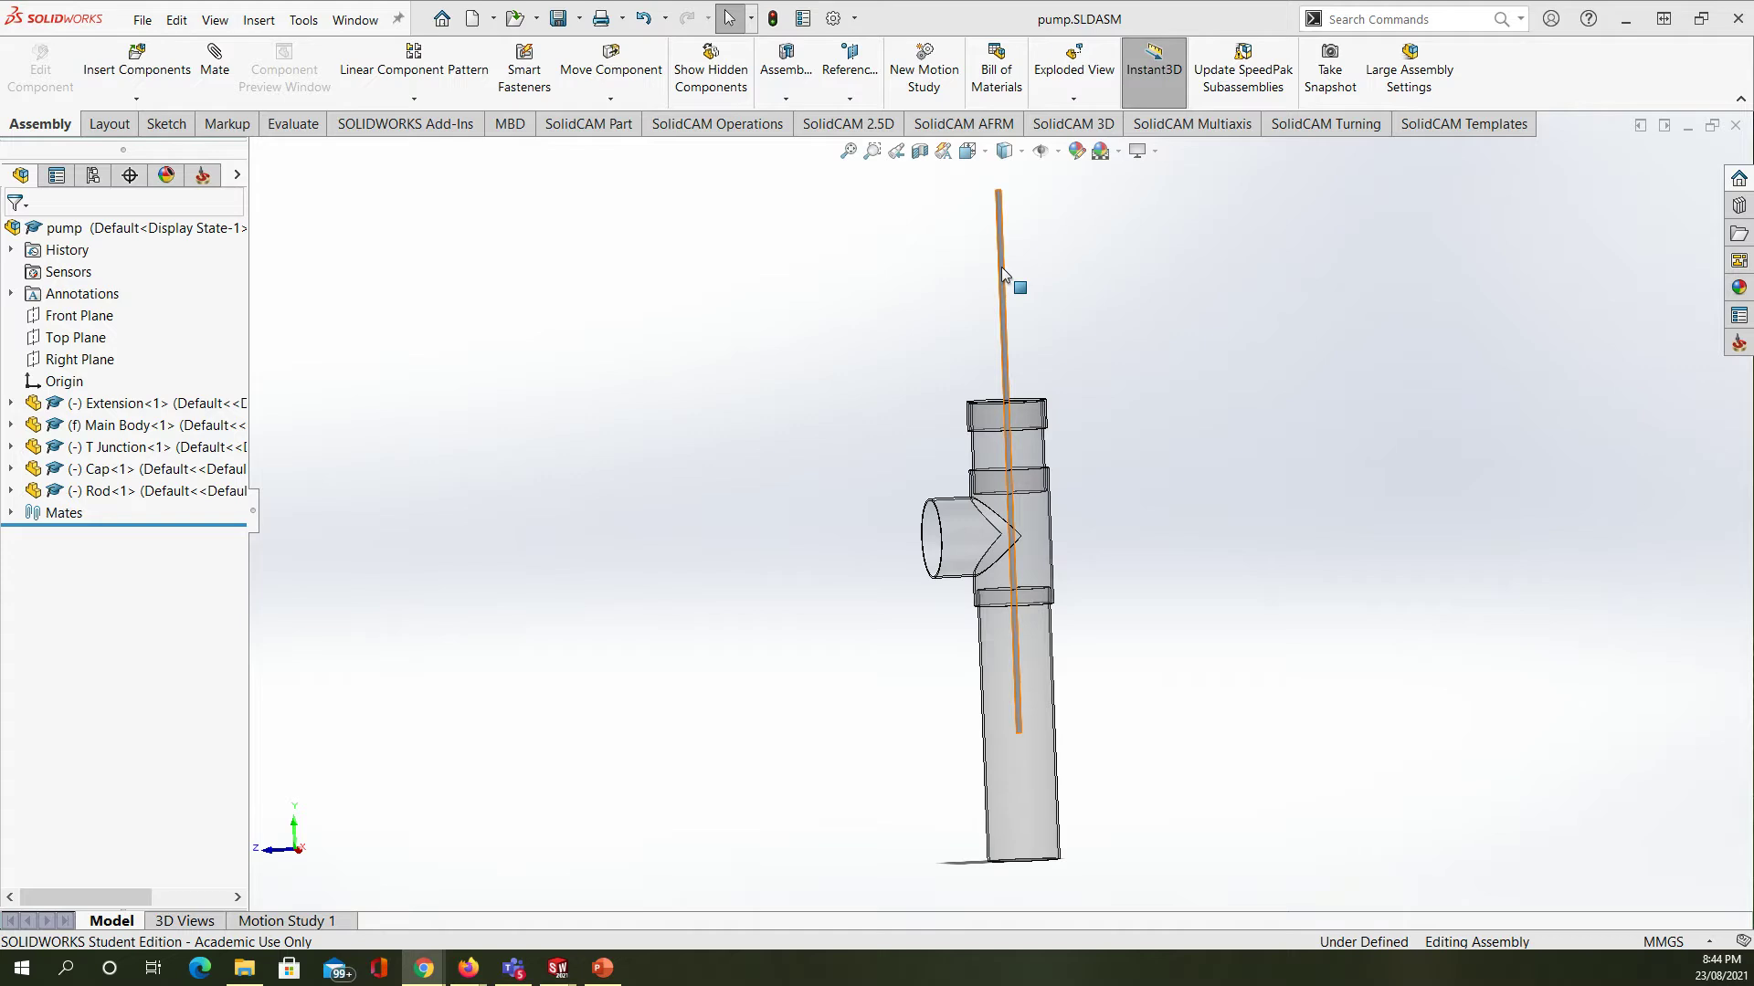
- Slide the rod down through the pump until its lower end projects below the main body
click(999, 312)
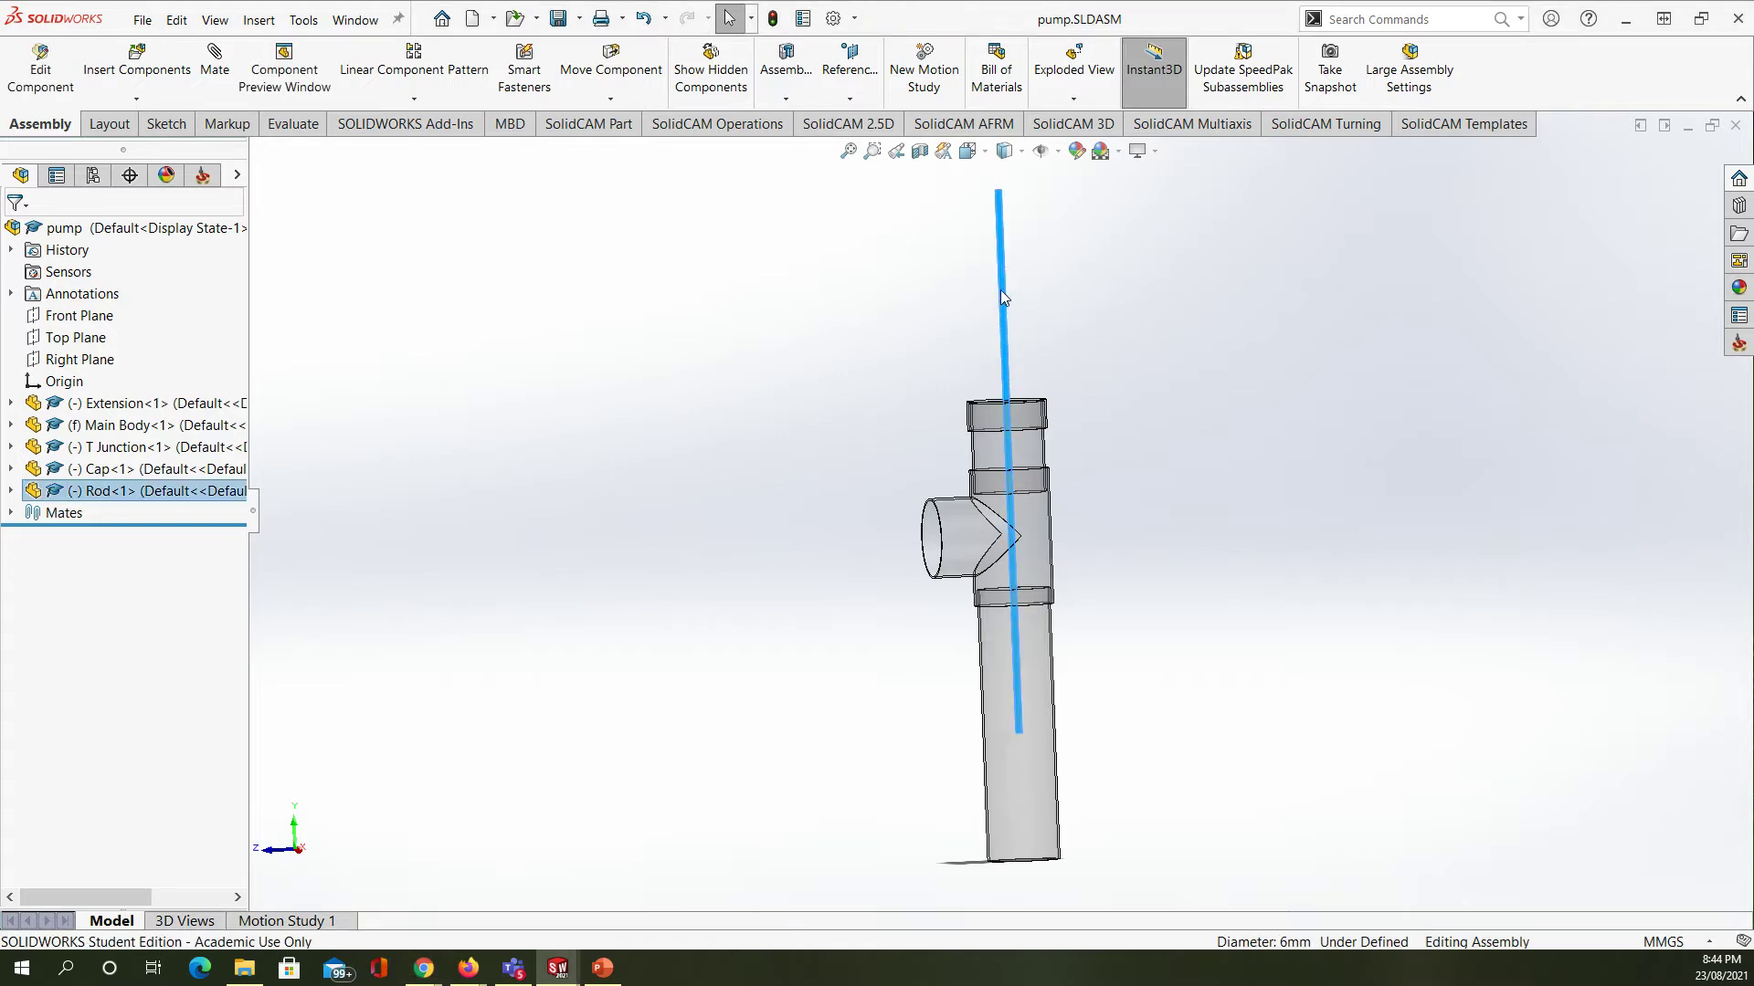
drag(1002, 297, 1006, 391)
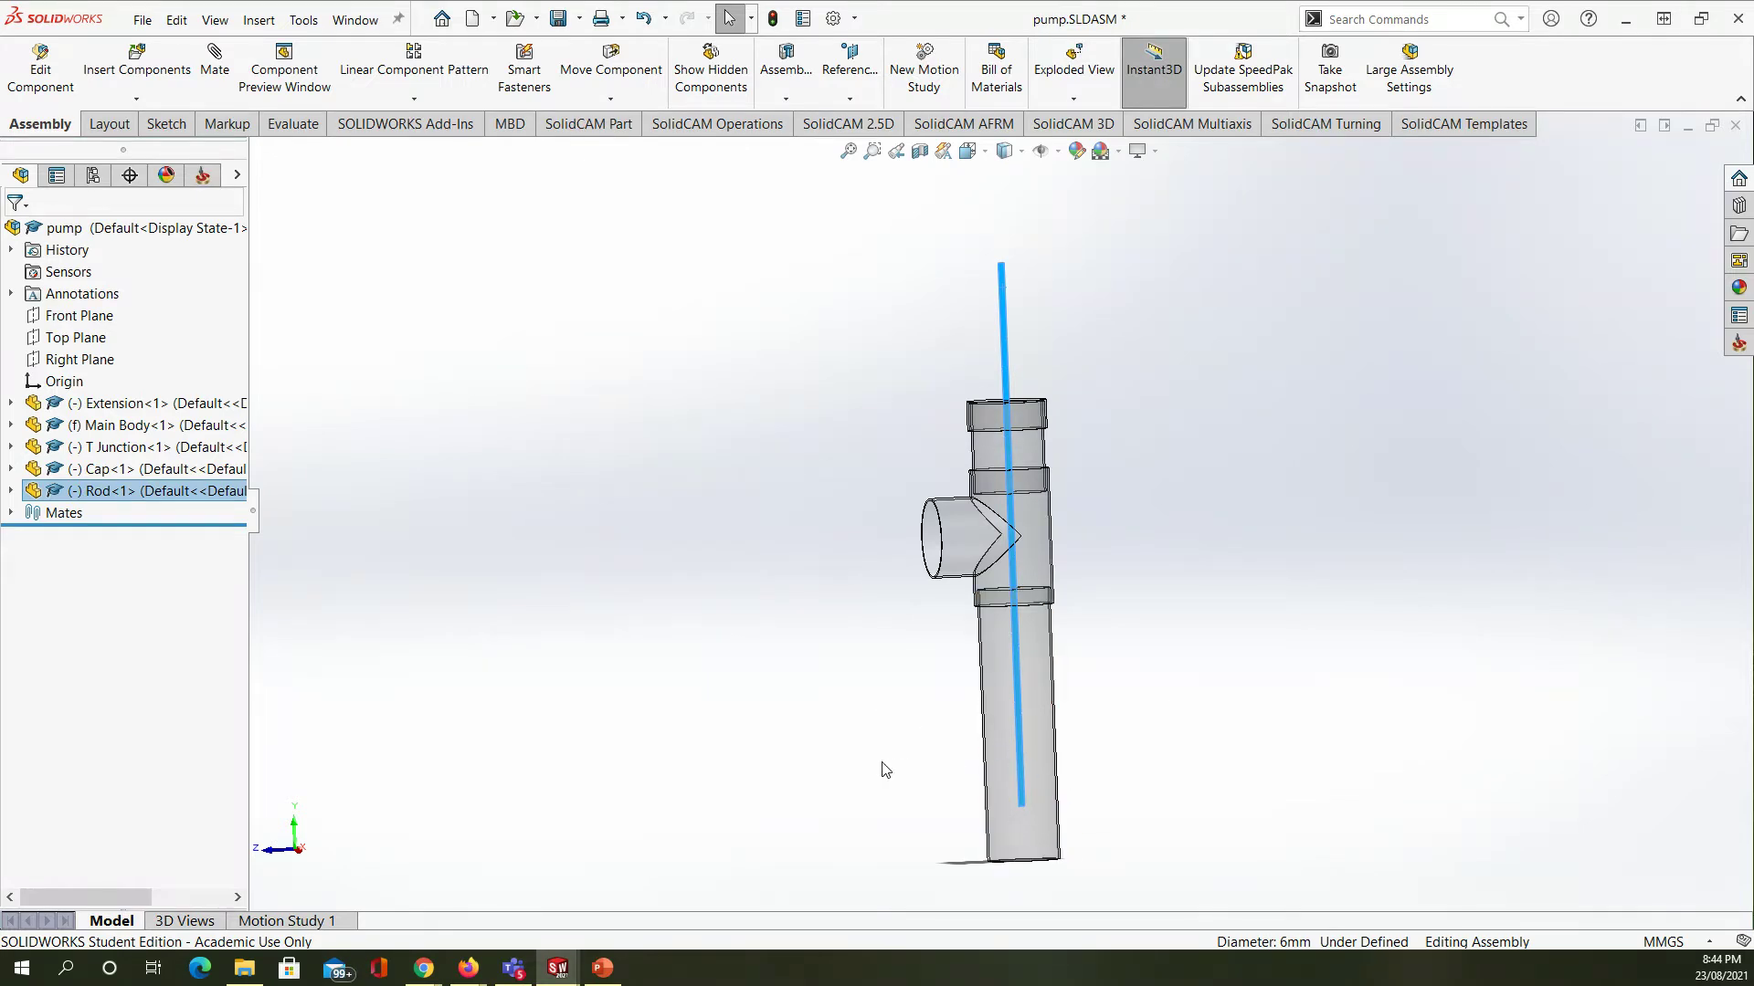
middle_drag(825, 721, 810, 559)
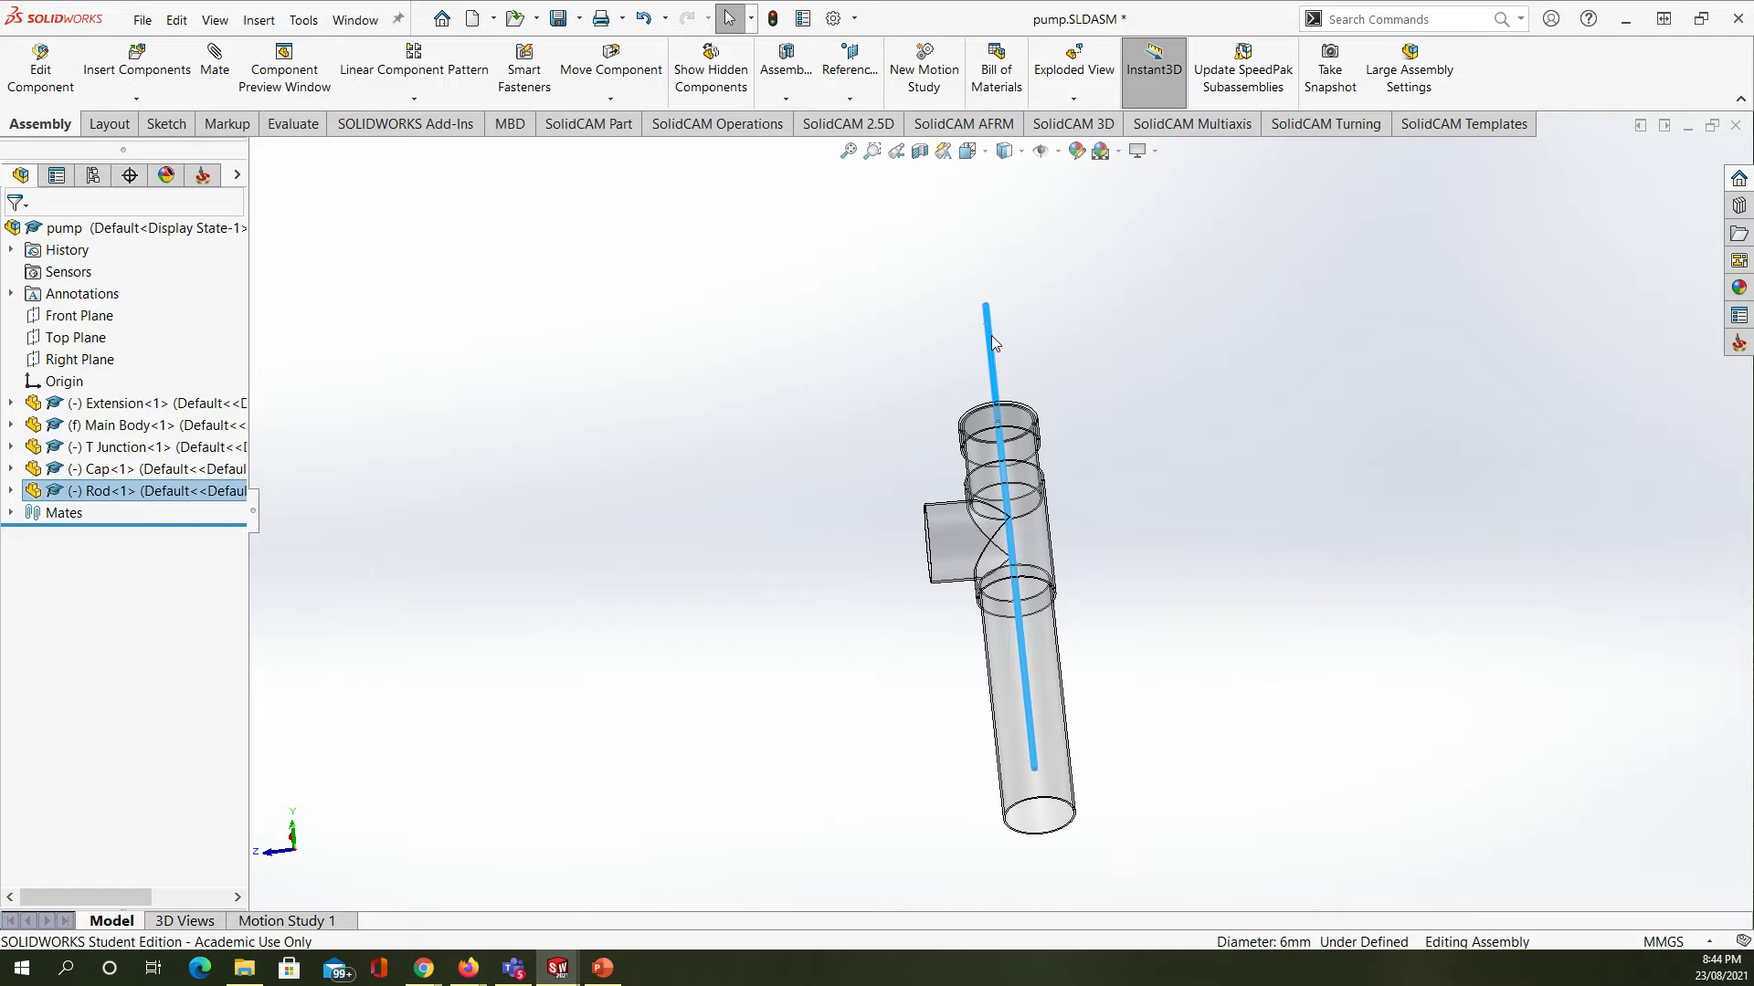
drag(993, 337, 995, 420)
- Insert the Valve part into the assembly, placing it beside the rod's lower end
click(137, 62)
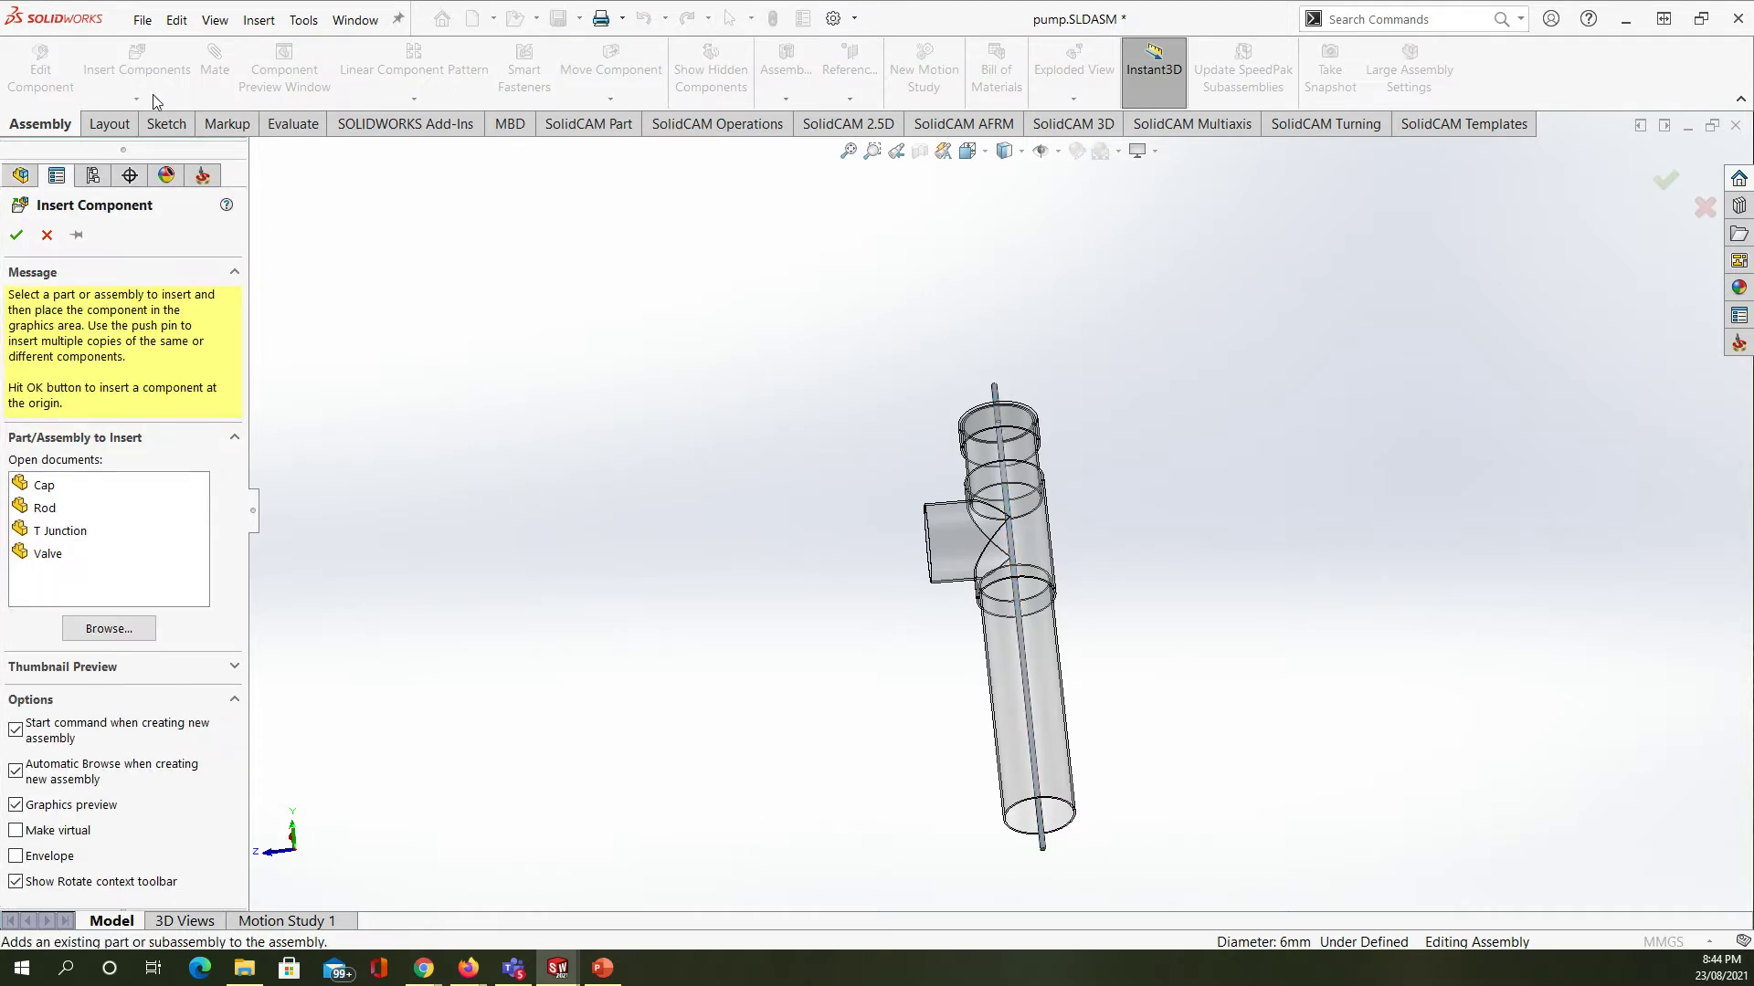
click(63, 558)
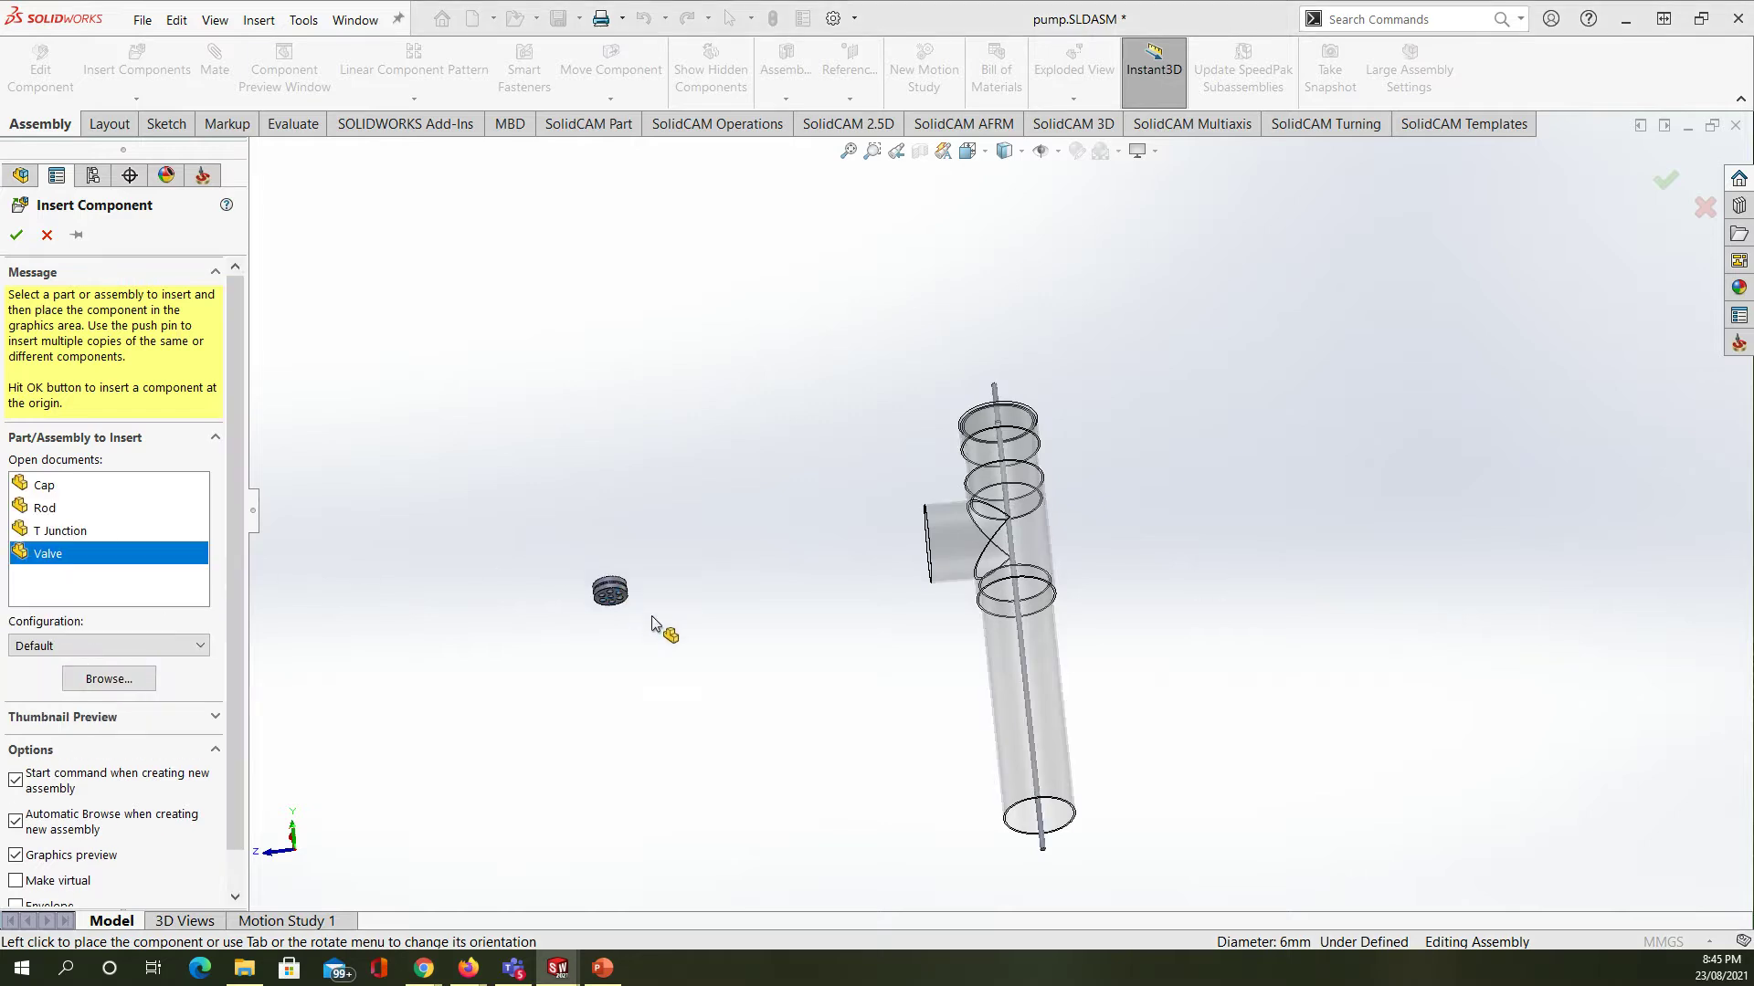
key(f)
scroll(950, 594, down, 5)
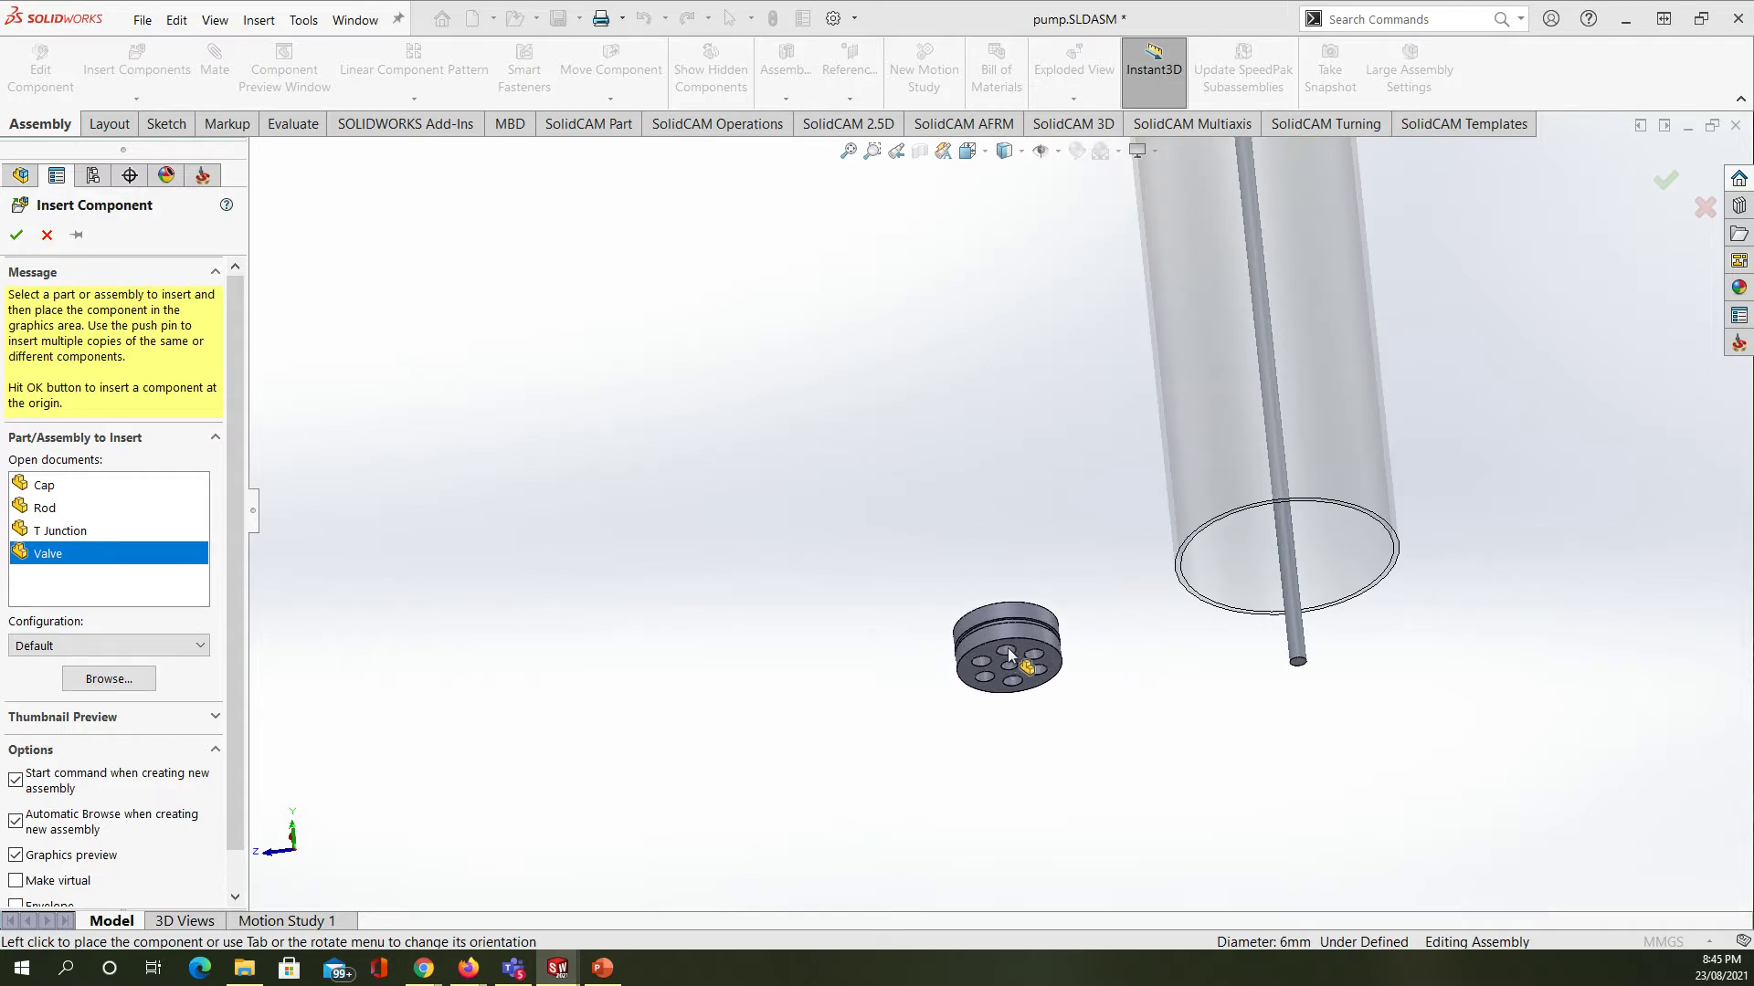
click(1009, 653)
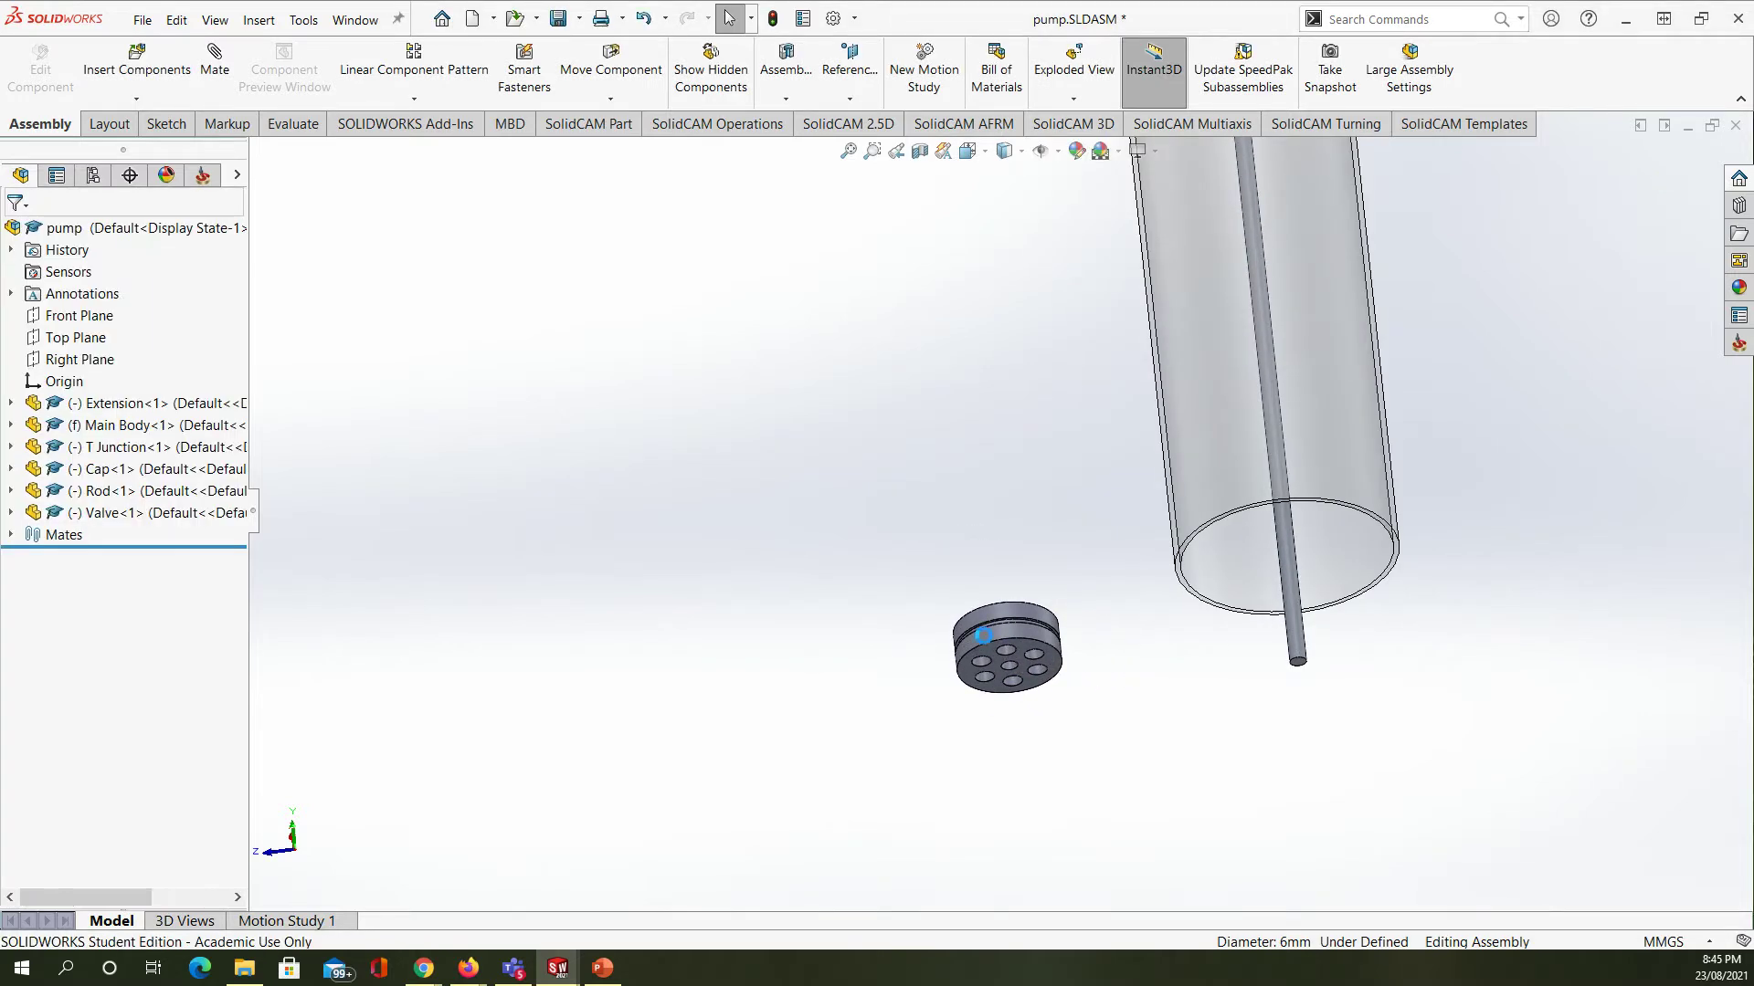
- Add a concentric mate between the rod's cylindrical face and the valve's centre hole
scroll(1069, 651, down, 3)
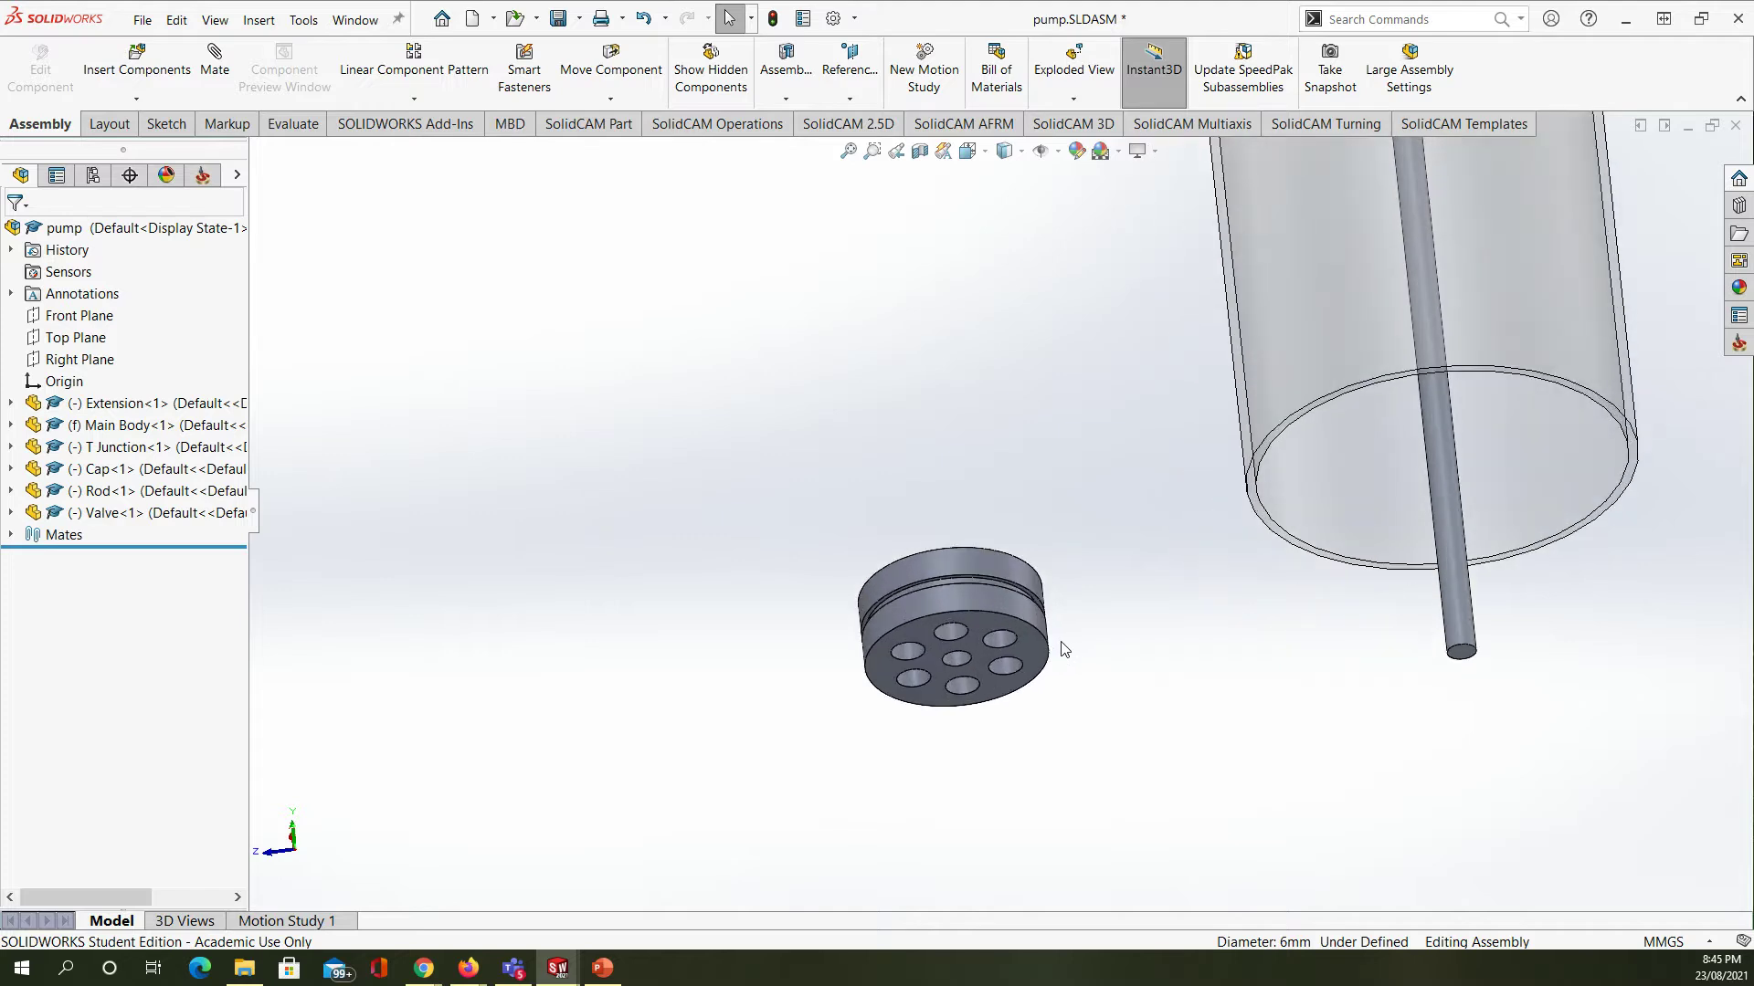
scroll(1485, 696, down, 3)
scroll(1411, 665, up, 2)
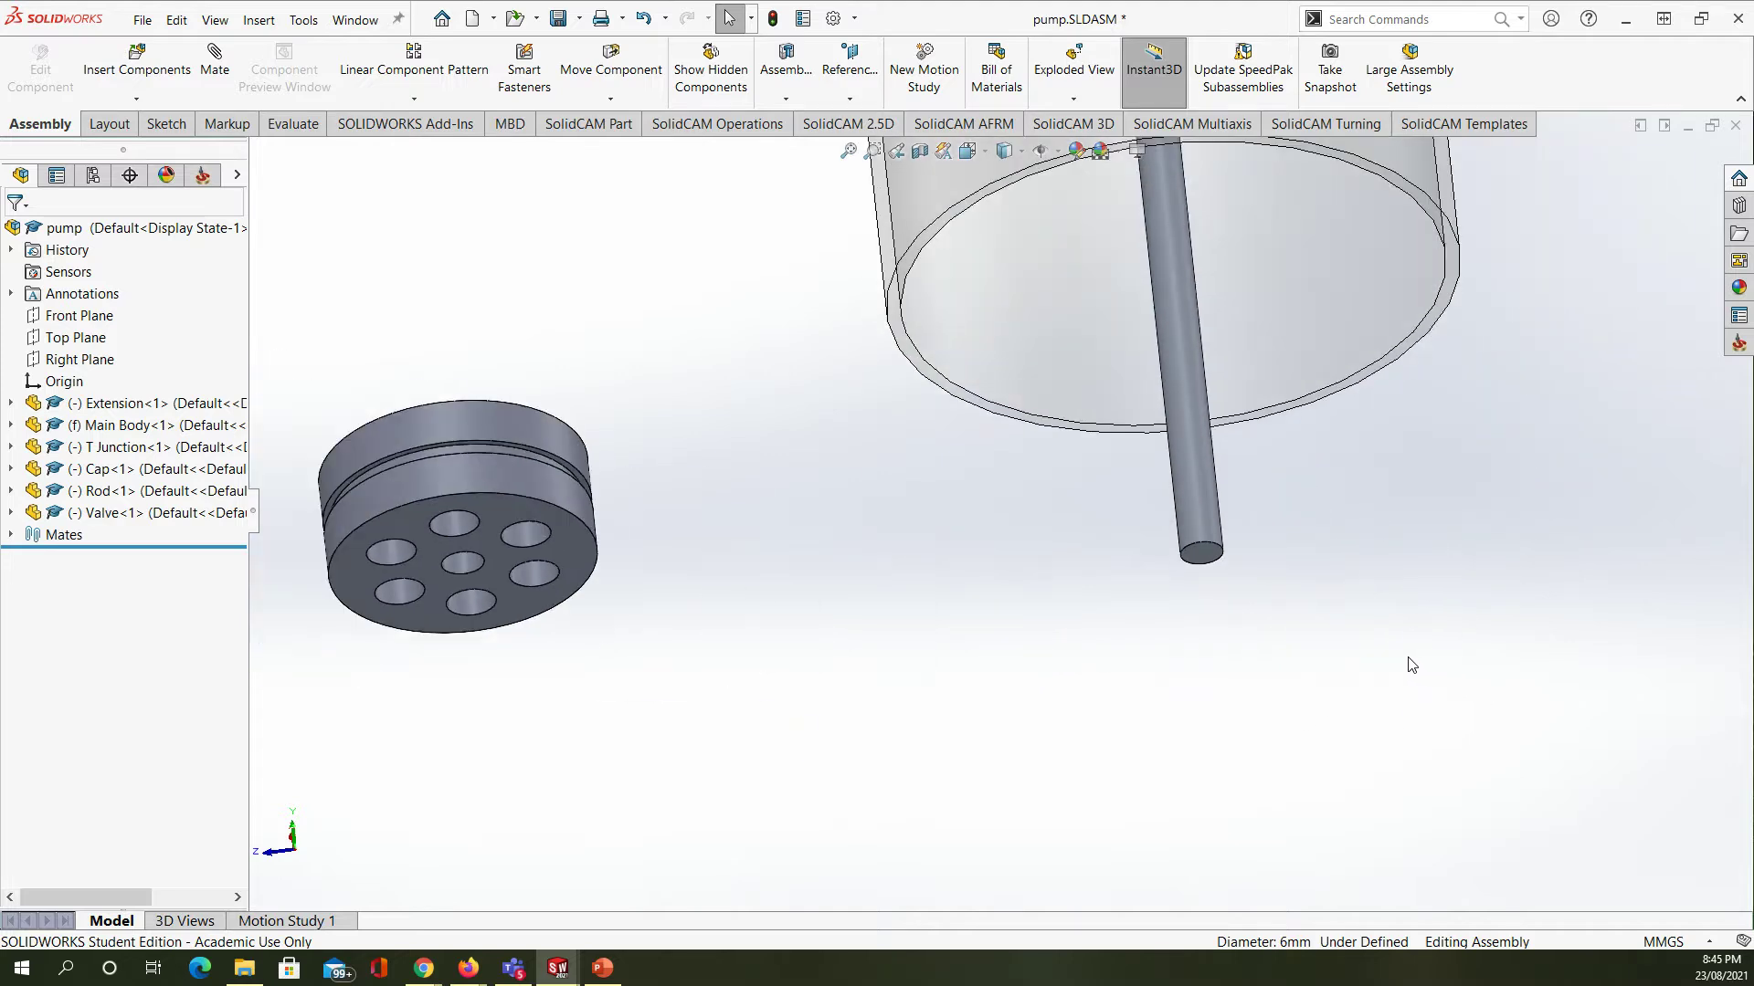
click(217, 82)
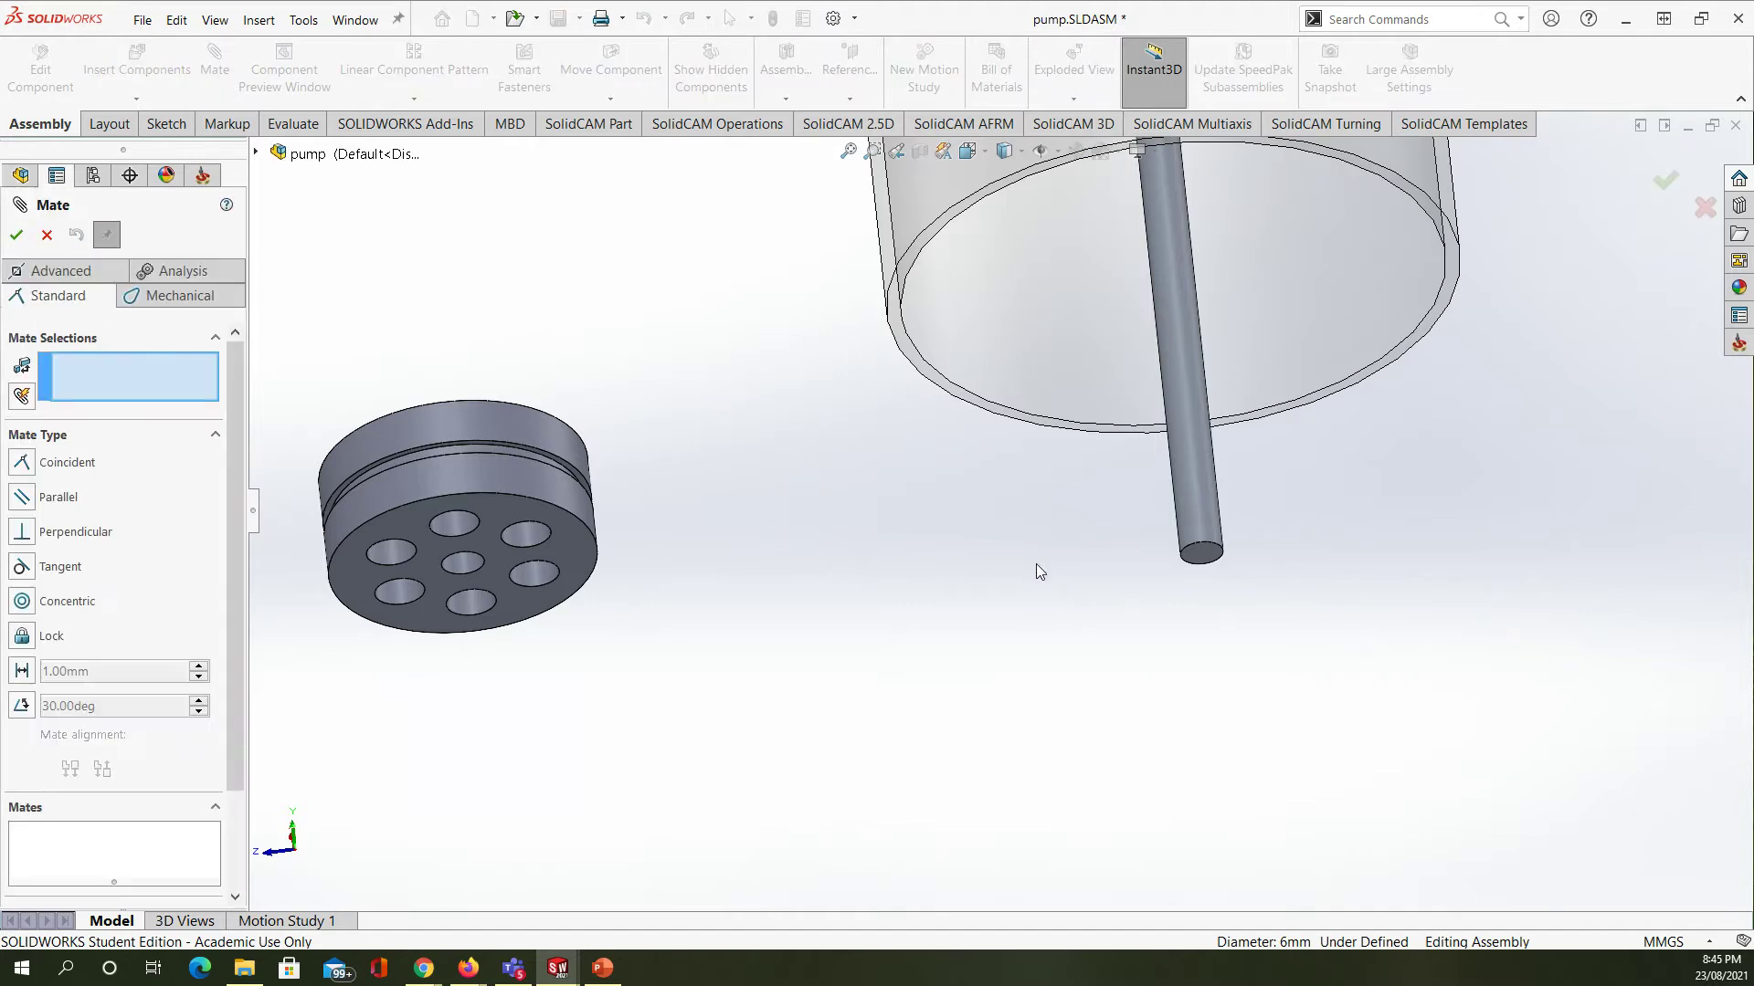
click(1196, 515)
scroll(423, 607, down, 2)
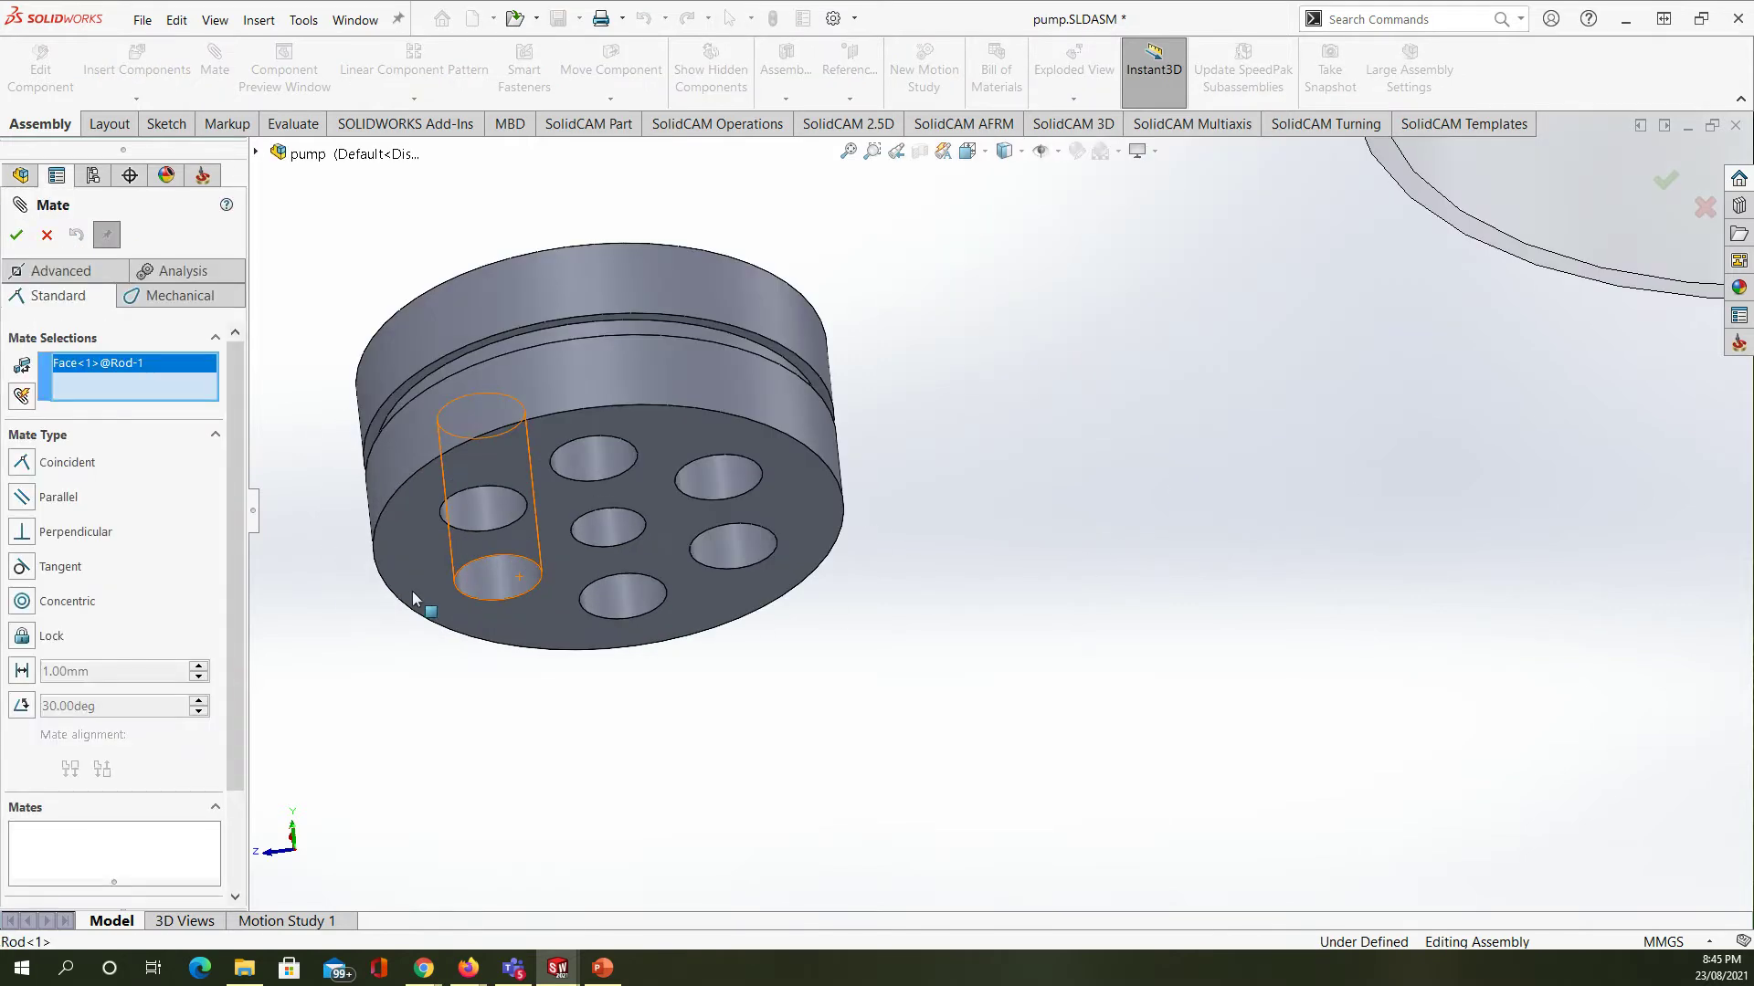
click(614, 532)
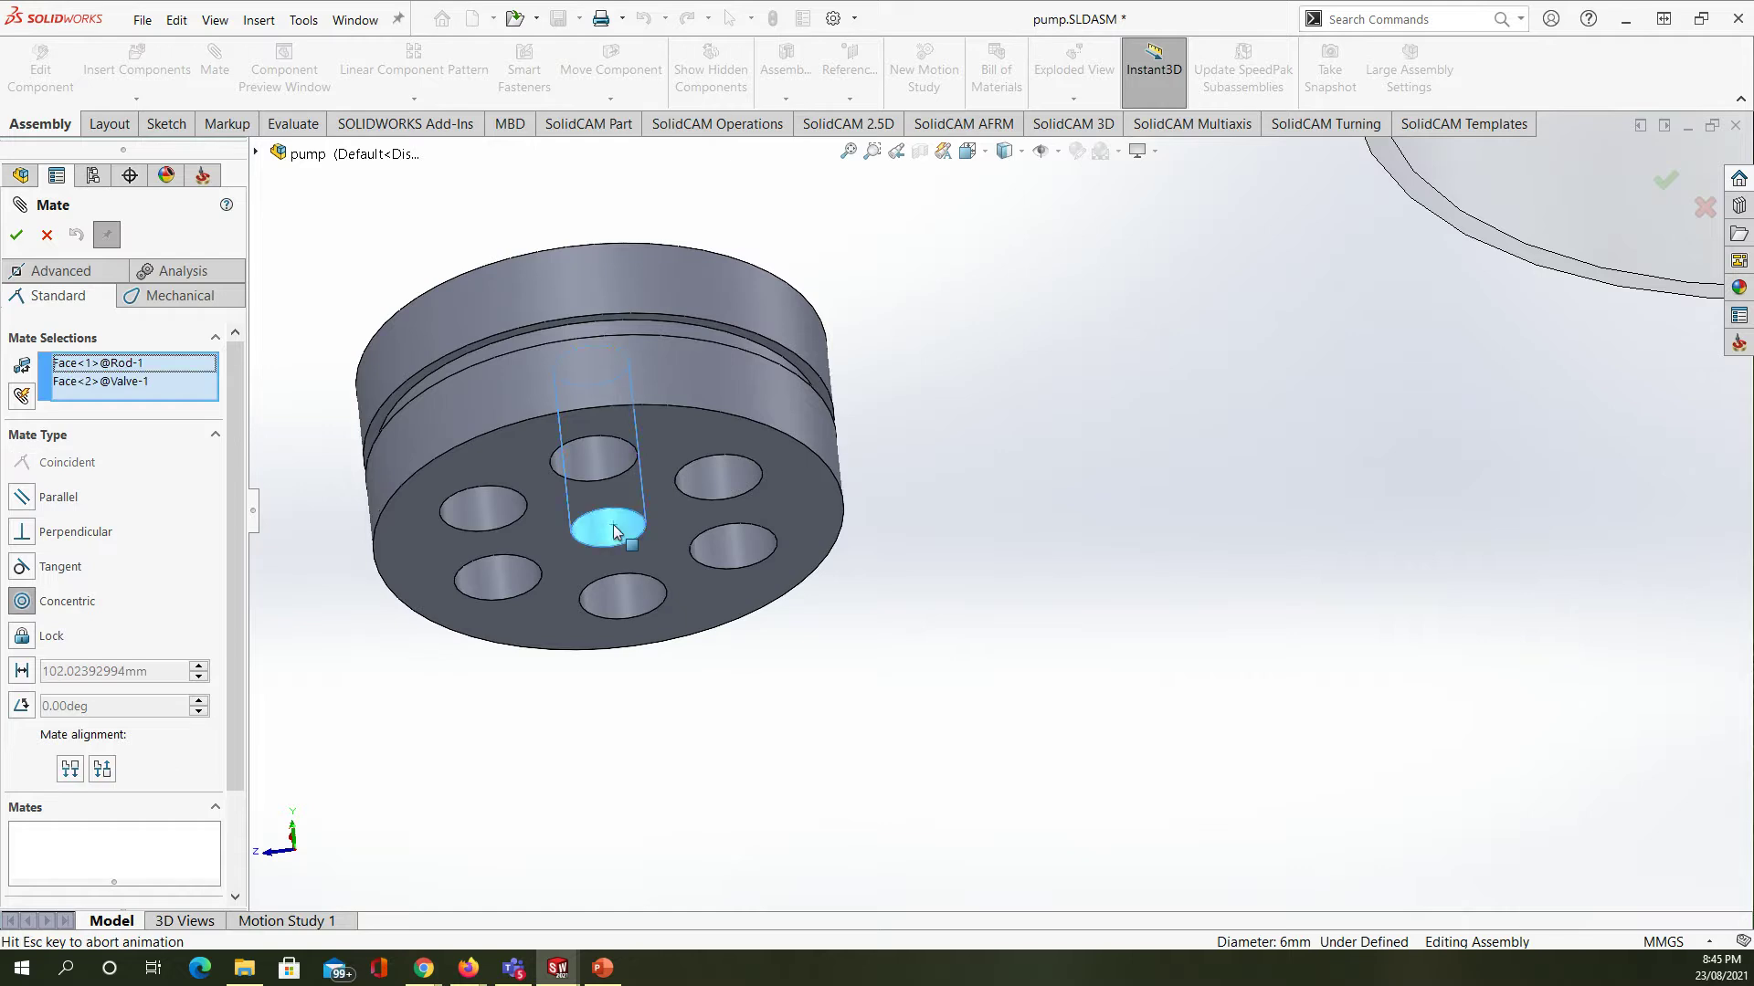
scroll(1013, 512, up, 3)
scroll(1252, 539, down, 3)
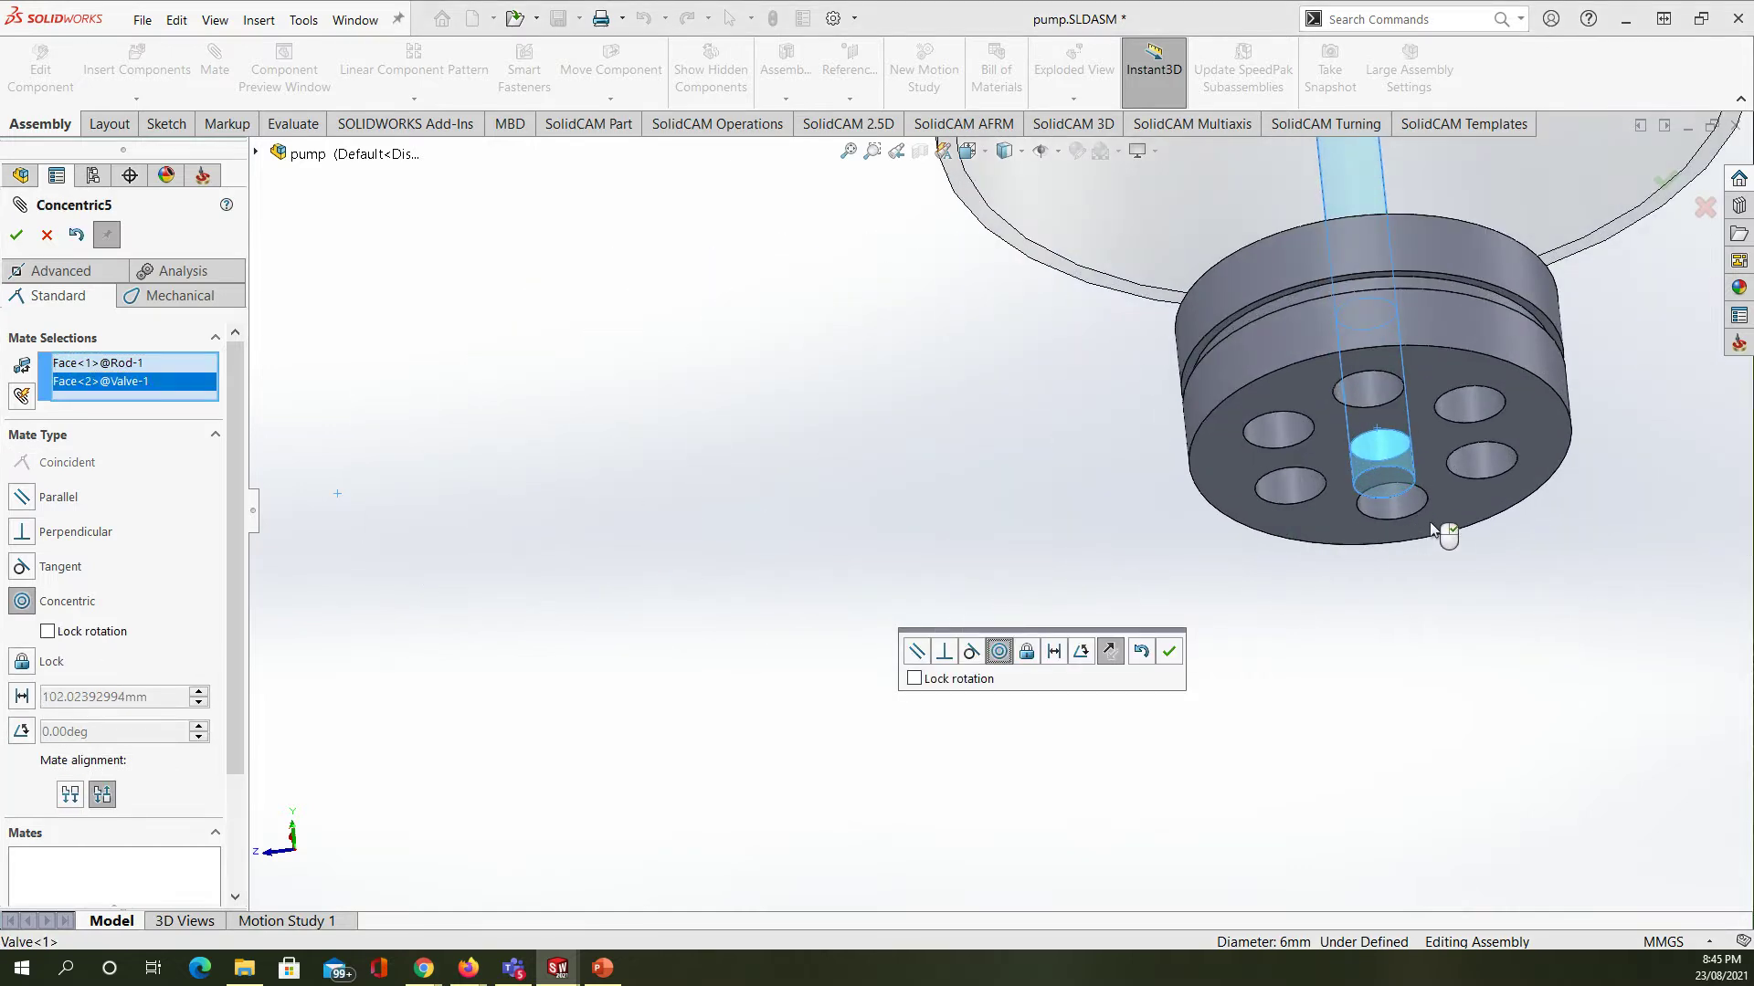
right_click(692, 517)
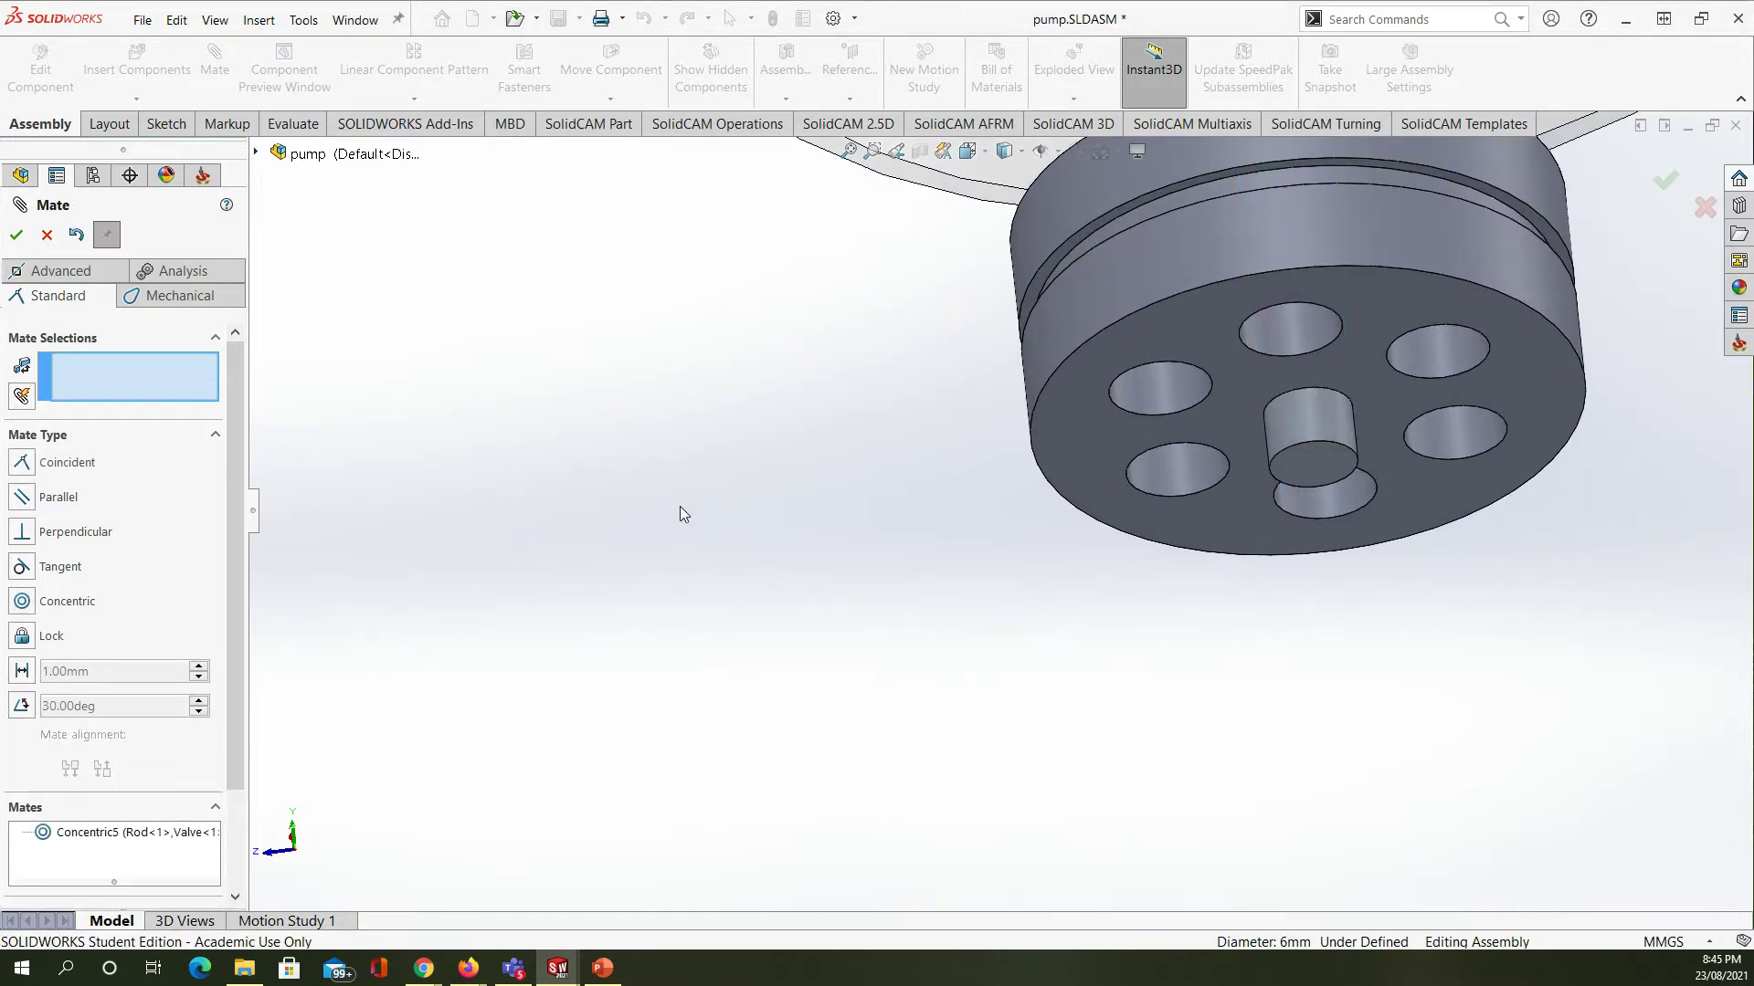
- Add a coincident mate between the rod's lower end face and the valve's bottom face, and finish mating
scroll(1321, 522, down, 3)
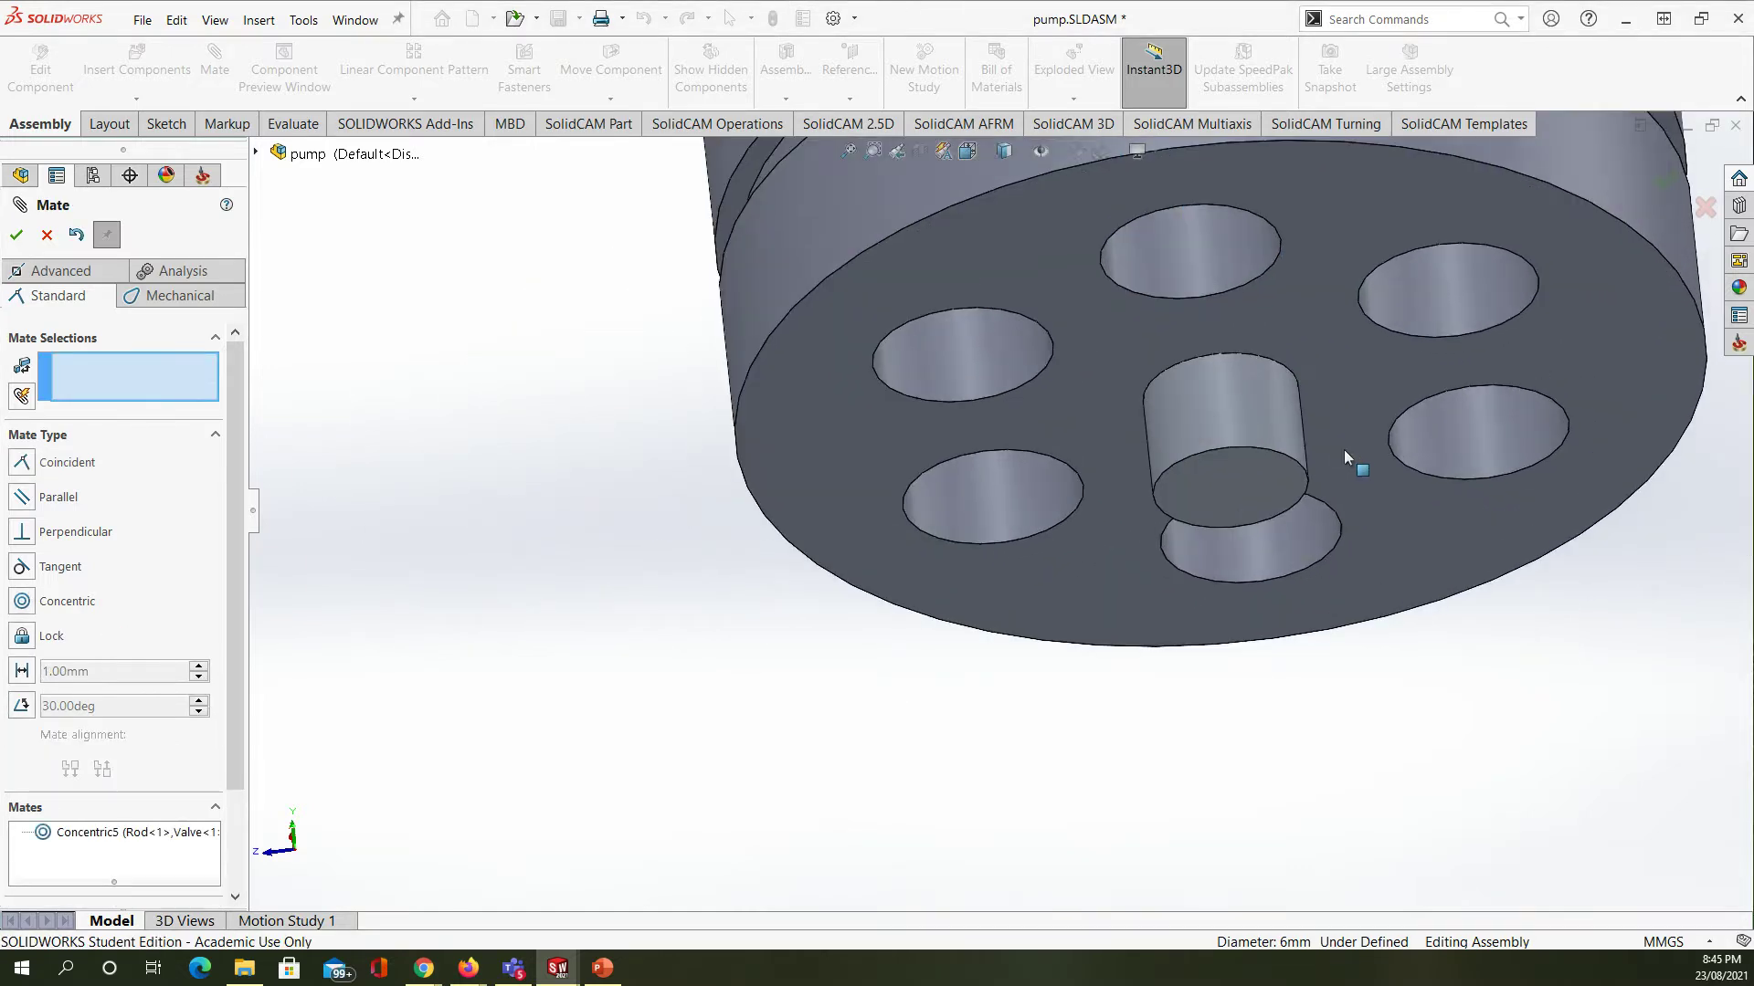
click(1246, 490)
click(1335, 370)
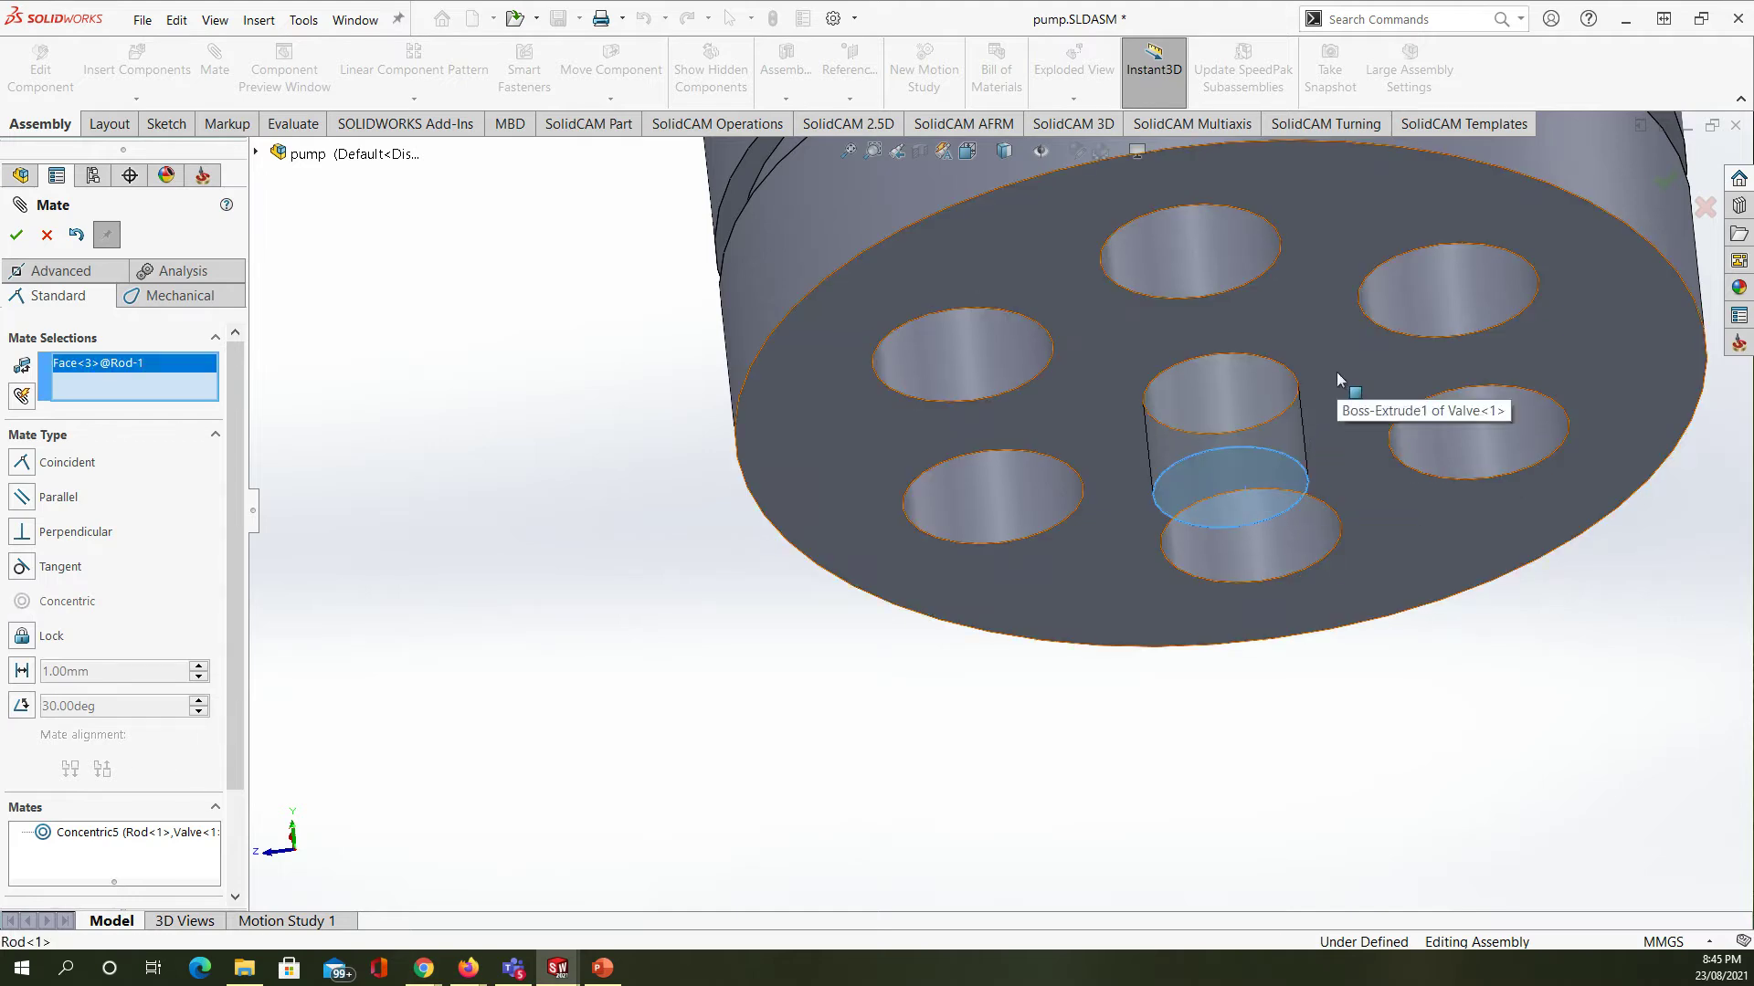
scroll(1241, 507, up, 5)
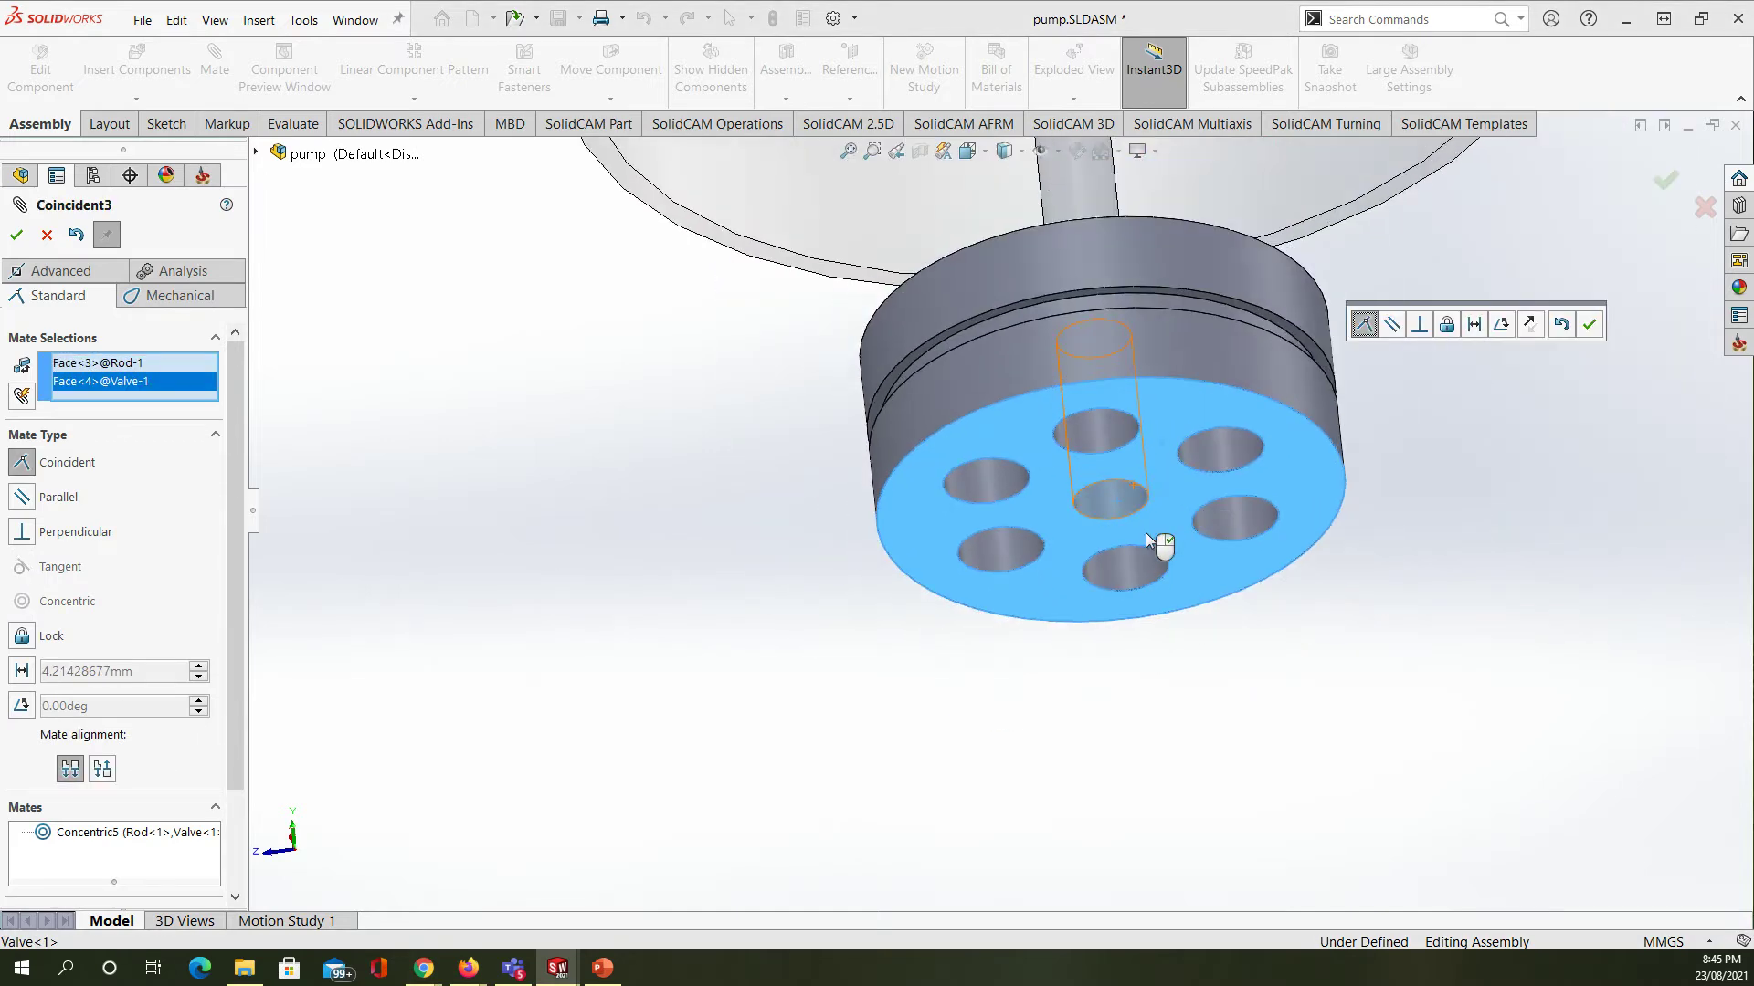
right_click(818, 576)
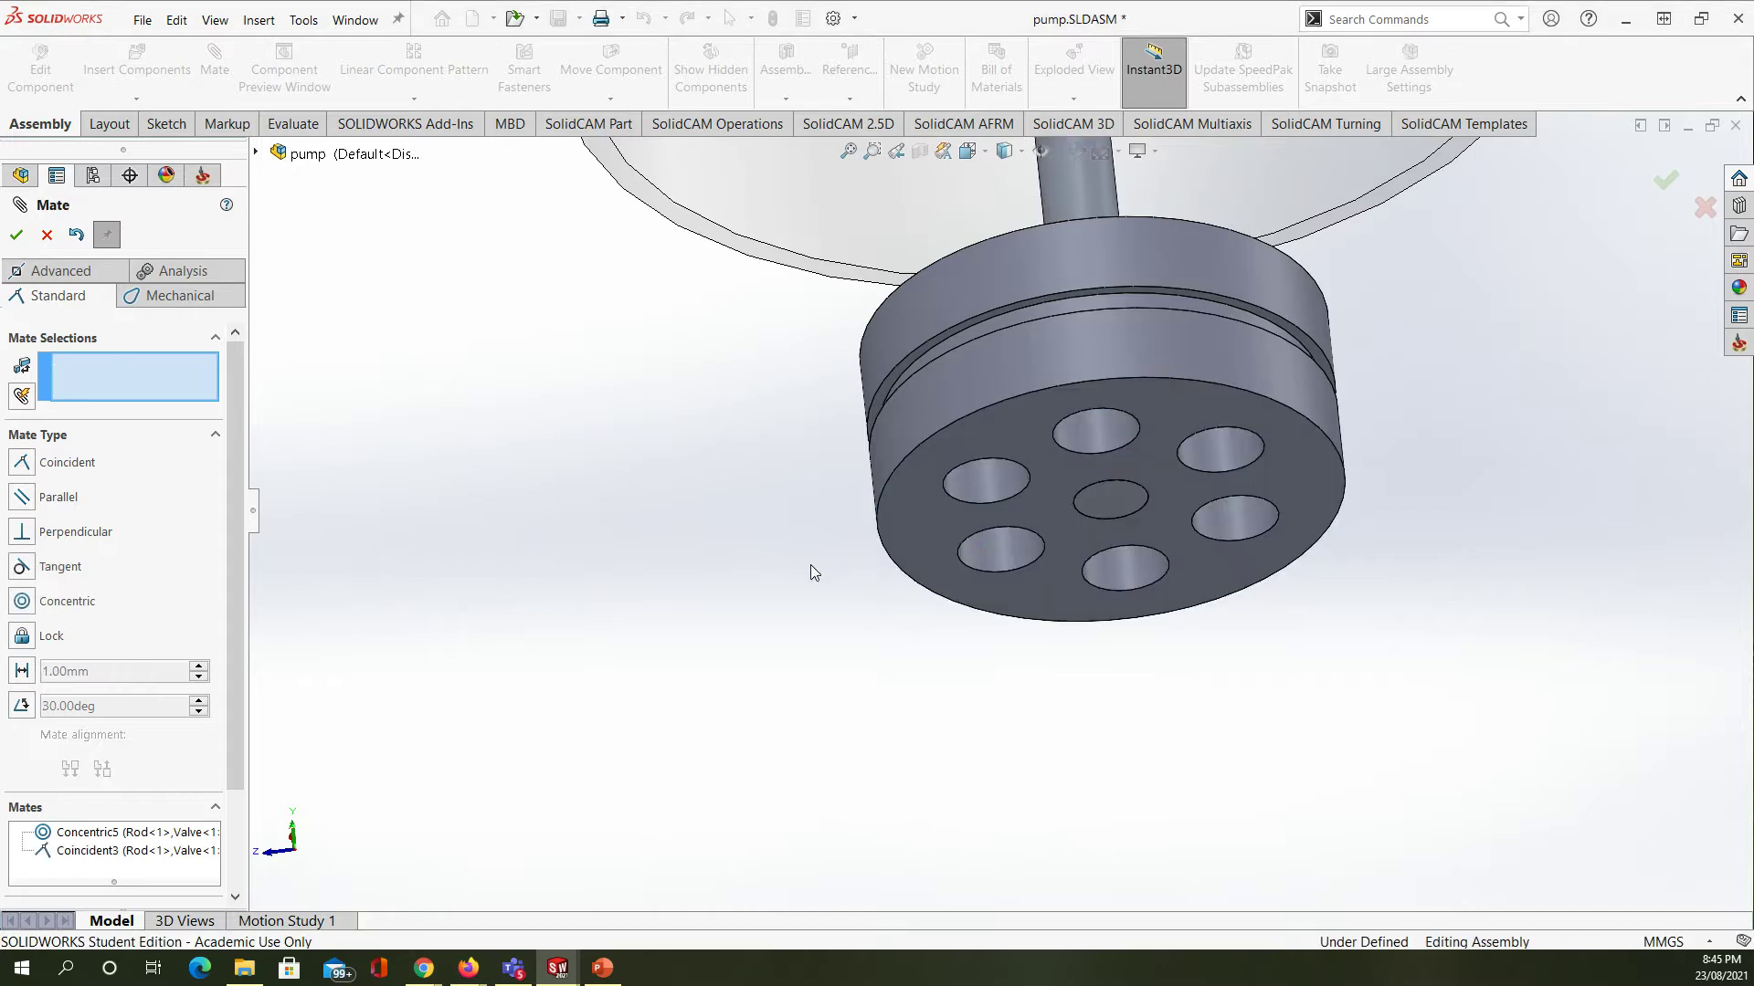
click(17, 236)
- Inspect the valve's fit in the main body and check the valve's outer diameter in its part file
scroll(658, 602, up, 6)
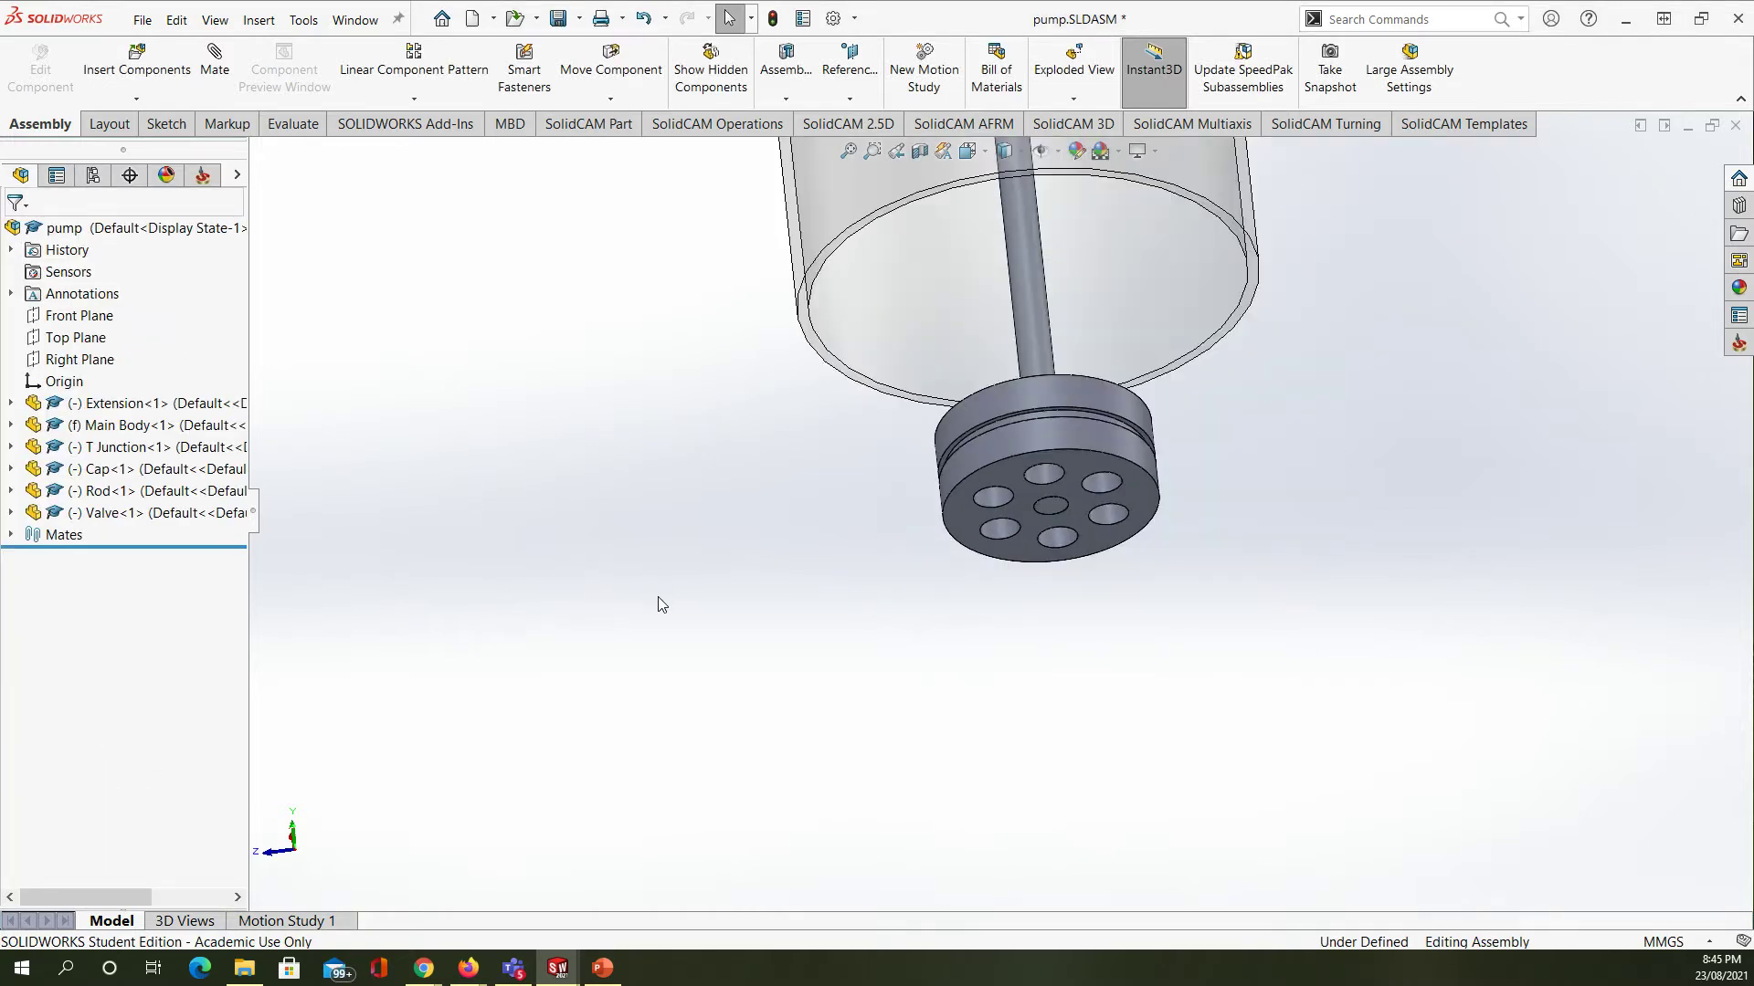
scroll(891, 603, down, 2)
middle_drag(986, 582, 1014, 434)
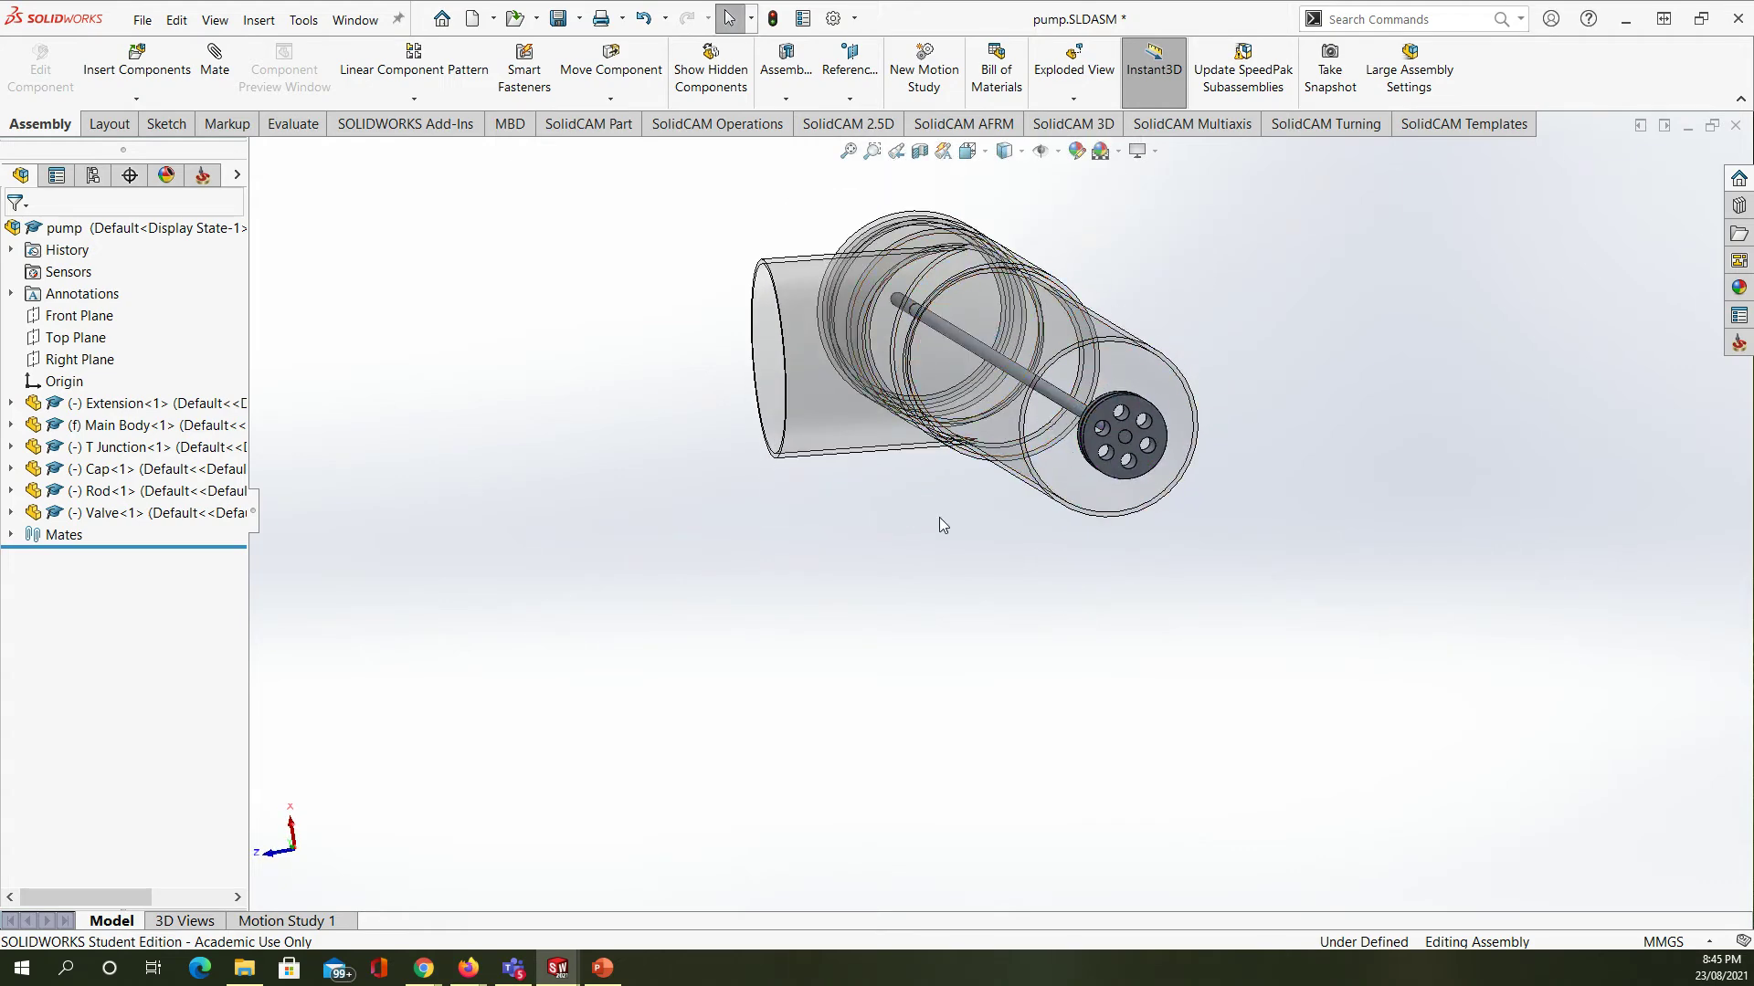
scroll(939, 517, up, 3)
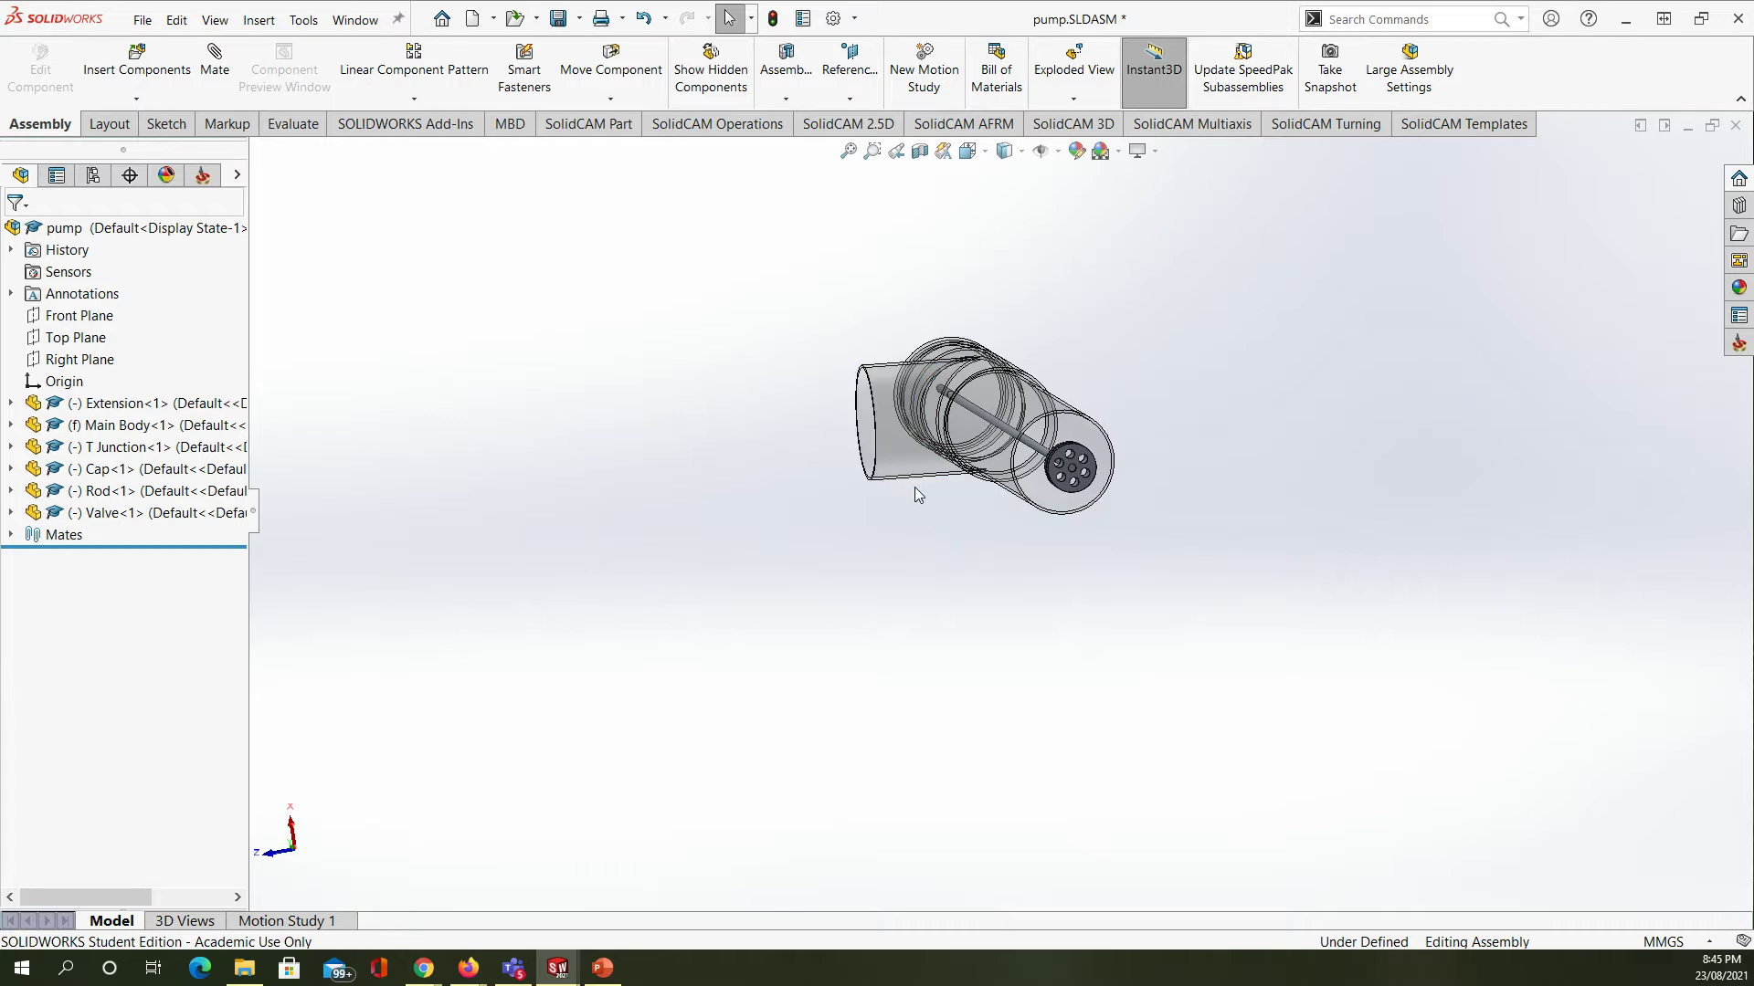
middle_drag(930, 489, 954, 539)
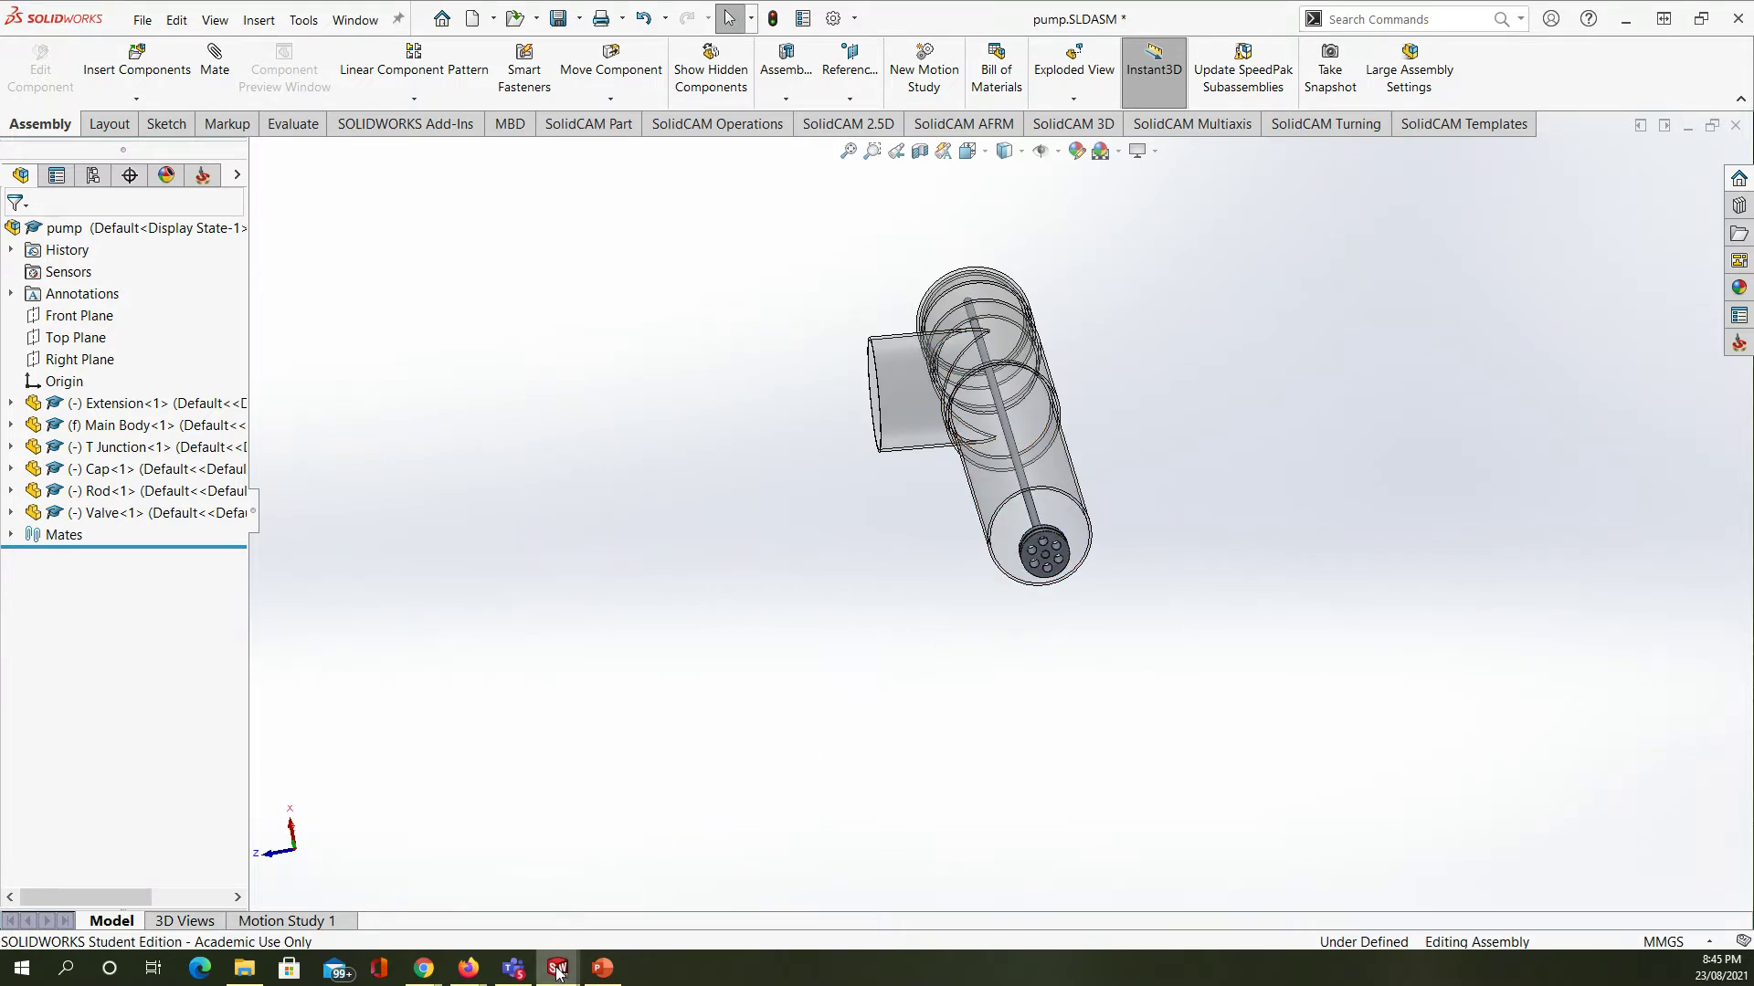
mouse_move(557, 969)
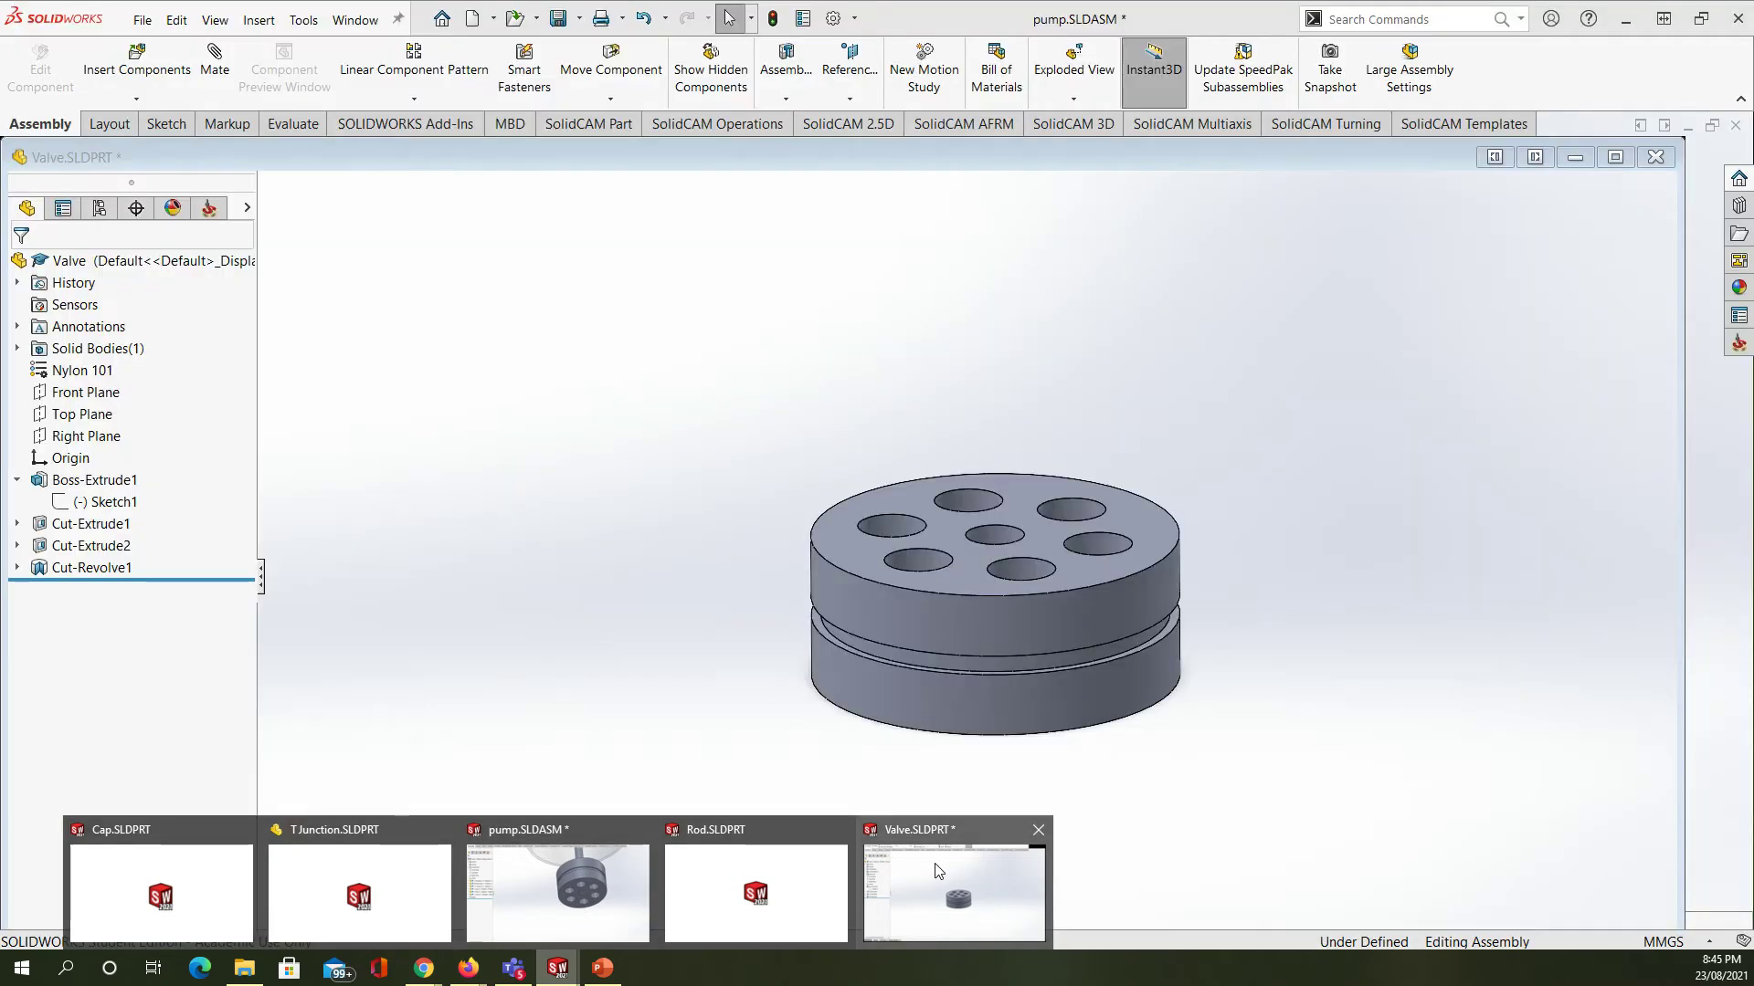
click(937, 871)
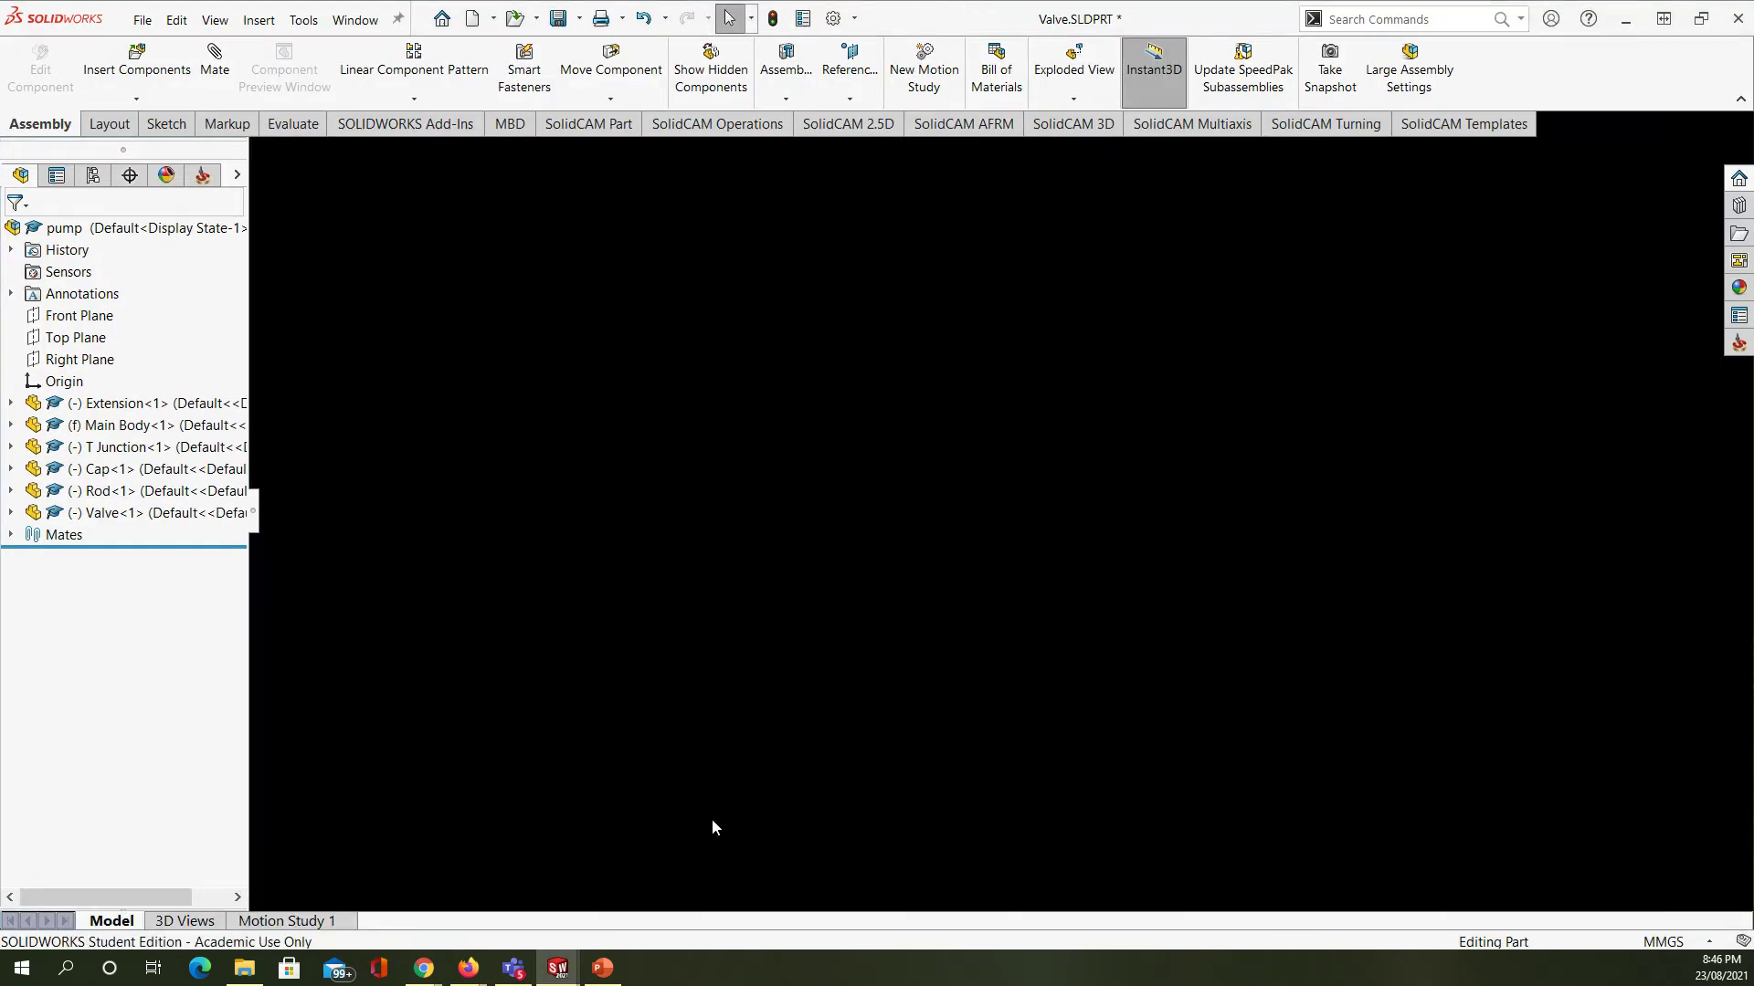
scroll(1189, 458, down, 3)
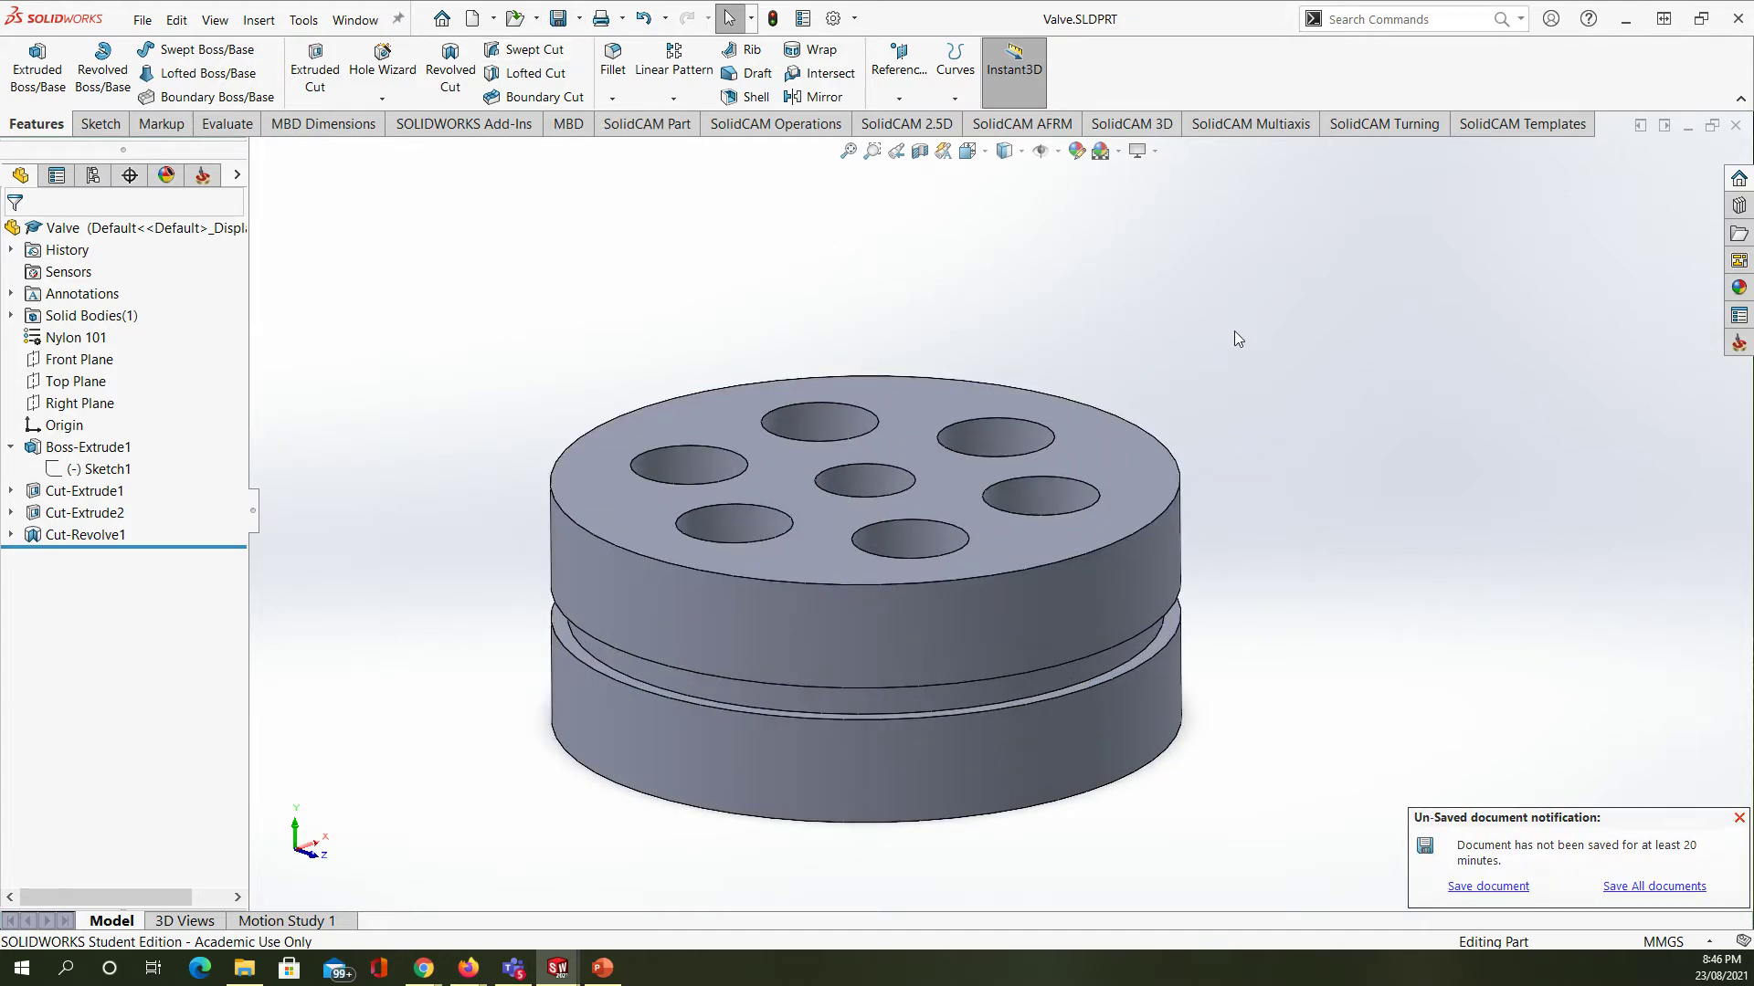
click(1175, 496)
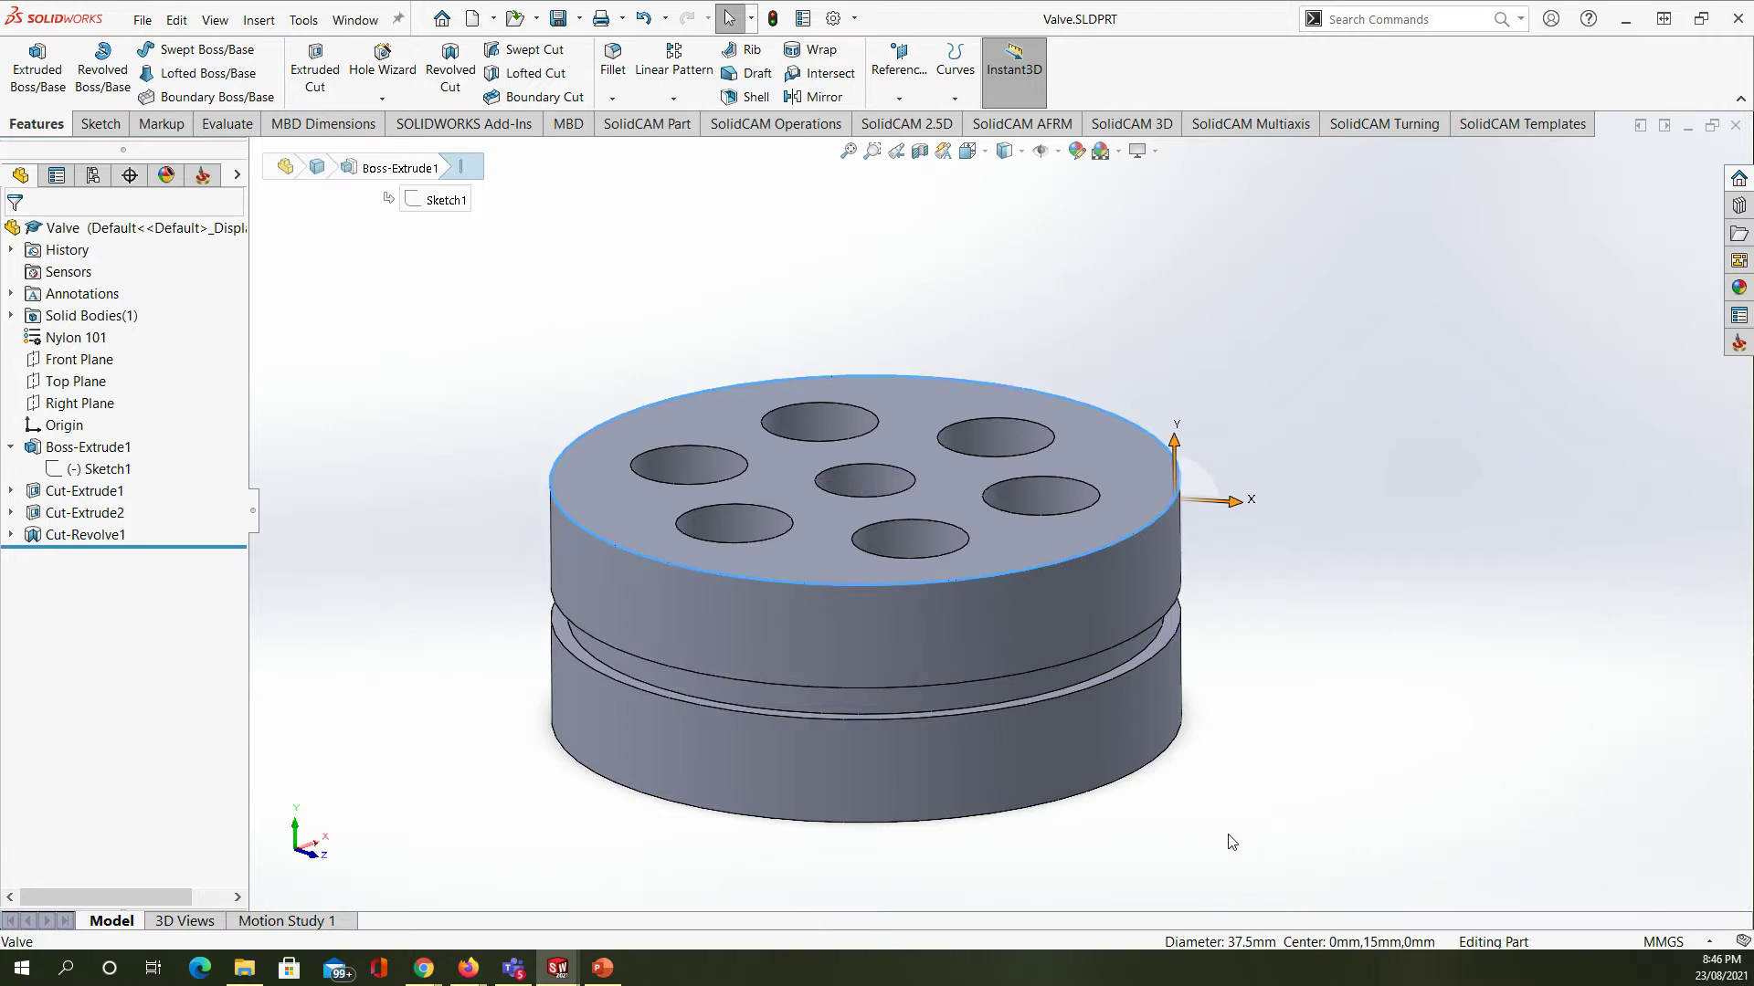
scroll(1141, 815, up, 3)
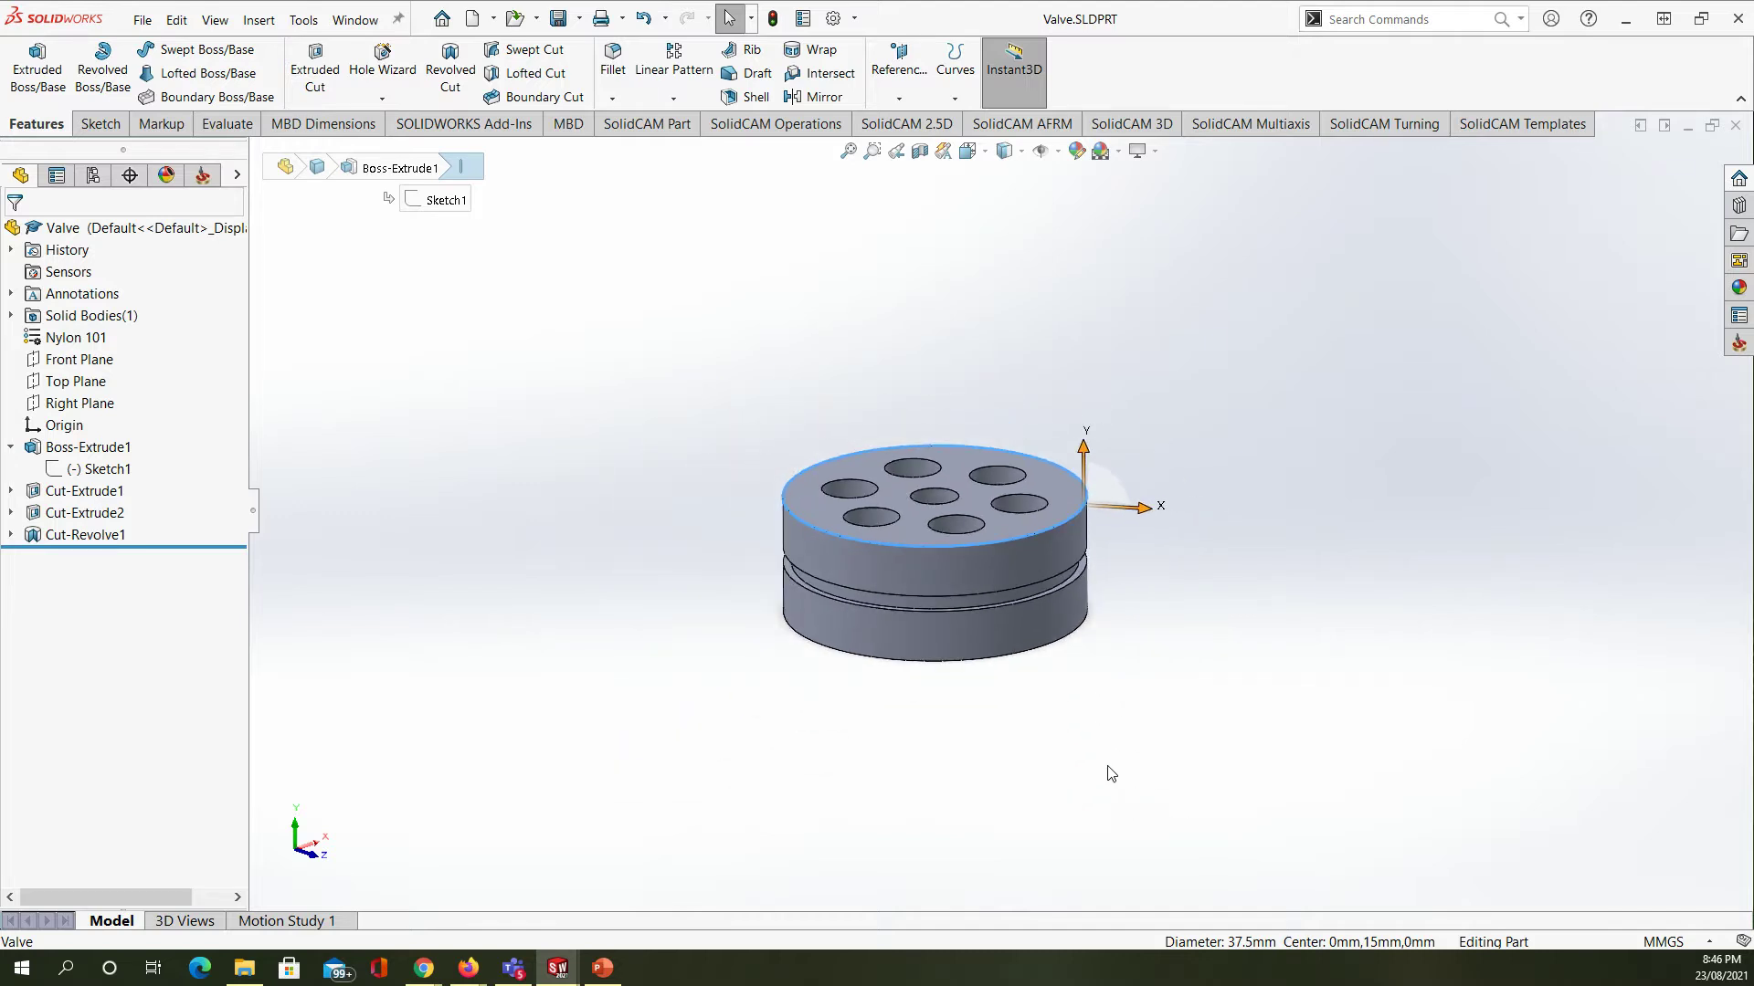
scroll(1065, 541, down, 2)
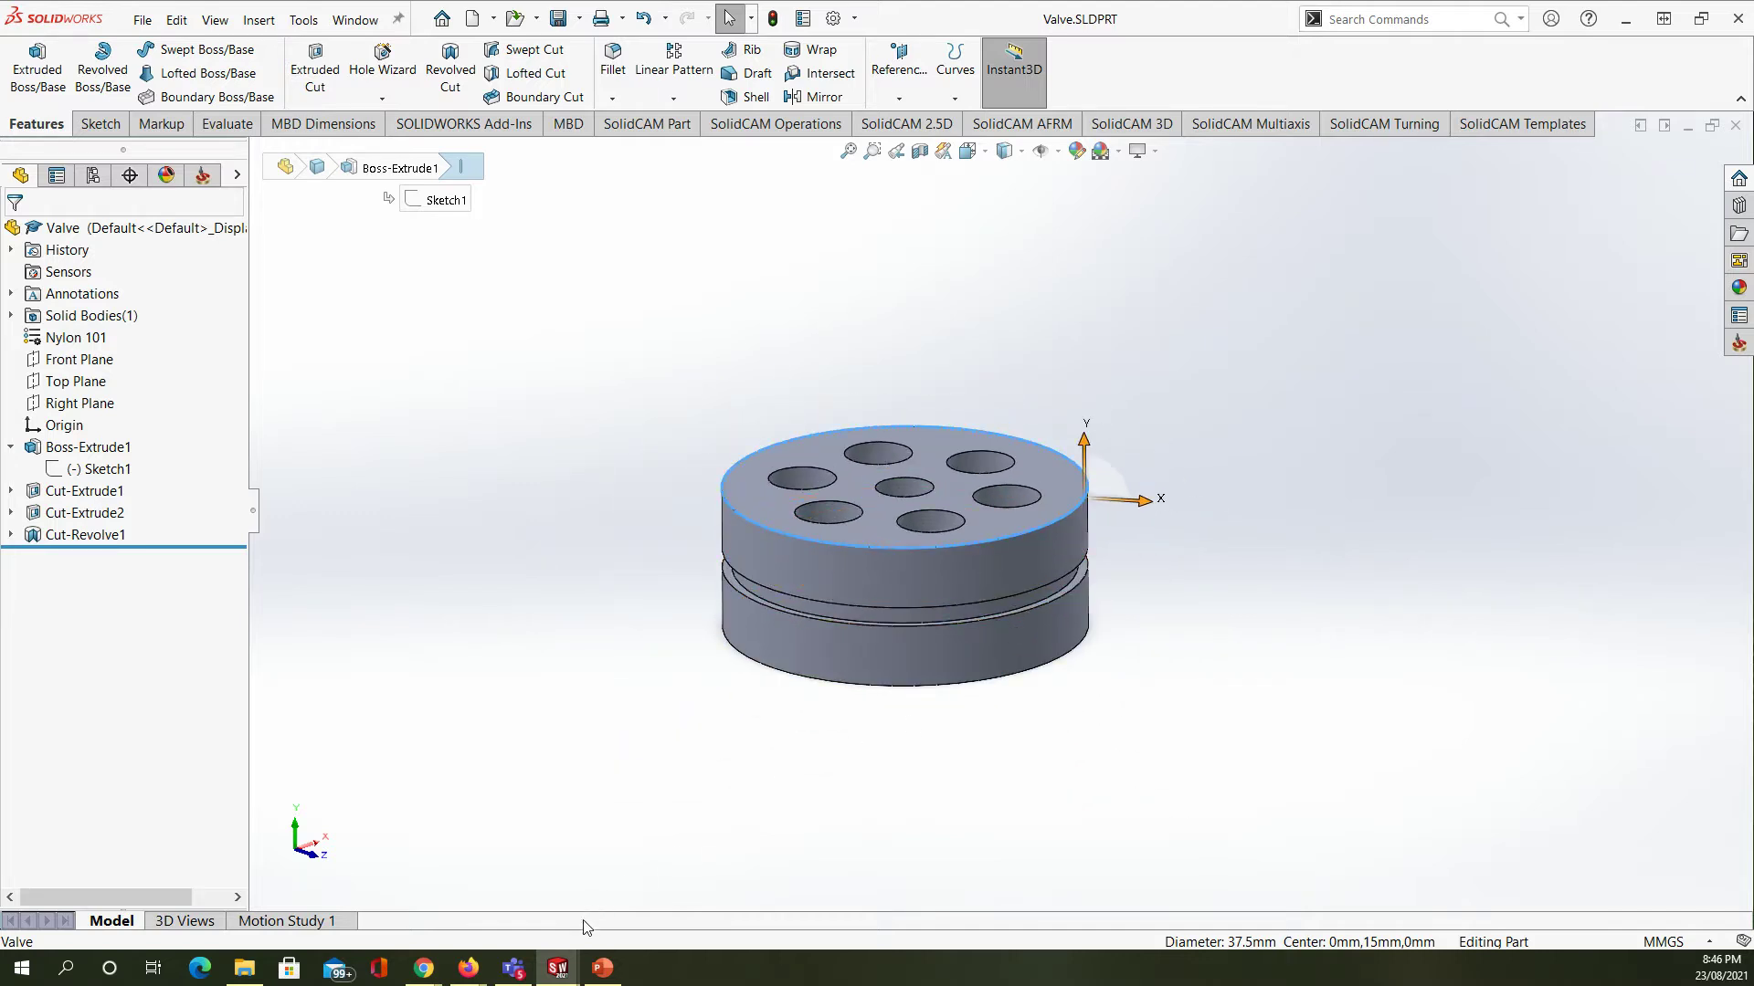
- Return to the pump assembly and check the inner diameter at the main body's lower end
mouse_move(559, 966)
click(584, 871)
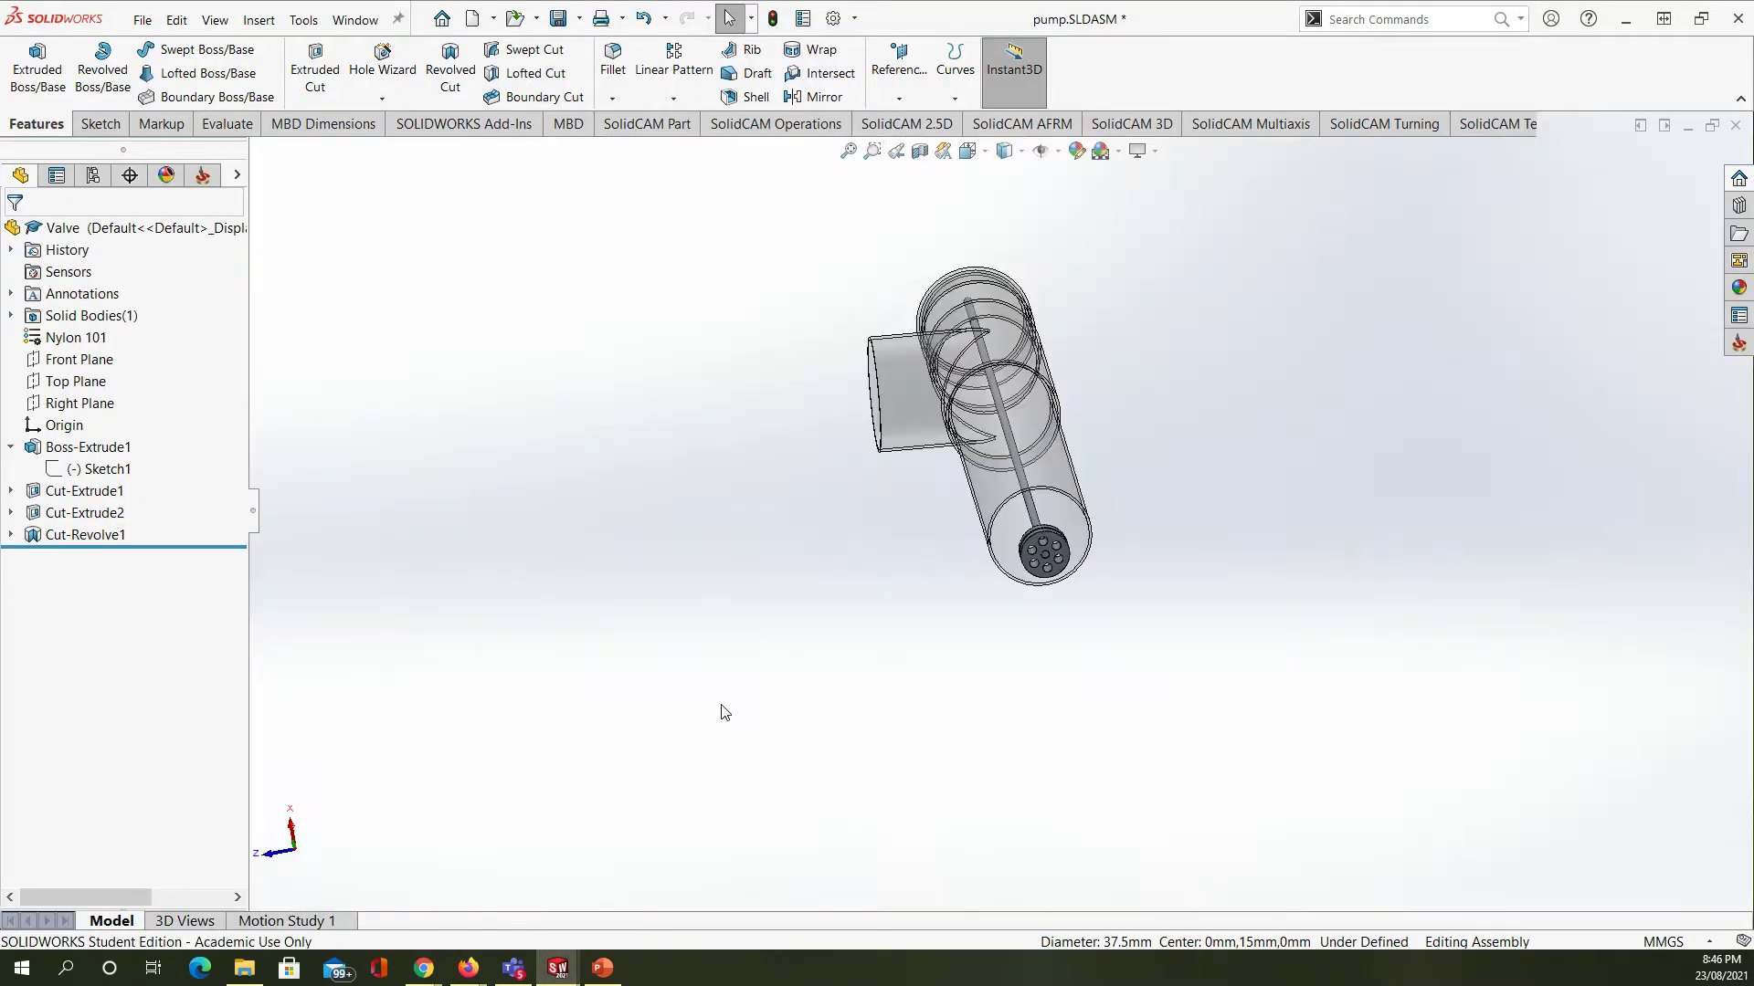
scroll(979, 501, down, 6)
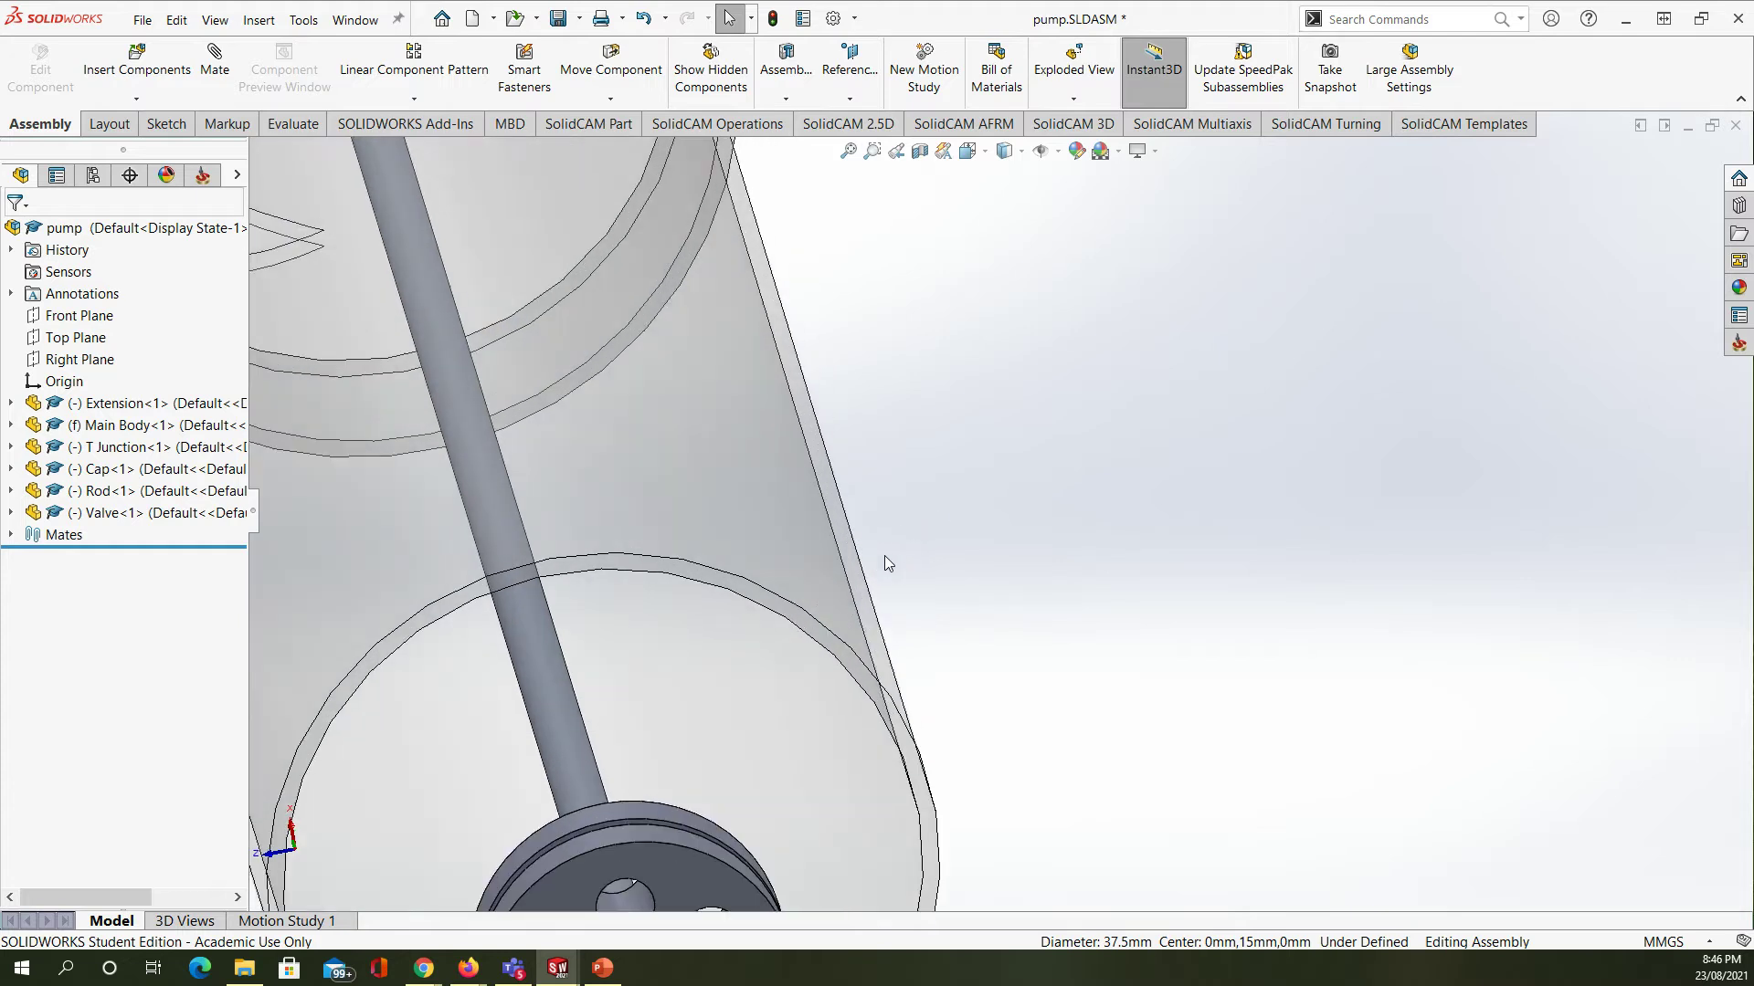
click(833, 664)
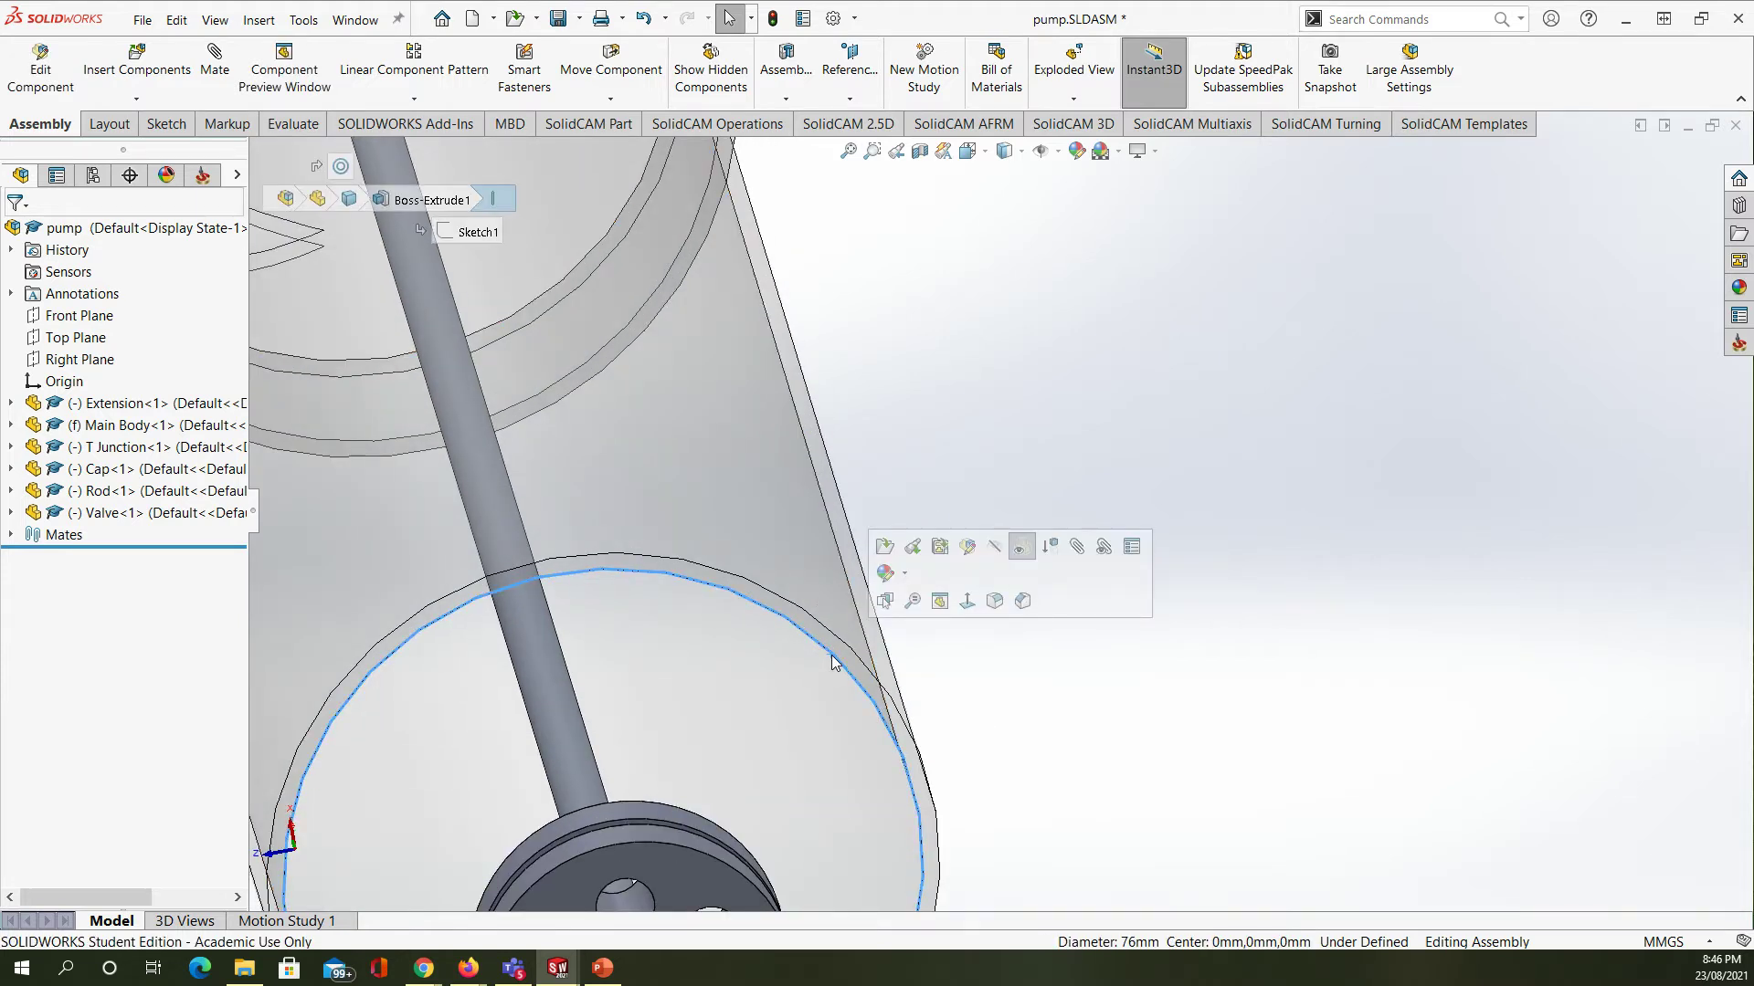
scroll(831, 655, up, 6)
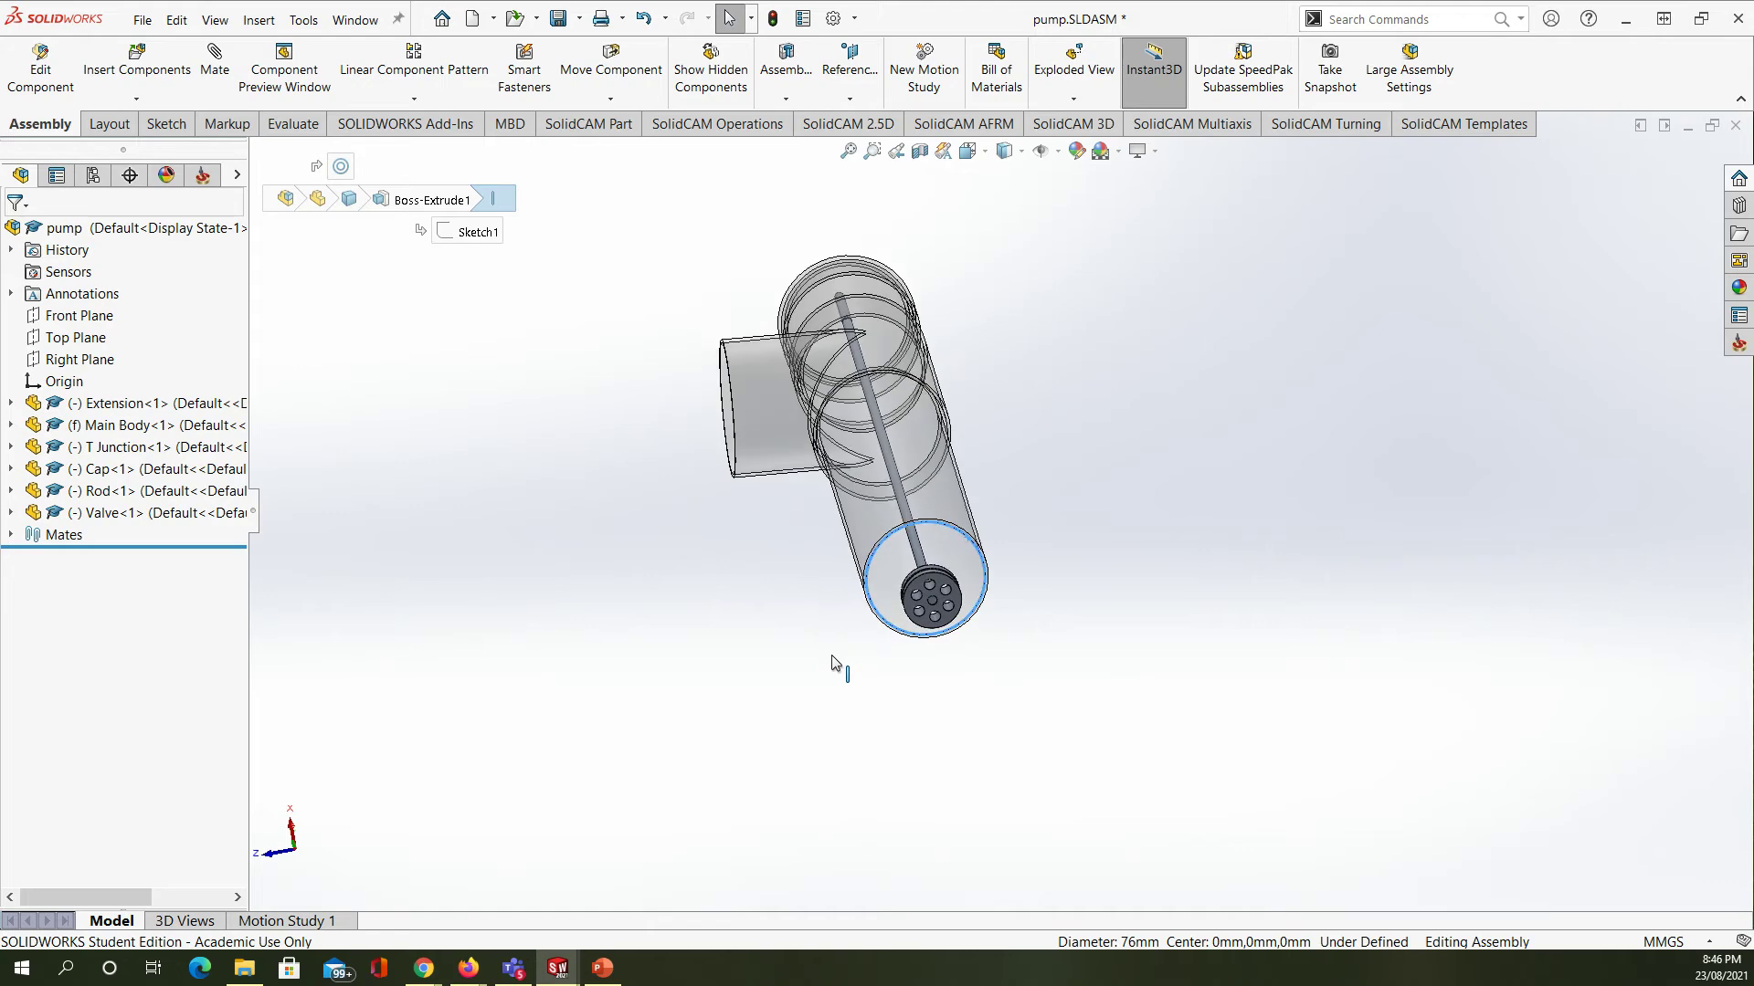
middle_drag(792, 562, 834, 709)
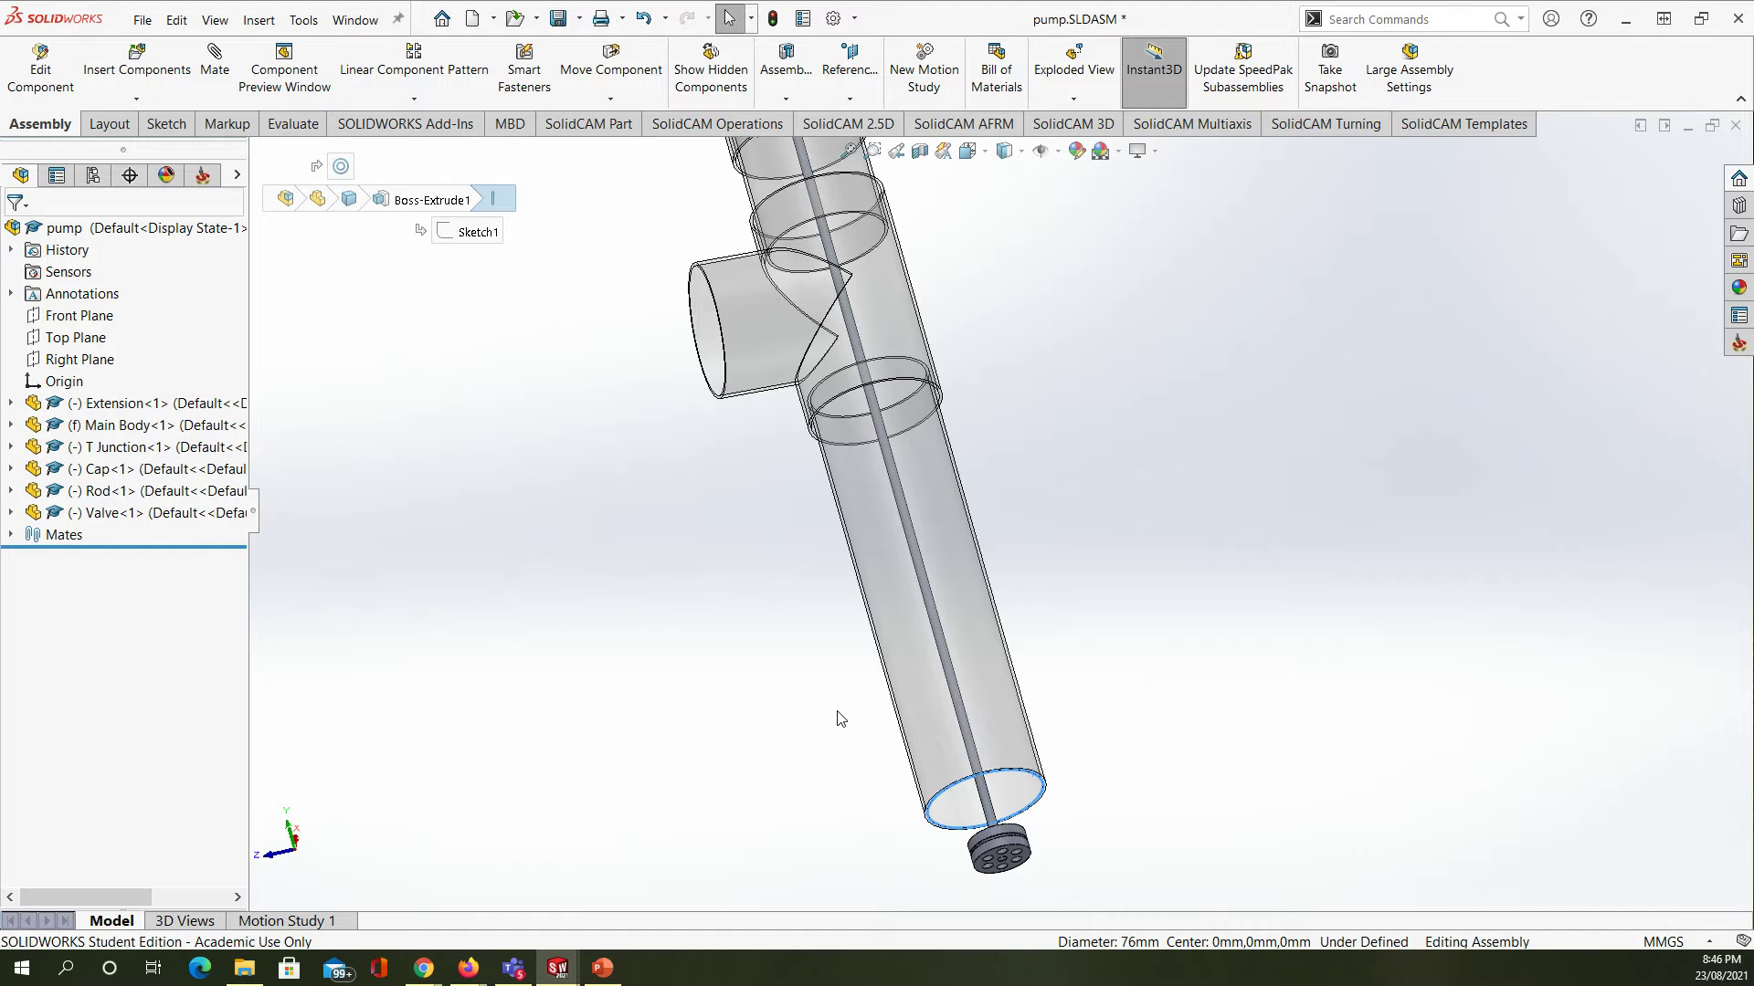
key(z)
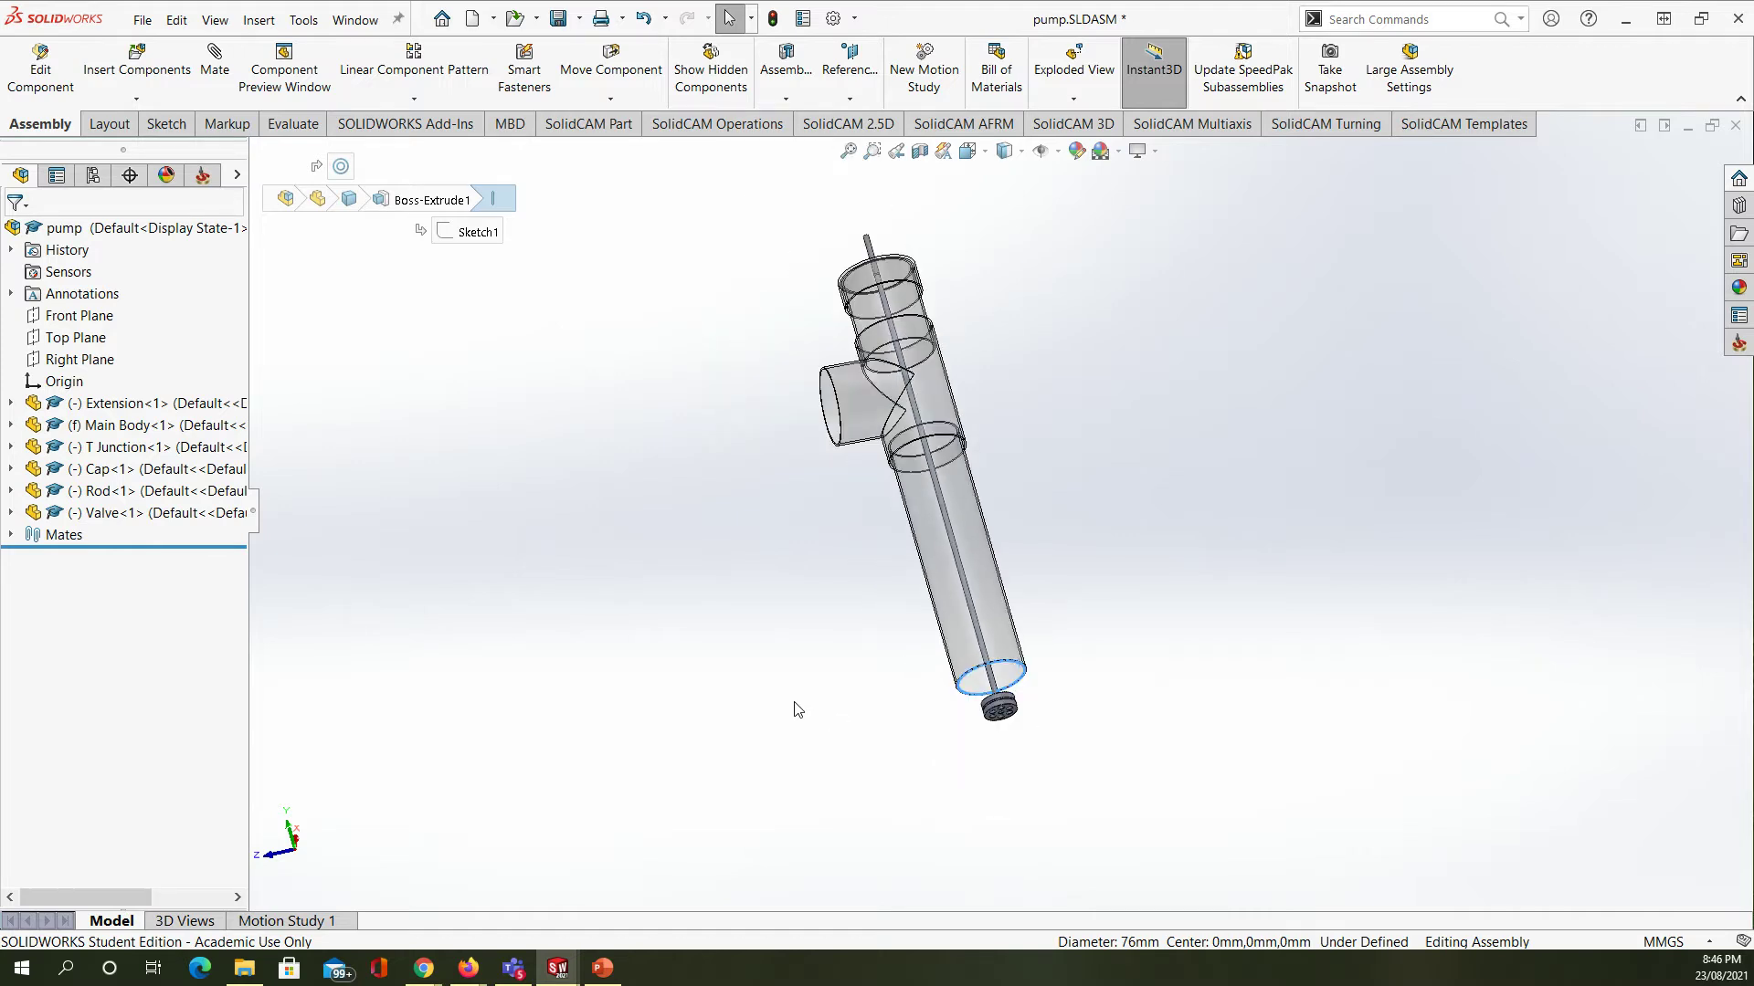
middle_drag(822, 713, 908, 721)
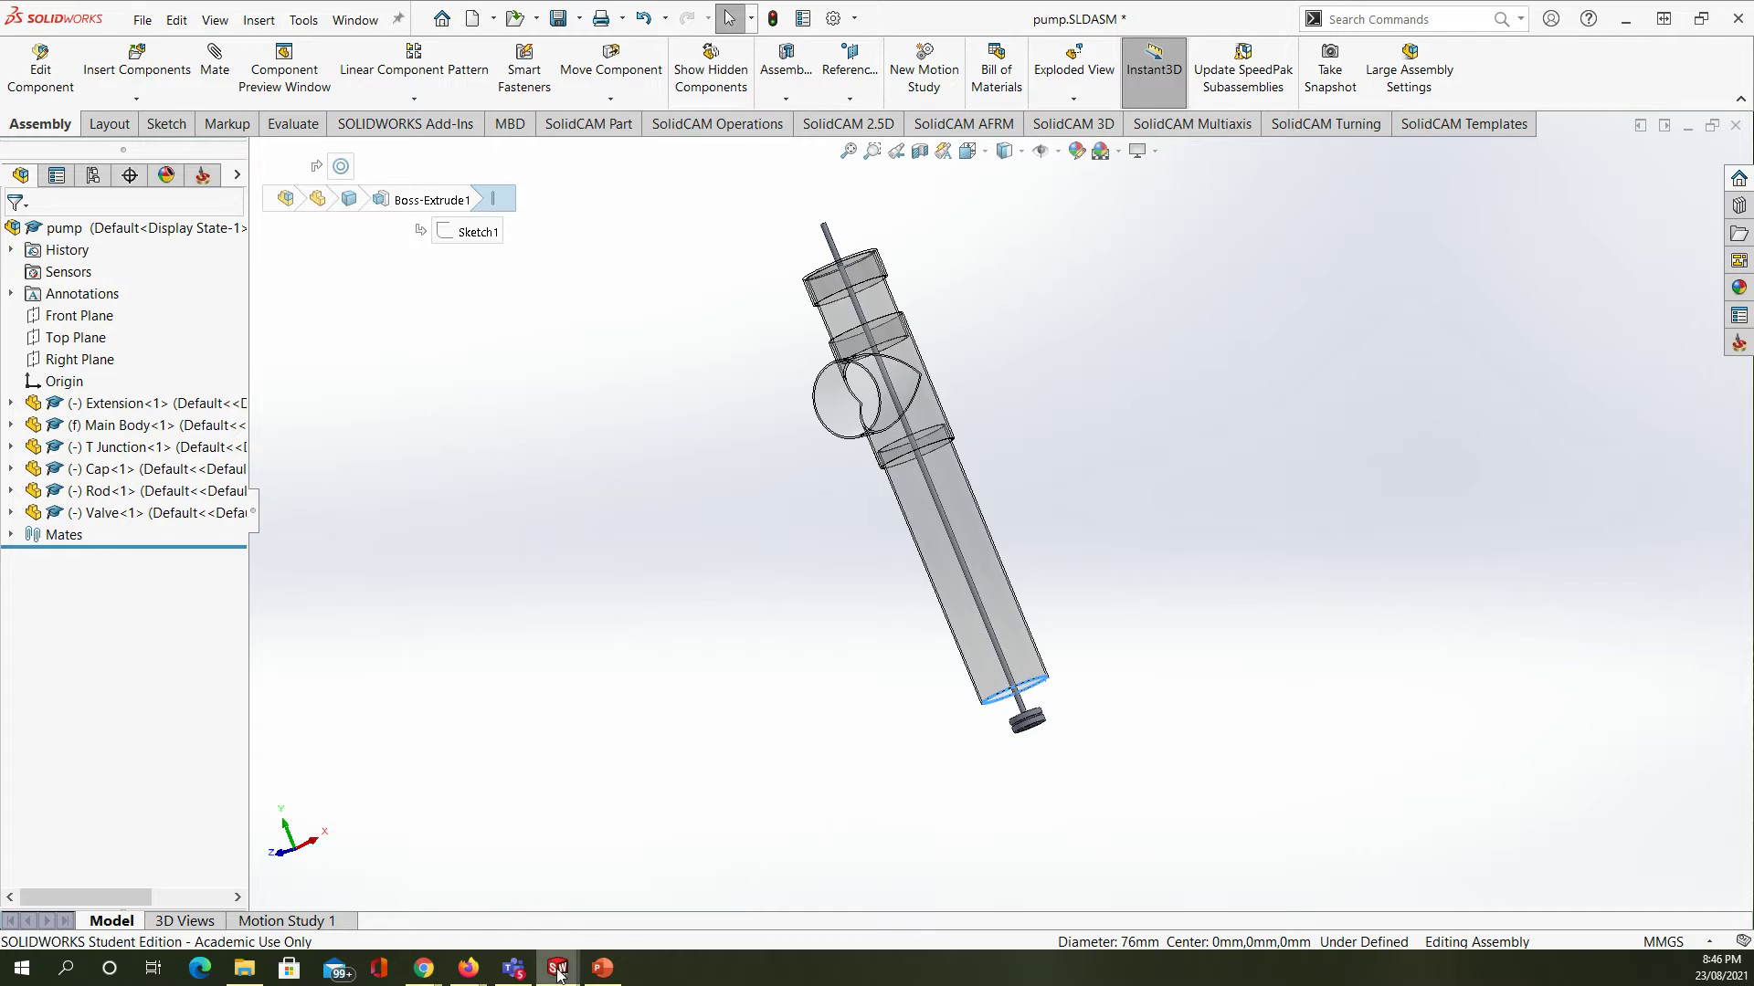
- Switch to the Cap part and open Sketch1 of its first boss extrusion for editing
mouse_move(559, 974)
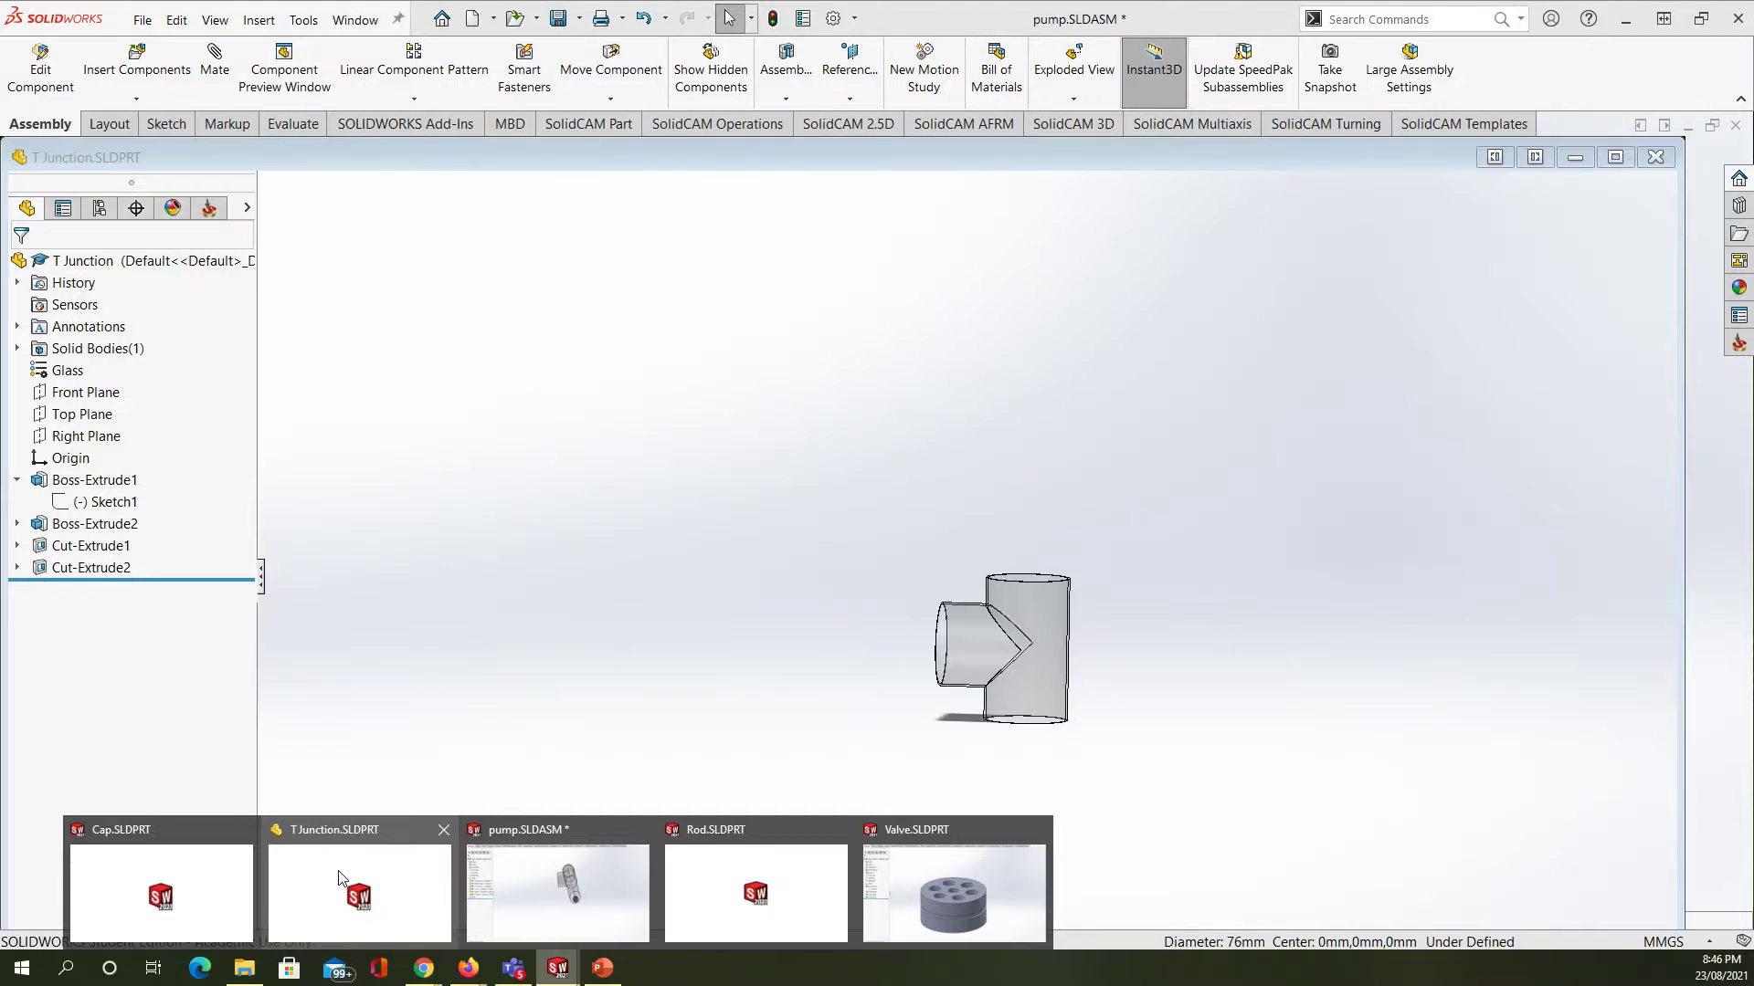
mouse_move(199, 878)
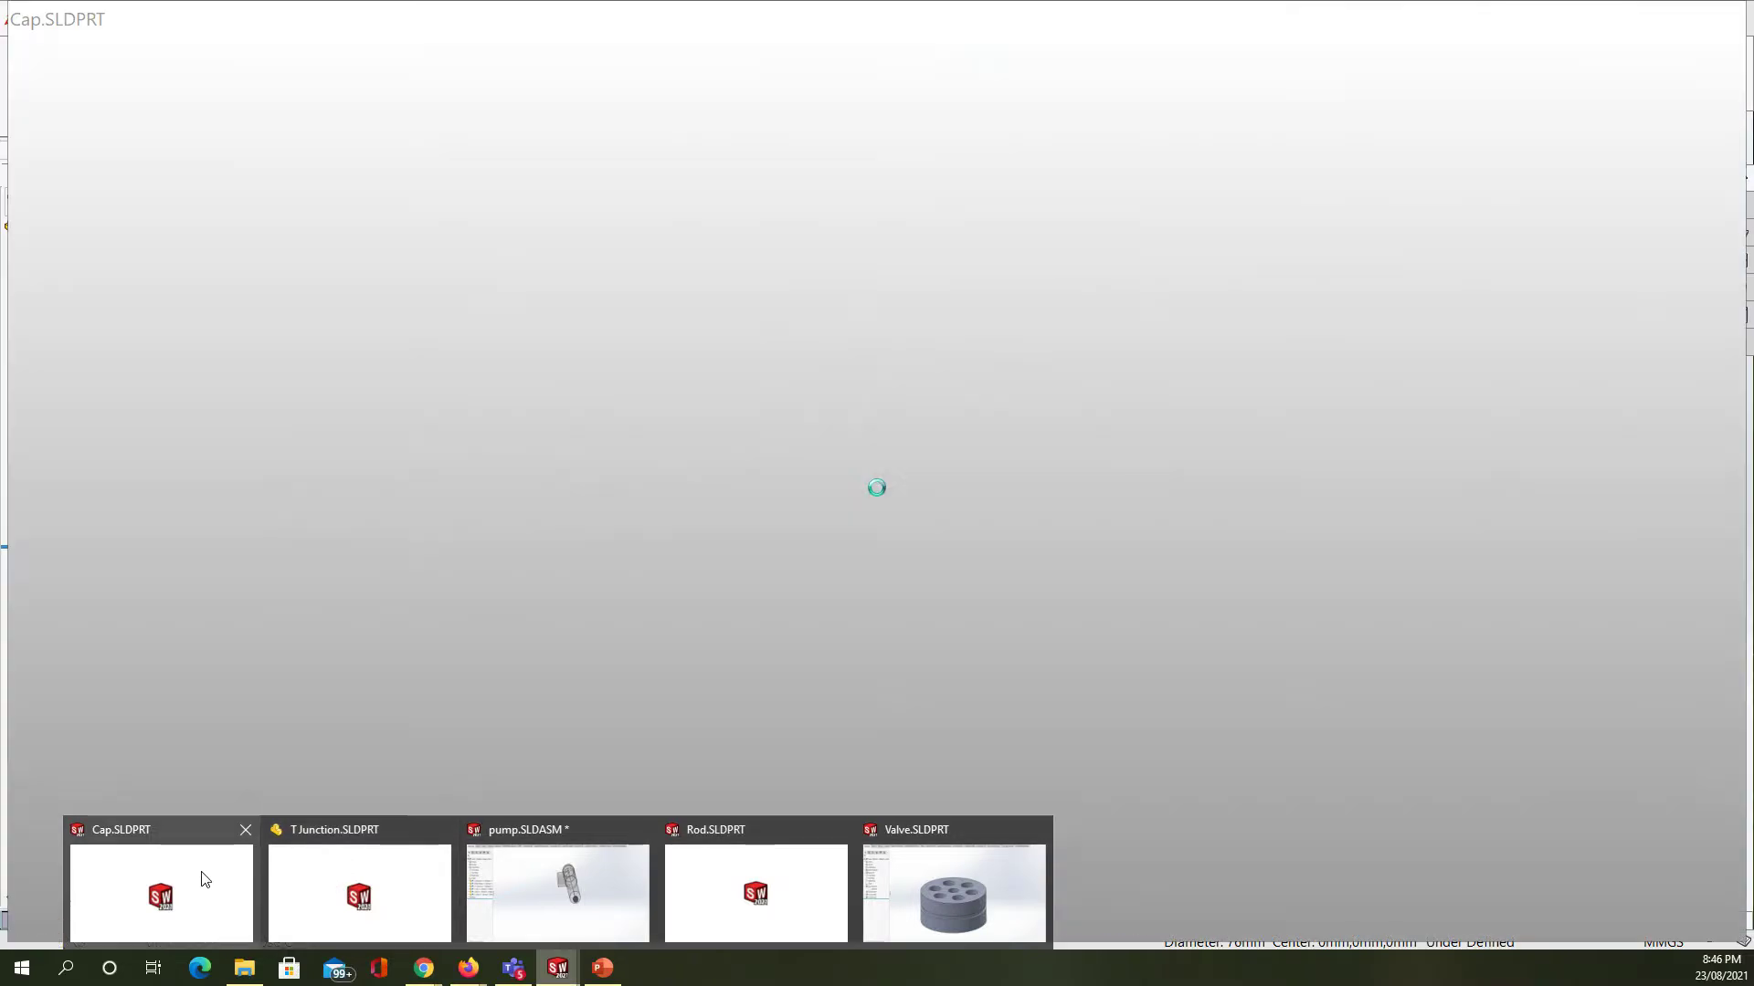
click(201, 879)
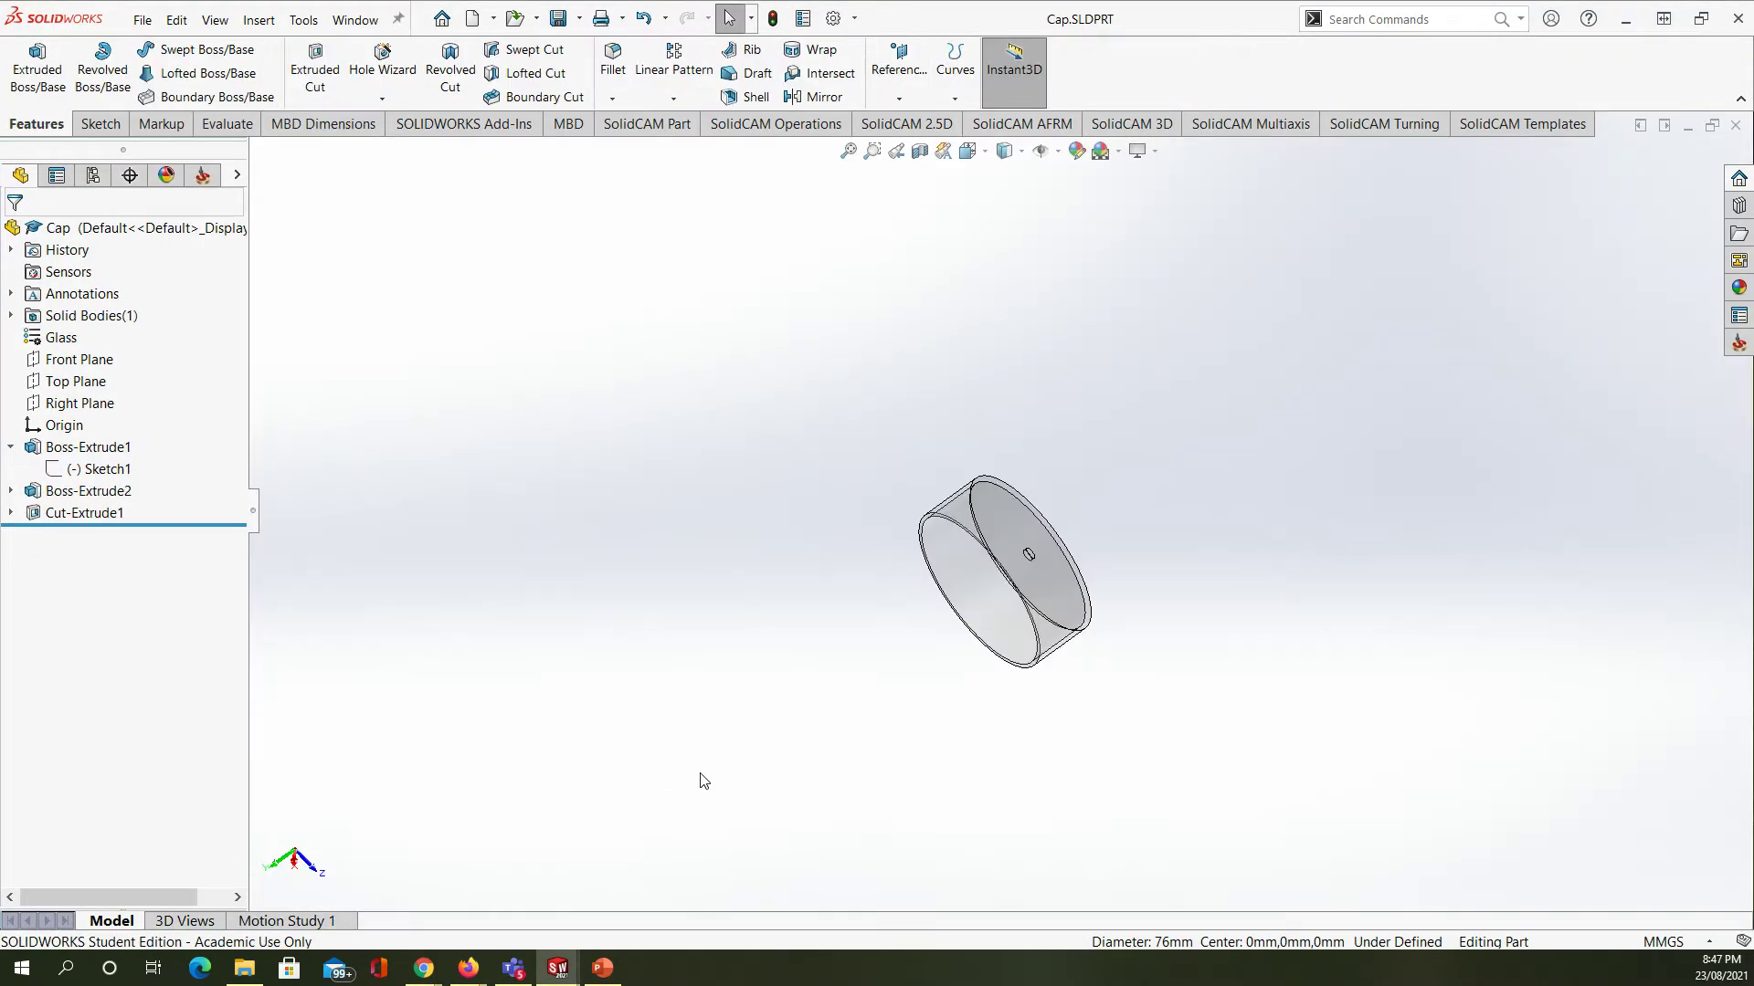
middle_drag(858, 688, 1078, 546)
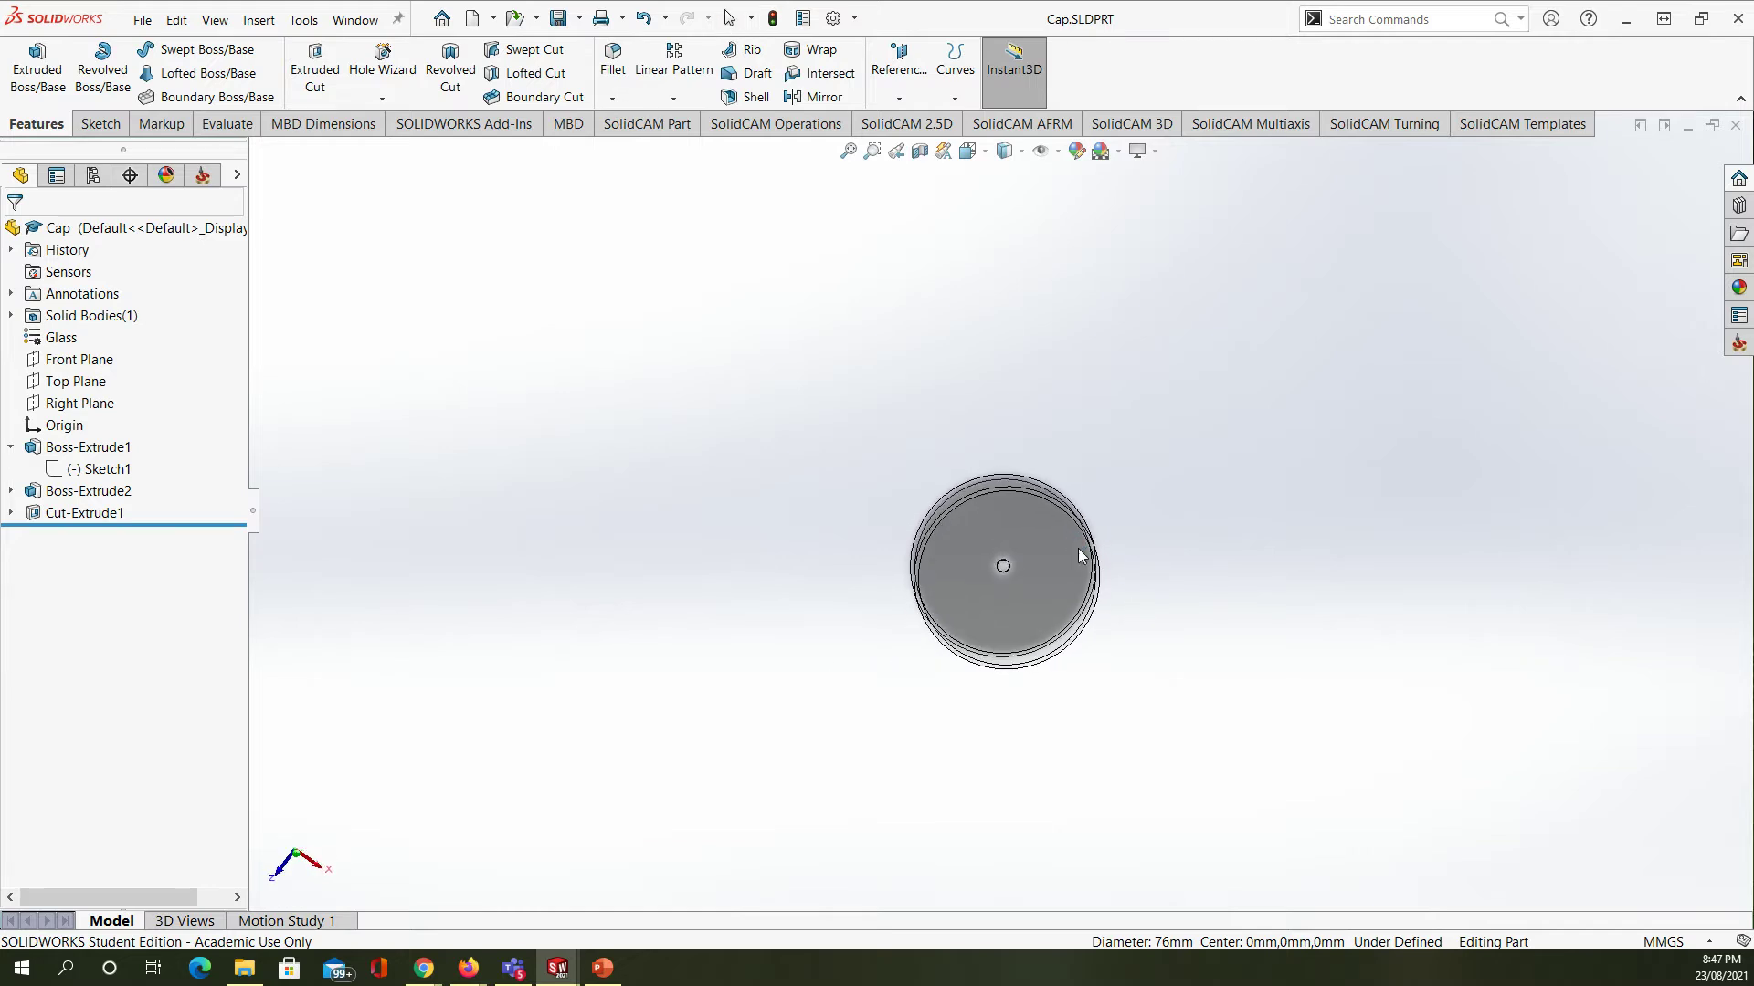
click(71, 472)
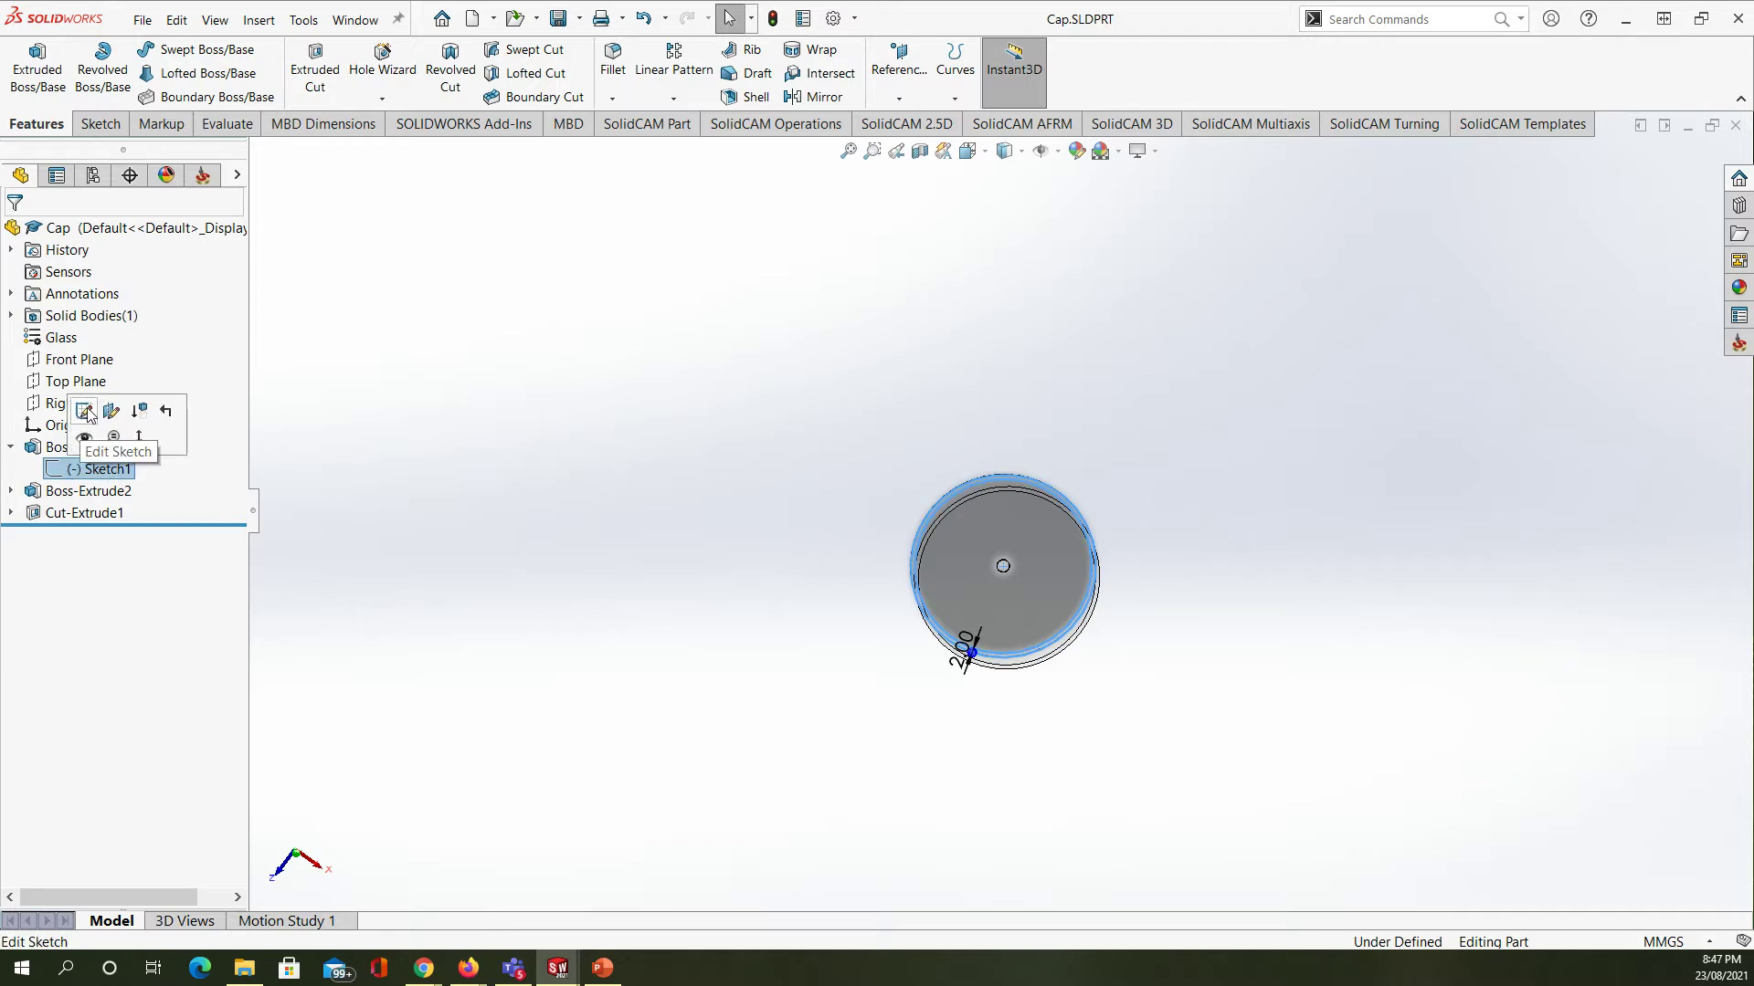
click(85, 412)
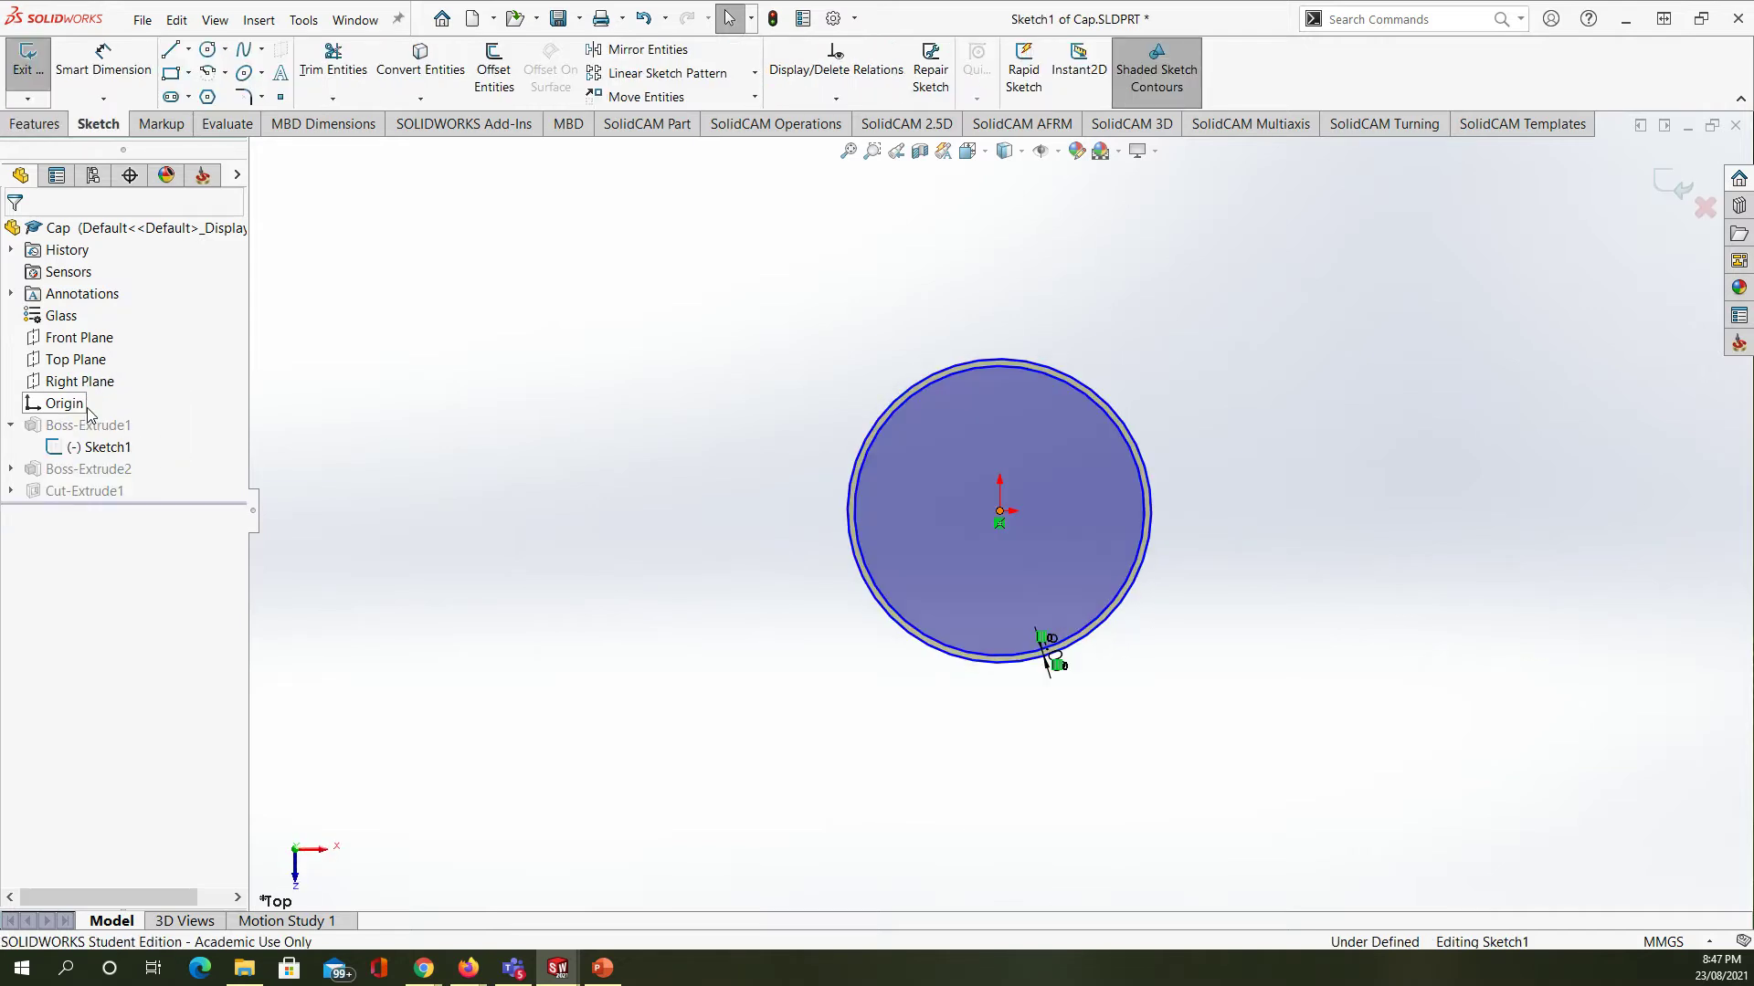
- Set the radius of the cap sketch's inner circle to 21 mm, then exit the sketch and save the part
scroll(1078, 393, down, 3)
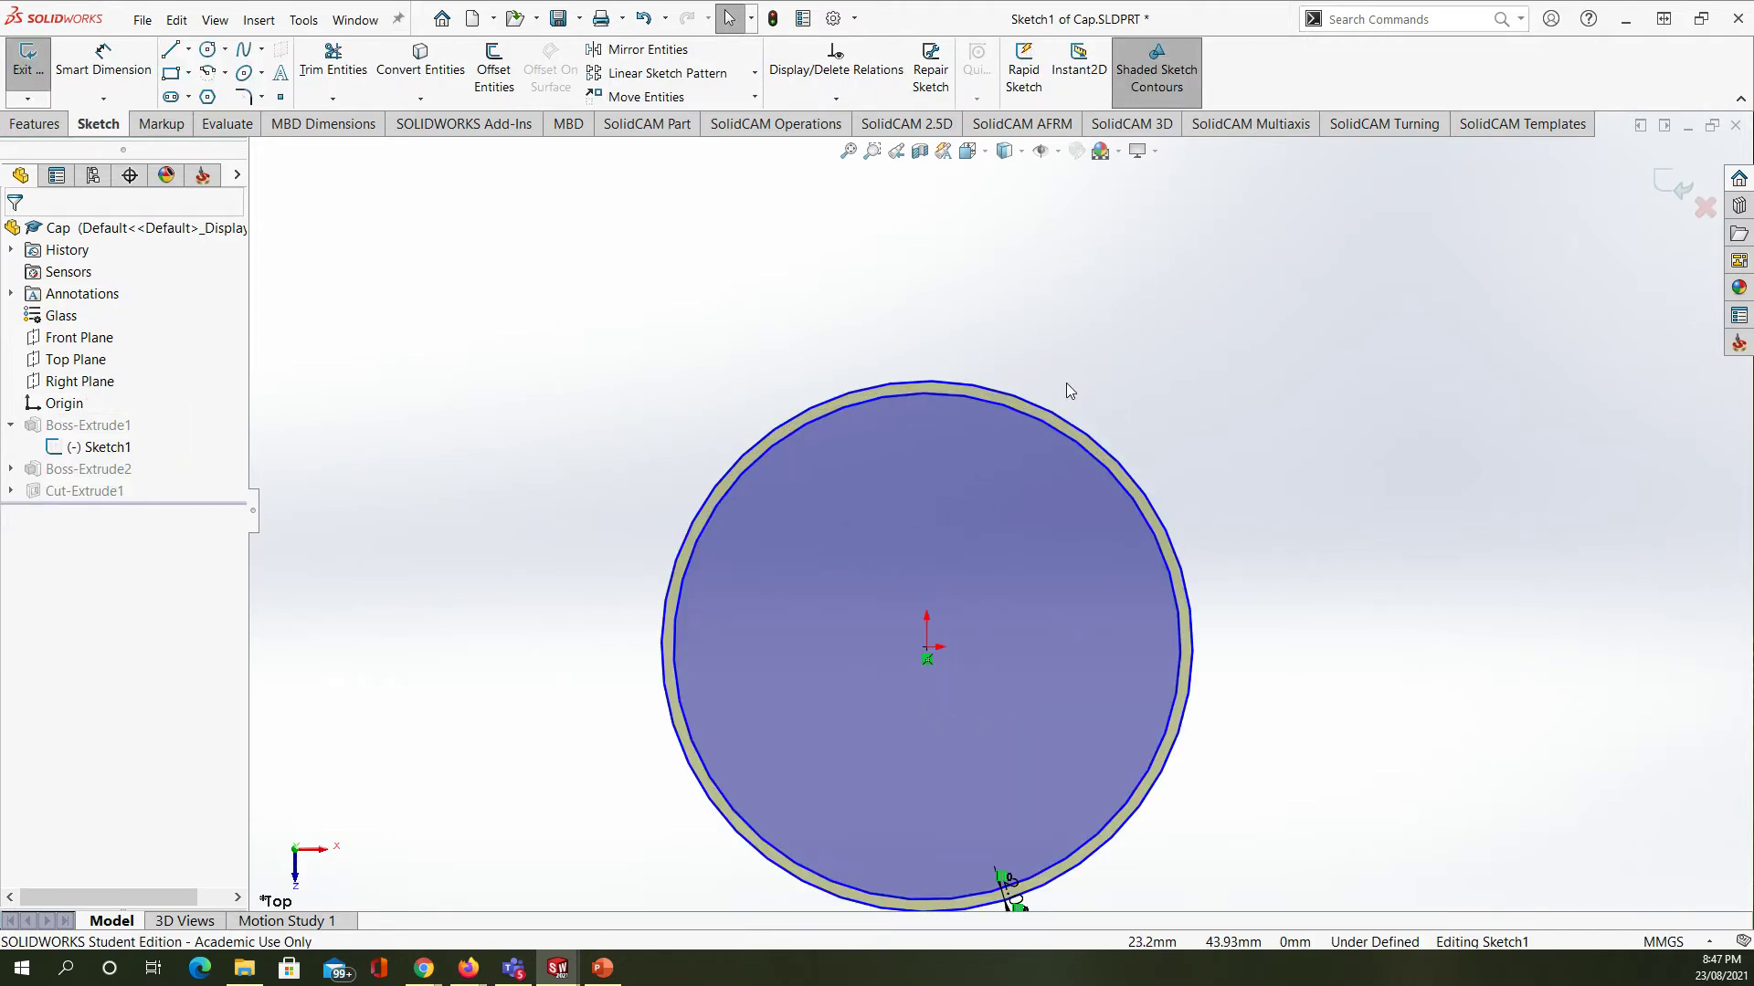
click(1027, 422)
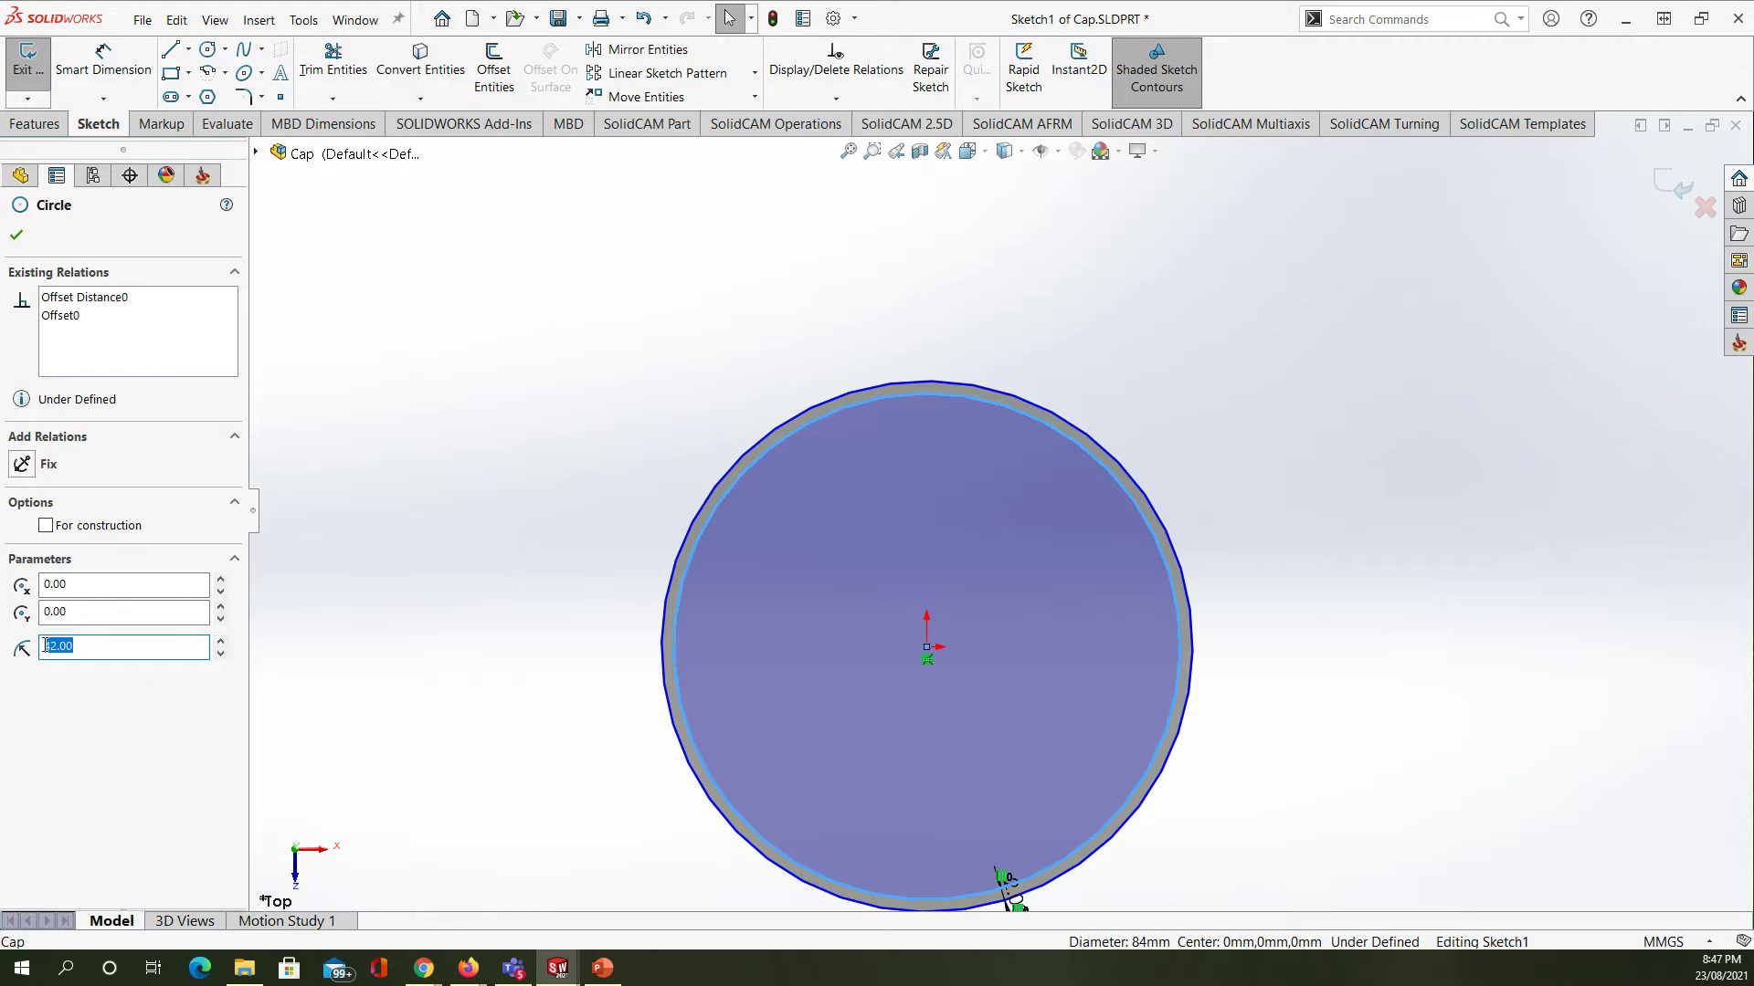
text(21)
key(Return)
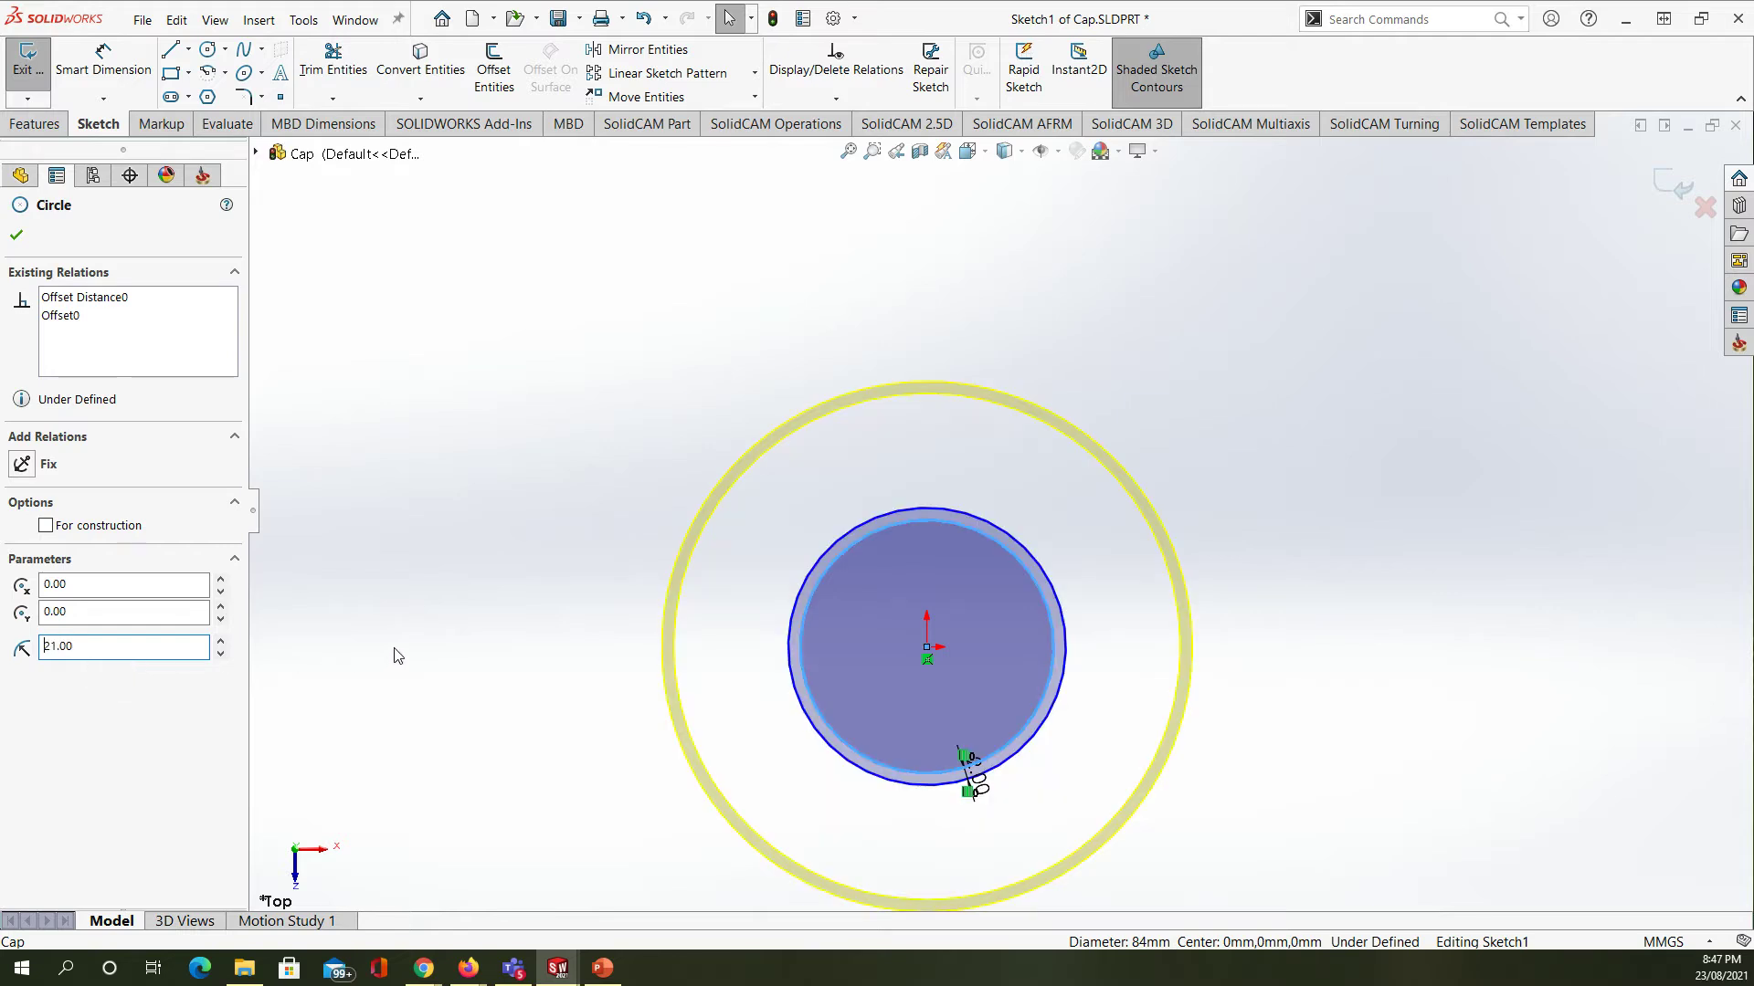
click(17, 238)
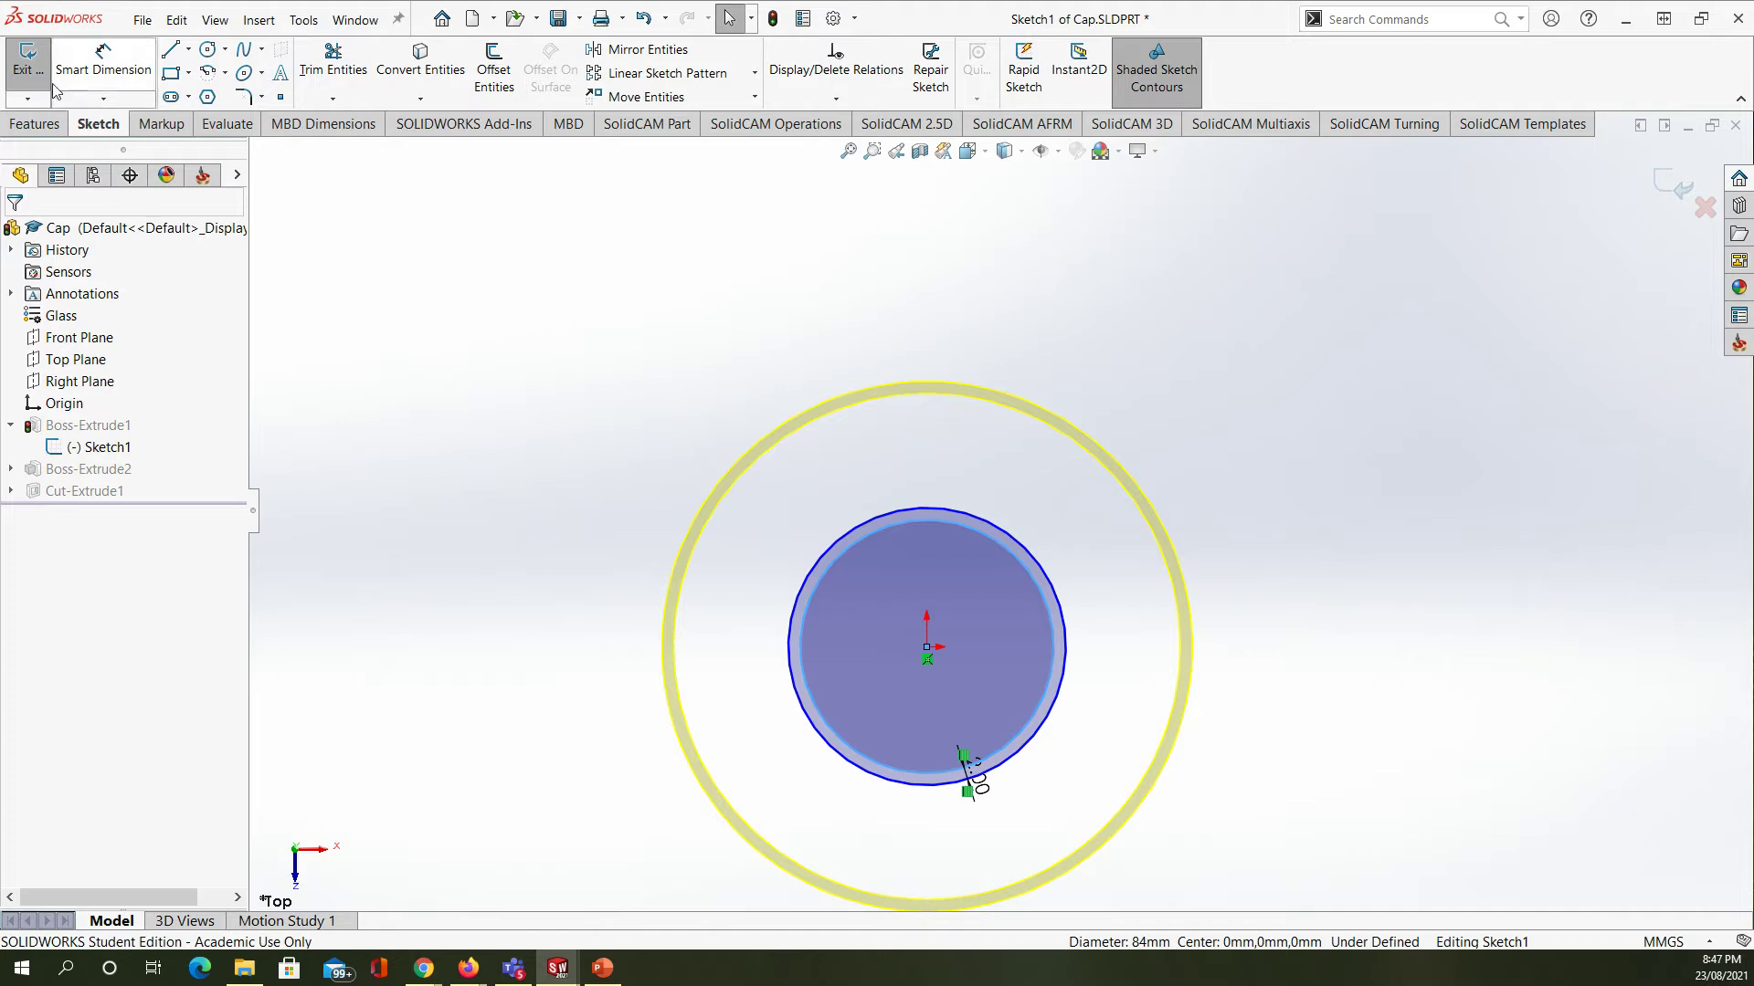
click(28, 78)
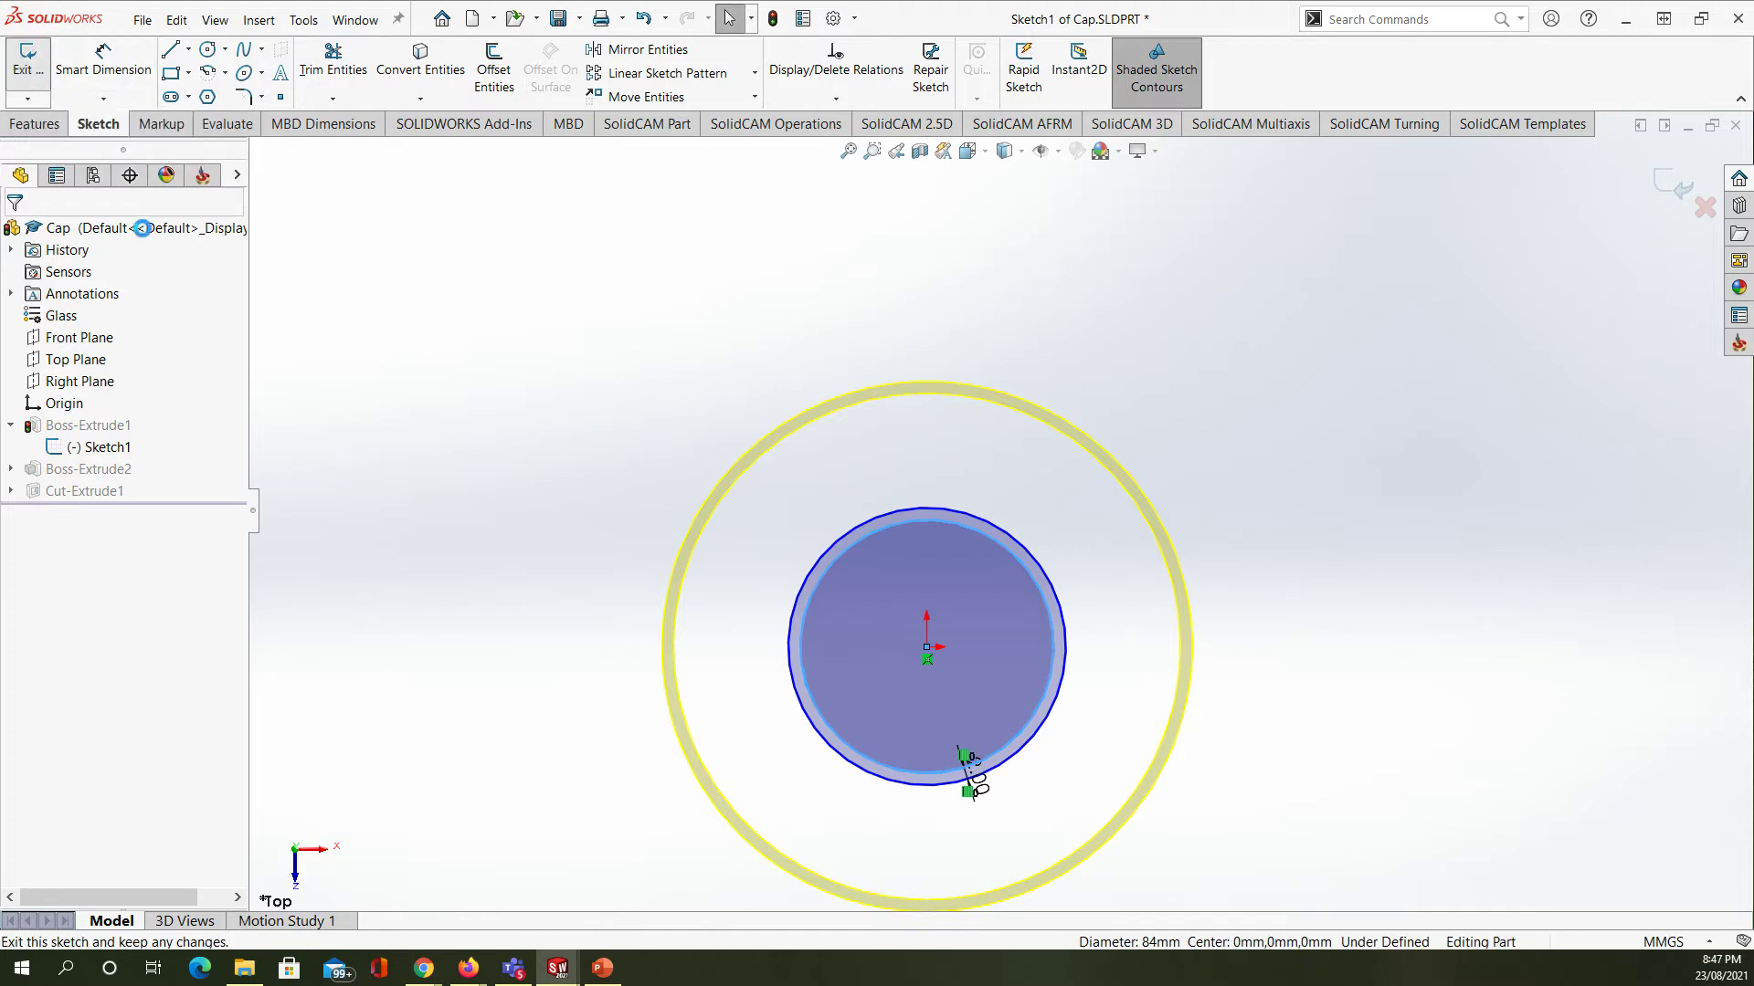
middle_drag(710, 567, 676, 502)
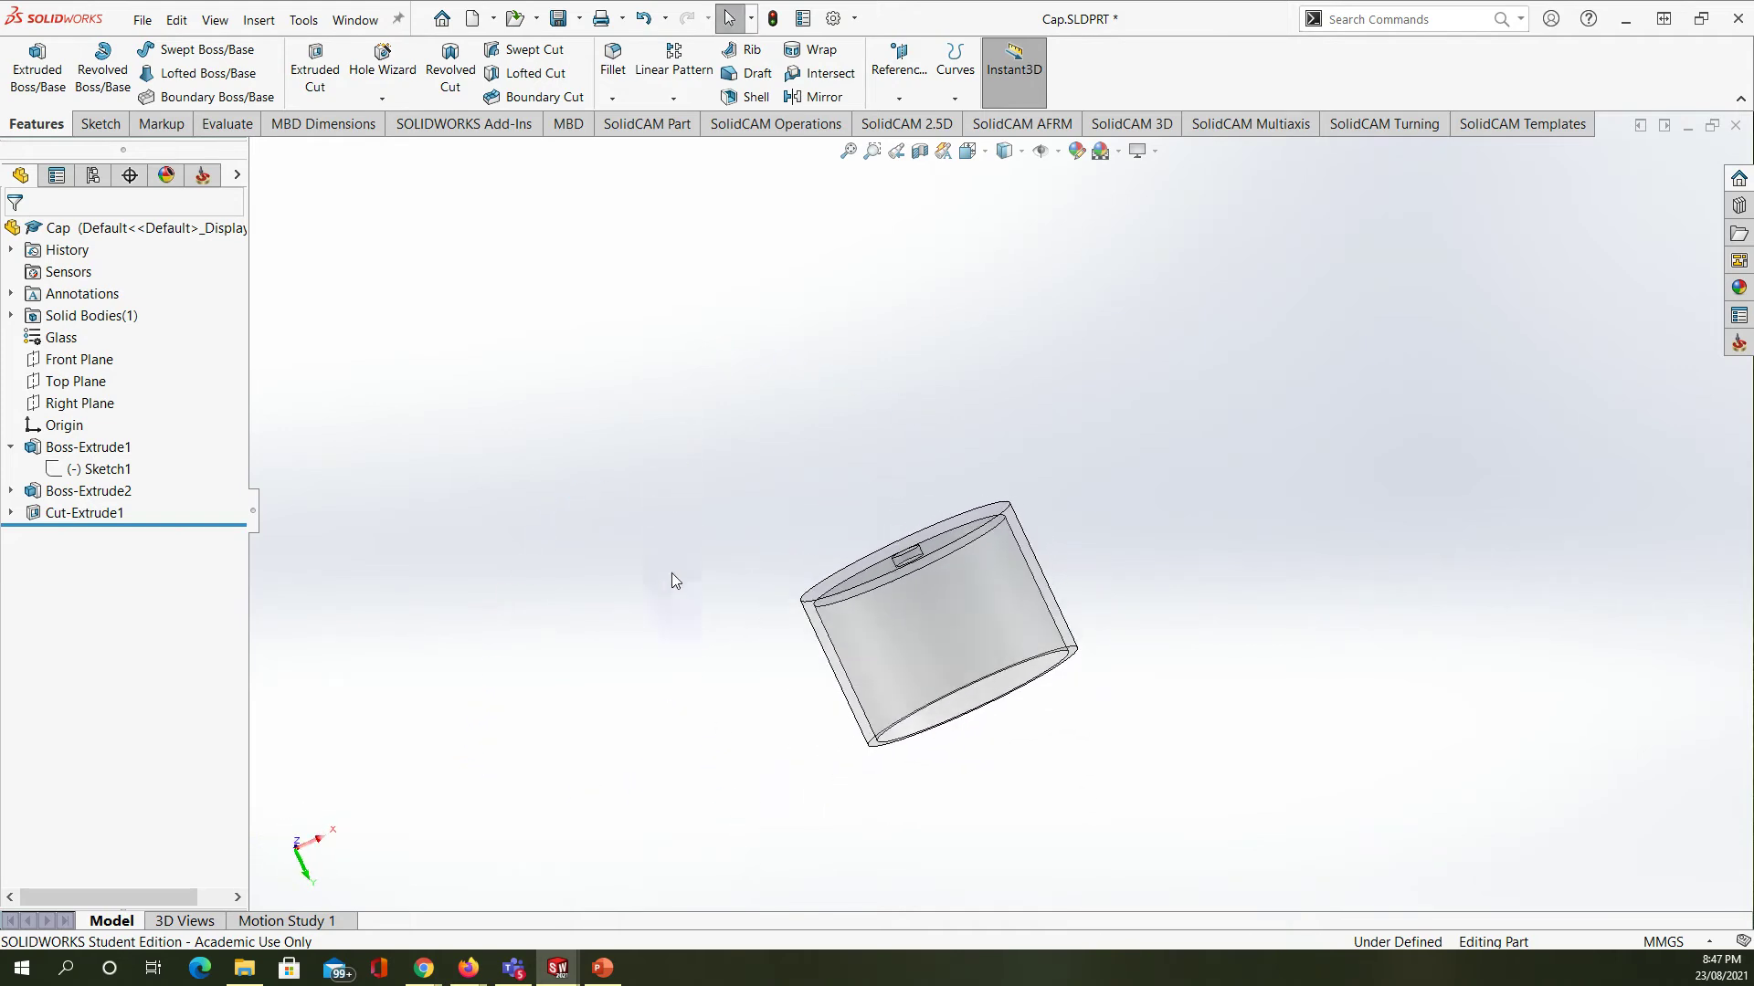
click(557, 19)
- Switch to the T Junction part and check the diameter of its main tube at the lower end
mouse_move(557, 970)
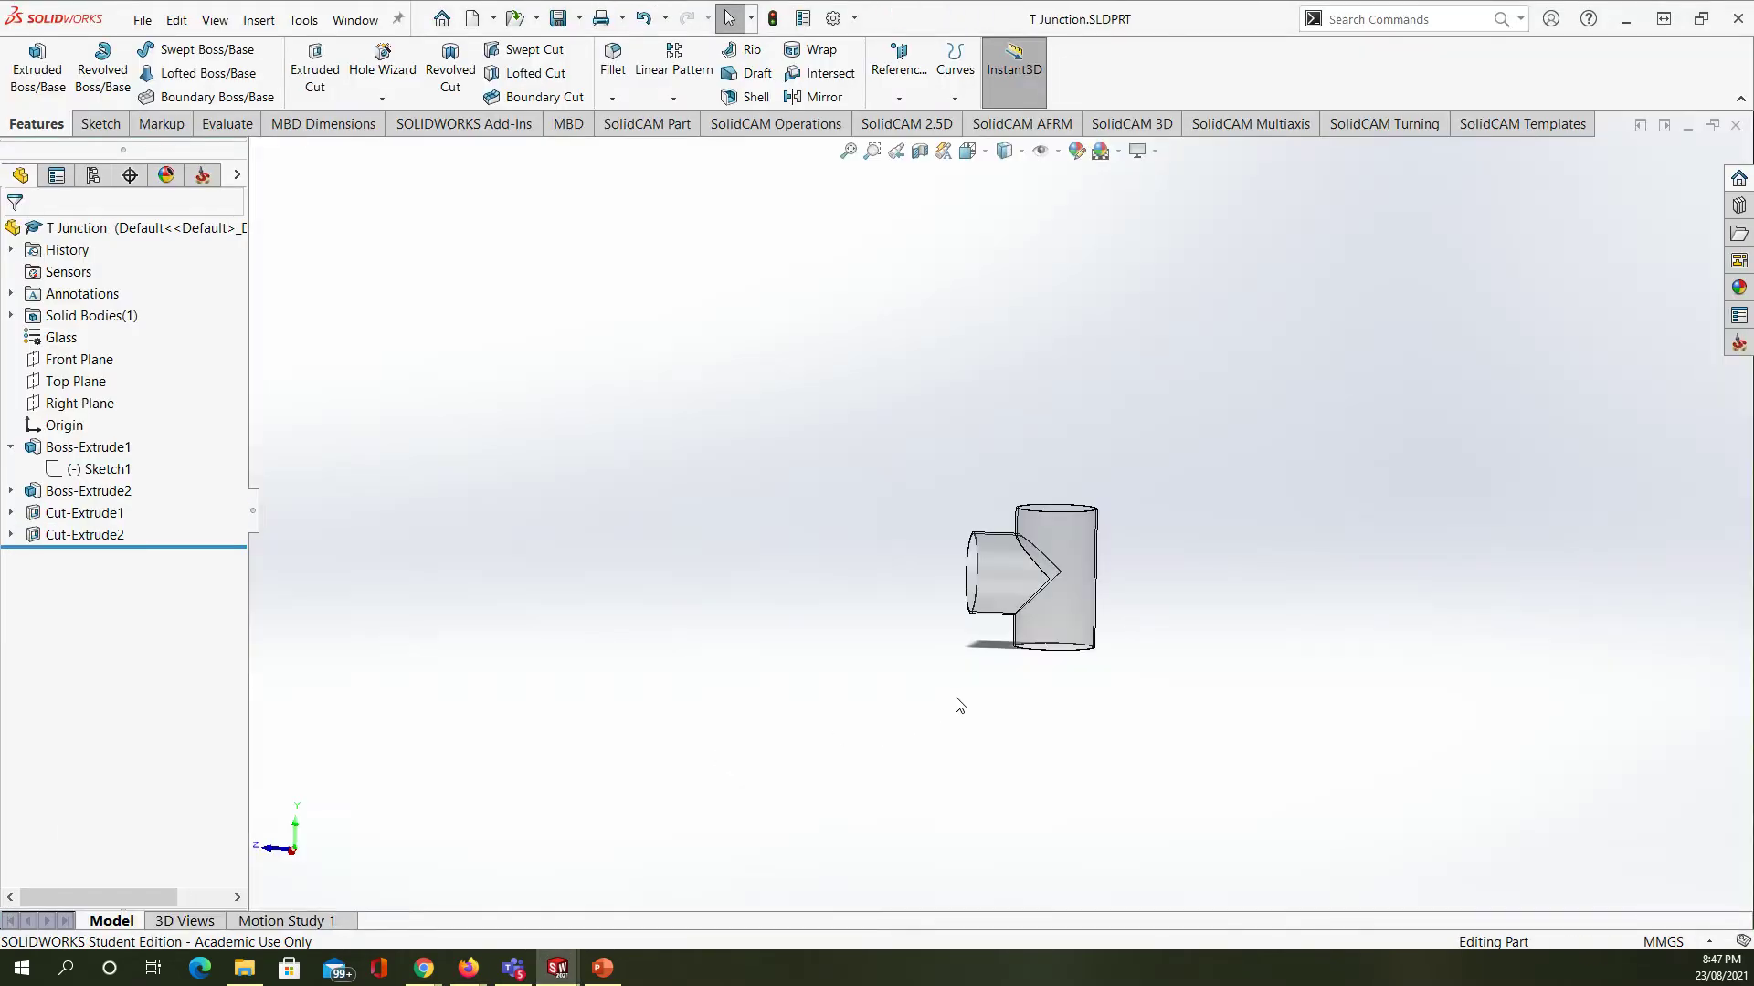
middle_drag(959, 705, 995, 755)
scroll(1080, 631, down, 5)
scroll(1148, 615, down, 4)
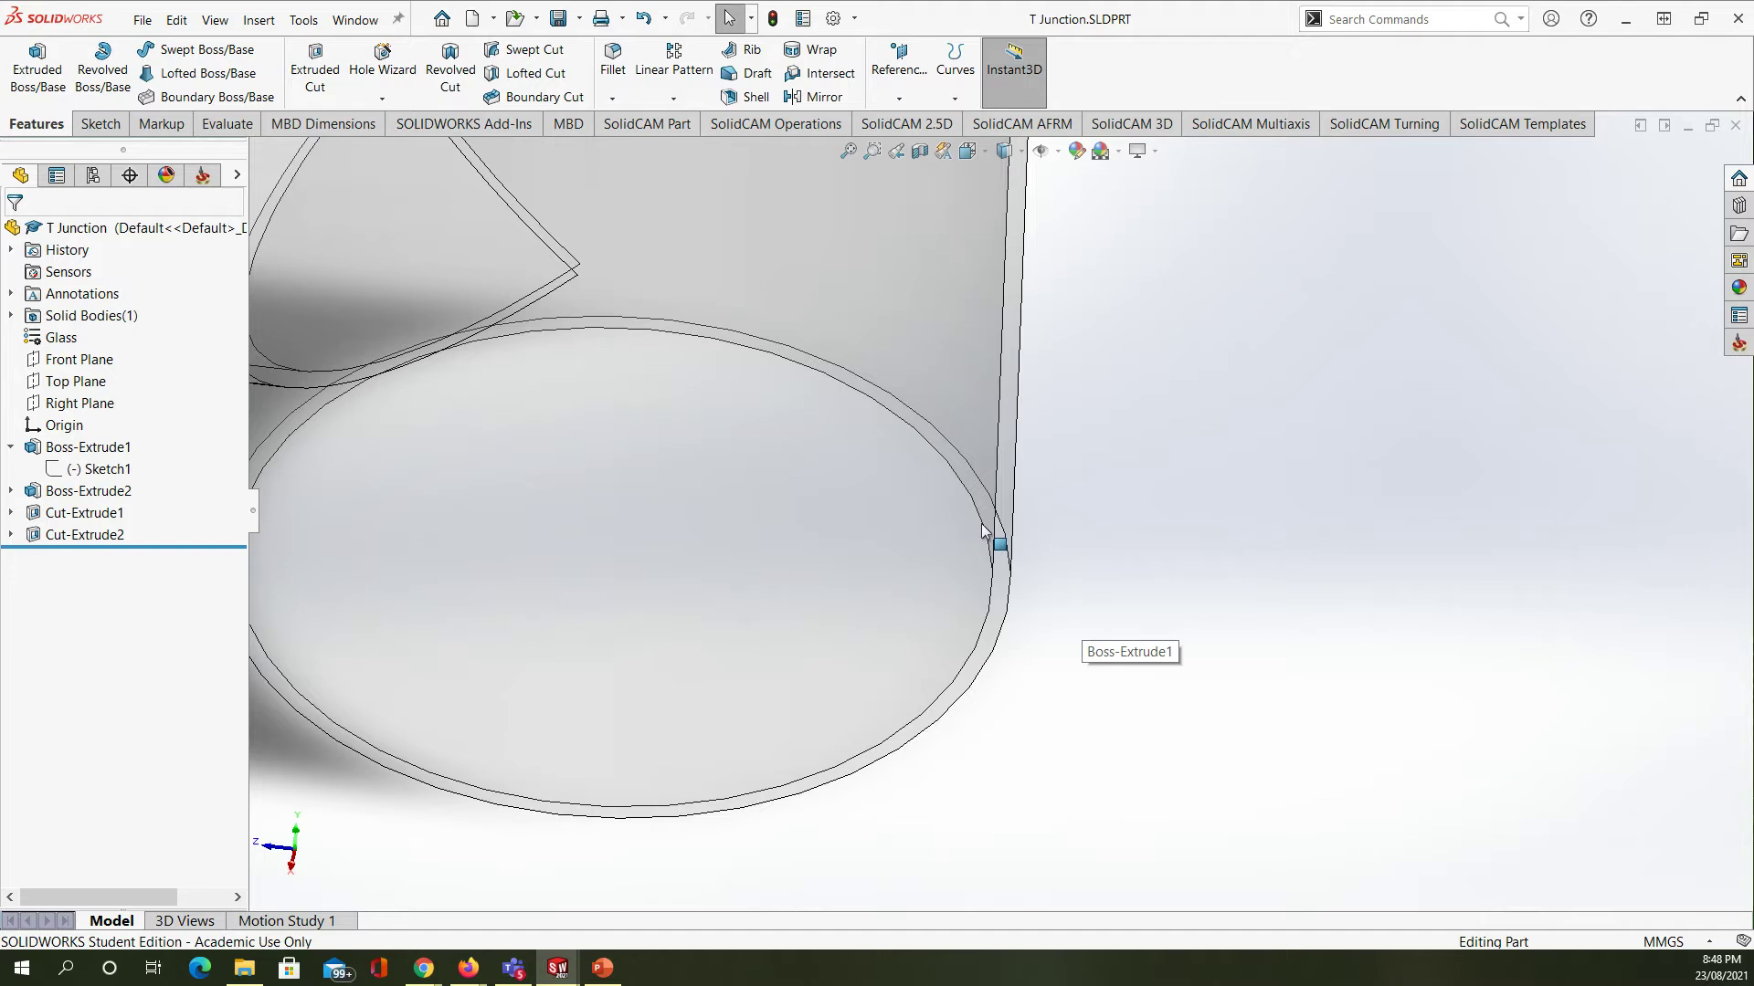
scroll(983, 537, down, 3)
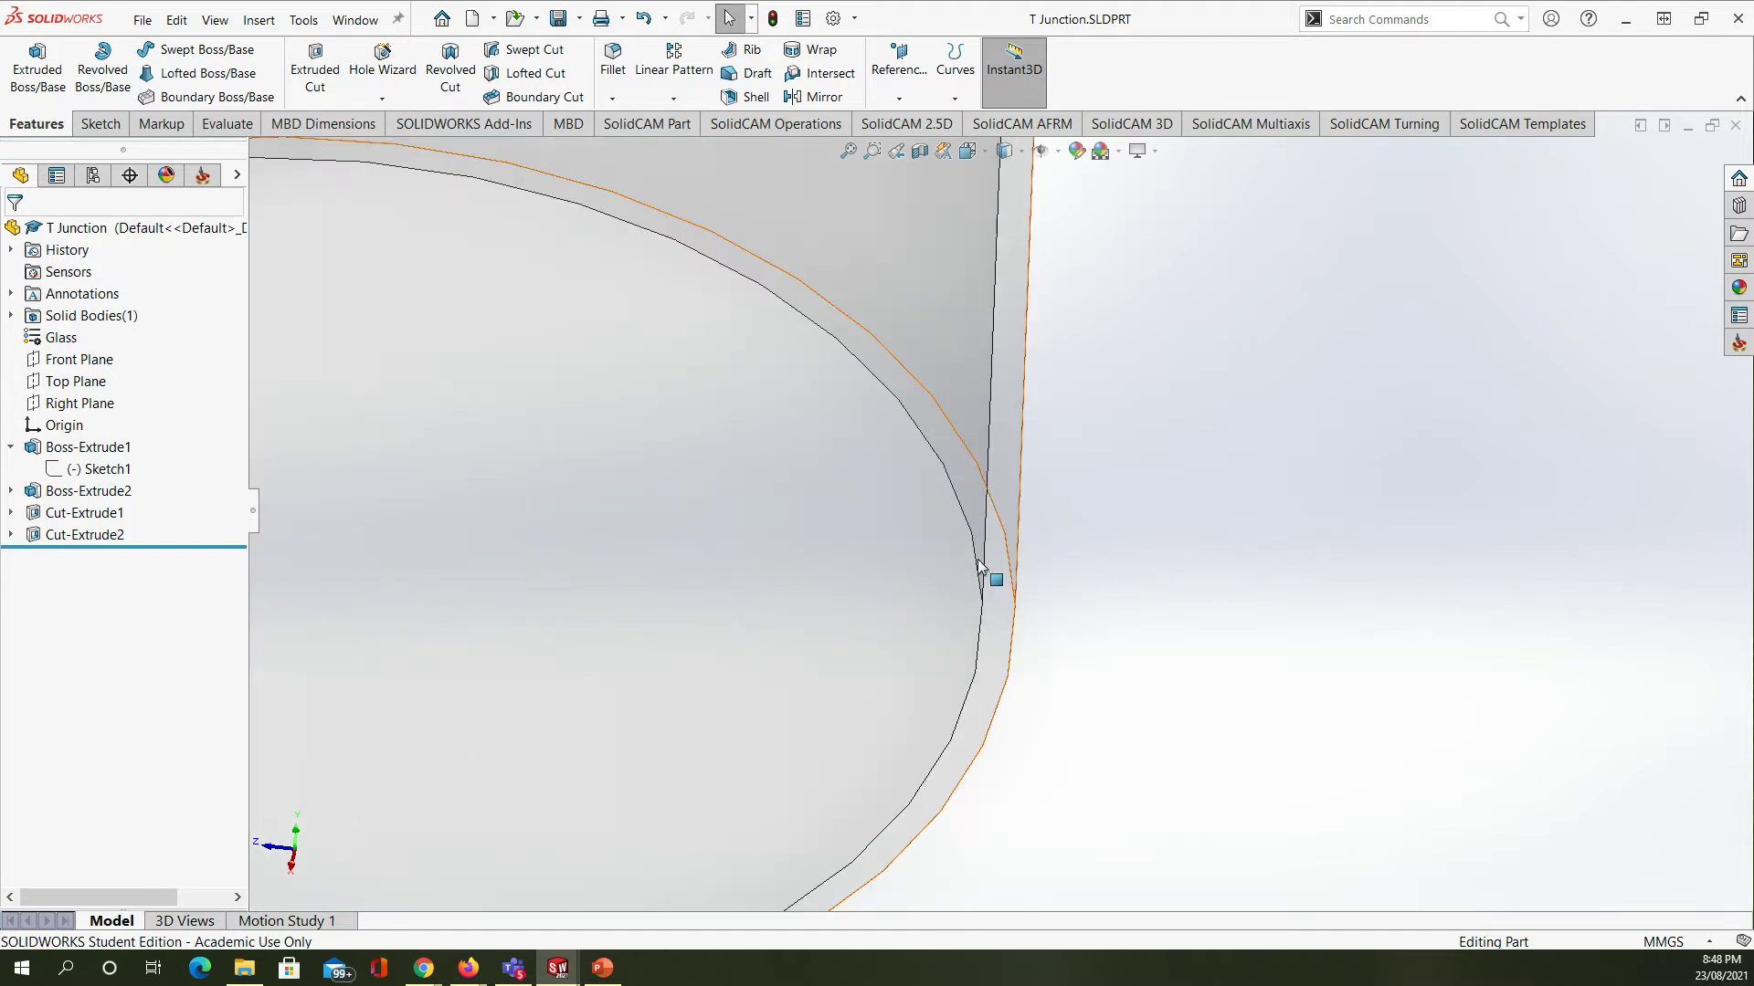
click(974, 554)
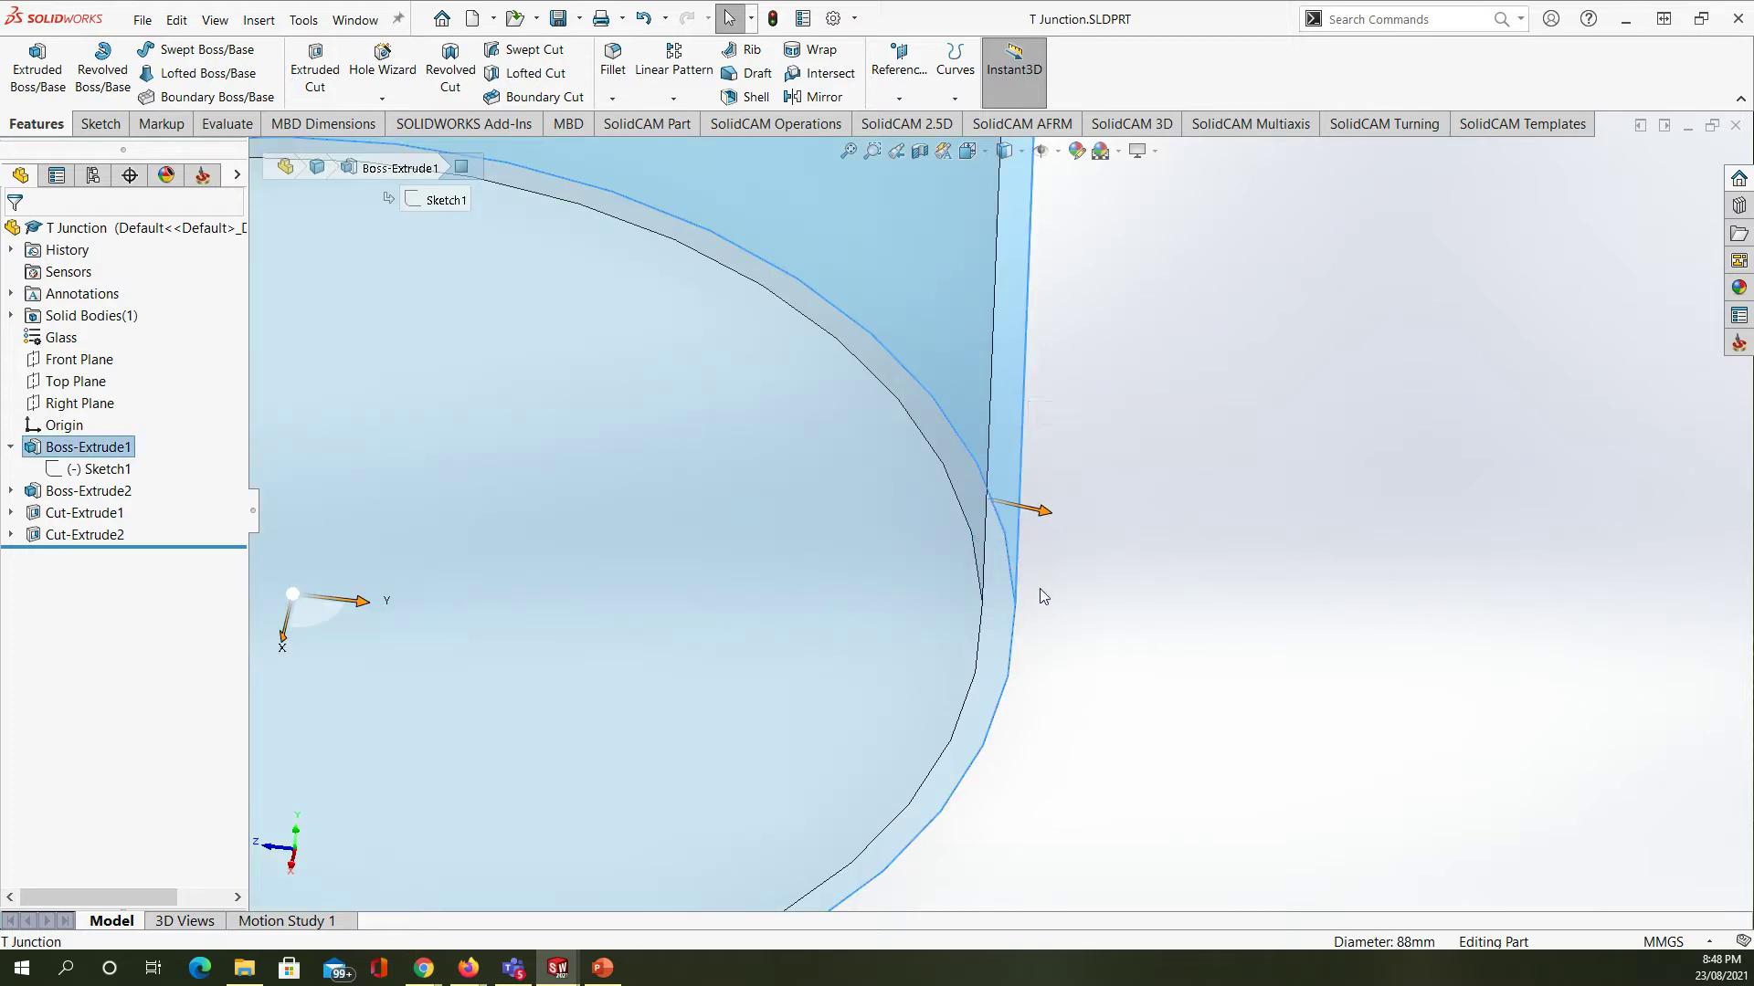
scroll(1032, 596, up, 5)
scroll(1001, 604, up, 4)
mouse_move(719, 565)
middle_down()
mouse_move(877, 638)
mouse_move(1061, 636)
mouse_move(896, 749)
mouse_move(965, 650)
mouse_move(838, 666)
mouse_move(837, 580)
mouse_move(833, 603)
middle_up()
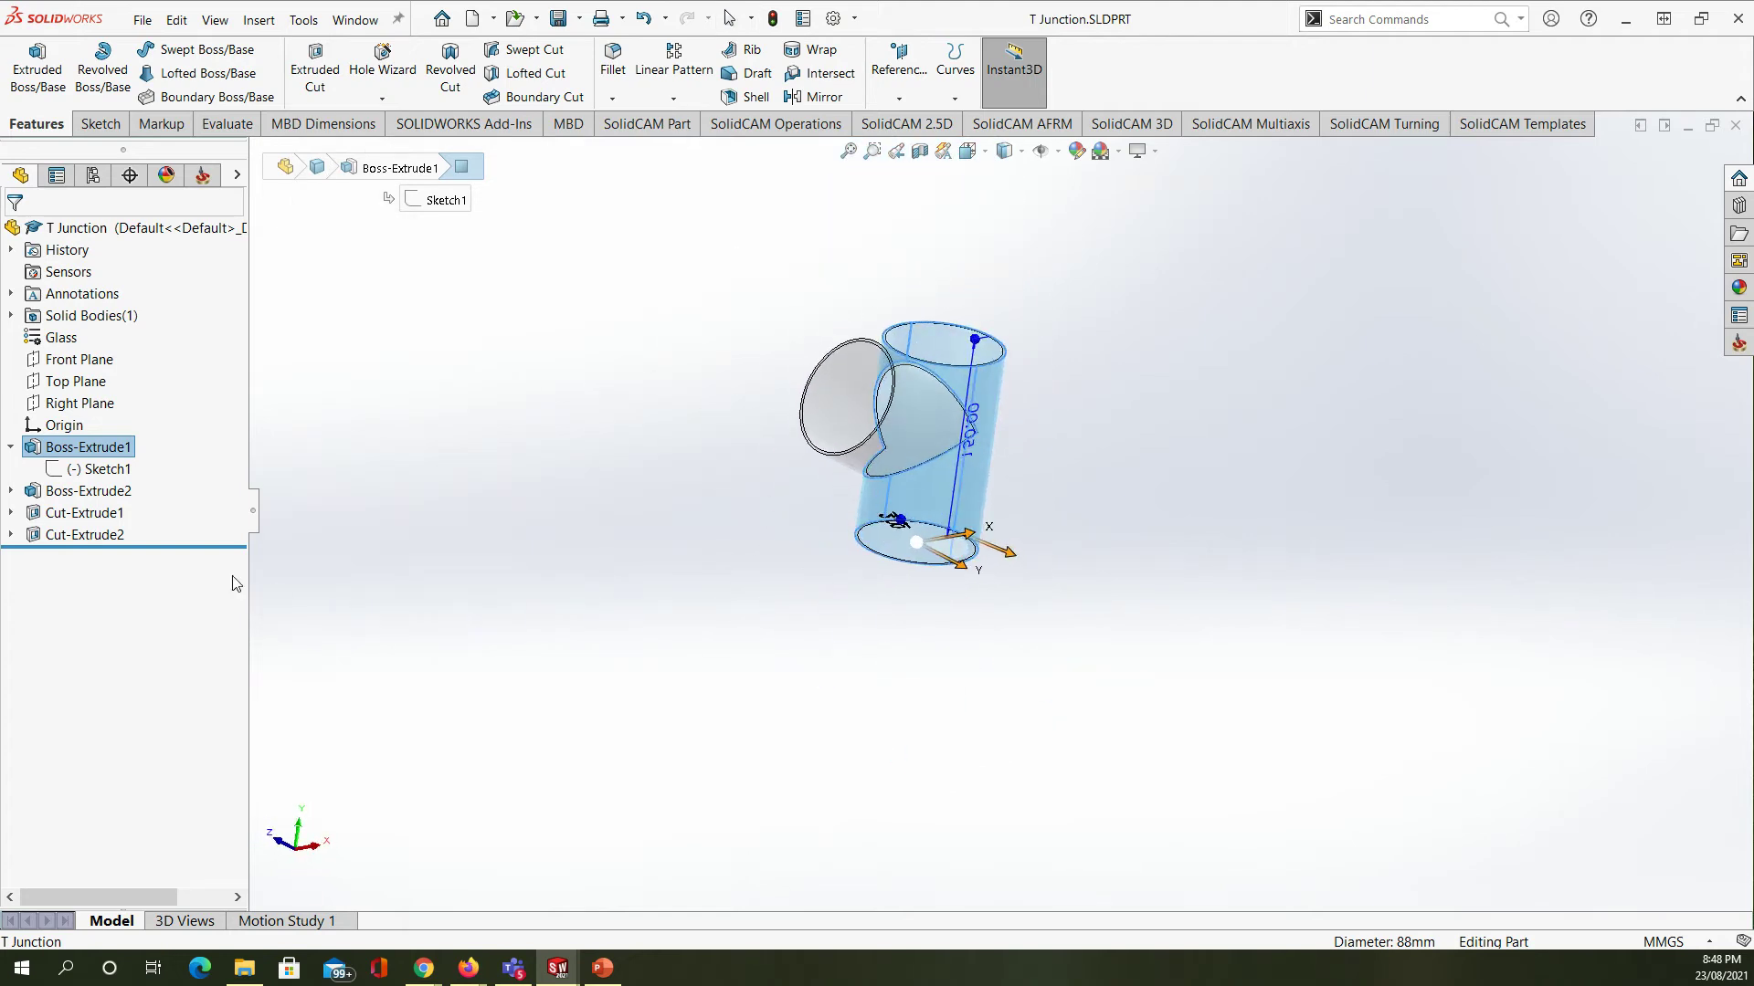
- Set the inner circle's radius in the main tube's Sketch1 to 21 mm and rebuild the T junction, ignoring the sketch error
click(107, 477)
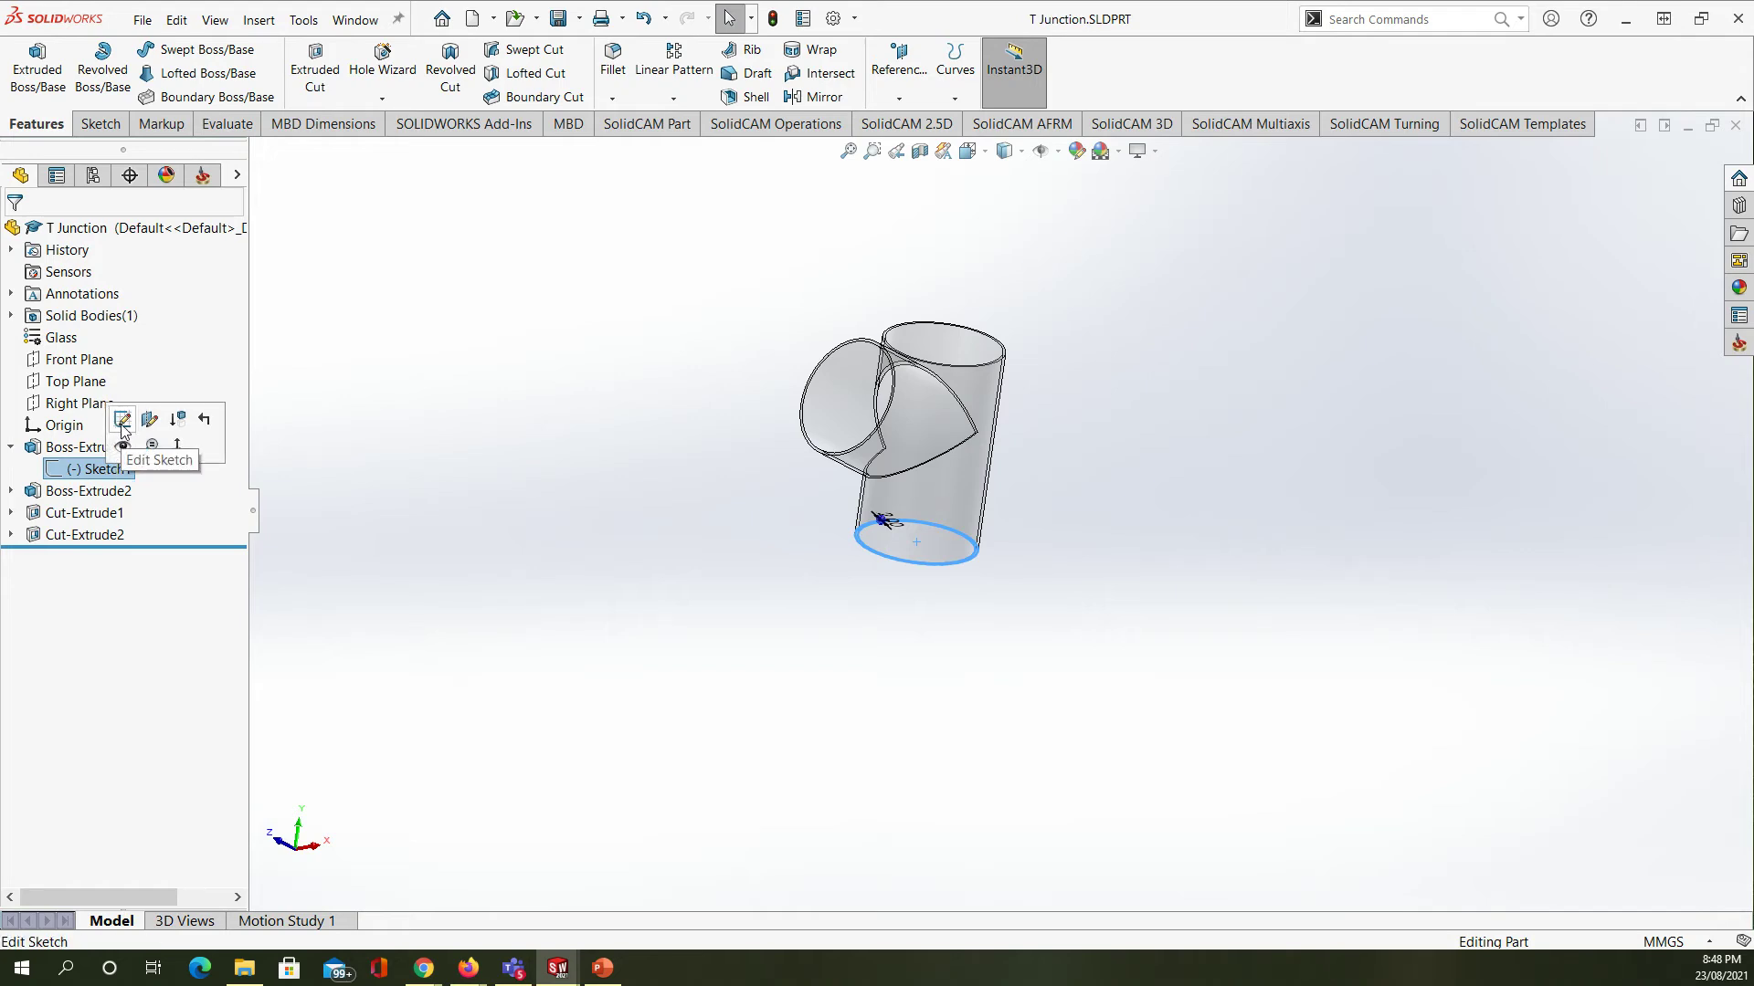
click(124, 420)
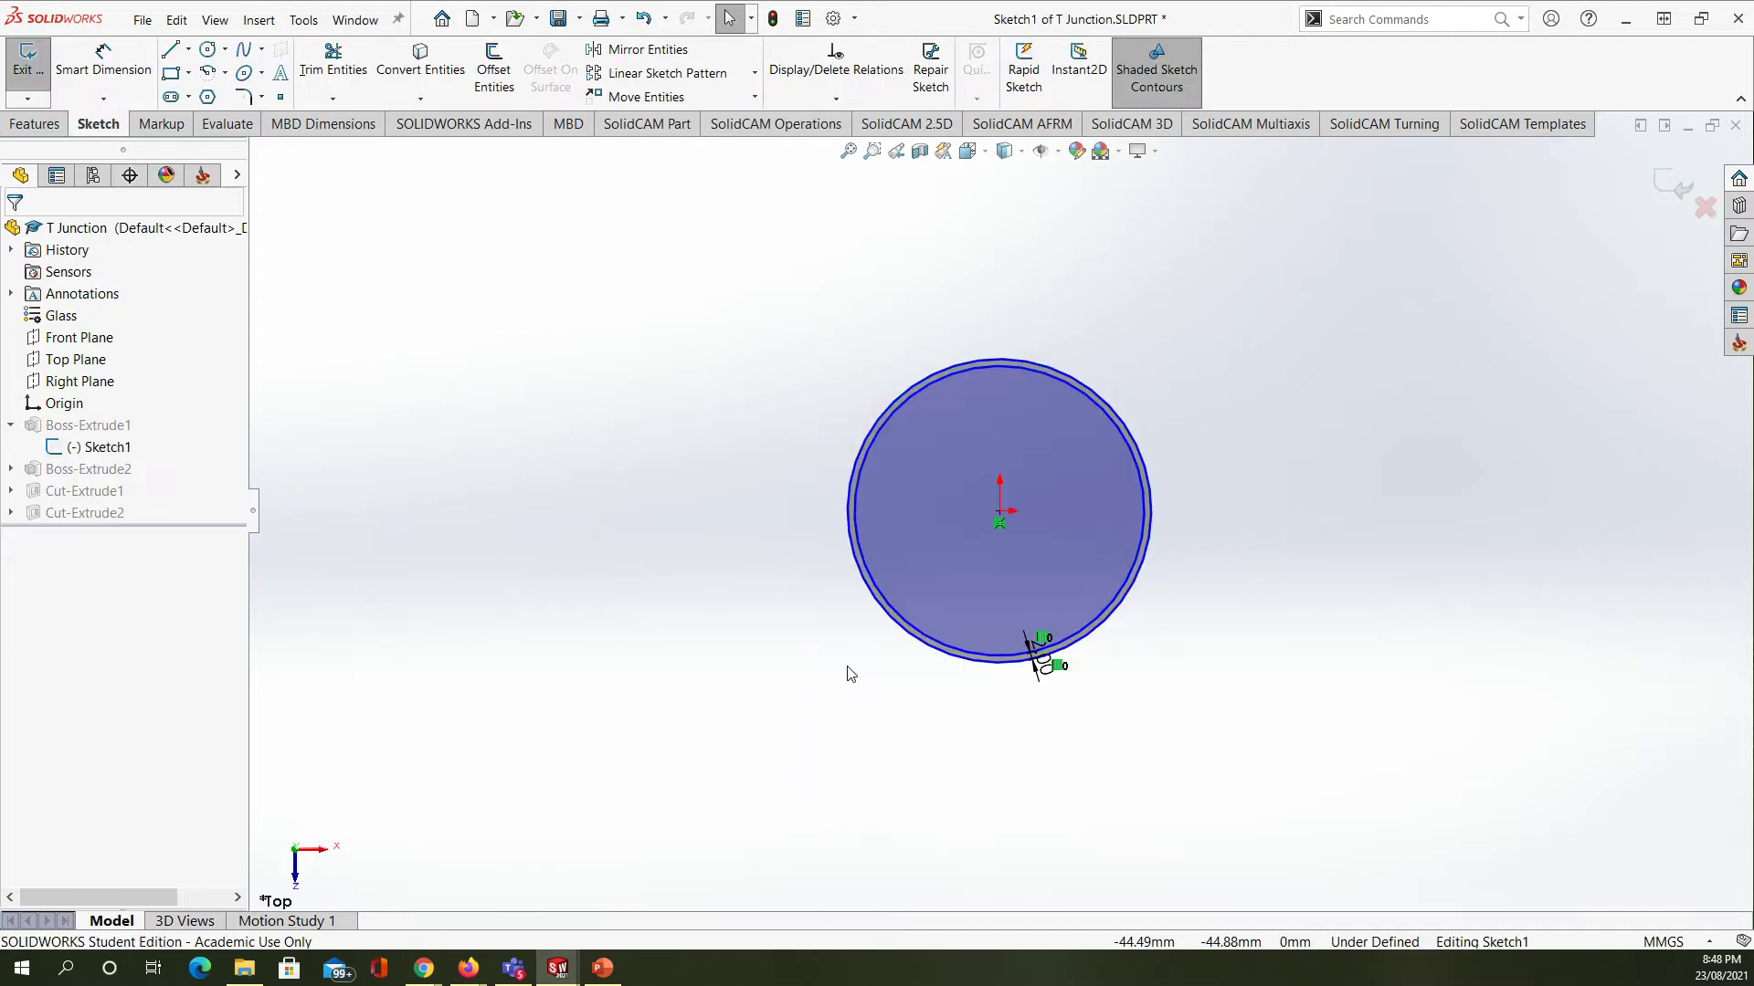
scroll(934, 599, down, 5)
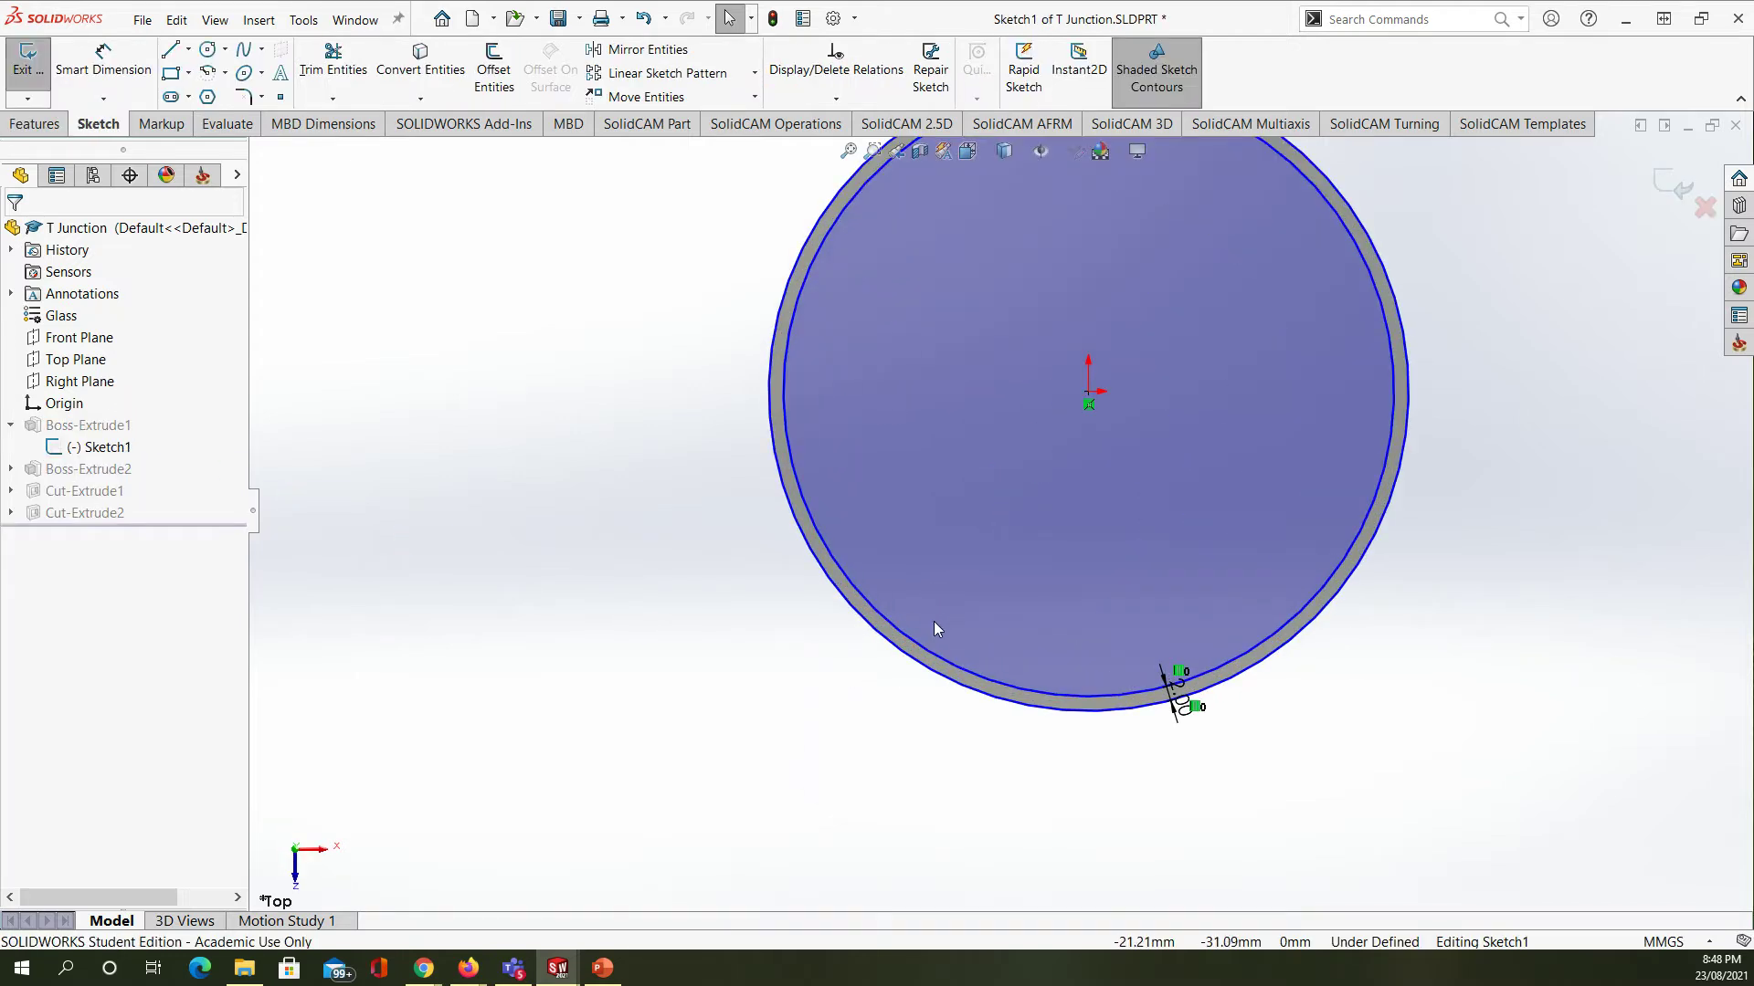
click(924, 654)
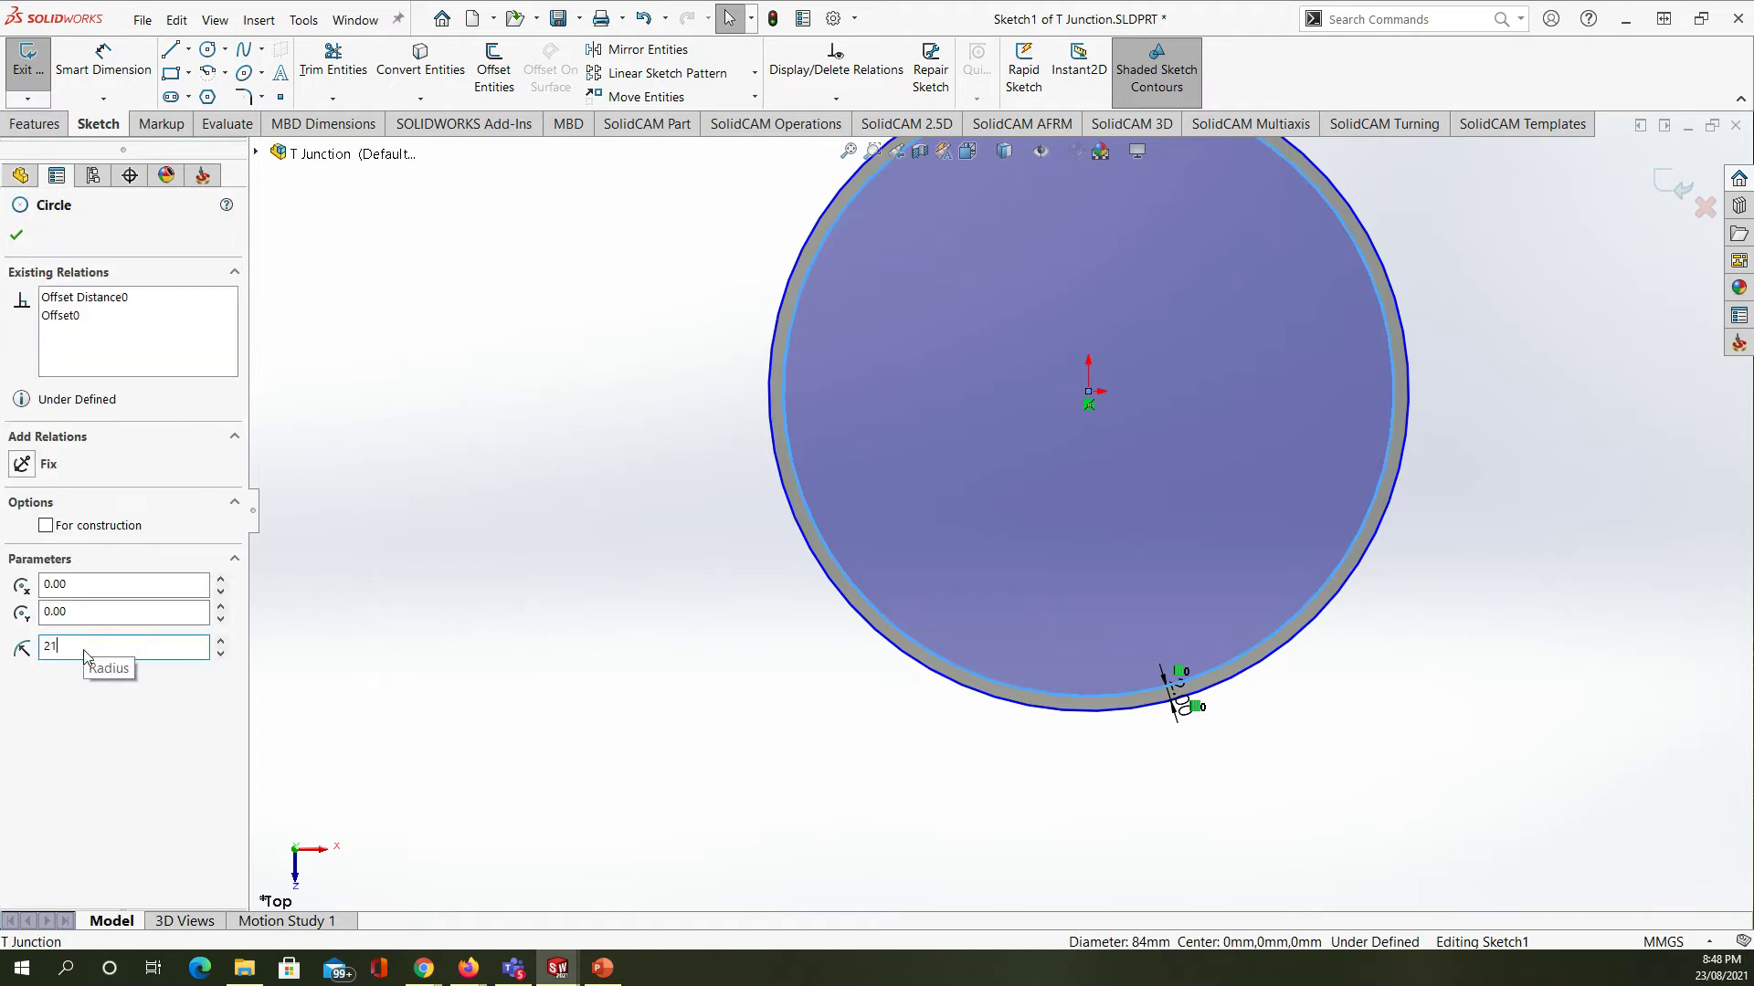
key(Return)
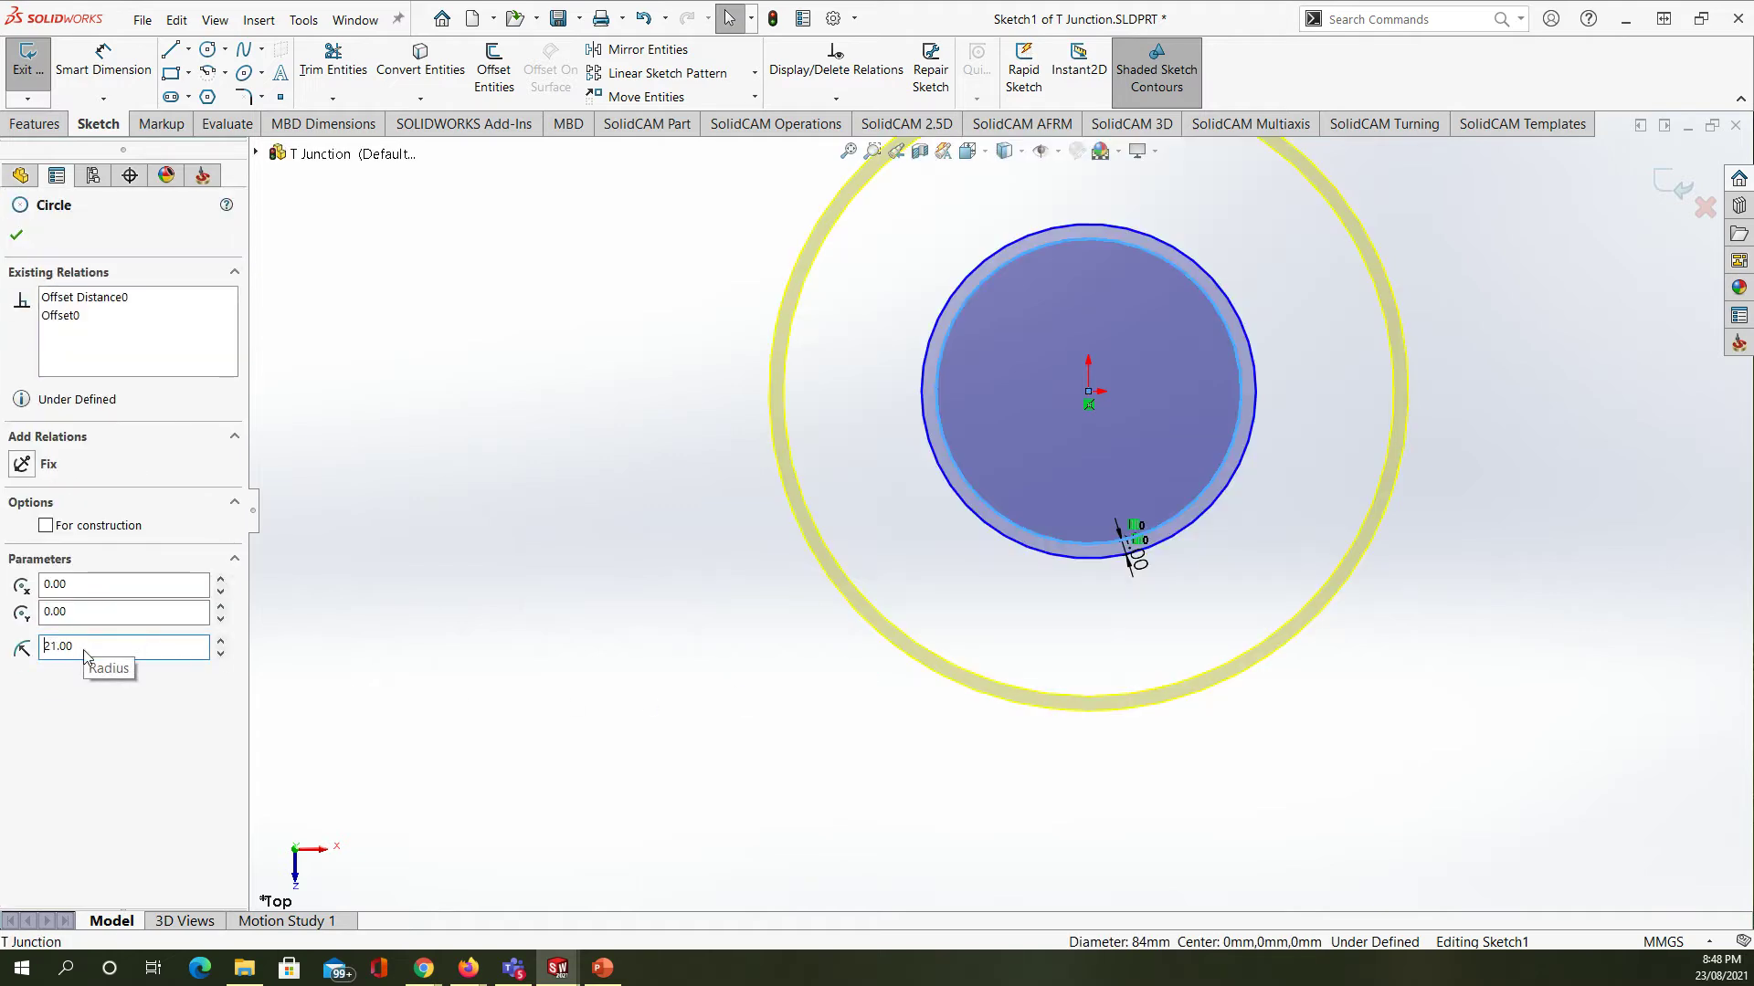
click(16, 236)
click(27, 59)
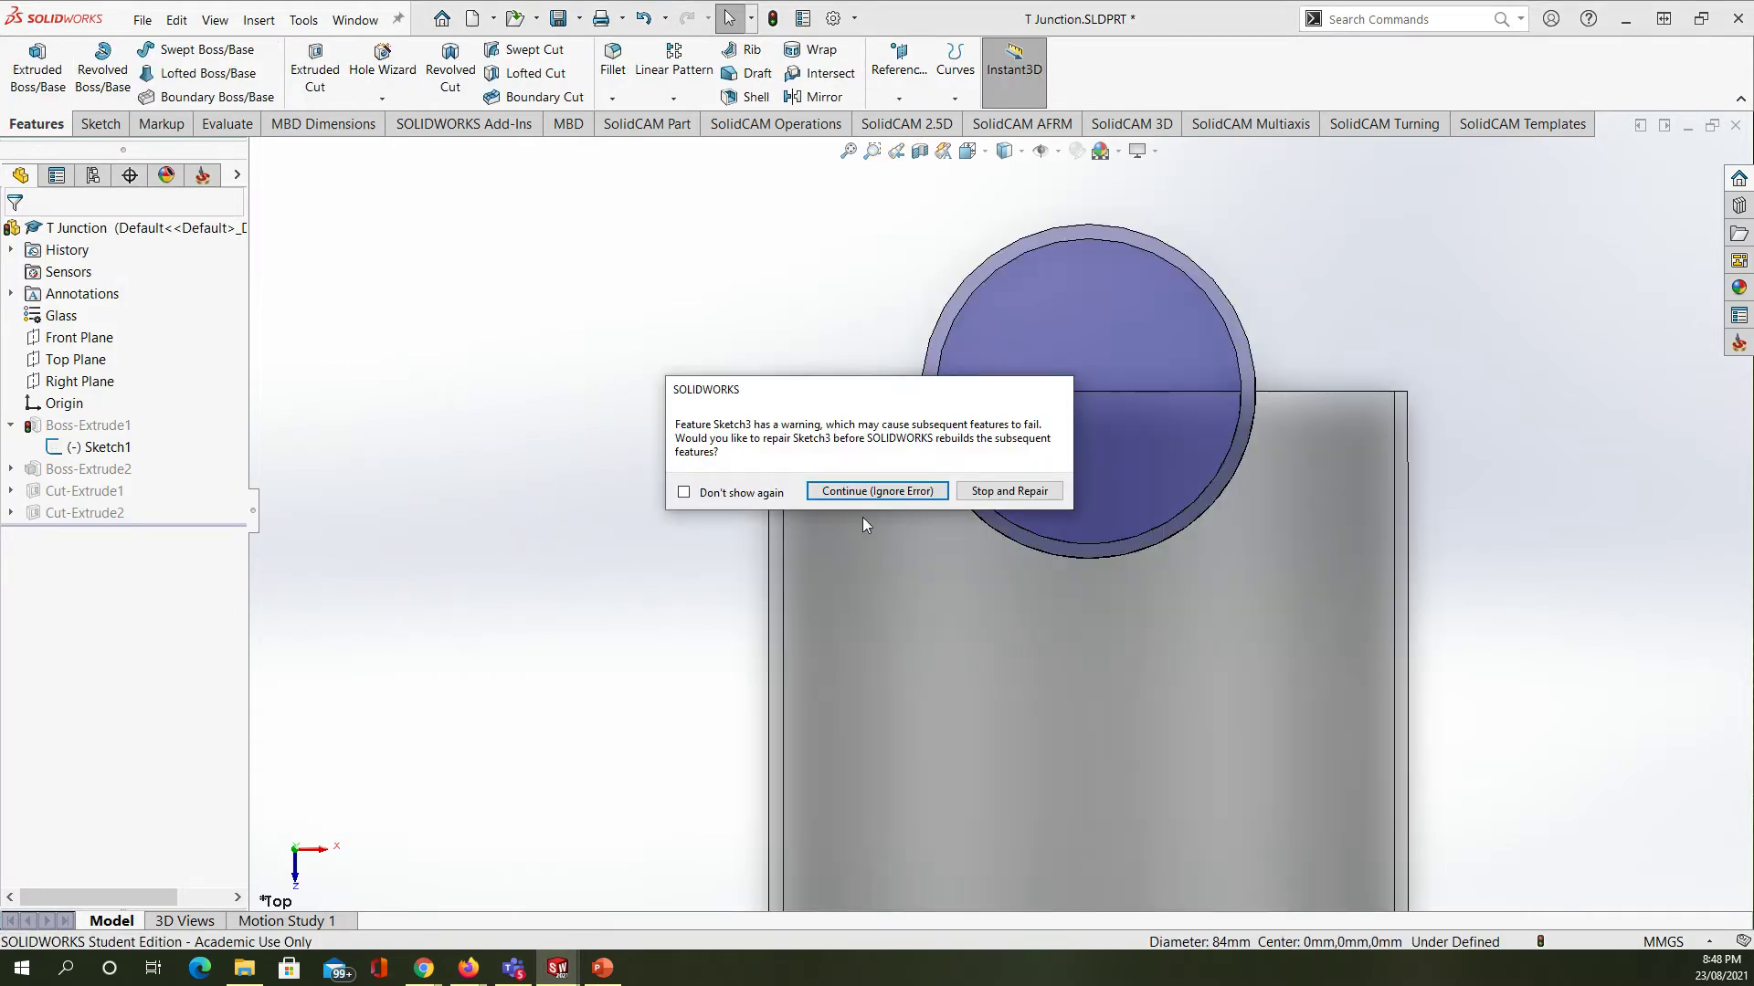
click(873, 493)
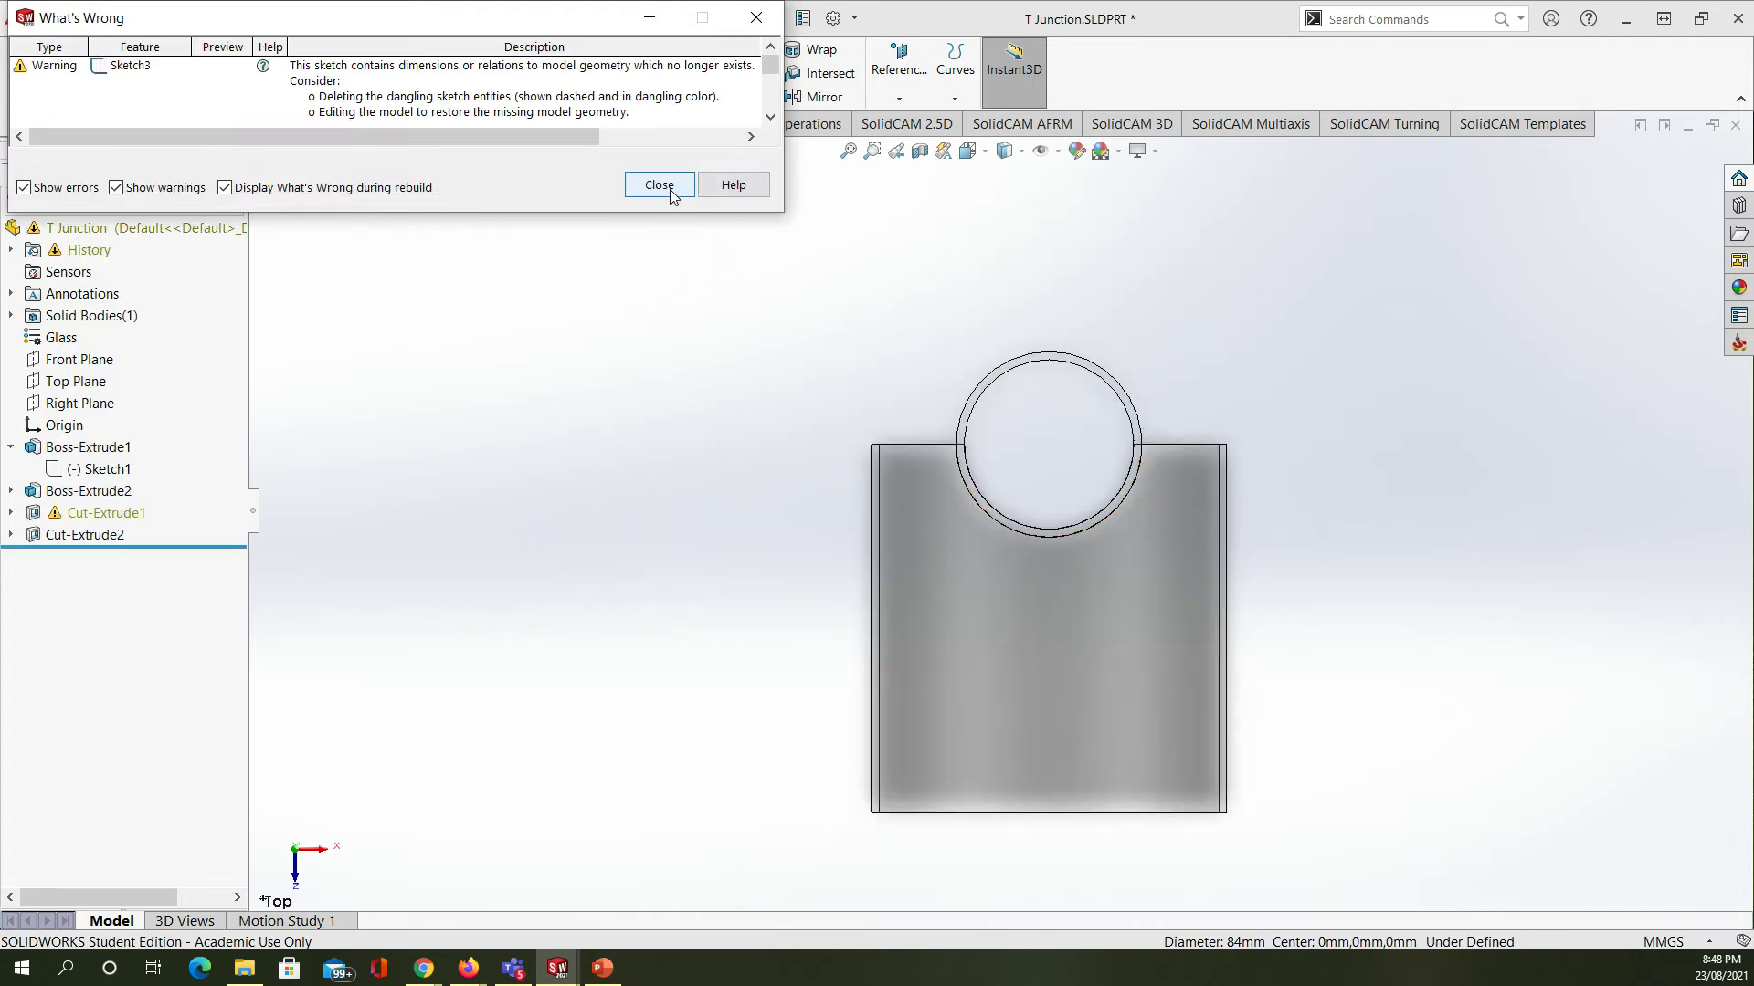
click(672, 184)
- Set the inner circle's radius in the side branch's Sketch2 to 21 mm, exit the sketch and save the T junction
middle_drag(765, 478, 465, 477)
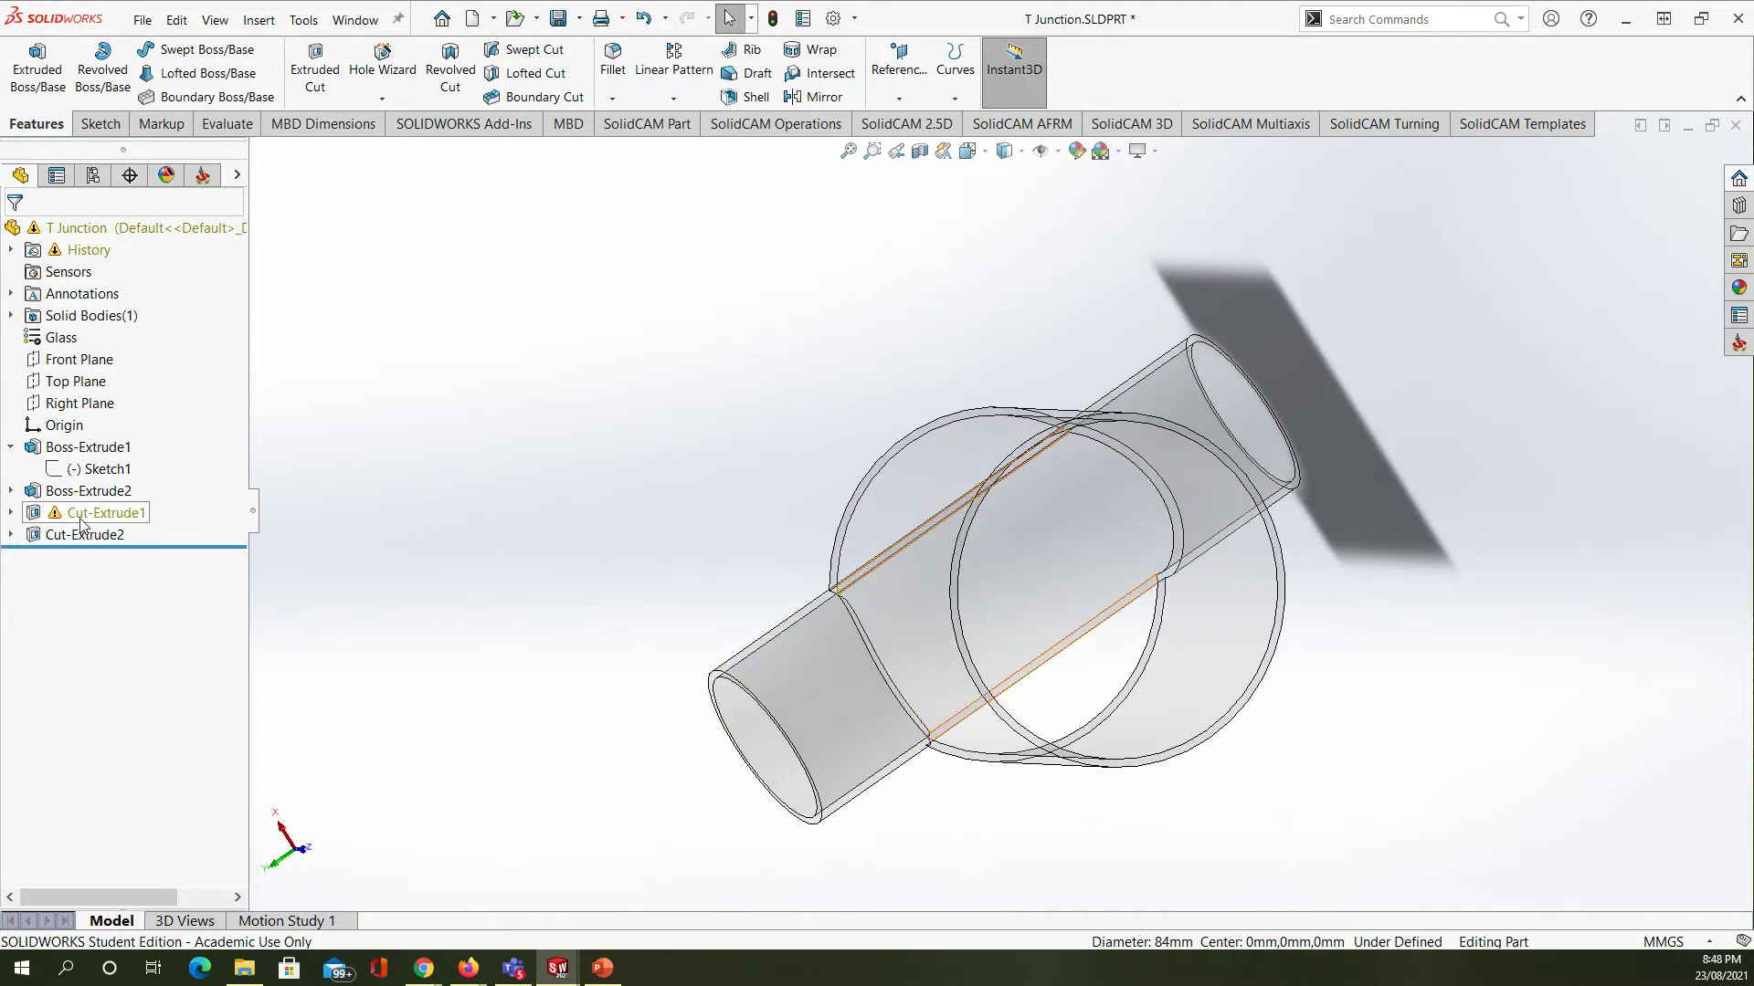
click(11, 492)
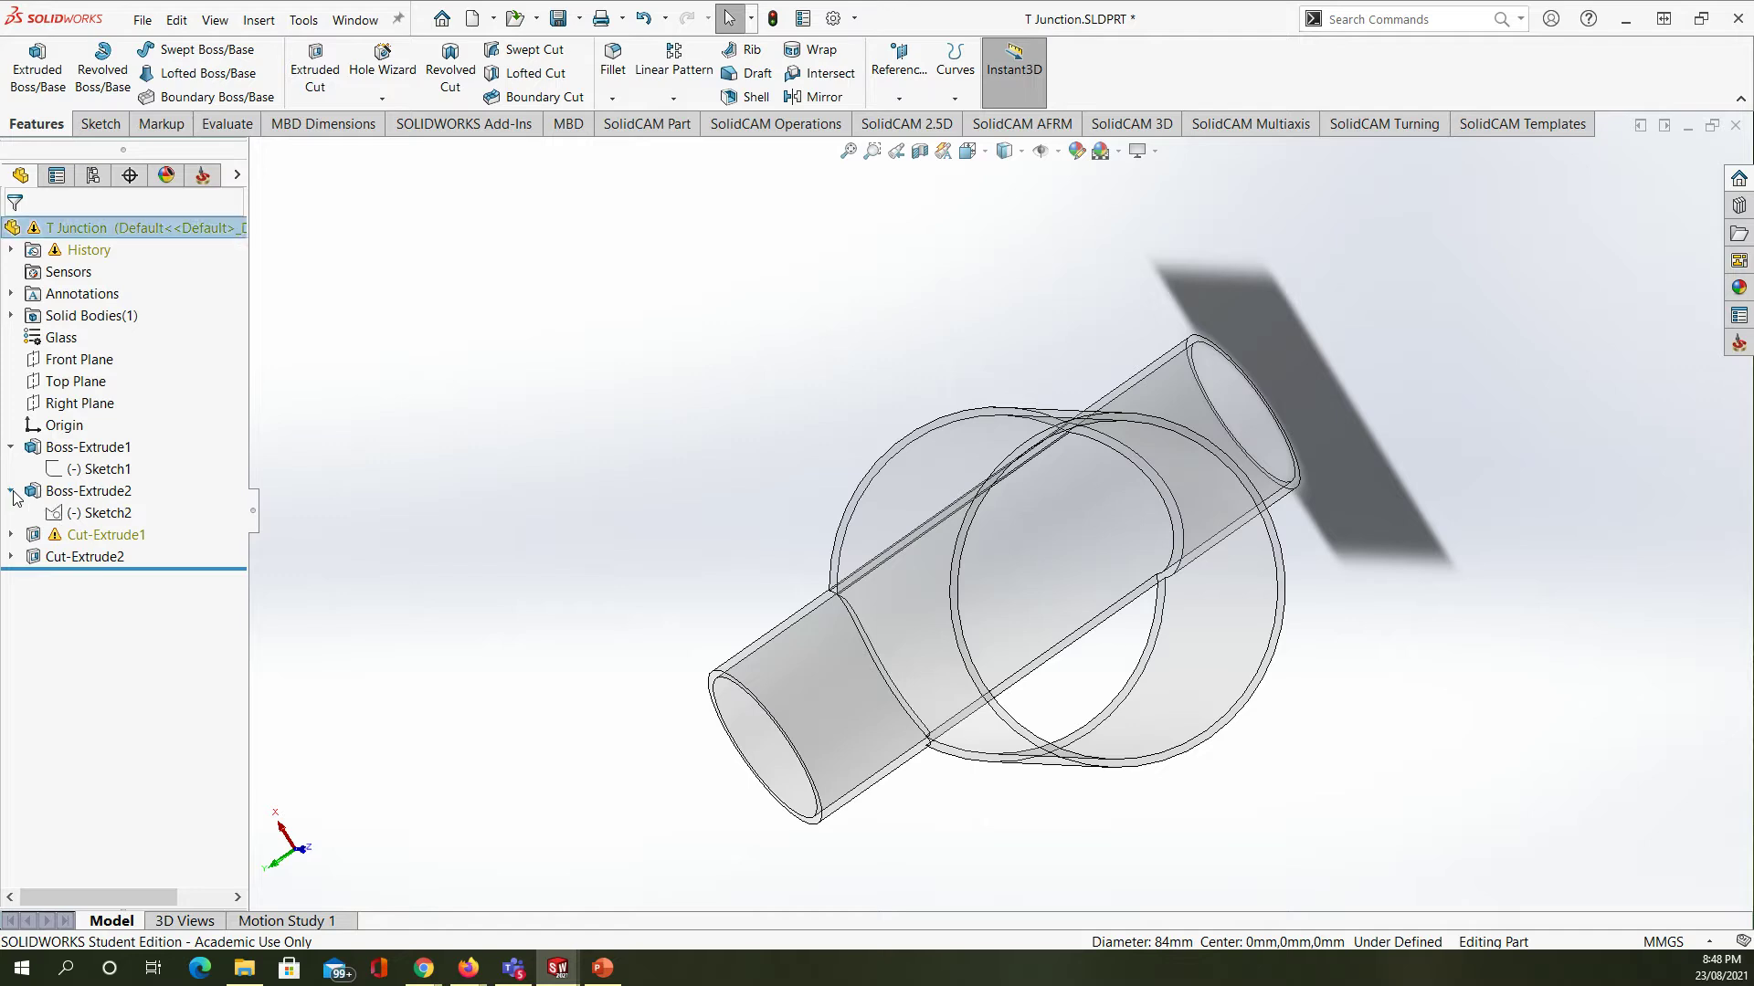
click(91, 514)
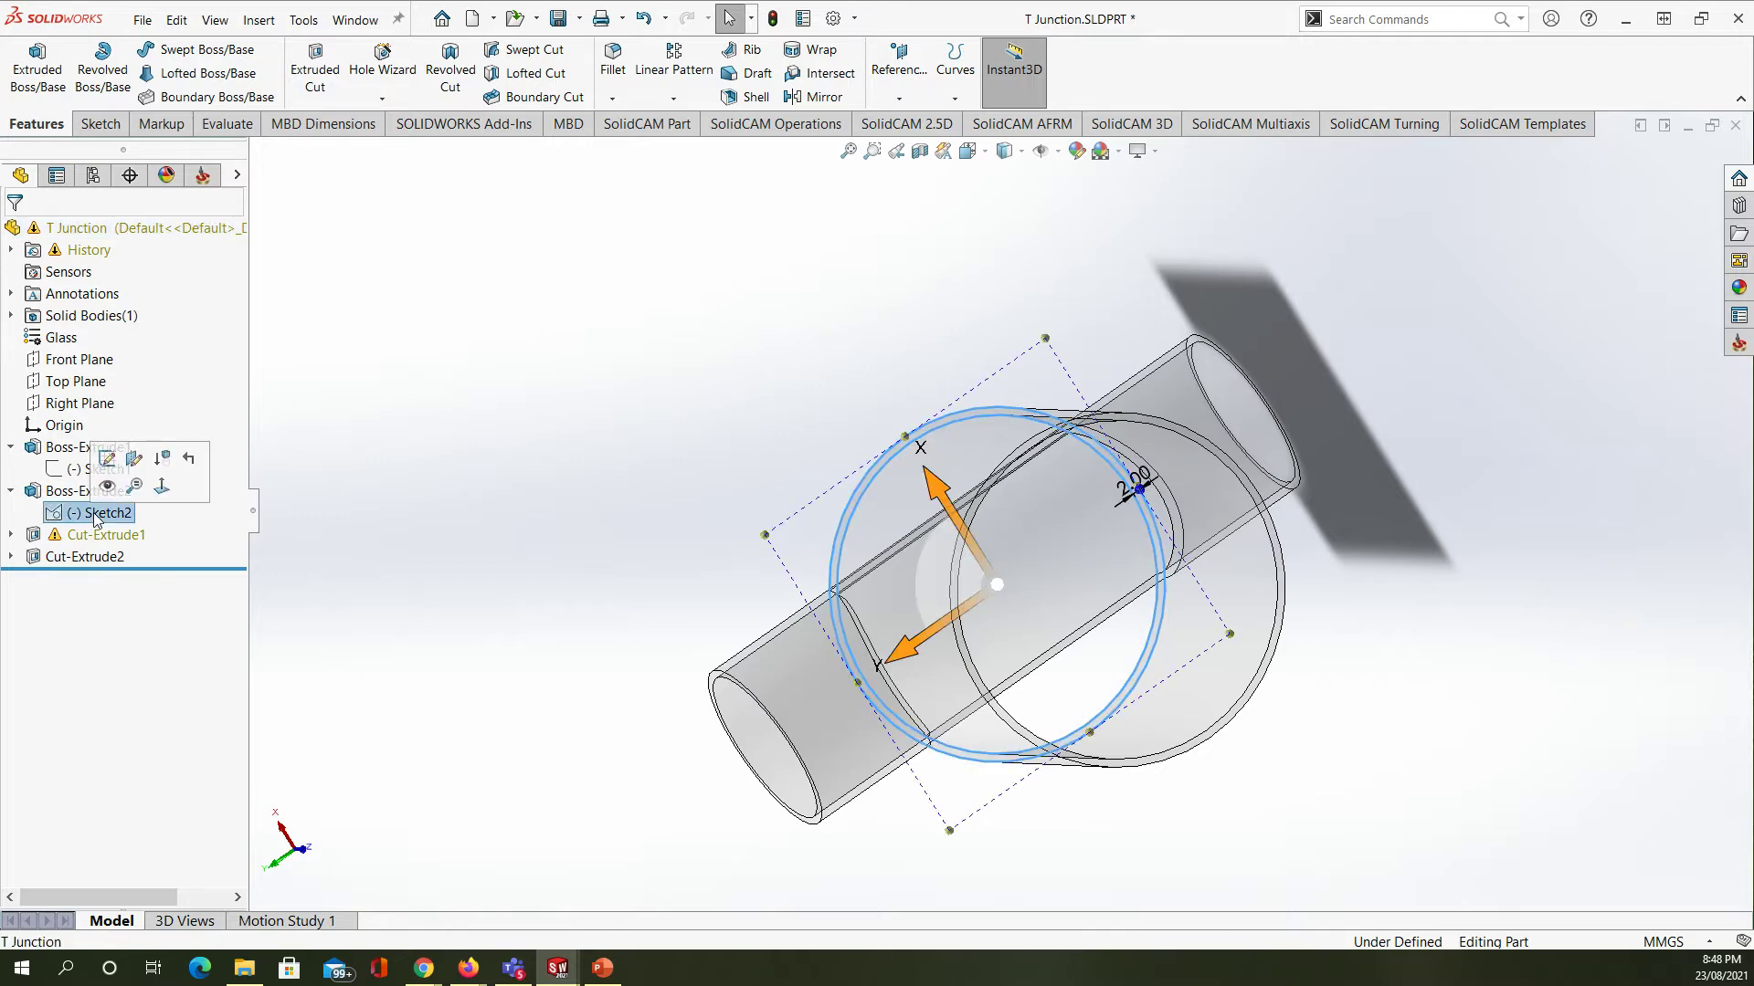
click(186, 497)
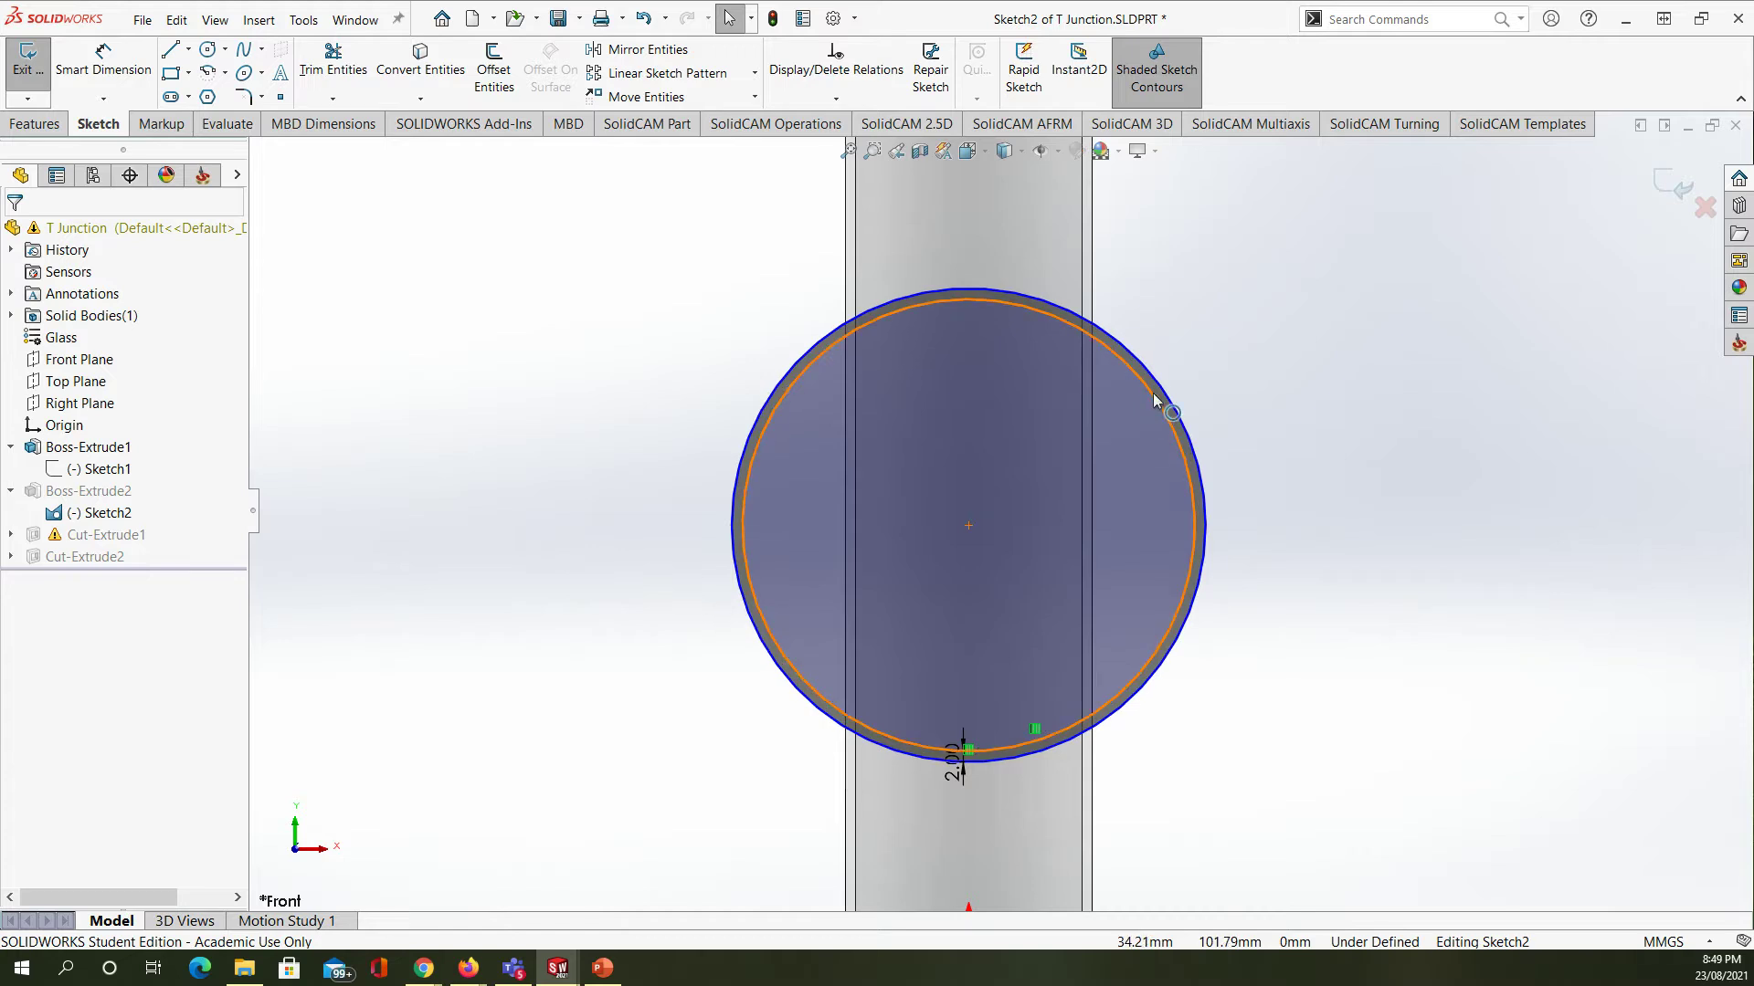
click(1155, 400)
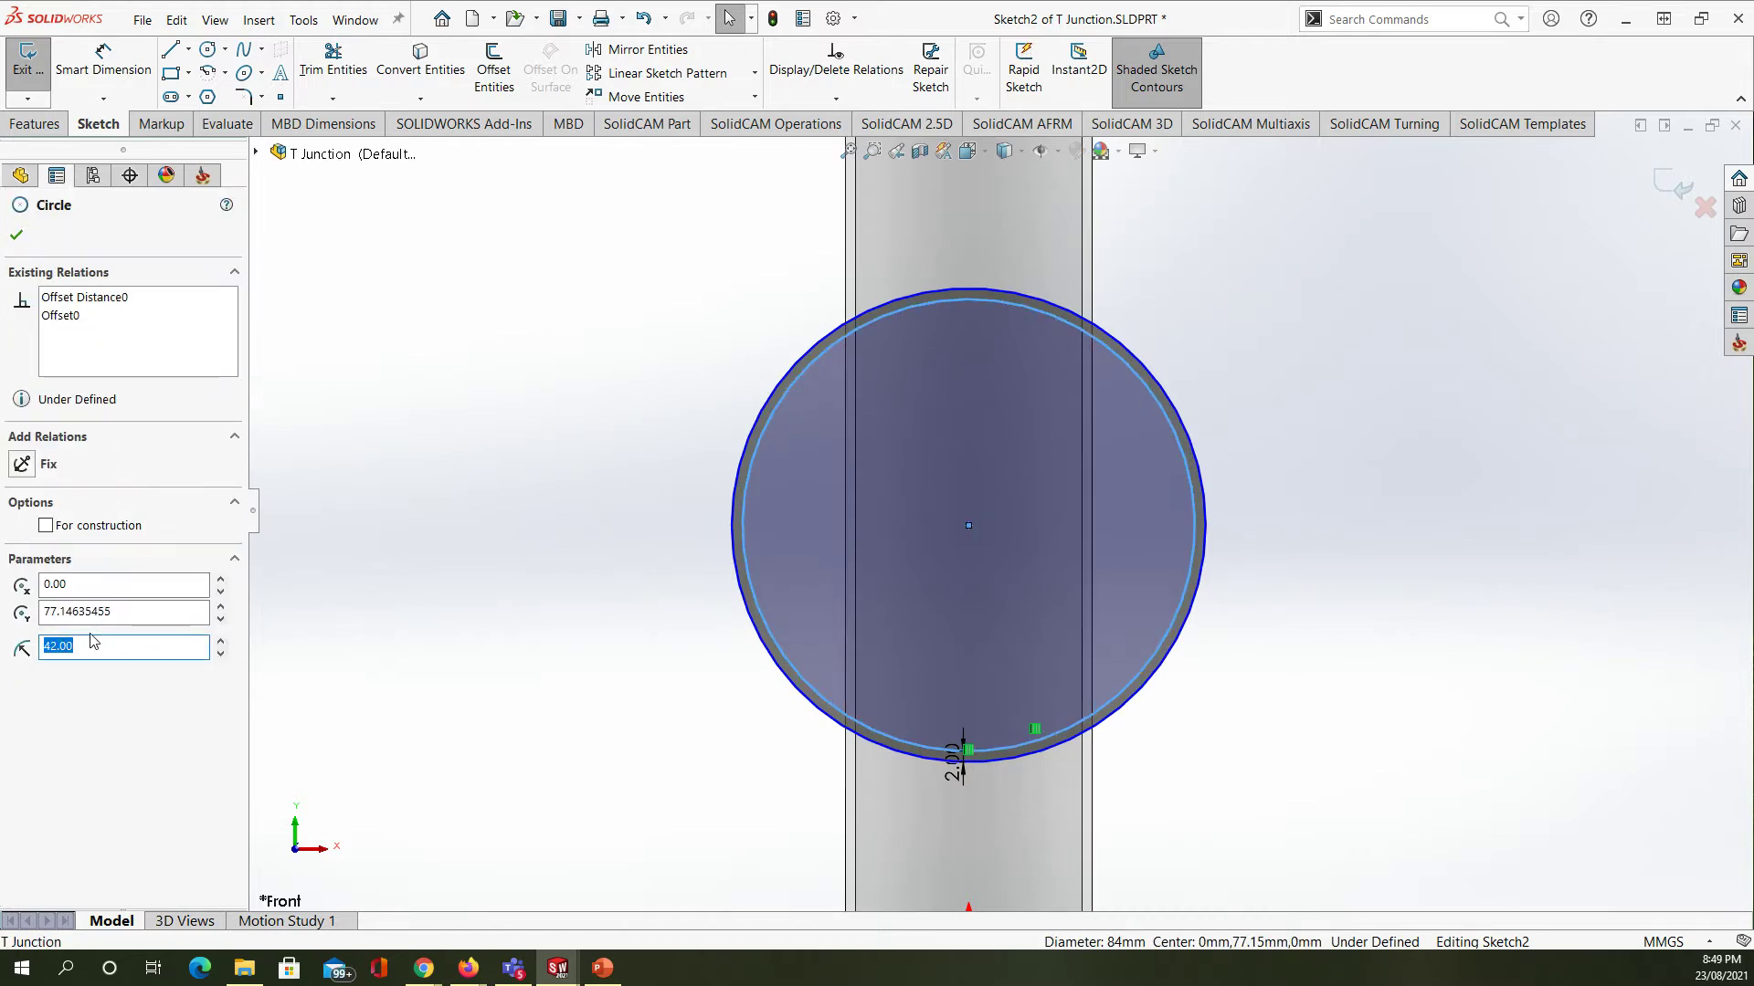
text(21)
key(Return)
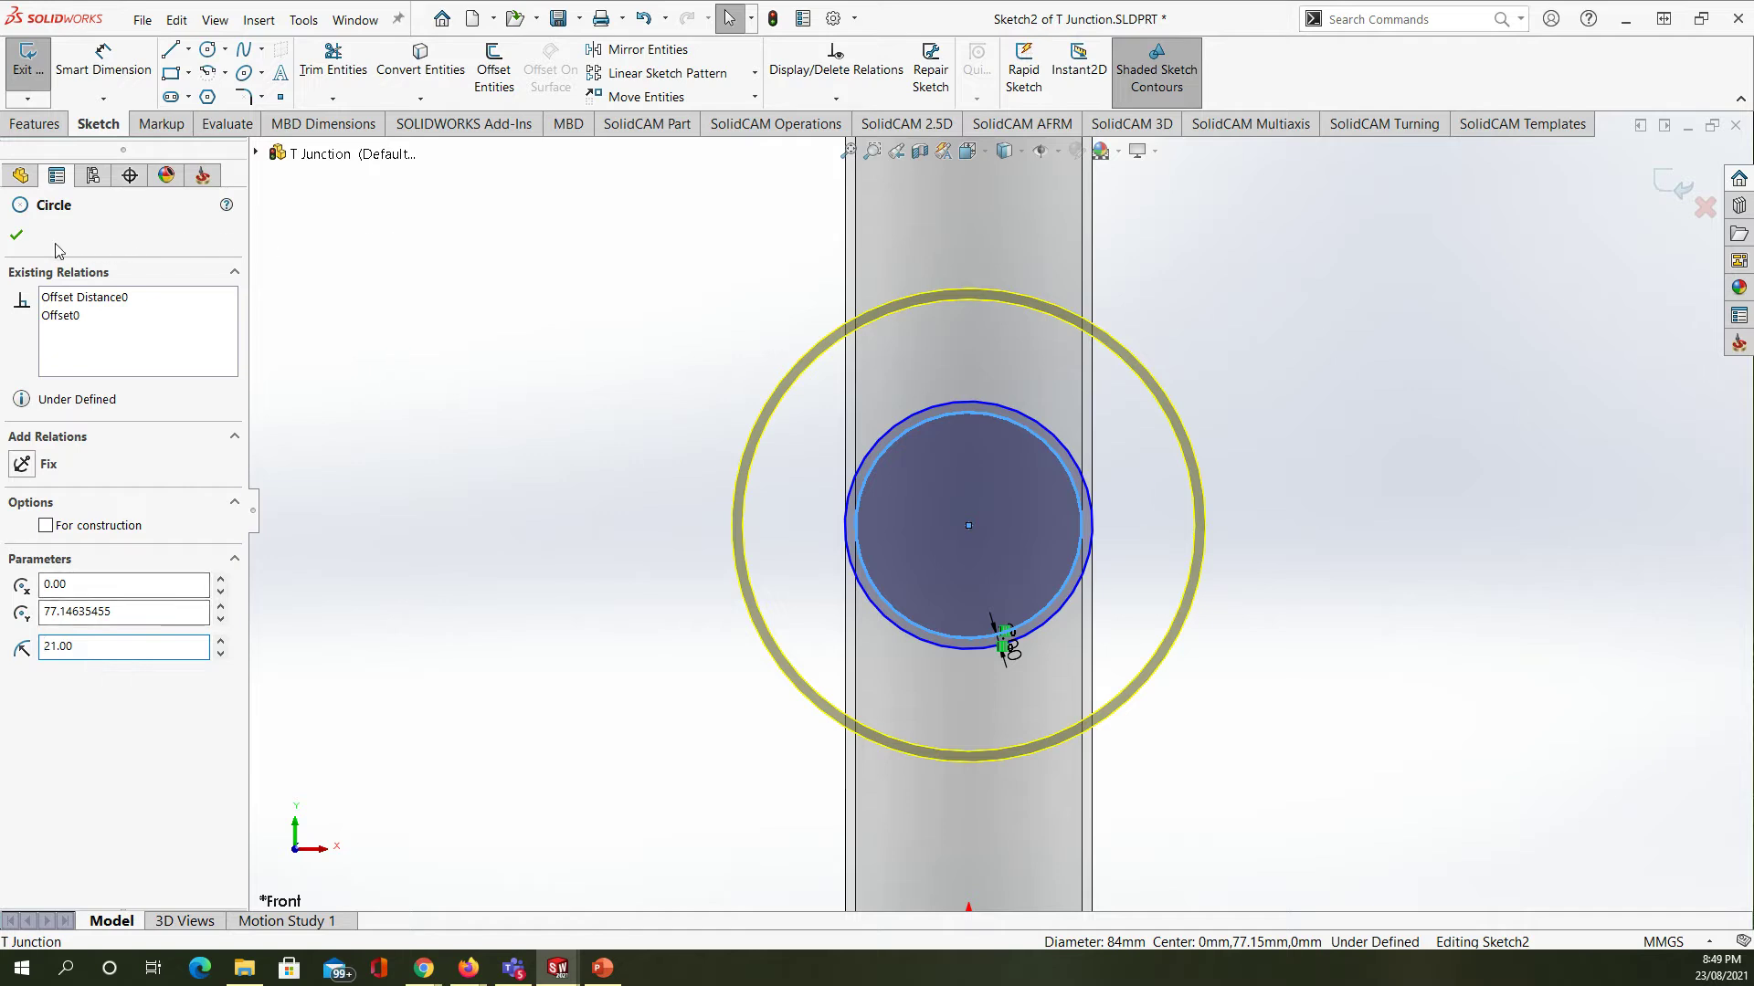
click(16, 239)
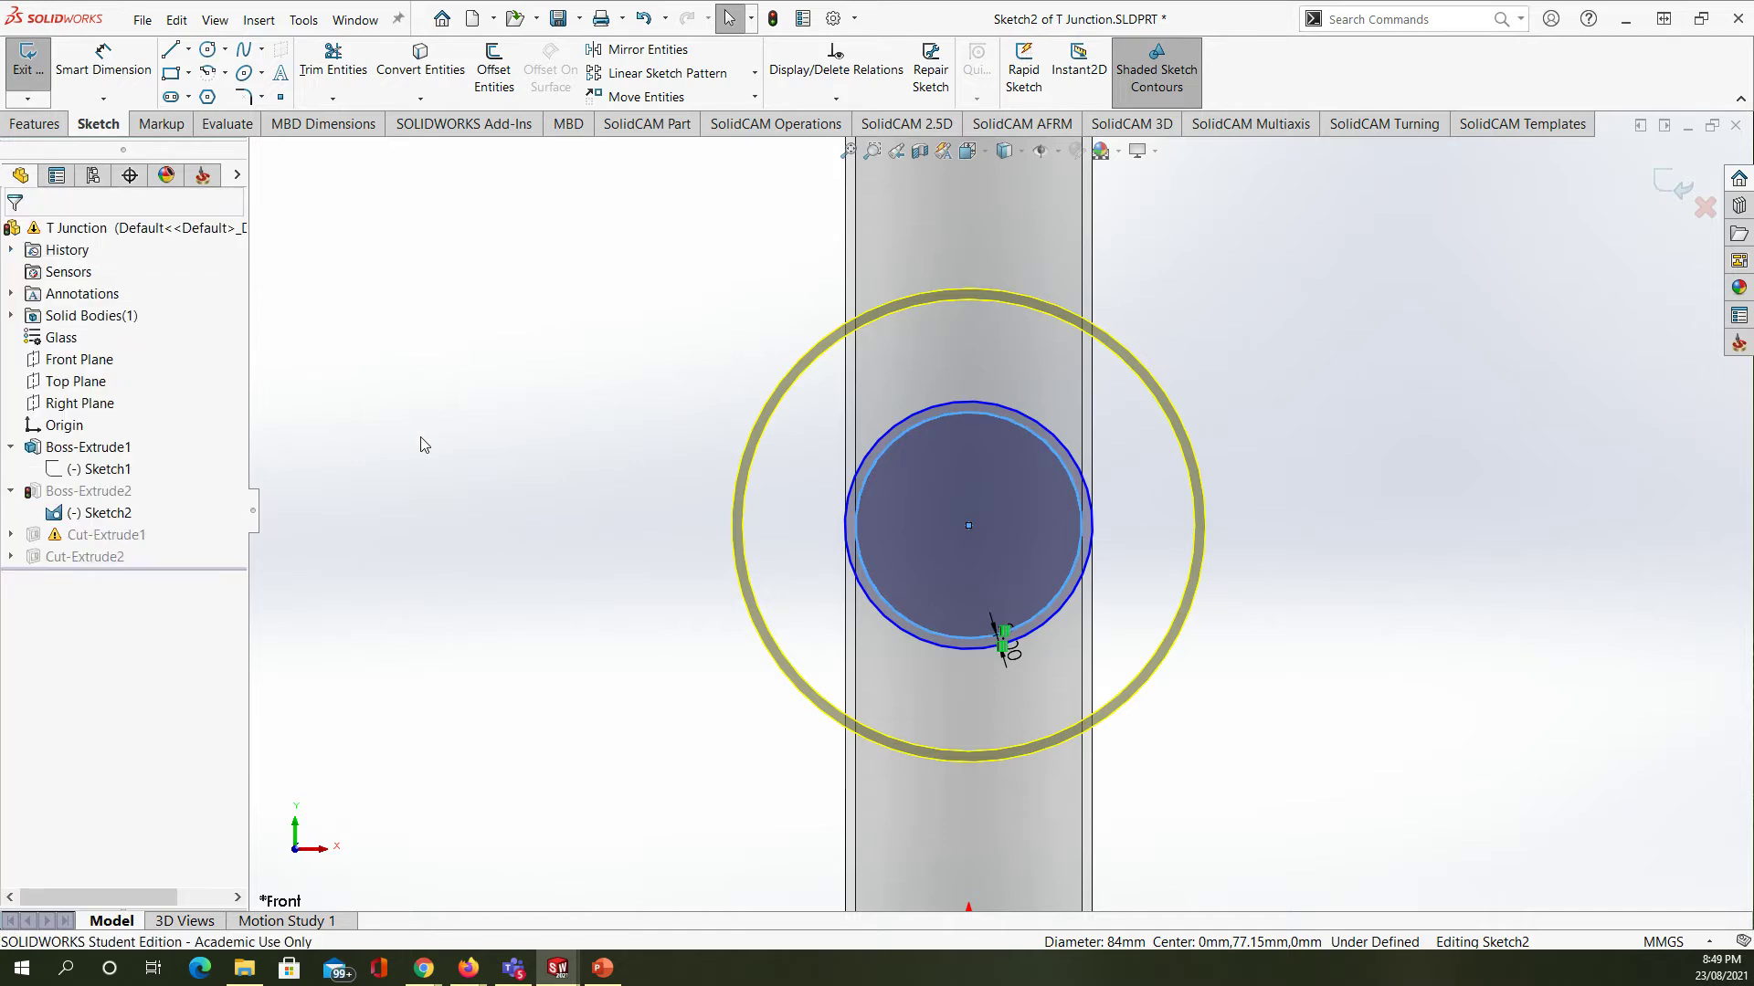
click(27, 60)
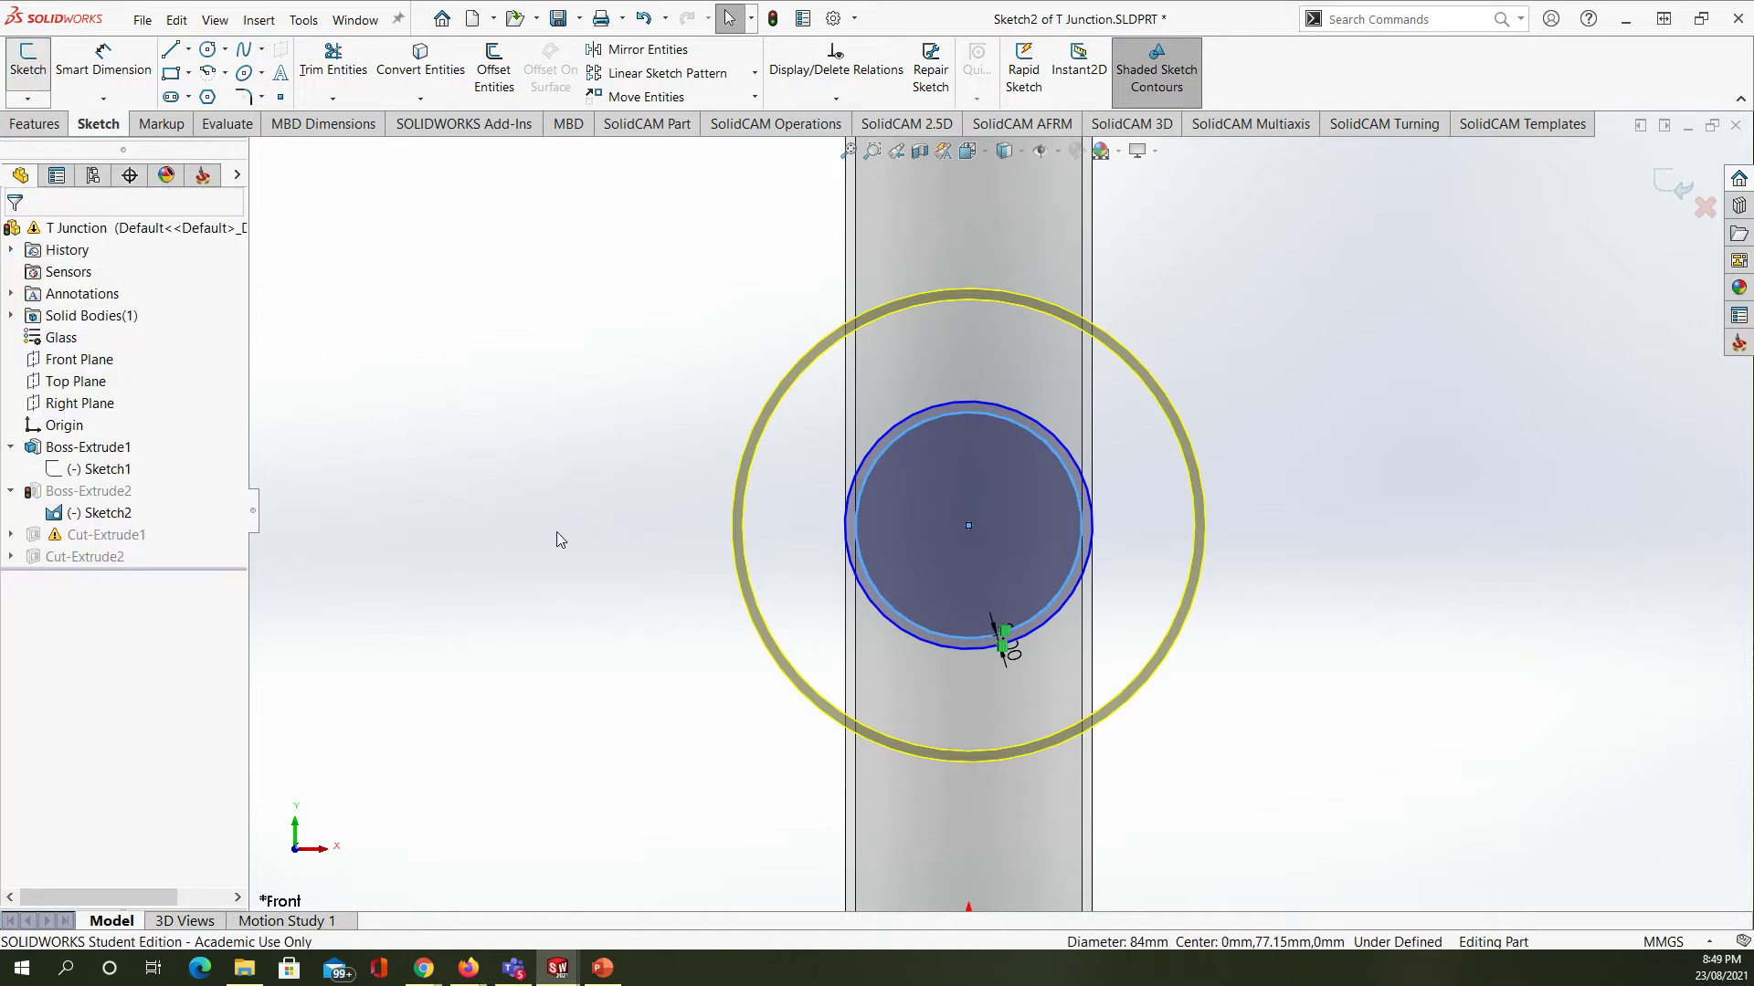
middle_drag(666, 606, 658, 347)
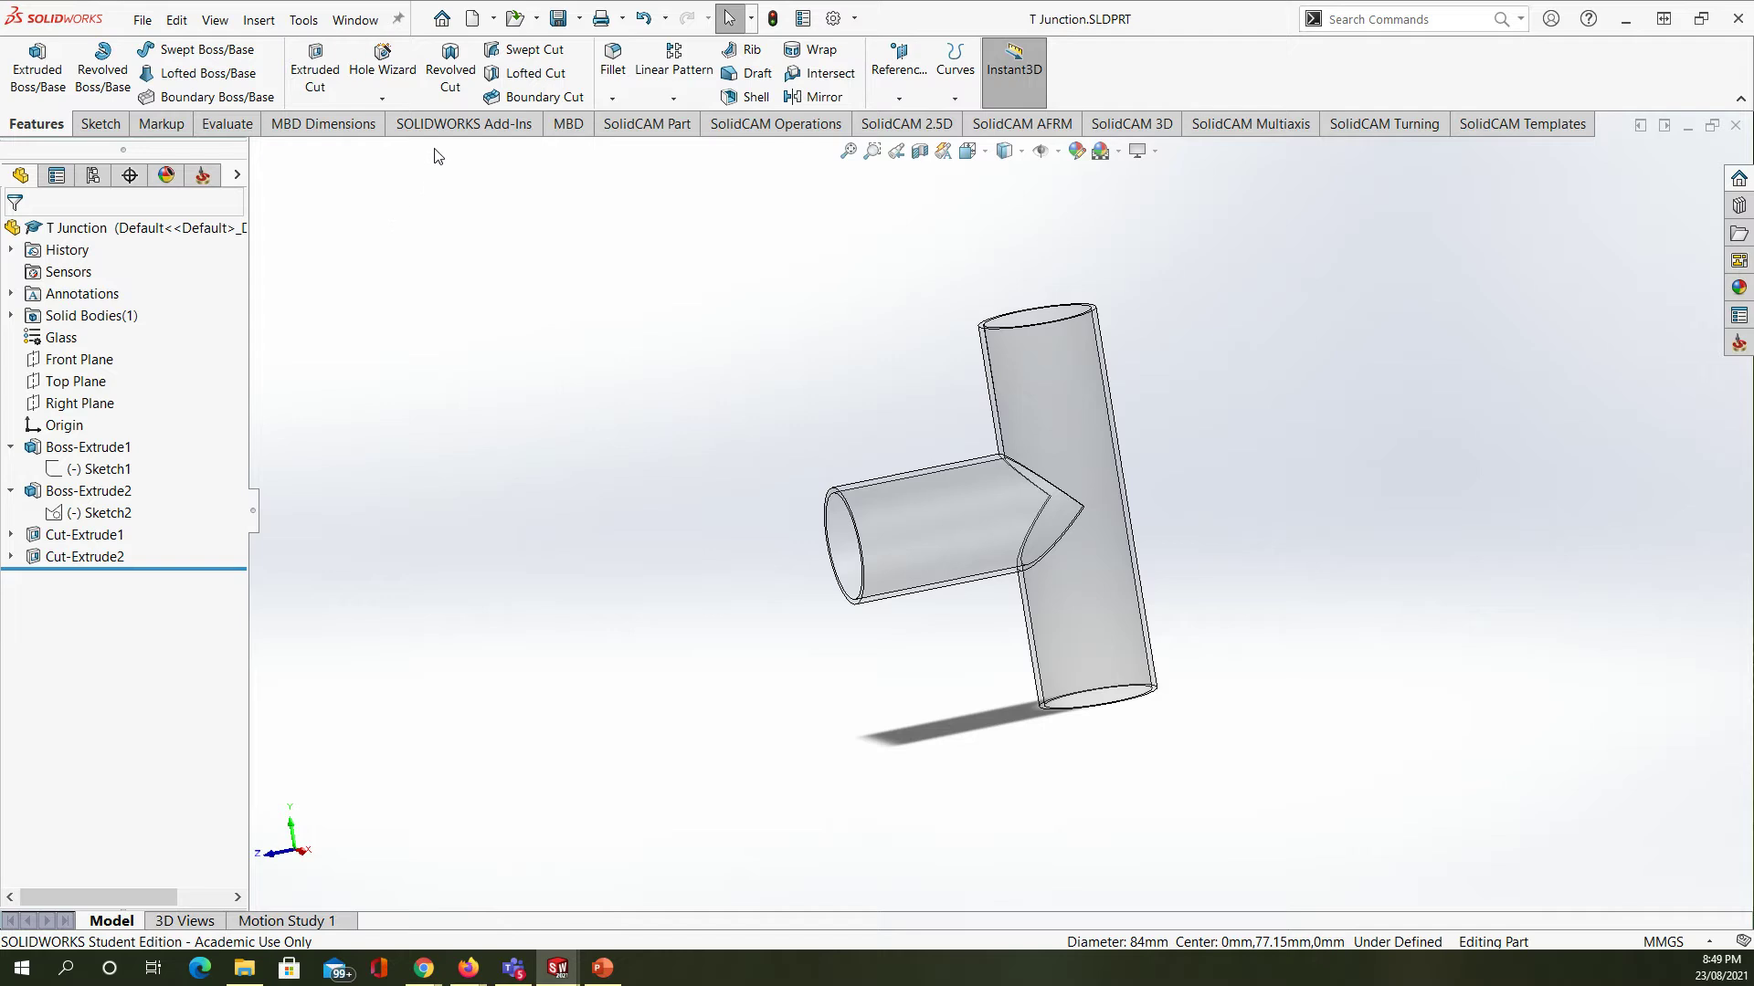
- Open the Main Body.SLDPRT part from the Pump folder
click(516, 22)
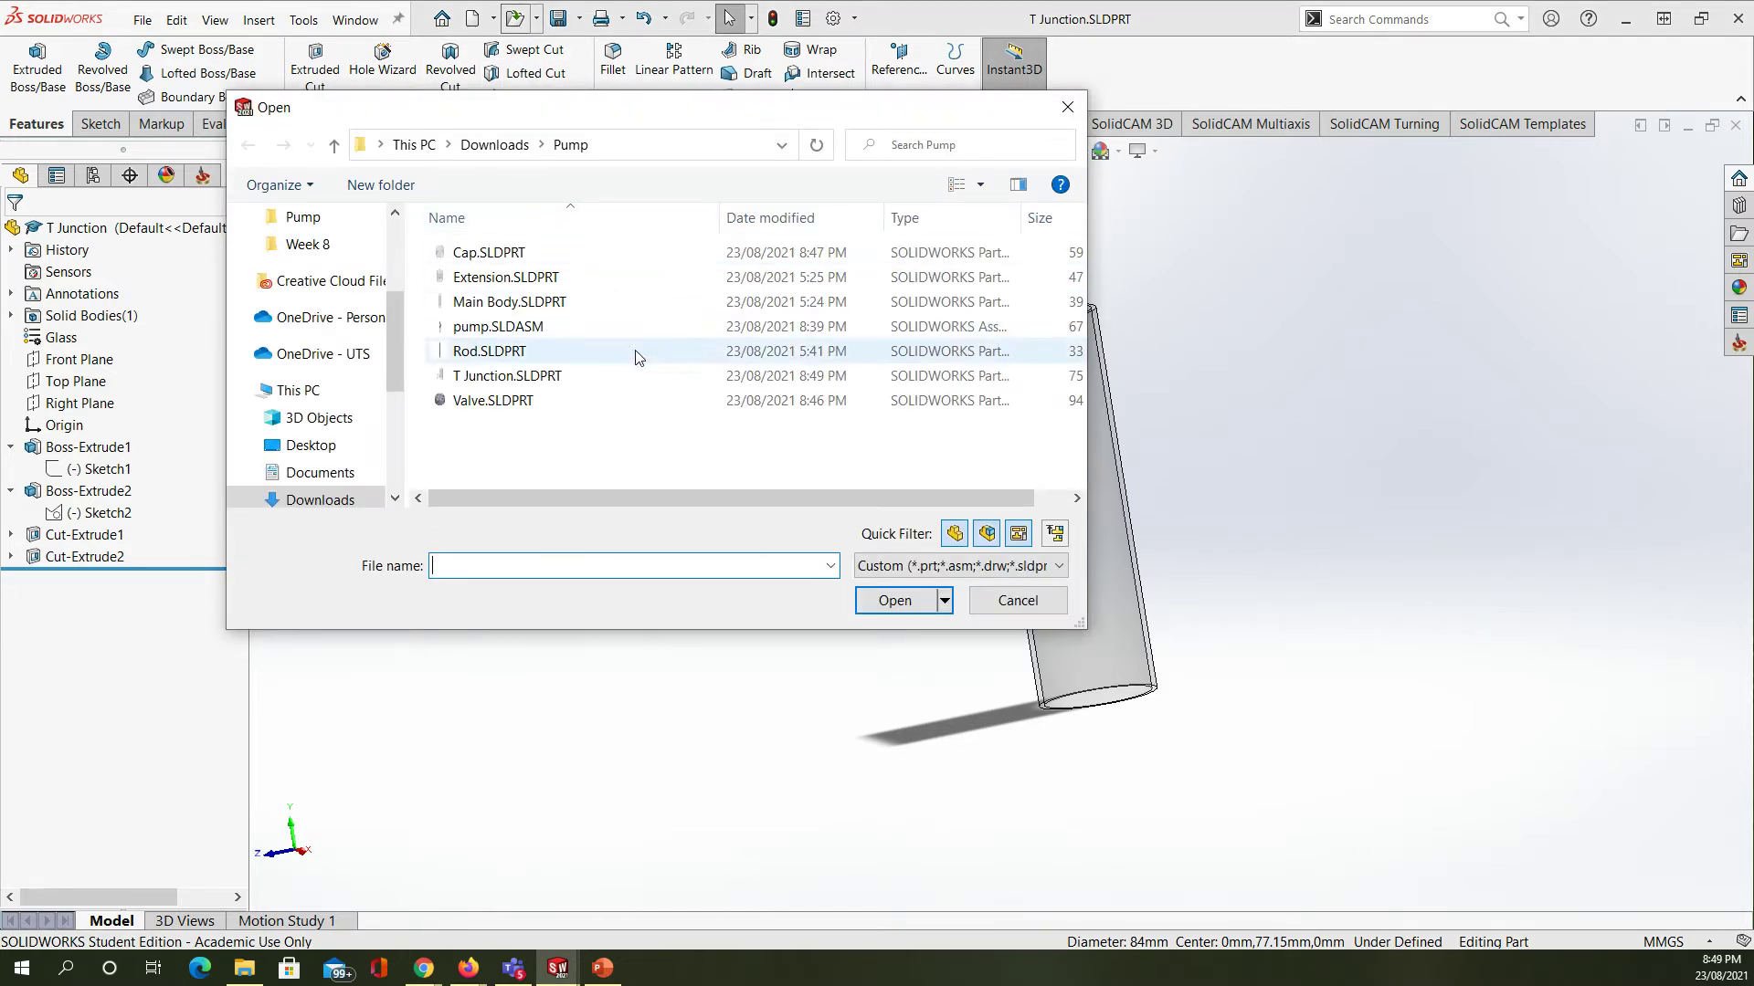
click(510, 302)
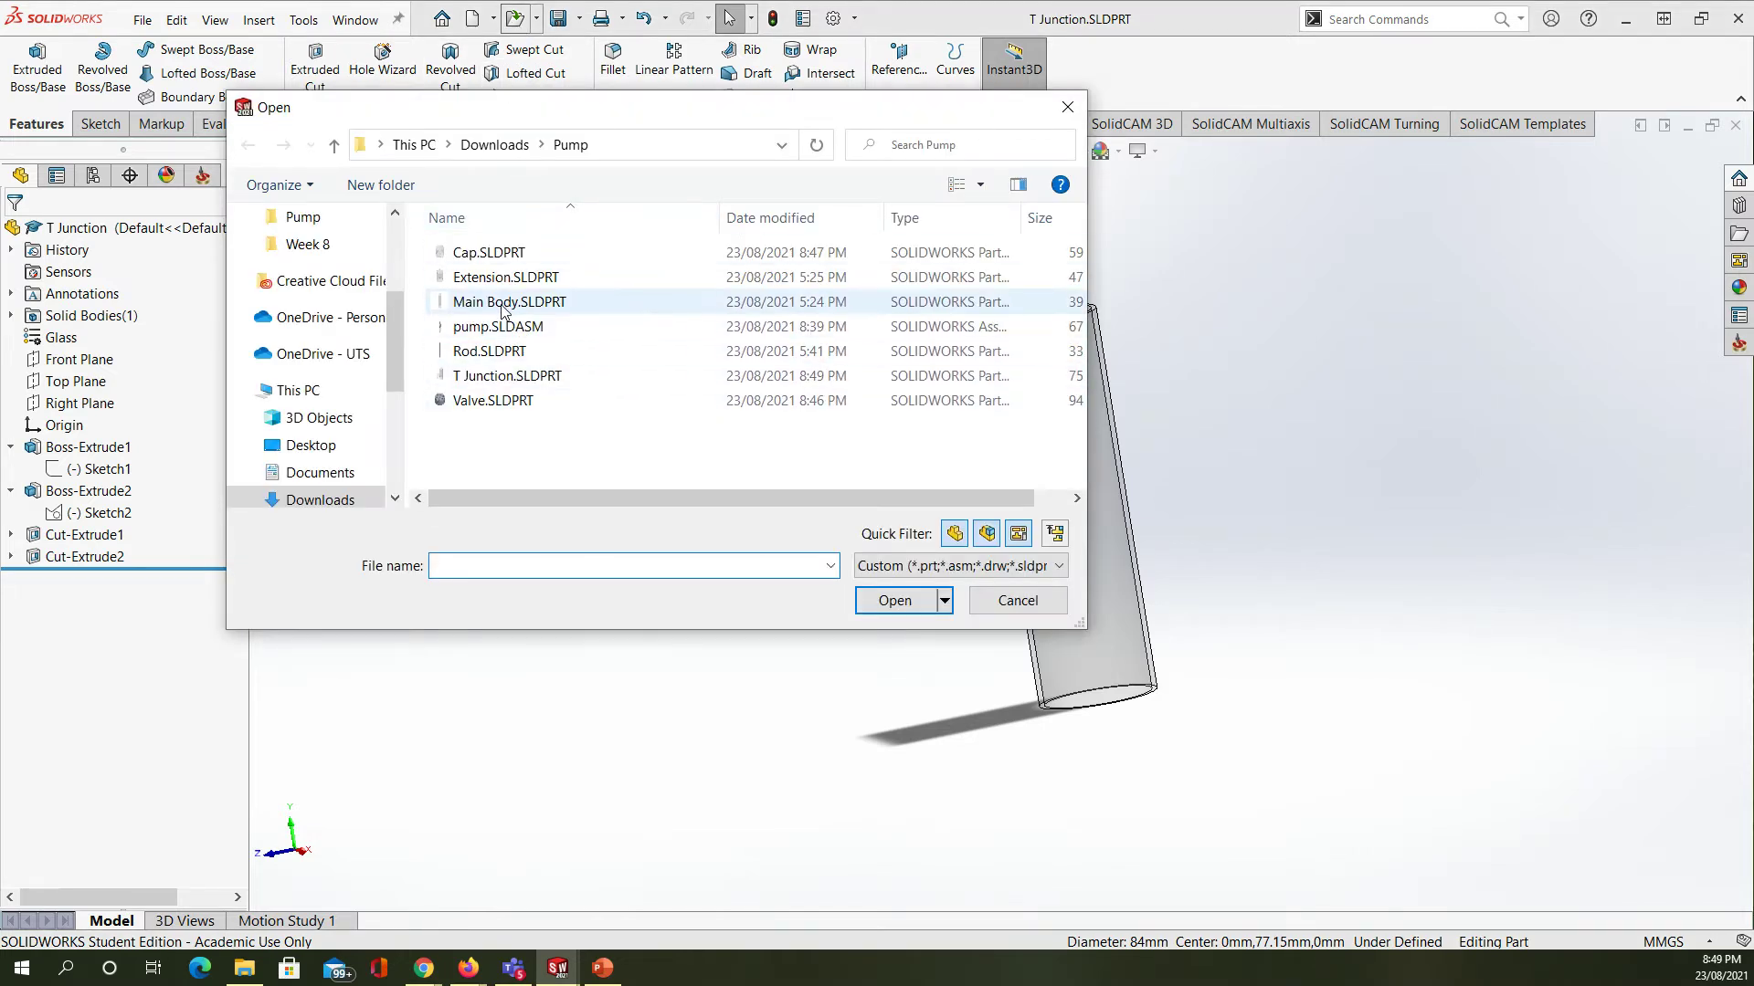
click(892, 601)
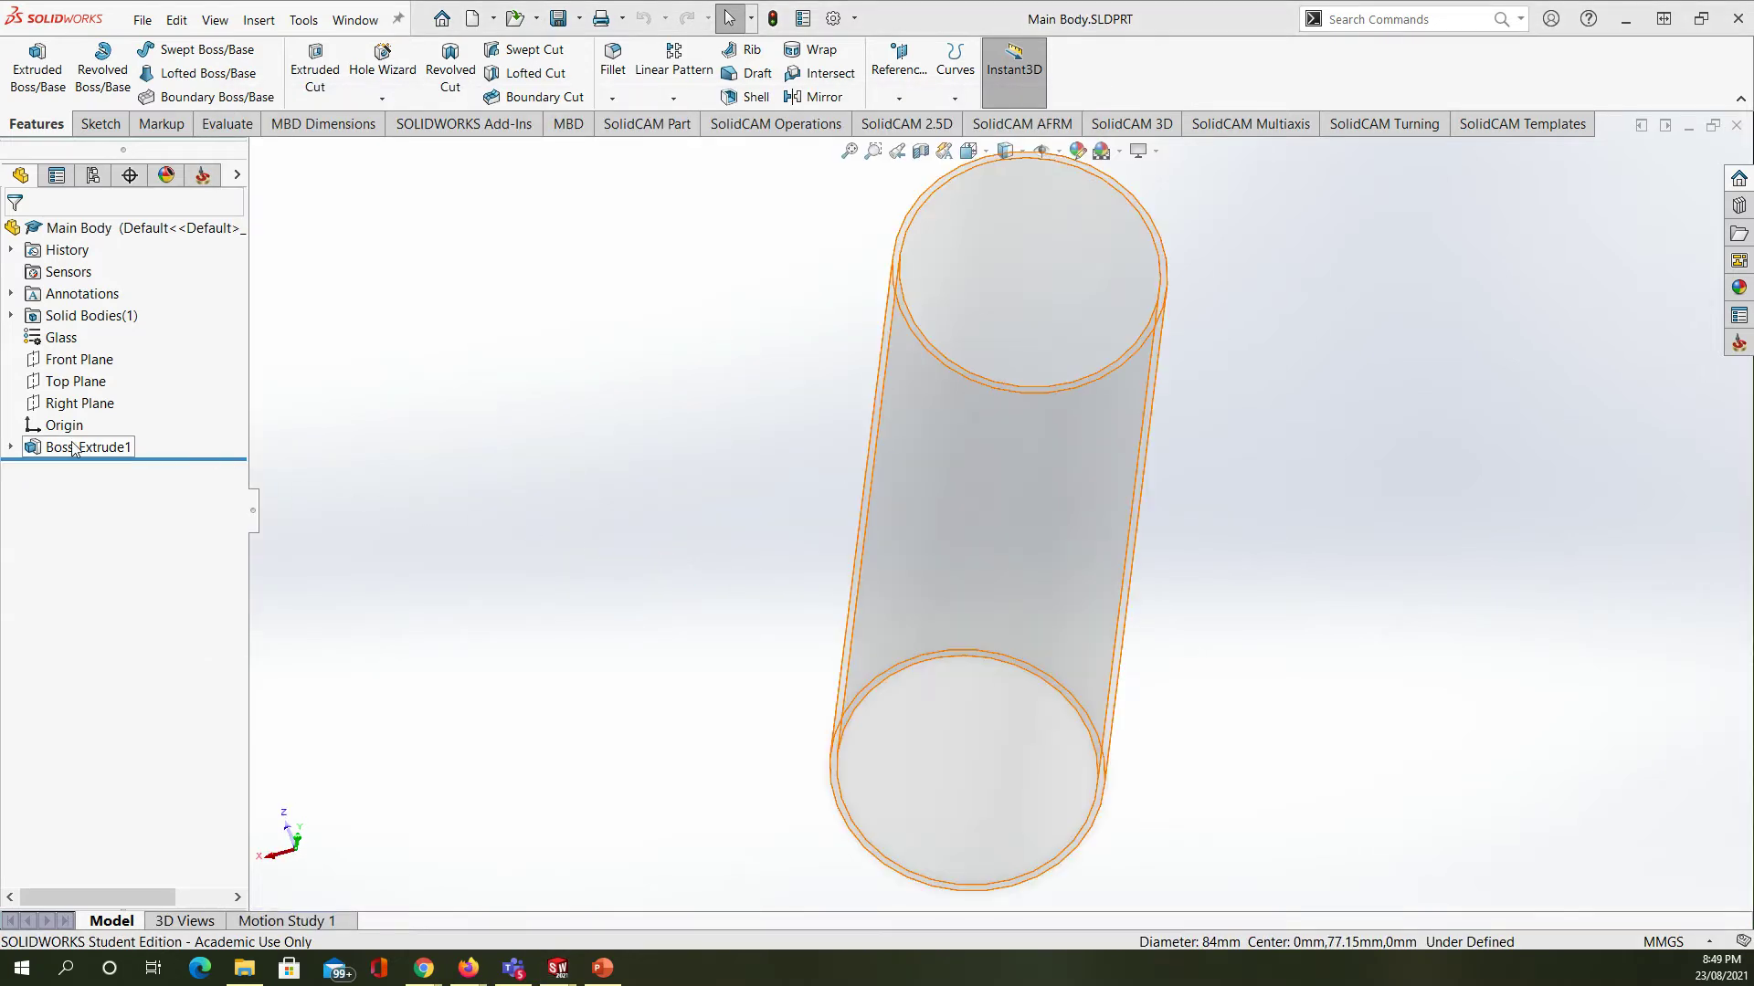
- Set the inner circle's radius in the main body's Sketch1 to 19 mm, exit the sketch and save the part
click(11, 448)
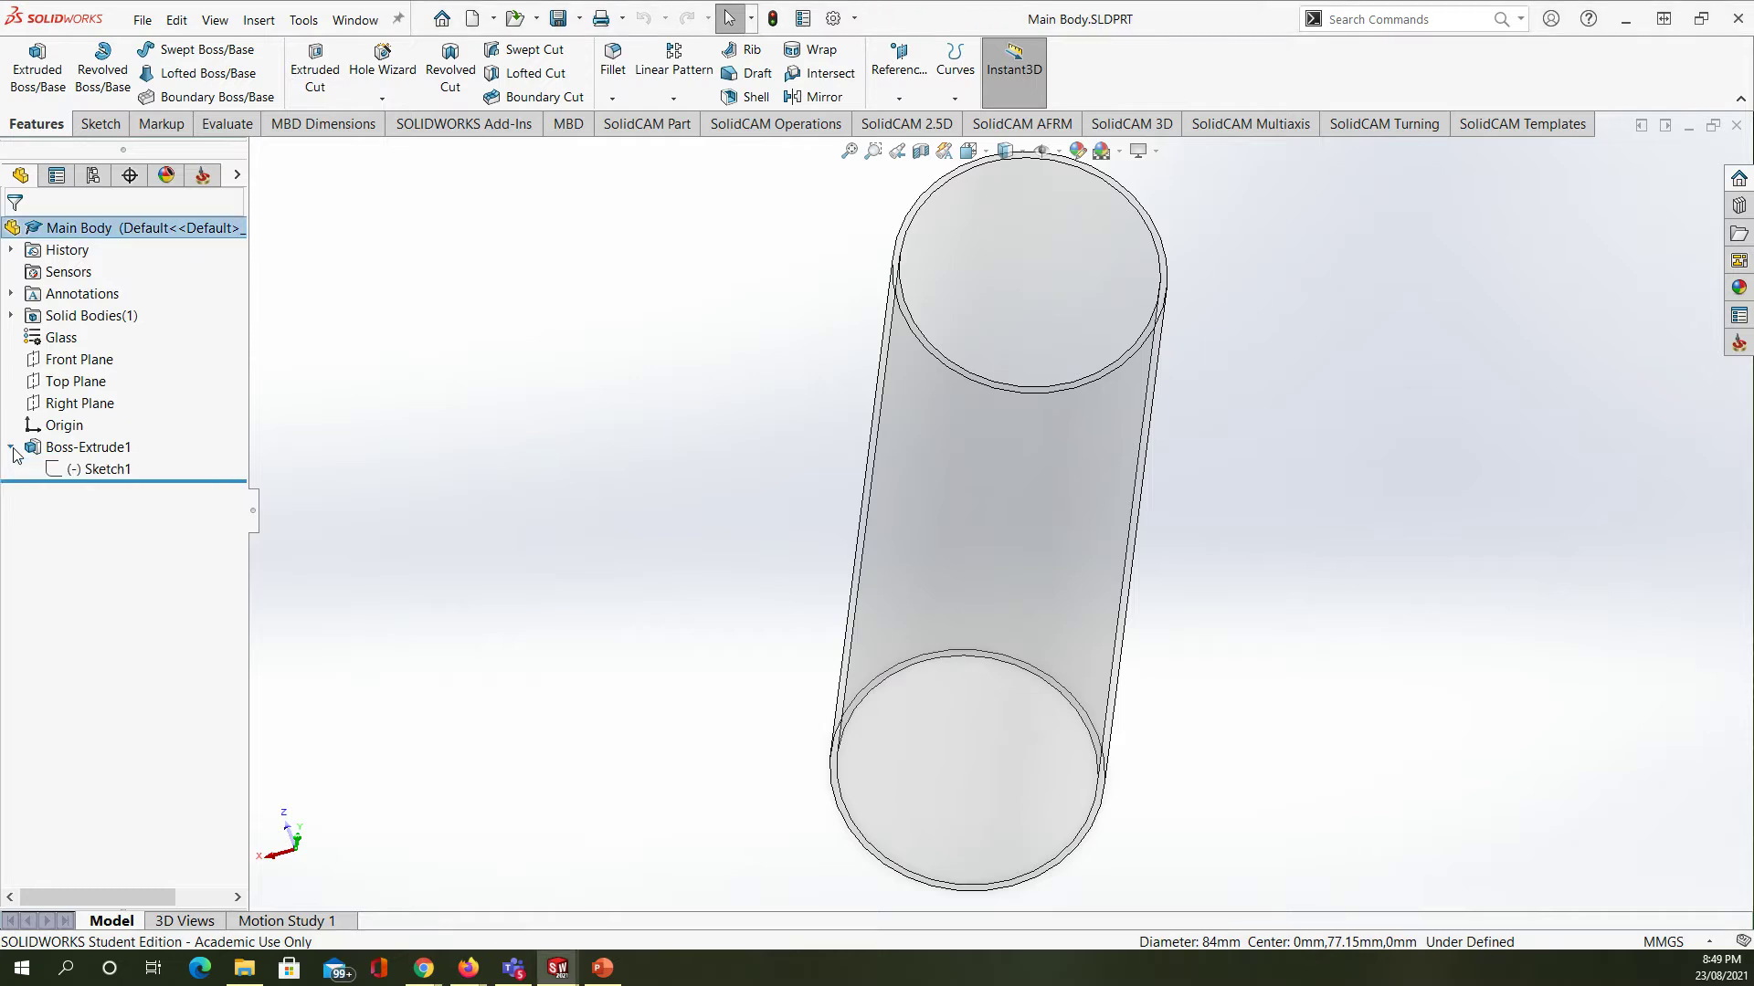
click(87, 471)
click(127, 413)
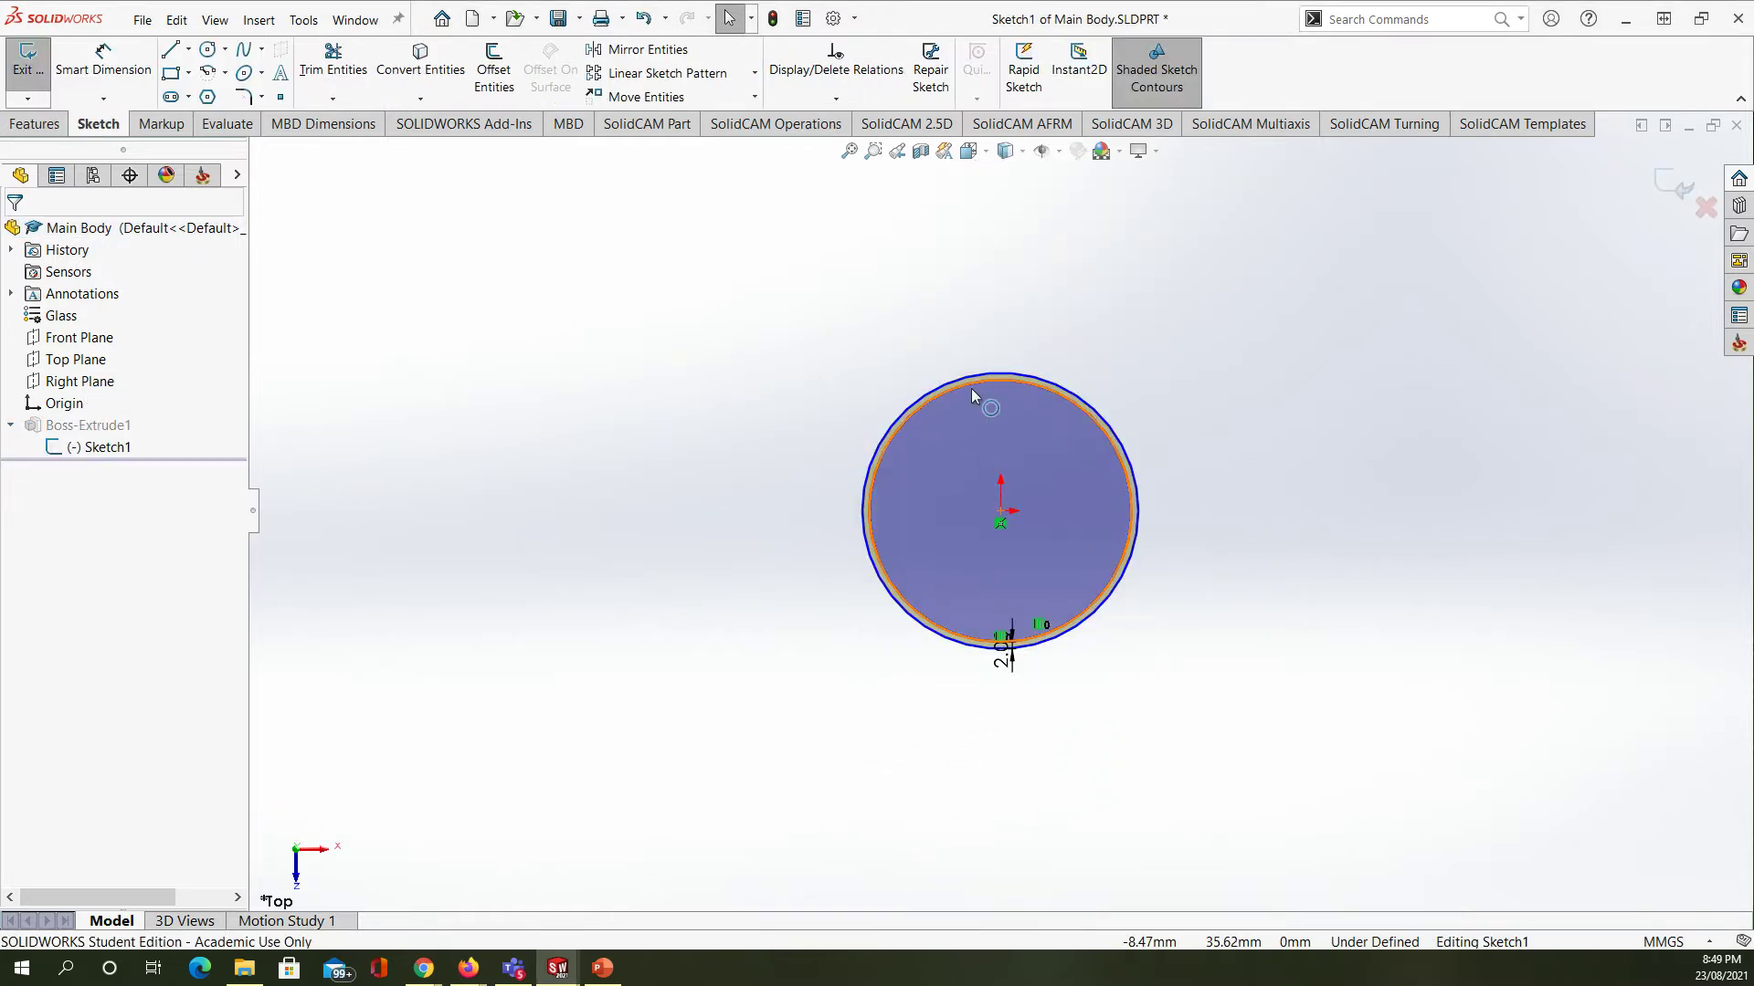
click(972, 385)
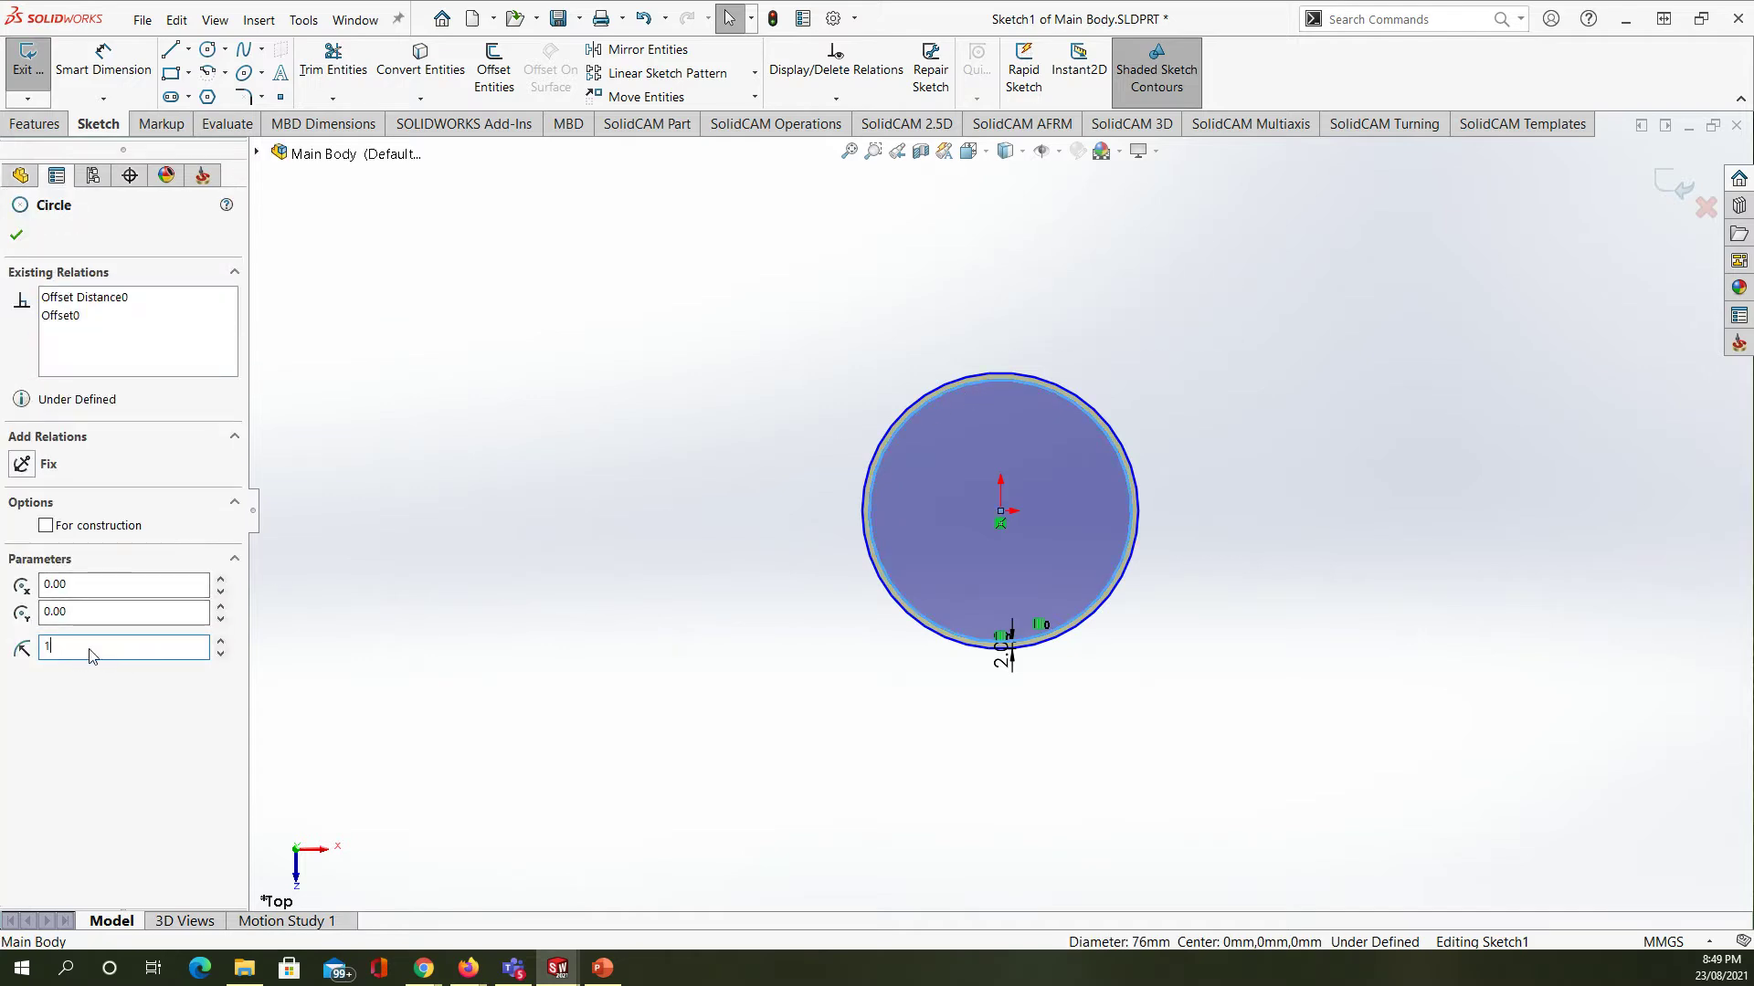
key(Return)
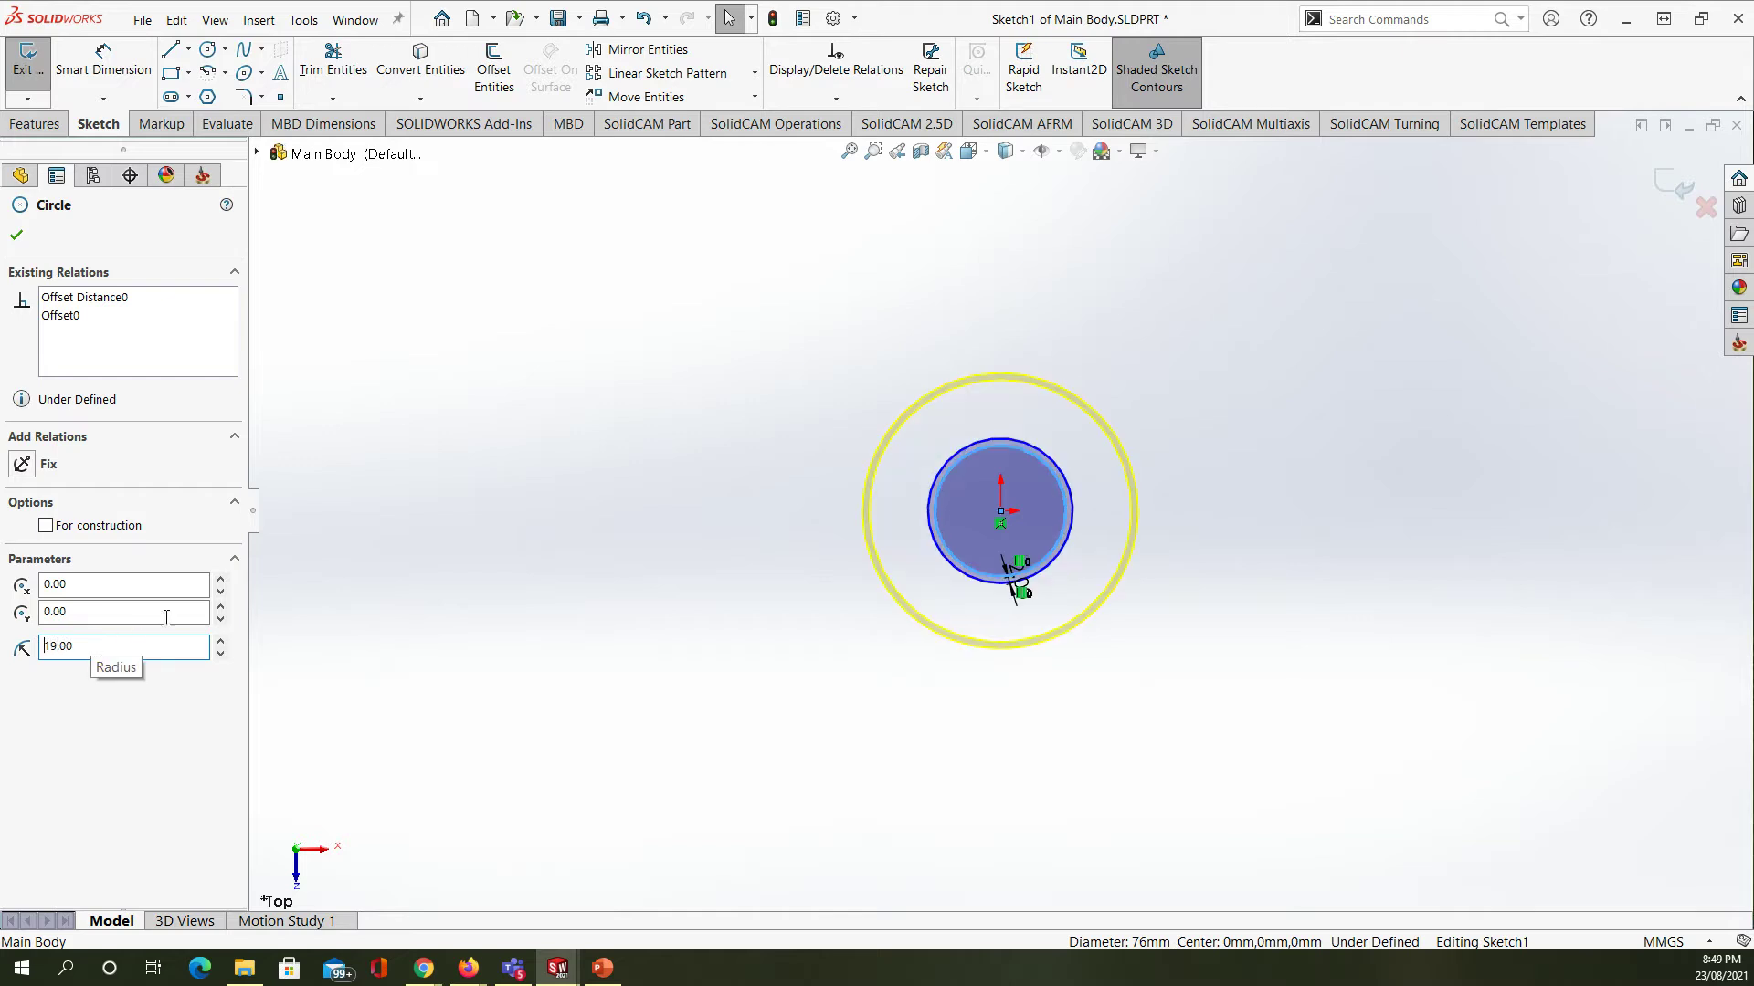
click(24, 235)
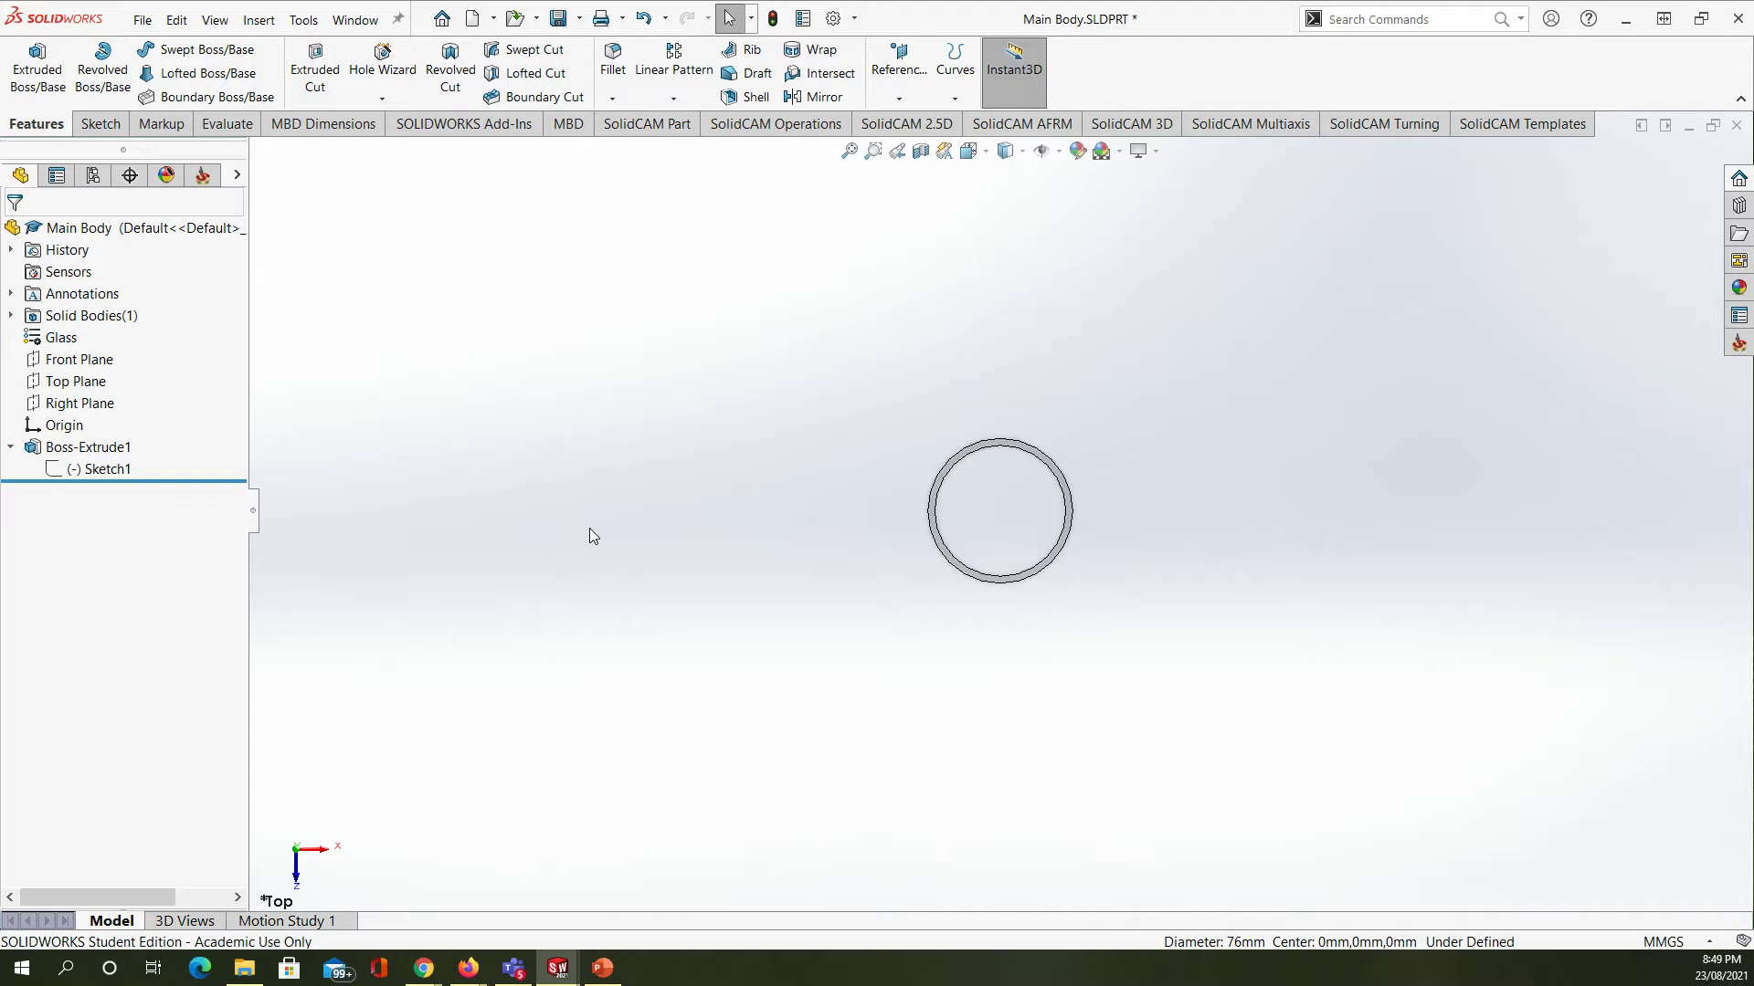
mouse_move(738, 528)
middle_down()
mouse_move(644, 664)
mouse_move(697, 633)
mouse_move(704, 651)
middle_up()
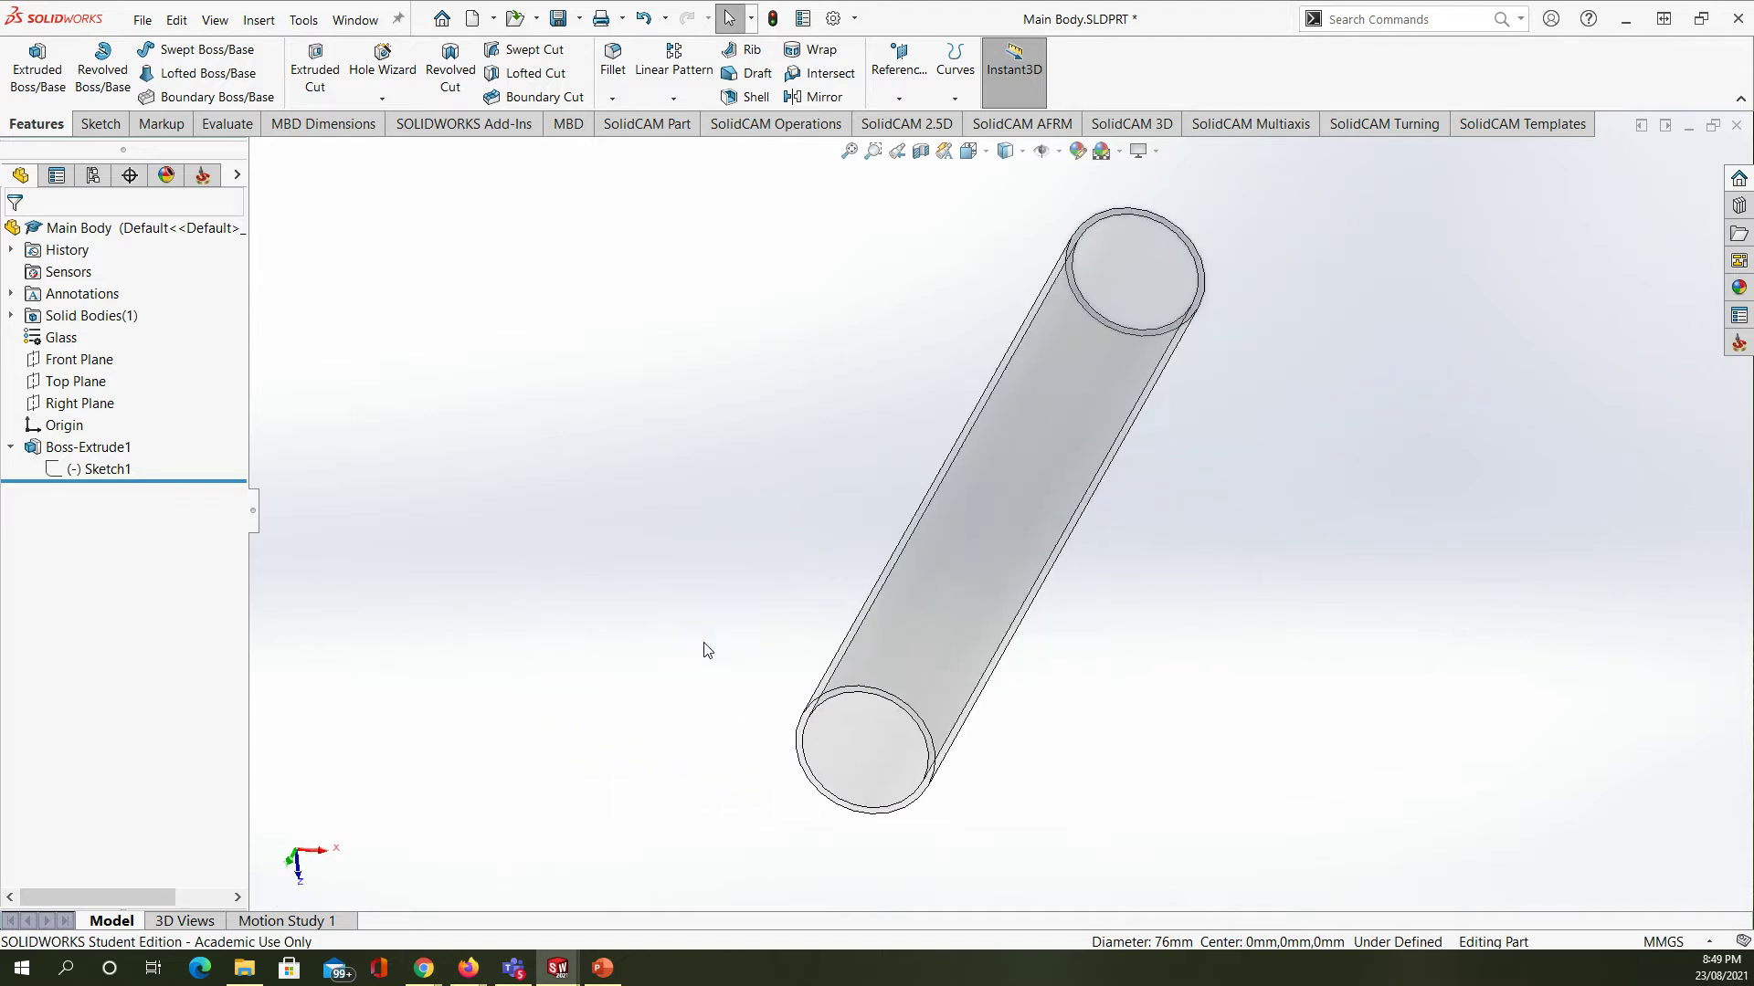
click(557, 18)
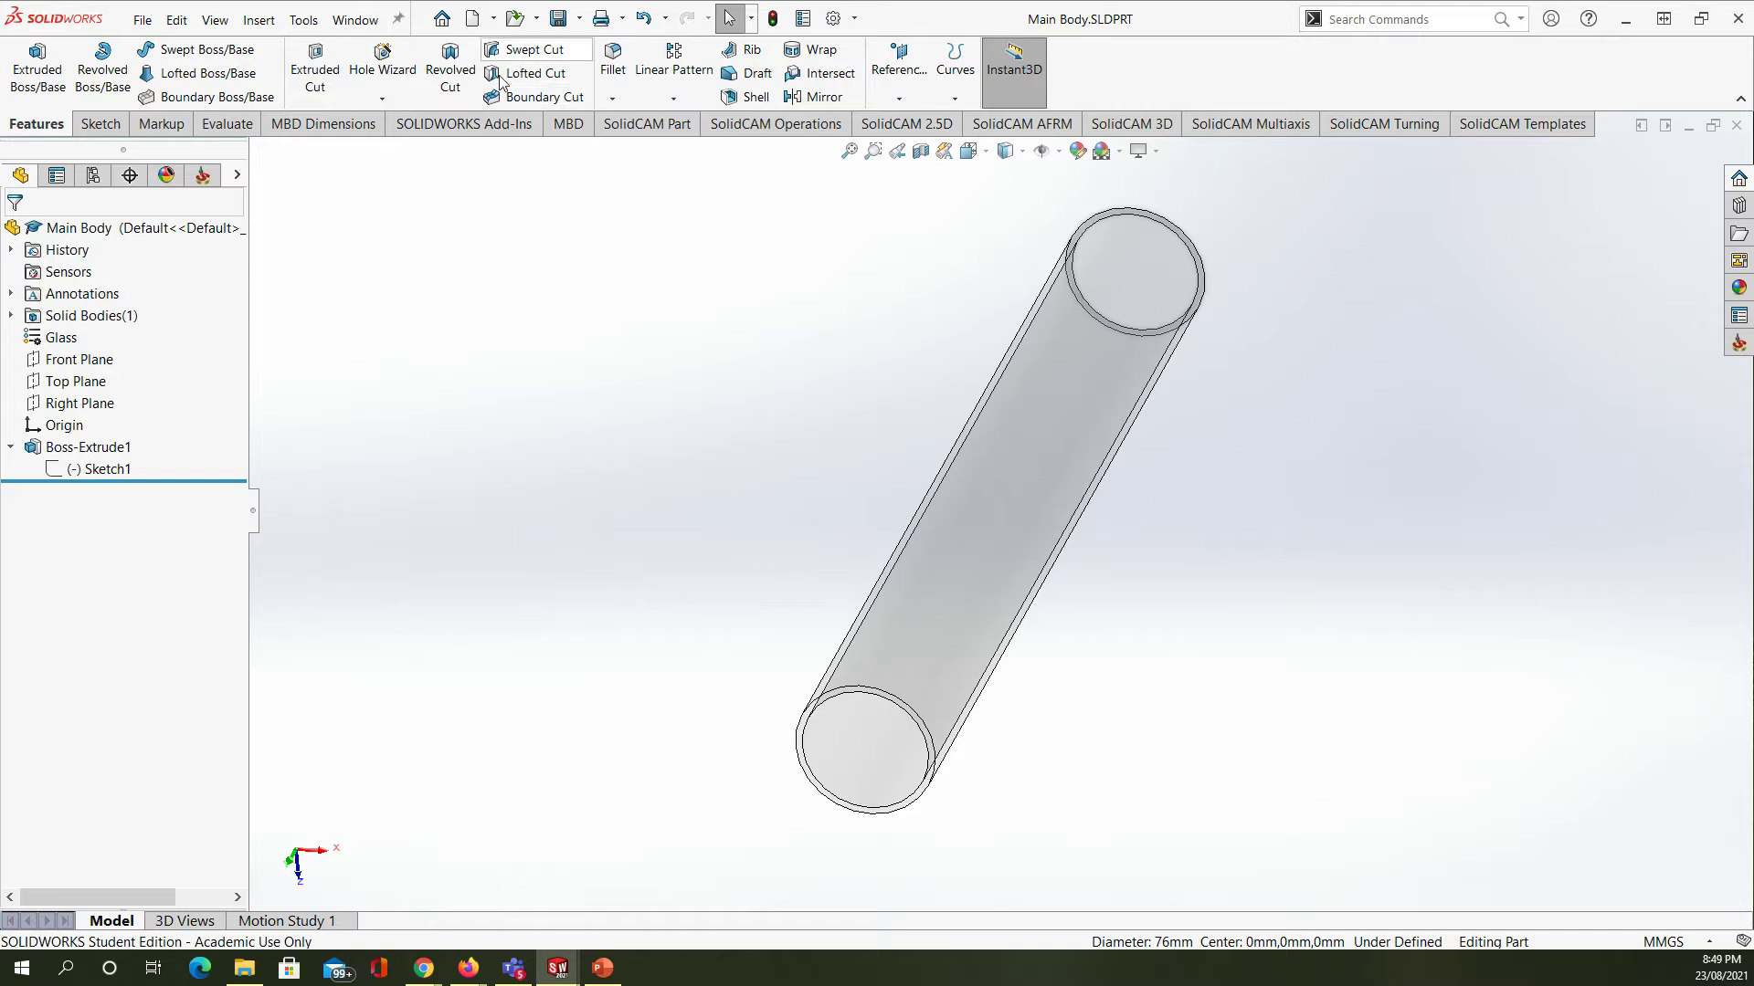
- Open the Extension.SLDPRT part from the Pump folder
mouse_move(555, 970)
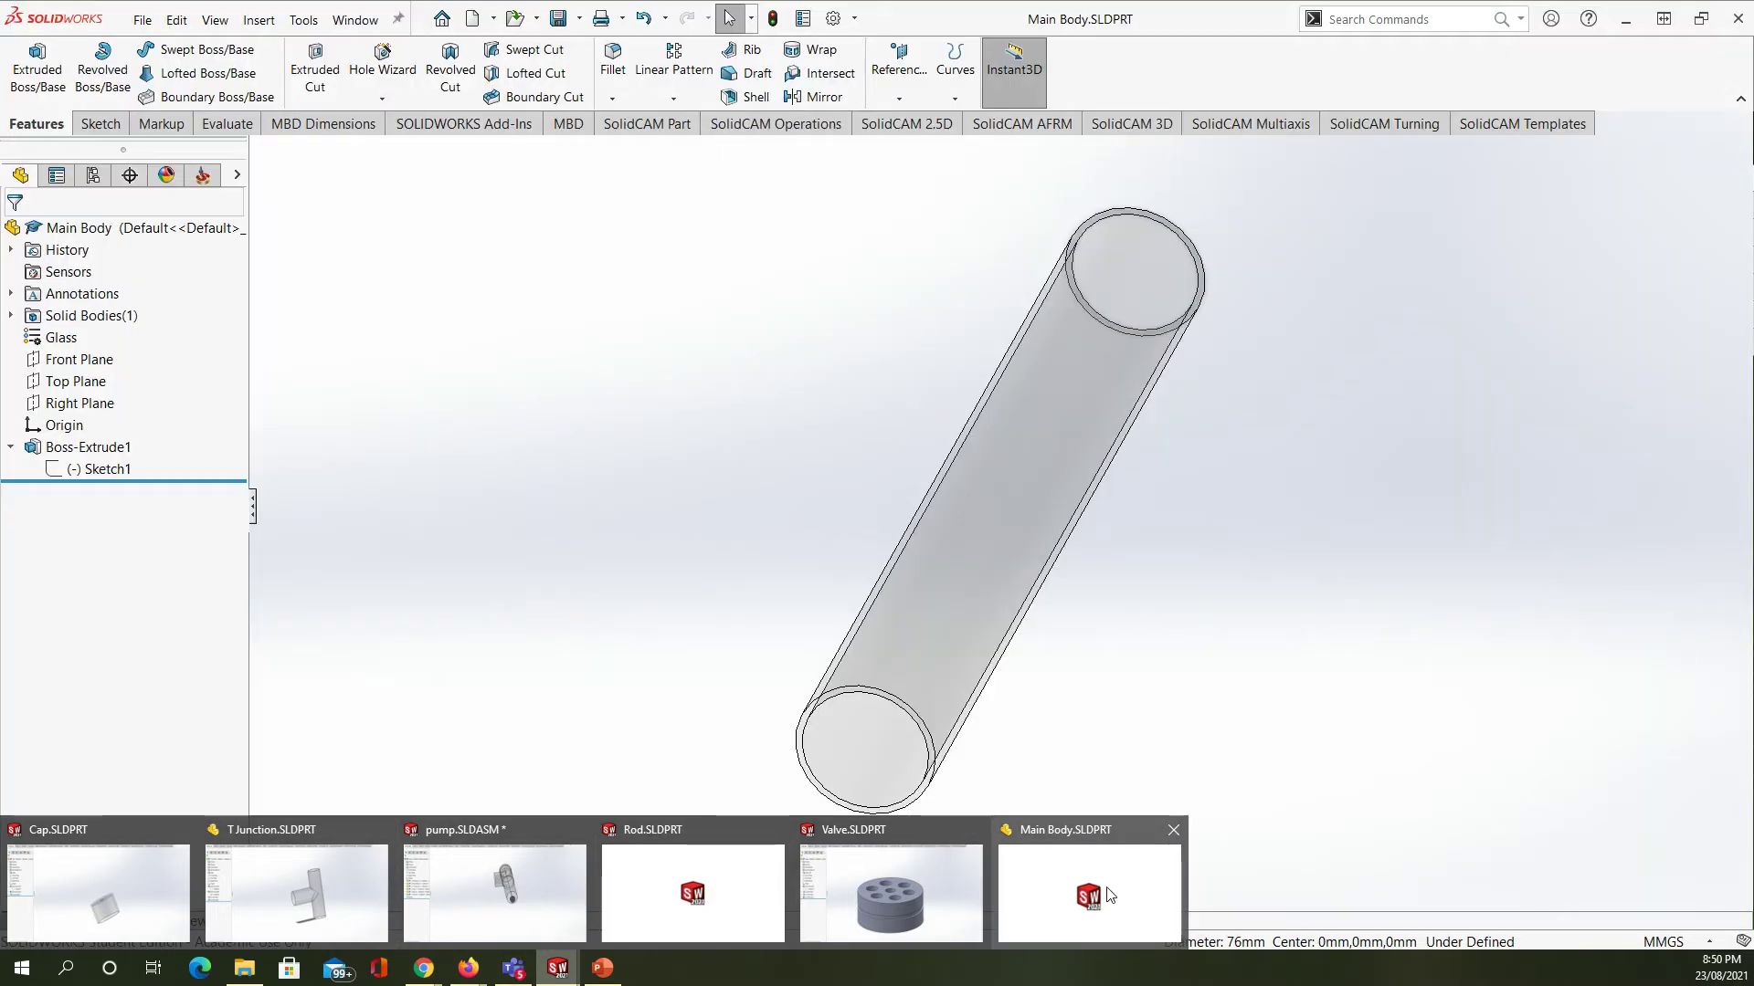
click(1110, 895)
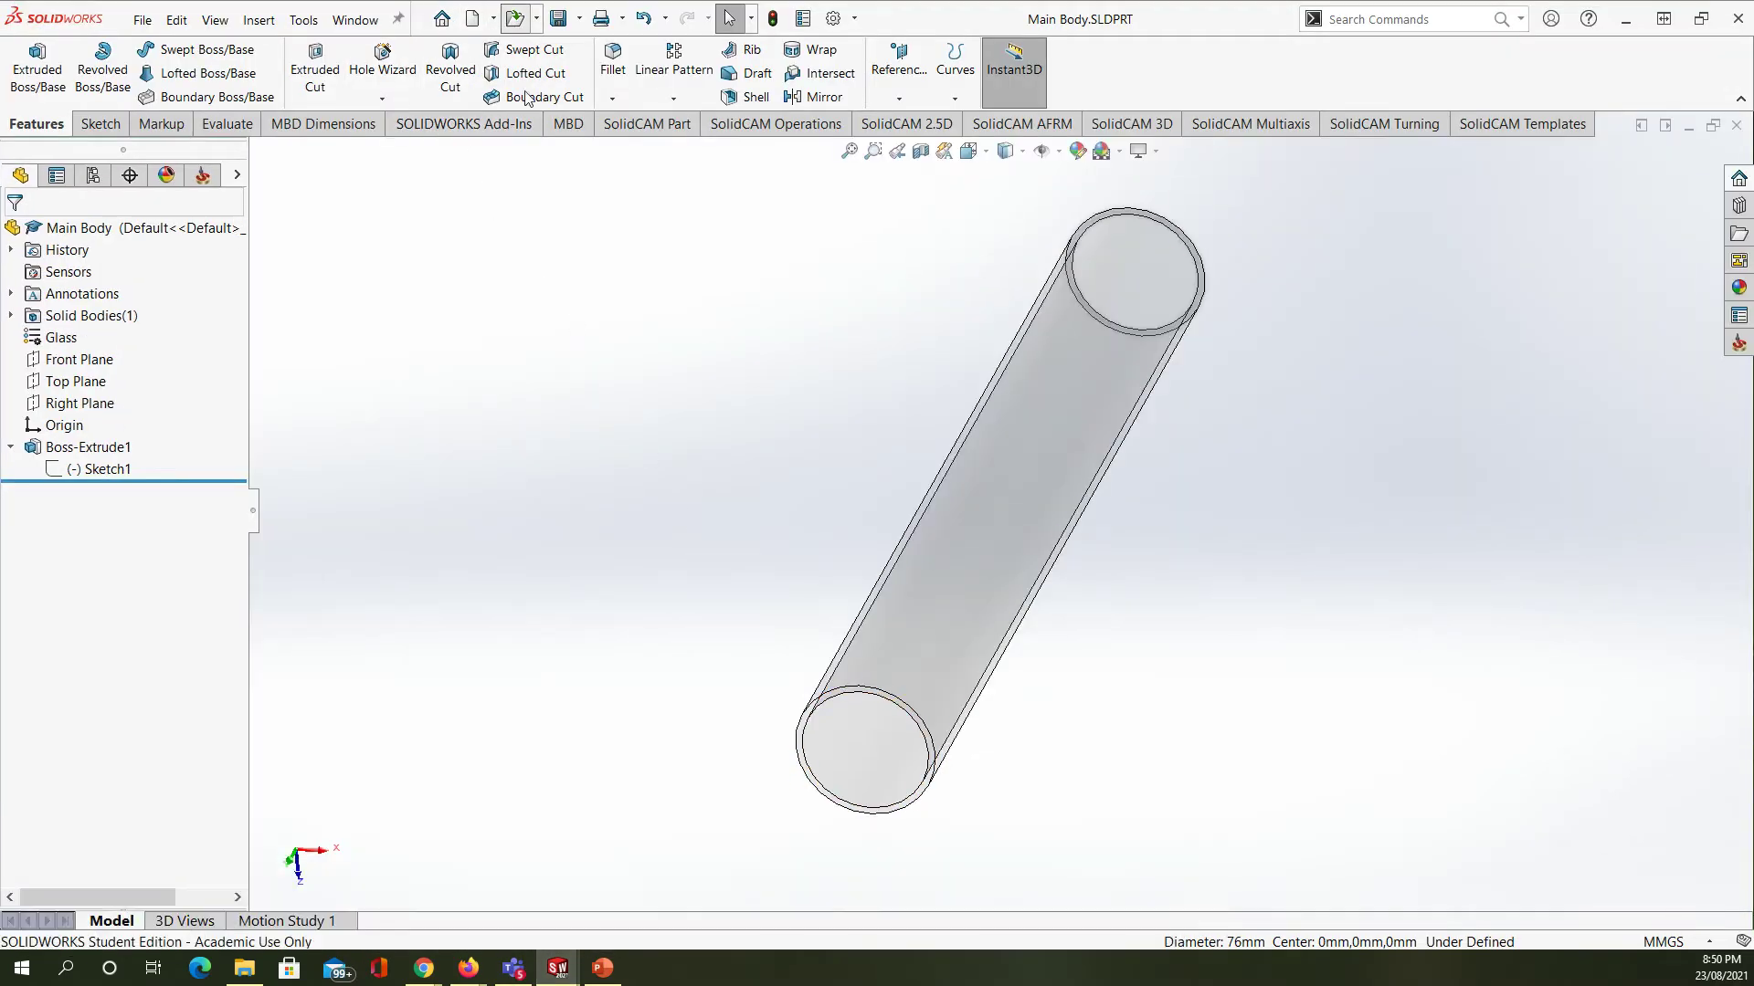
key(ctrl+o)
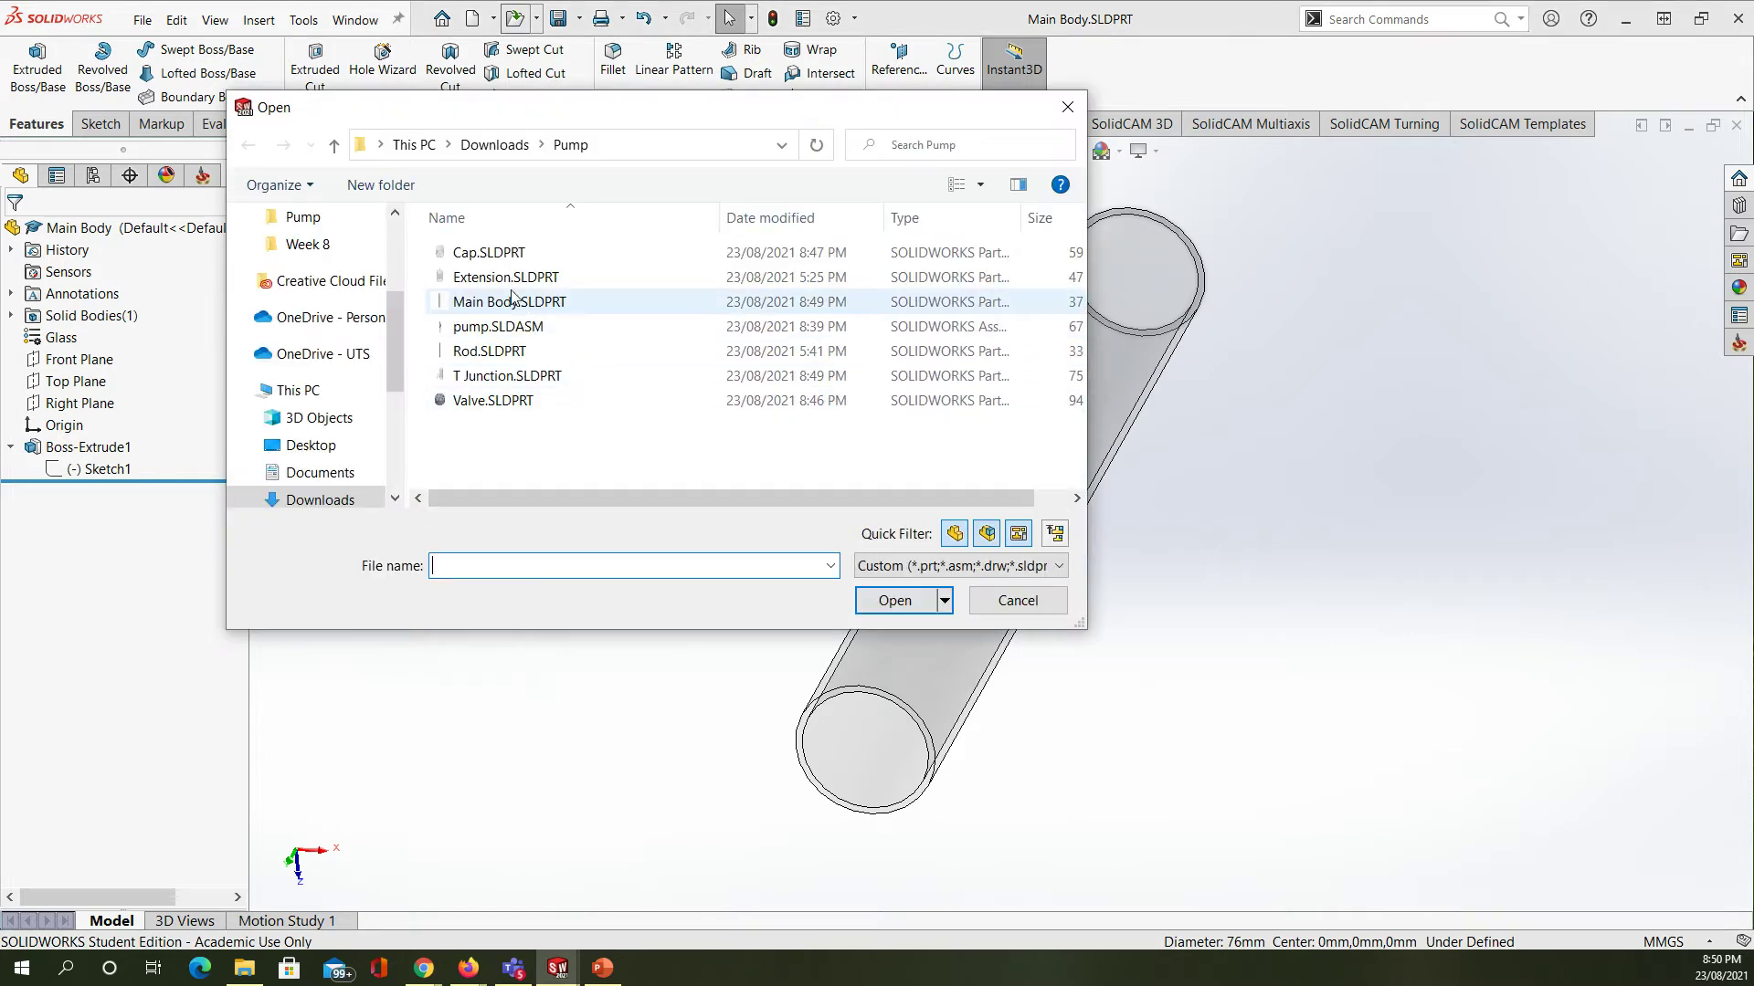
click(502, 277)
click(886, 601)
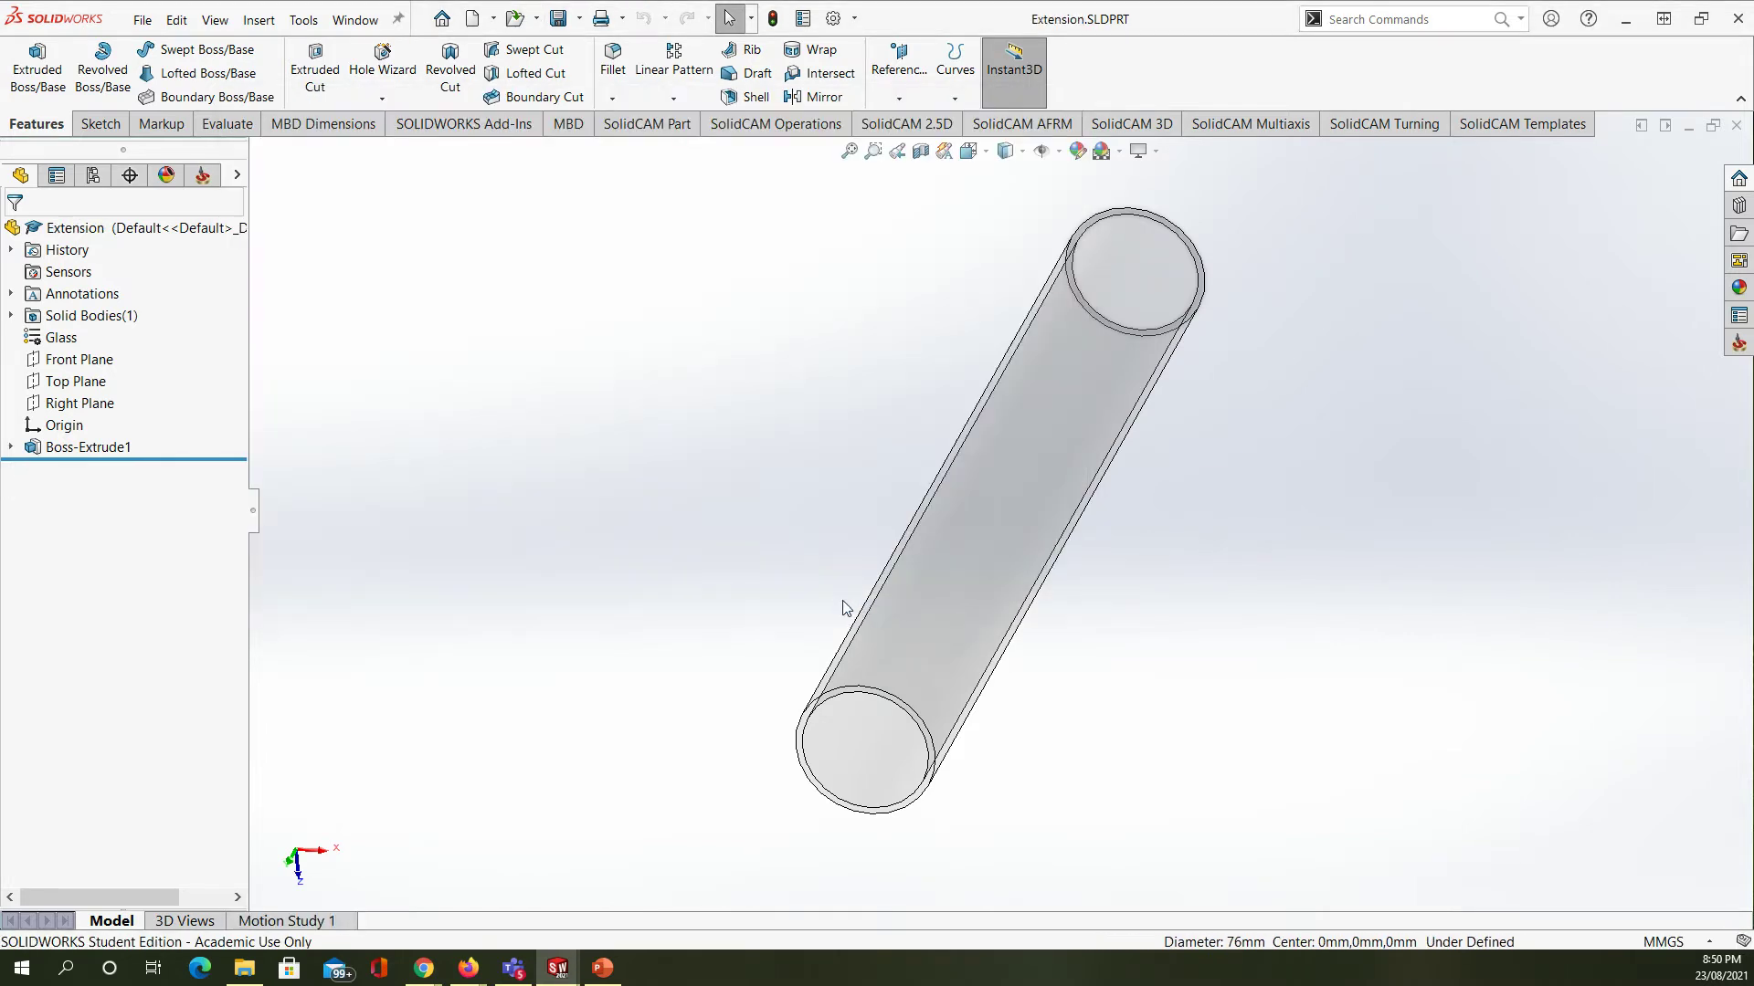
- Set the inner circle's radius in the extension's Sketch1 to 19 mm and exit the sketch
click(11, 447)
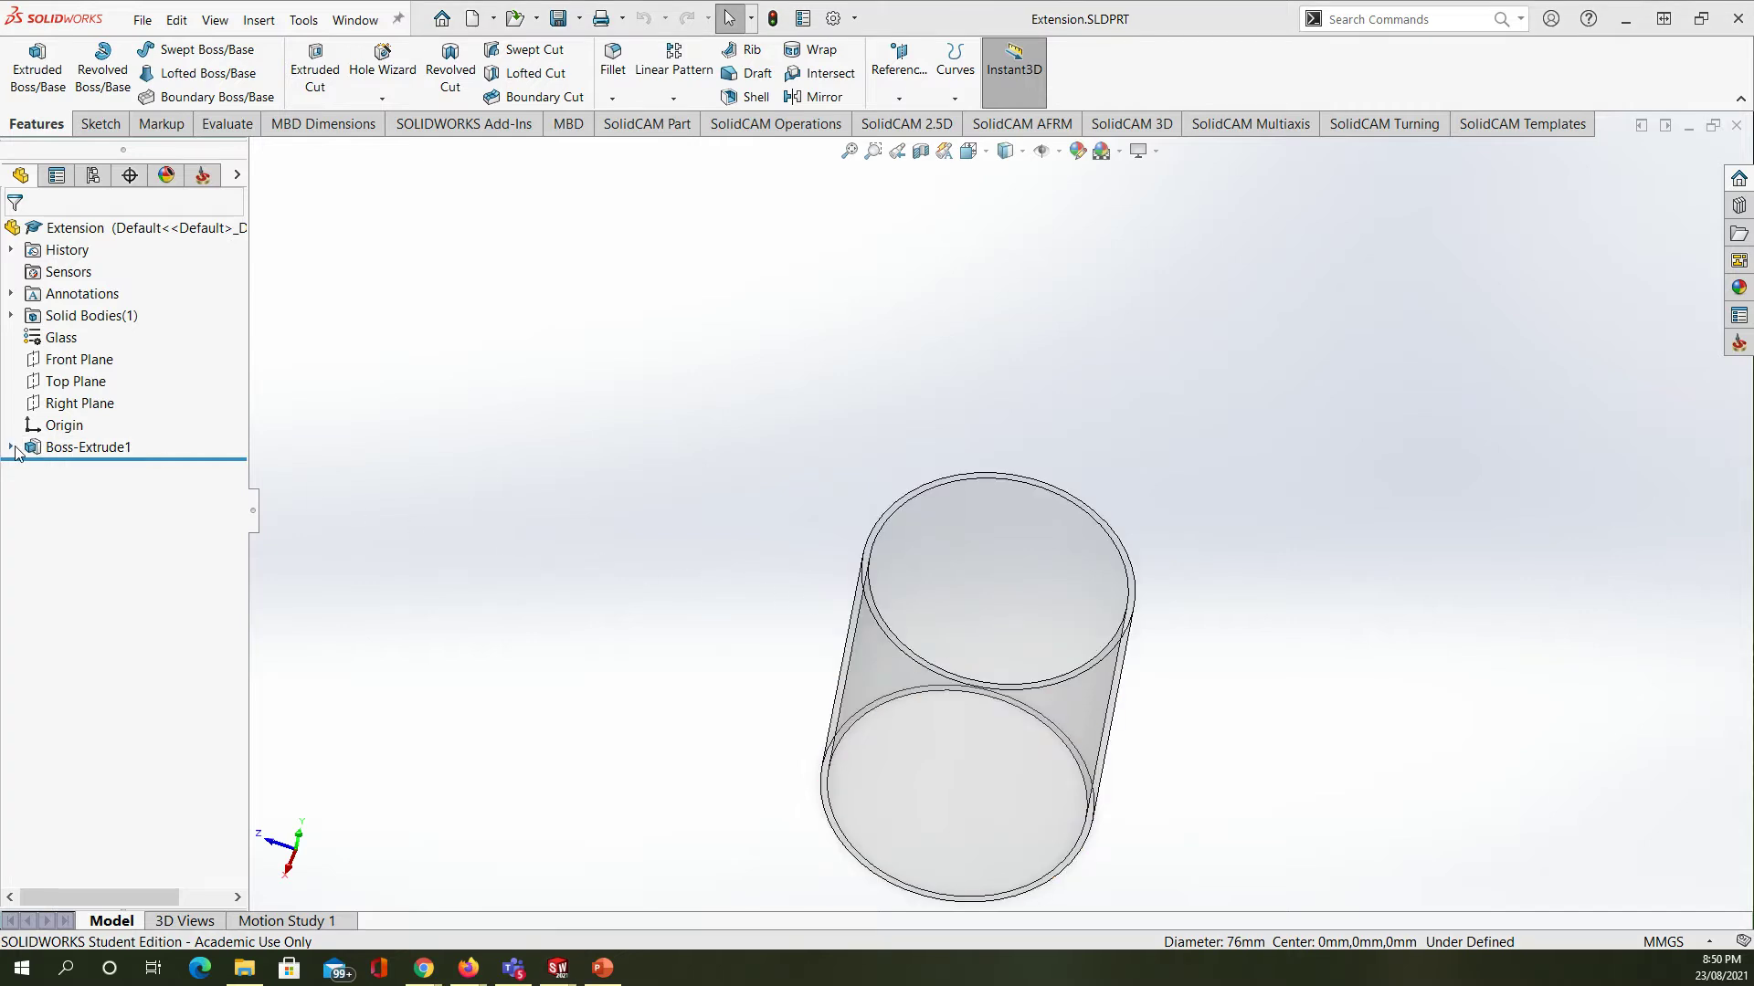
click(96, 469)
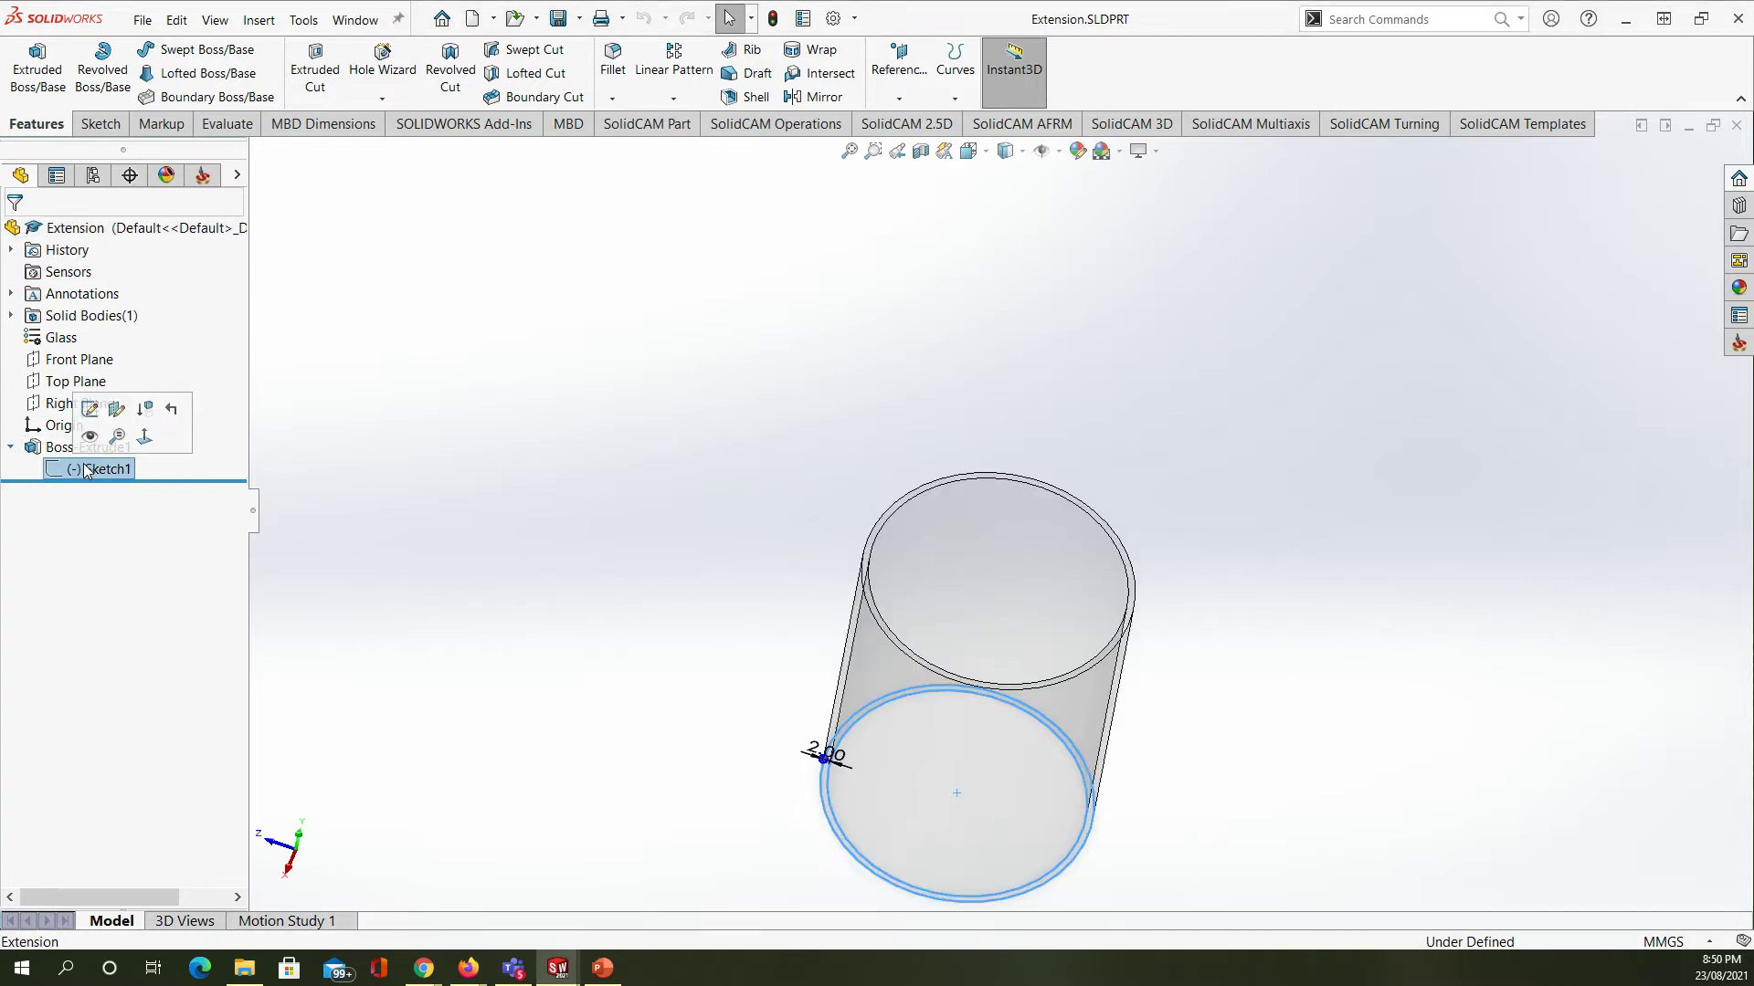
click(108, 407)
scroll(945, 400, down, 5)
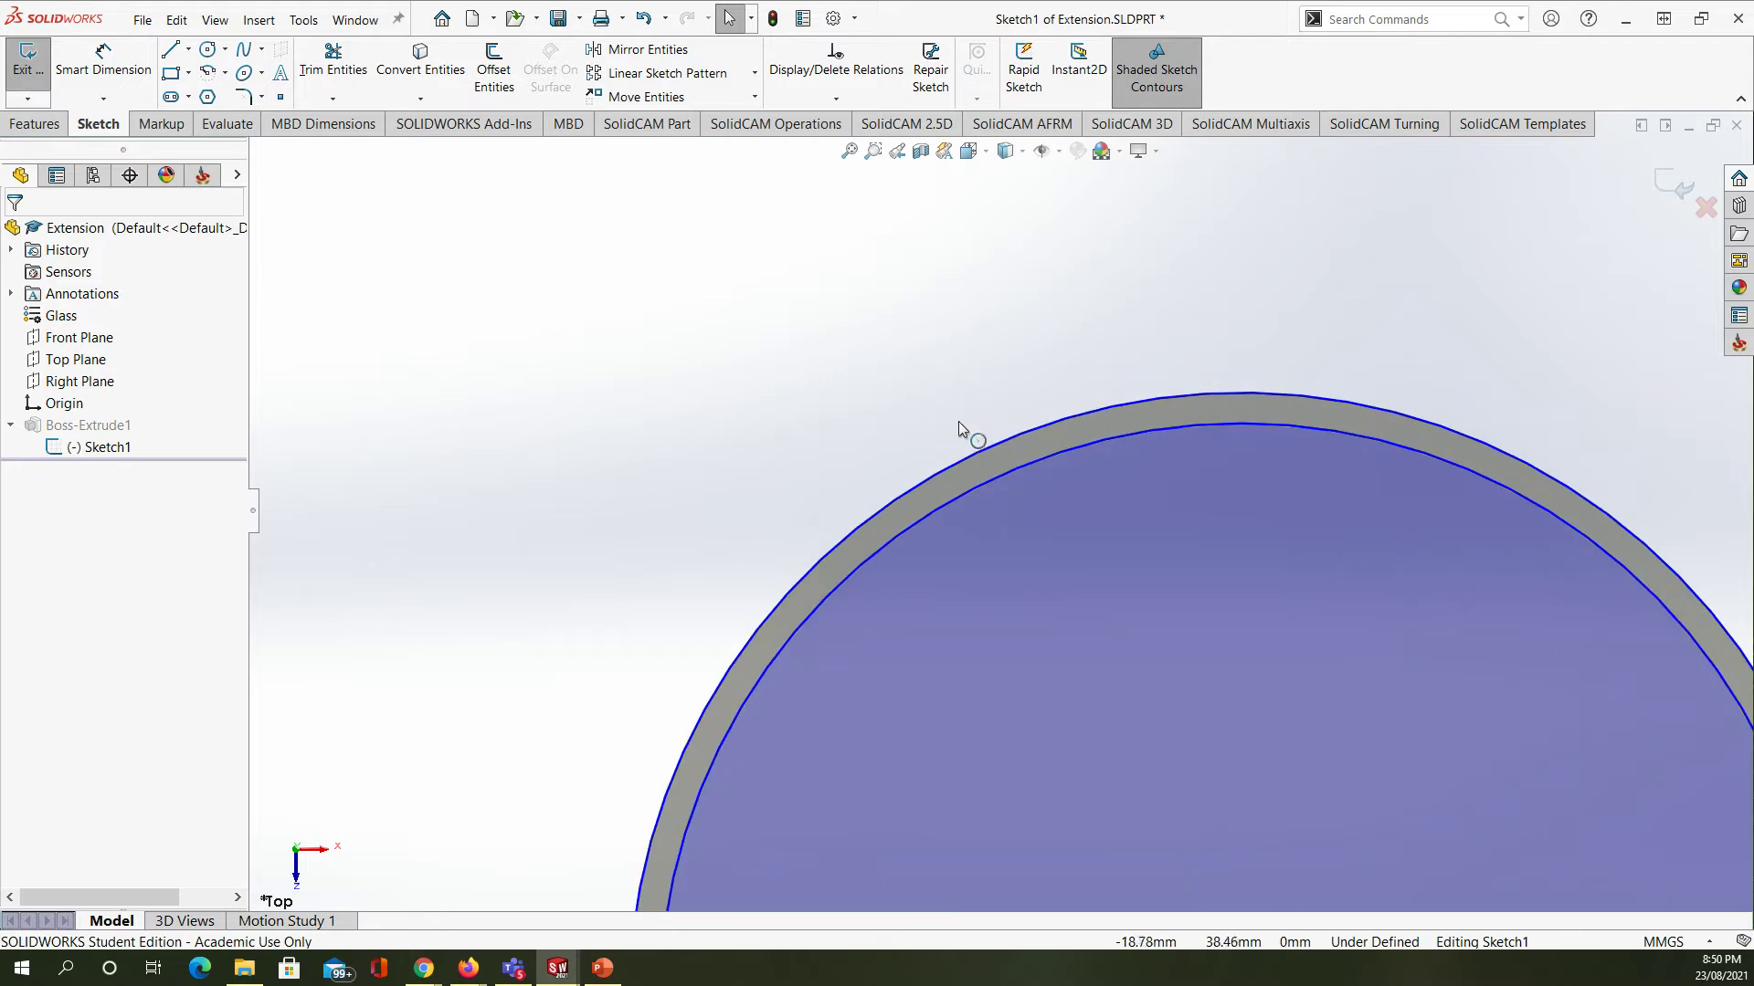
click(1012, 477)
double_click(95, 646)
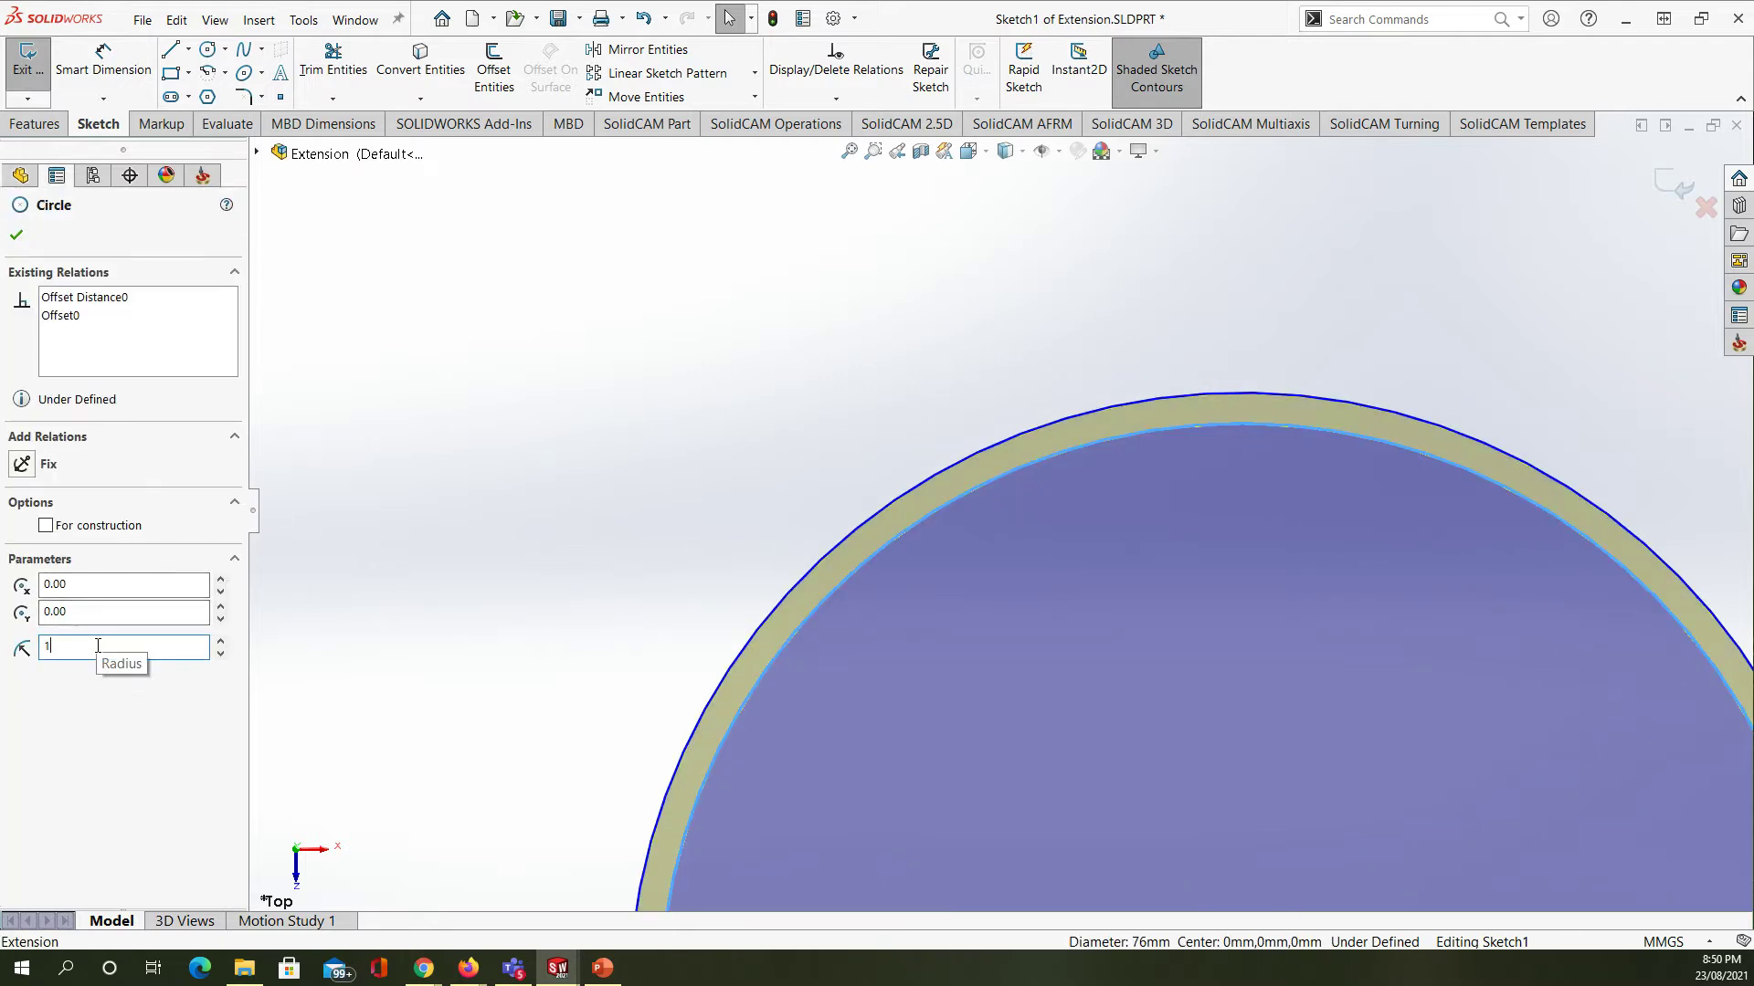
key(Return)
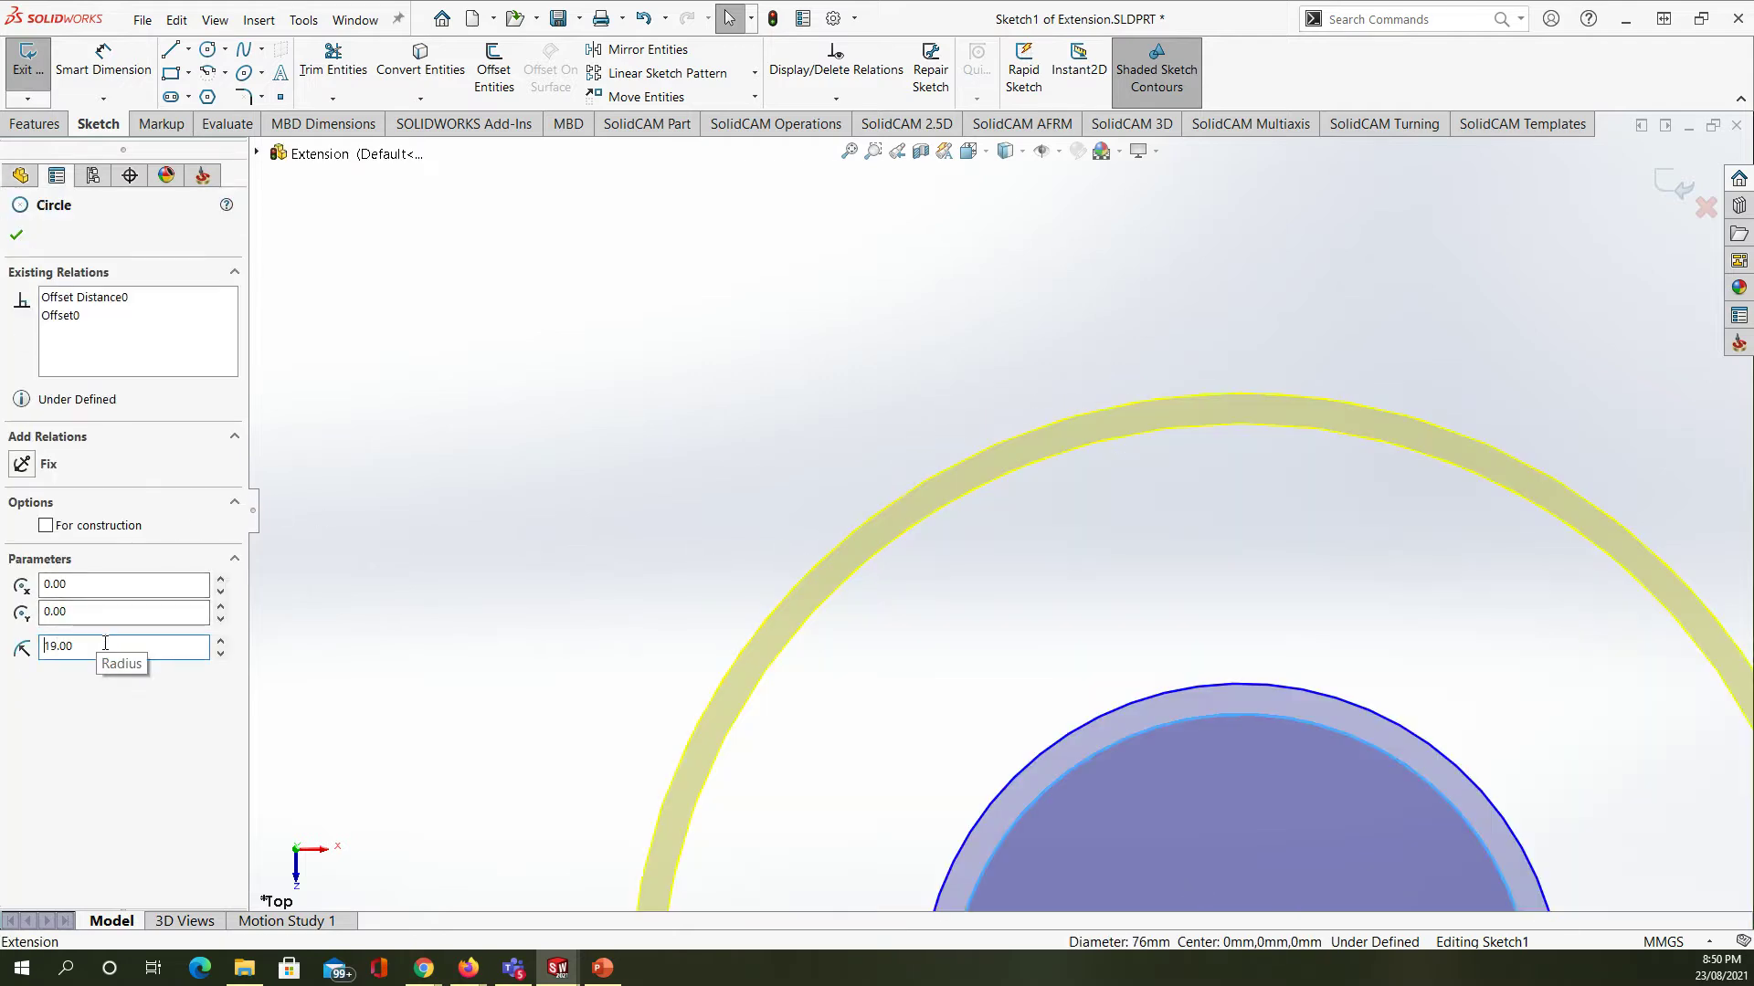
click(16, 236)
click(28, 59)
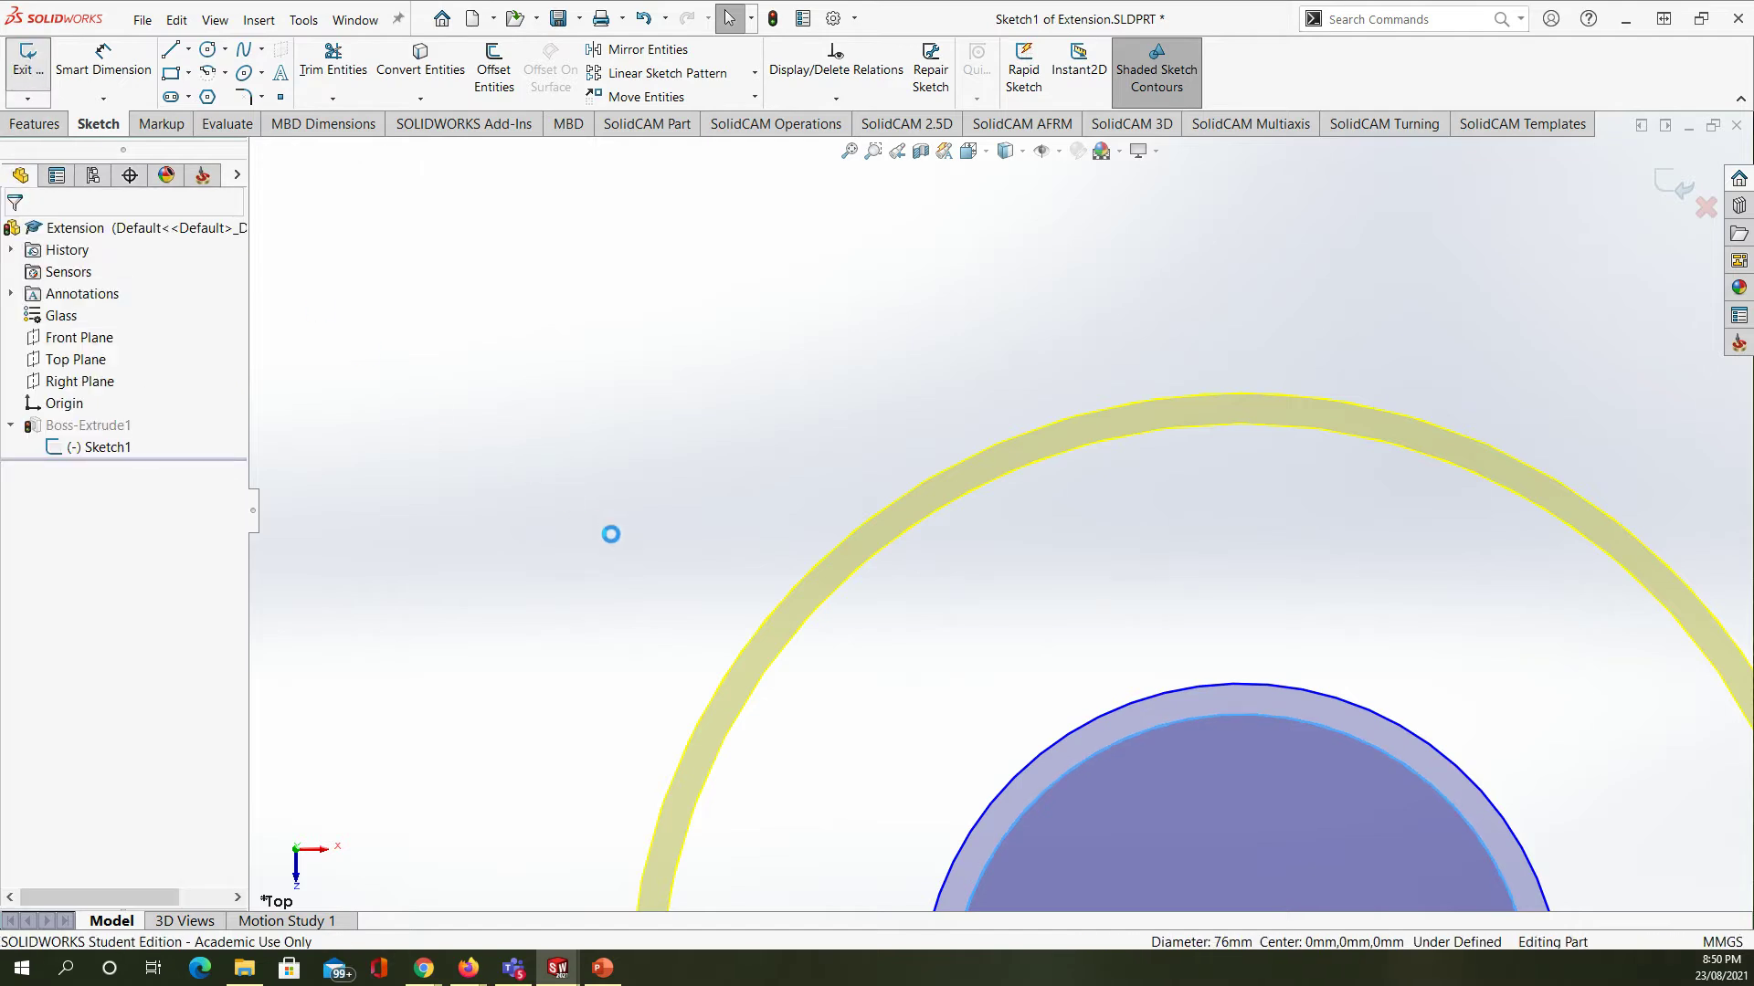
scroll(704, 594, up, 5)
middle_drag(834, 642, 846, 398)
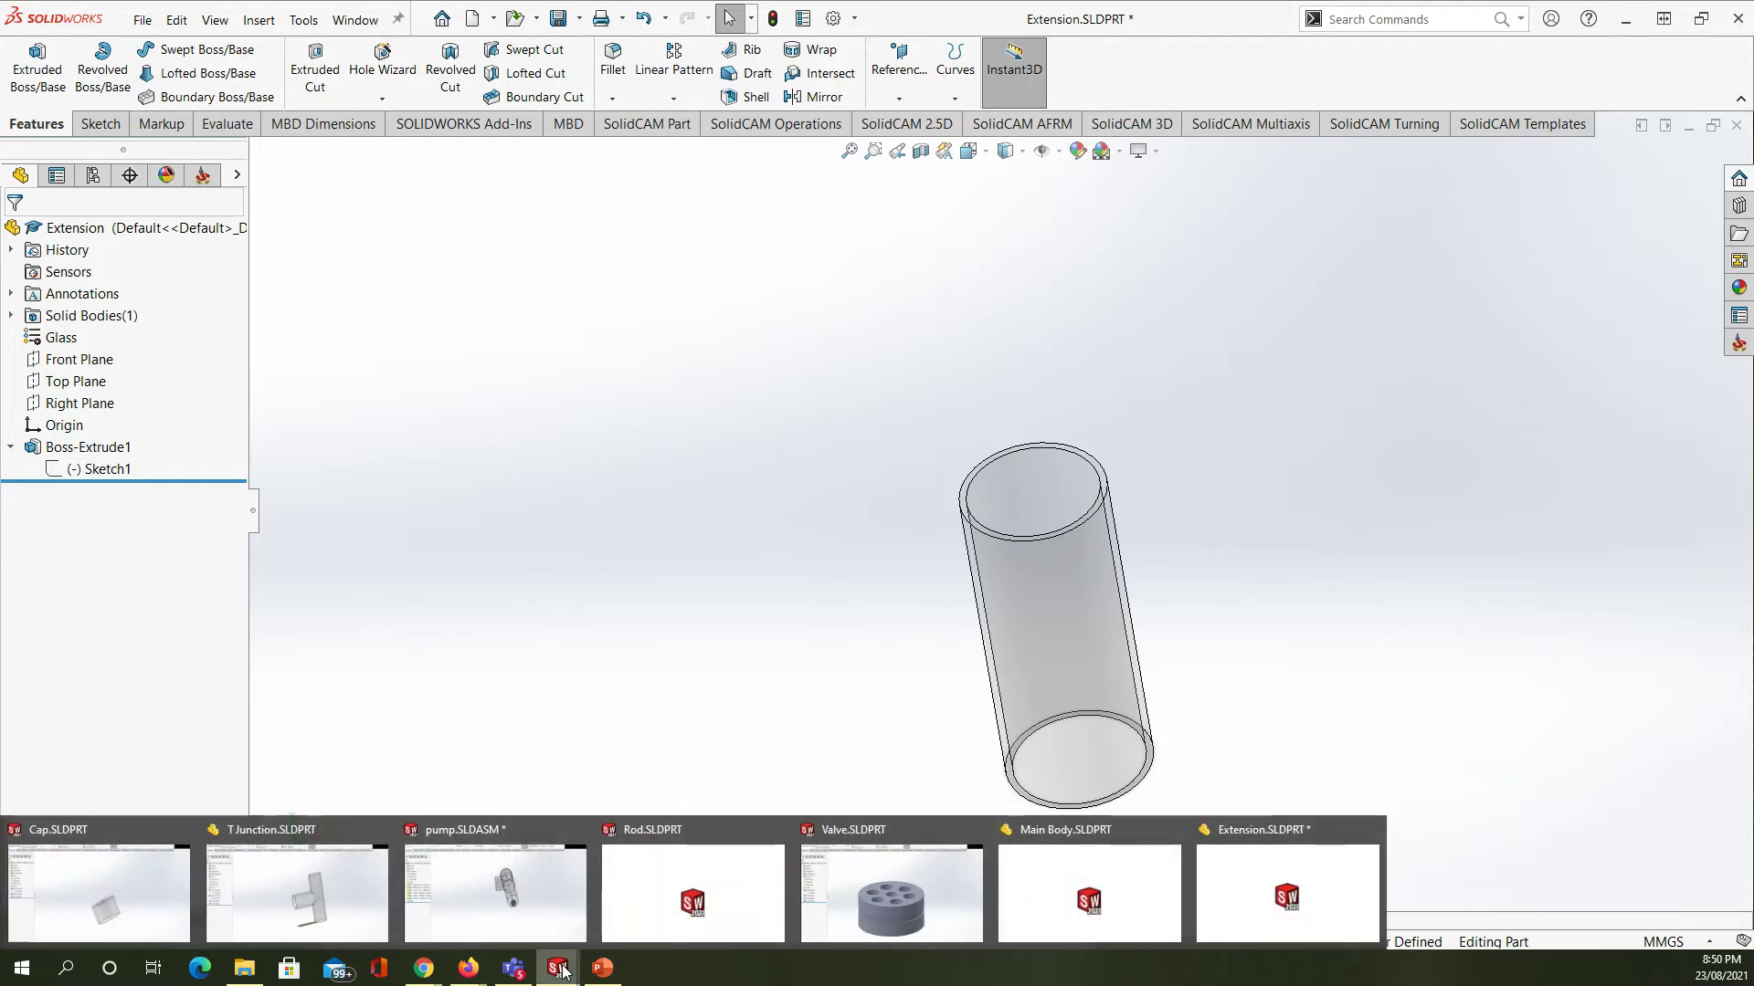
- Switch to the pump assembly and rebuild it with the changed parts
mouse_move(546, 907)
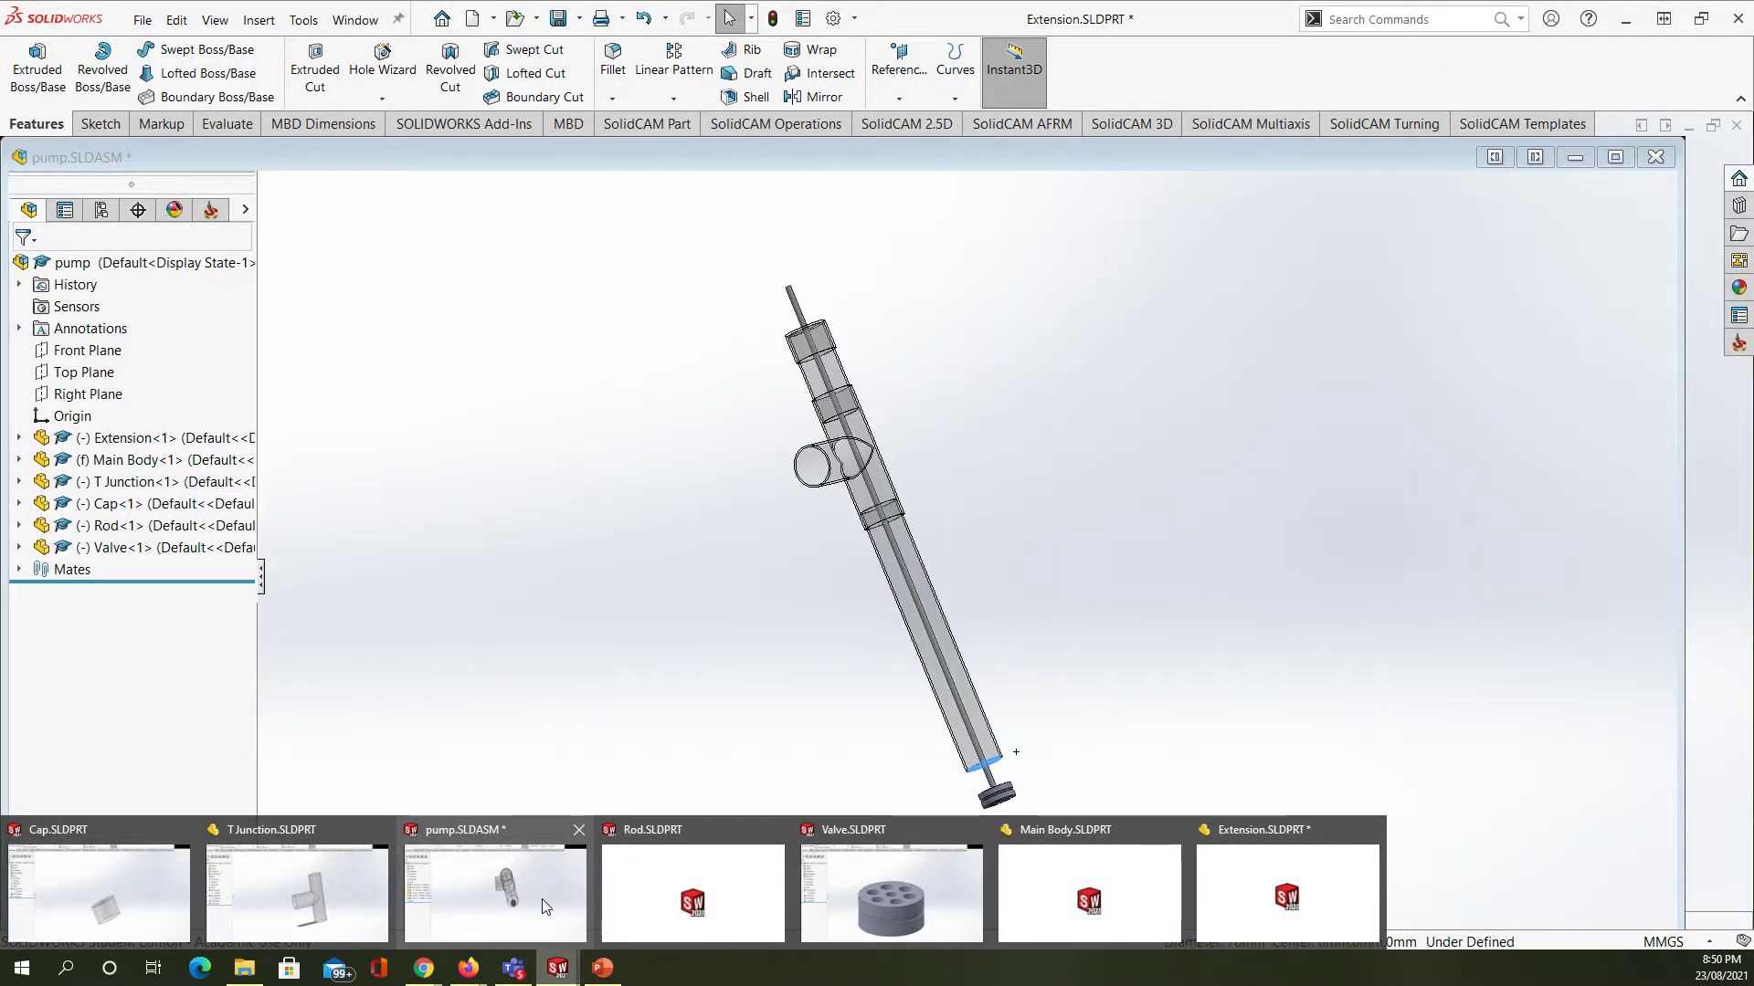
click(545, 907)
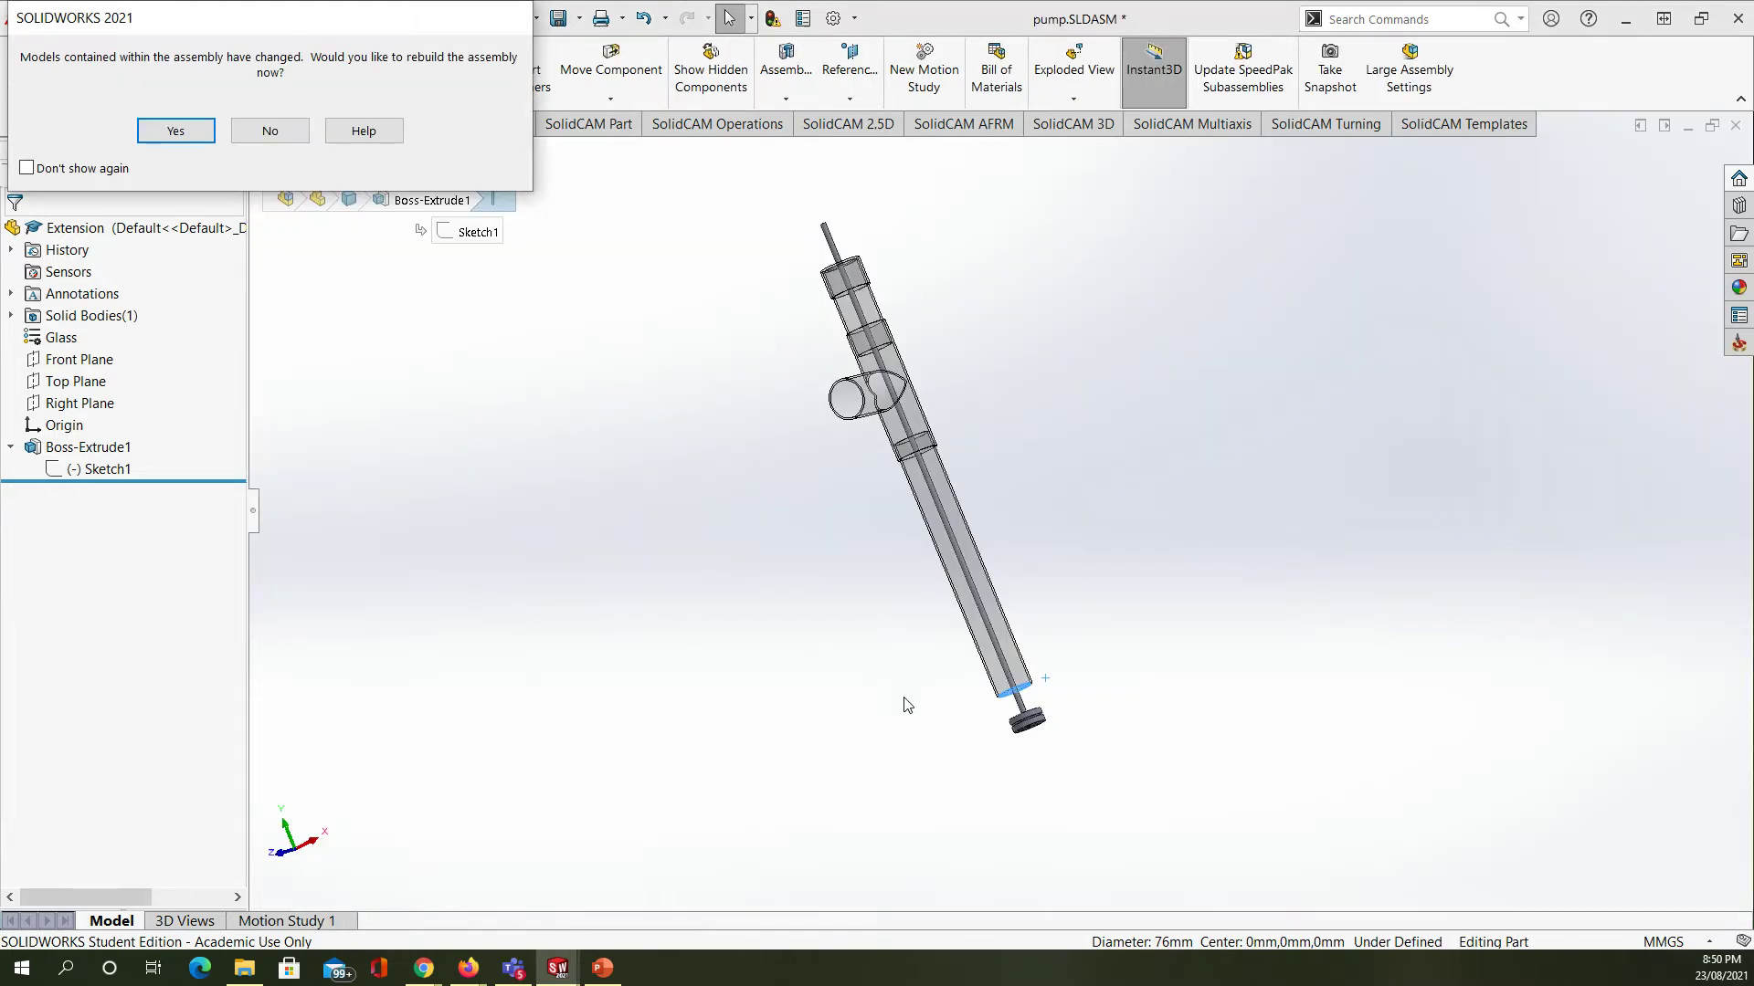
click(182, 133)
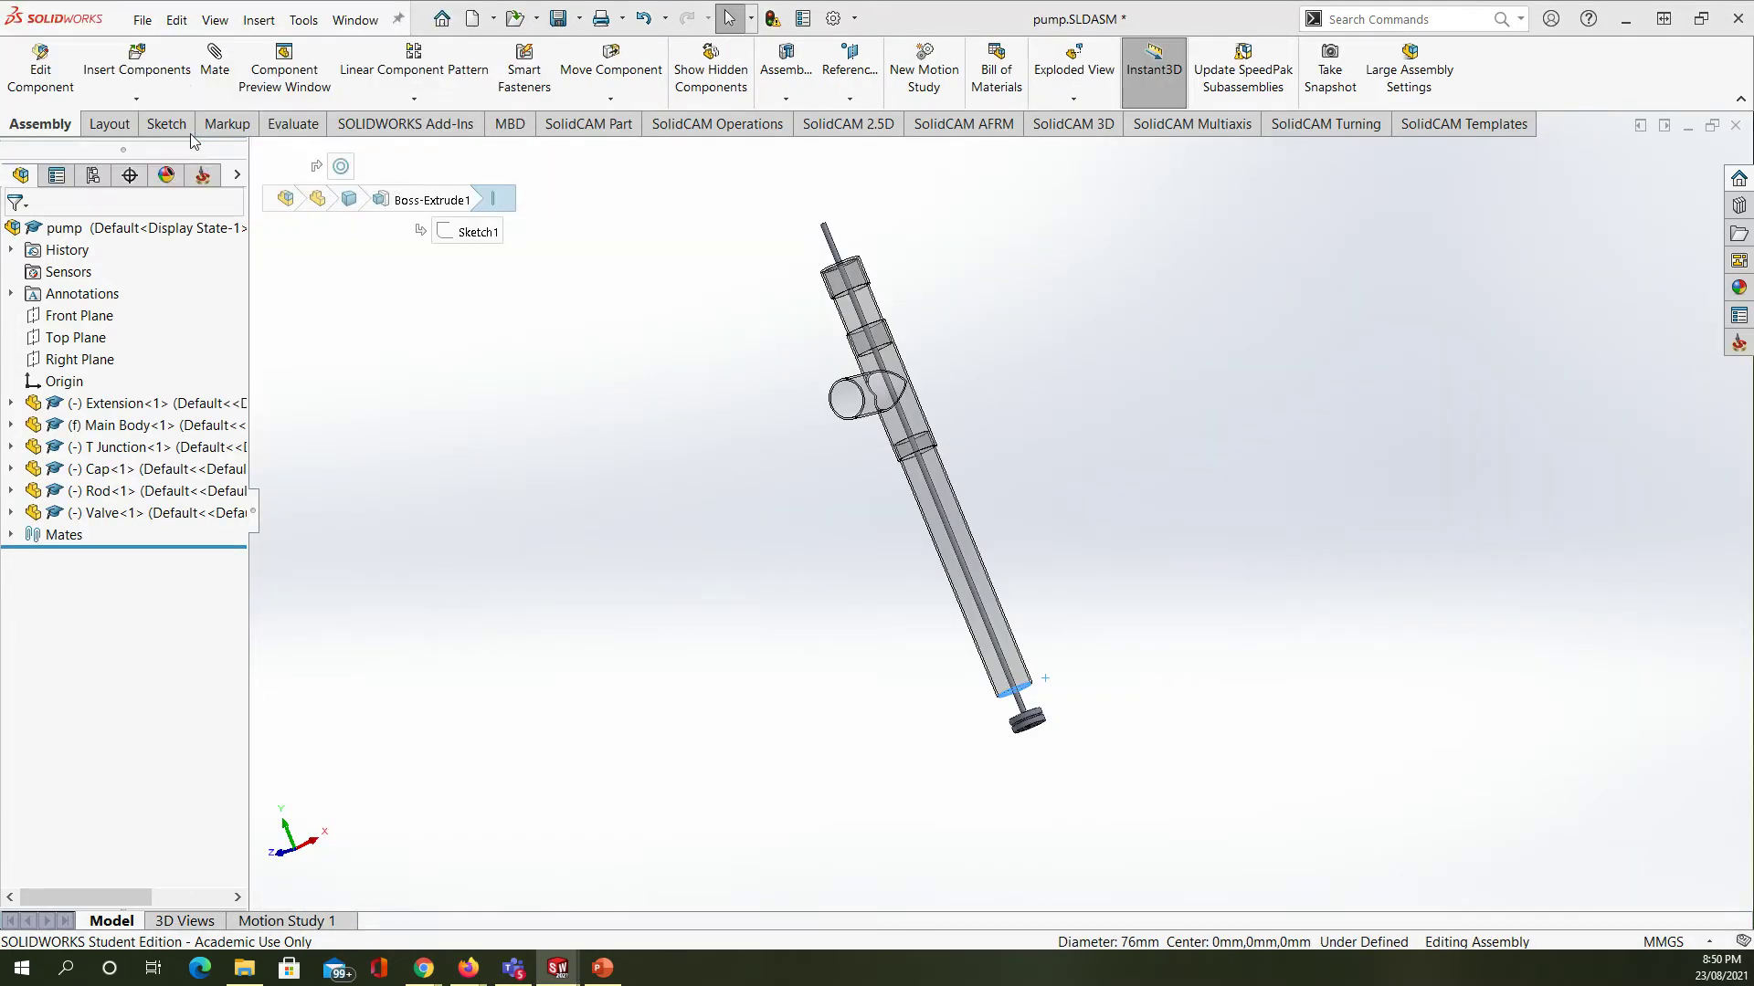
- Move the rod upward along its axis so the valve sits inside the lower end of the main body
middle_drag(1116, 650, 1038, 818)
scroll(1038, 486, up, 3)
scroll(1005, 384, down, 4)
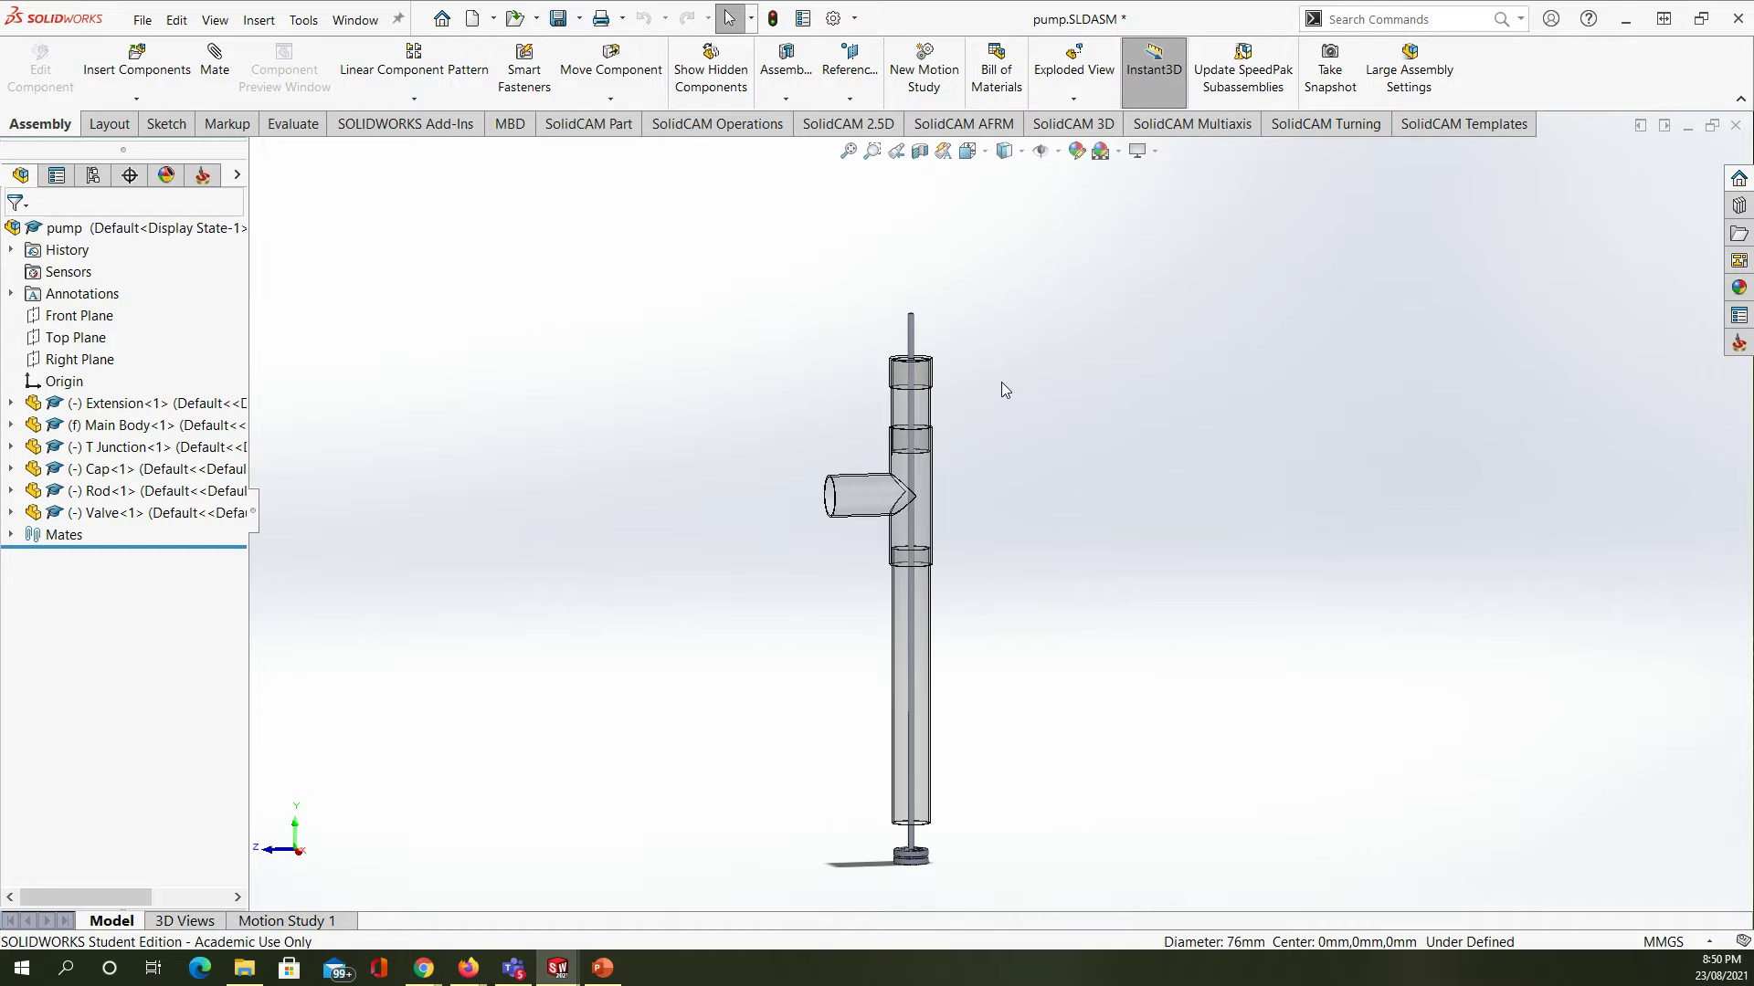
click(917, 344)
drag(916, 344, 902, 297)
- Examine the valve's clearance to the main body's inner wall, sliding the rod up and down near the tube's lower end
scroll(904, 749, down, 5)
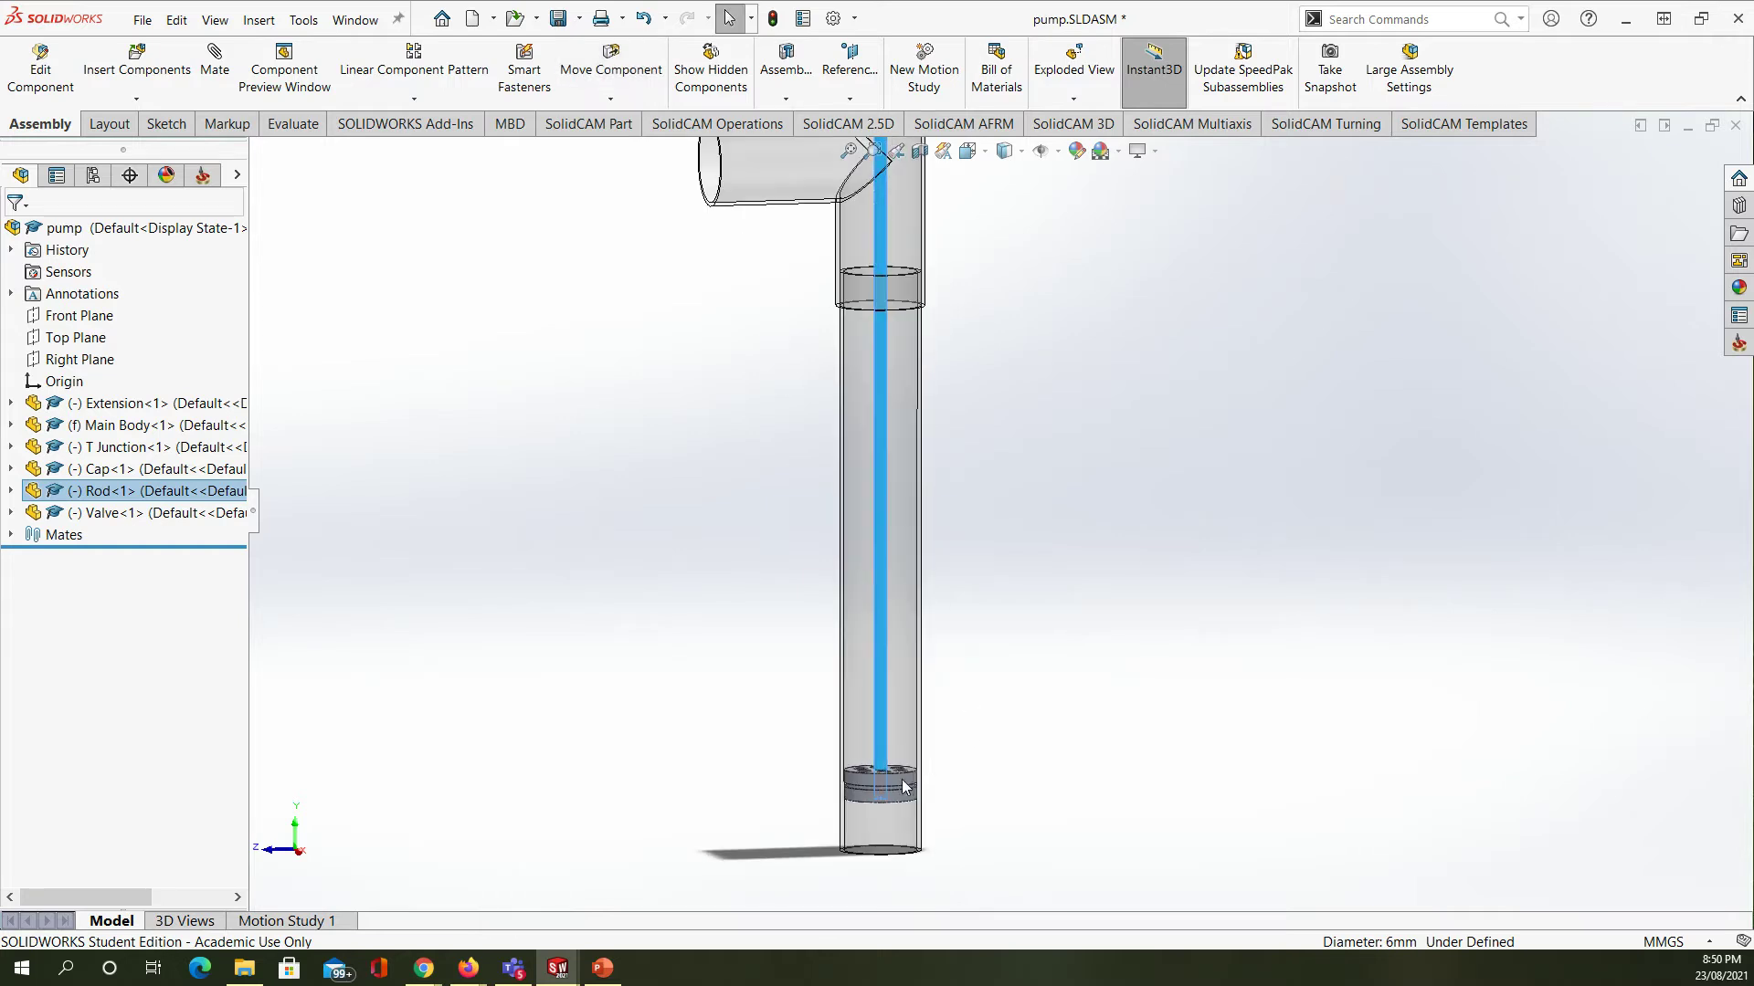
scroll(908, 754, down, 5)
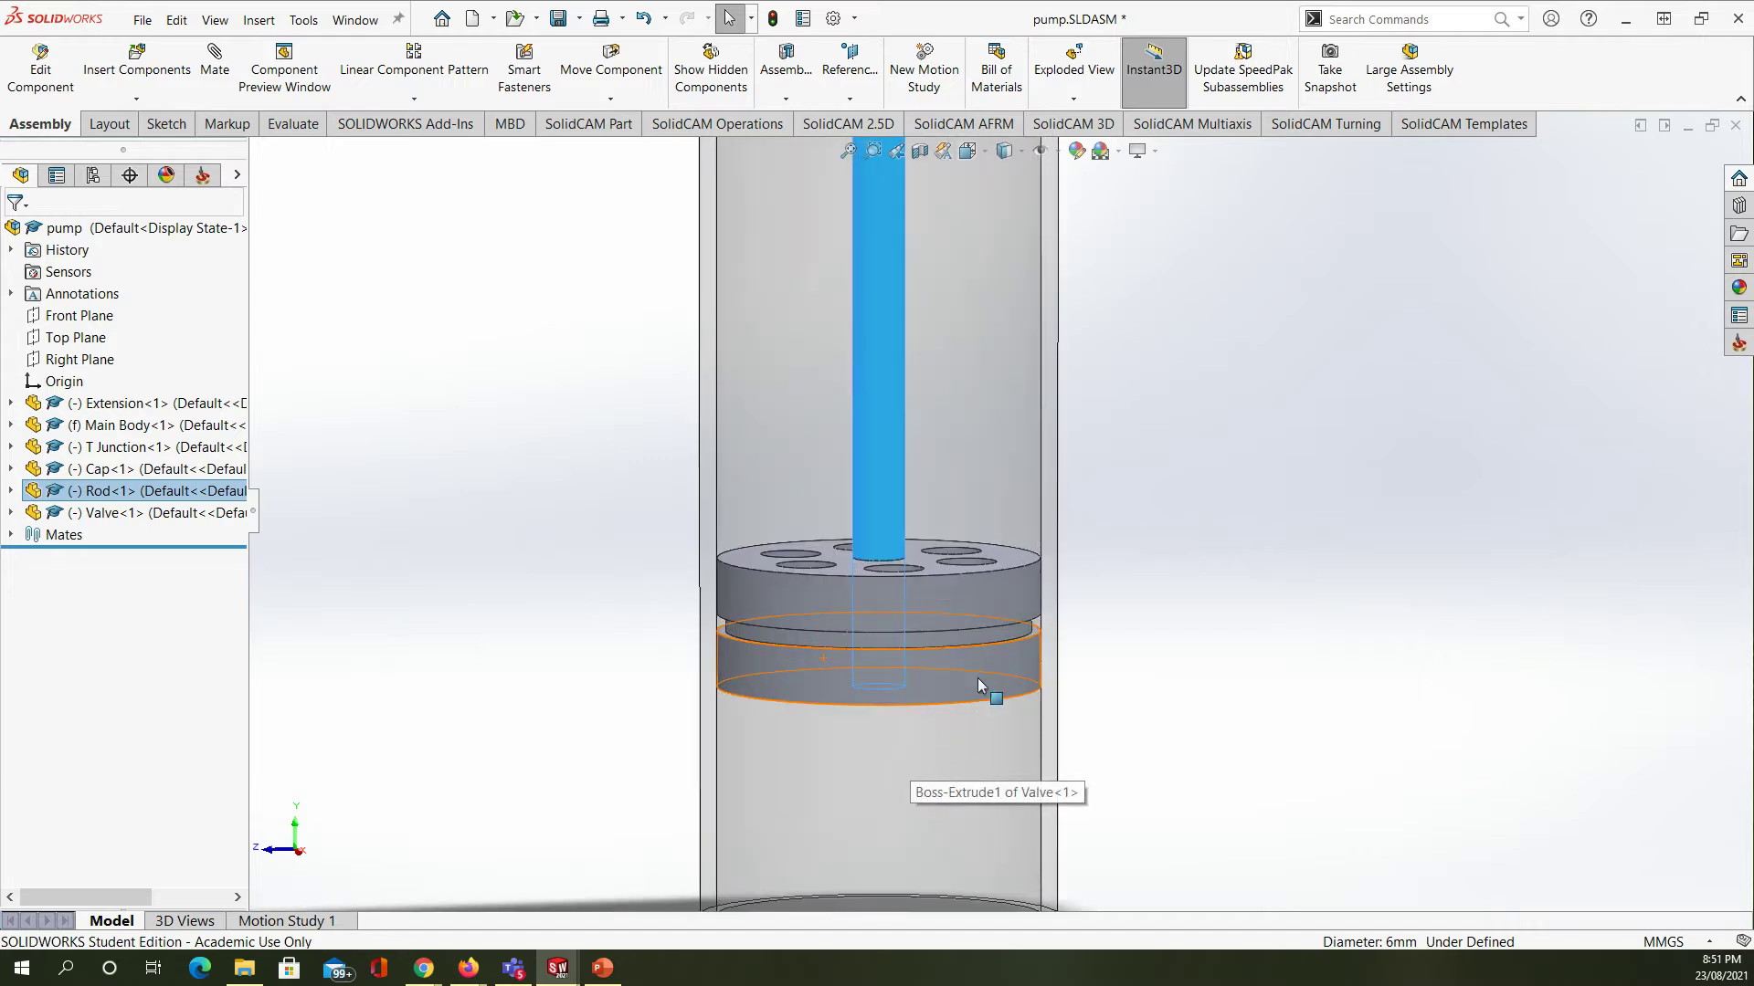
middle_drag(1023, 648, 865, 674)
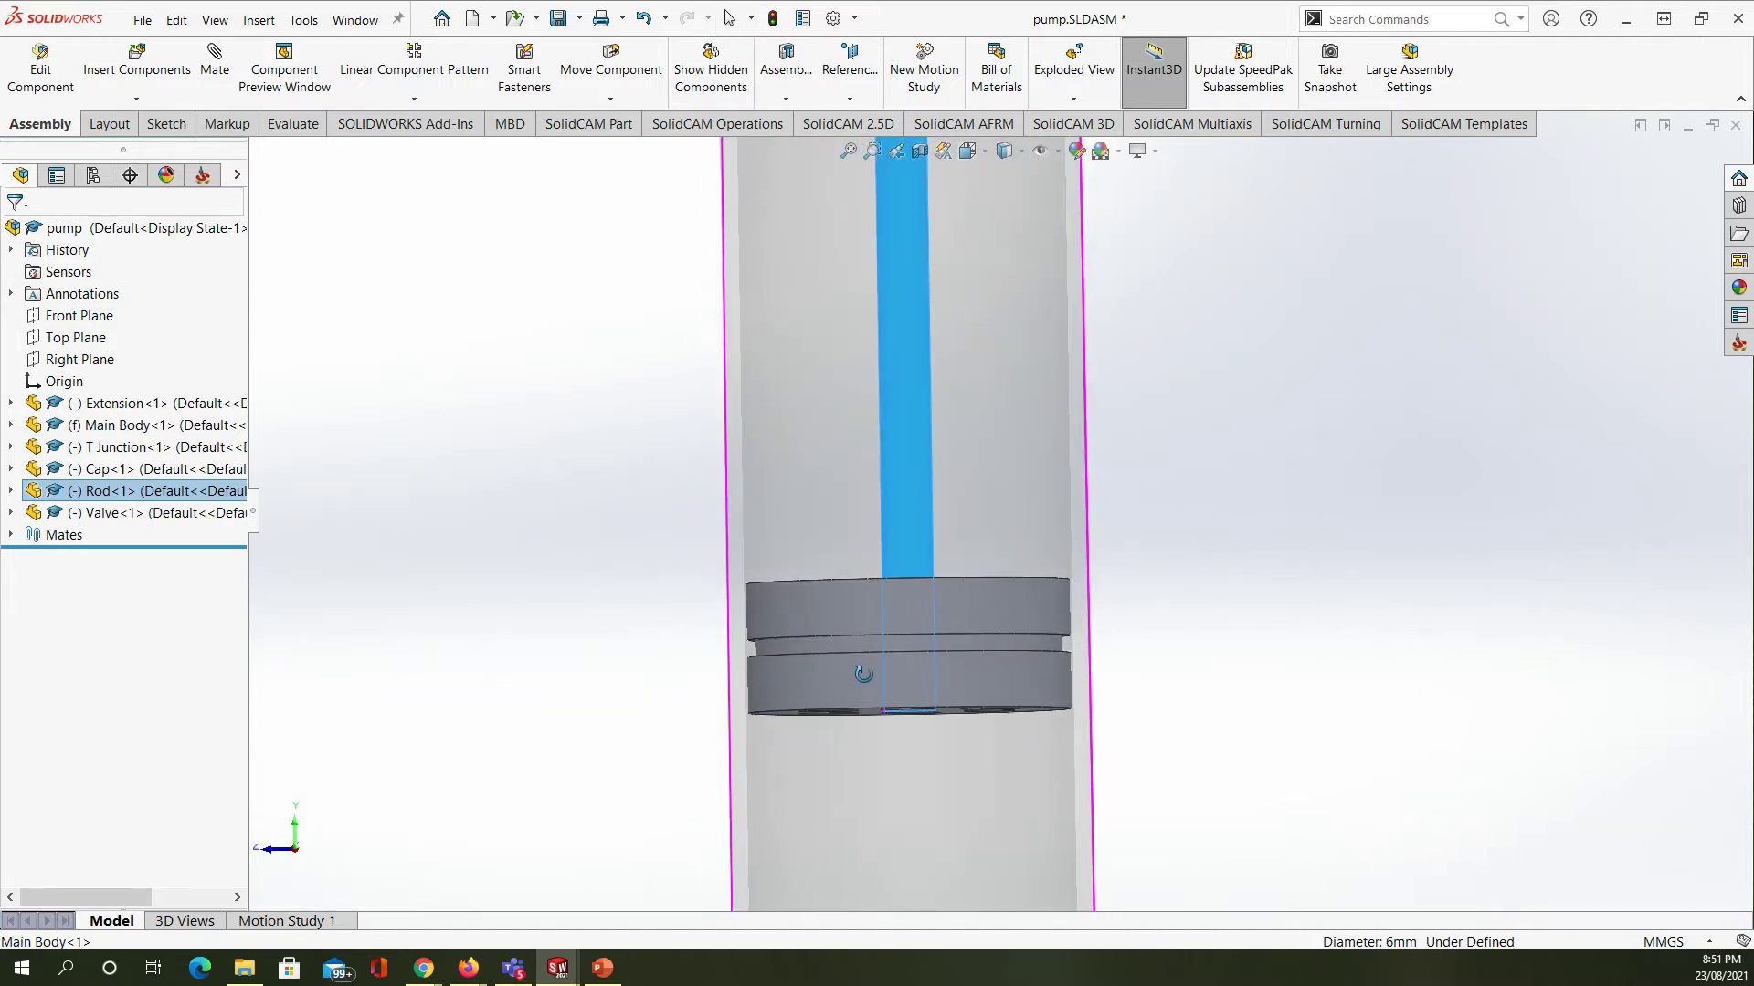
scroll(995, 649, down, 7)
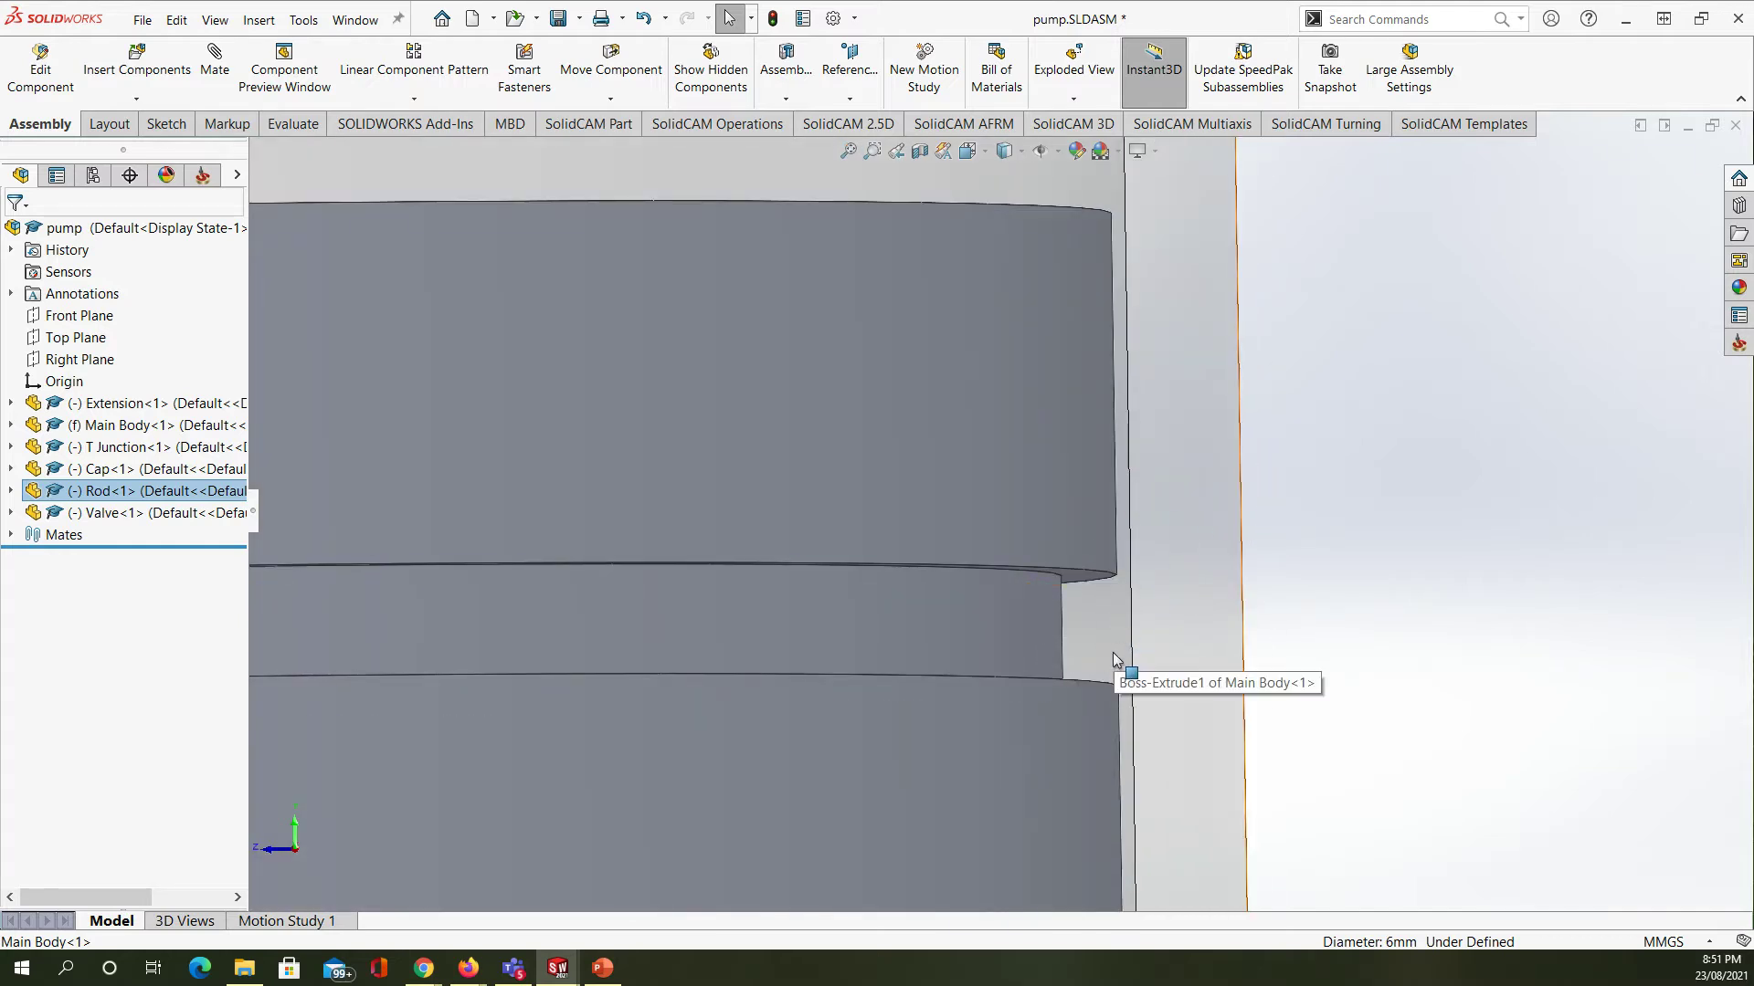
scroll(1102, 650, up, 5)
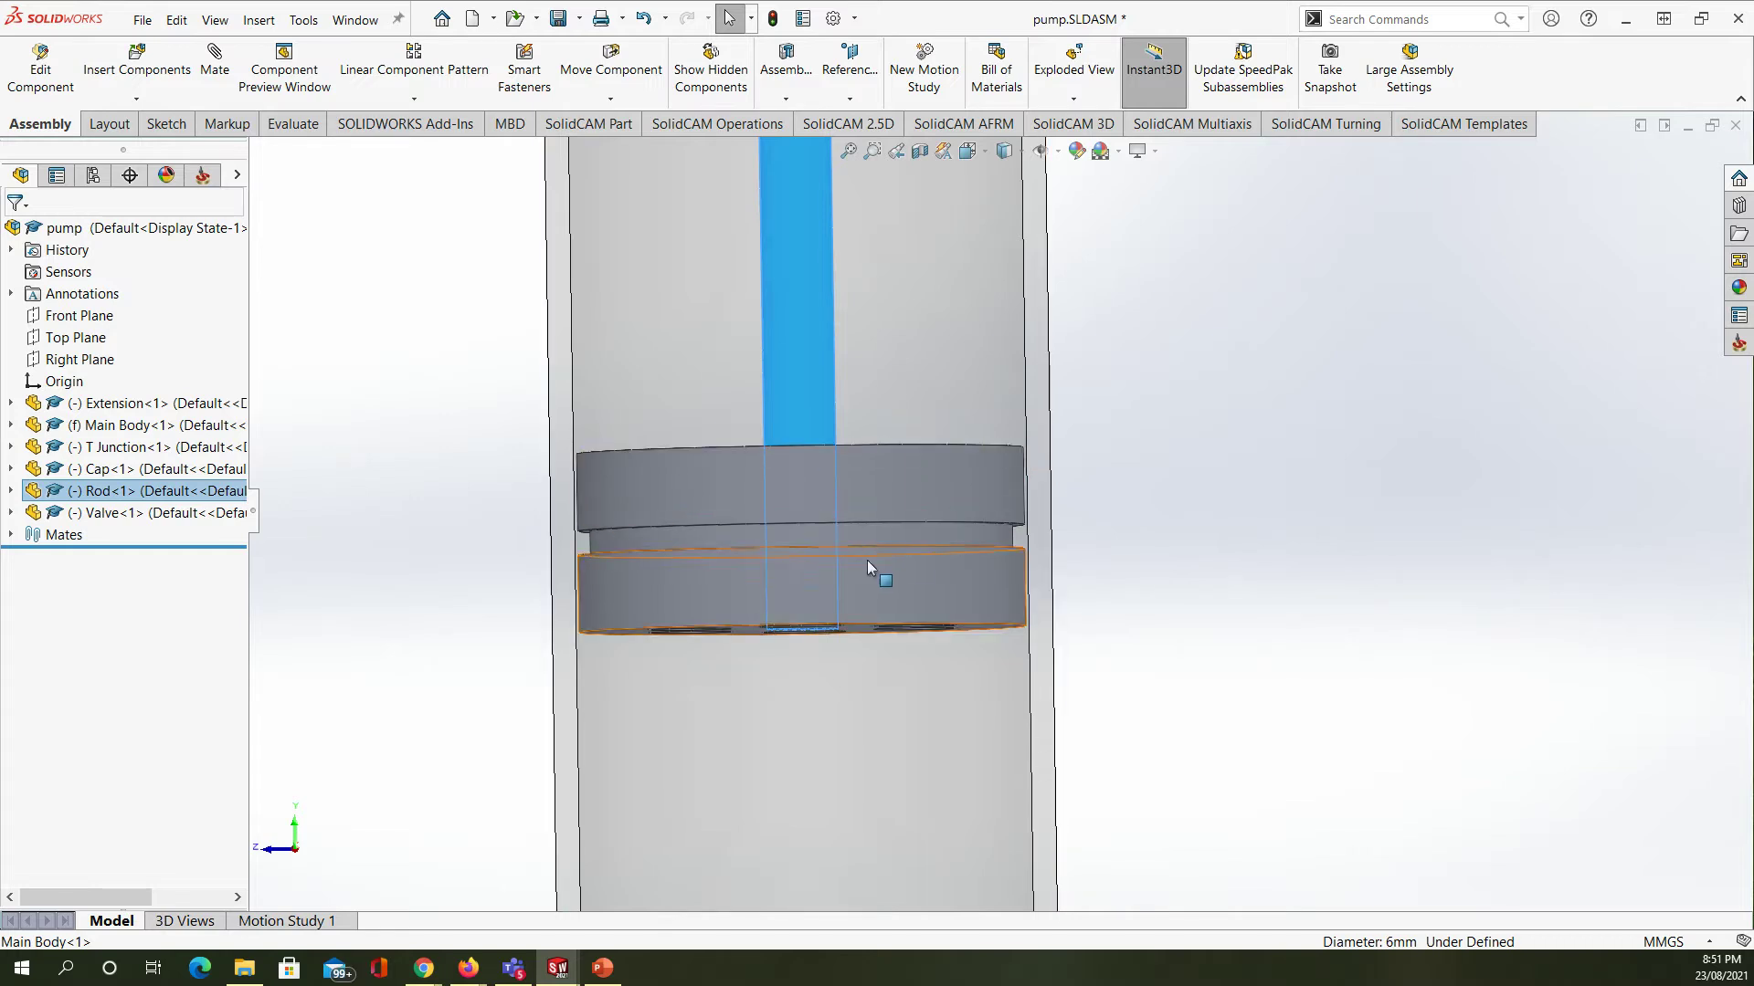
middle_drag(868, 561, 869, 591)
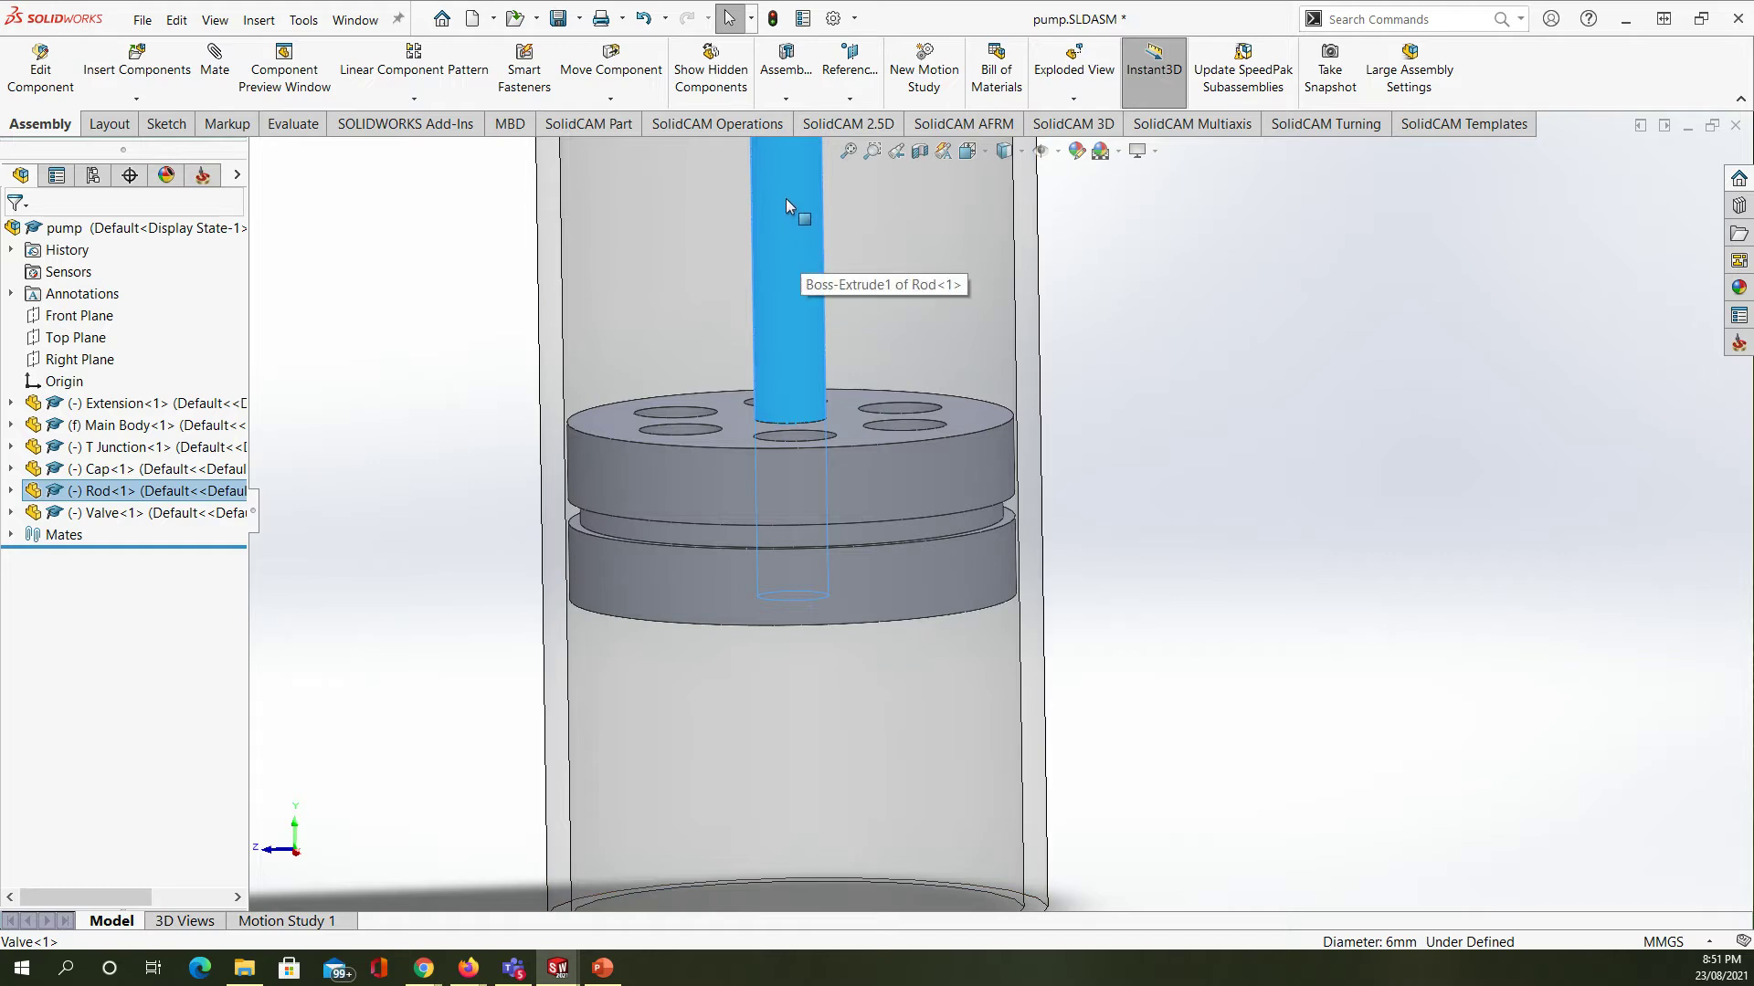
drag(785, 255, 777, 450)
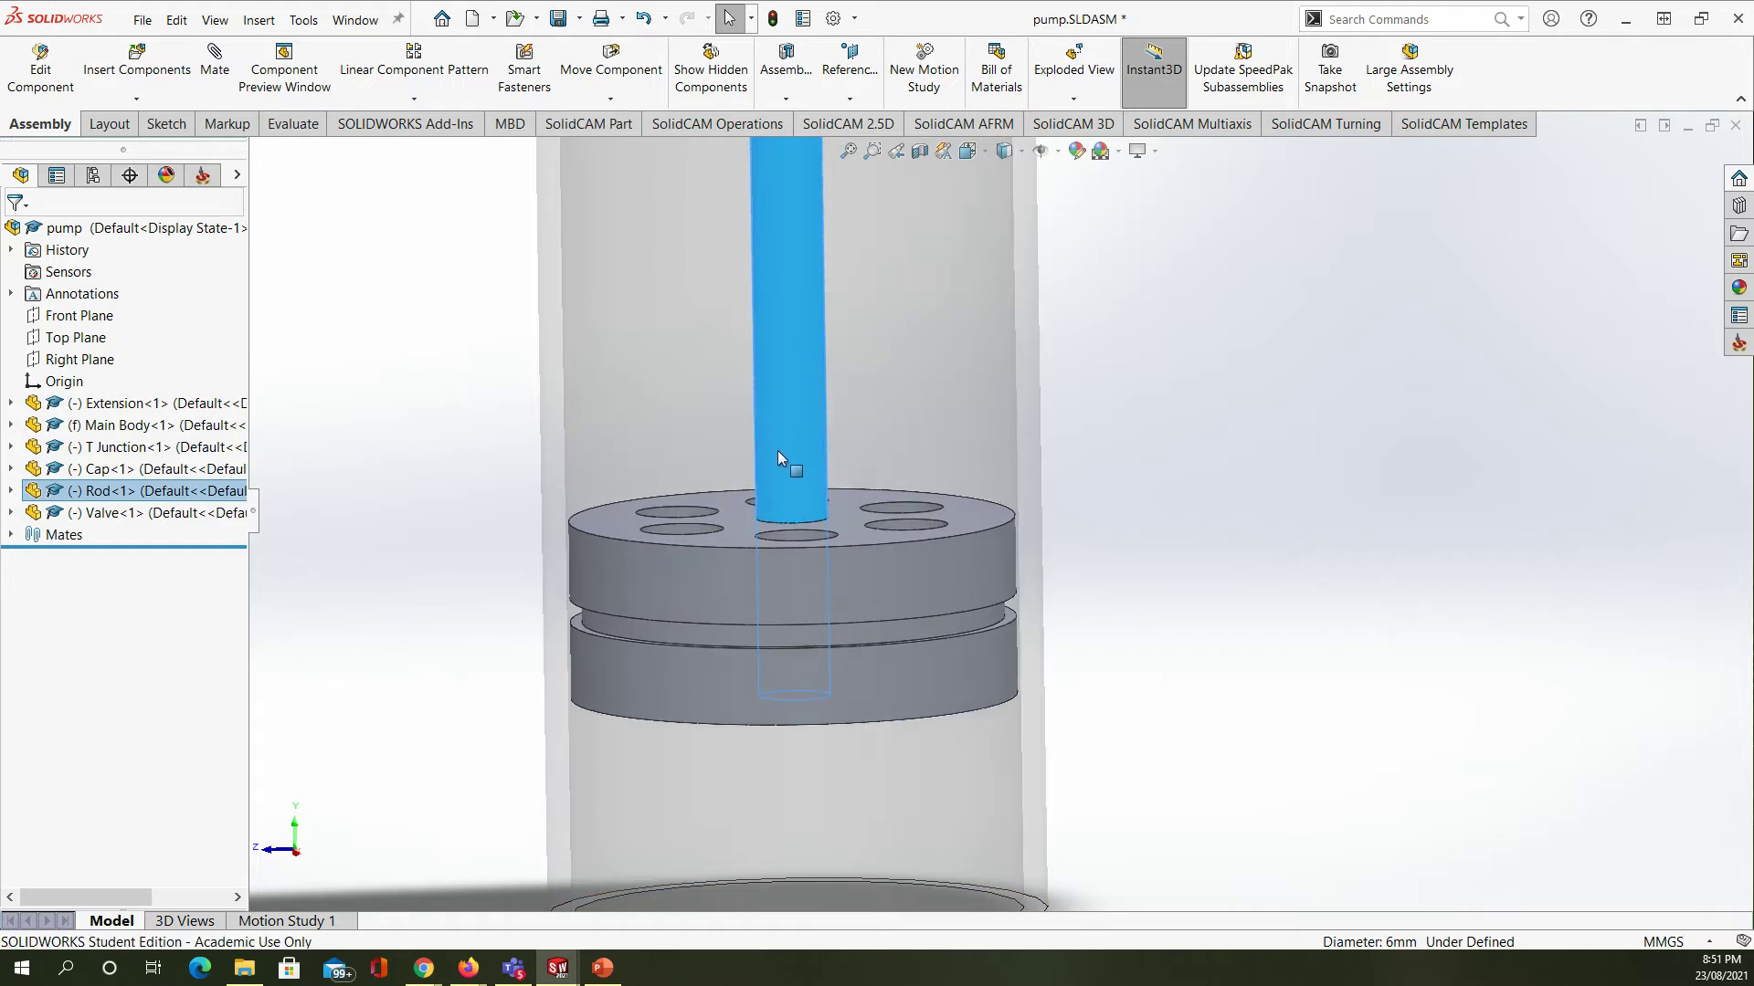
scroll(785, 502, up, 3)
drag(1059, 381, 1033, 305)
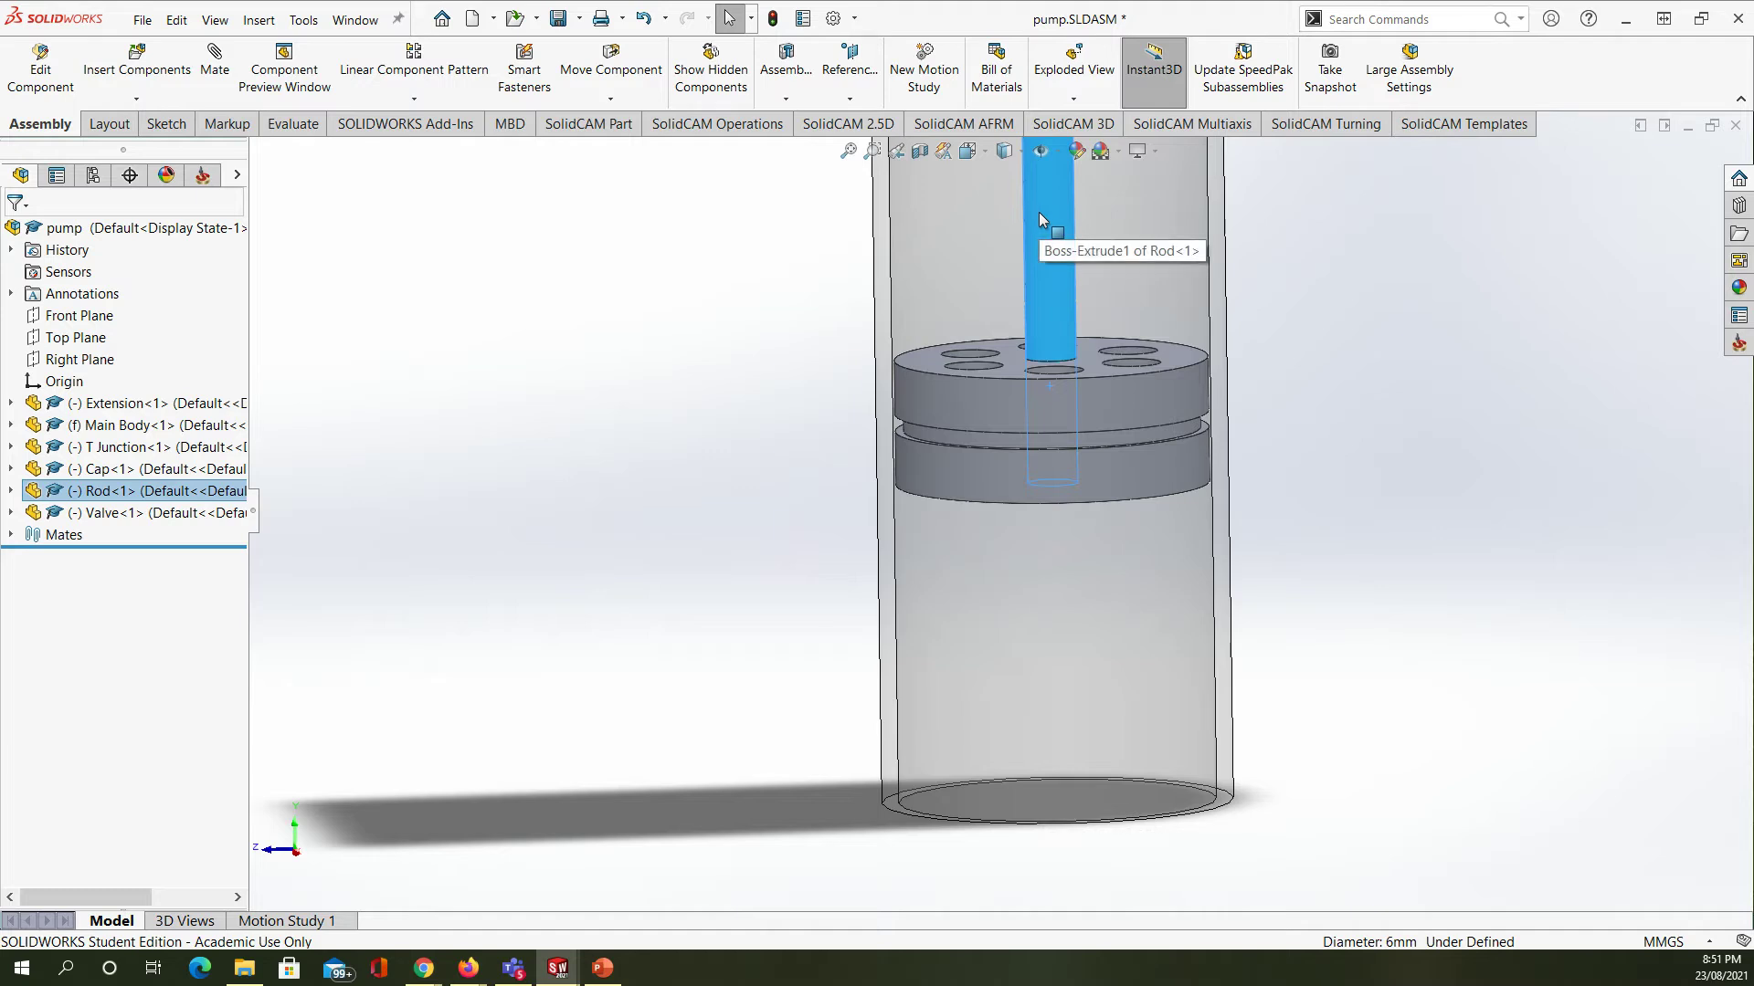
drag(1044, 210, 1043, 391)
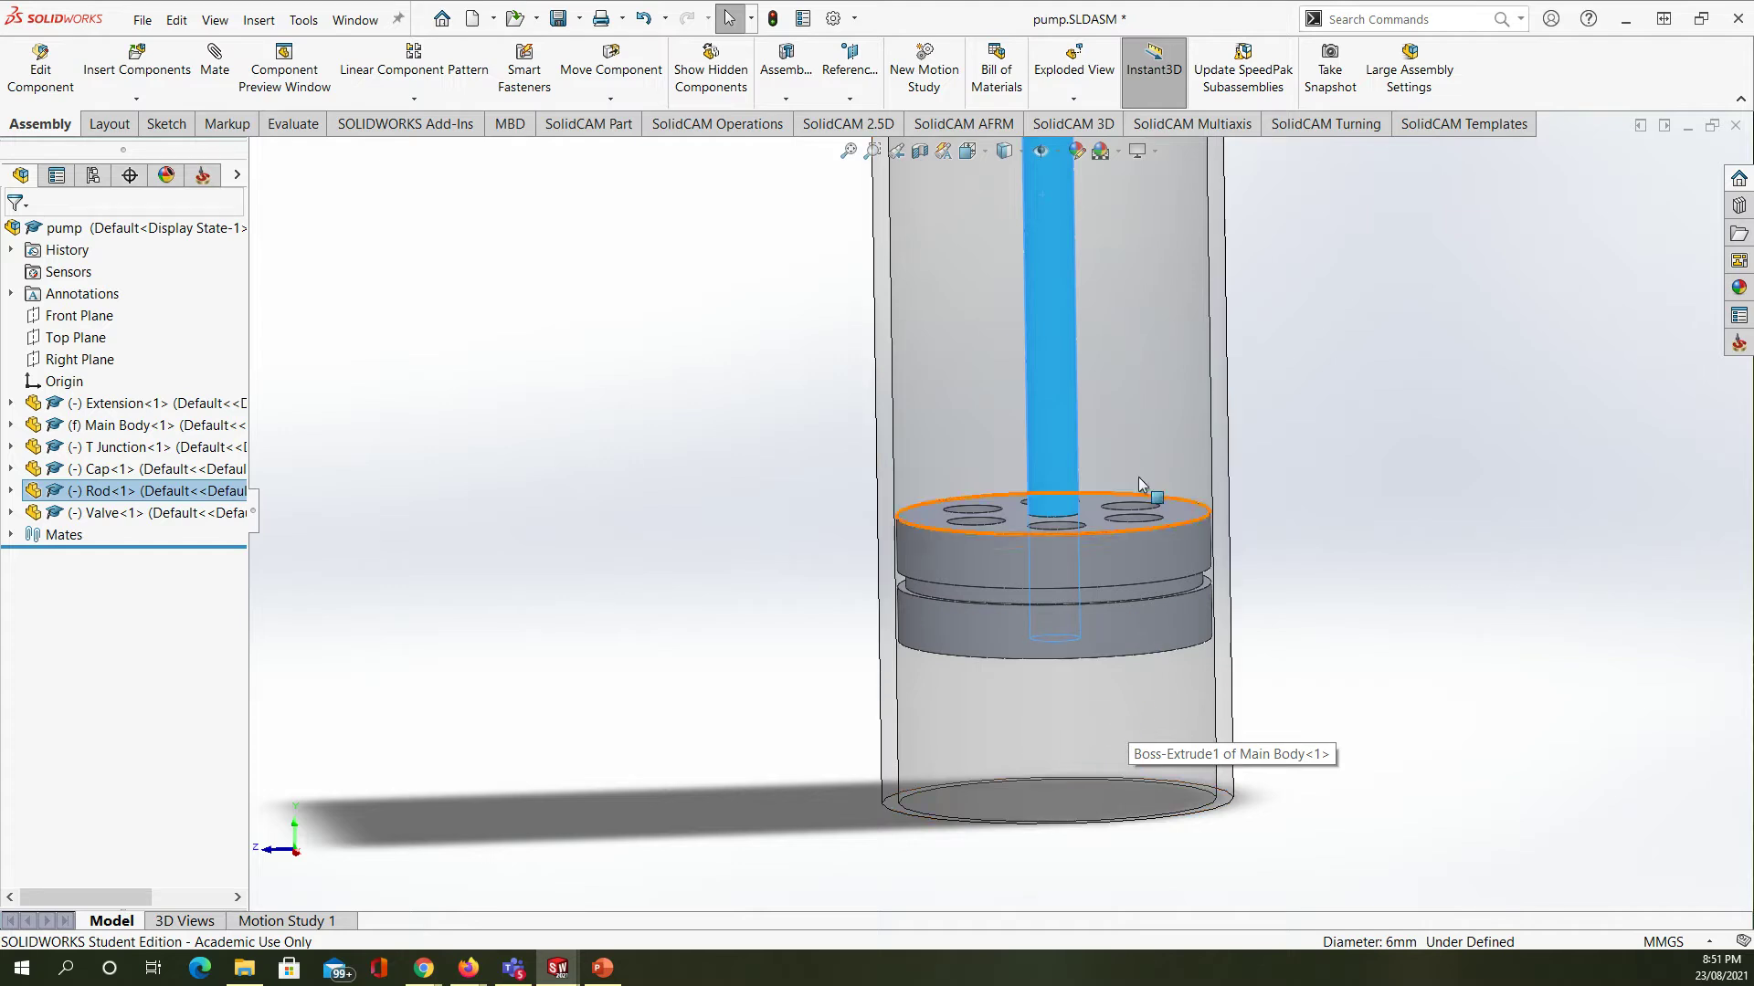
scroll(1131, 344, up, 5)
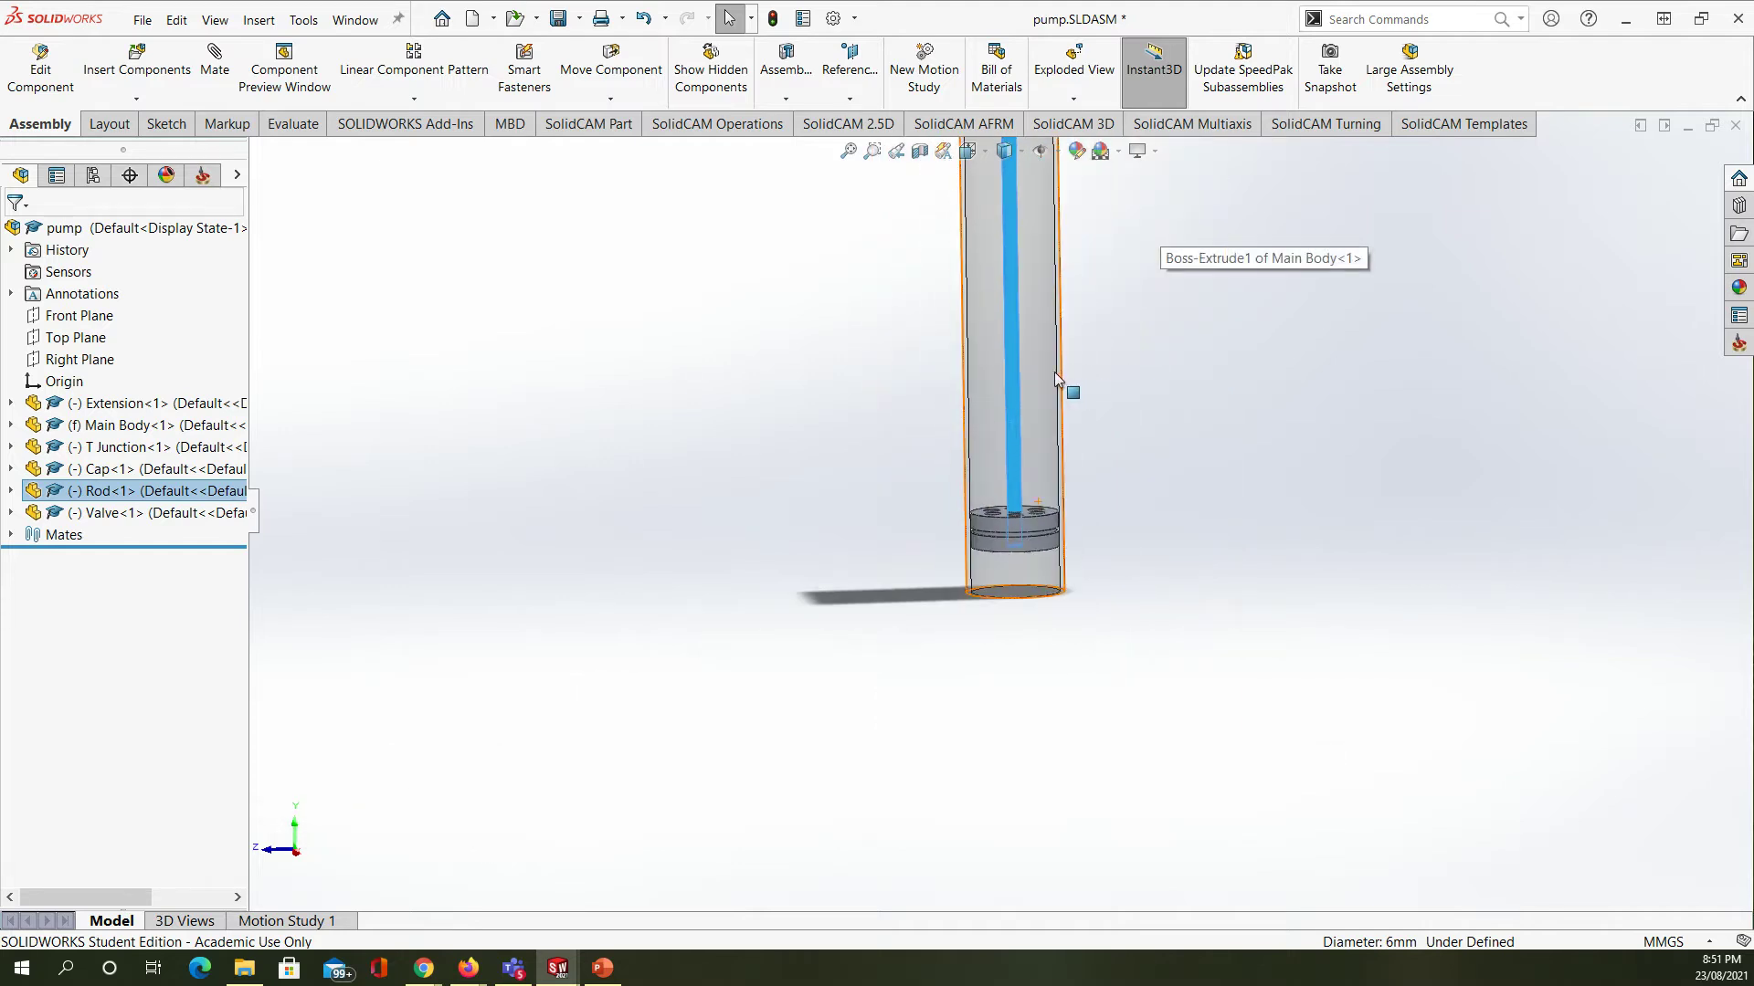
- Slide the rod up and down through the pump and examine the valve's movement inside the main body
scroll(1054, 370, down, 2)
scroll(994, 372, up, 5)
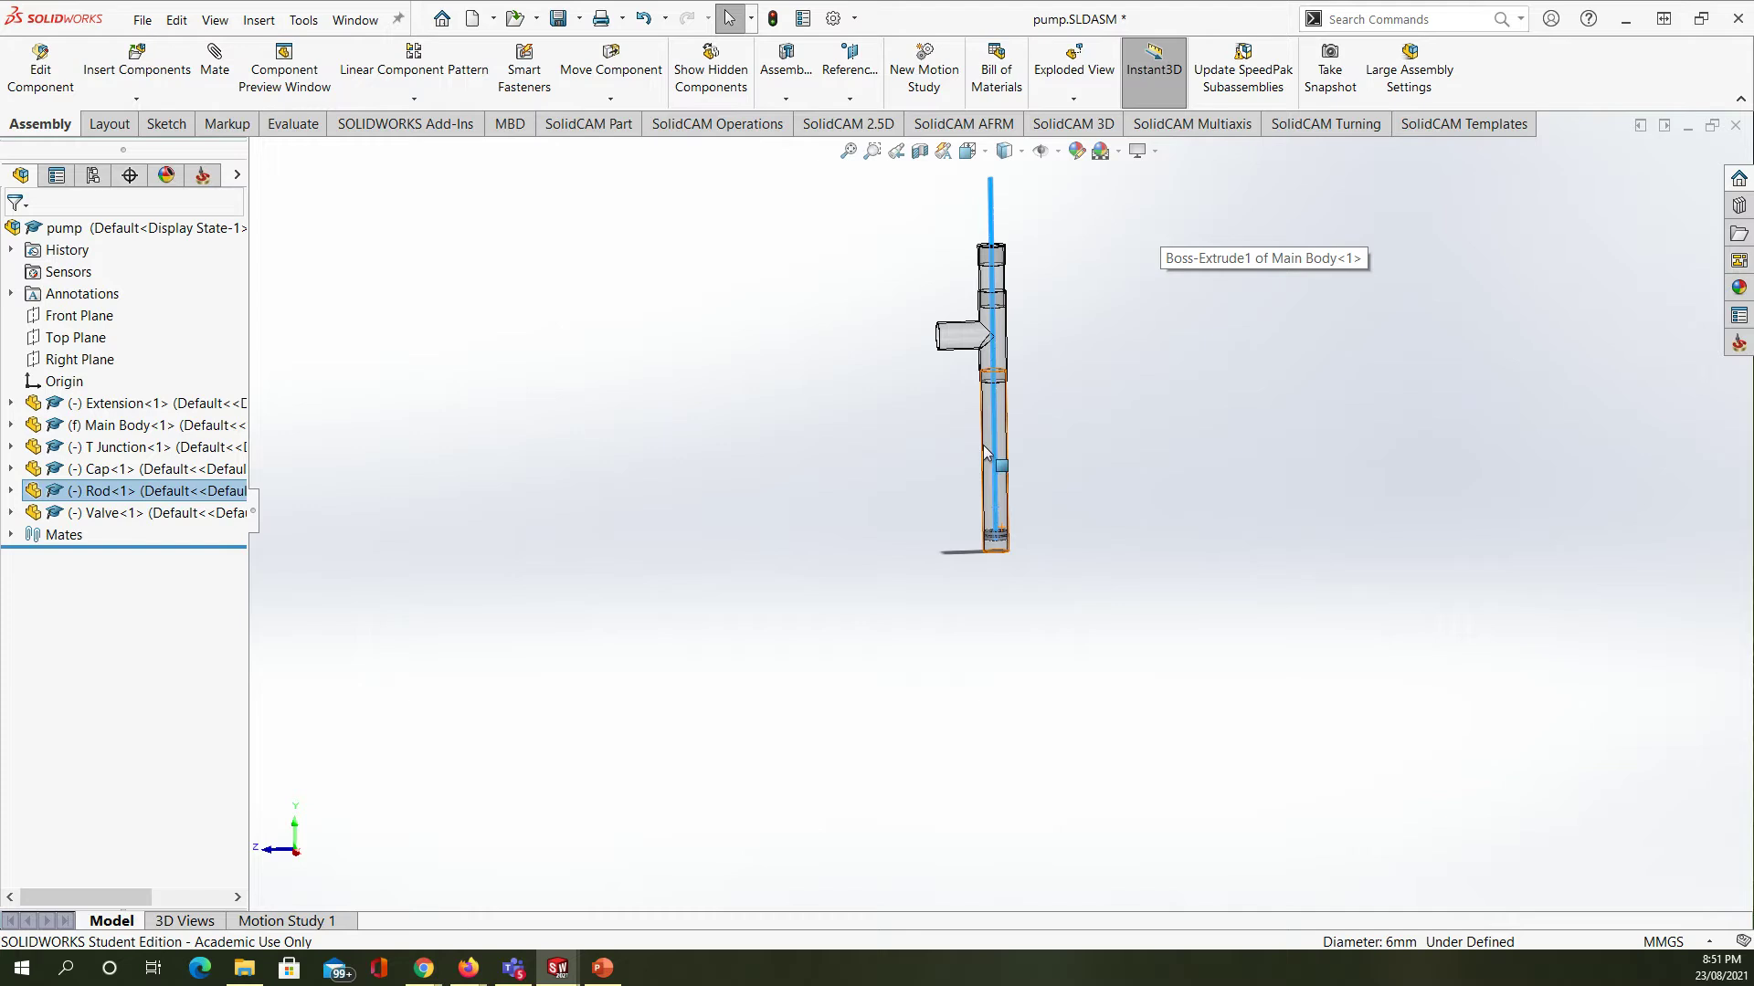
click(993, 384)
drag(989, 385, 990, 367)
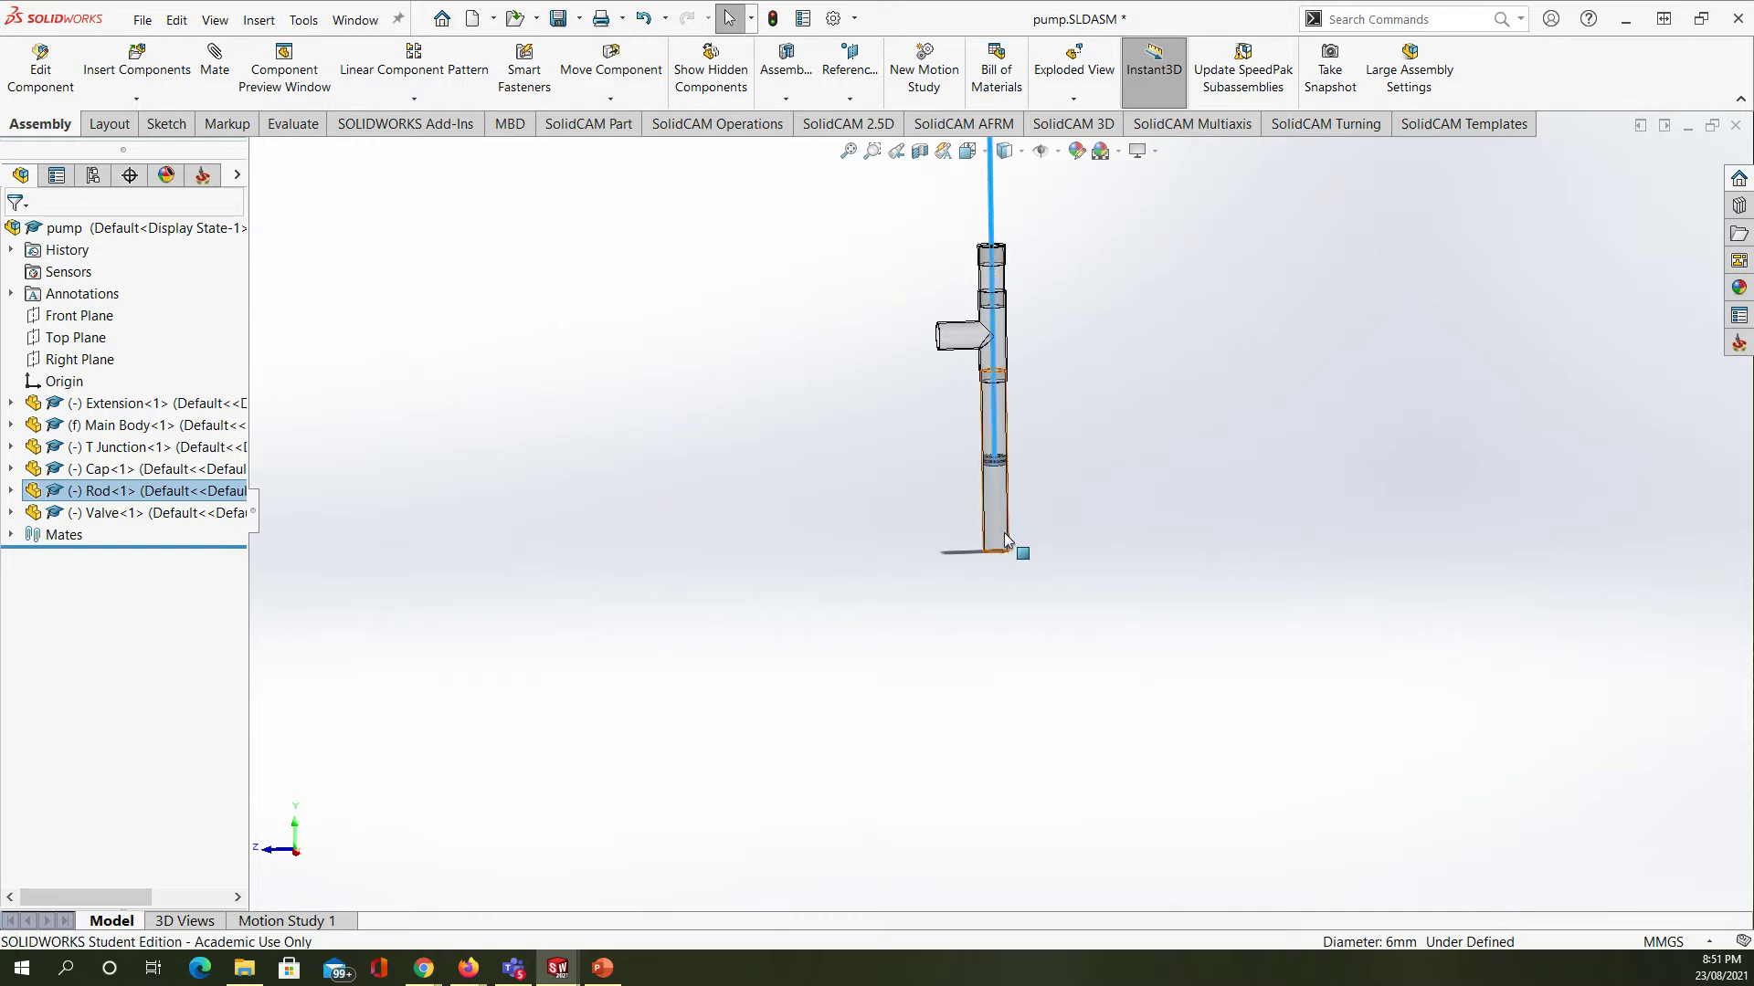
scroll(1007, 436, up, 2)
scroll(1007, 435, down, 2)
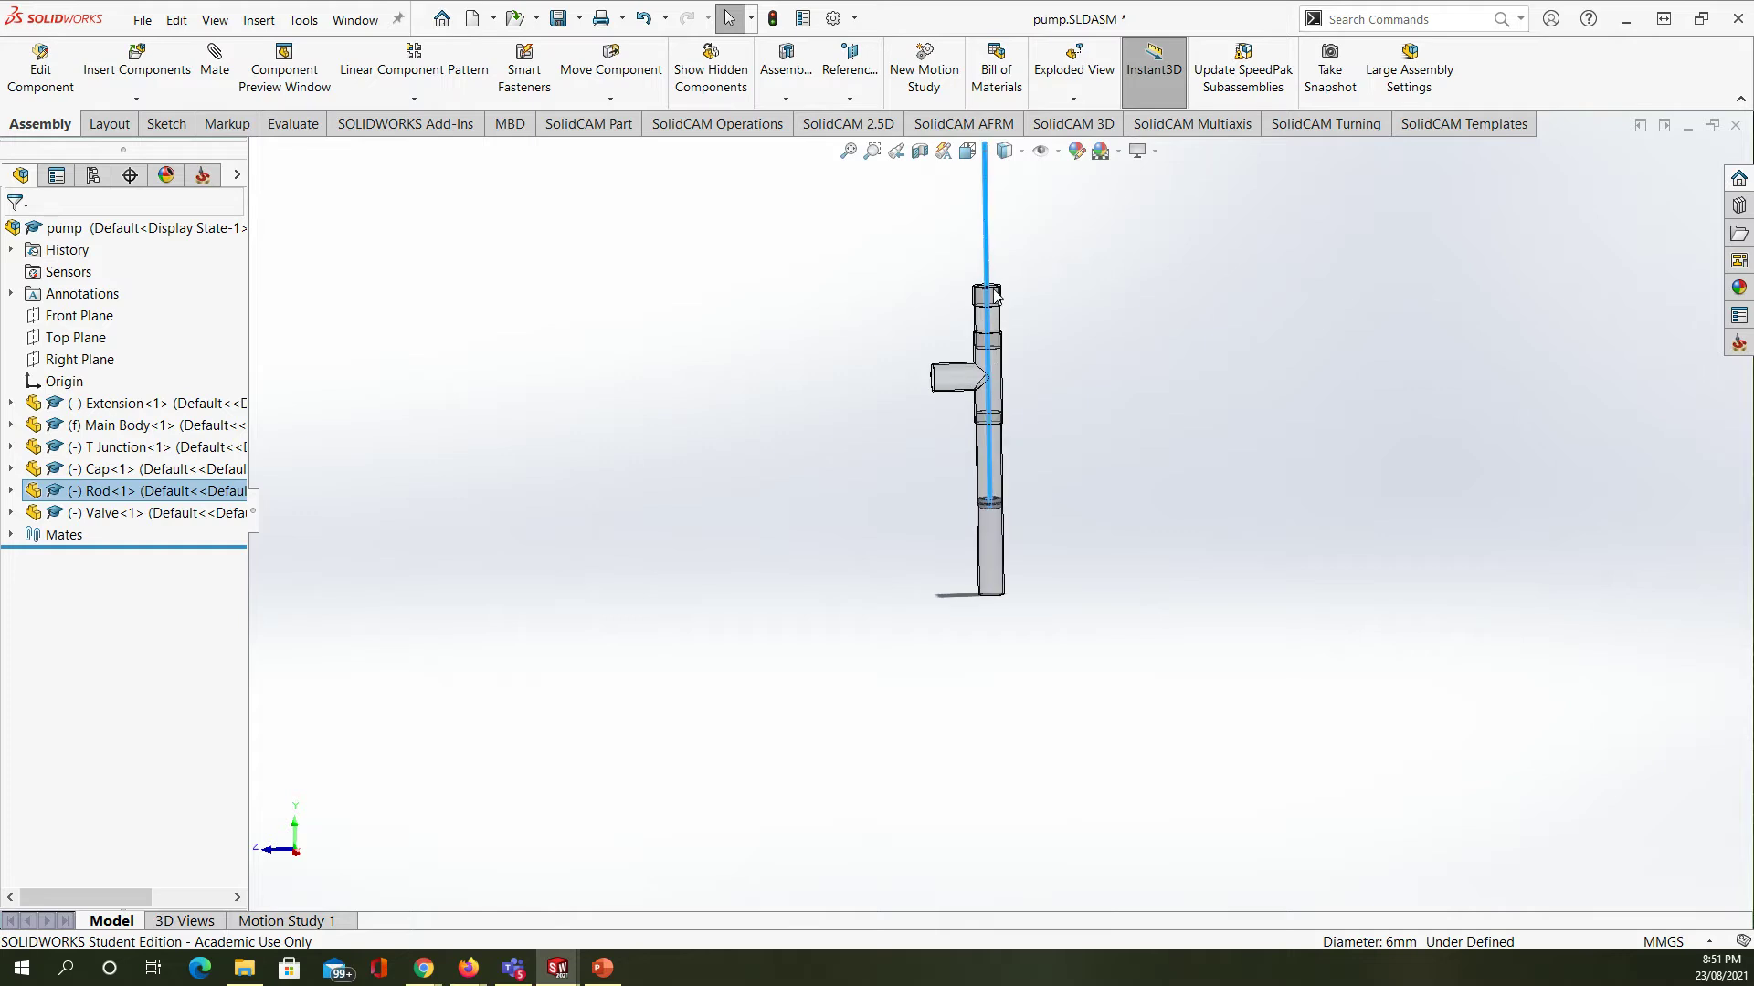
drag(988, 295, 990, 331)
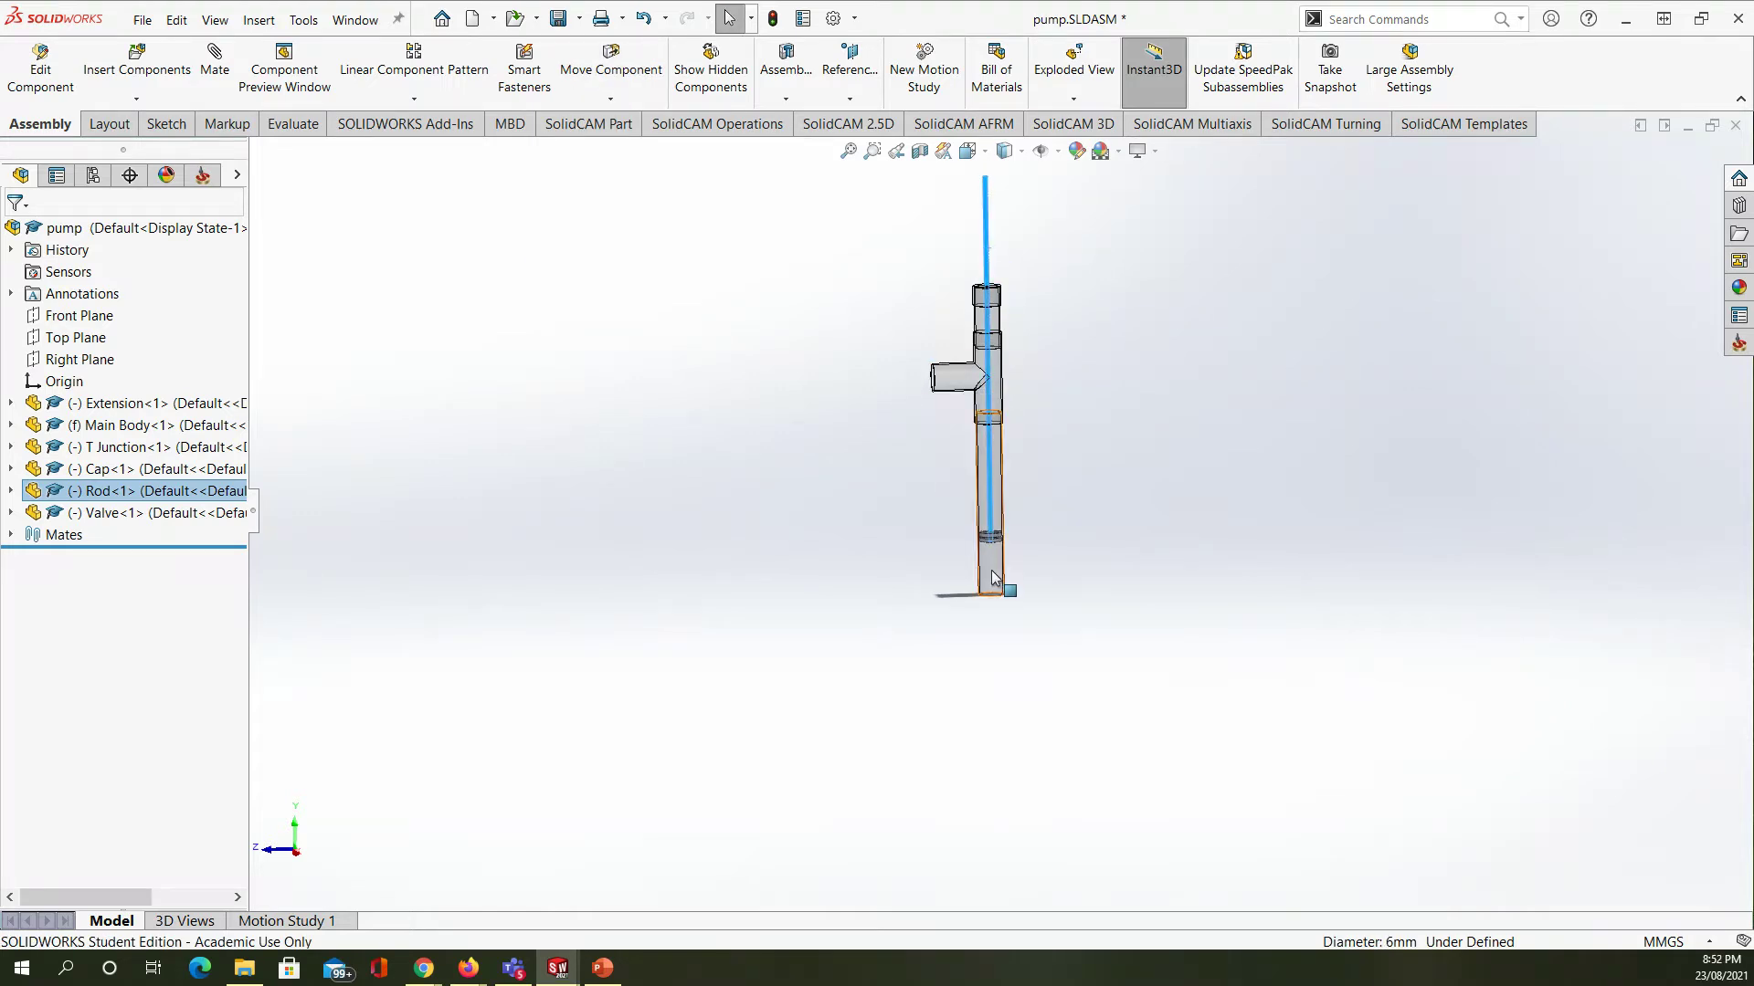
scroll(996, 546, down, 4)
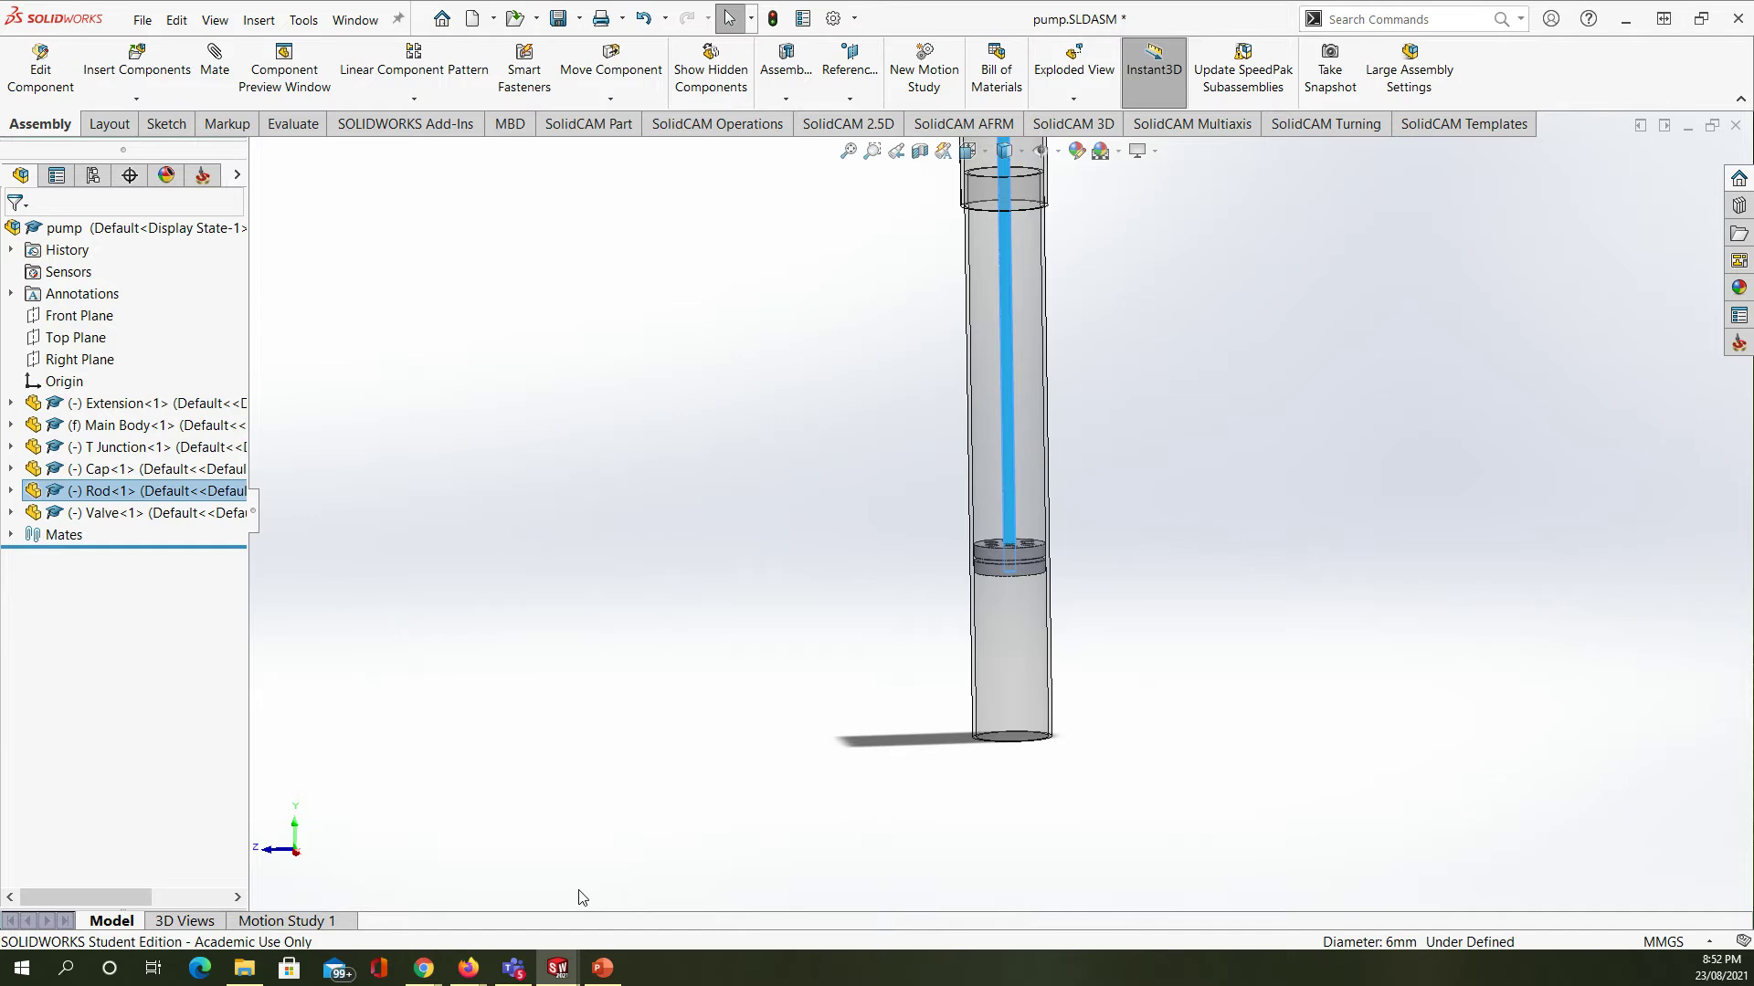
- Switch to the Valve part
mouse_move(561, 971)
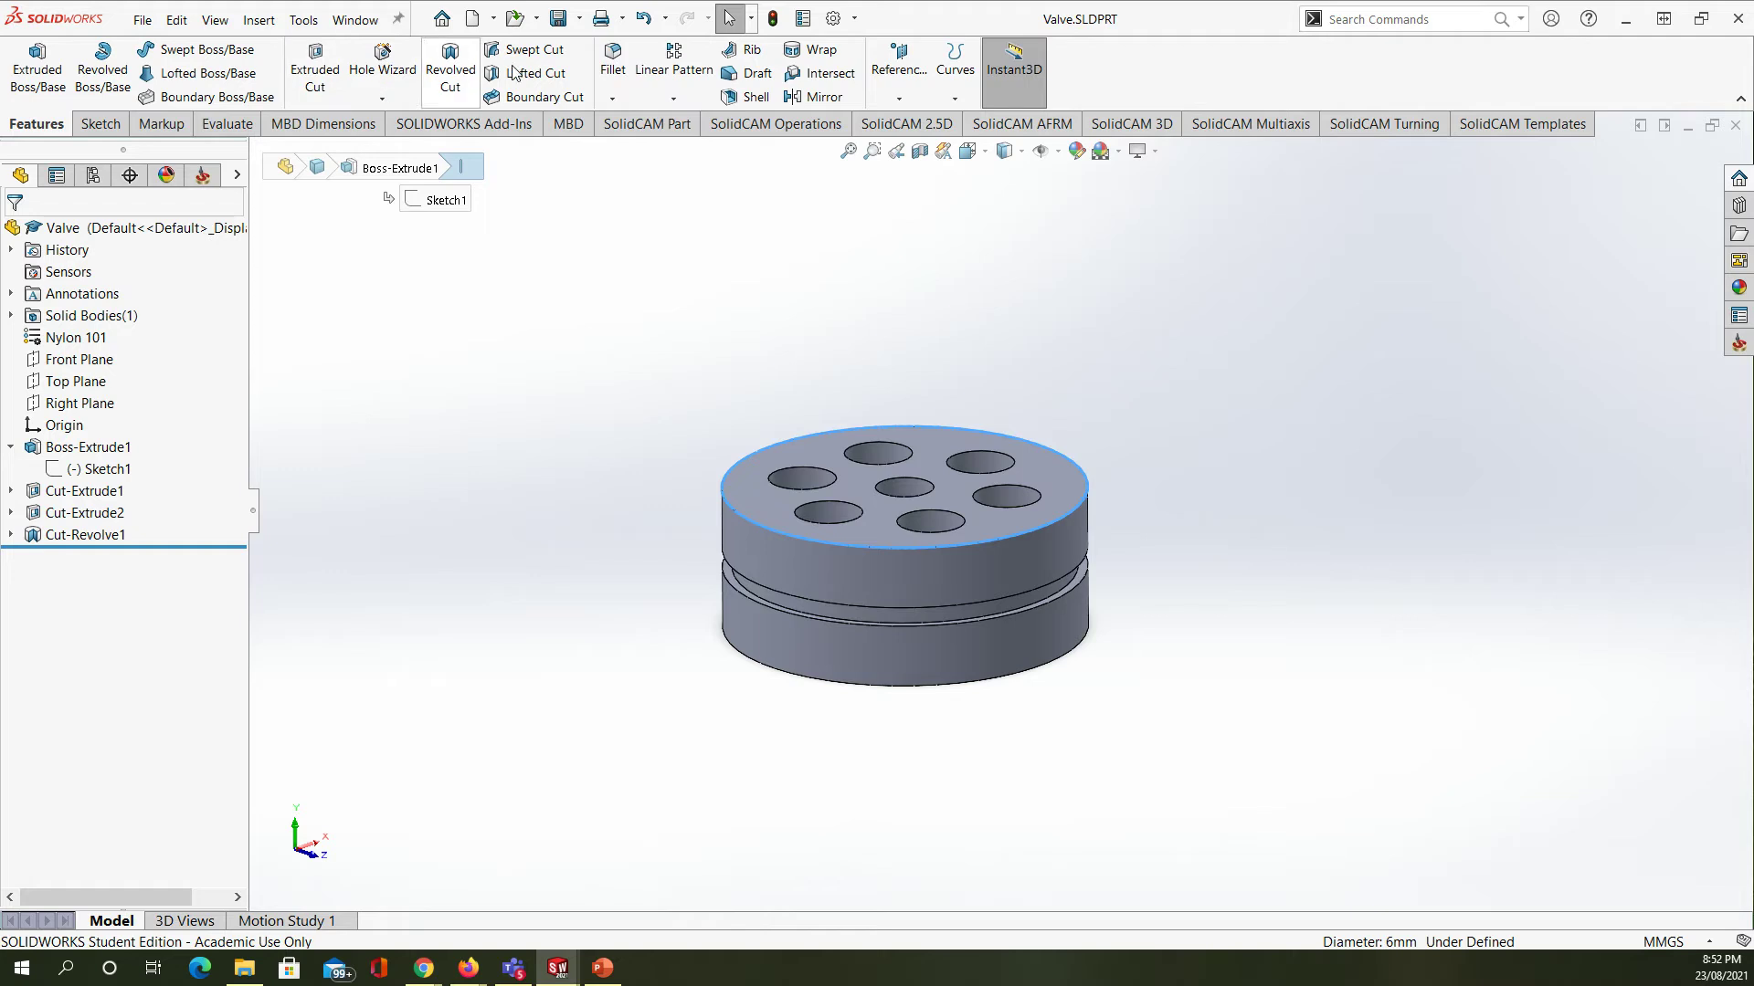
click(579, 20)
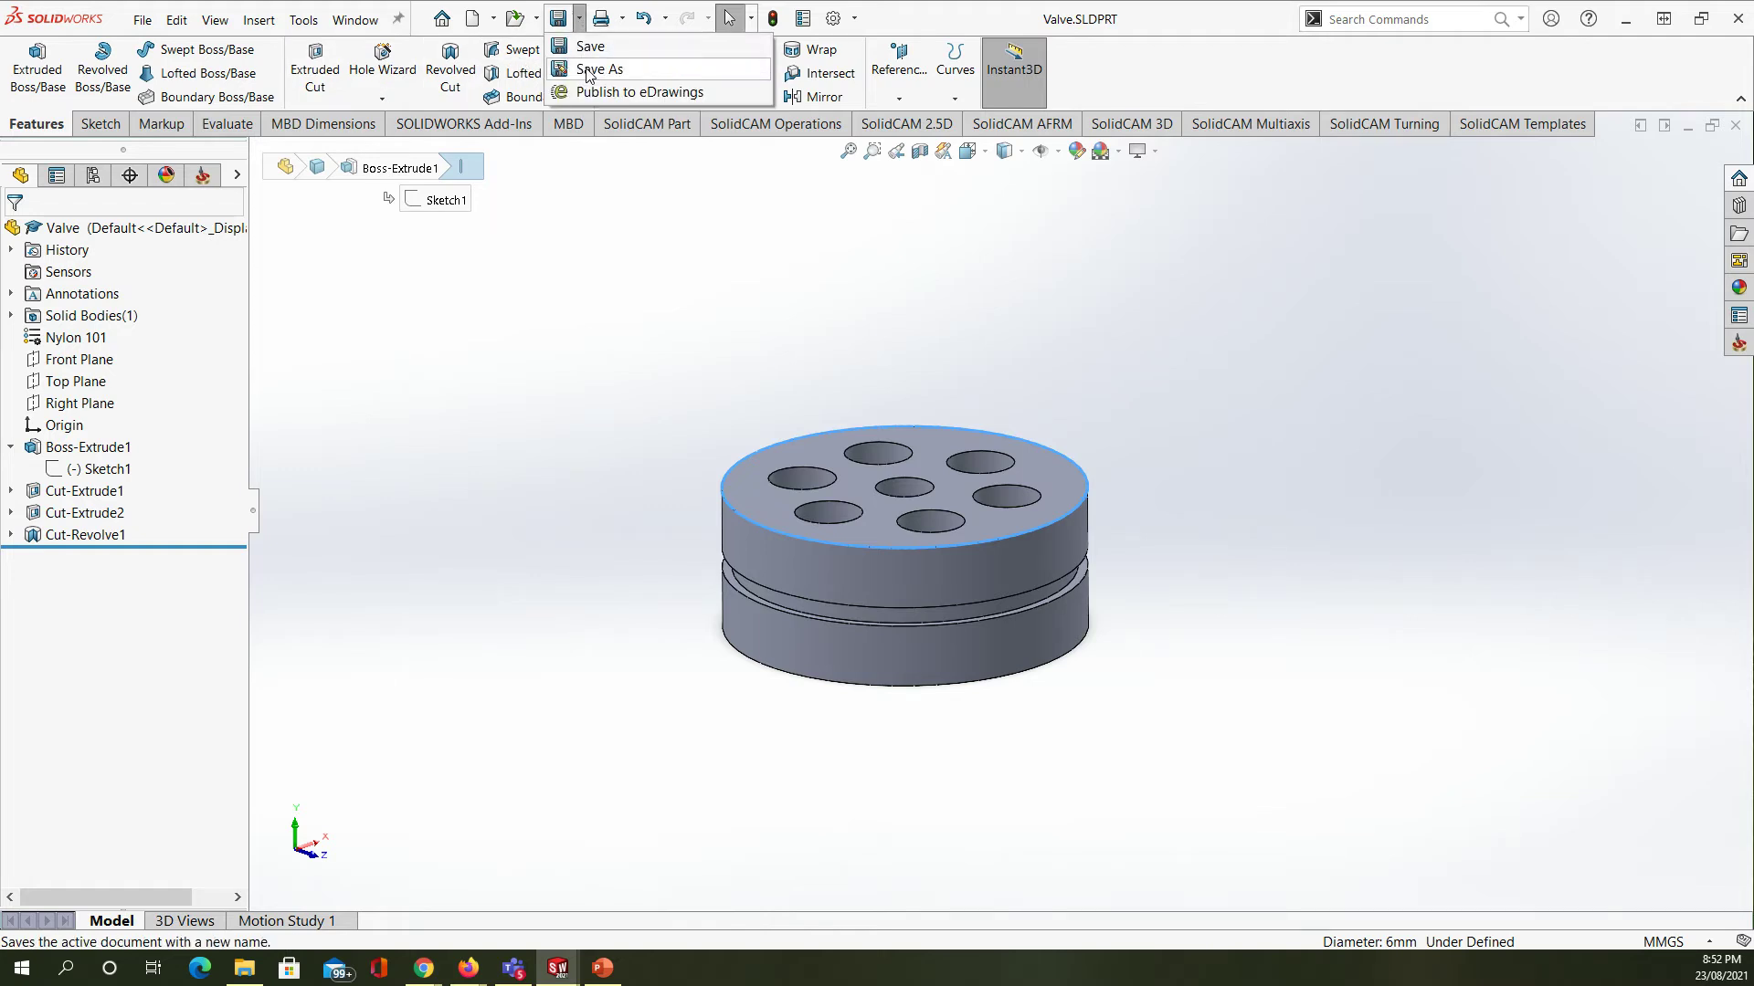
click(589, 61)
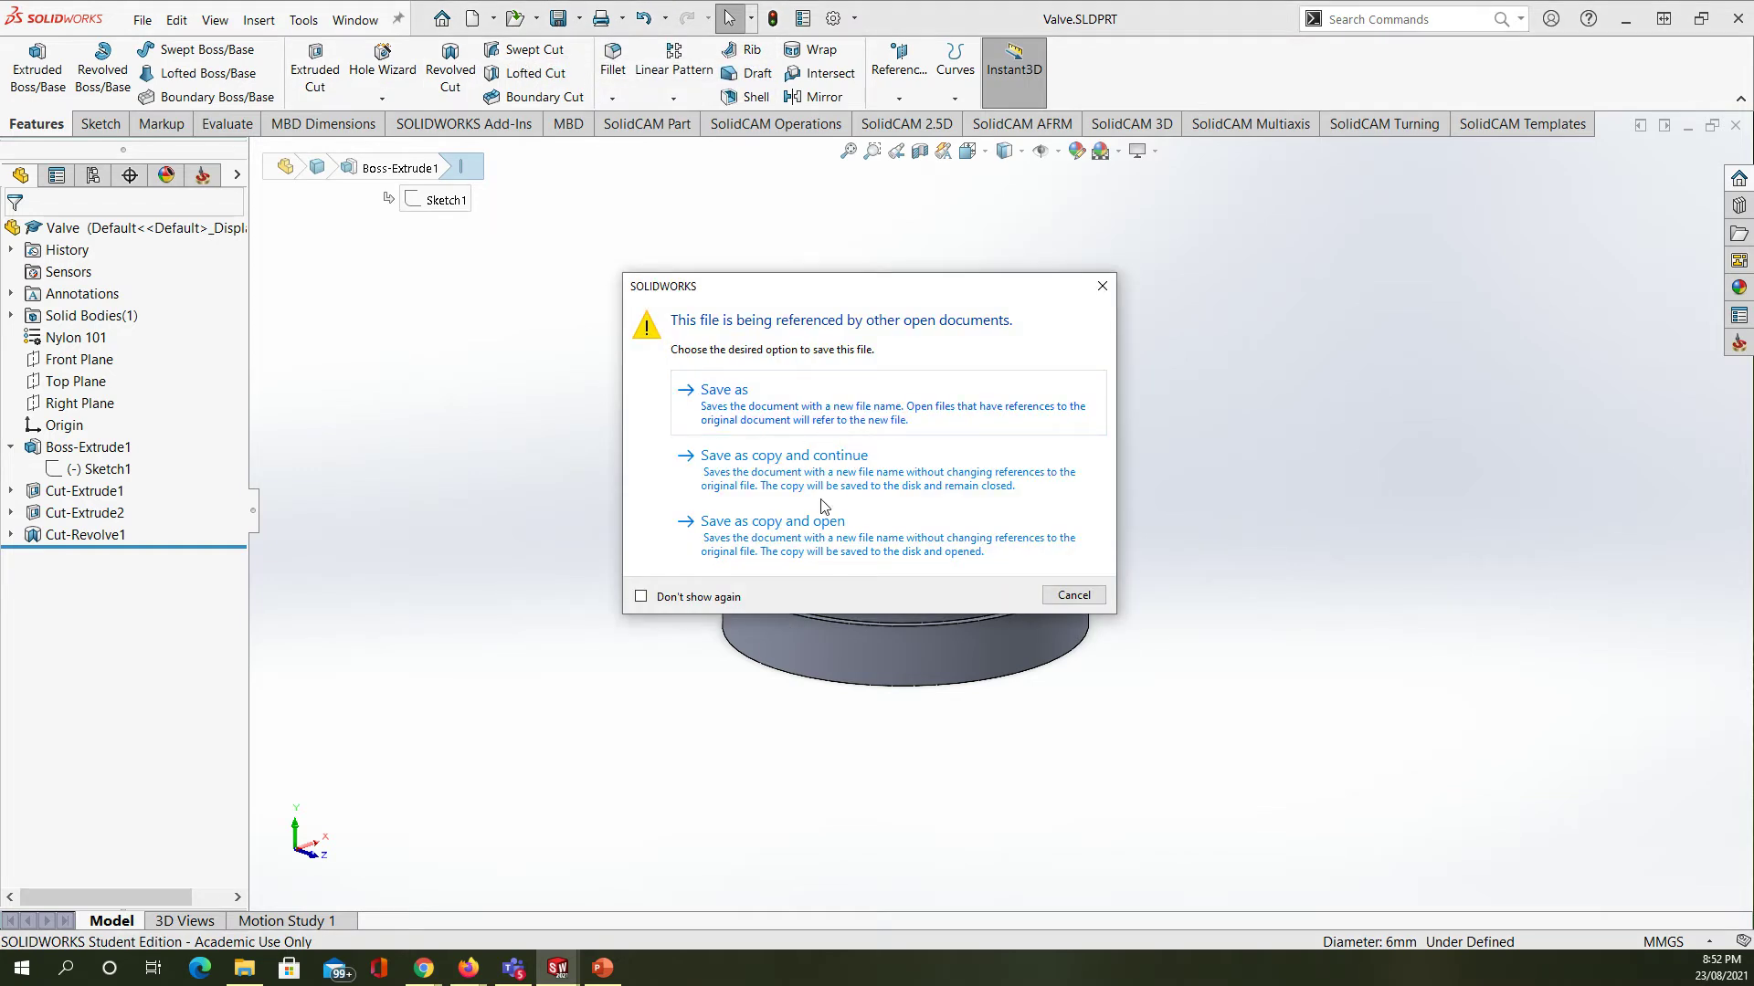
click(1076, 598)
click(559, 28)
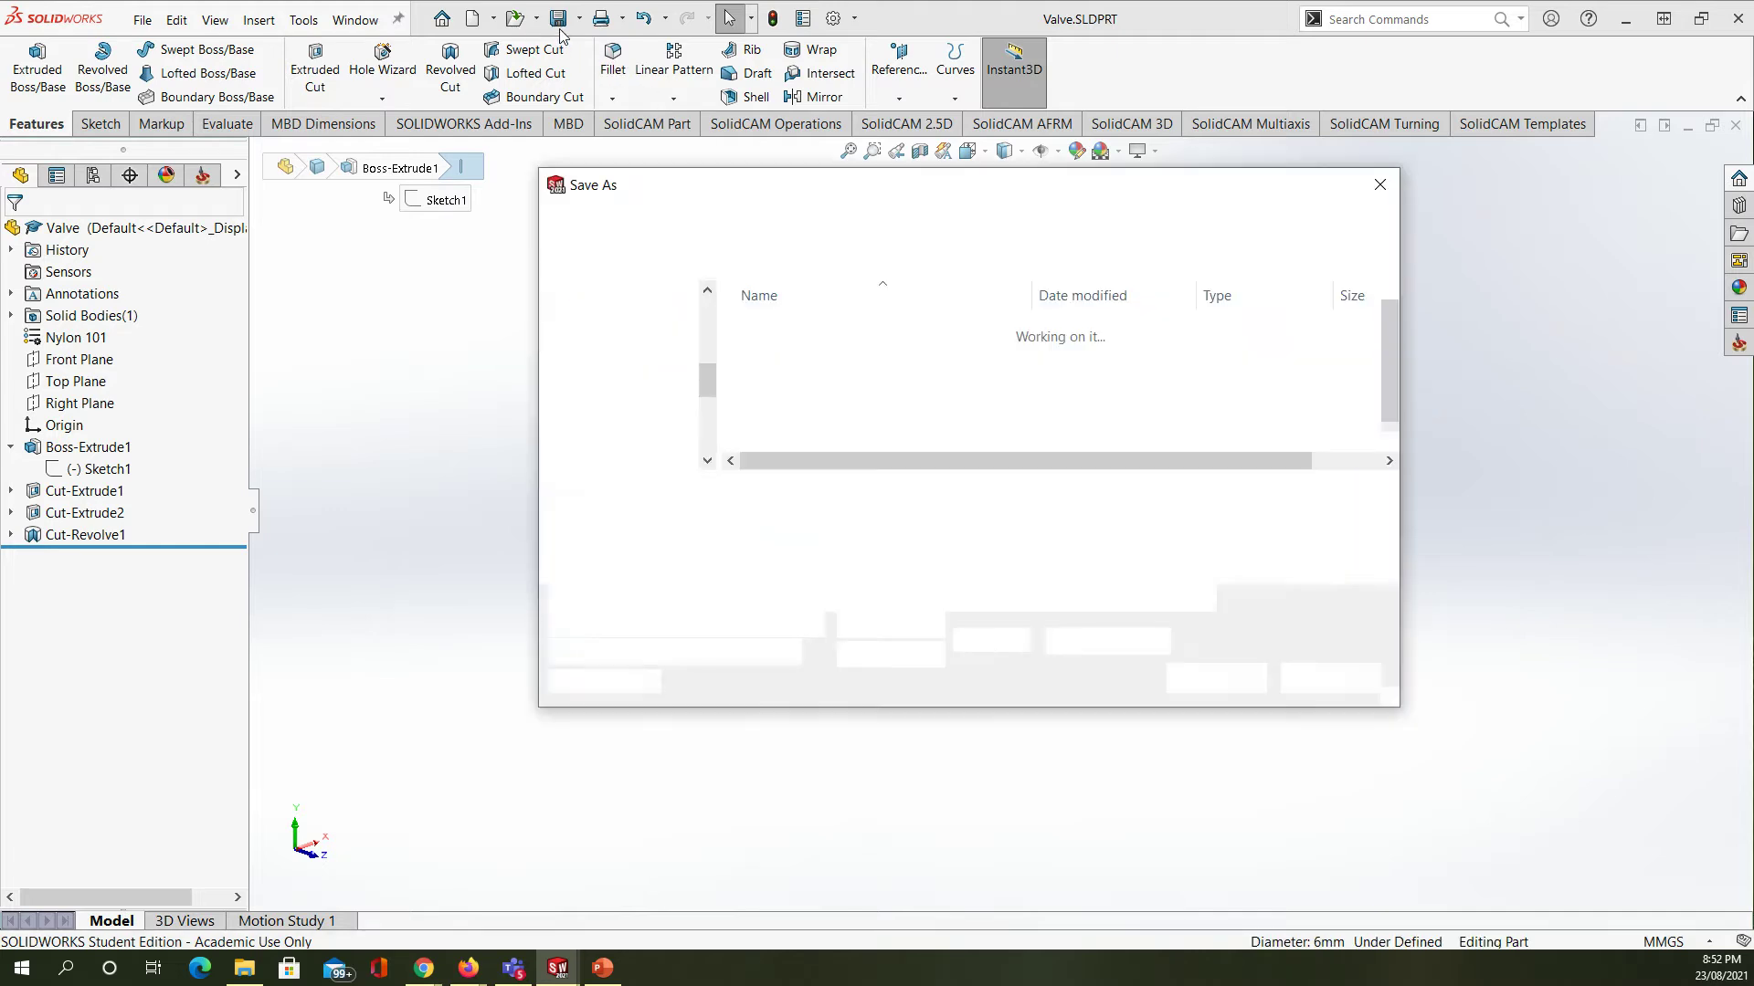
click(1380, 184)
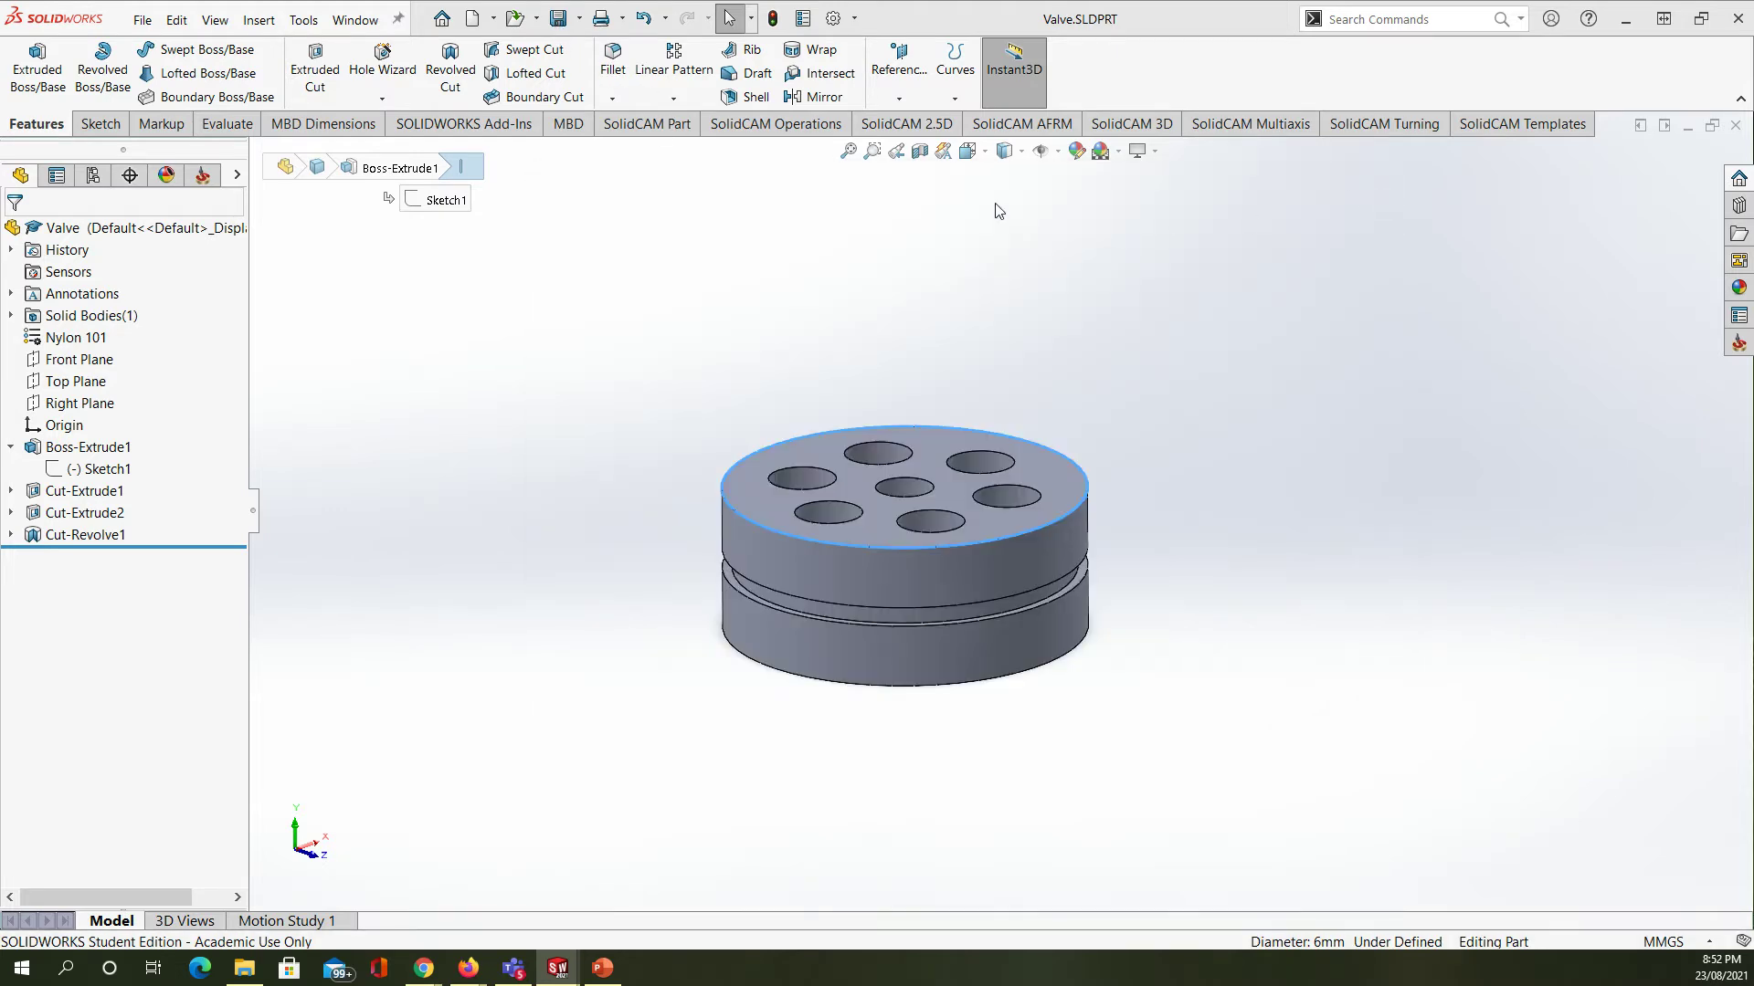
- Save the Valve part under the new name Foot Valve in the Pump folder, using the Save as option
click(579, 25)
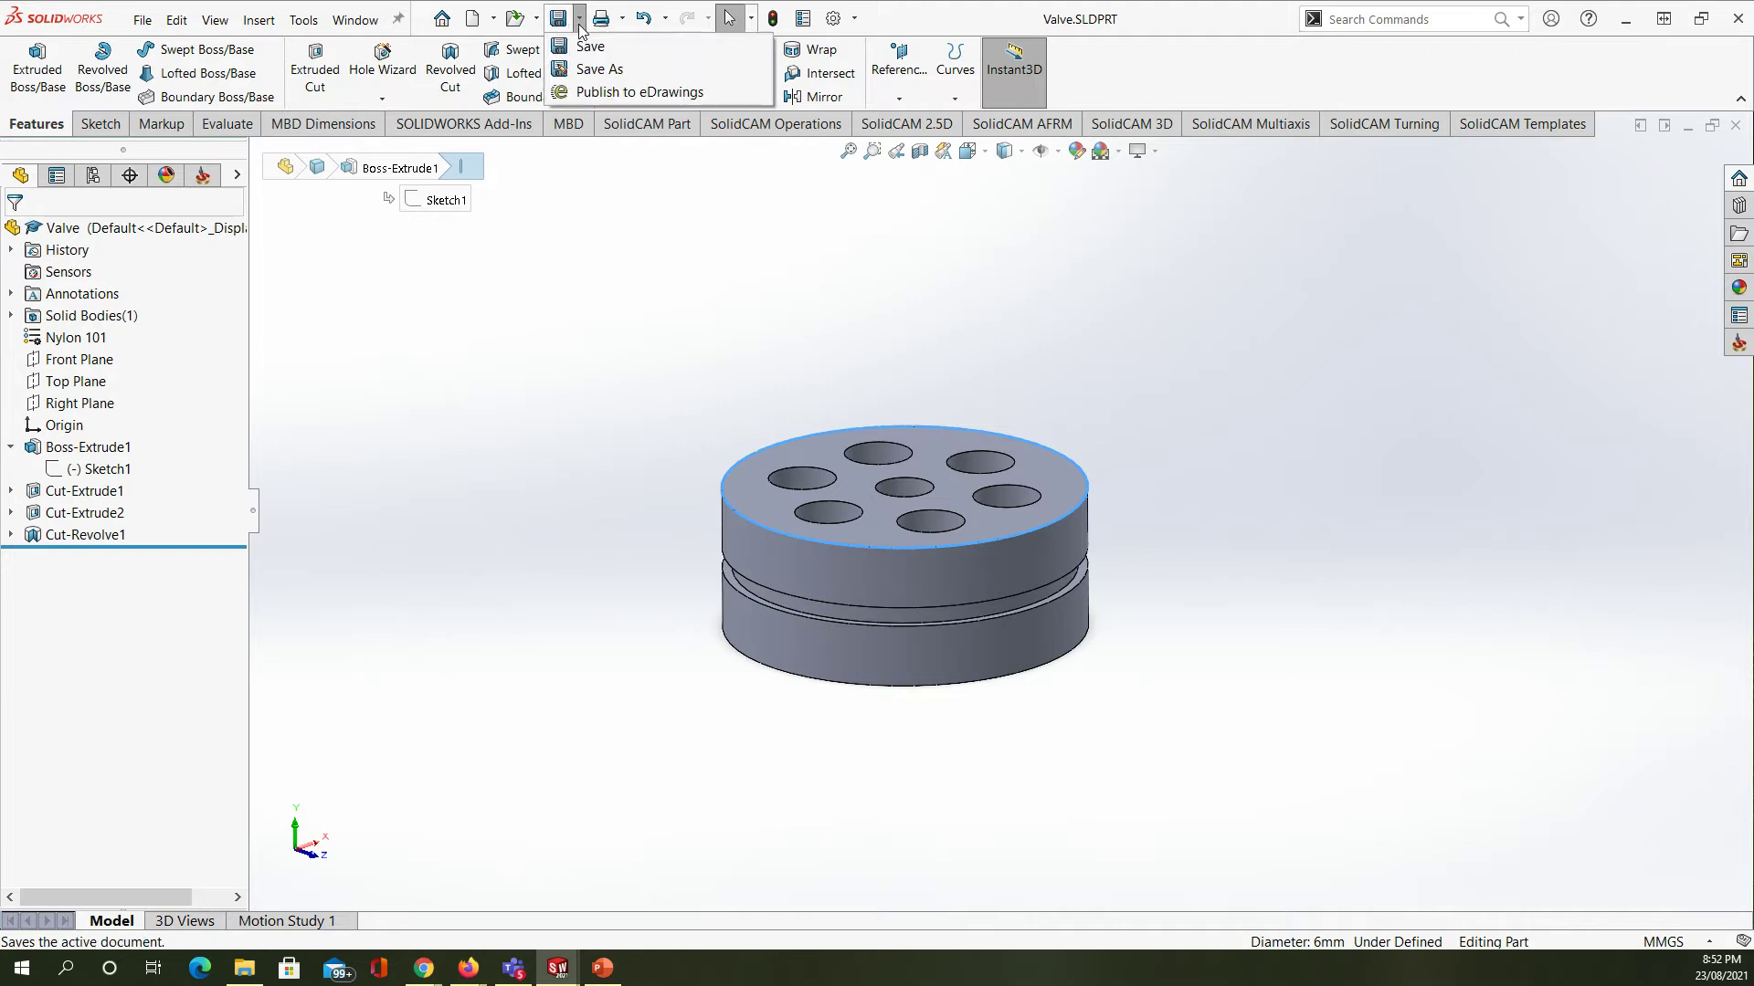
click(595, 67)
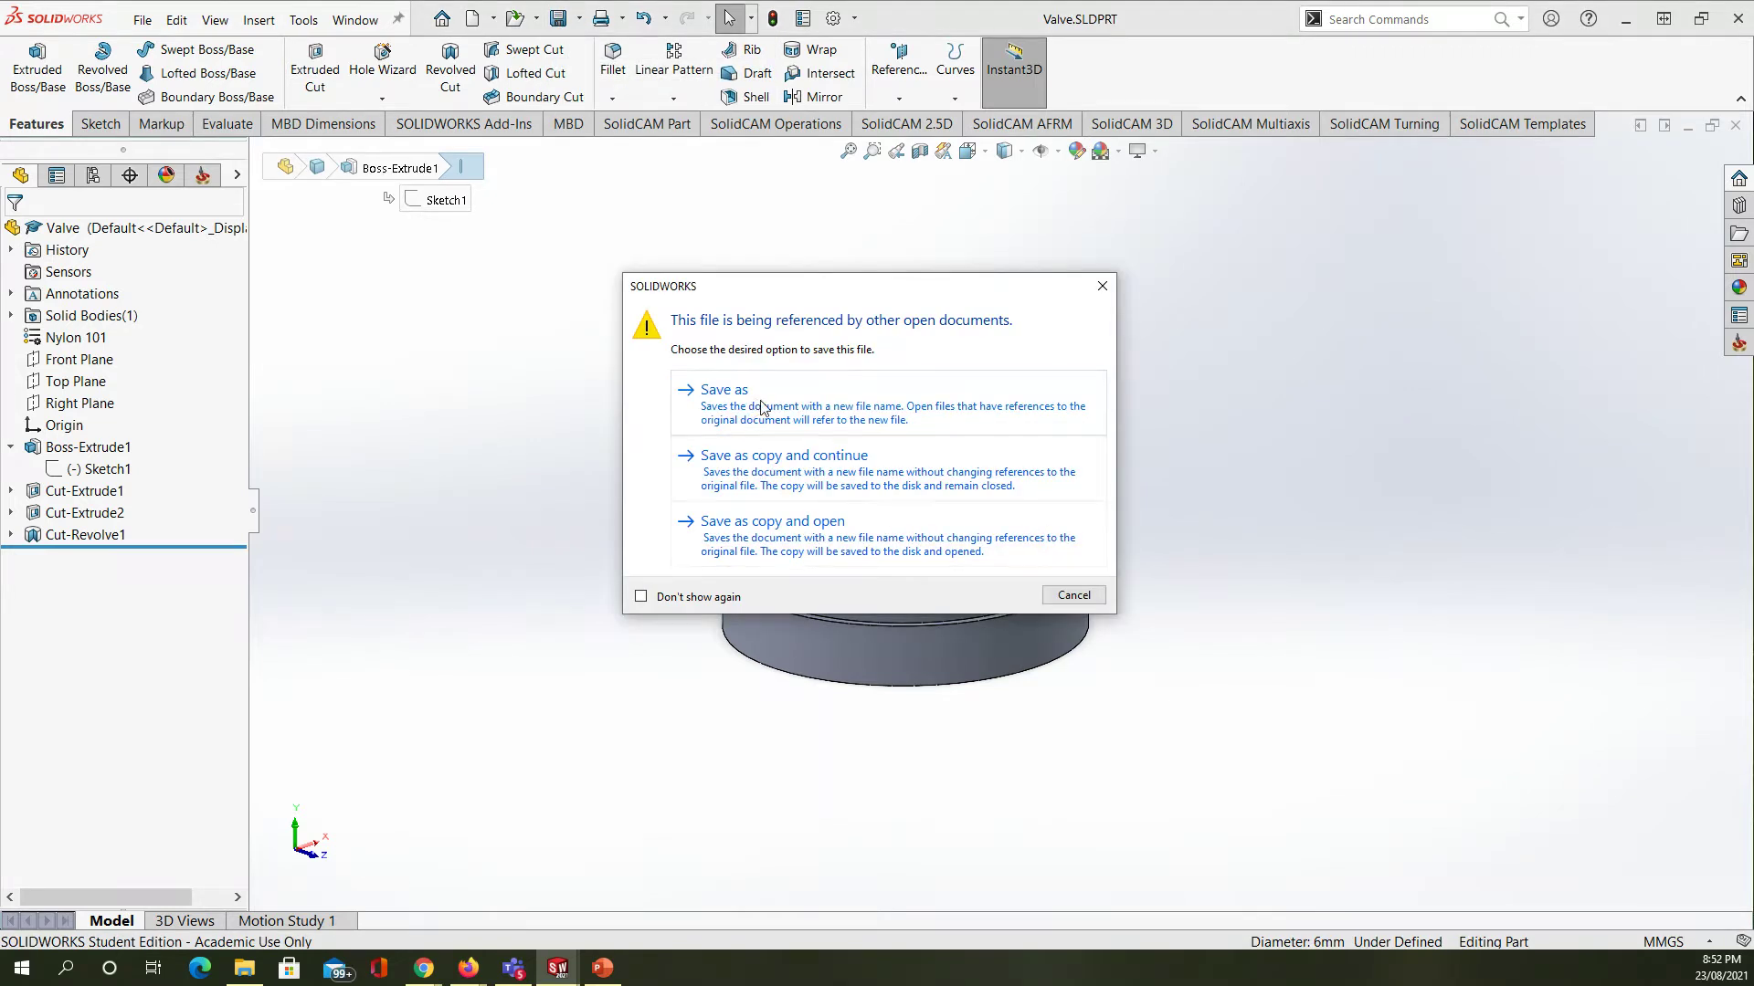
click(1067, 588)
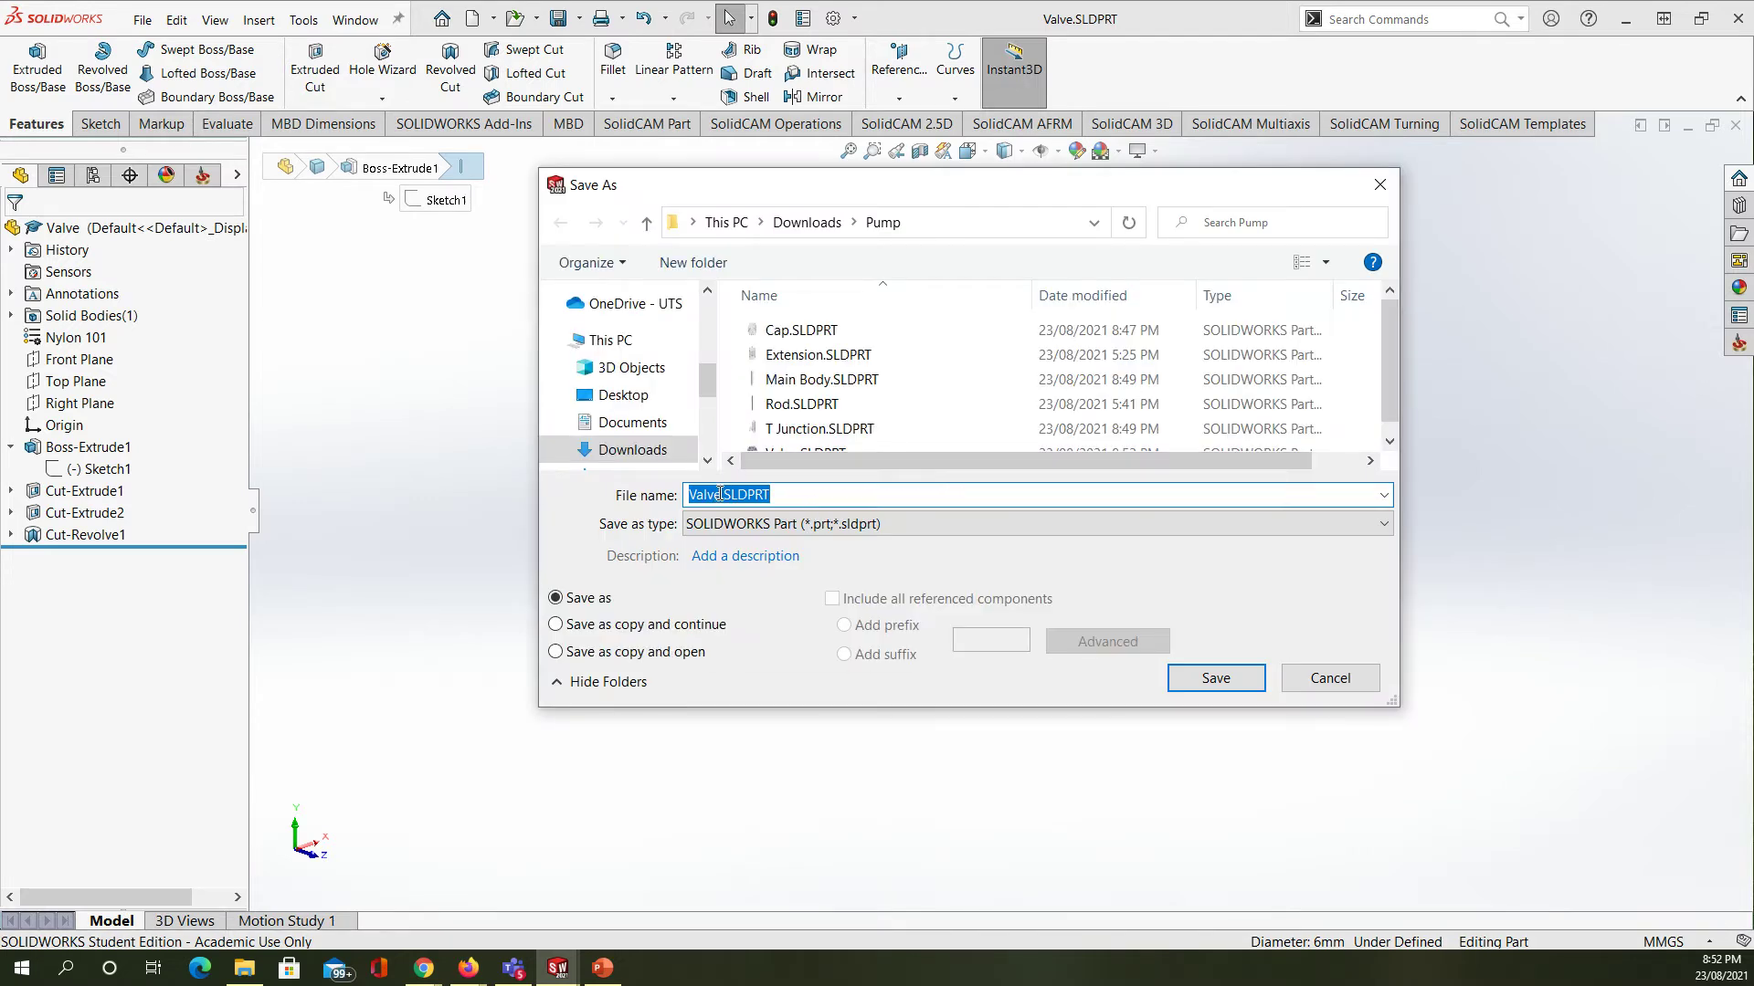
click(691, 494)
text(T)
text(oot)
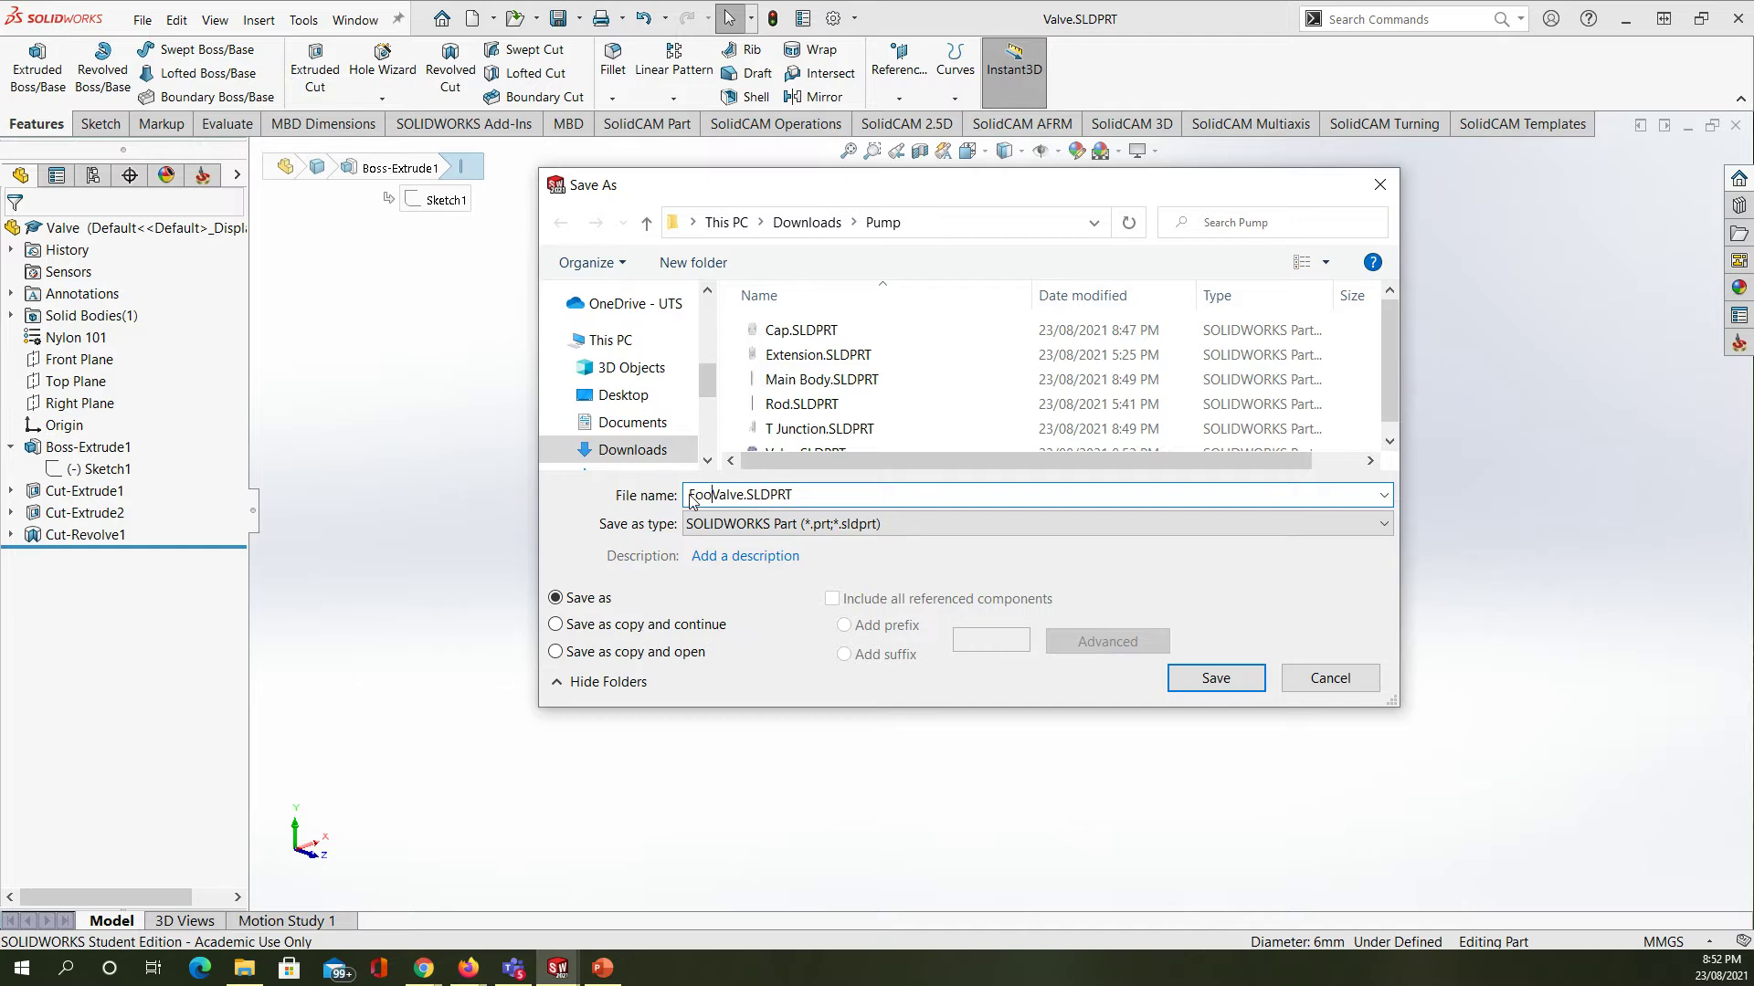
click(1197, 678)
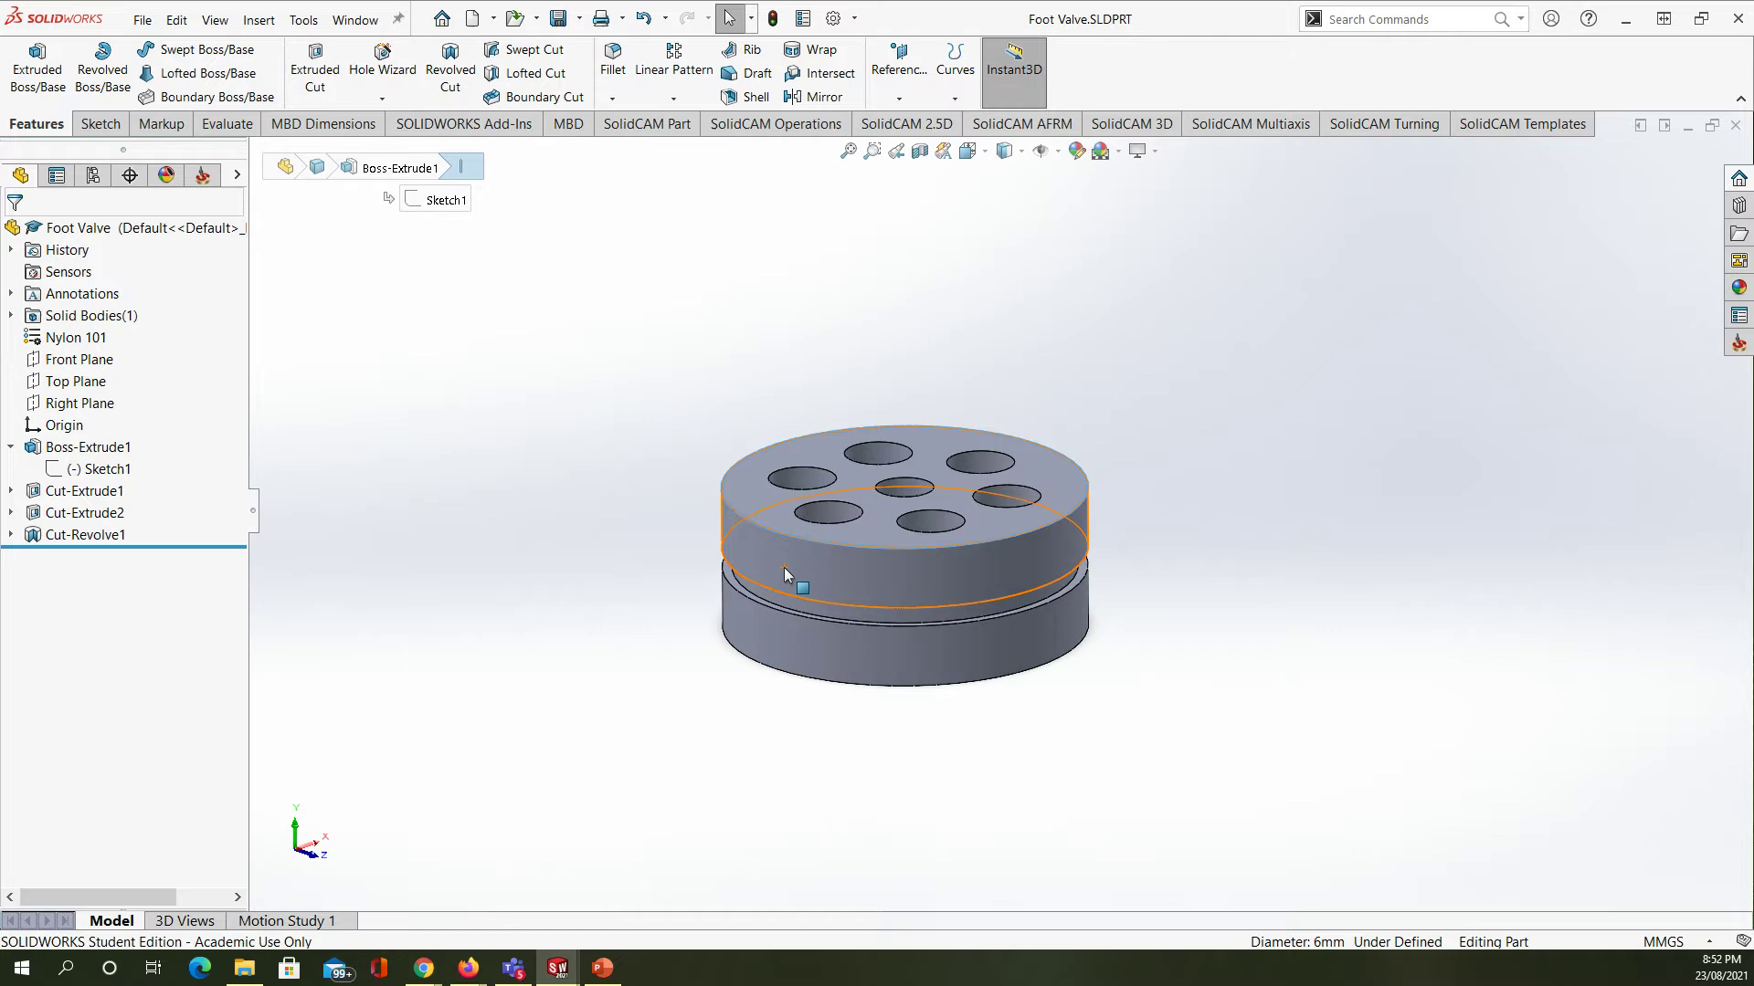
scroll(777, 560, down, 4)
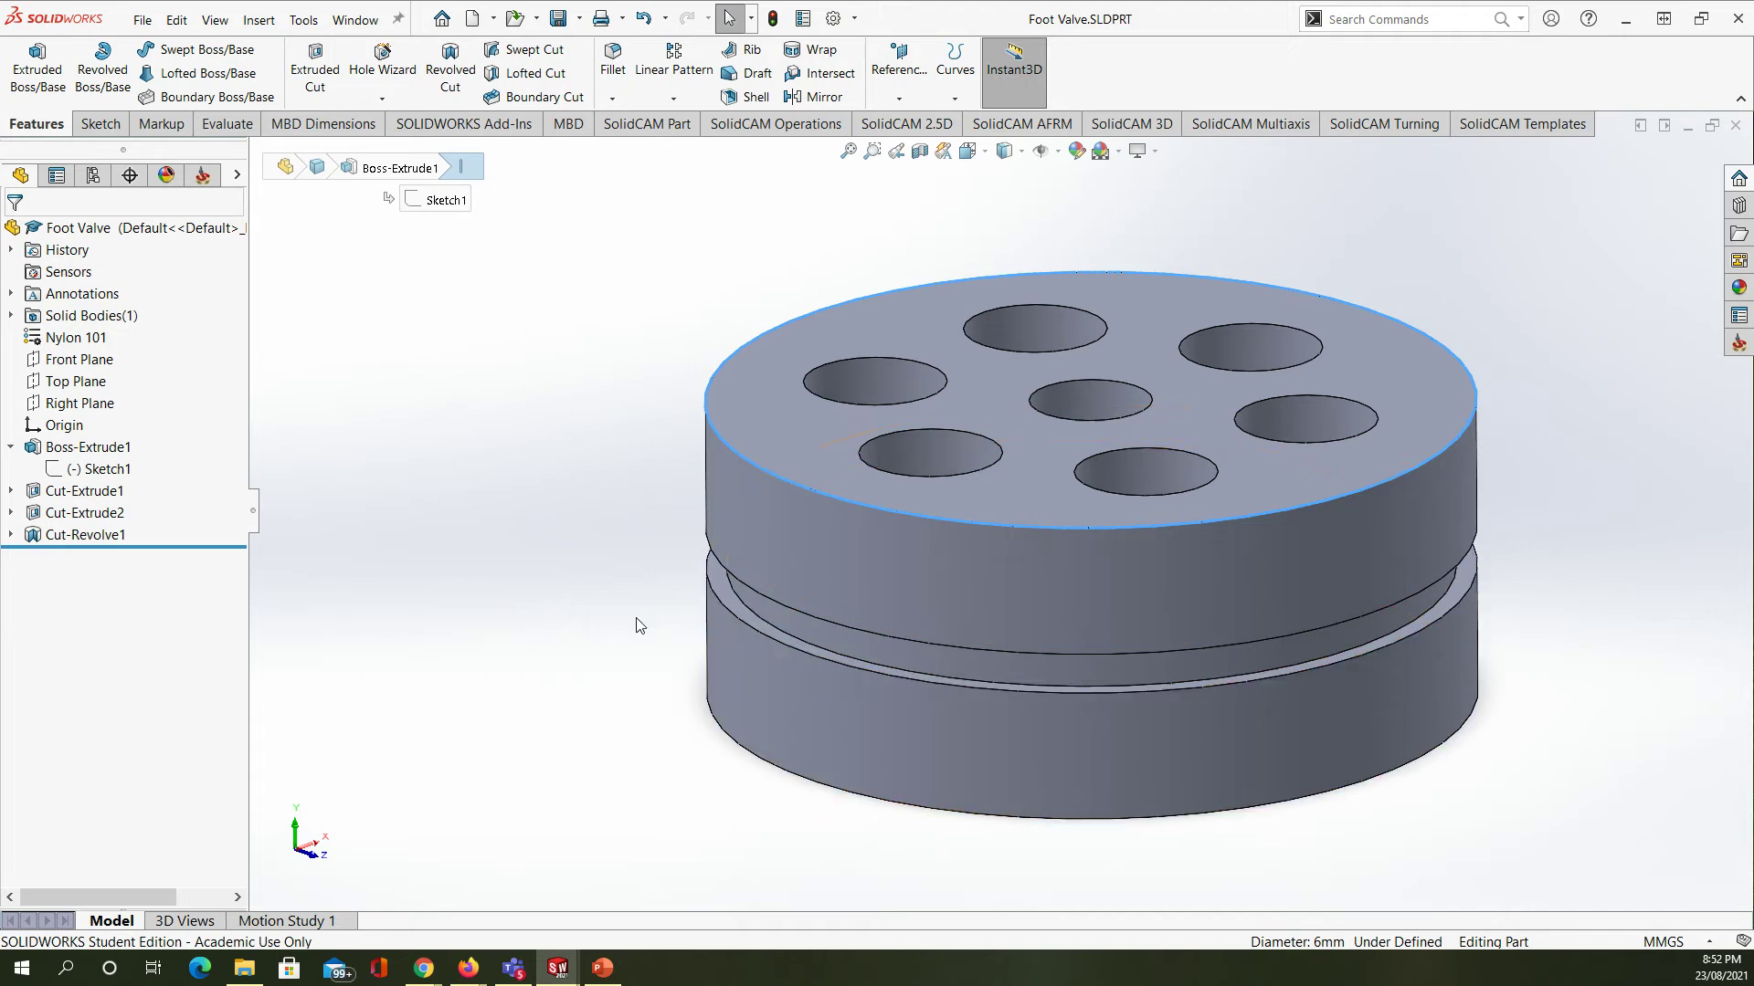
click(87, 536)
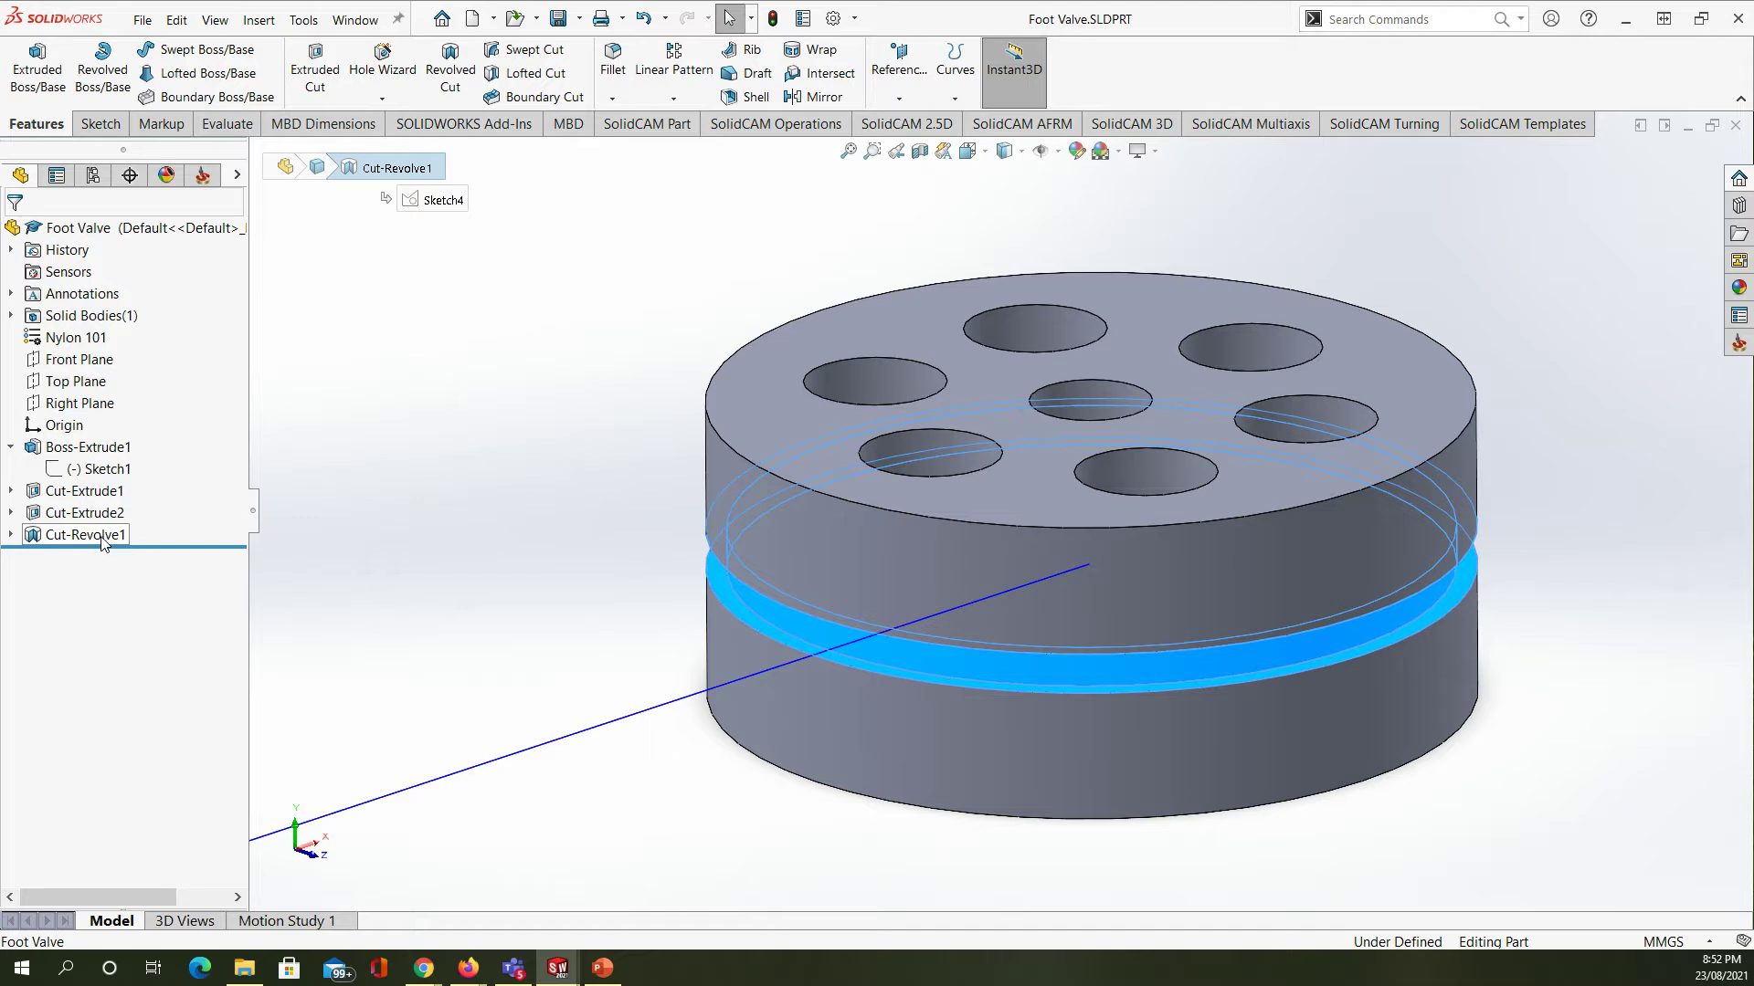
click(70, 539)
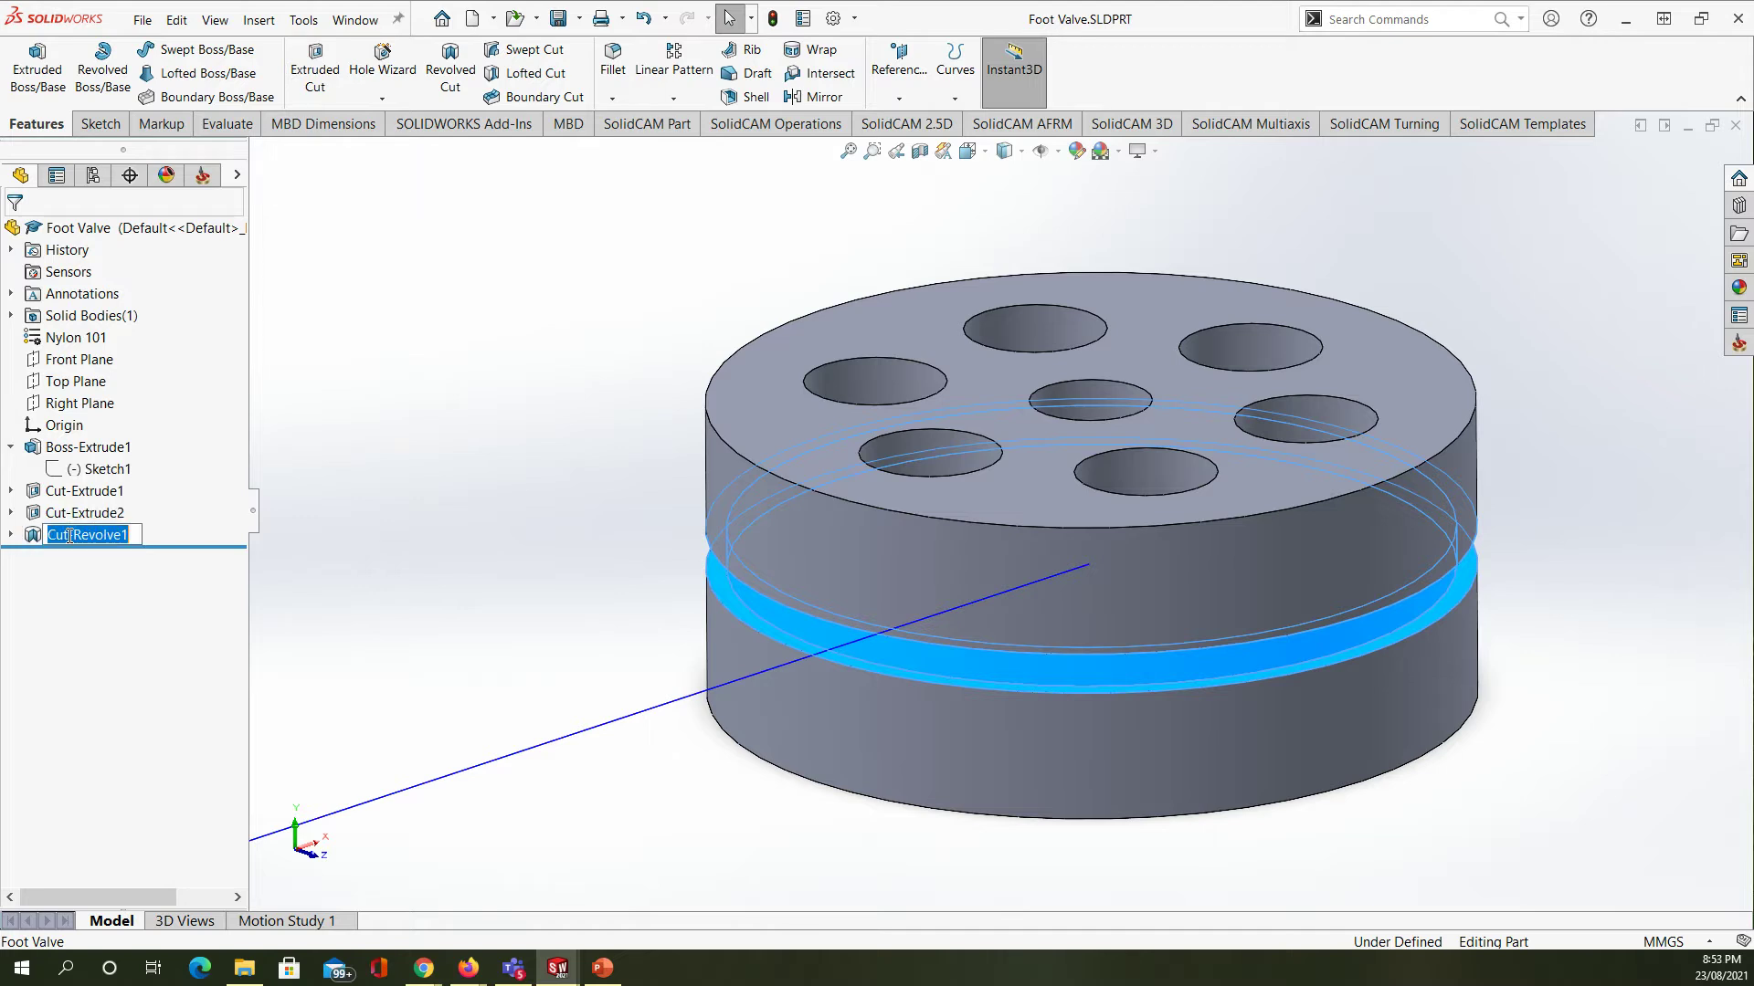
click(37, 541)
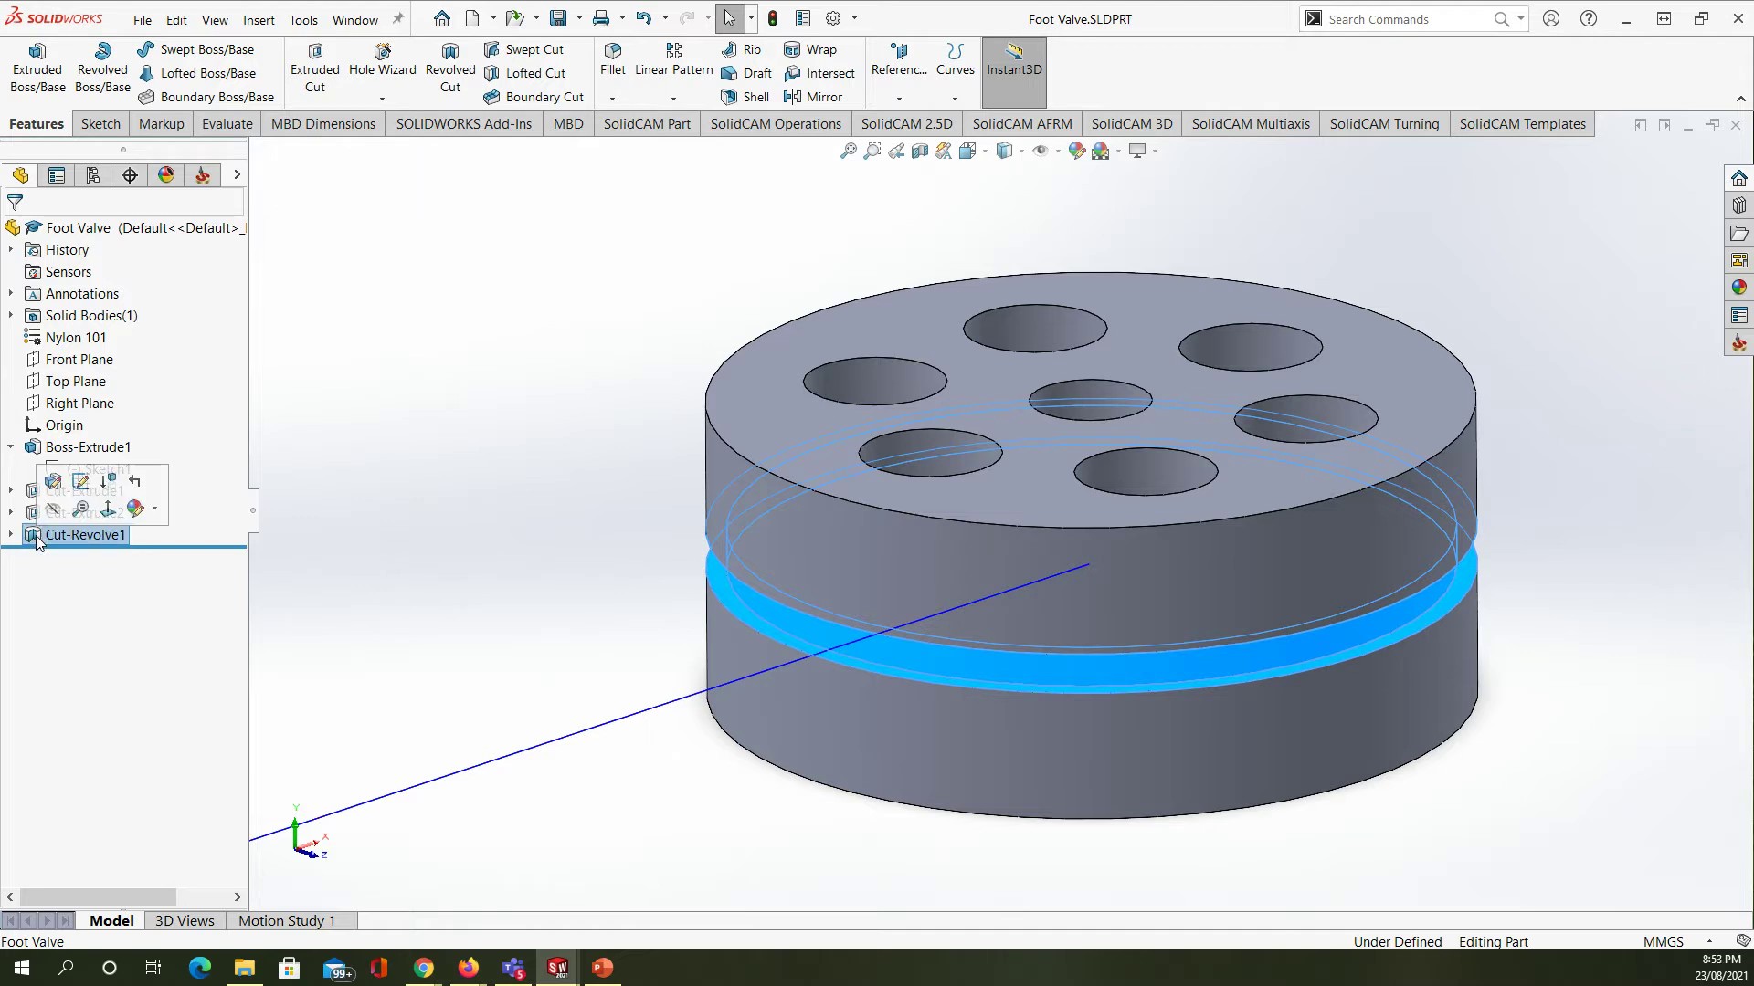
double_click(36, 540)
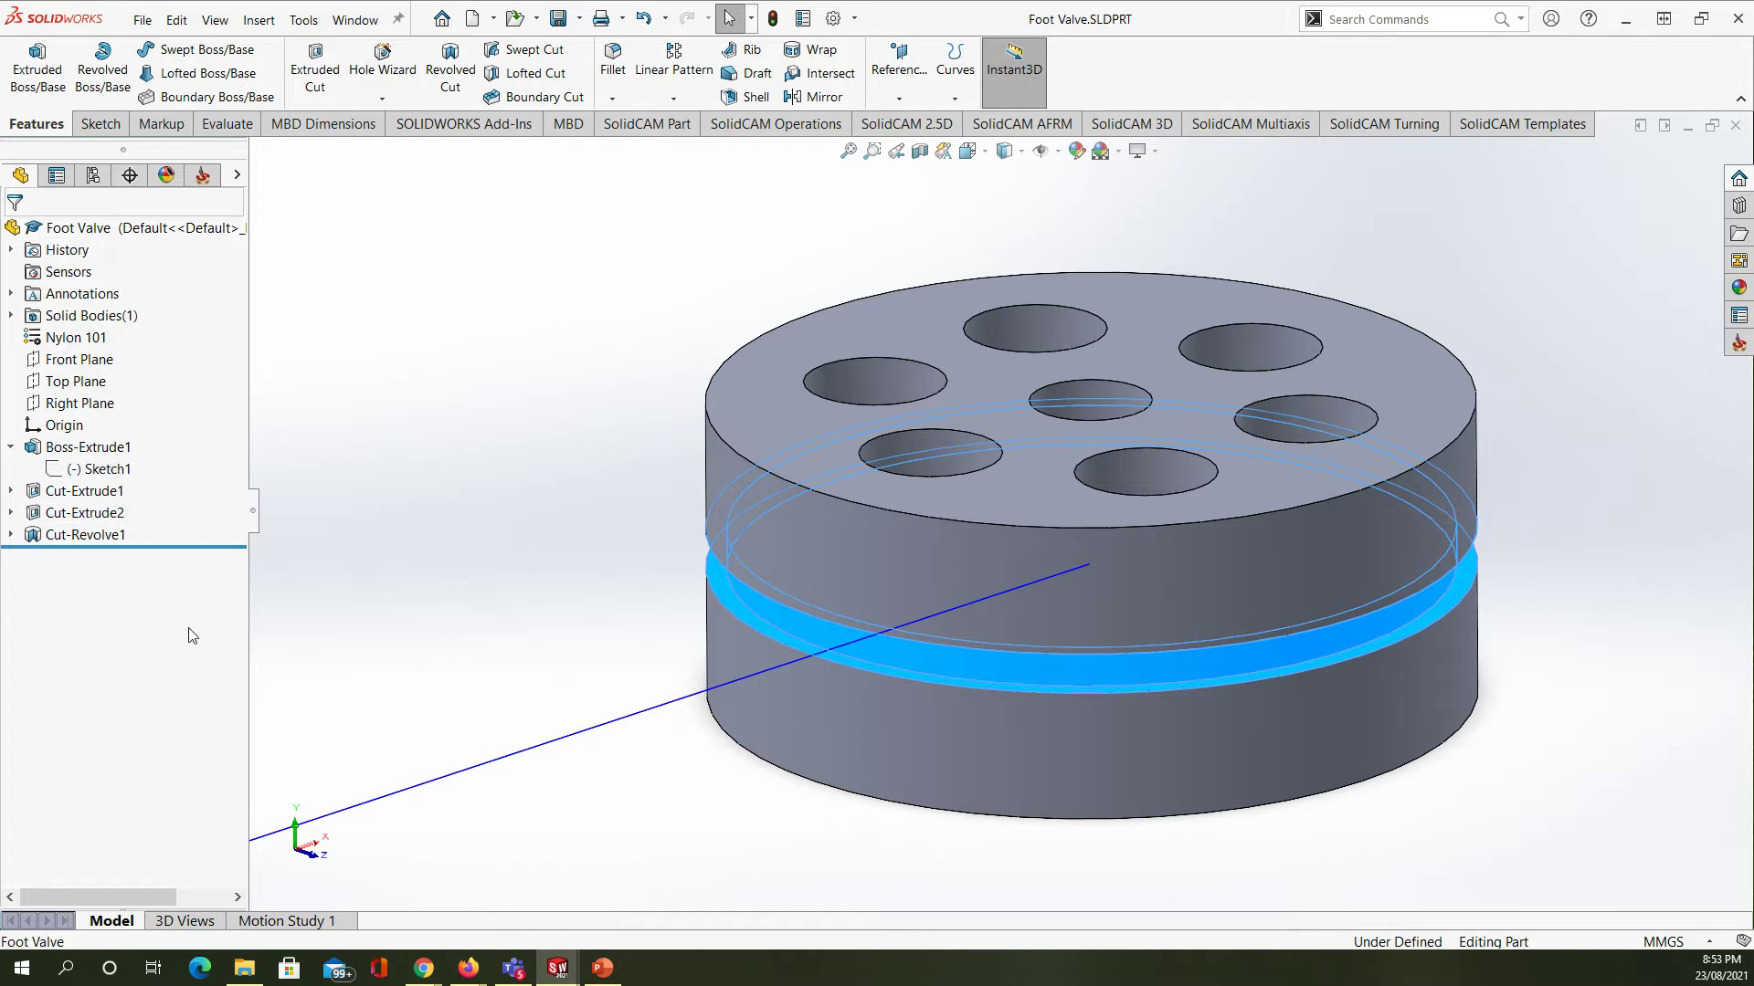
click(92, 537)
scroll(682, 640, up, 10)
scroll(1005, 493, up, 4)
scroll(975, 498, down, 6)
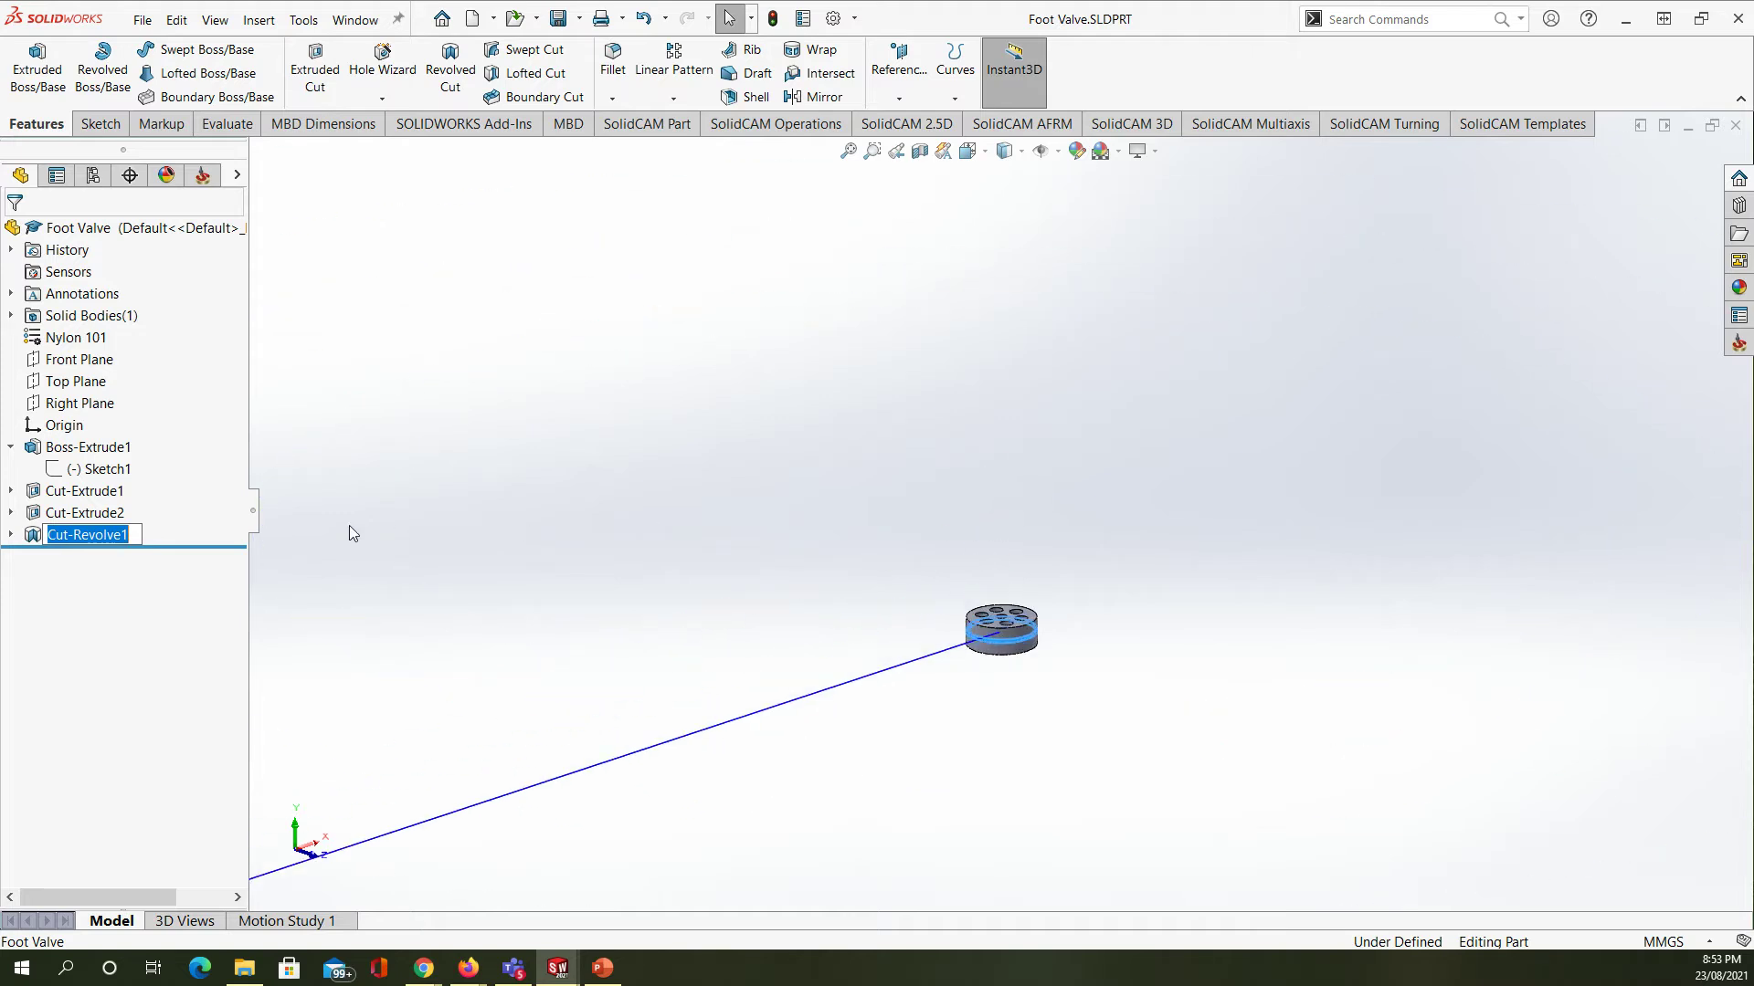
click(197, 530)
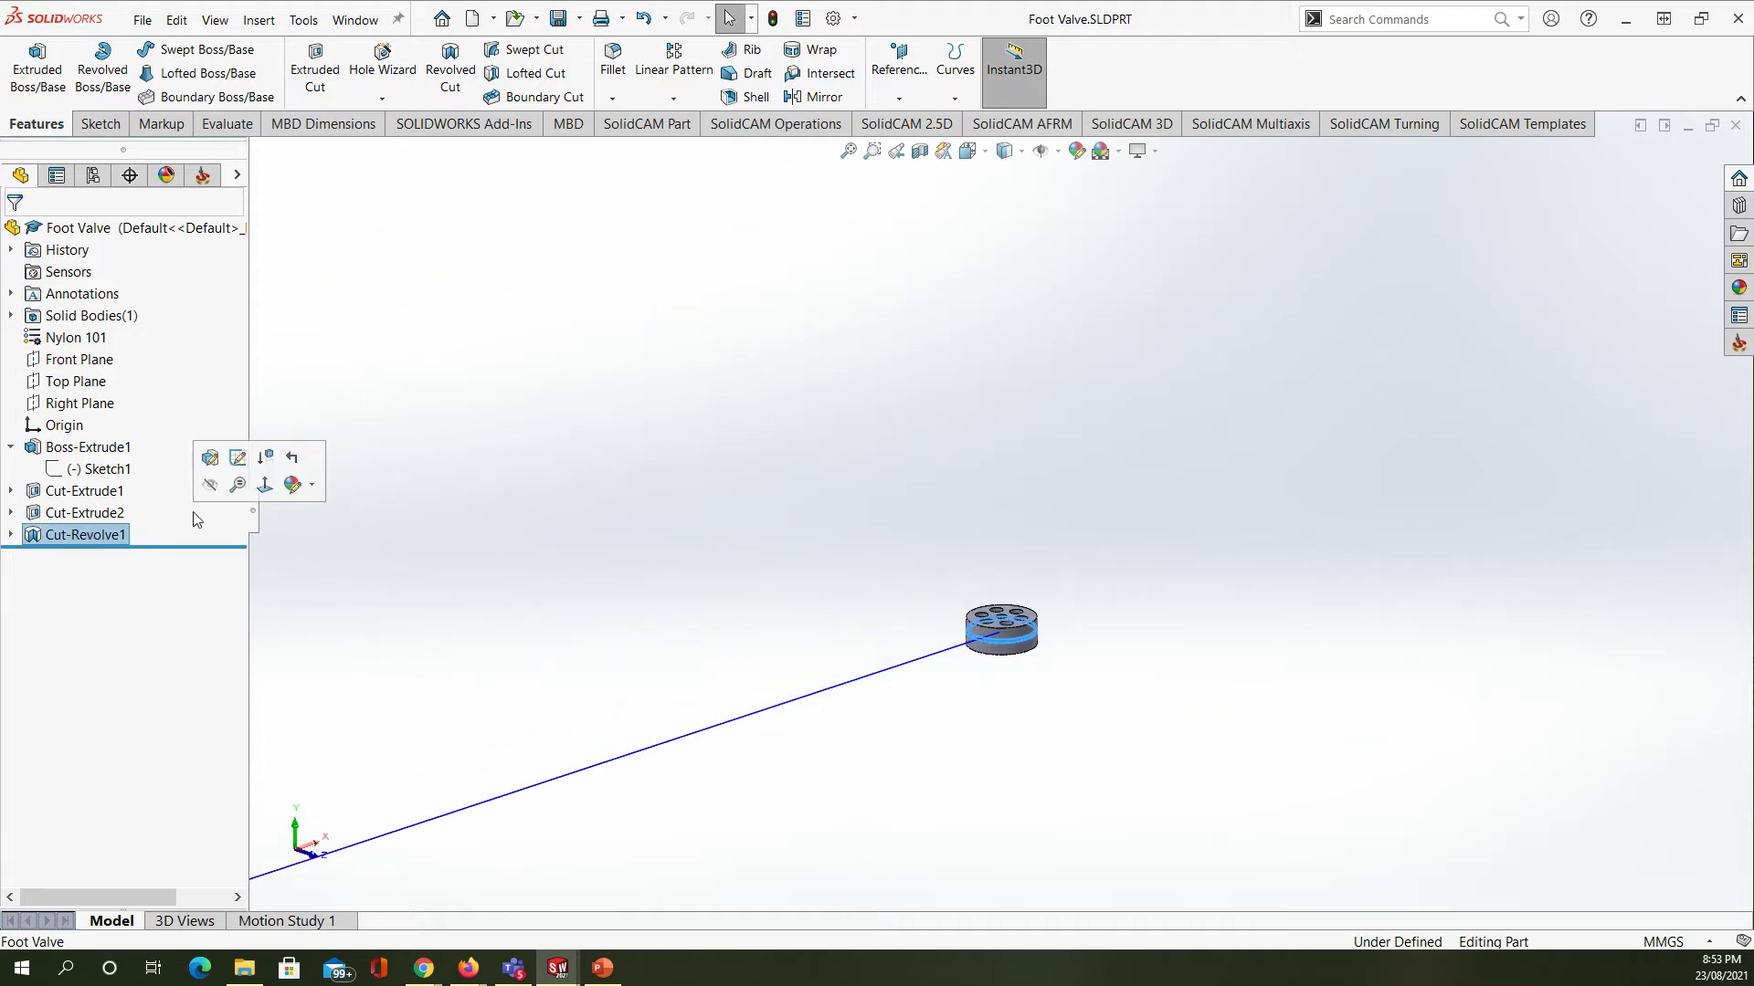
- Delete the Cut-Revolve1 groove and its leftover Sketch4 from the foot valve
right_click(93, 537)
click(156, 645)
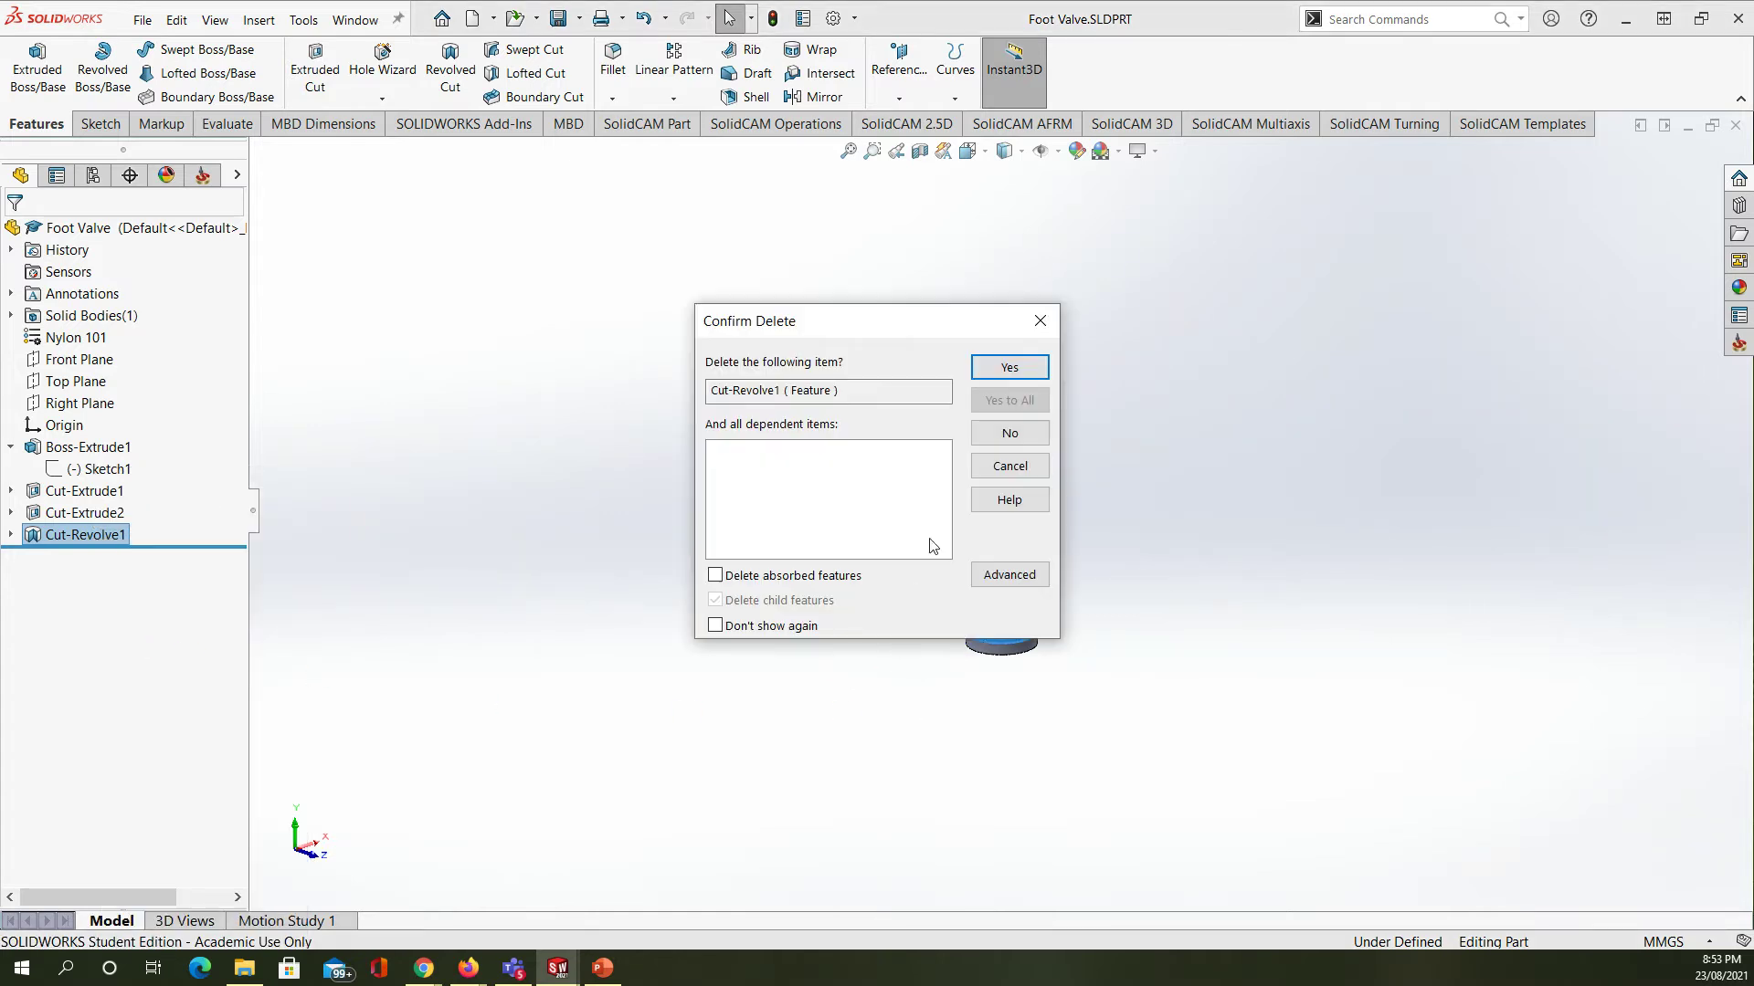
click(1005, 370)
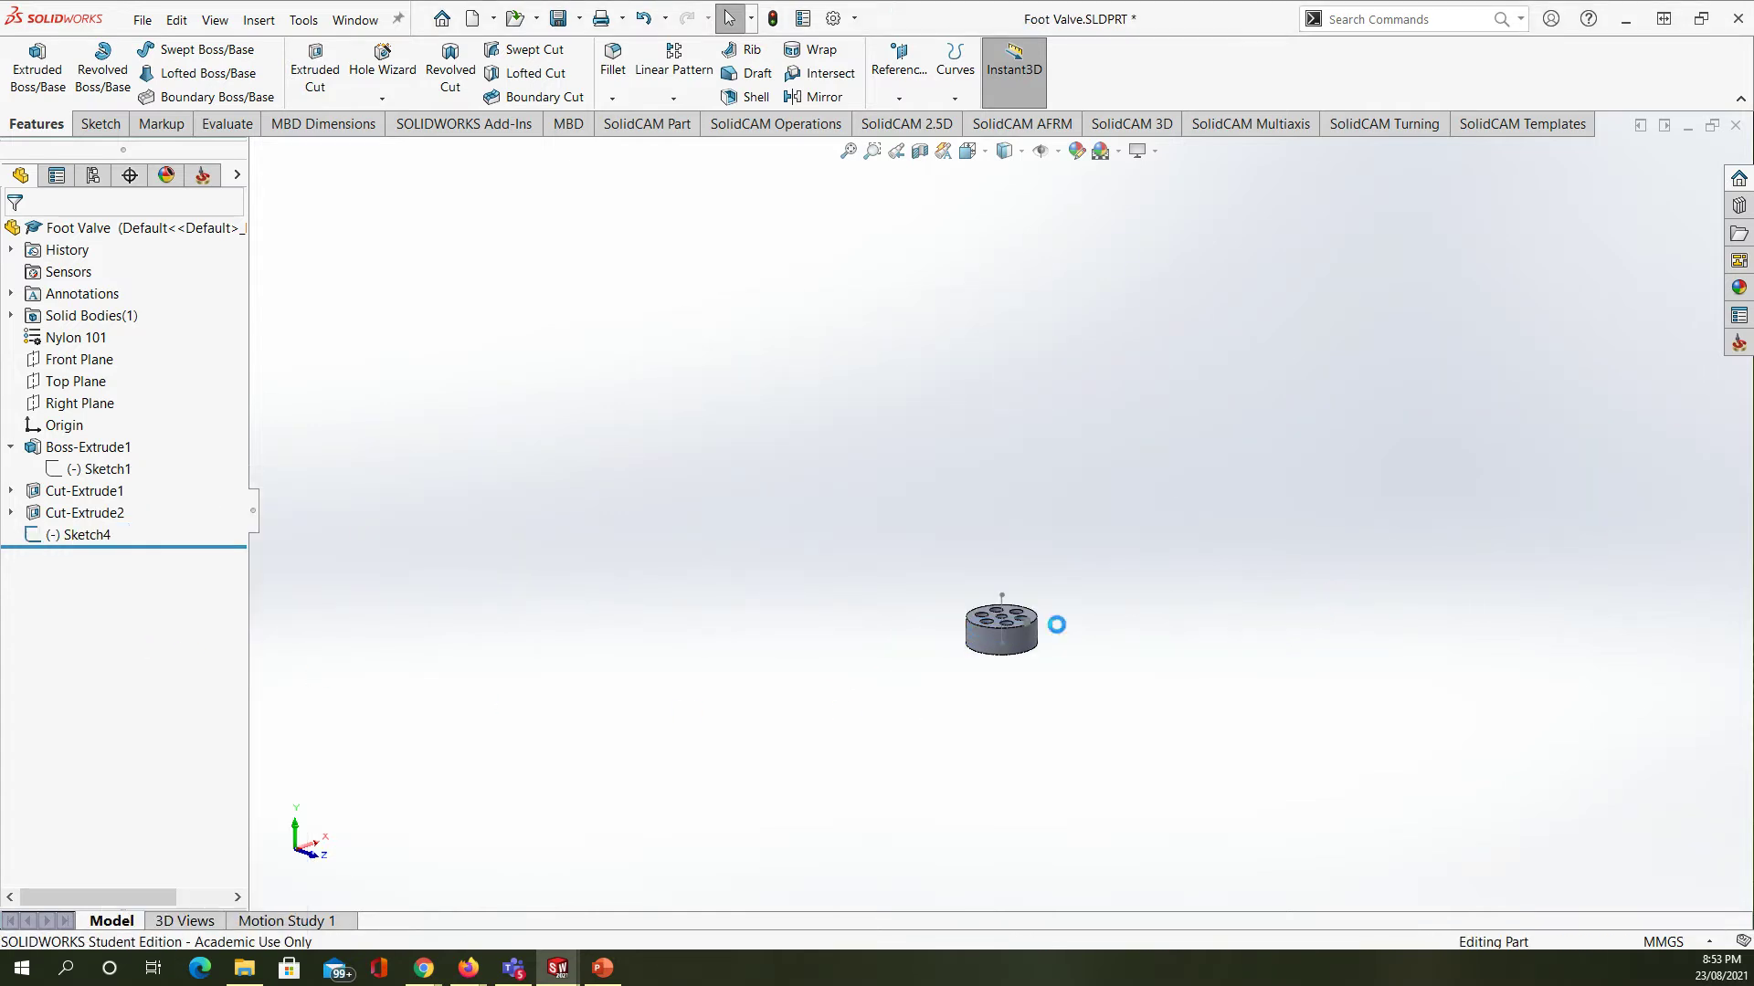
scroll(1013, 626, down, 10)
scroll(959, 623, up, 5)
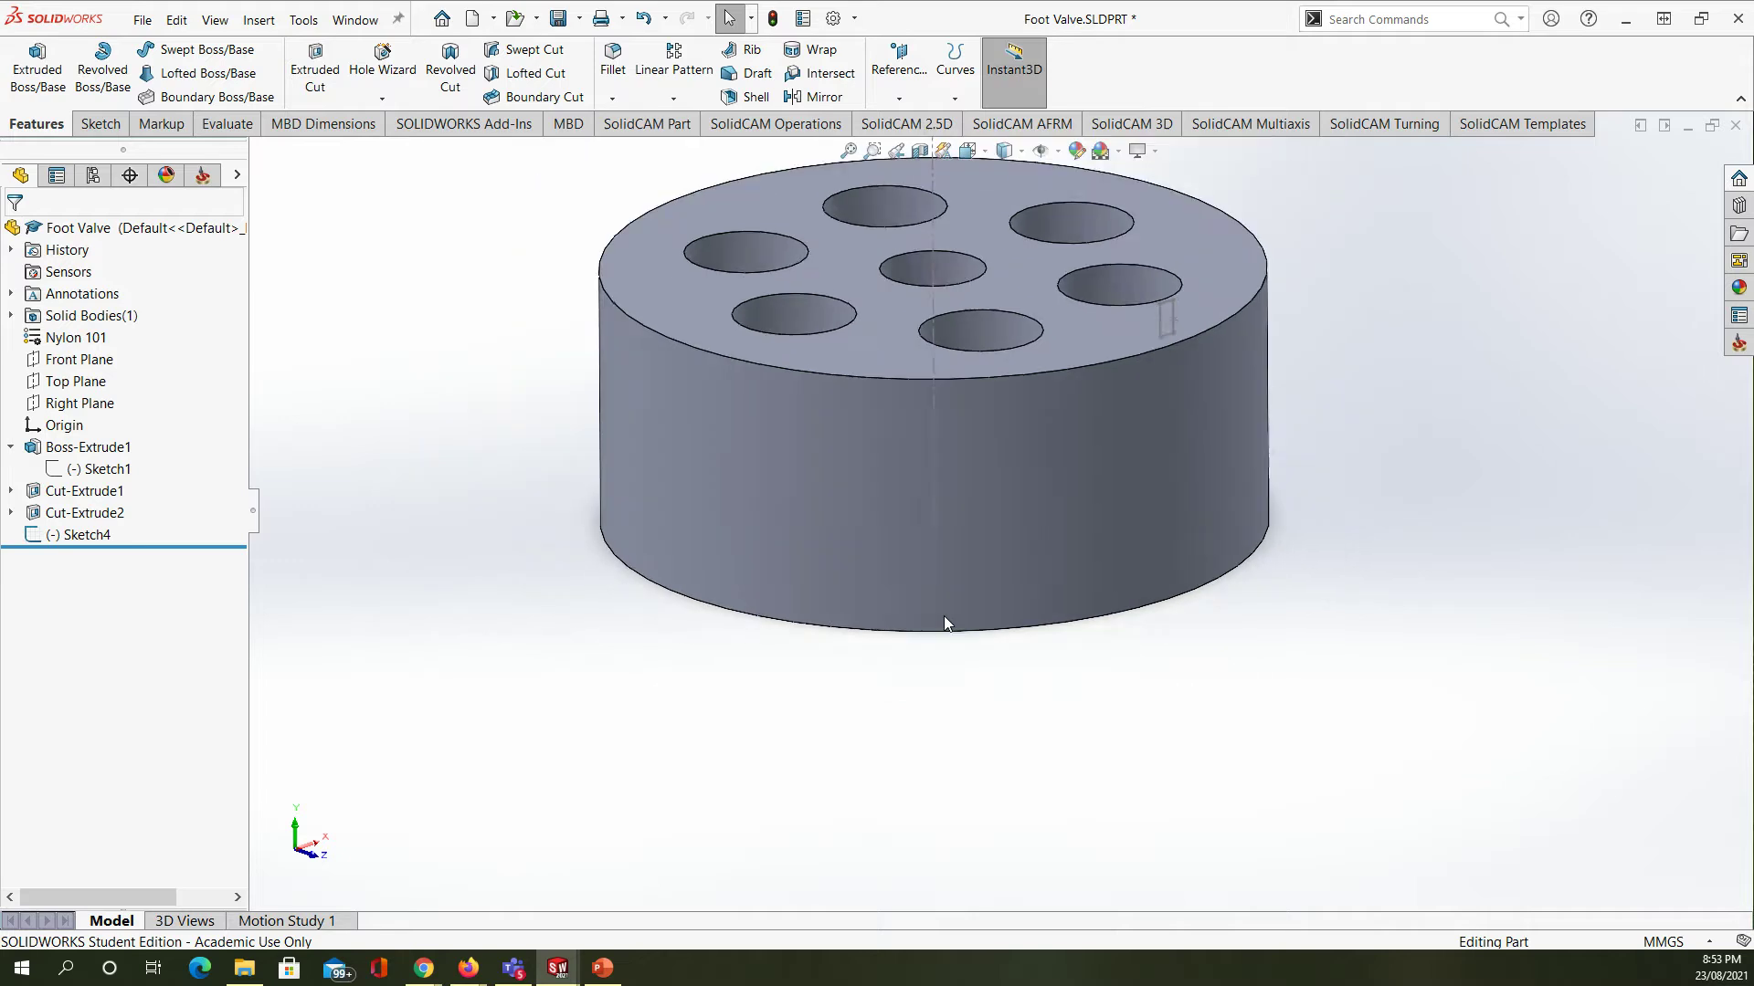
middle_drag(1015, 584, 791, 606)
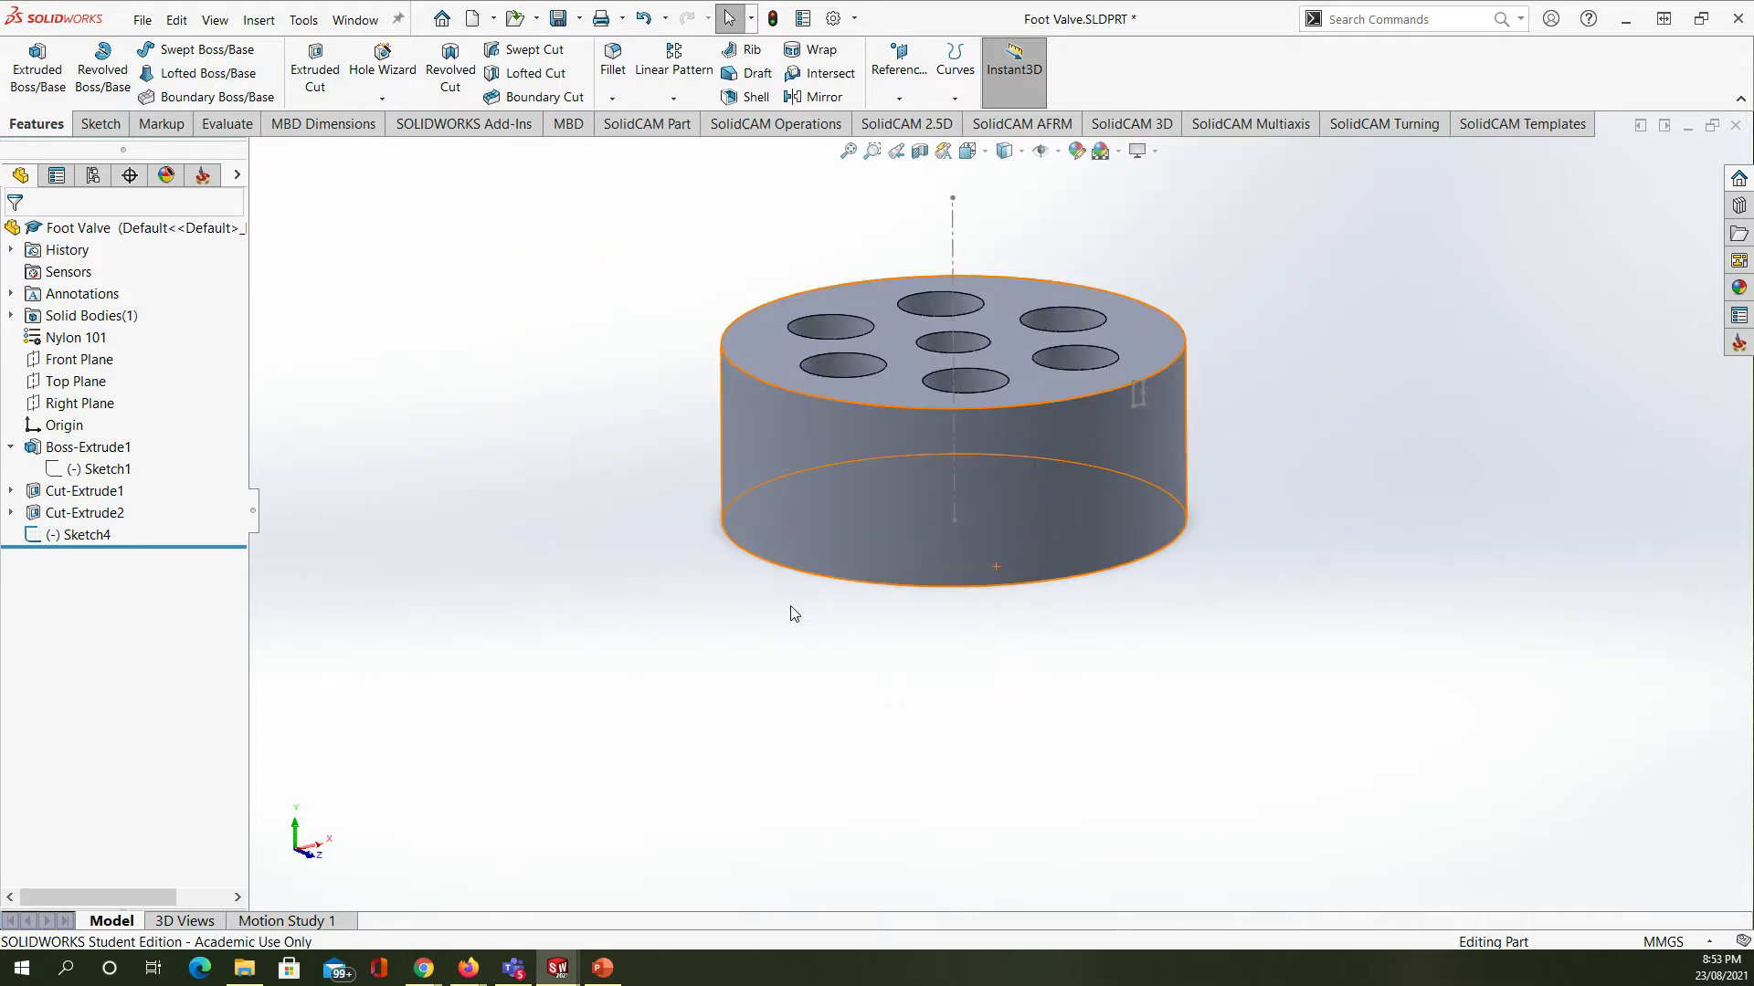
click(90, 537)
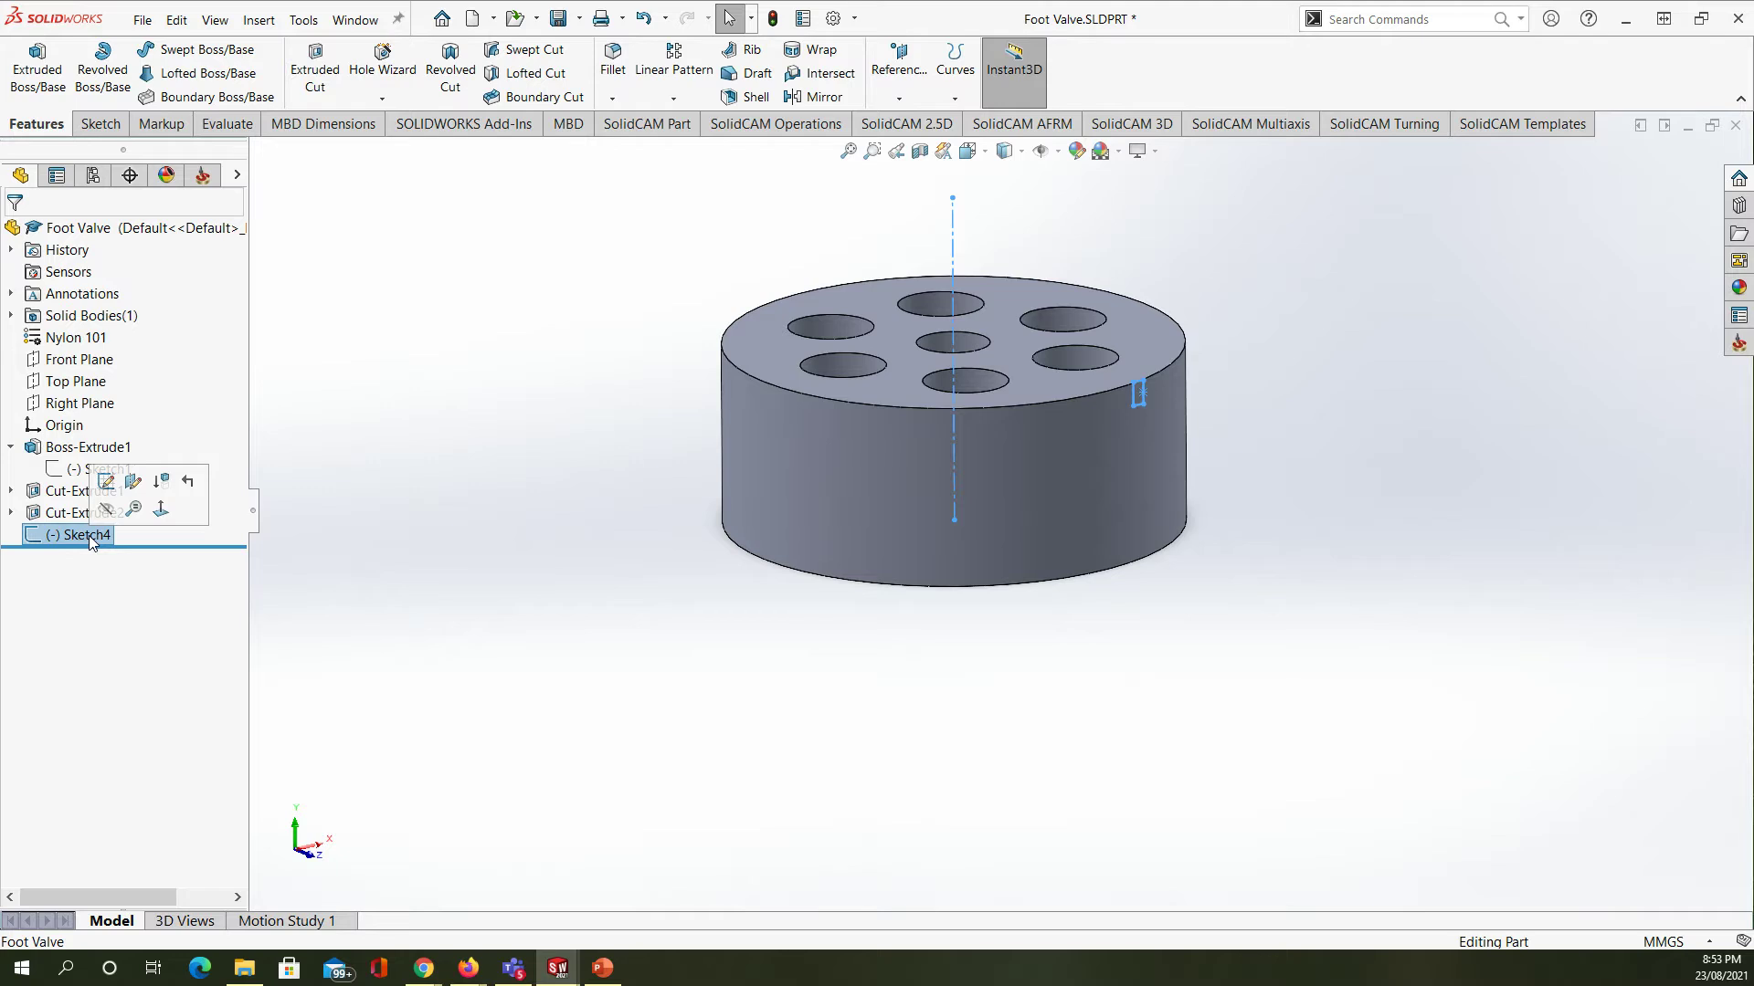
key(Delete)
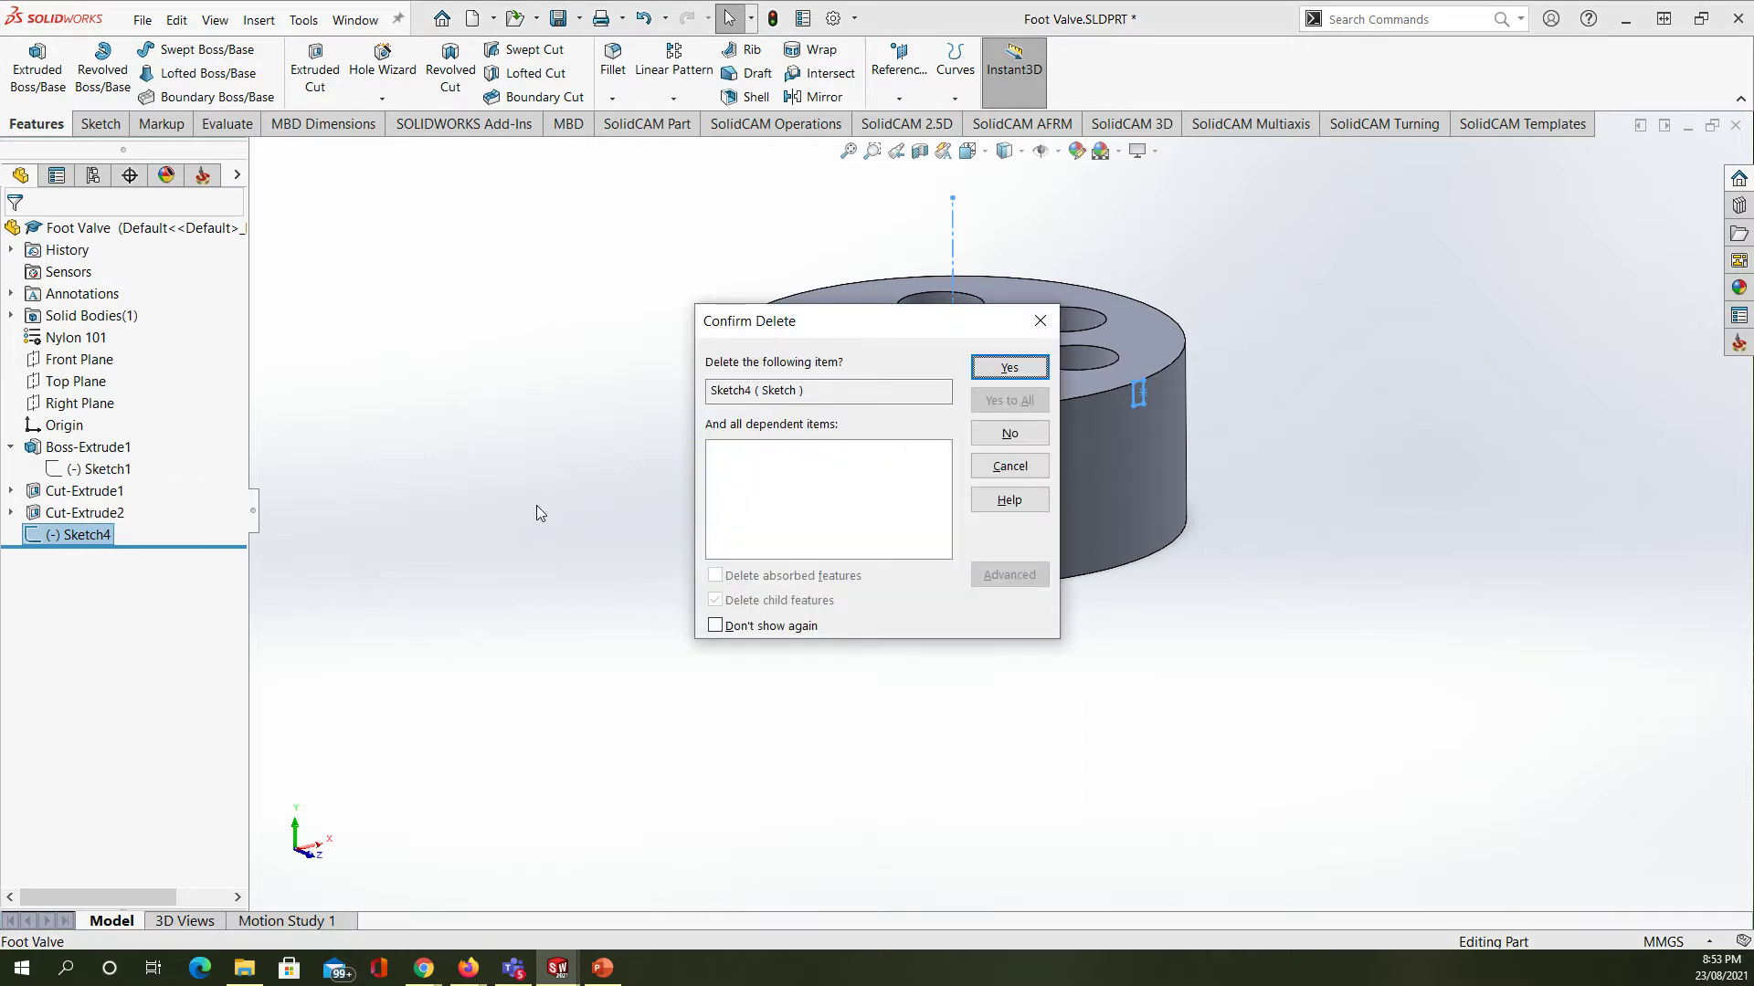
click(1010, 367)
- Start a sketch on the foot valve's underside and convert the face's outer circular edge into a sketch circle
middle_drag(883, 600, 879, 255)
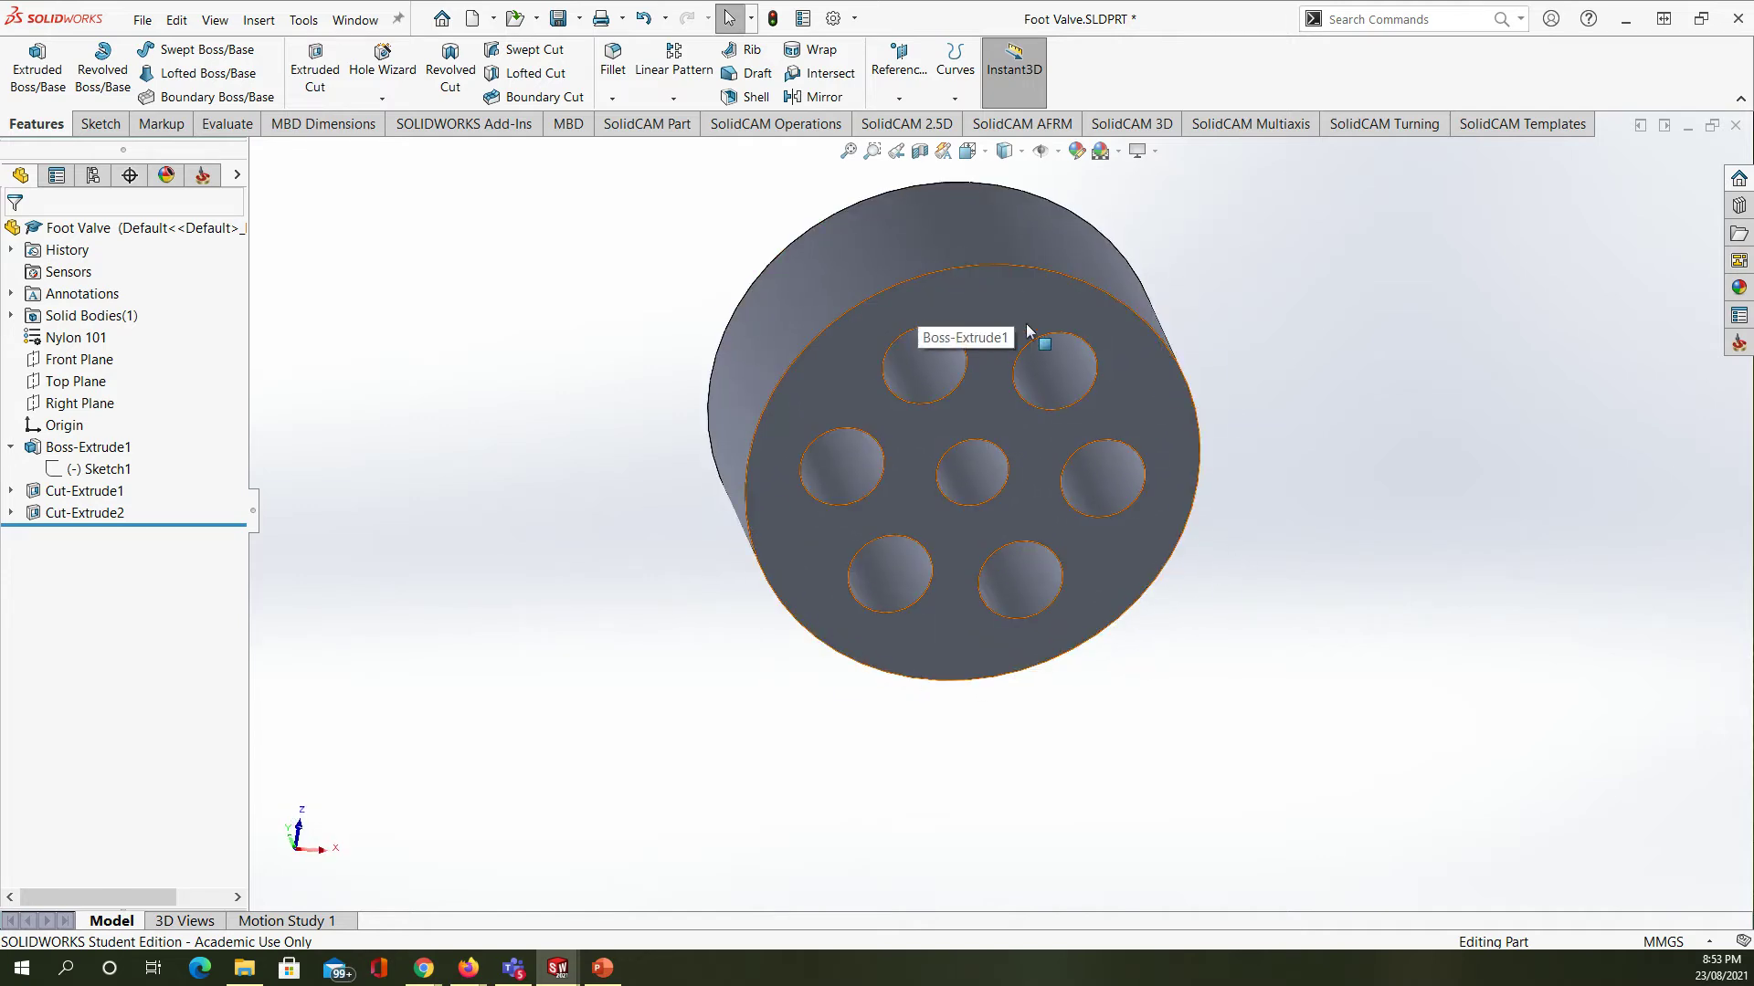
scroll(1005, 322, down, 3)
click(934, 319)
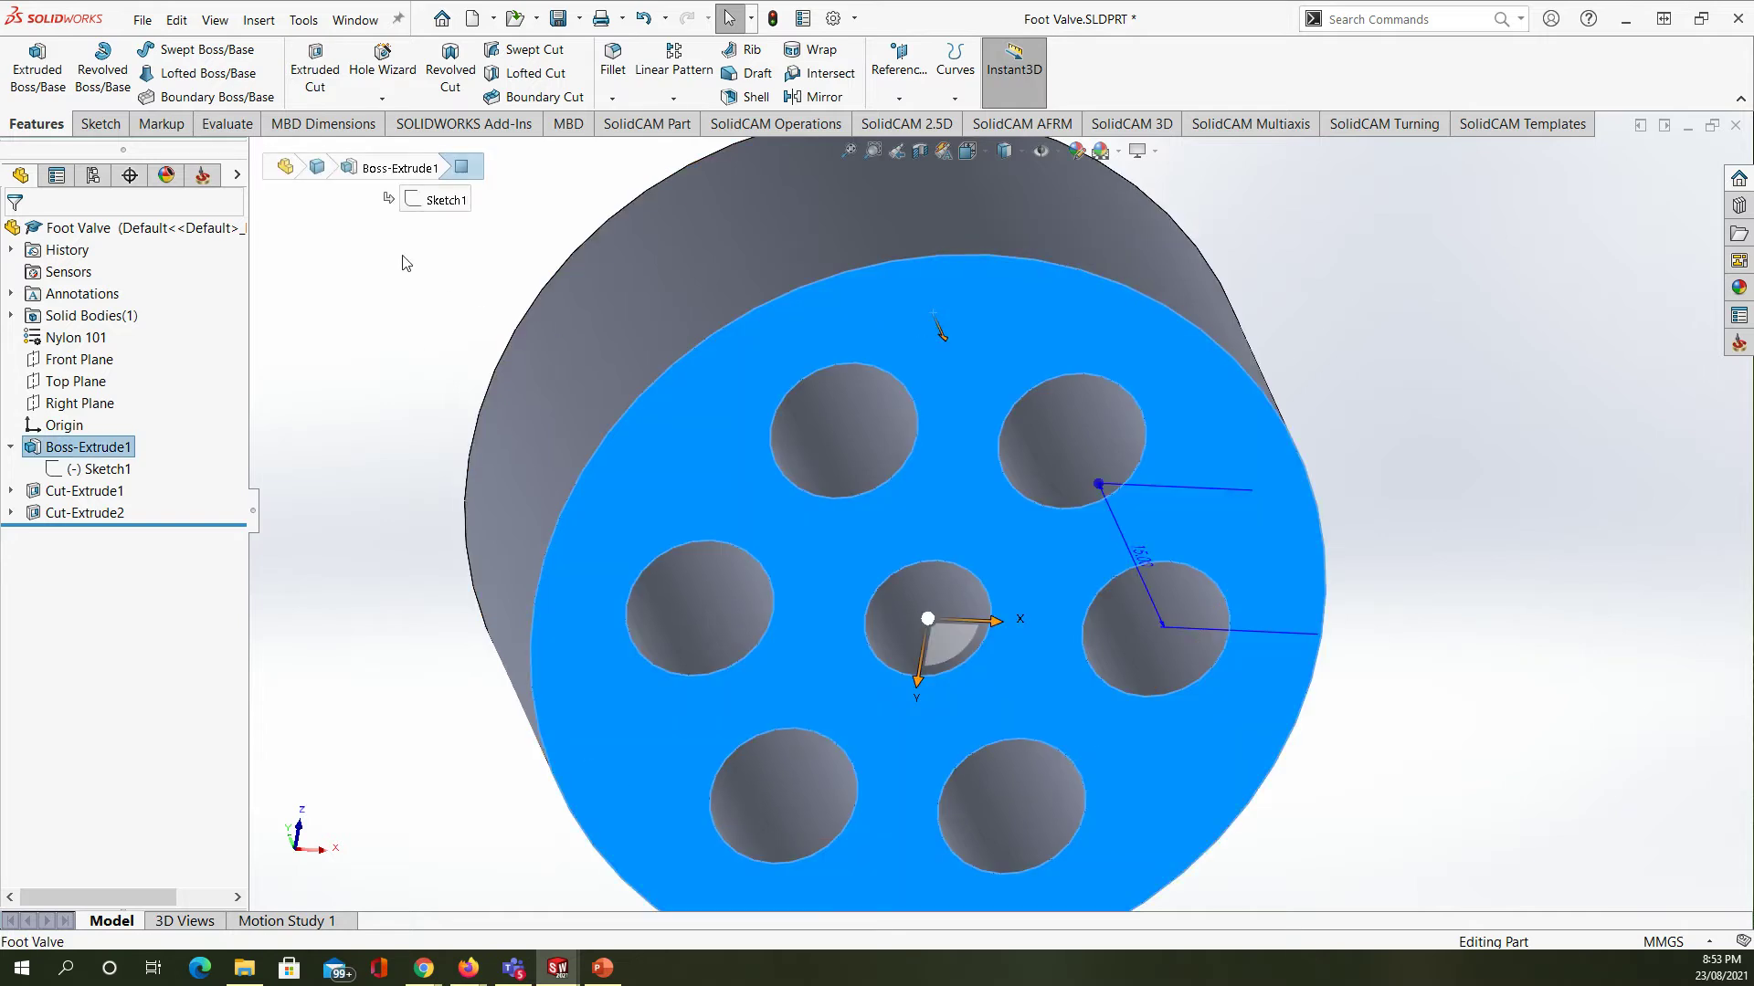
click(101, 123)
click(28, 59)
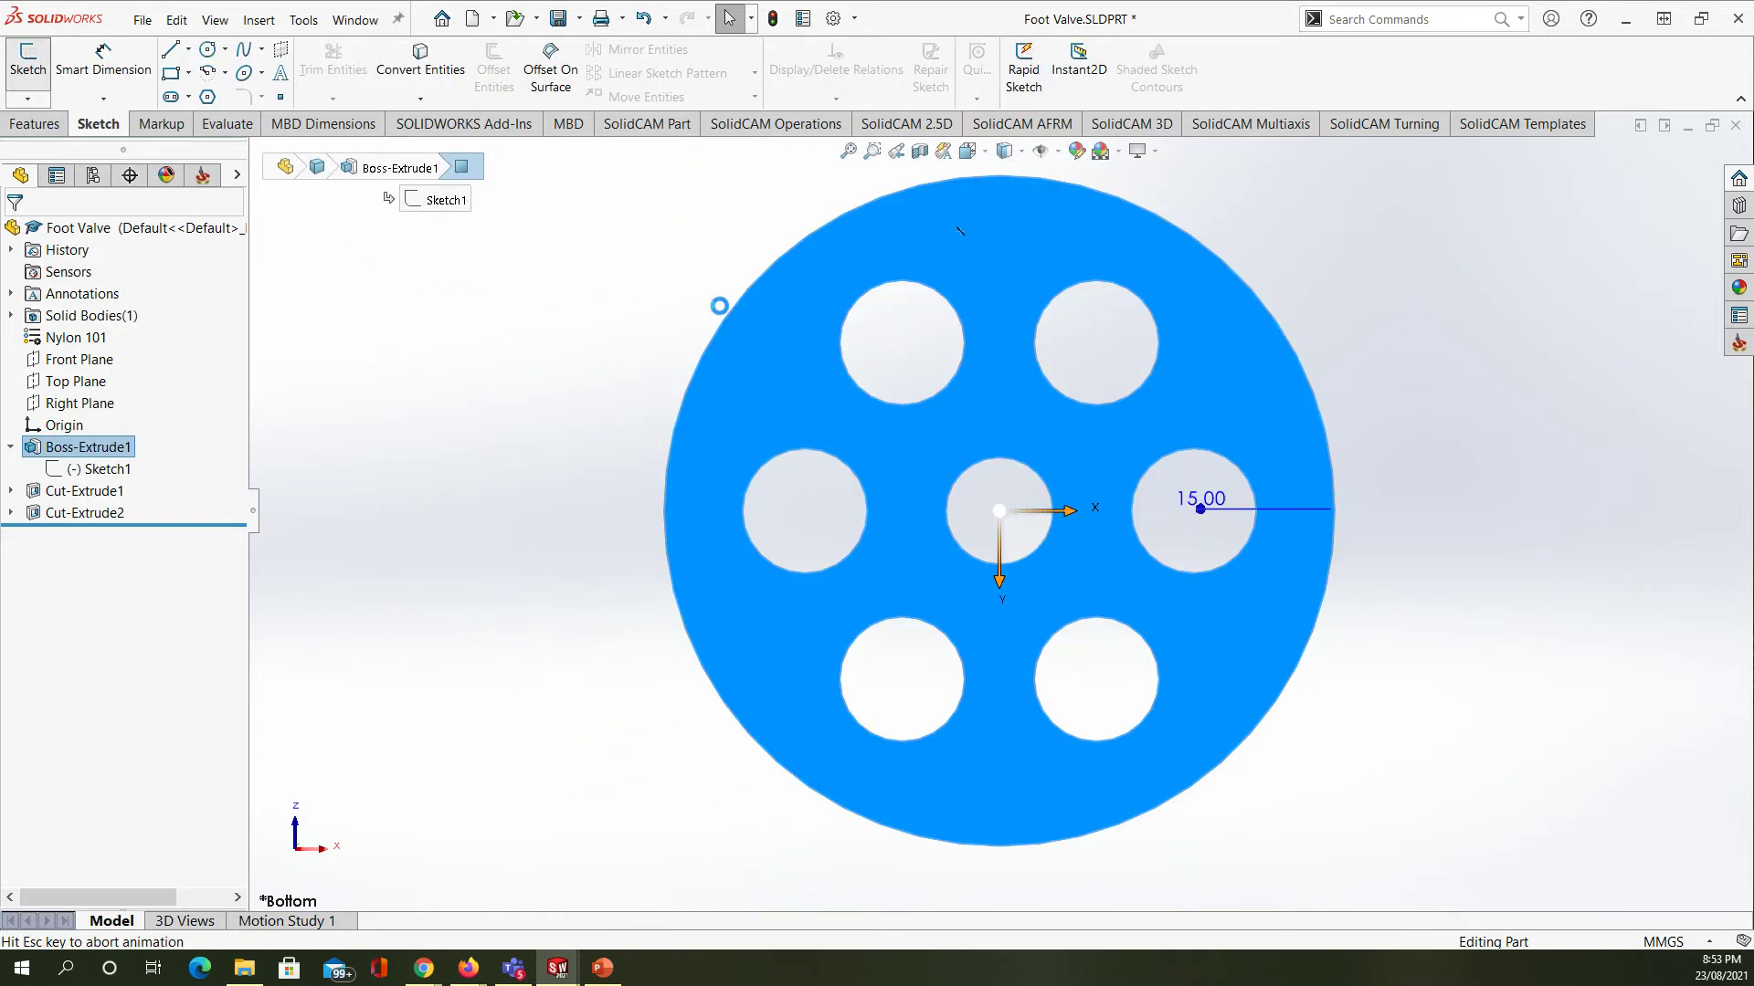
scroll(837, 204, down, 3)
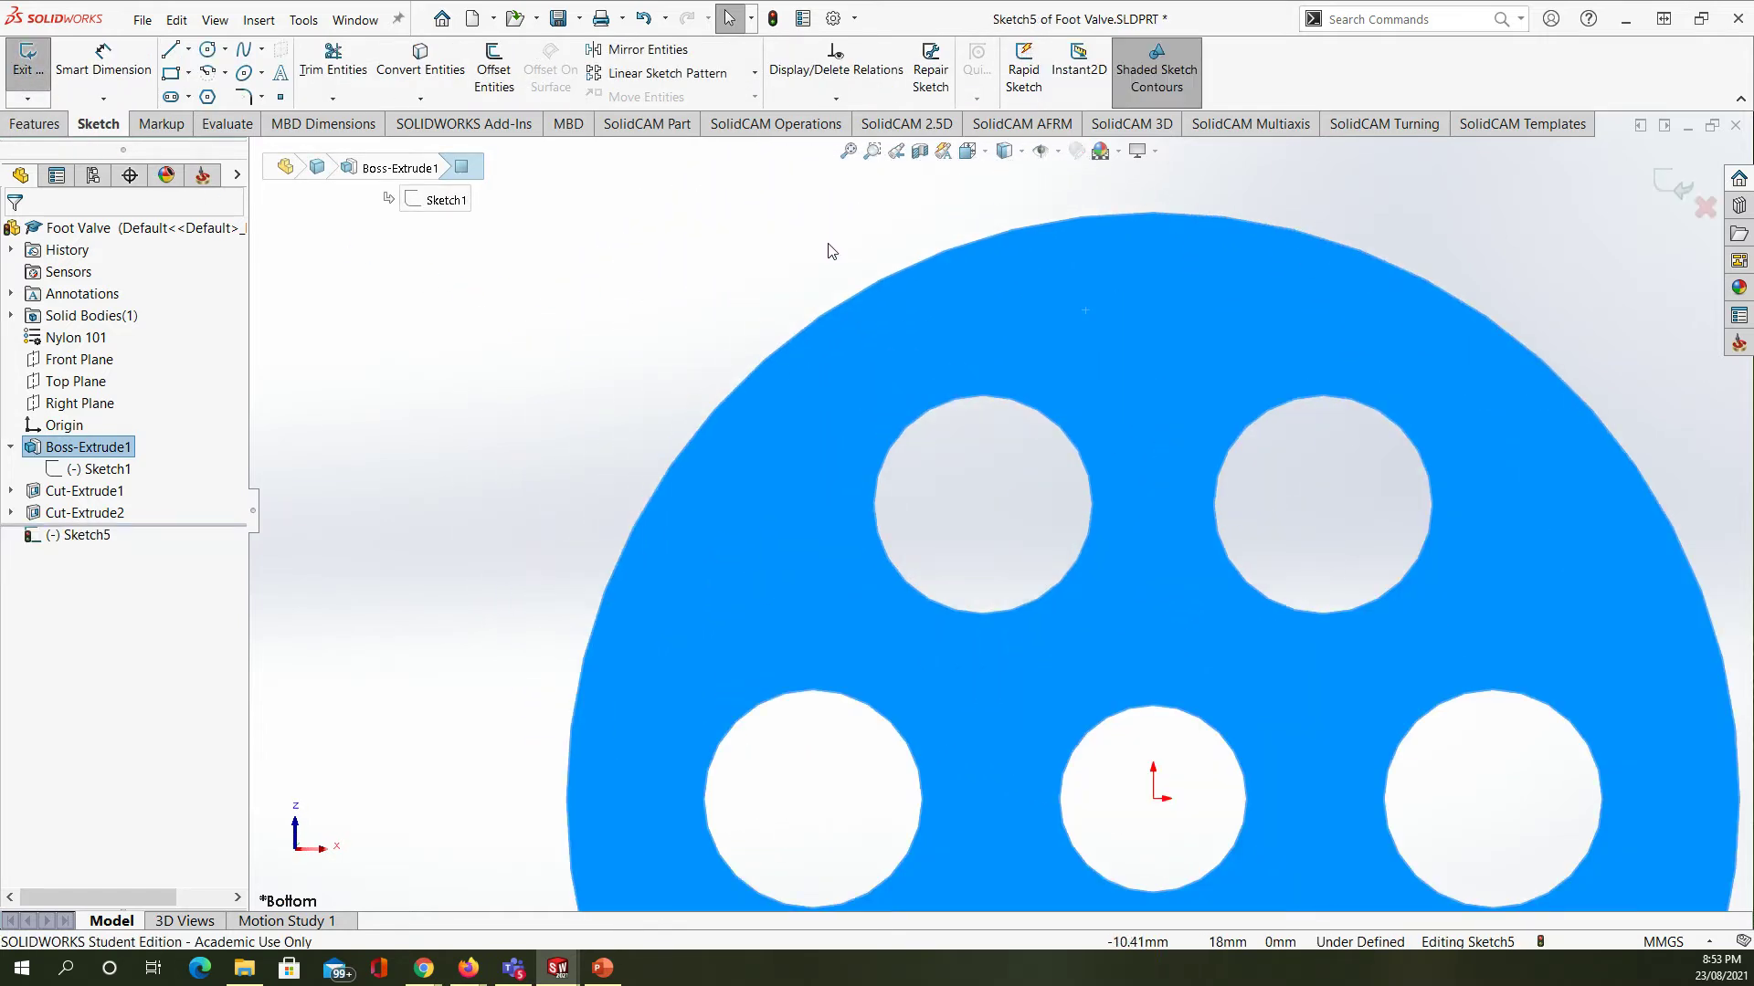
click(857, 293)
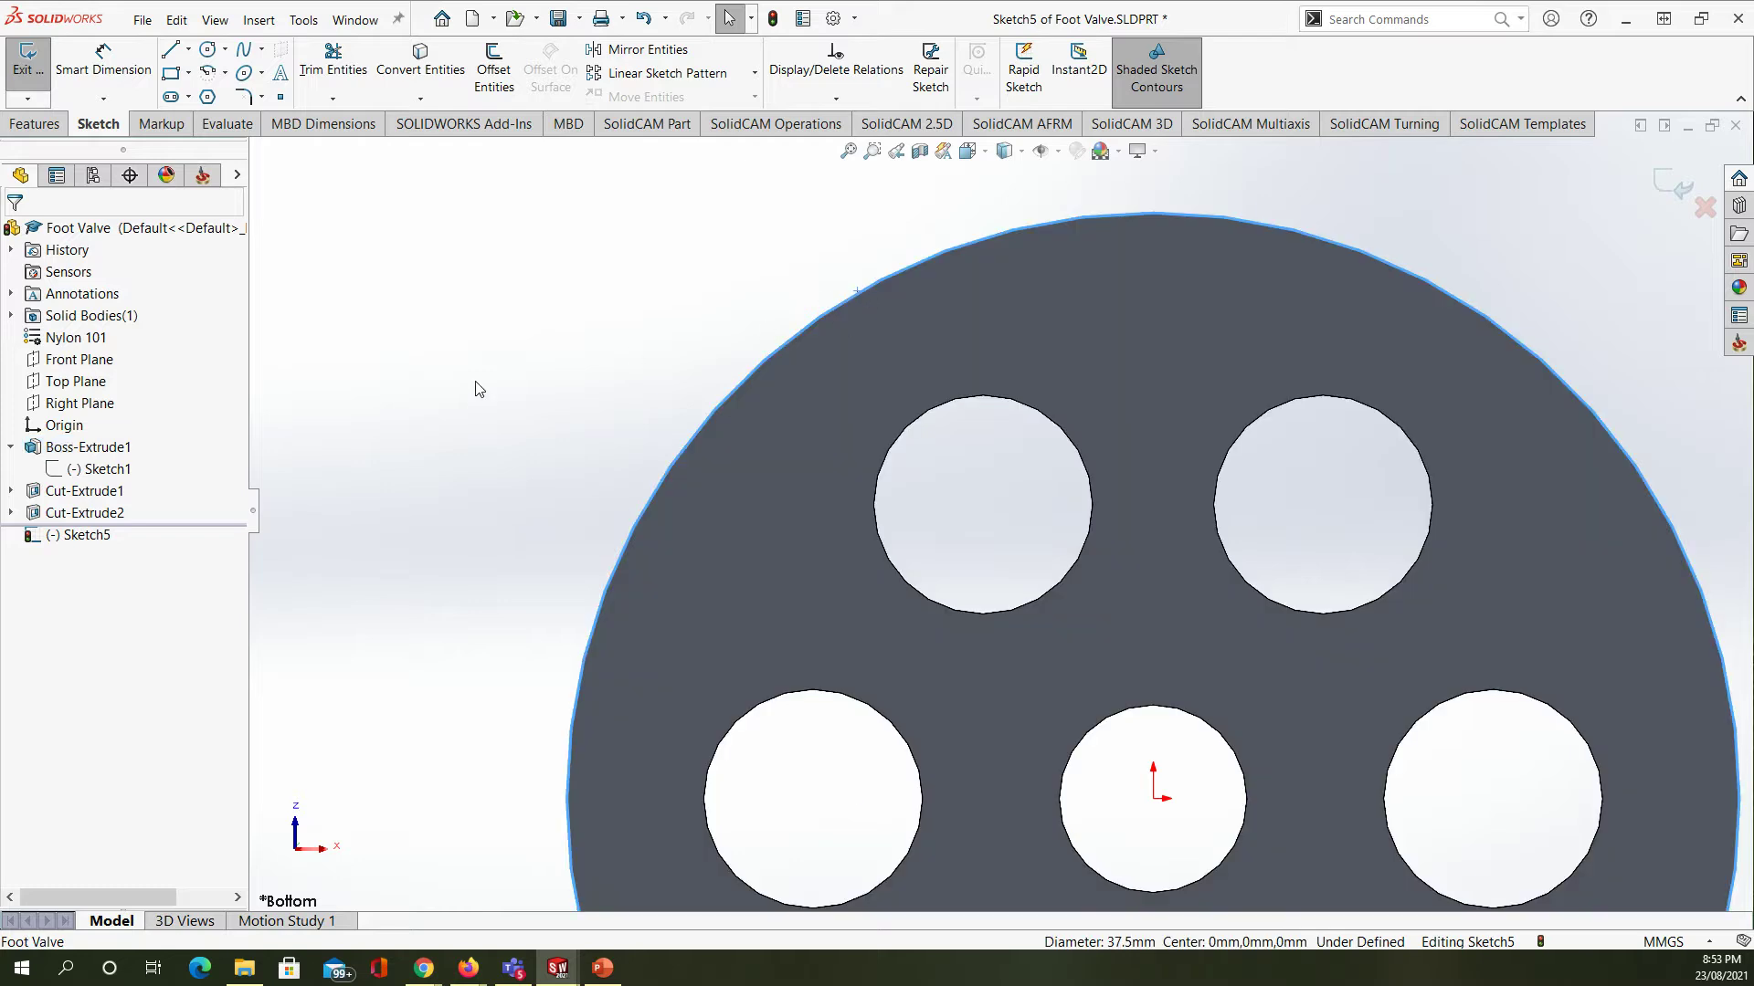
click(420, 59)
- Offset the outer circle of the foot valve's underside outward by 2 mm in the sketch
click(494, 72)
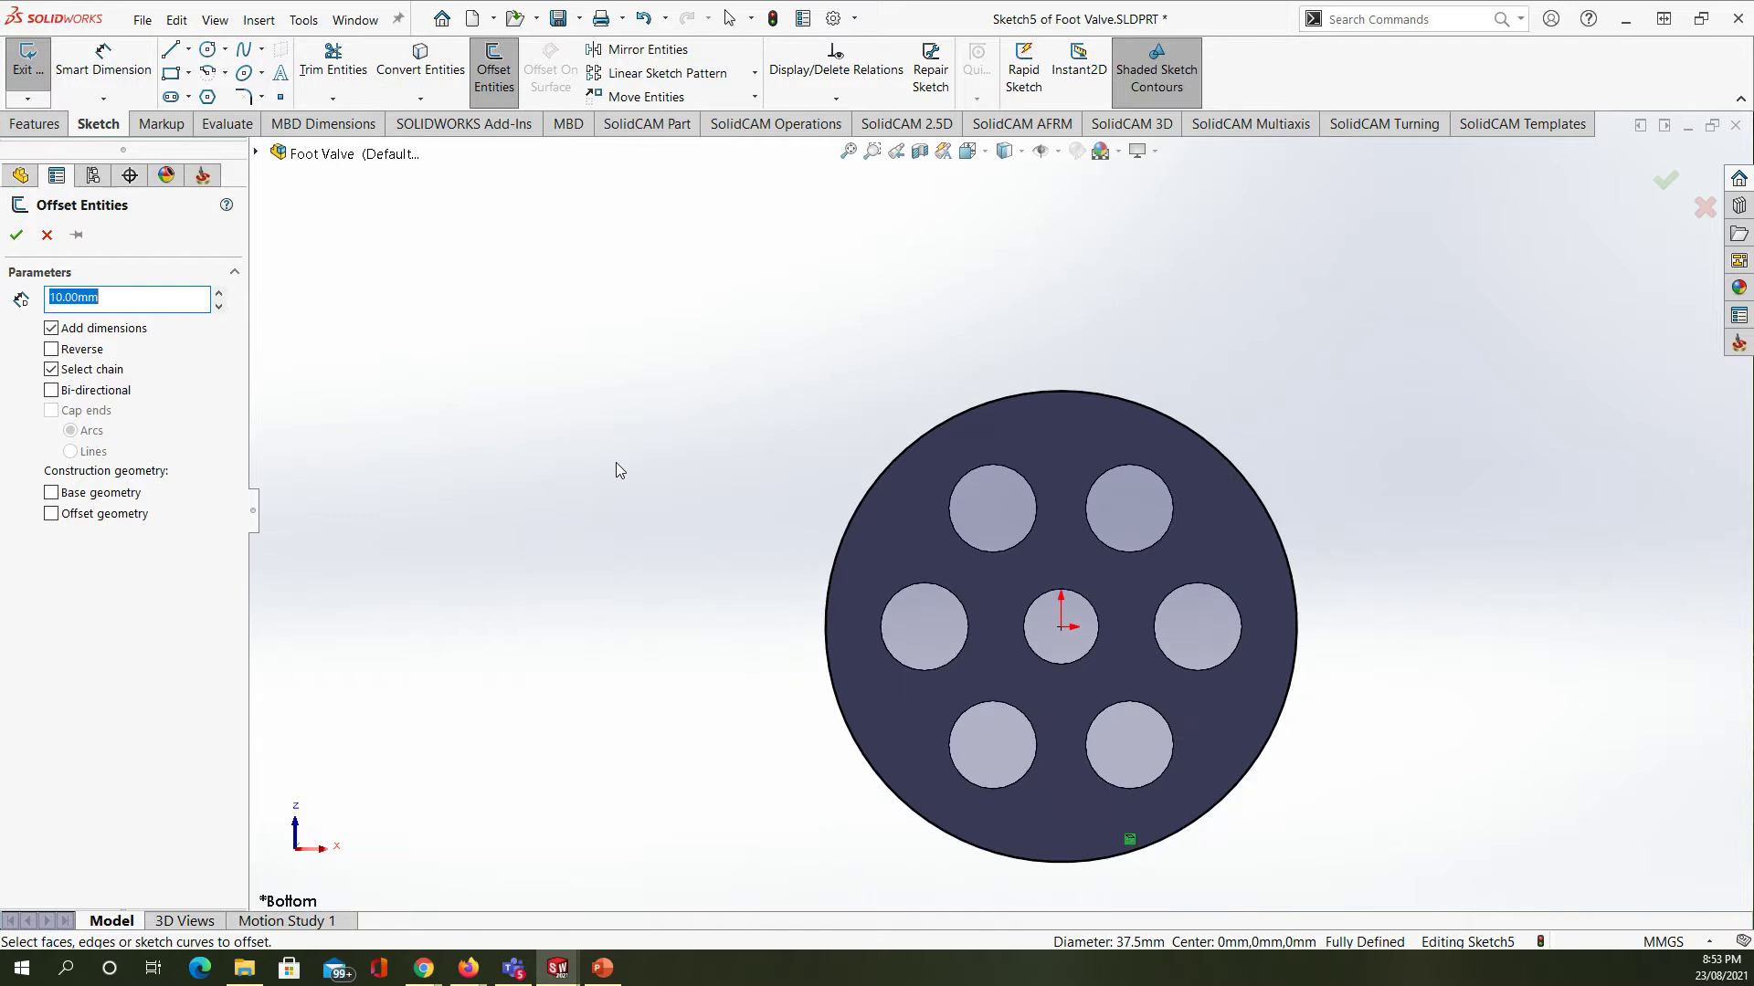
scroll(928, 425, down, 3)
scroll(1003, 409, down, 3)
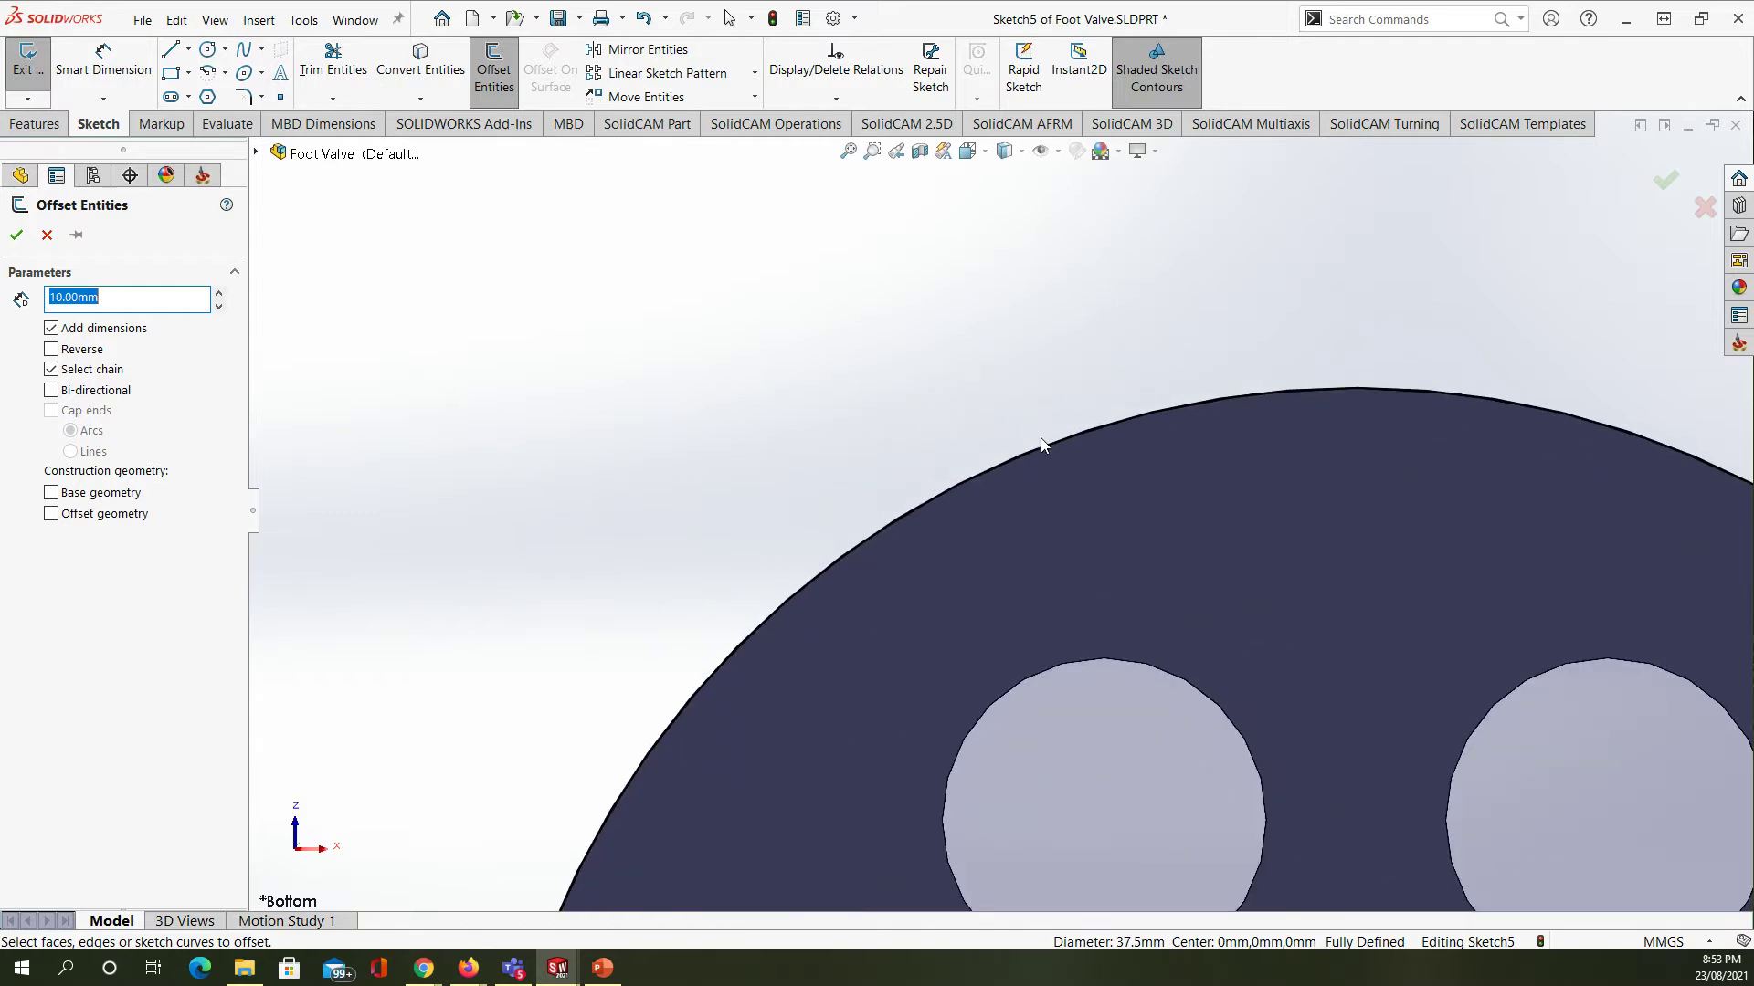
click(1043, 446)
scroll(900, 509, up, 5)
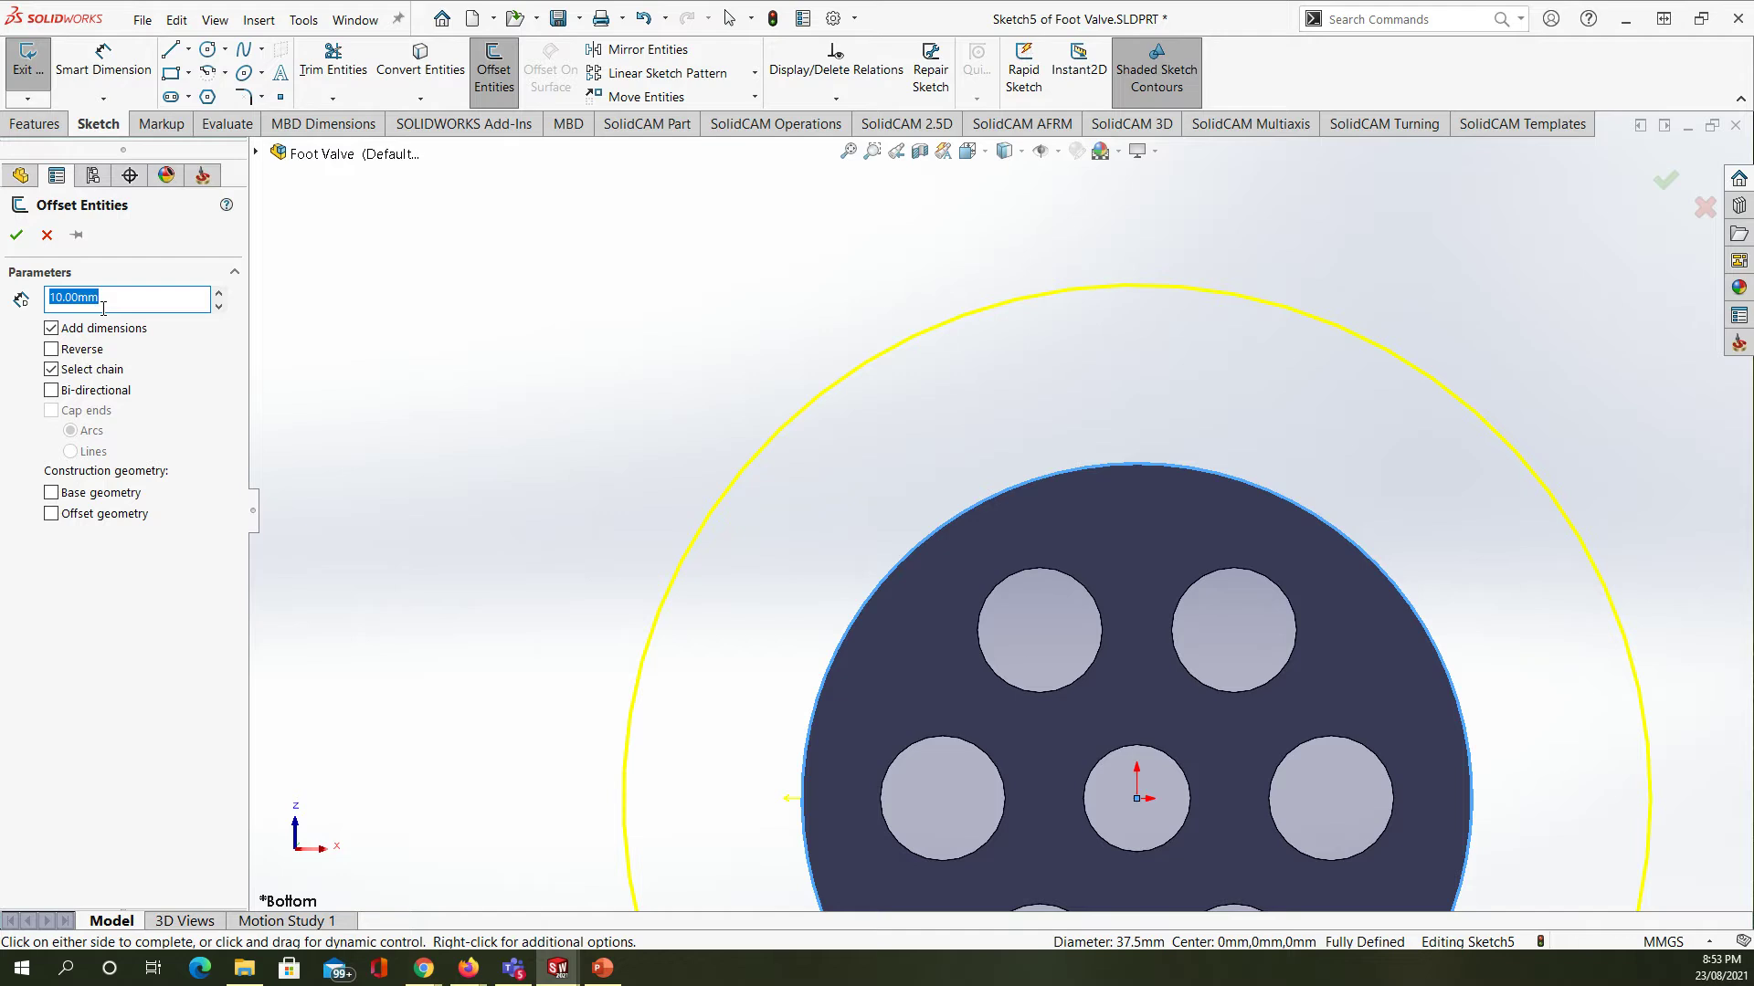
text(2)
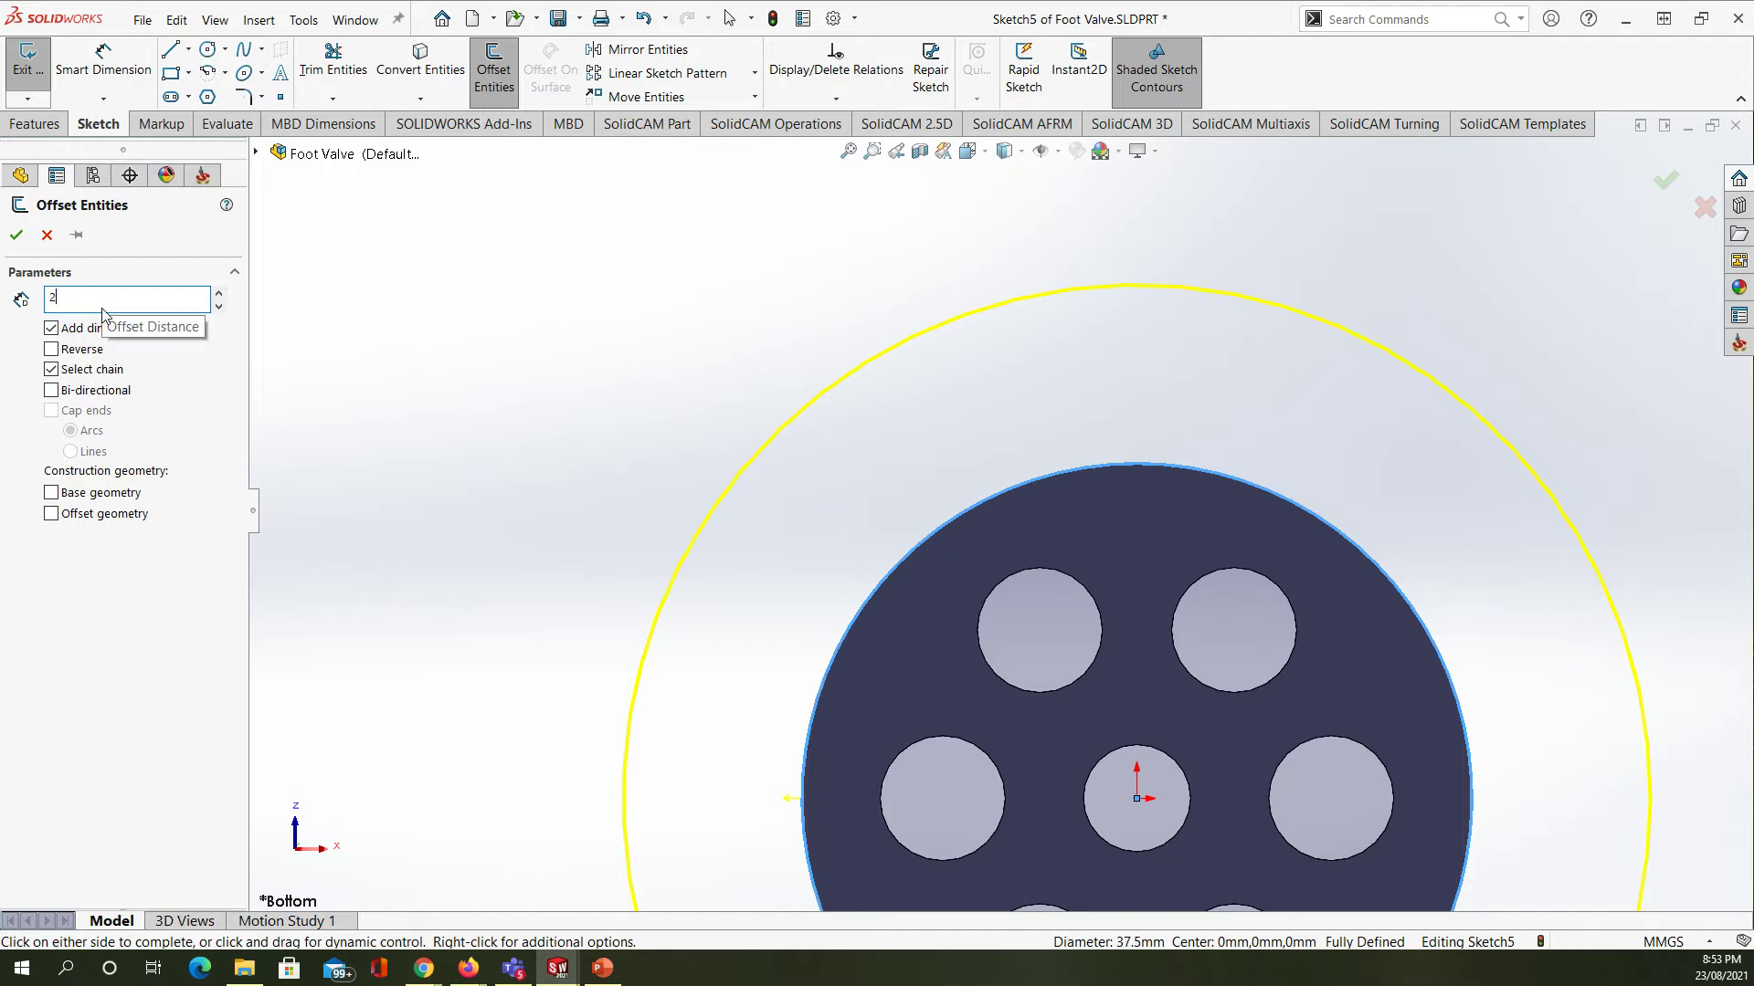
key(Return)
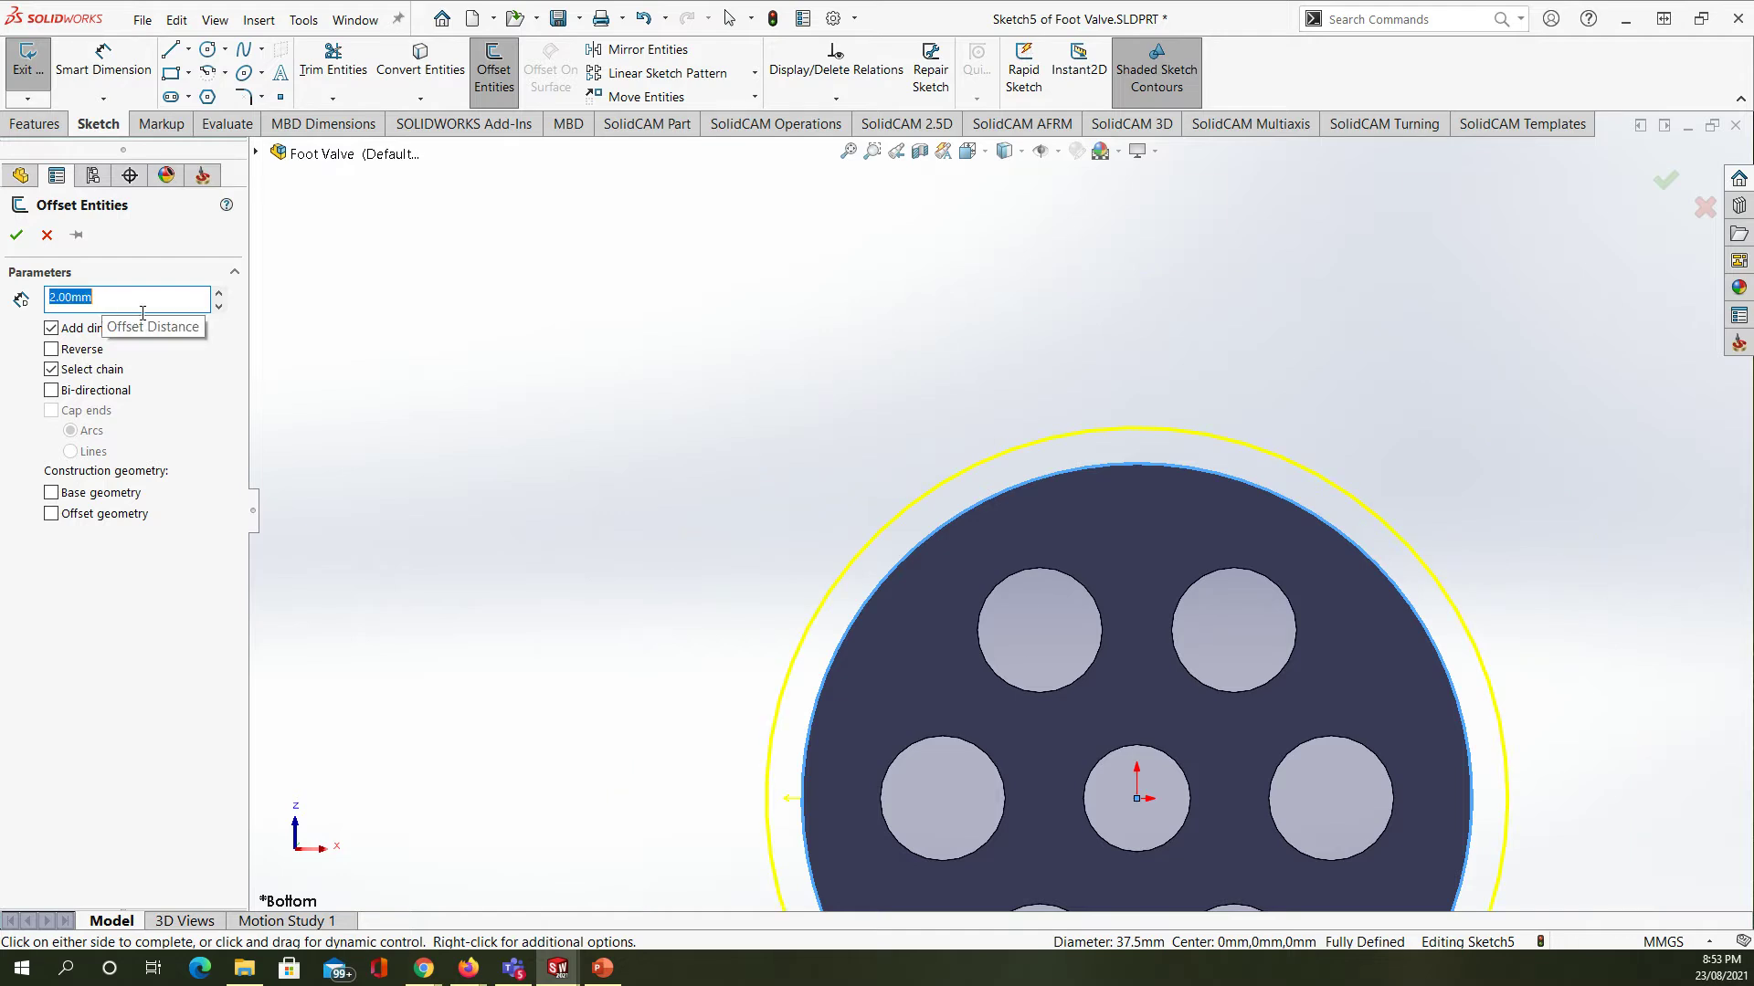
click(17, 235)
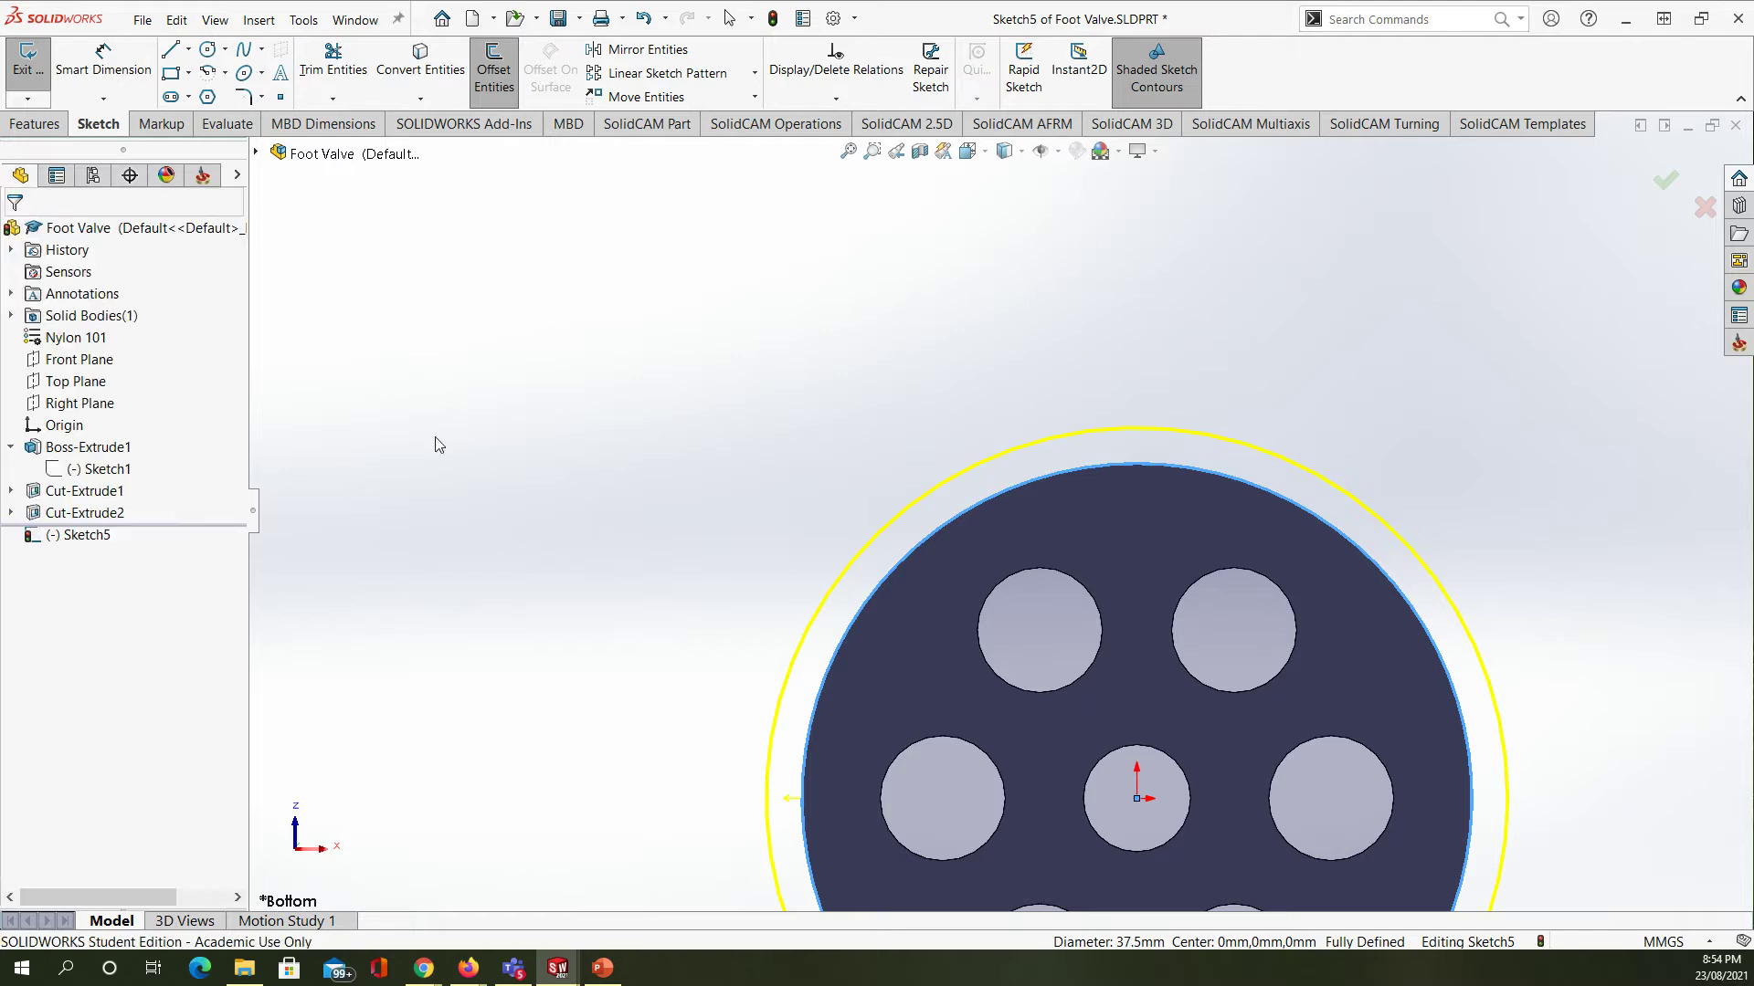
- Start a boss extrusion of the ring between the two circles with a blind depth of 5 mm
middle_drag(670, 552, 883, 612)
middle_drag(798, 468, 694, 658)
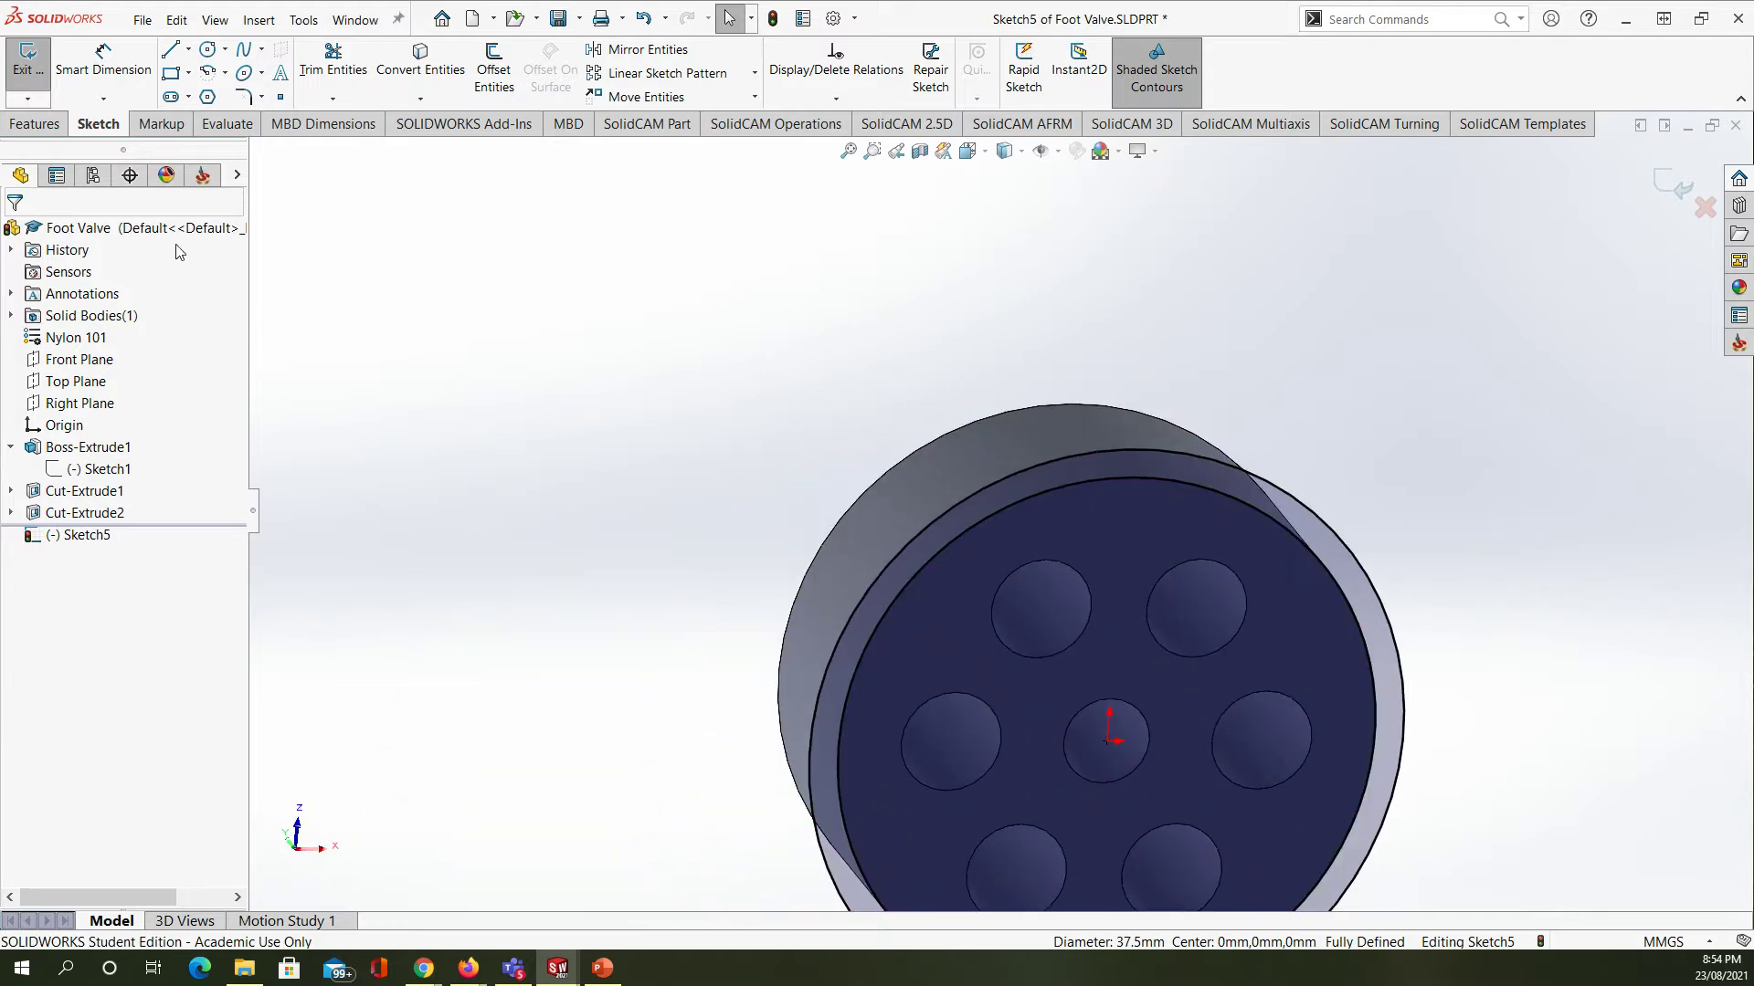
click(47, 125)
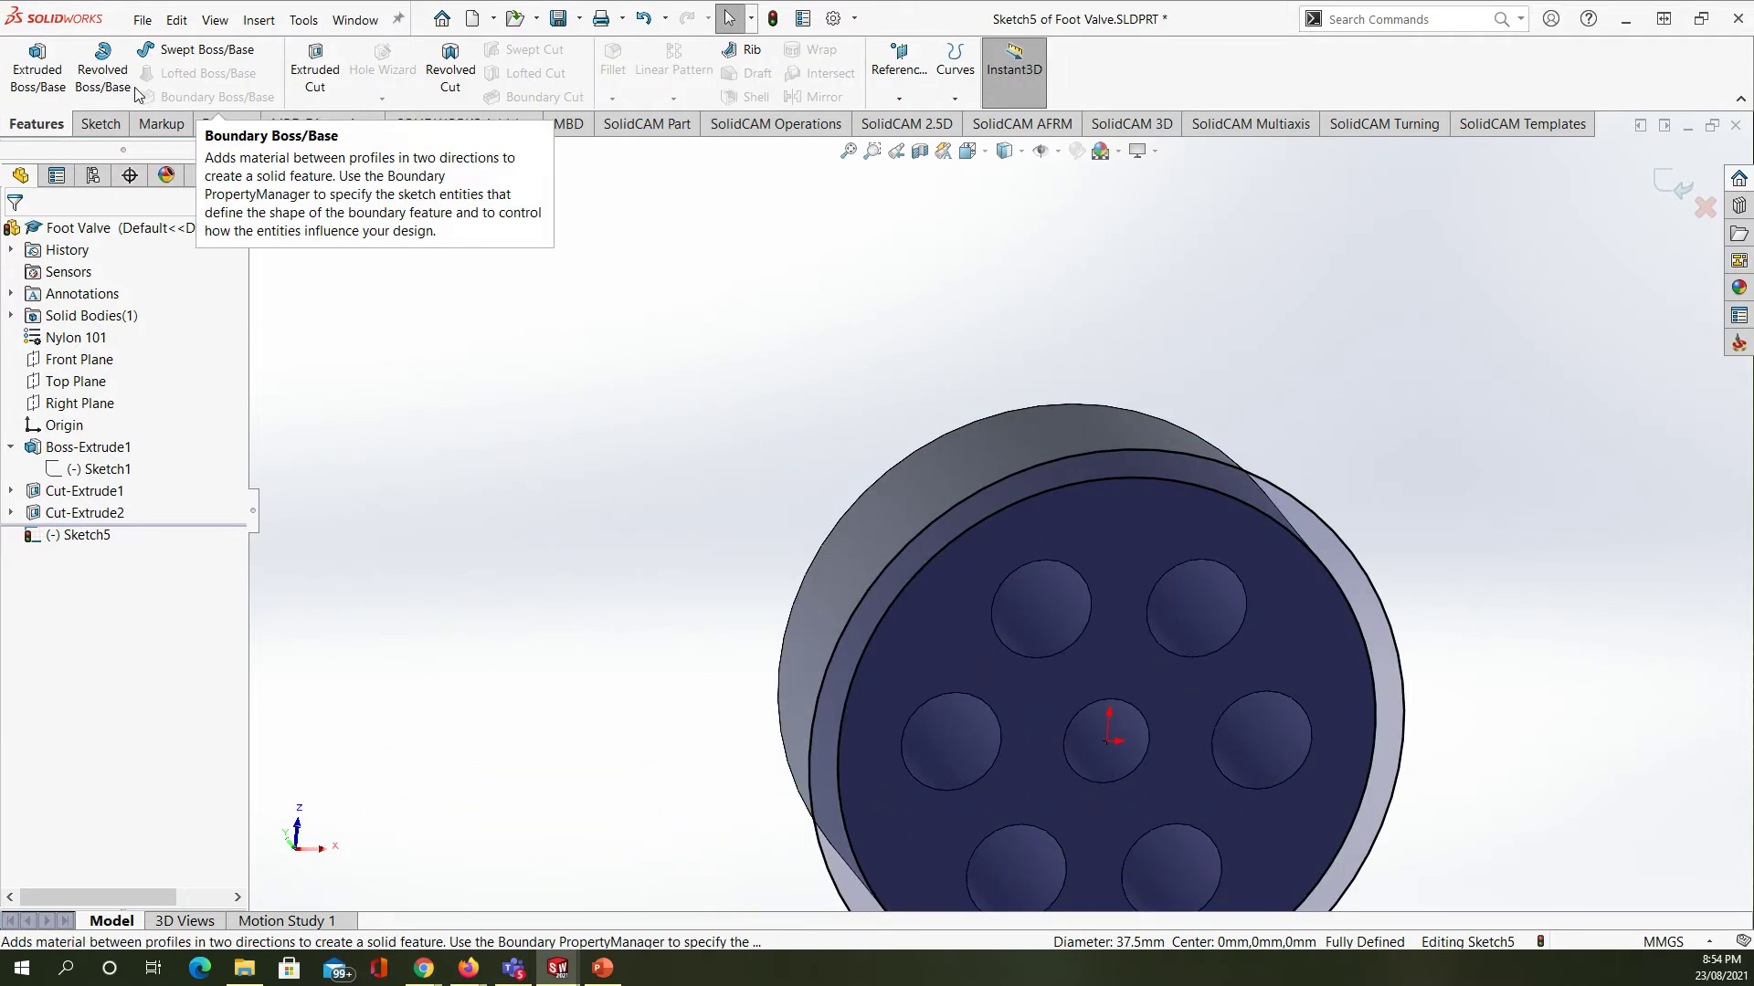
click(48, 75)
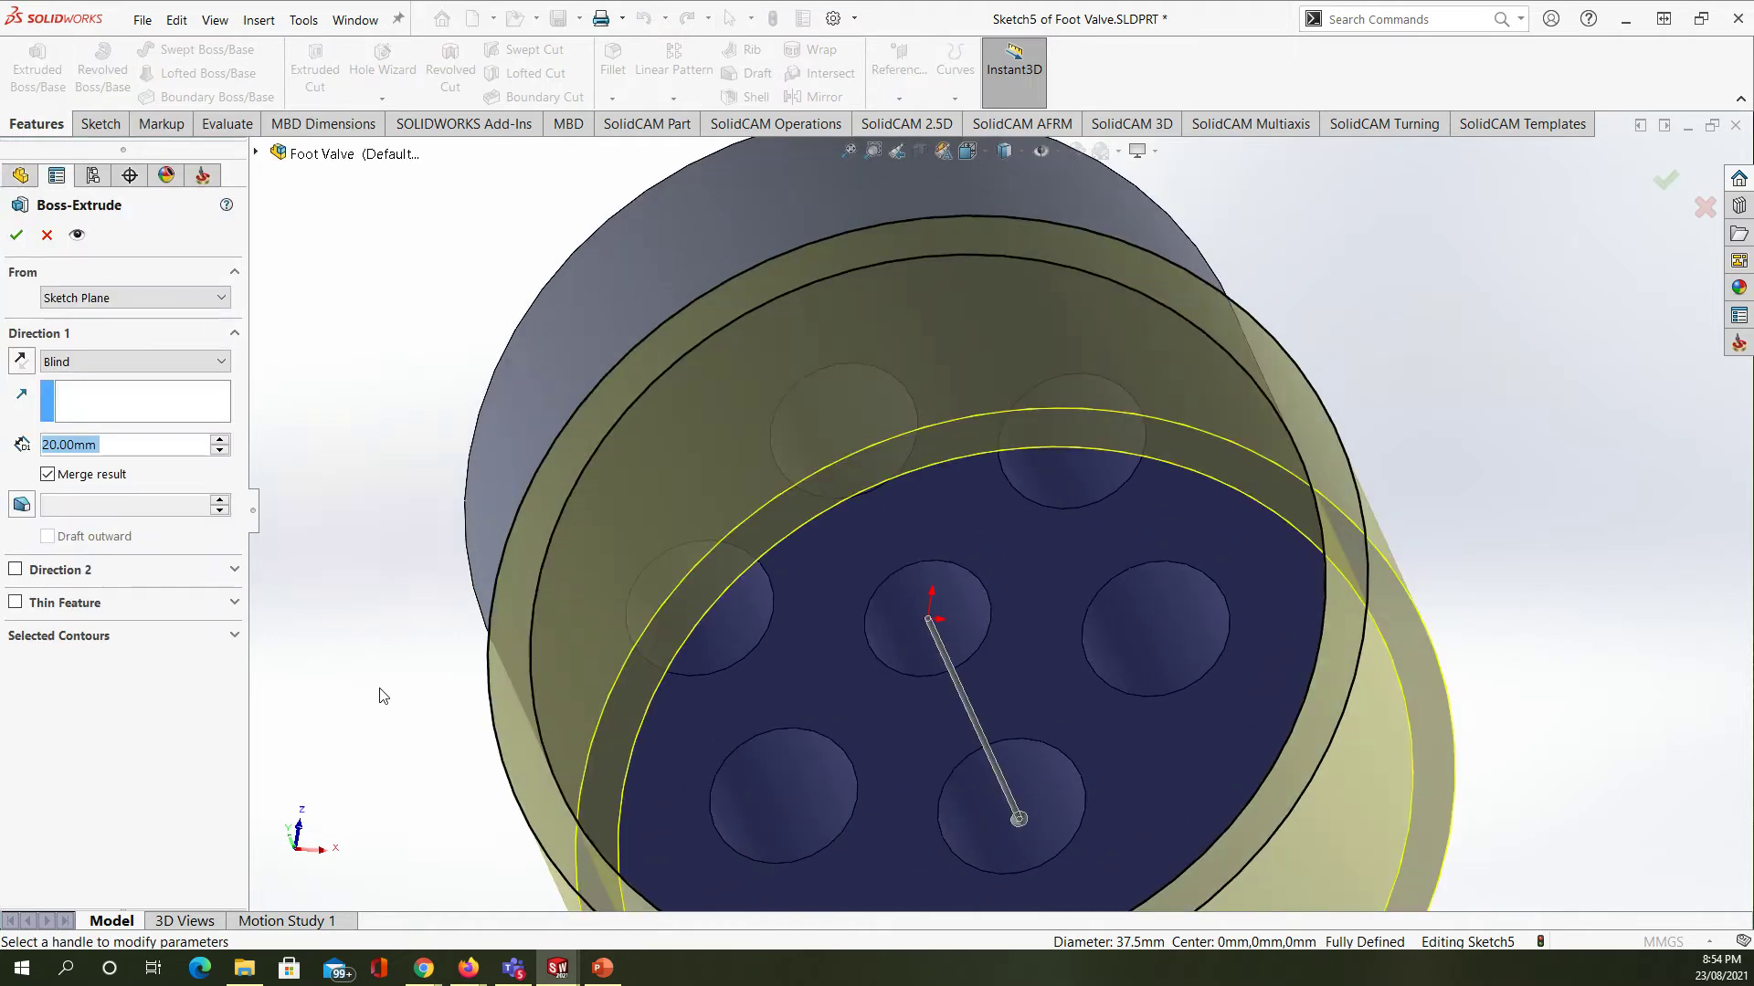
middle_drag(381, 673, 576, 627)
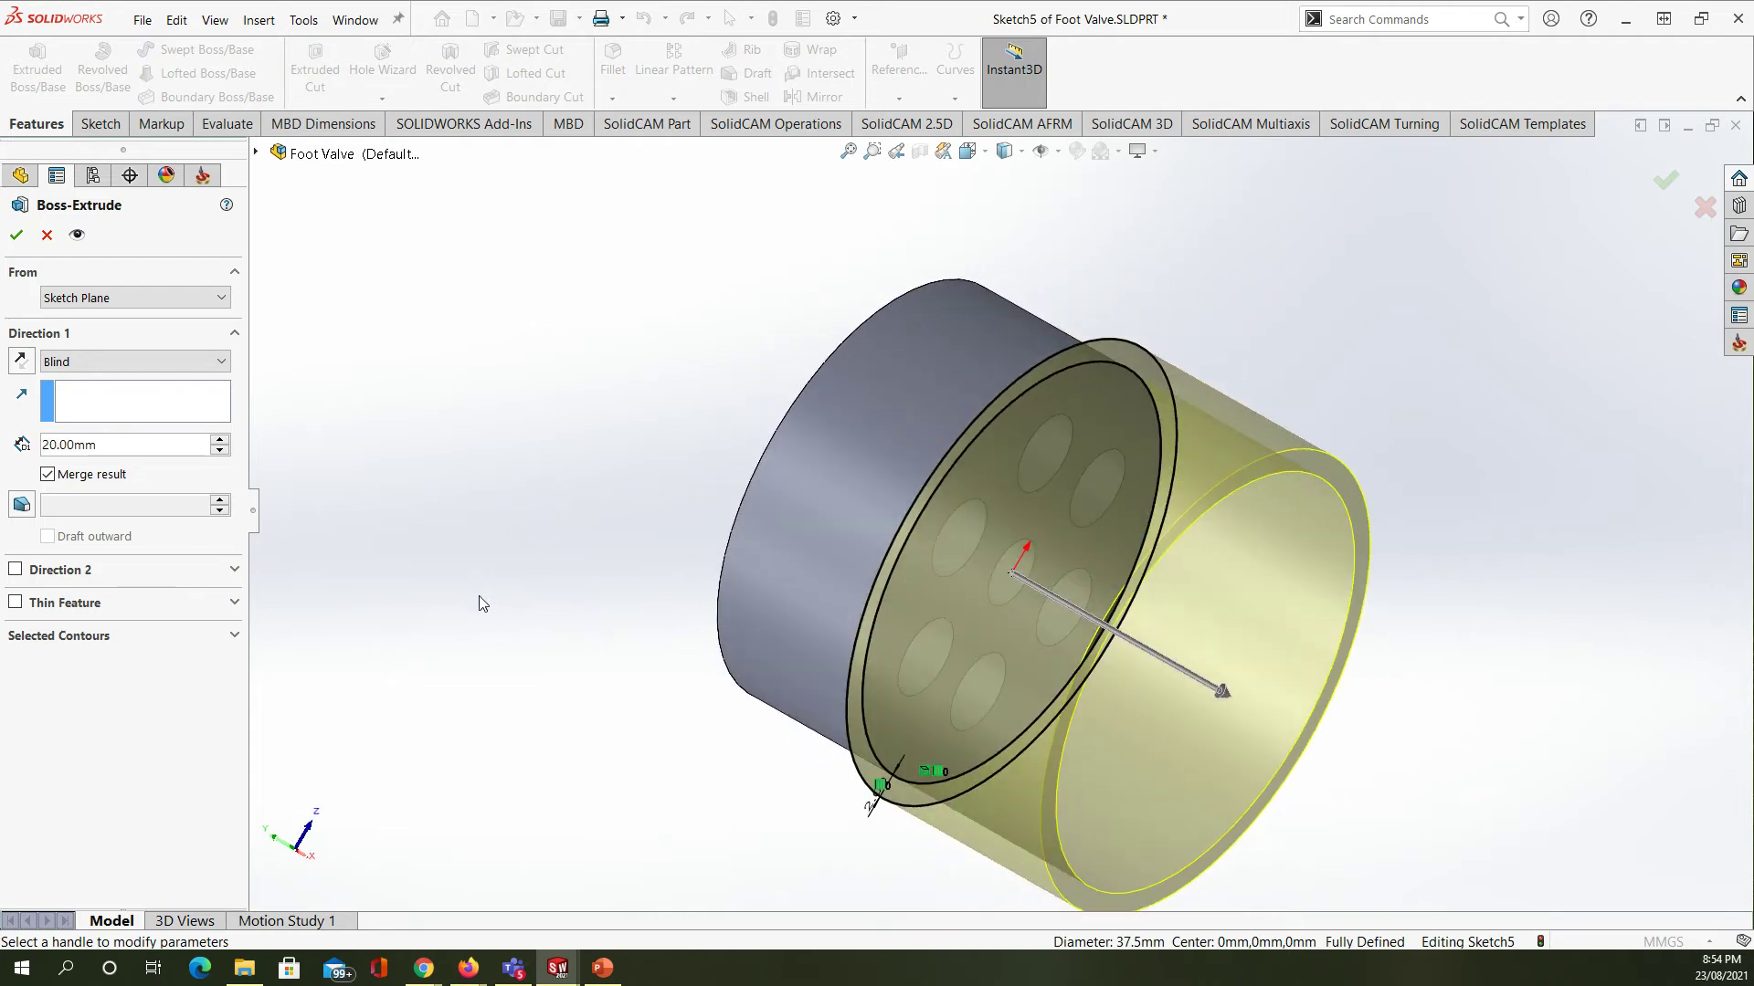
drag(108, 444, 9, 444)
text(5)
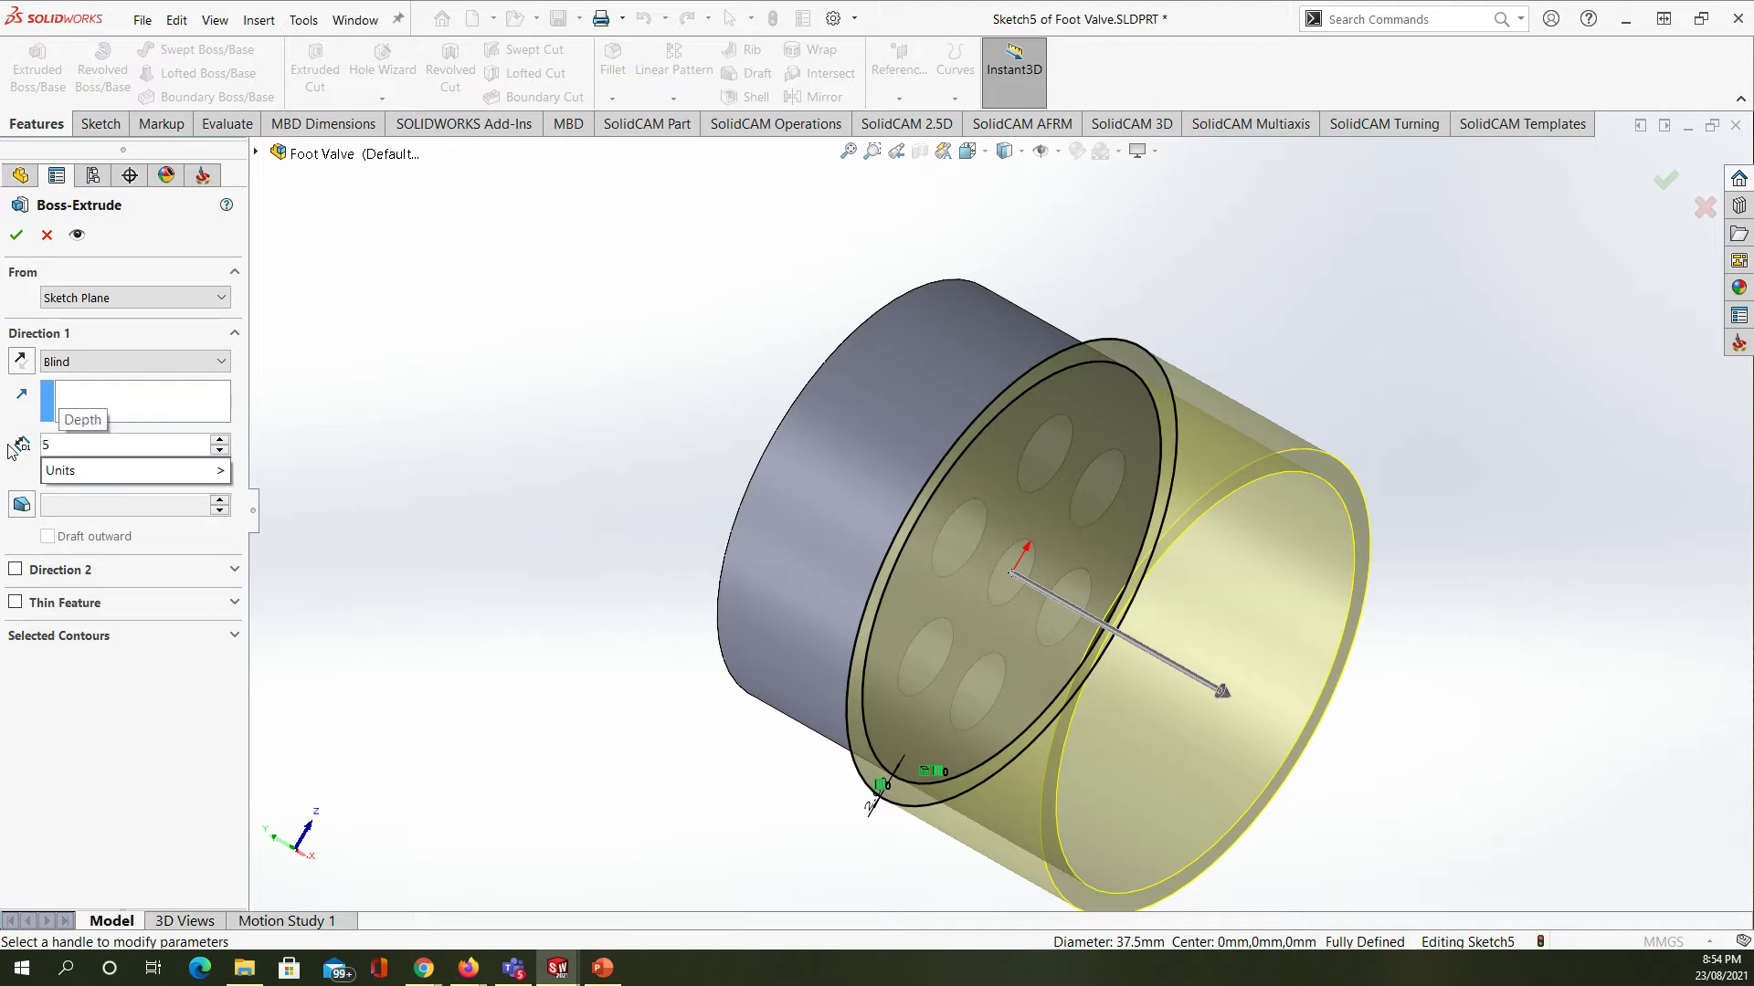
mouse_move(108, 483)
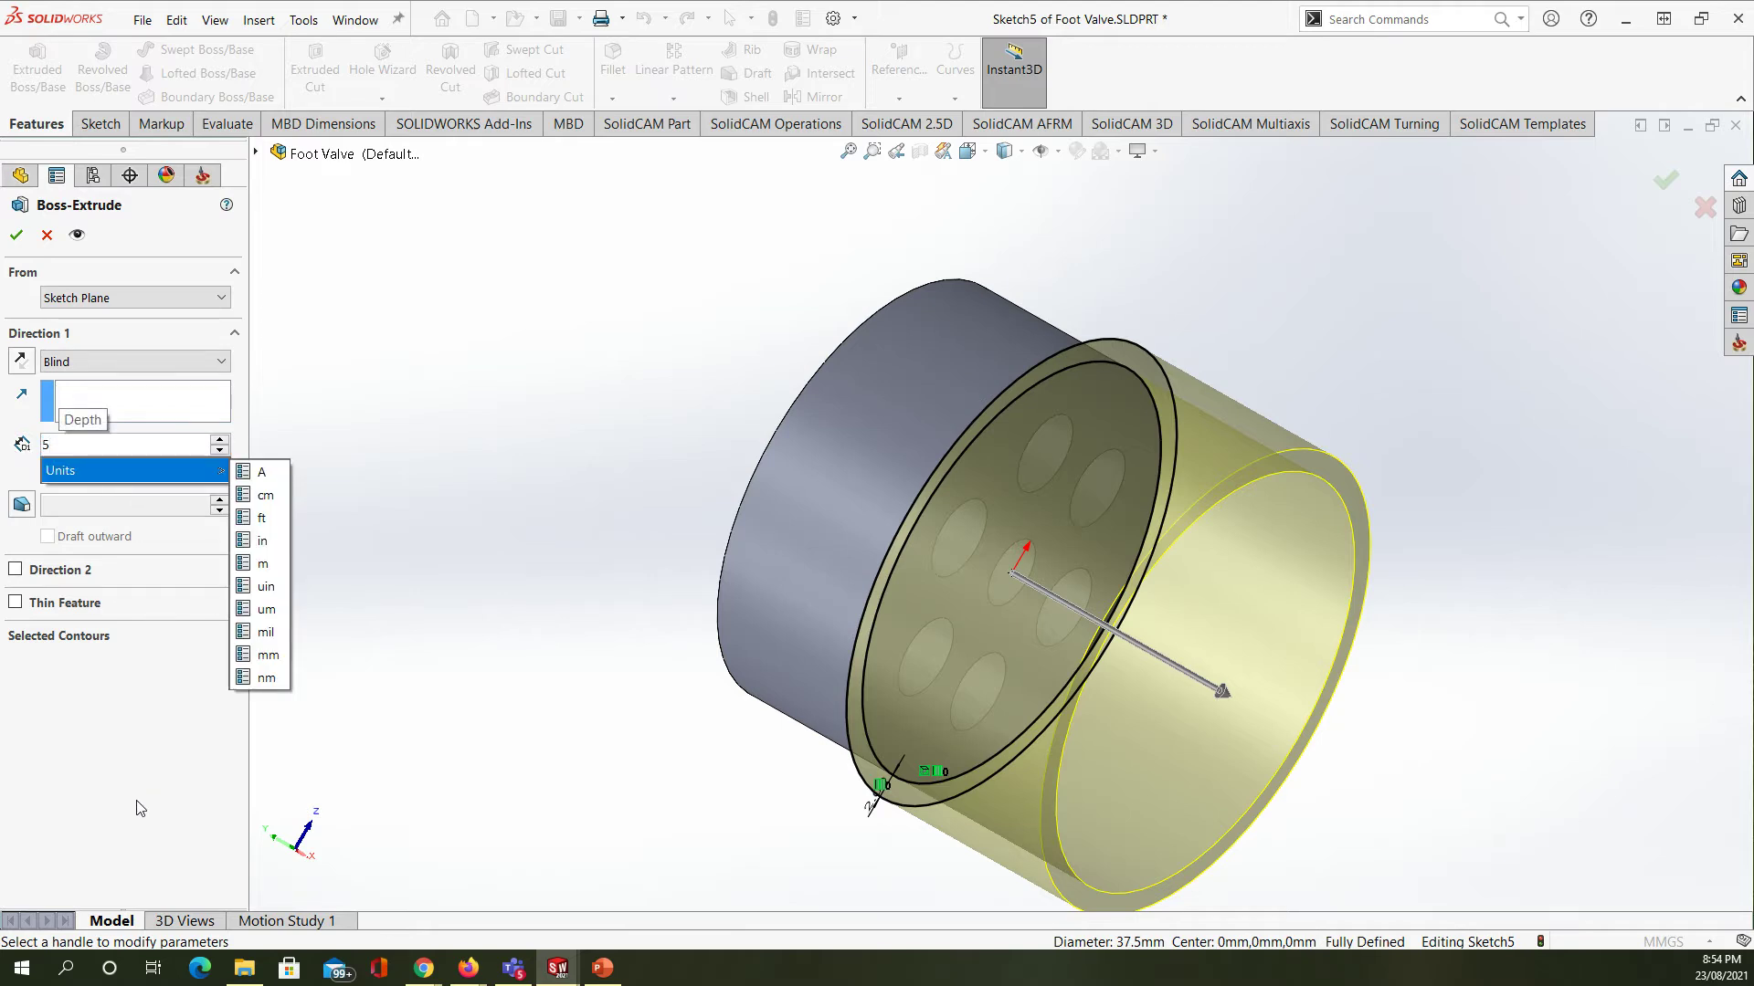
click(120, 752)
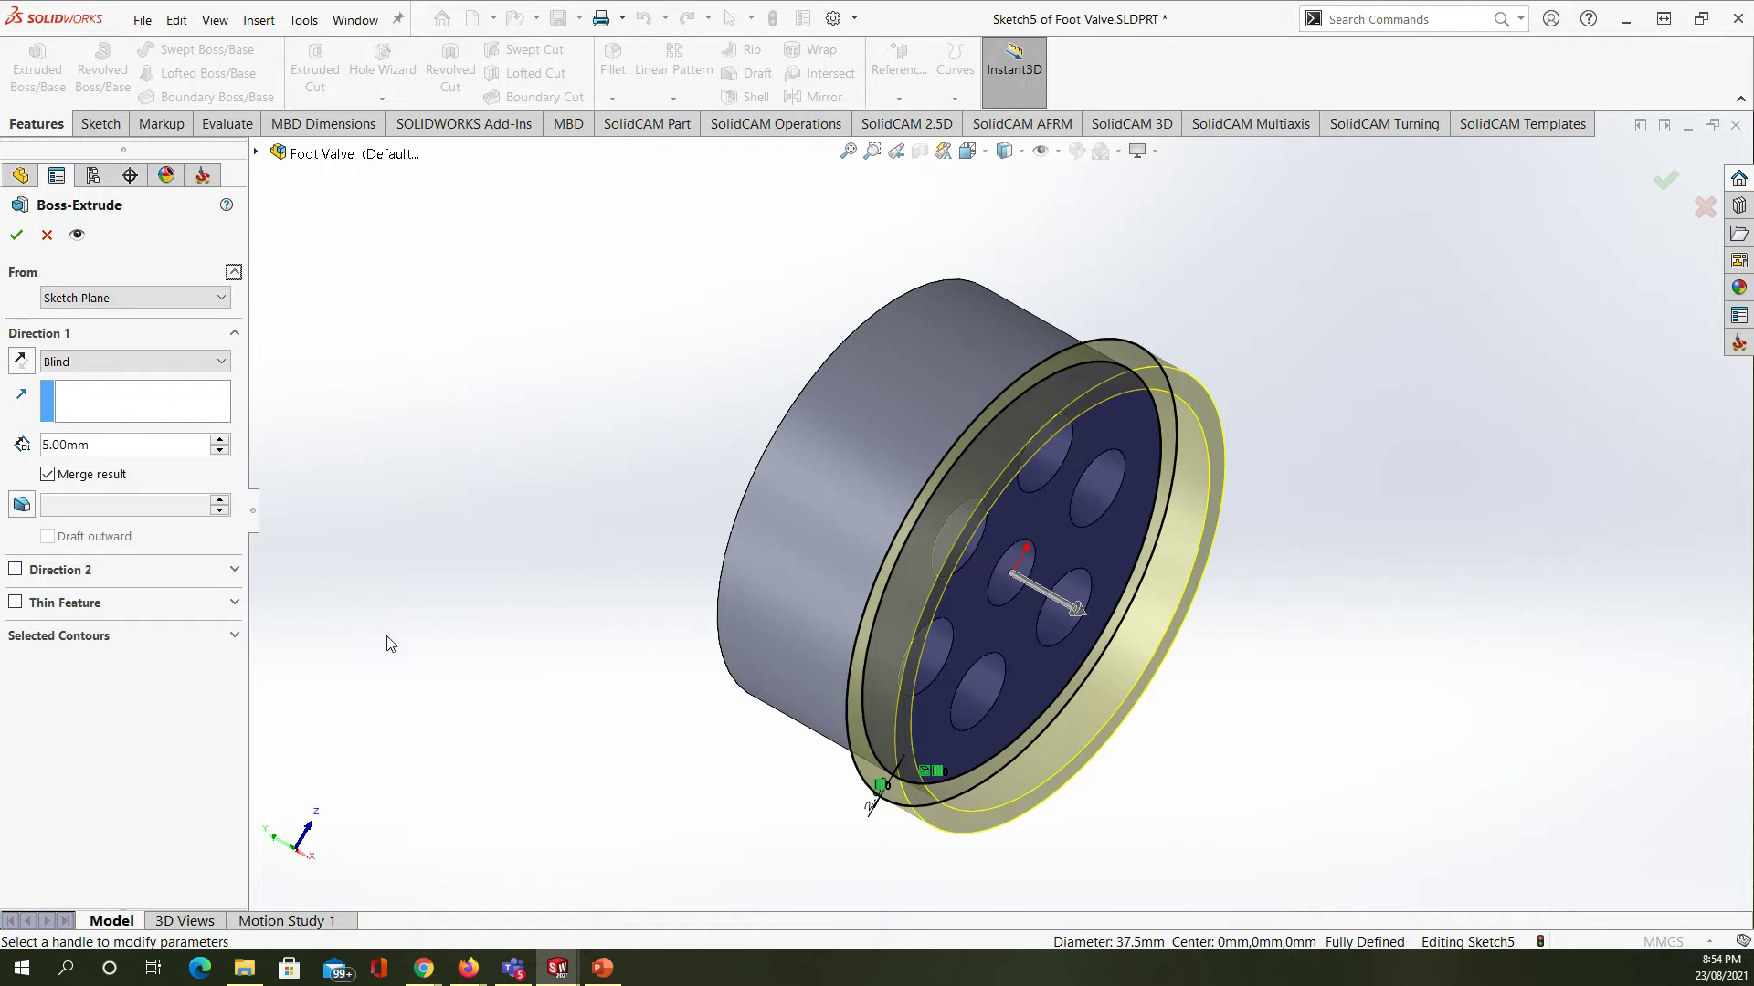
- Reverse the ring's extrusion so it wraps around the valve body and complete it with a 7 mm depth
click(20, 361)
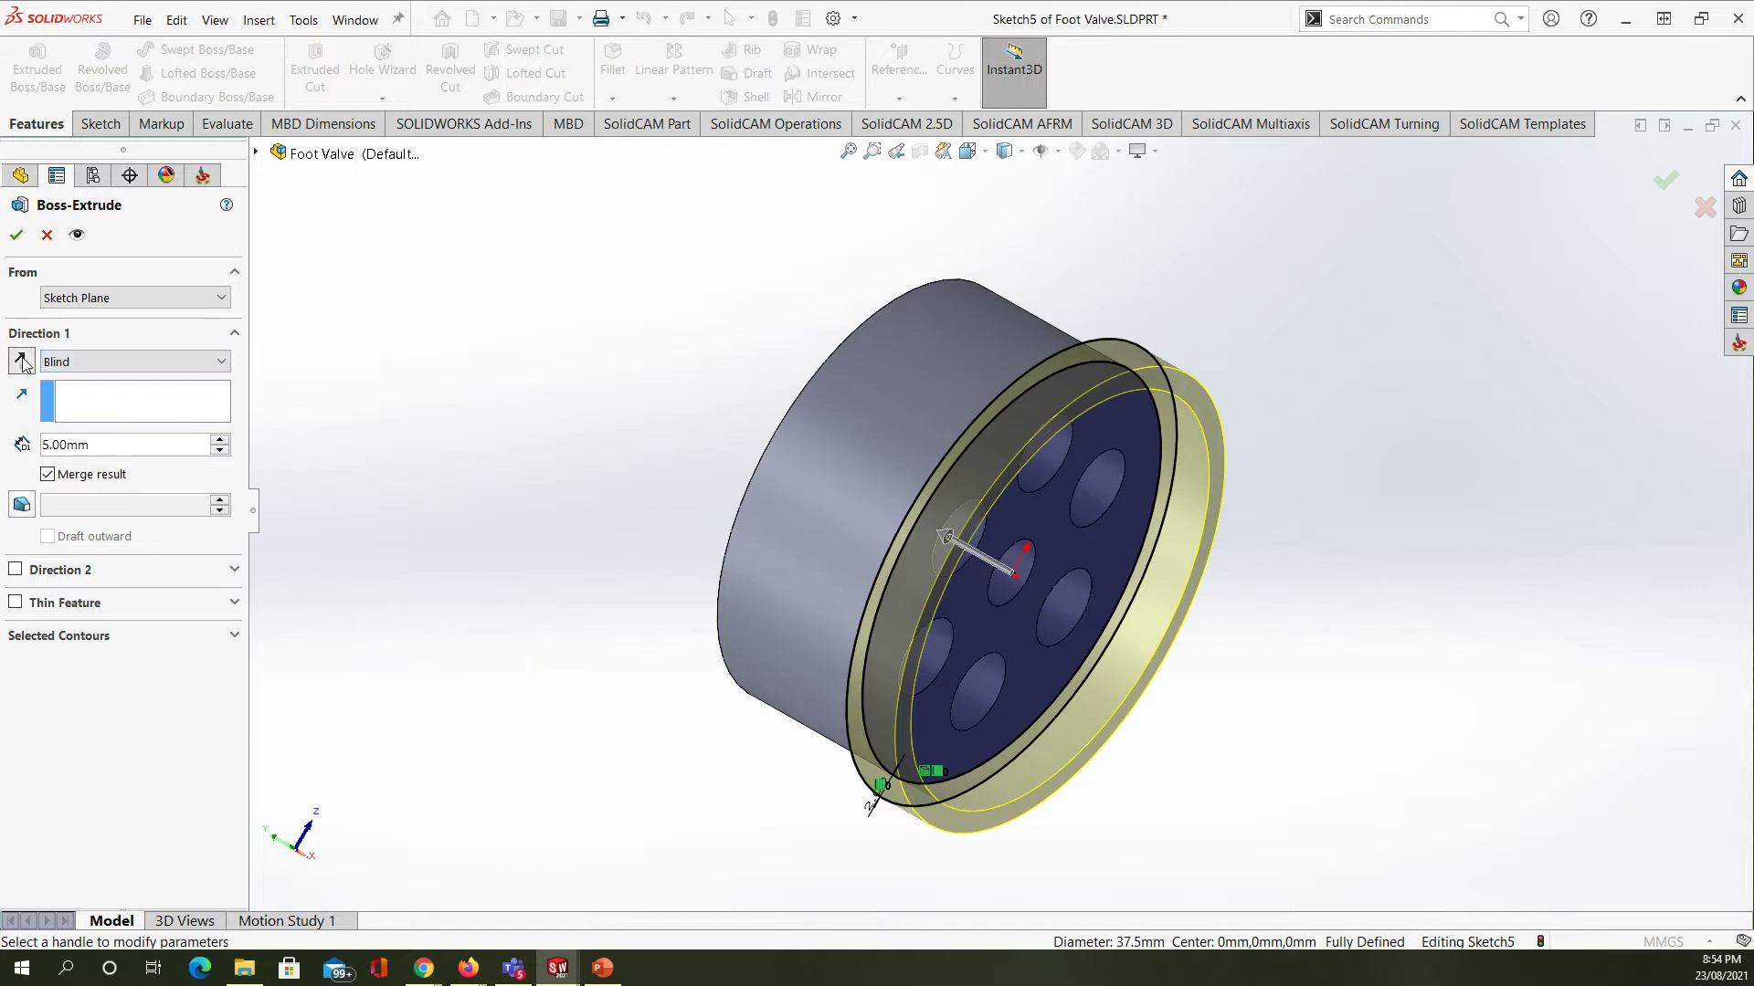
middle_drag(583, 599, 607, 666)
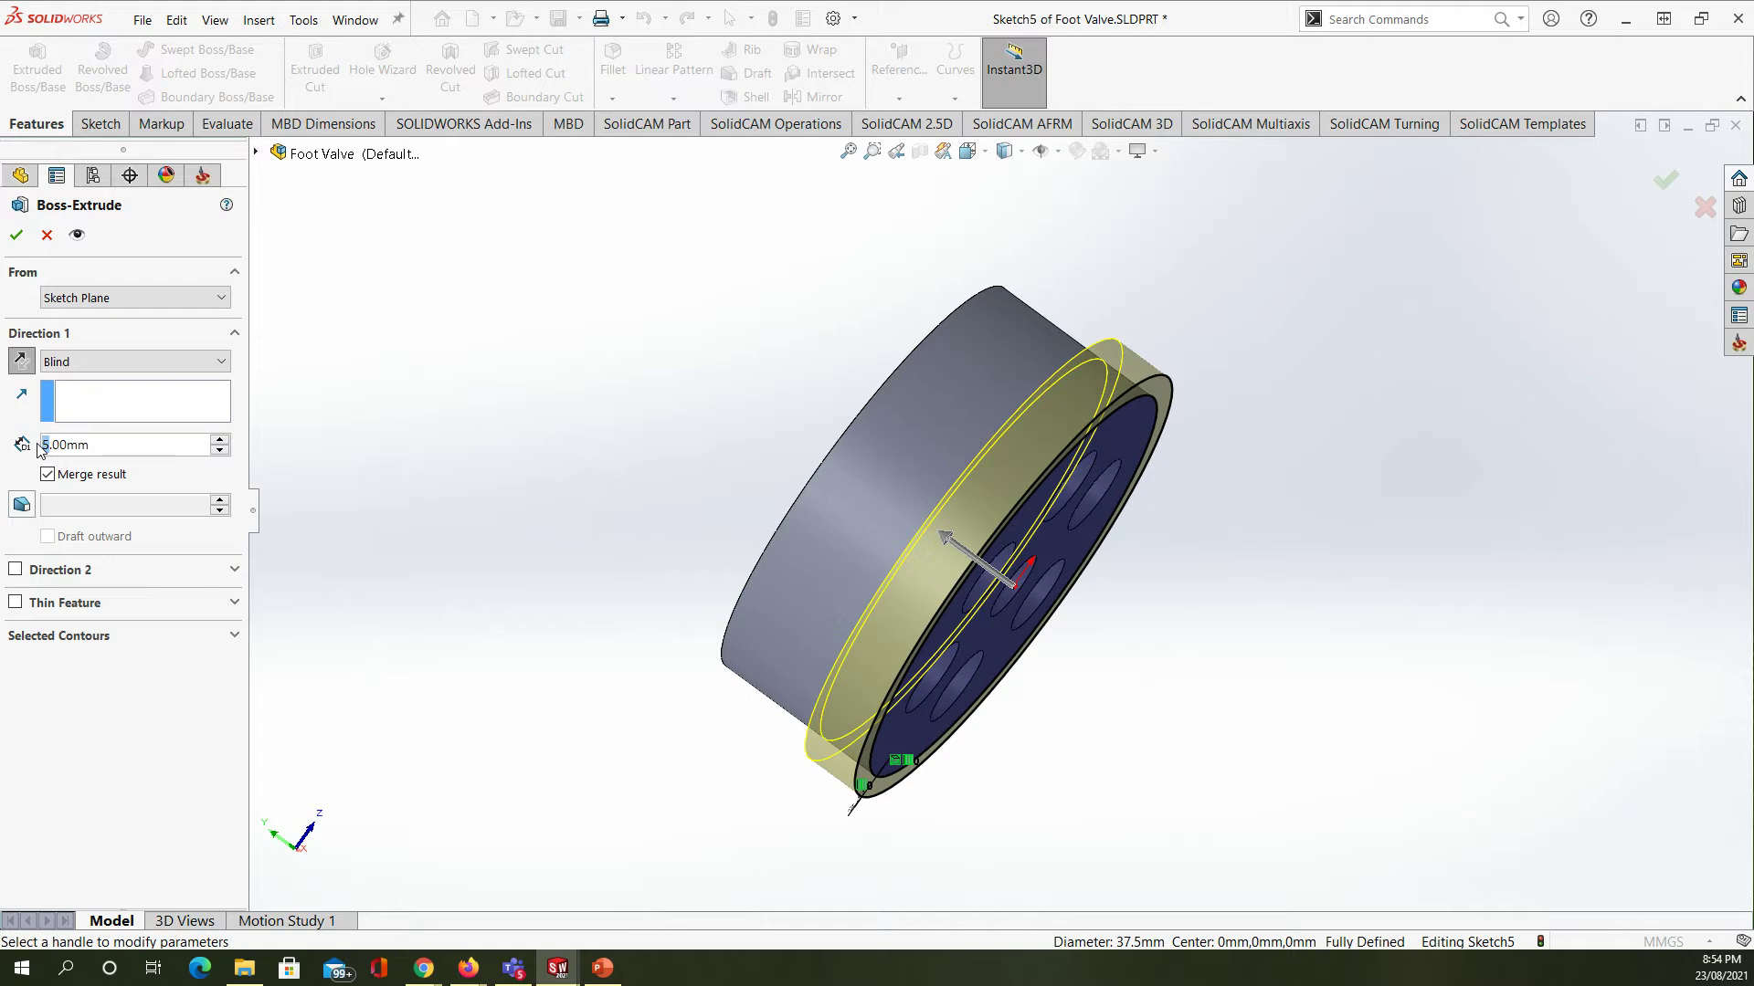
text(7)
key(Return)
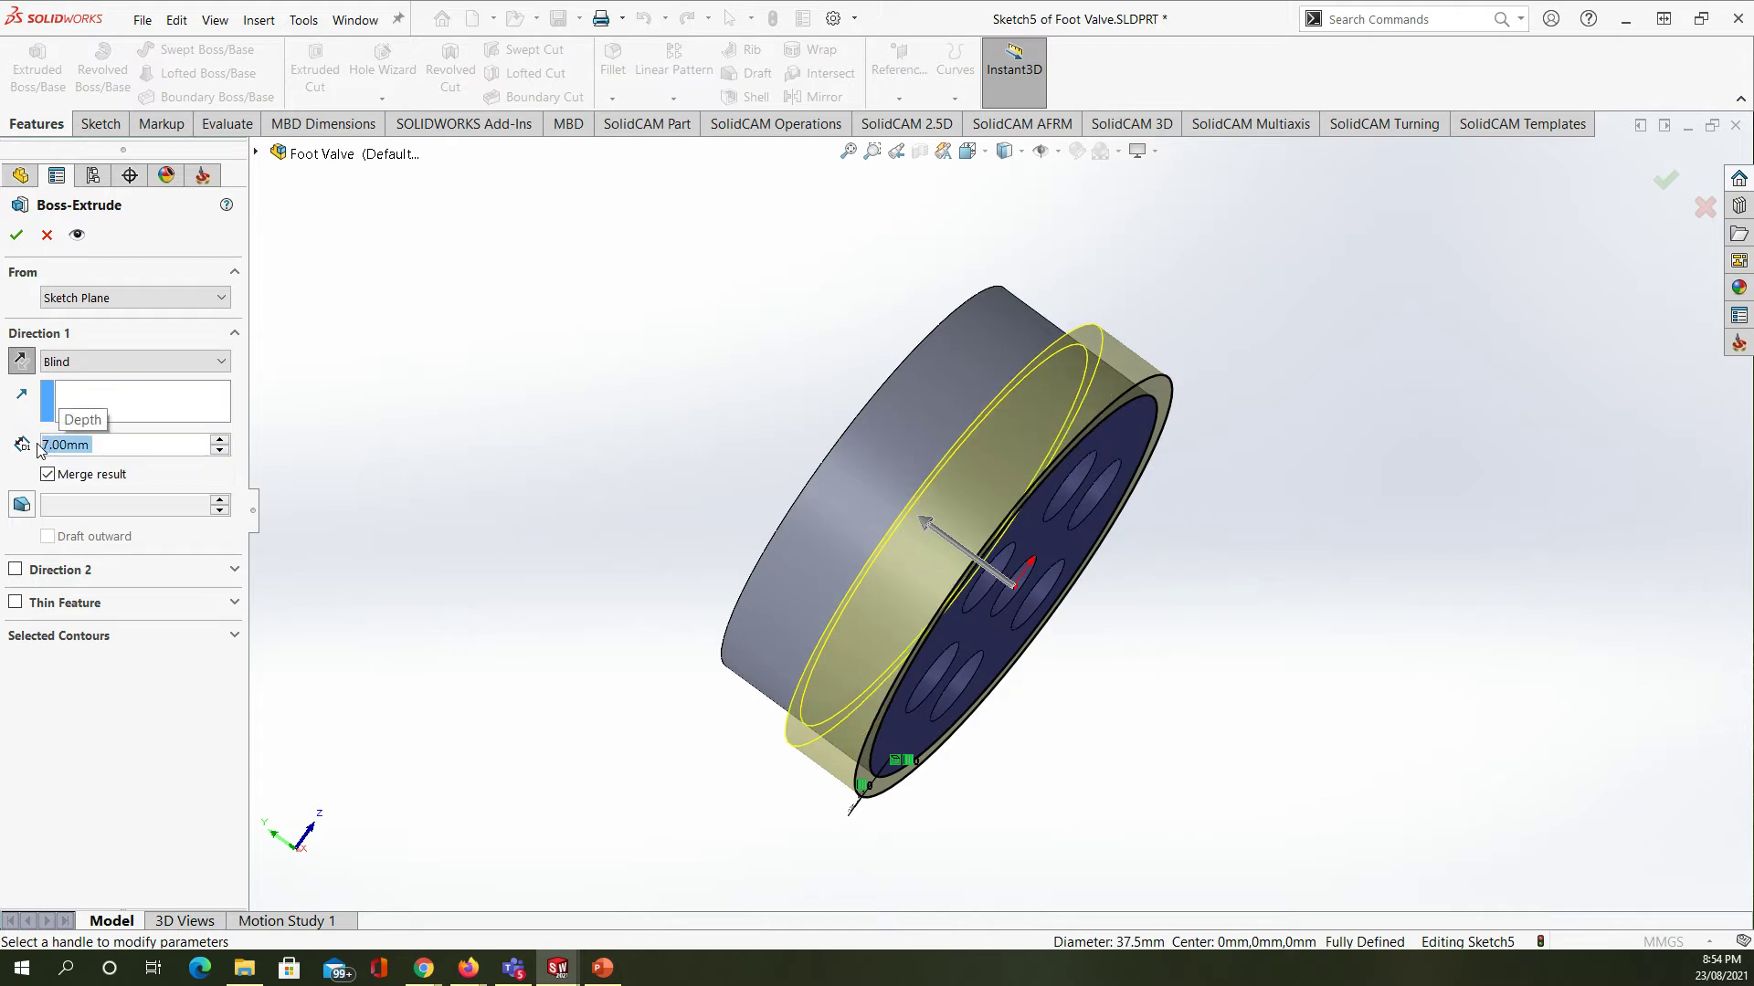
click(16, 234)
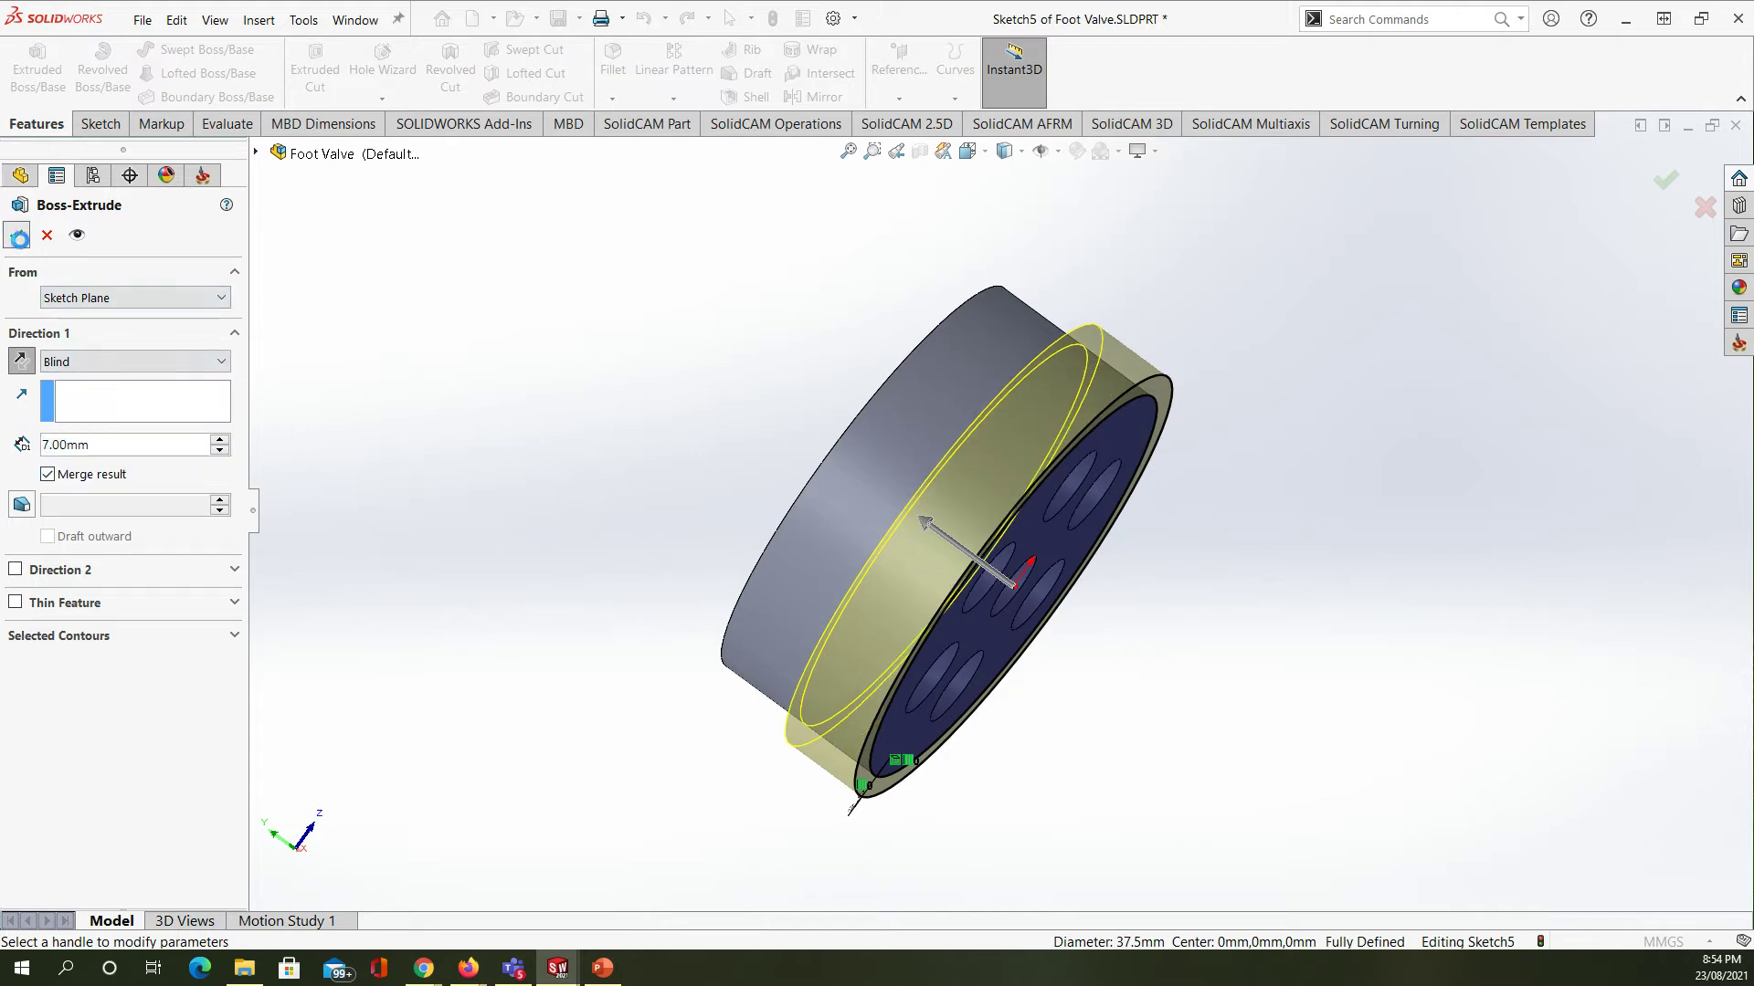
- Save the Foot Valve part with its new outer ring
click(541, 565)
middle_drag(470, 546, 857, 356)
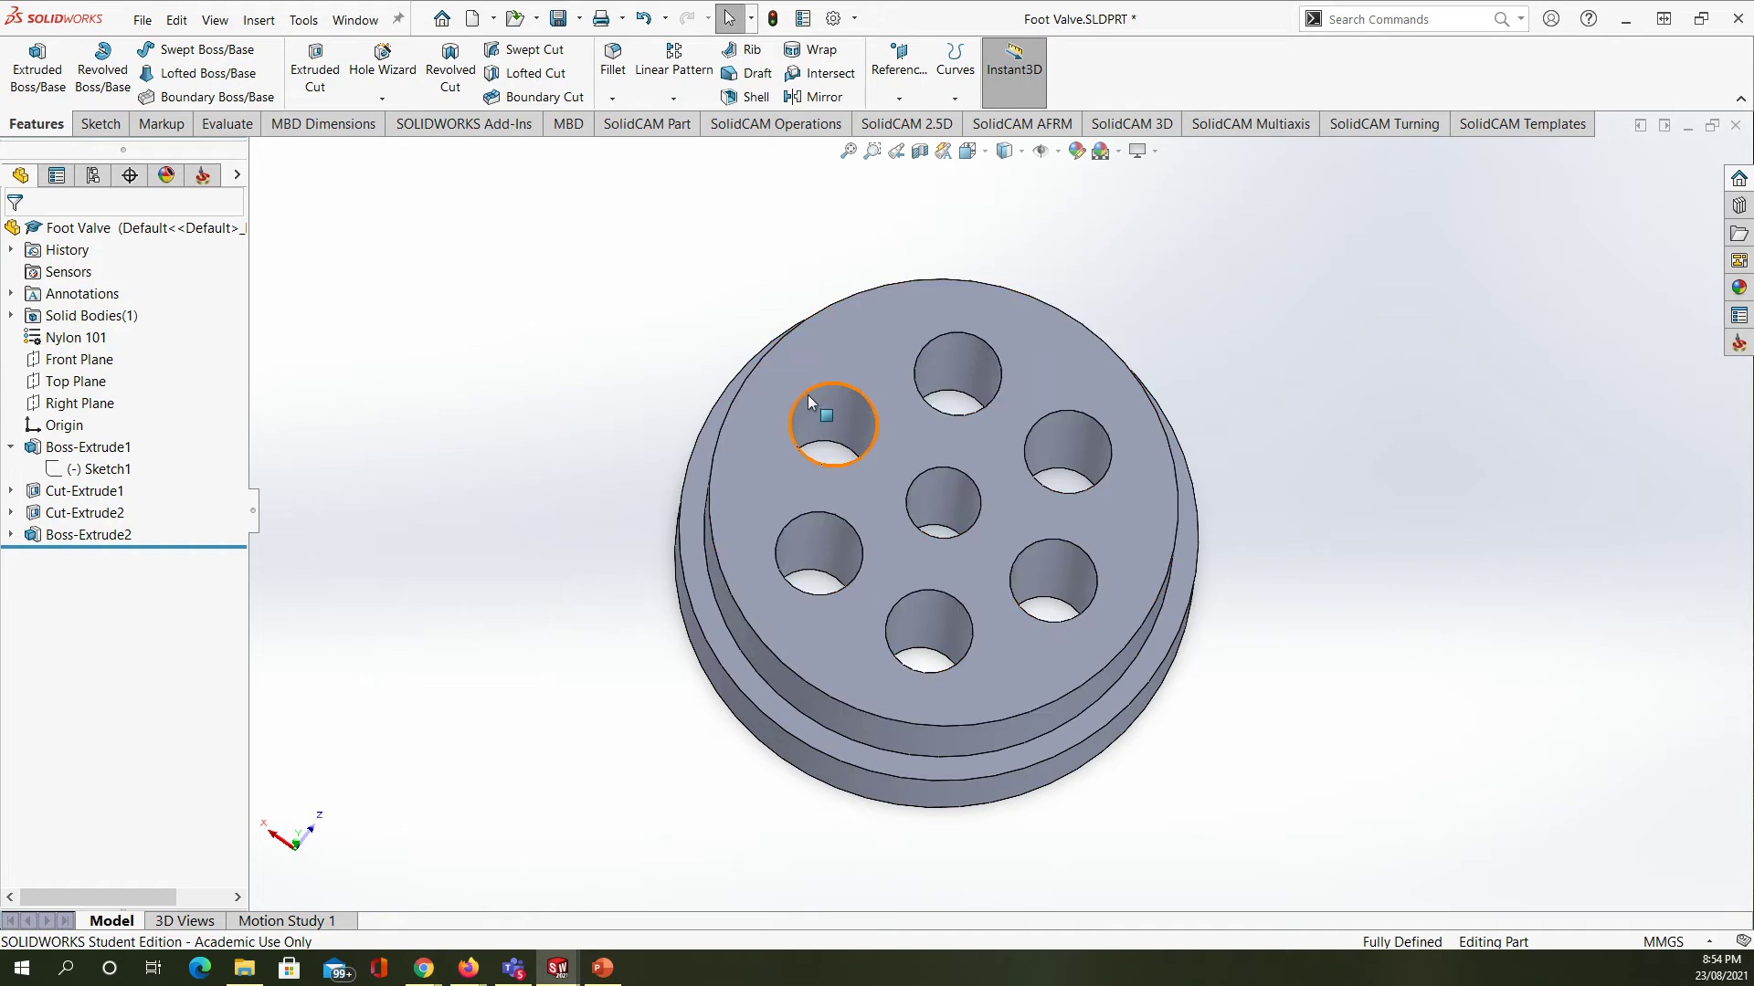
click(559, 20)
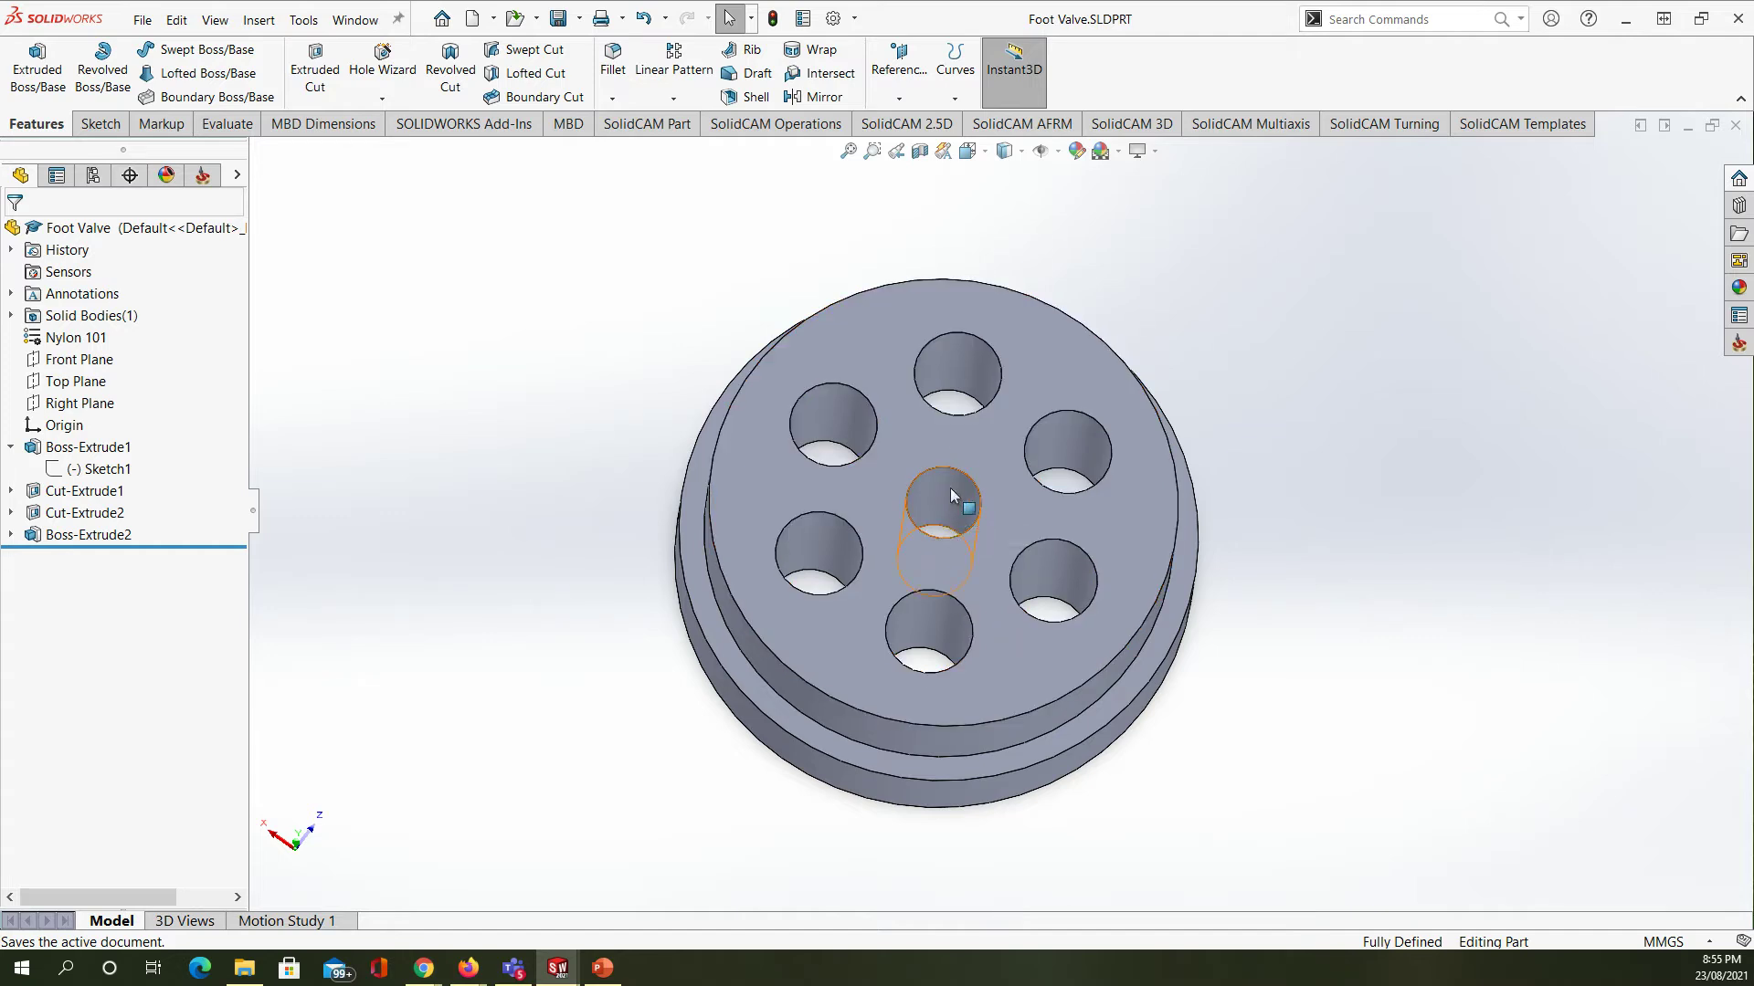
middle_drag(1050, 621, 650, 563)
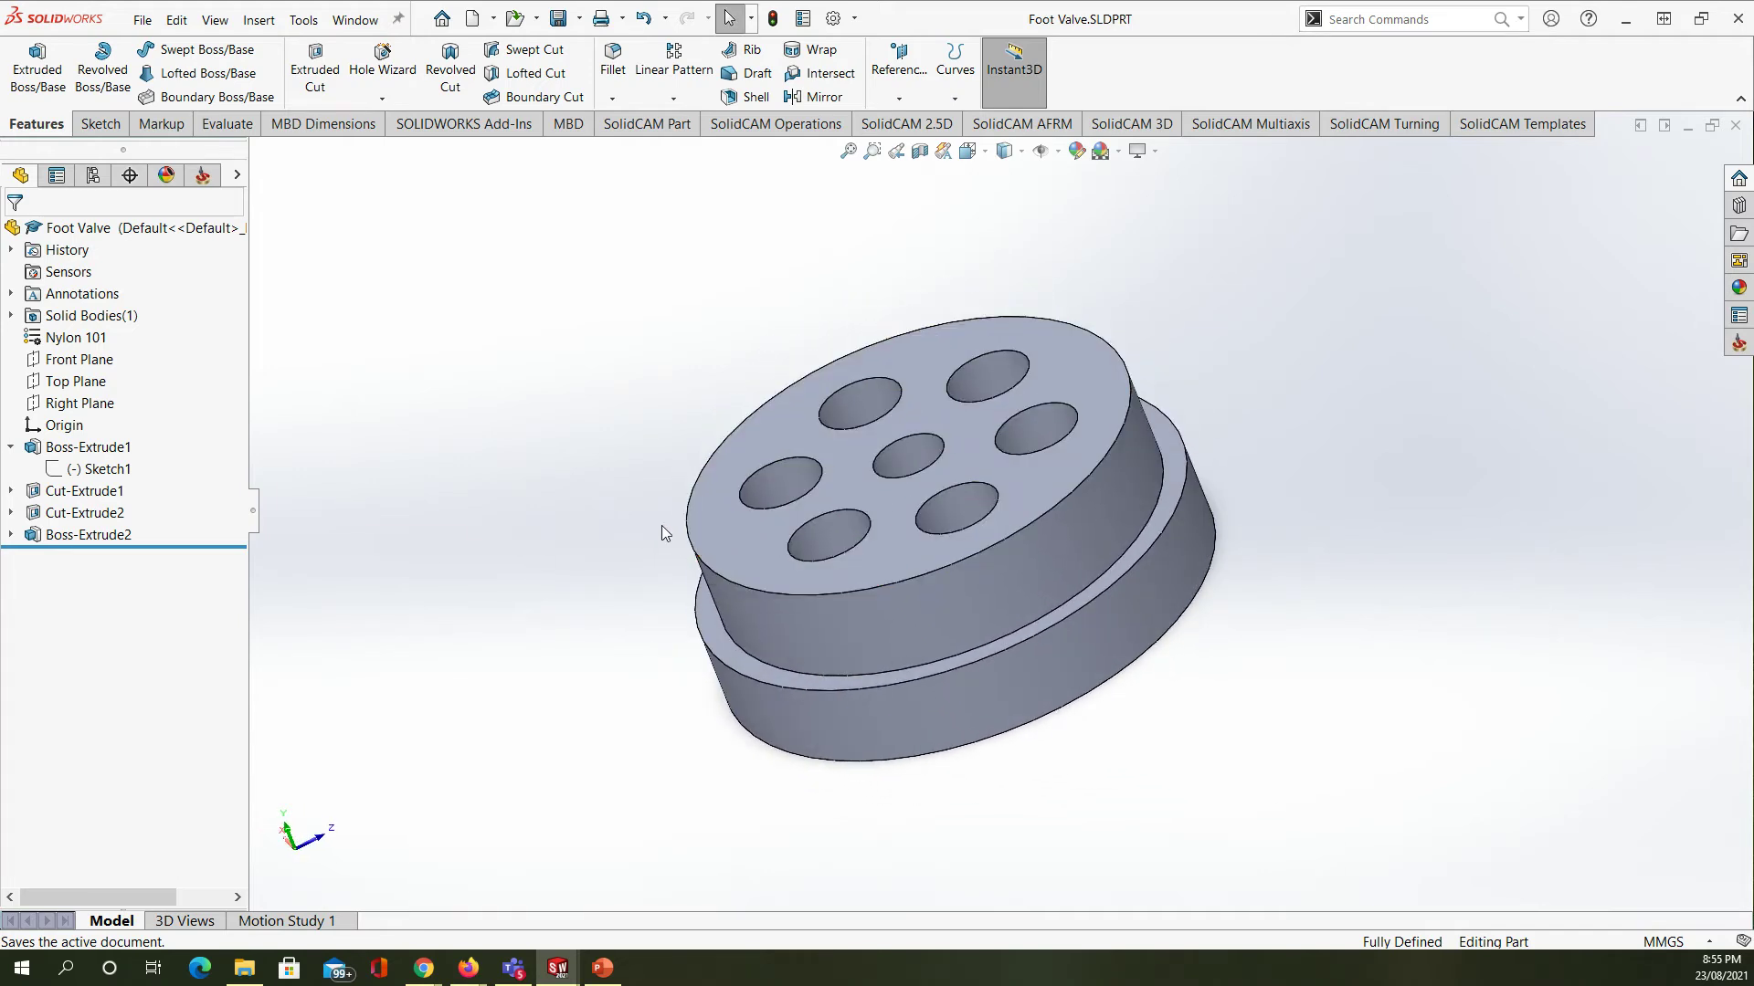
- Create a new part document and start a sketch on its Top Plane
click(473, 28)
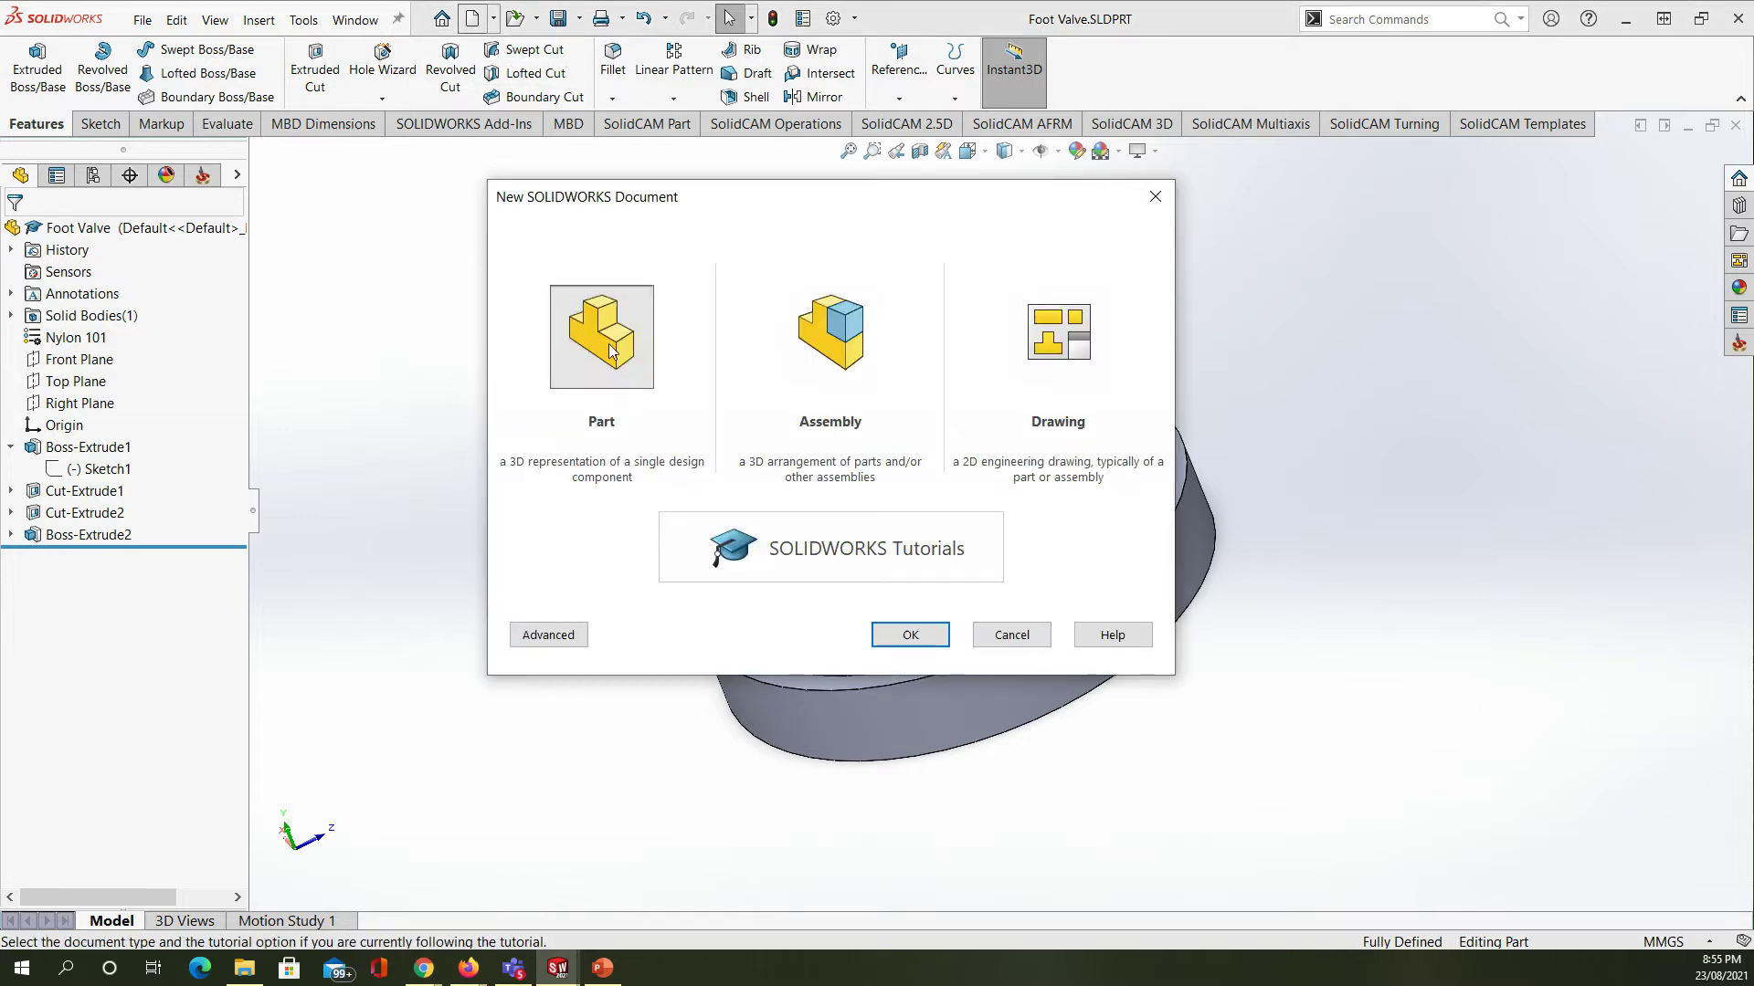
click(910, 635)
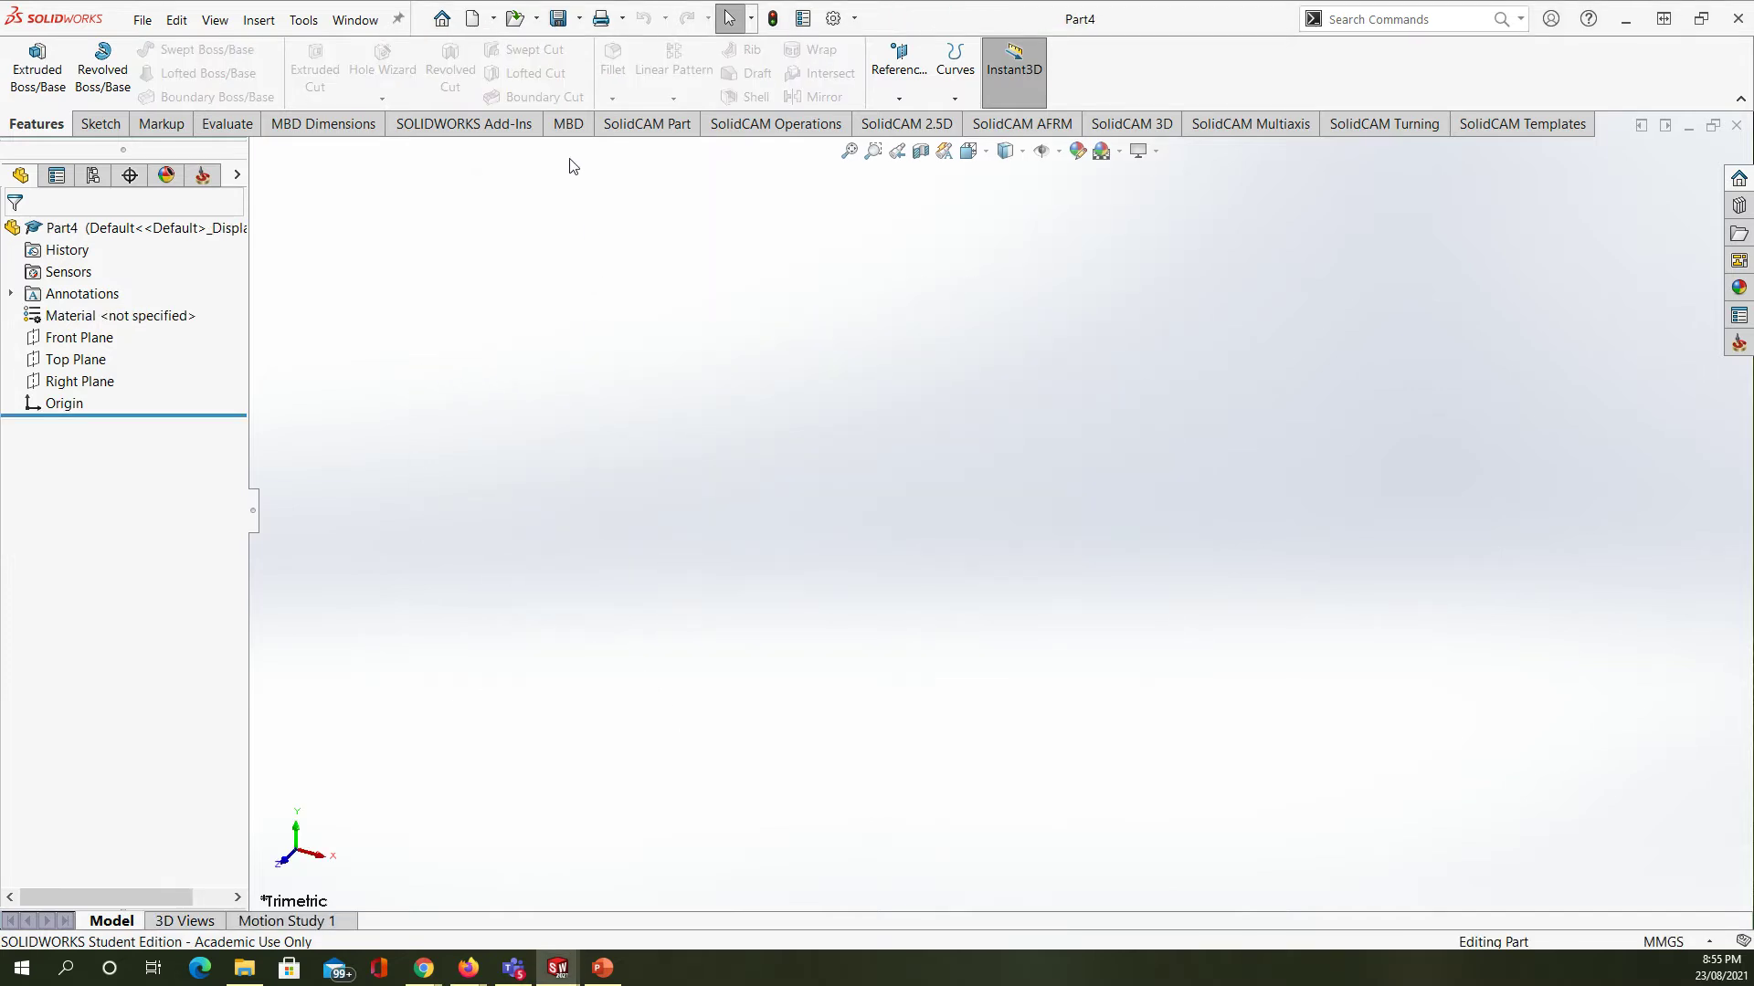
click(75, 361)
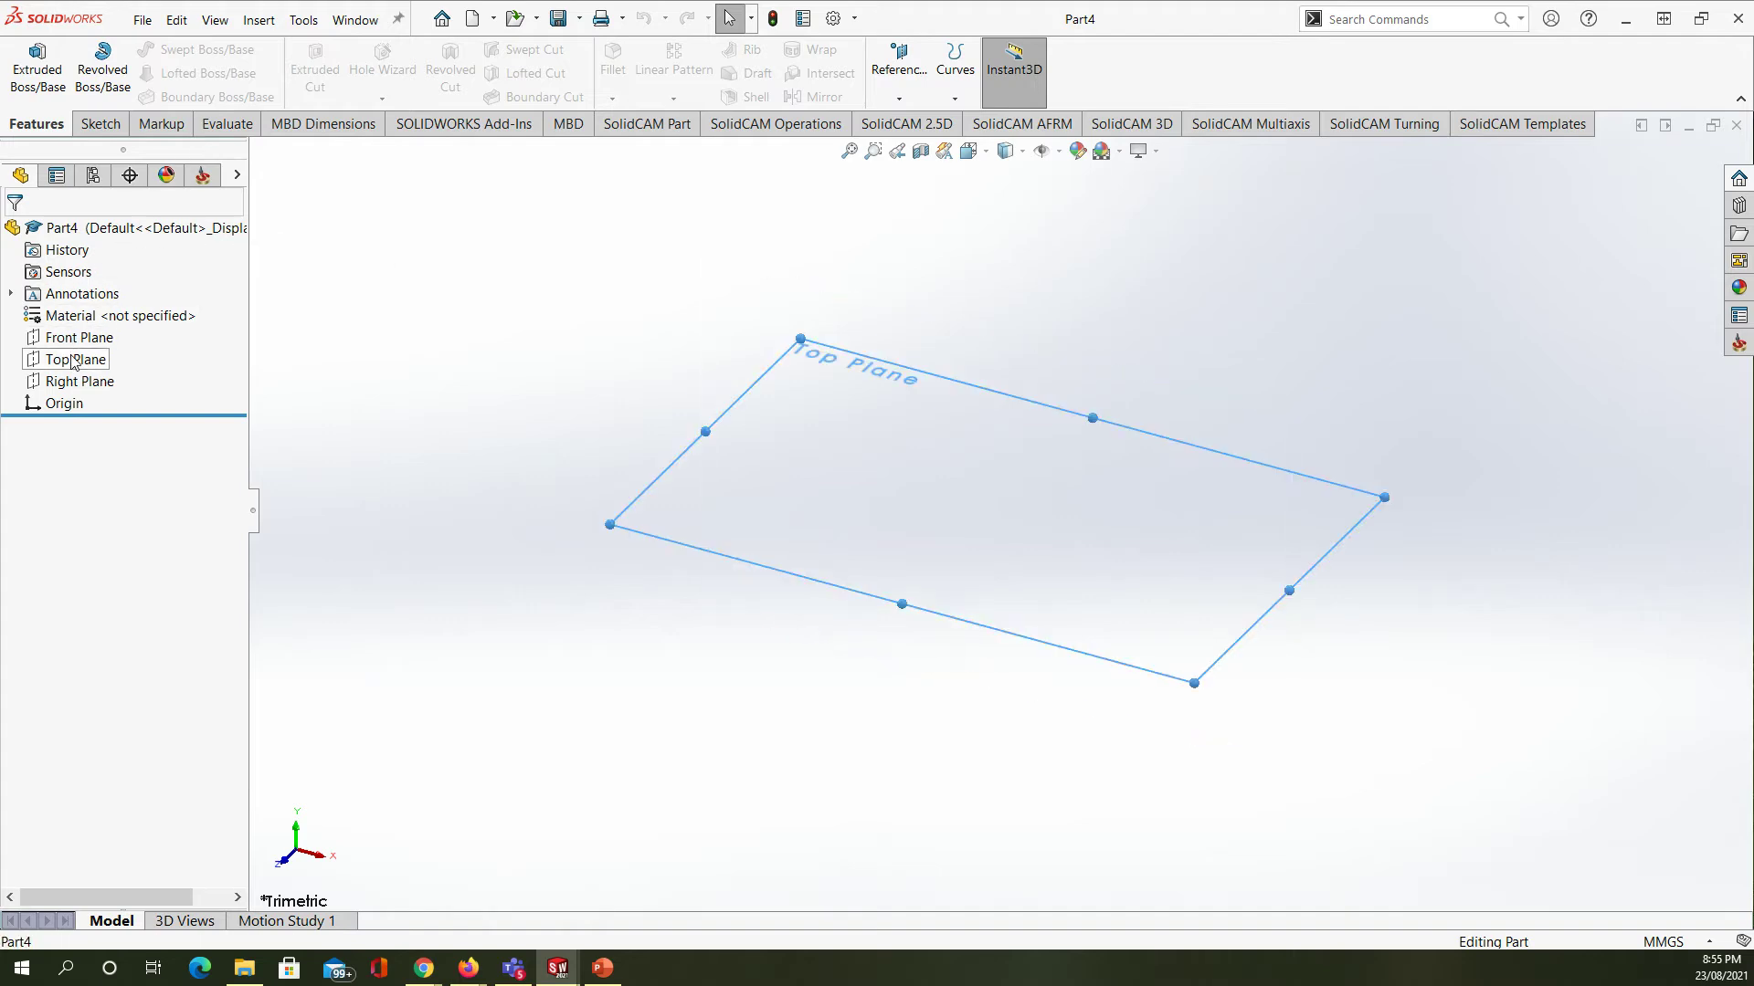
click(101, 124)
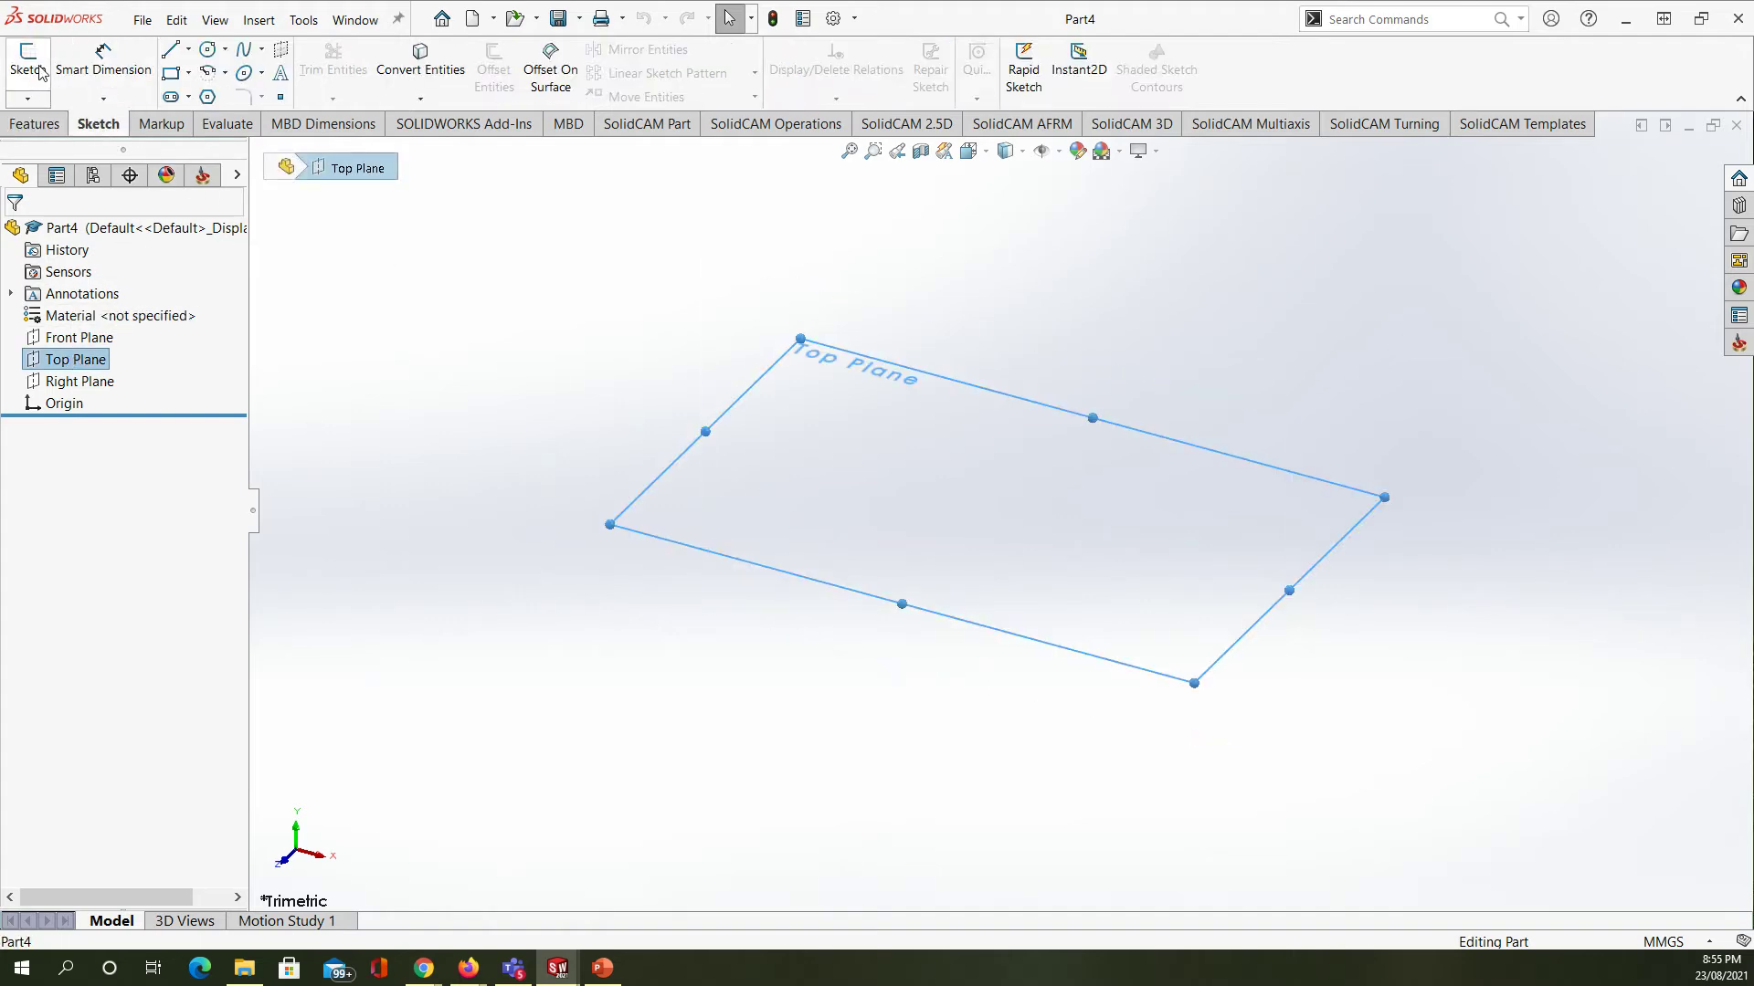
click(27, 62)
- Draw a circle centred on the origin and set its radius to 17.5 mm
click(204, 53)
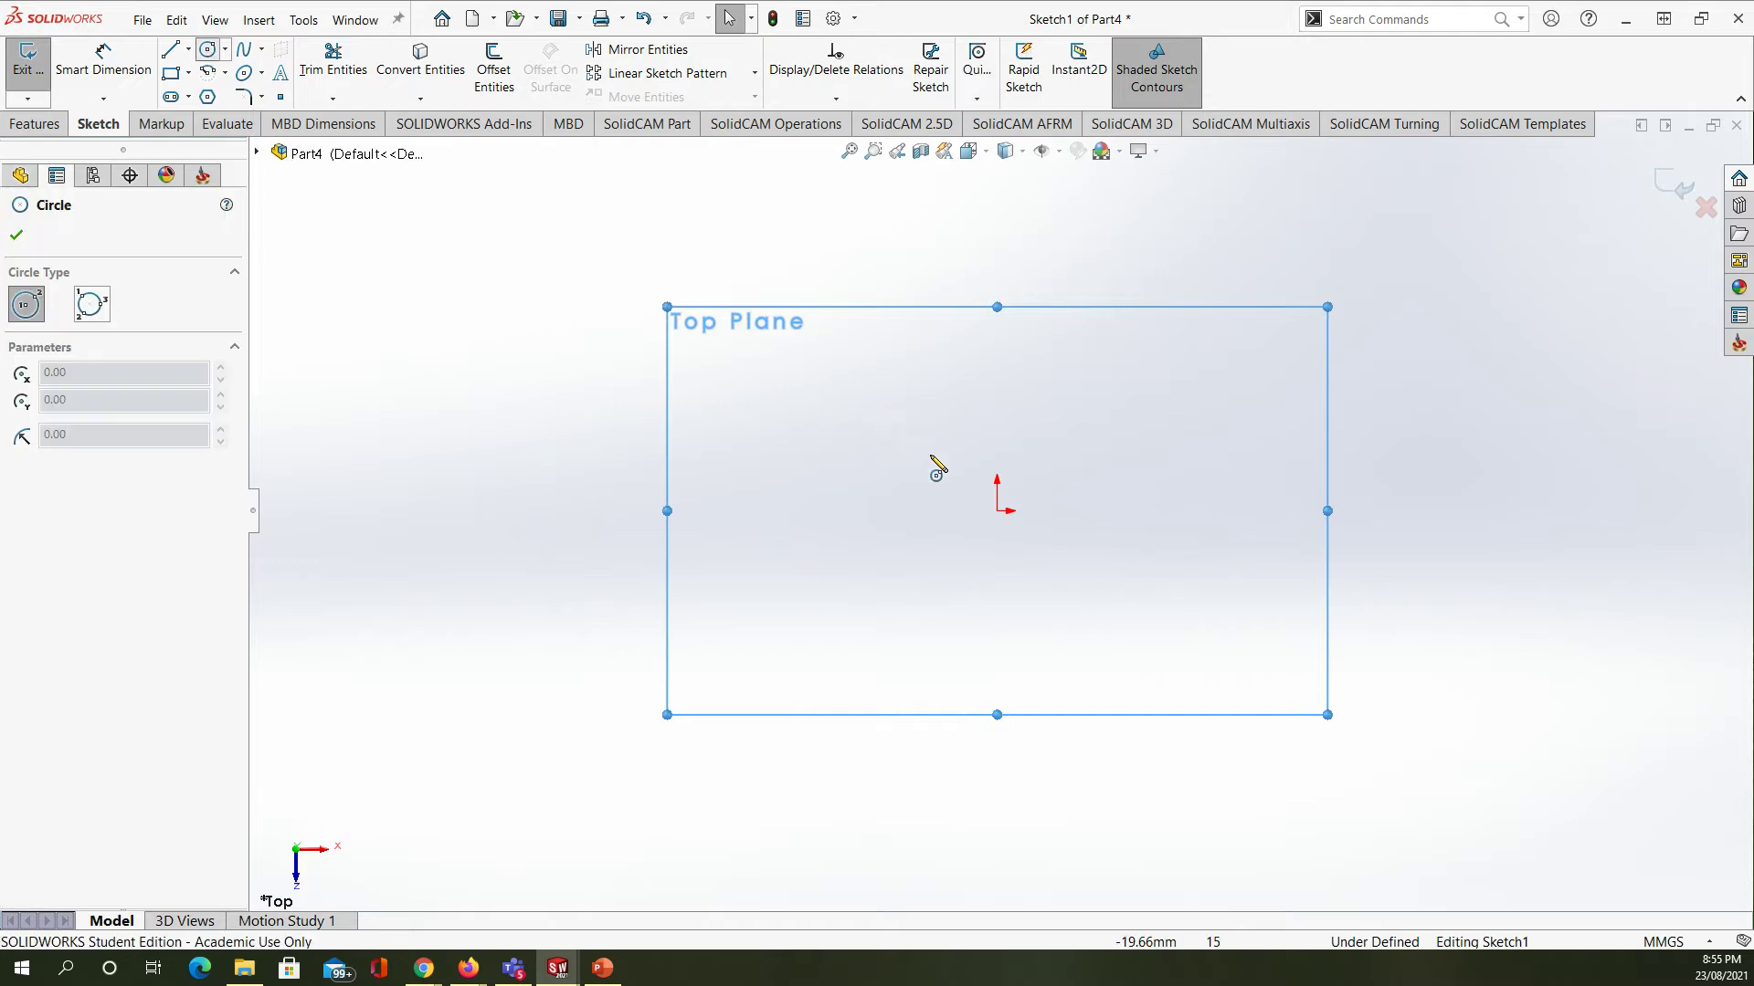
click(997, 511)
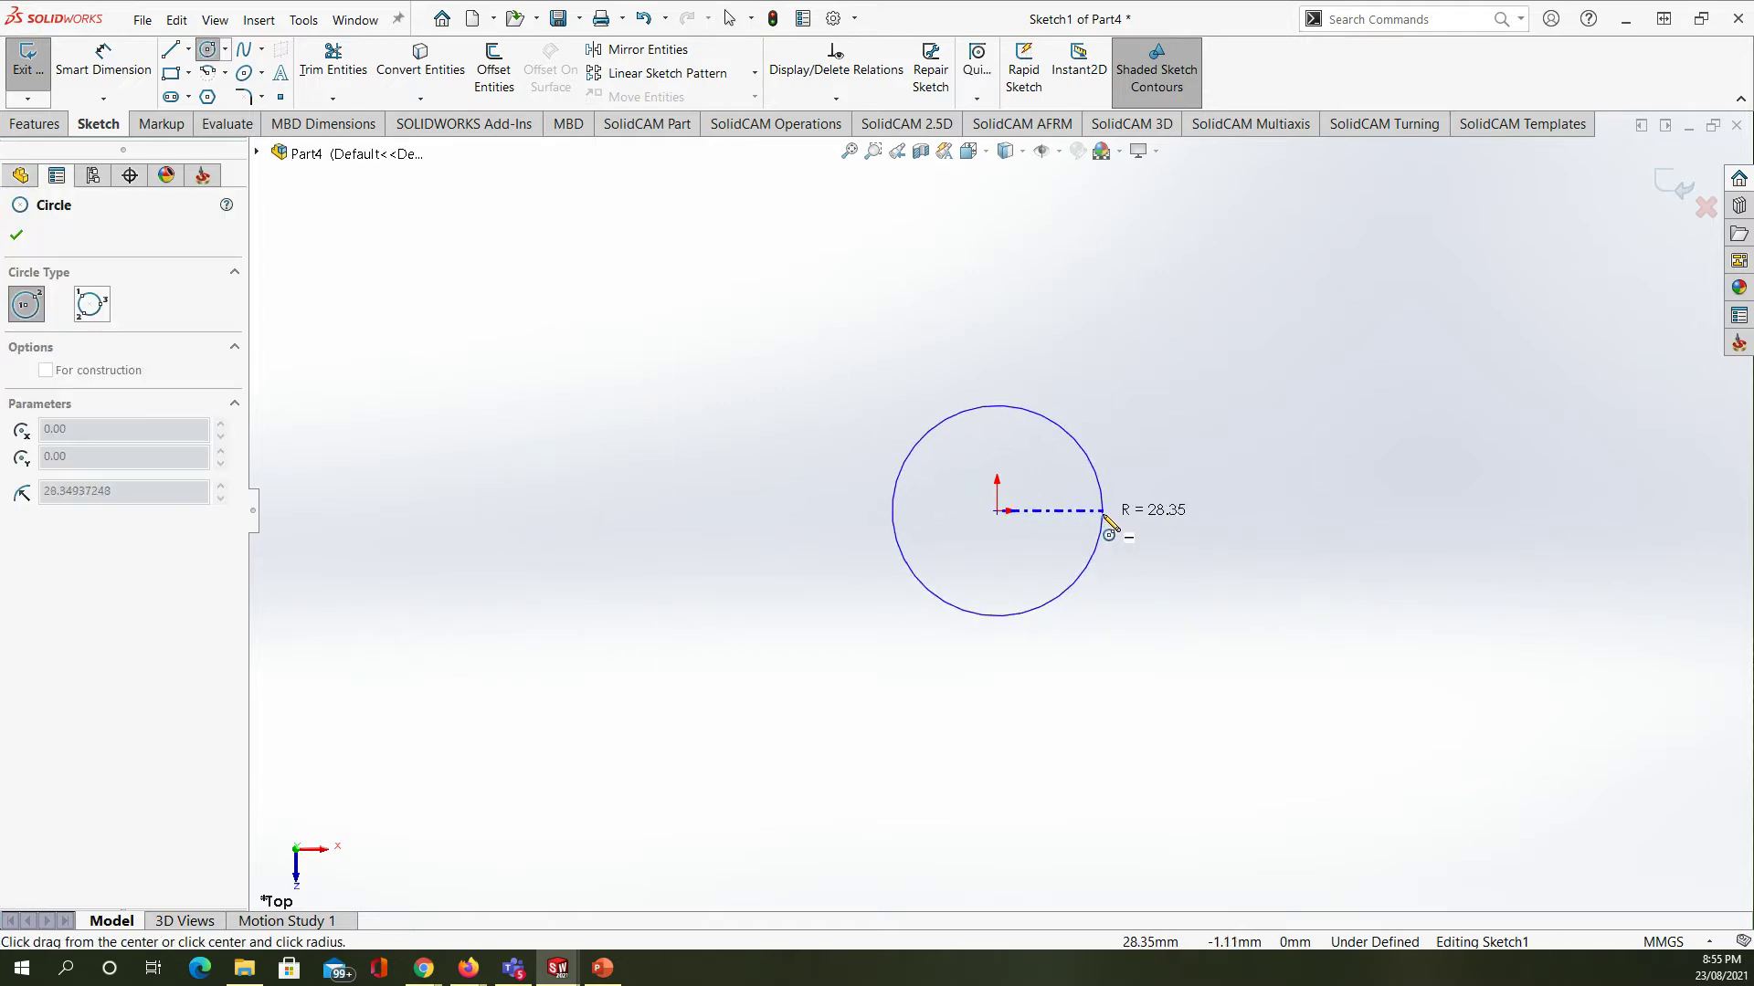
click(1108, 528)
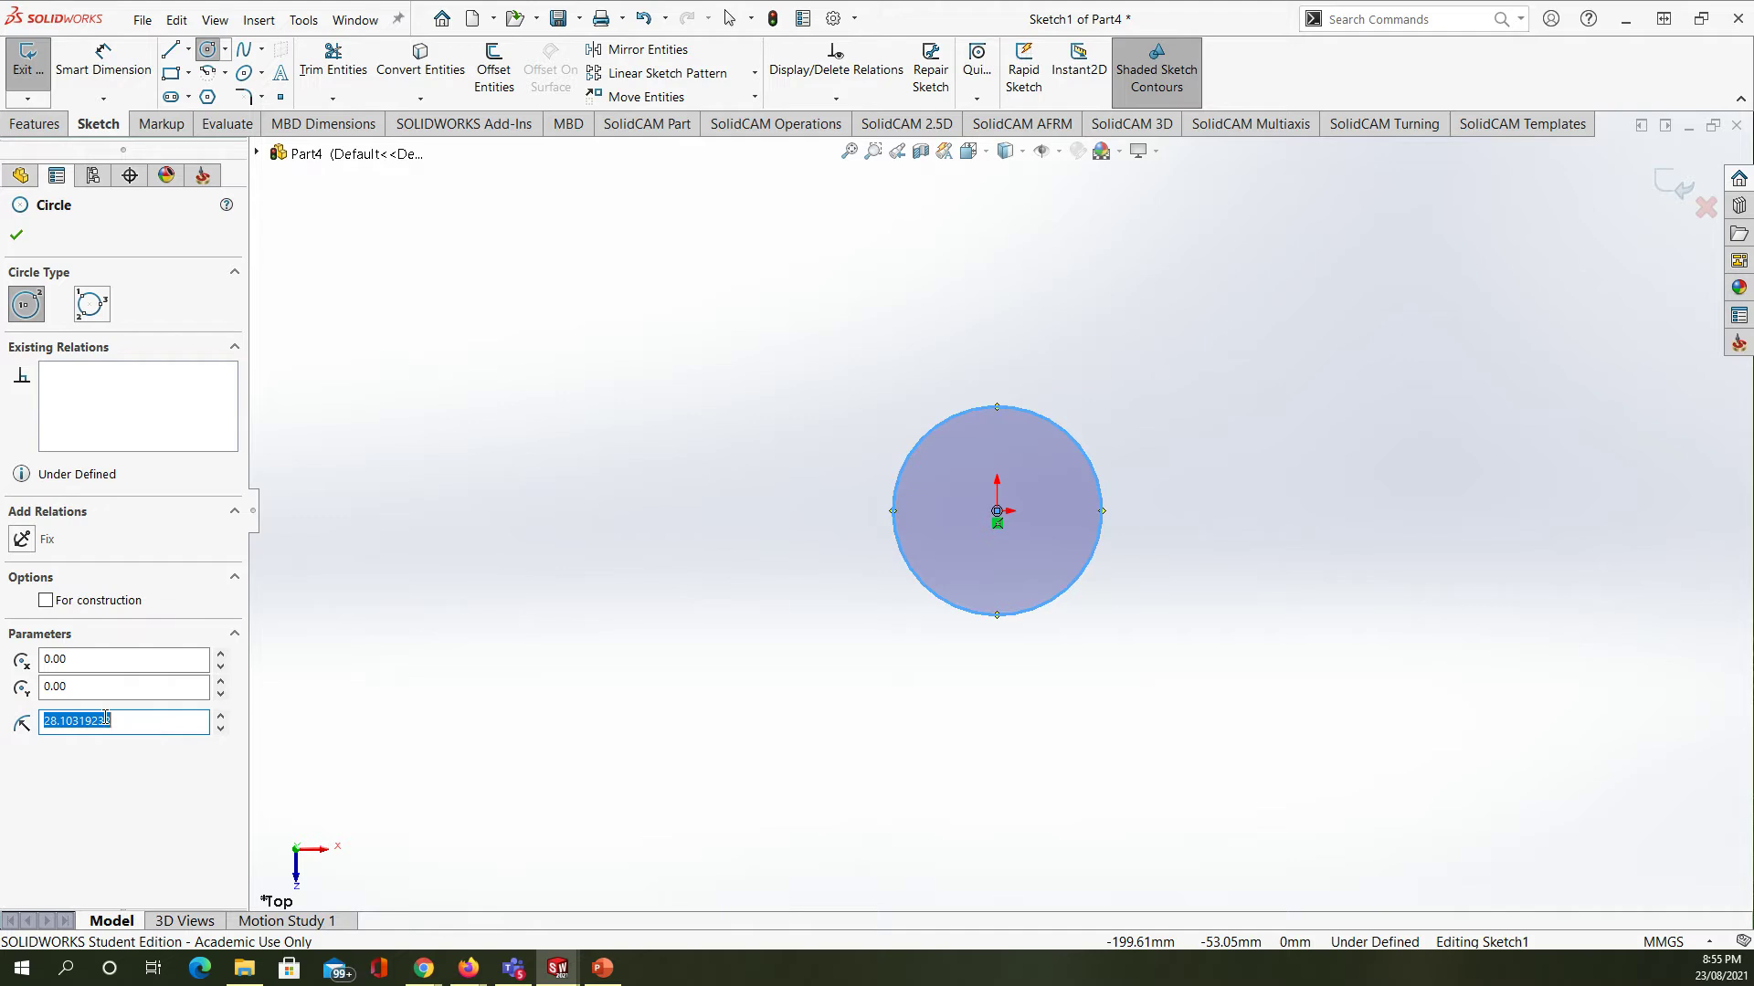
text(17.5)
key(Return)
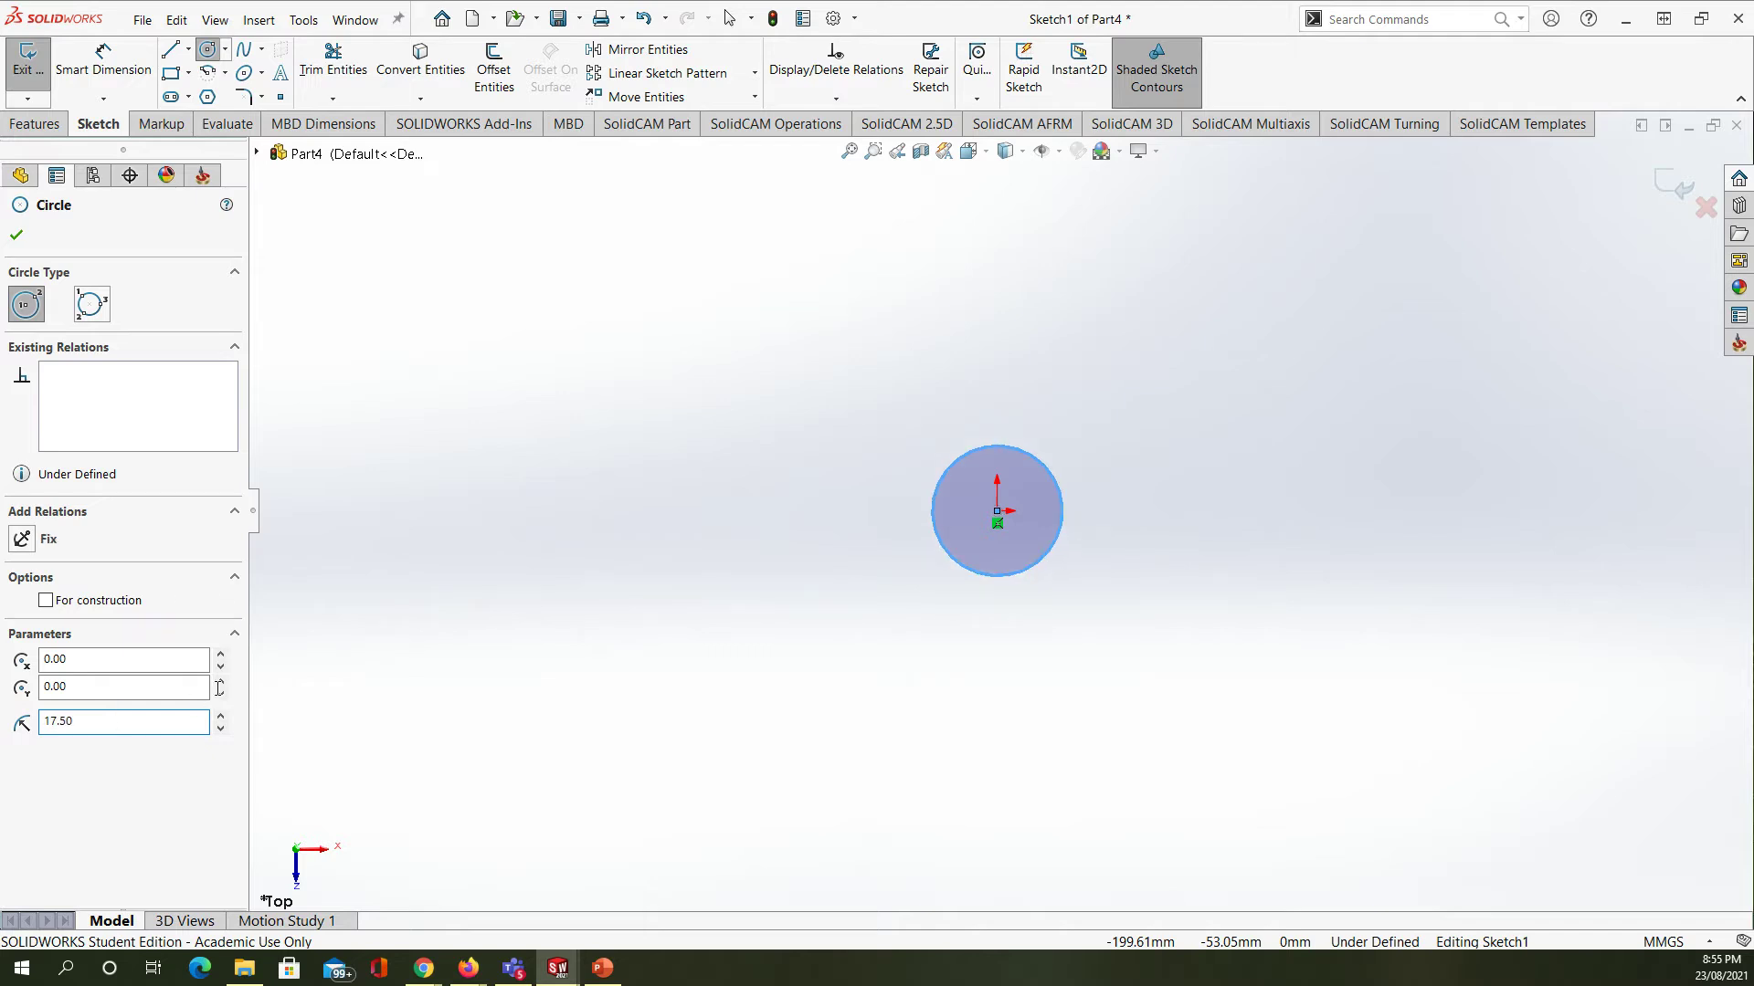
click(17, 234)
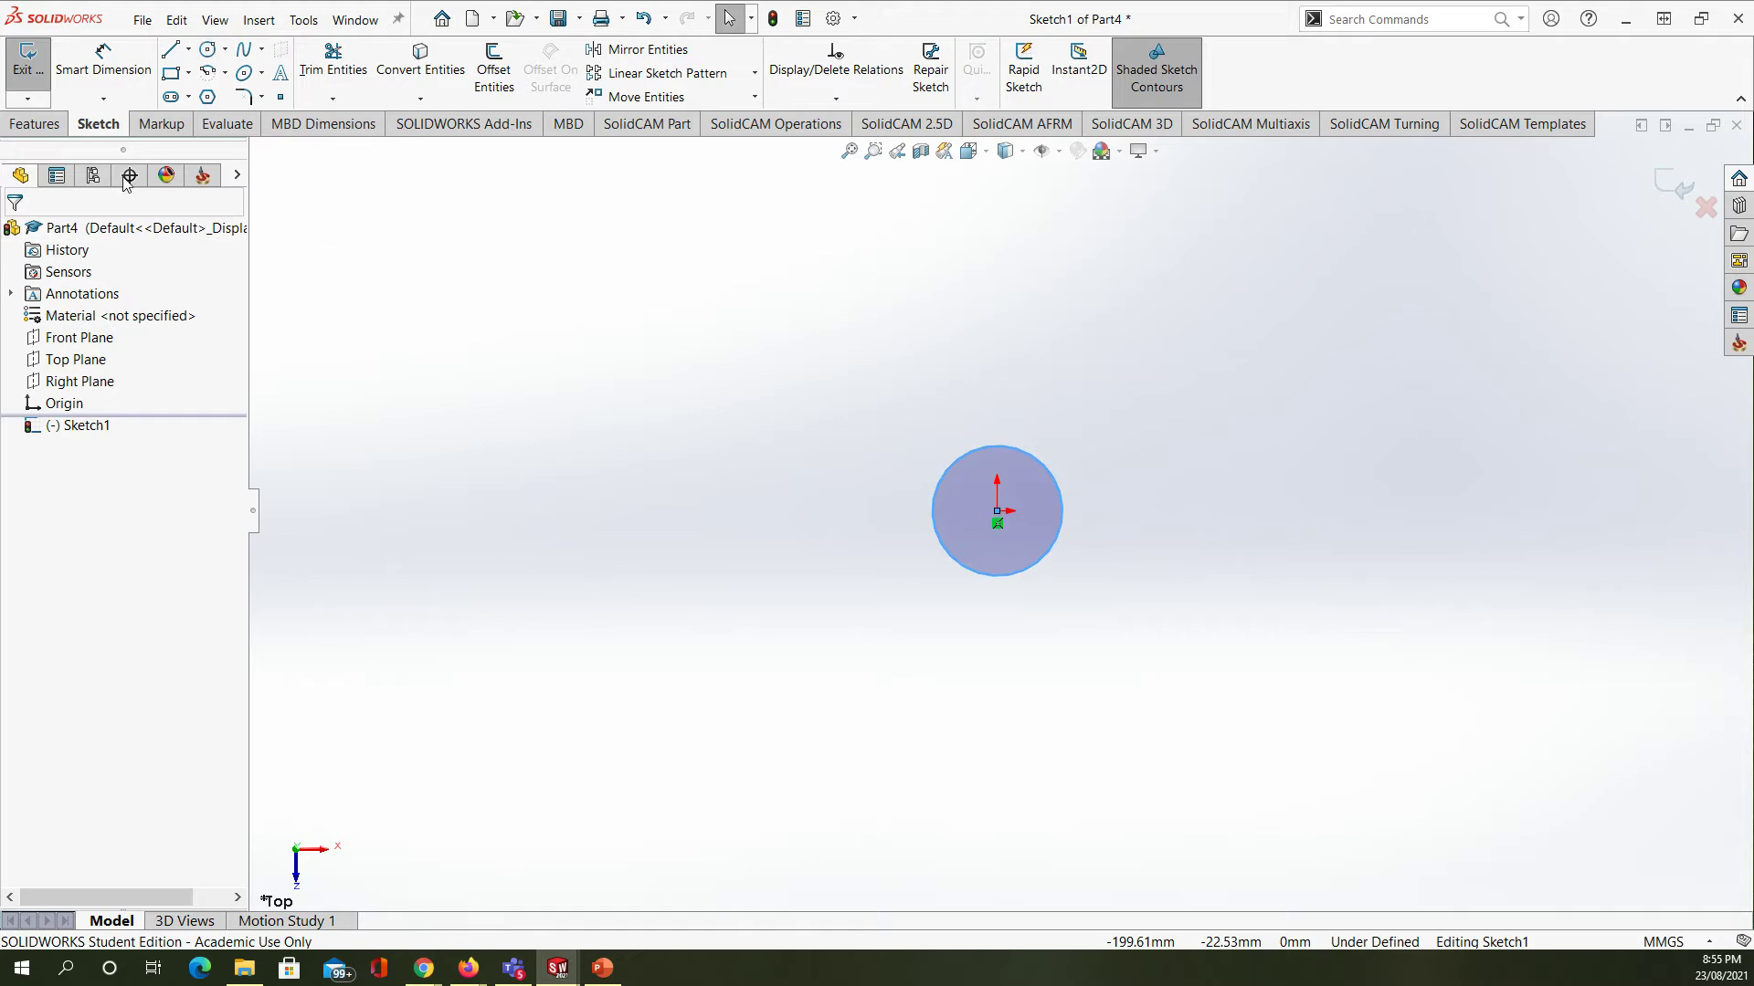
- Extrude the circle upward by 2 mm into a thin disc
click(38, 128)
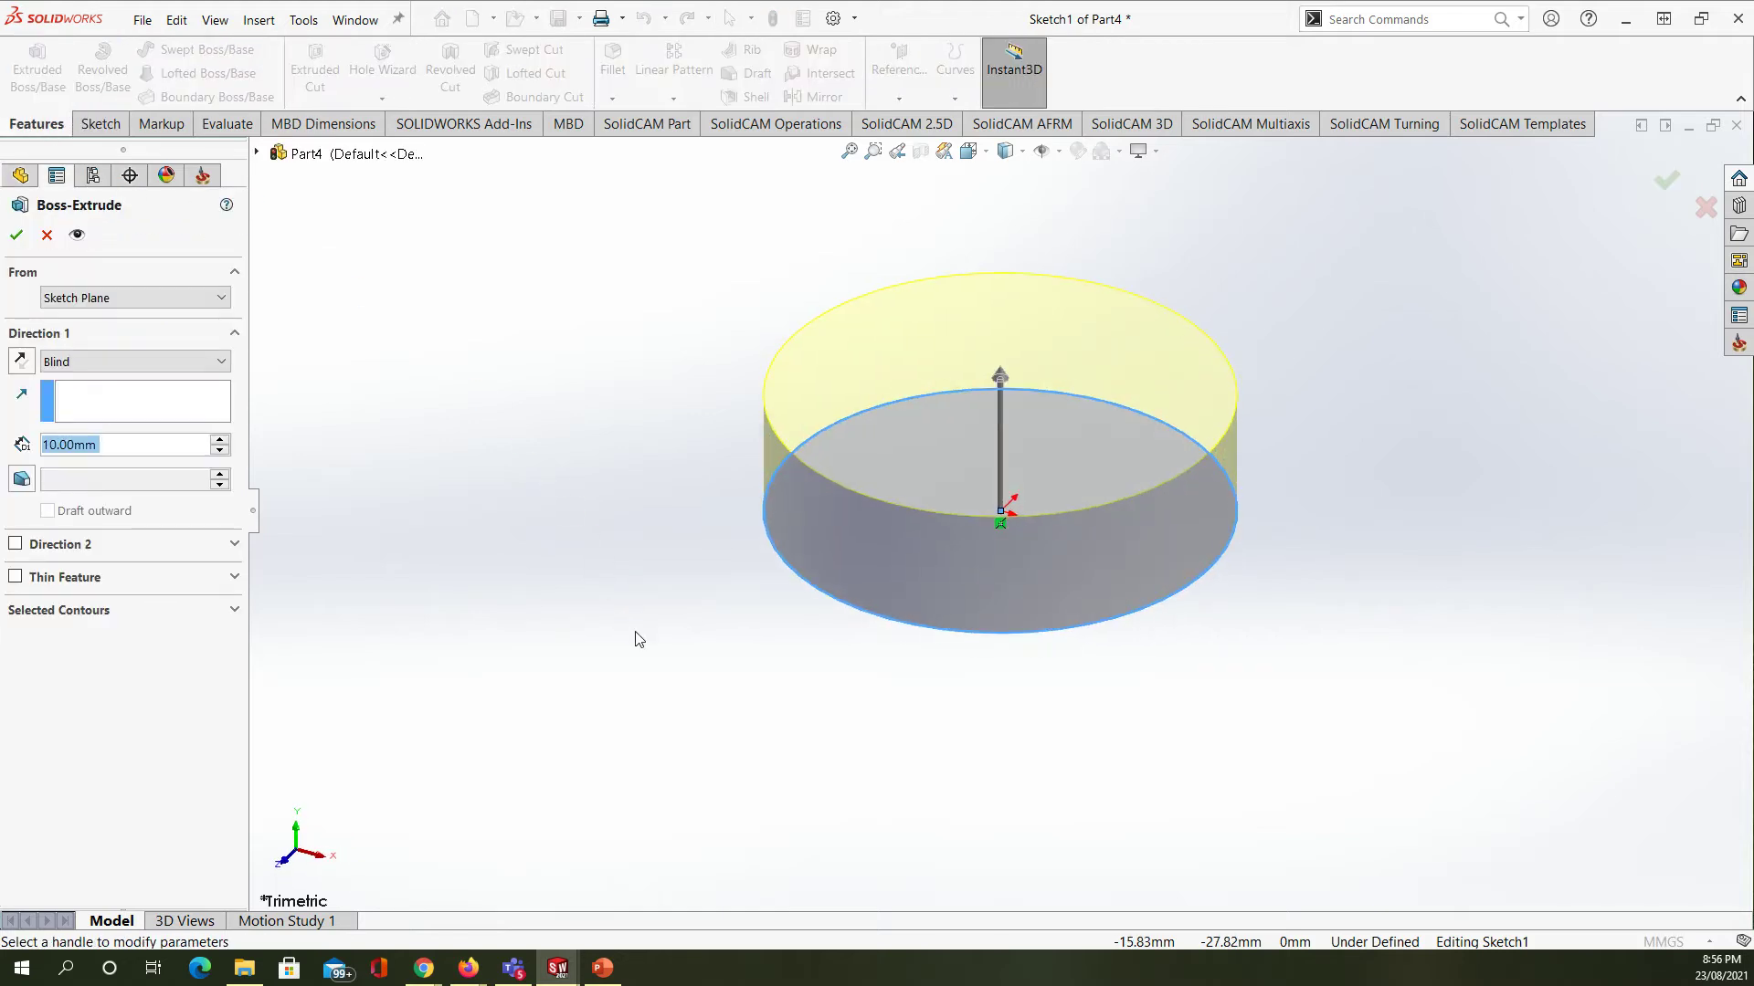
text(2)
key(Return)
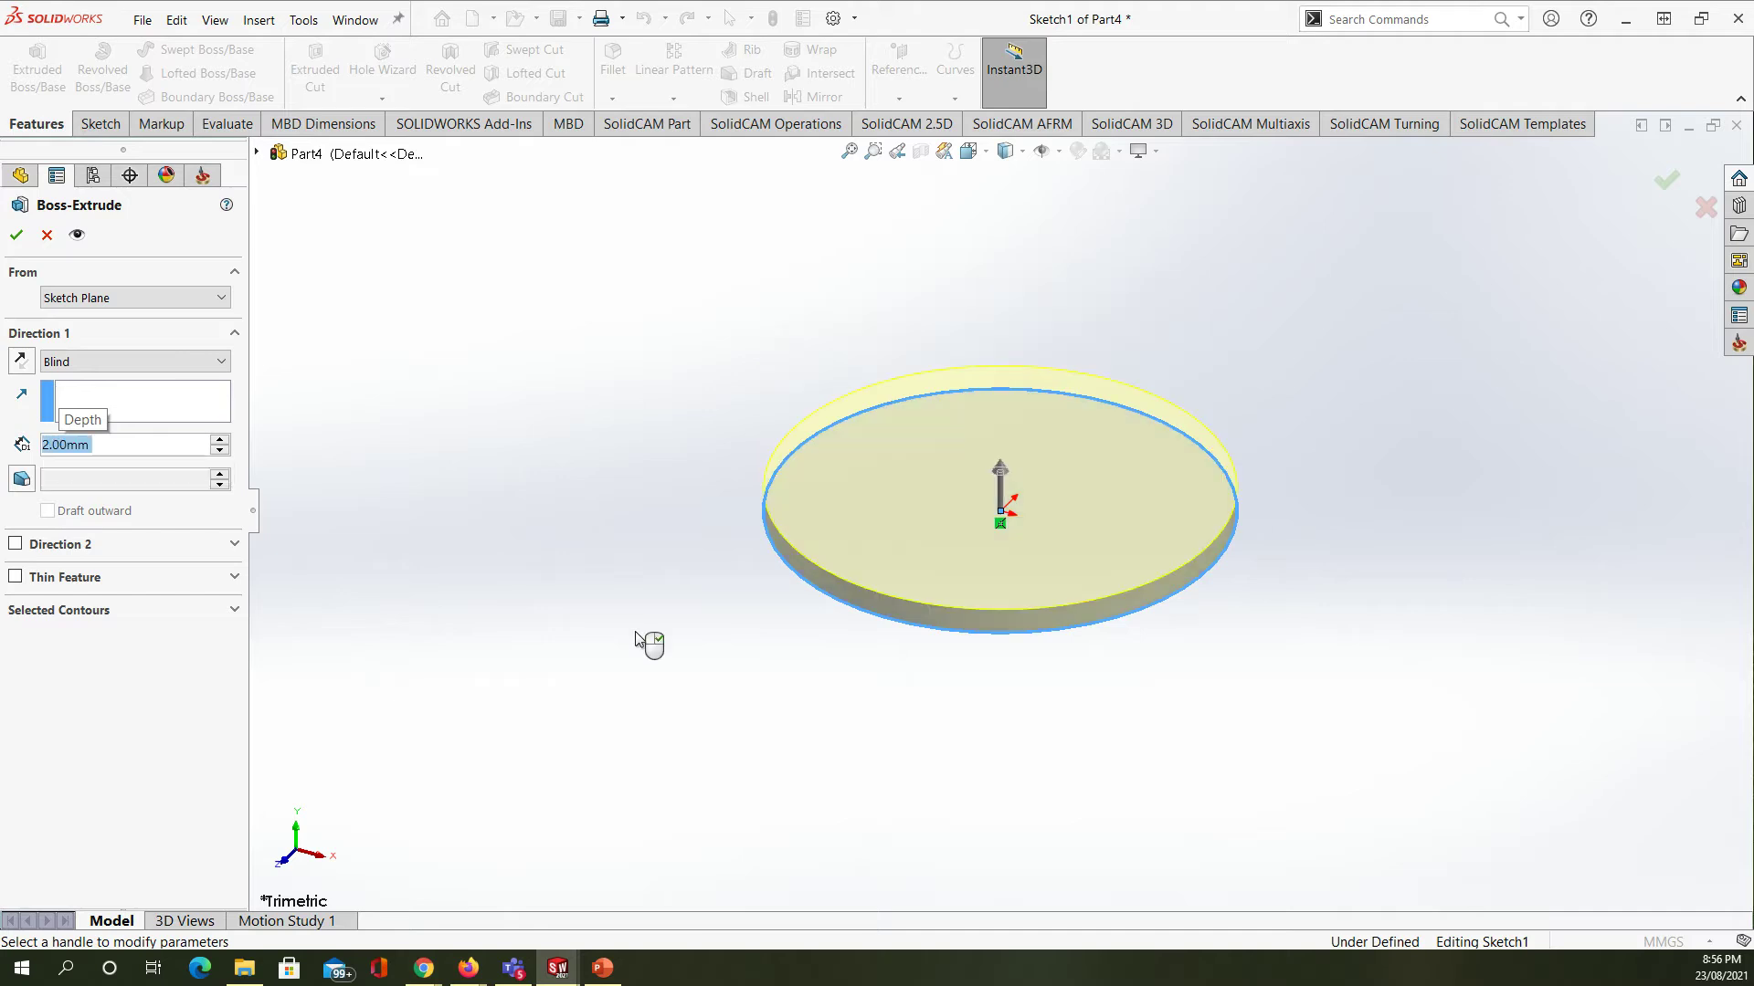
click(17, 236)
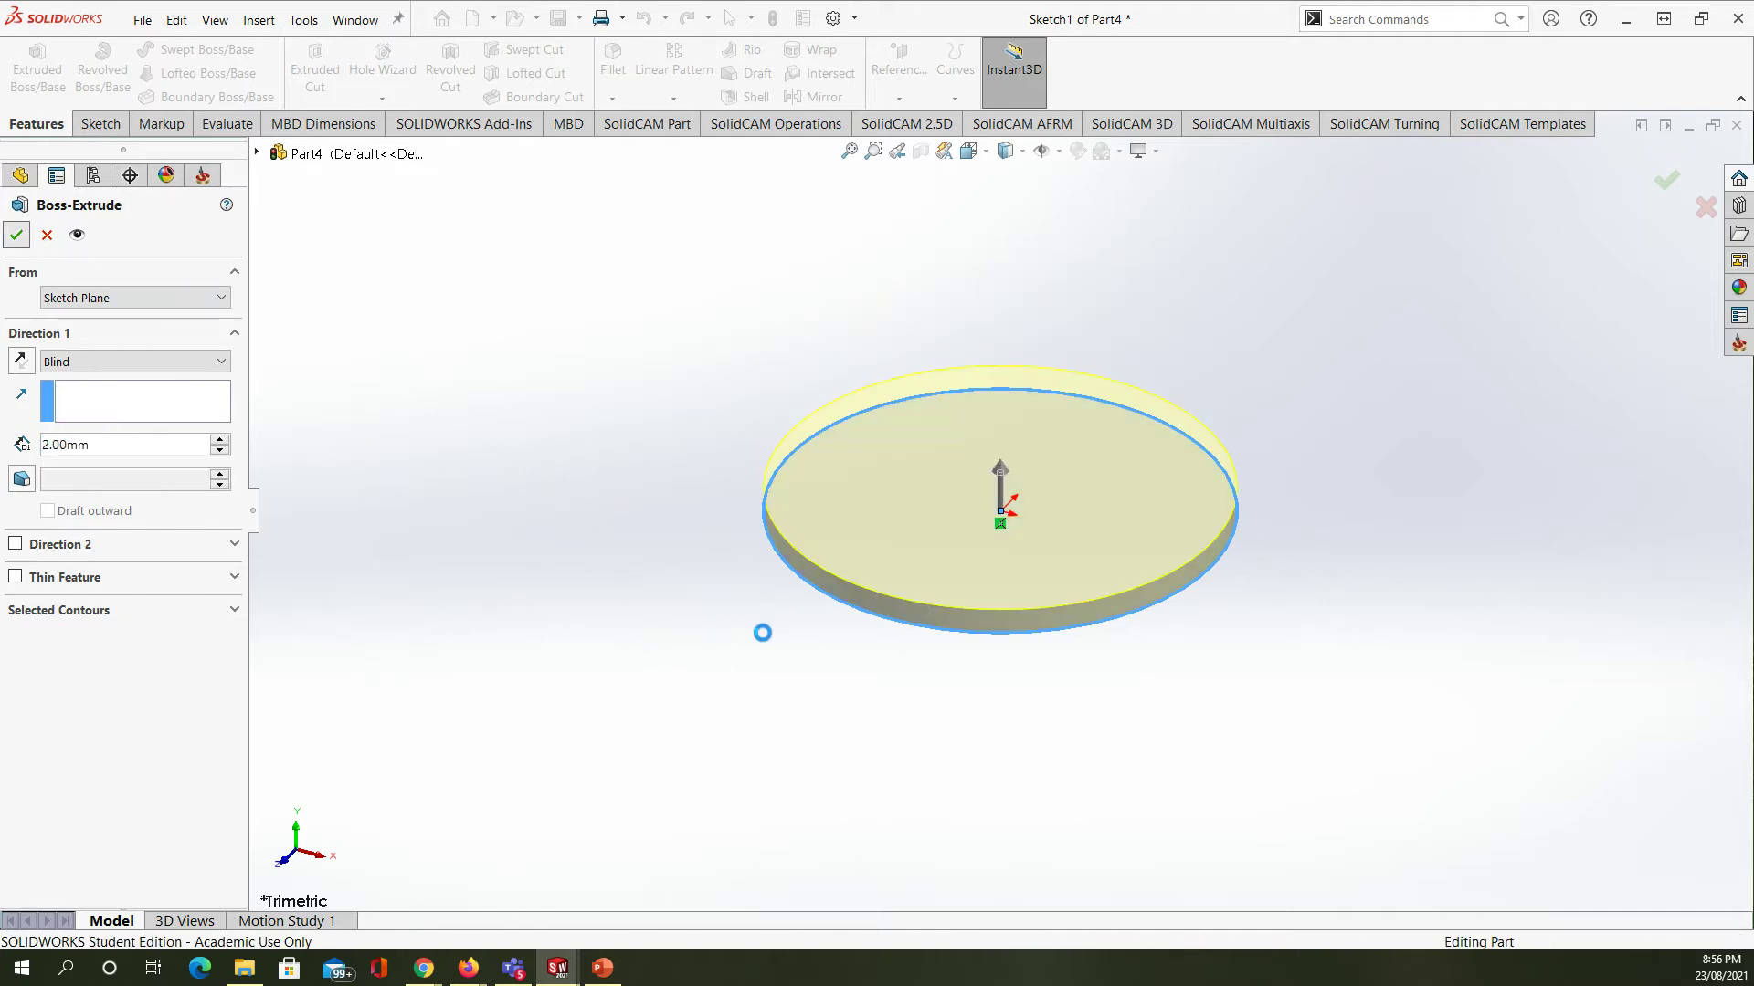
- Start a sketch on the disc's top face and draw a circle centred on the origin with a 3 mm radius
click(1005, 484)
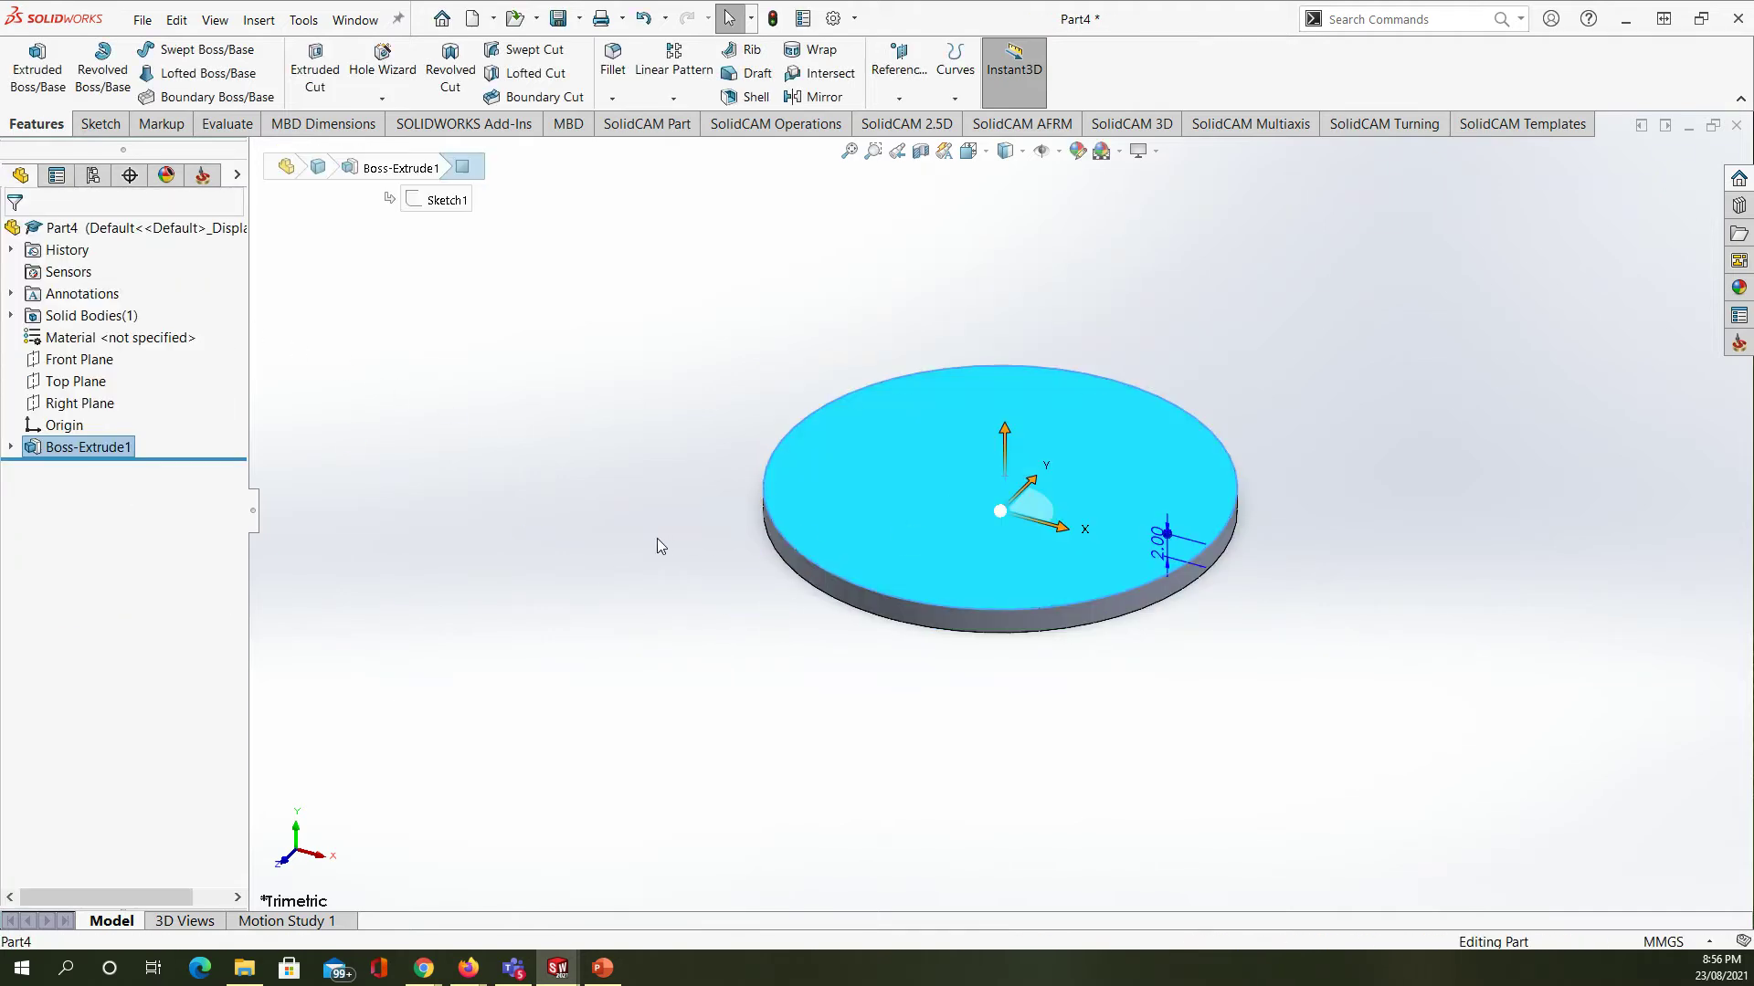
click(99, 124)
click(29, 62)
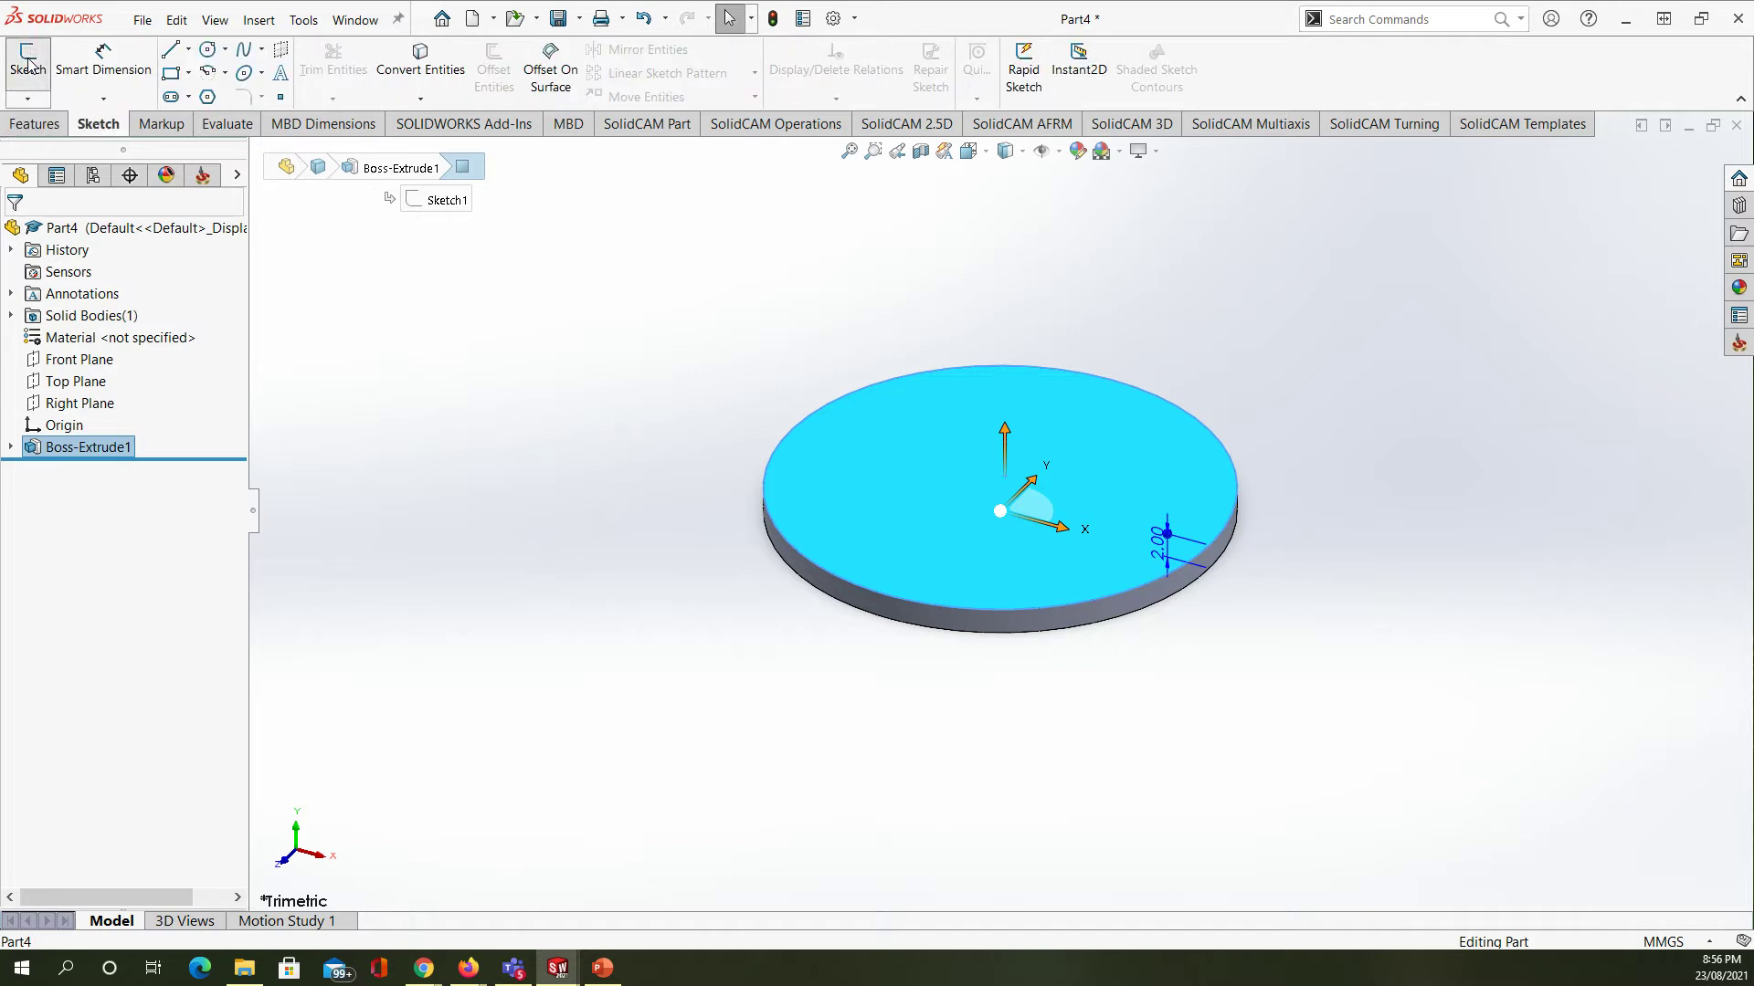
click(208, 48)
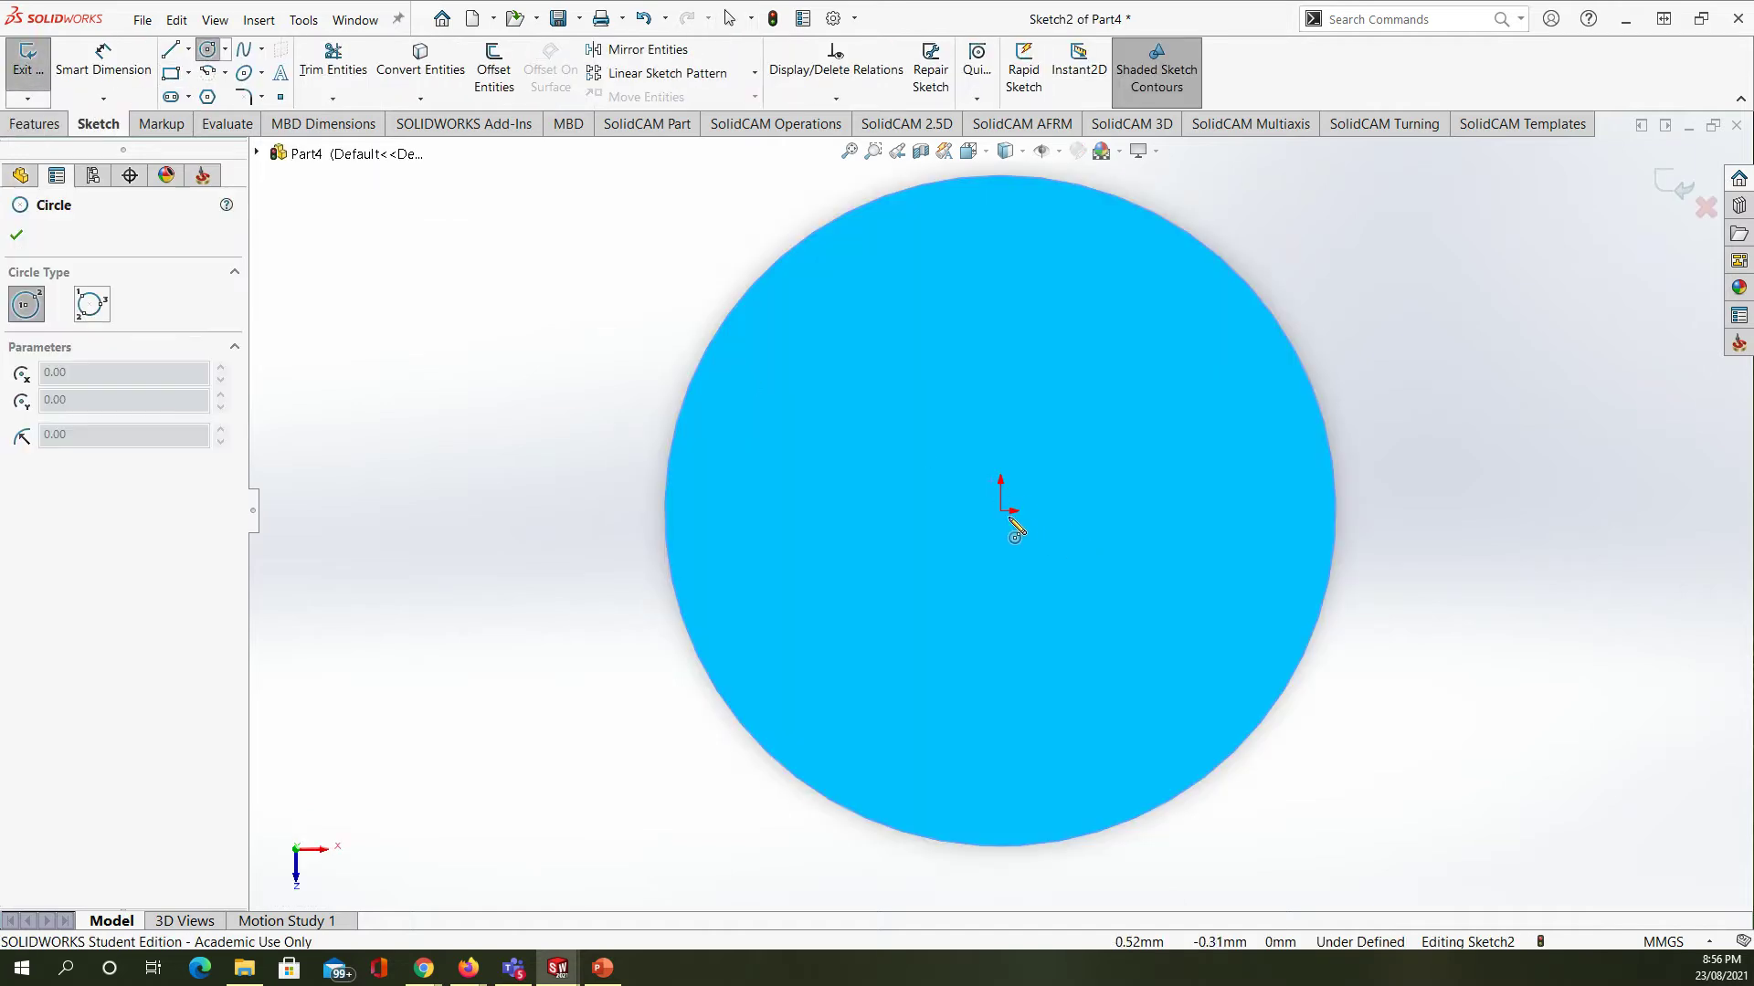
drag(1001, 510, 1051, 531)
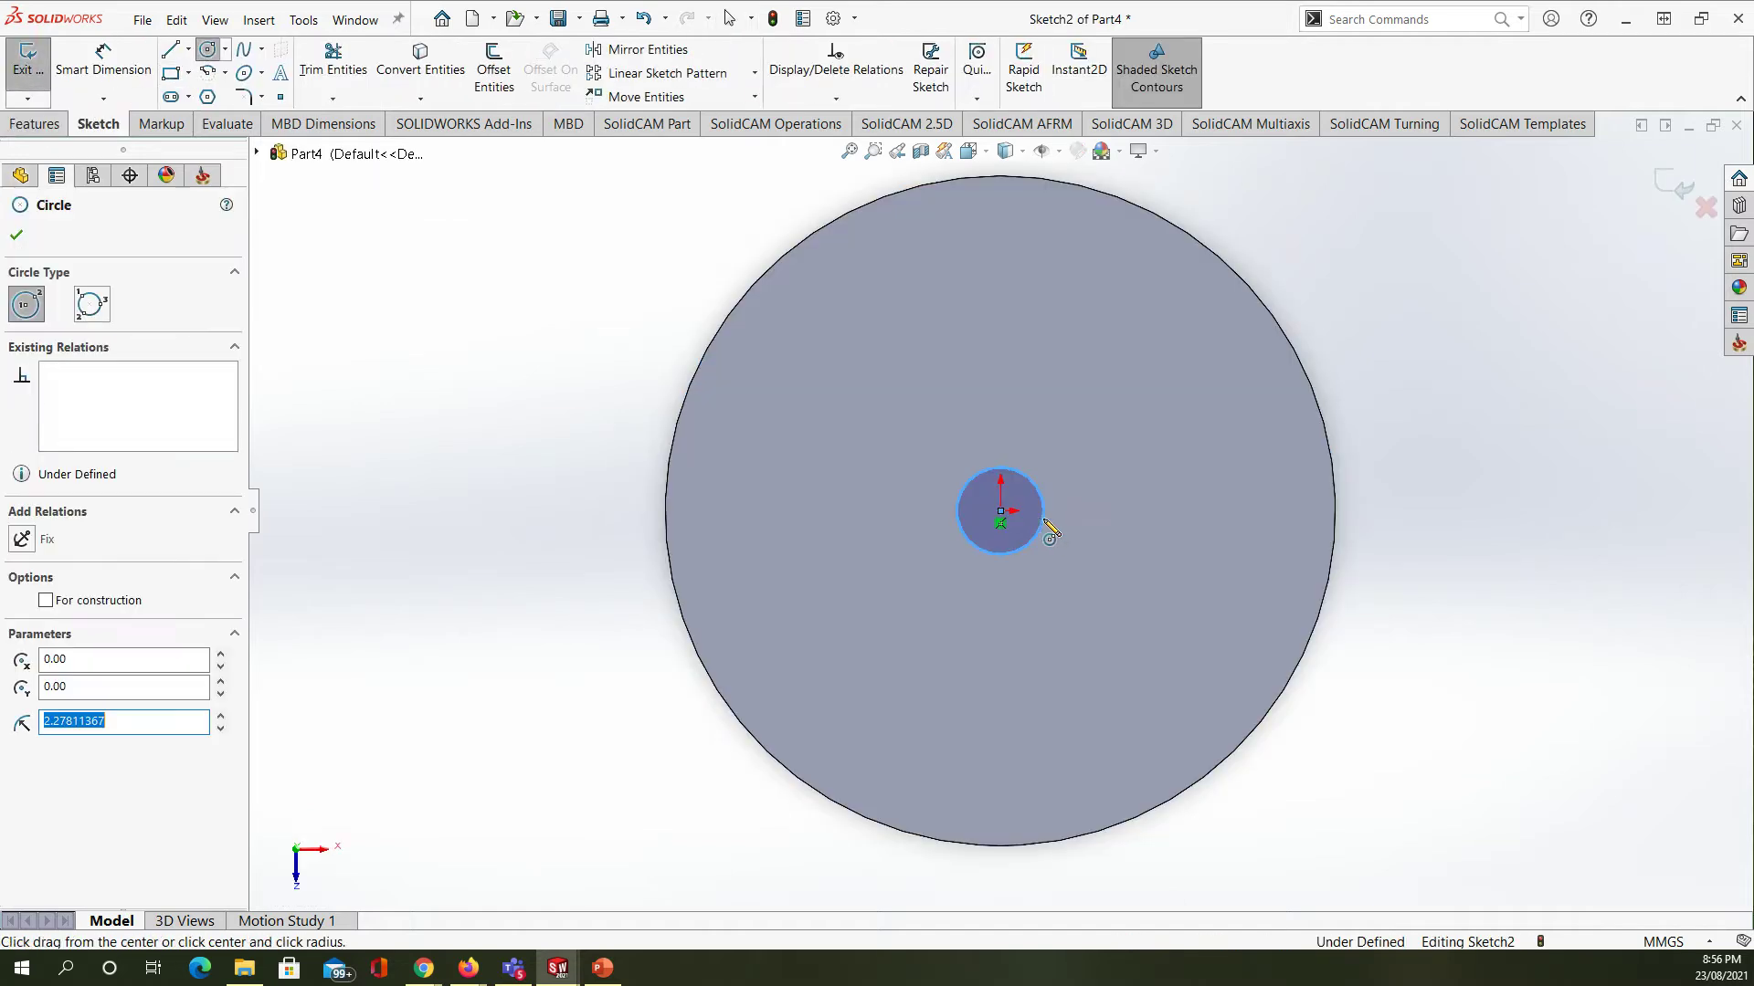
text(3)
key(Return)
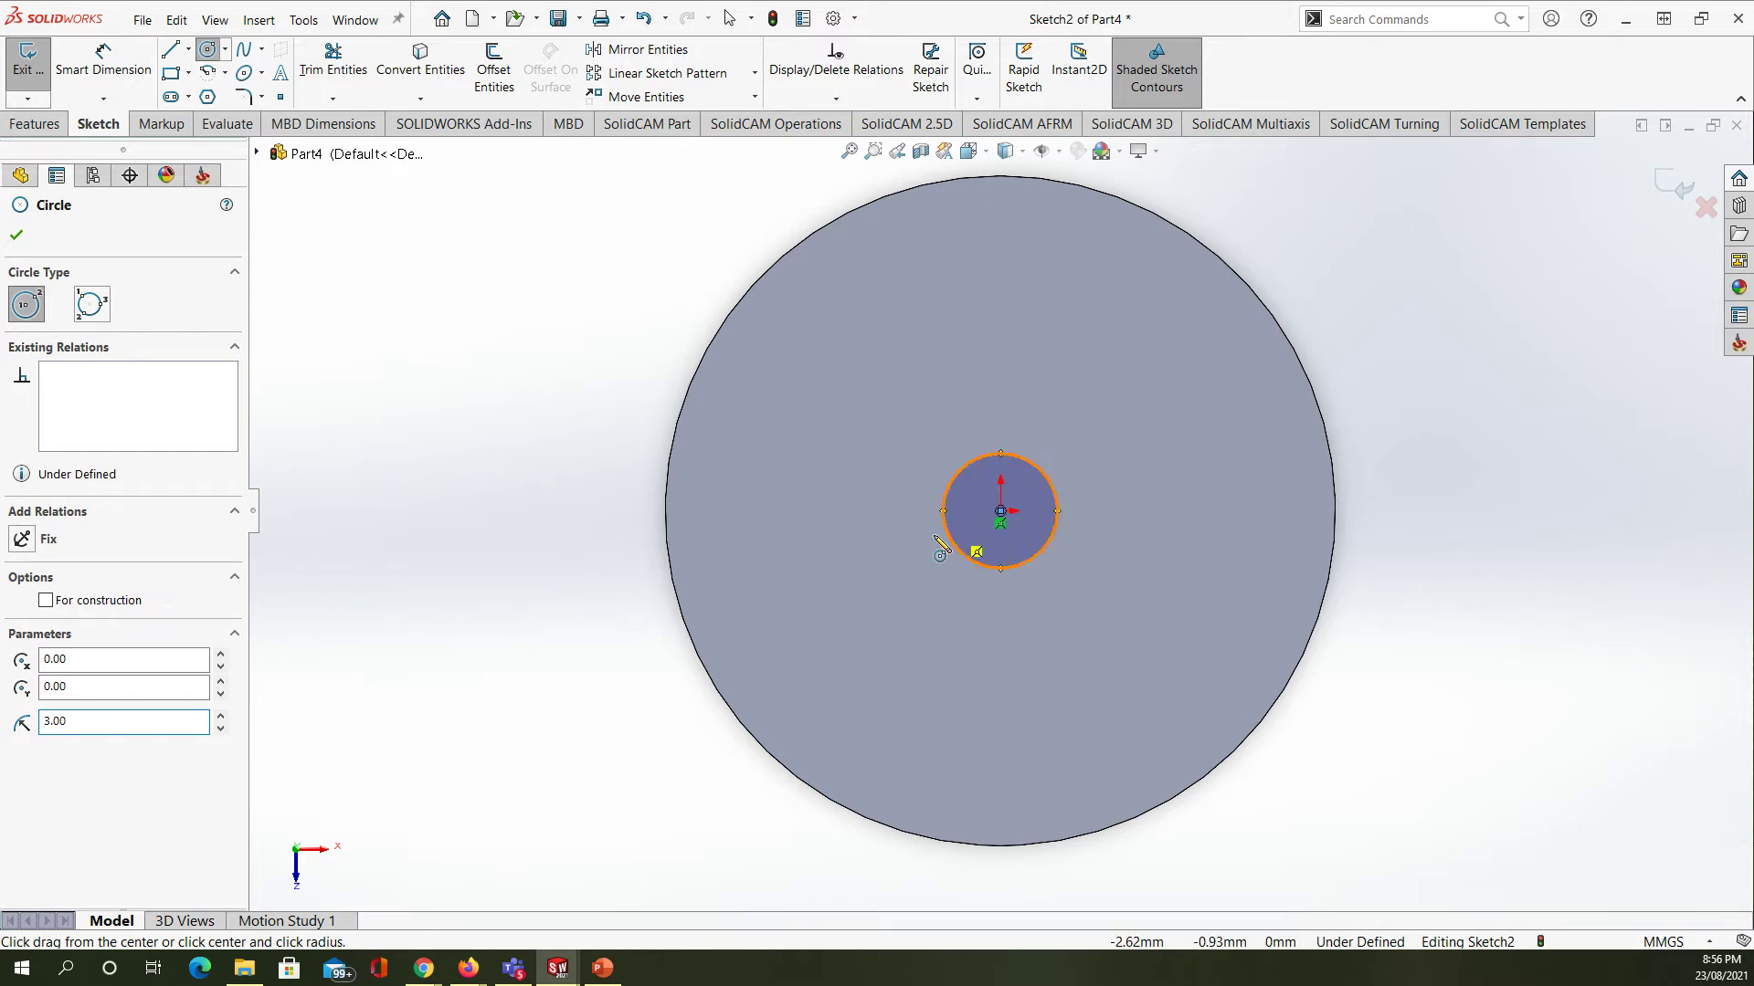
click(16, 234)
- Cut the small circle 2 mm deep through the disc with an Extruded Cut to form the centre hole
click(41, 124)
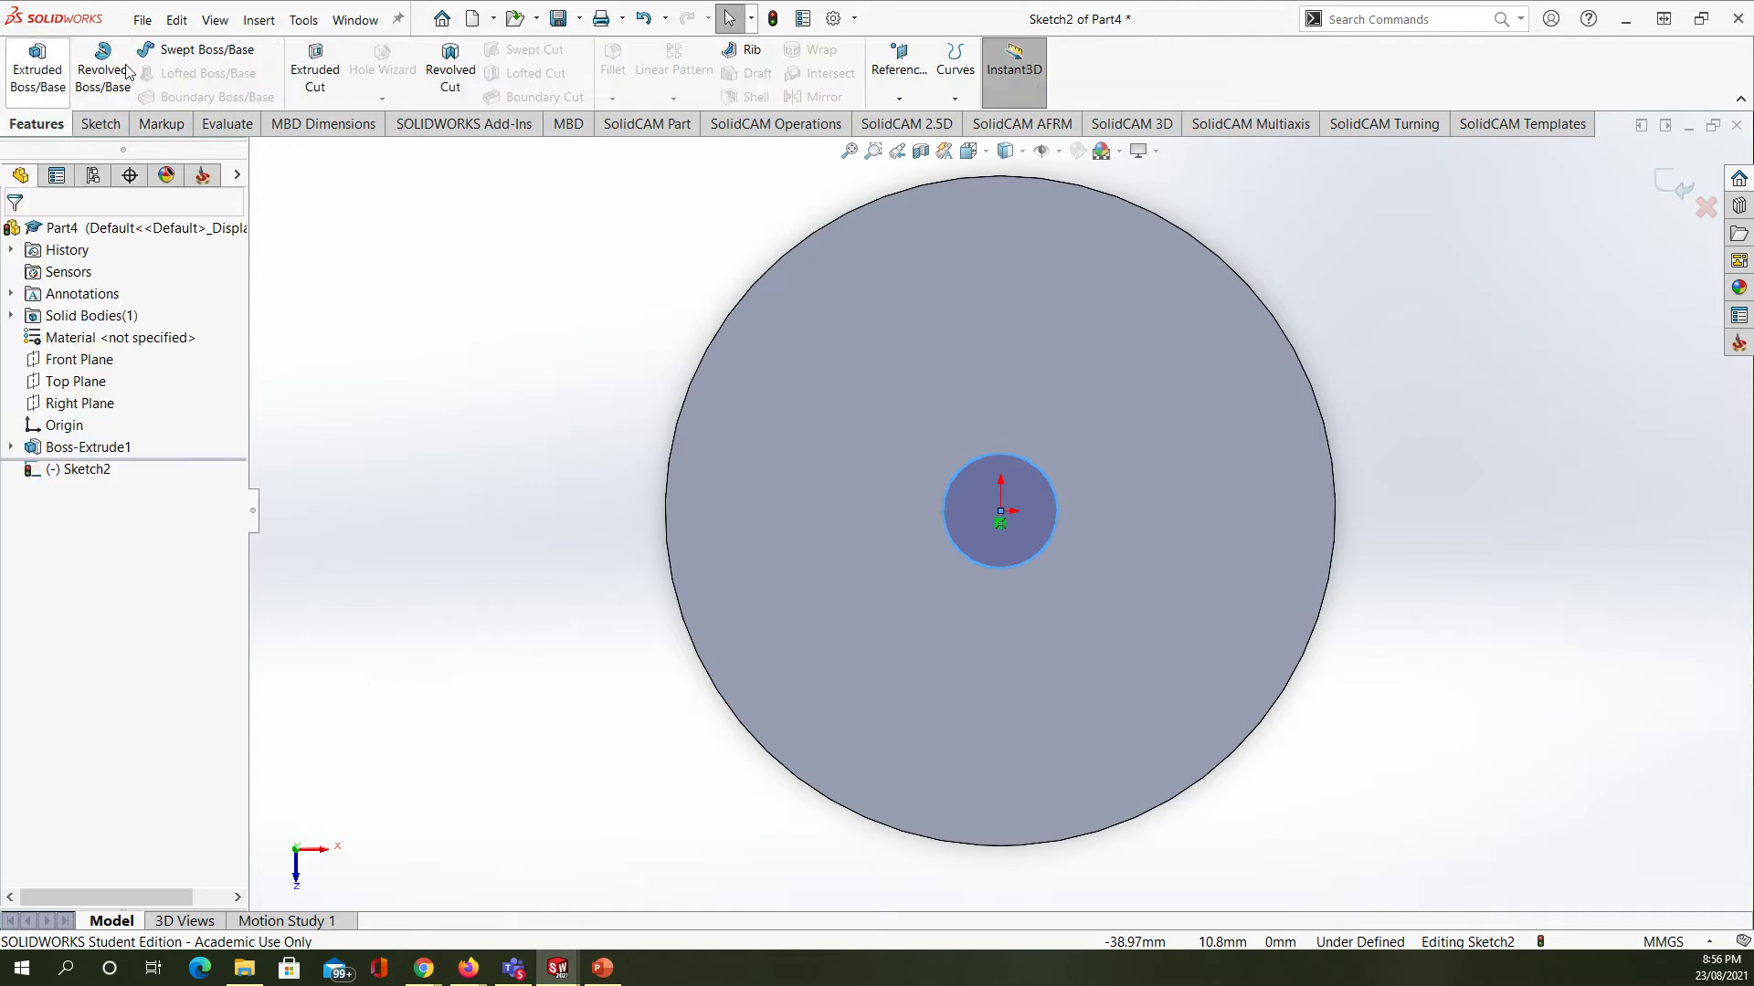
click(315, 73)
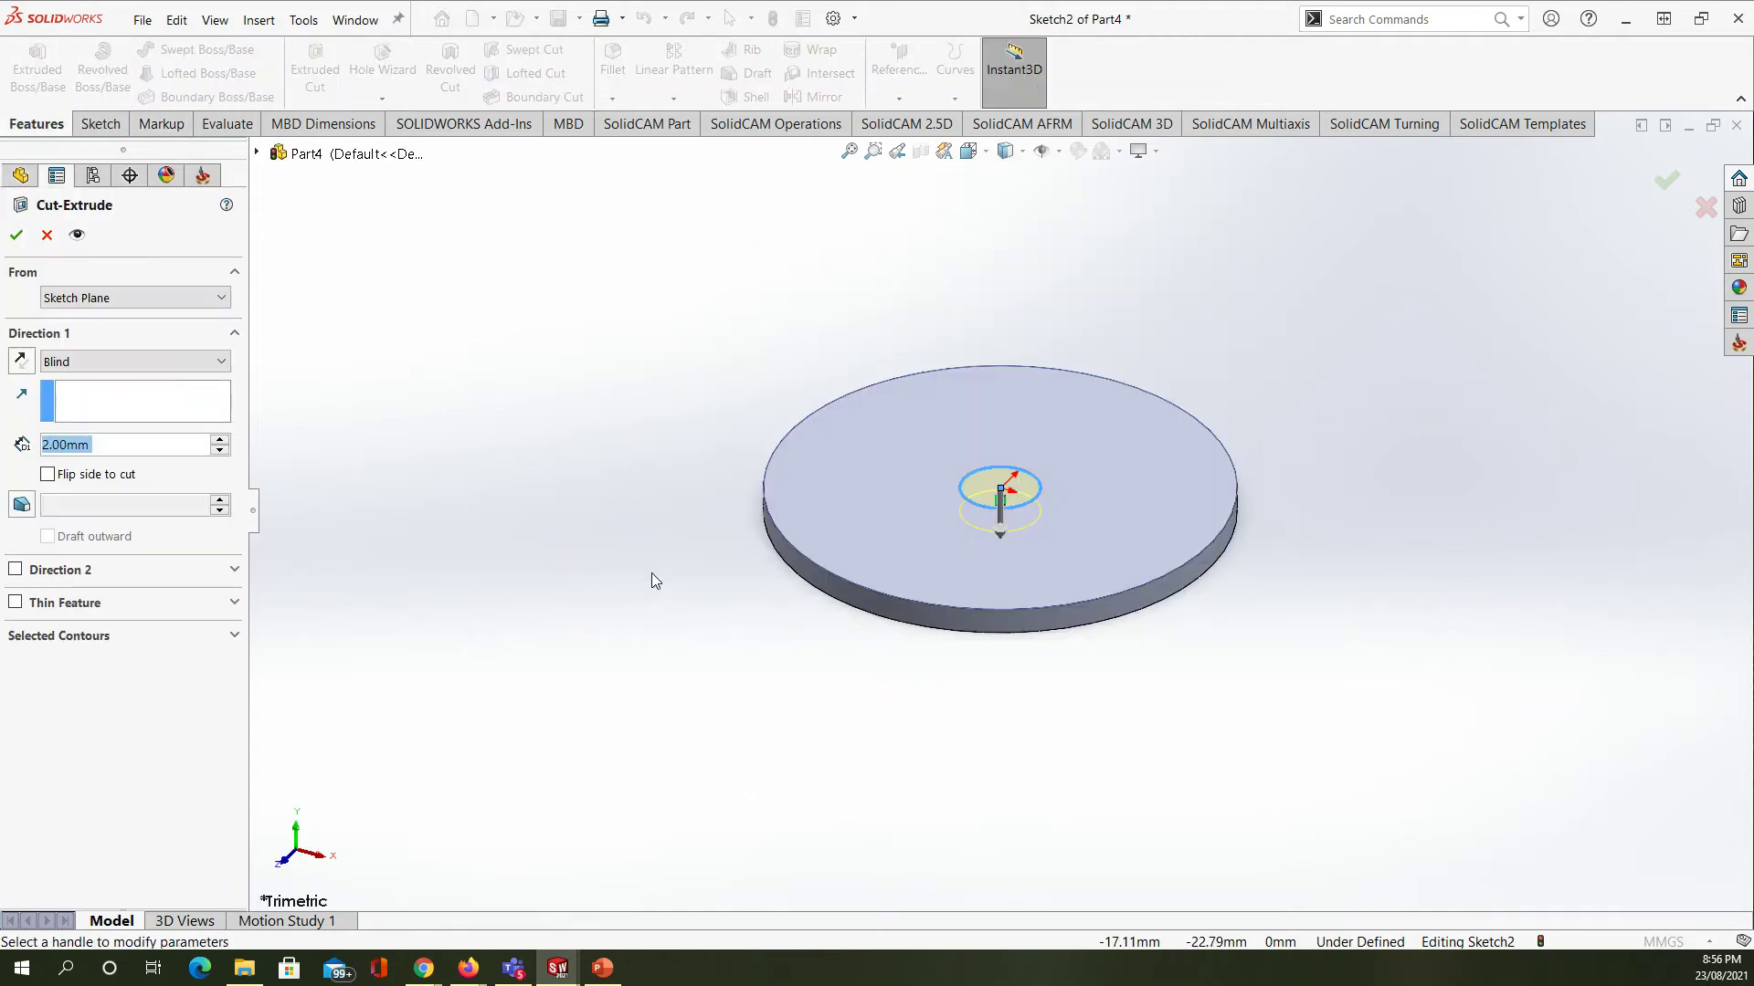
click(16, 235)
middle_drag(646, 396, 615, 567)
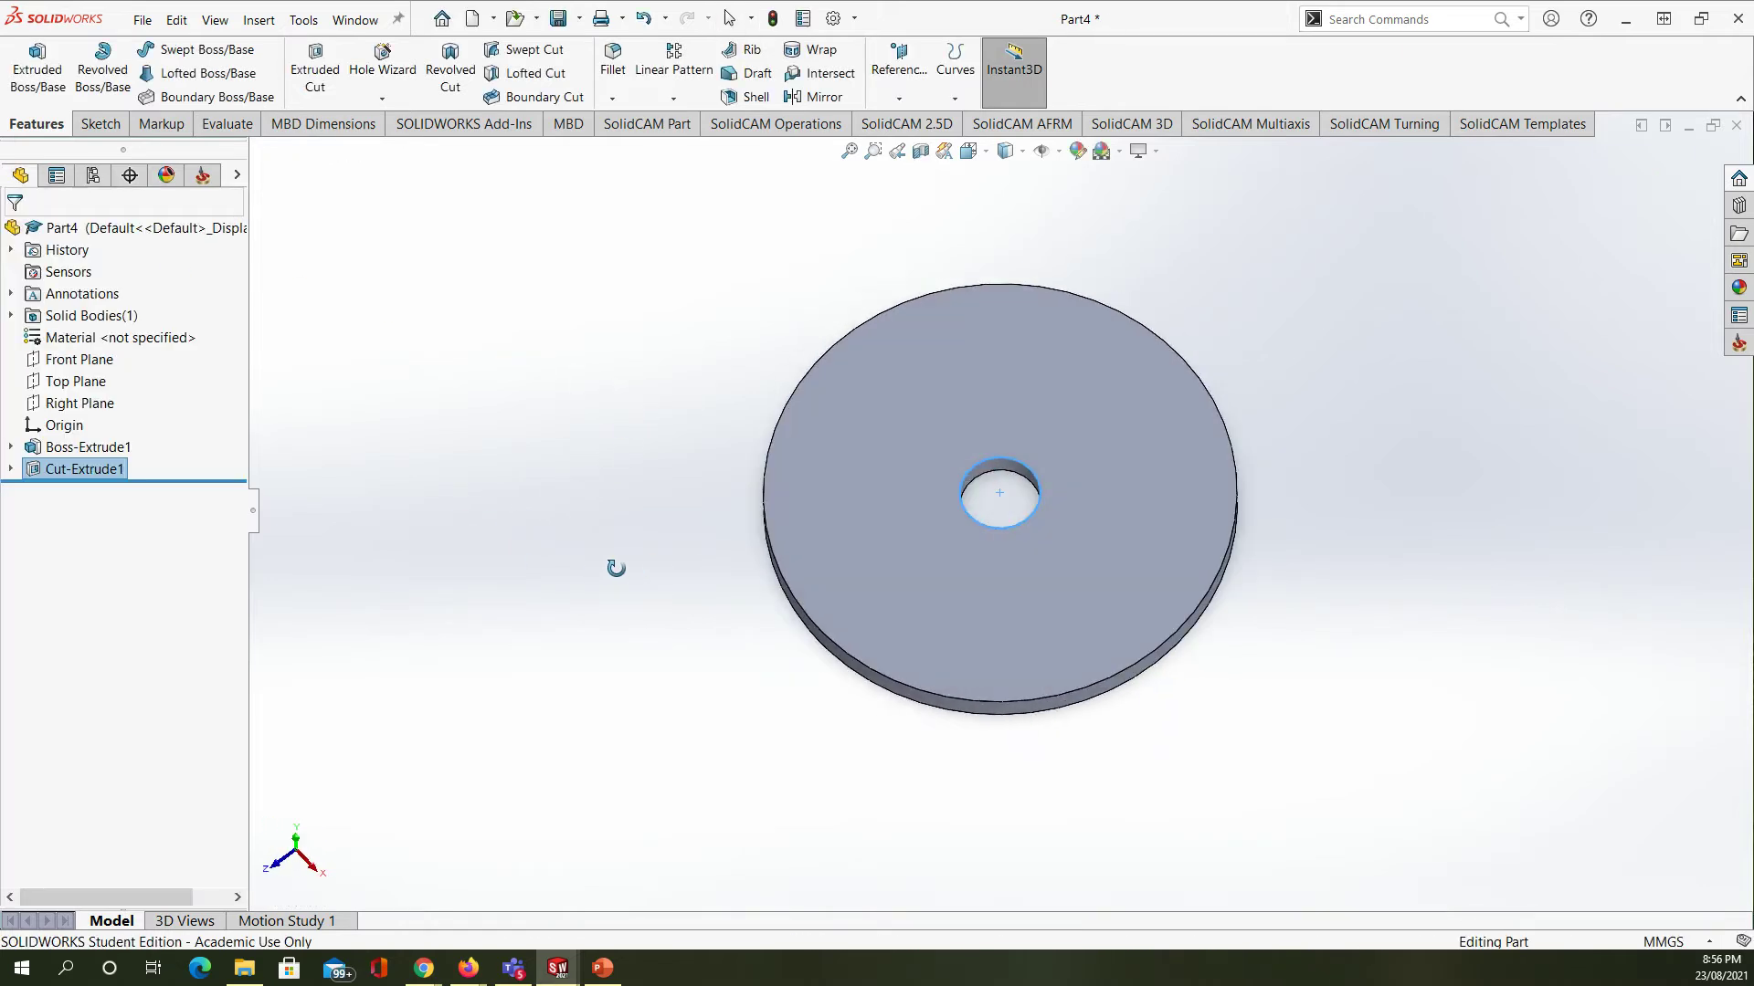
- Assign the Rubber material from the Other Non-metals category to the holed disc
right_click(137, 337)
click(206, 346)
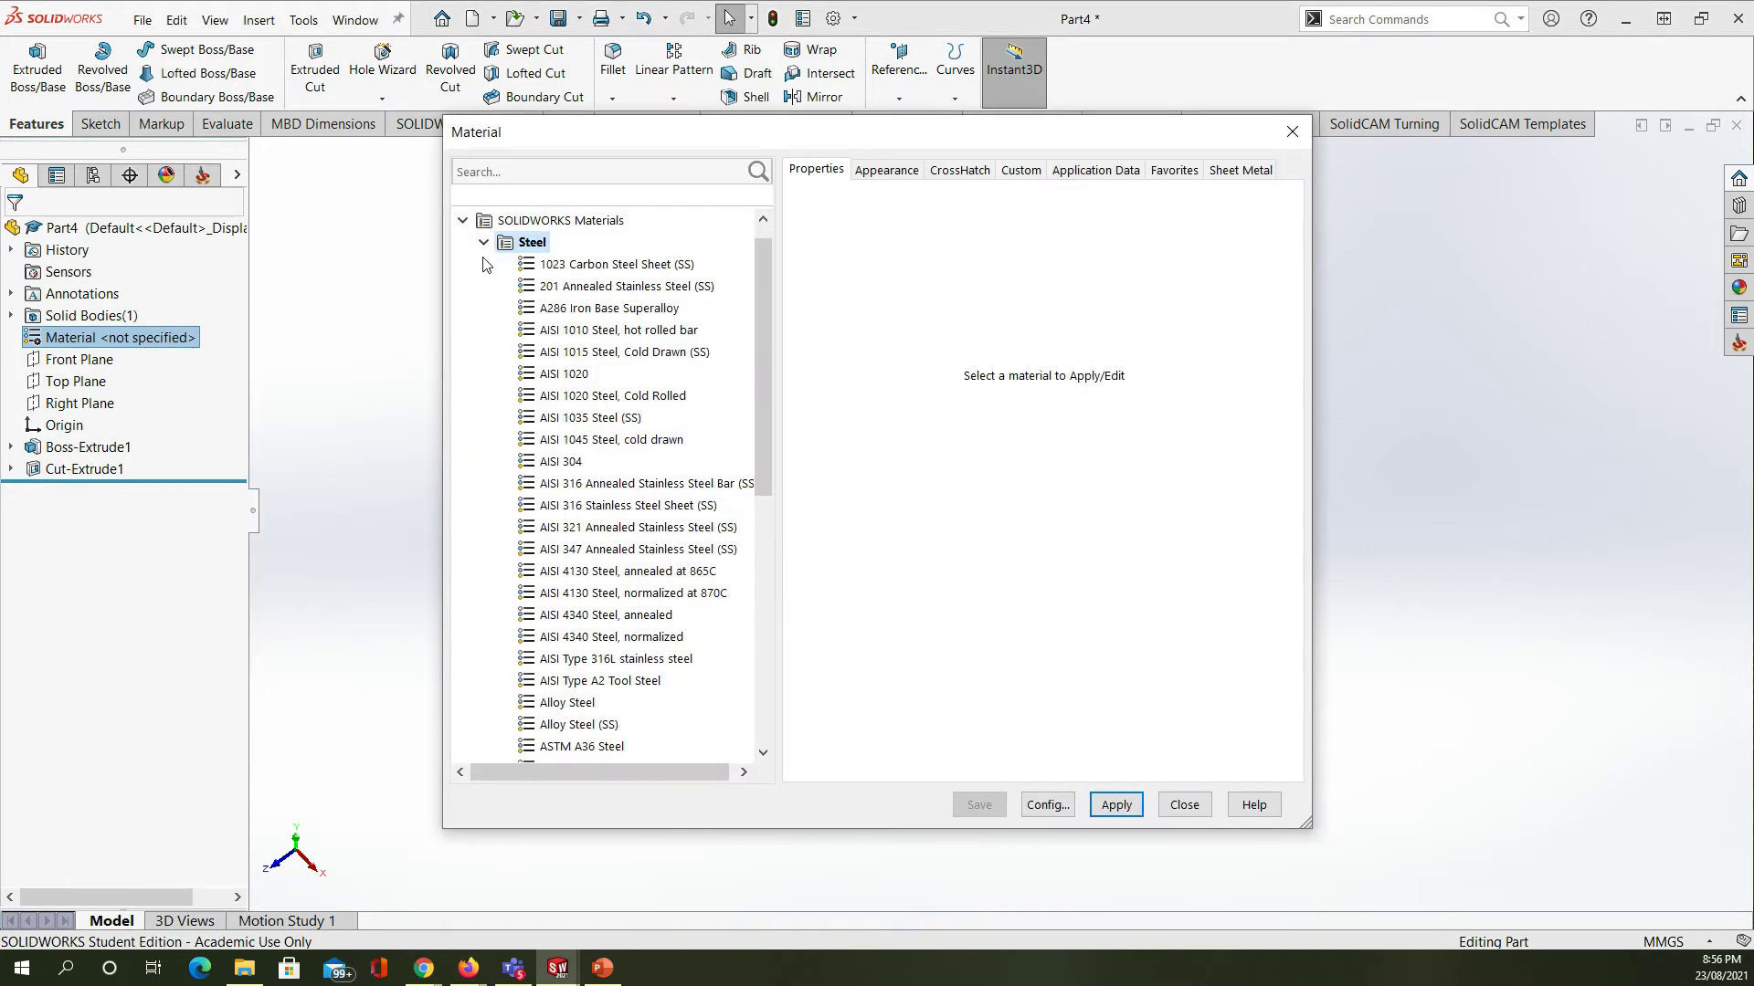
click(484, 243)
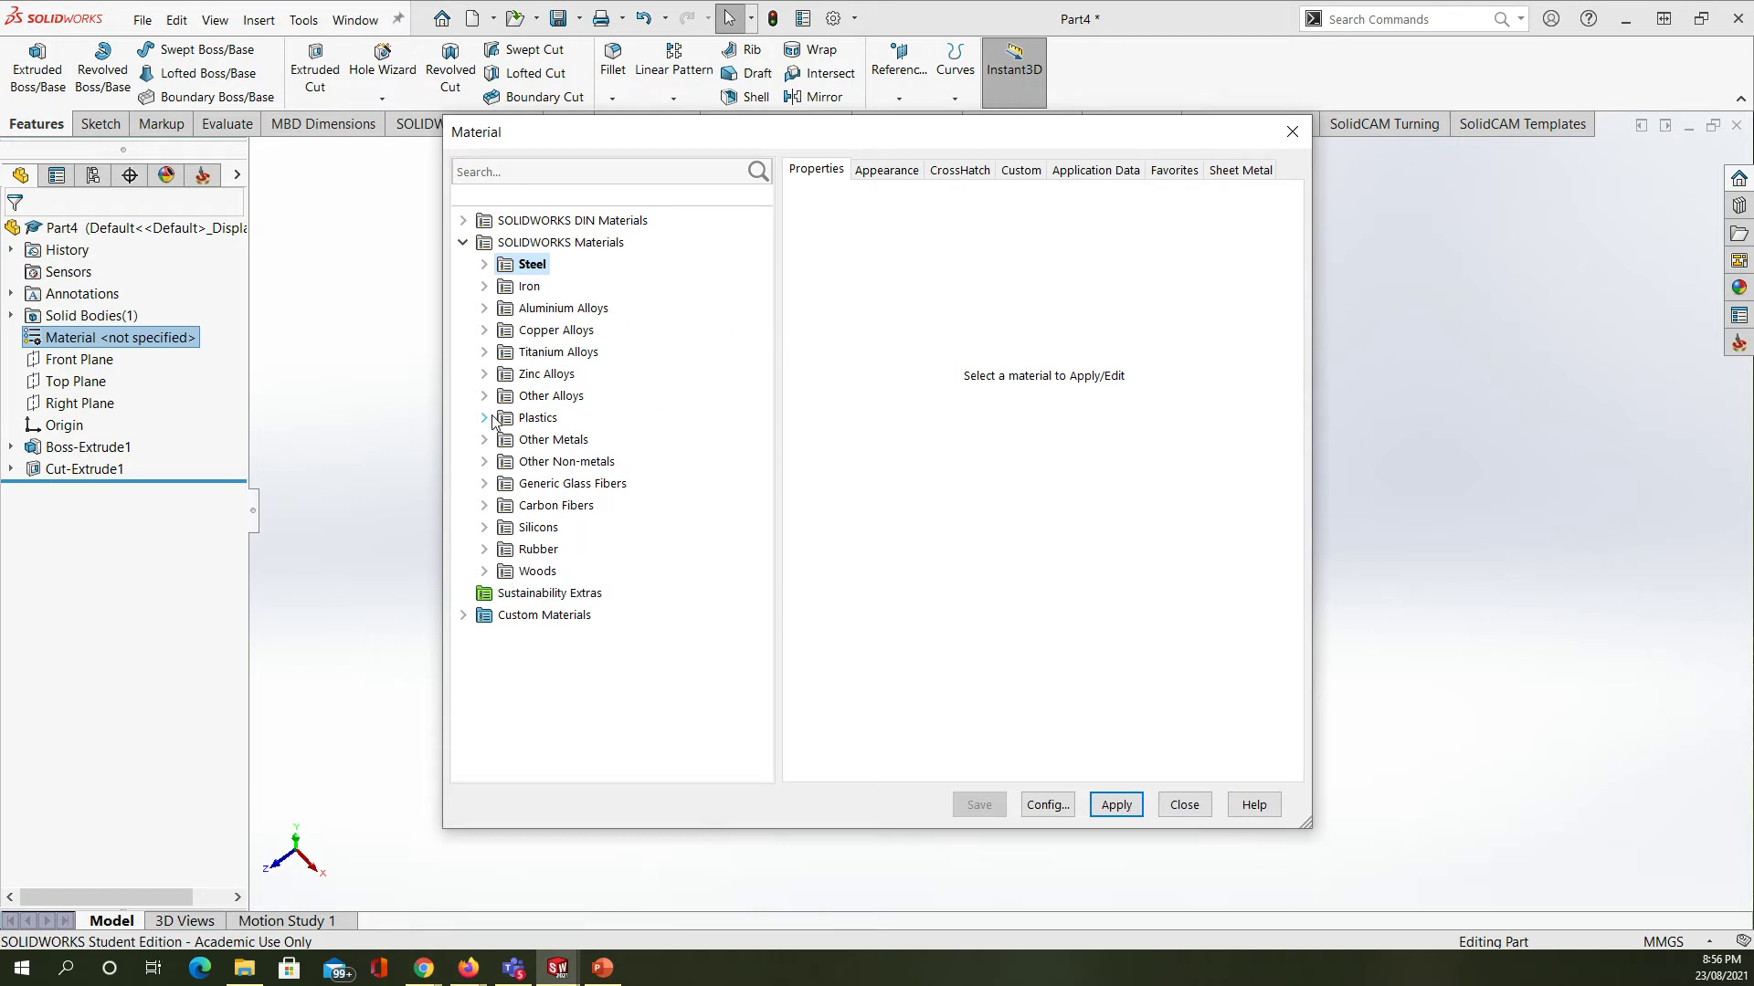
click(485, 462)
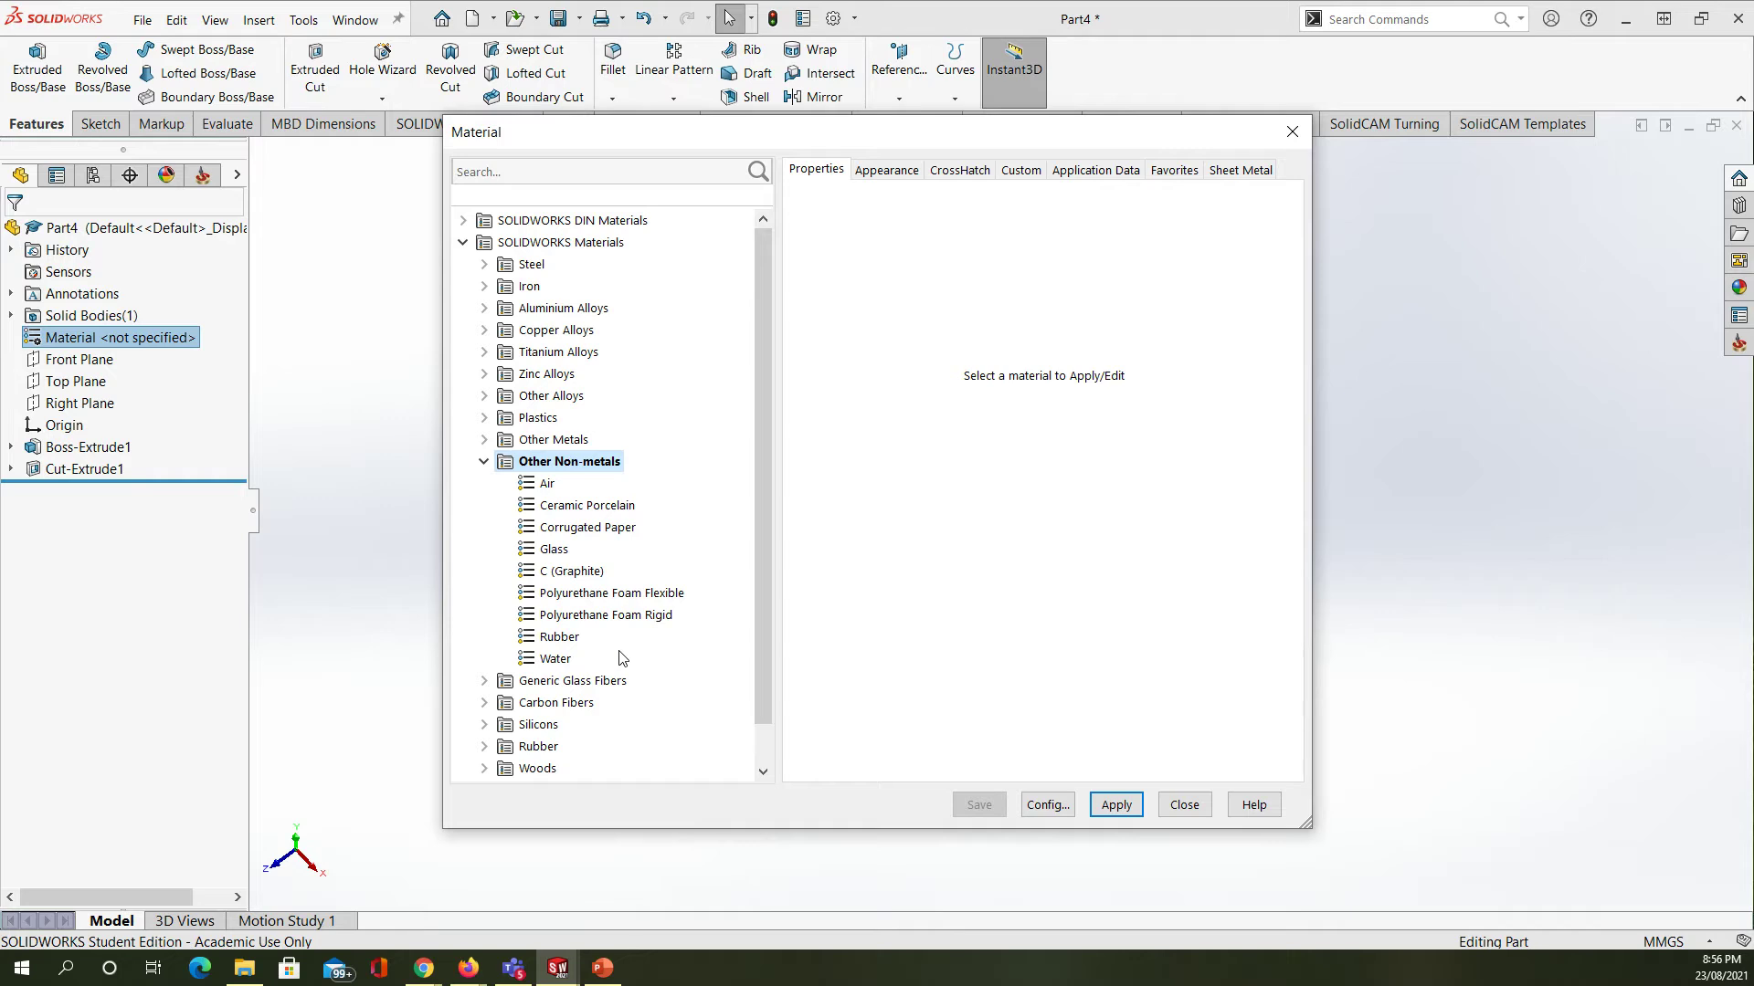
click(559, 639)
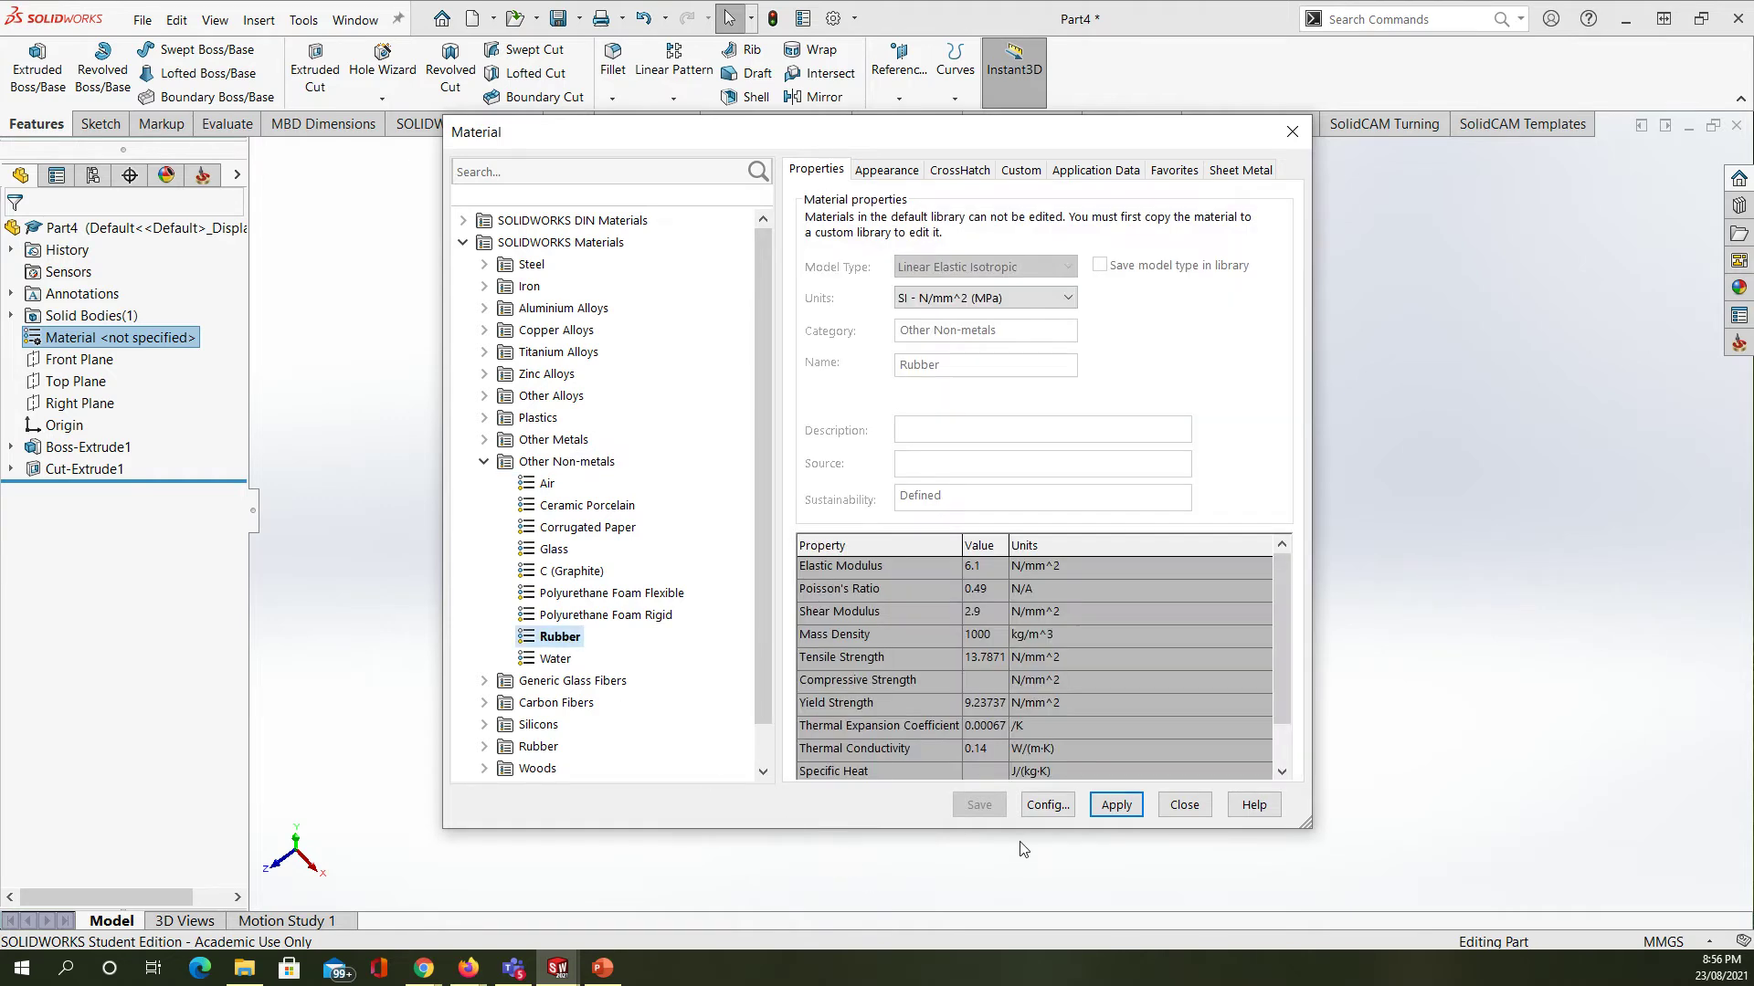
click(1113, 818)
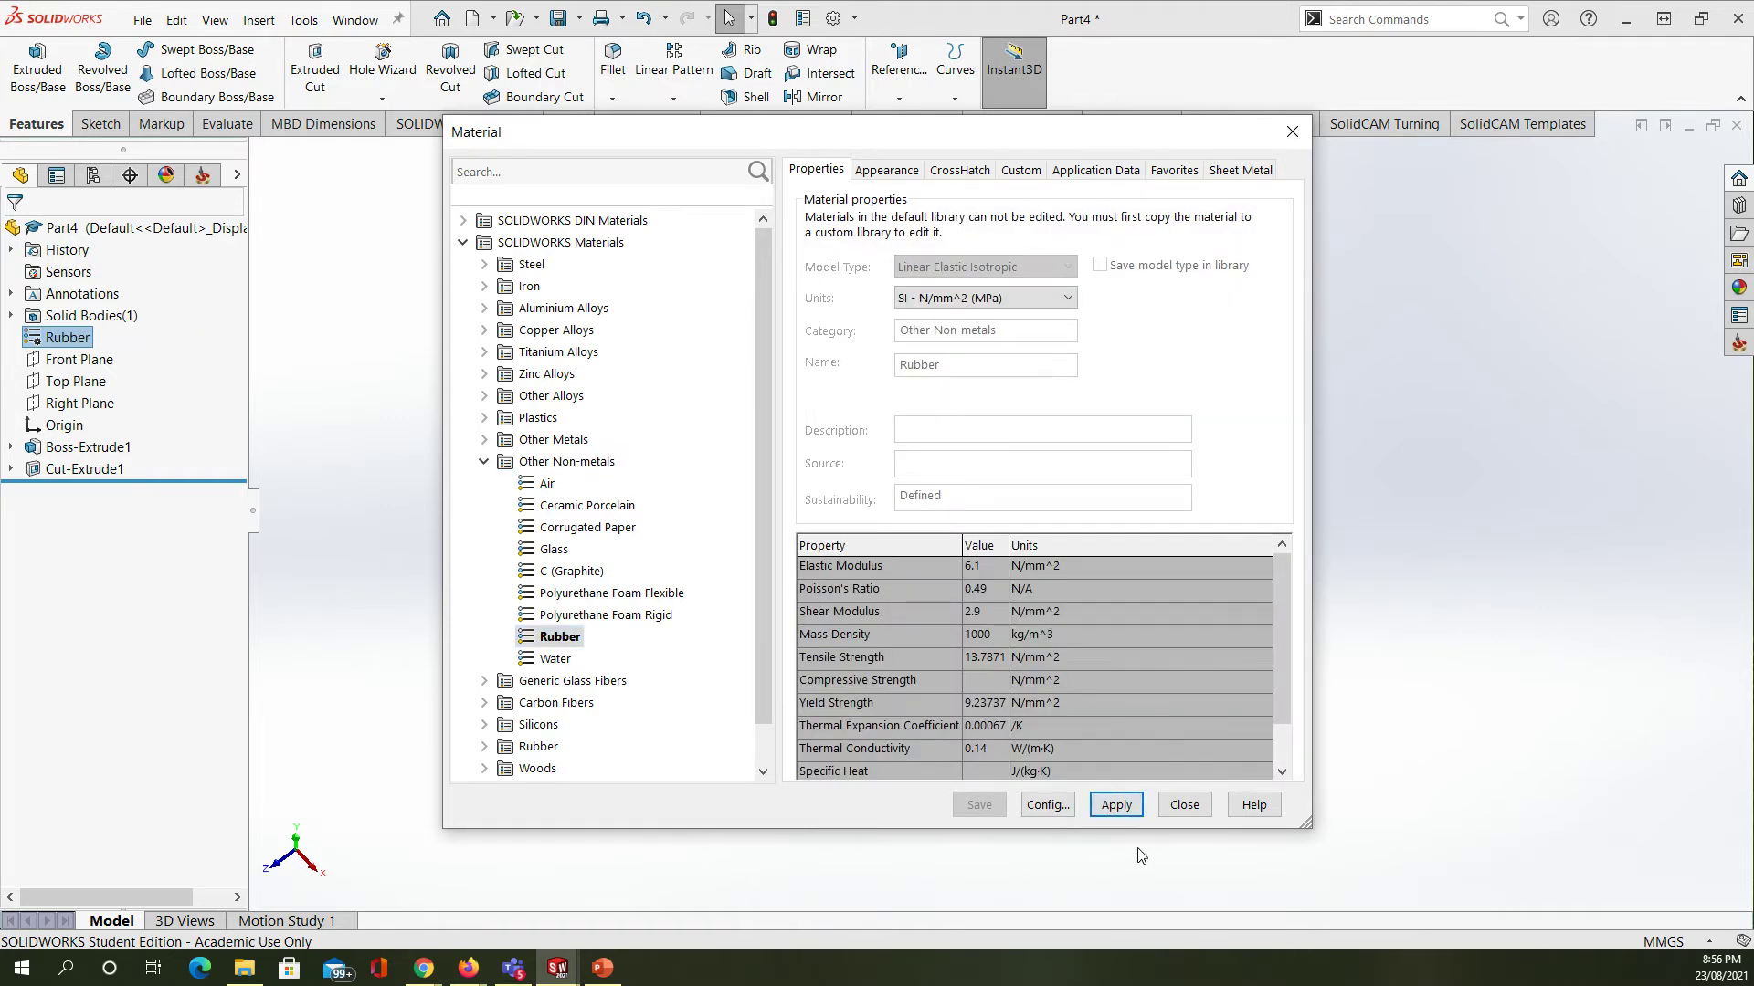
click(1183, 805)
middle_drag(794, 791, 731, 423)
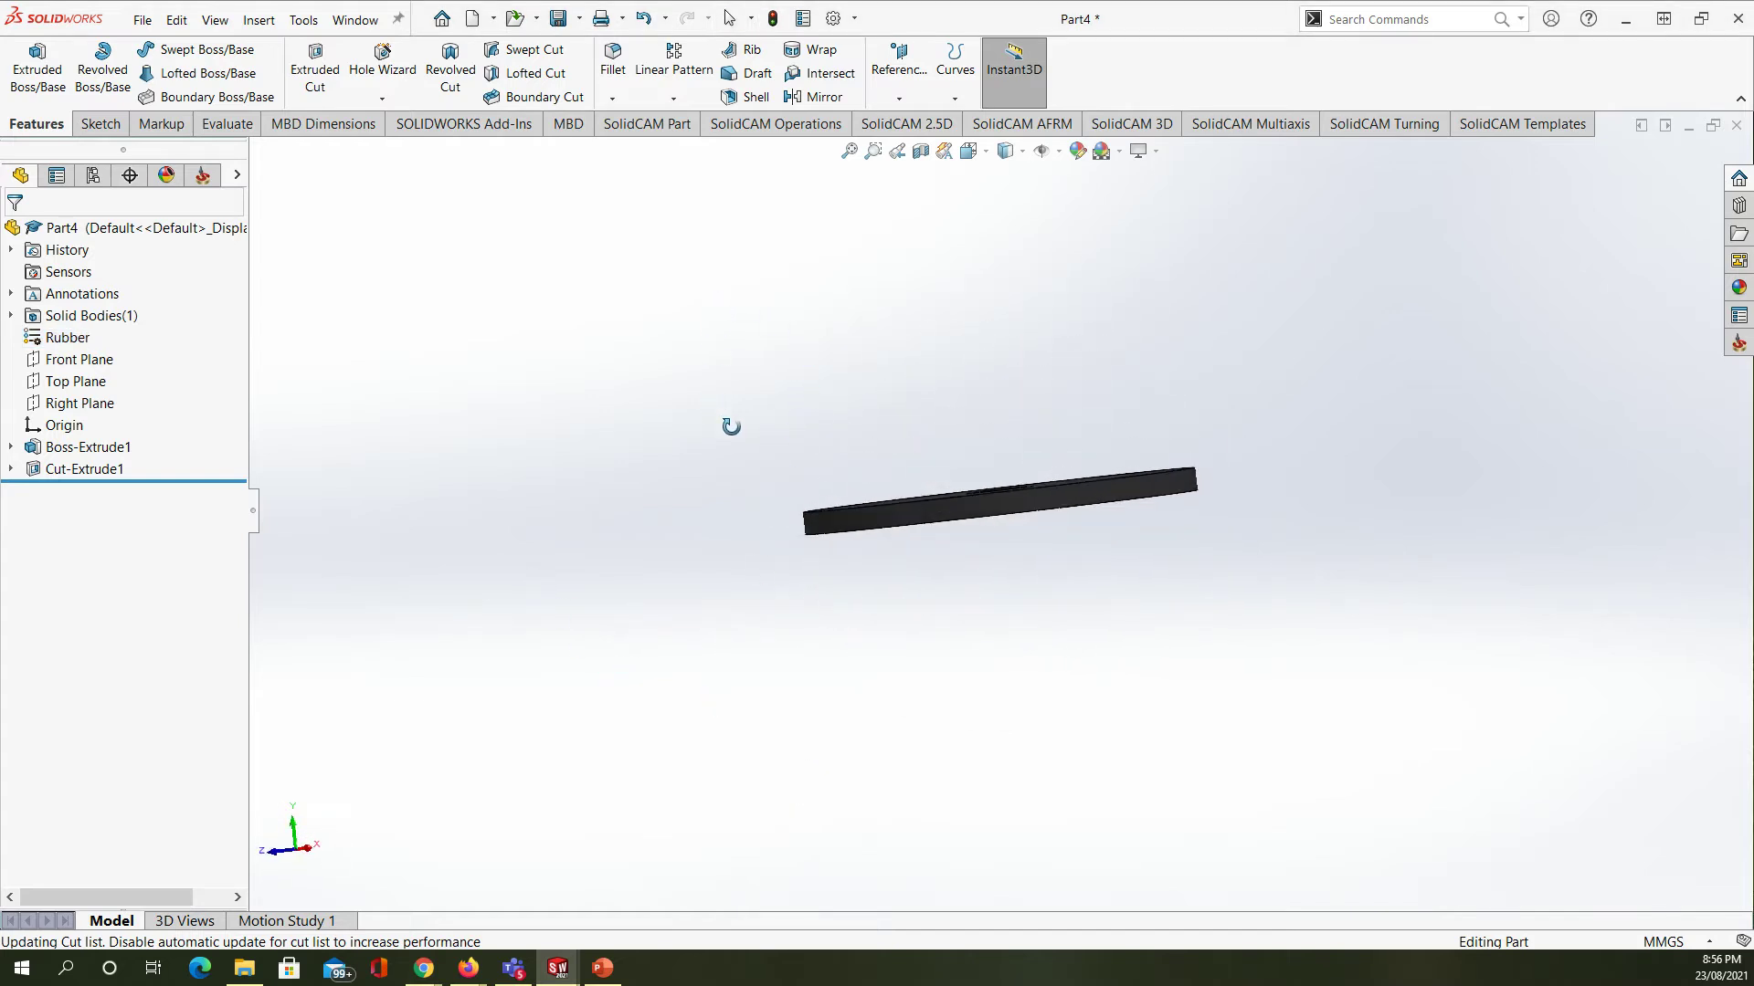
- Save the rubber disc part as Washer in the Pump folder
click(558, 18)
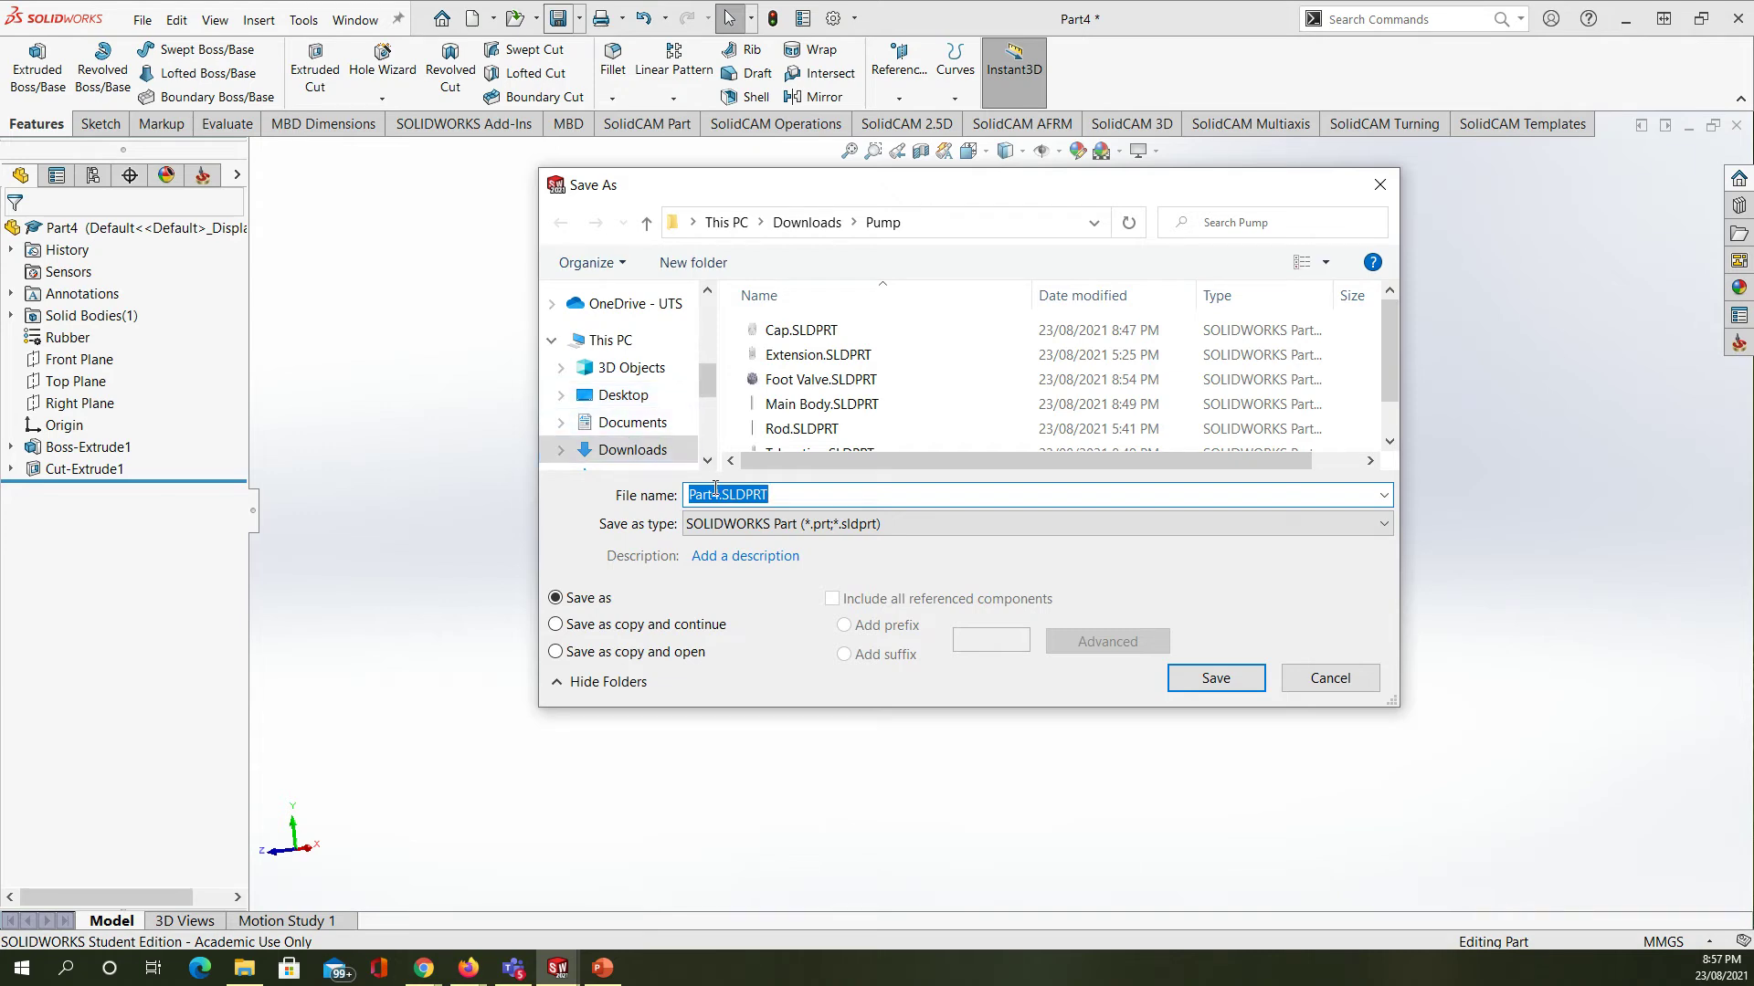
text(Washer)
click(1216, 680)
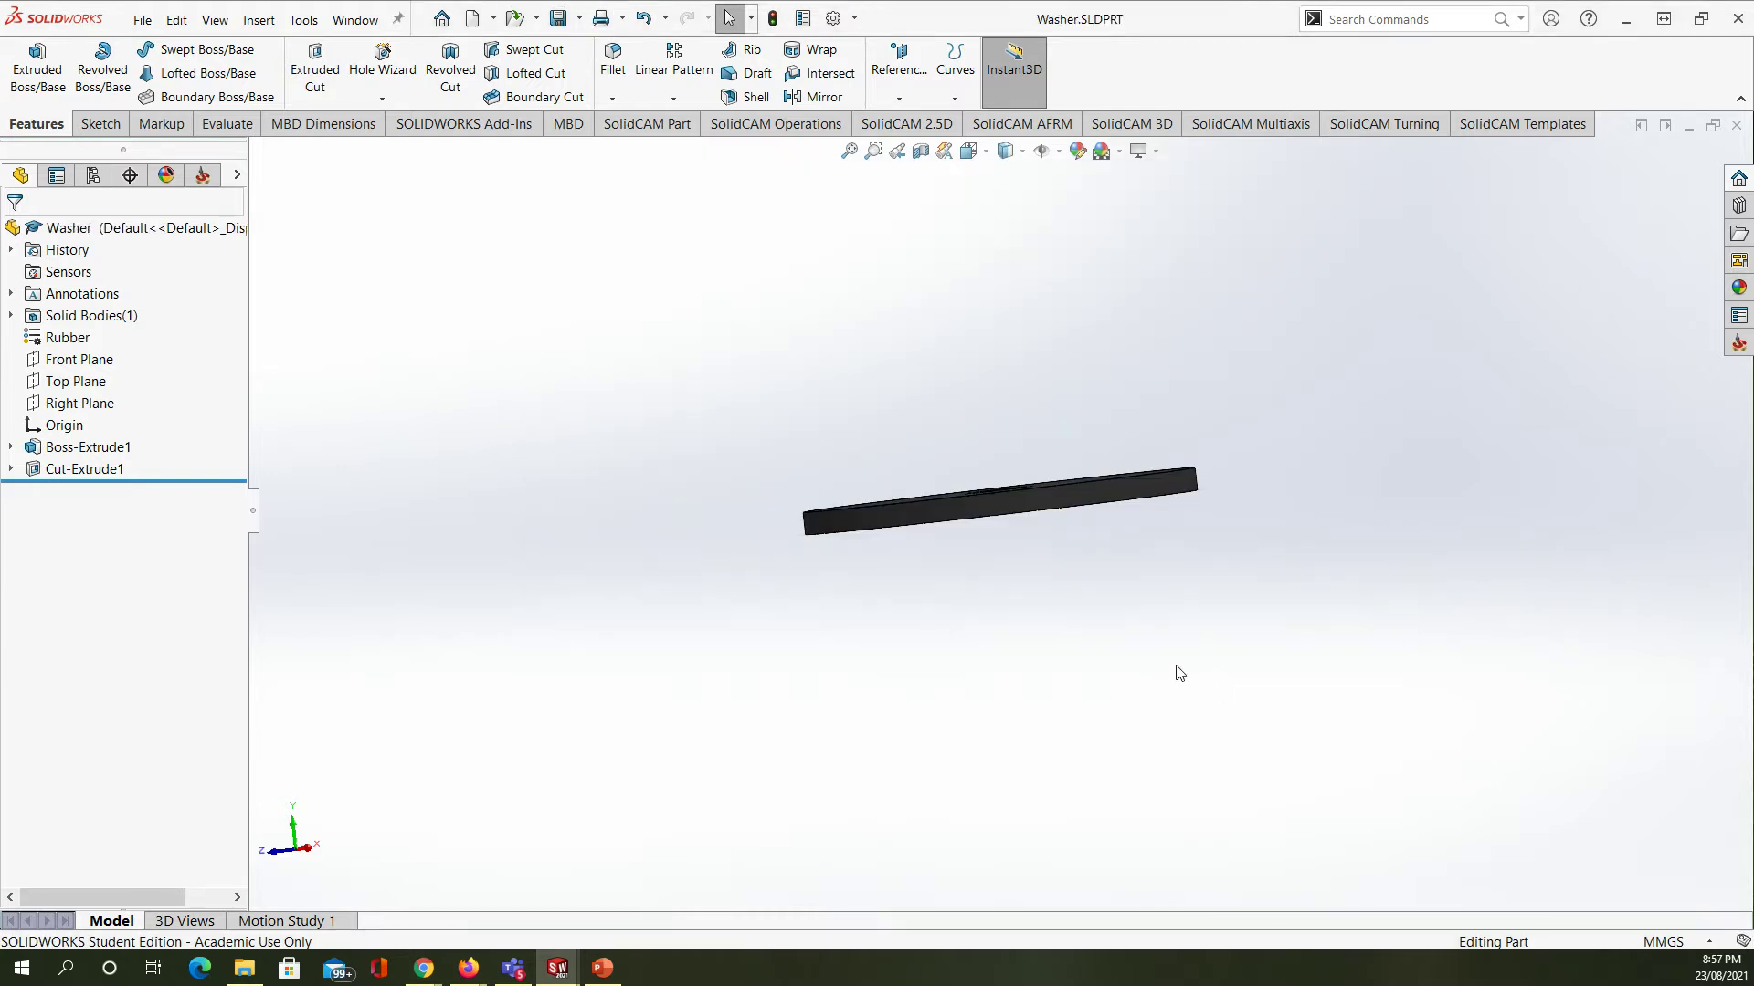
middle_drag(873, 455, 834, 584)
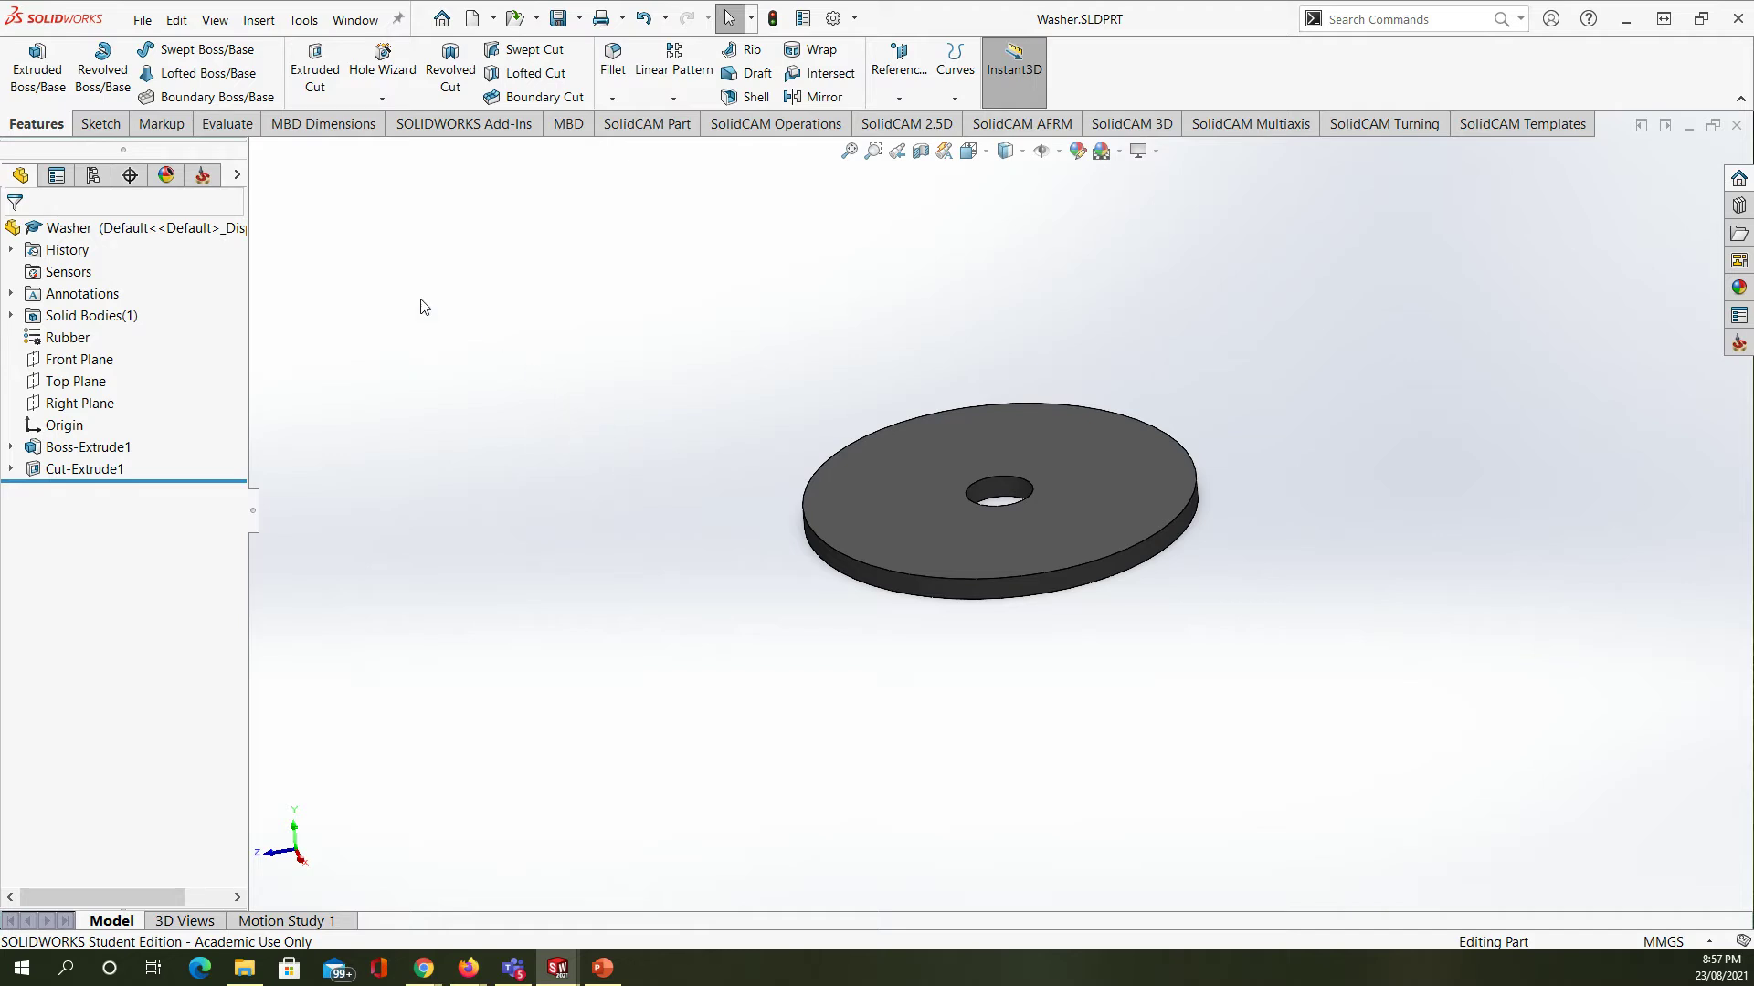
- Create a new part document and open a sketch on its Top Plane
click(472, 18)
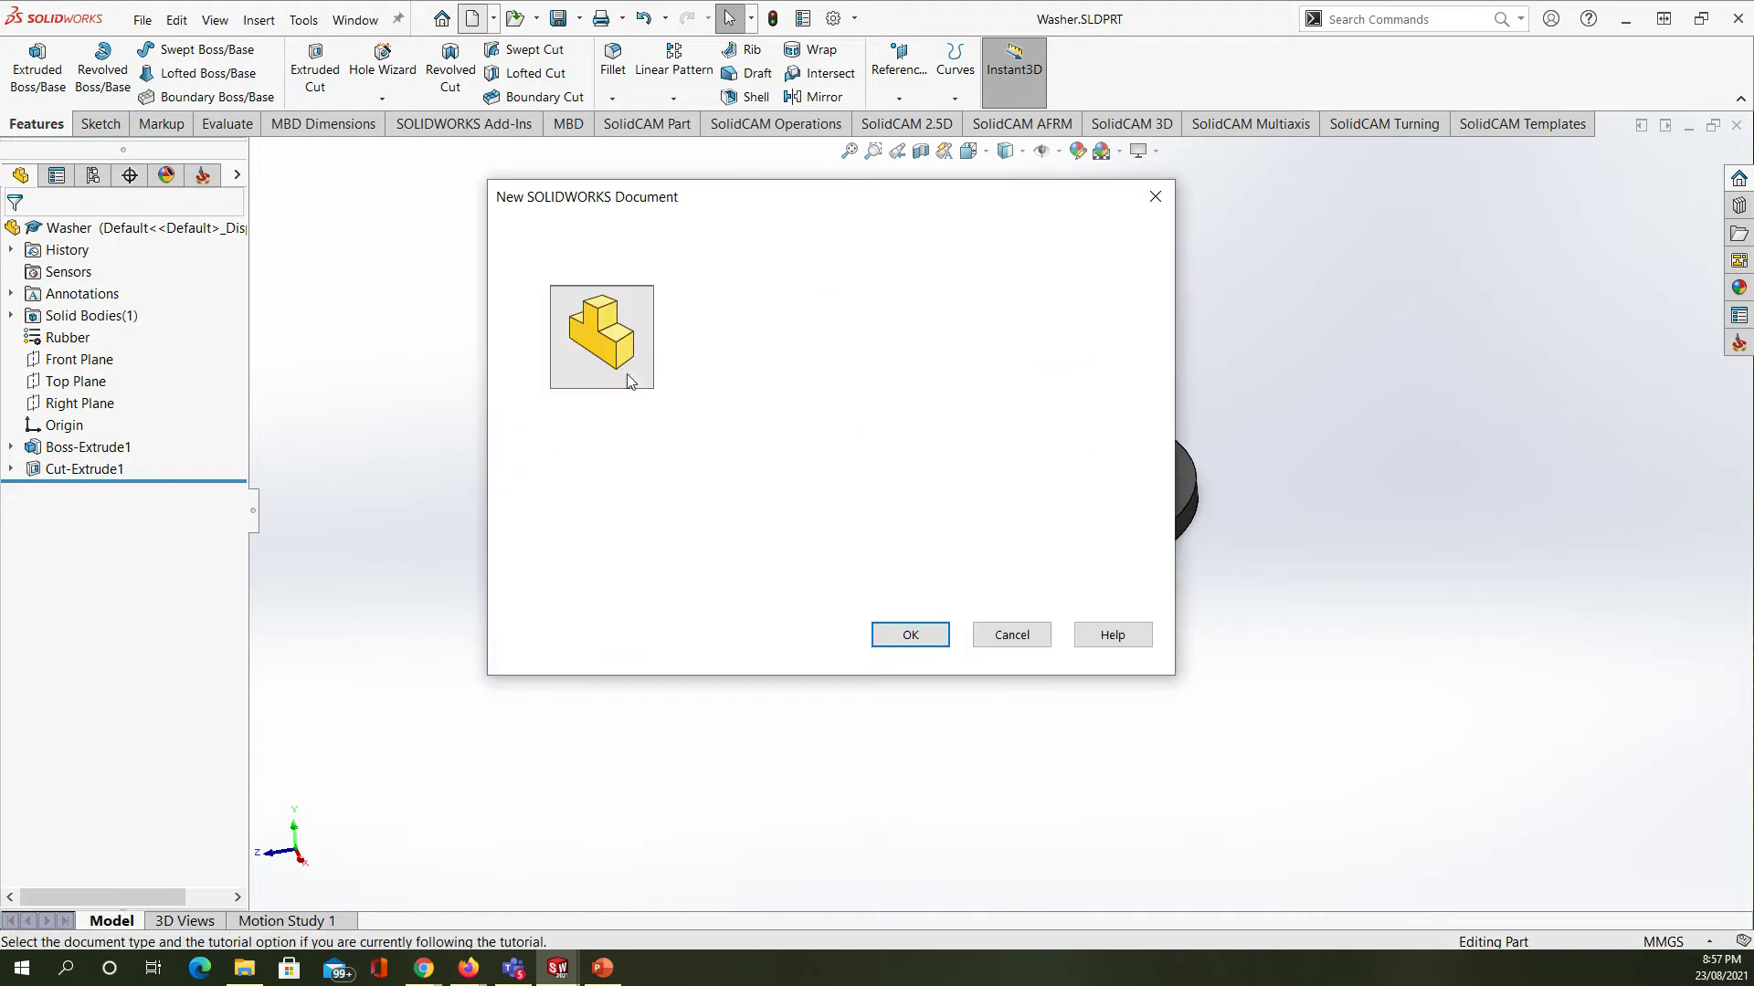
click(883, 638)
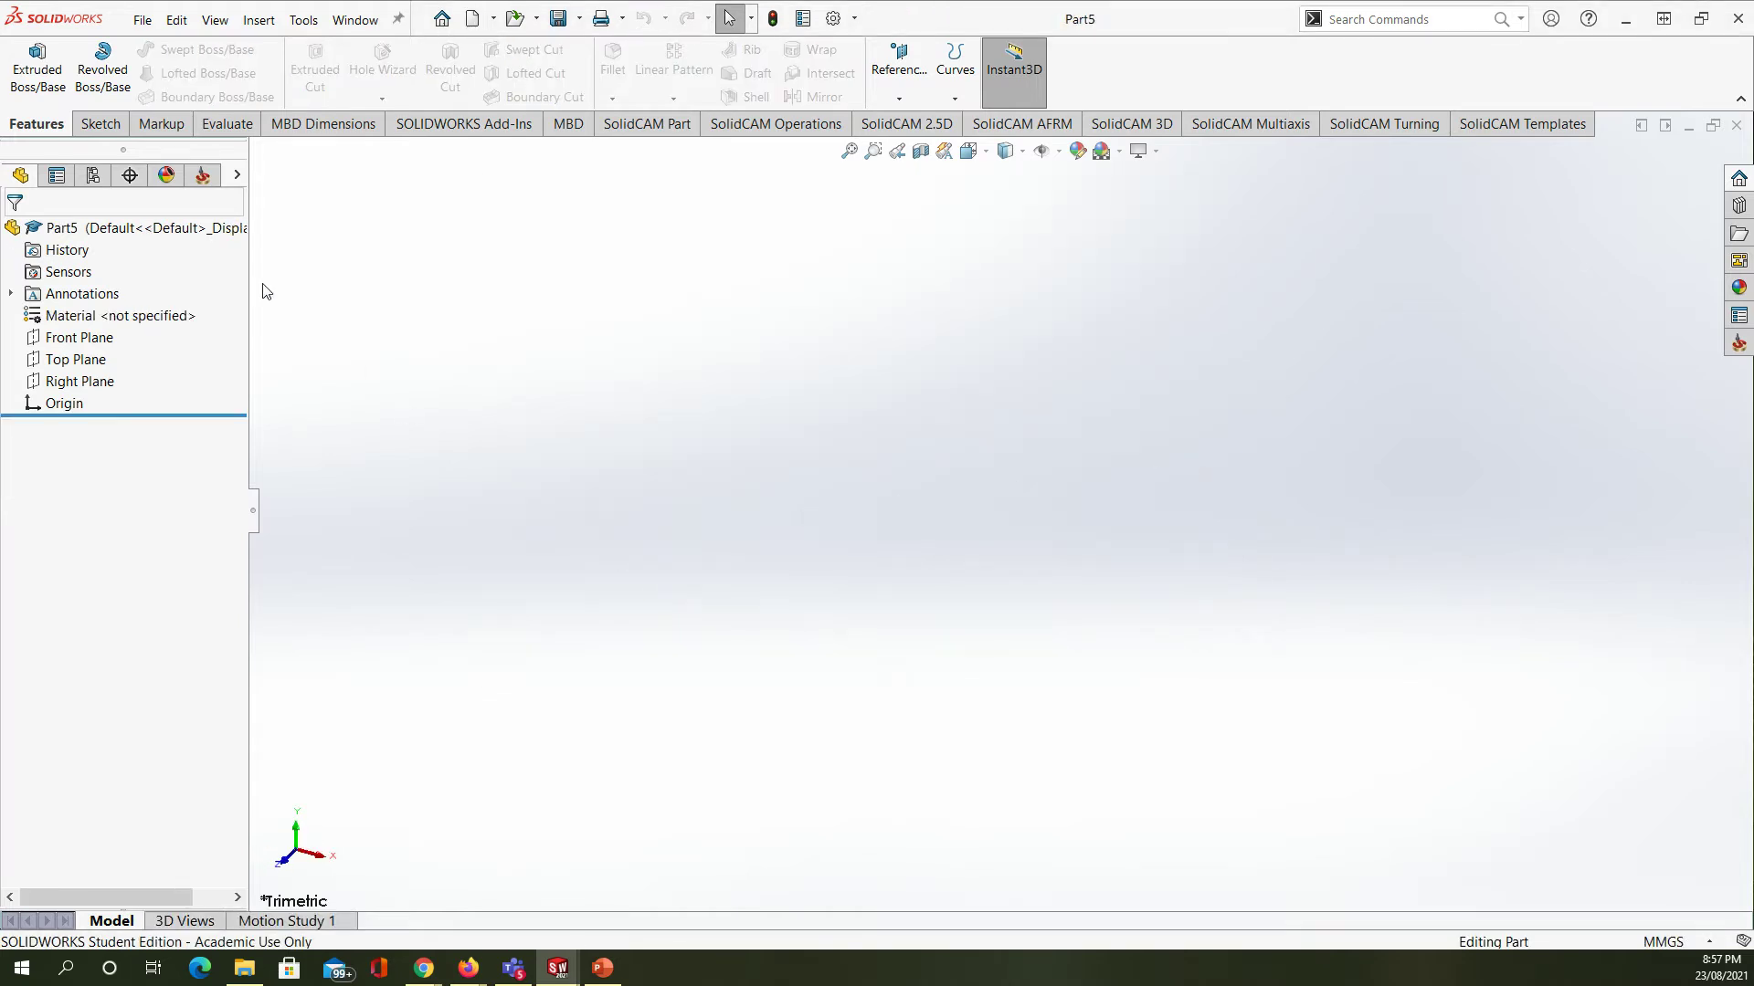
click(100, 124)
click(27, 60)
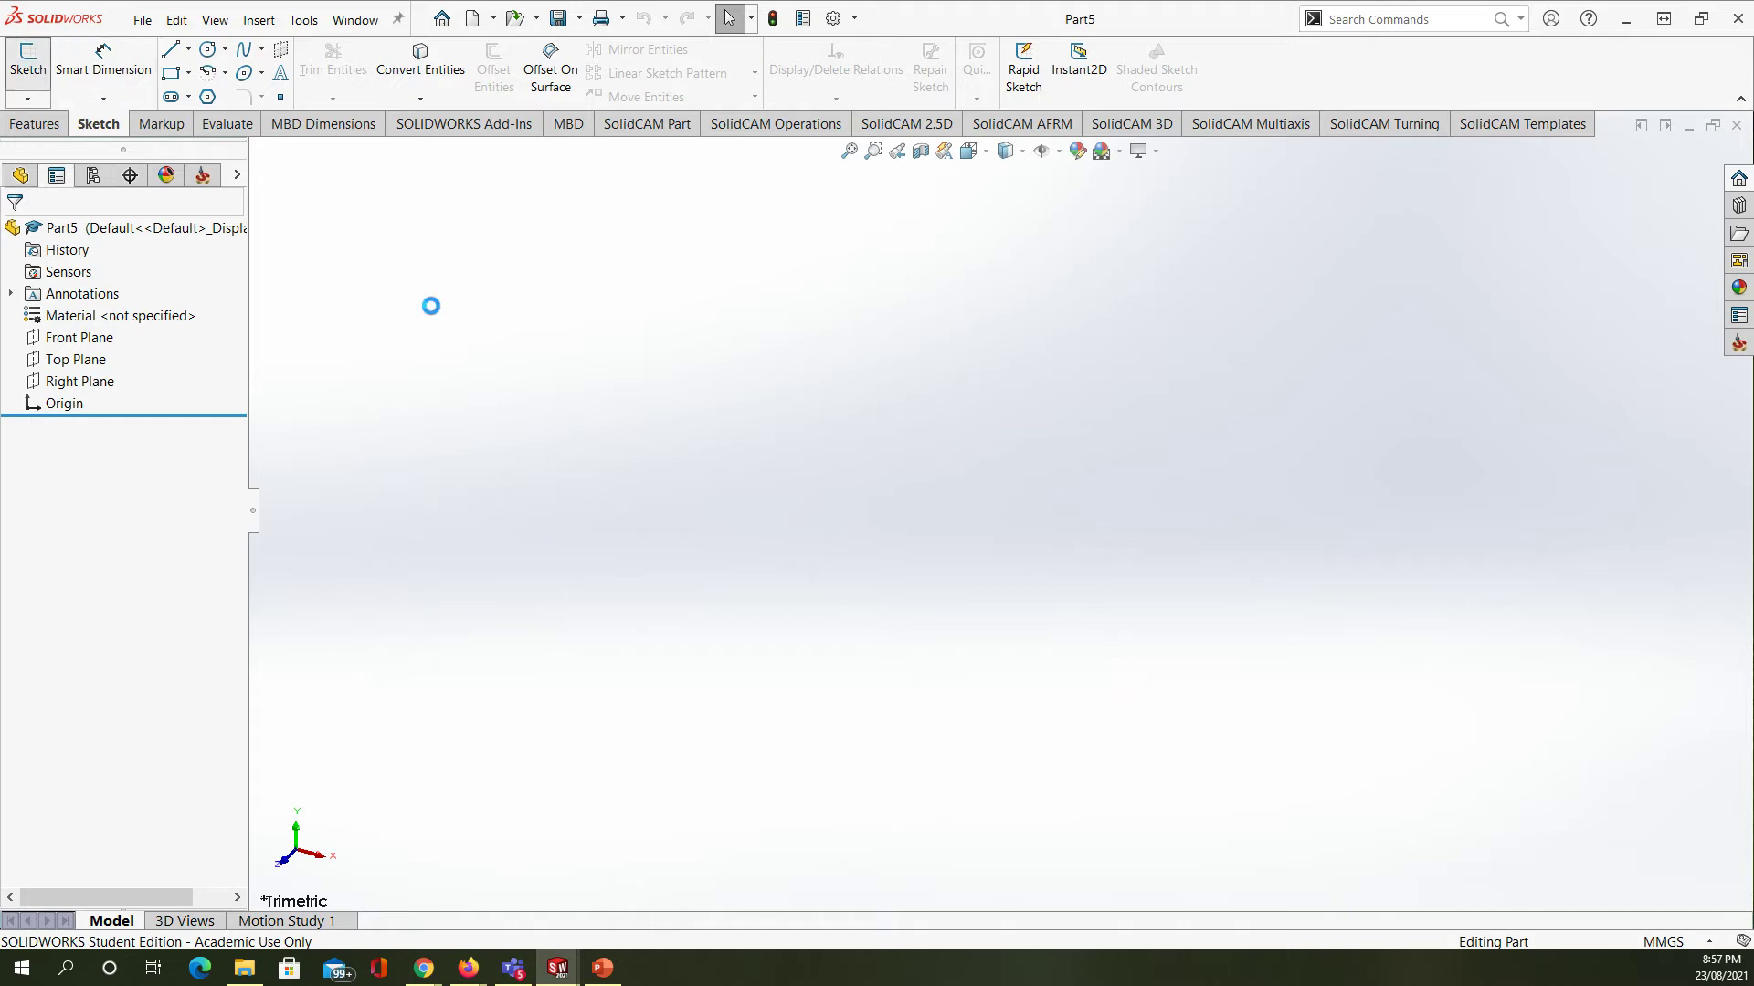
click(694, 500)
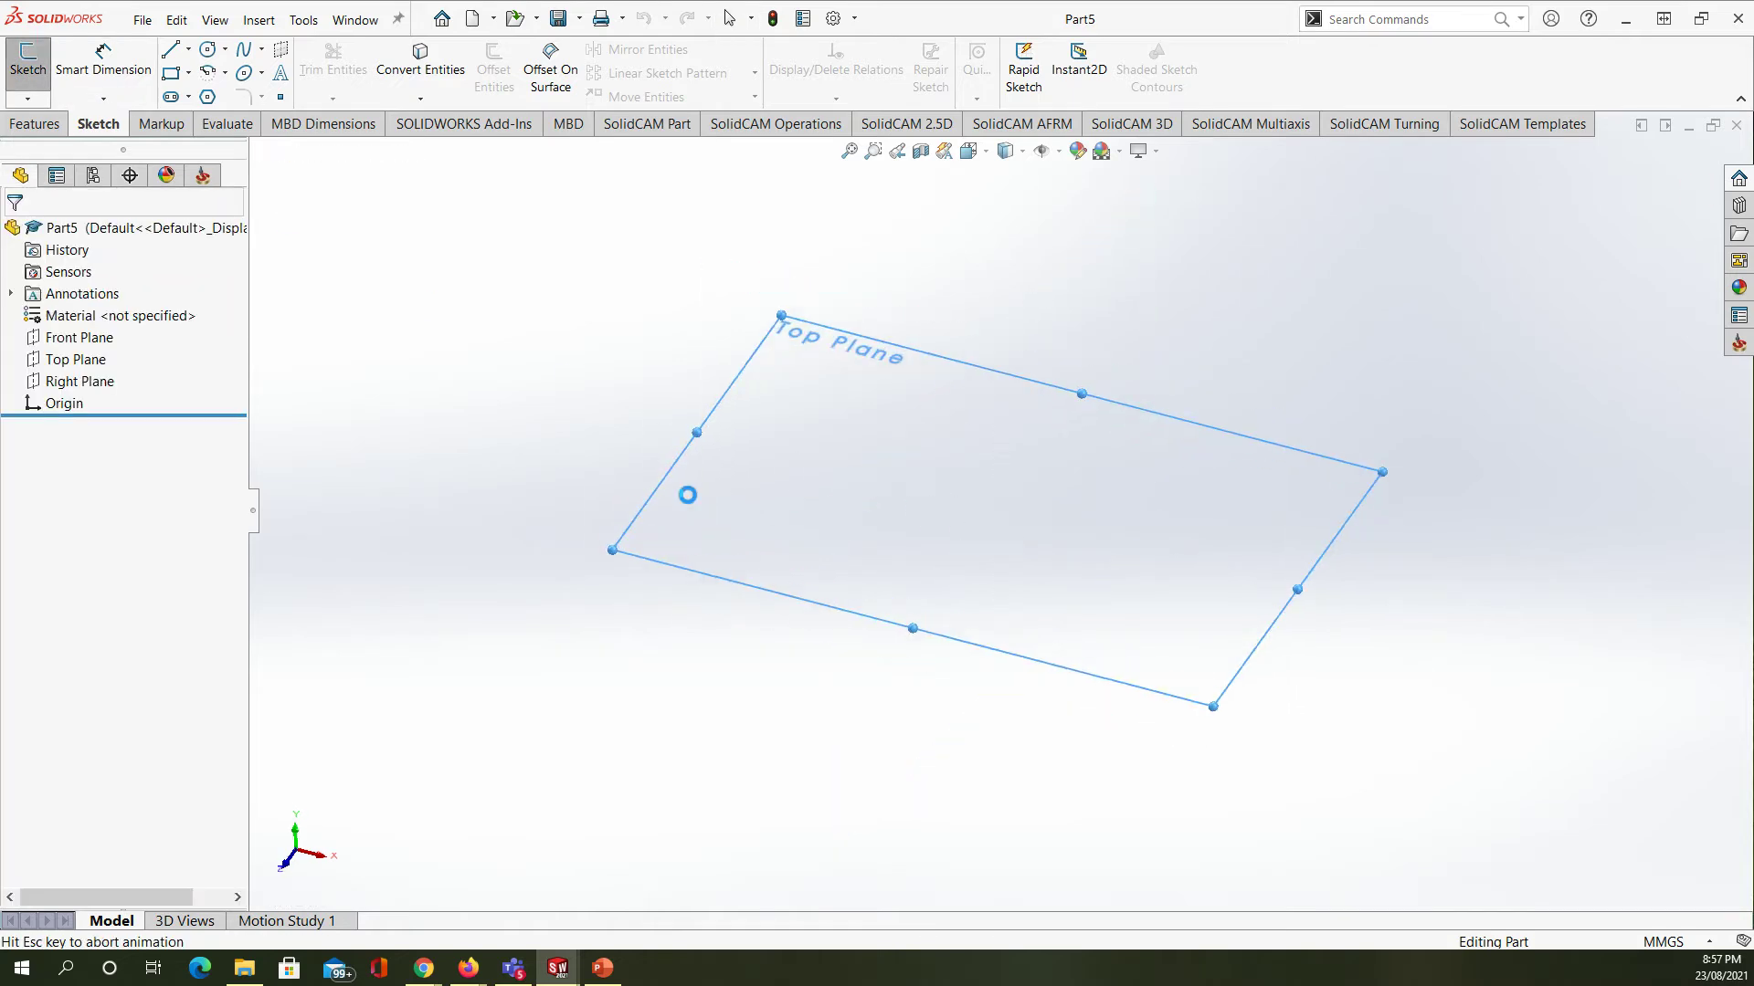
- Draw a circle centred on the origin and set its radius to 3 mm
click(208, 50)
click(1001, 510)
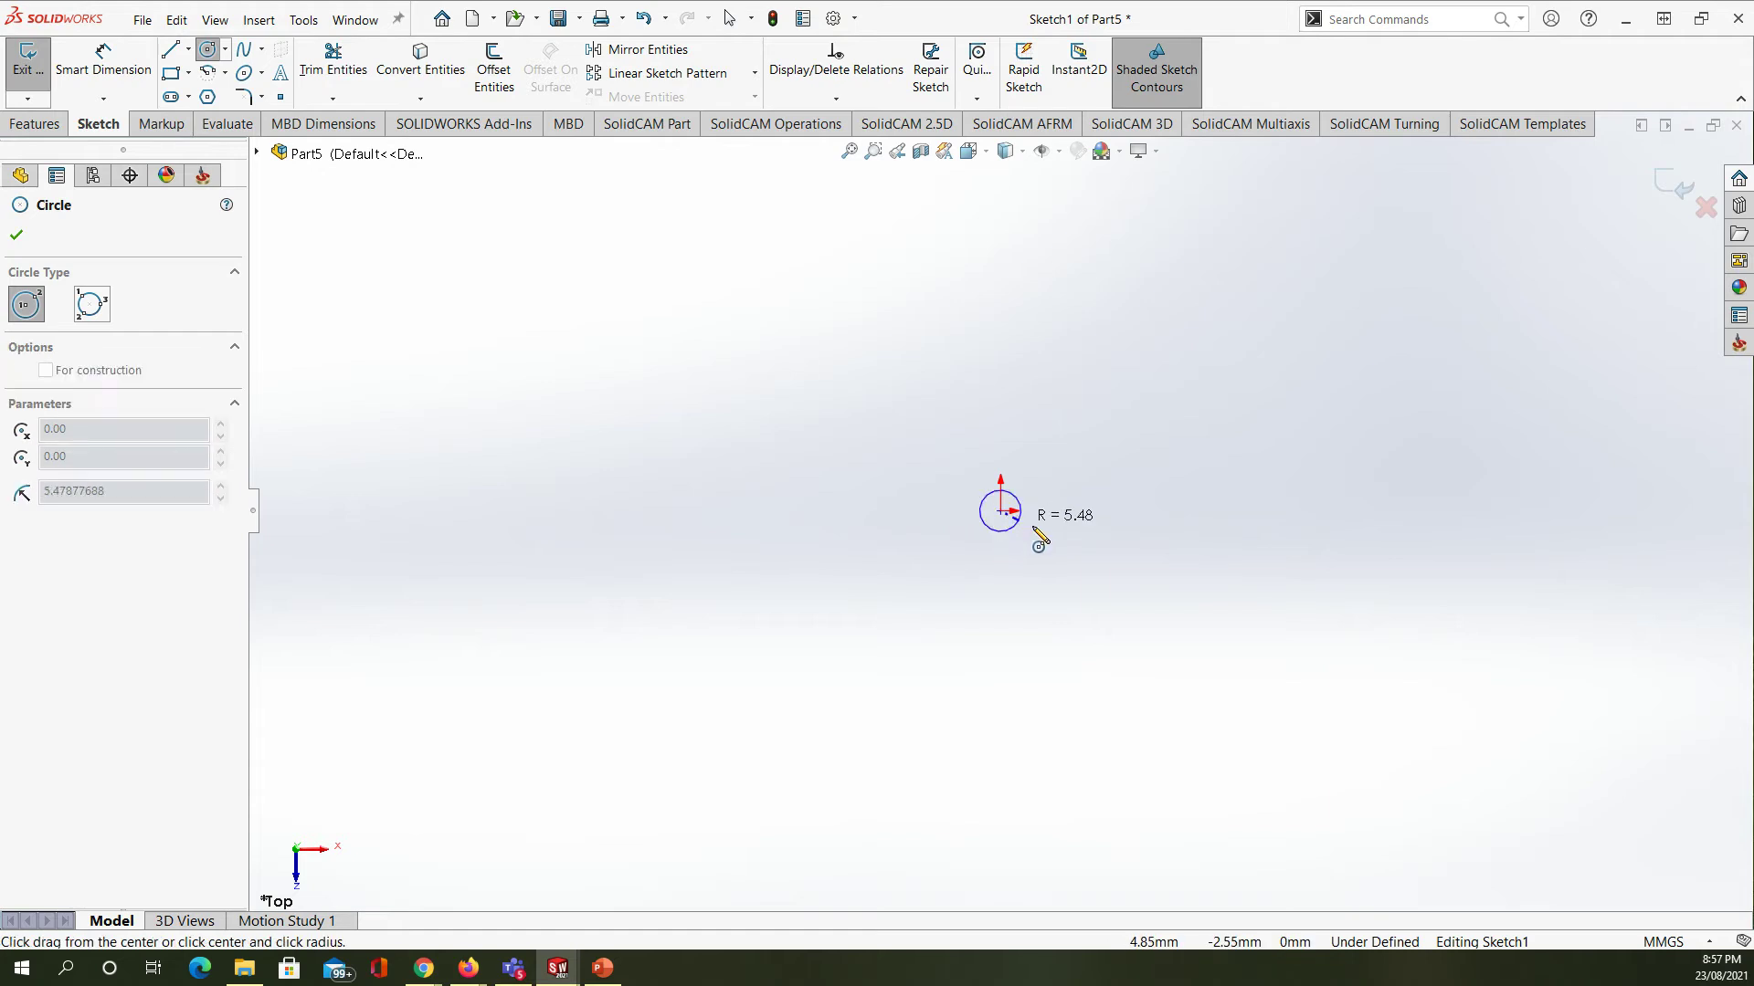
click(1036, 537)
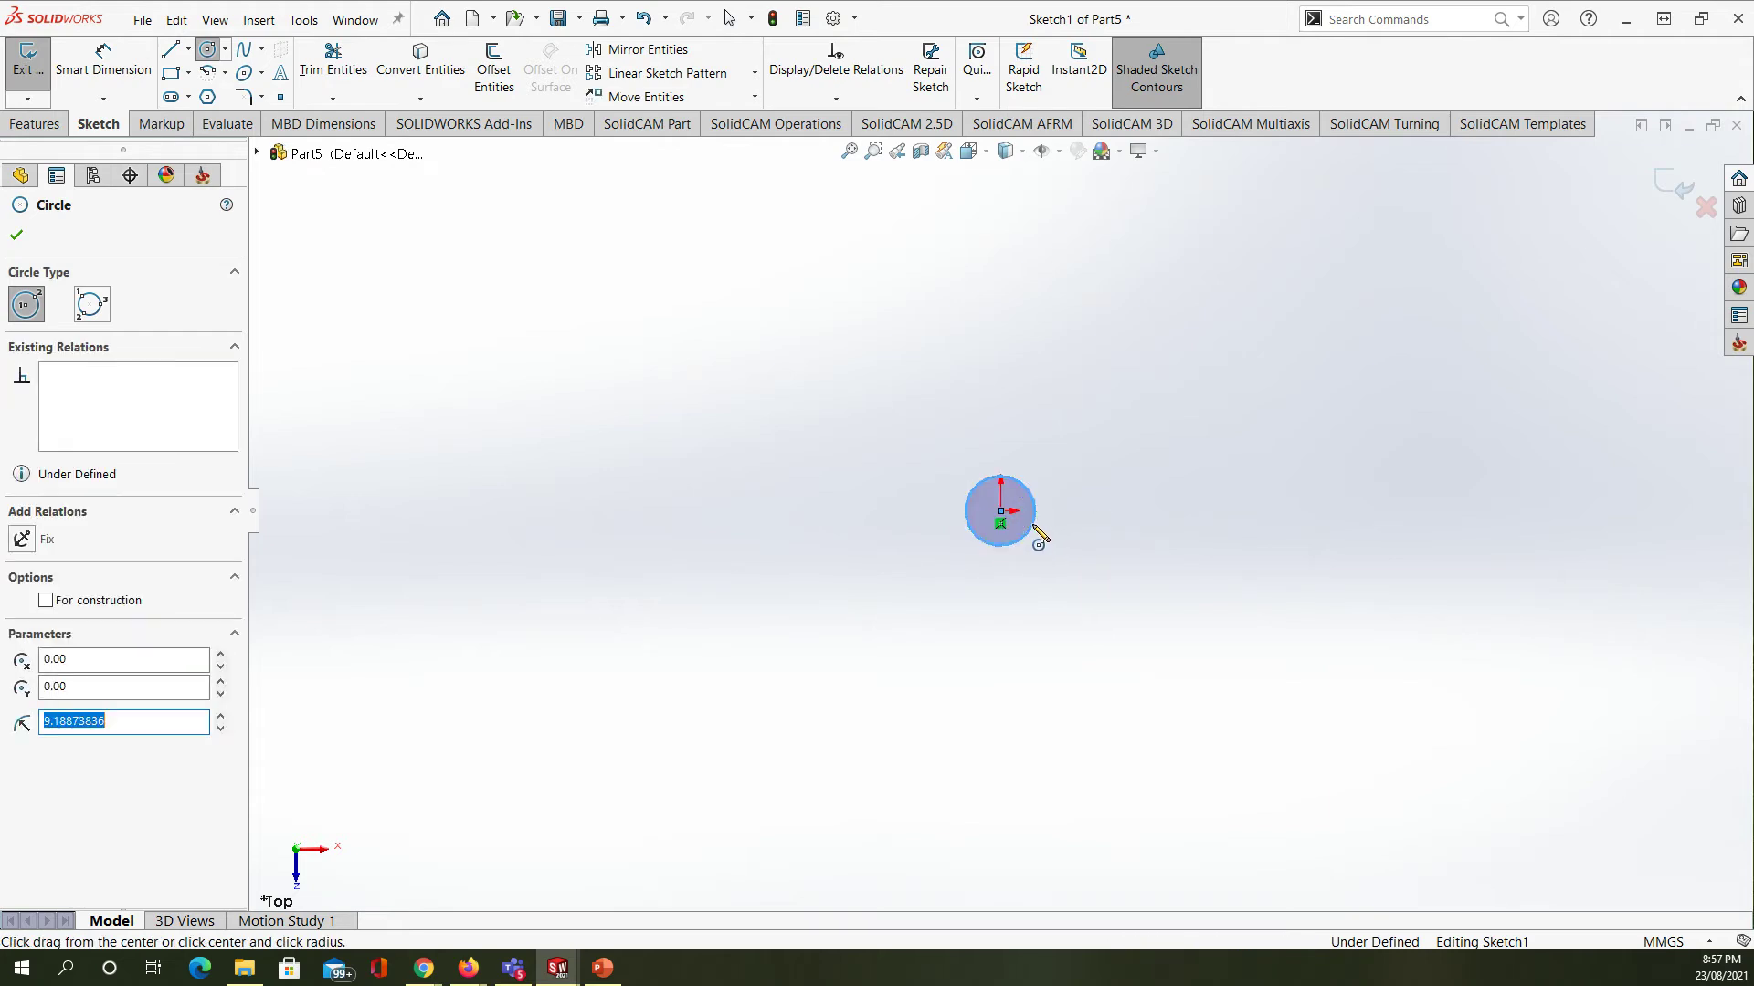
text(3)
key(Return)
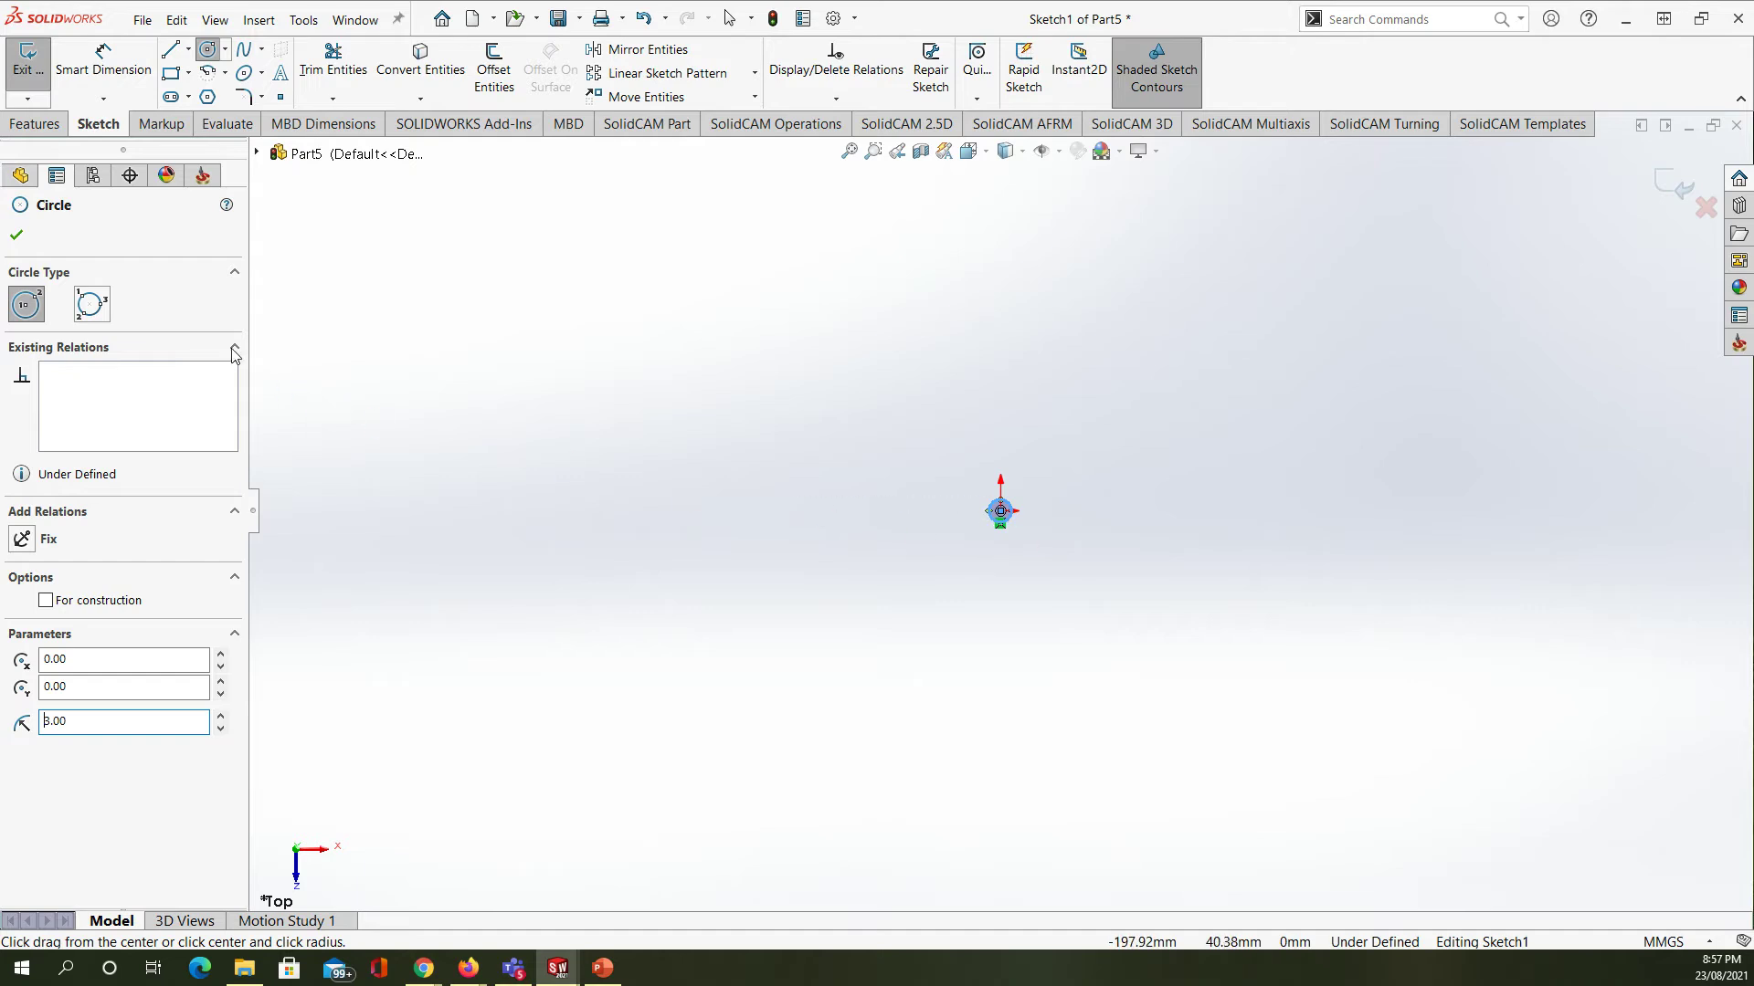
click(16, 236)
- Extrude the 3 mm radius circle upward by 15 mm into a cylinder
click(34, 124)
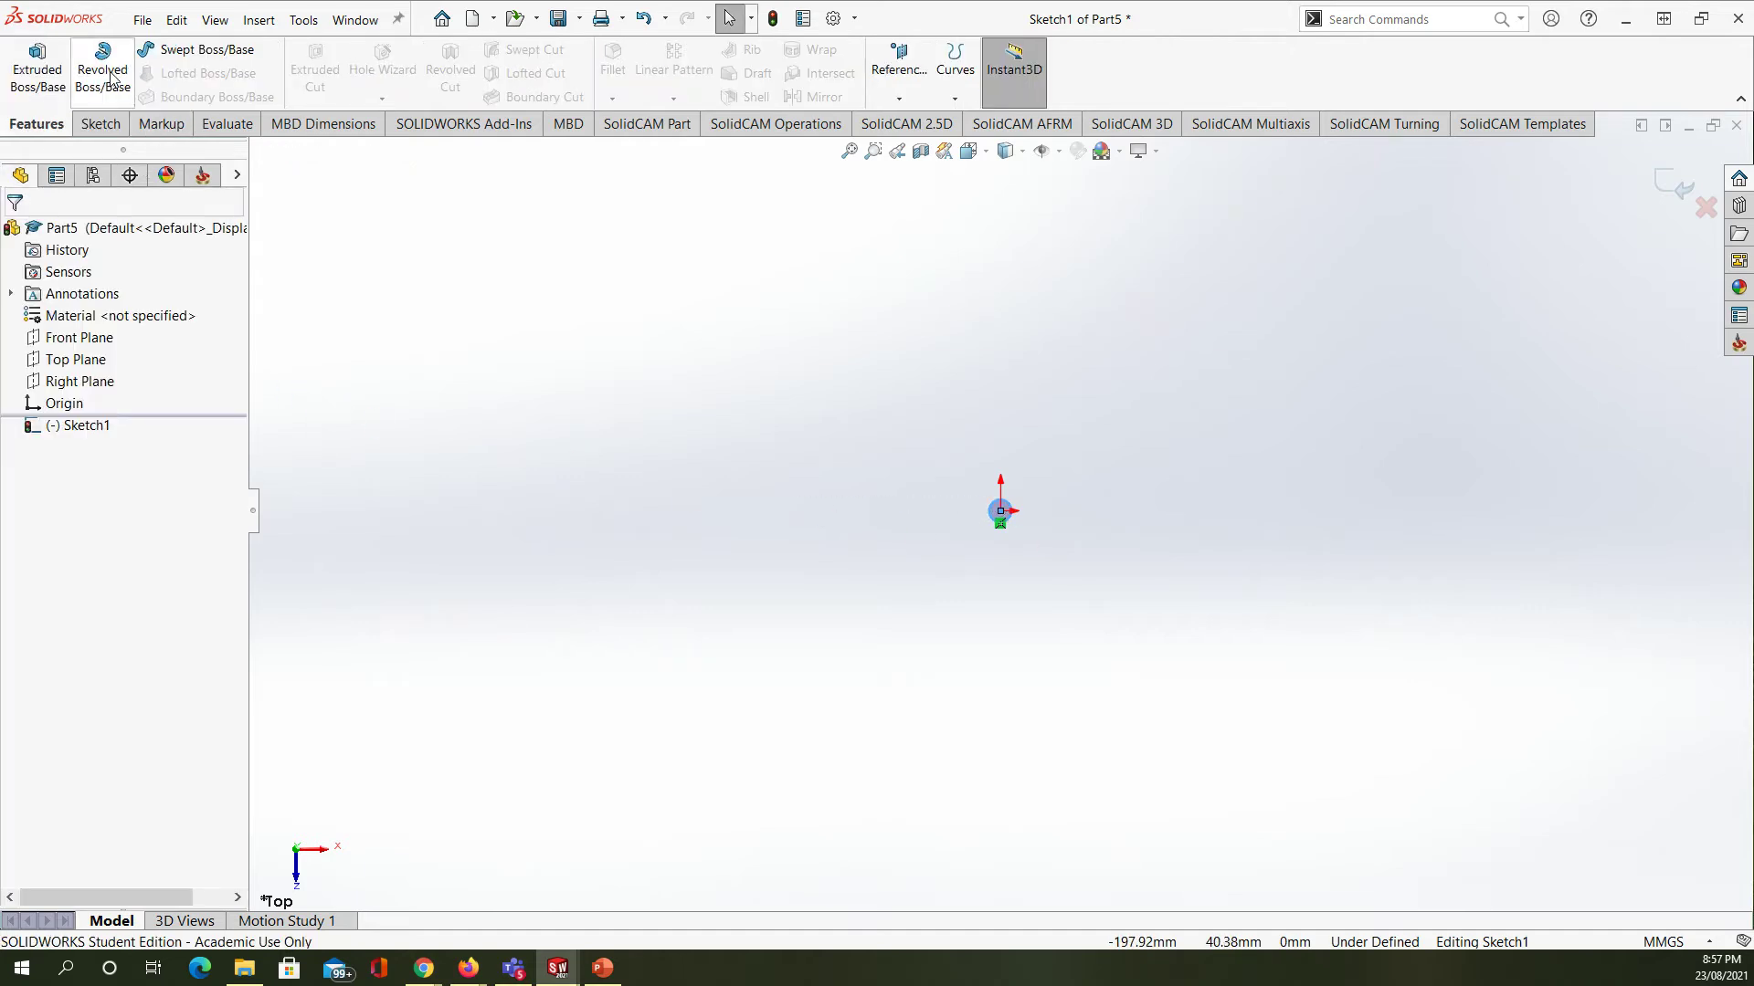
click(37, 65)
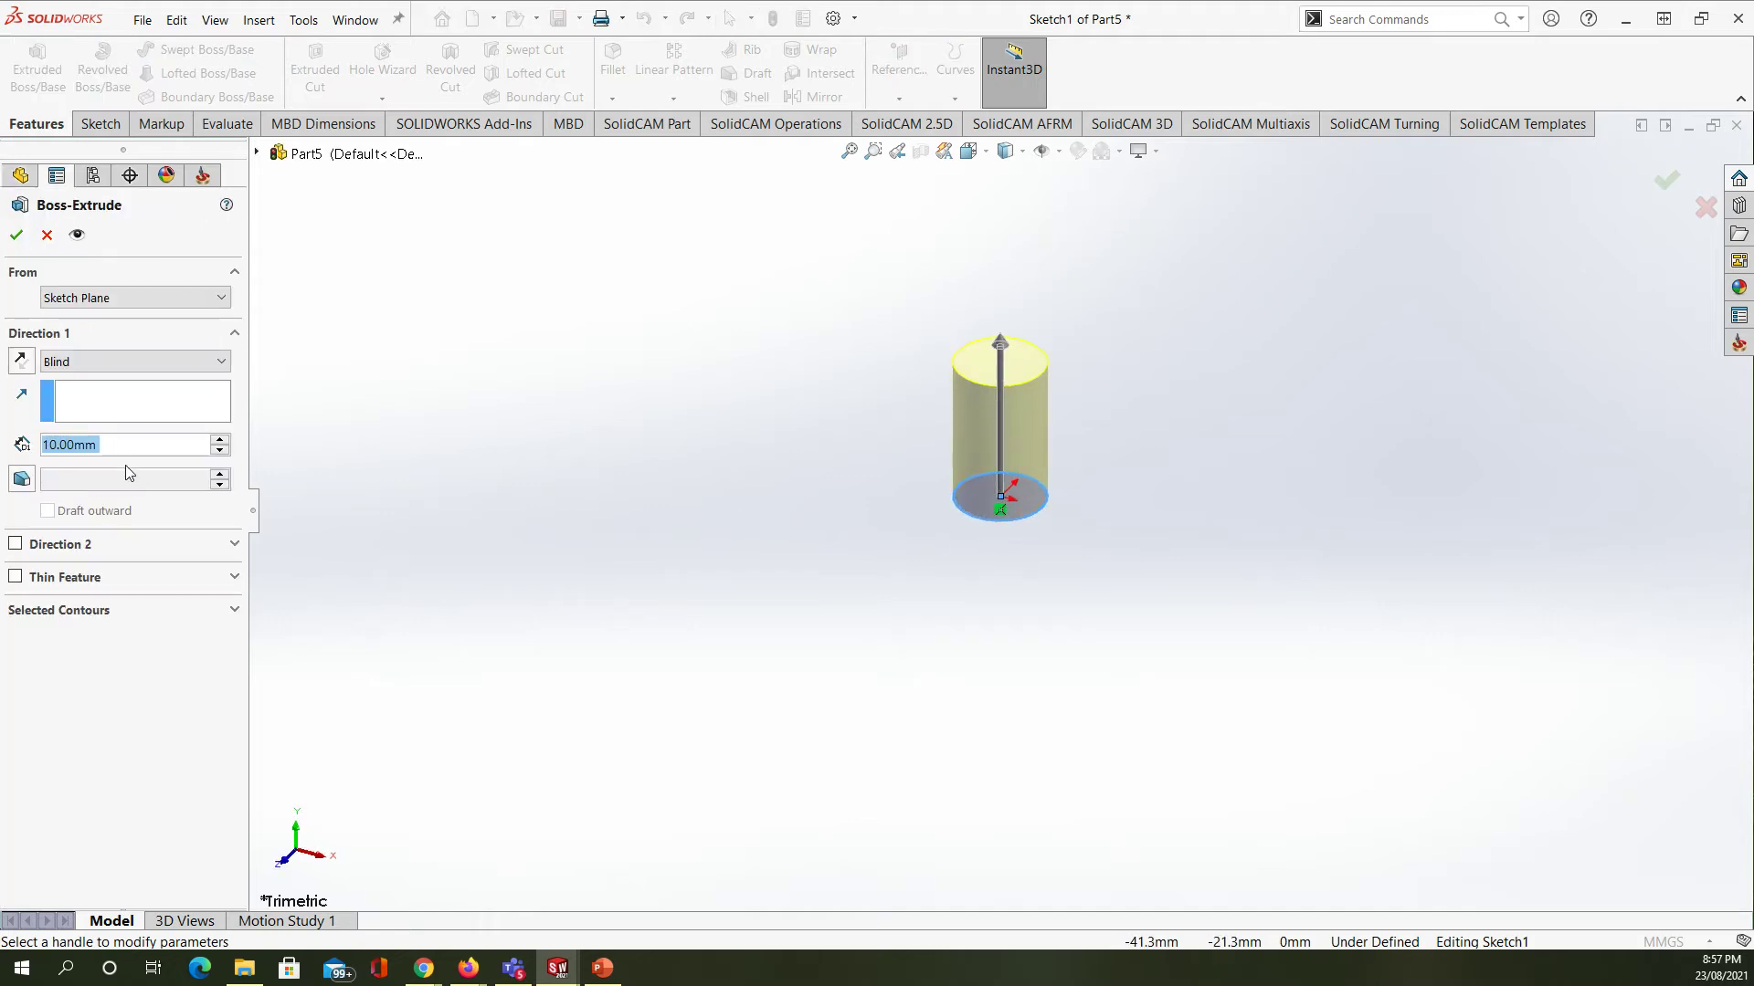
text(1)
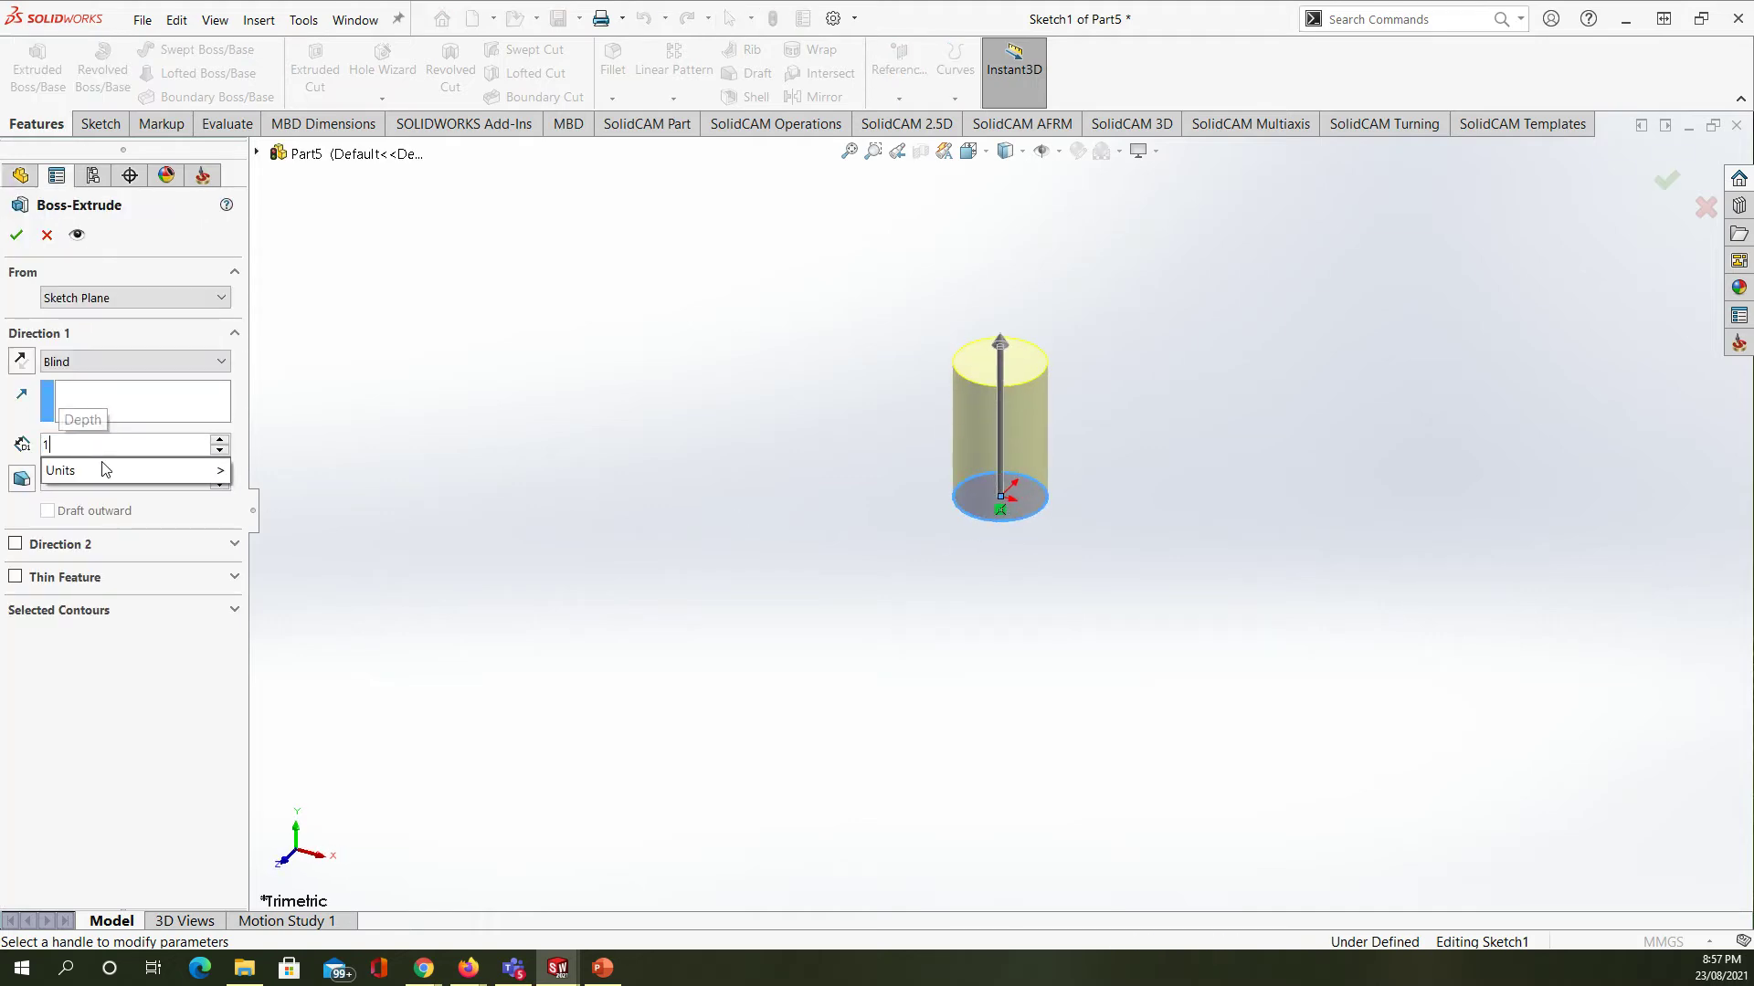
text(5)
mouse_move(104, 468)
key(Return)
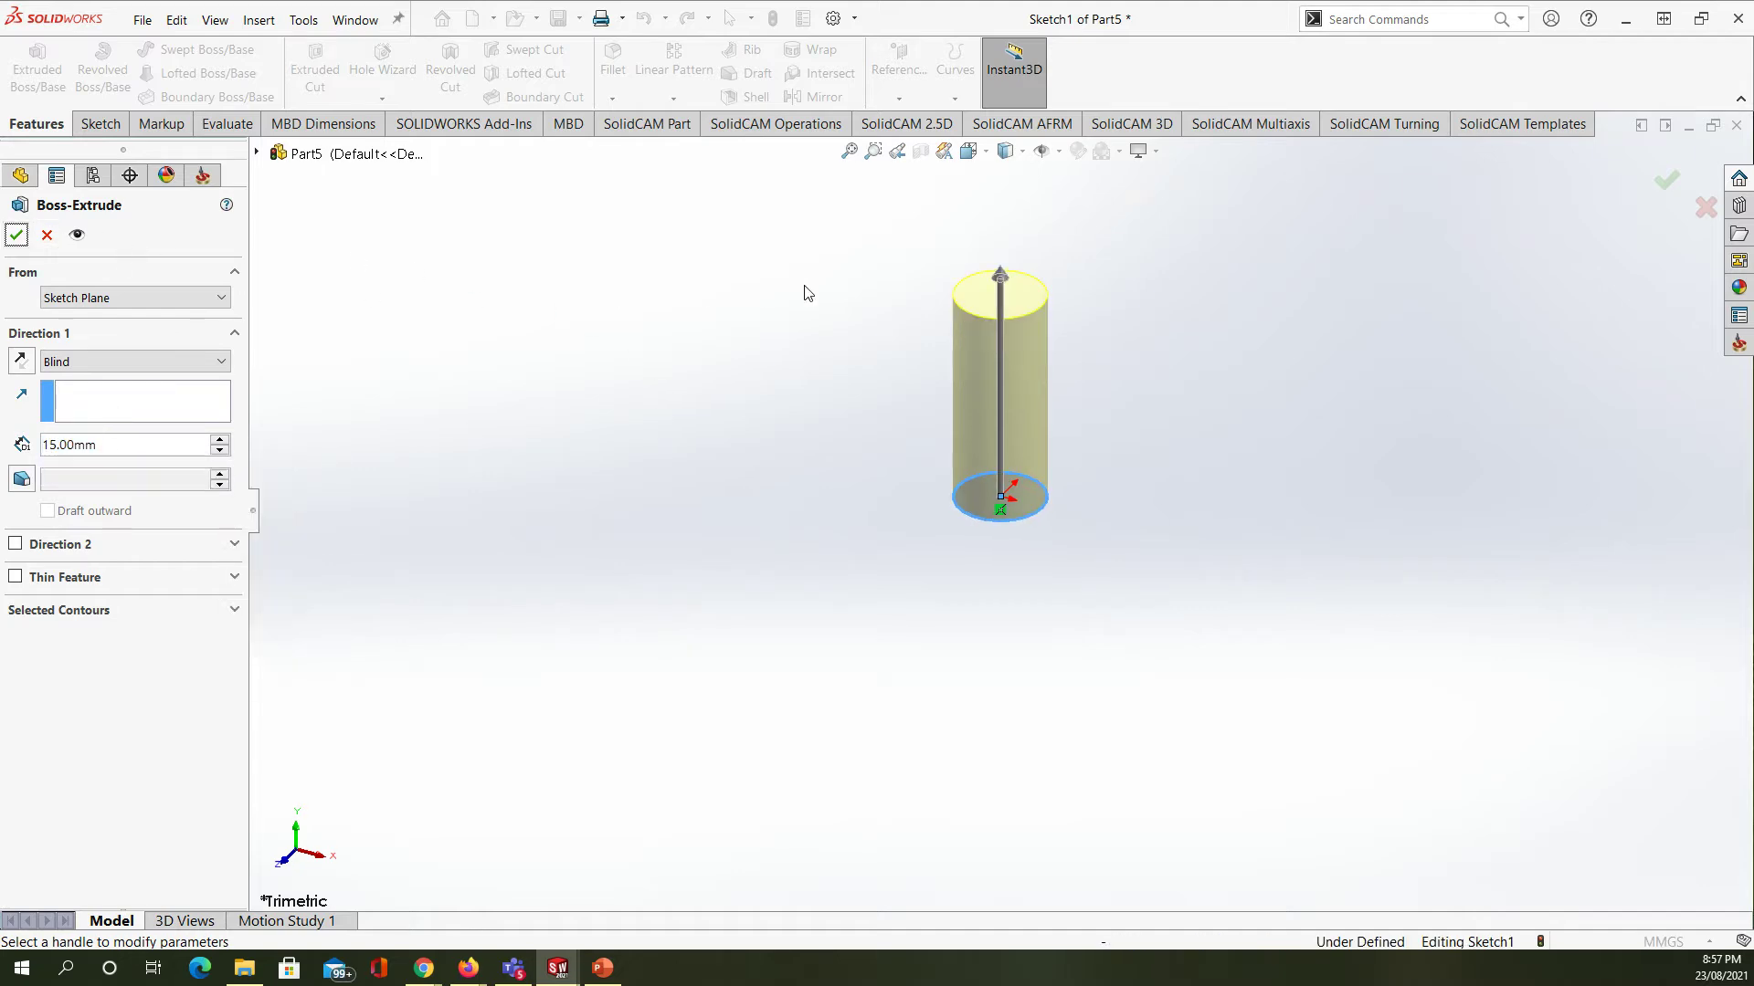
click(13, 240)
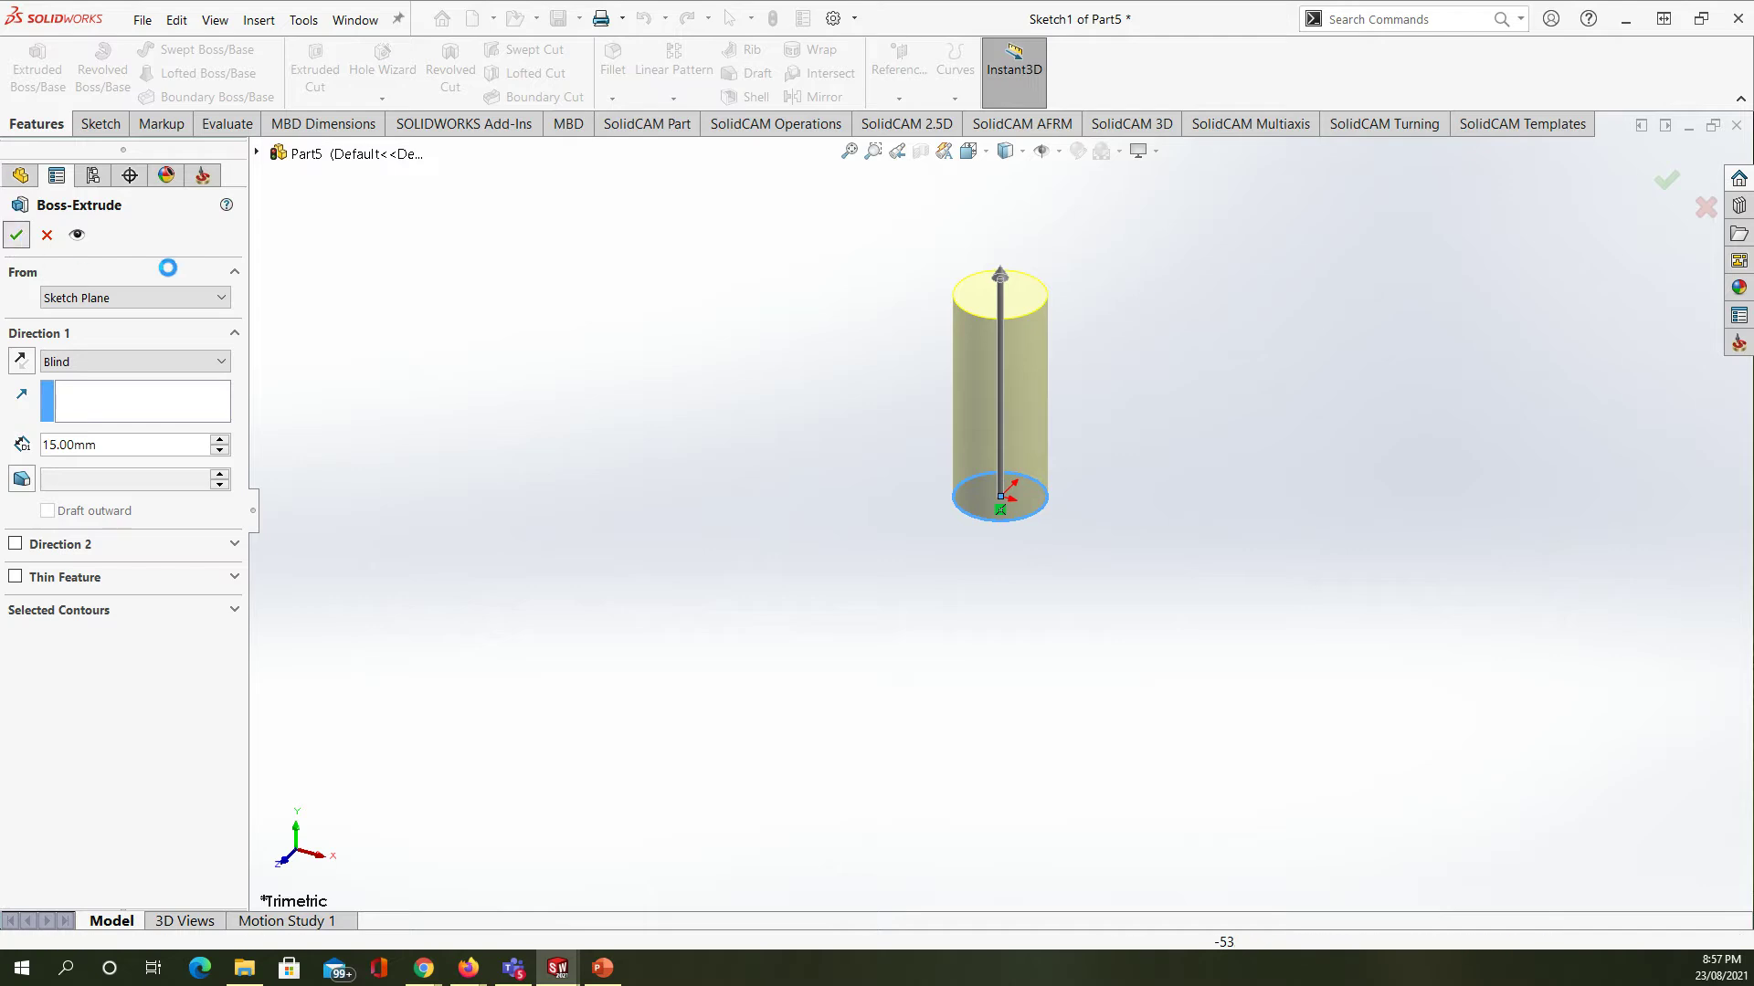
- Start a sketch on the cylinder's top face and offset its circular edge outward by 10 mm
click(980, 311)
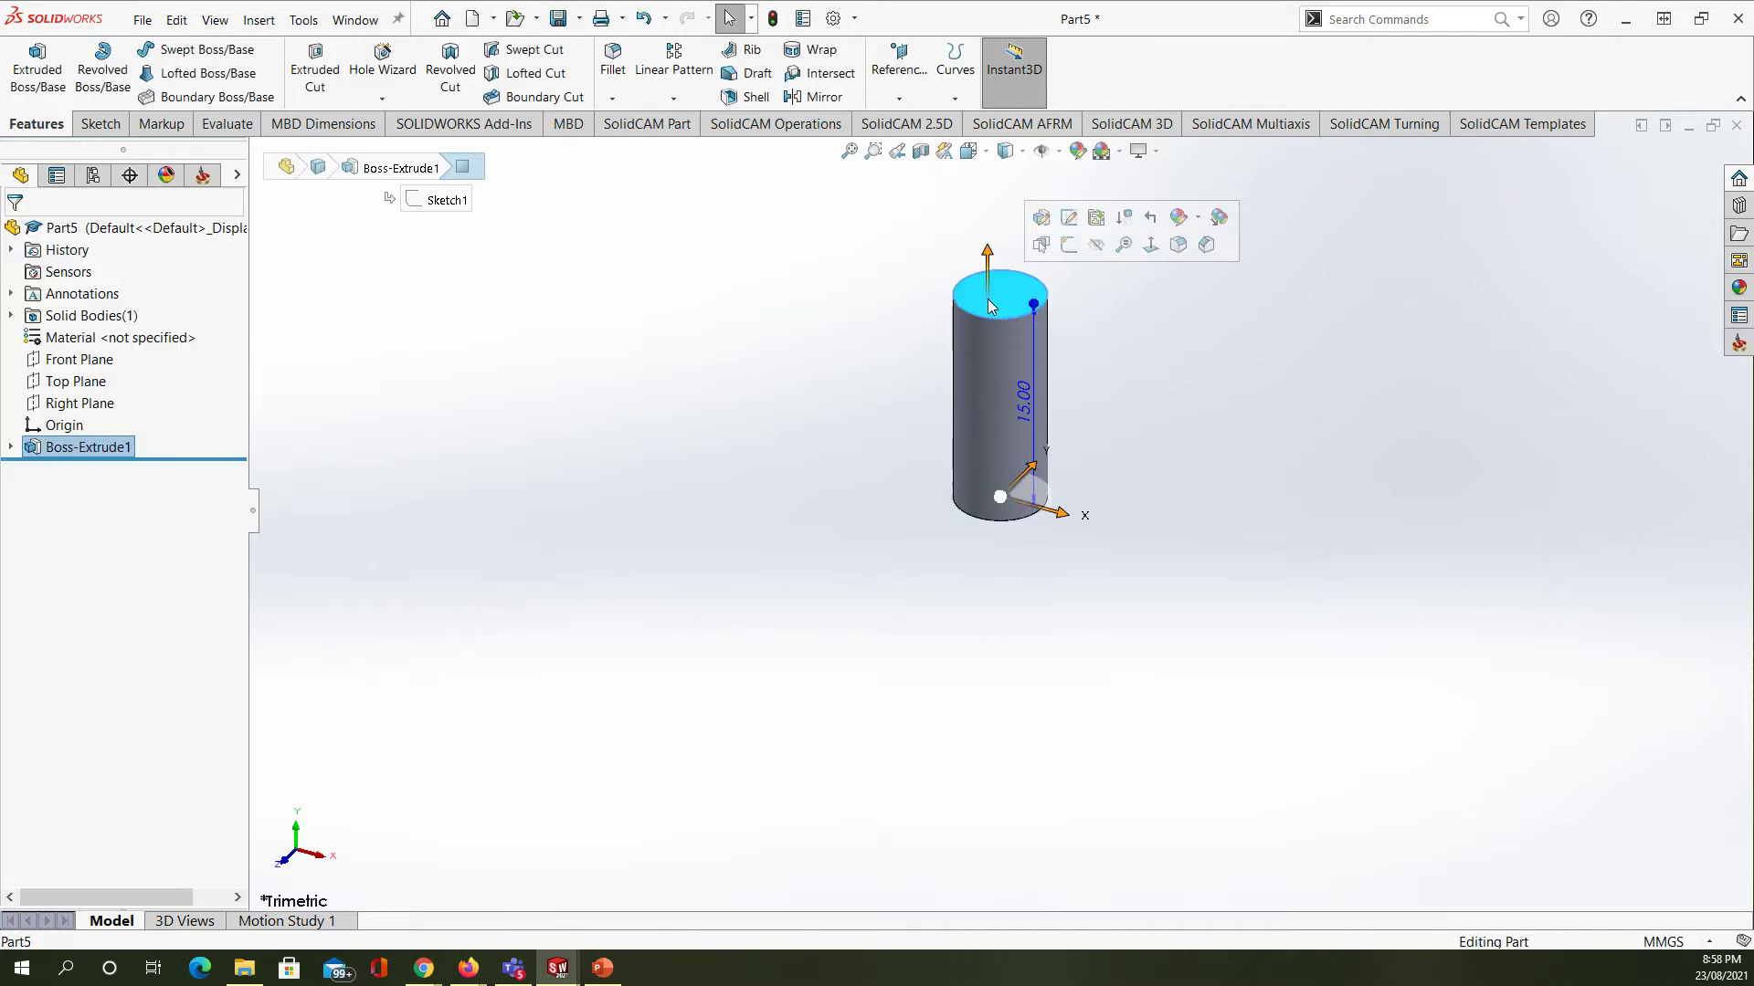
click(100, 124)
click(27, 62)
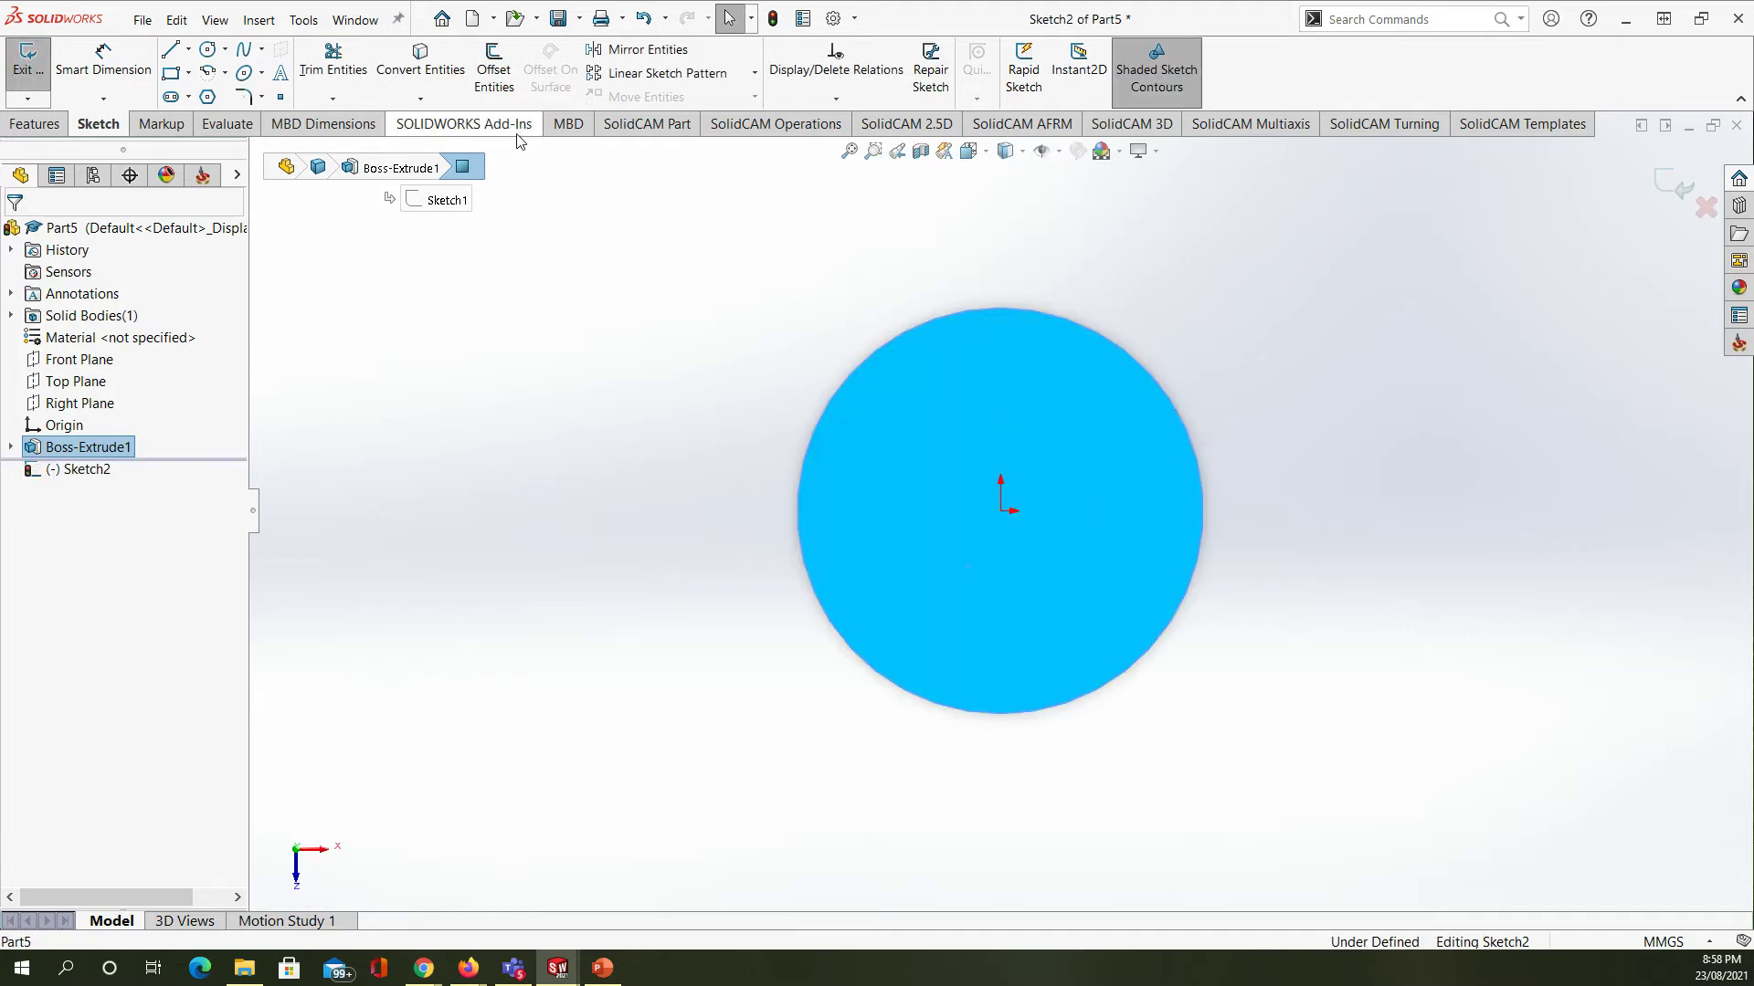
click(493, 68)
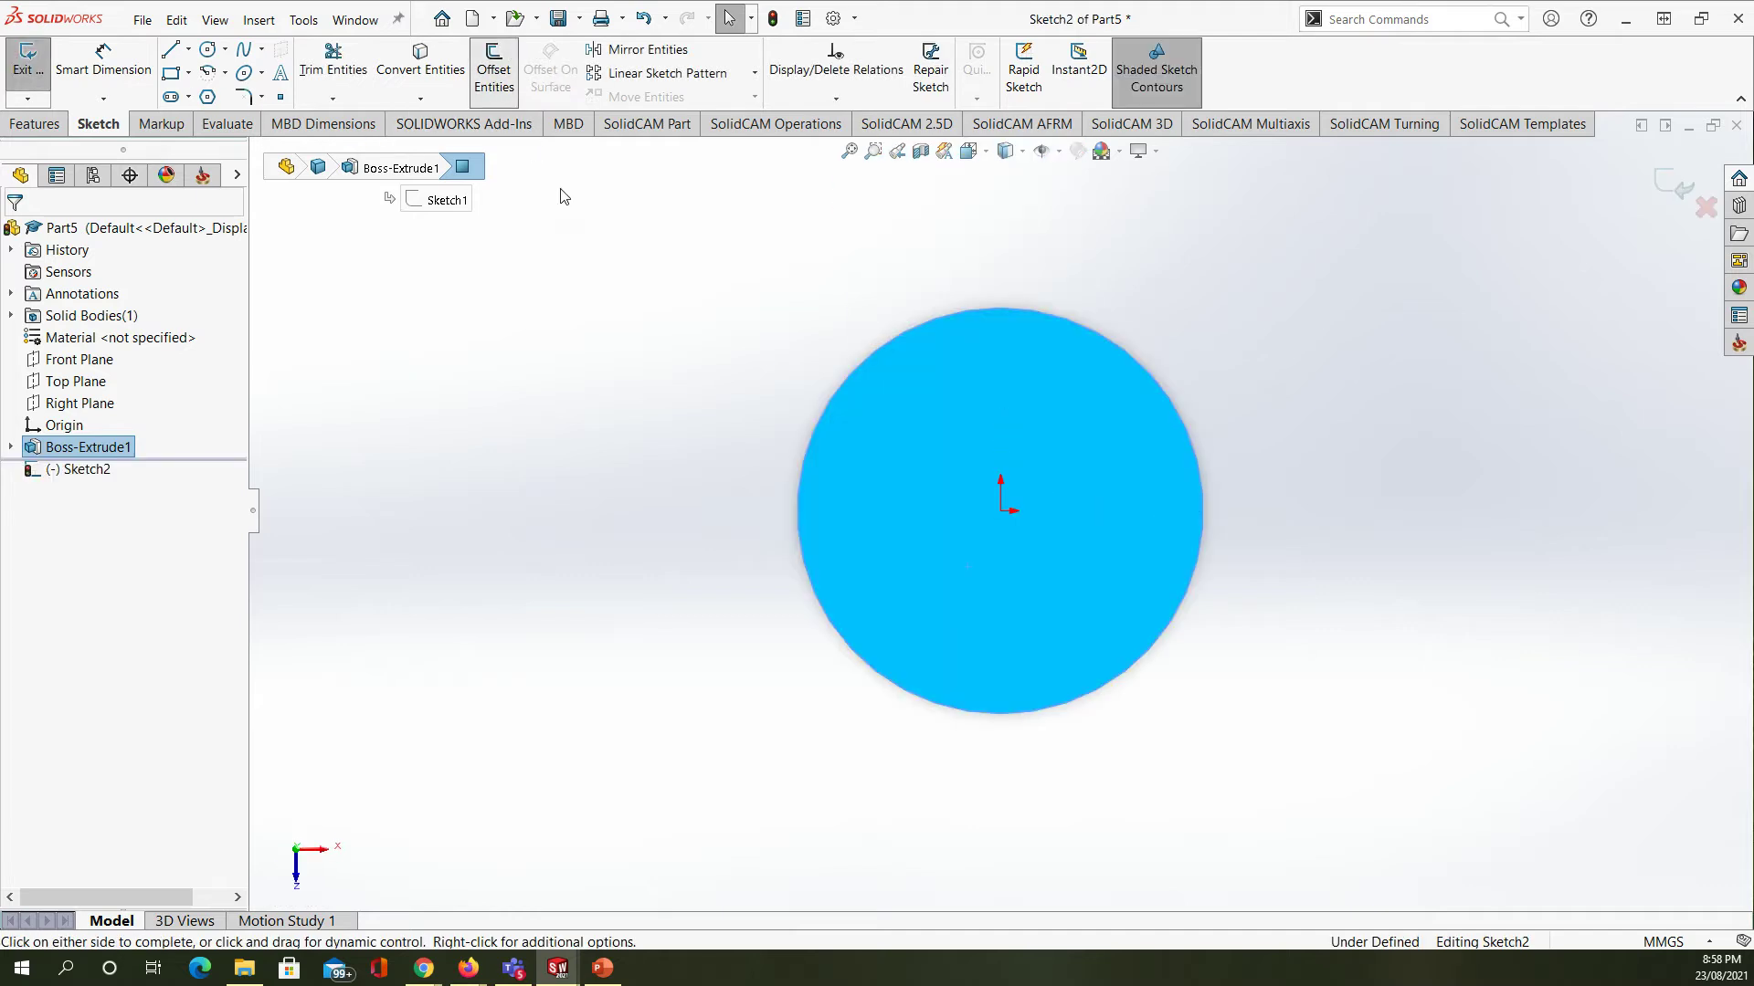
click(925, 321)
scroll(836, 459, up, 5)
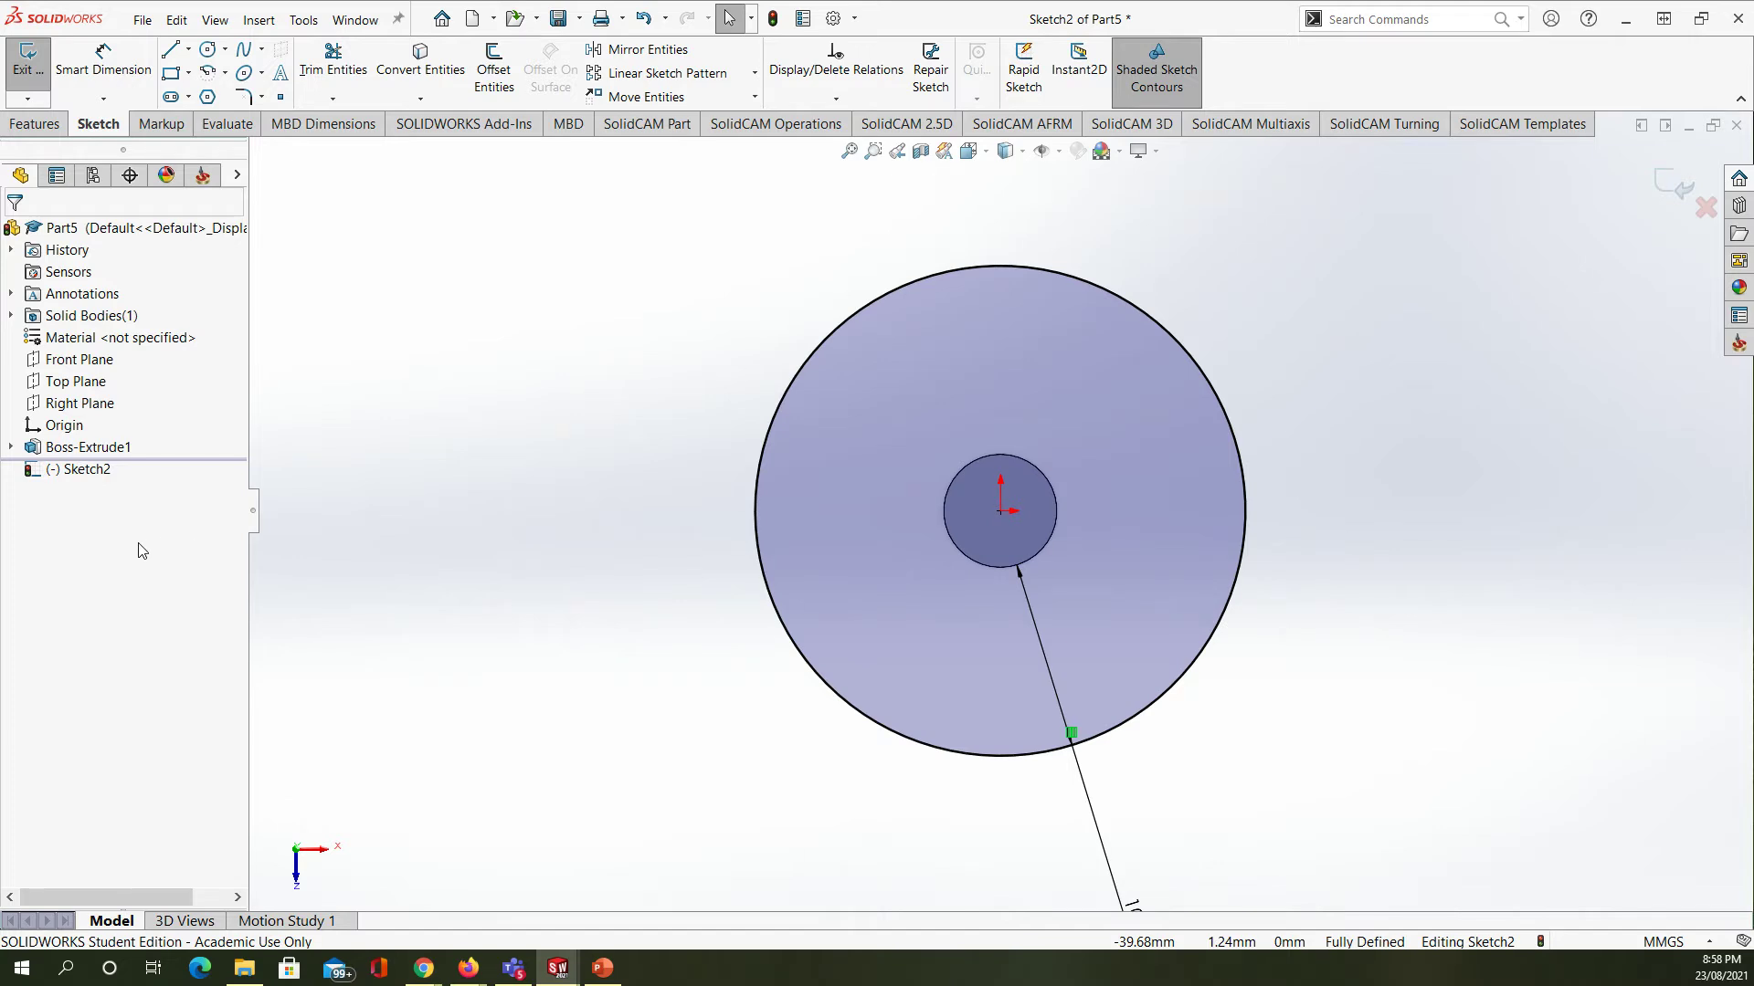
- Try to change the outer circle's offset distance to 3 mm with Offset Entities
key(Return)
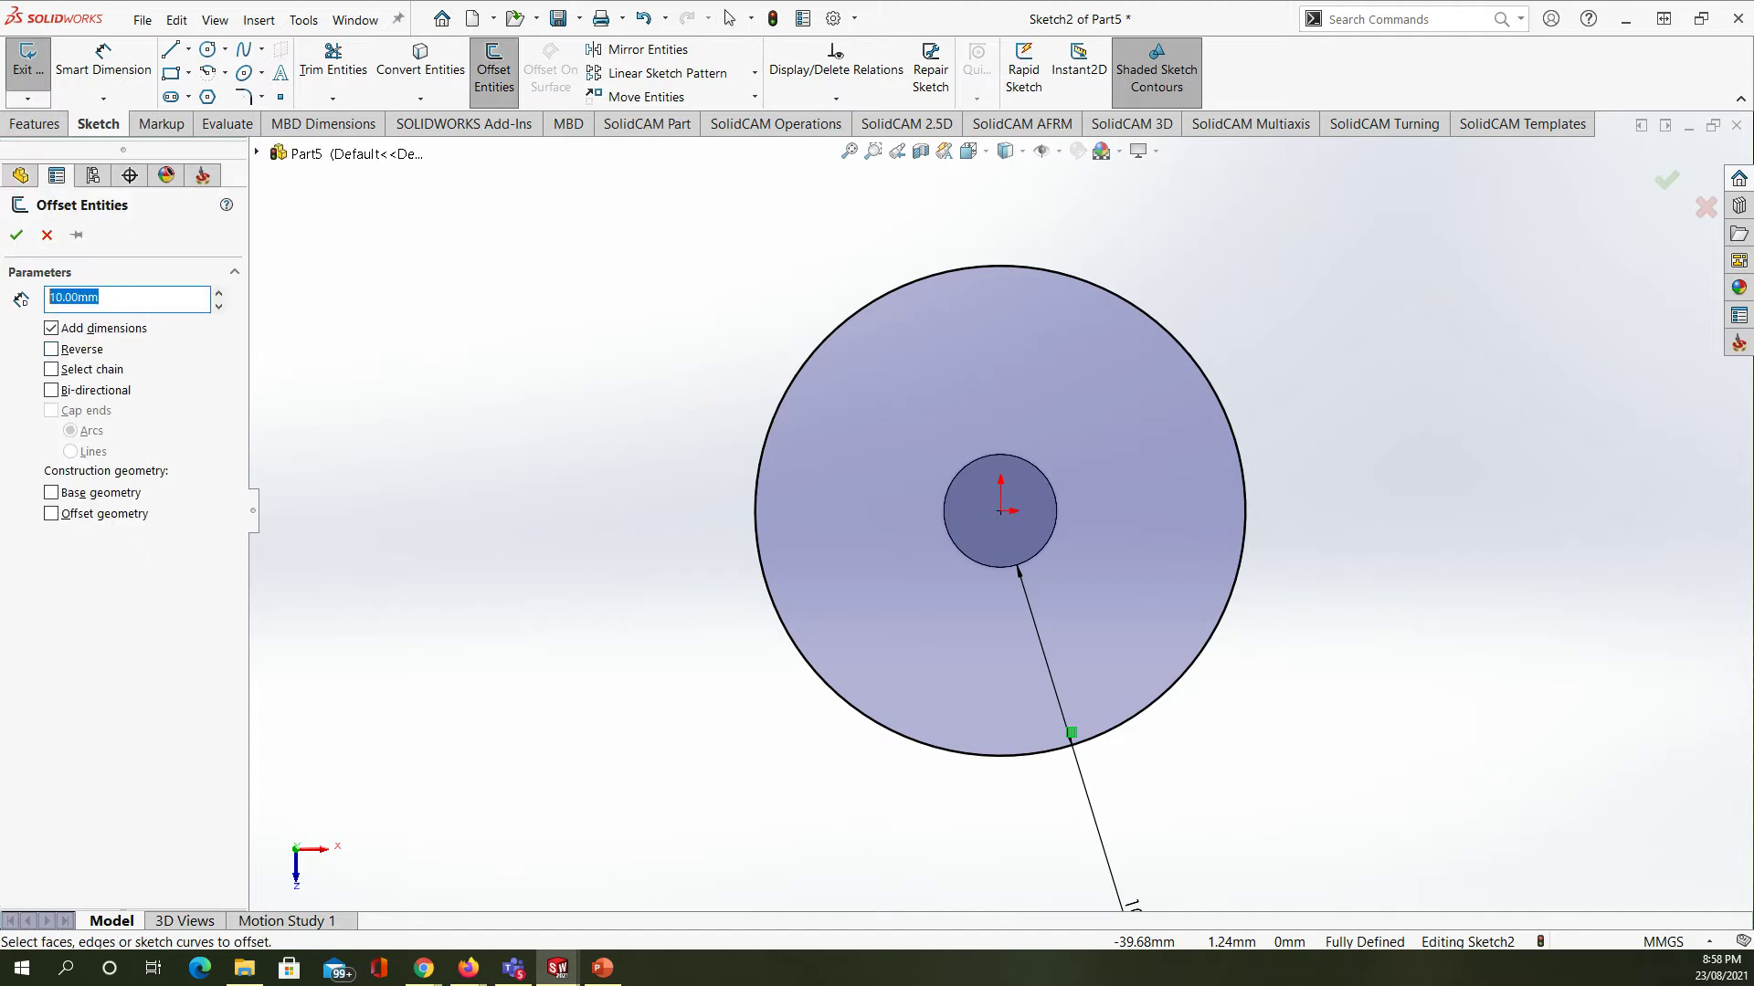
text(3)
key(Return)
middle_drag(654, 470, 513, 477)
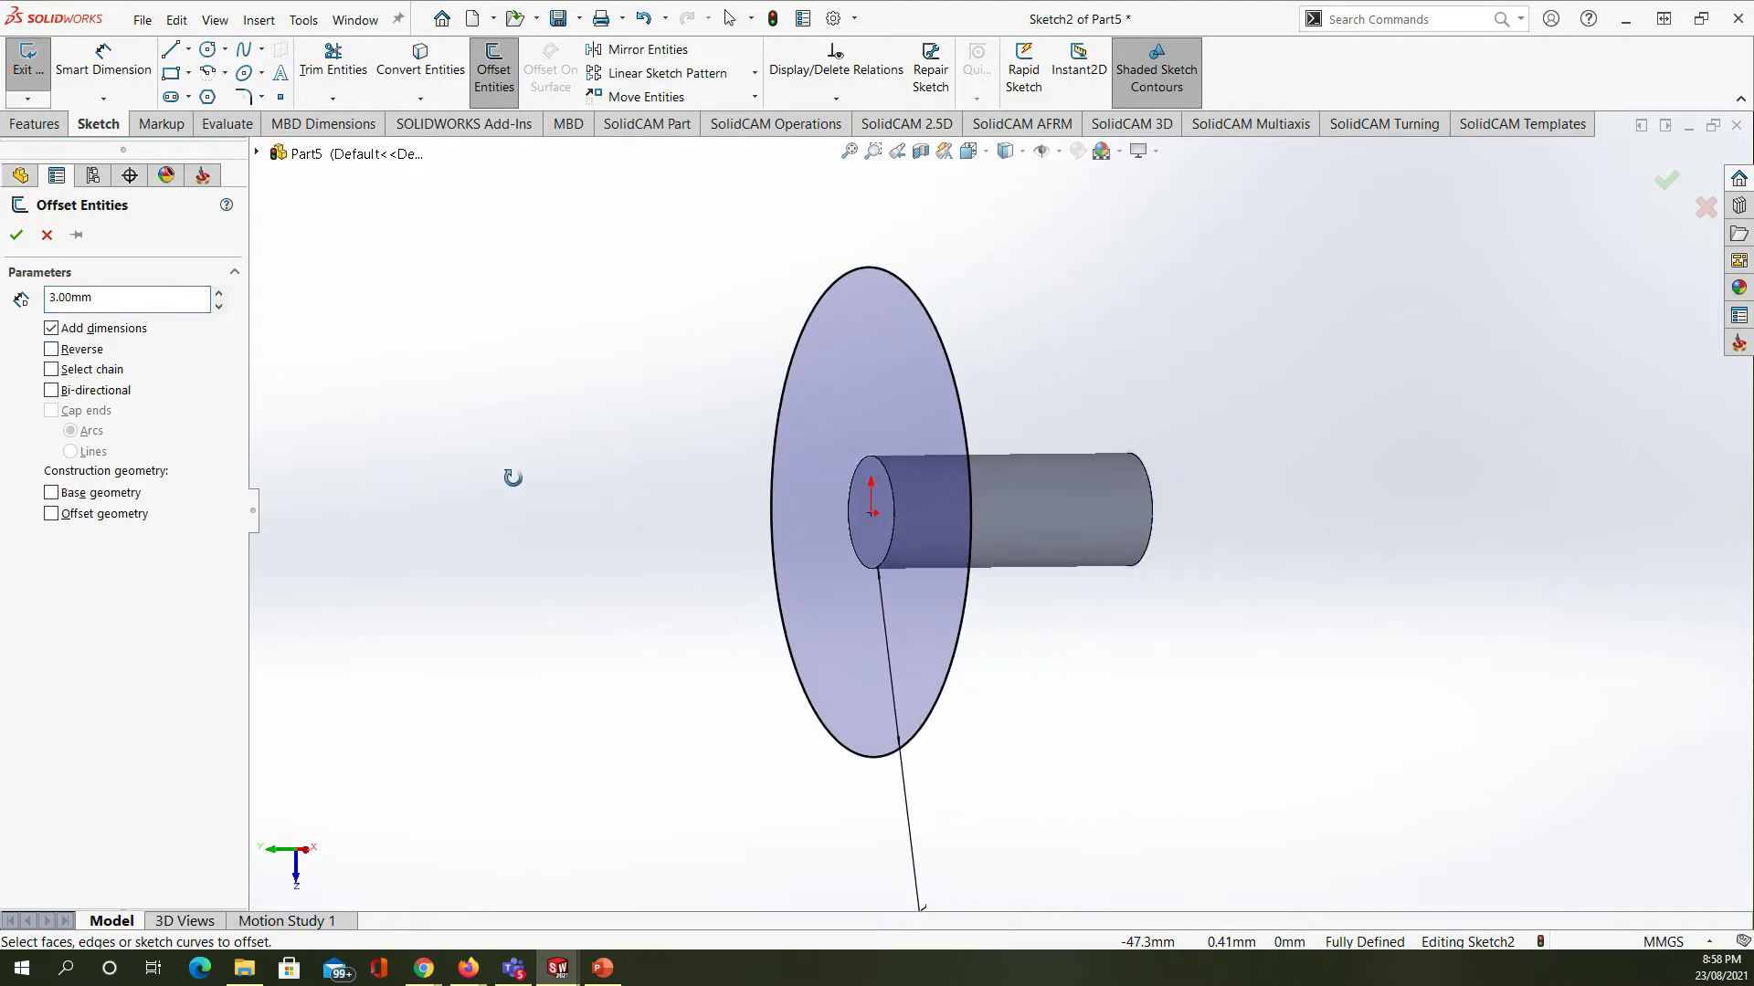
click(17, 235)
middle_drag(575, 530, 815, 548)
scroll(840, 593, up, 3)
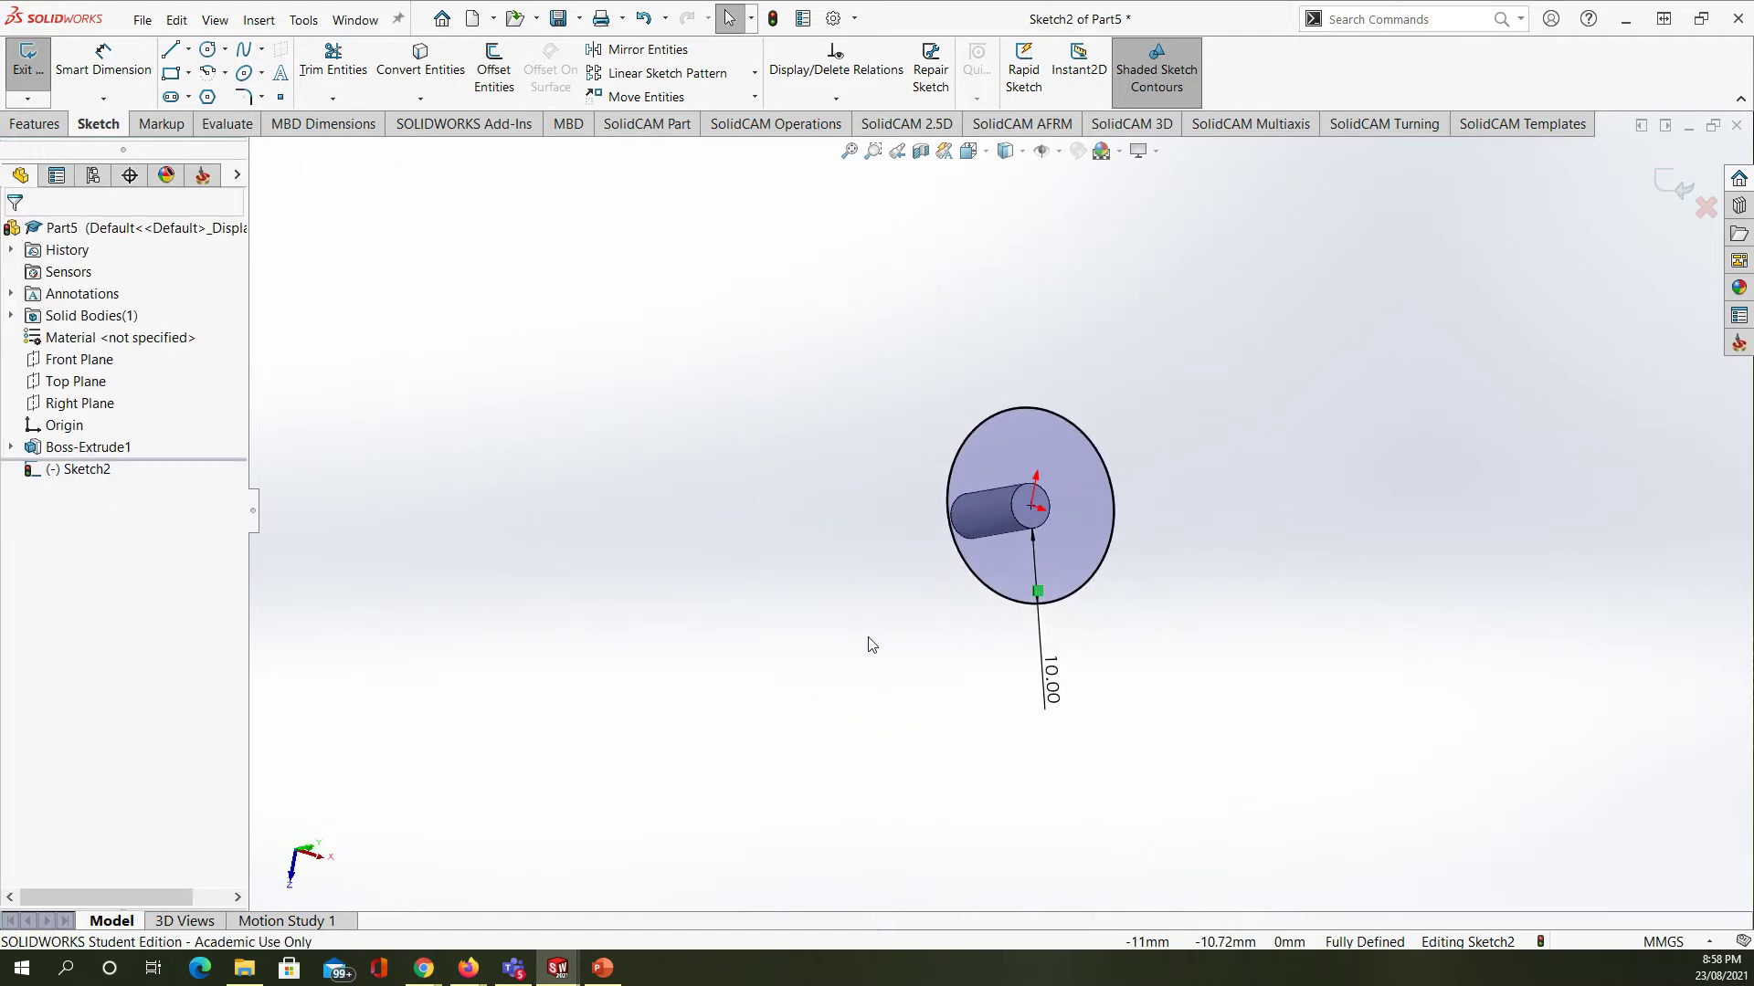
scroll(1115, 480, down, 5)
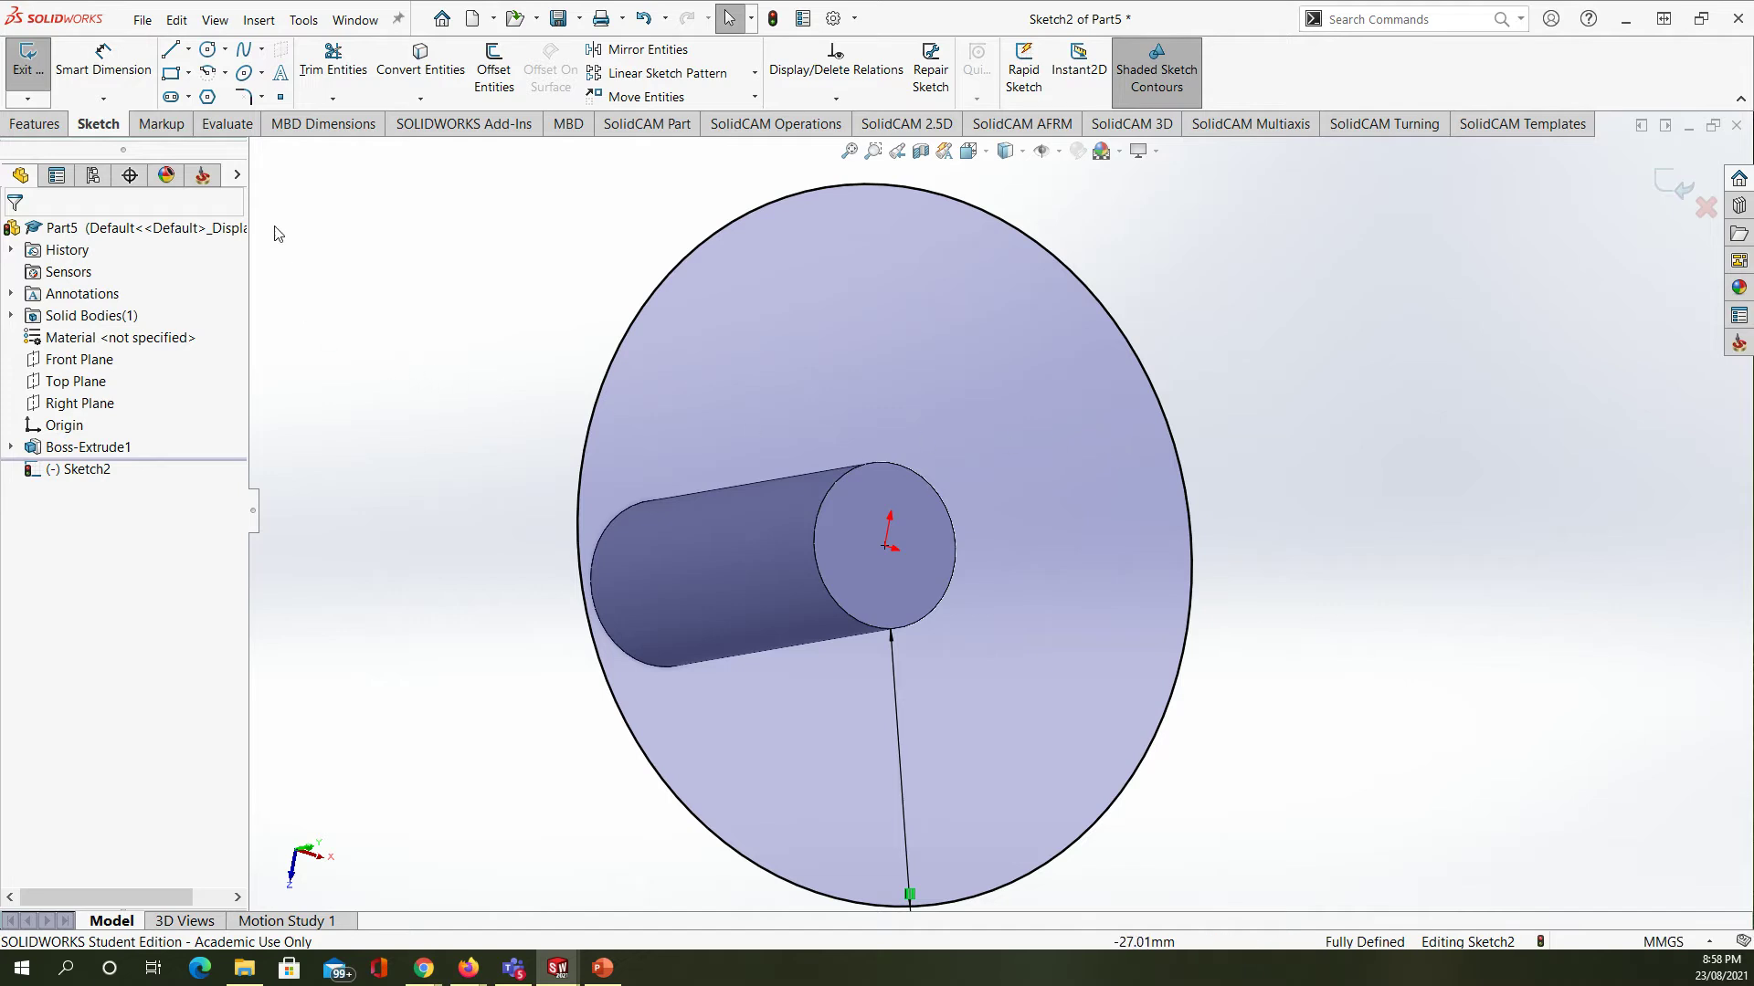
- Undo the 10 mm offset and convert the cylinder's top face edge into a sketch circle
click(642, 19)
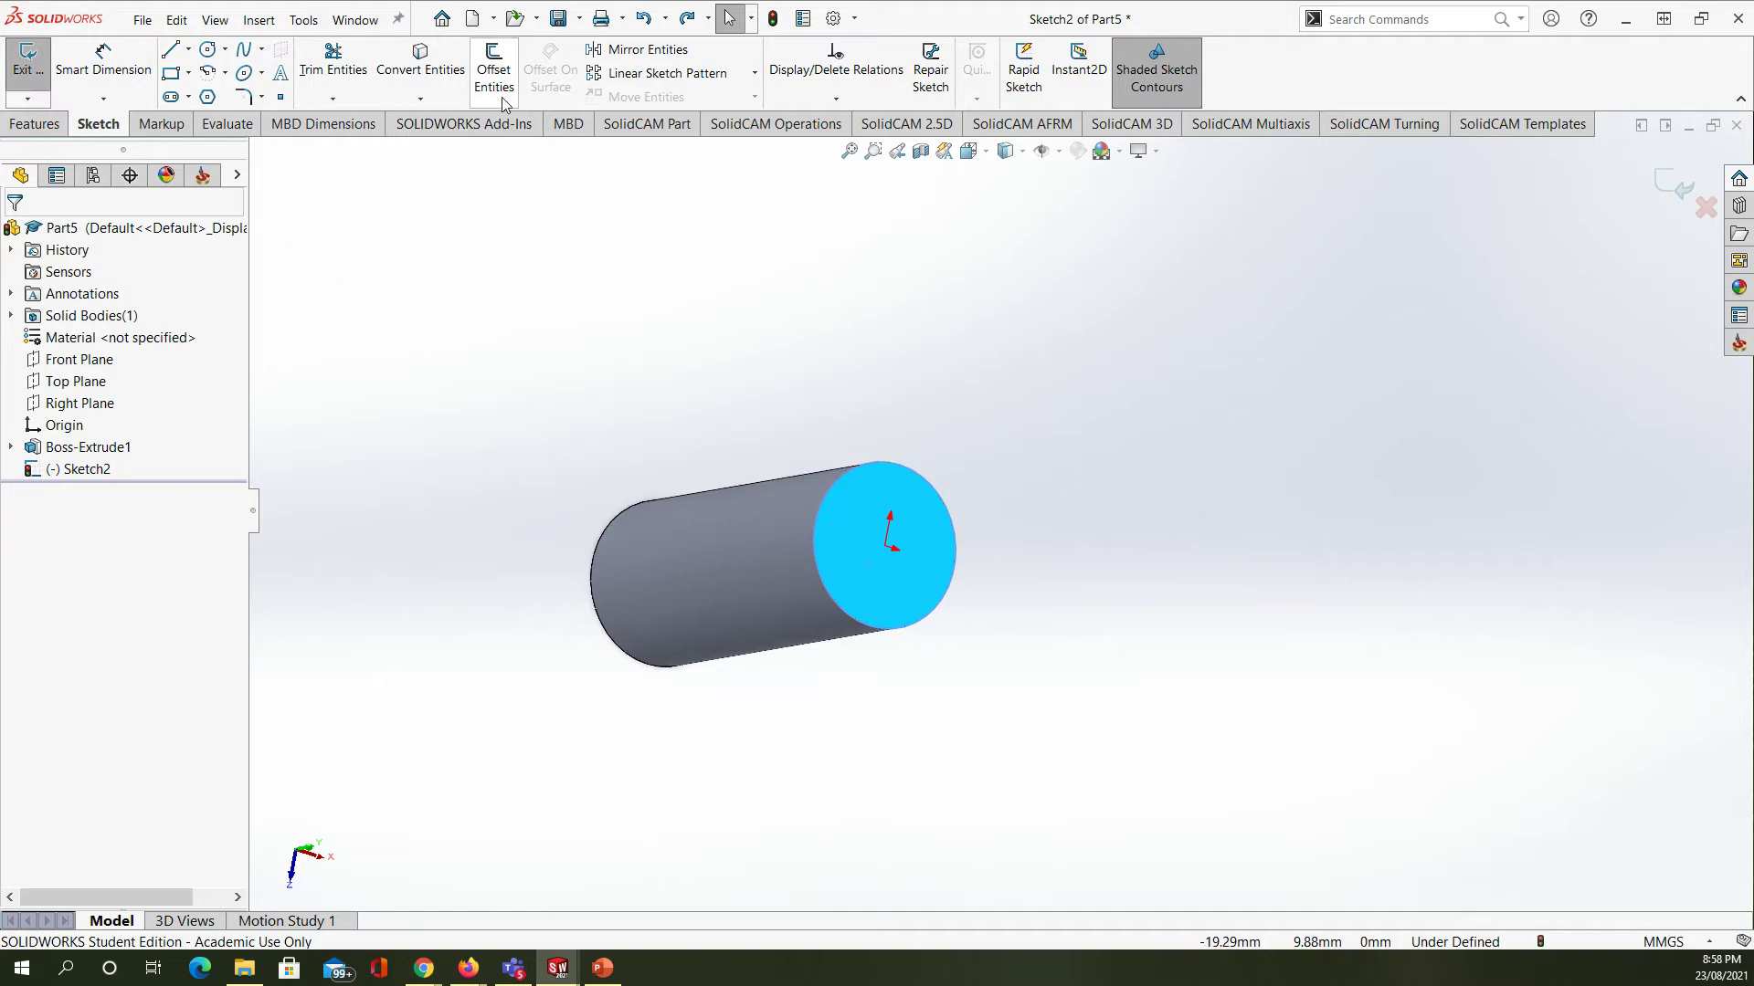
click(420, 60)
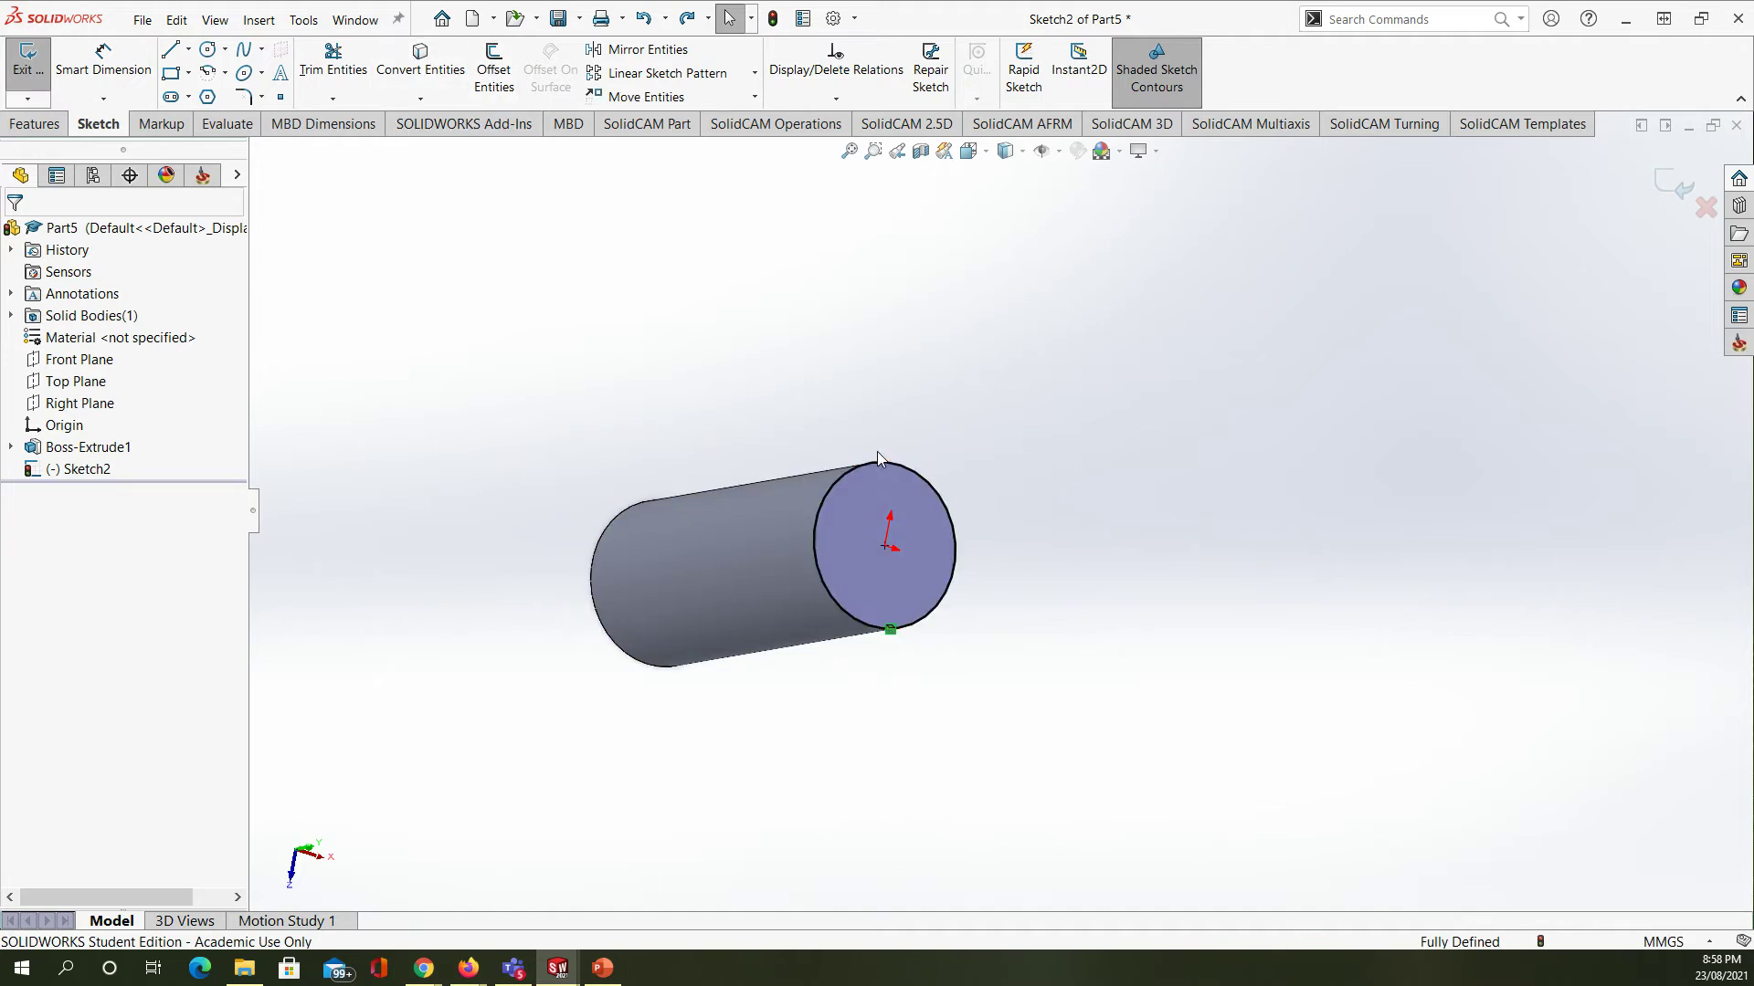
- Offset the converted circle outward by 2 mm on the cylinder's top face
click(494, 73)
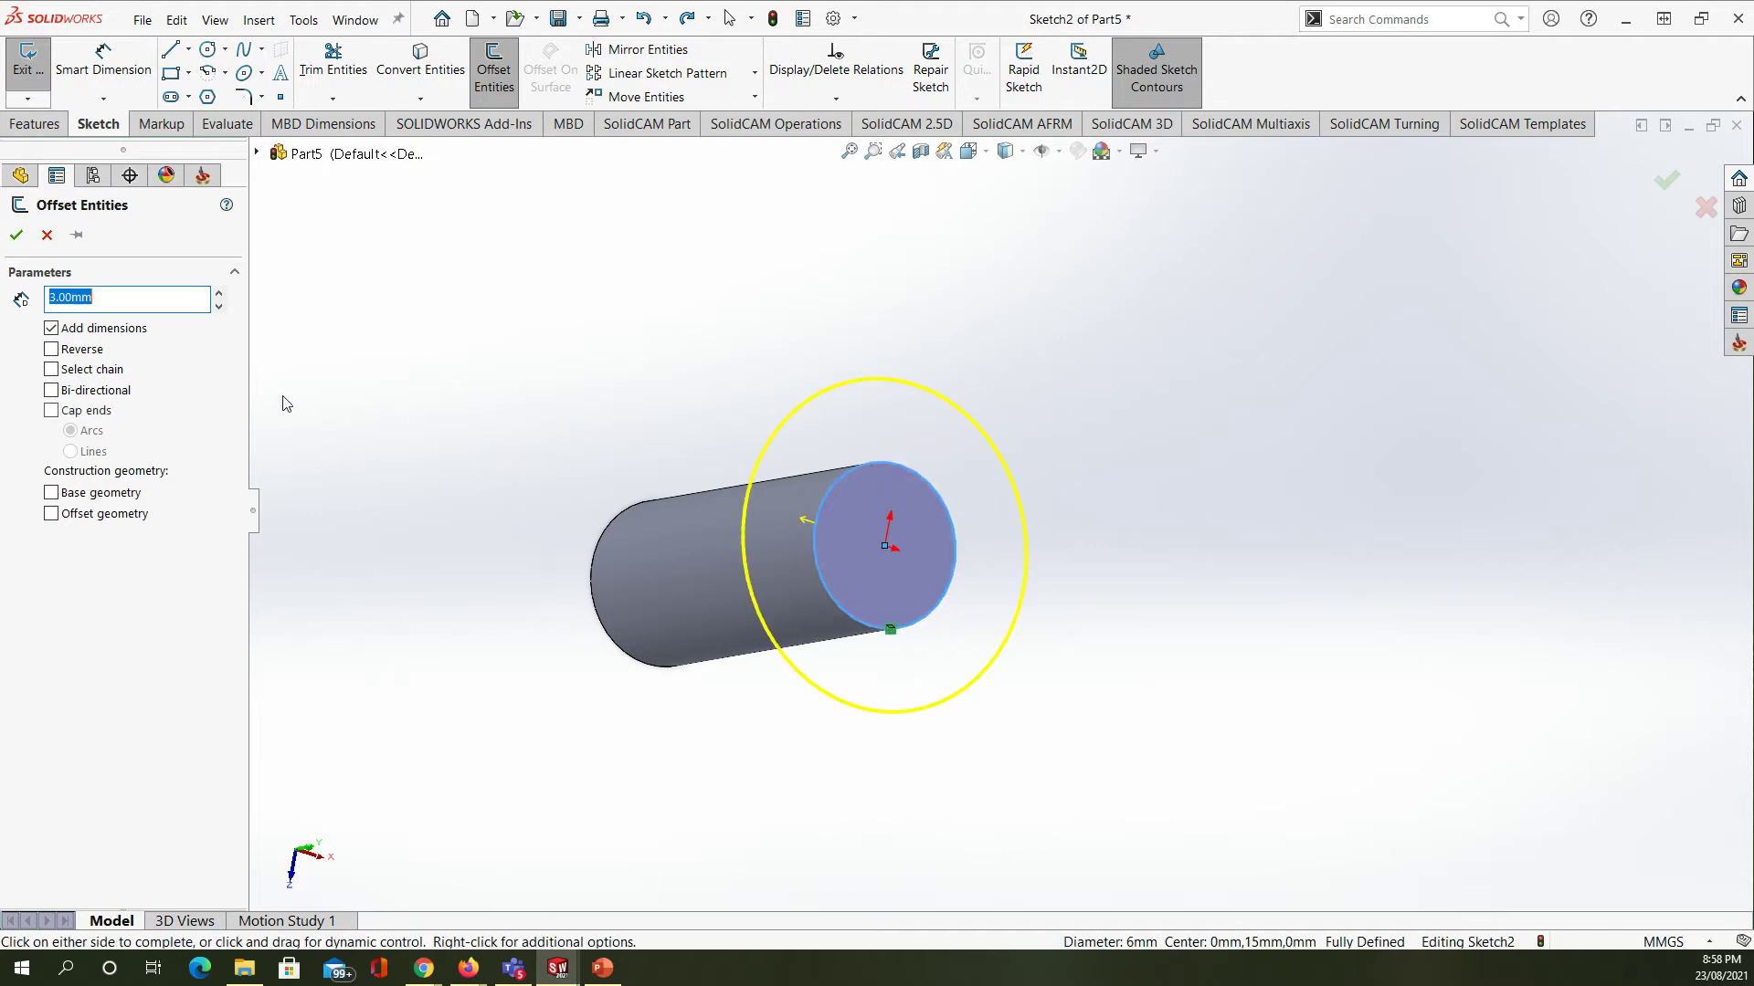
middle_drag(478, 616, 483, 428)
click(66, 300)
drag(102, 300, 7, 301)
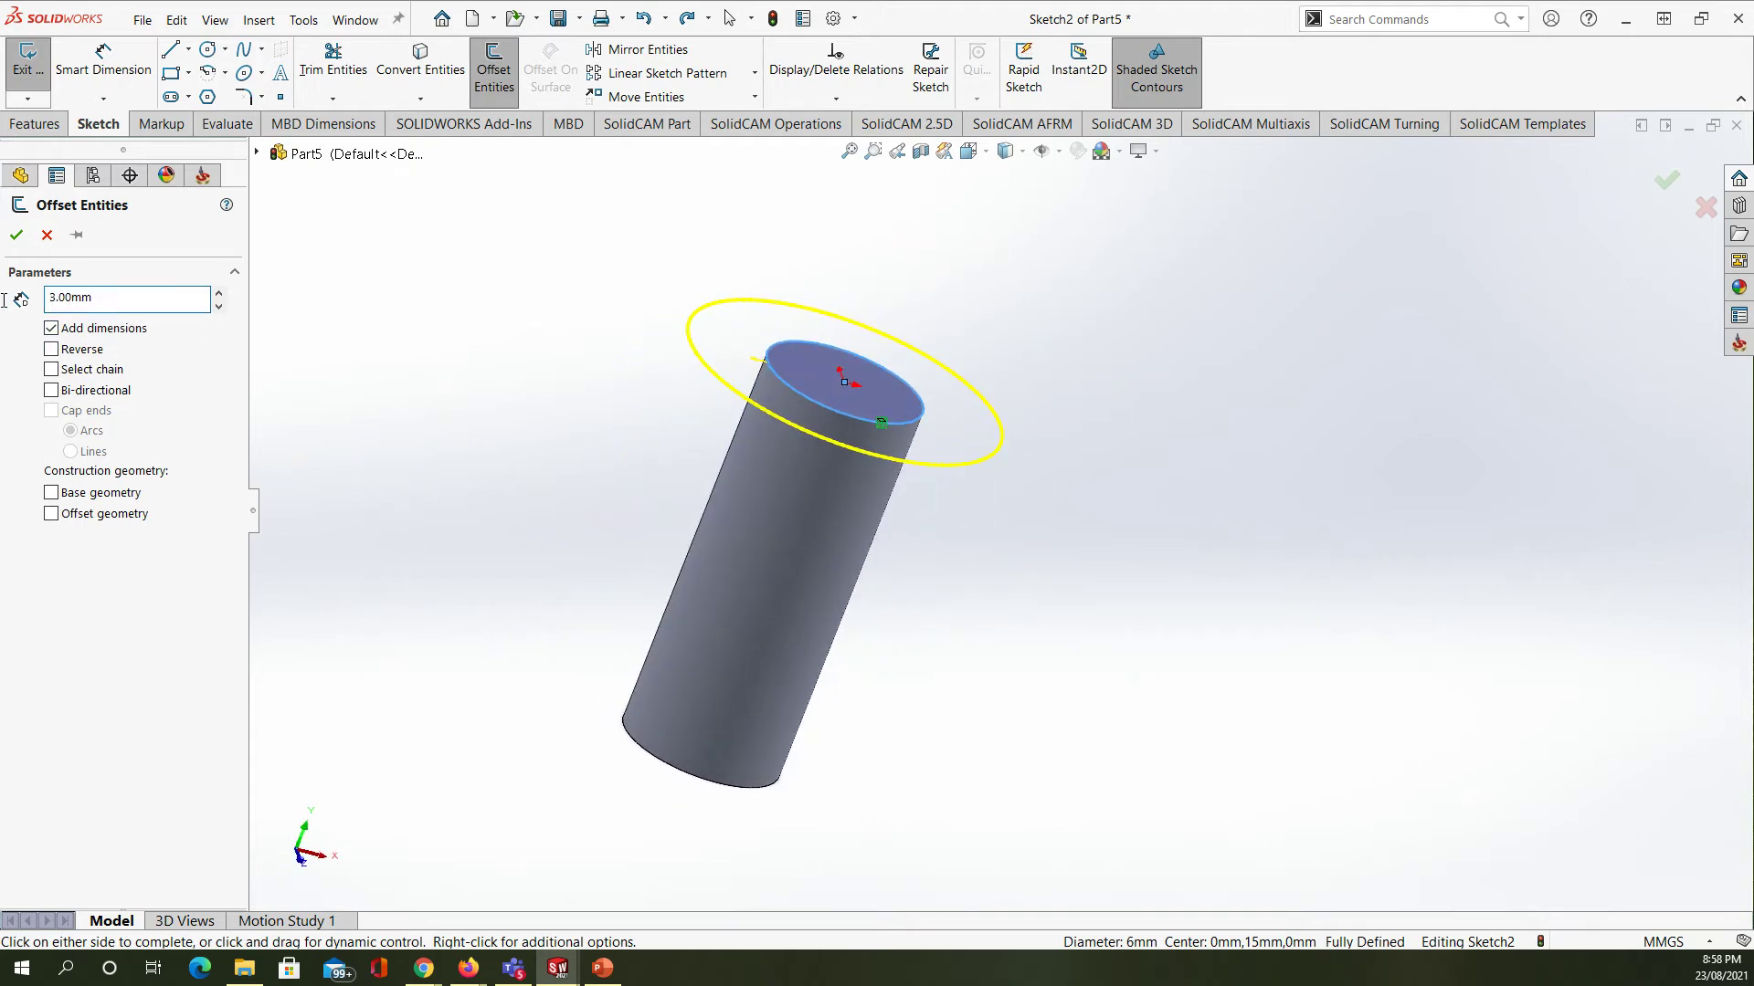
text(2)
key(Return)
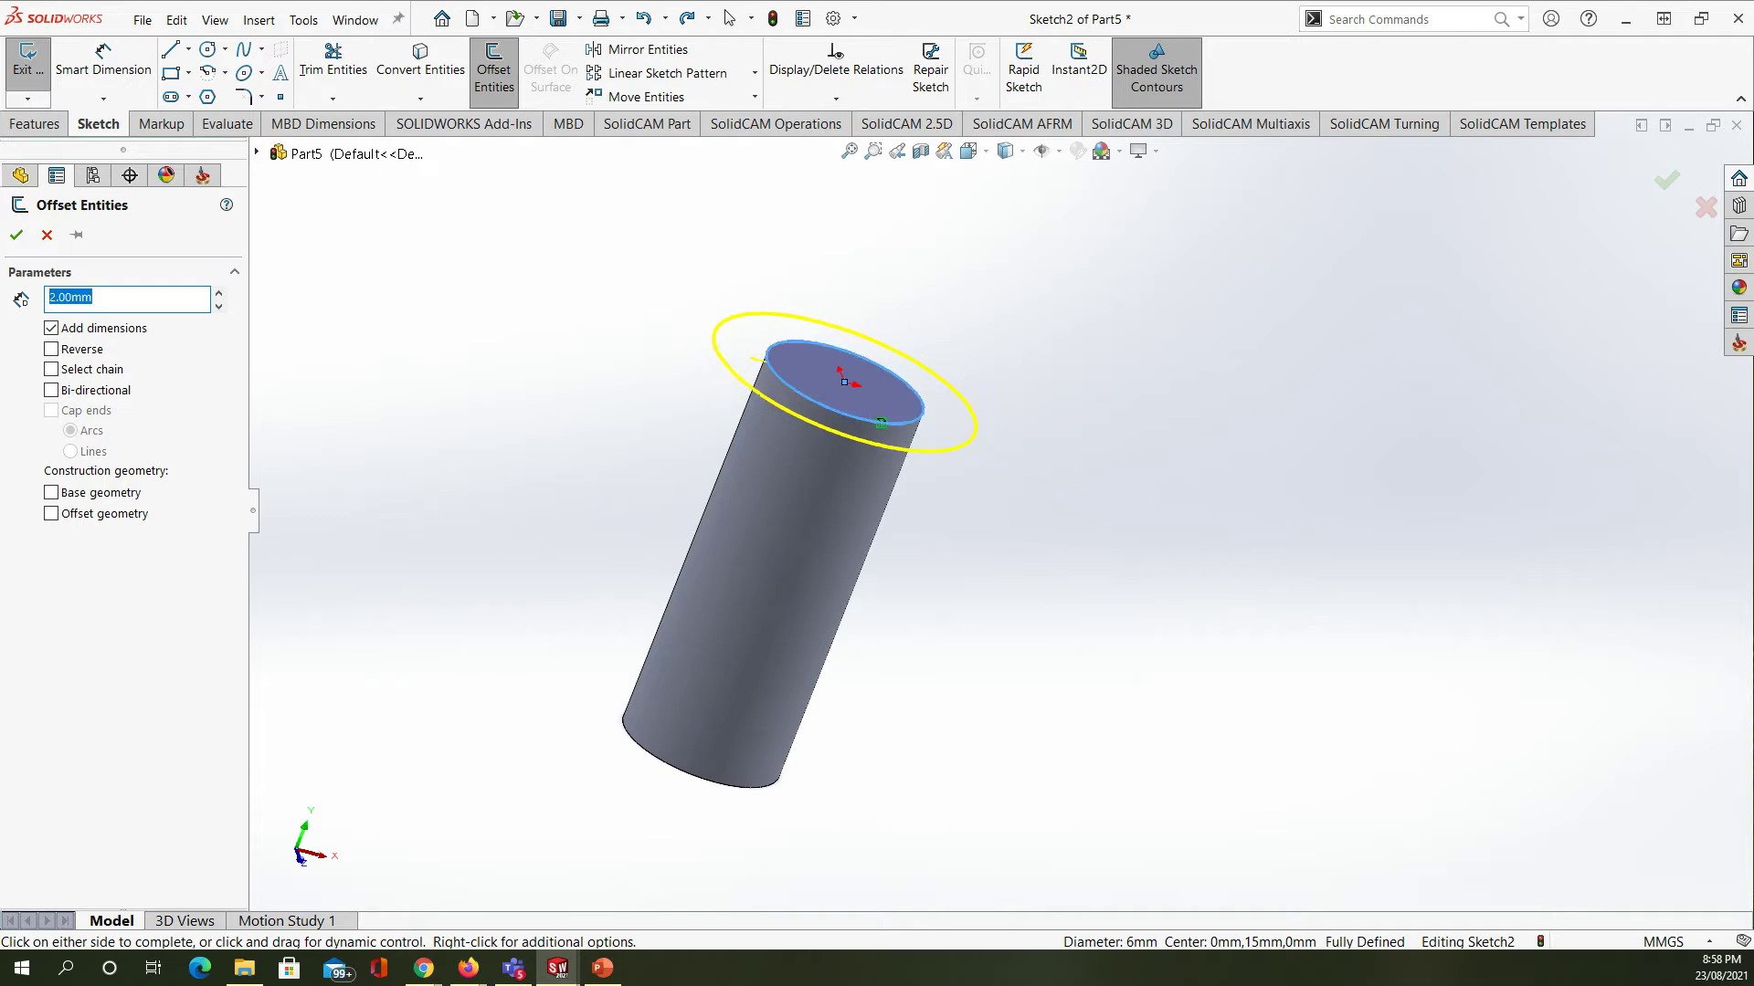
click(17, 235)
- Extrude the ring between the two circles upward by 3 mm to form the pin's head
click(36, 124)
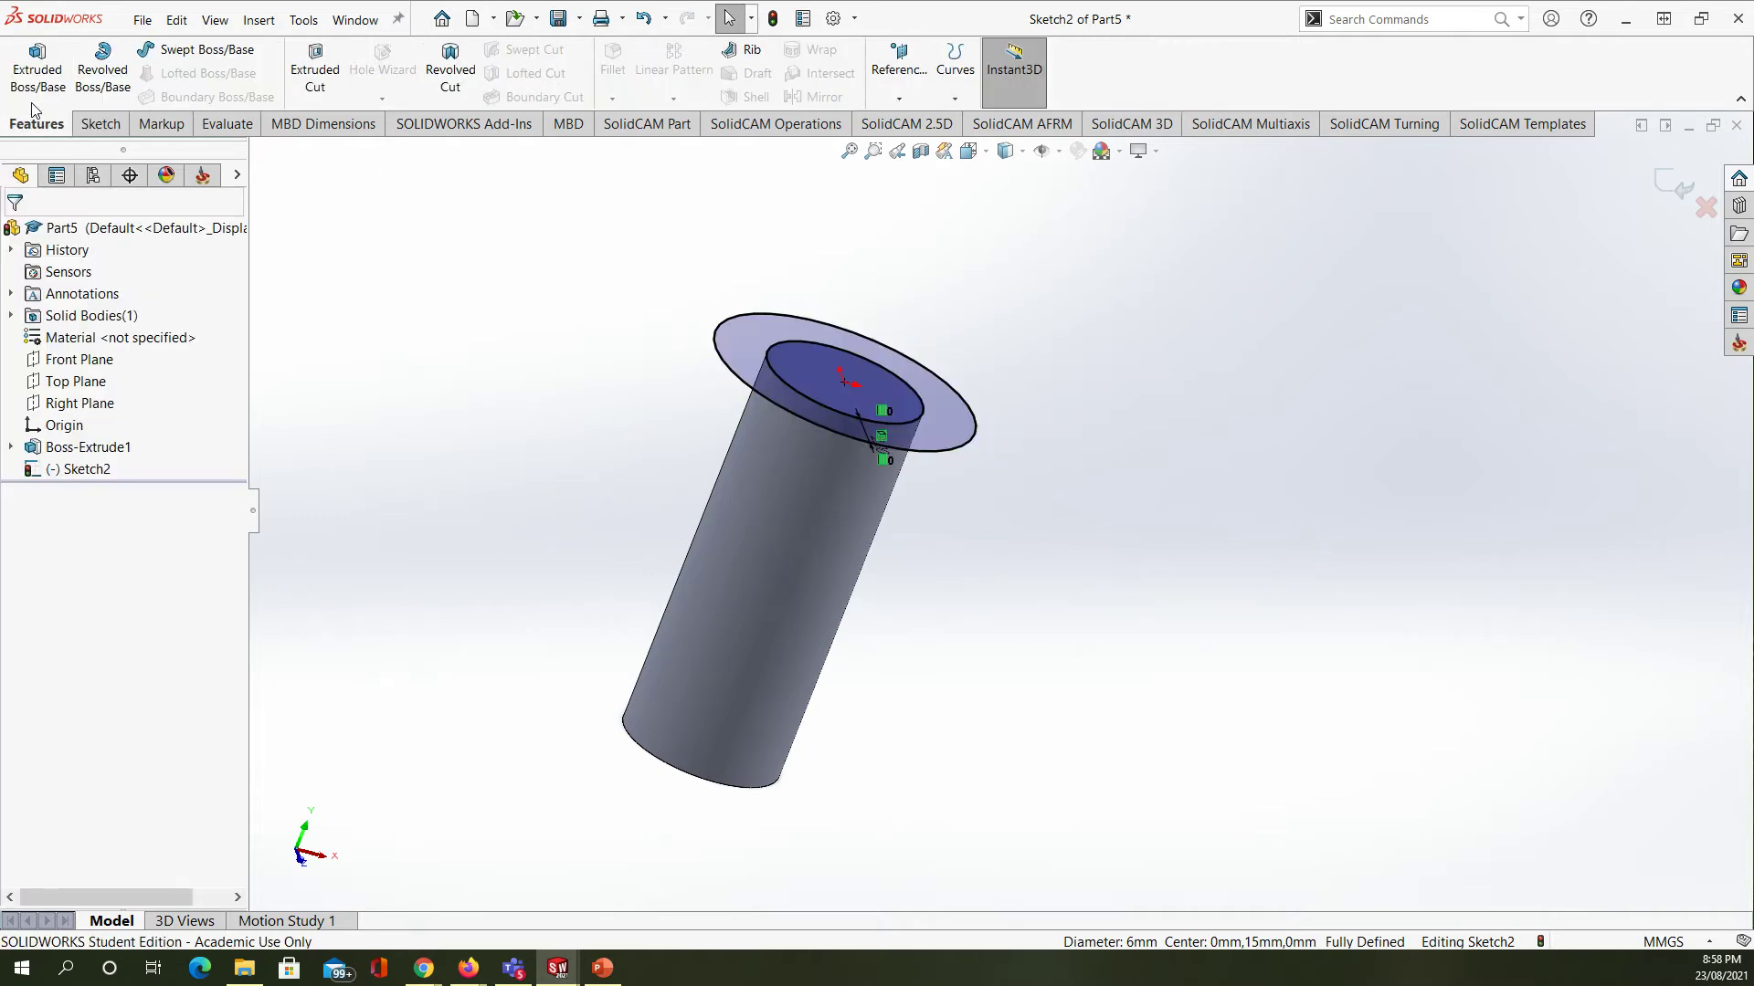
click(27, 88)
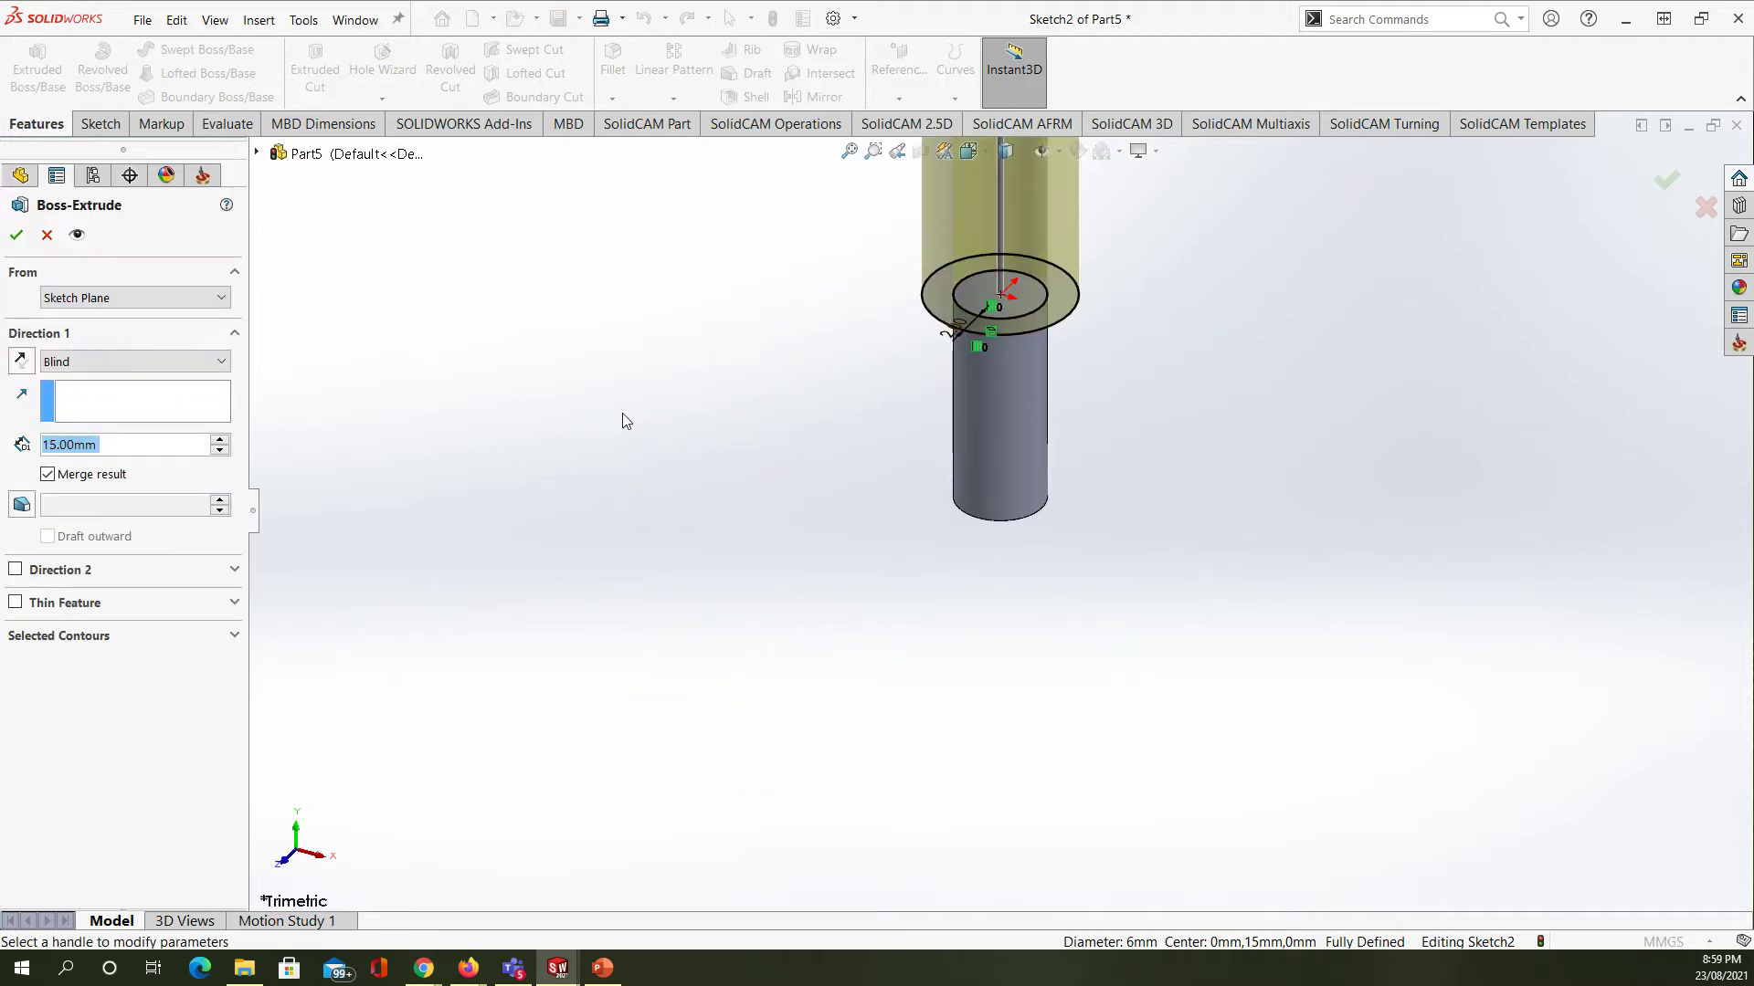
text(3)
key(Return)
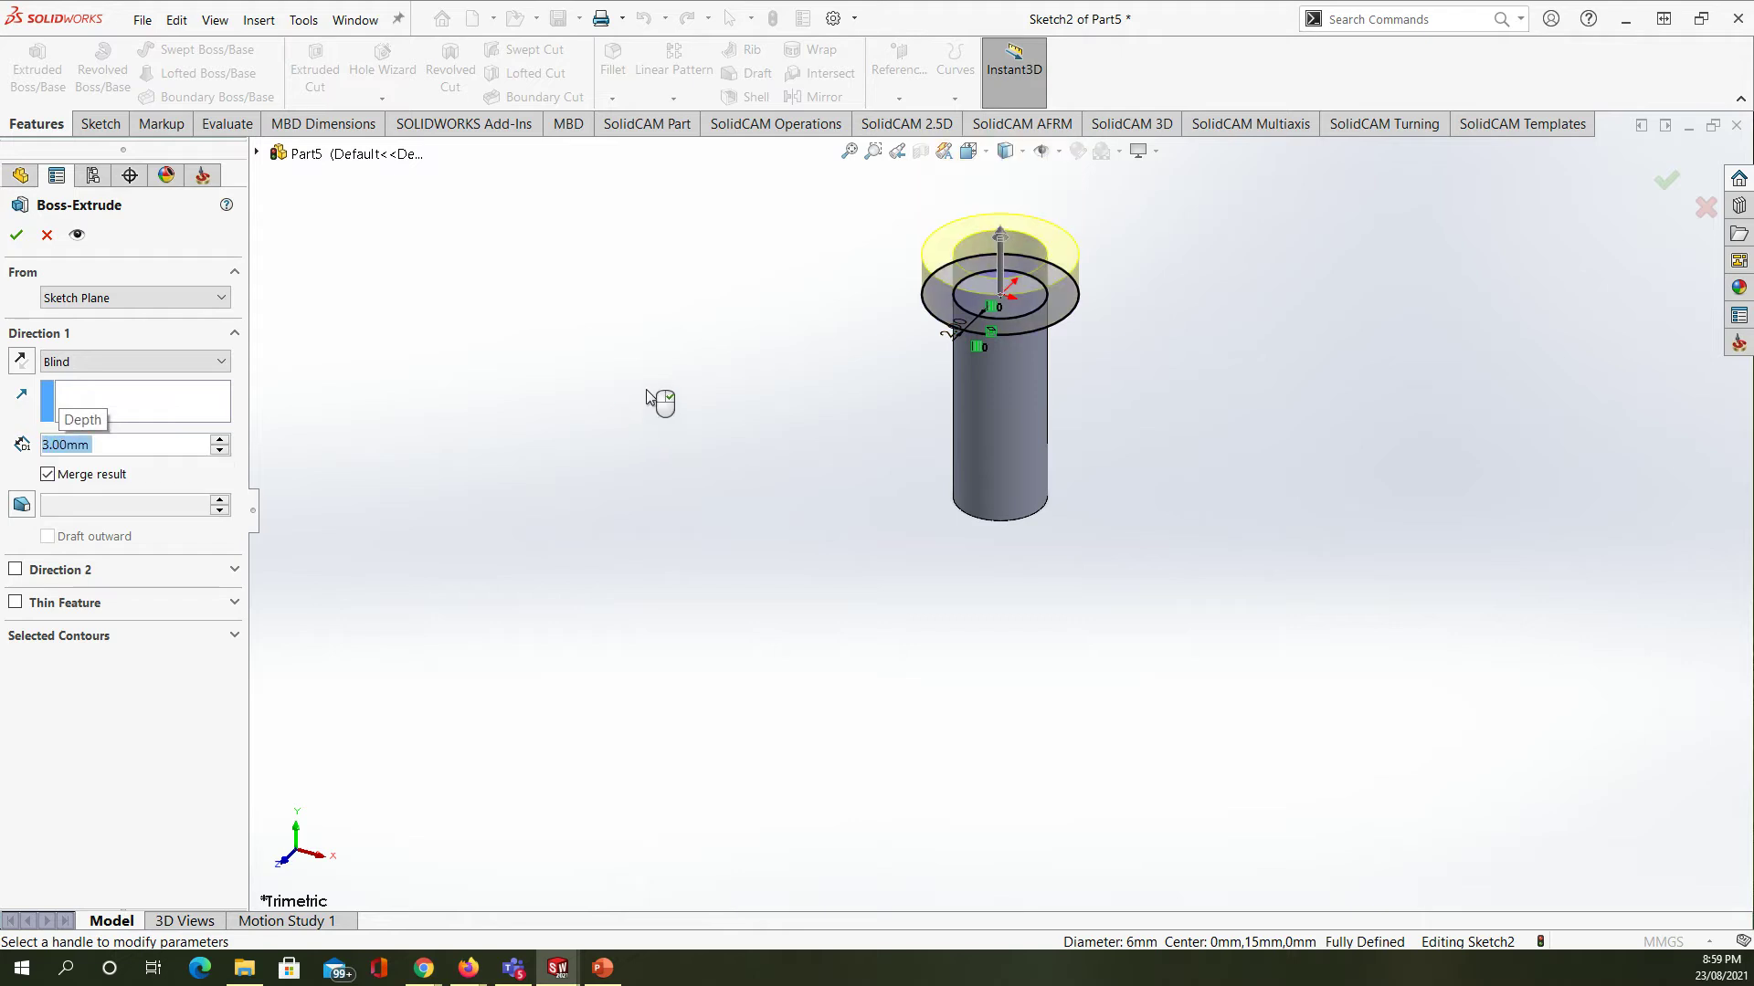
click(16, 235)
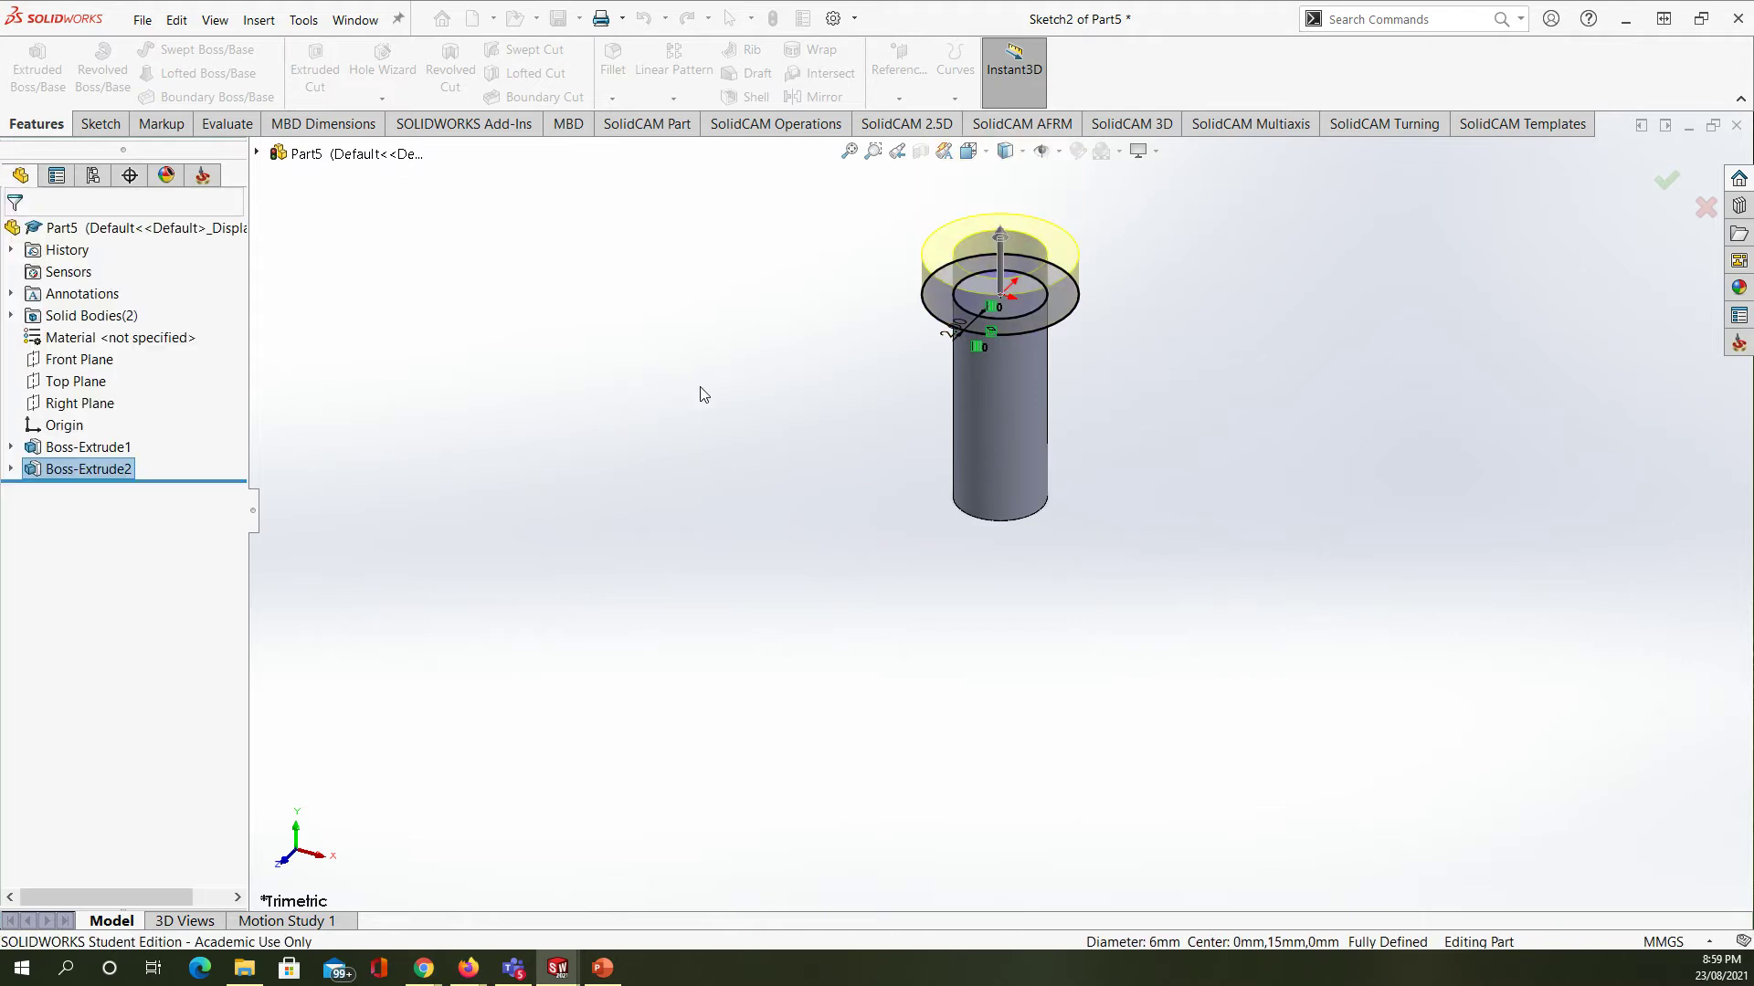
middle_drag(788, 429, 741, 609)
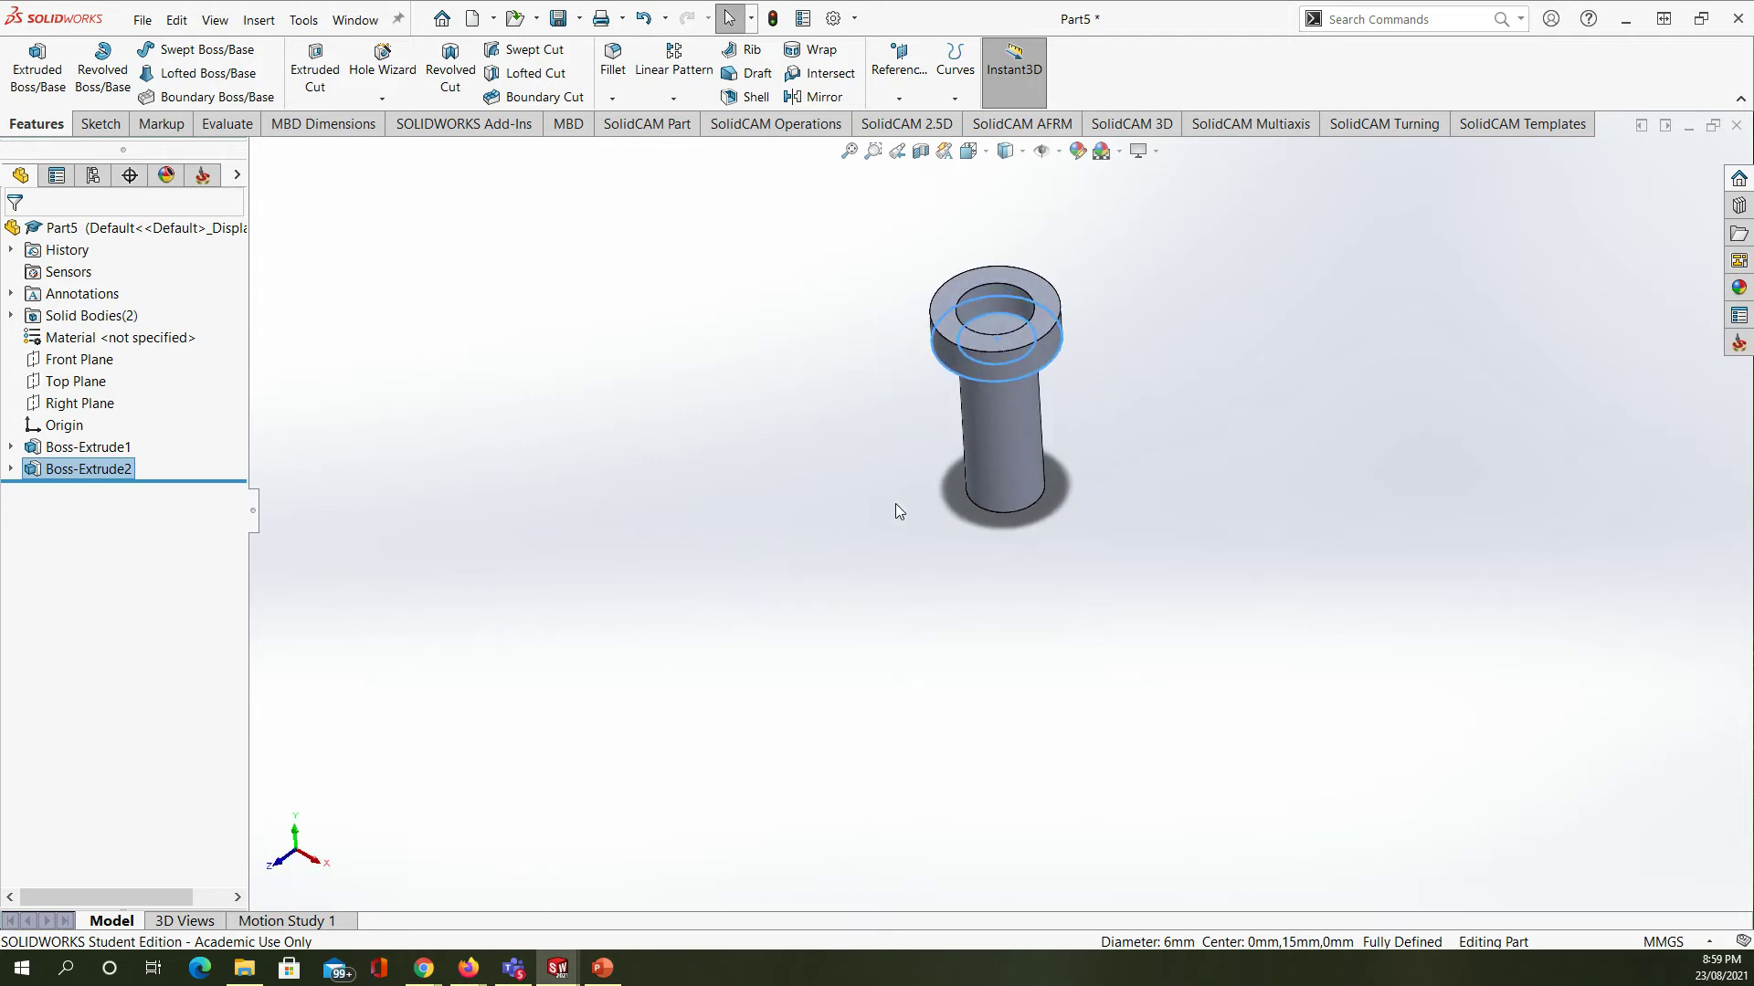
click(769, 464)
mouse_move(770, 464)
middle_down()
mouse_move(794, 623)
mouse_move(603, 591)
mouse_move(536, 654)
mouse_move(813, 465)
mouse_move(769, 485)
middle_up()
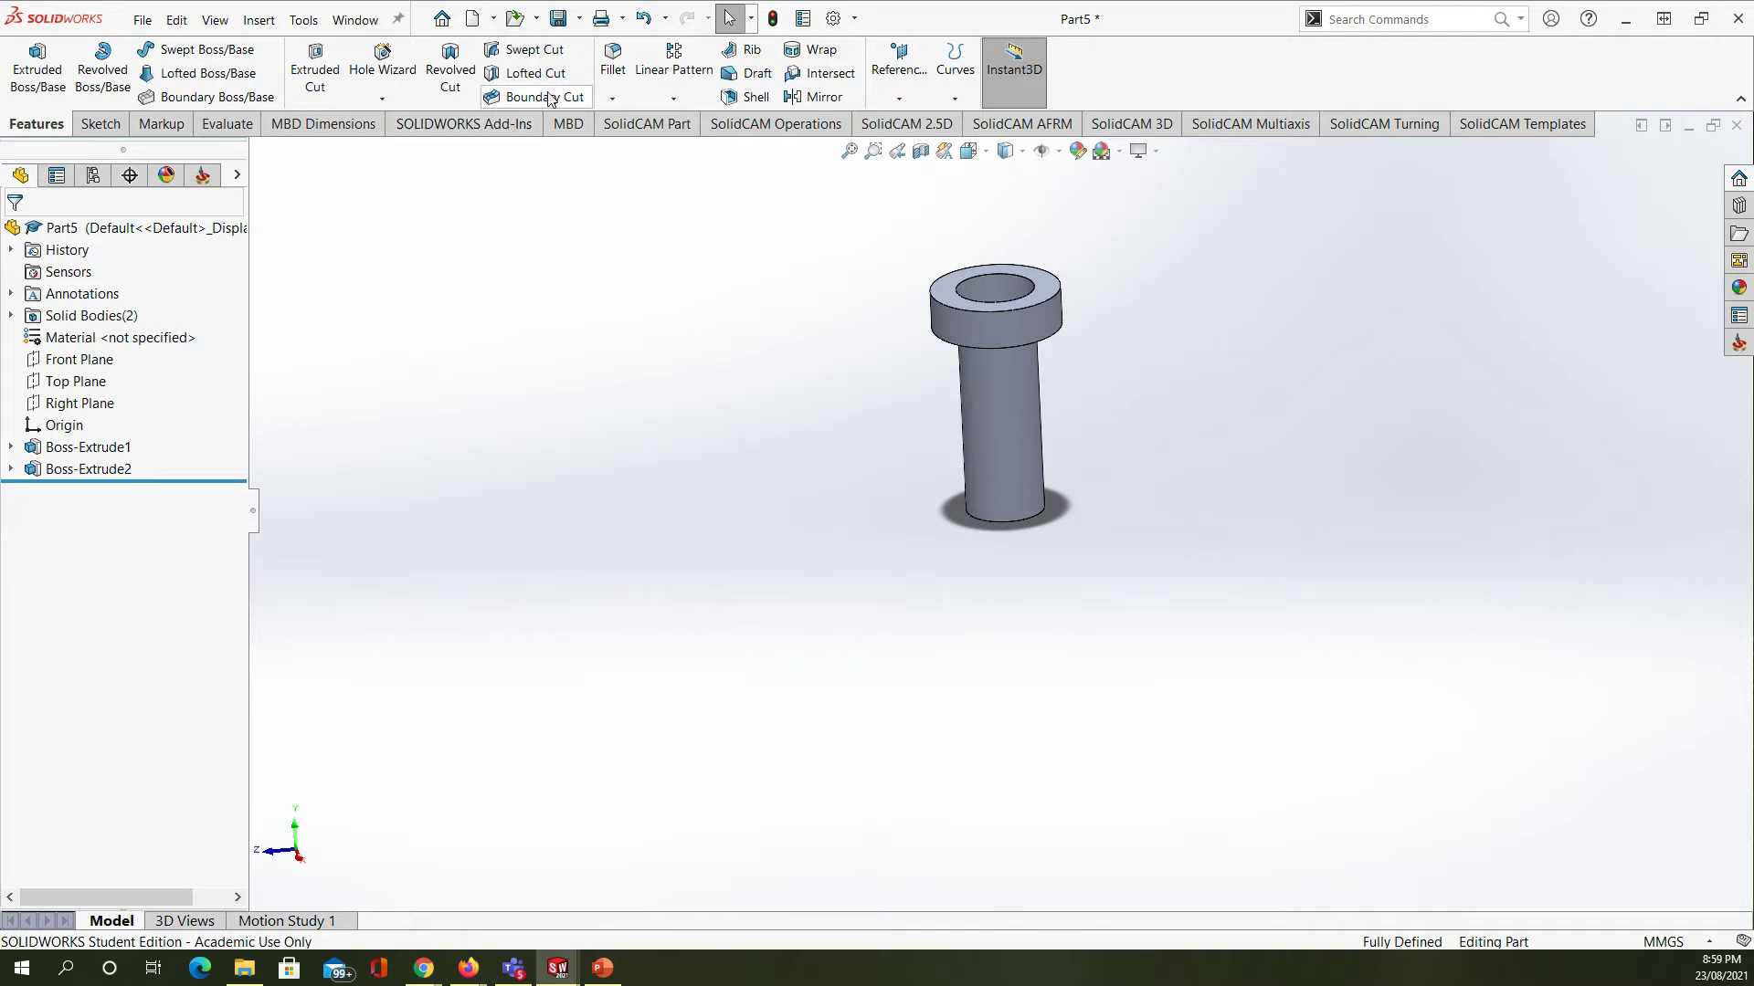
click(472, 18)
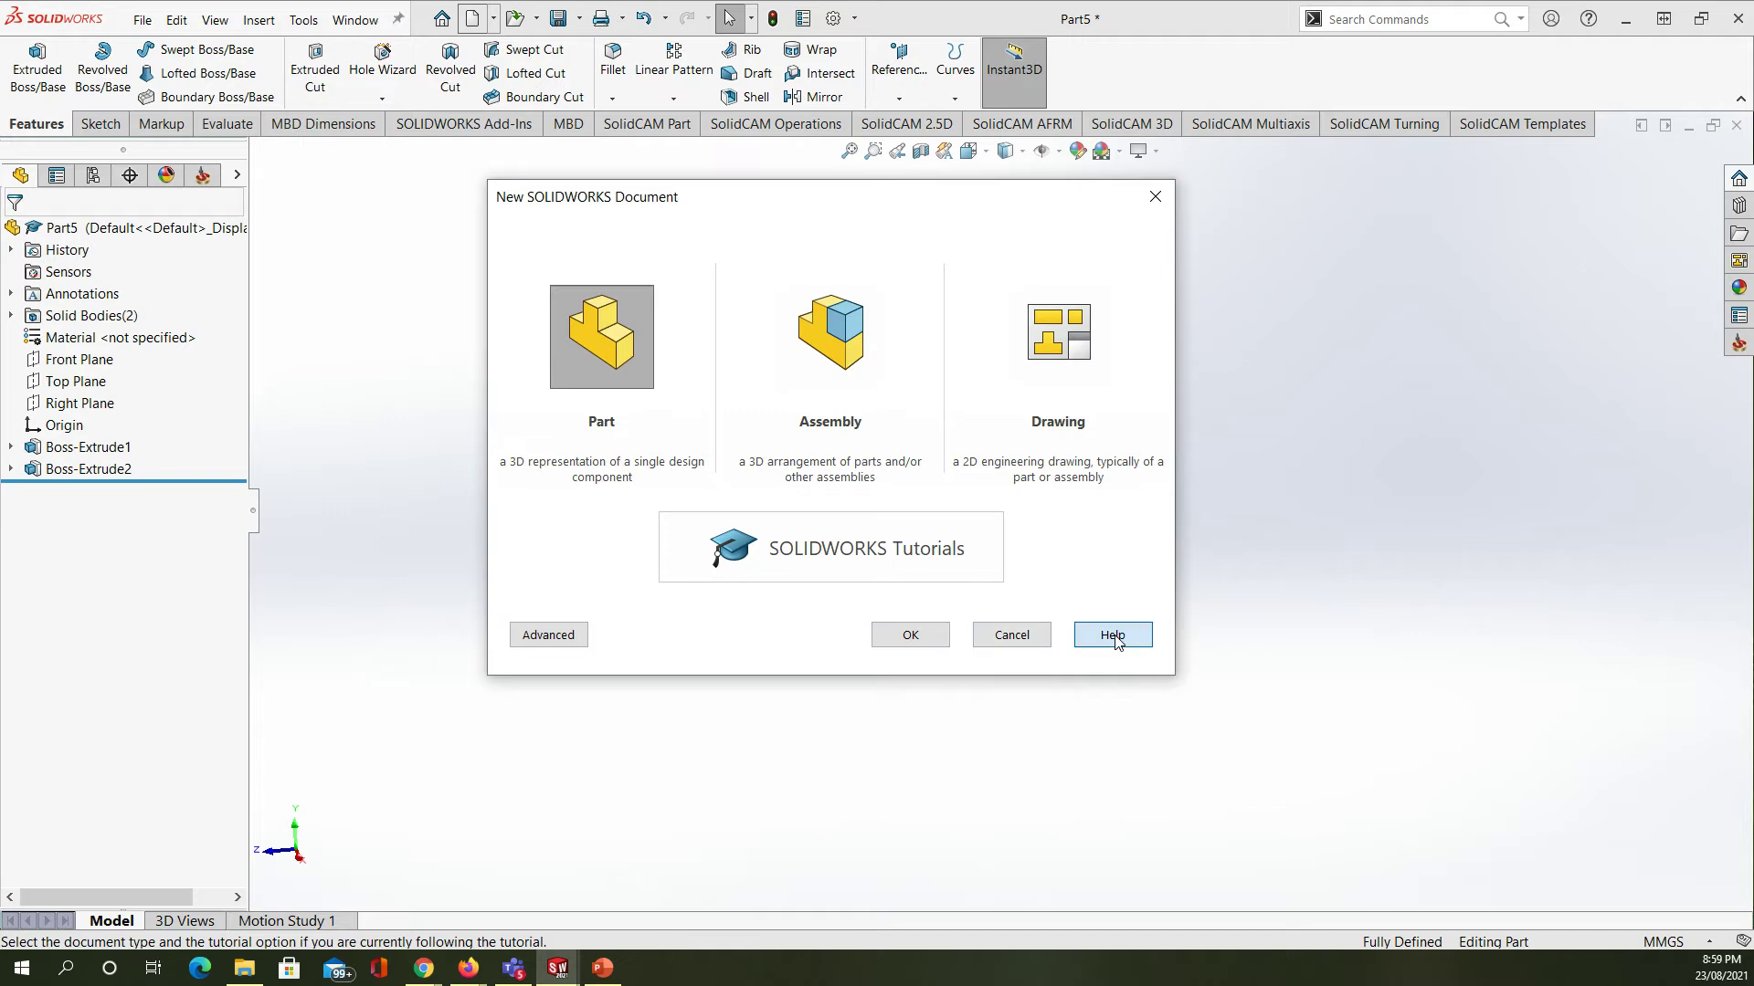
click(1011, 635)
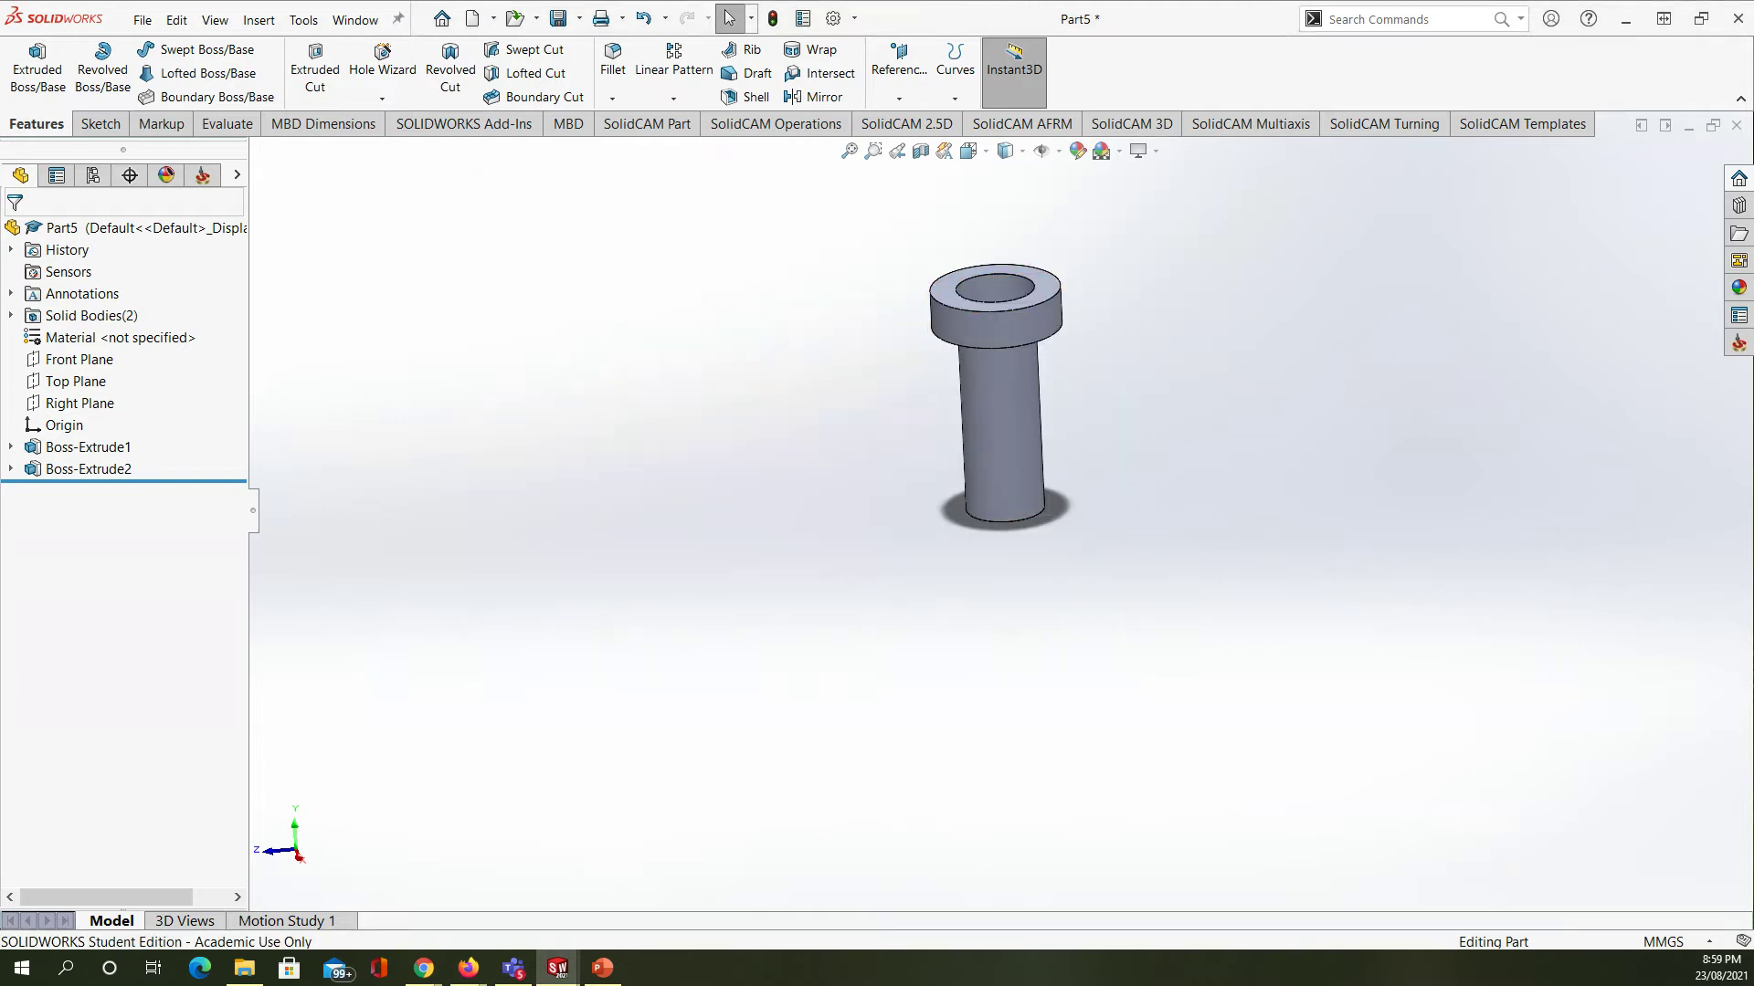
key(alt+Tab)
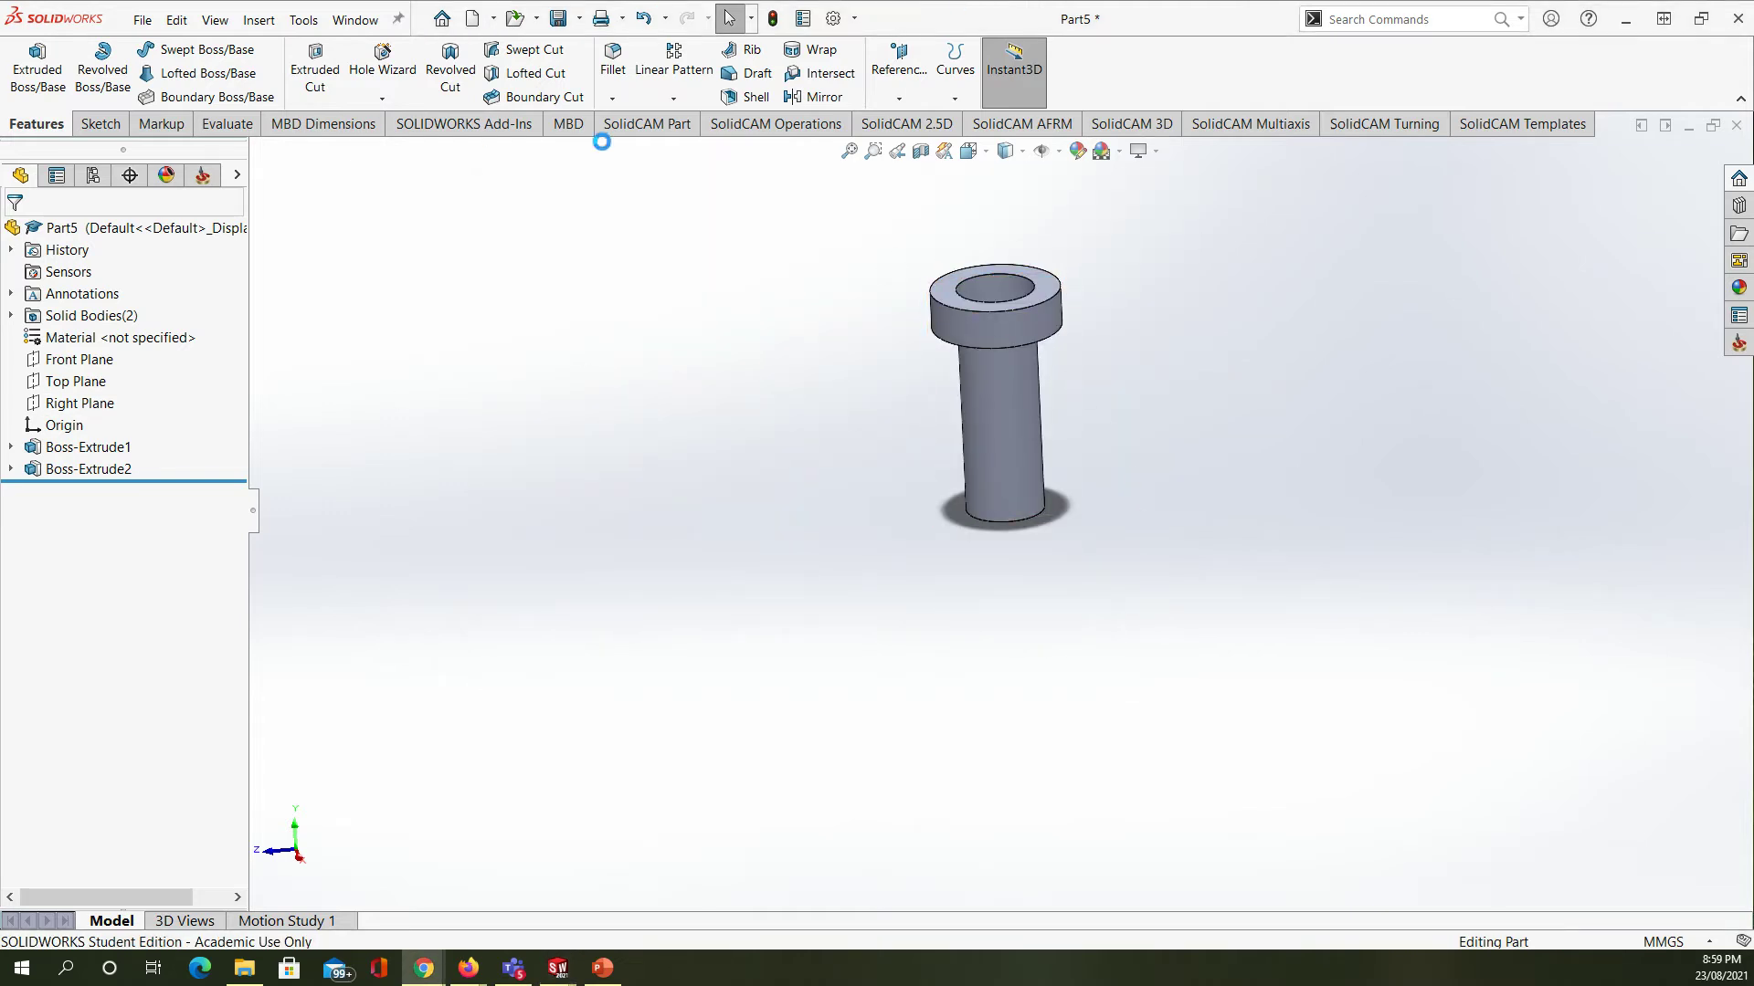
- Save the part in the Pump folder under the name Pin
click(556, 15)
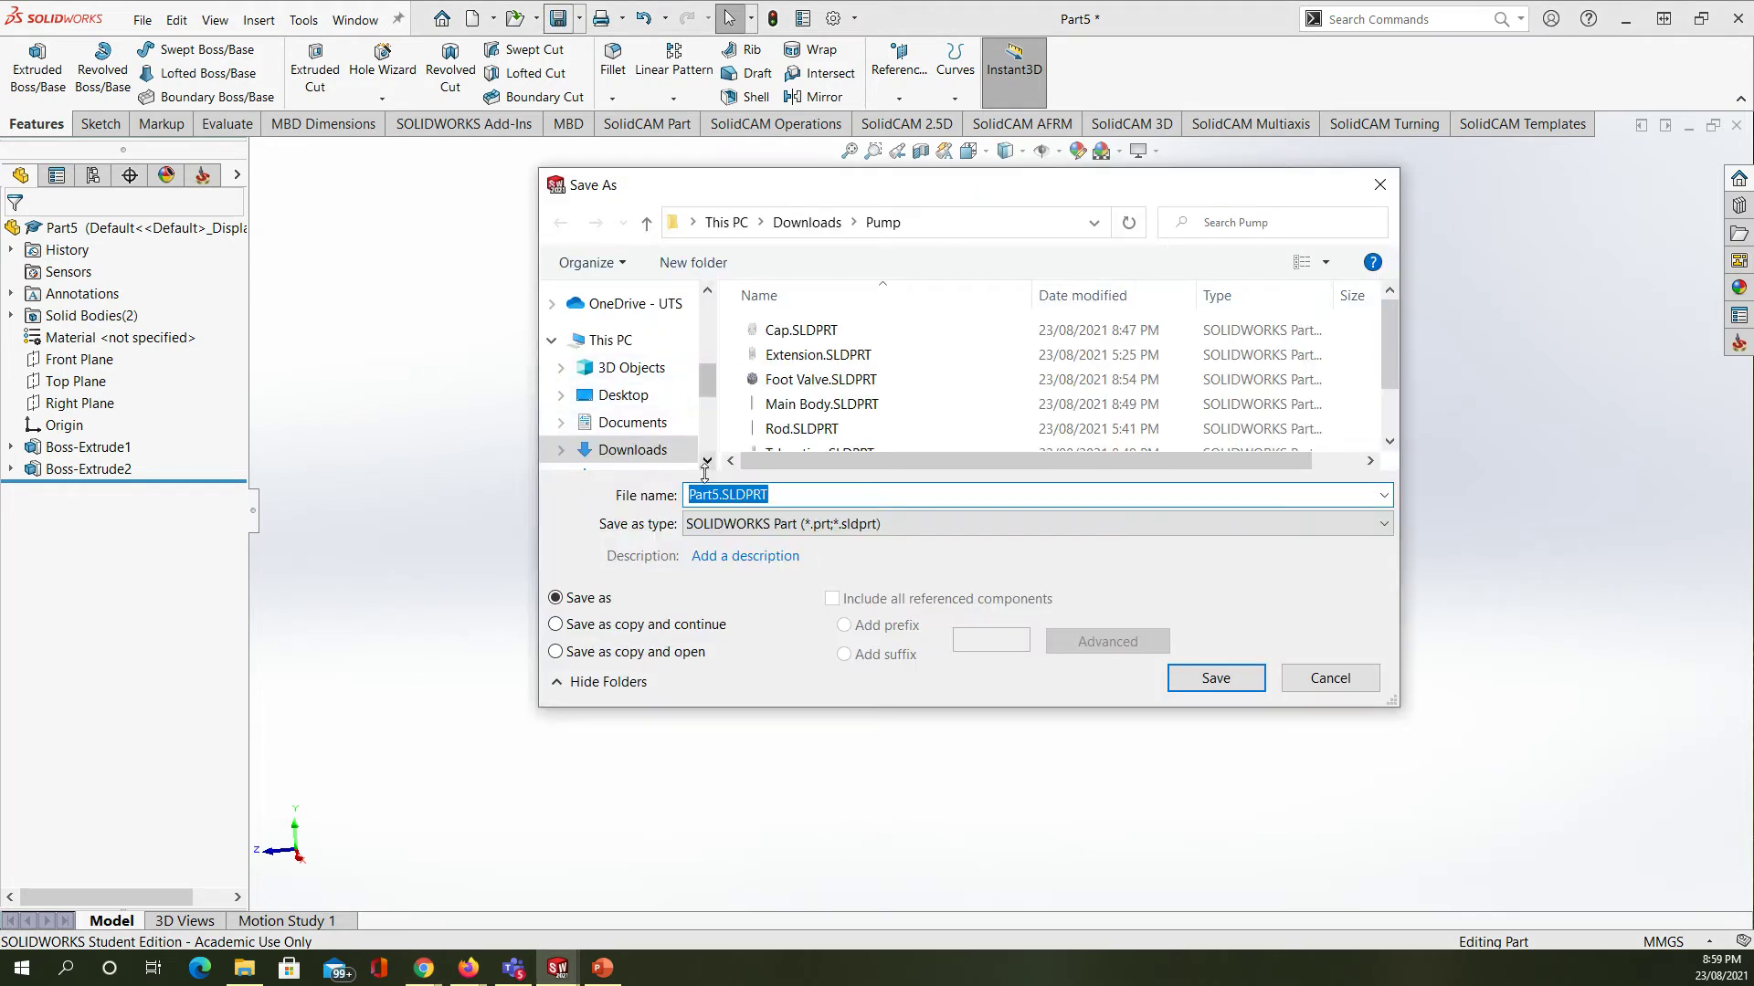
text(Pi)
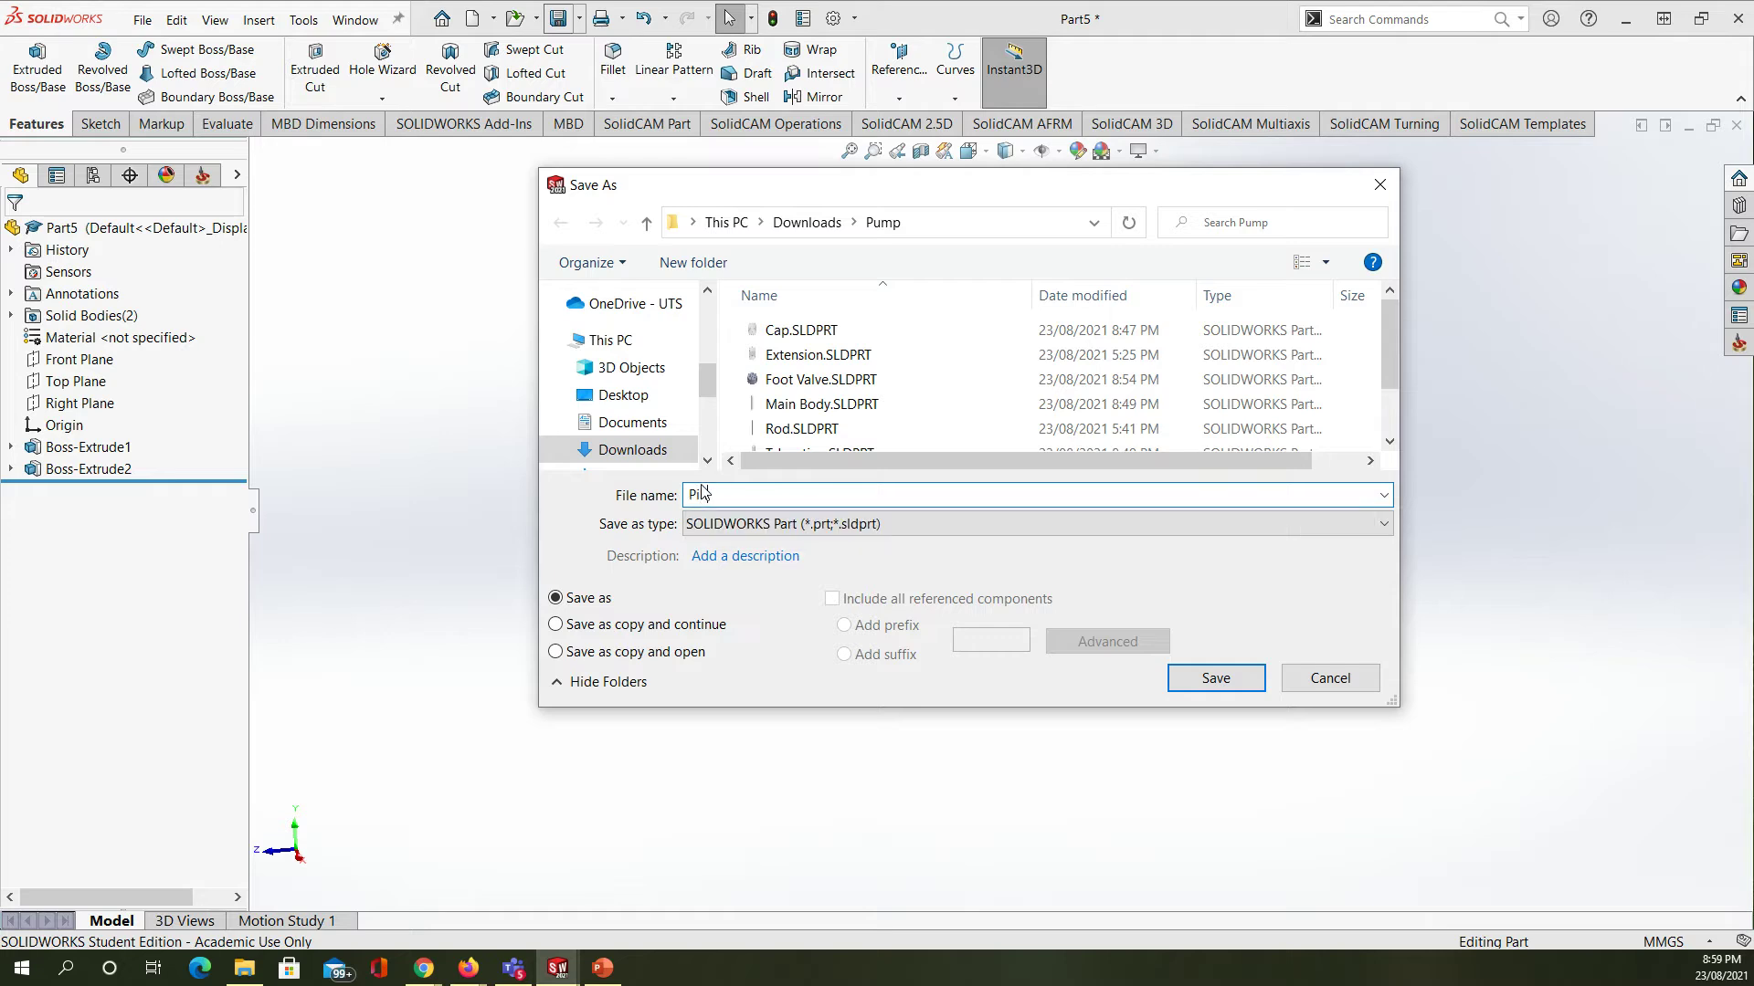
key(Escape)
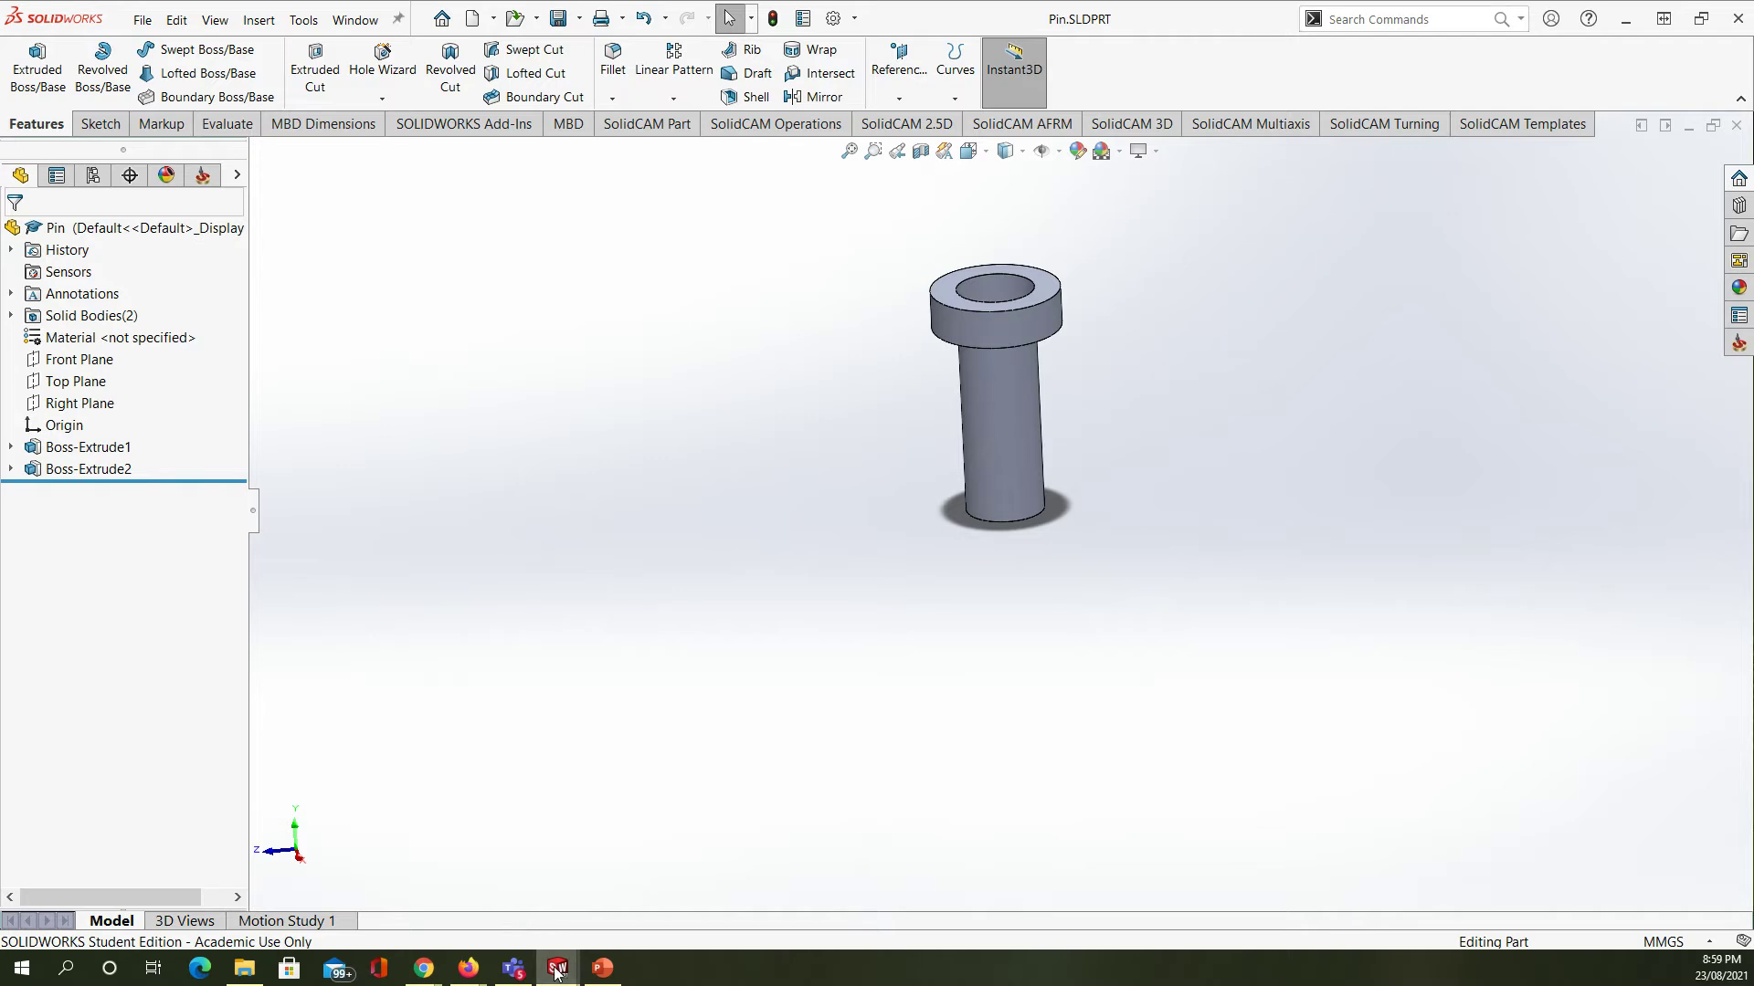
- Switch to the pump assembly and move the rod down until the foot valve hangs just below the main body
mouse_move(556, 974)
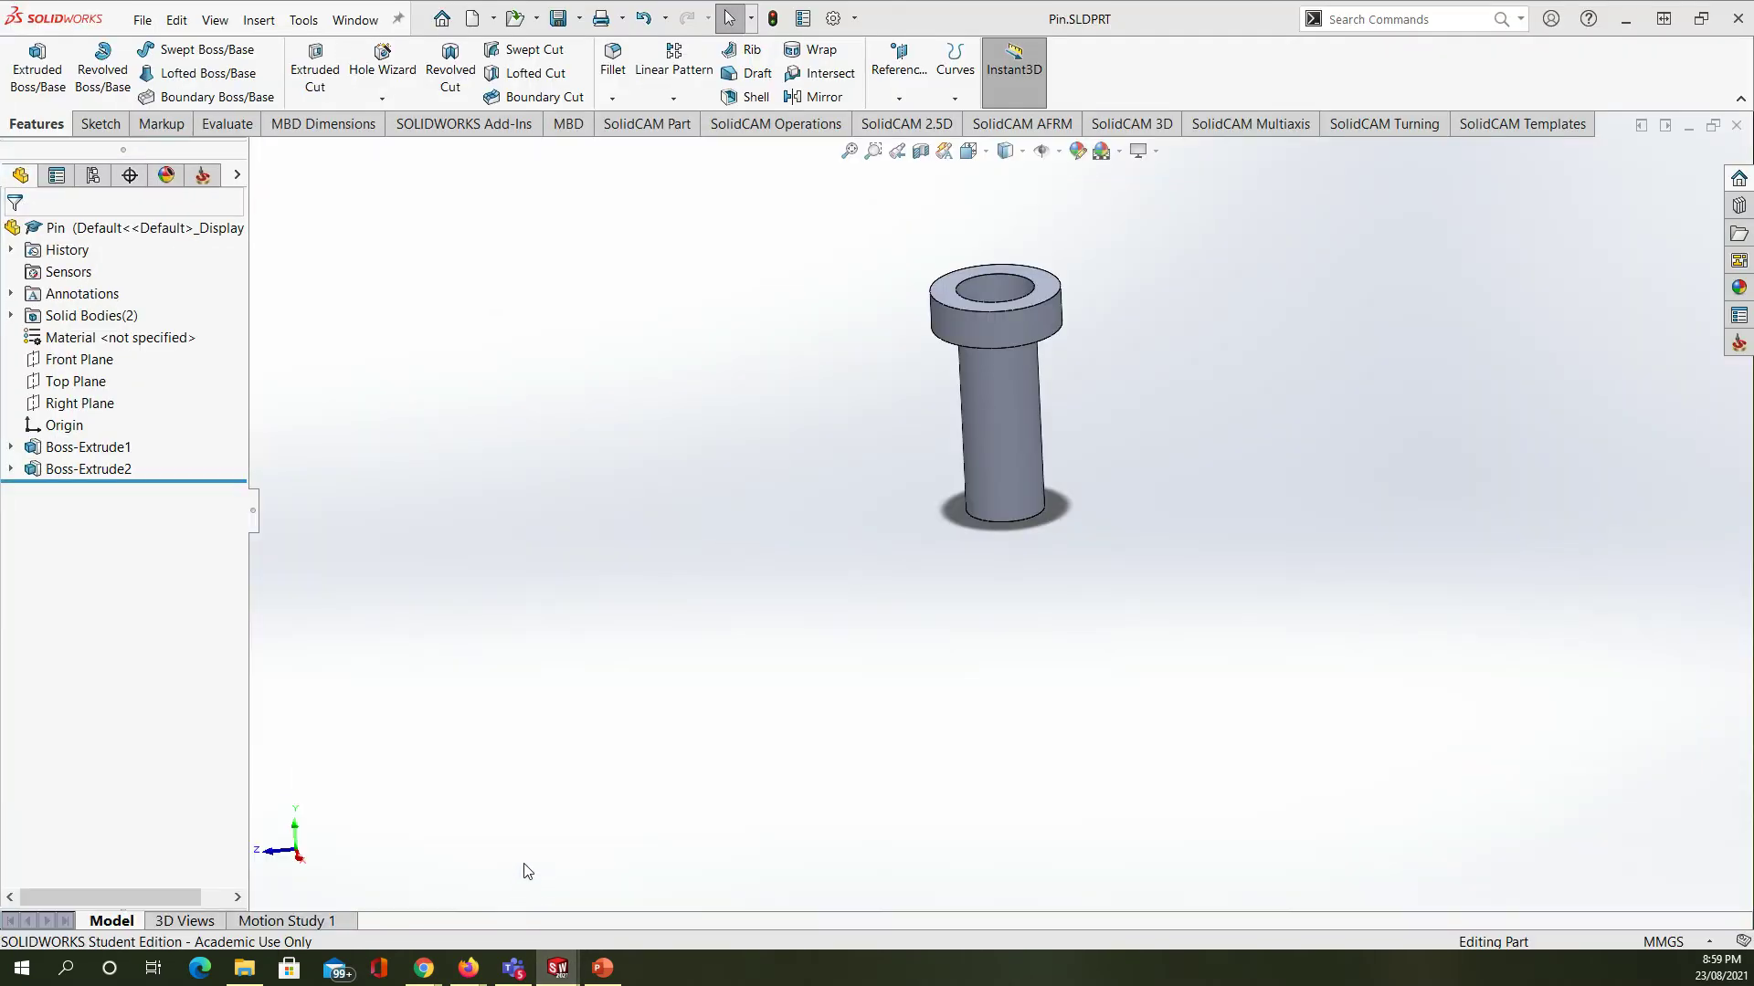
key(alt+Tab)
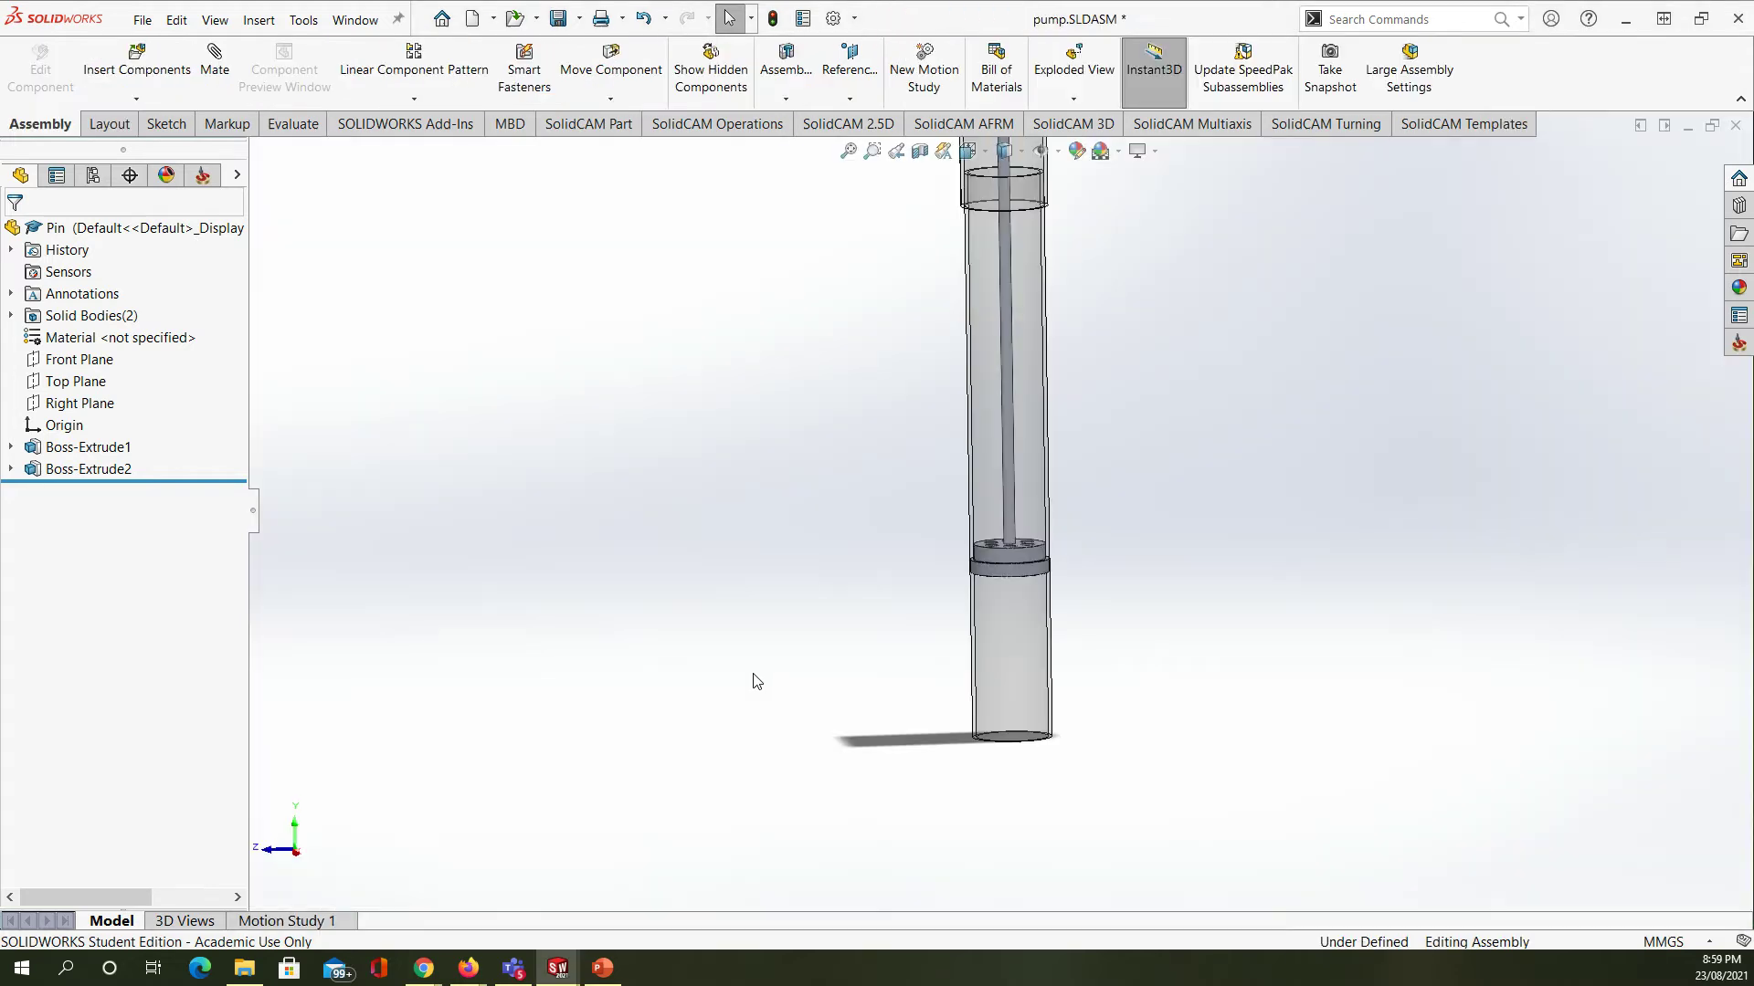
scroll(899, 642, up, 2)
scroll(901, 640, up, 3)
scroll(1138, 219, up, 3)
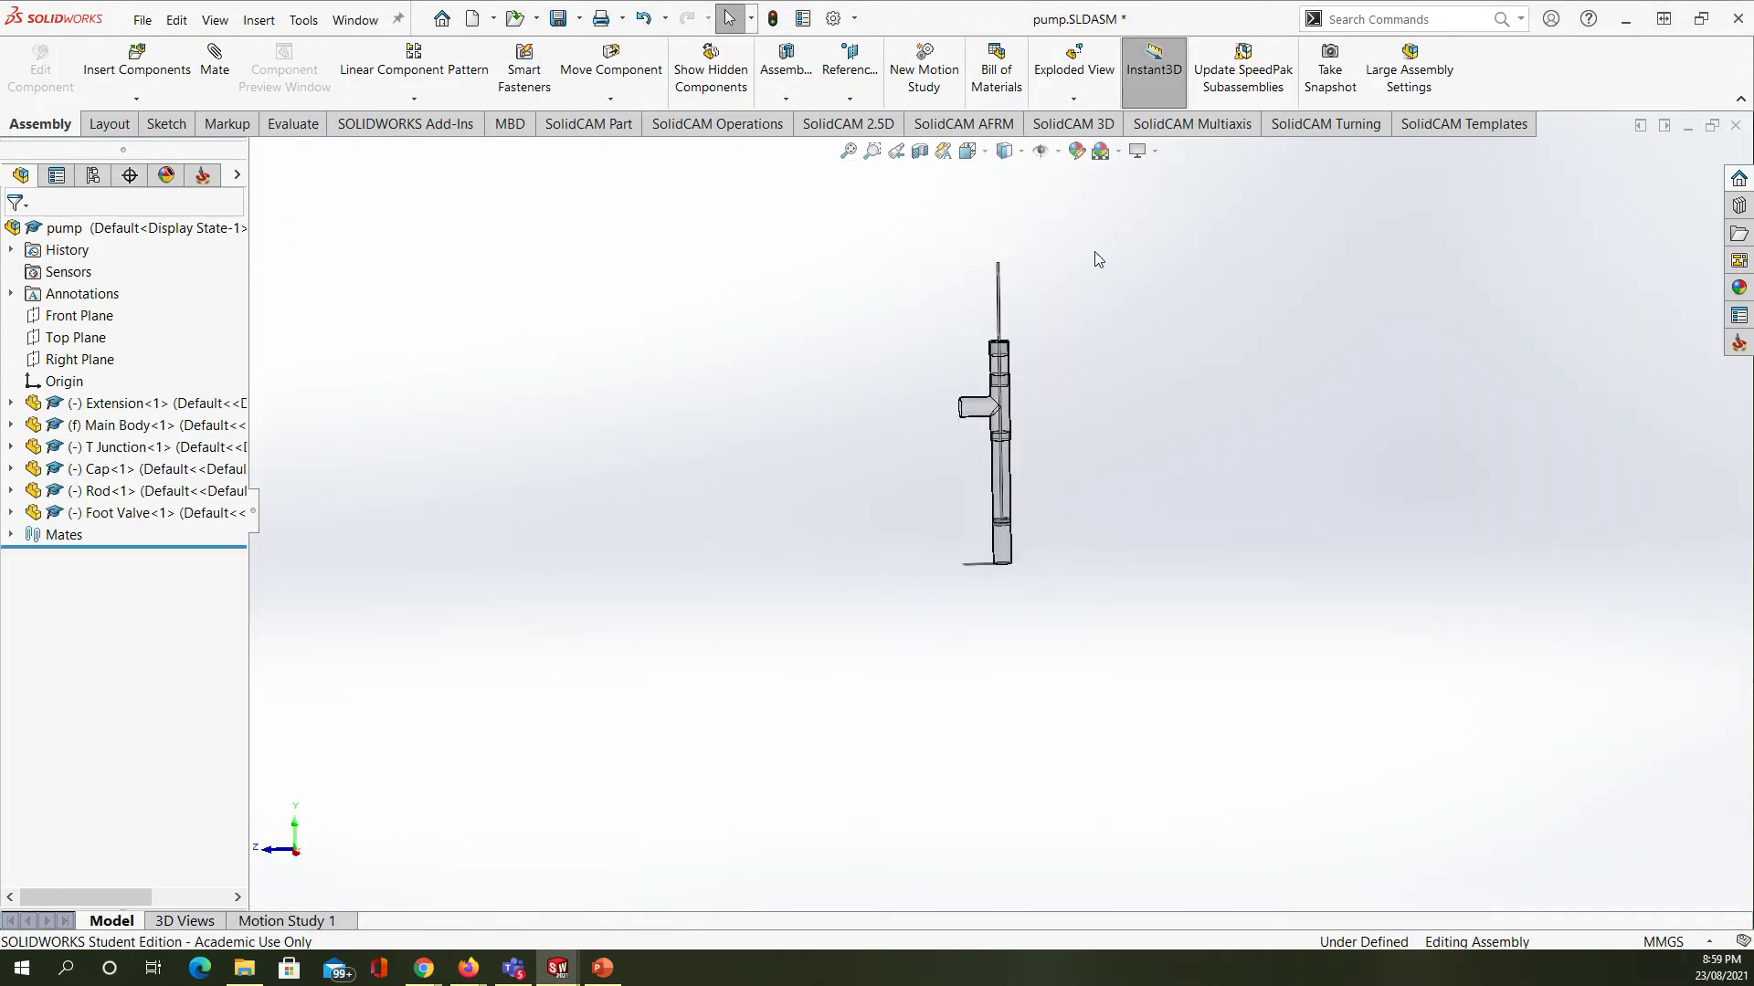
scroll(1050, 269, down, 3)
drag(951, 354, 959, 474)
click(764, 530)
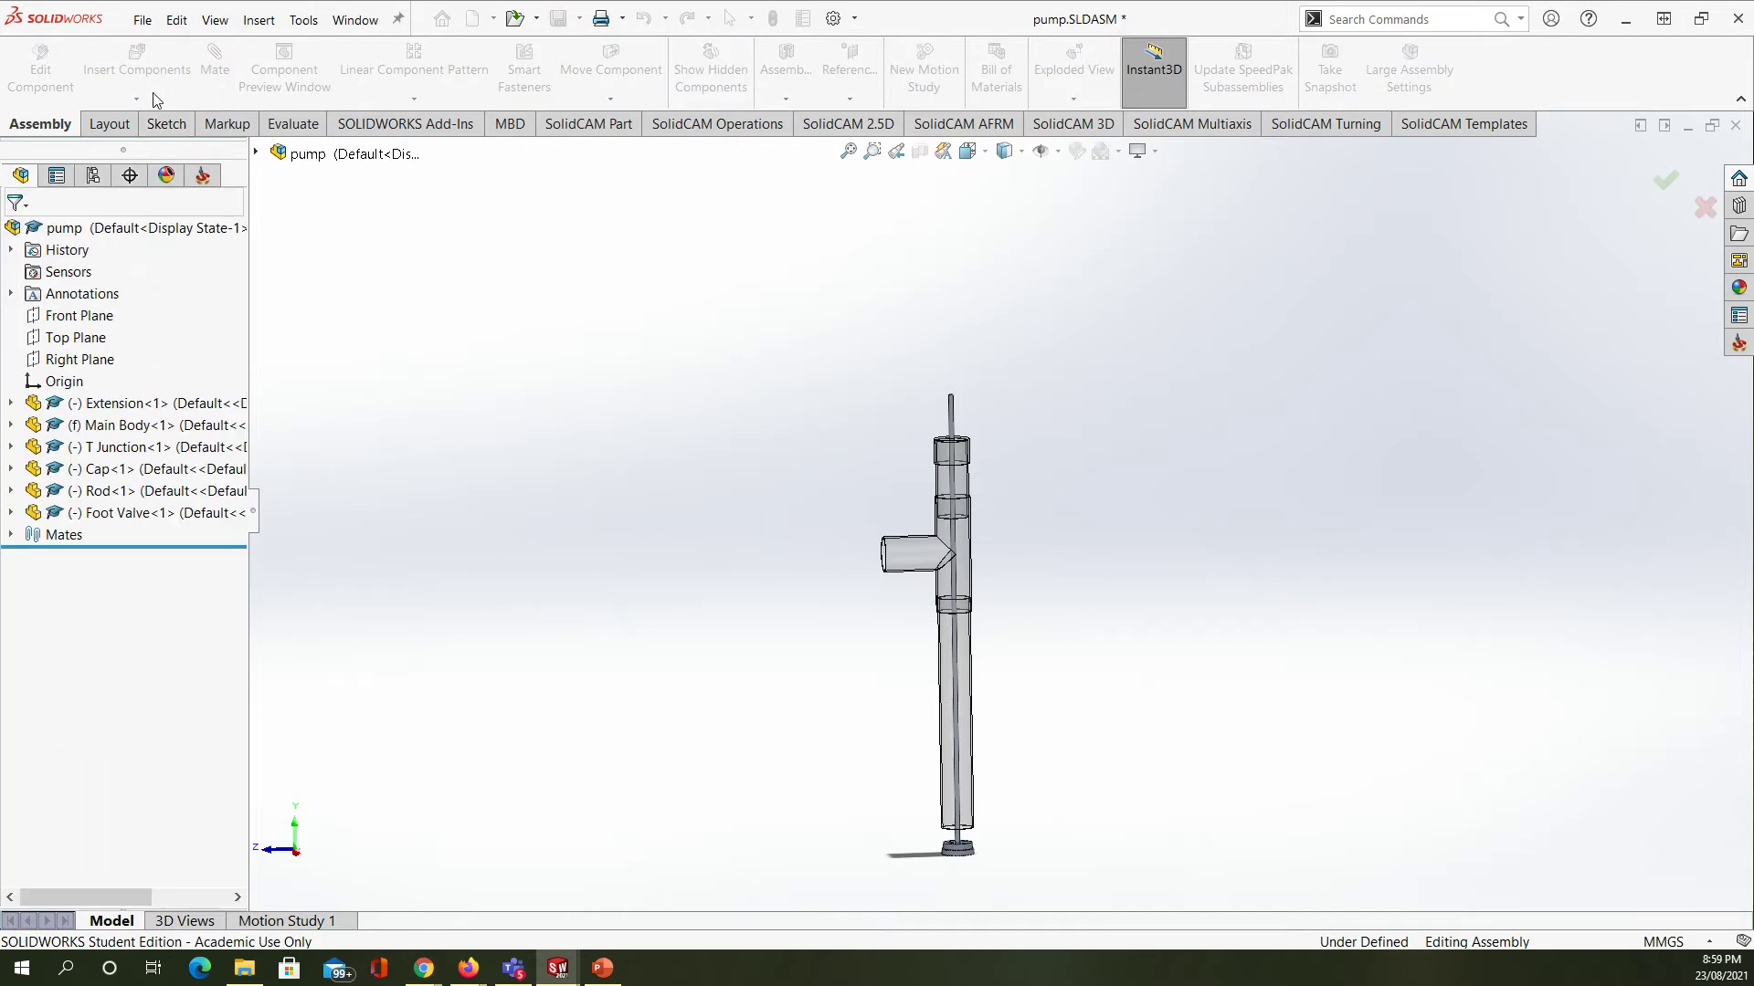
- Insert a second Foot Valve beside the pump's lower end and leave the Mate command without adding mates
click(137, 62)
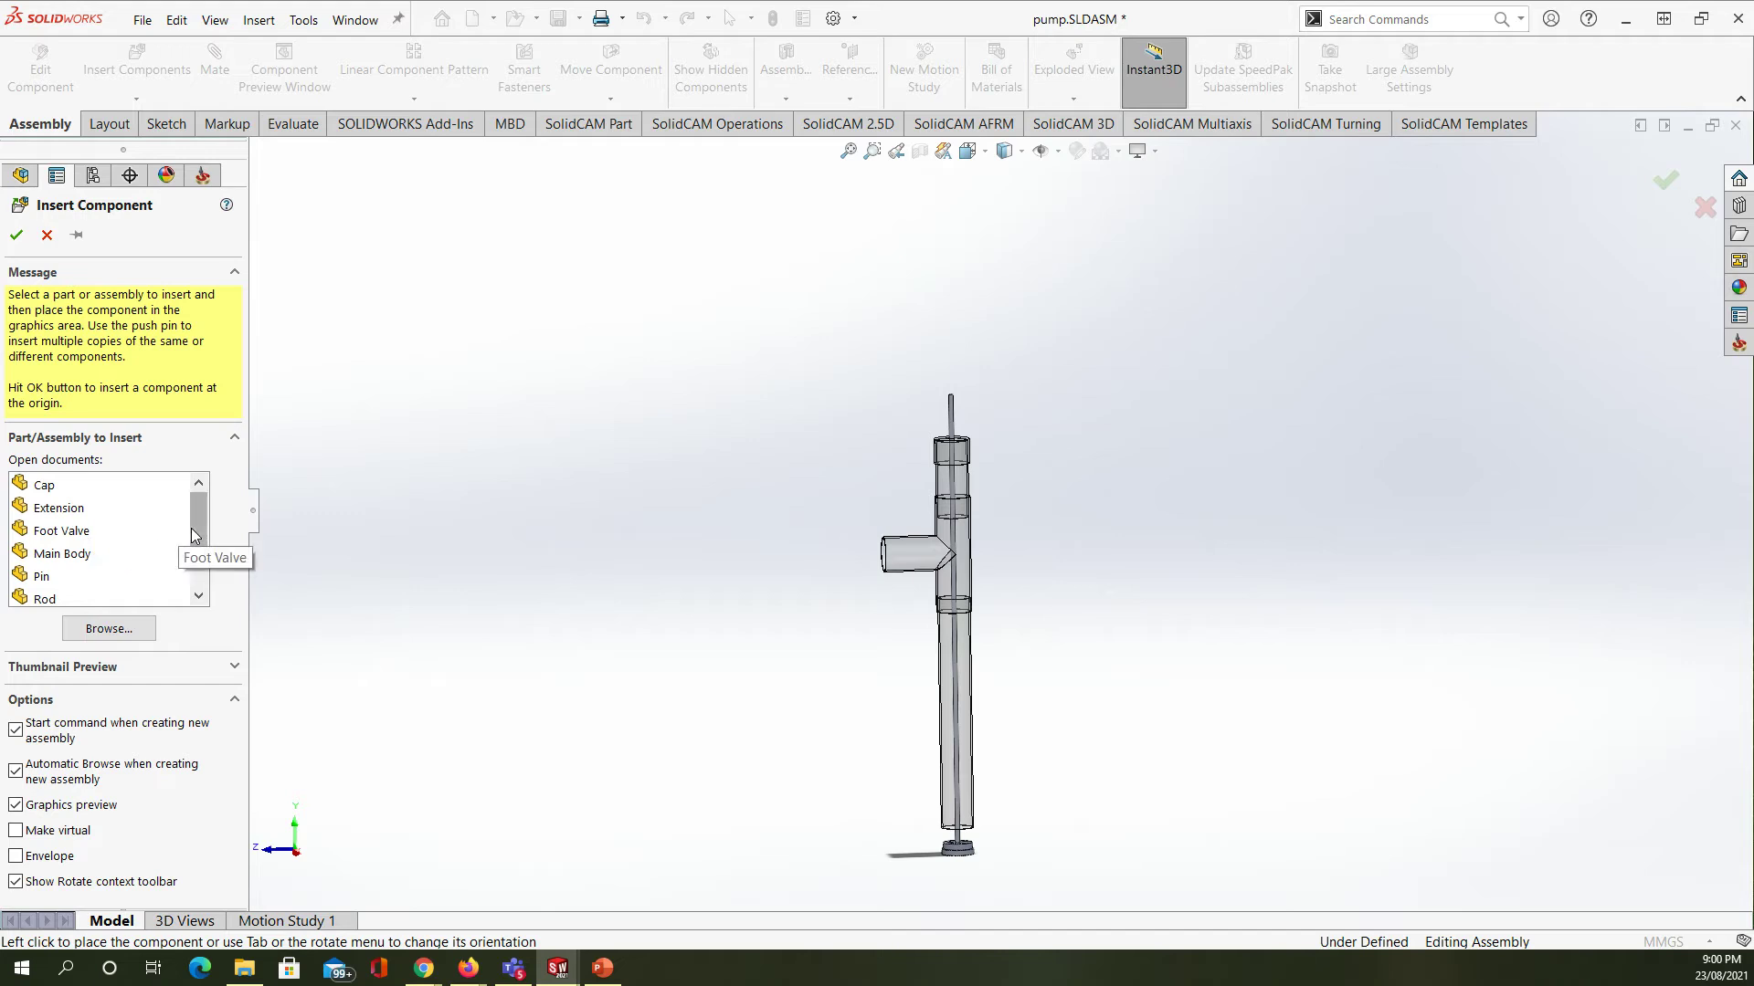
click(91, 531)
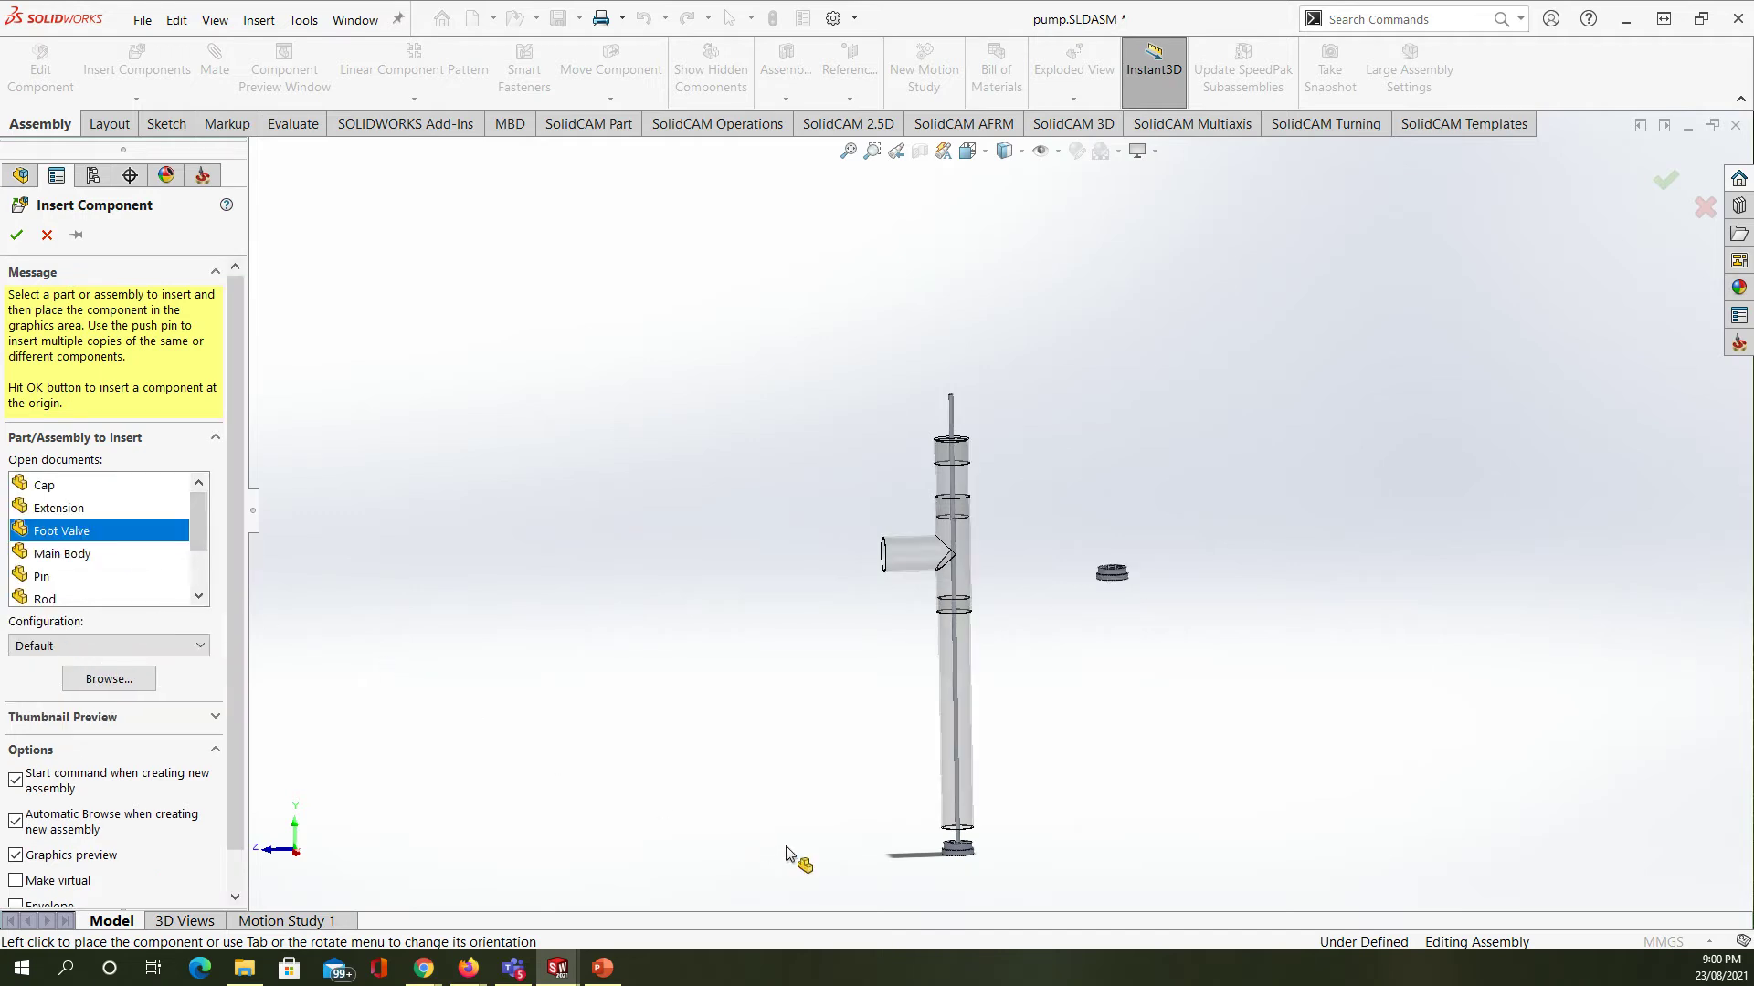
click(786, 844)
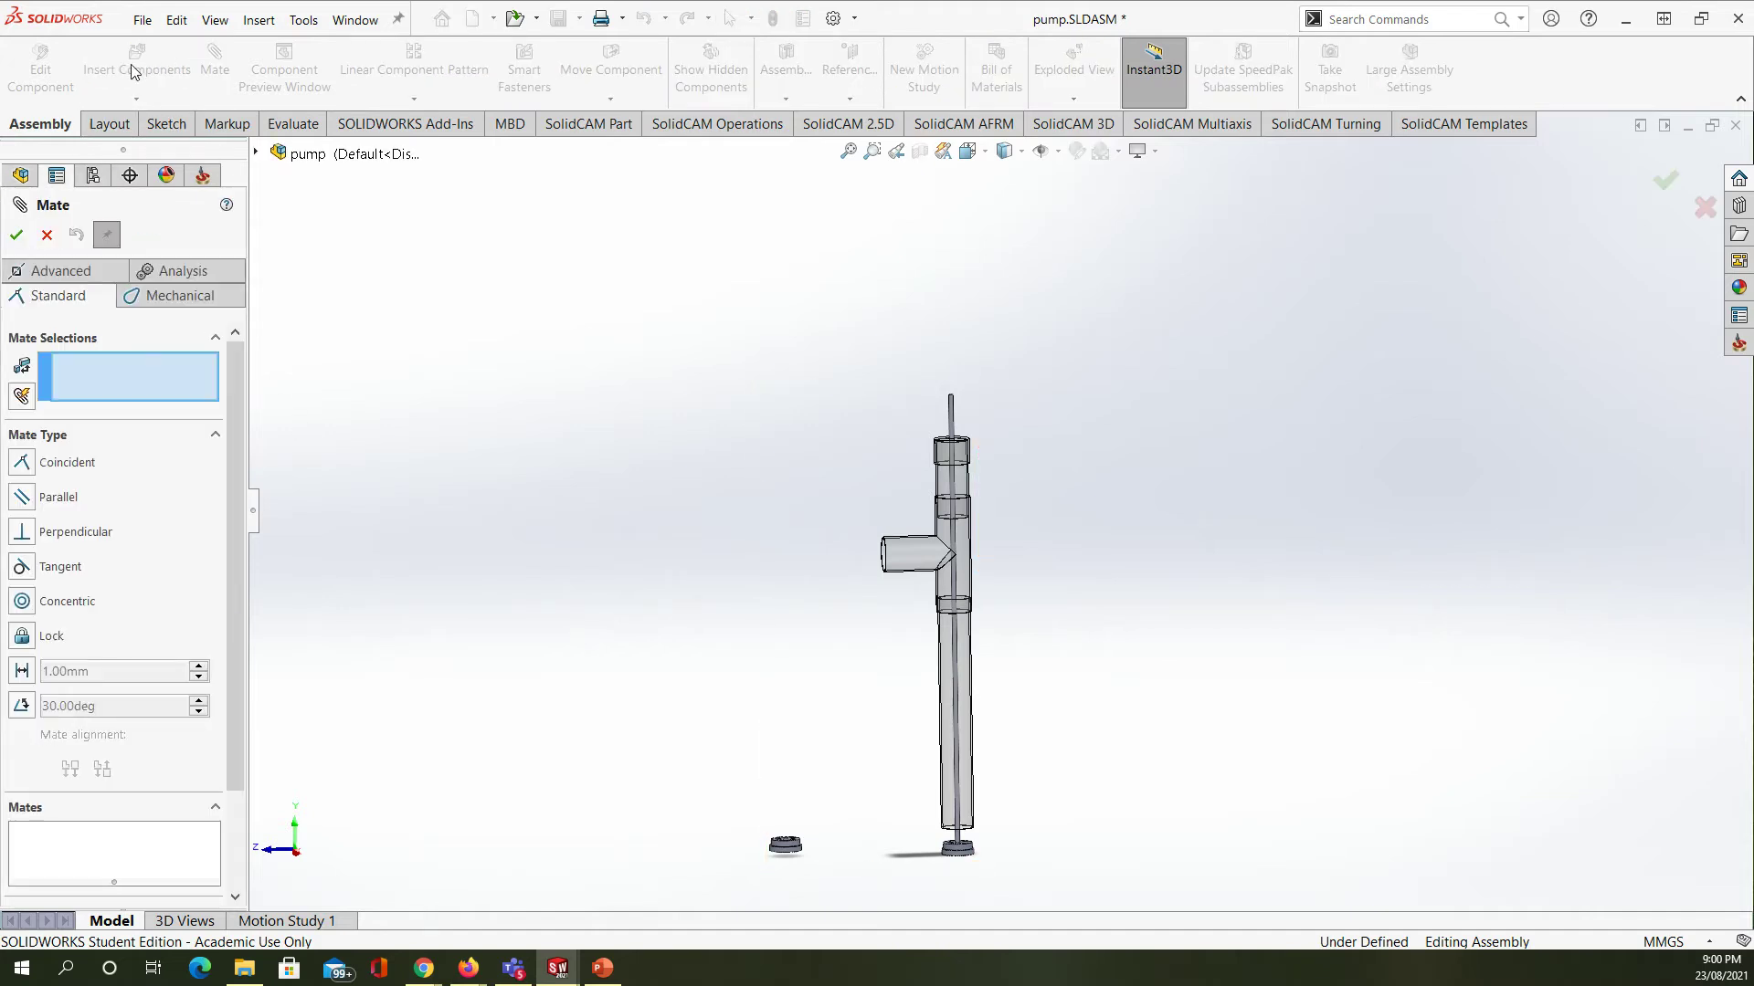
click(46, 235)
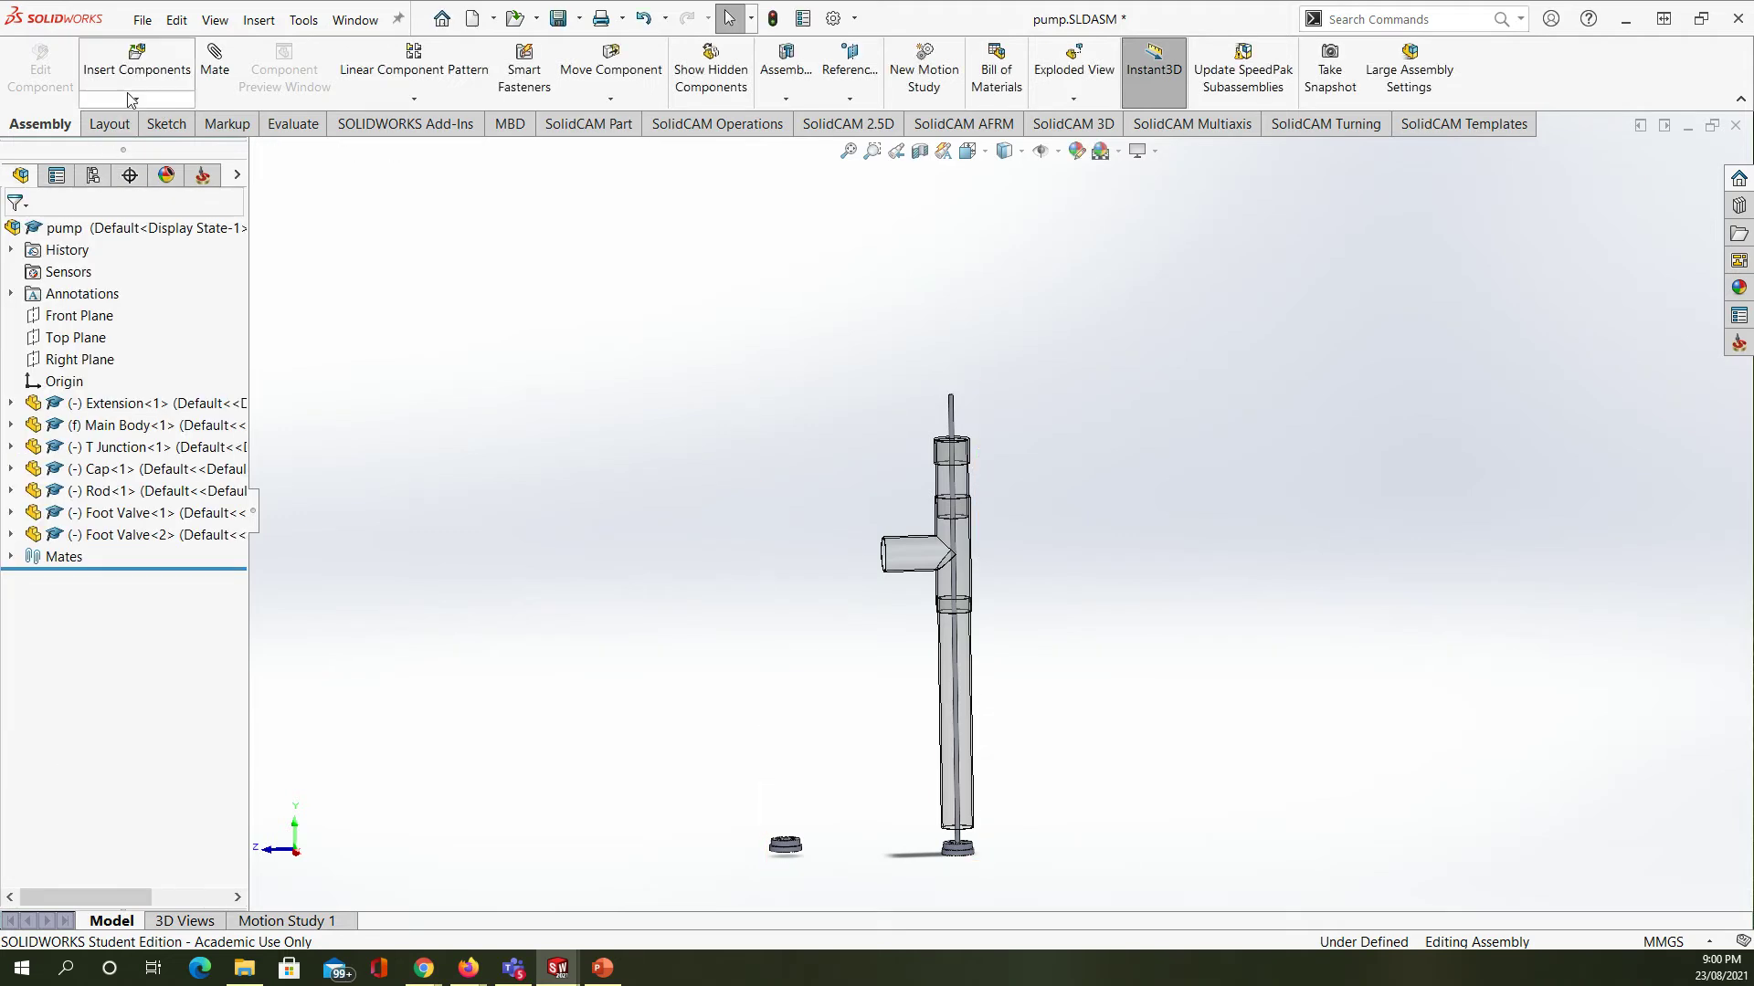
- Insert two Washer components between the second Foot Valve and the pump, keeping Insert Components active for further placements
click(138, 63)
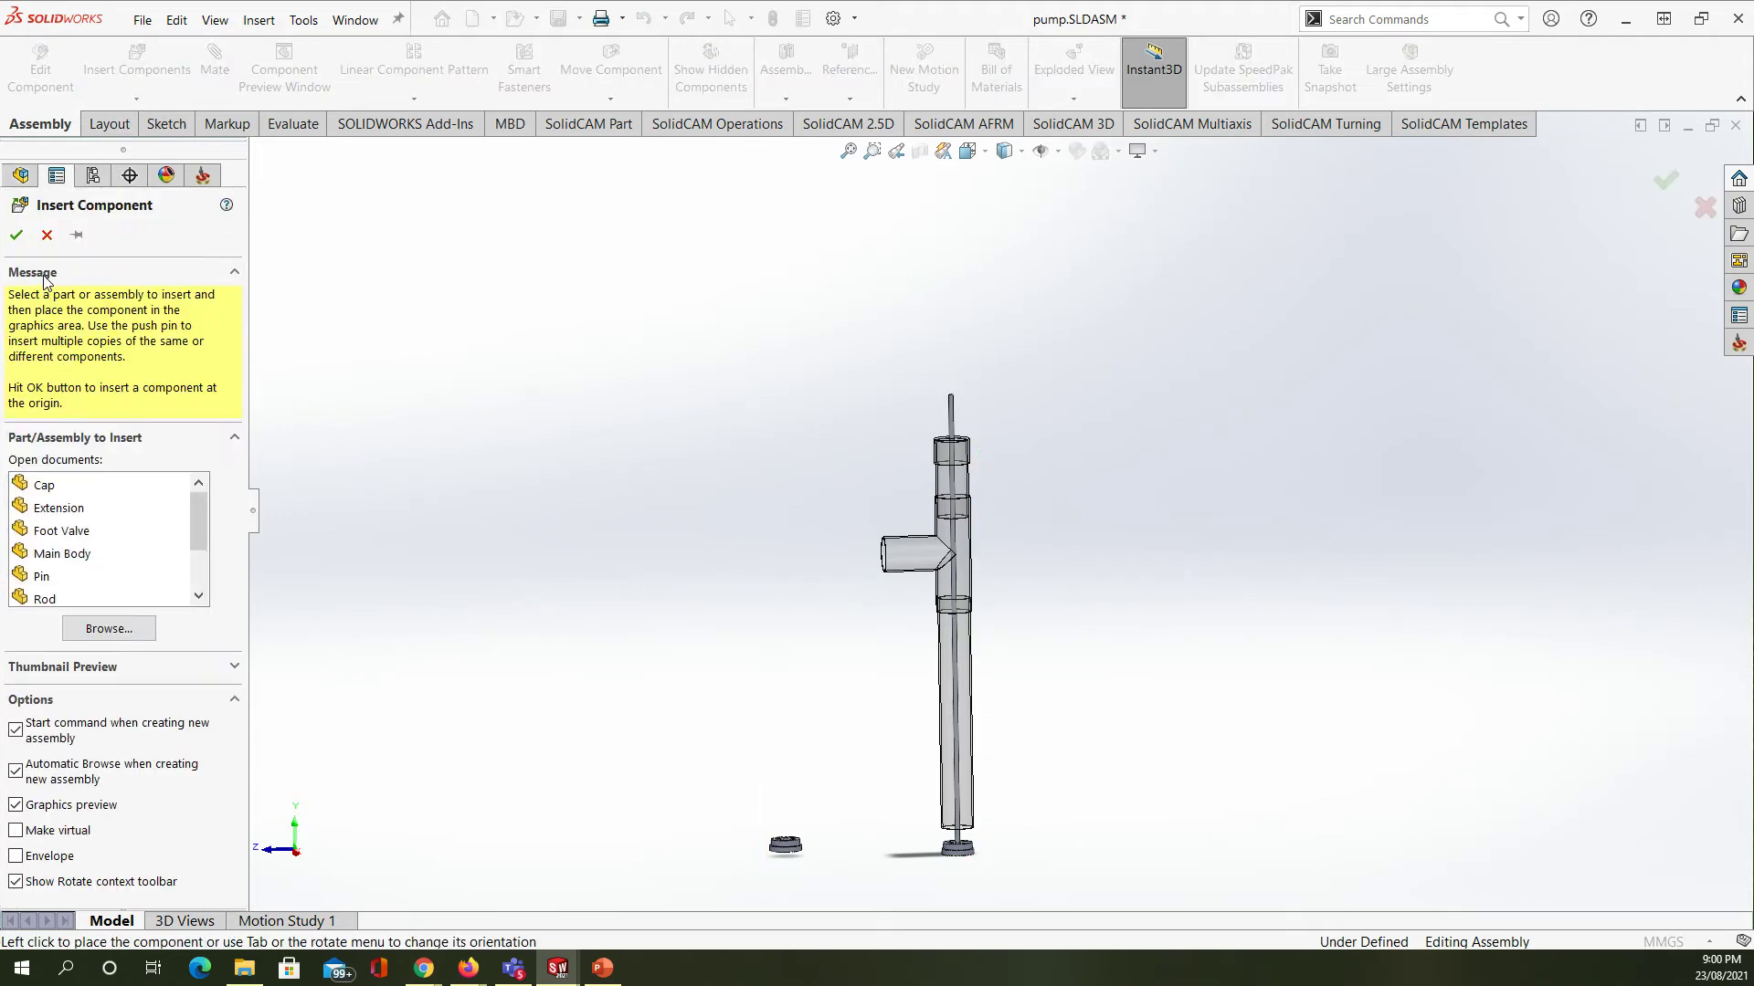
click(77, 236)
drag(199, 523, 201, 557)
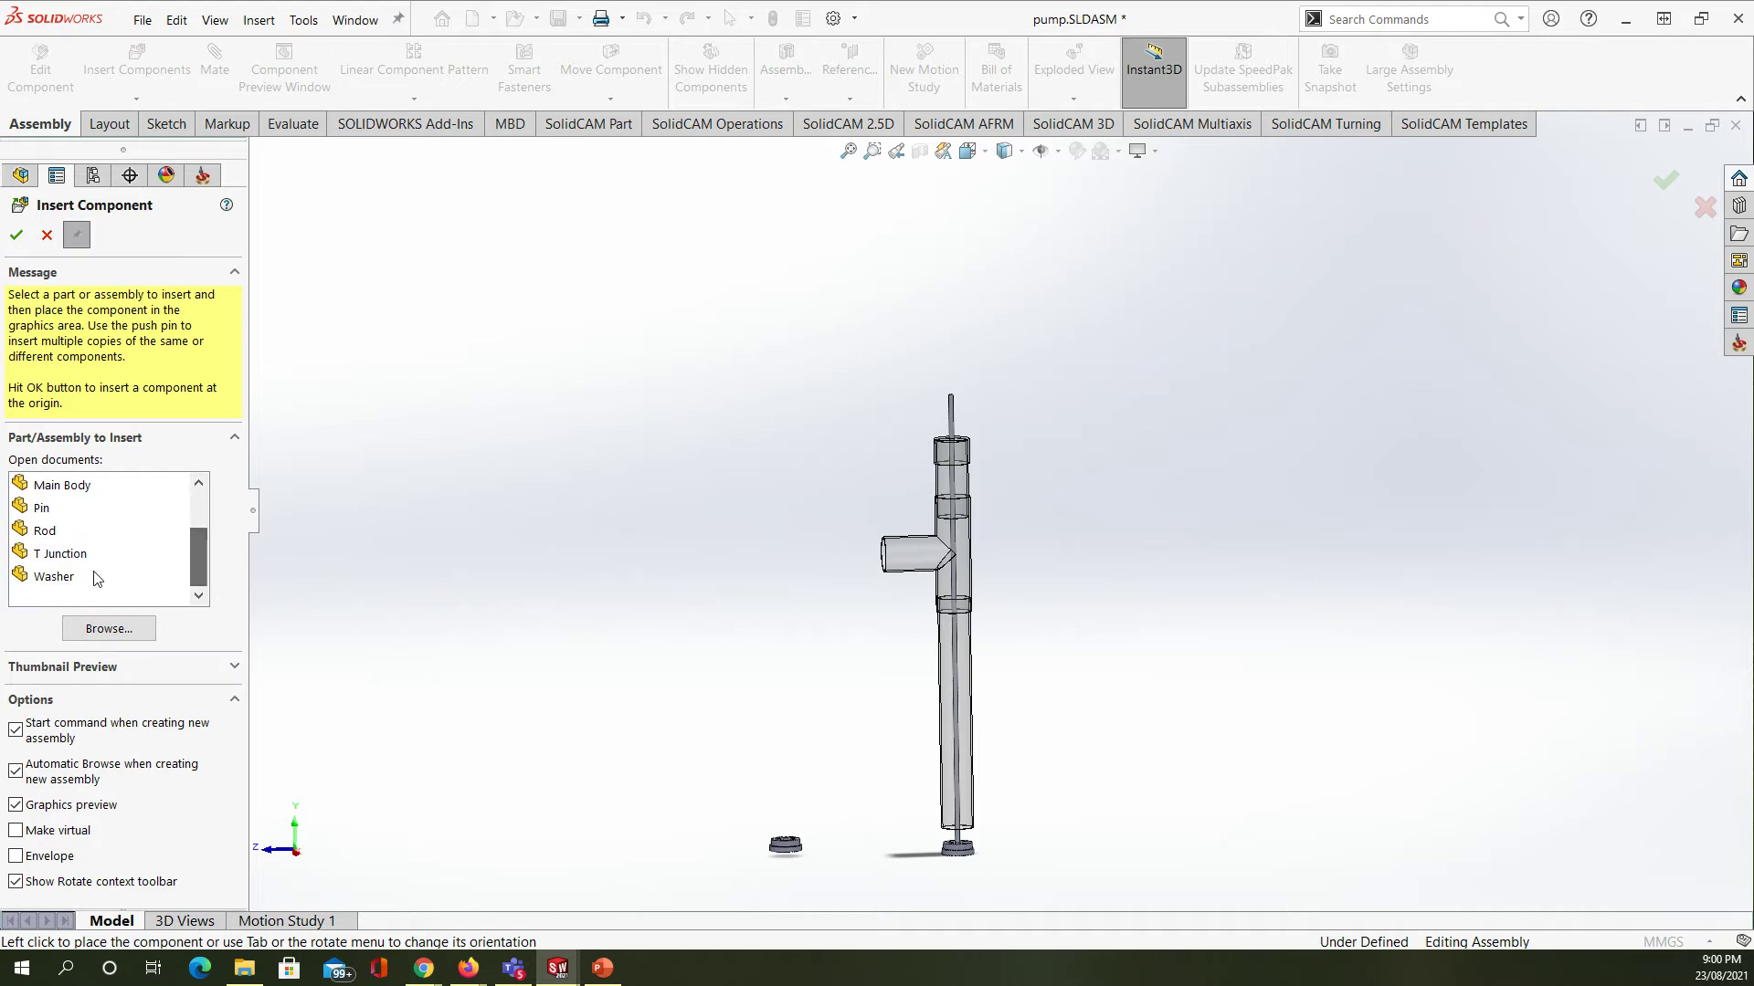
click(57, 579)
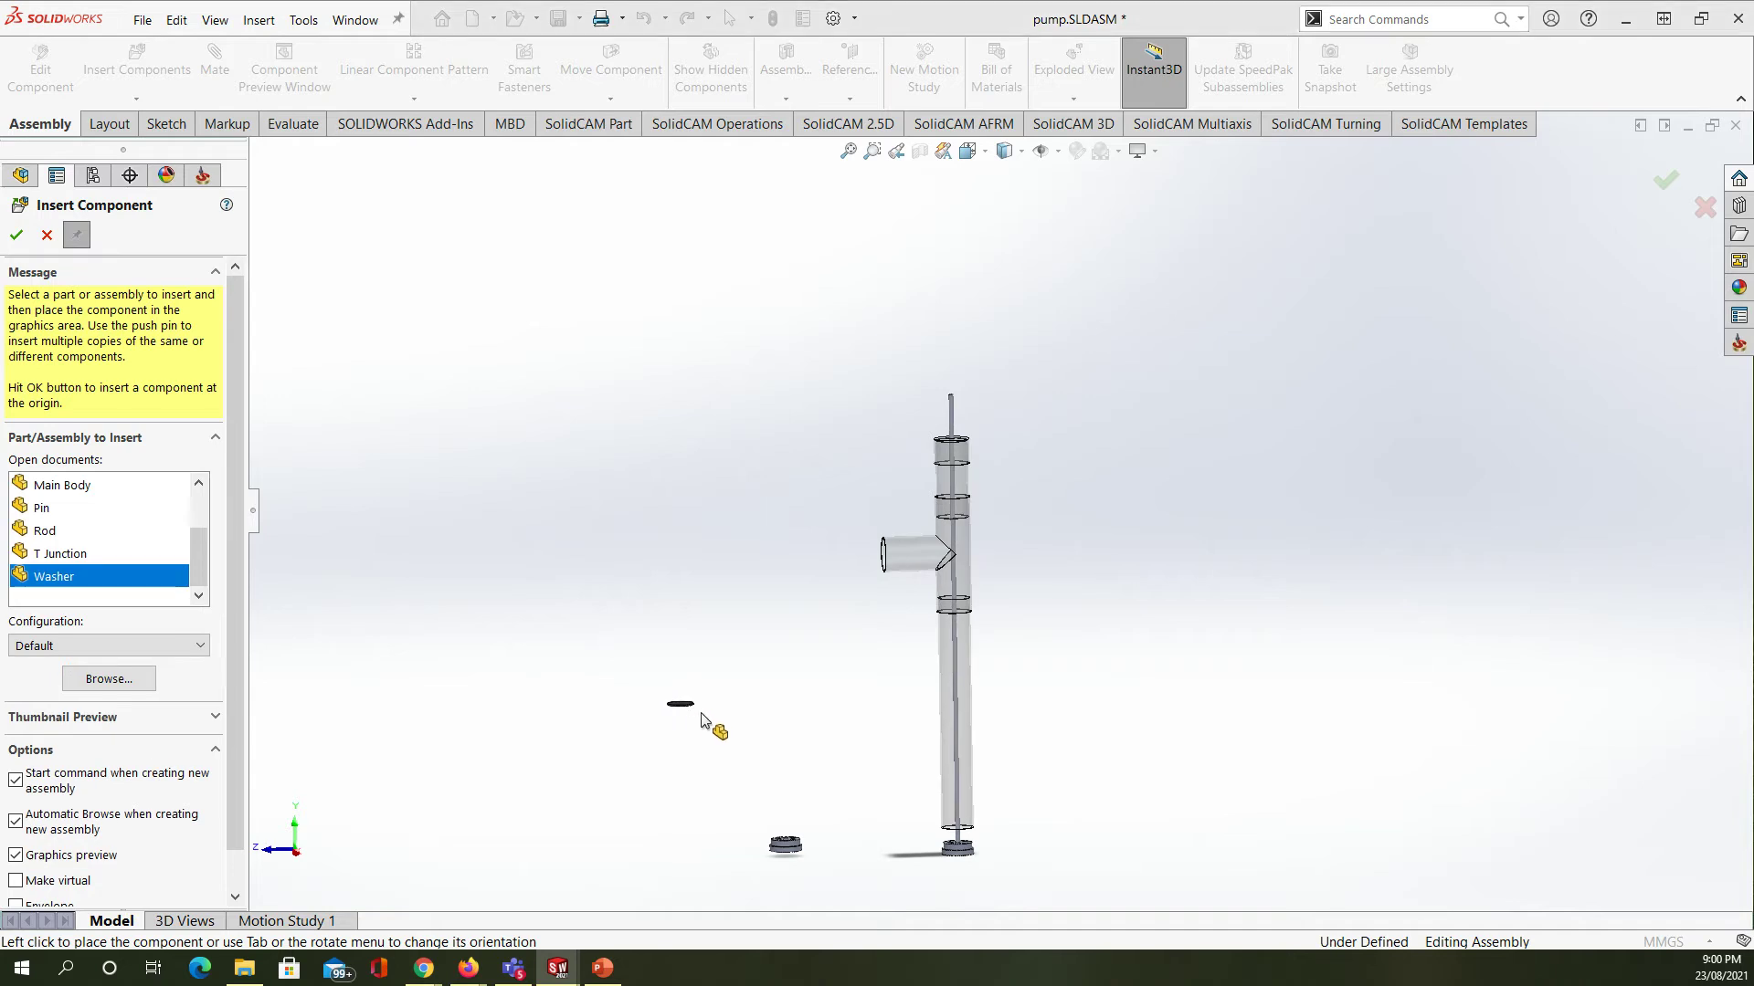
scroll(854, 784, up, 3)
scroll(946, 787, down, 3)
scroll(950, 726, down, 3)
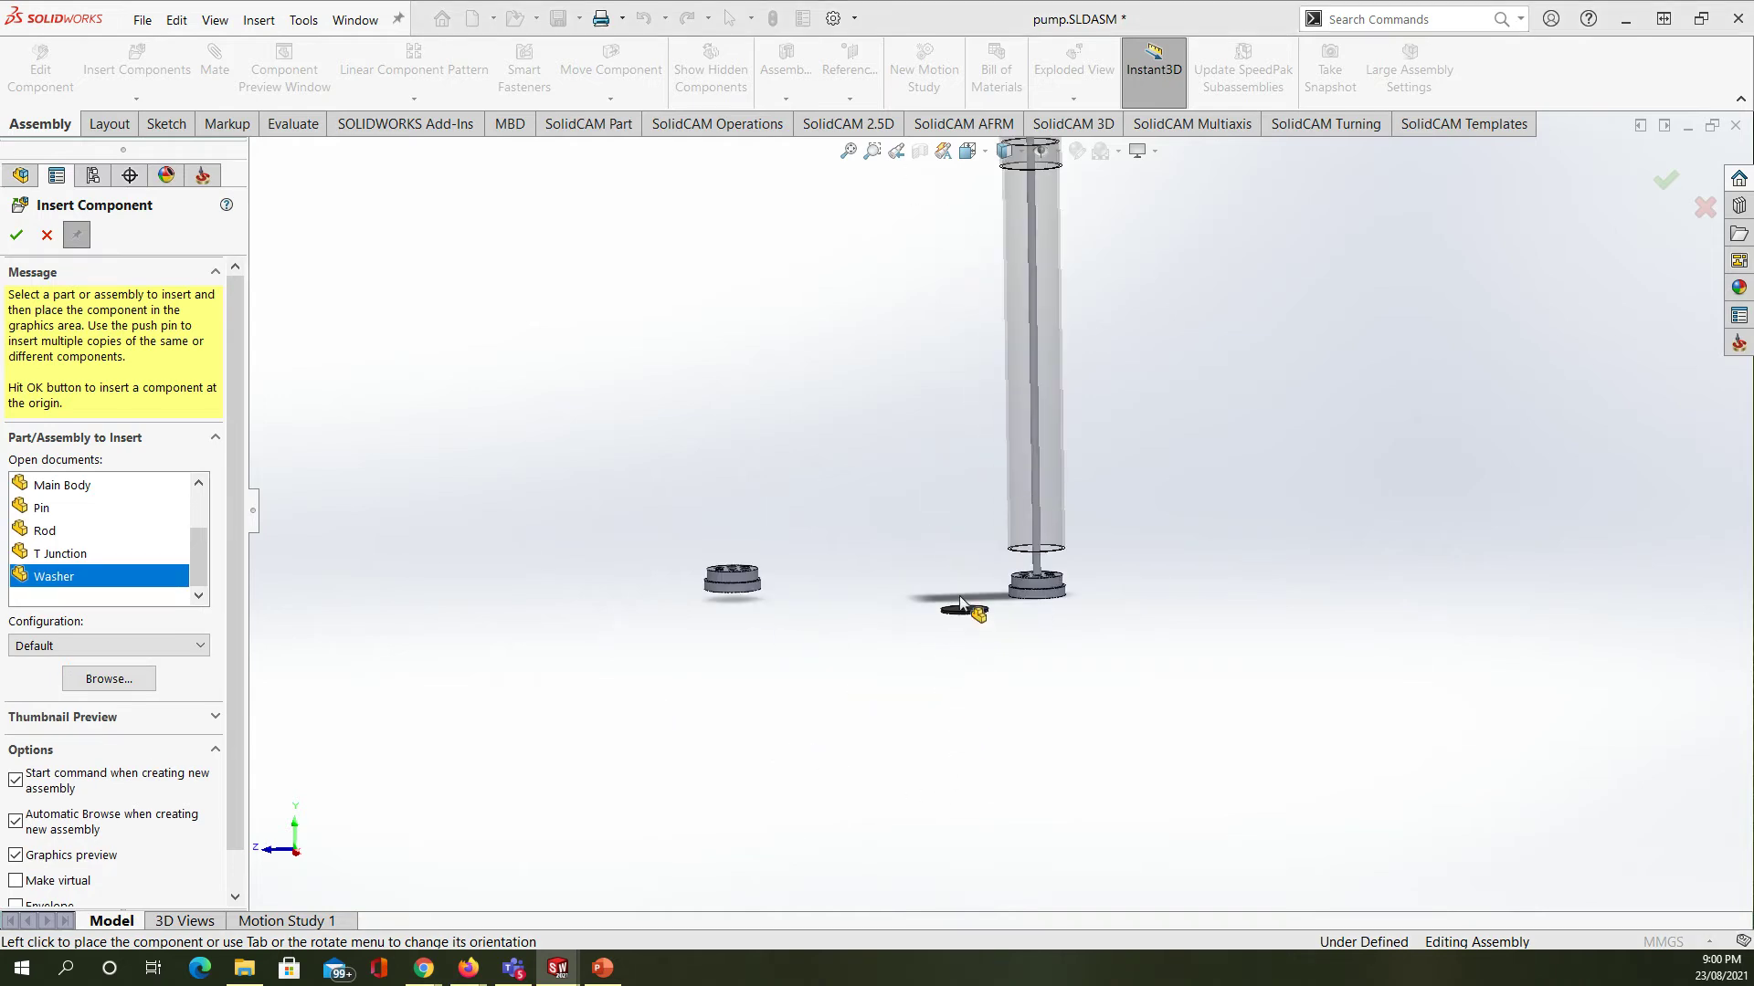
click(935, 548)
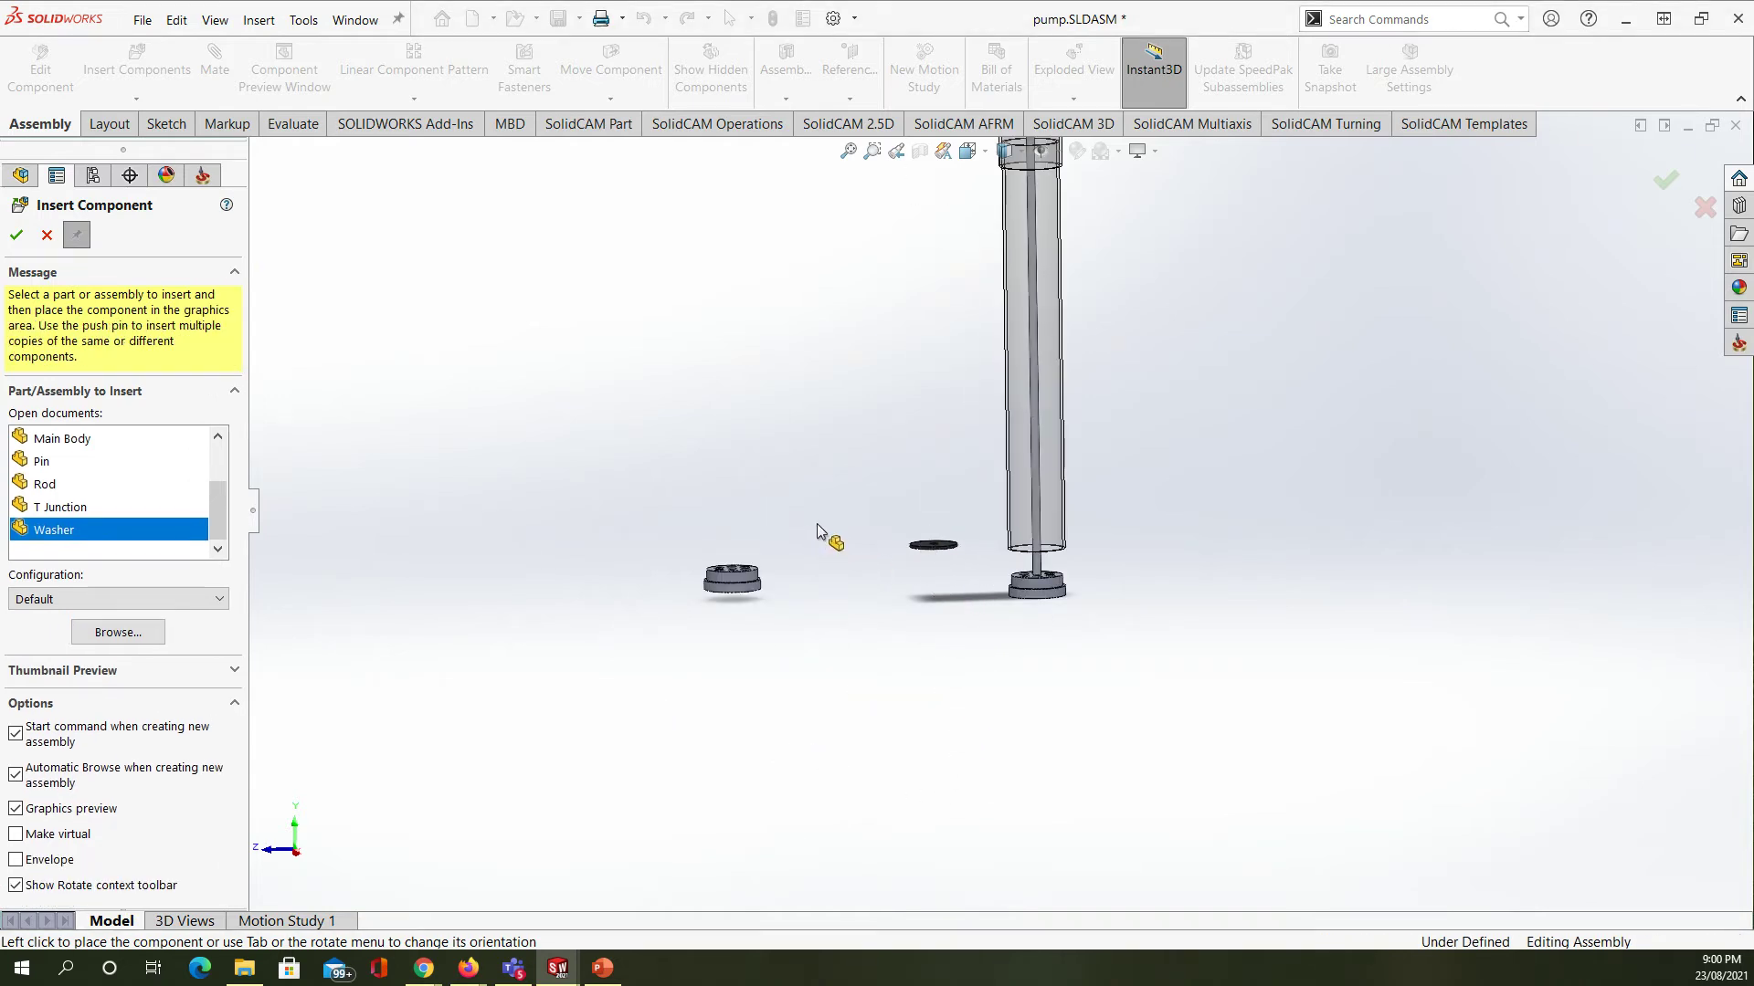
click(800, 529)
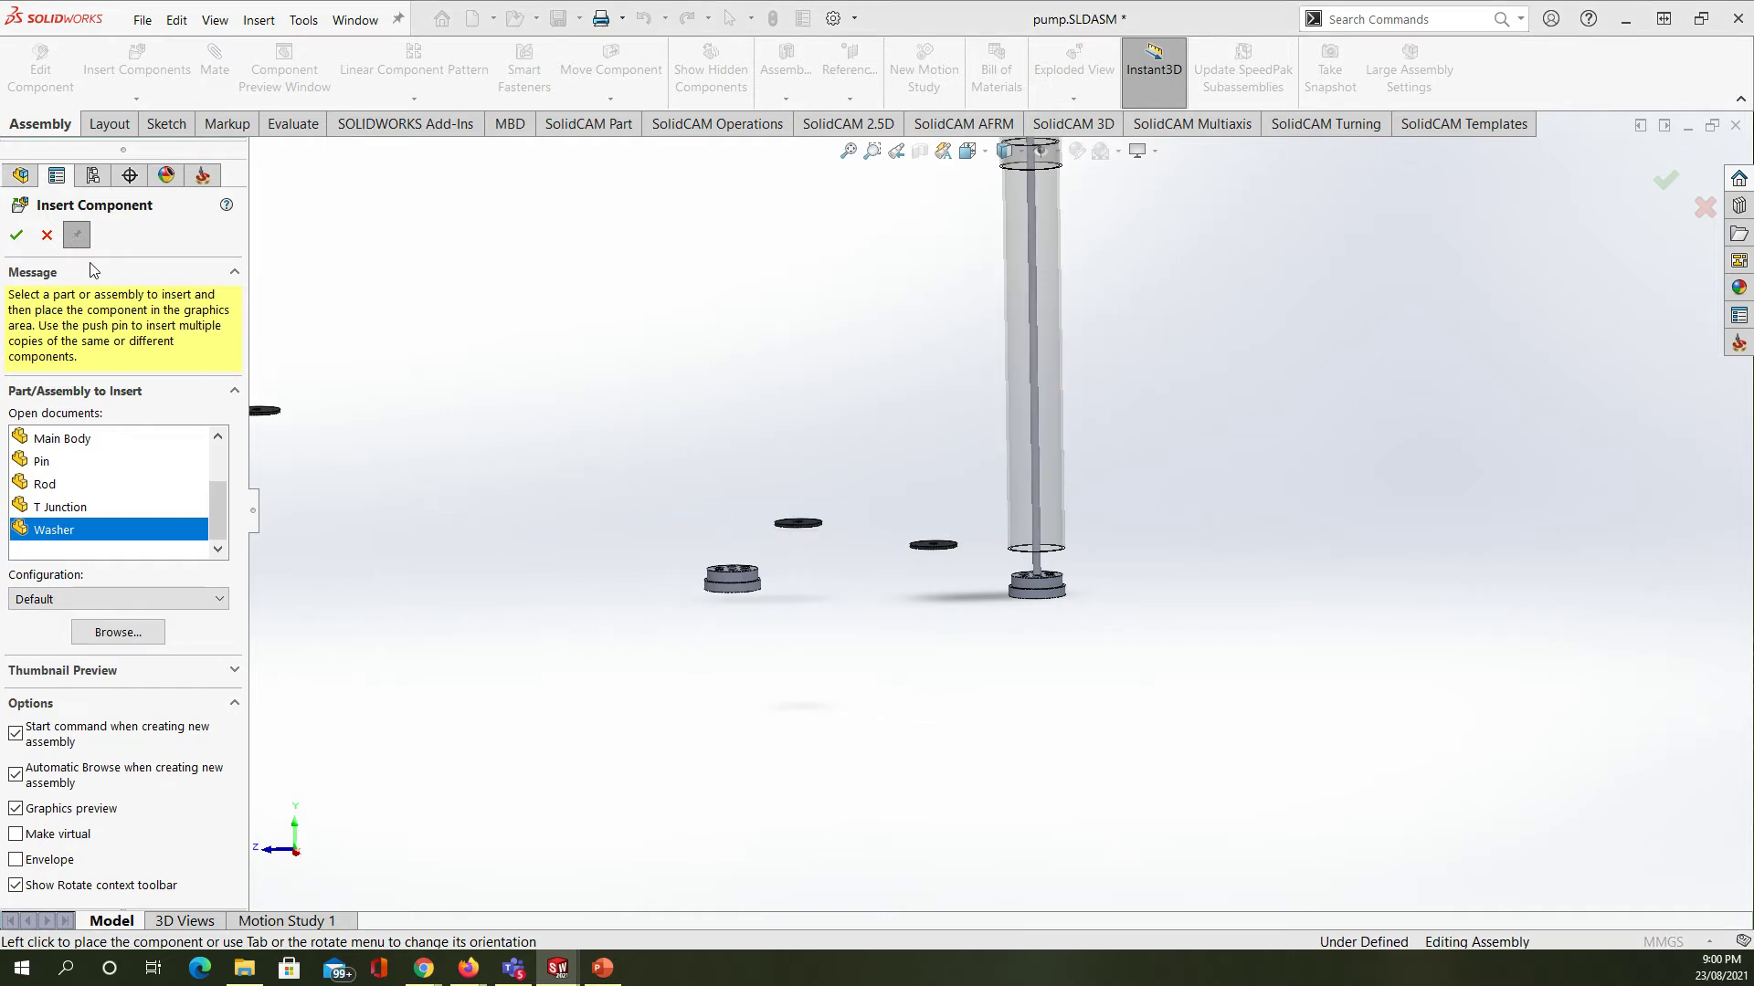
- Leave the washer insertion and insert one Pin component just above the second Foot Valve
click(46, 235)
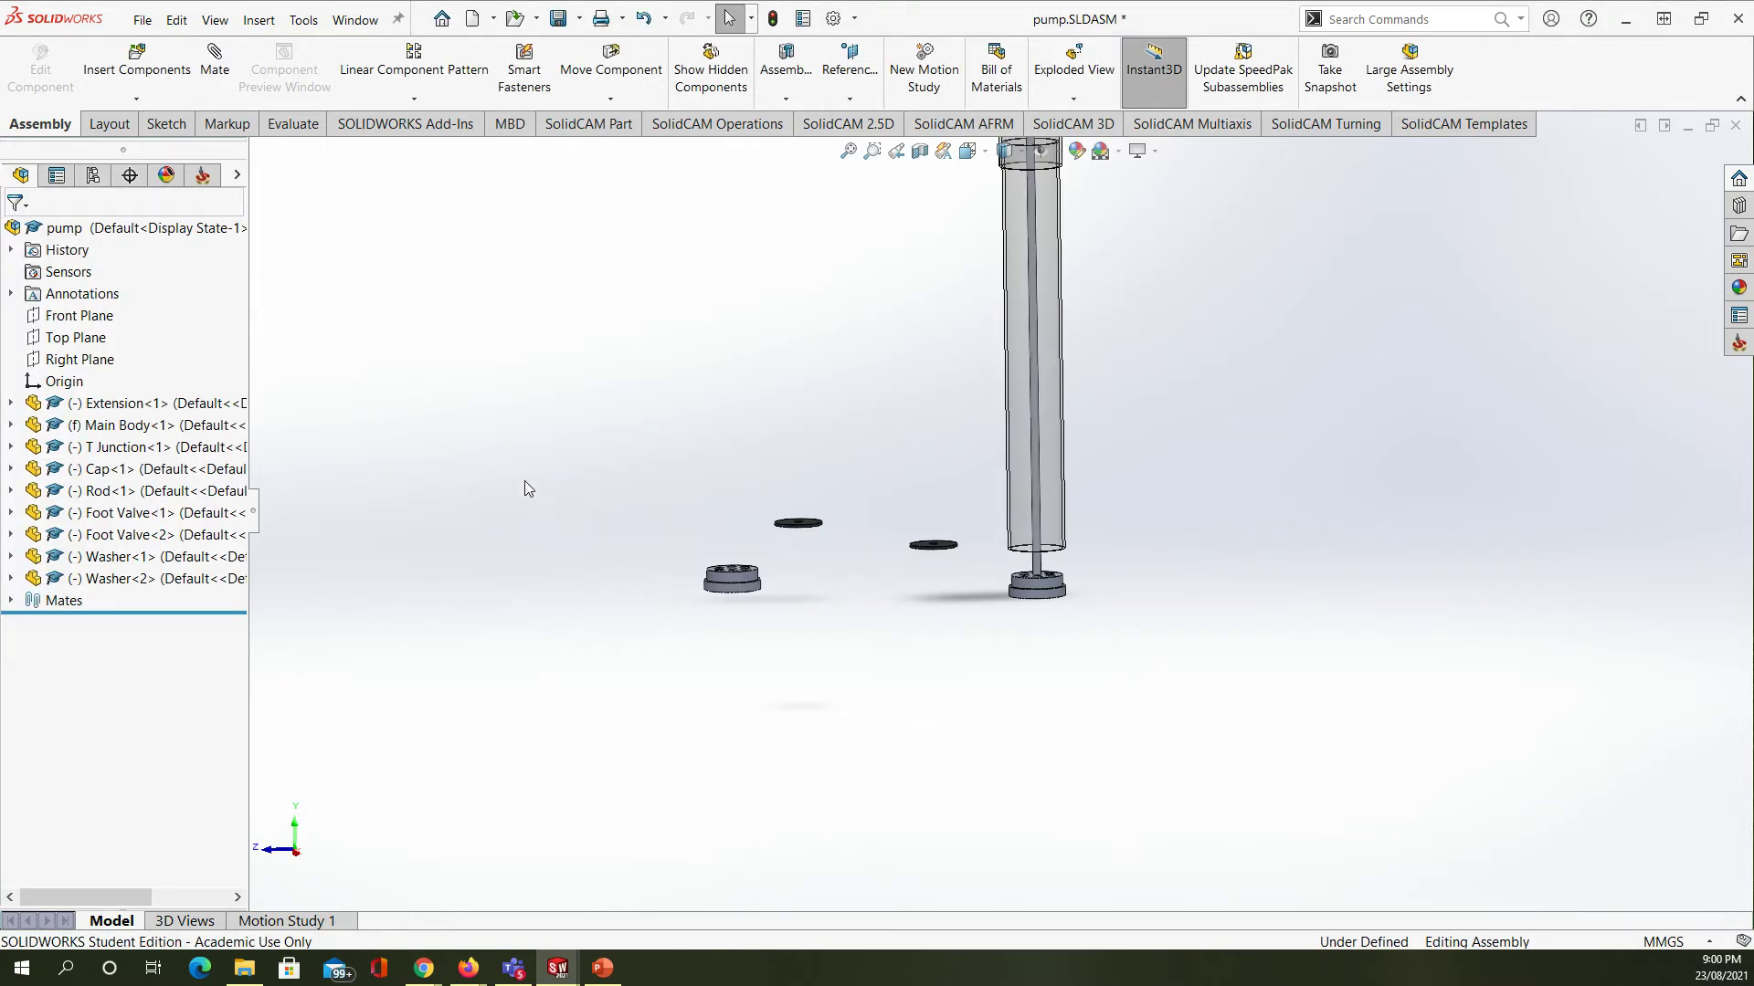
scroll(857, 554, down, 6)
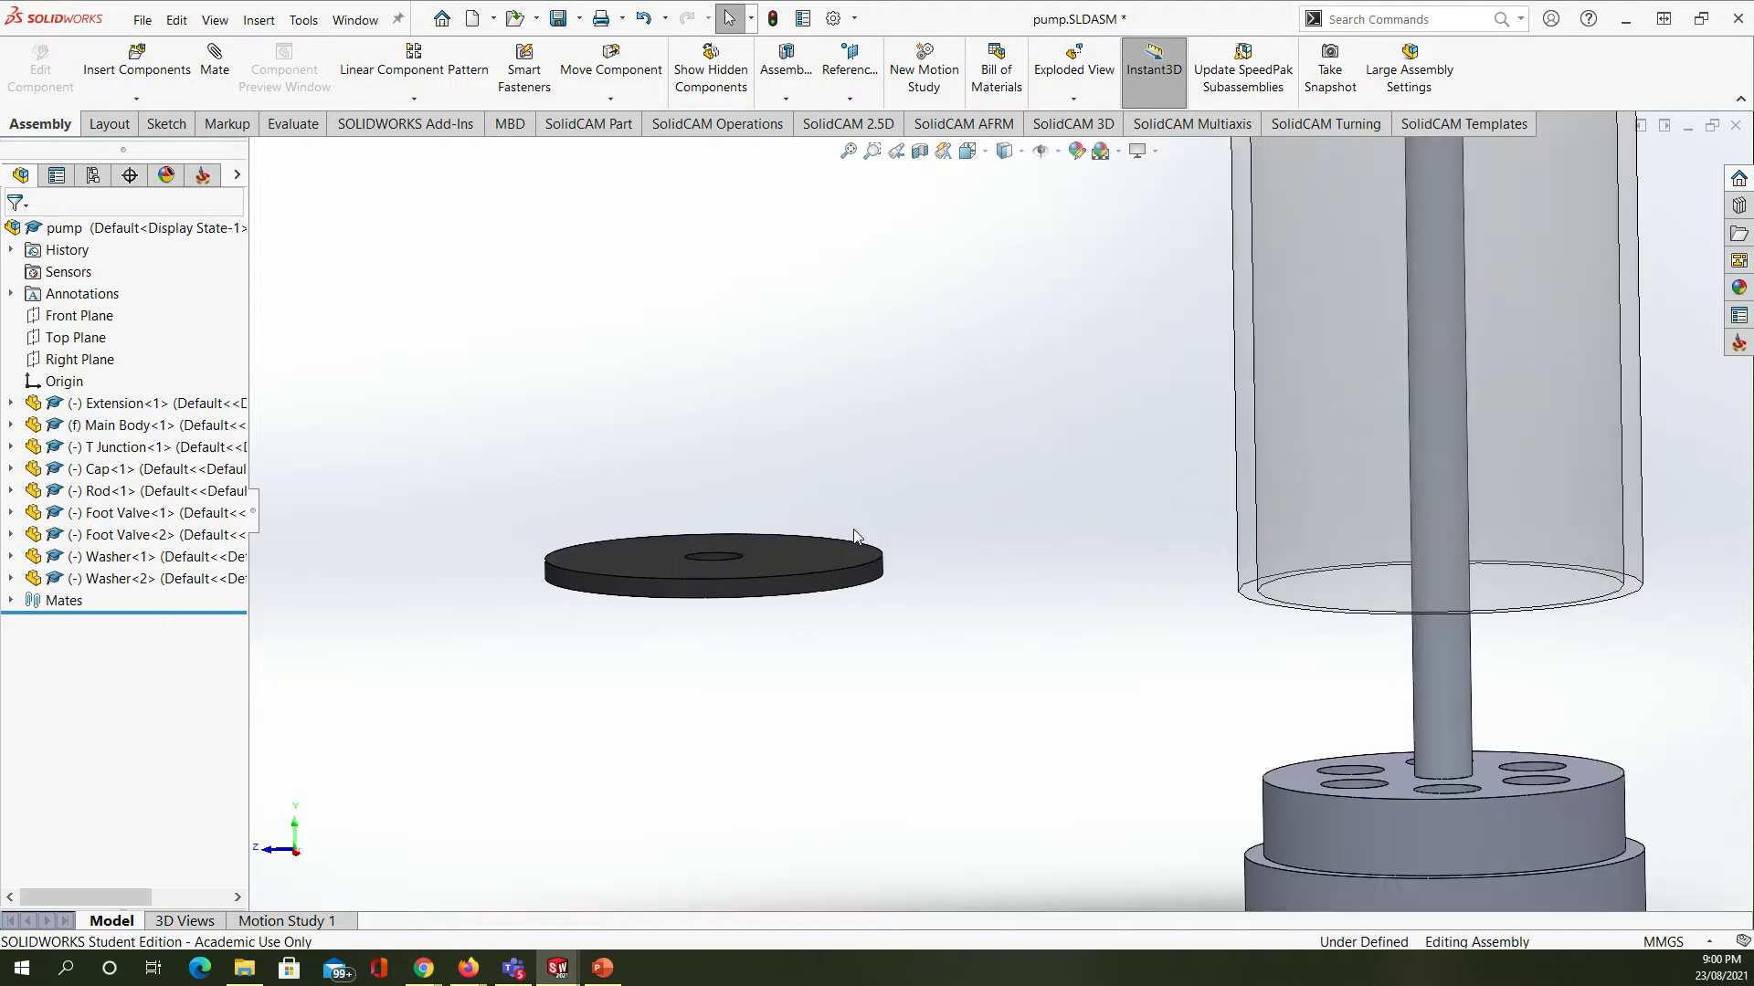
scroll(713, 552, up, 6)
scroll(501, 544, down, 3)
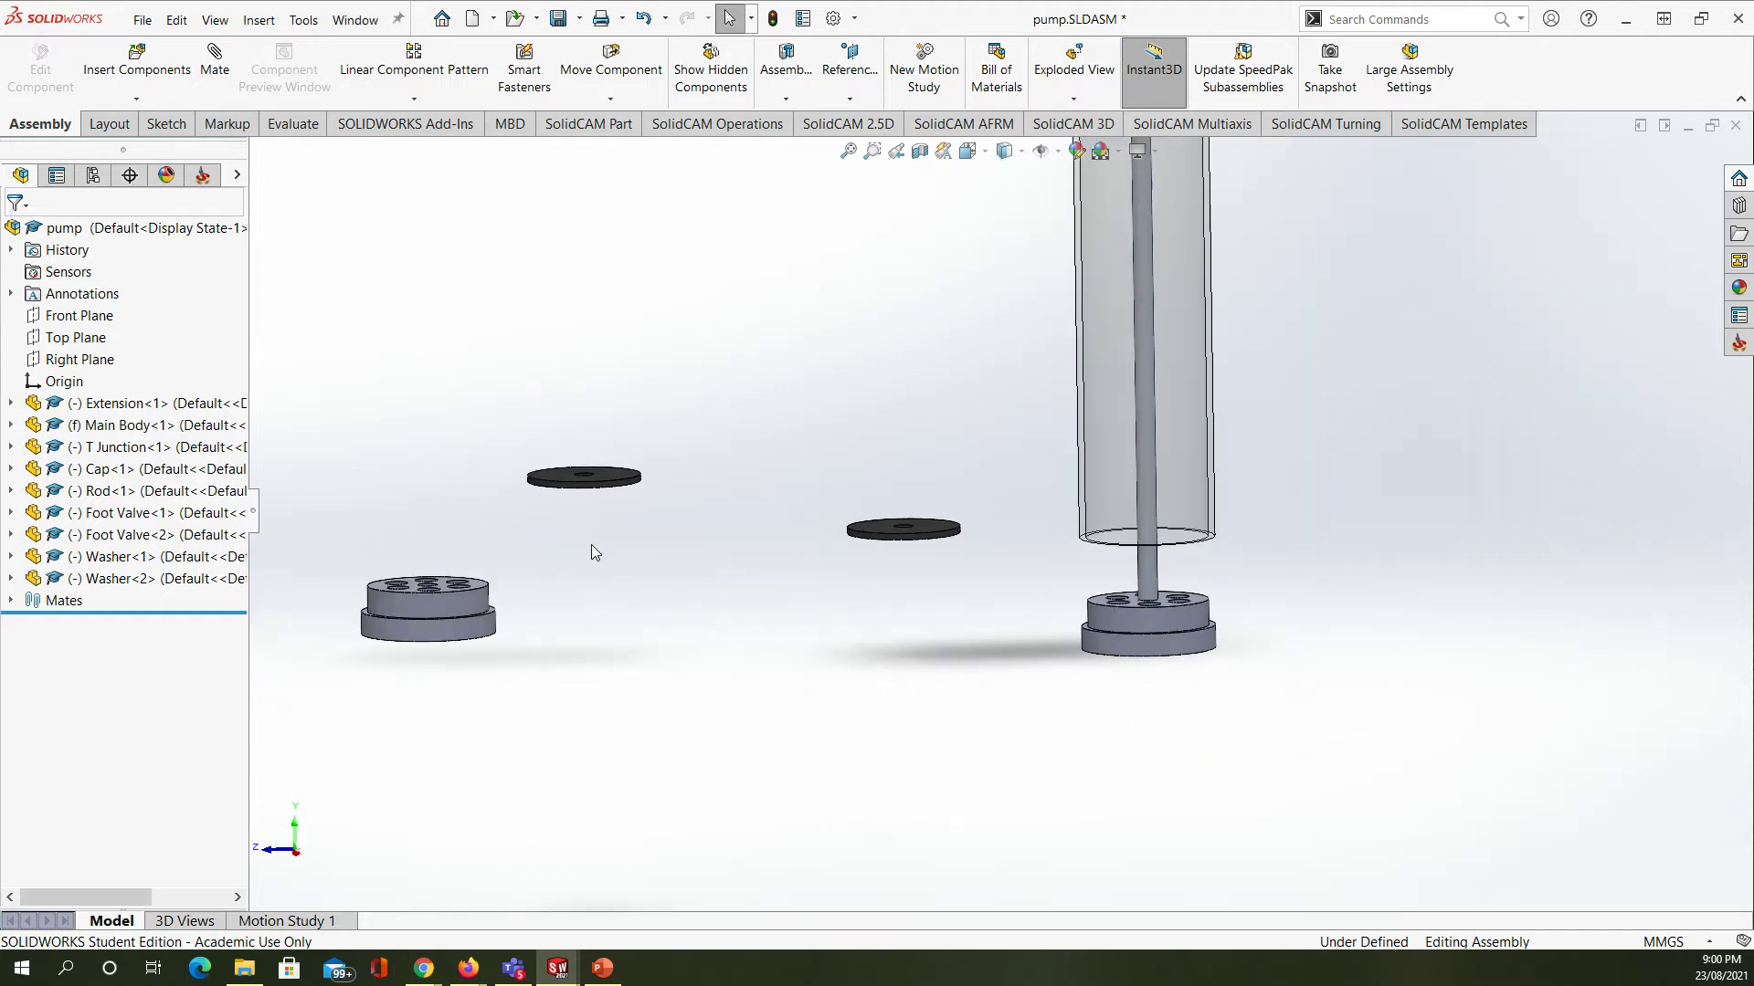
scroll(630, 566, up, 3)
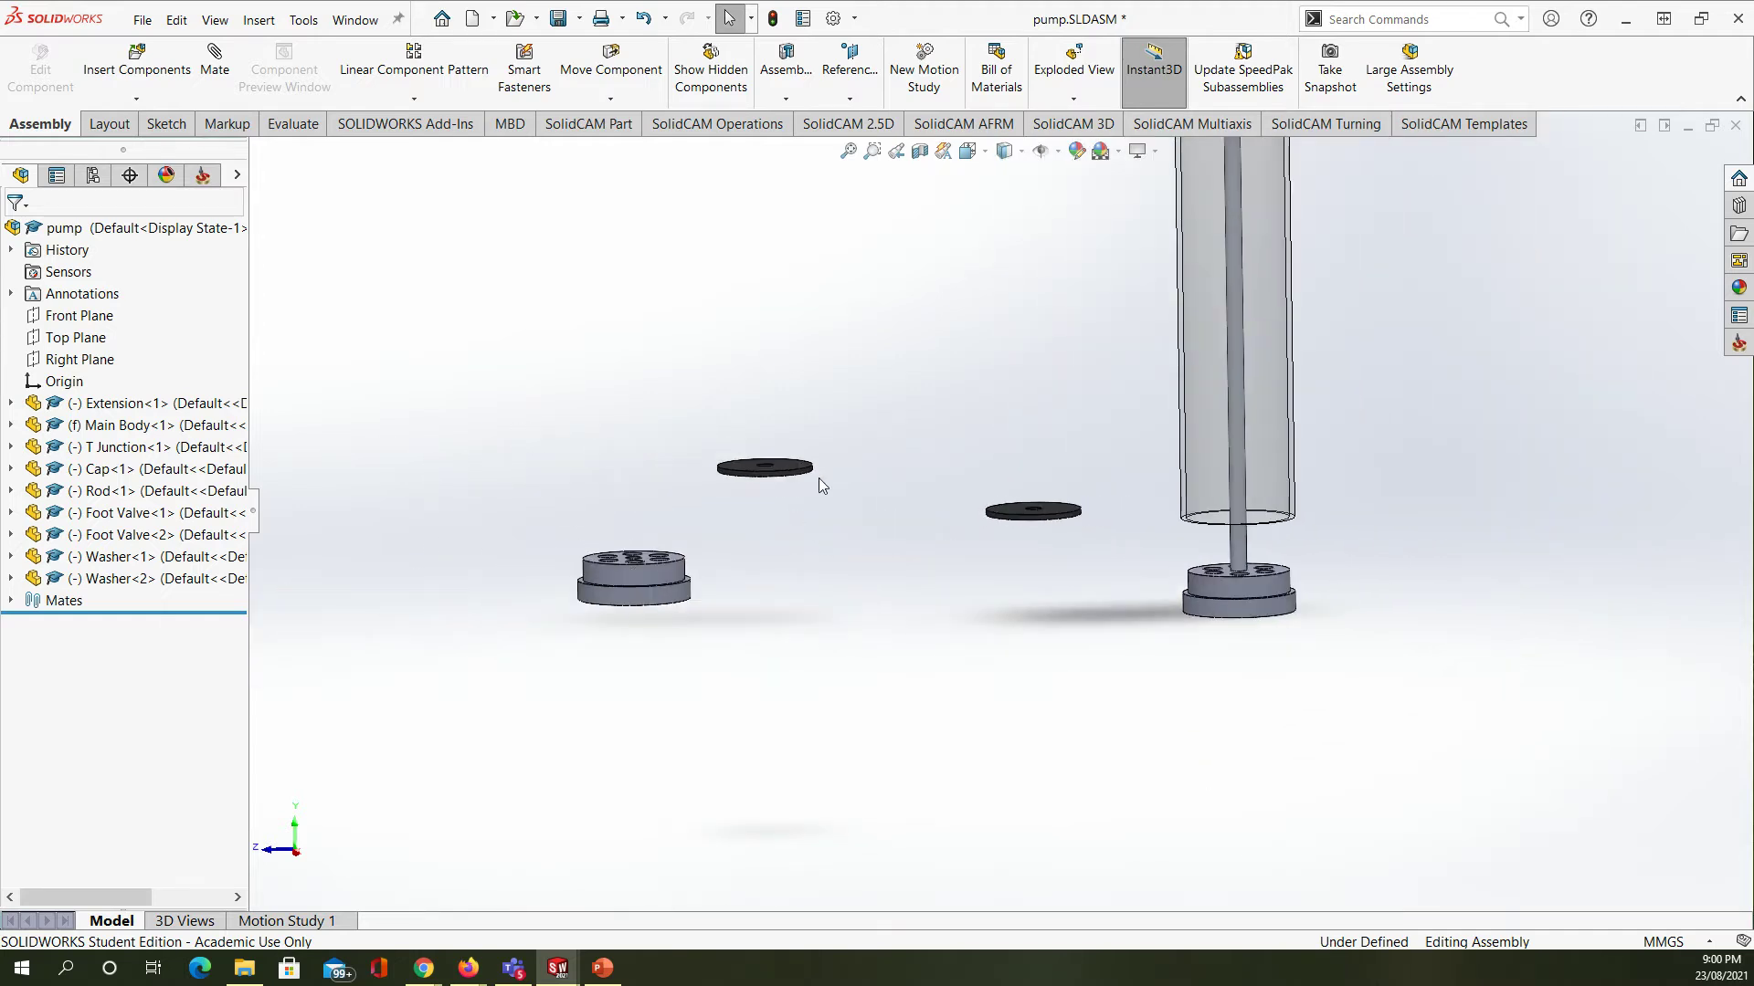
click(139, 66)
scroll(197, 519, down, 2)
click(41, 509)
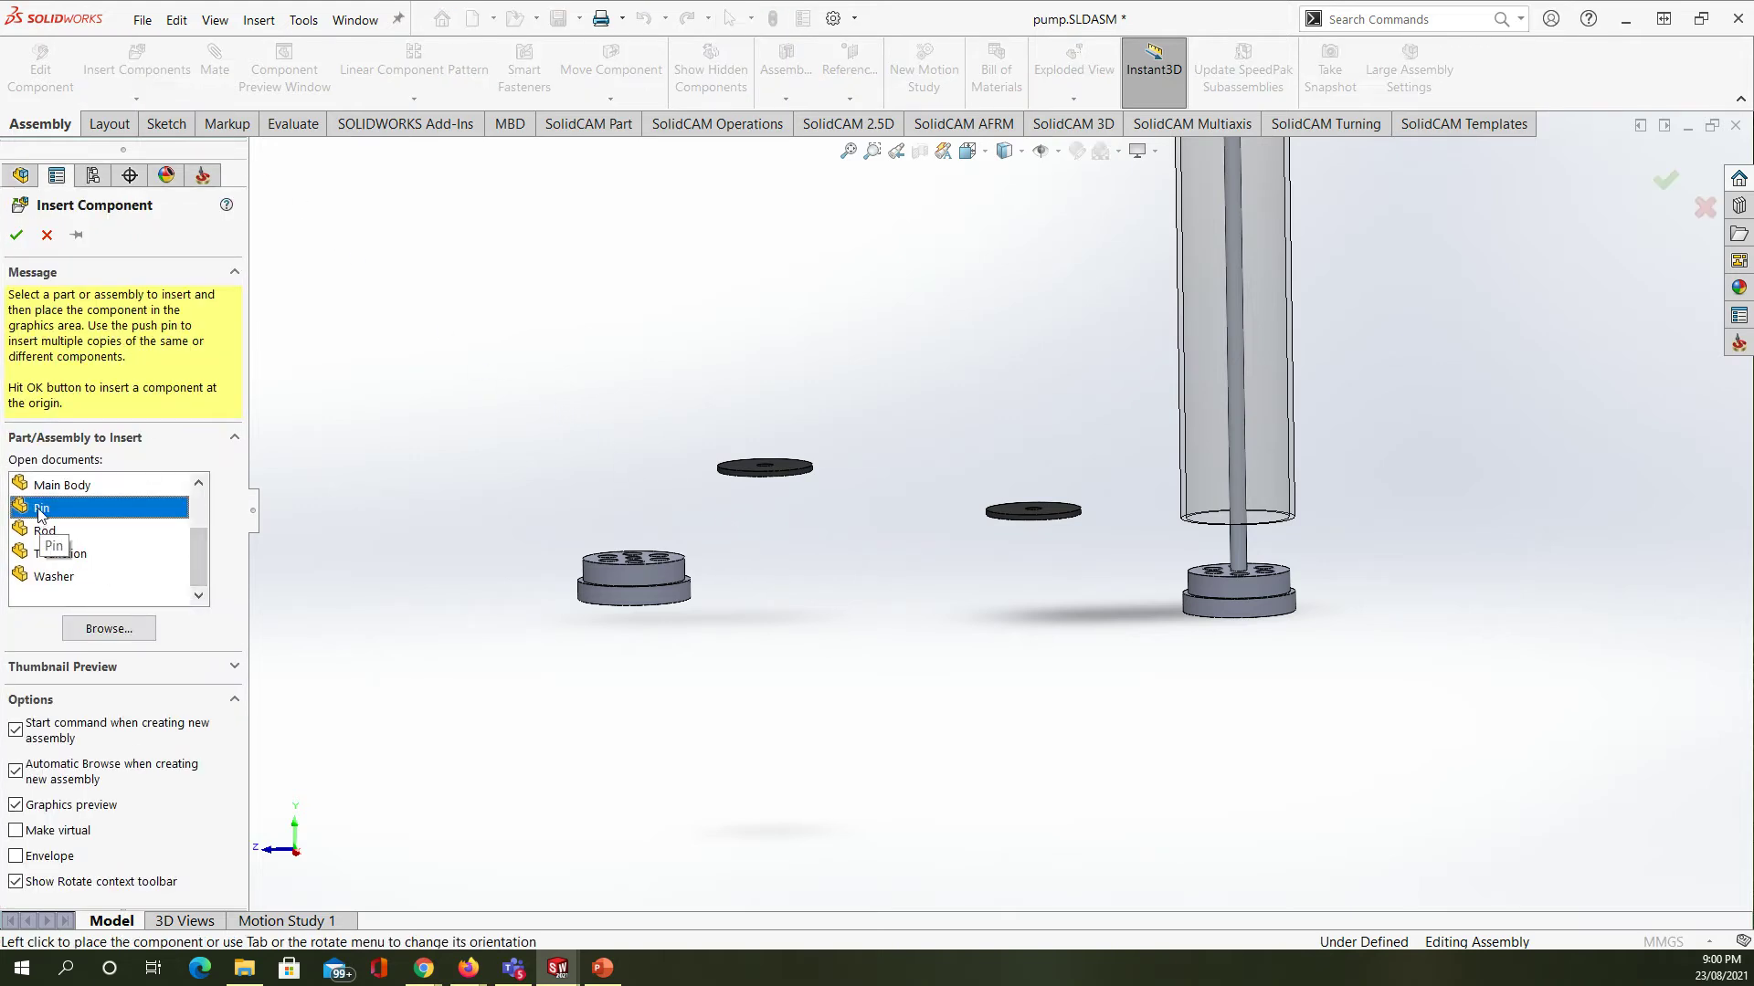
scroll(658, 498, down, 5)
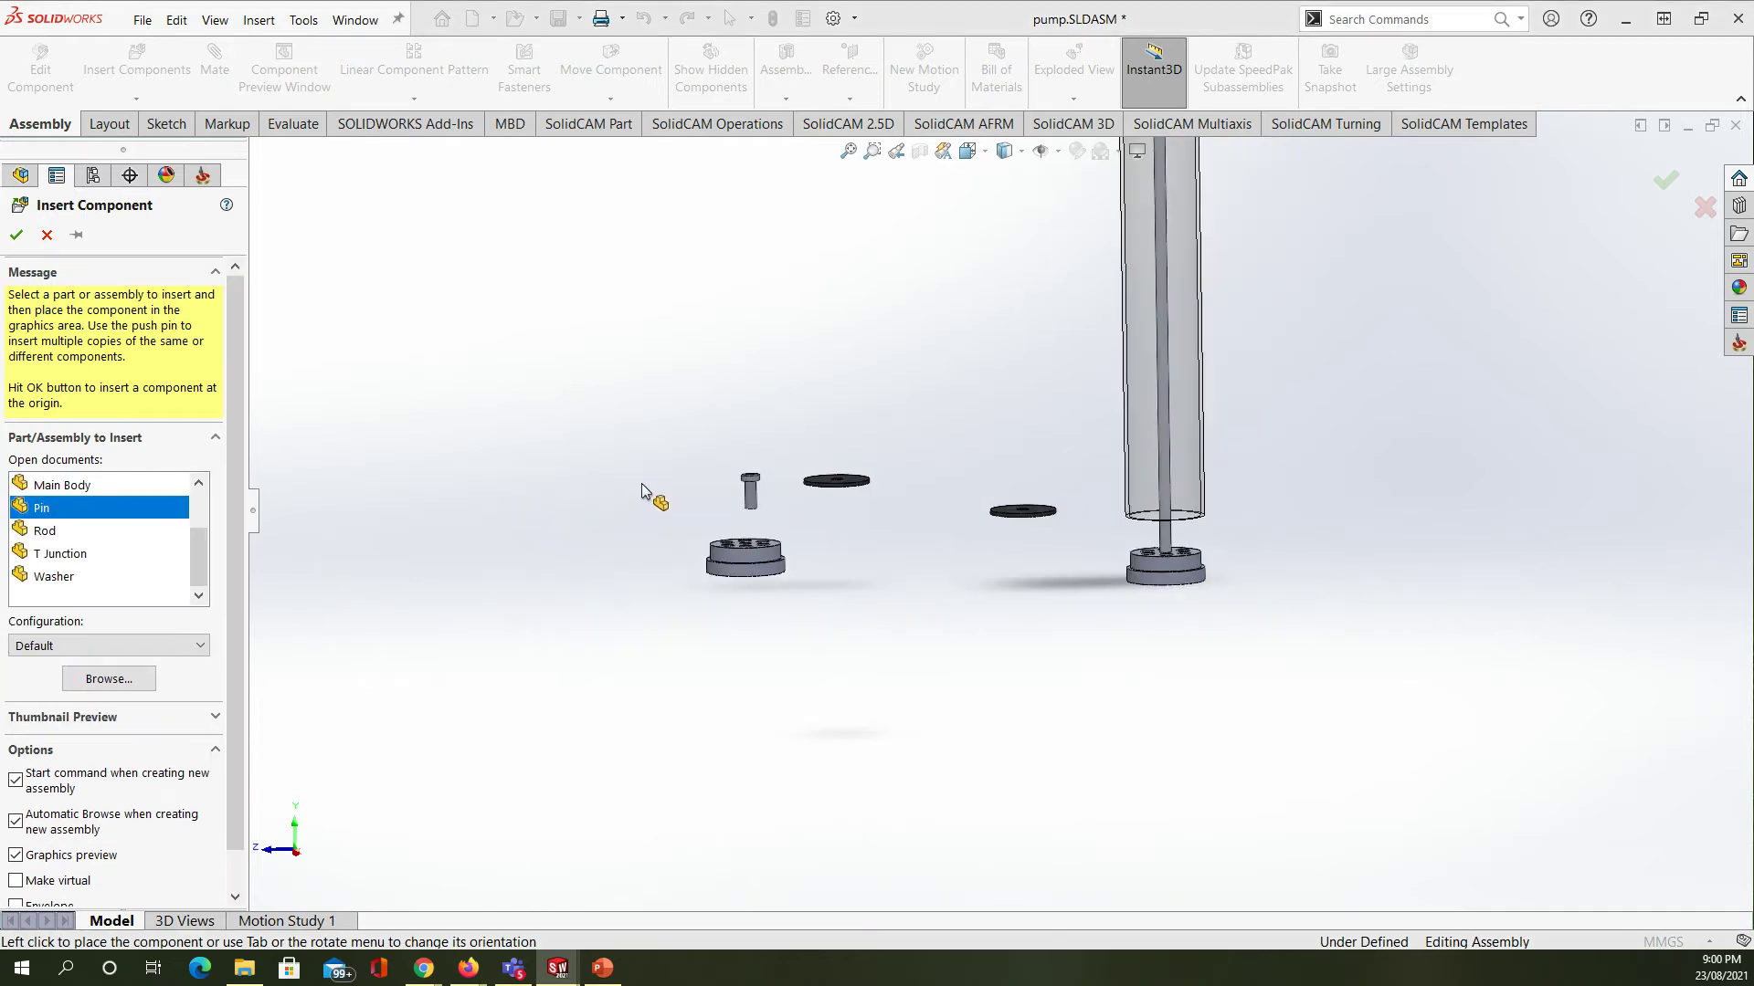
click(877, 514)
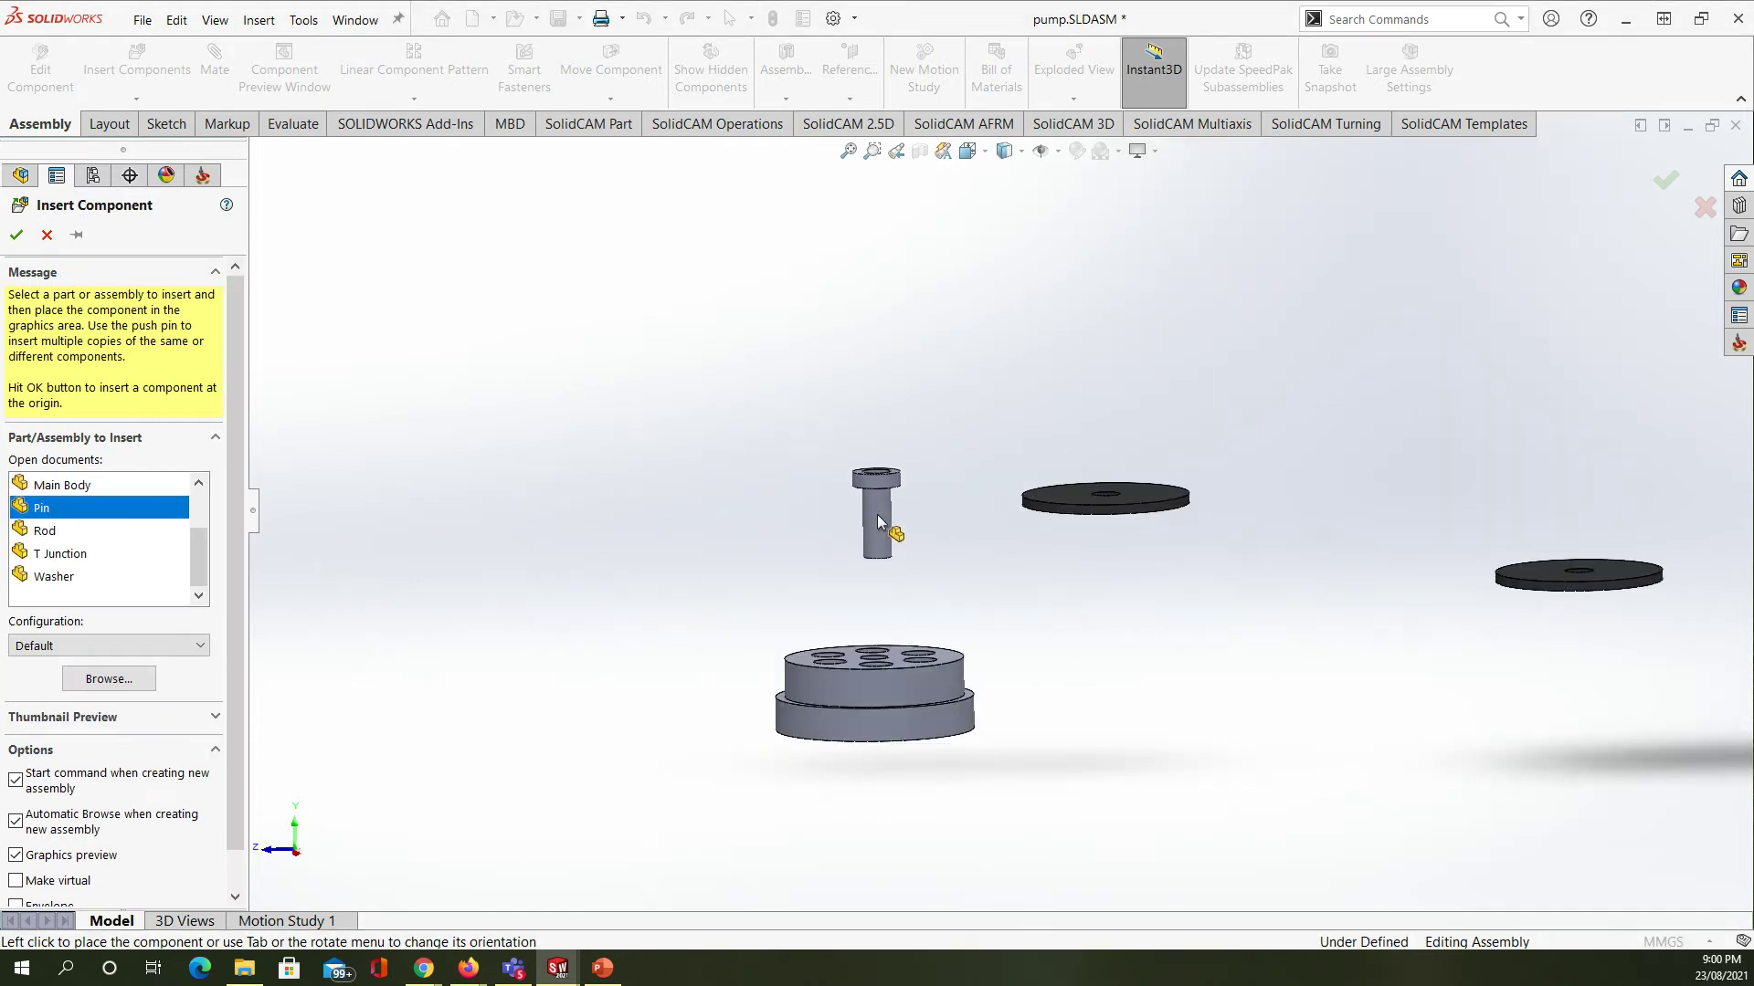
scroll(1103, 651, up, 2)
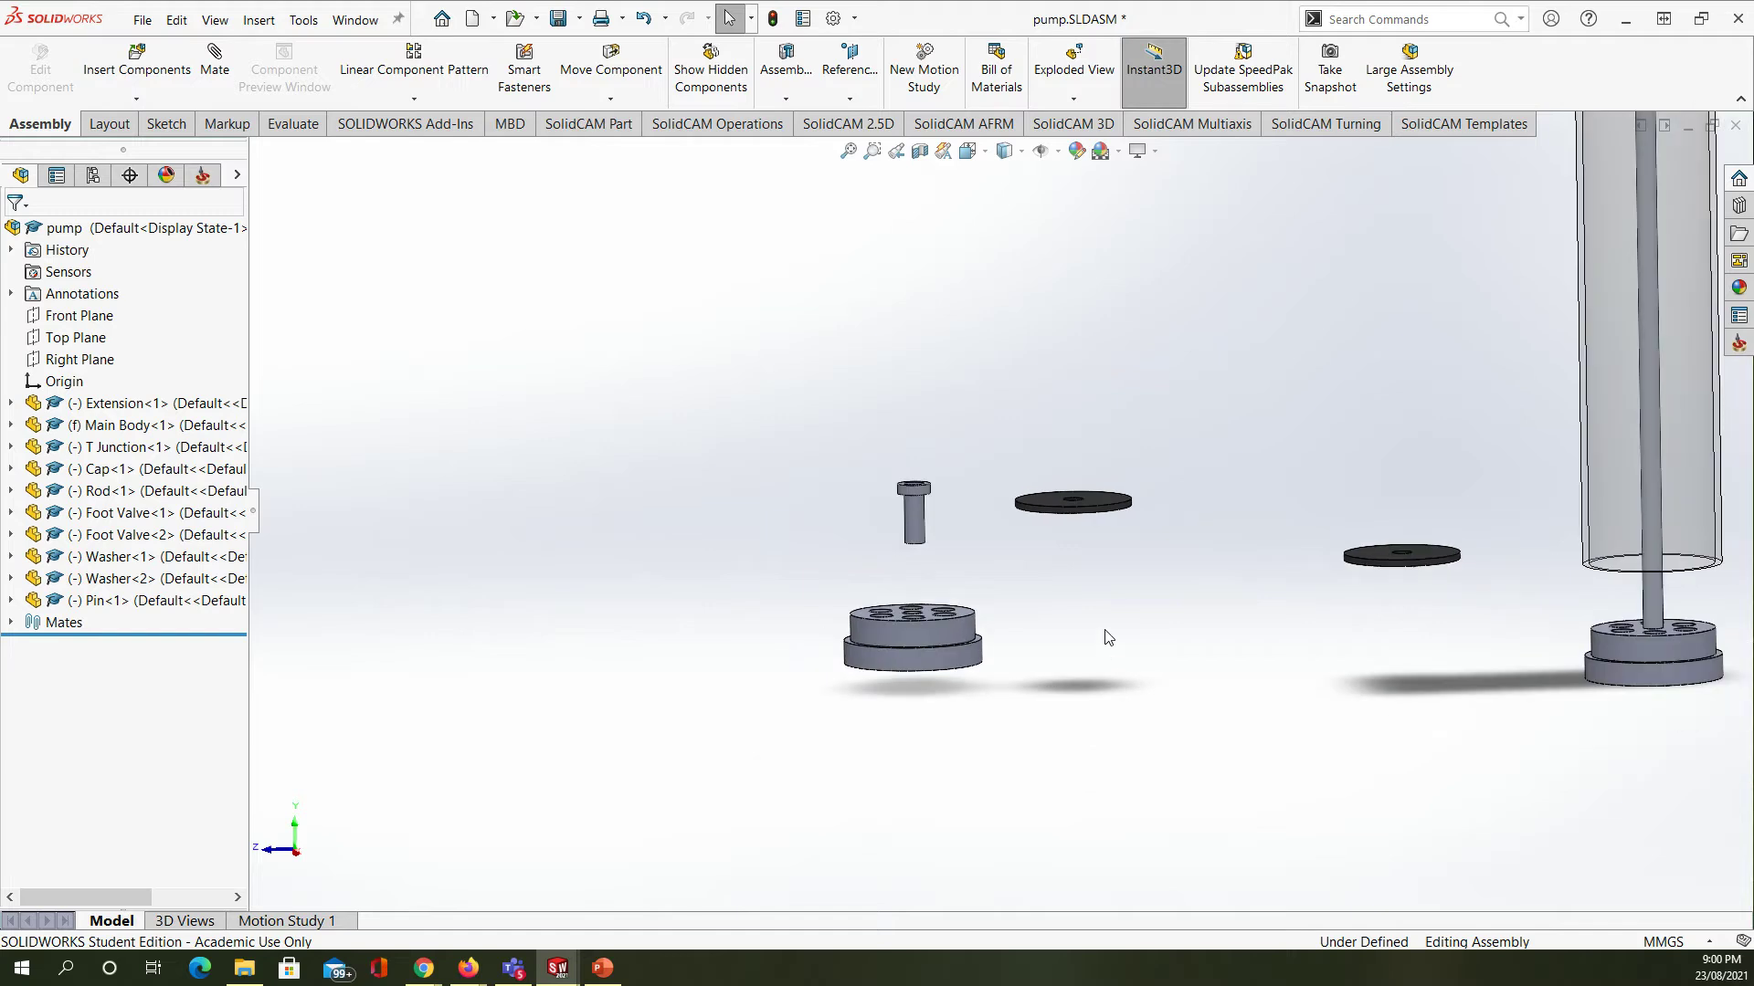
scroll(1170, 531, down, 5)
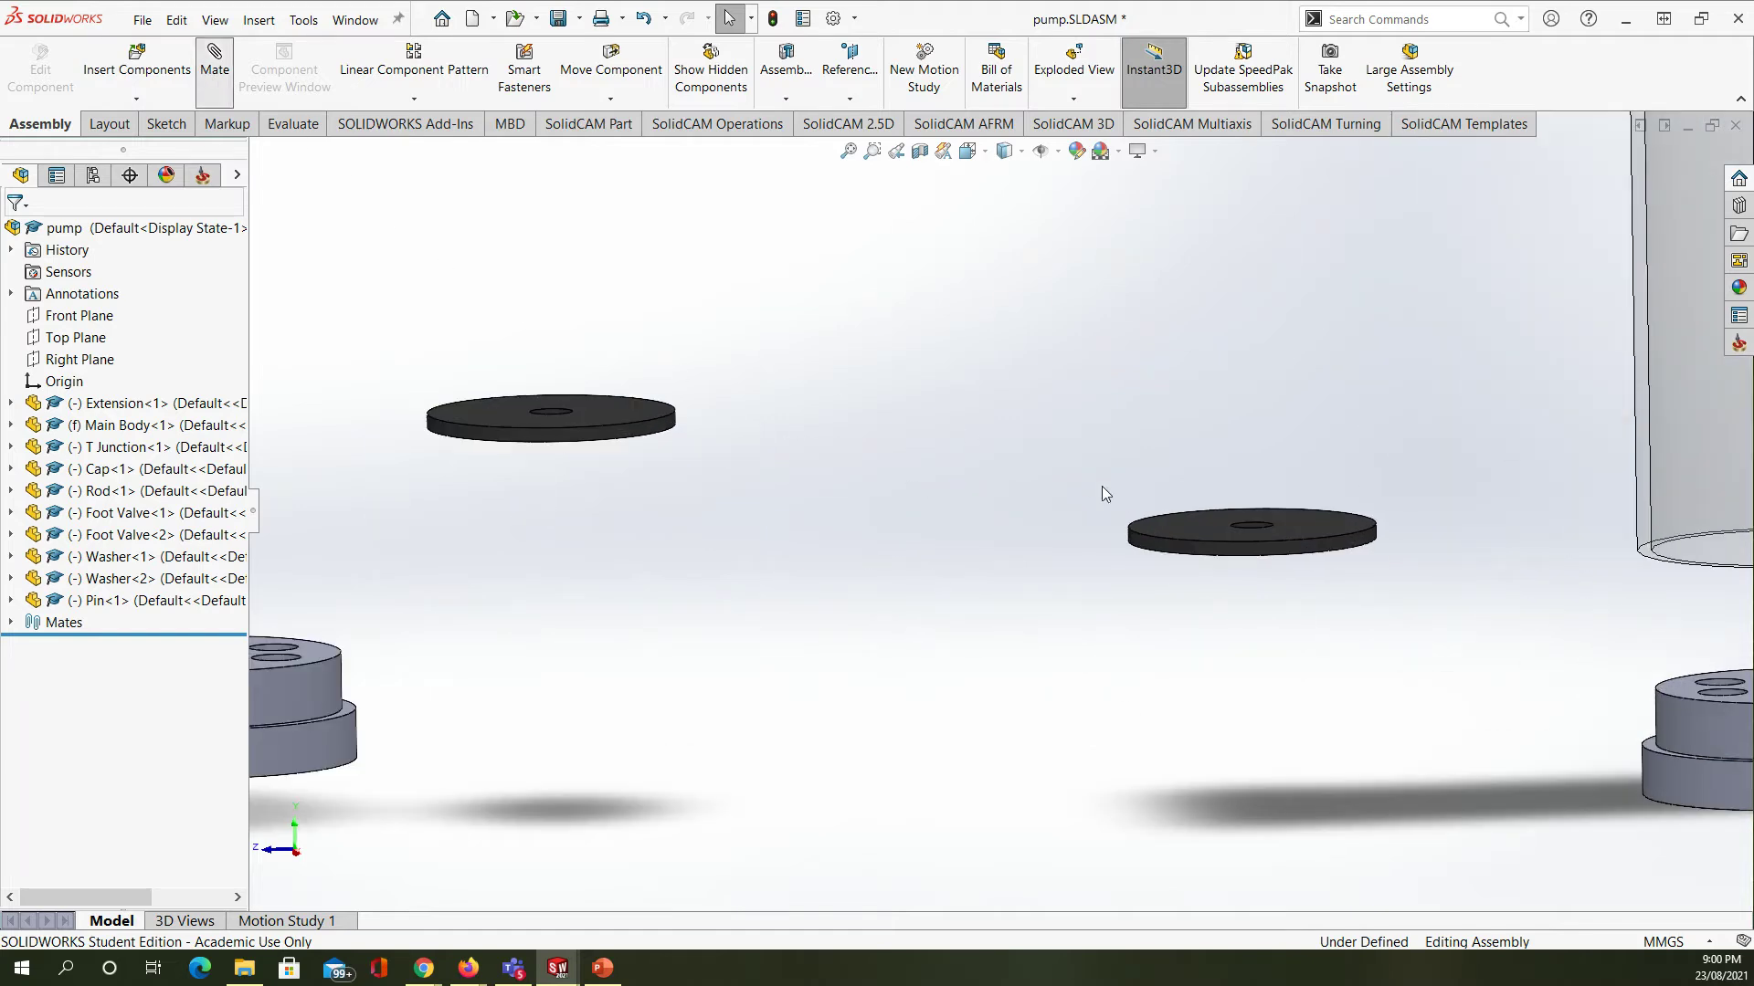
scroll(1264, 621, up, 3)
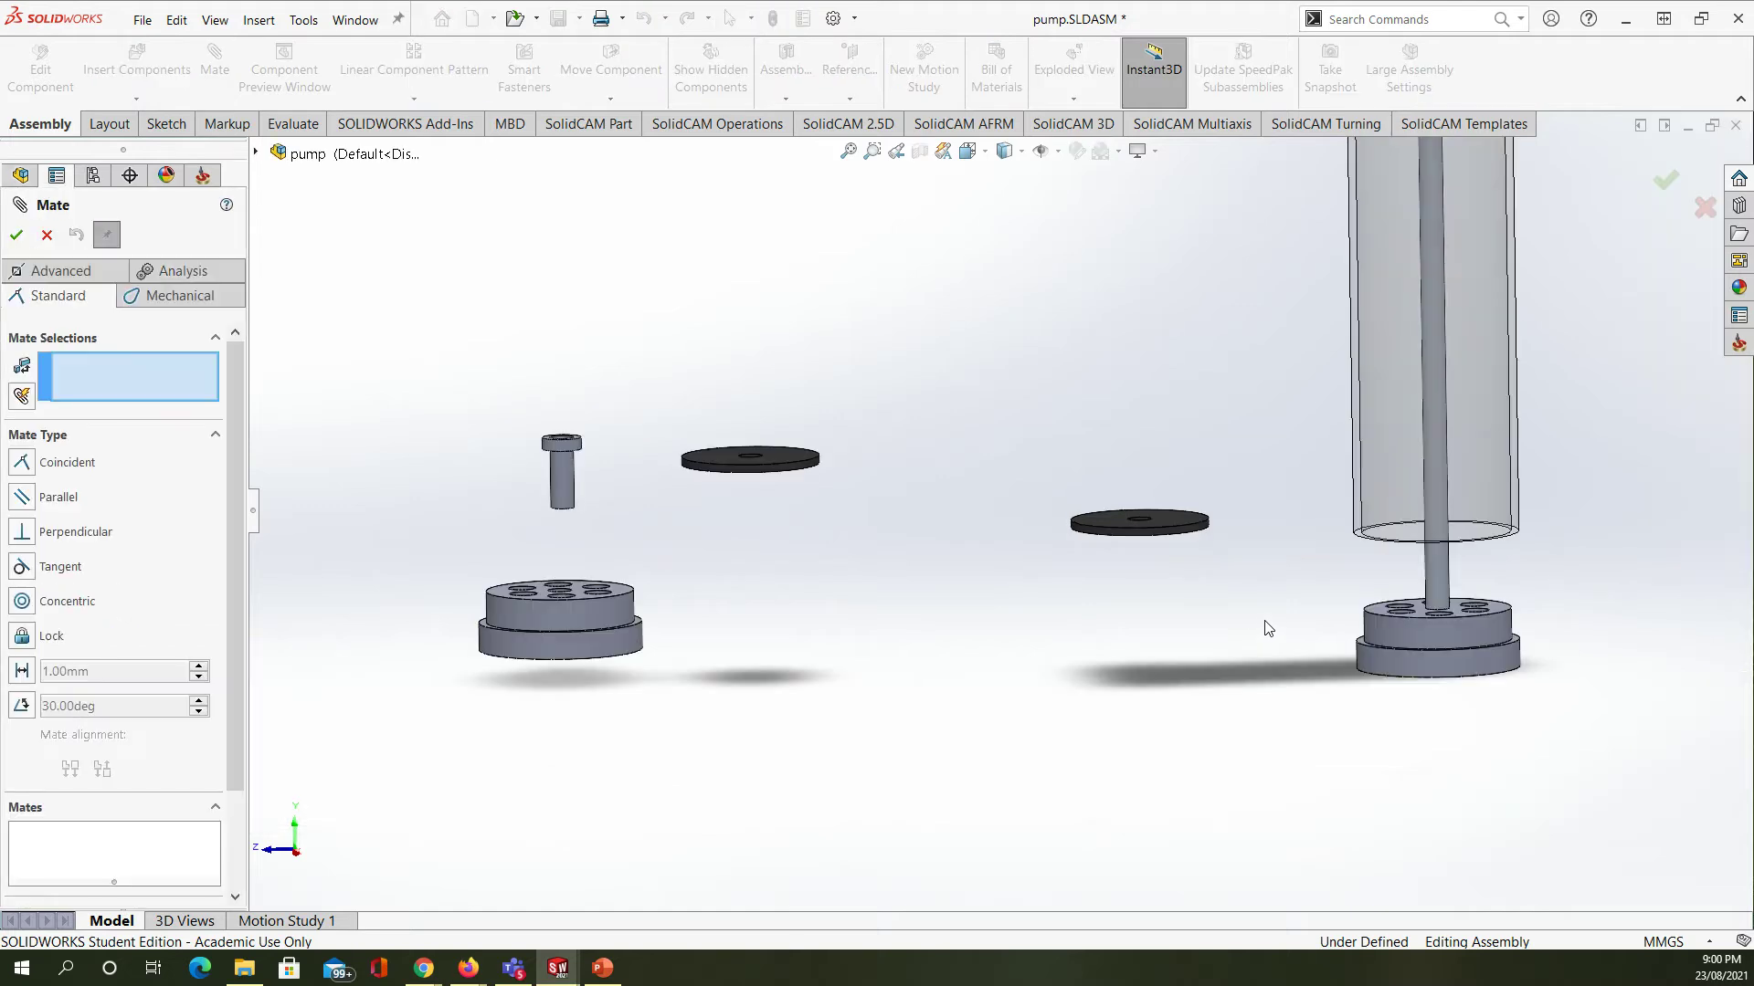
scroll(1412, 616, down, 2)
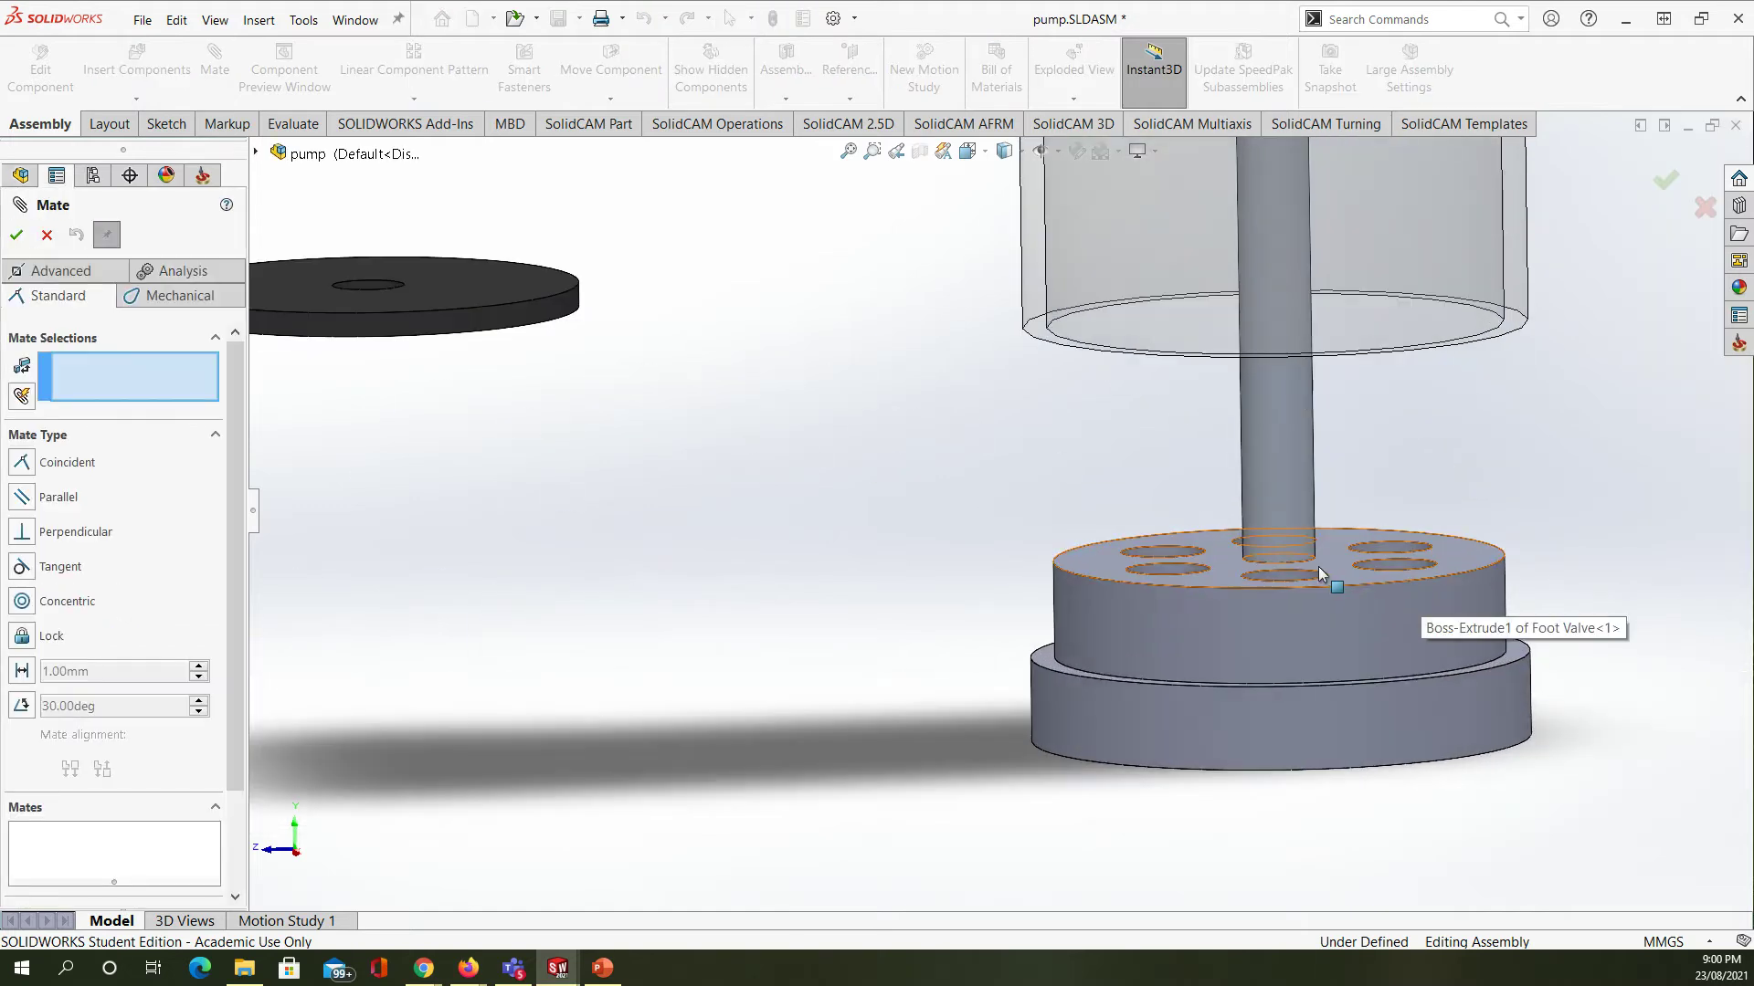
scroll(1320, 575, up, 4)
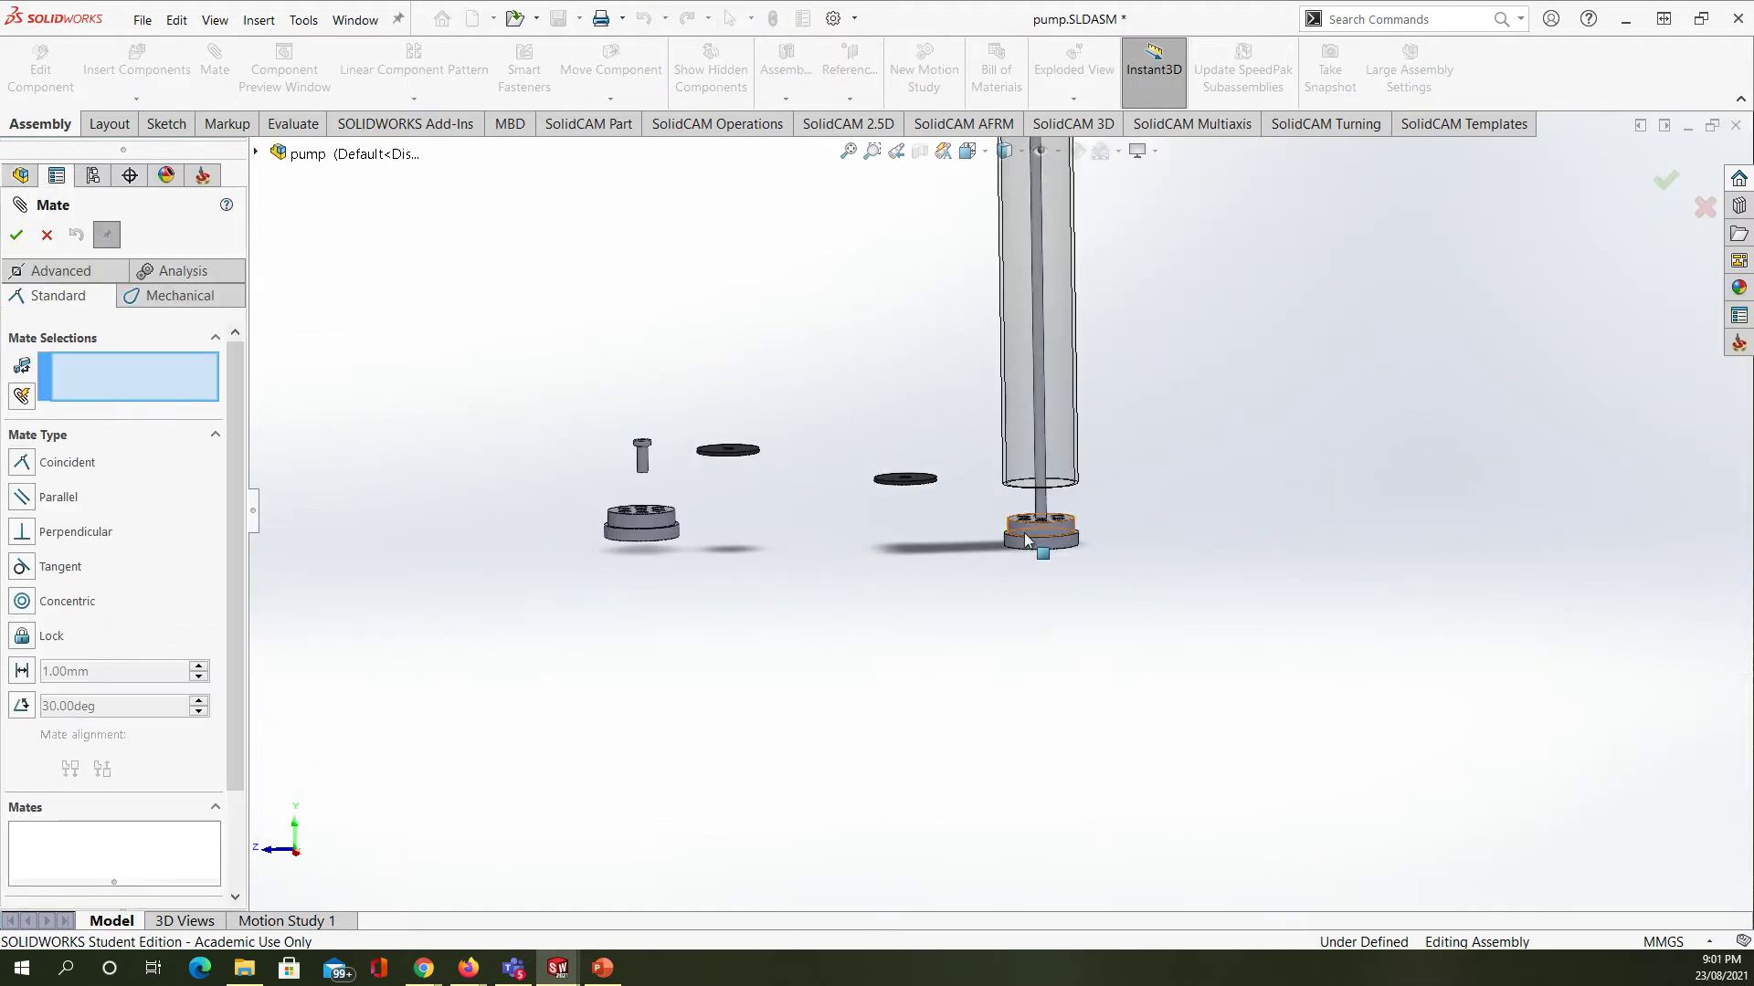
scroll(995, 539, up, 1)
scroll(997, 539, down, 4)
scroll(996, 539, up, 2)
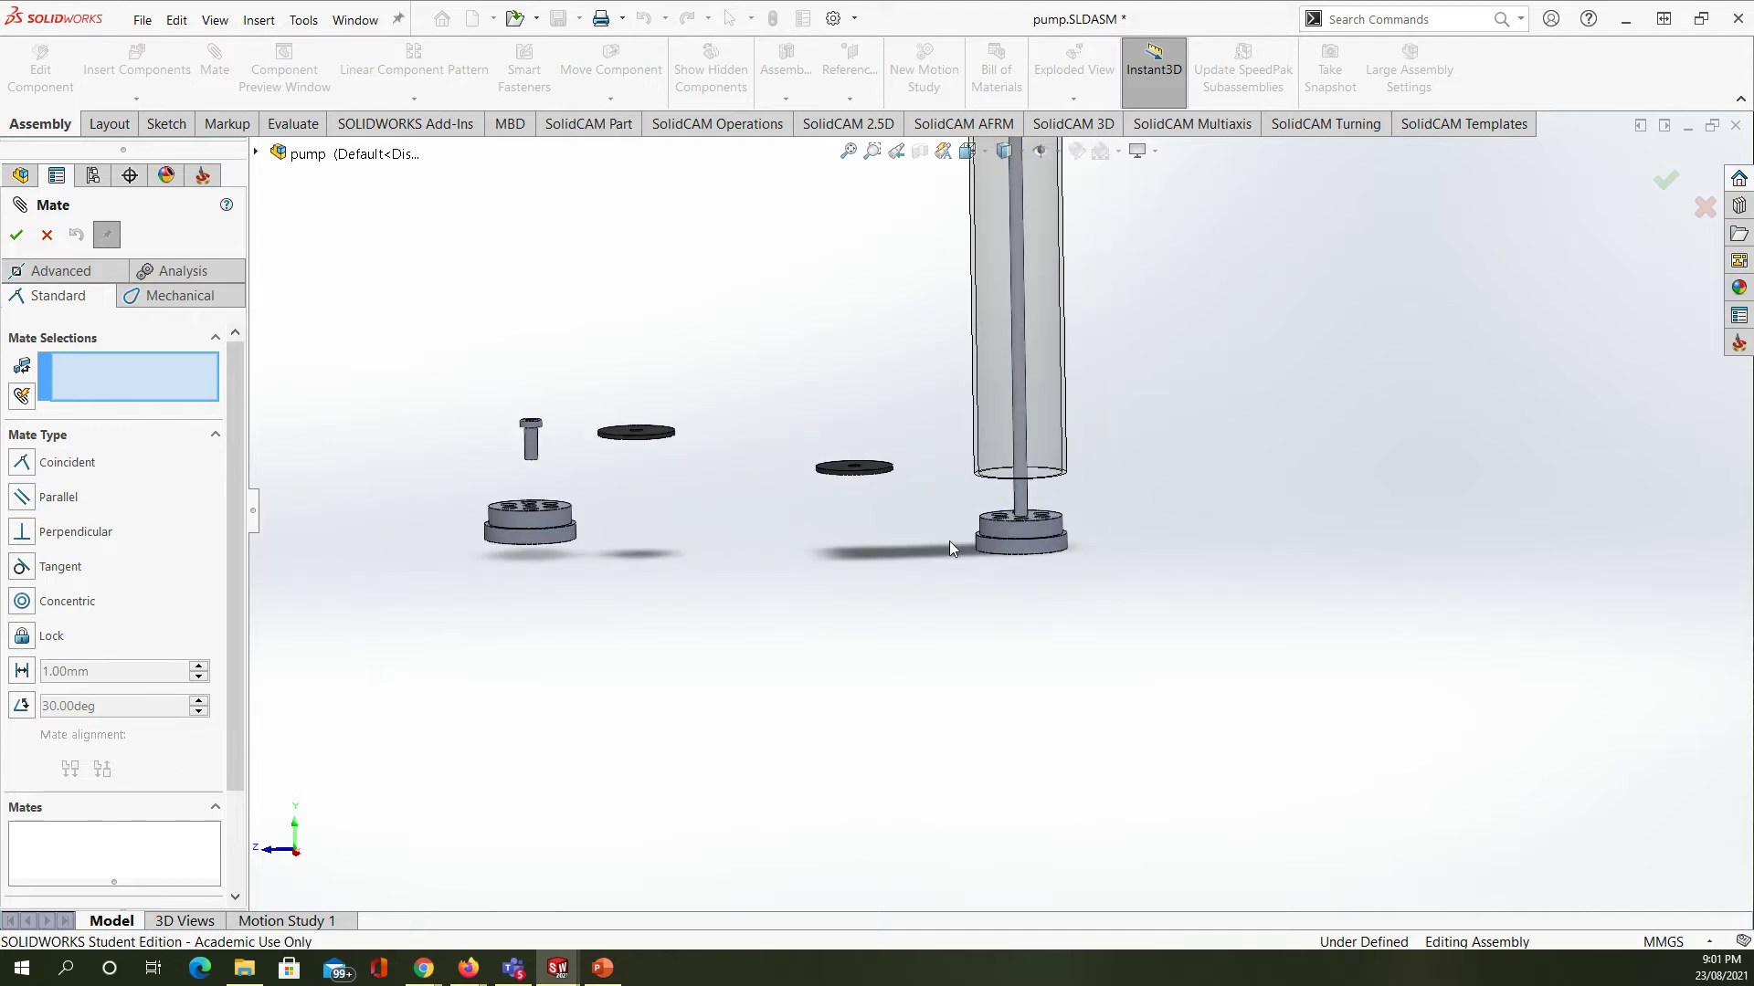
click(45, 236)
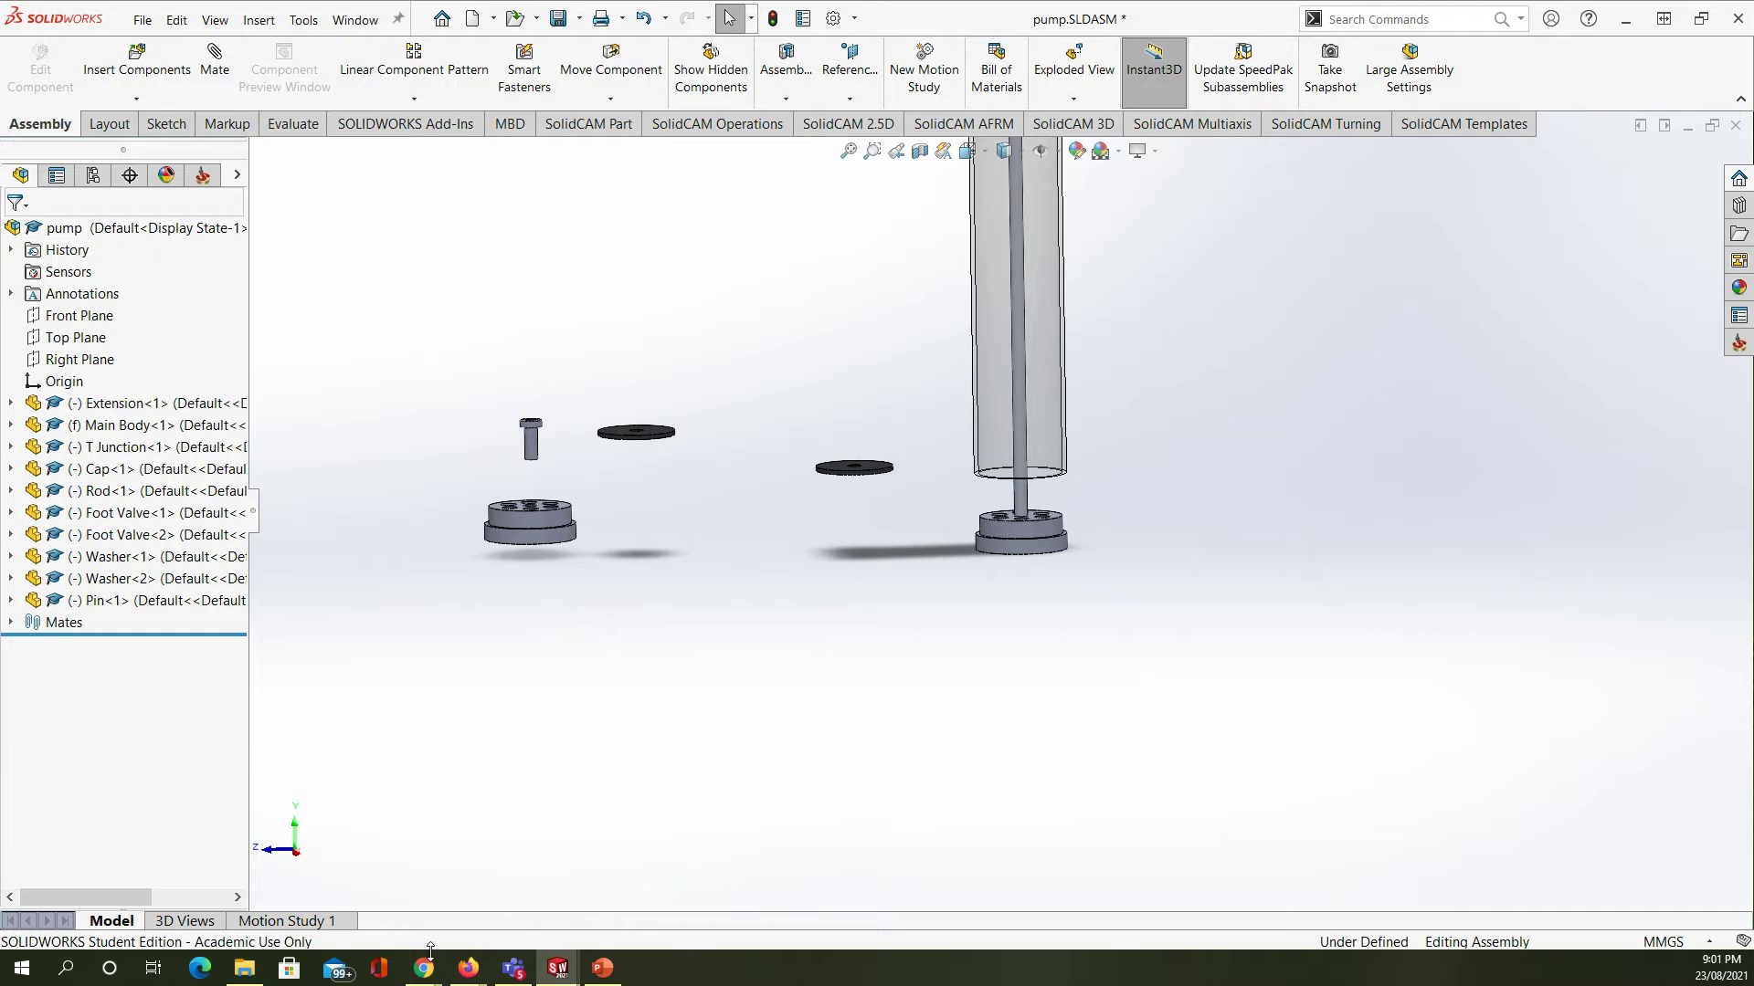
- Open the Valve.SLDPRT part from the Pump folder and view it from a slightly rotated angle
mouse_move(426, 982)
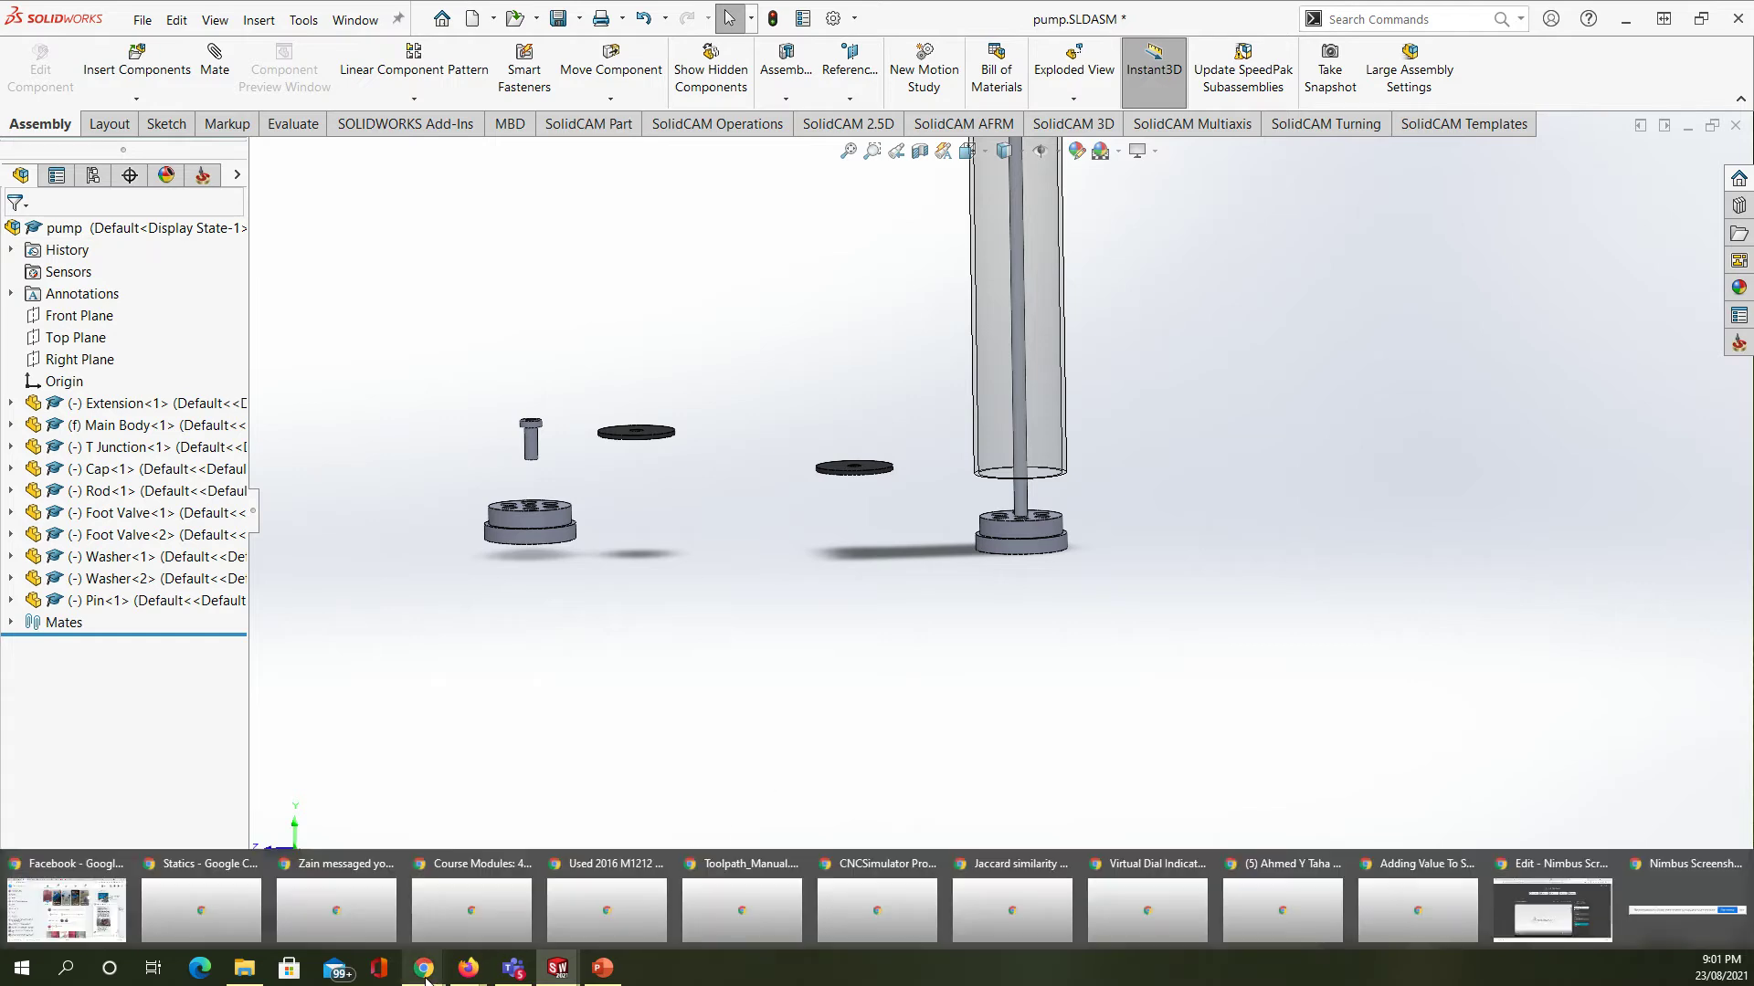
mouse_move(513, 970)
mouse_move(492, 868)
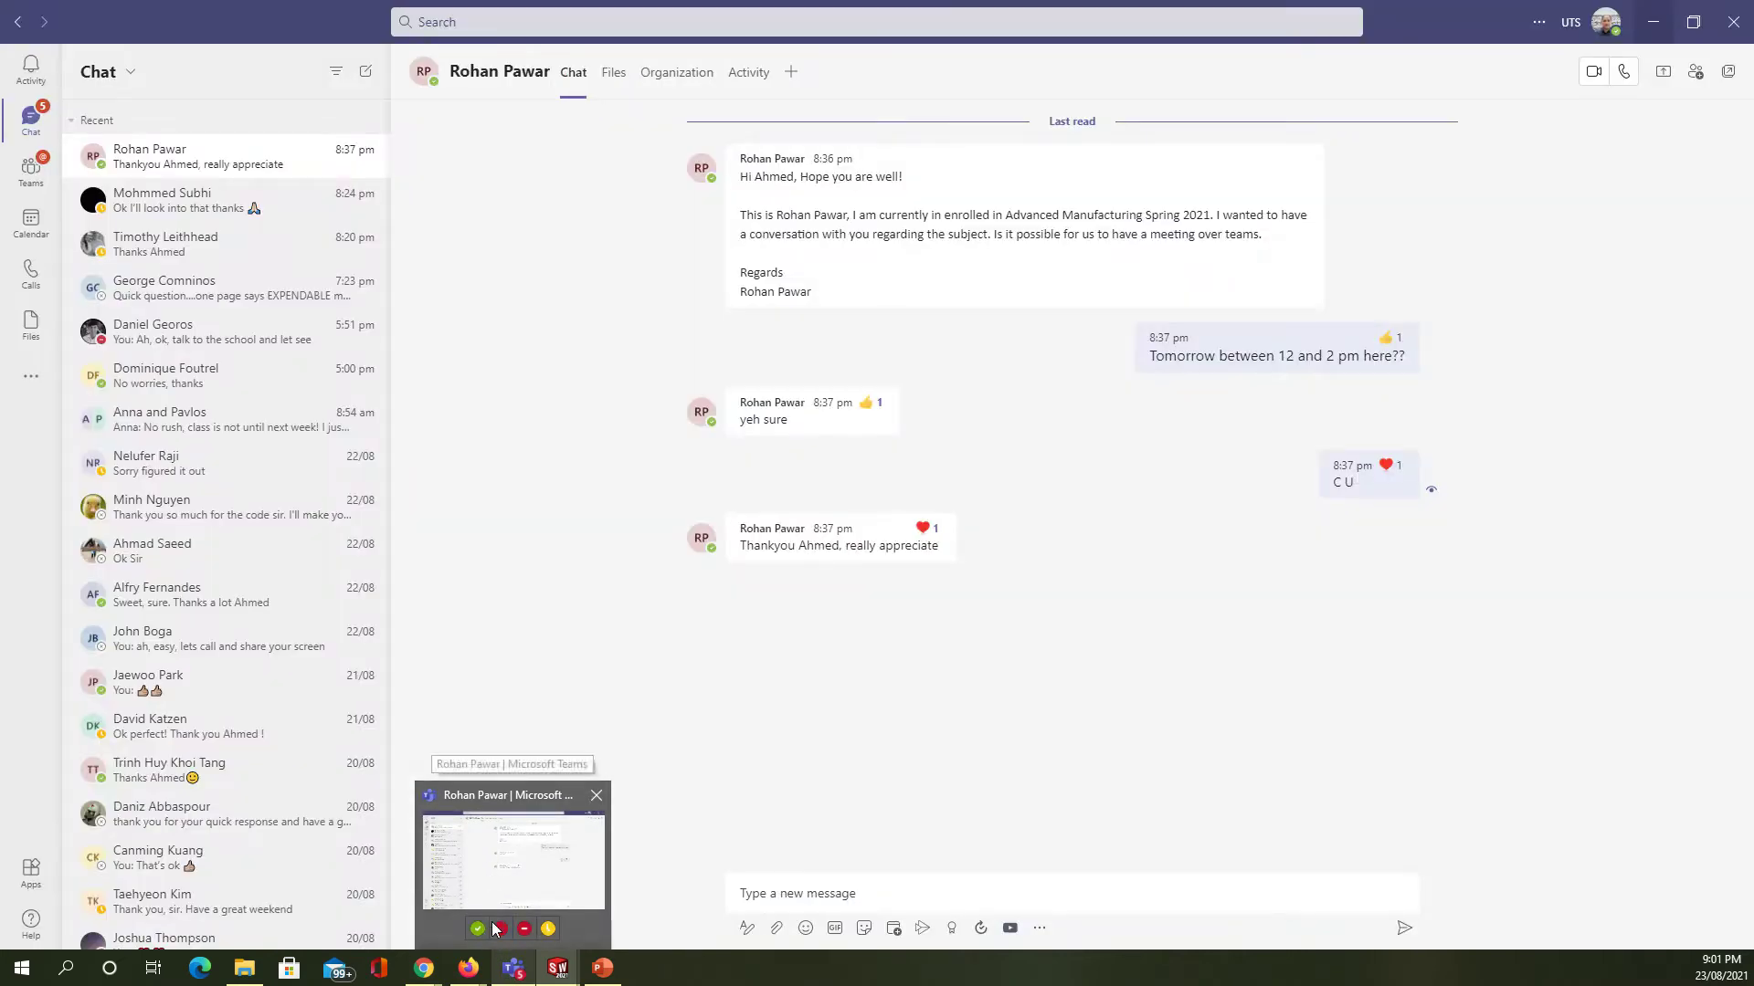
mouse_move(855, 872)
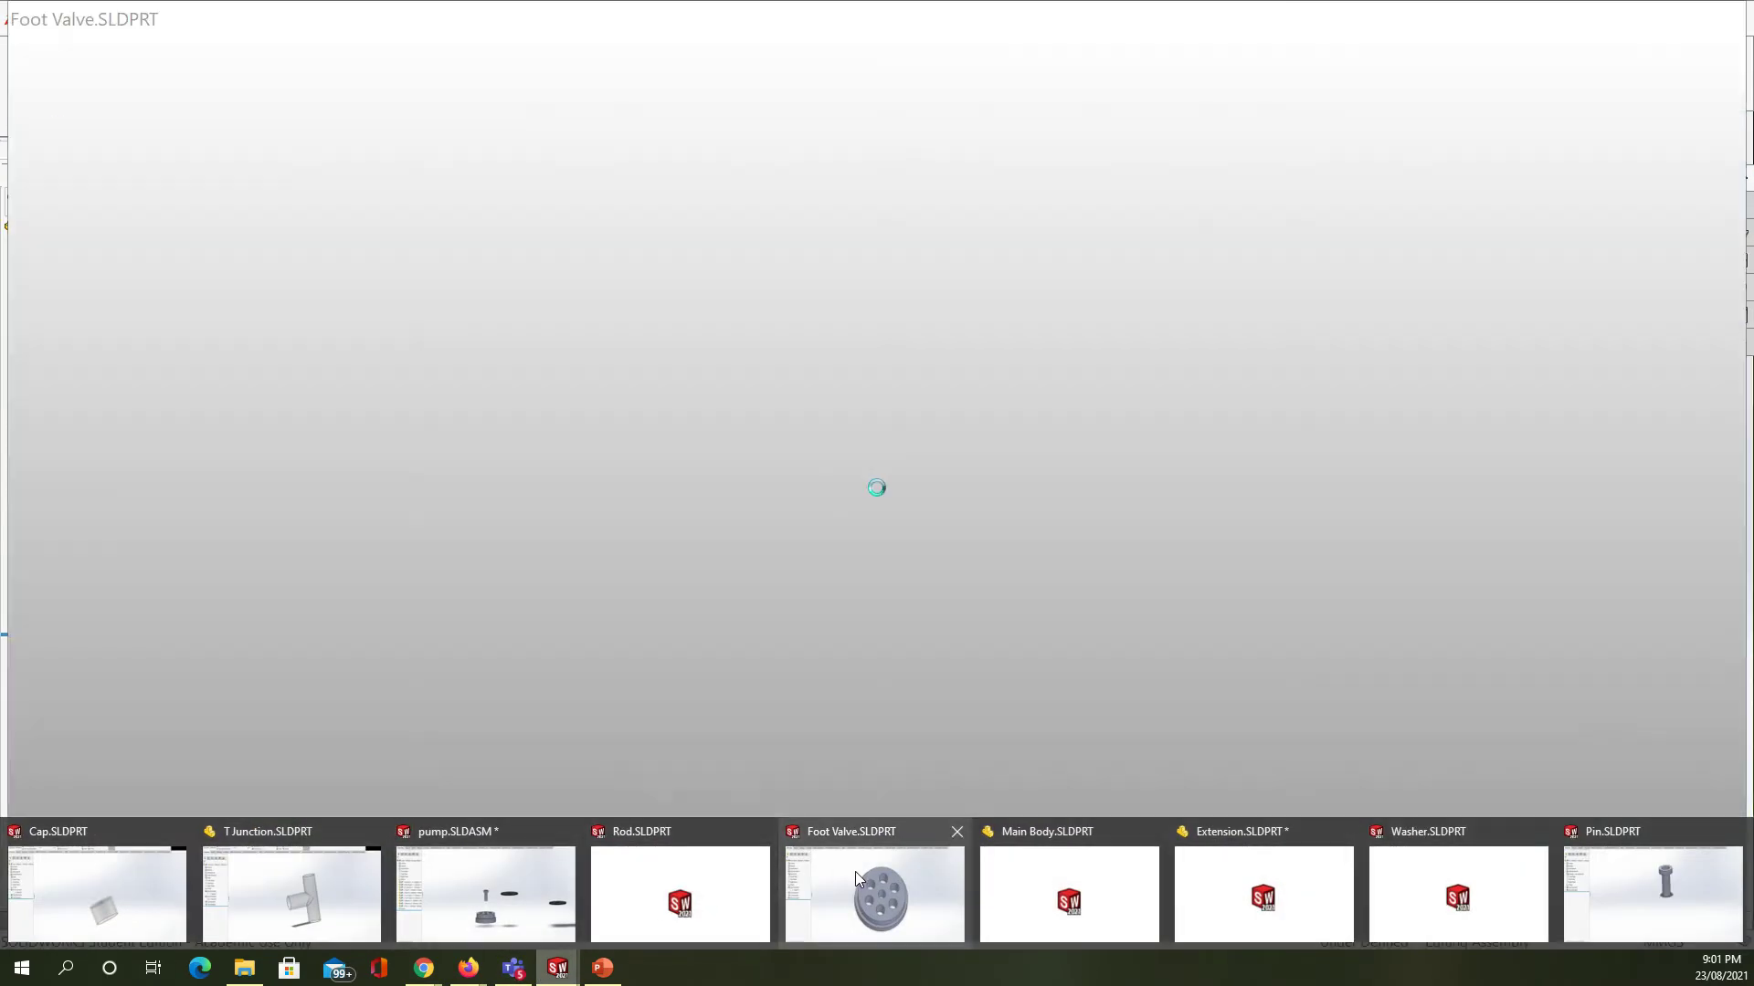
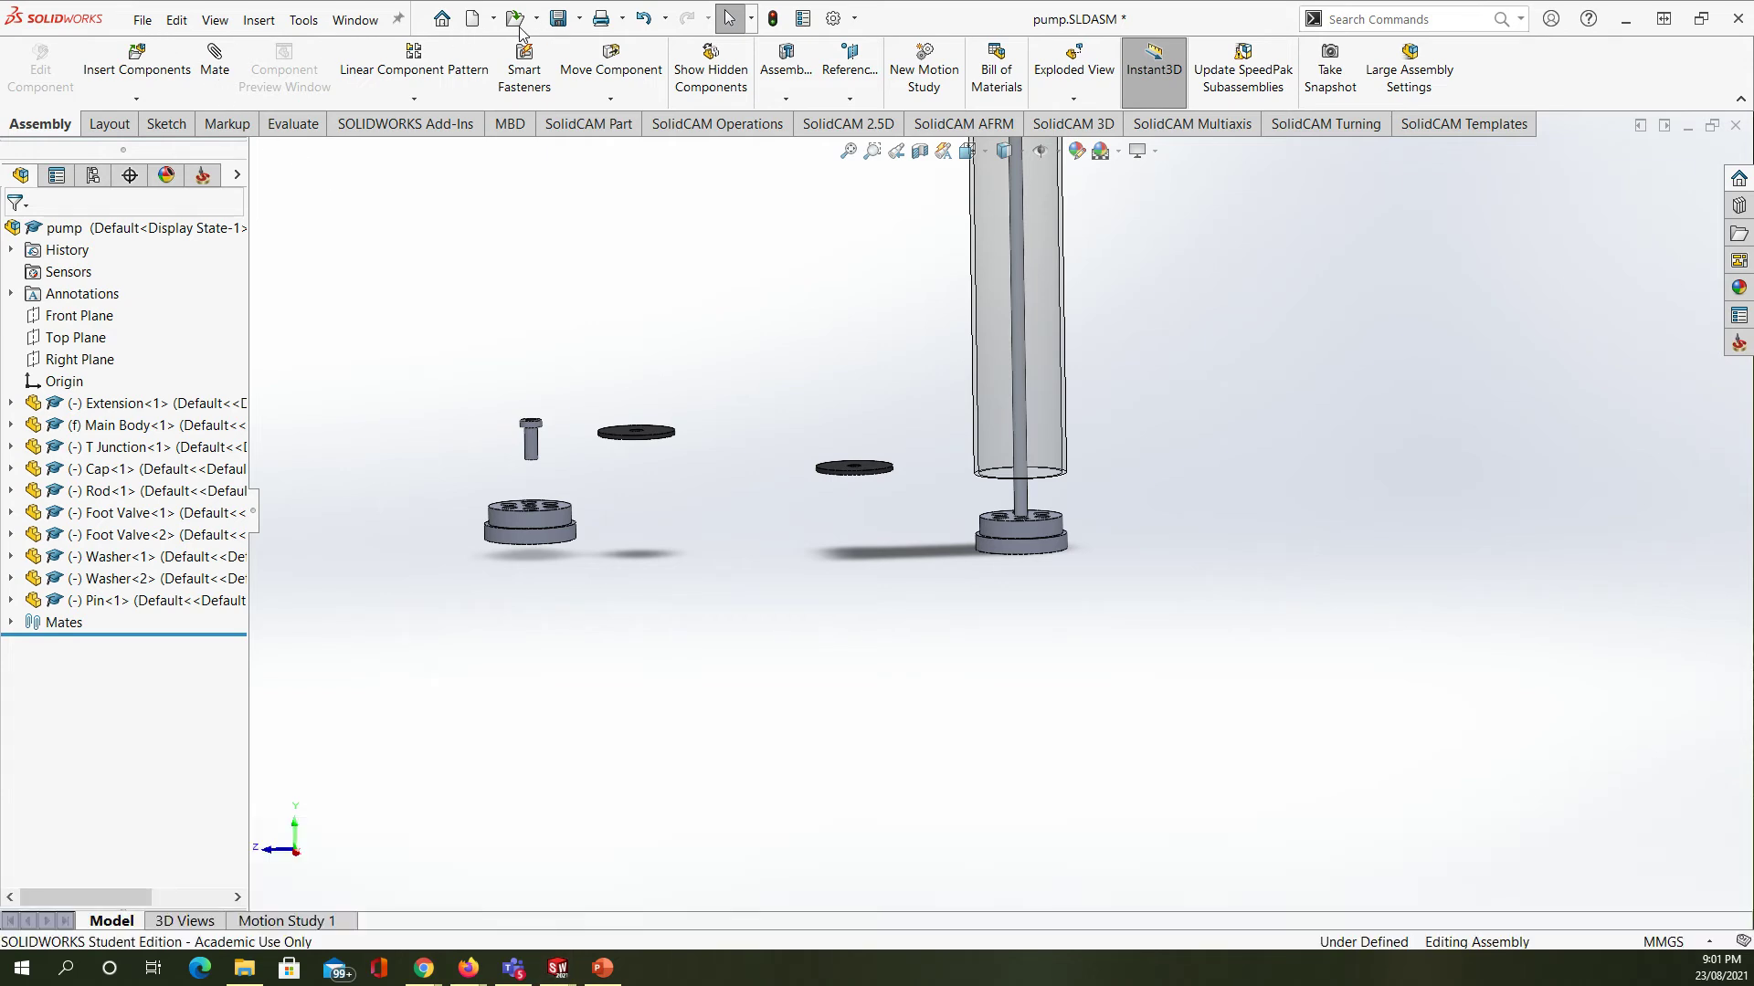
key(ctrl+Tab)
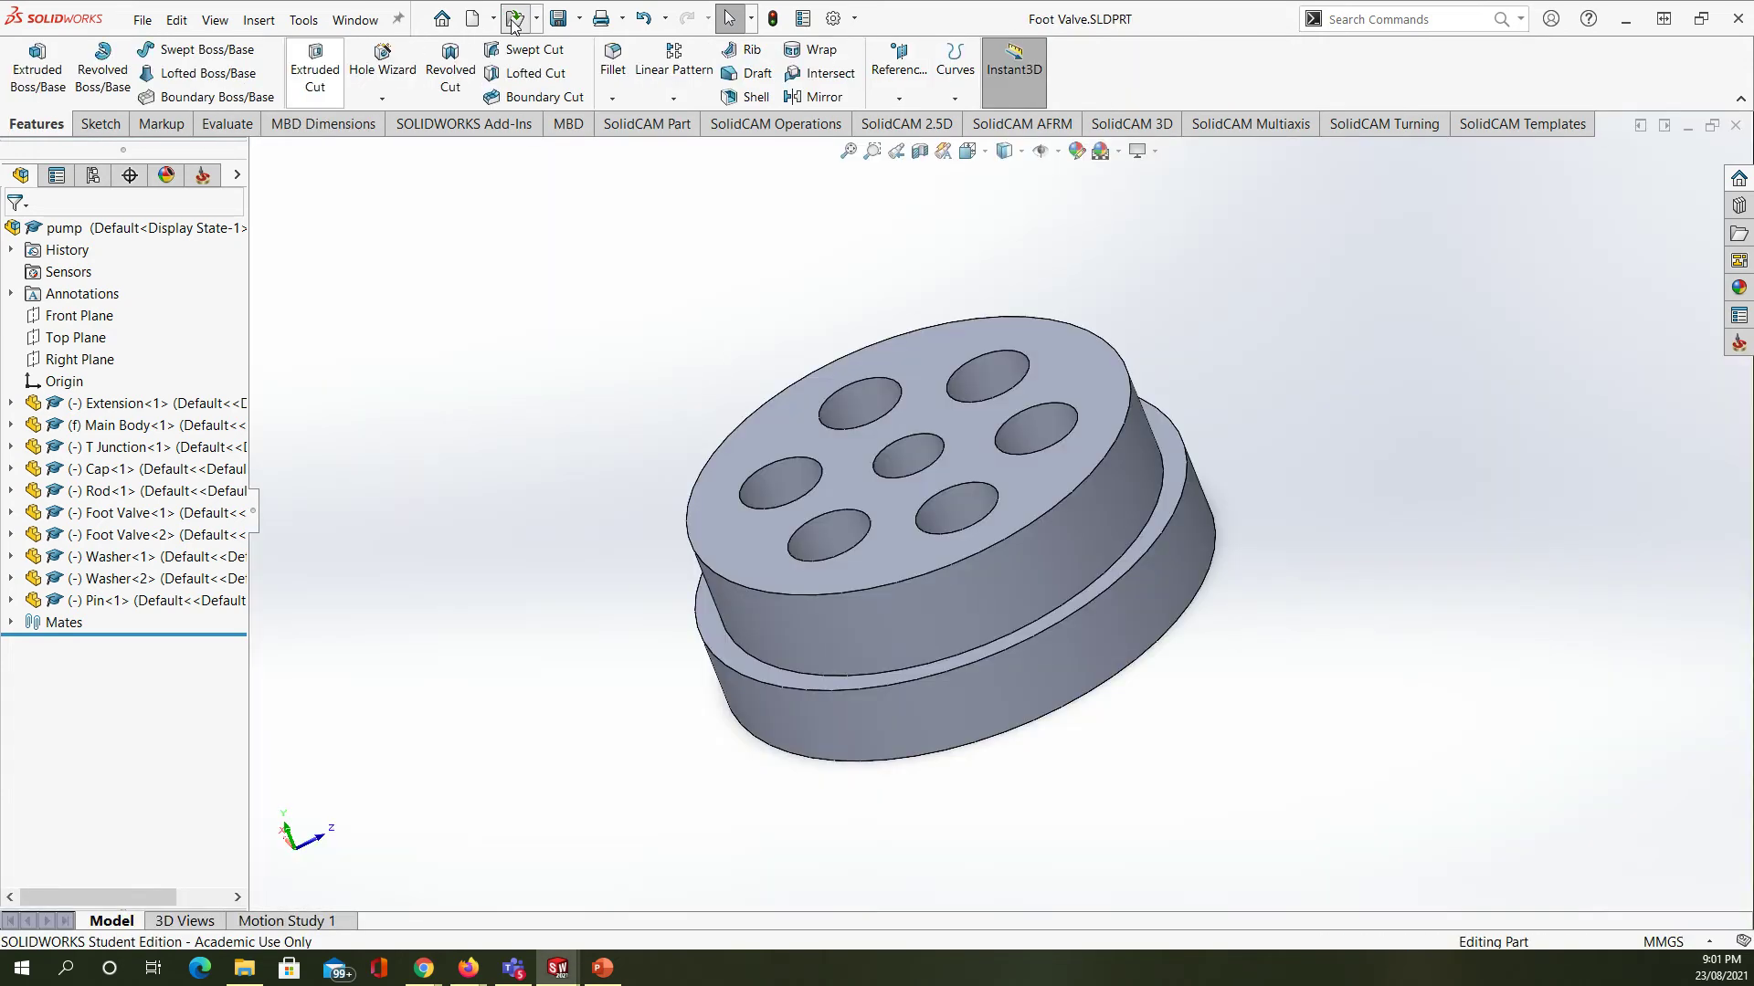
click(513, 20)
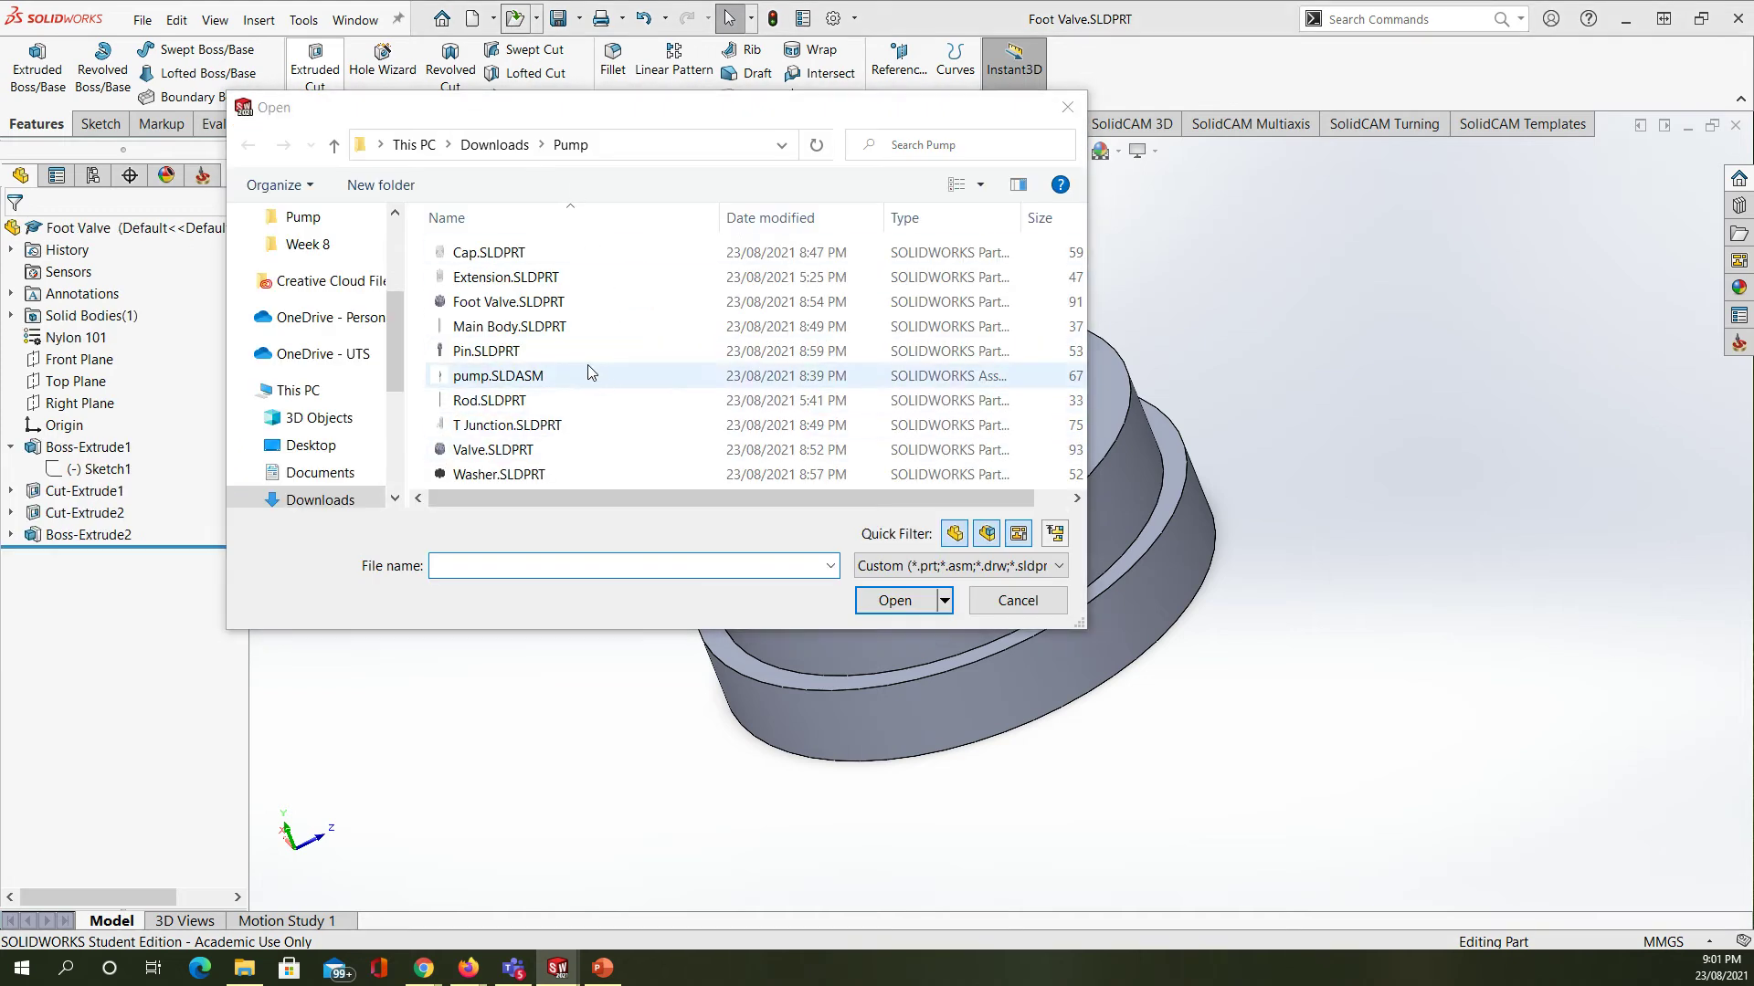
click(524, 451)
click(900, 600)
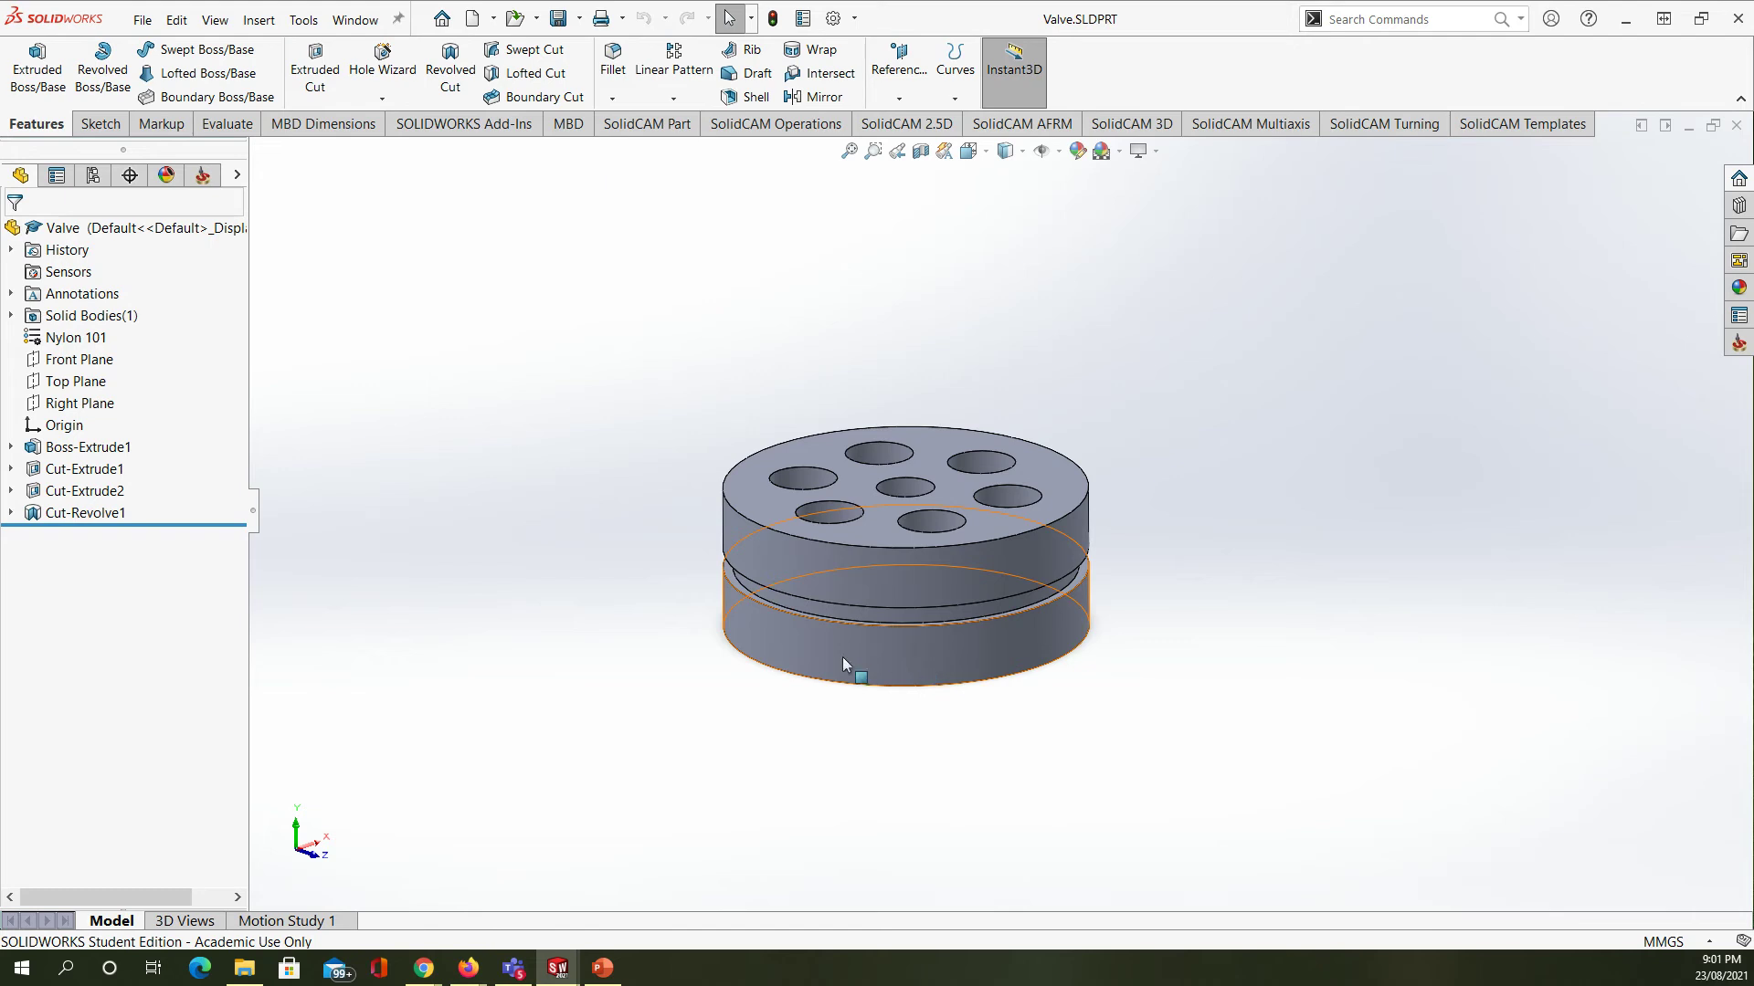
middle_drag(666, 682, 889, 574)
key(Escape)
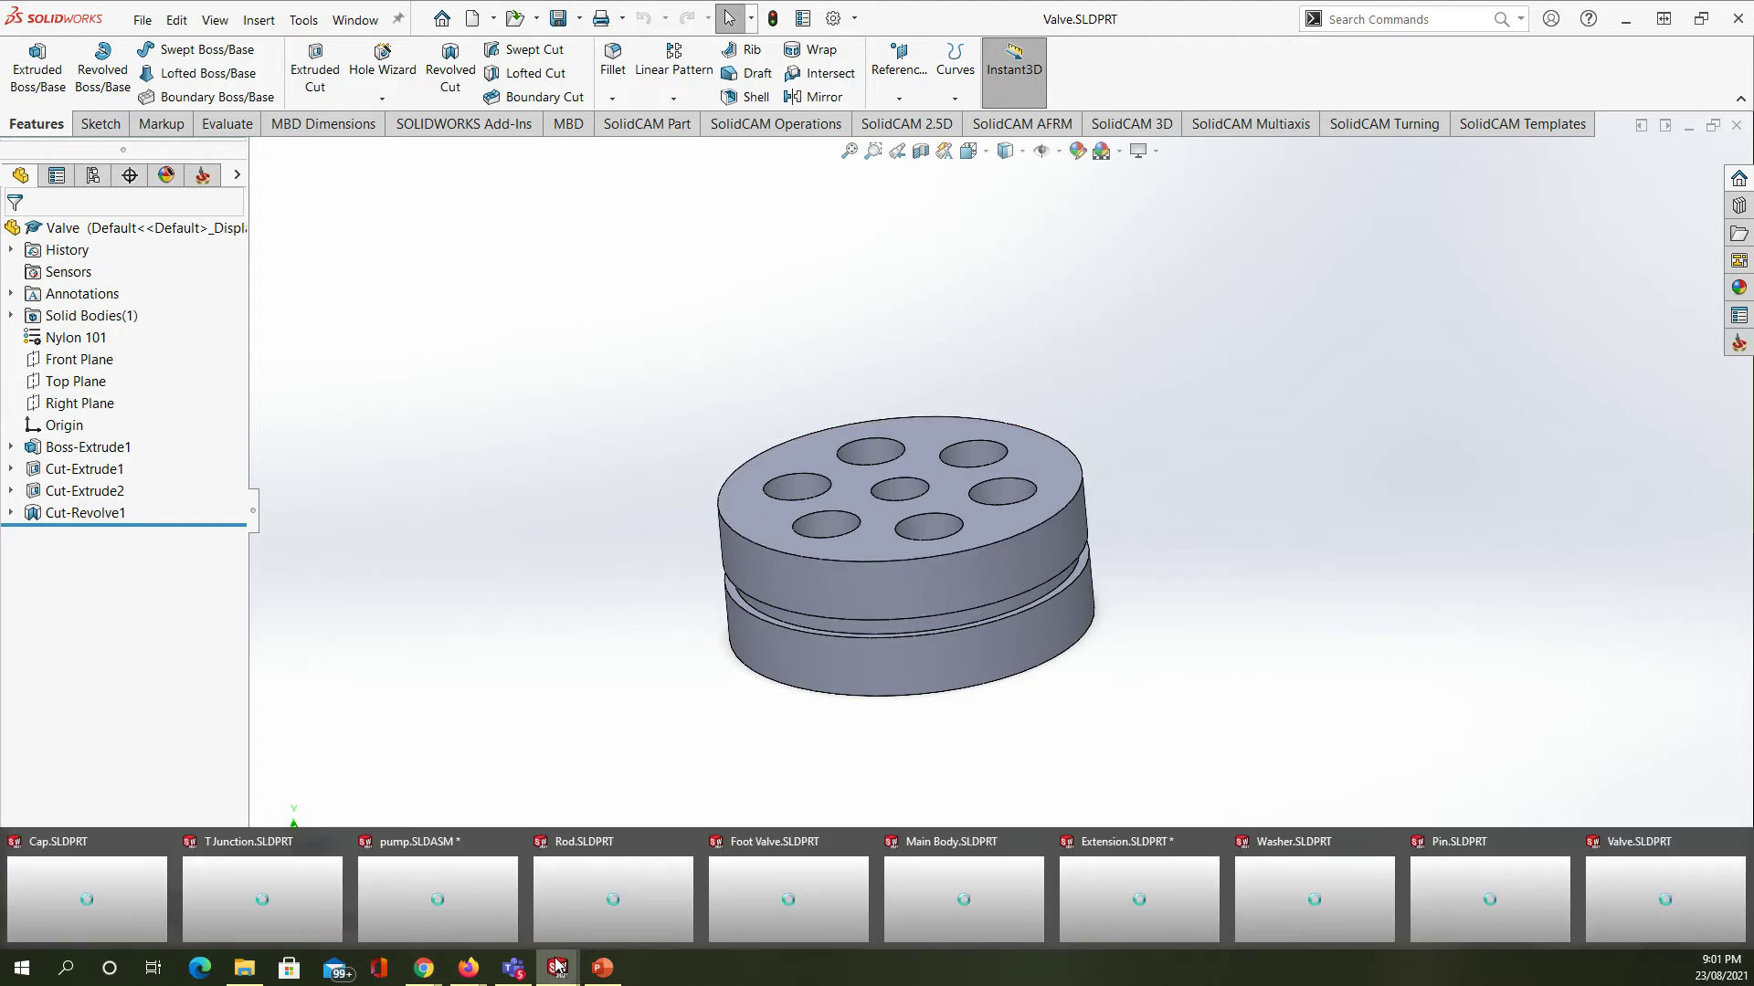
- Return to the pump assembly and save it together with the modified Extension part, rebuilding before the save
click(446, 902)
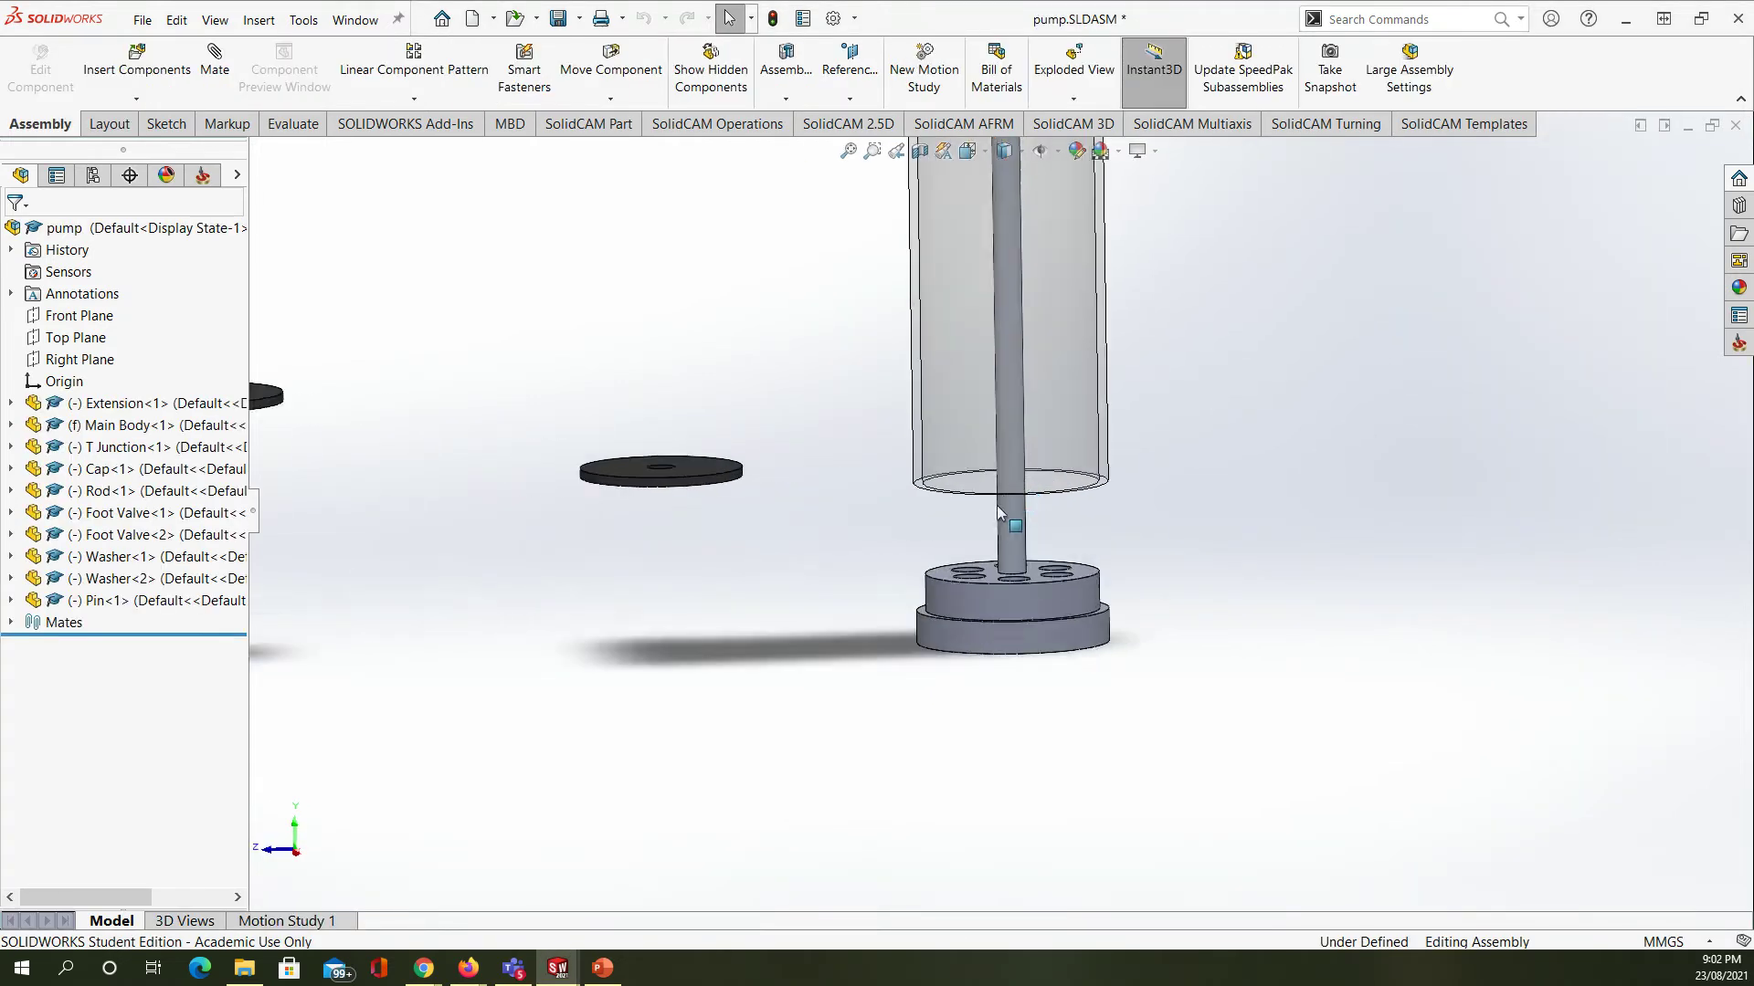
scroll(997, 509, down, 2)
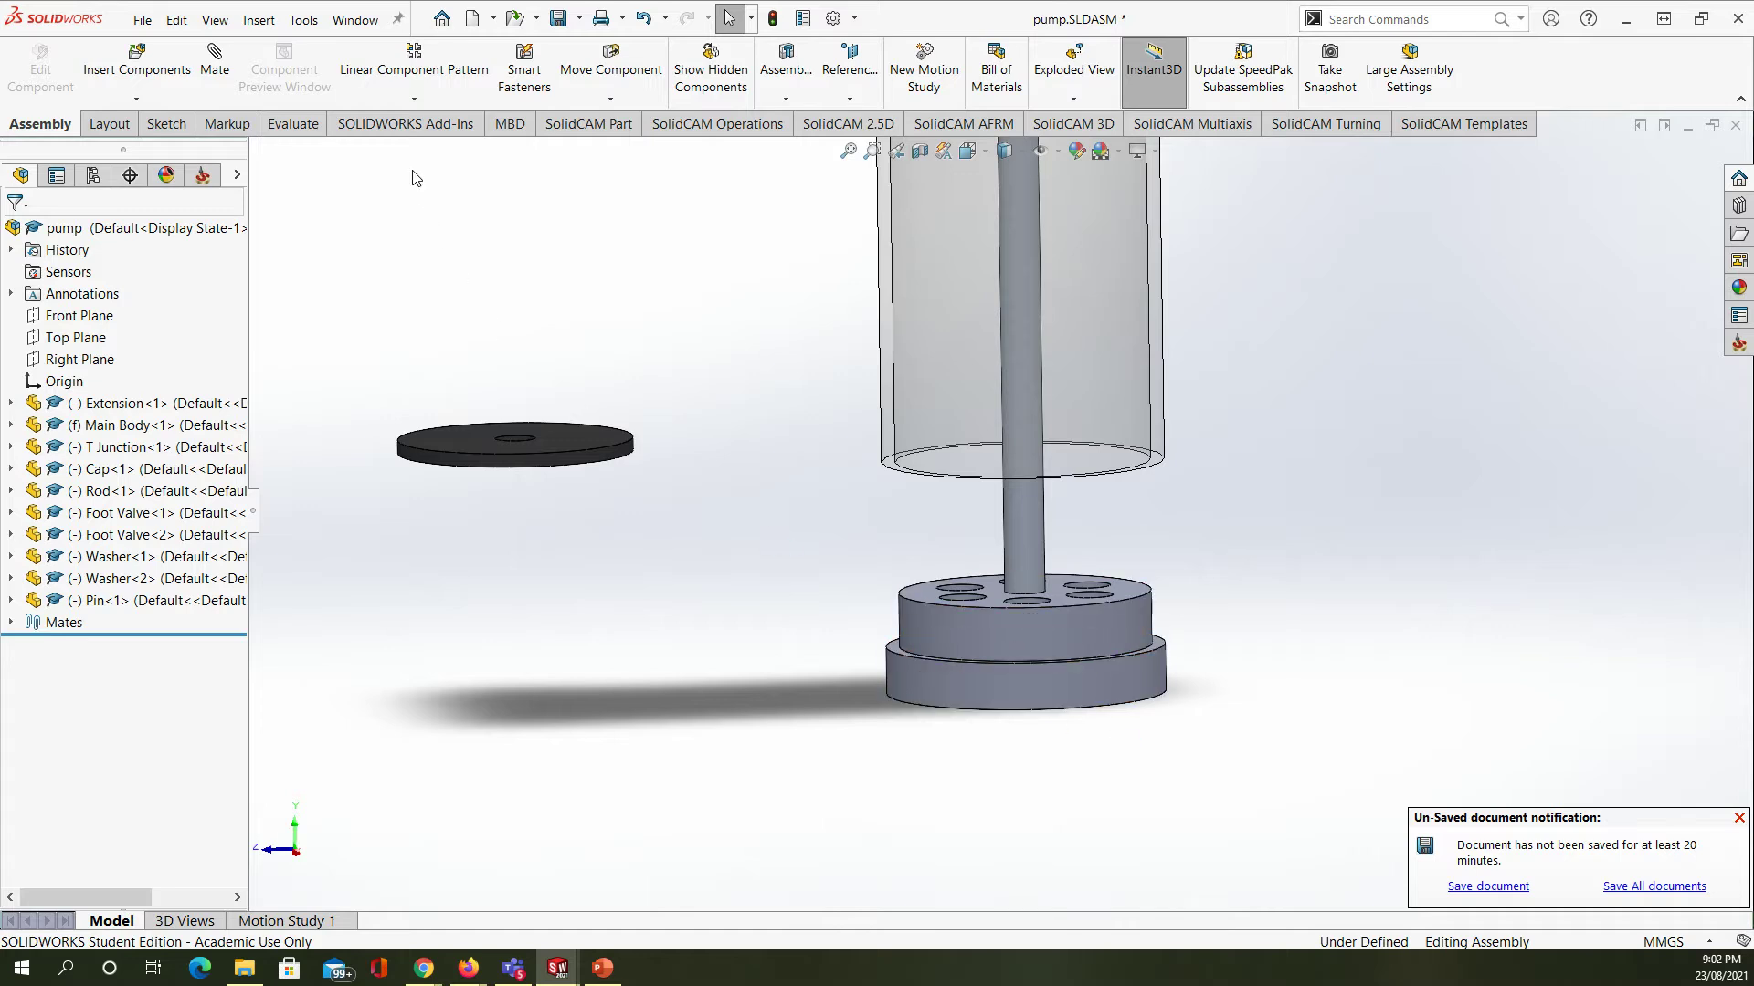
click(557, 20)
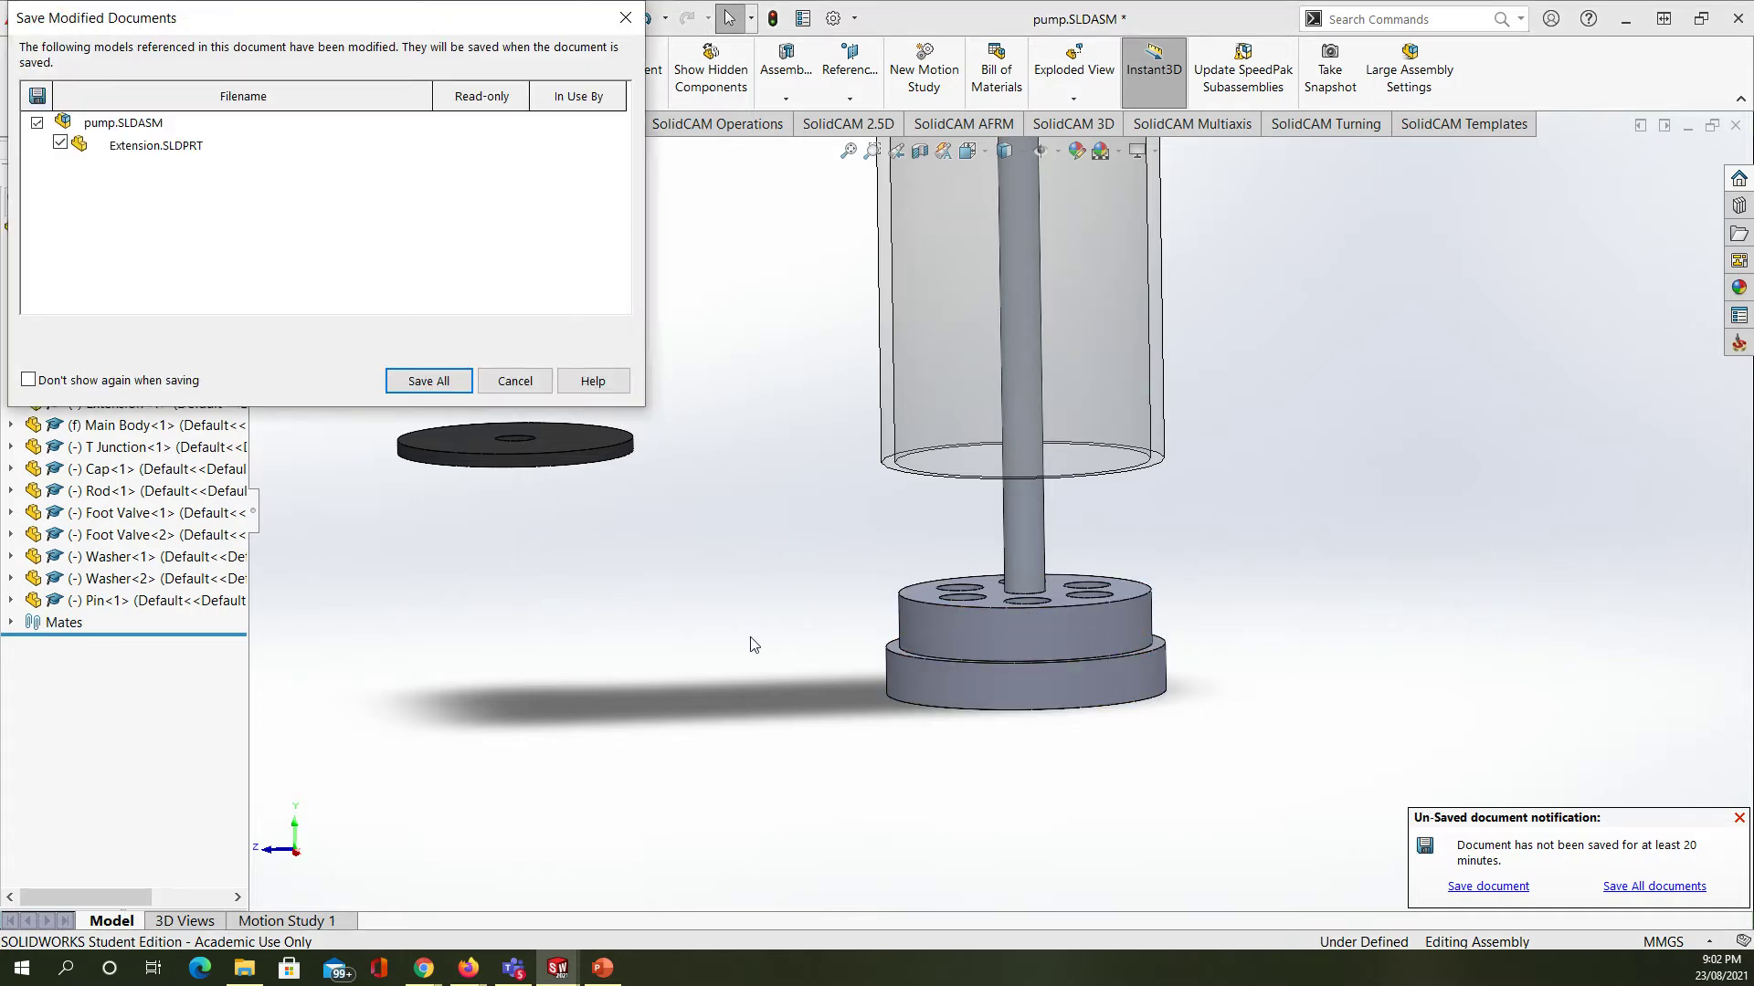
click(438, 380)
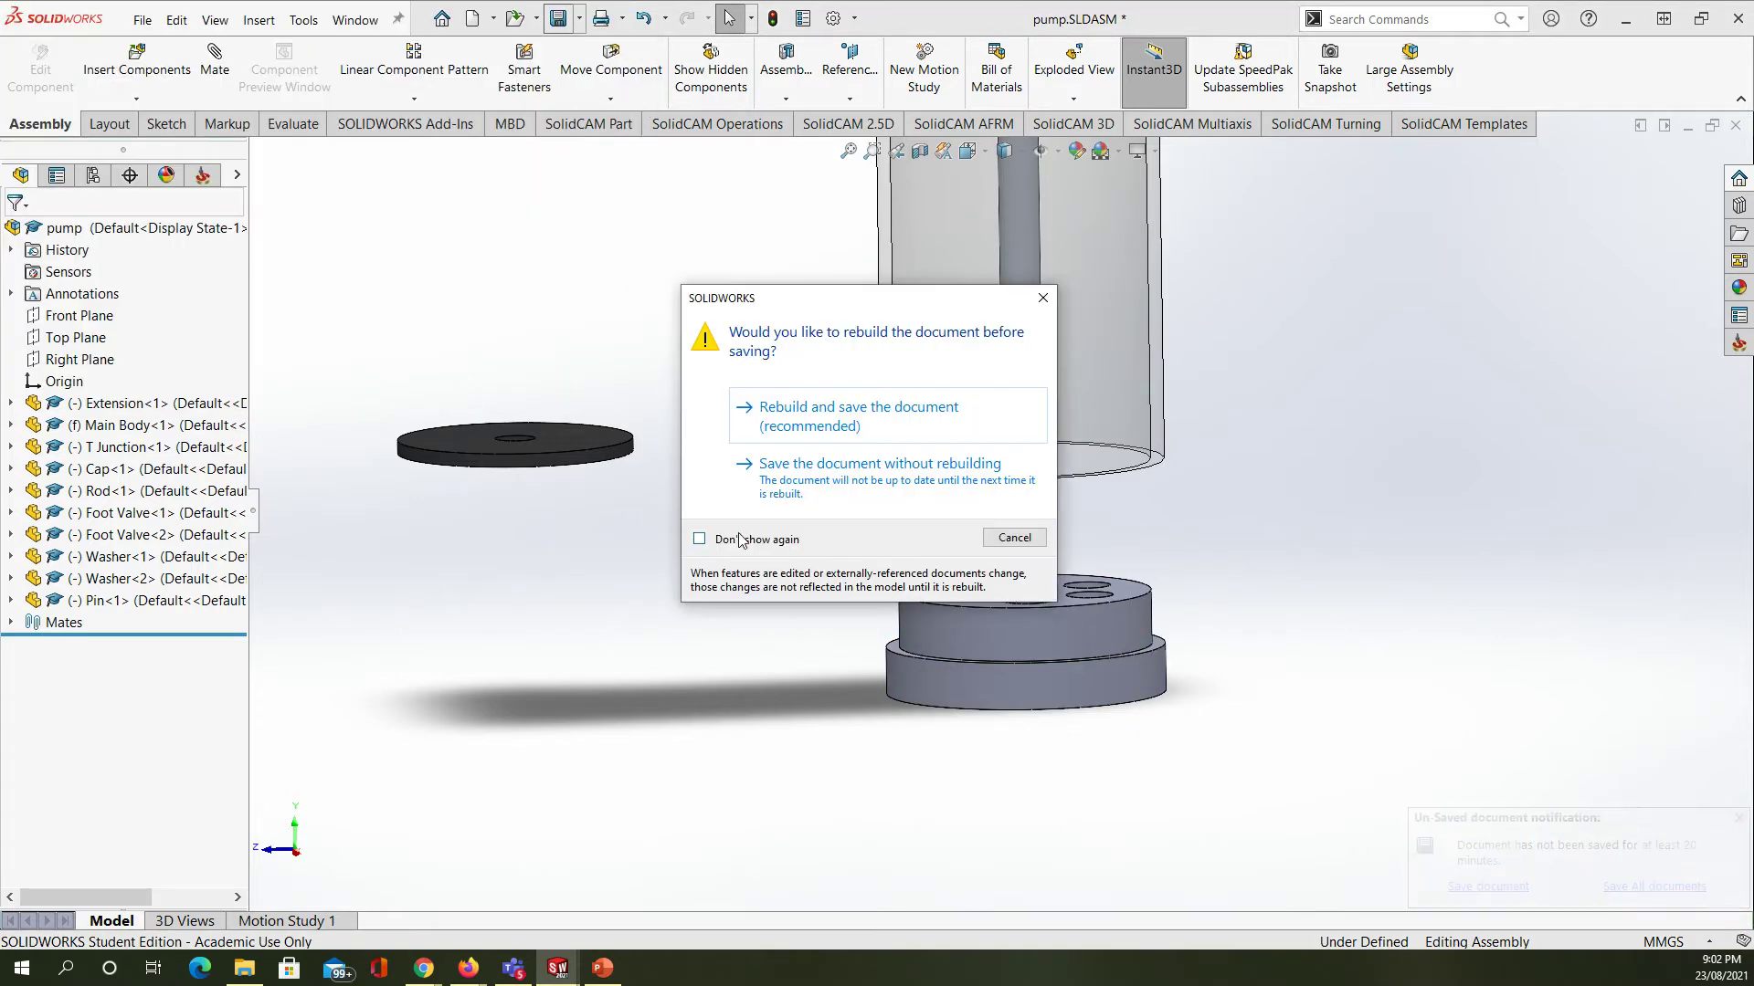
click(801, 421)
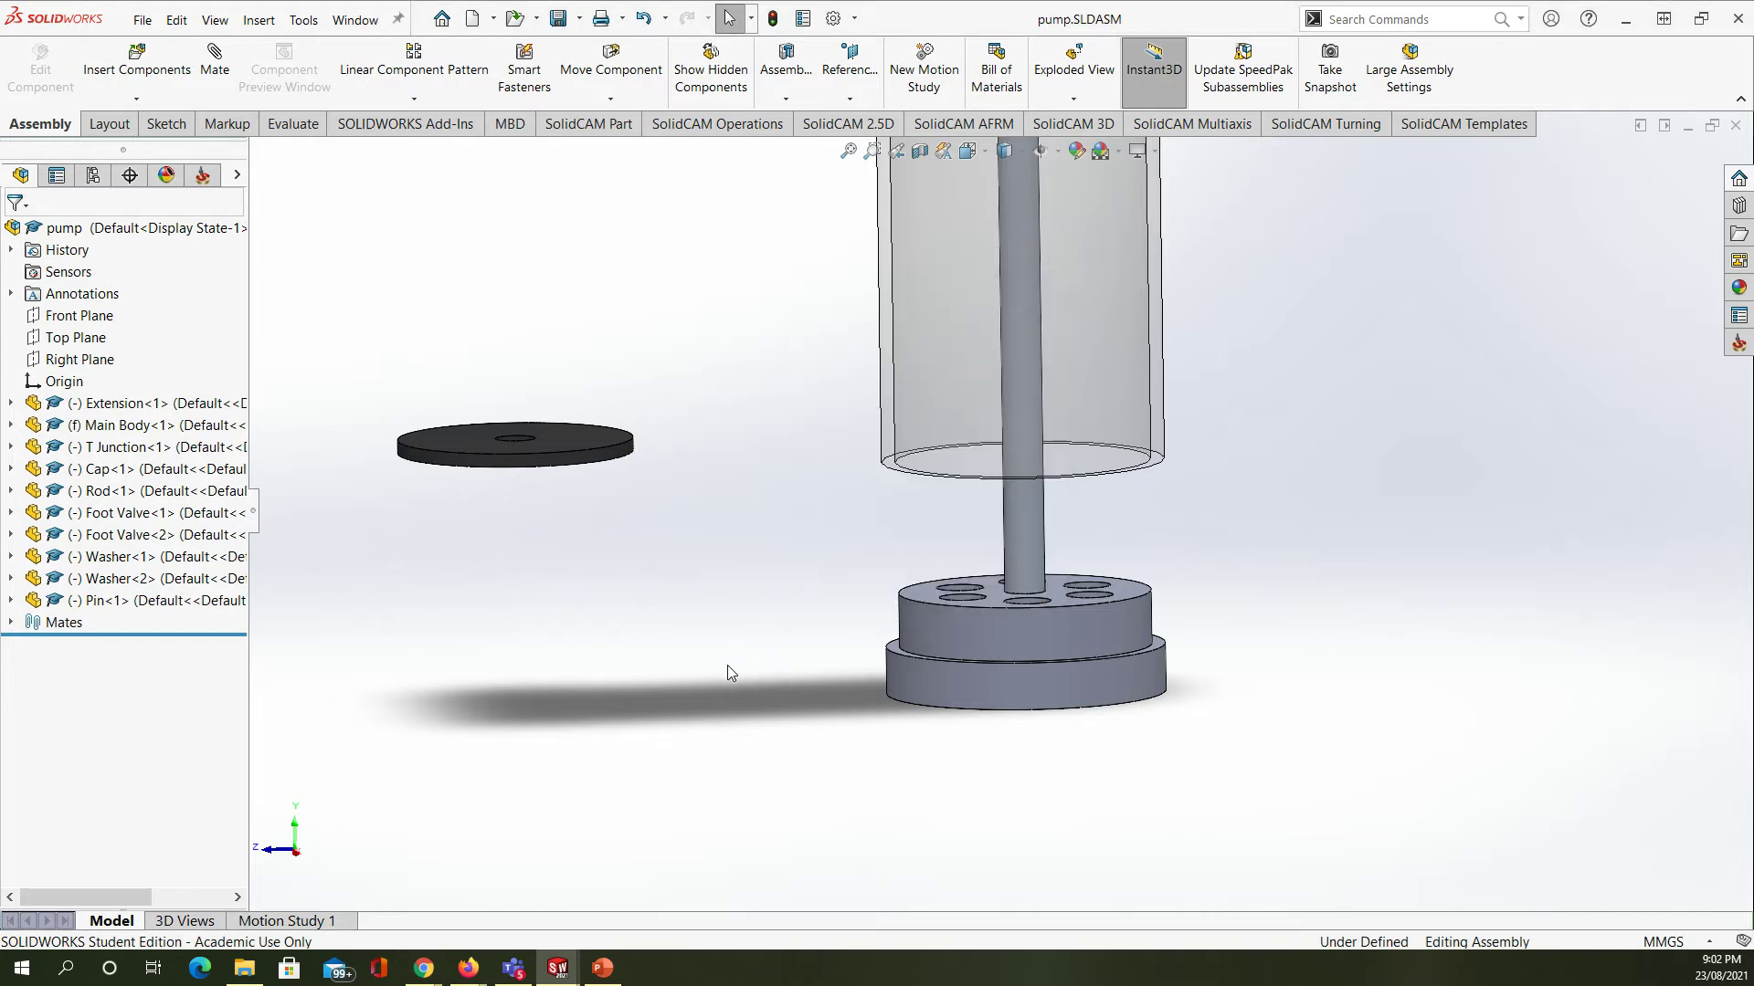
- Delete the Foot Valve mounted on the rod's lower end, including its dependent mates
scroll(728, 666, up, 6)
scroll(808, 467, down, 1)
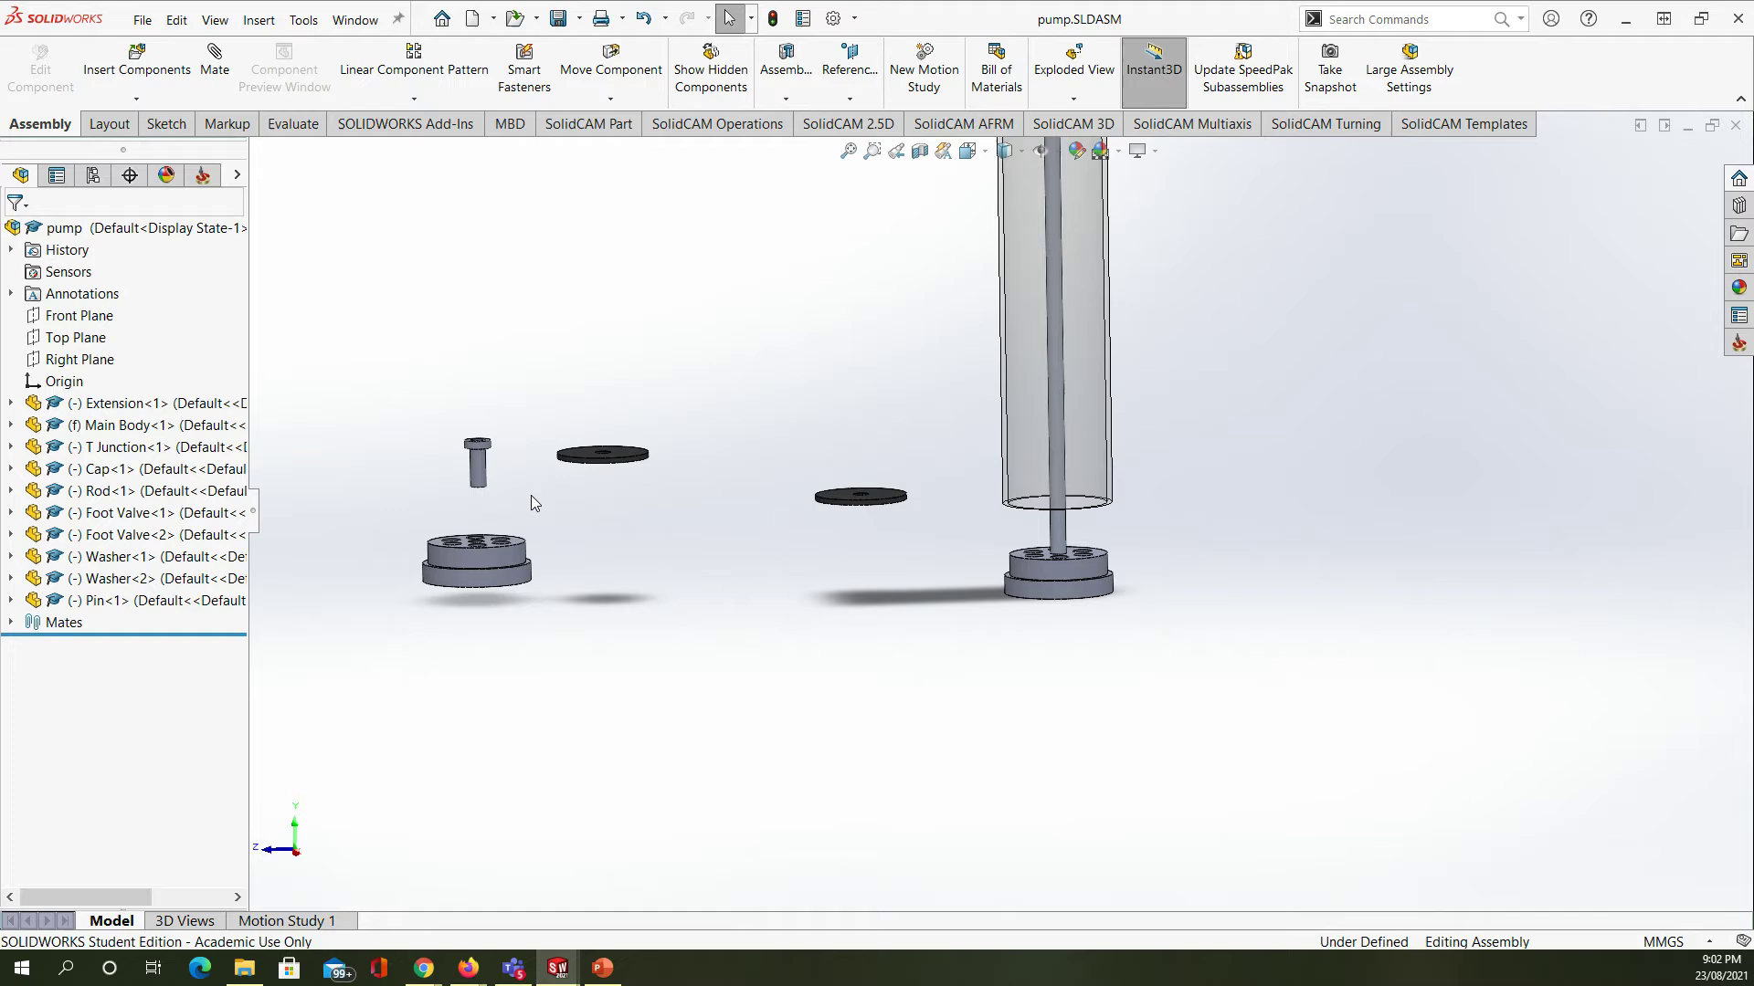
click(137, 518)
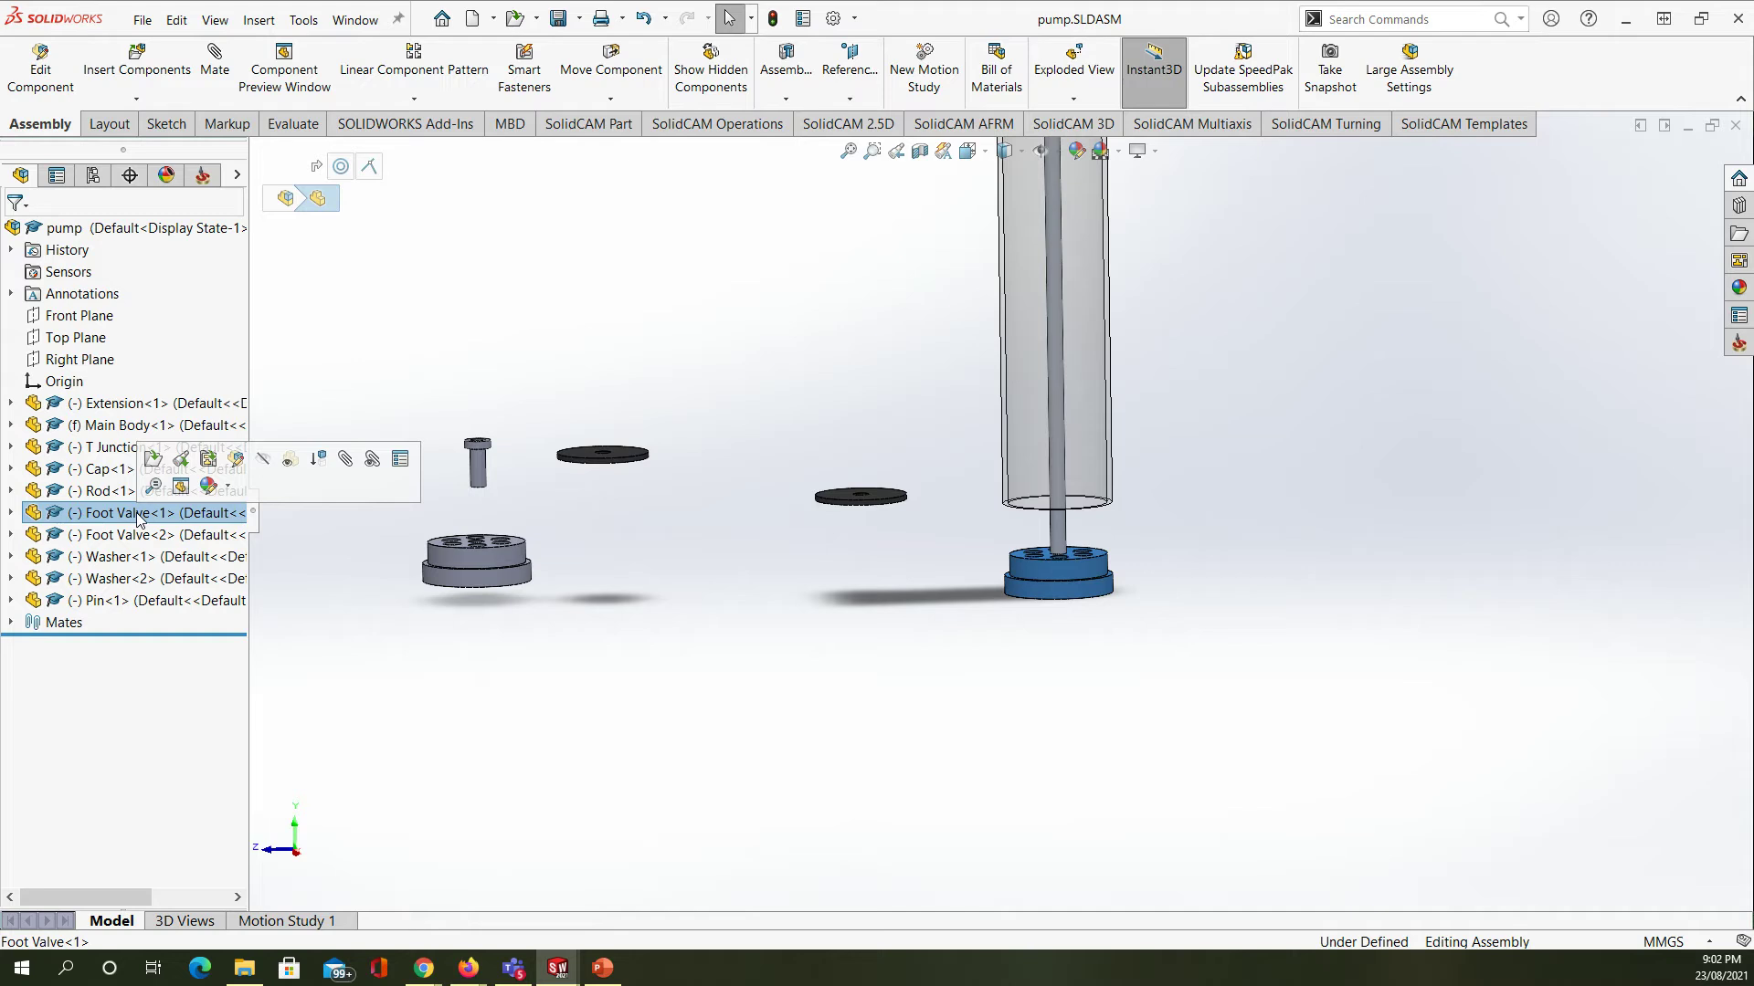
key(Delete)
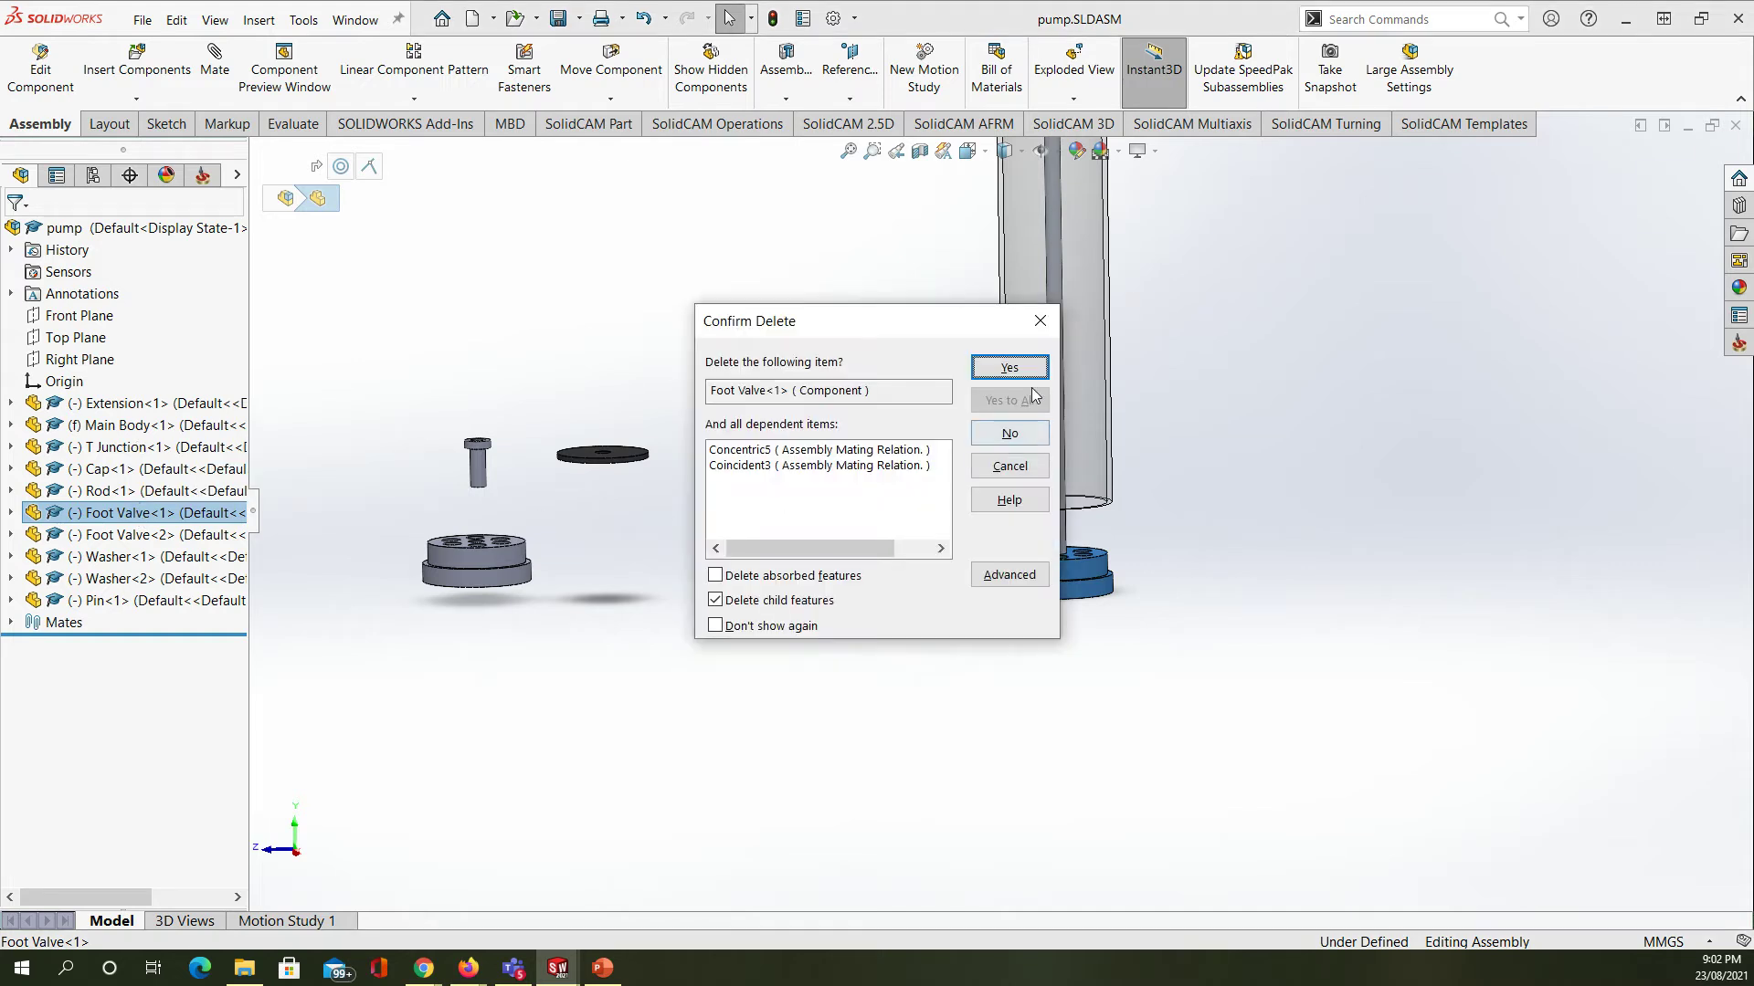
click(1011, 367)
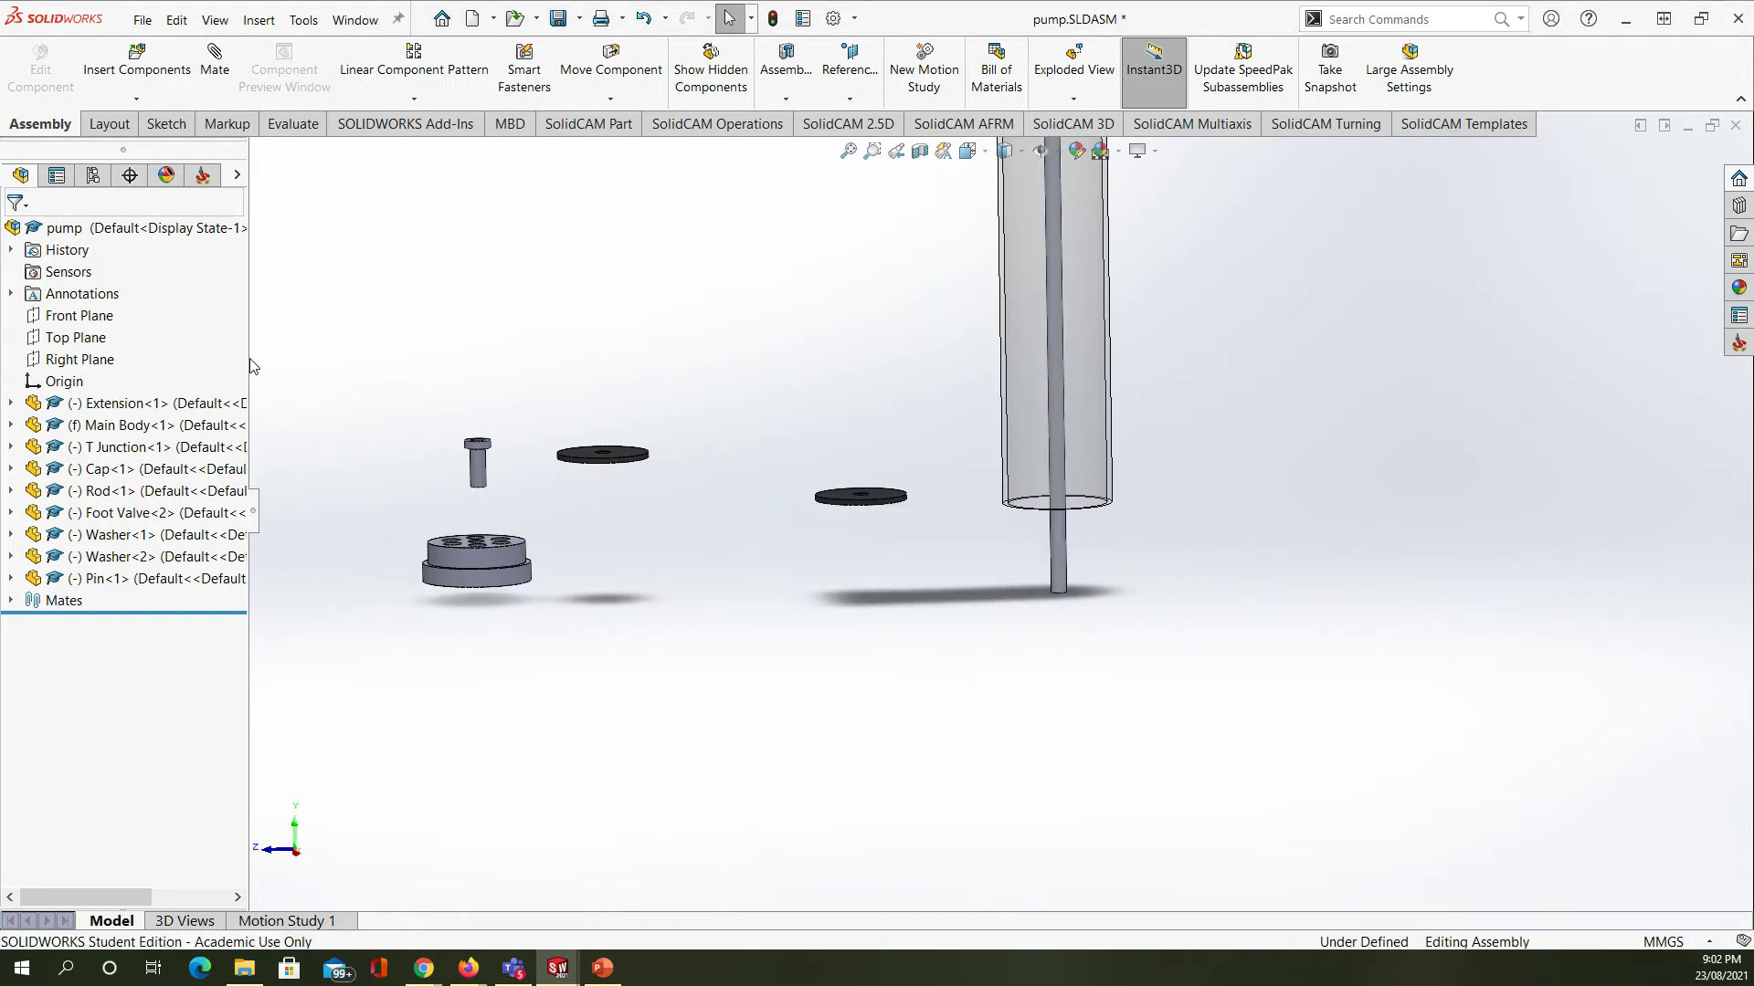
- Insert the Valve component beside the rod's lower end
click(137, 60)
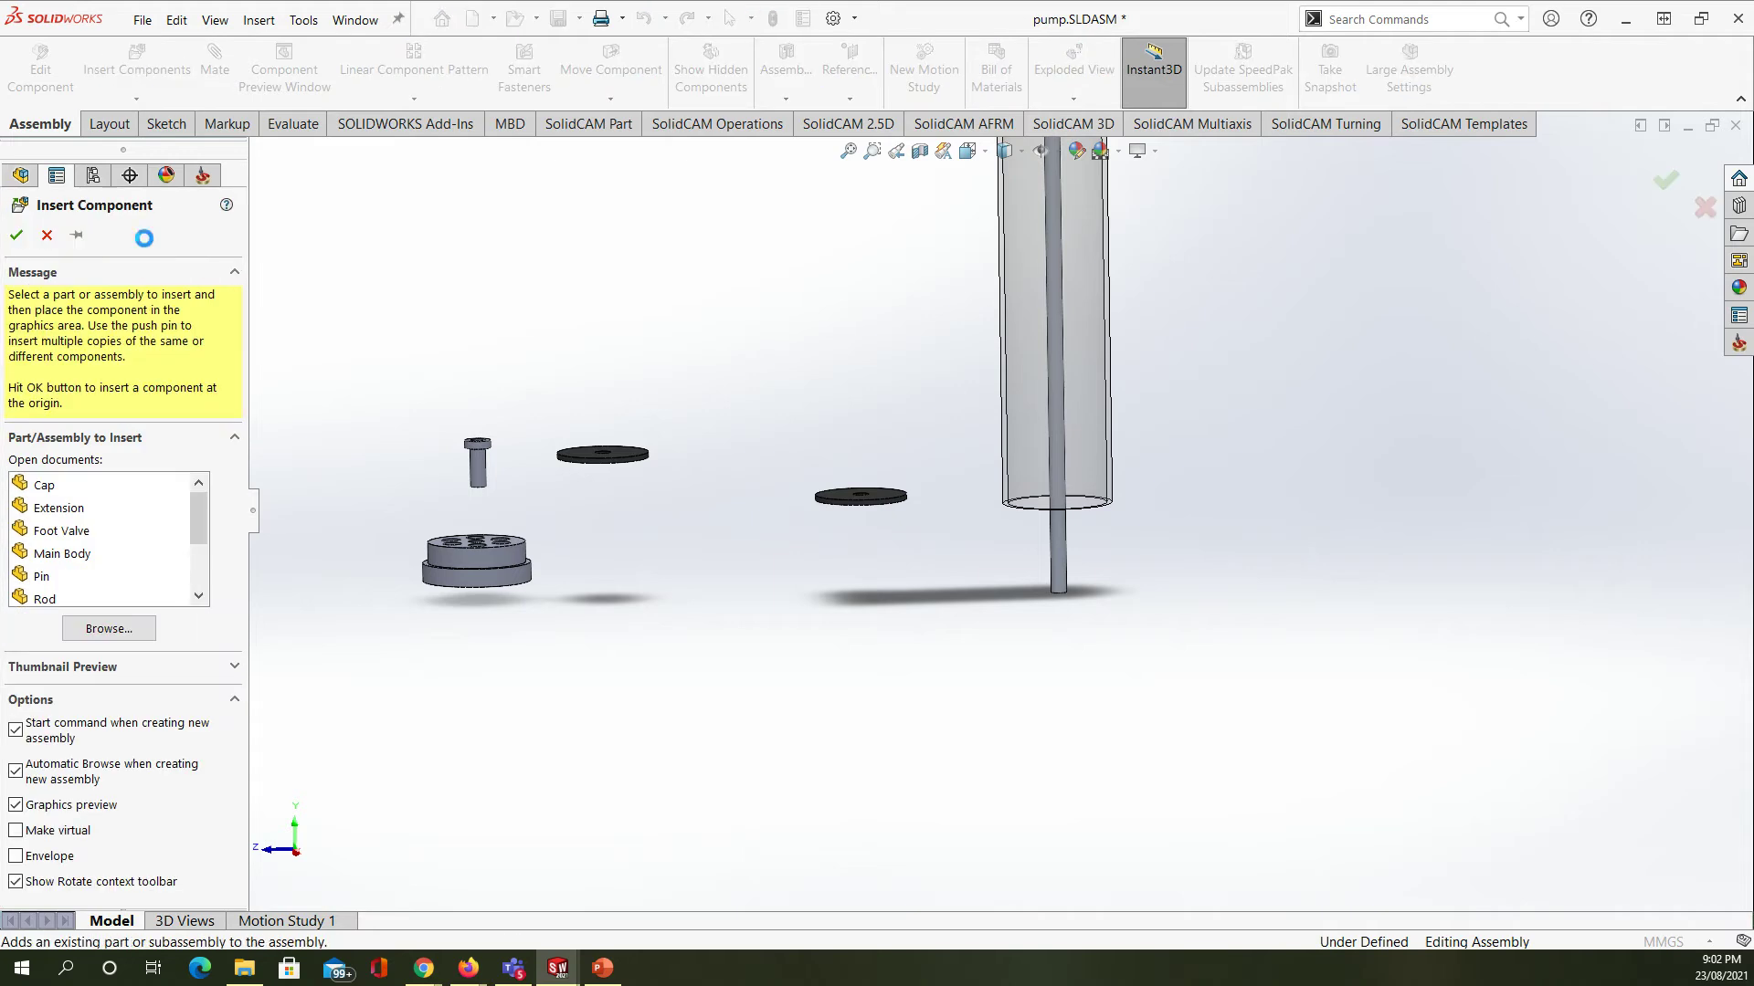
drag(189, 513, 190, 564)
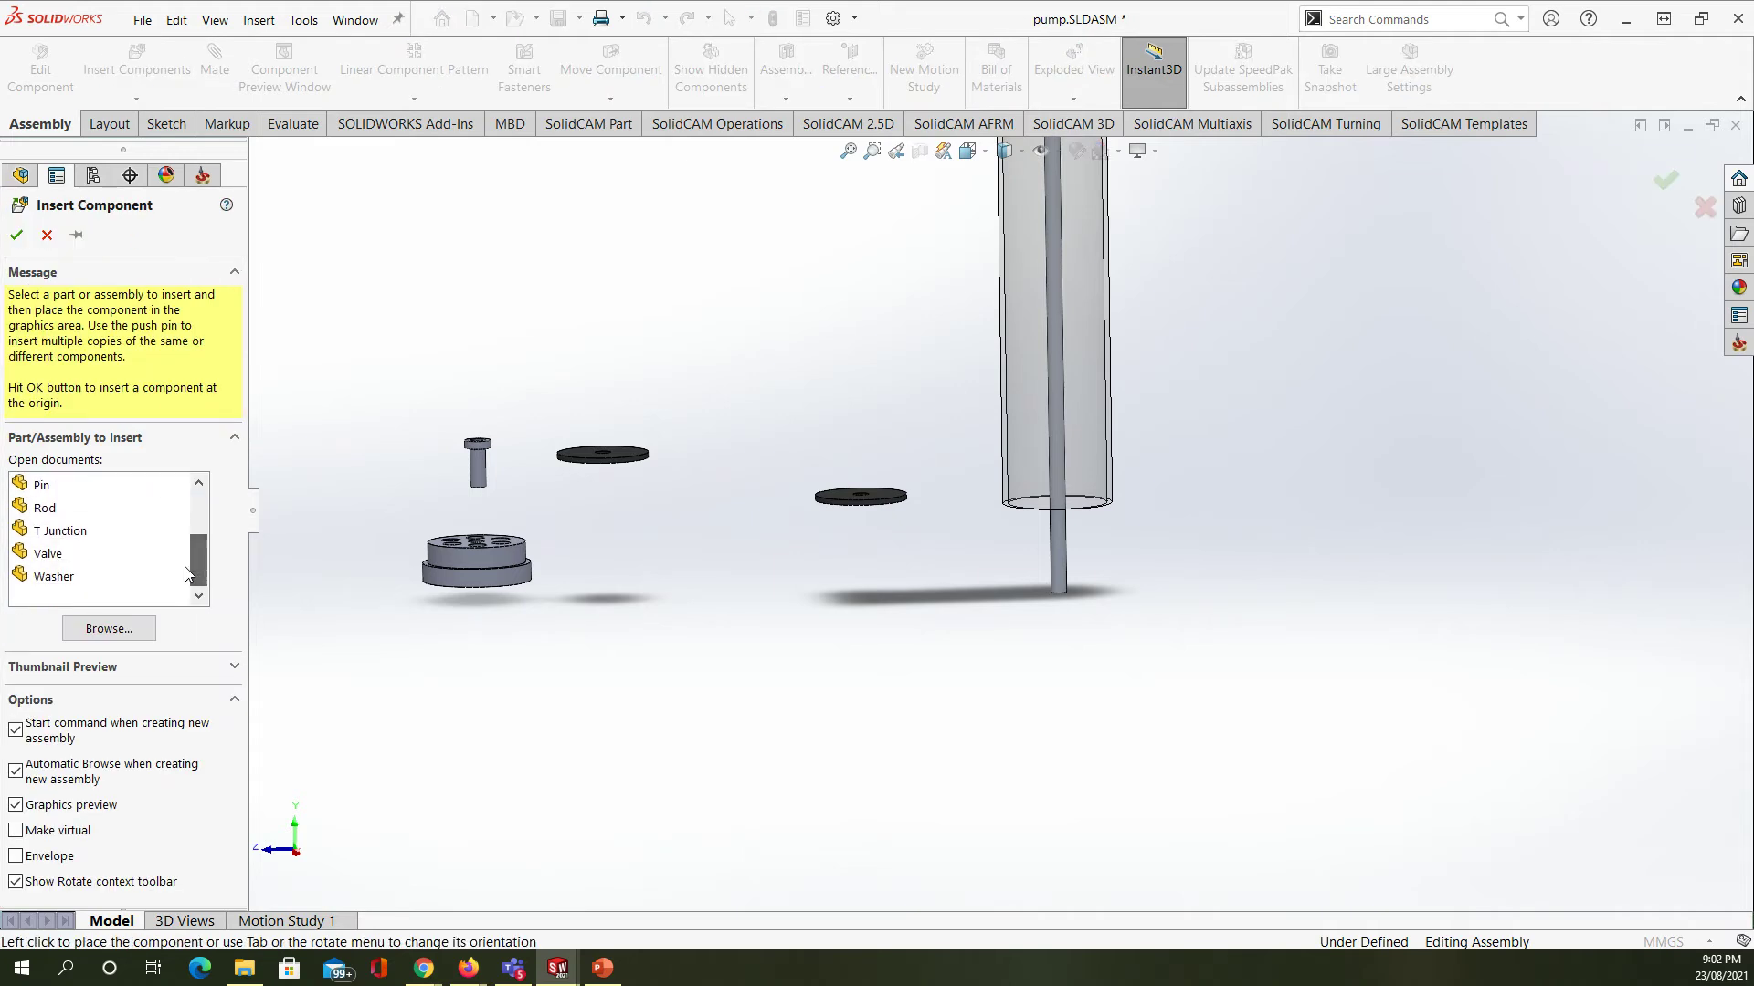
click(48, 555)
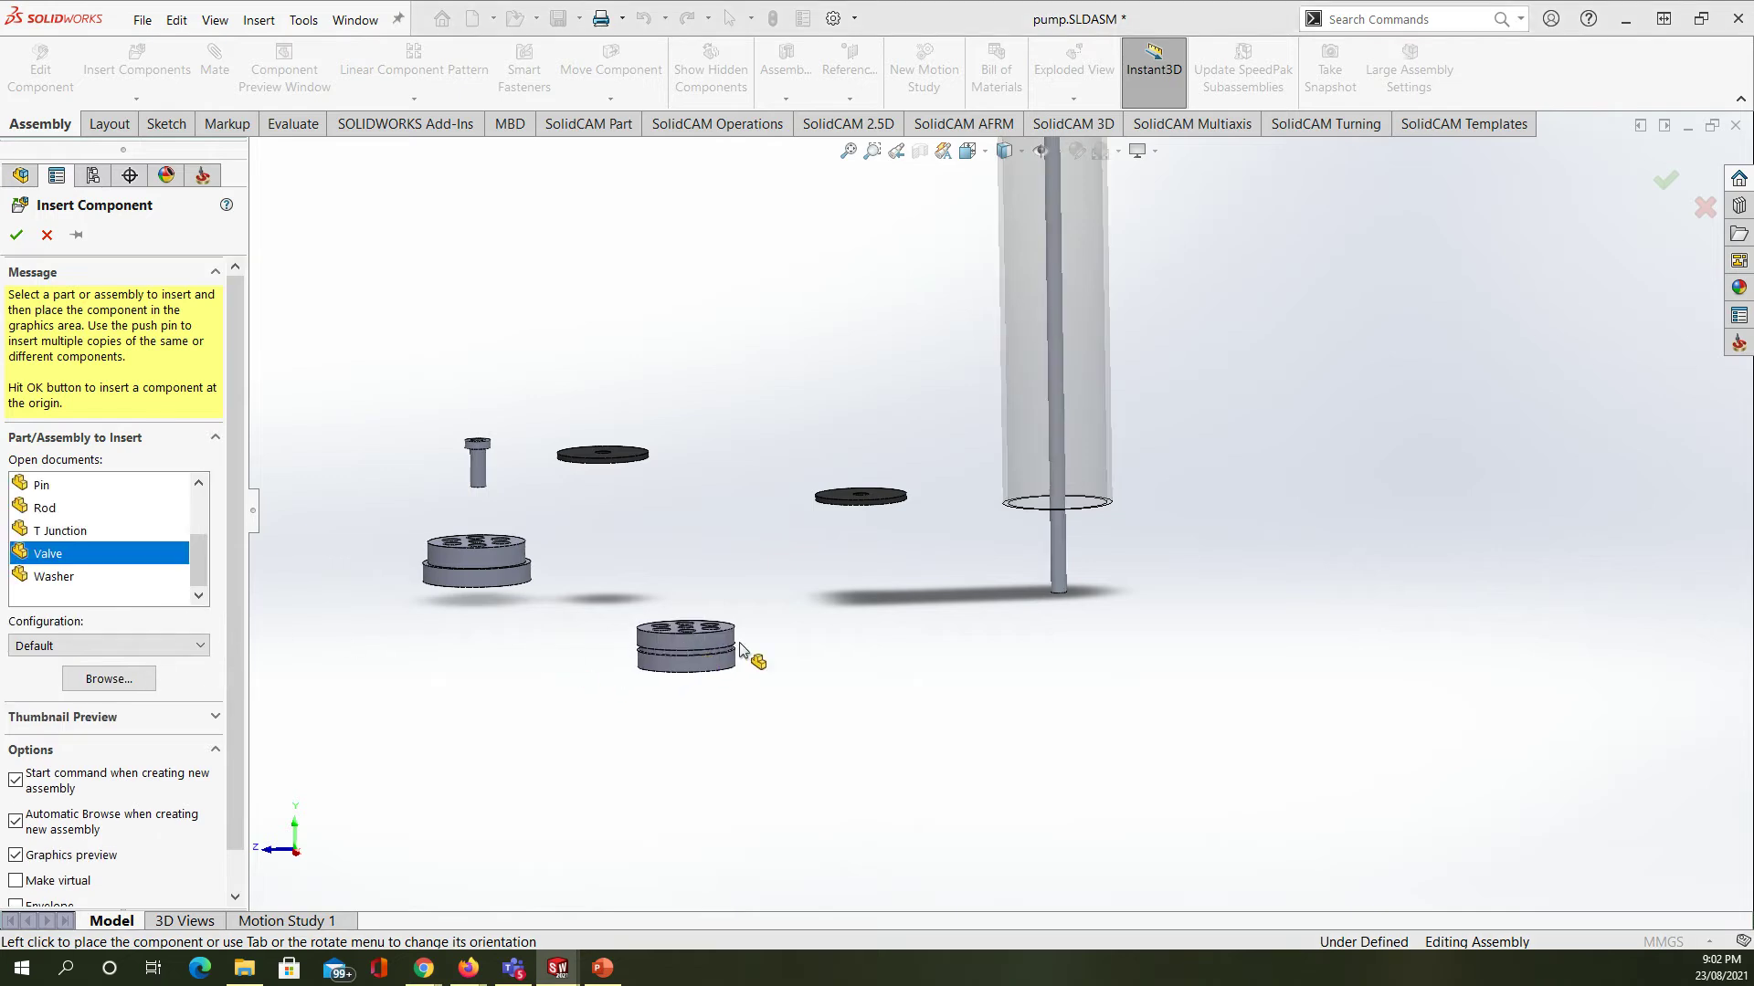
click(953, 581)
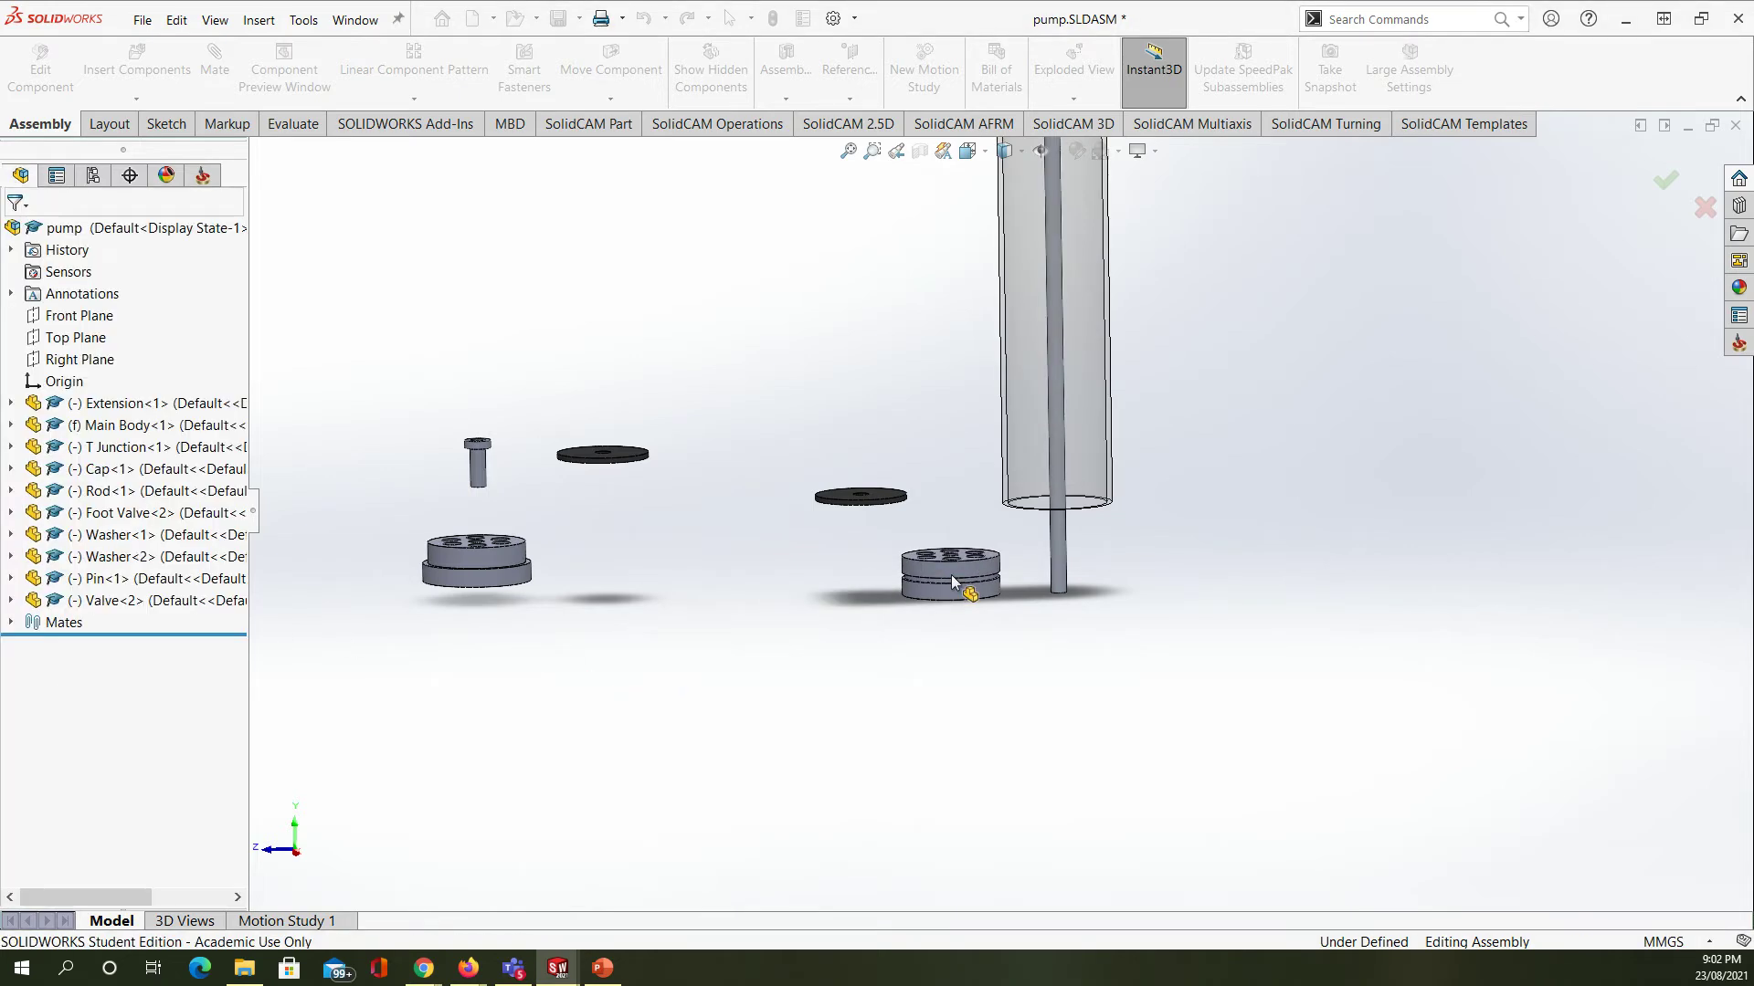
- Add a coincident mate between the underside of the washer nearest the valve and the Valve's top face with the holes
scroll(950, 557, down, 5)
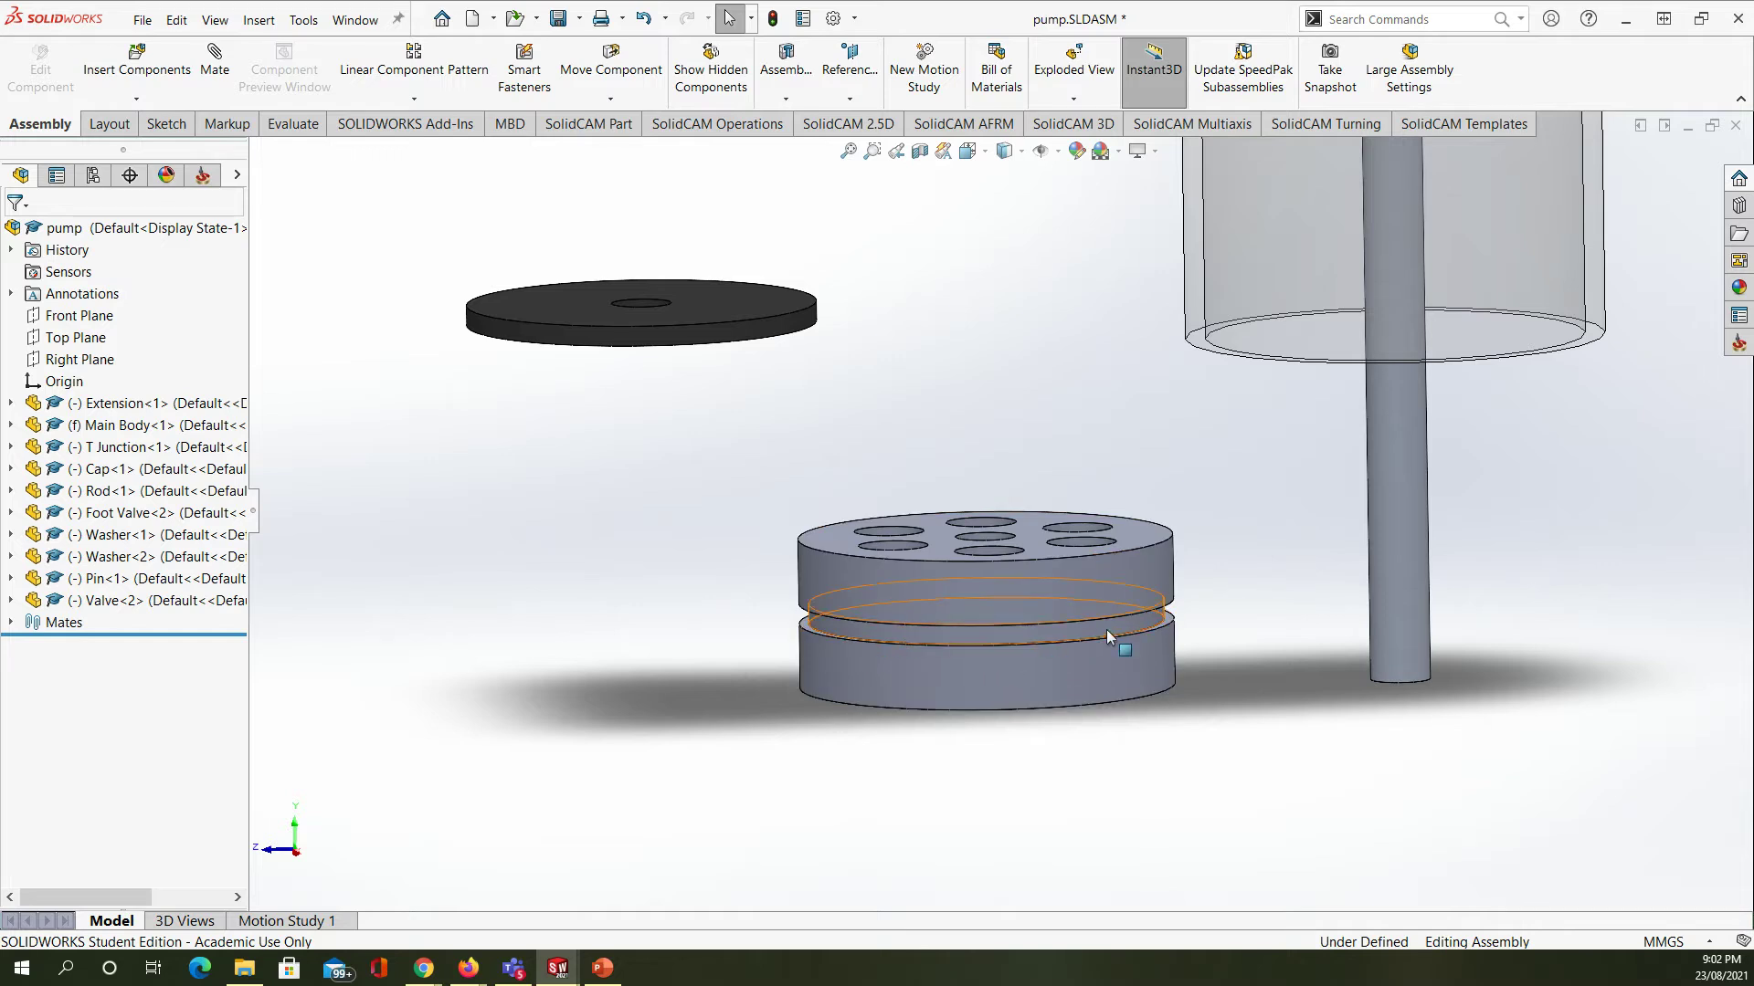
scroll(909, 625, up, 2)
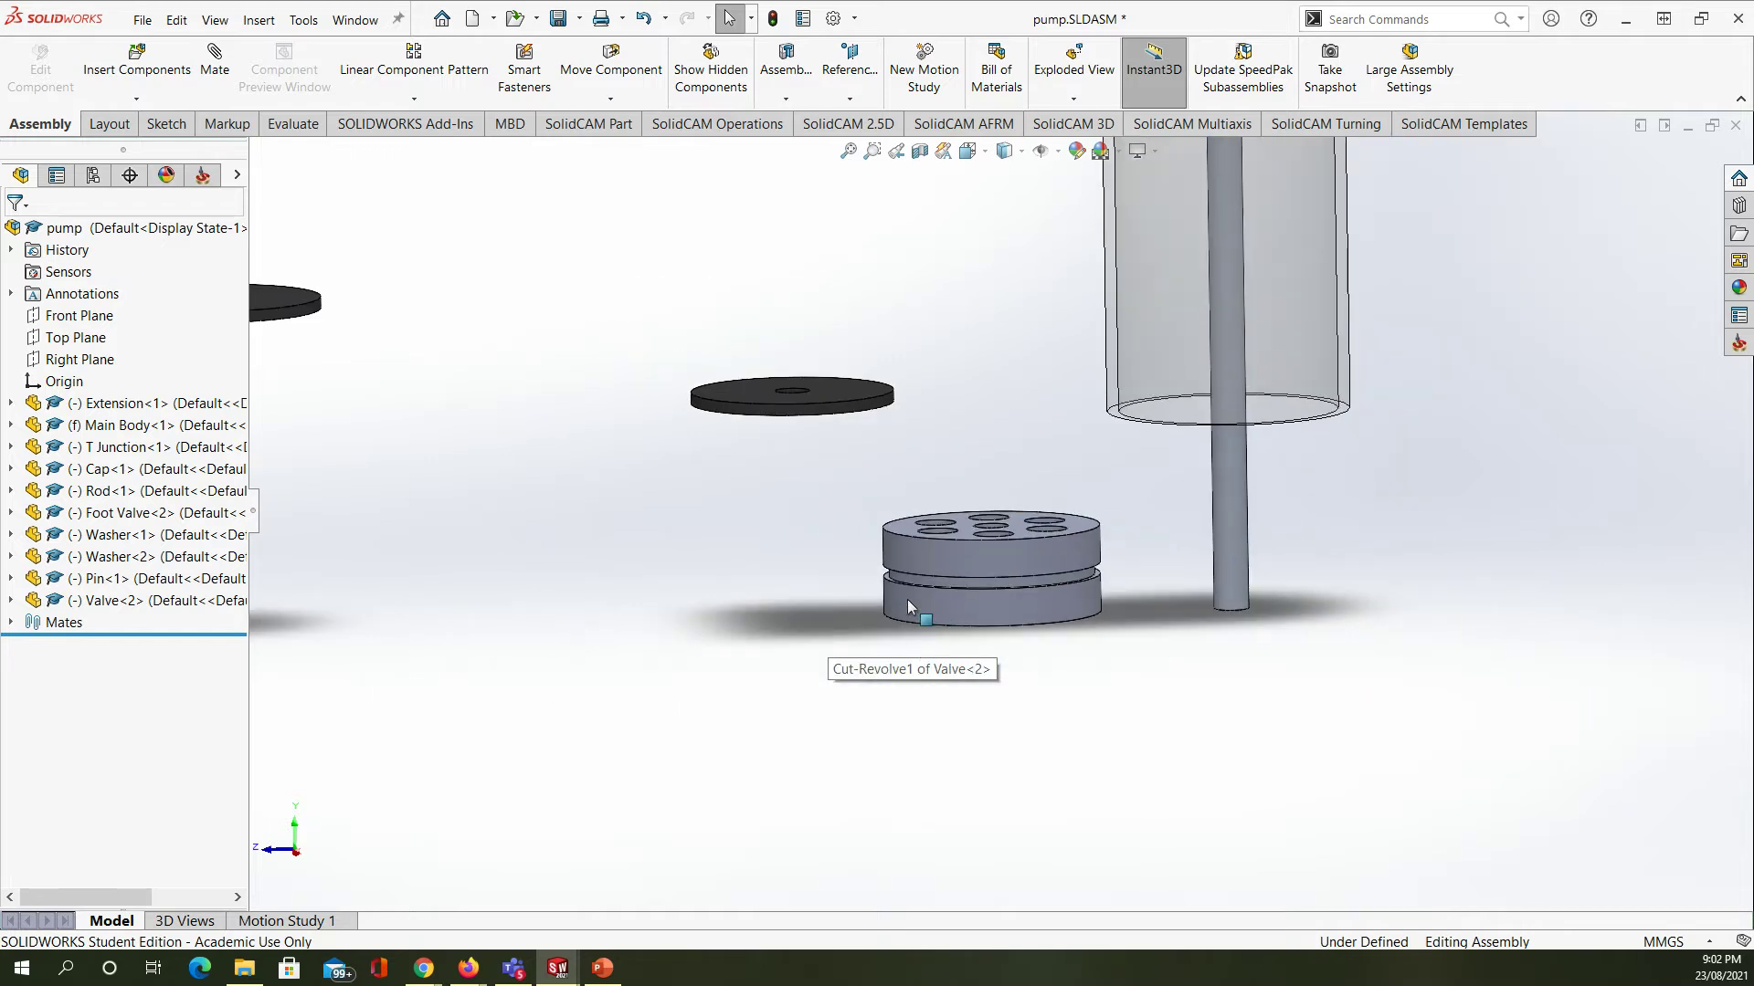
click(214, 64)
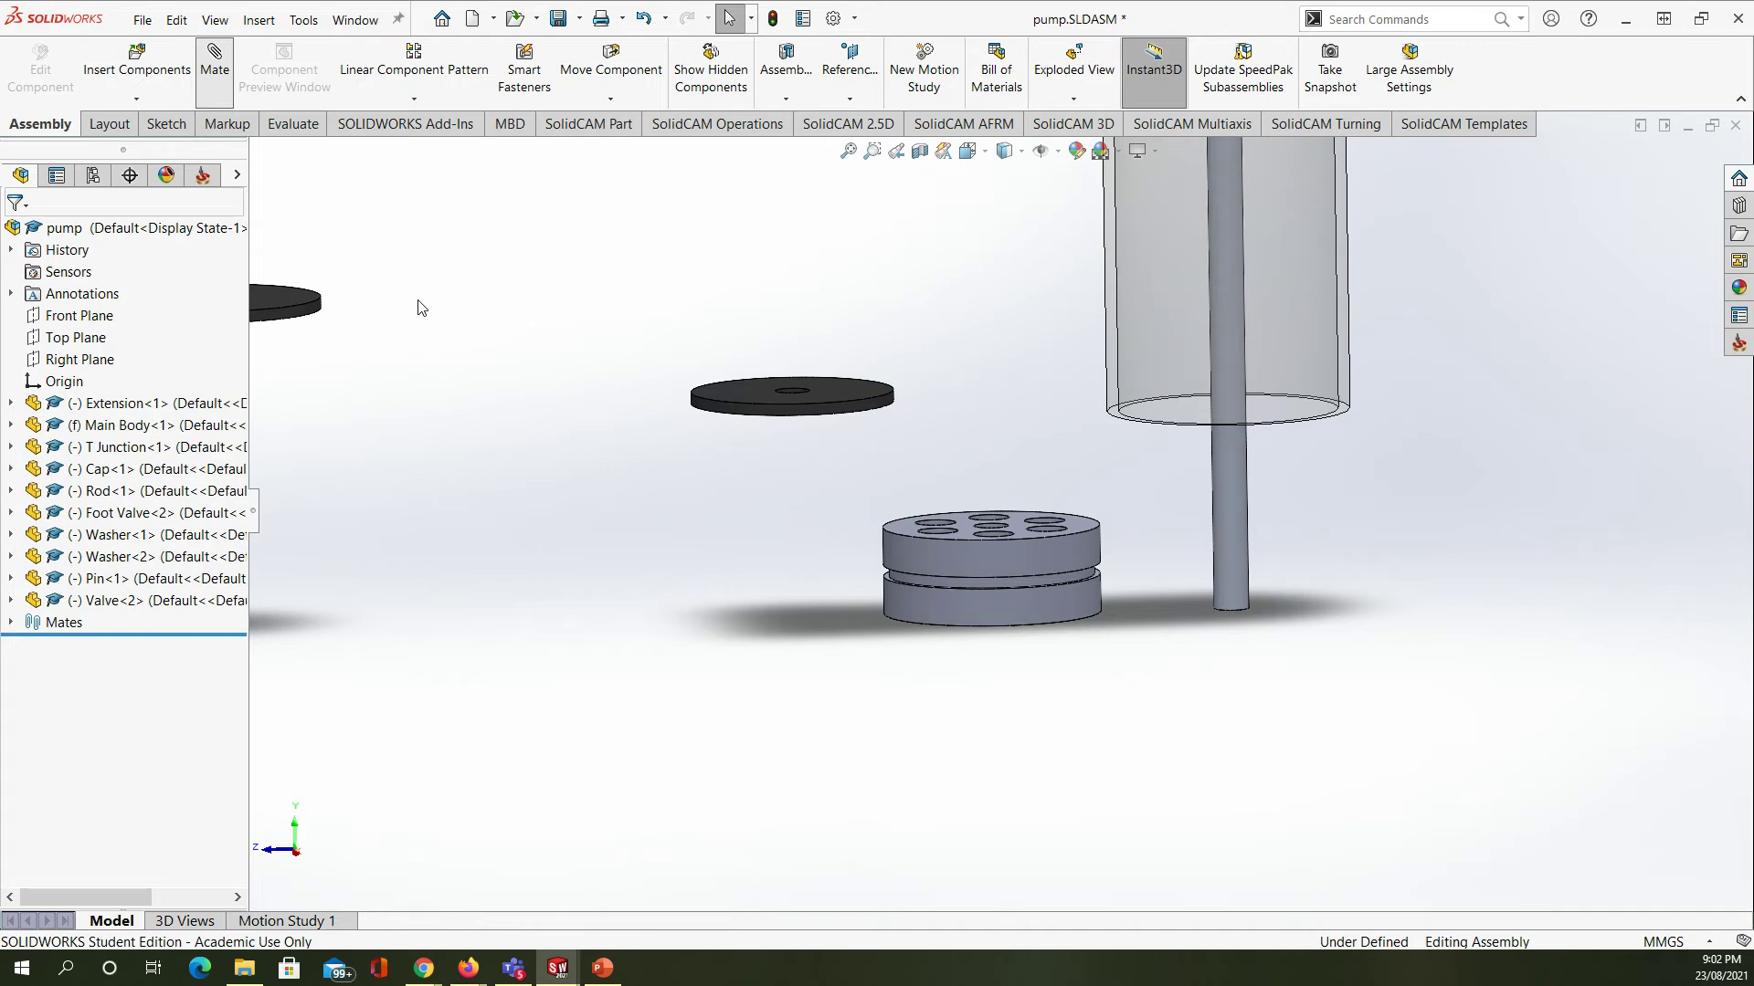
middle_drag(736, 486, 758, 539)
click(711, 282)
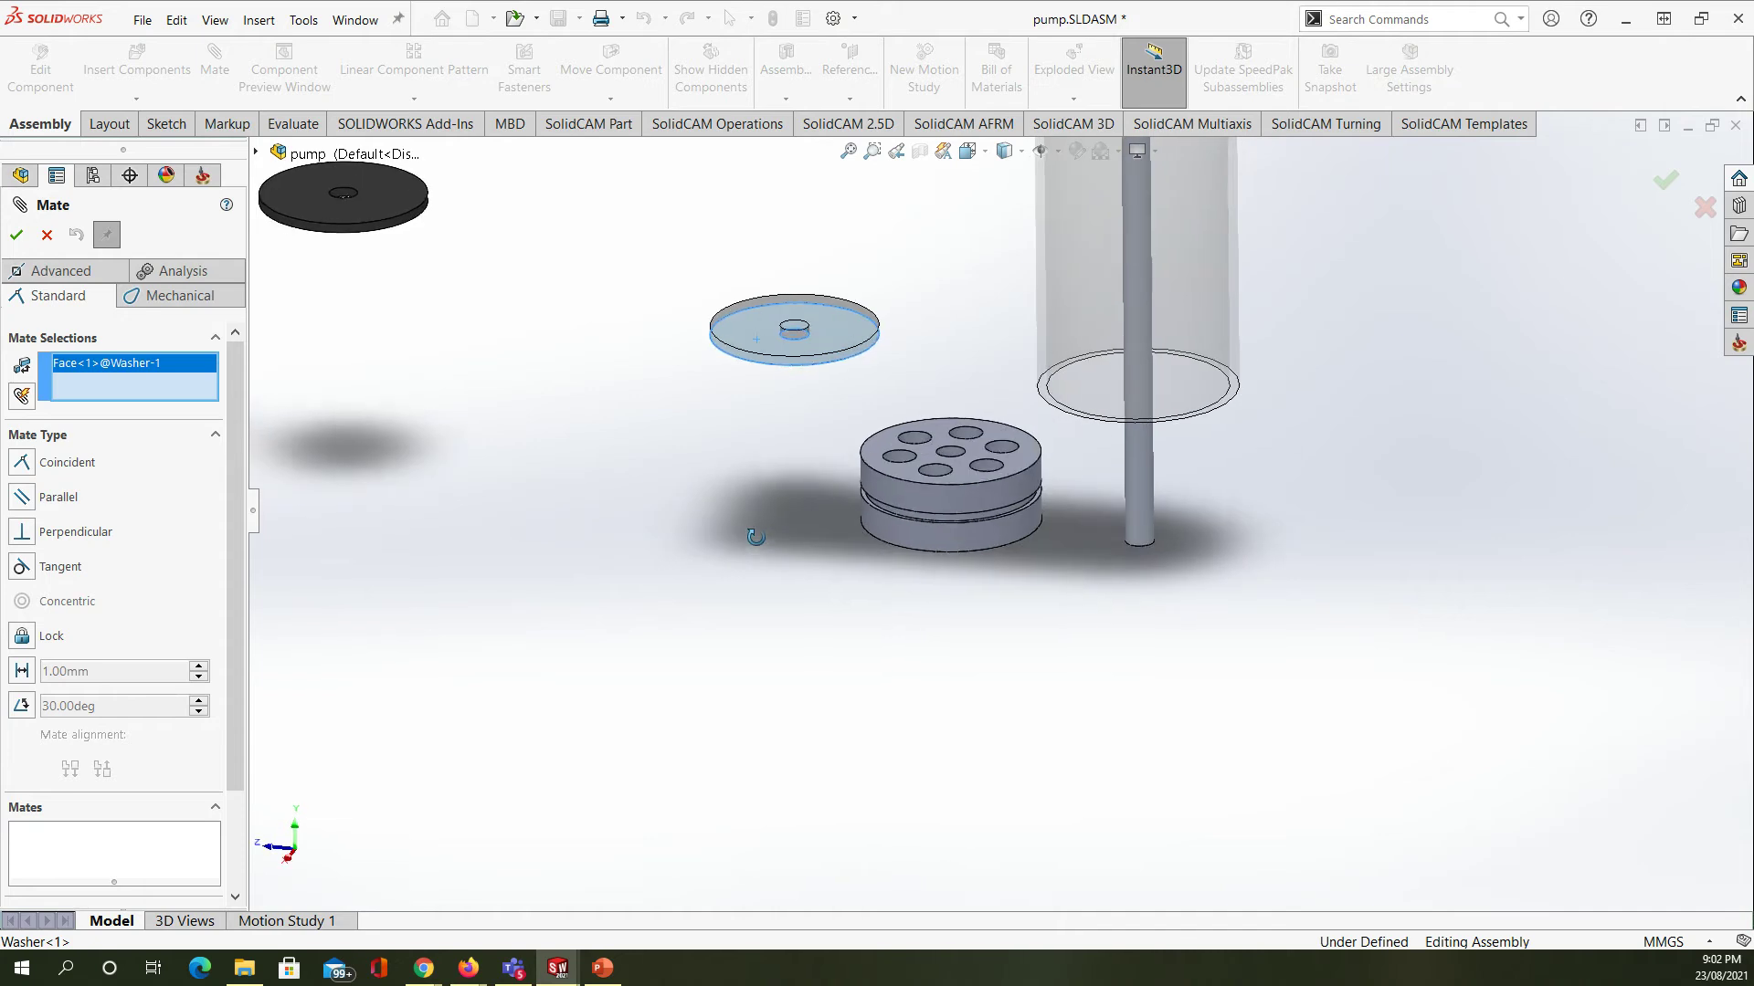
scroll(930, 470, down, 5)
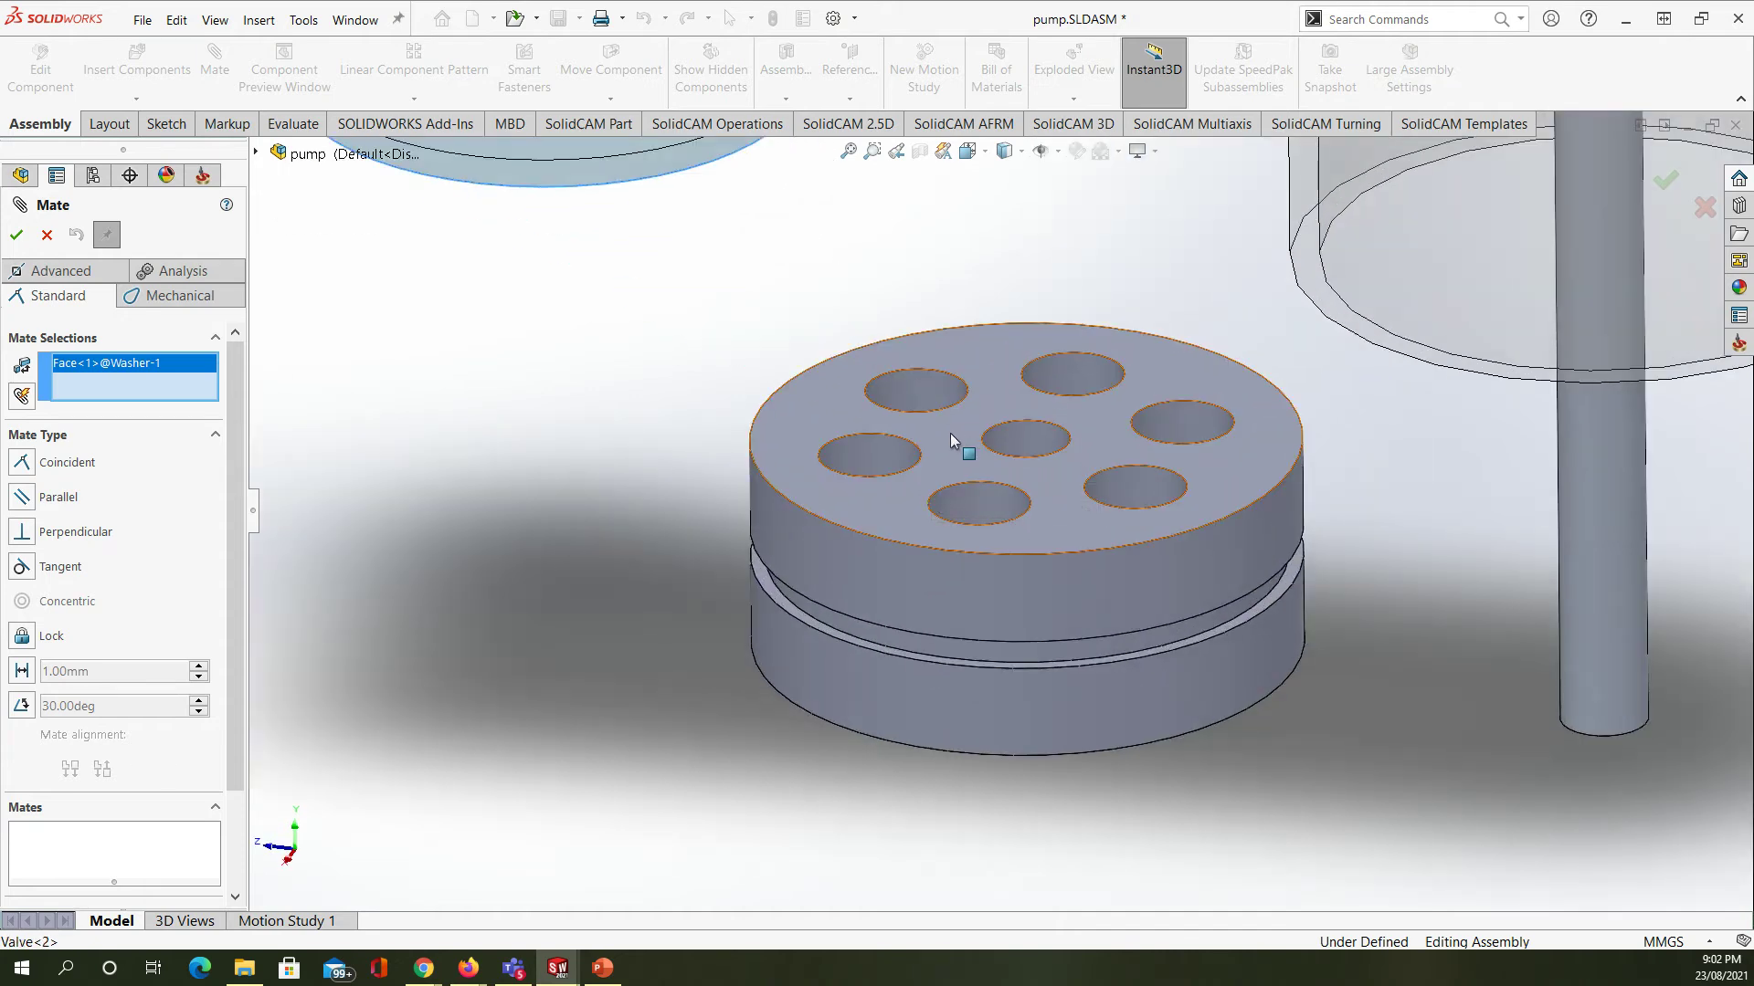
click(950, 433)
key(Return)
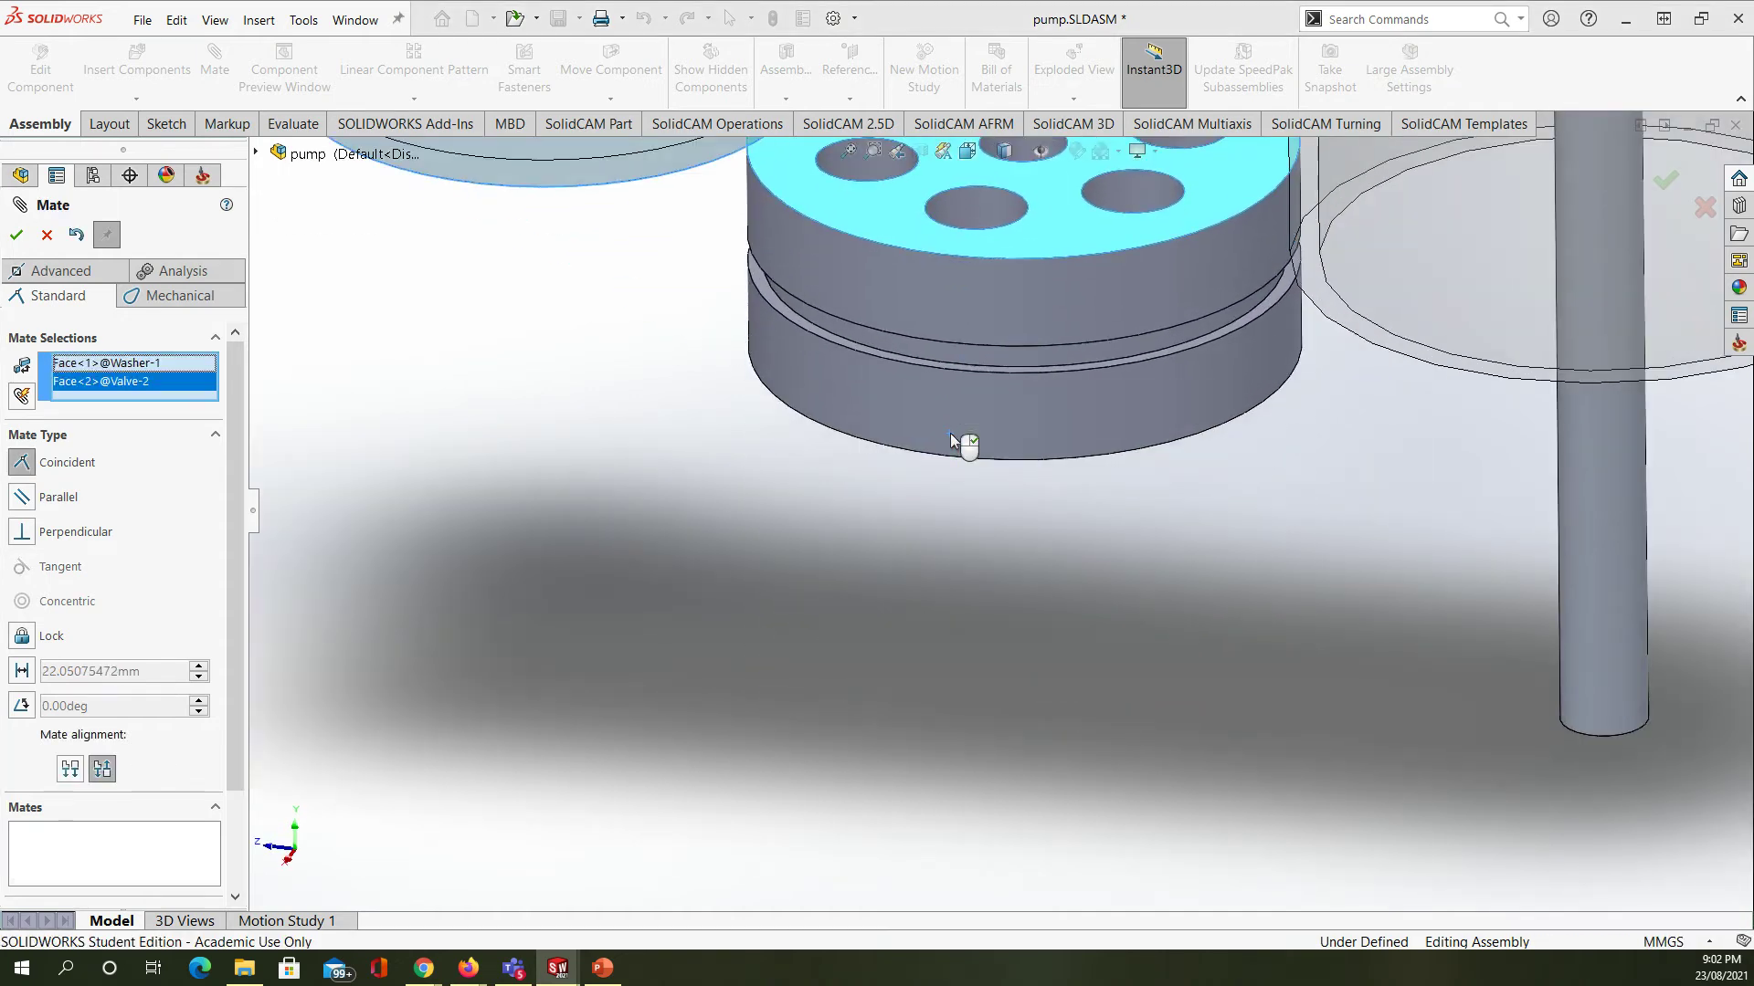
- Make the washer's outer cylindrical face concentric with the Valve's upper outer cylindrical face
scroll(851, 418, up, 3)
scroll(850, 306, down, 5)
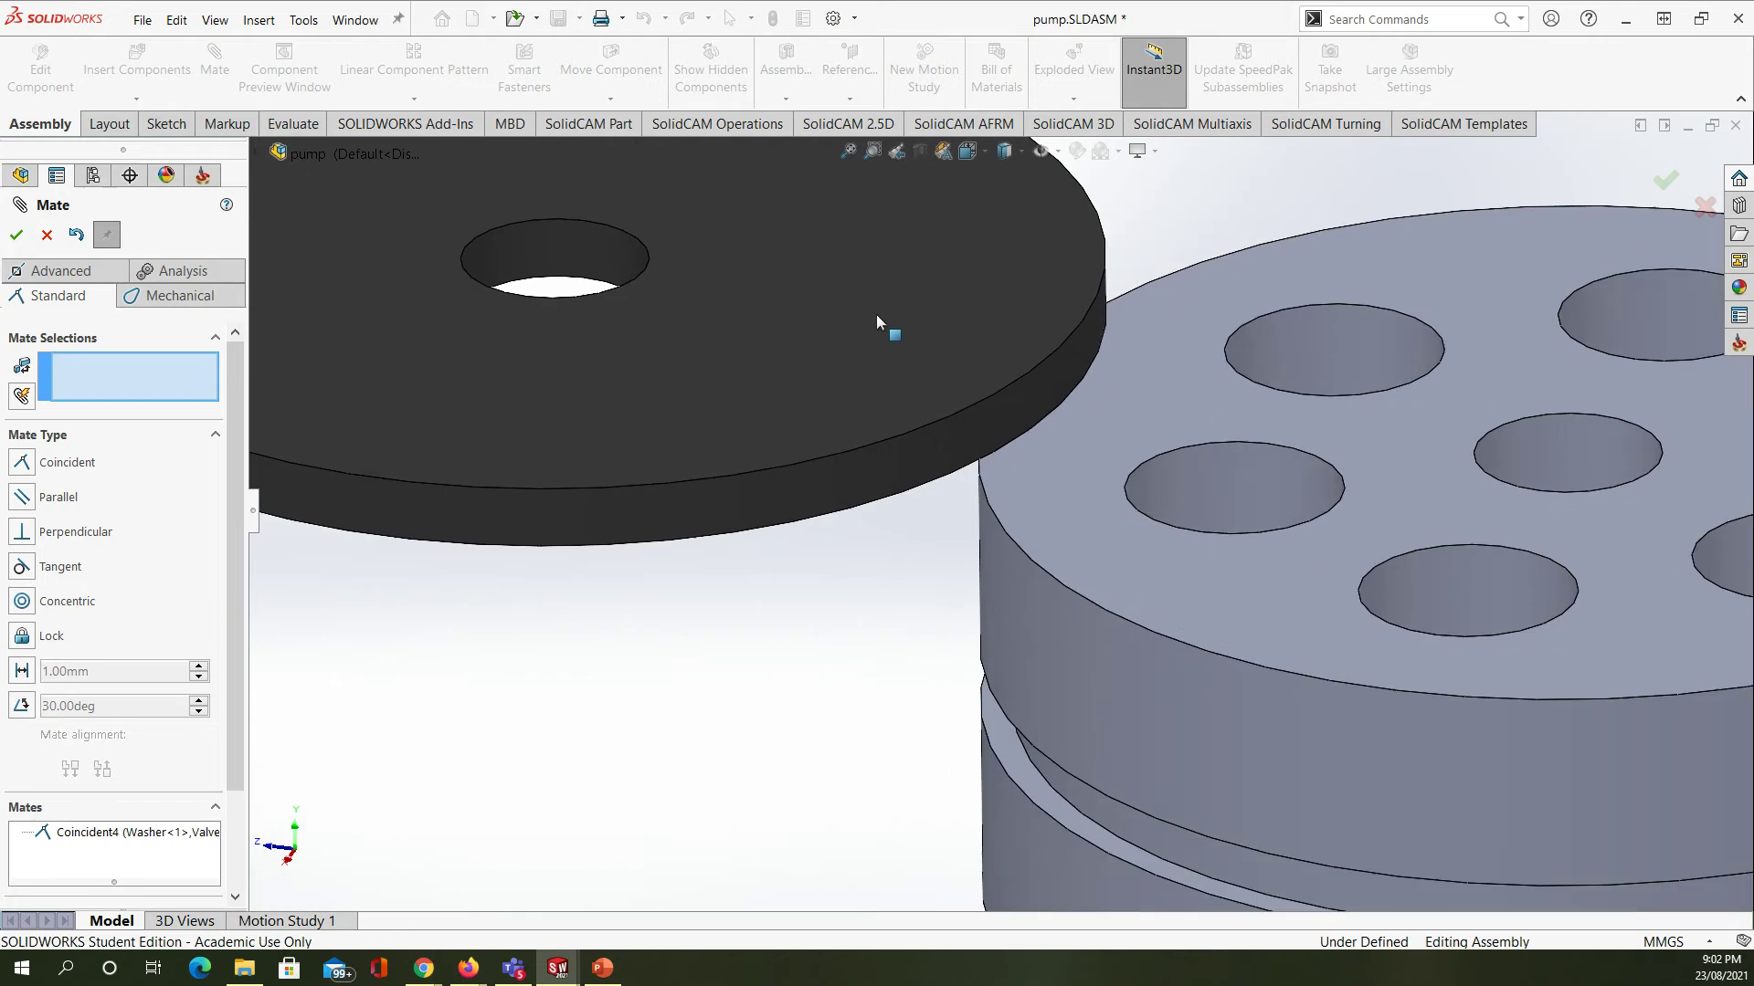
click(934, 440)
click(1076, 648)
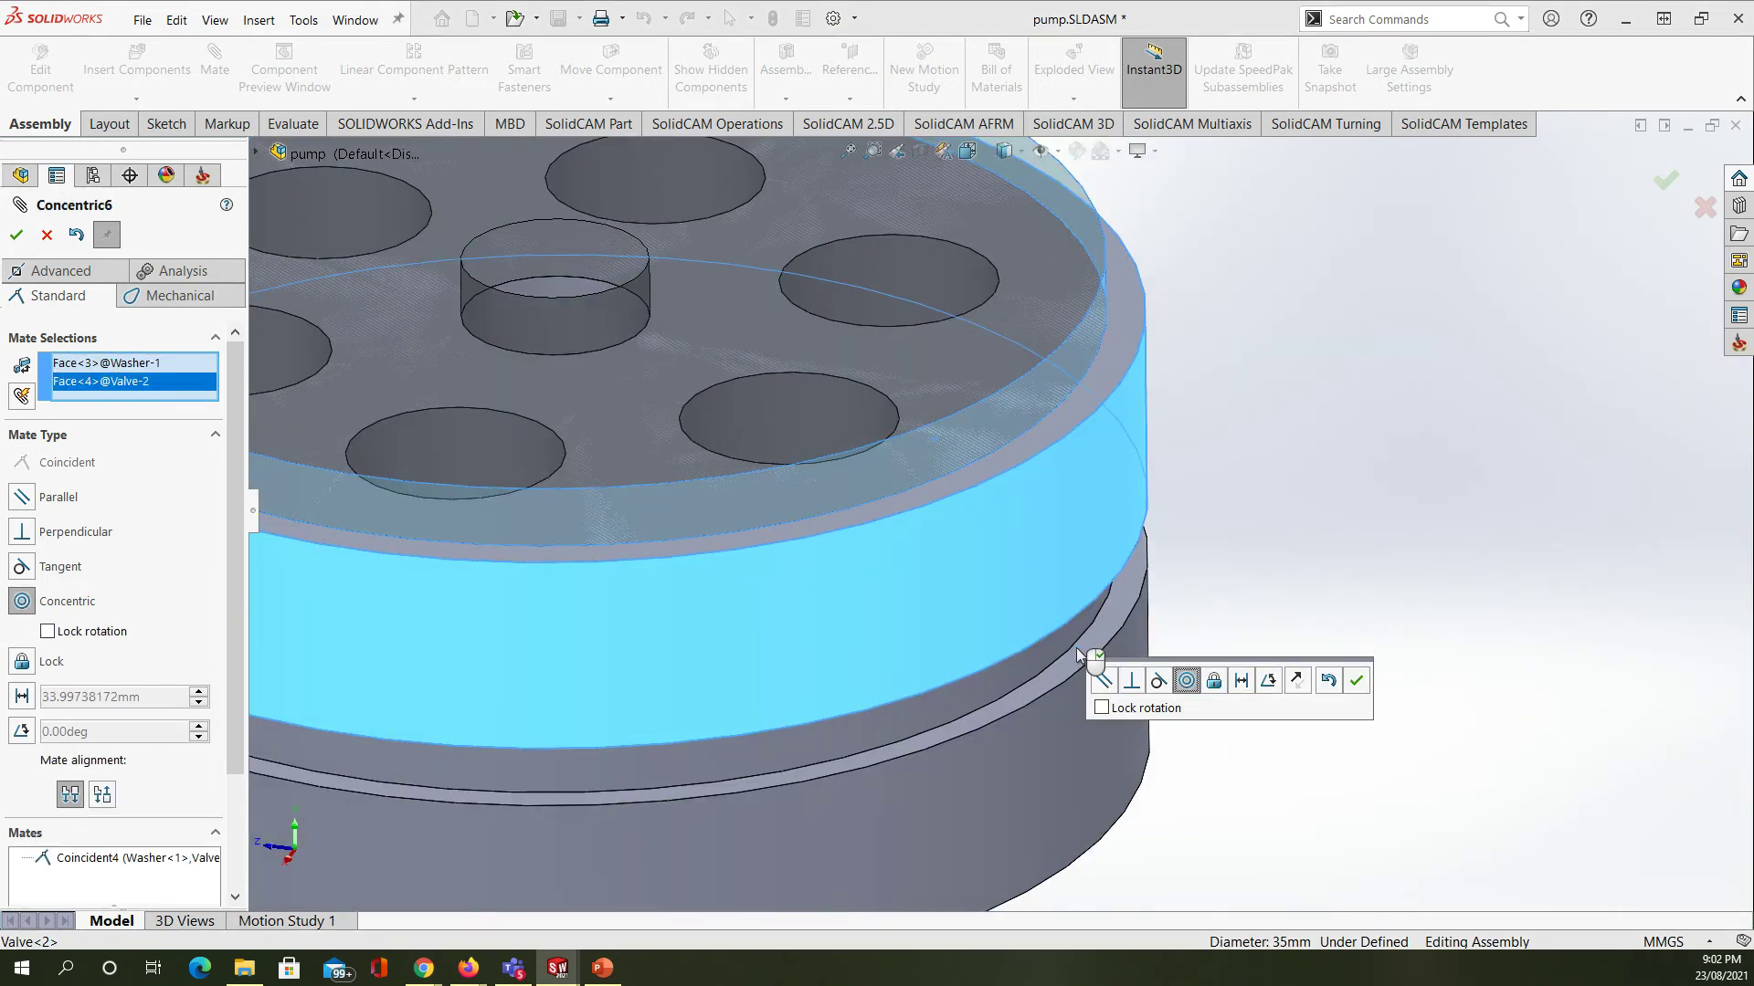
key(Return)
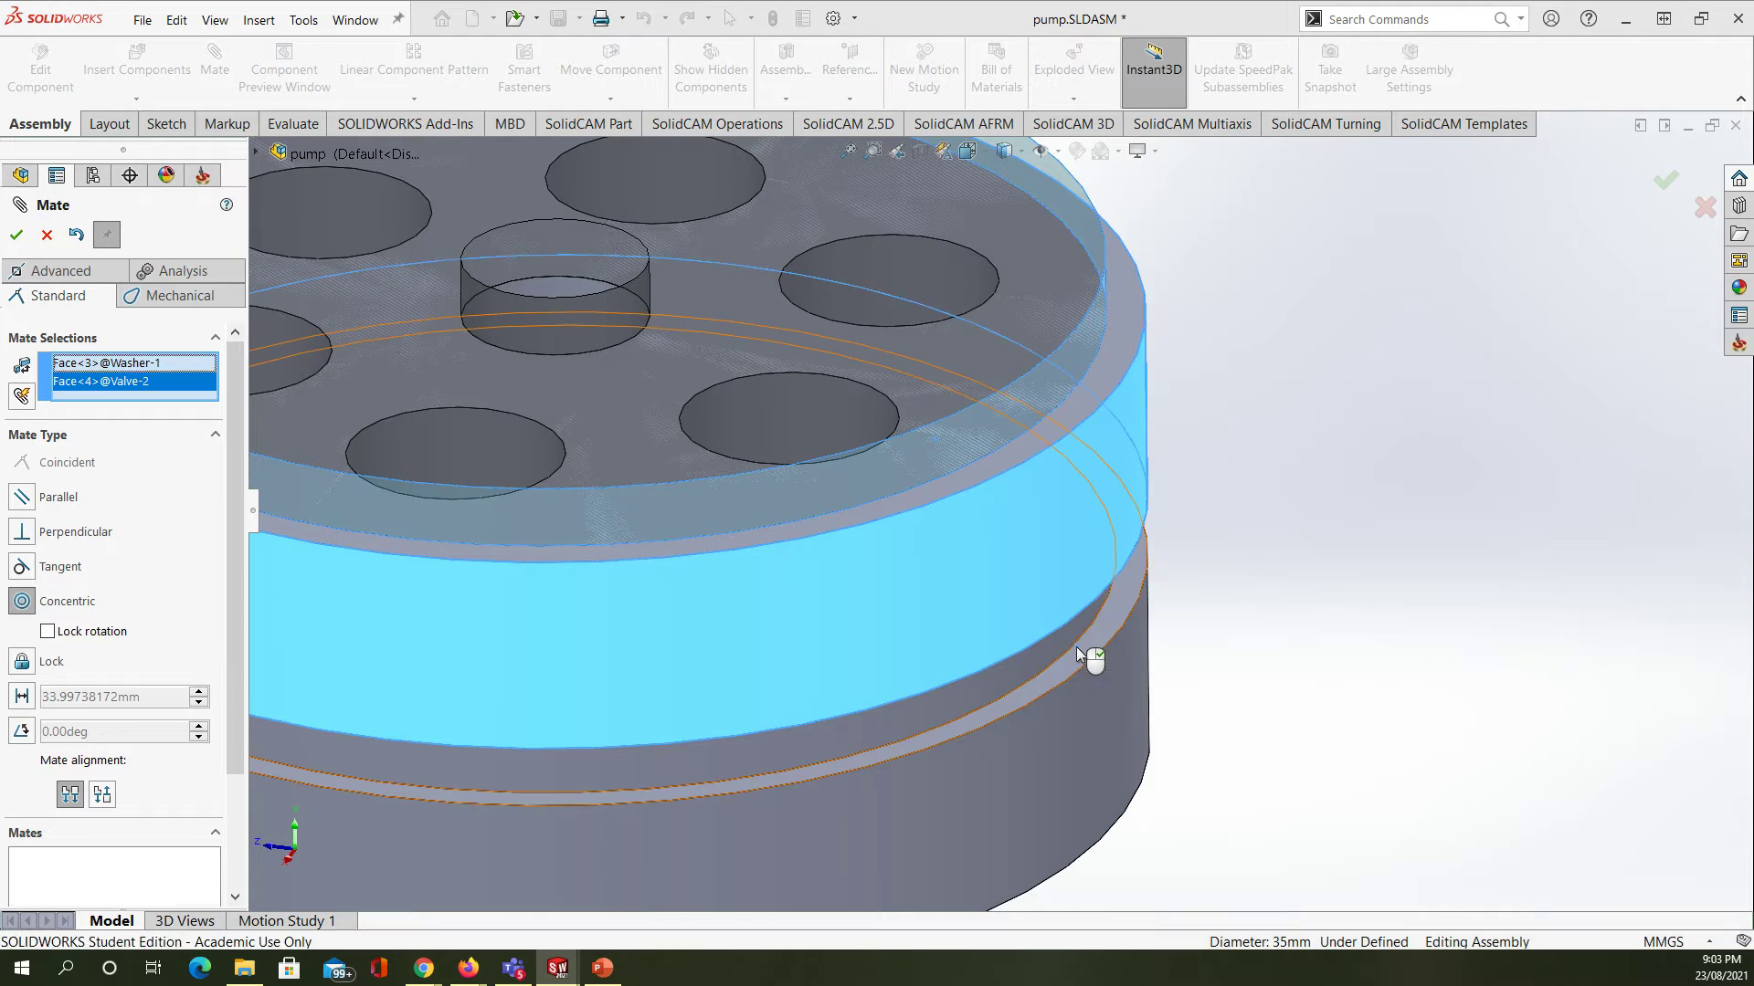
- Add a concentric mate between the central hole of the valve carrying the washer and the rod's cylindrical face
scroll(987, 650, up, 5)
mouse_move(871, 596)
middle_down()
mouse_move(782, 658)
mouse_move(855, 710)
mouse_move(881, 831)
mouse_move(897, 616)
middle_up()
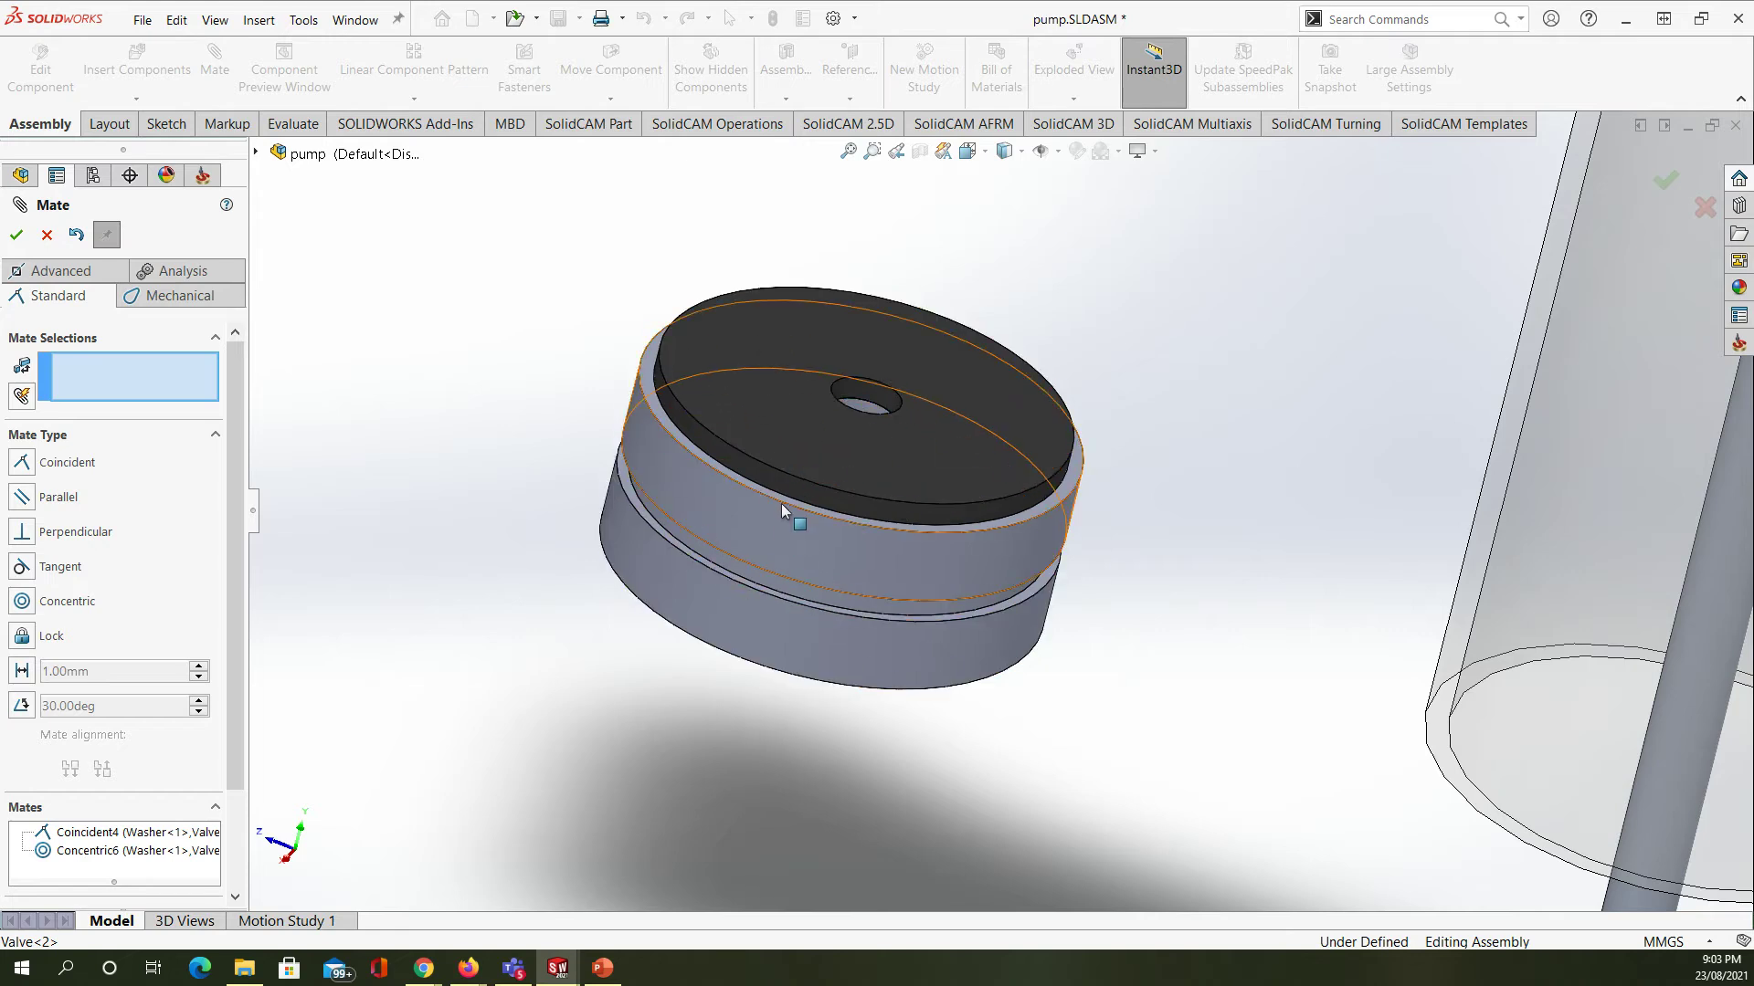
scroll(1014, 695, up, 3)
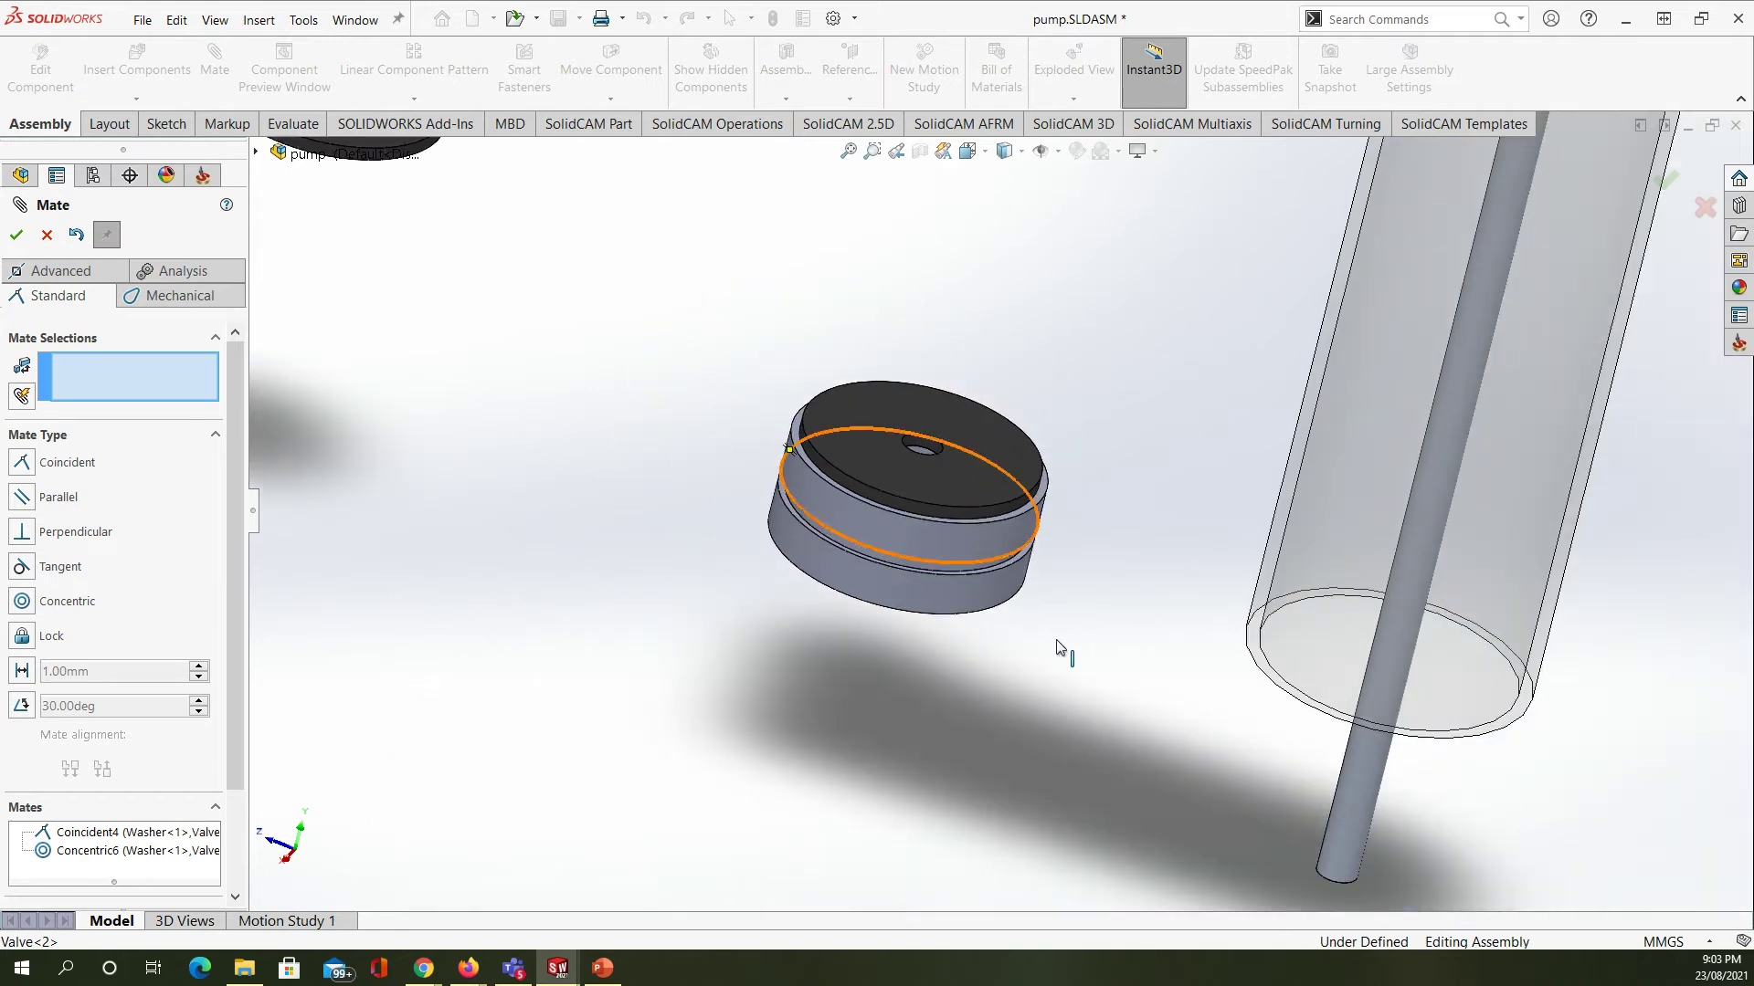
scroll(998, 507, down, 2)
scroll(896, 384, down, 4)
scroll(924, 543, up, 3)
middle_drag(952, 677, 963, 791)
scroll(1020, 676, down, 3)
scroll(1020, 676, down, 2)
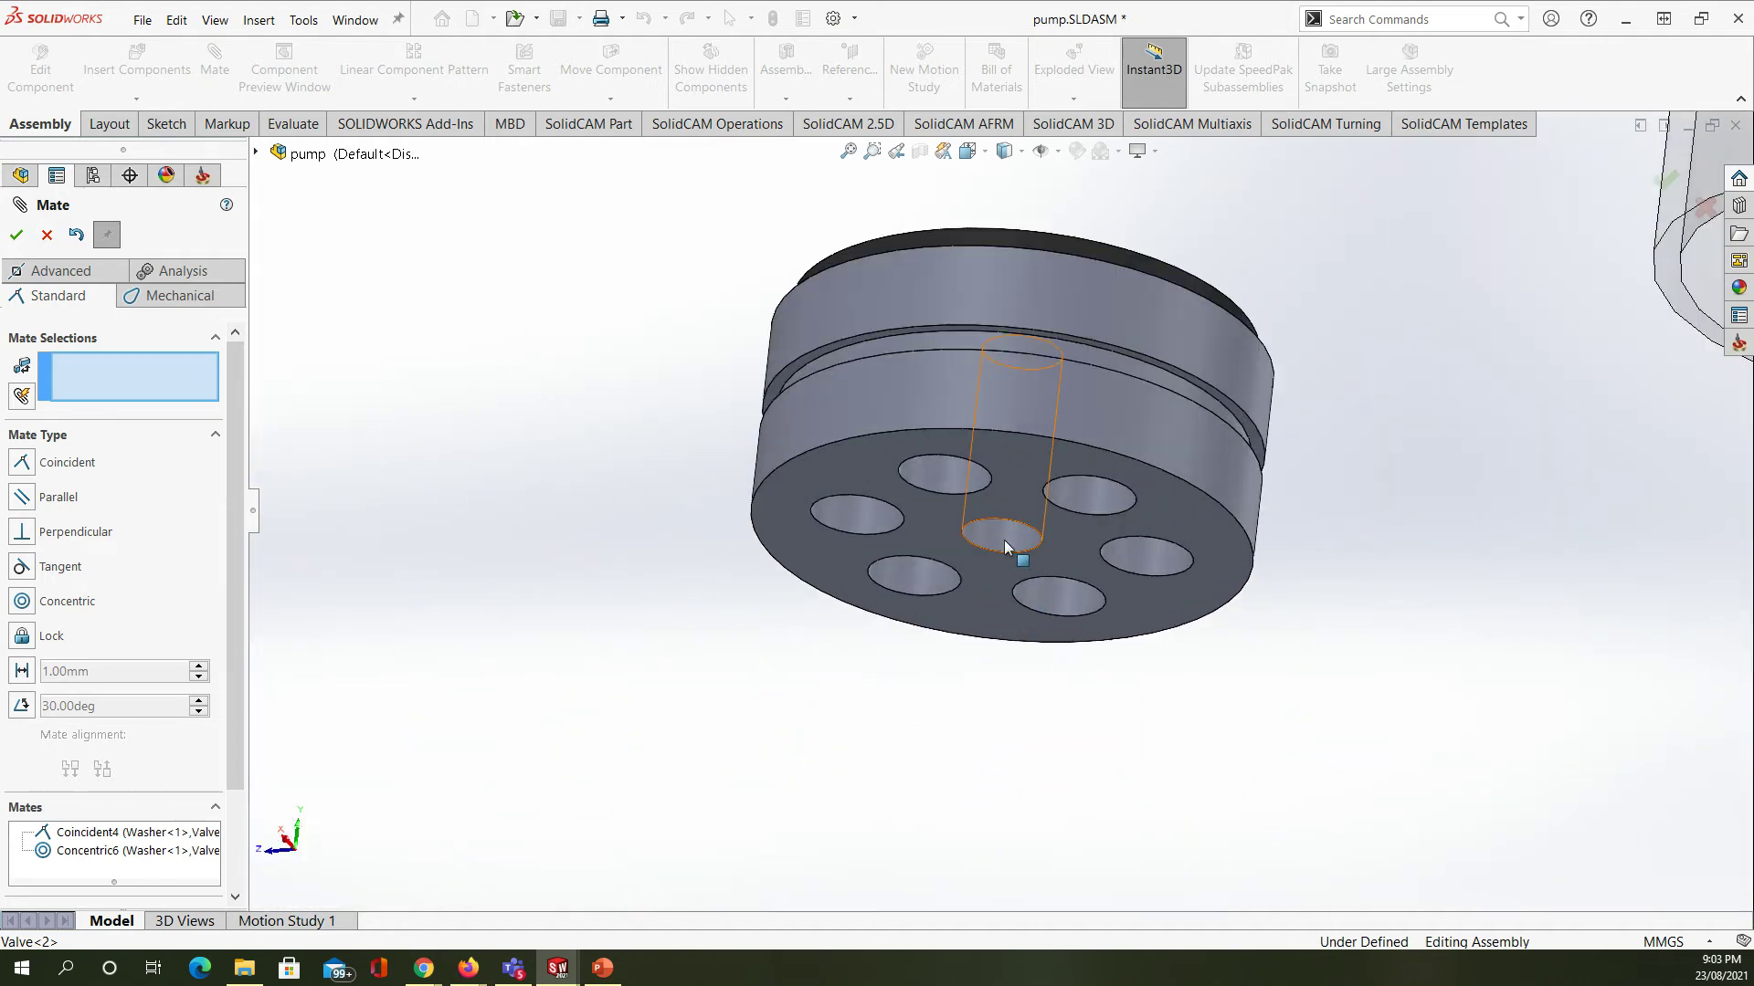
click(1005, 546)
scroll(1061, 673, up, 4)
scroll(1258, 546, down, 3)
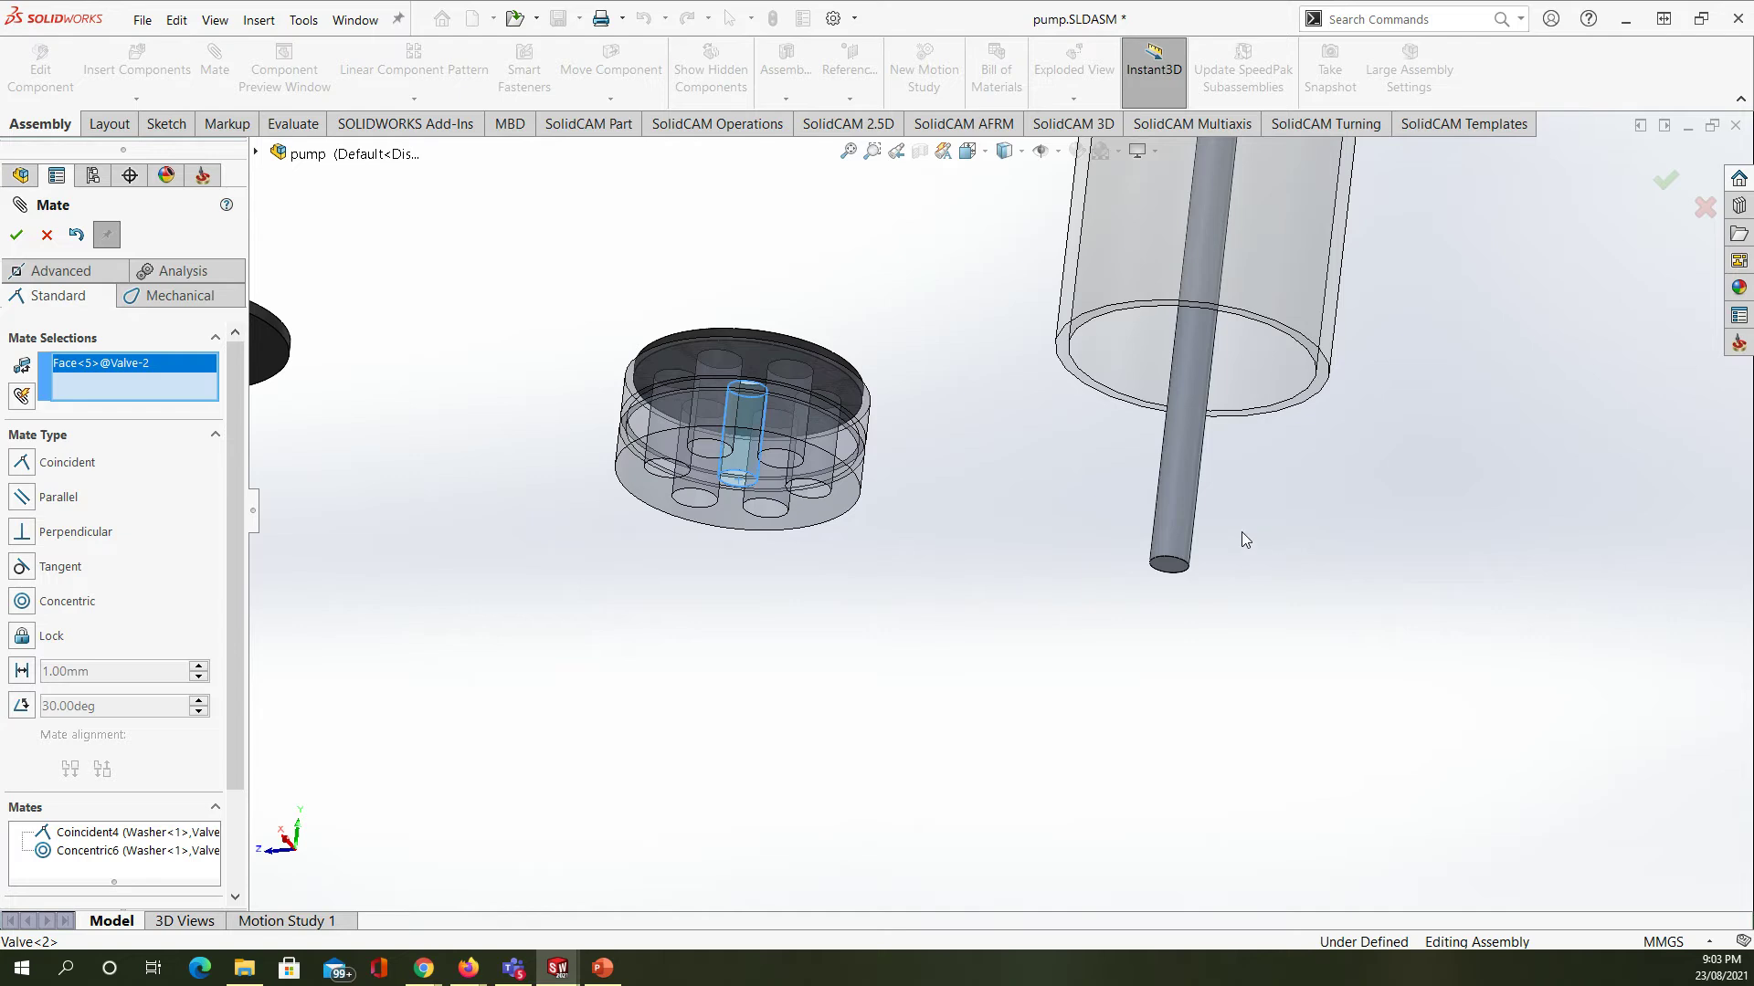
click(1169, 513)
key(Return)
- Add a coincident mate between the valve's bottom face and the rod's lower end face
scroll(1189, 517, down, 5)
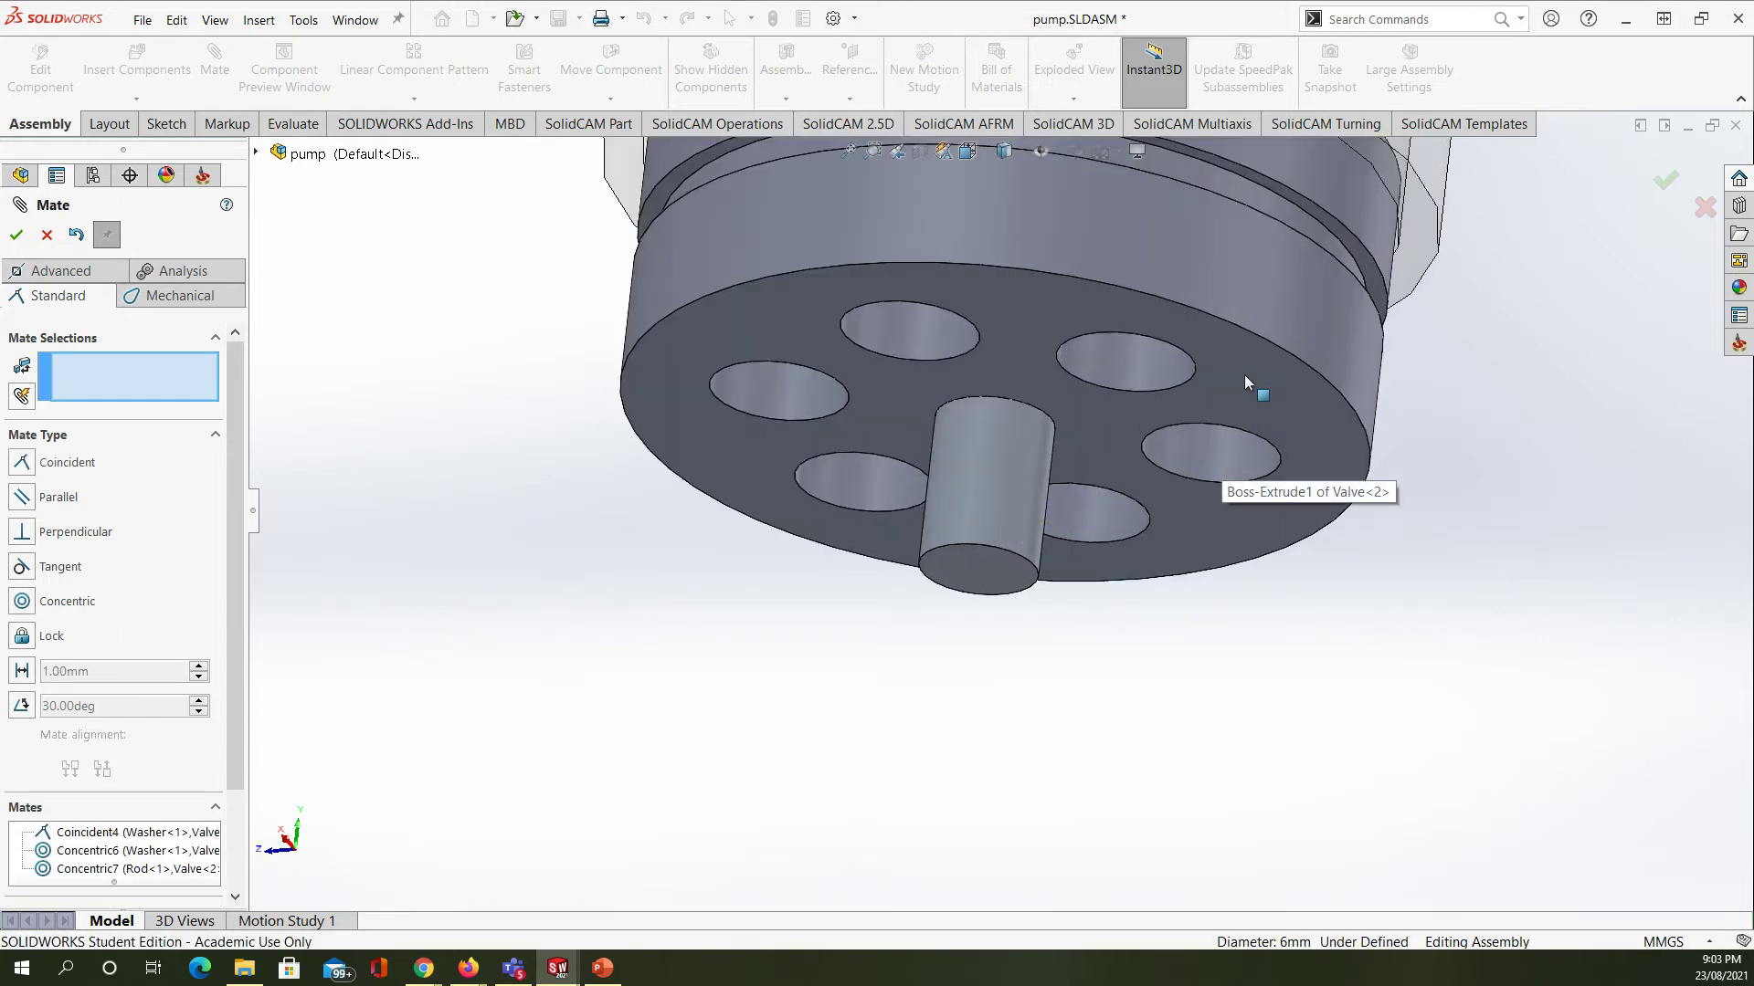
click(1246, 378)
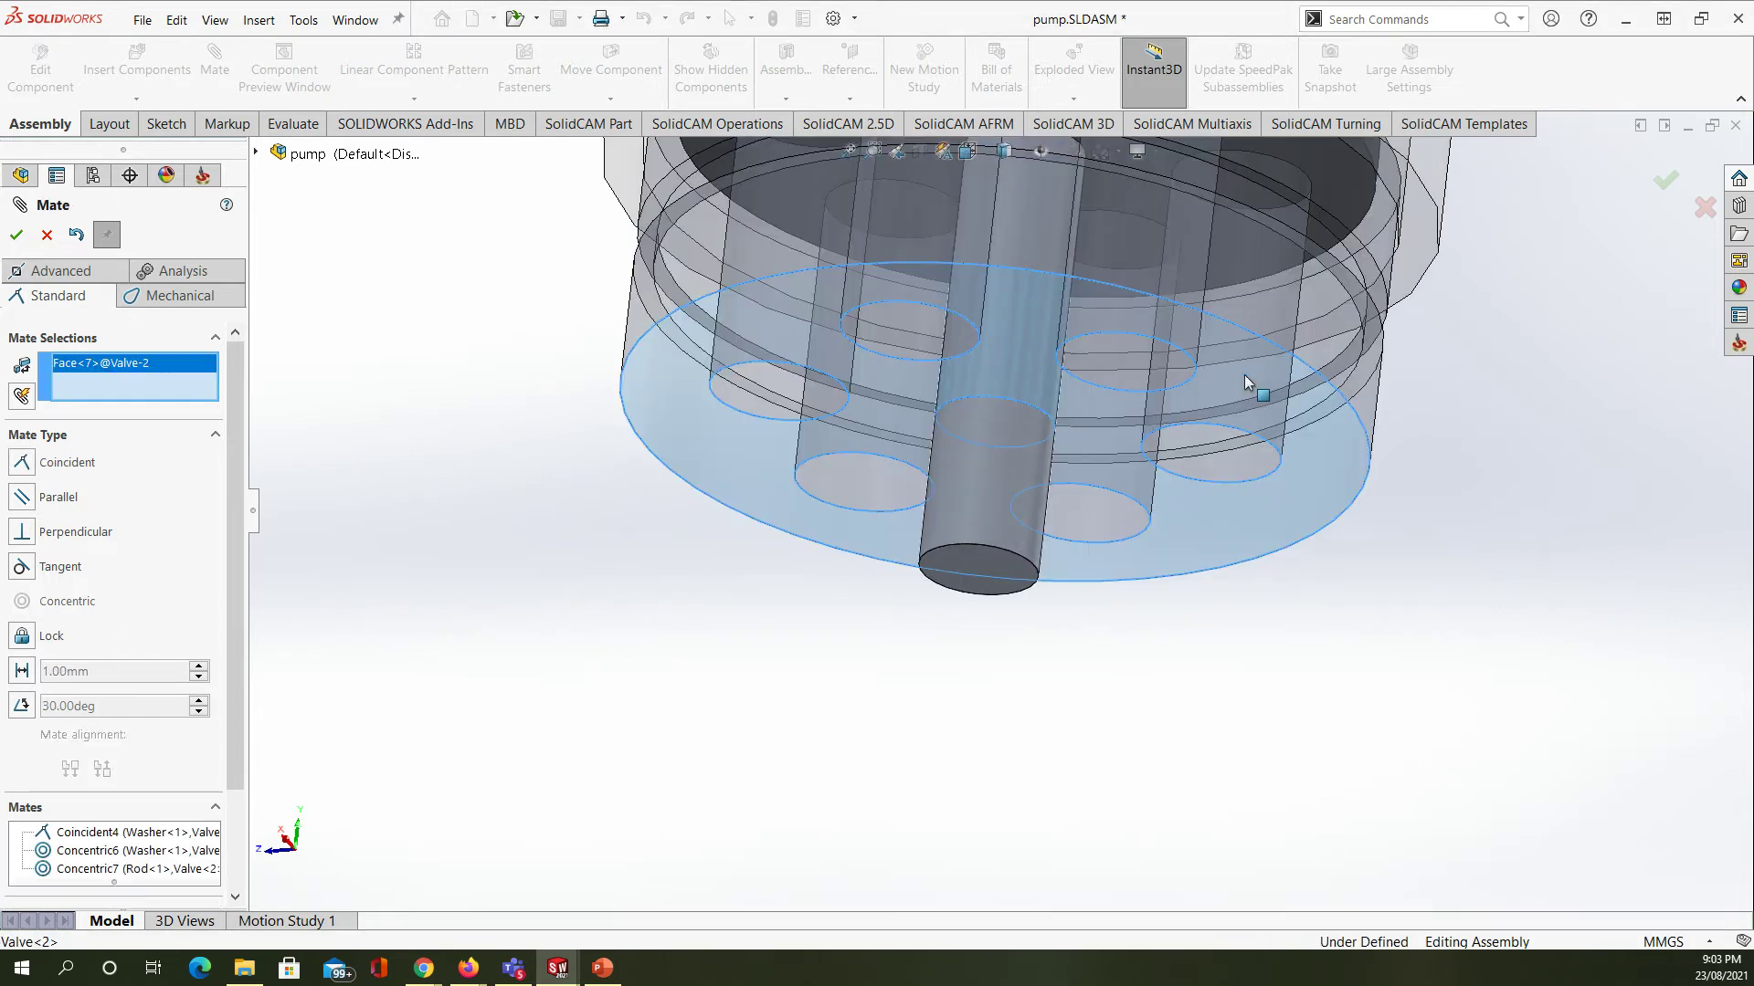
click(972, 567)
key(Return)
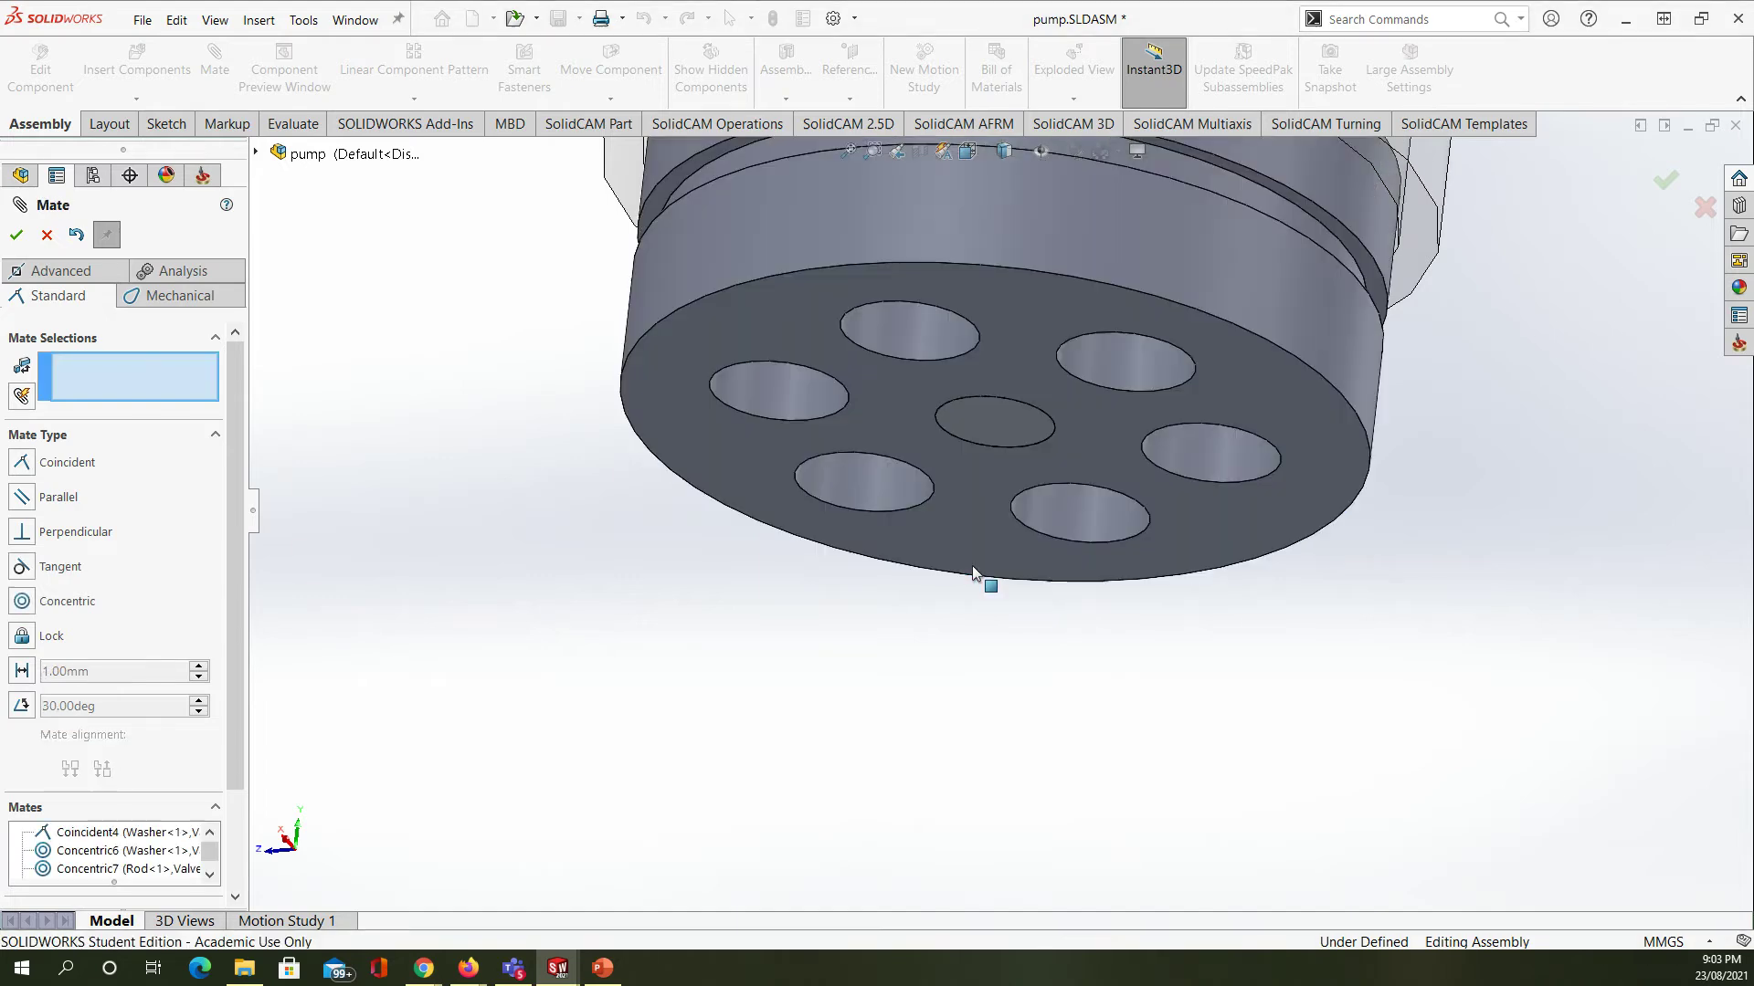
- Slide the rod and its attached valve upward inside the main body
scroll(968, 580, up, 6)
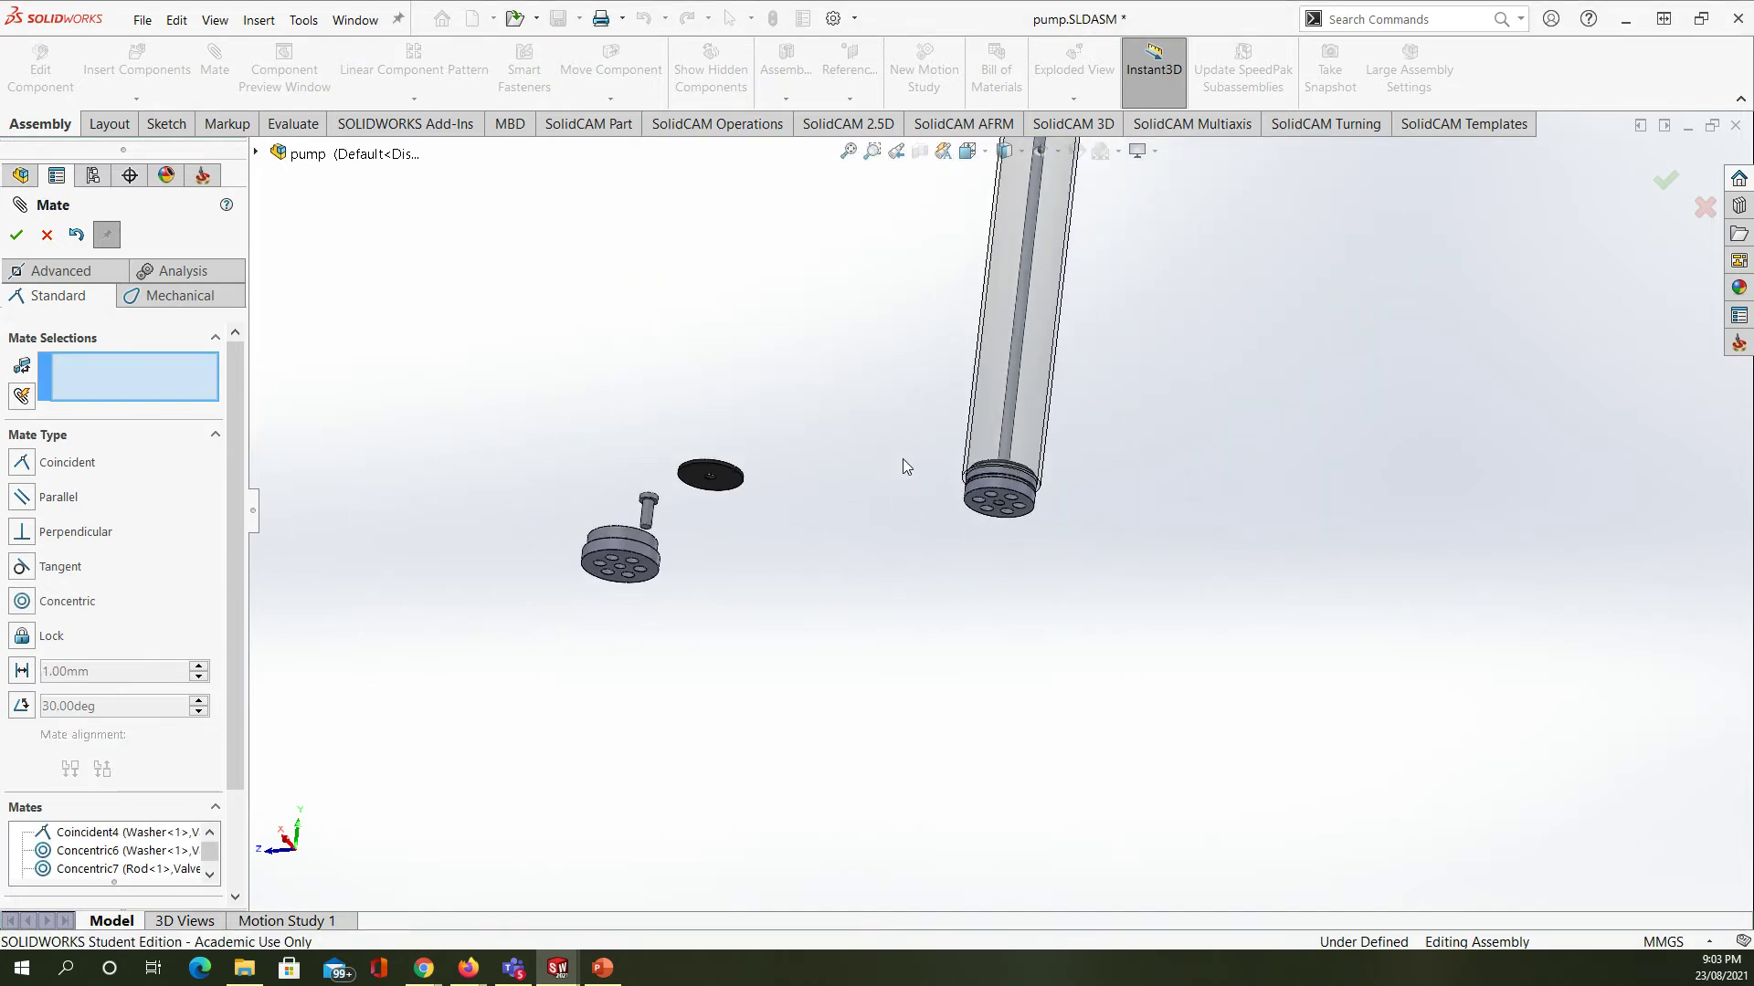
scroll(905, 466, up, 8)
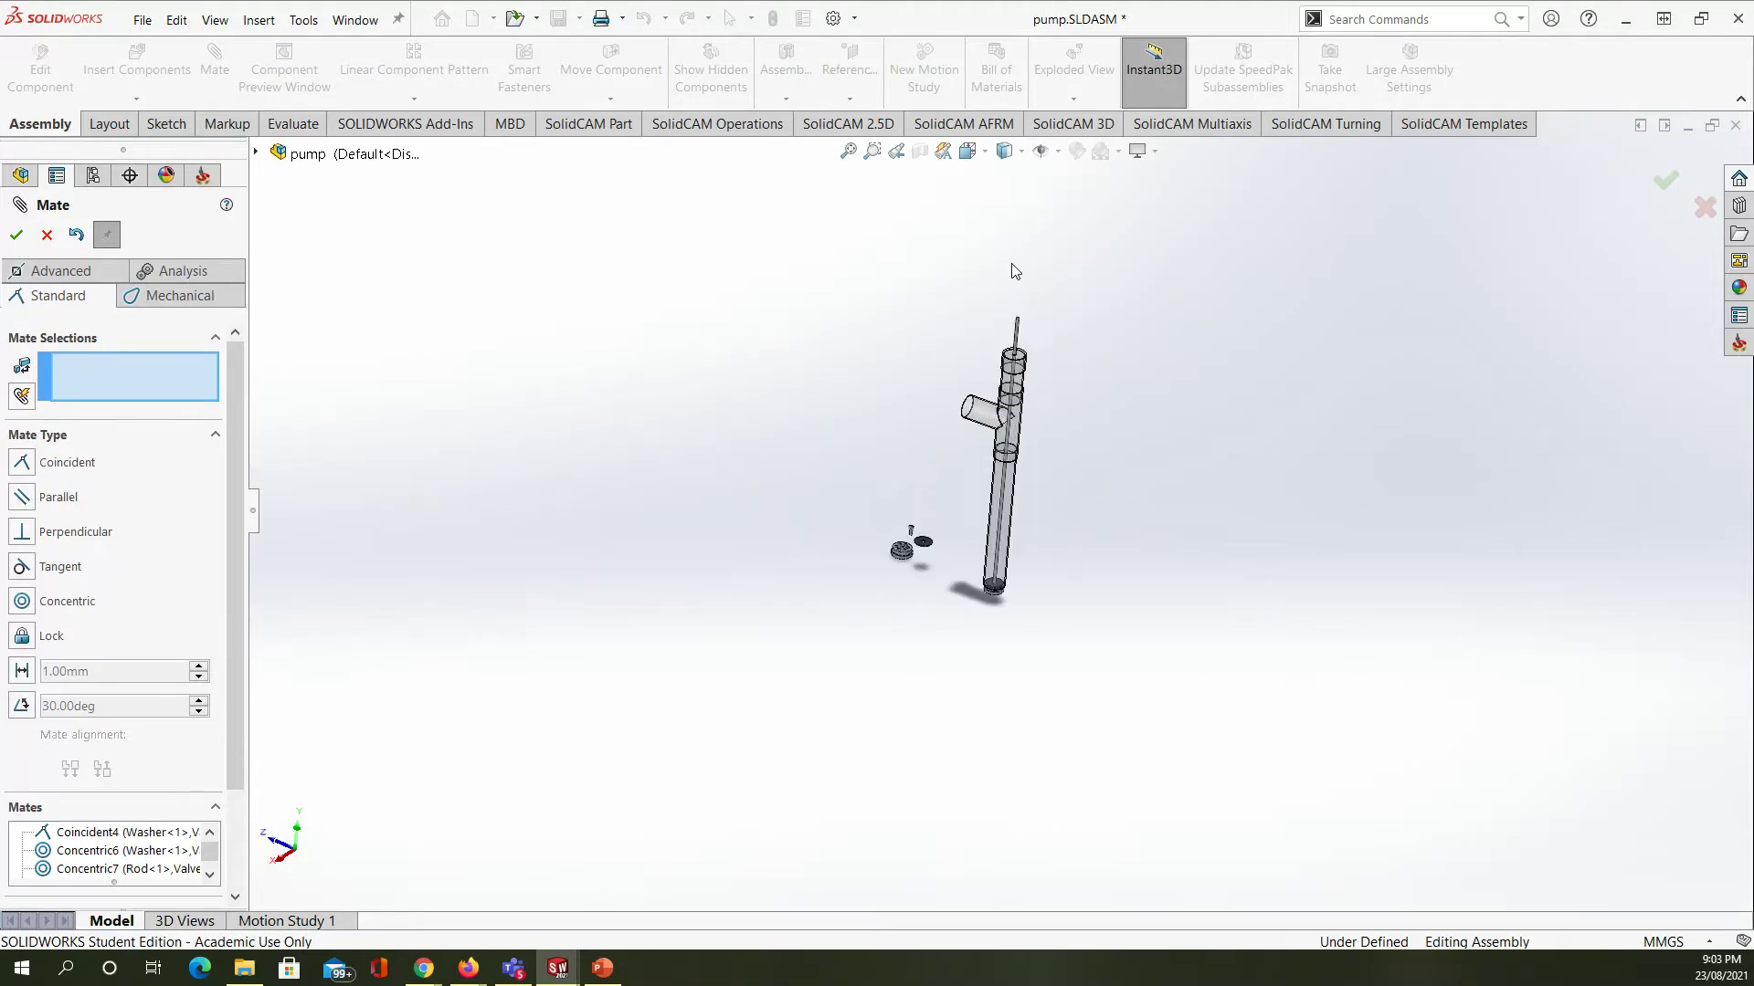
scroll(1014, 271, down, 2)
drag(1020, 399, 1017, 309)
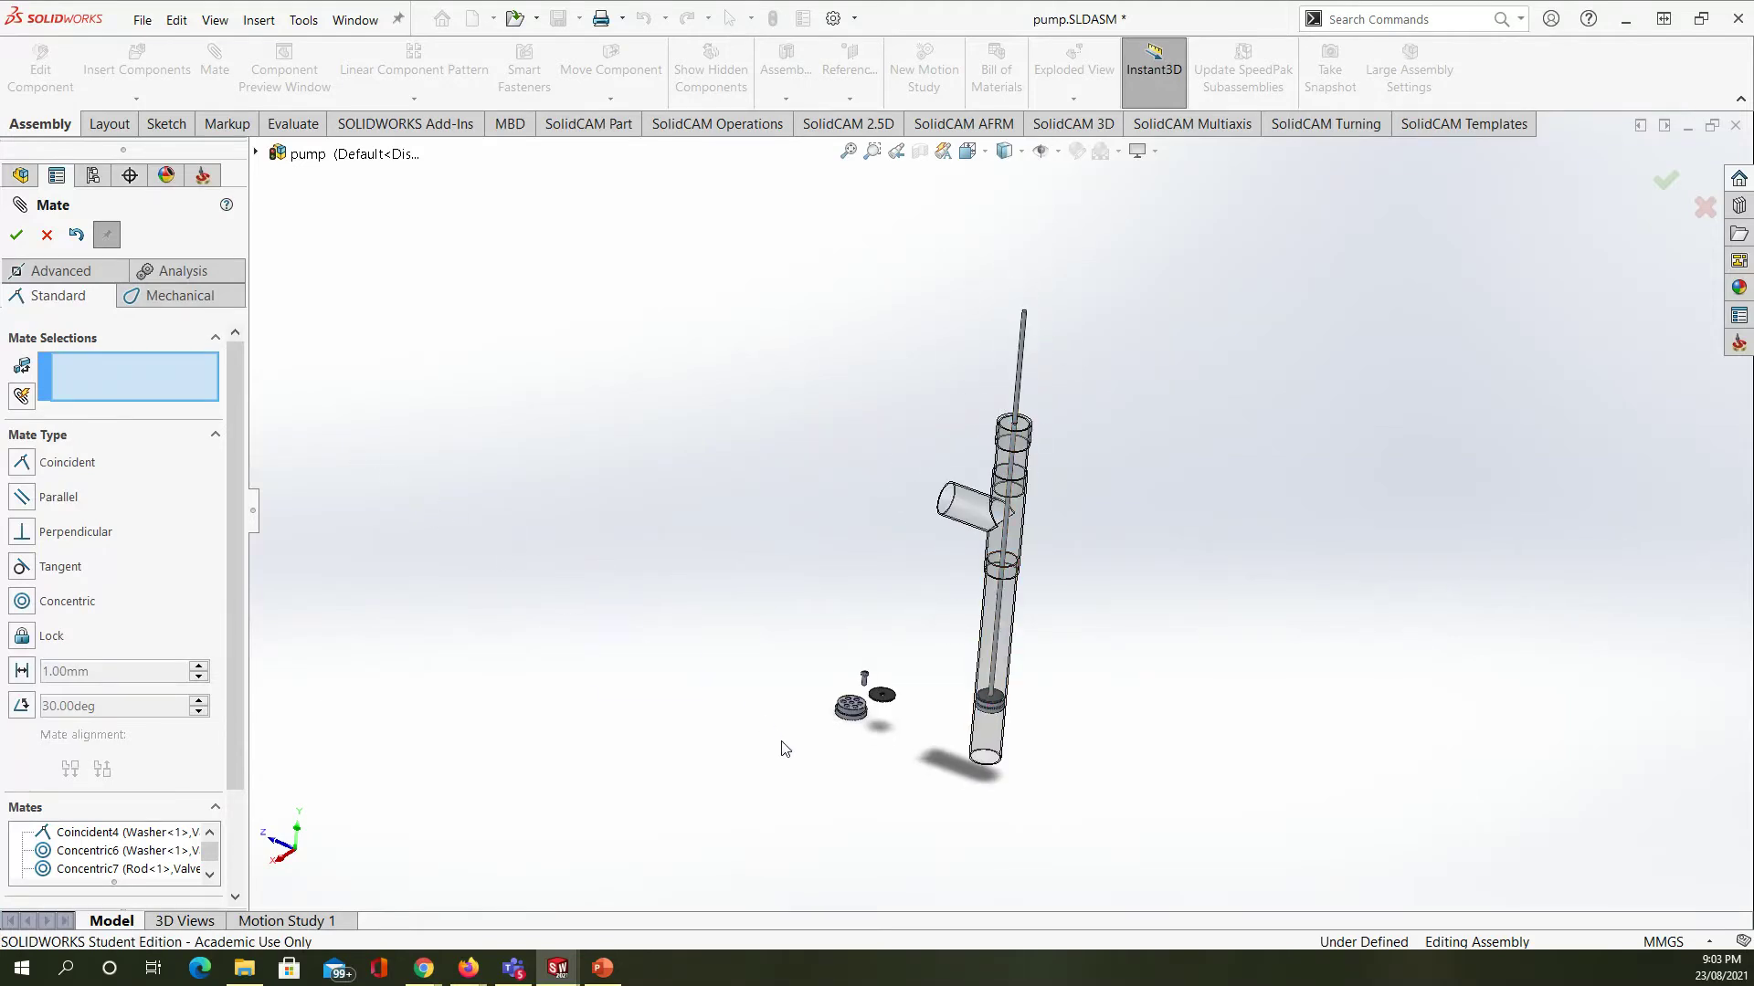
- Add a coincident mate between a flat face of the loose second washer and the foot valve's top face
scroll(782, 745, down, 4)
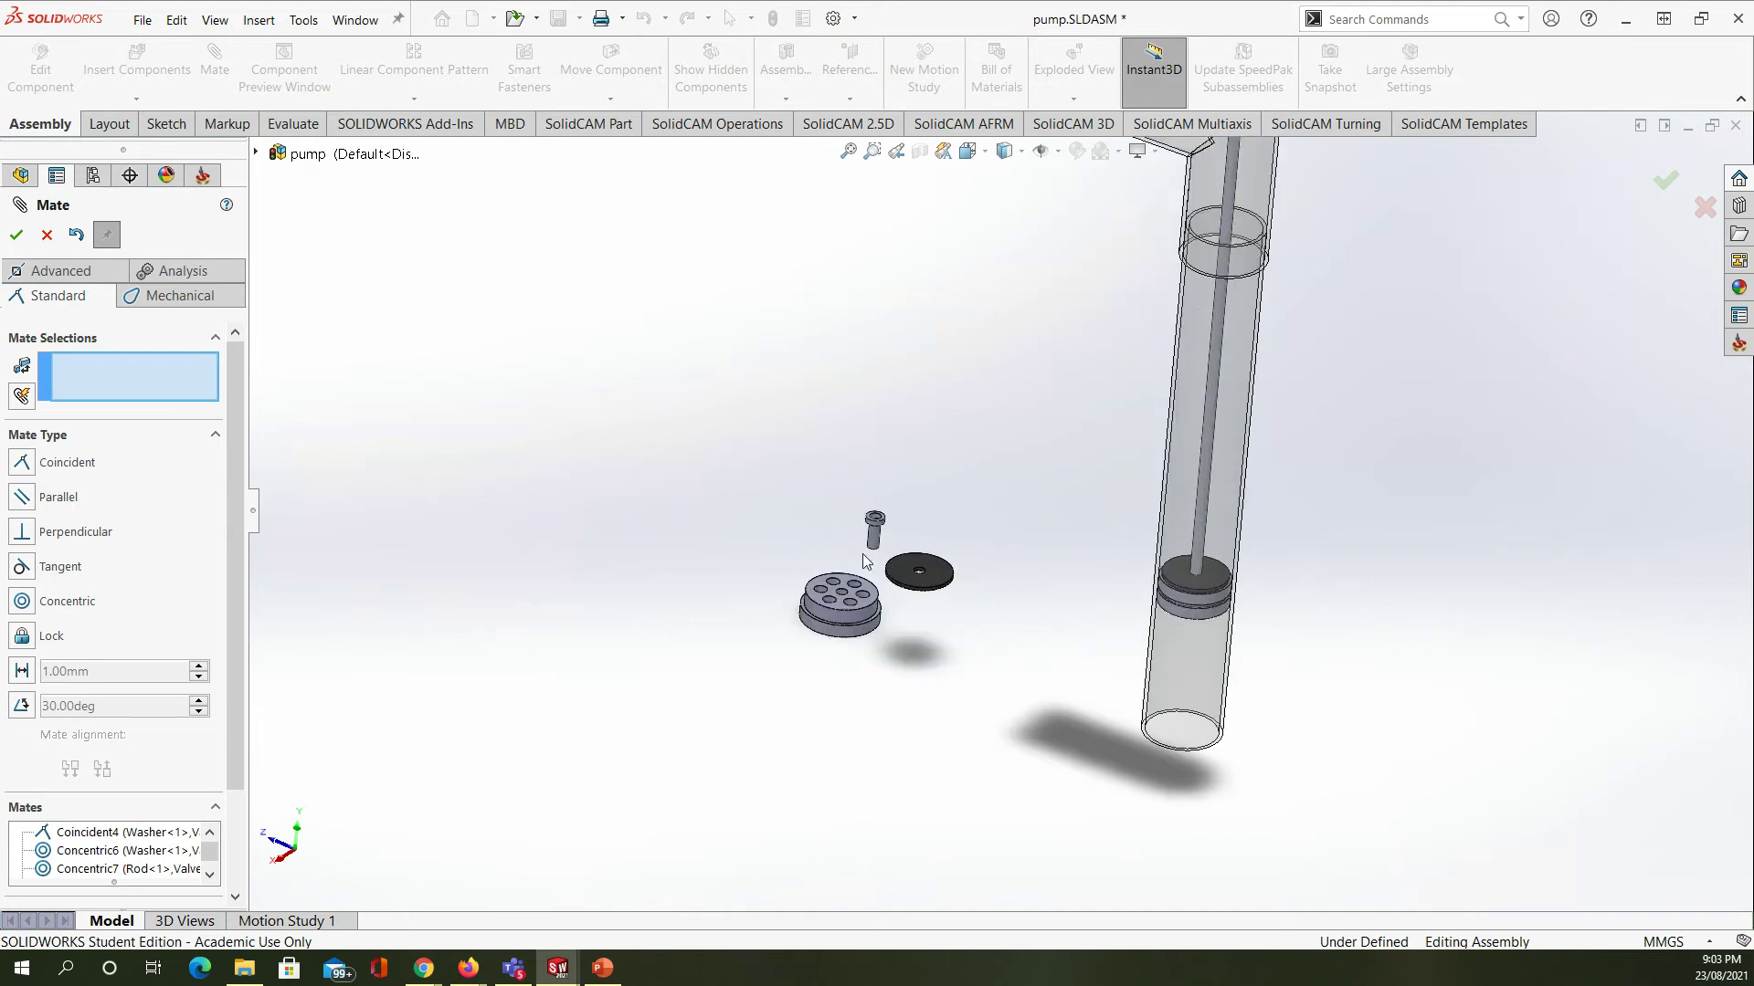
scroll(846, 557, down, 5)
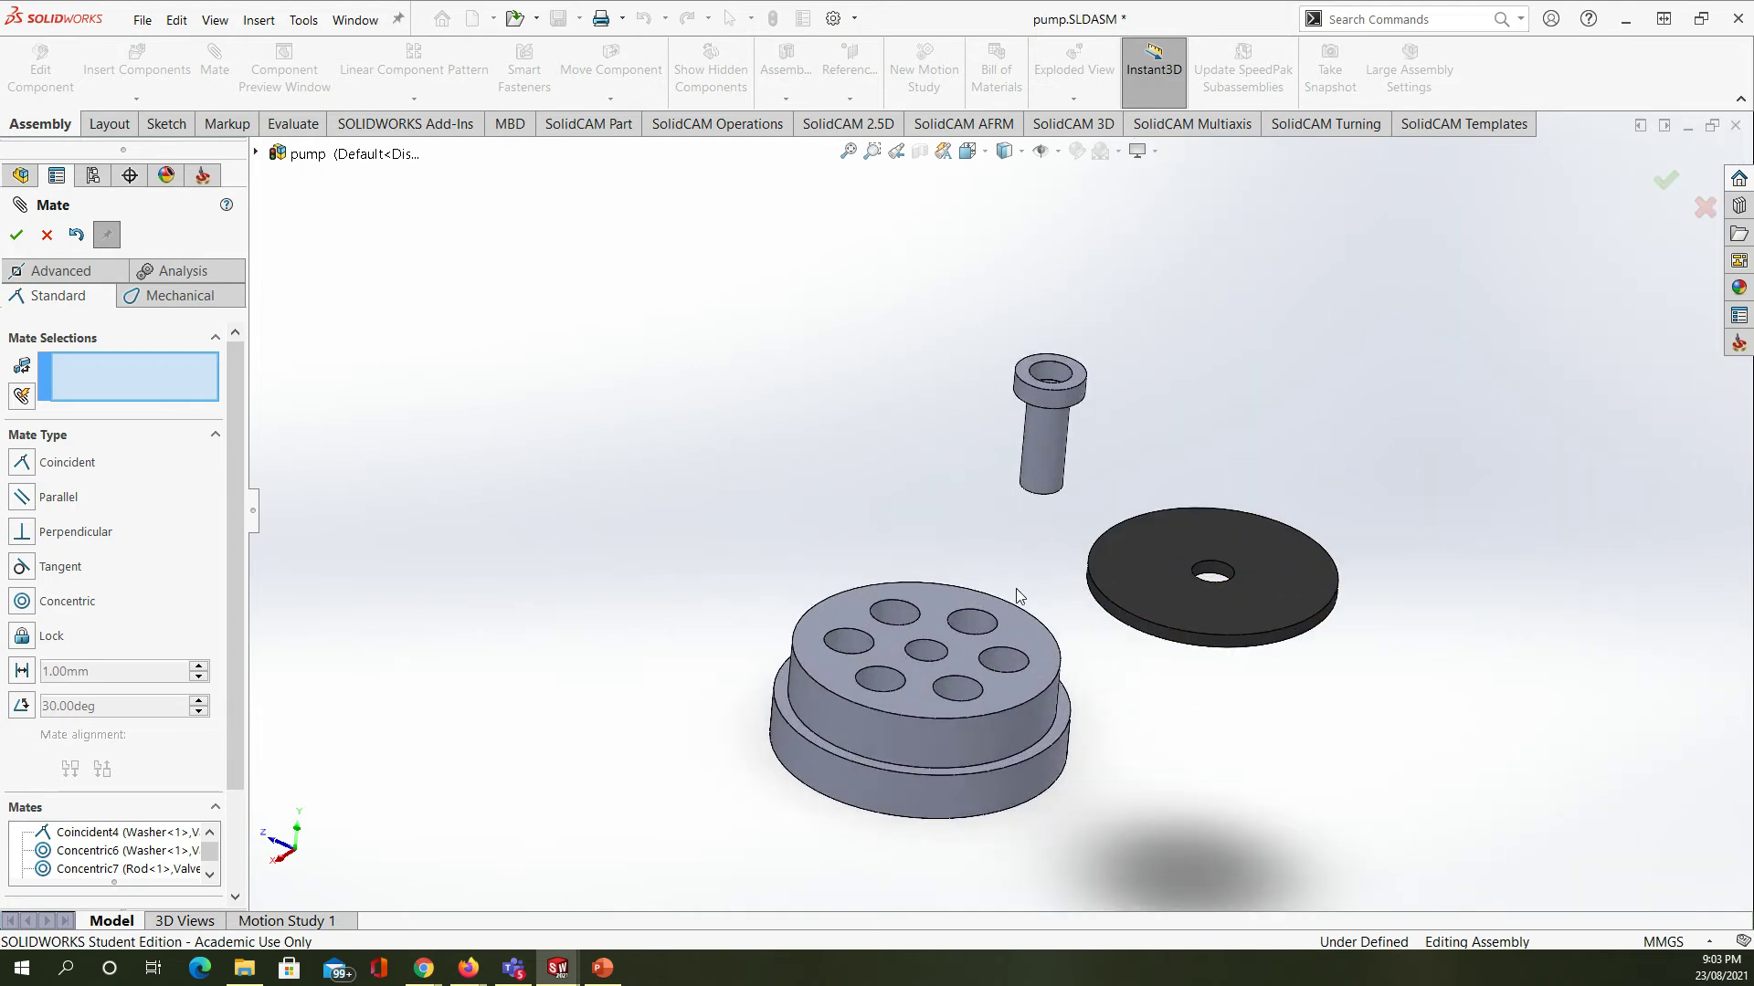
middle_drag(1007, 606, 994, 697)
click(1286, 238)
click(956, 678)
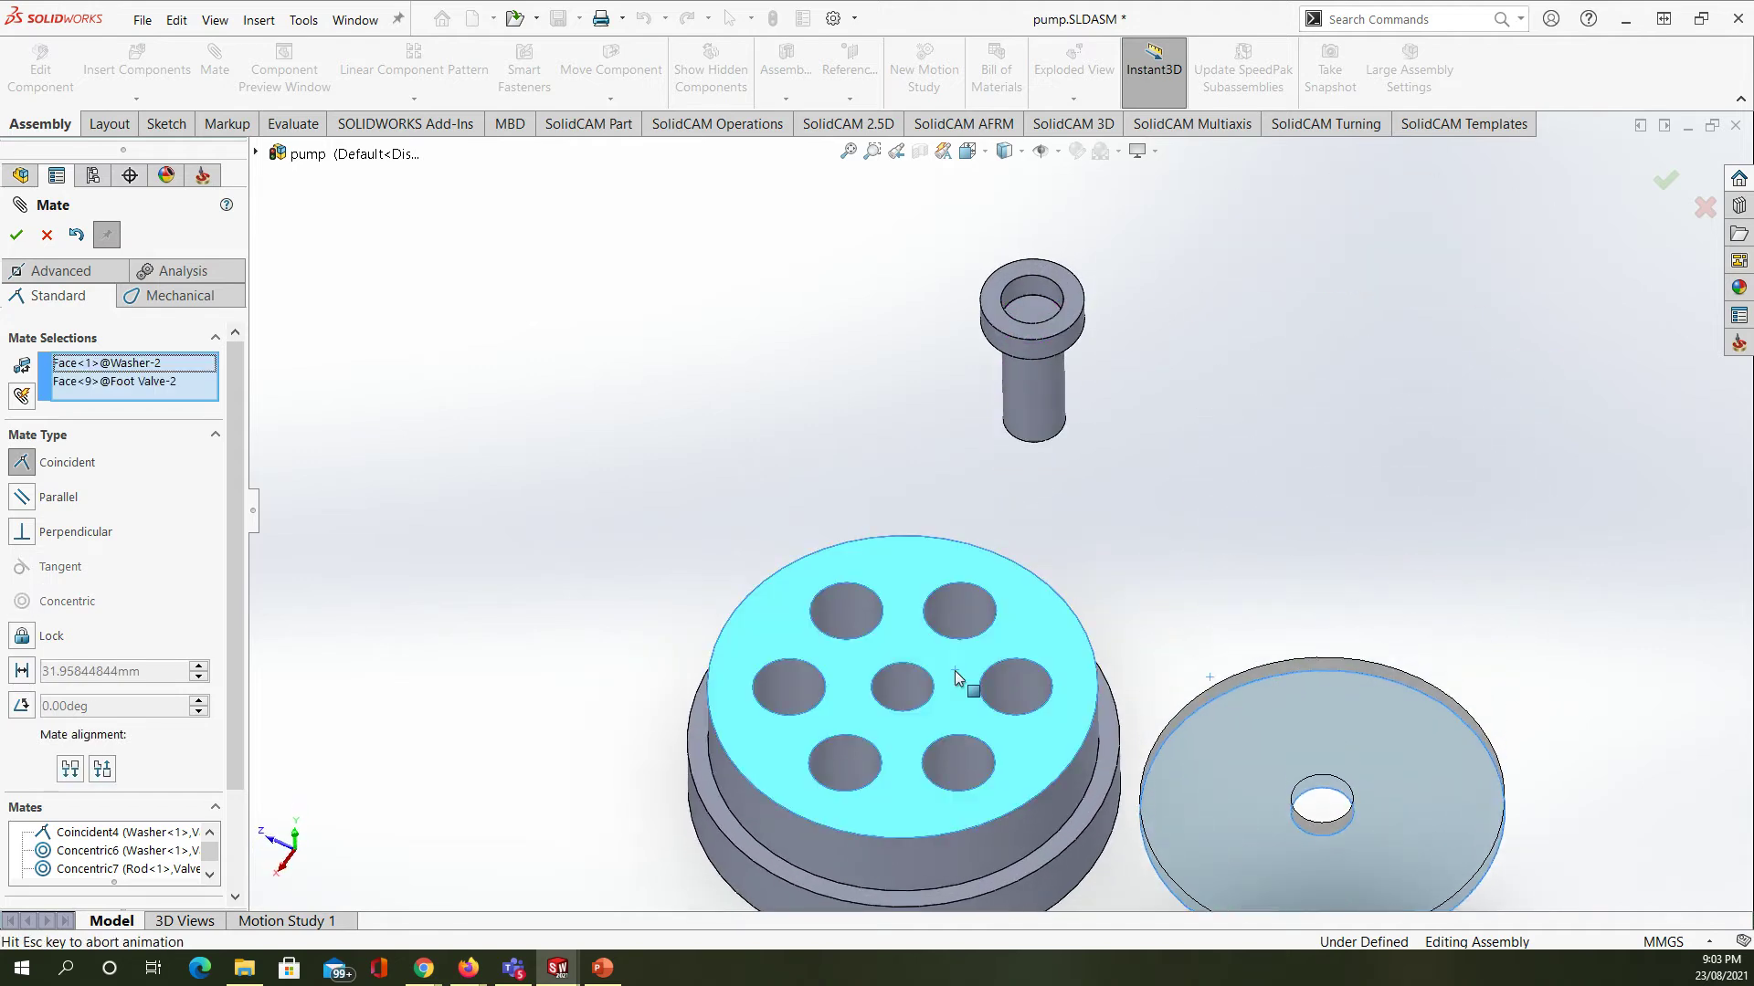
right_click(955, 678)
- Add a concentric mate between the second washer's outer edge face and the foot valve's upper cylindrical face
scroll(959, 705, up, 4)
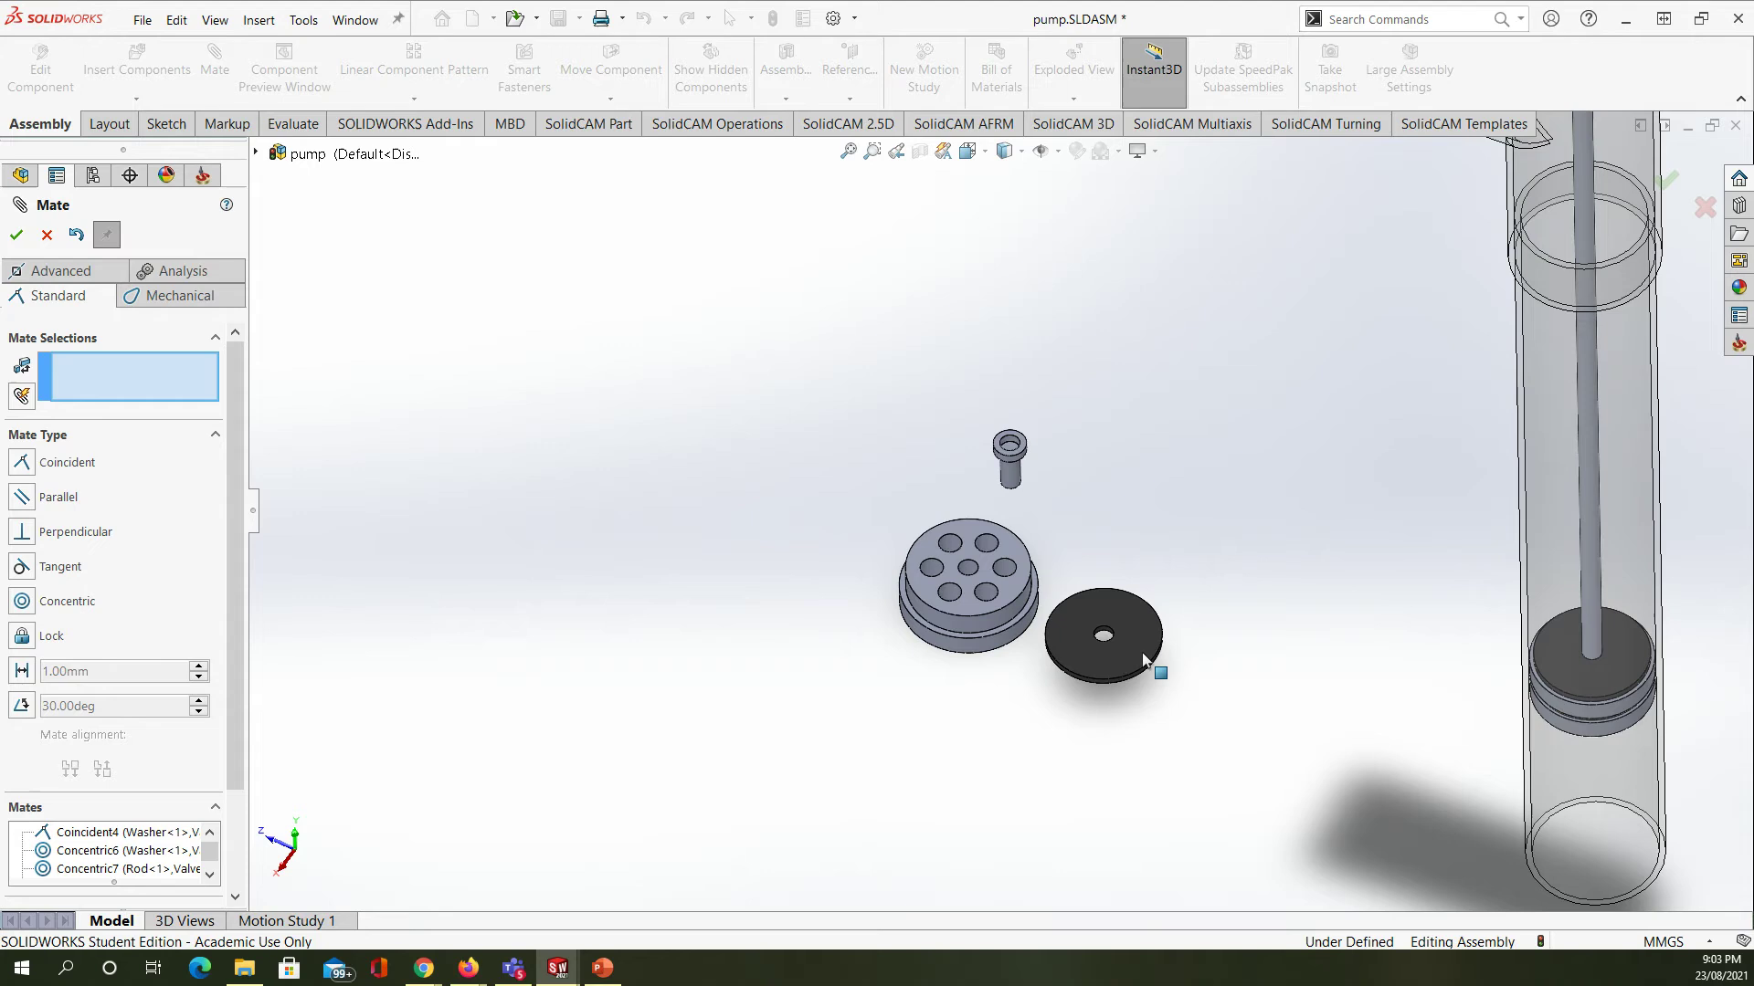
scroll(1133, 653, down, 5)
click(1110, 639)
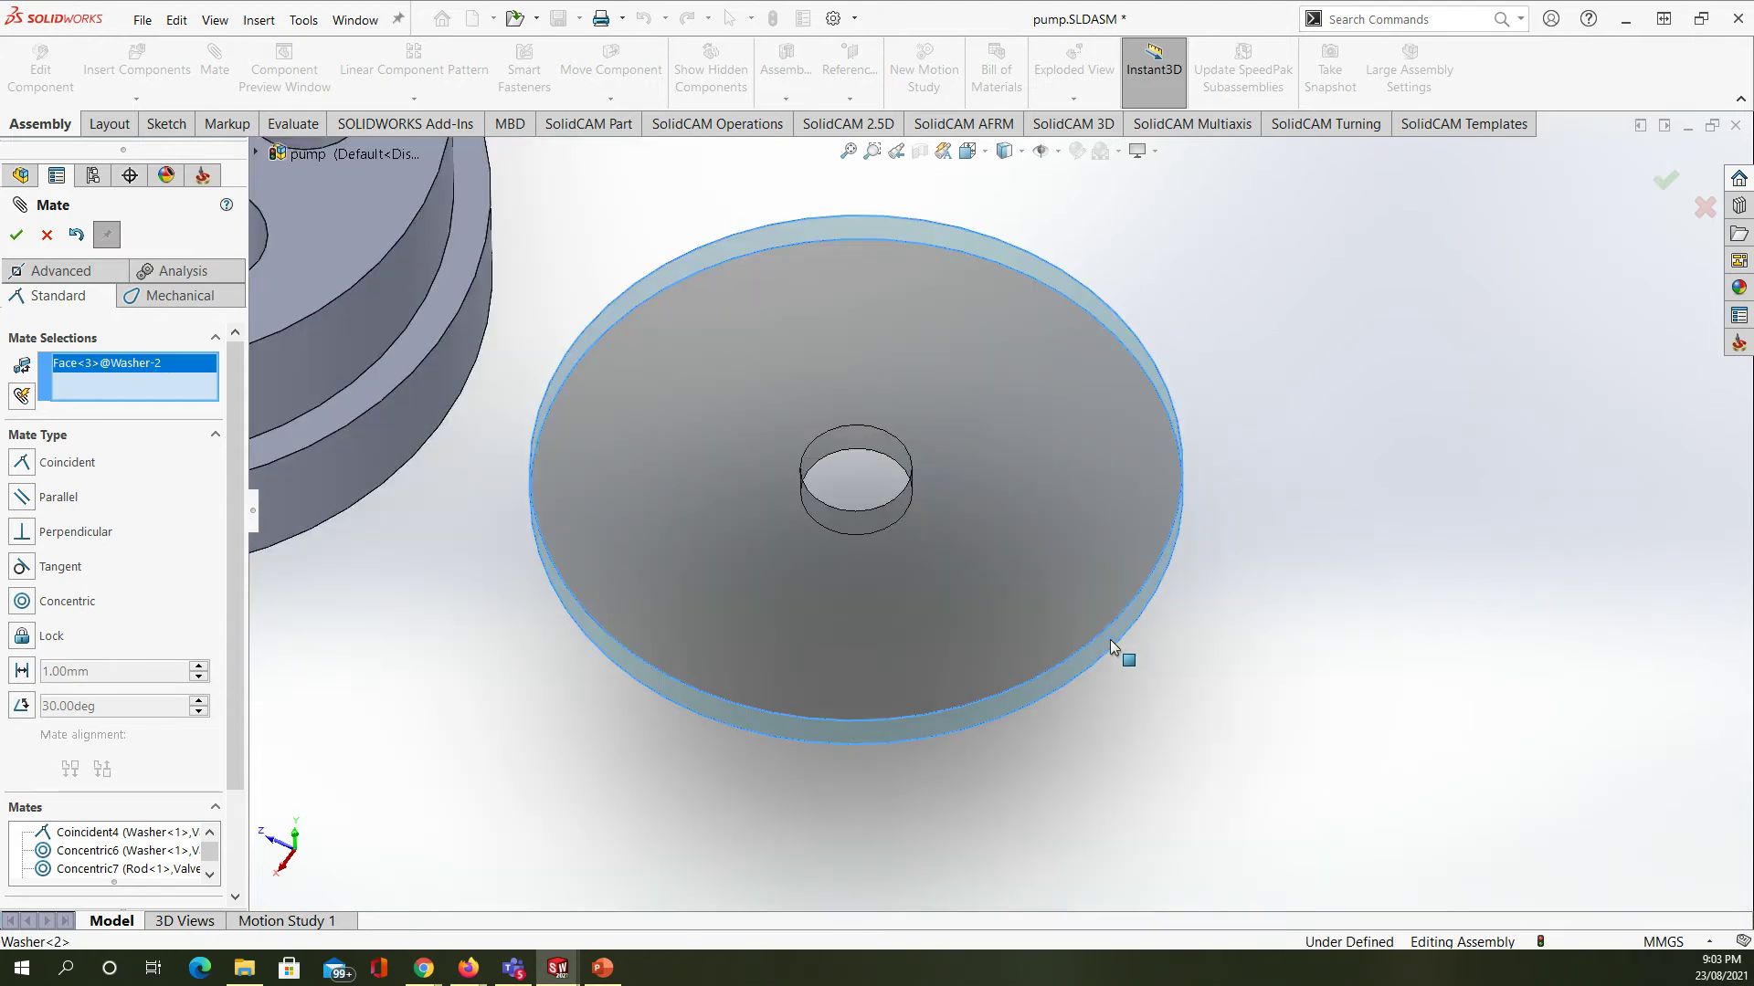
scroll(1050, 694, up, 4)
scroll(869, 565, down, 3)
click(869, 567)
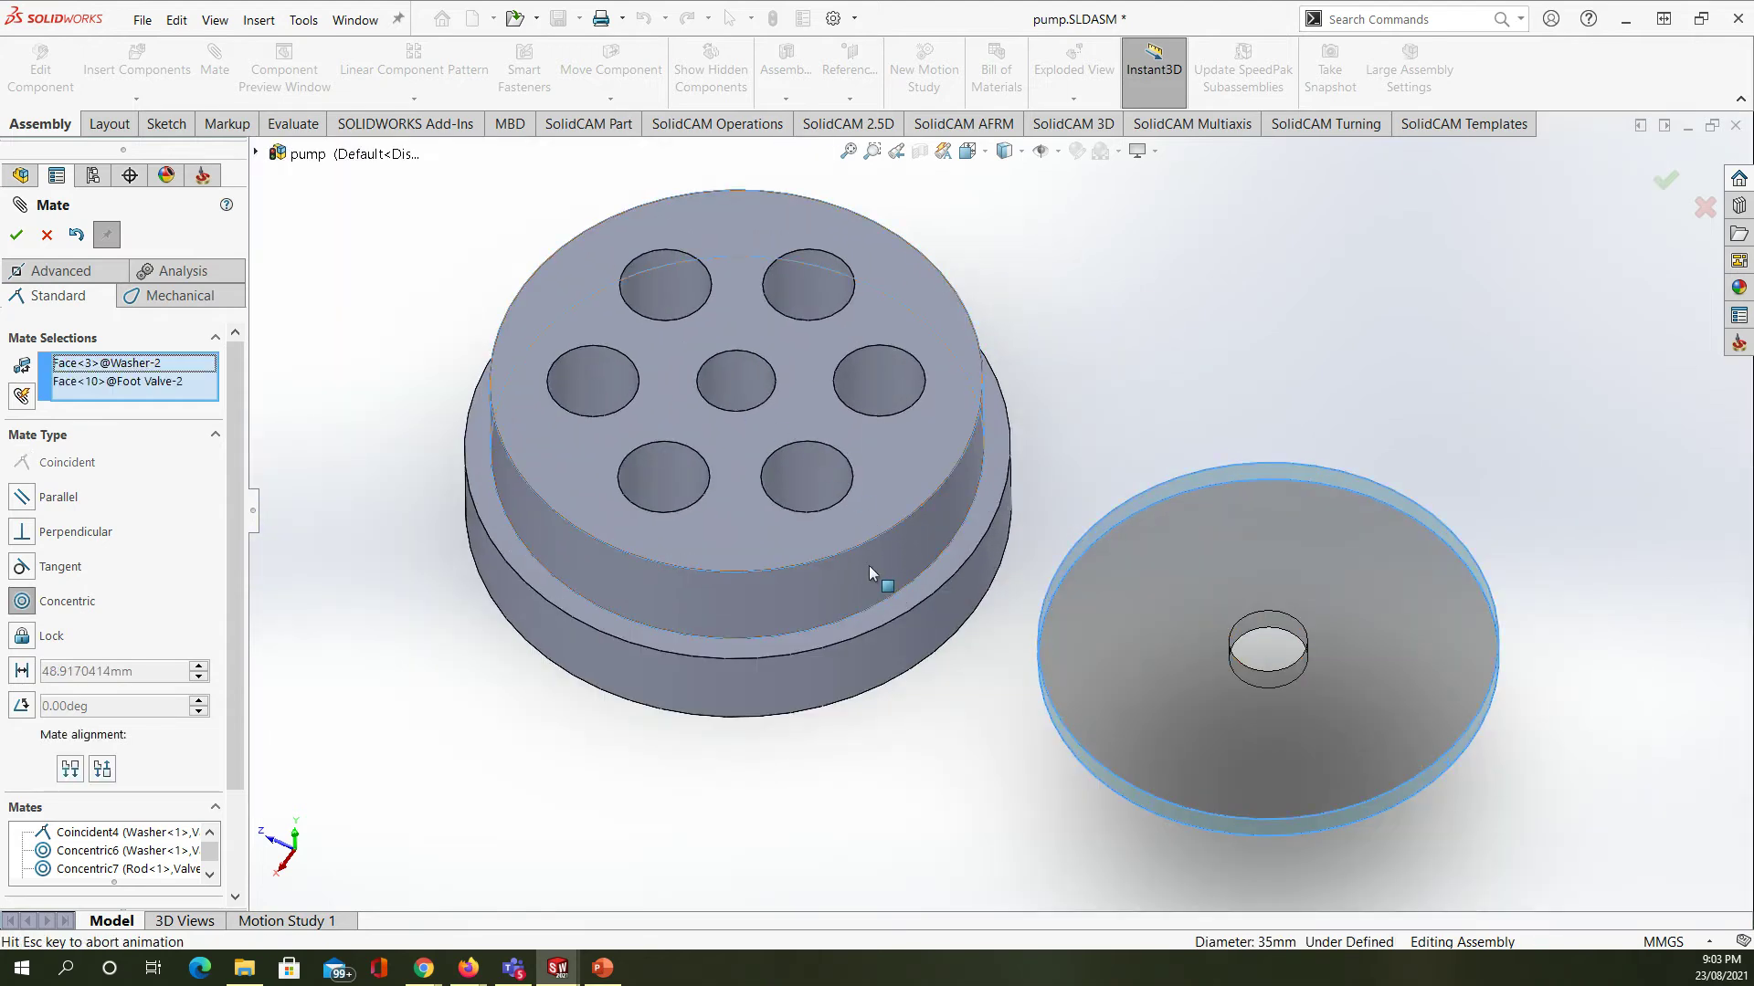
right_click(868, 567)
- Add a concentric mate between the pin's shank and the foot valve's centre hole
scroll(974, 616, up, 4)
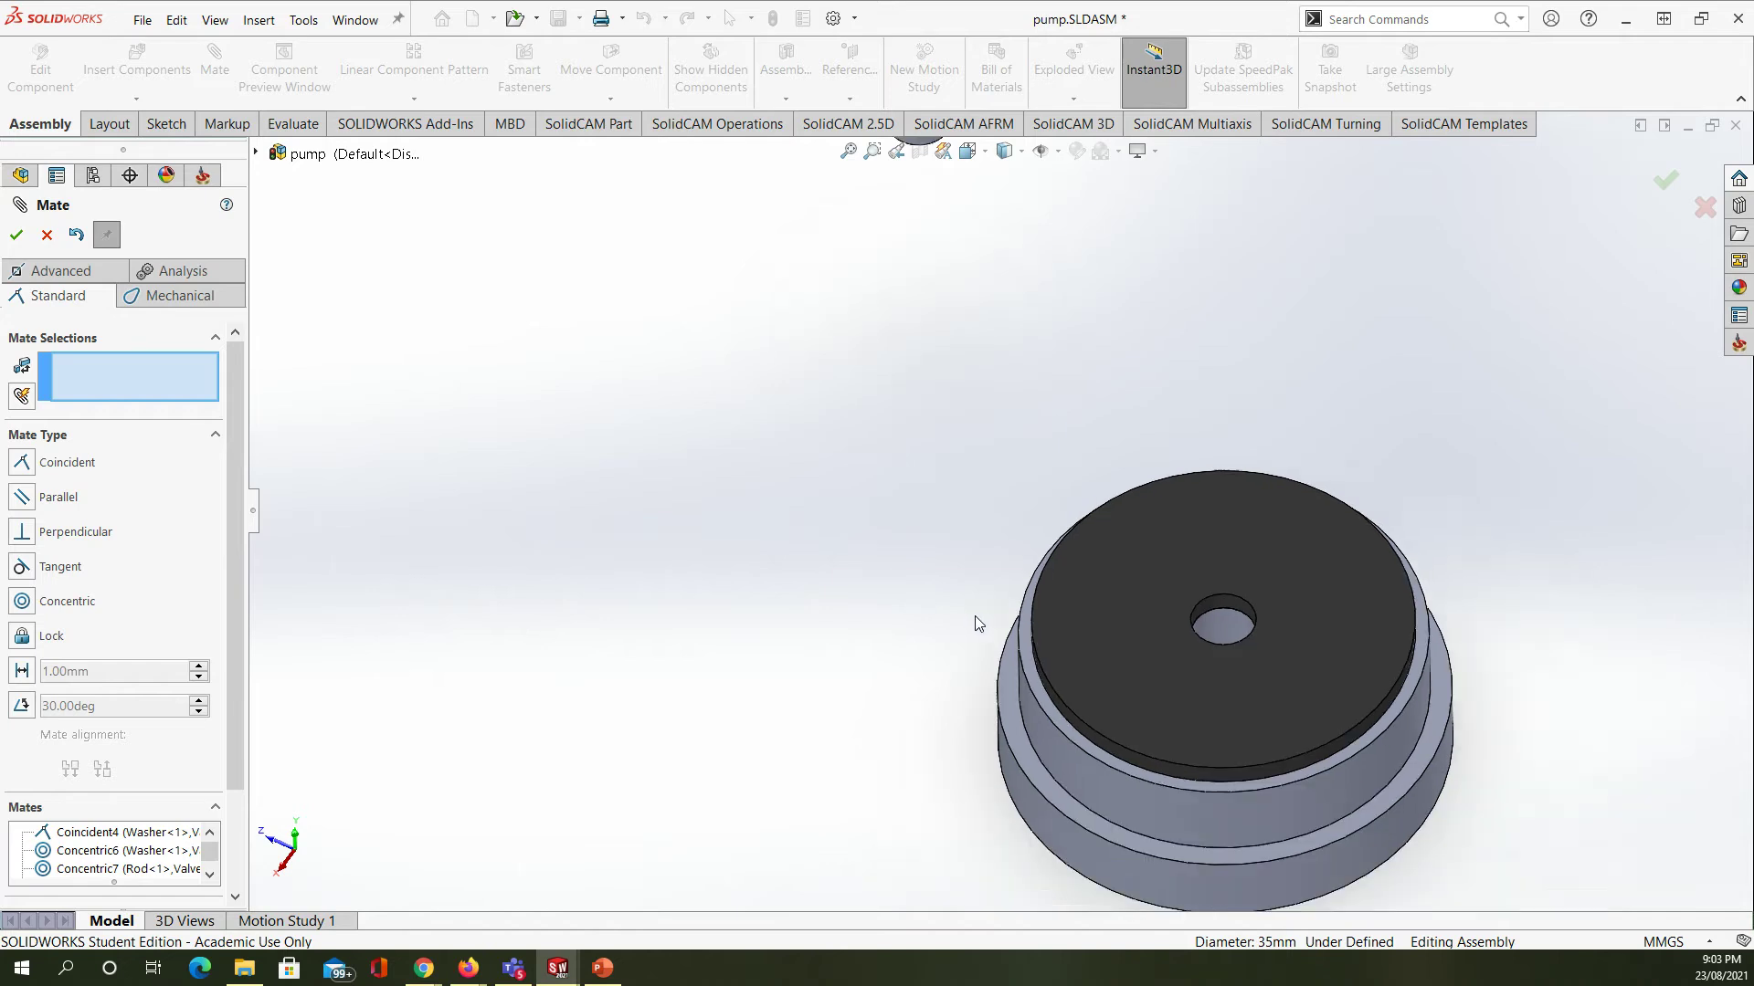
scroll(984, 314, down, 4)
click(913, 324)
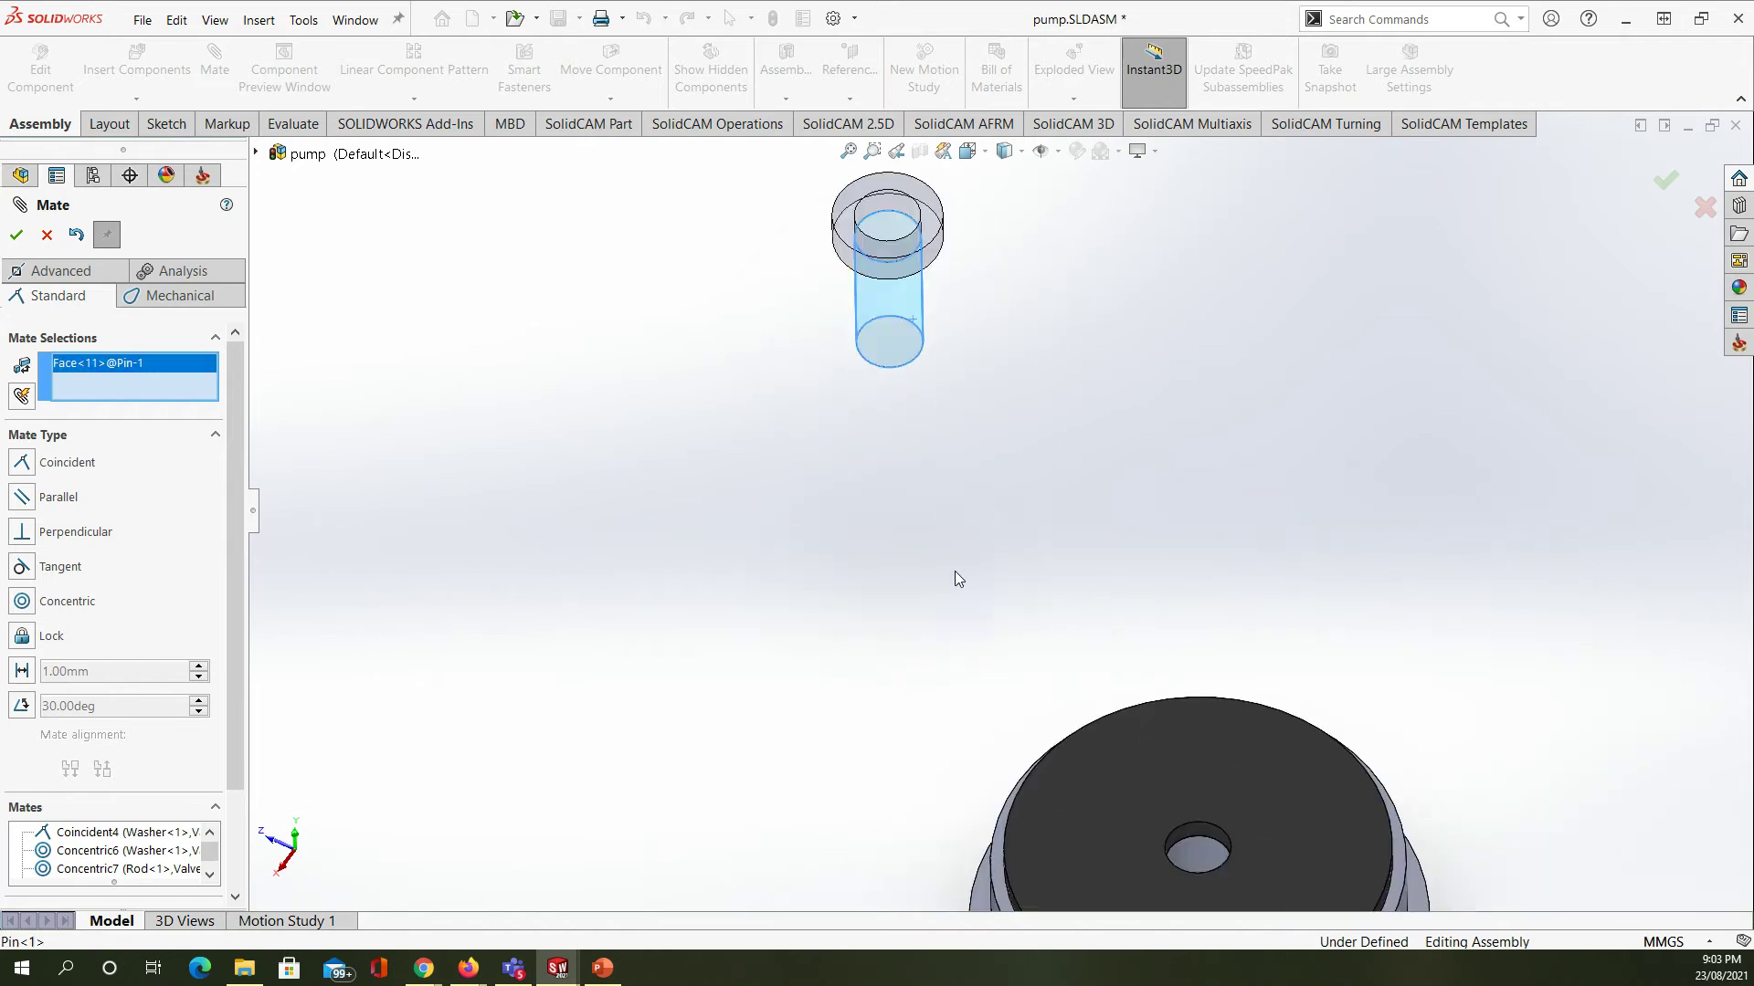
scroll(1112, 682, up, 3)
scroll(1033, 559, down, 6)
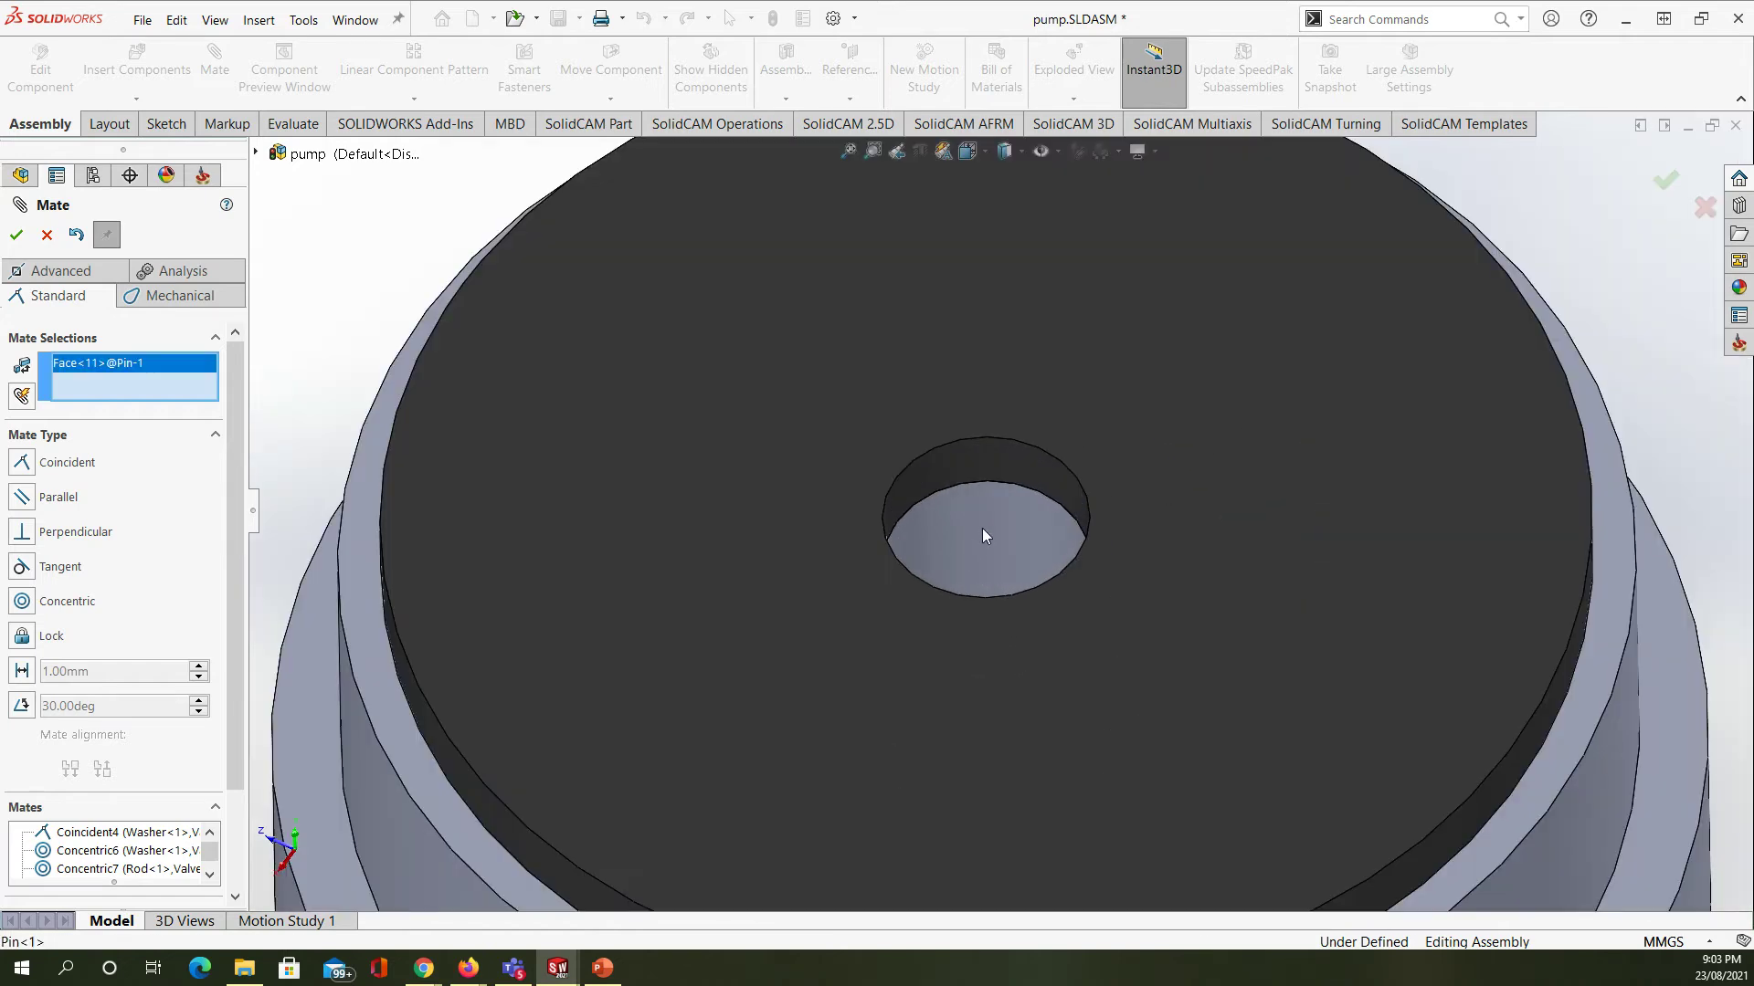
click(983, 530)
right_click(983, 530)
- Add a coincident mate between the underside of the pin's head and the top face of the foot valve's washer
middle_drag(982, 530, 969, 369)
scroll(1071, 422, down, 2)
scroll(1121, 376, down, 2)
click(1121, 378)
scroll(984, 489, up, 3)
middle_drag(984, 490, 946, 726)
click(1146, 741)
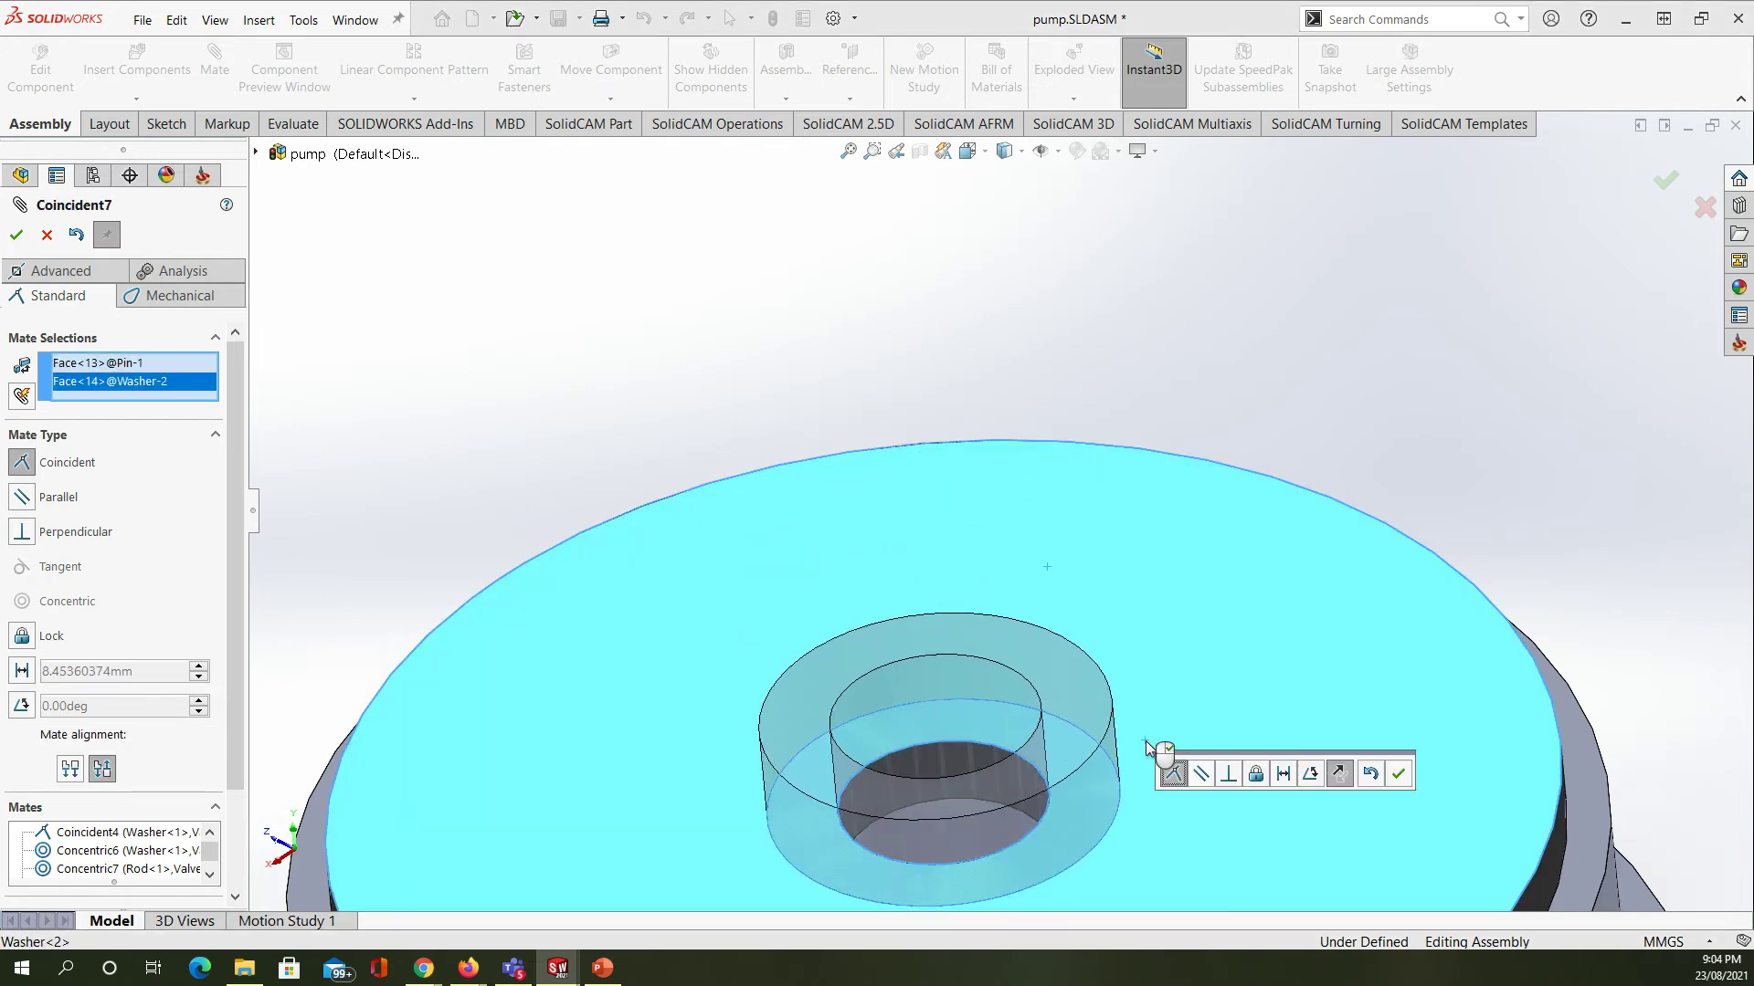
right_click(1146, 742)
- Add a concentric mate between the foot valve's upper cylindrical face and the main body's inner bore
scroll(1143, 743, up, 6)
middle_drag(719, 791, 783, 657)
key(f)
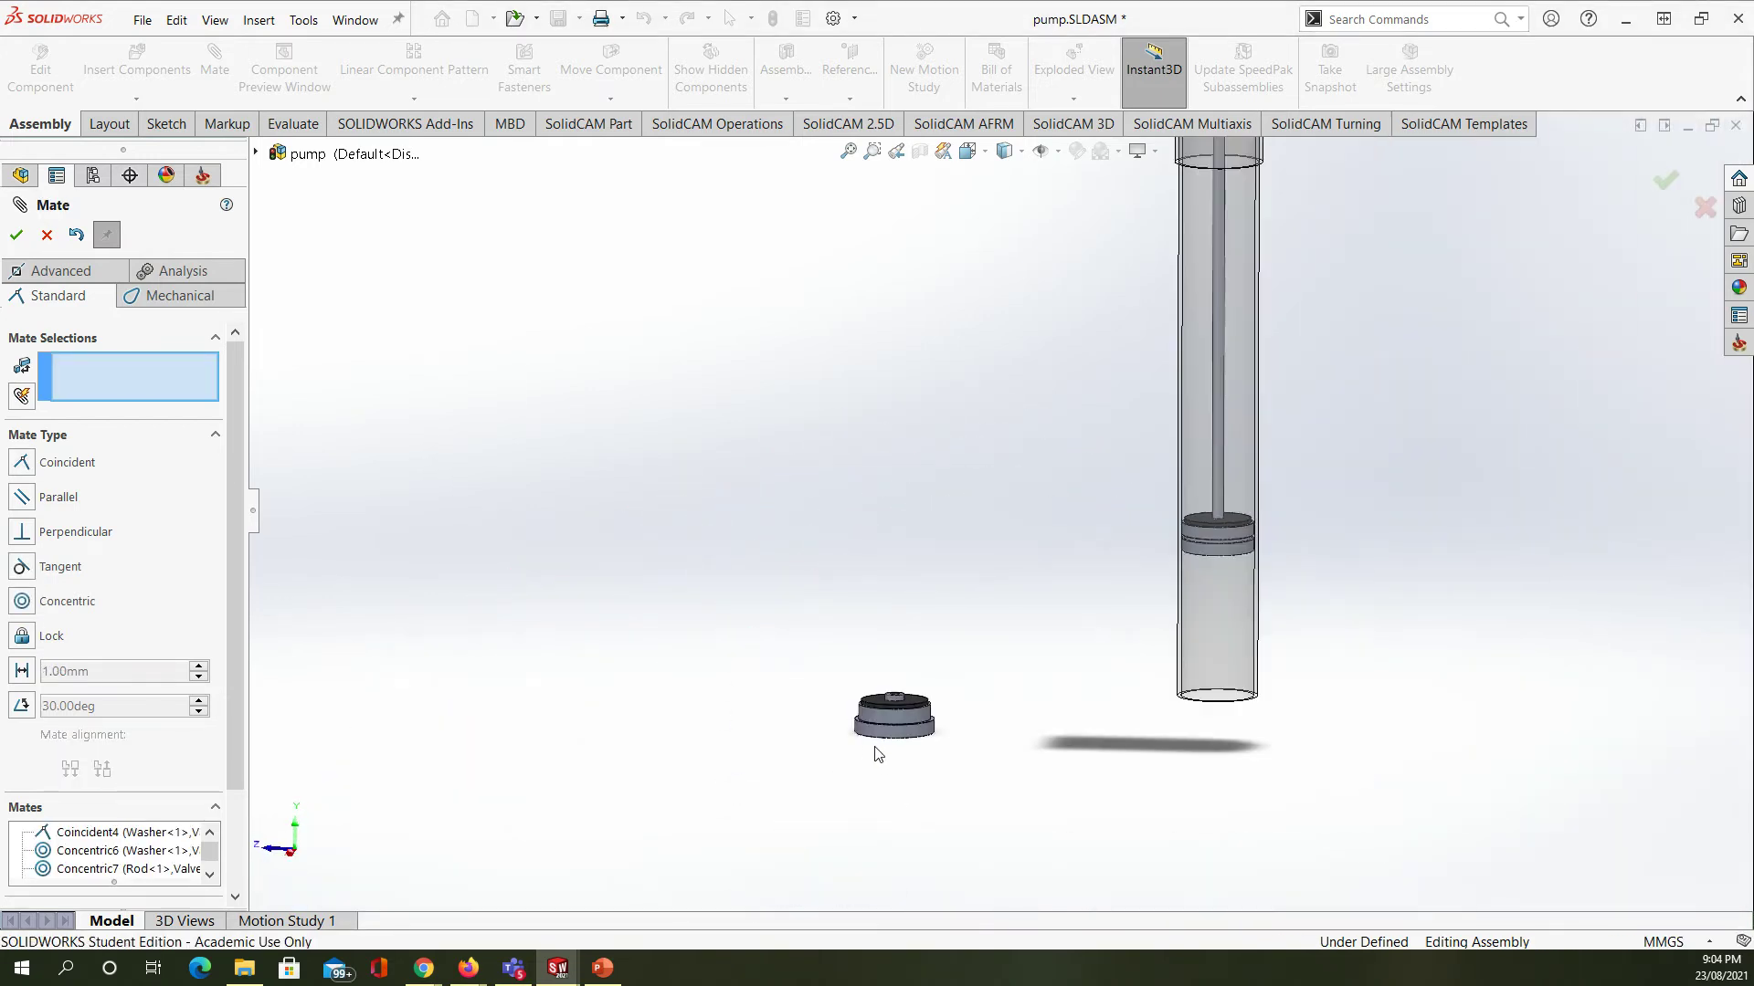
scroll(913, 720, up, 2)
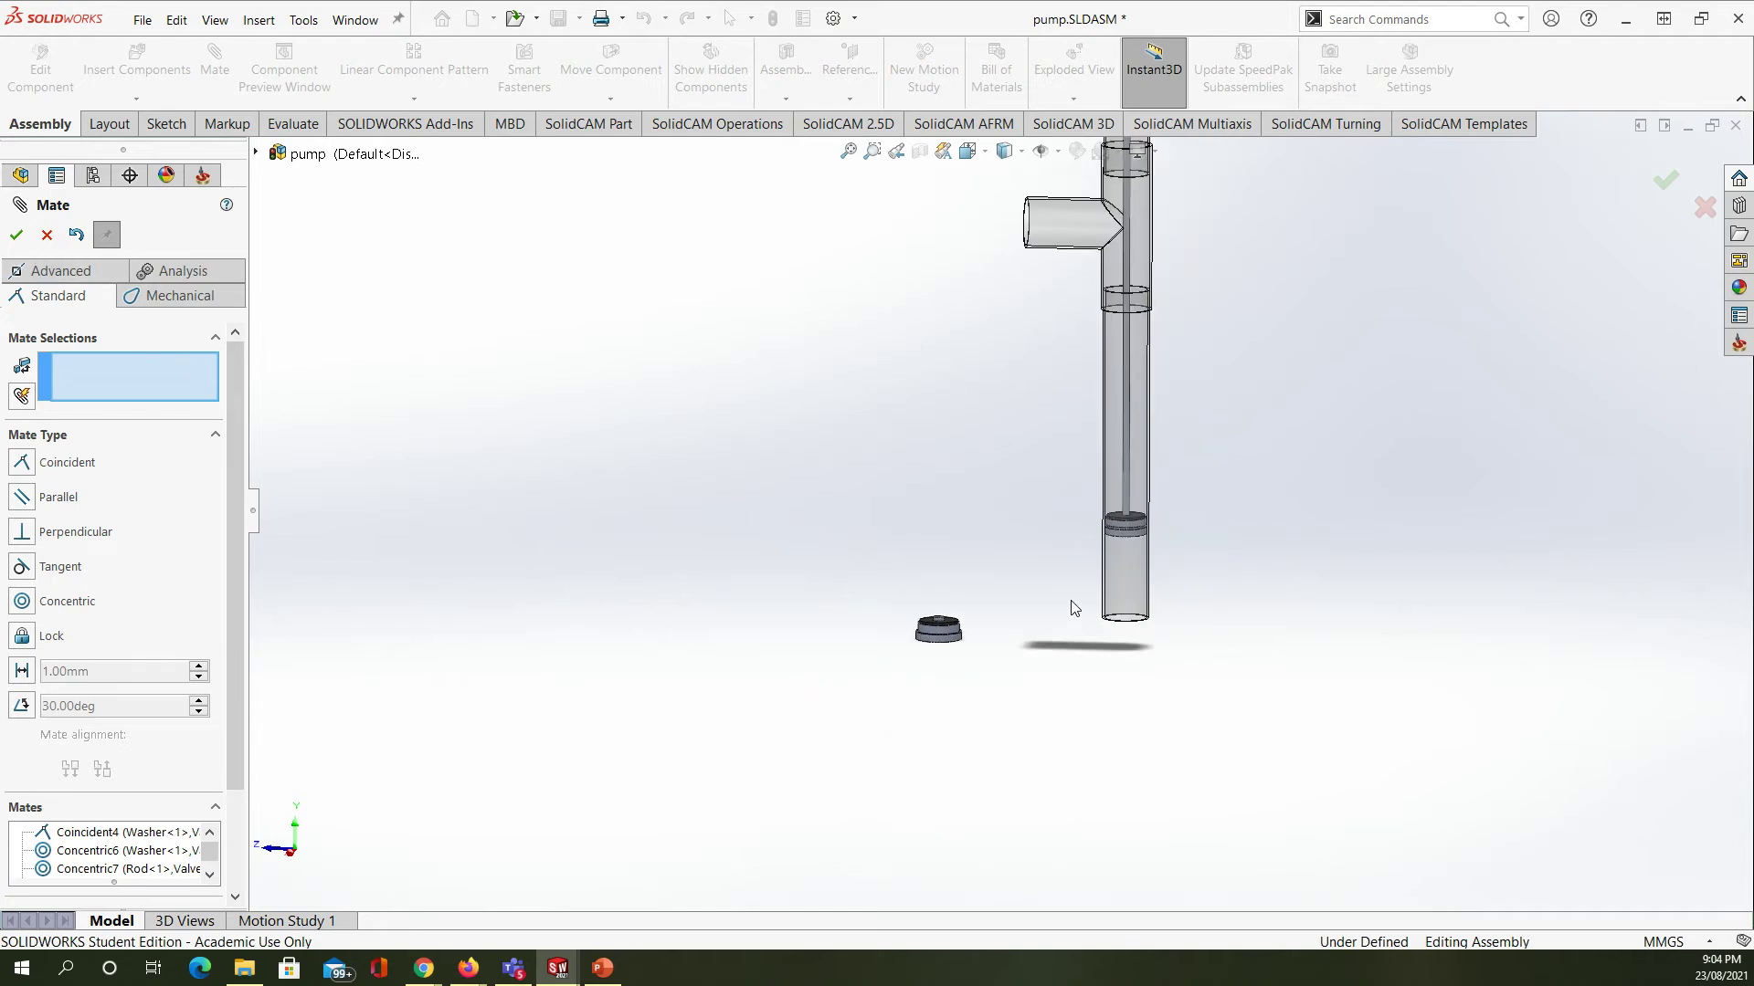
scroll(968, 615, down, 8)
middle_drag(900, 745, 908, 708)
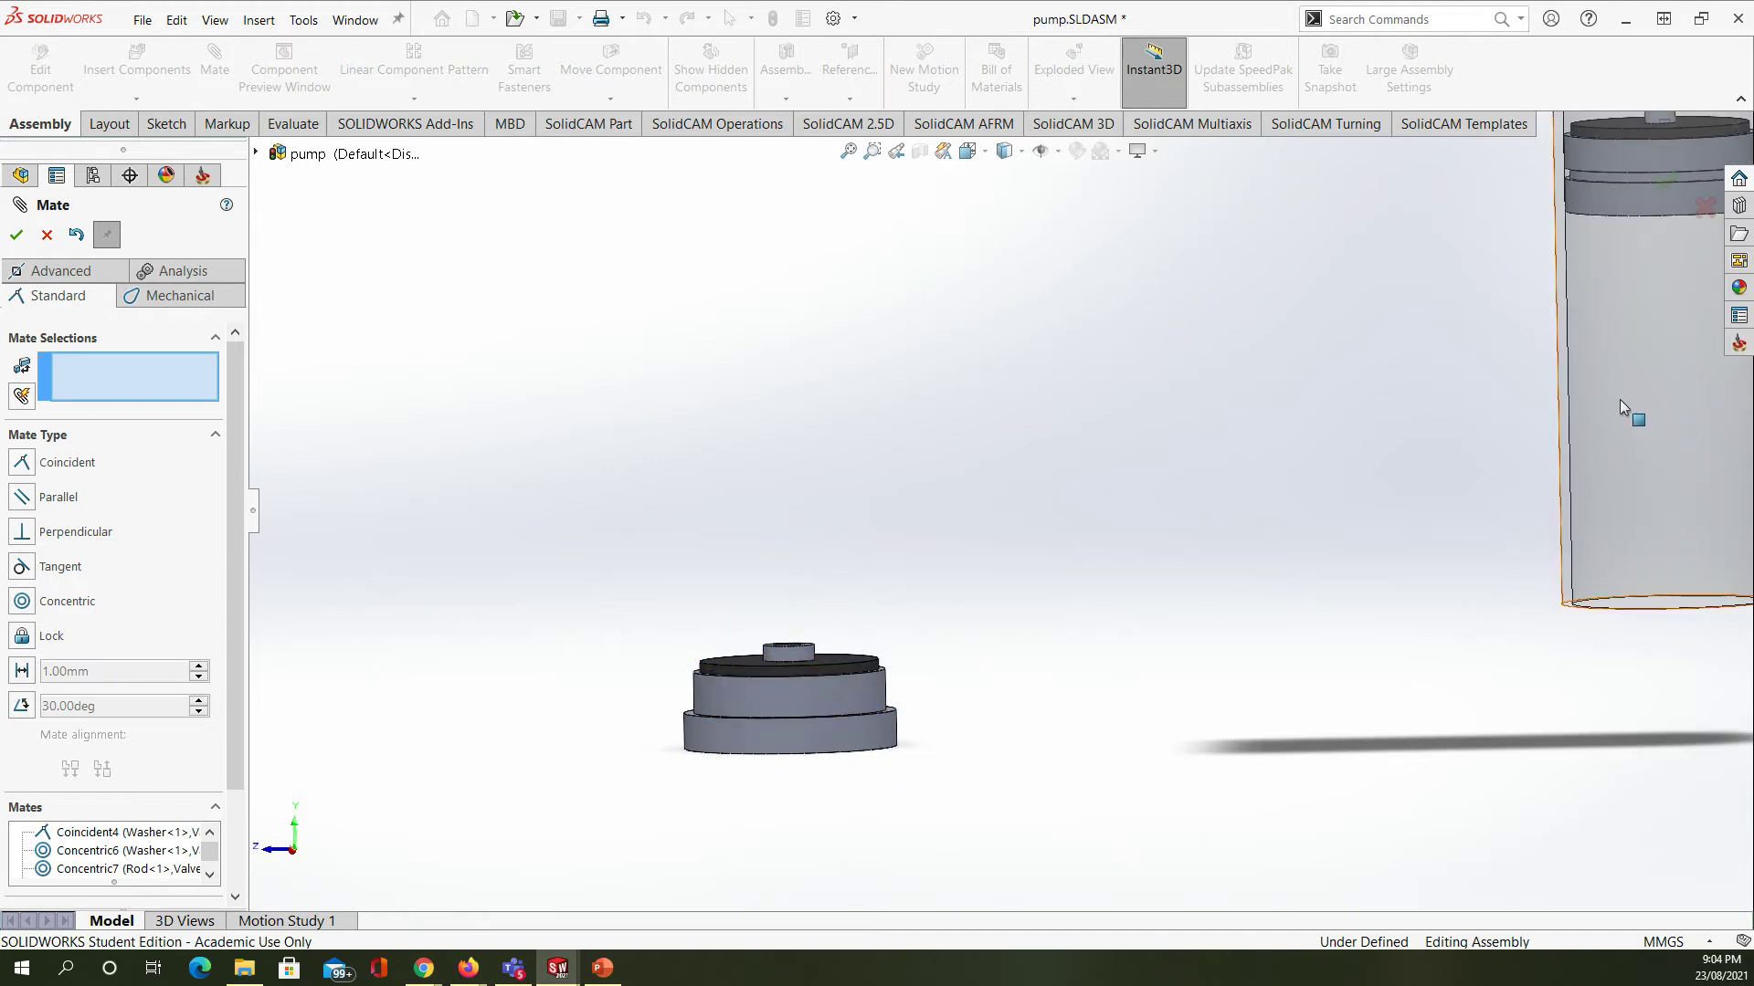
scroll(810, 716, down, 6)
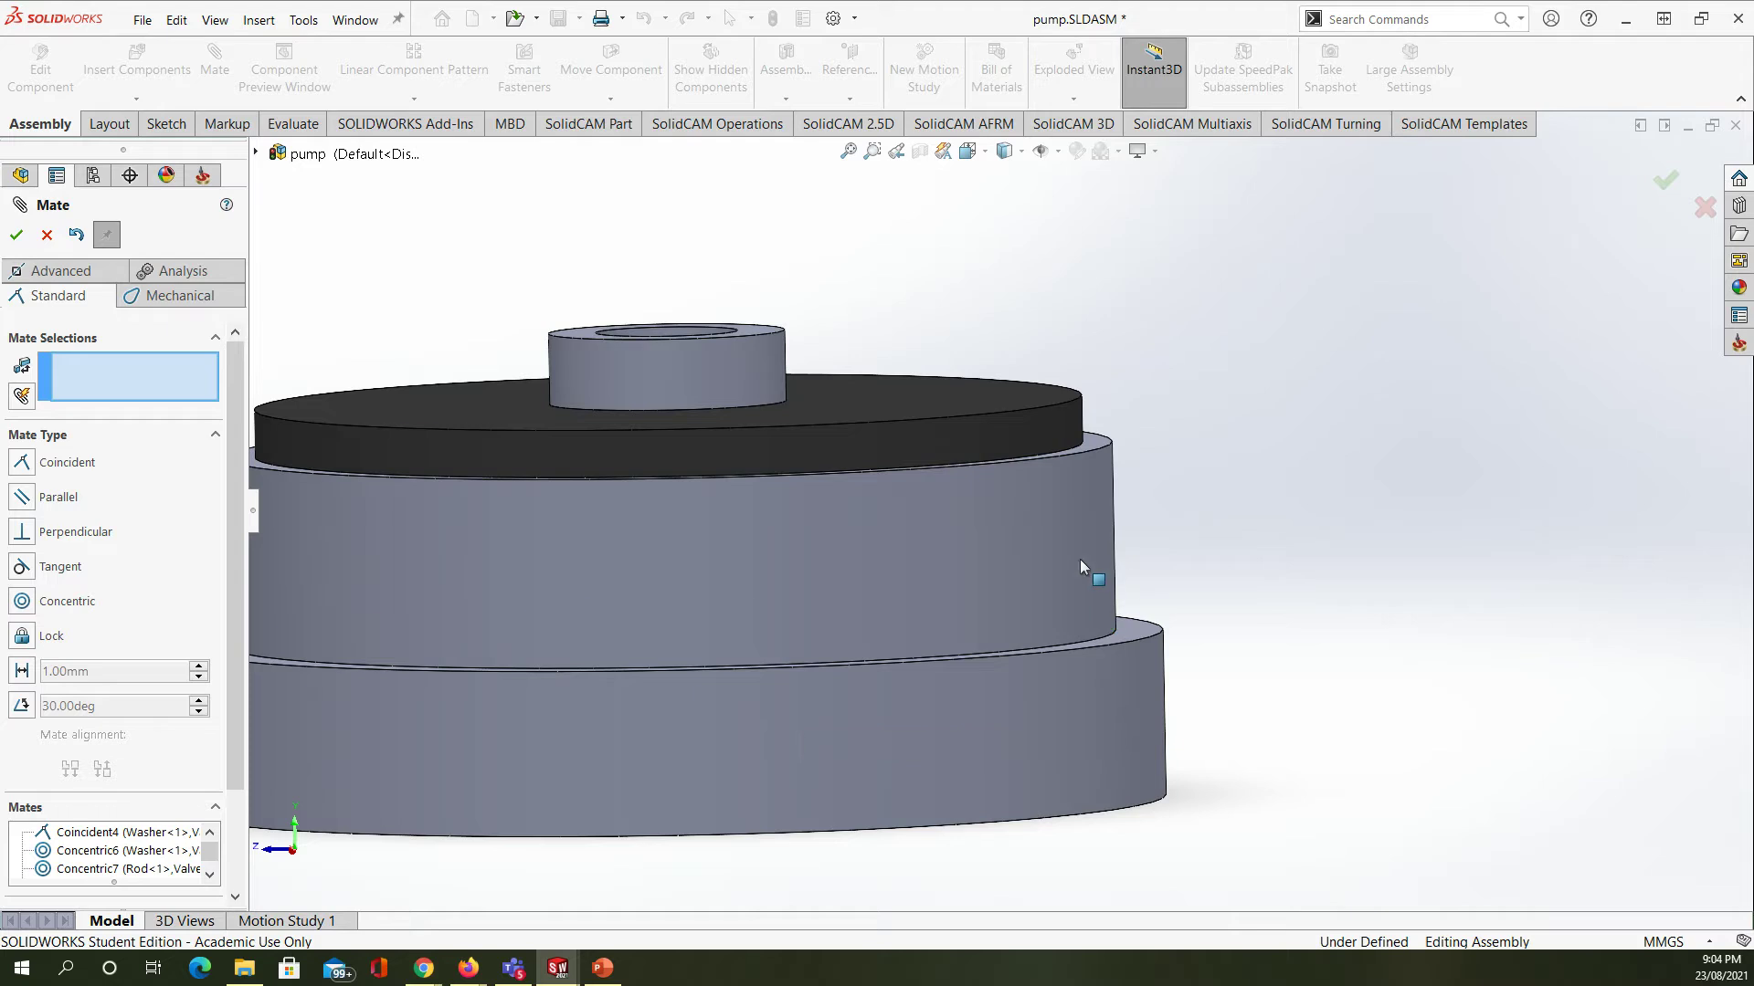
click(1016, 557)
scroll(1089, 649, up, 6)
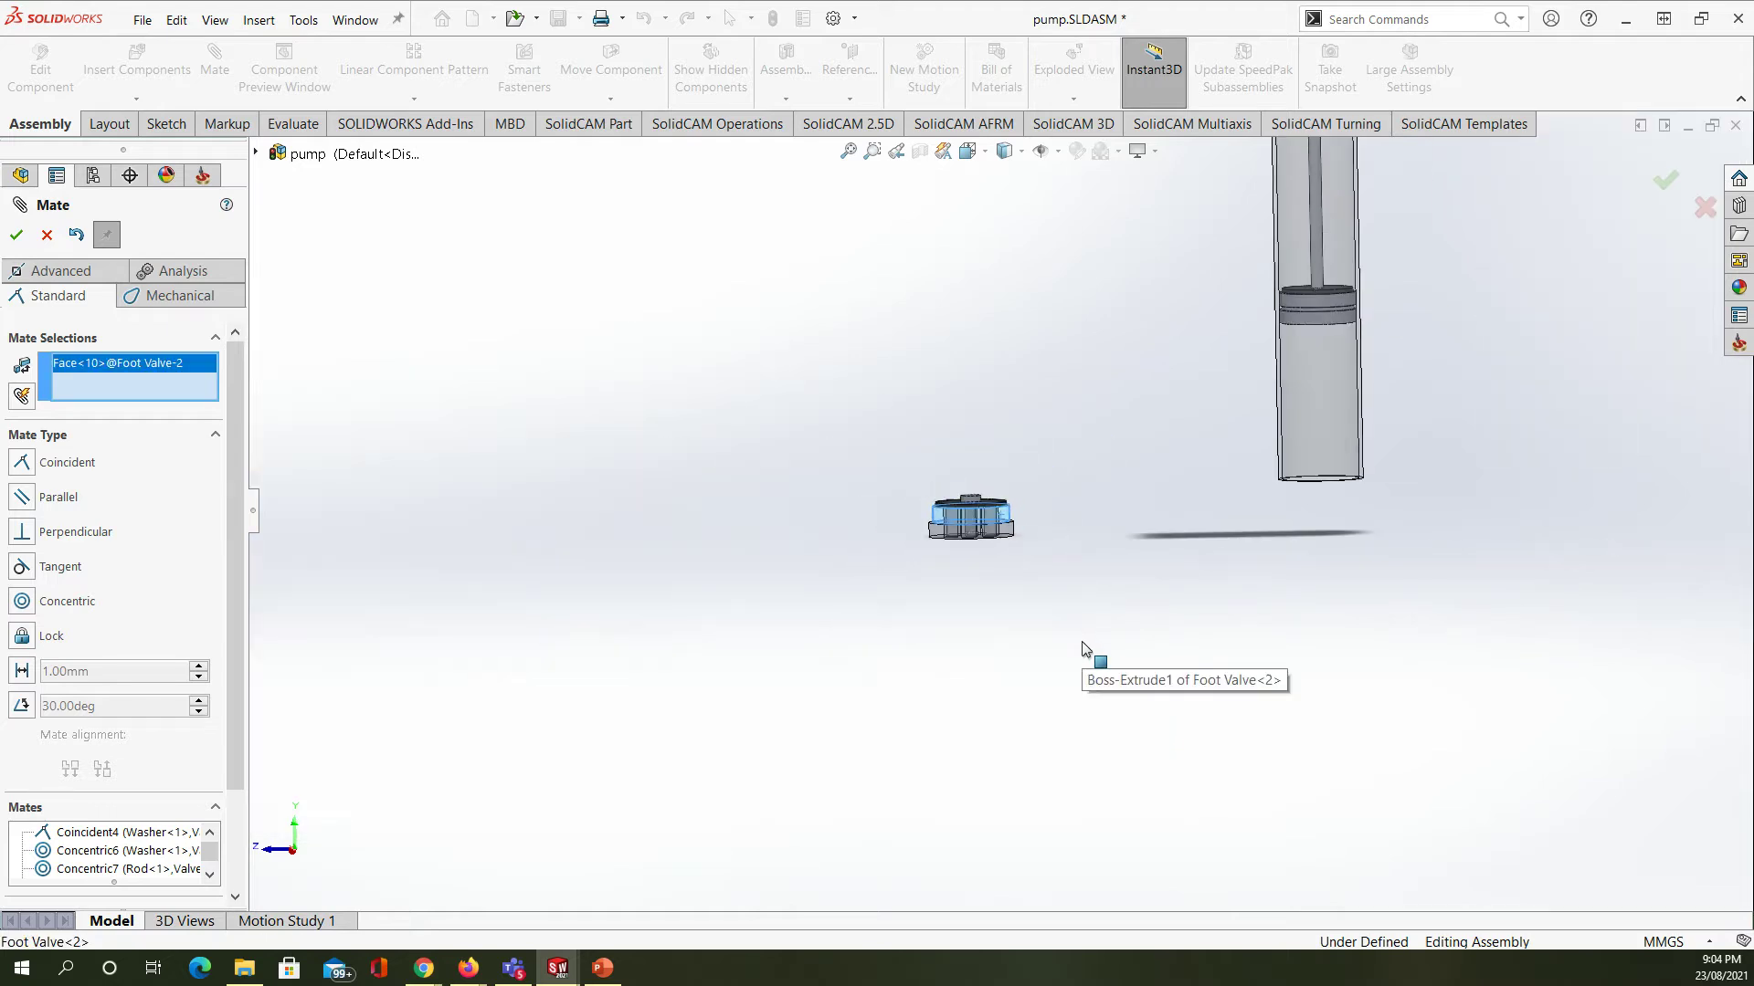
scroll(1279, 512, down, 5)
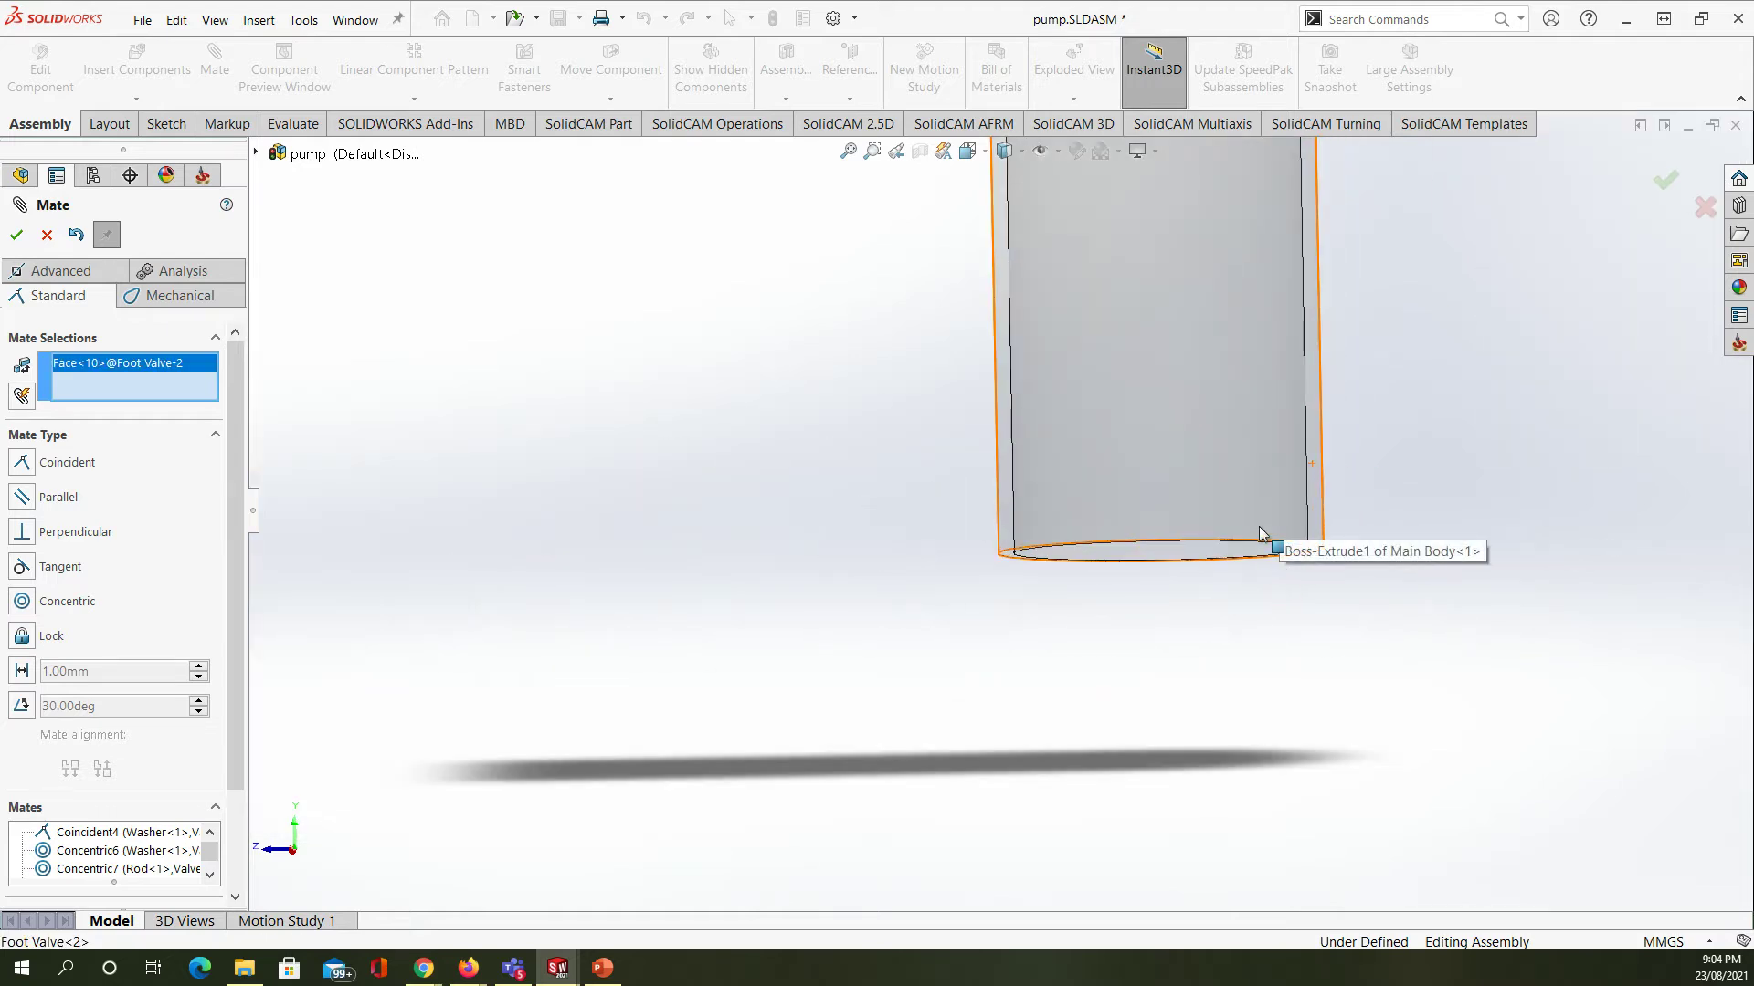
scroll(1069, 653, up, 3)
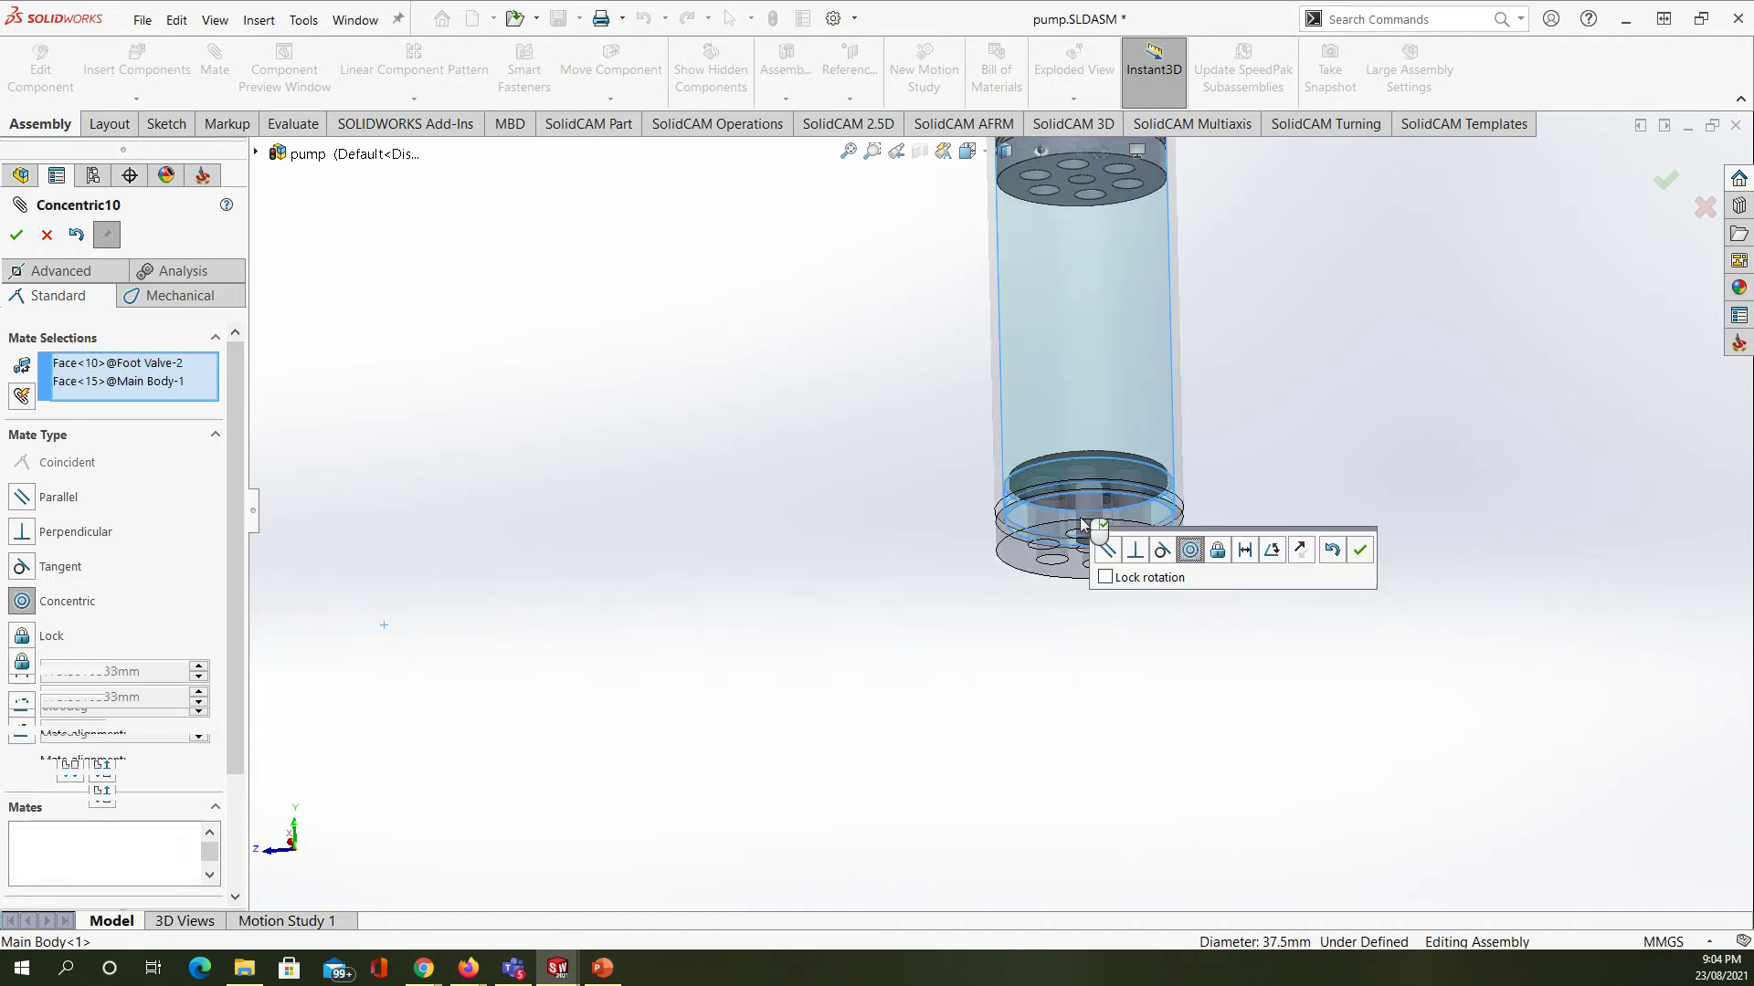
key(Return)
- Add a coincident mate between the foot valve's shoulder face and the main body's bottom end face
middle_drag(928, 634, 923, 709)
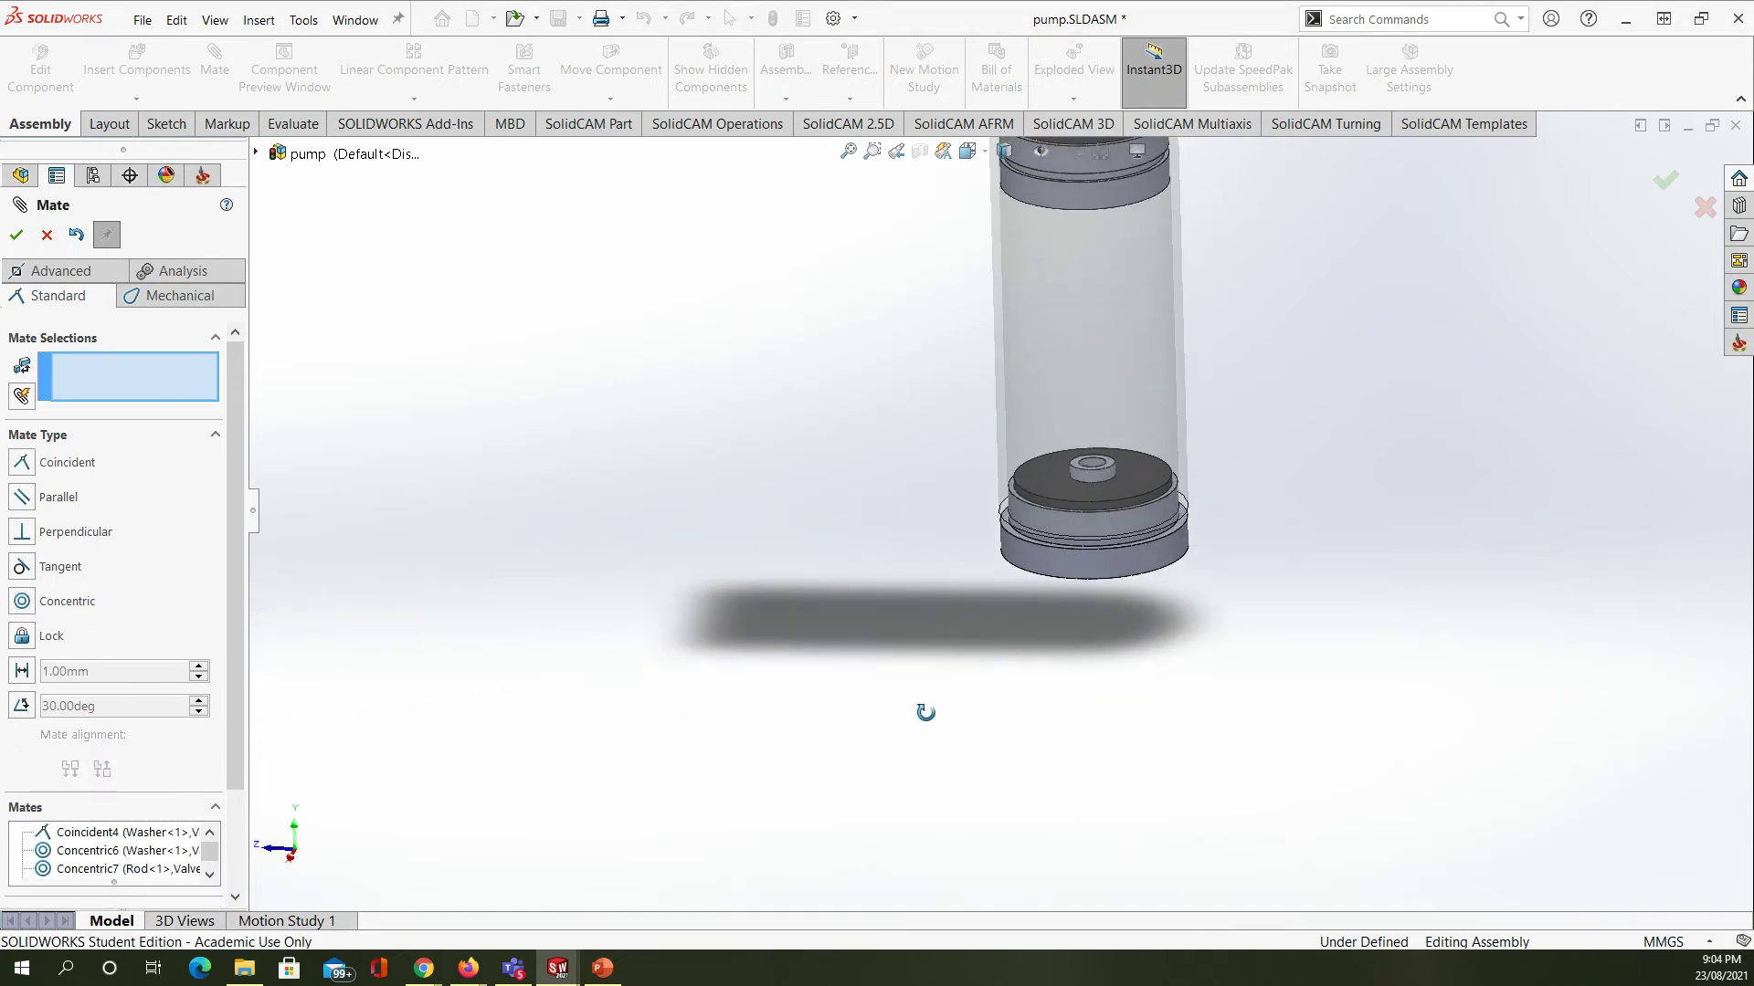
scroll(985, 534, down, 5)
scroll(984, 533, down, 2)
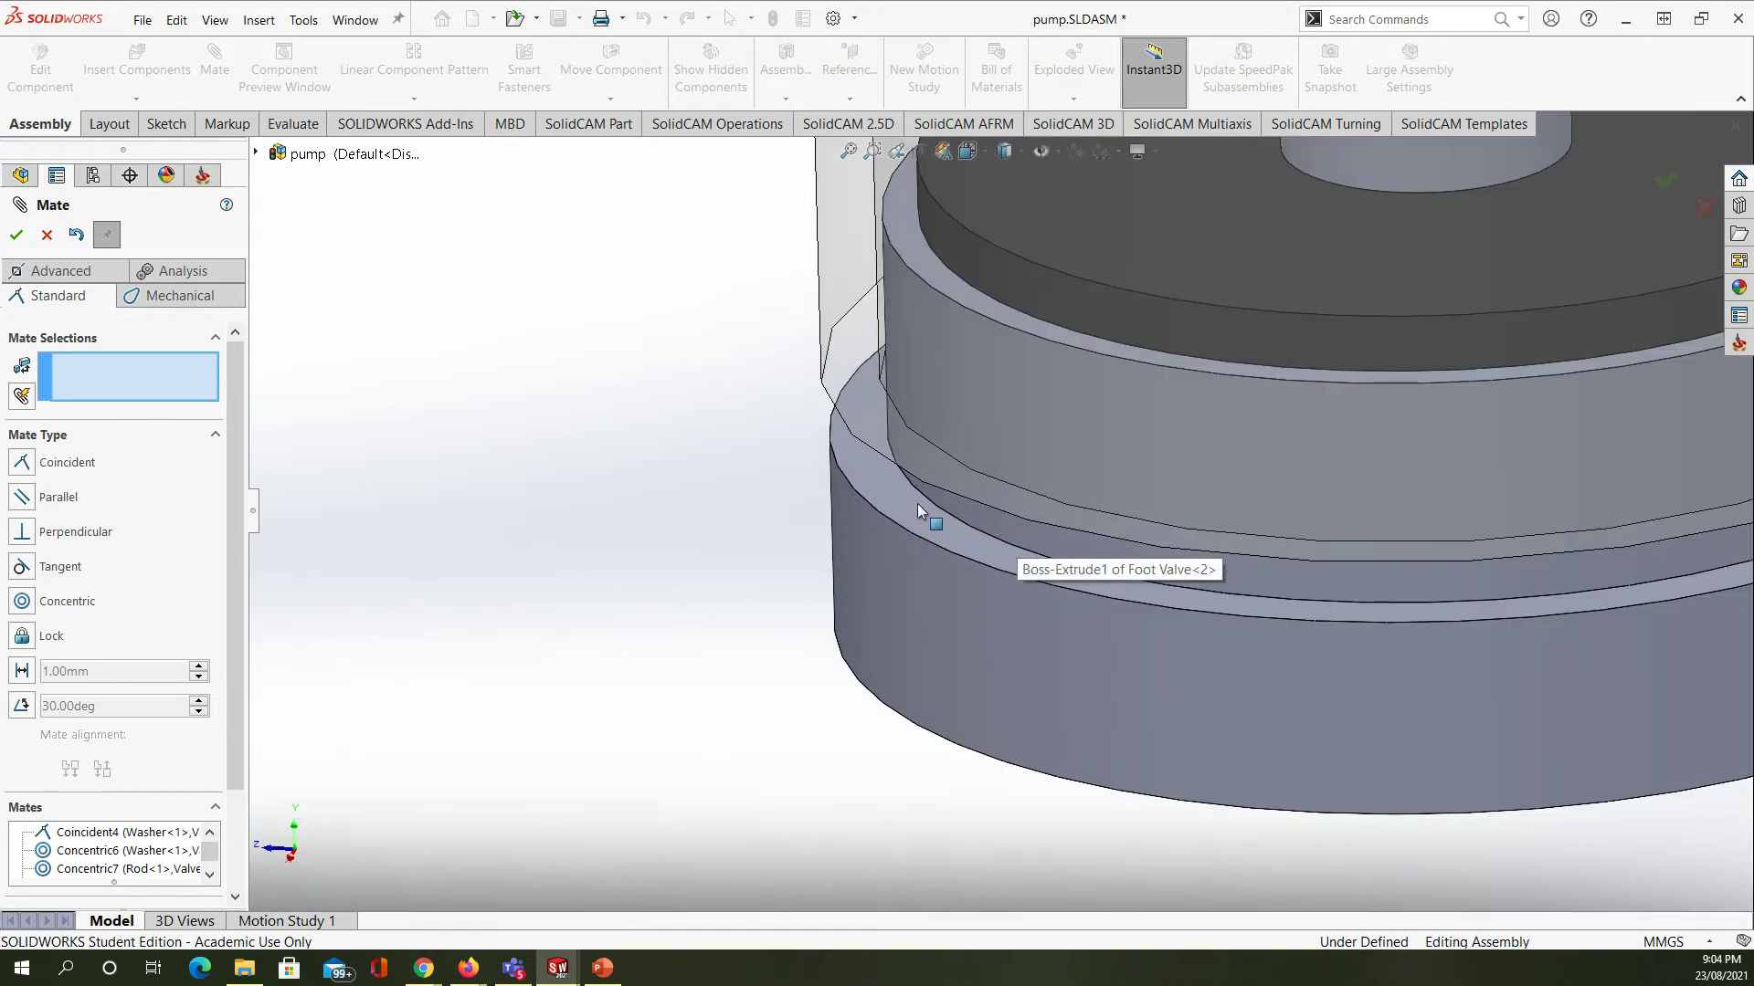
click(893, 496)
middle_drag(862, 531, 863, 311)
click(862, 309)
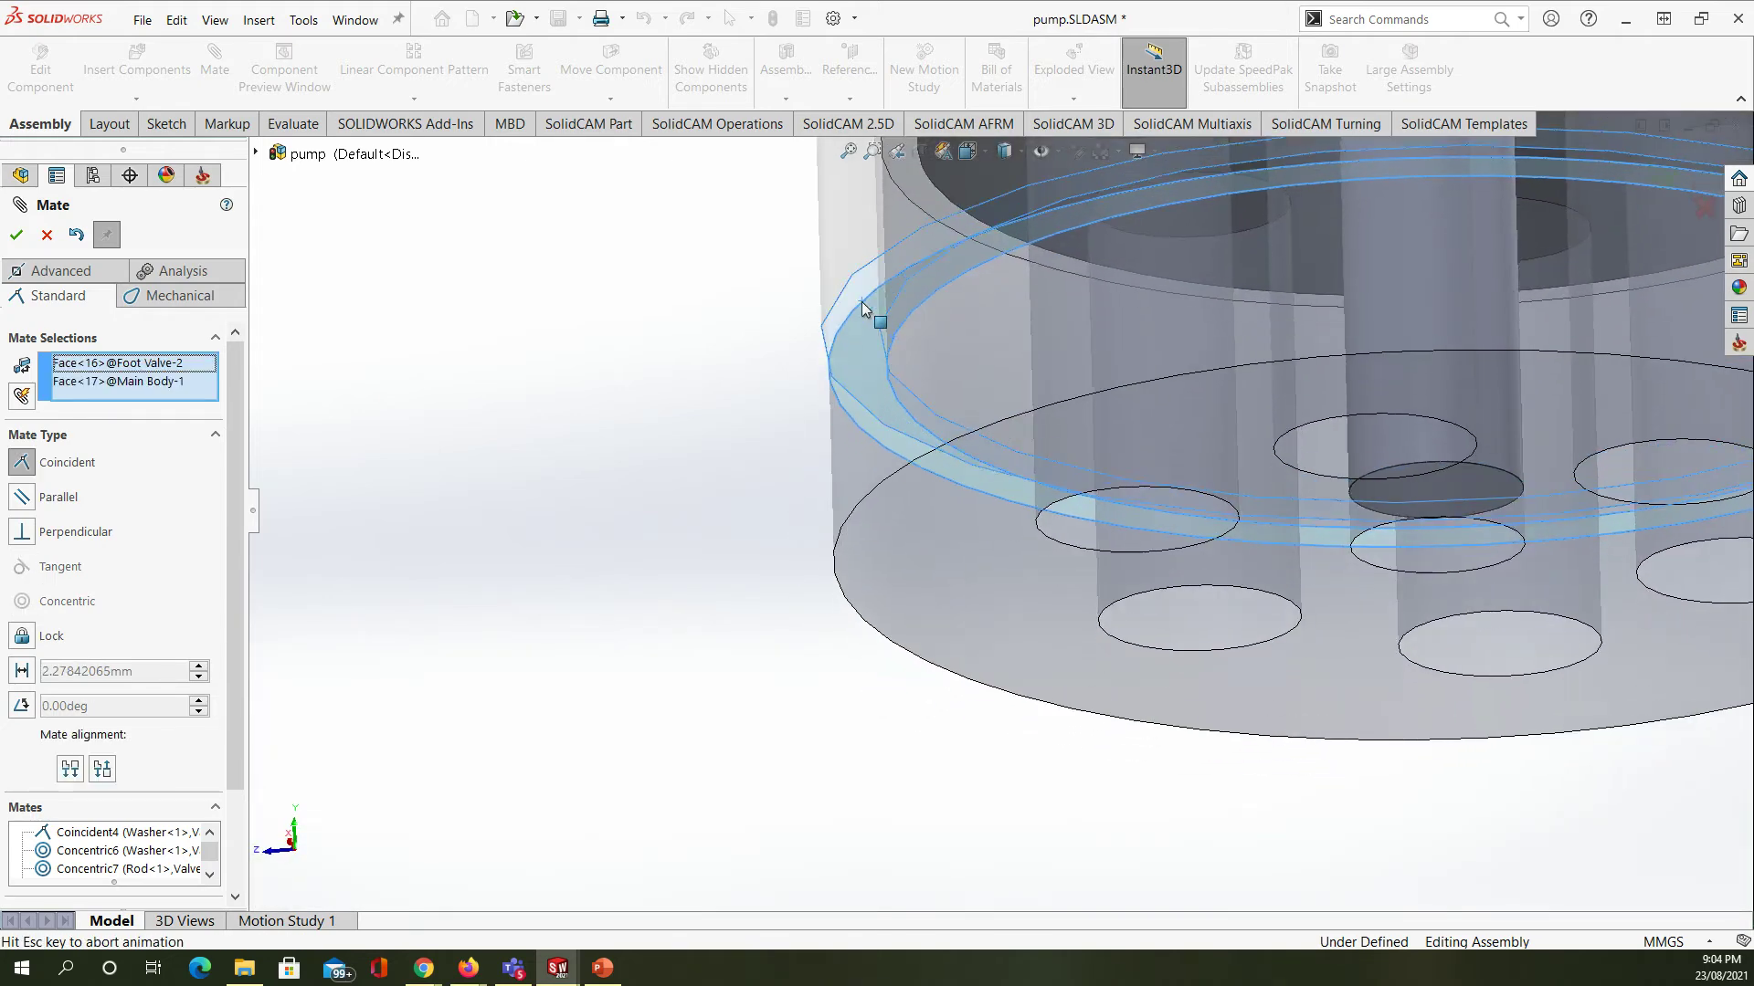
key(Return)
- Close the Mate command and save the pump assembly
scroll(776, 466, up, 3)
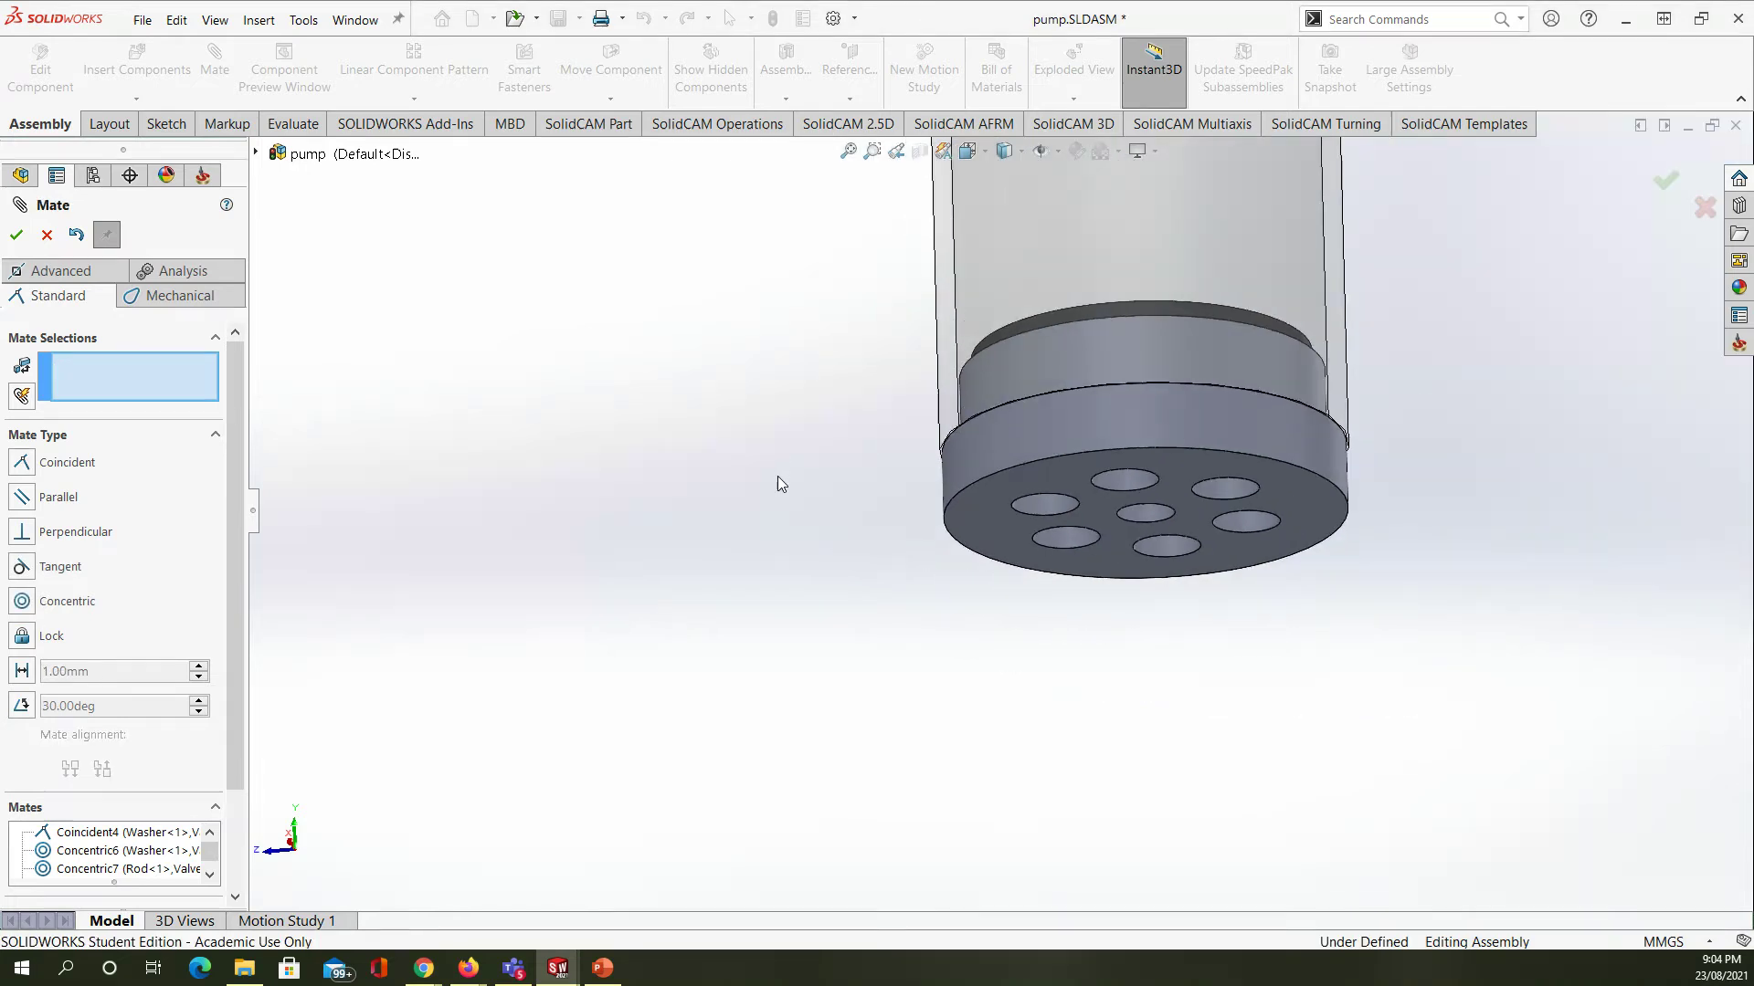
middle_drag(847, 429, 873, 546)
scroll(891, 552, up, 8)
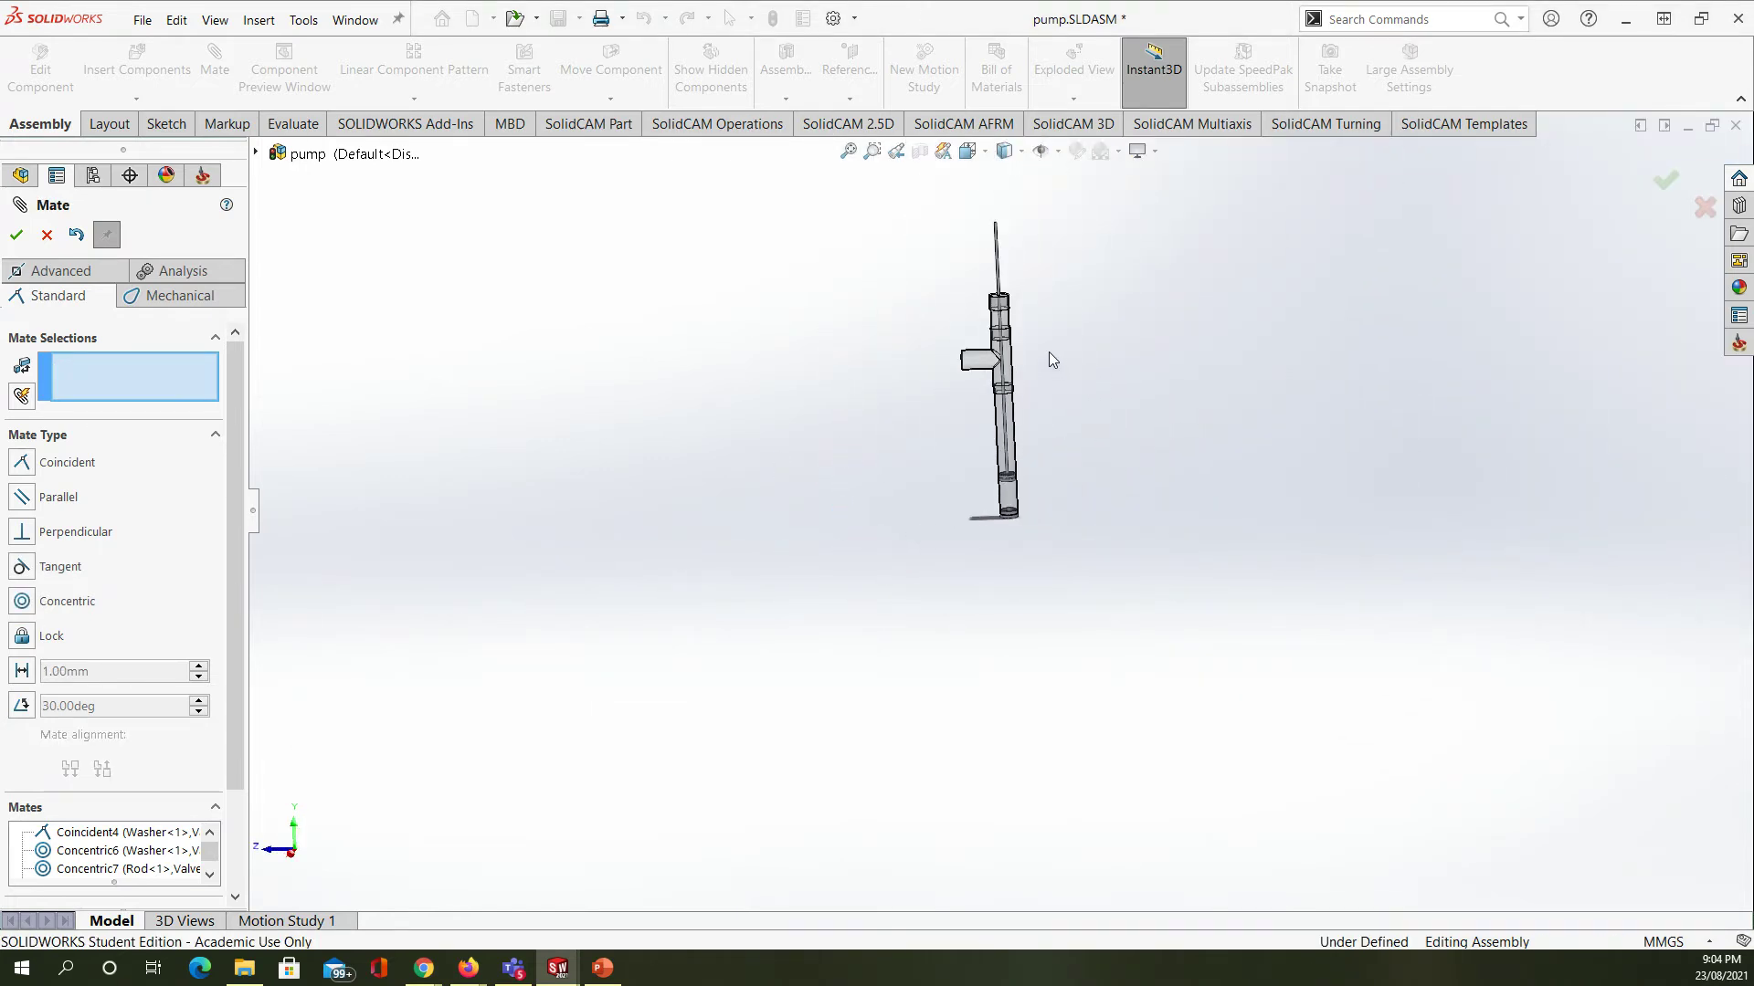
click(47, 235)
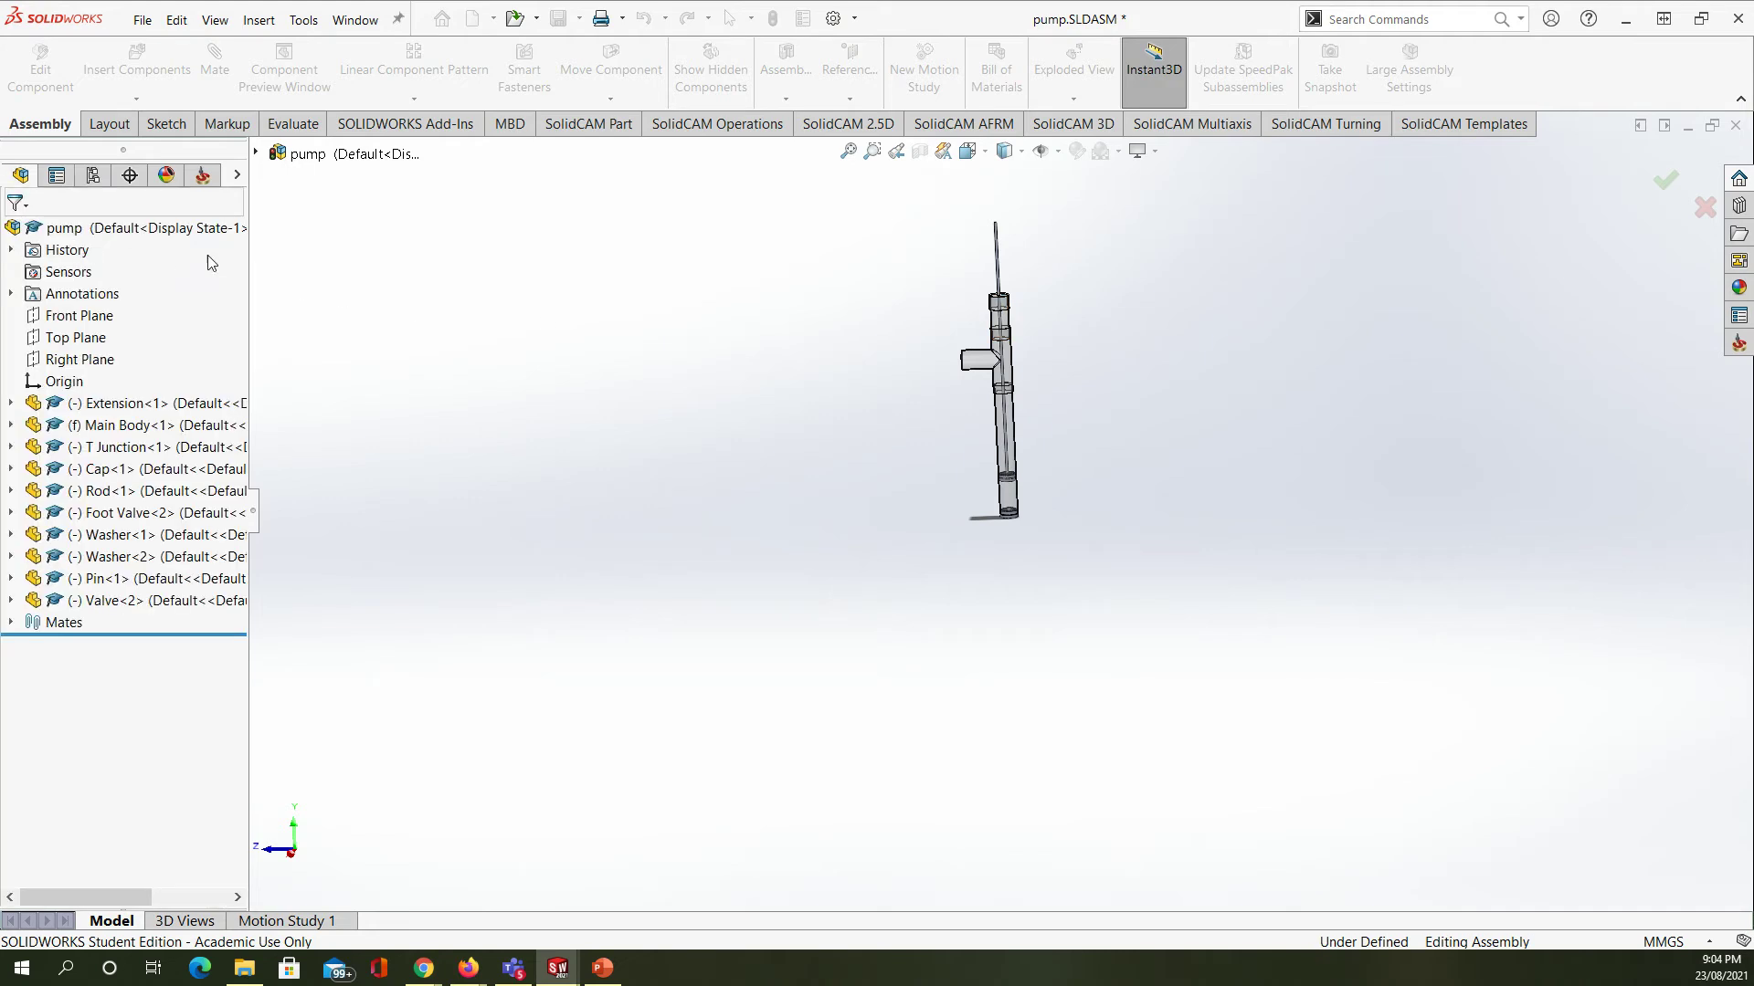
click(558, 20)
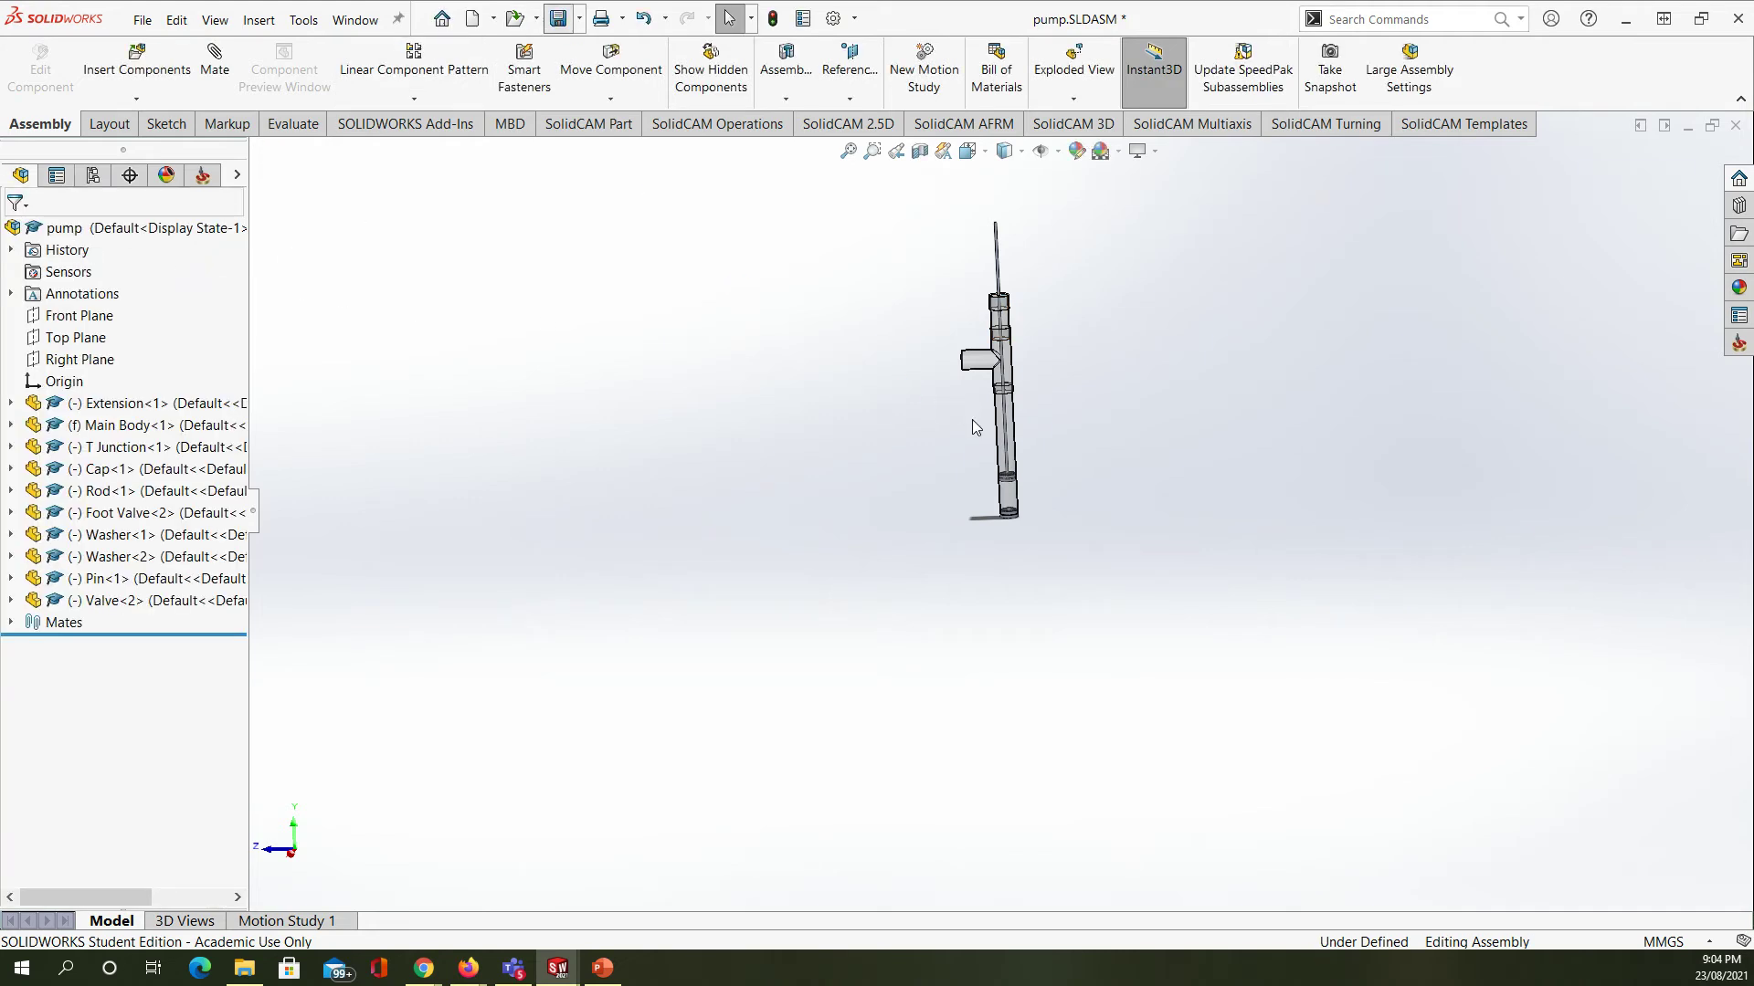
scroll(974, 420, up, 3)
scroll(1007, 405, down, 4)
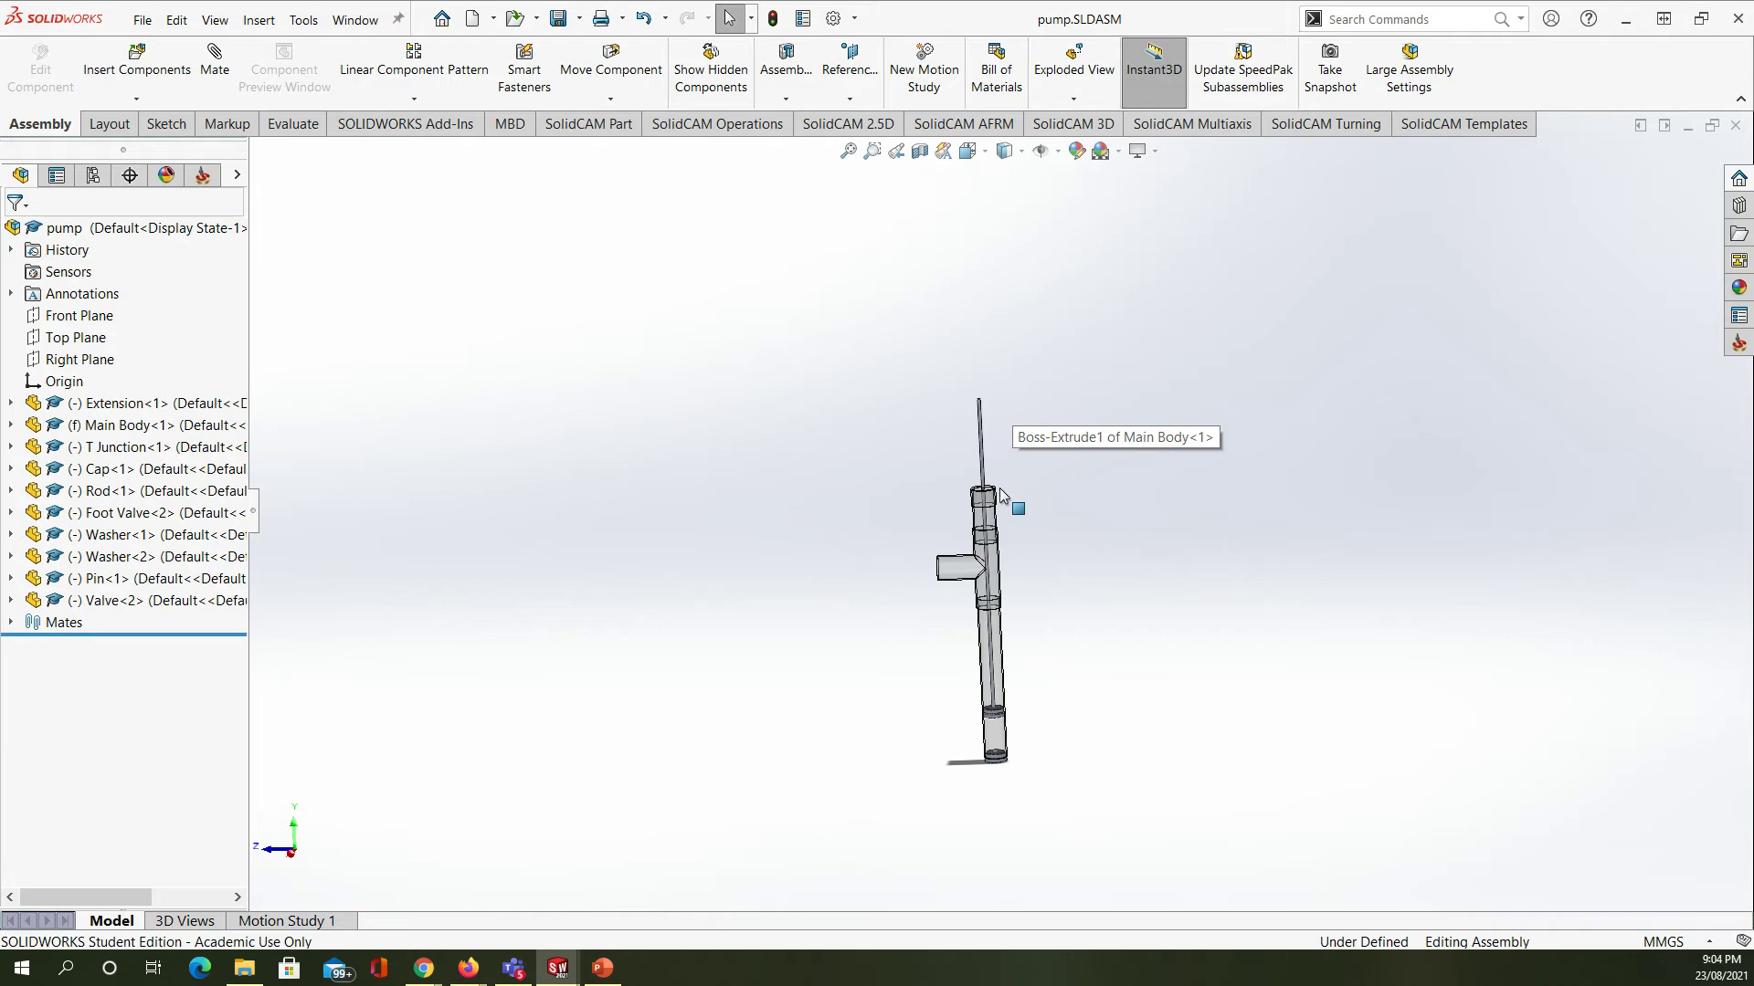
- Slide the rod upward inside the main body to test the travel of the valve attached to it
scroll(1039, 402, down, 3)
scroll(1040, 403, up, 2)
scroll(1034, 403, down, 3)
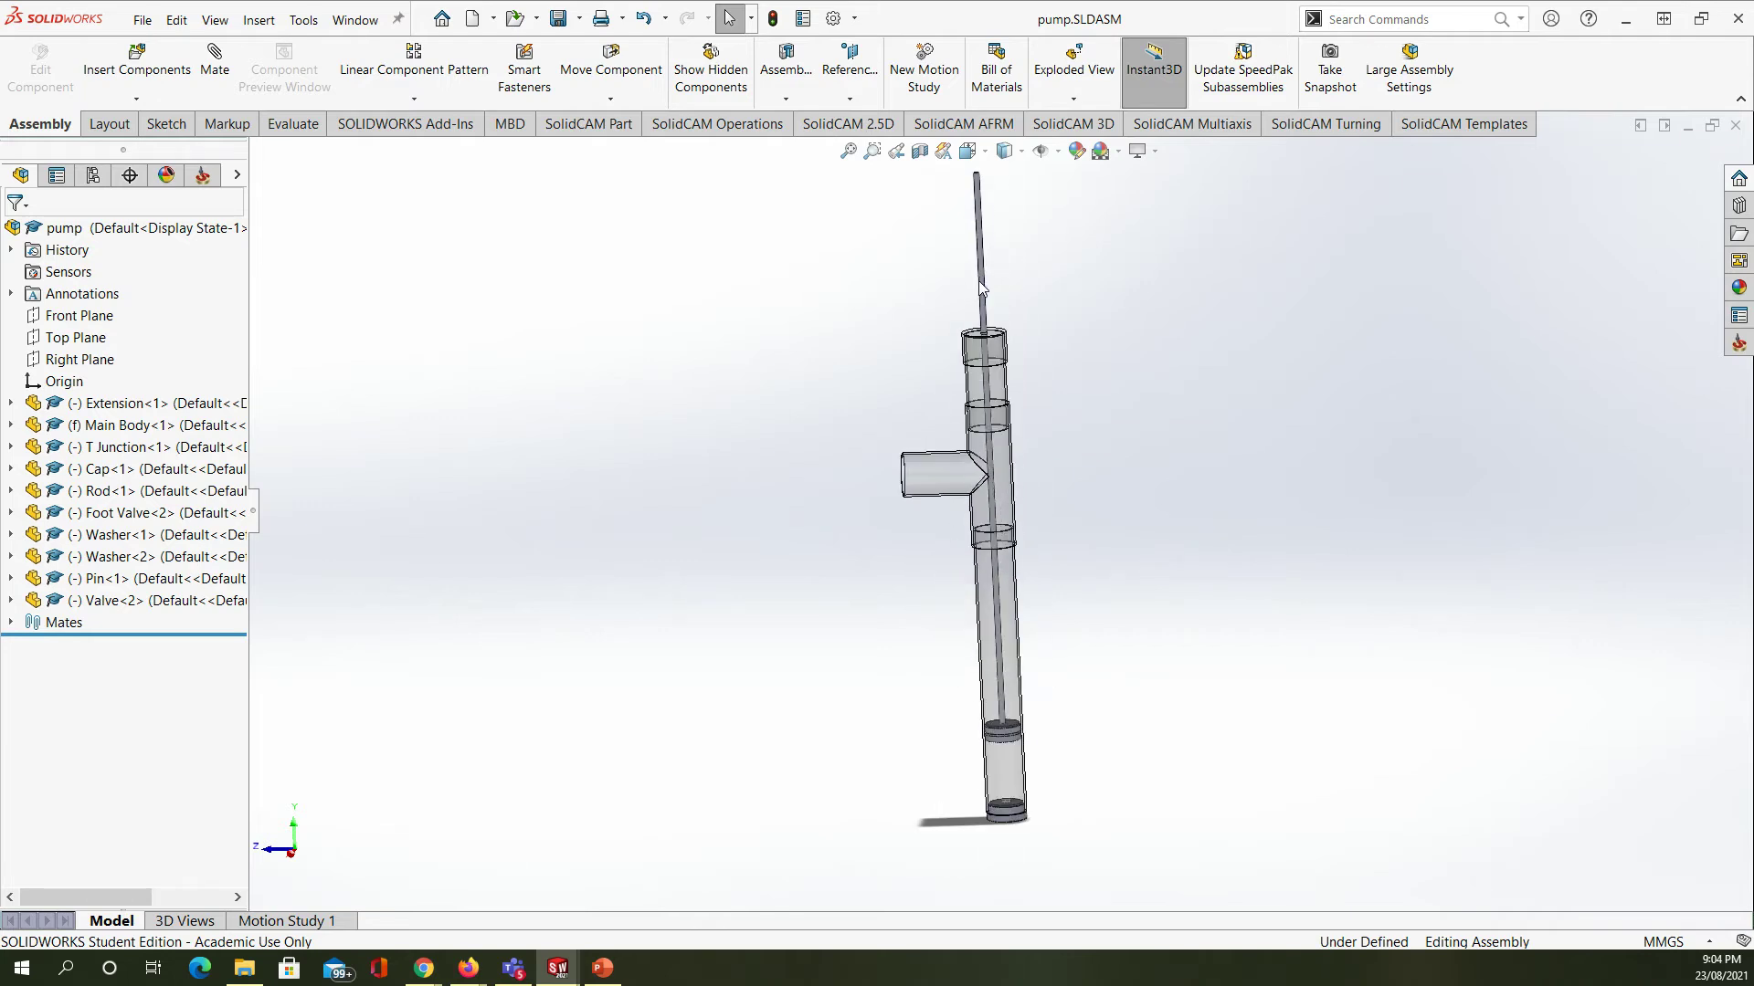
drag(981, 283, 979, 165)
key(Escape)
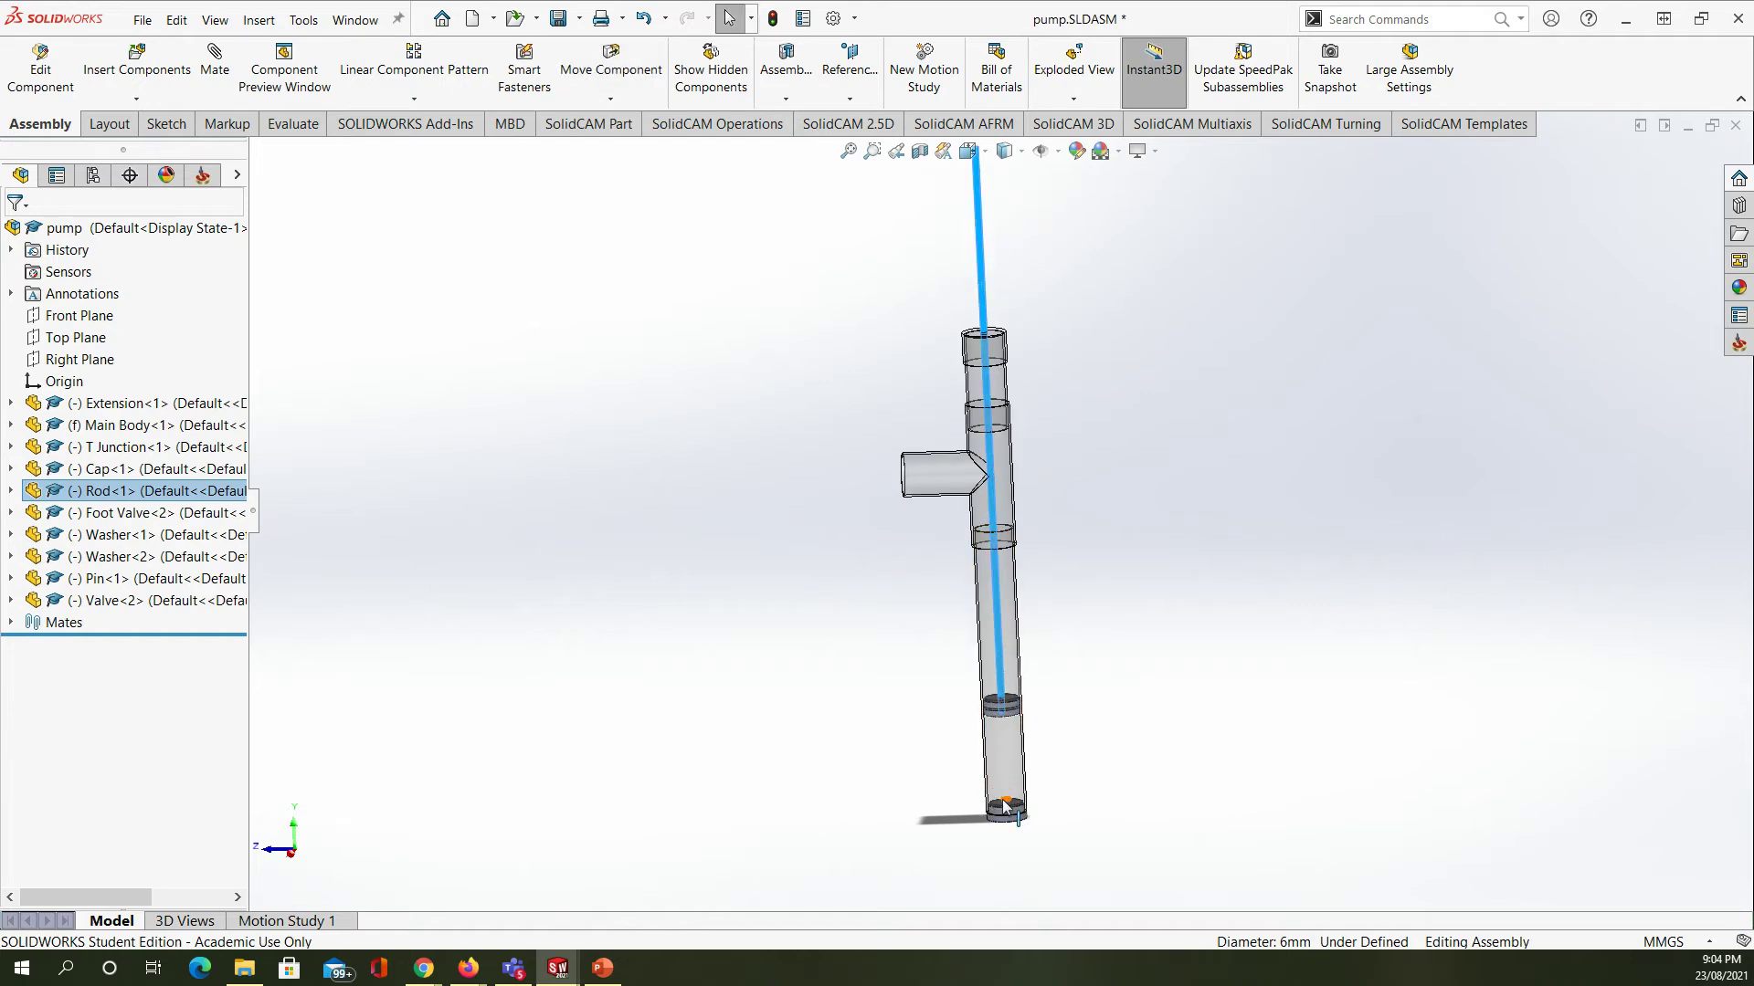
drag(985, 290, 983, 260)
- Examine the valve on the rod and the washer, pin and foot valve at the main body's lower end
scroll(990, 692, down, 5)
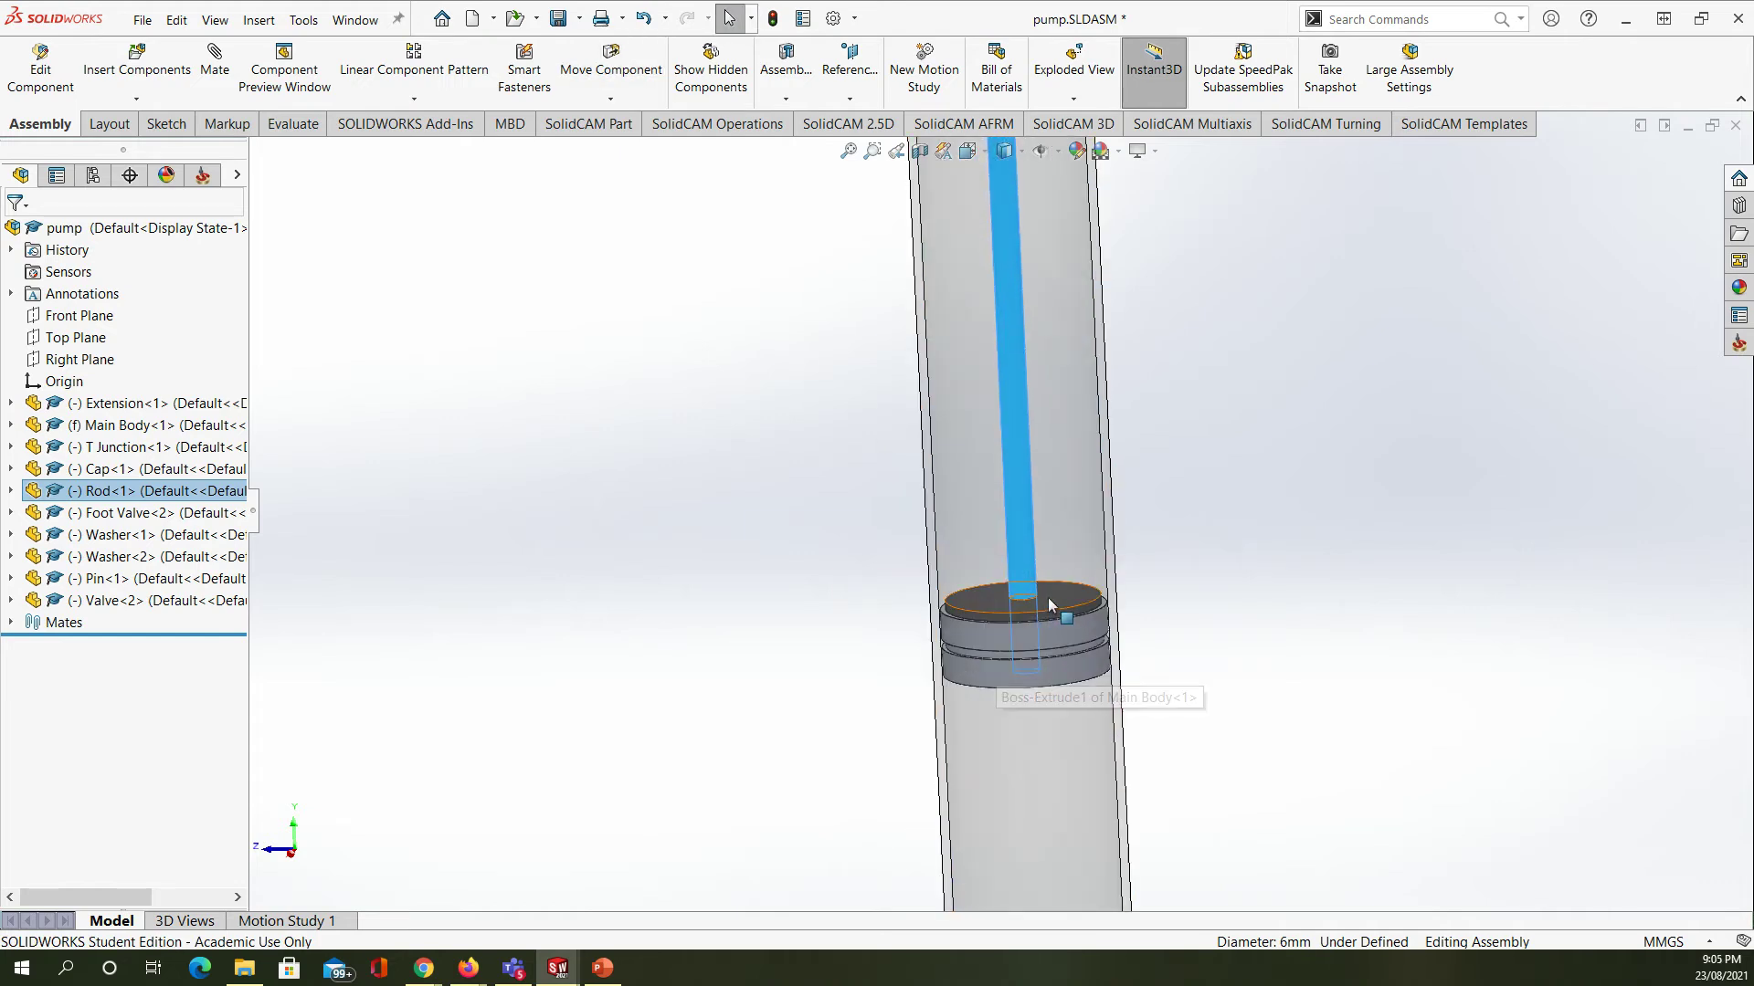
scroll(1029, 737, up, 2)
scroll(1025, 747, down, 6)
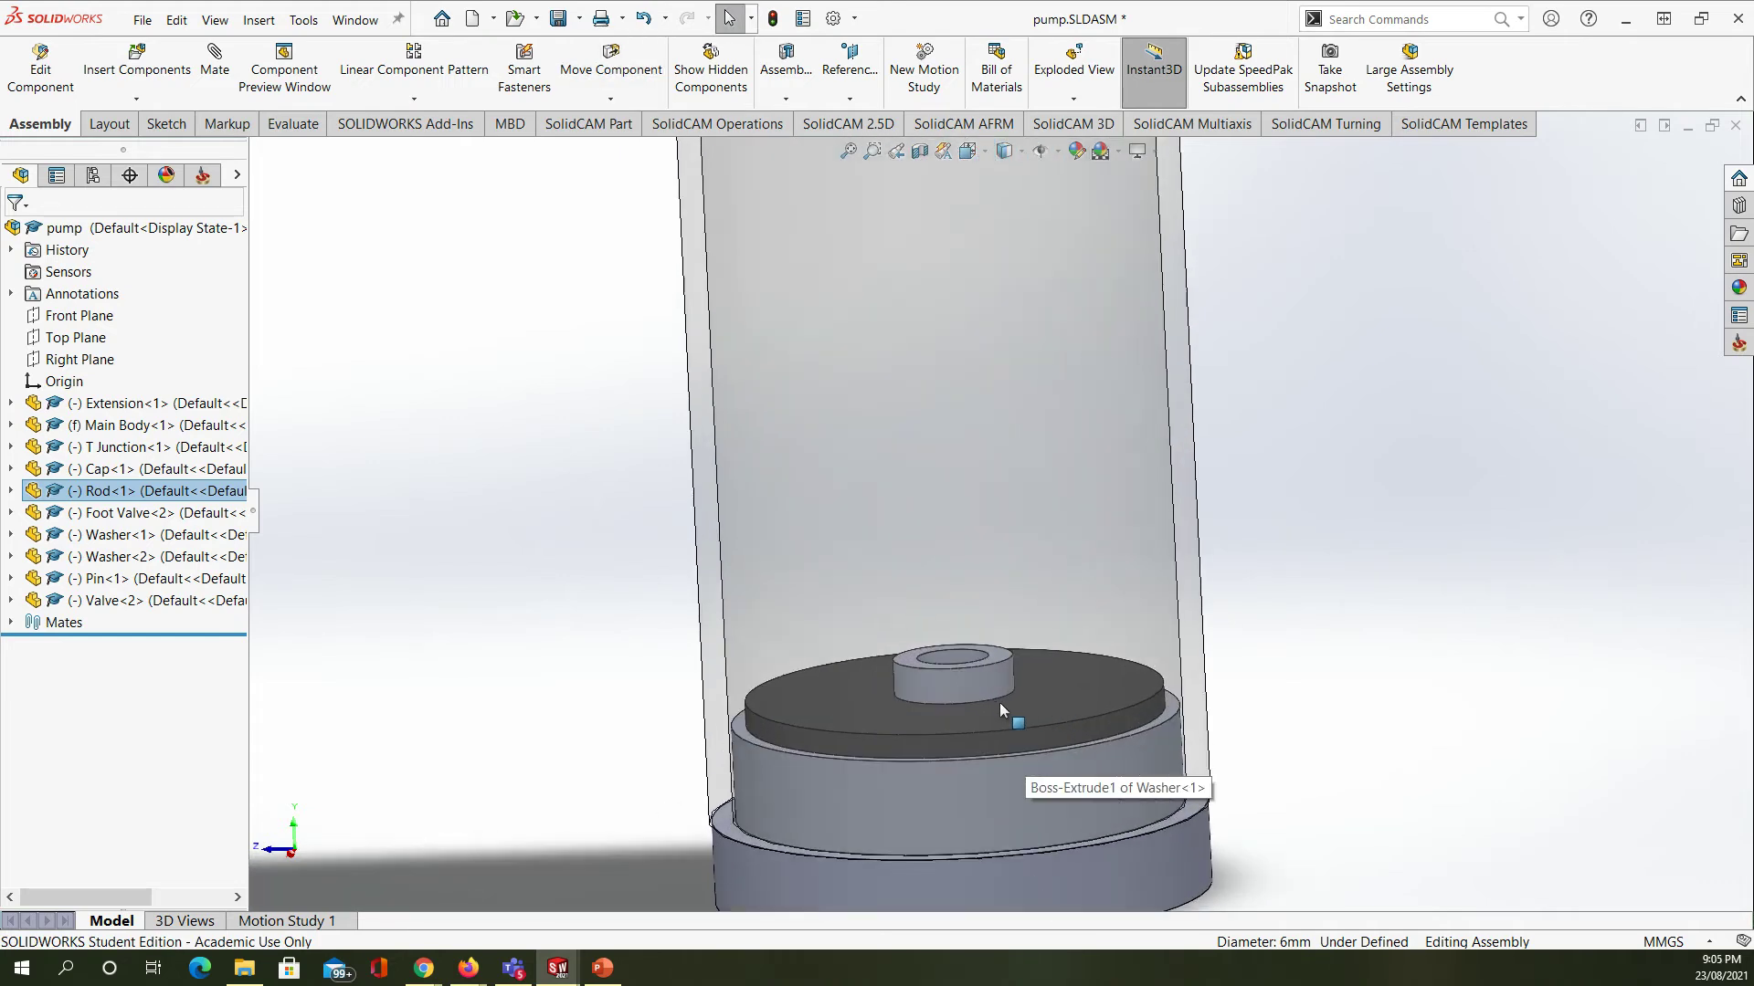
scroll(1039, 704, up, 4)
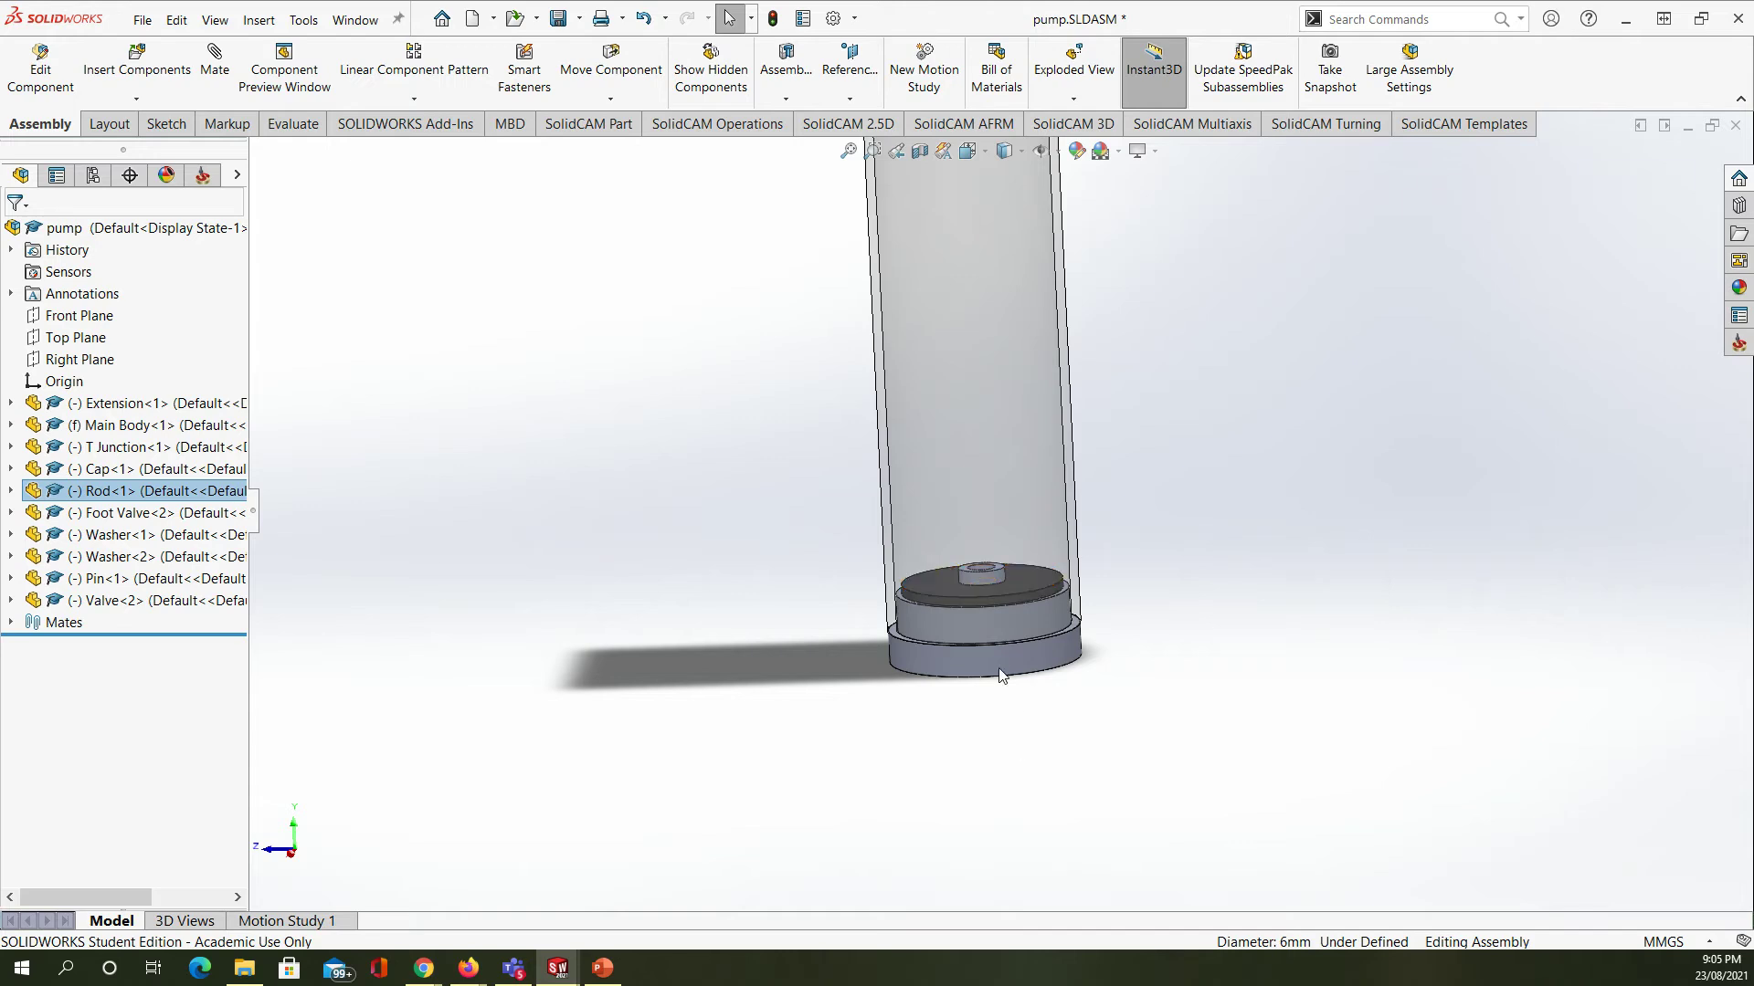
scroll(960, 383, up, 4)
scroll(988, 427, down, 3)
scroll(987, 425, up, 5)
scroll(1007, 299, down, 5)
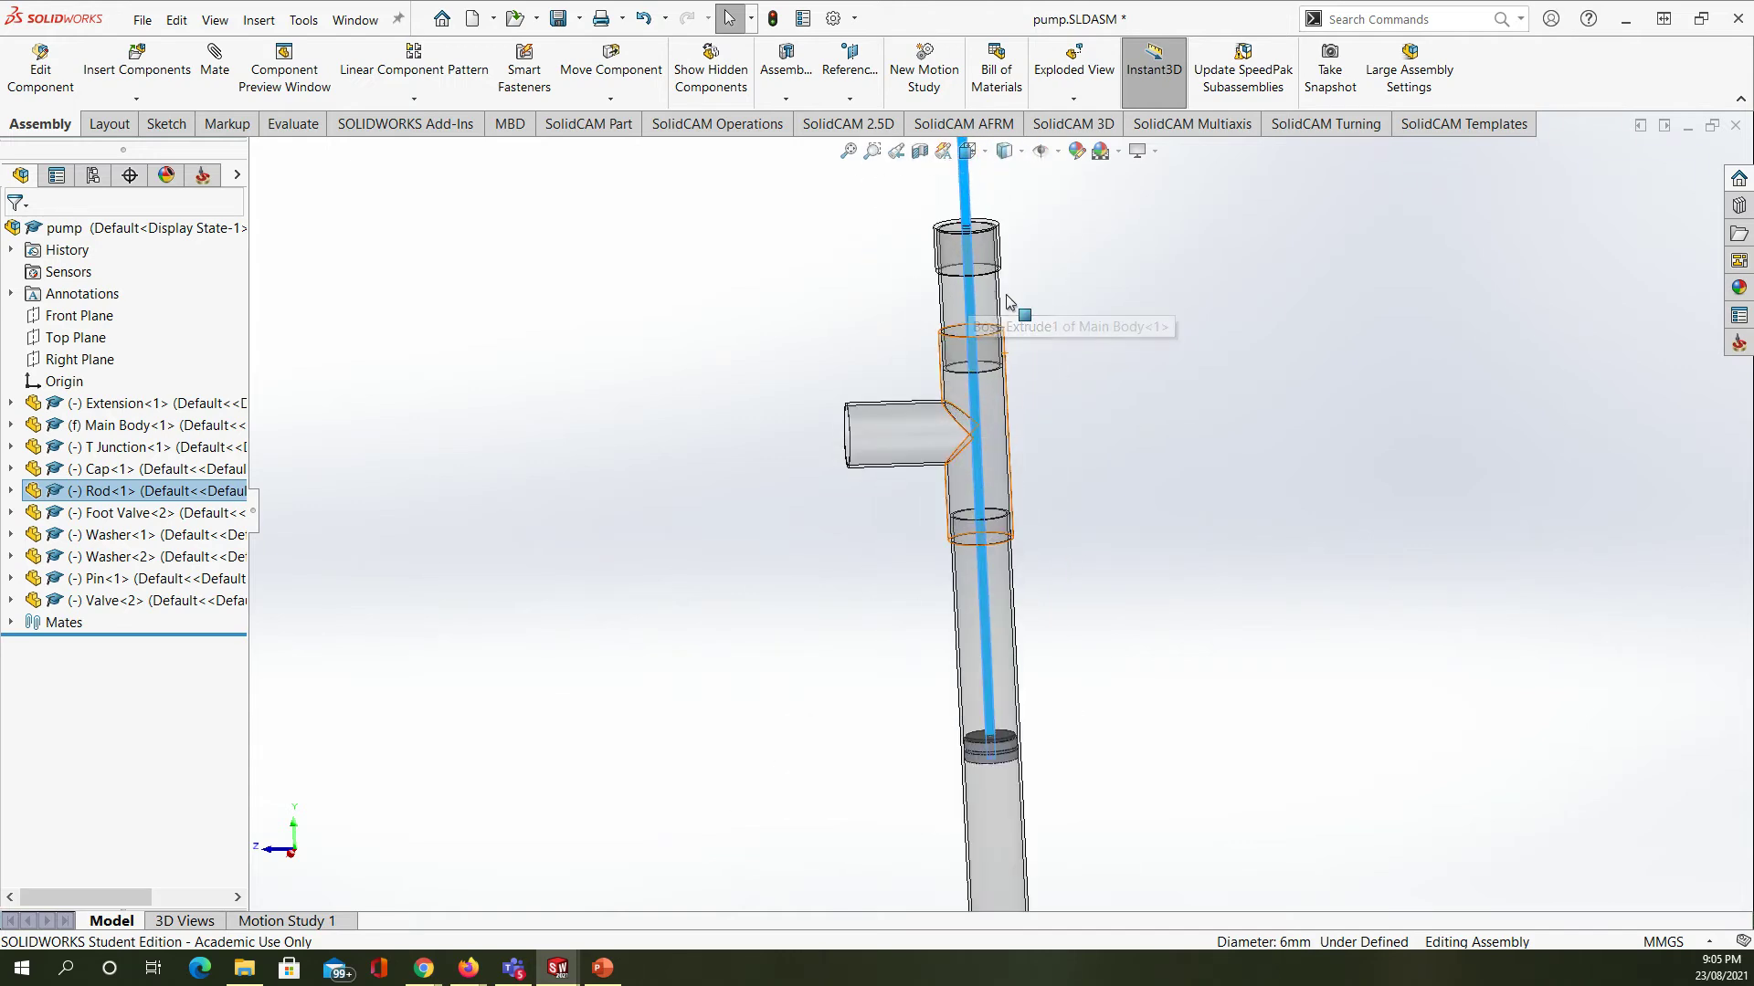
- Slide the rod down through the main body until its valve sits a short distance above the foot valve
drag(970, 210, 968, 330)
scroll(979, 631, up, 5)
scroll(976, 678, down, 4)
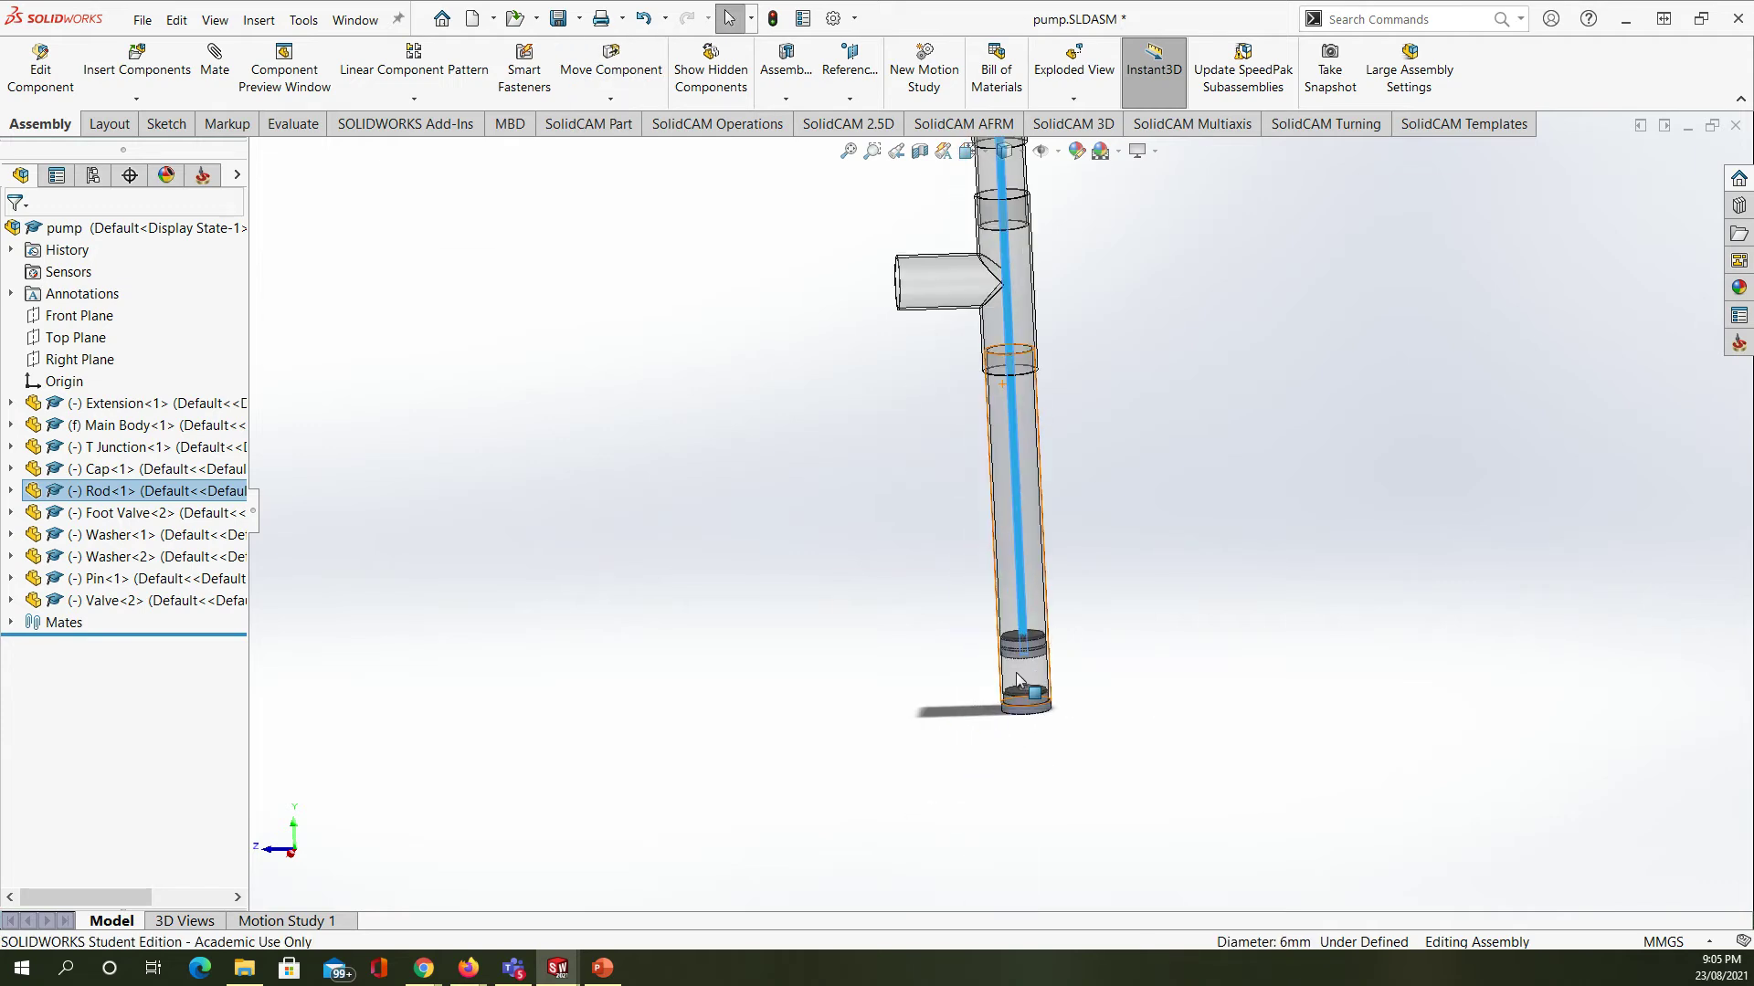
scroll(1018, 679, down, 3)
scroll(1023, 596, down, 3)
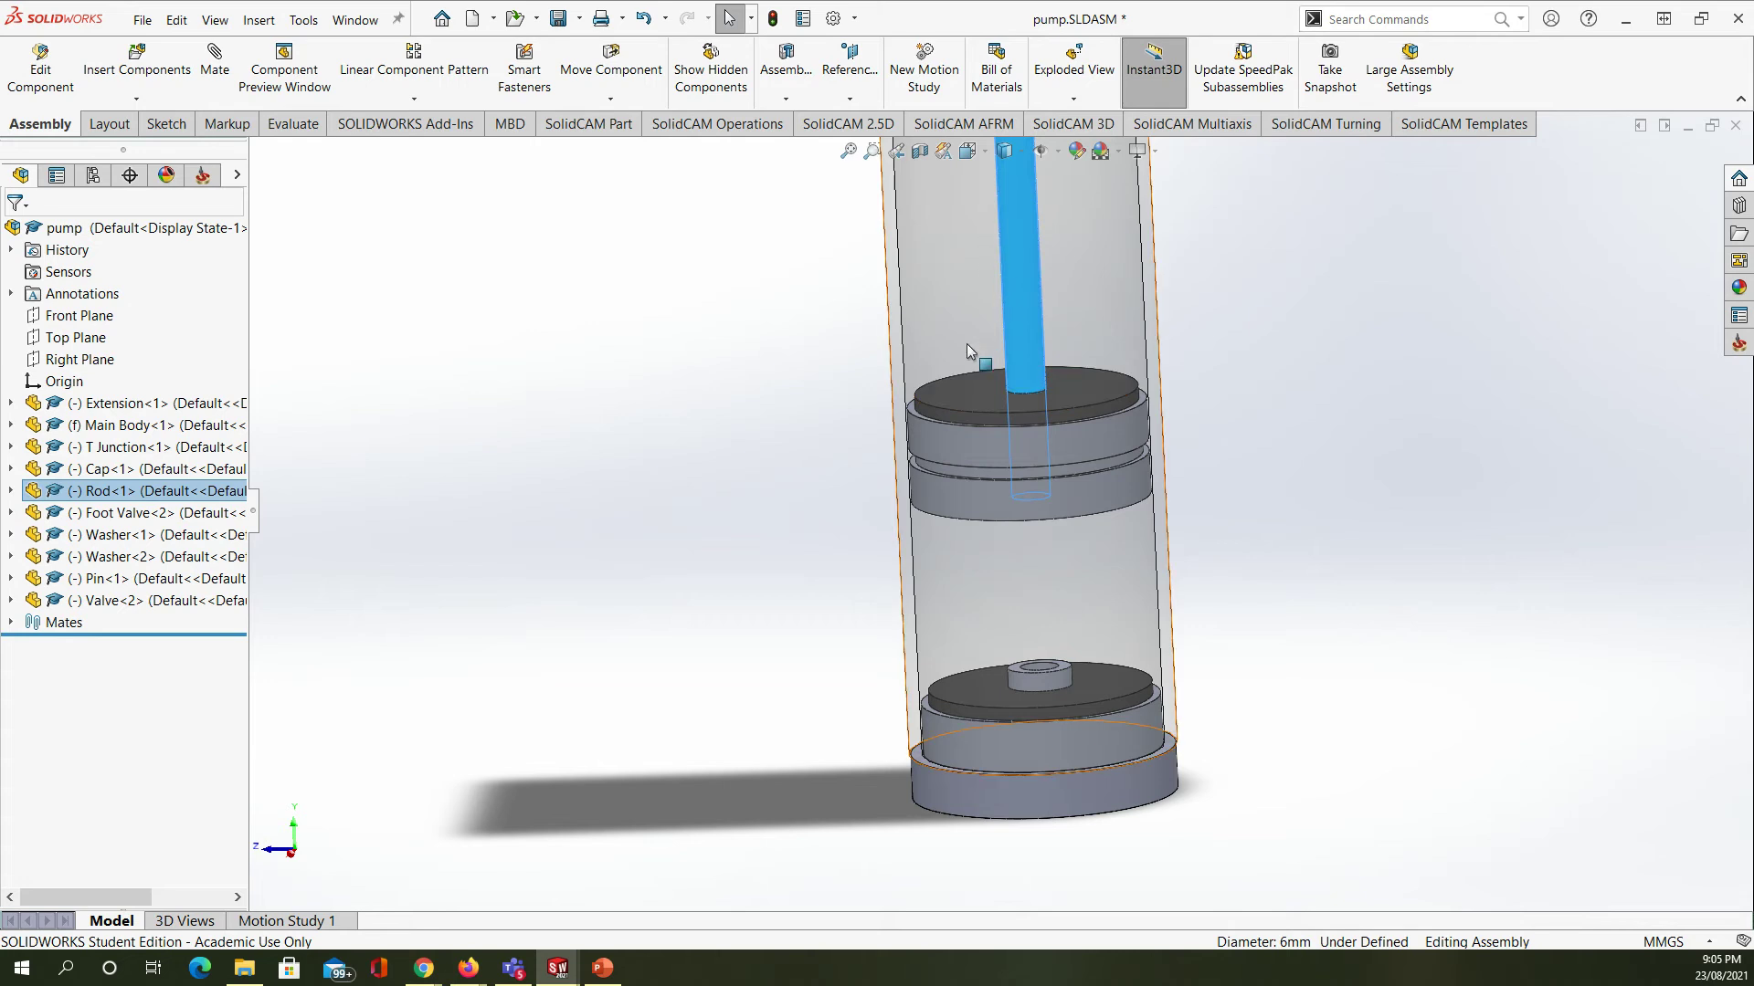
scroll(957, 360, up, 5)
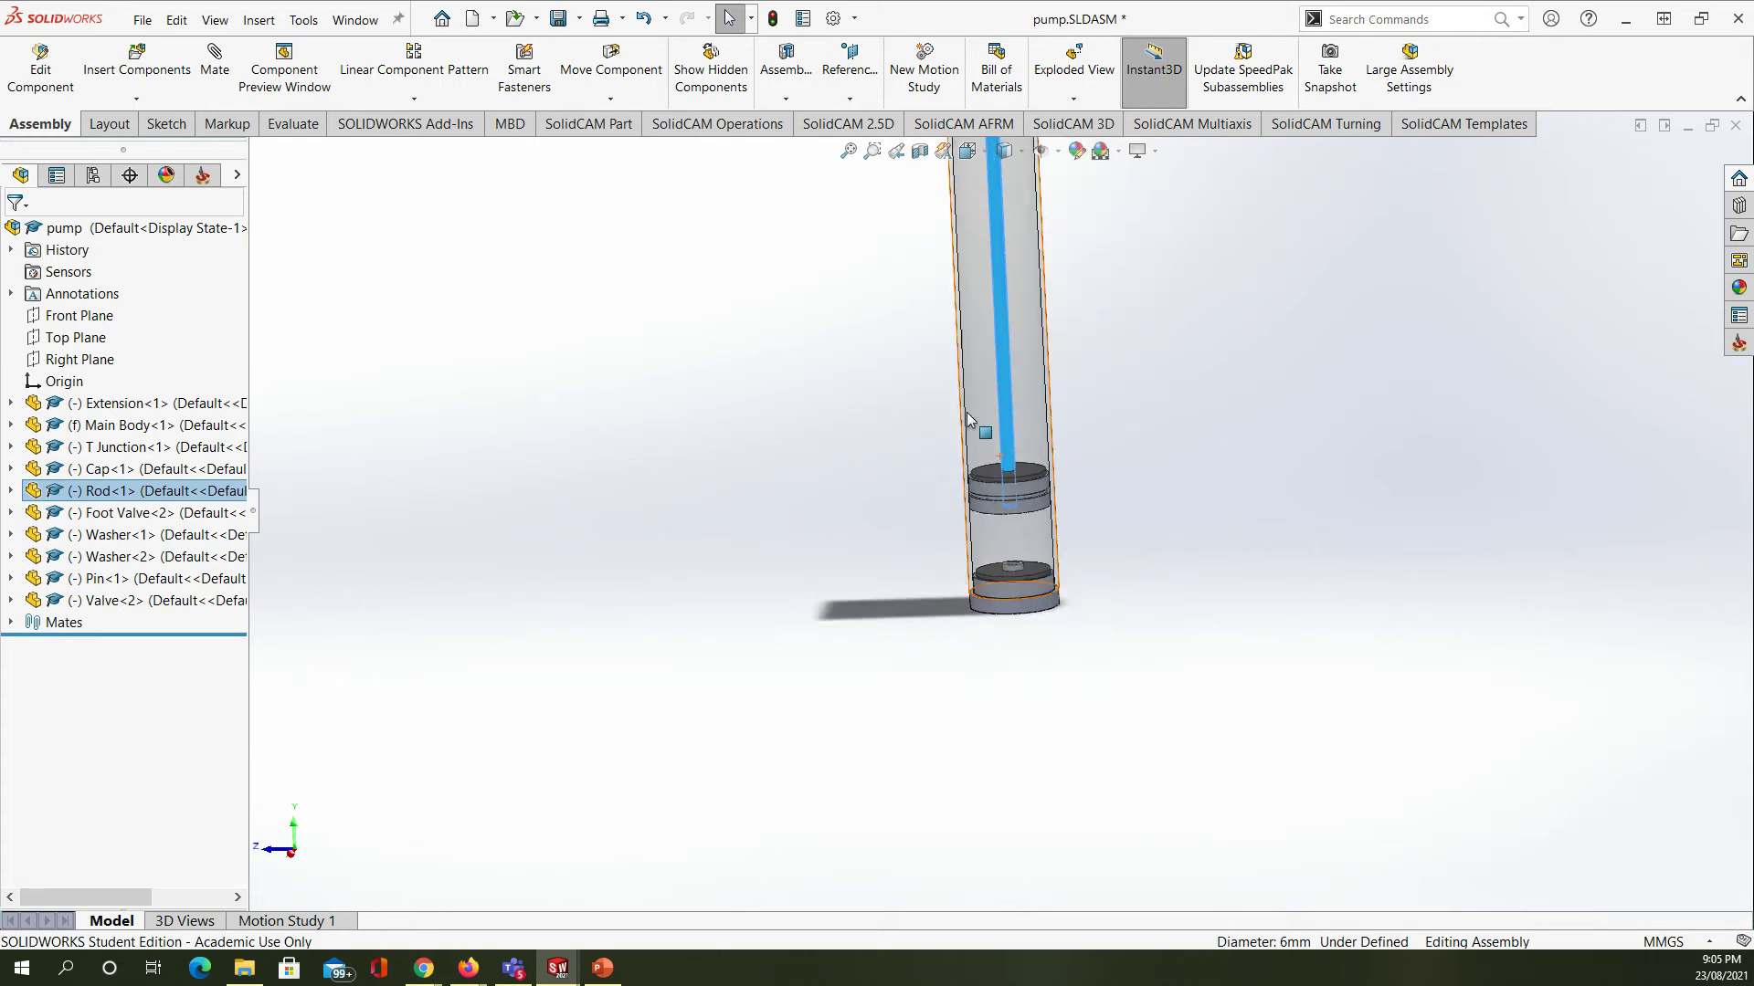
scroll(992, 292, down, 3)
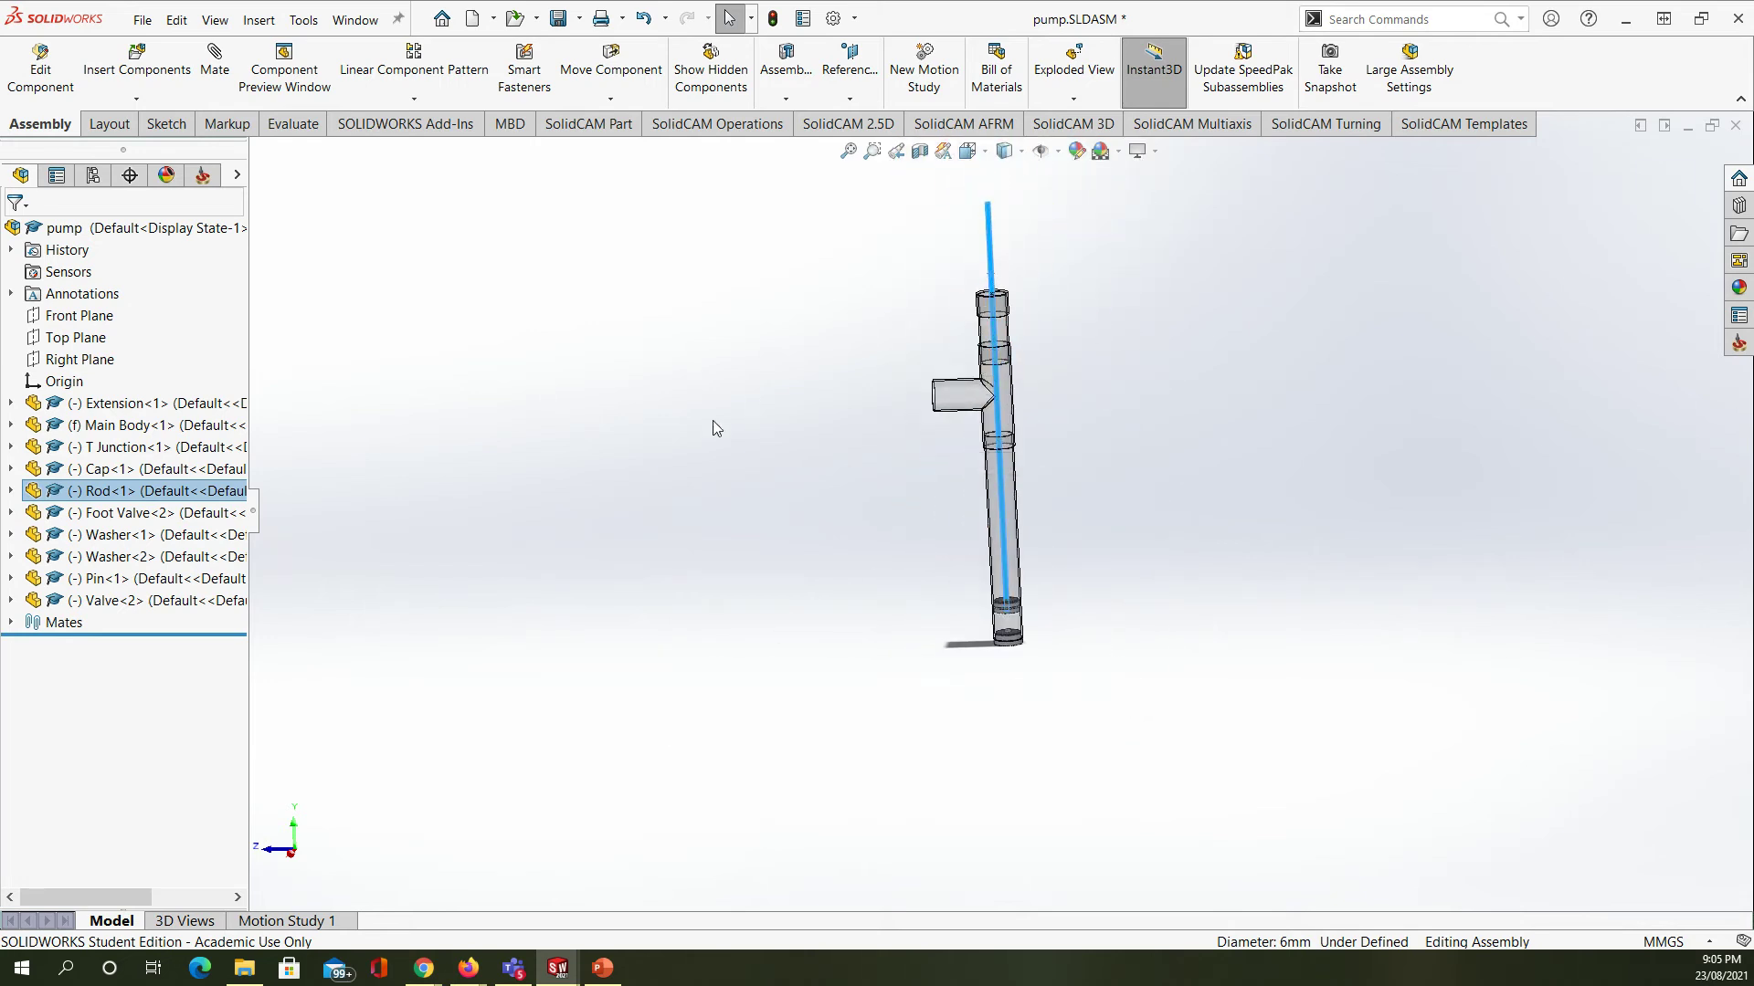
- Deselect the rod, then rebuild and save the pump assembly
click(845, 470)
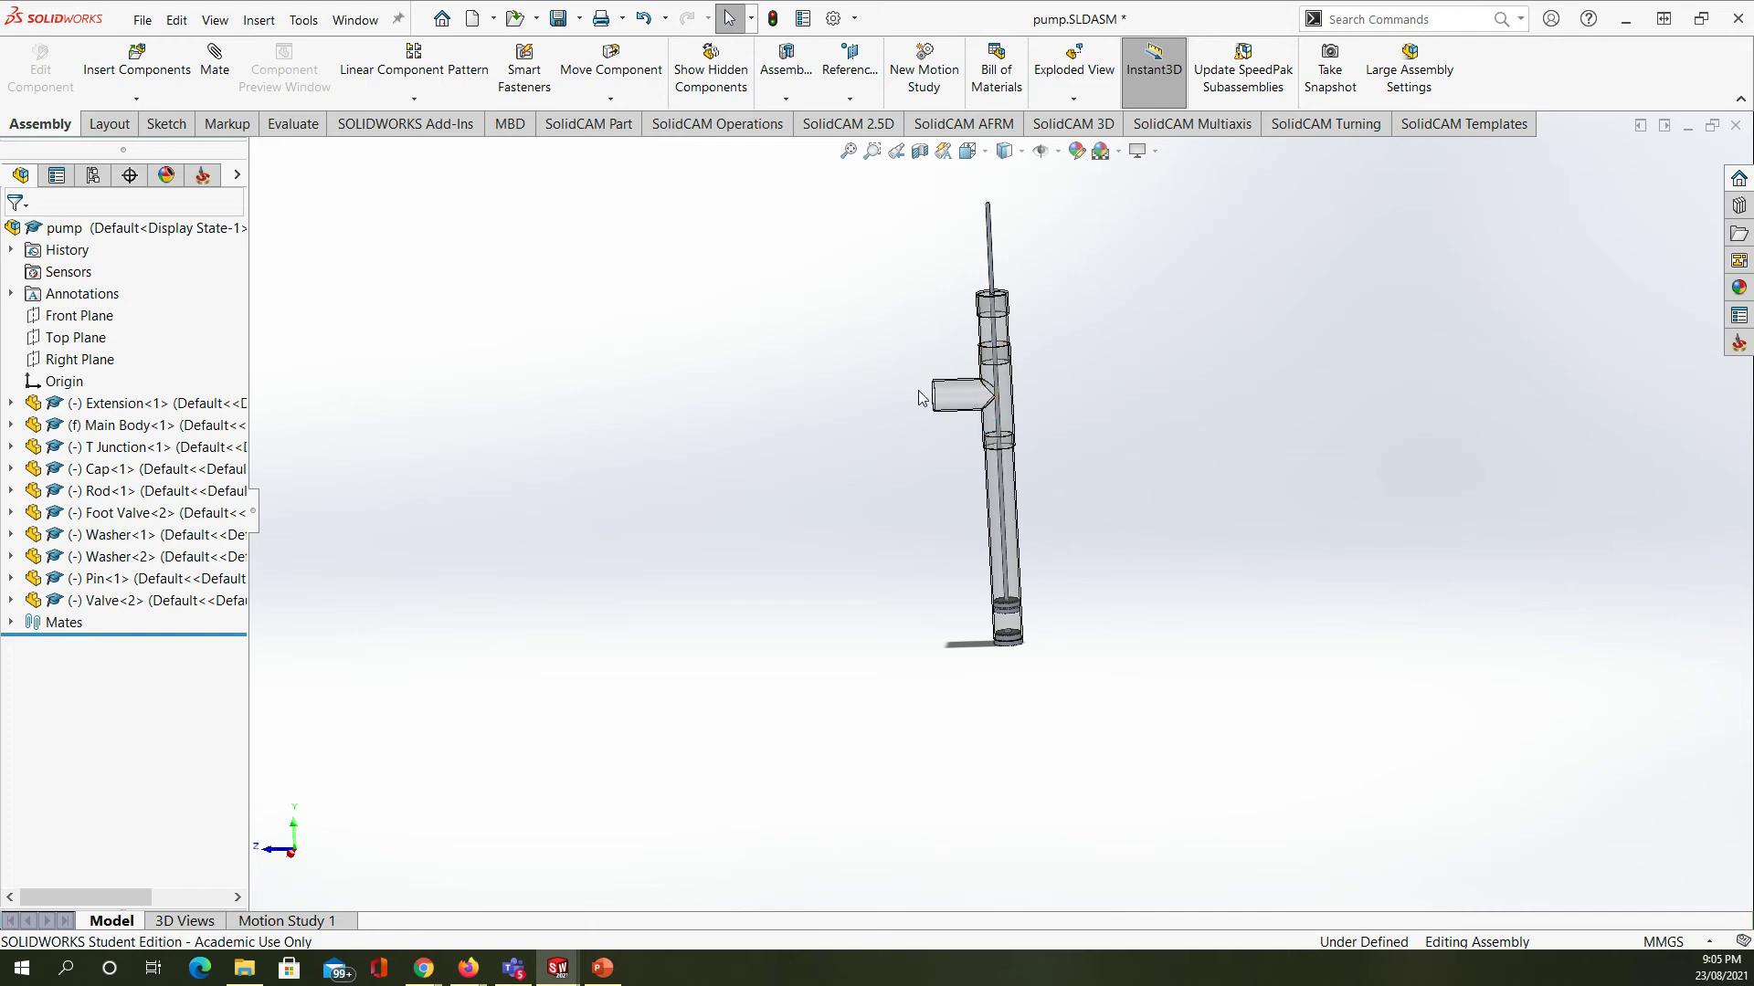
click(558, 18)
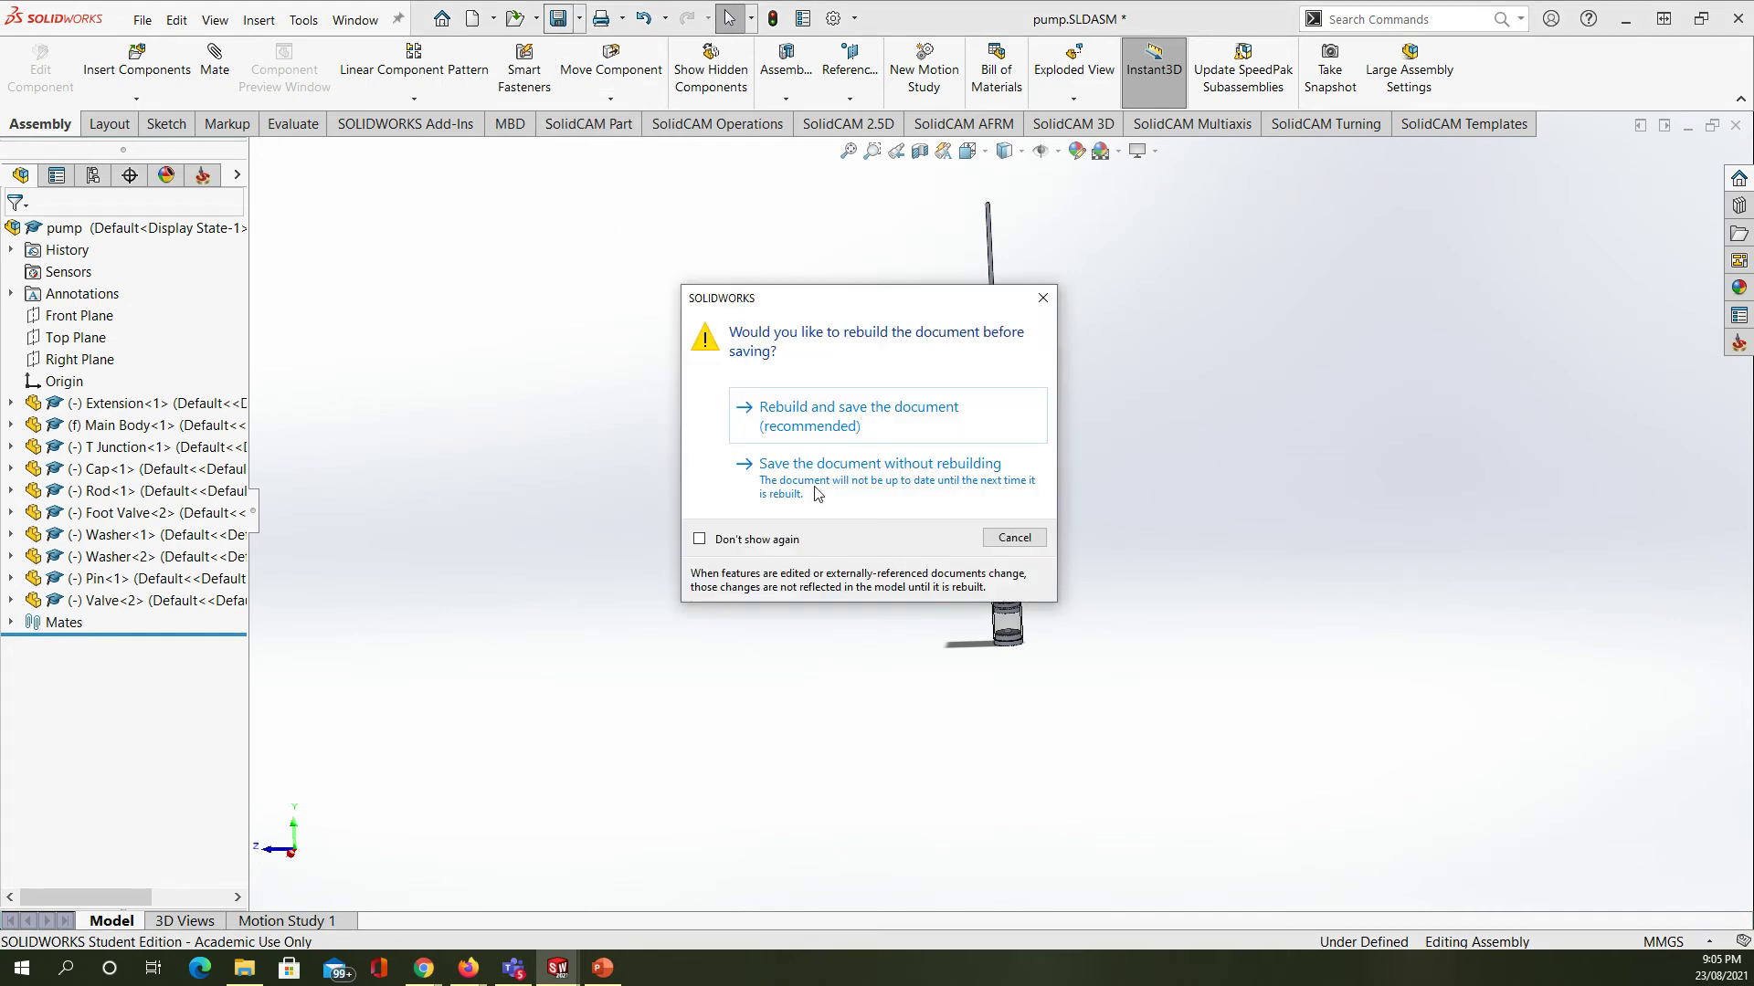
click(805, 422)
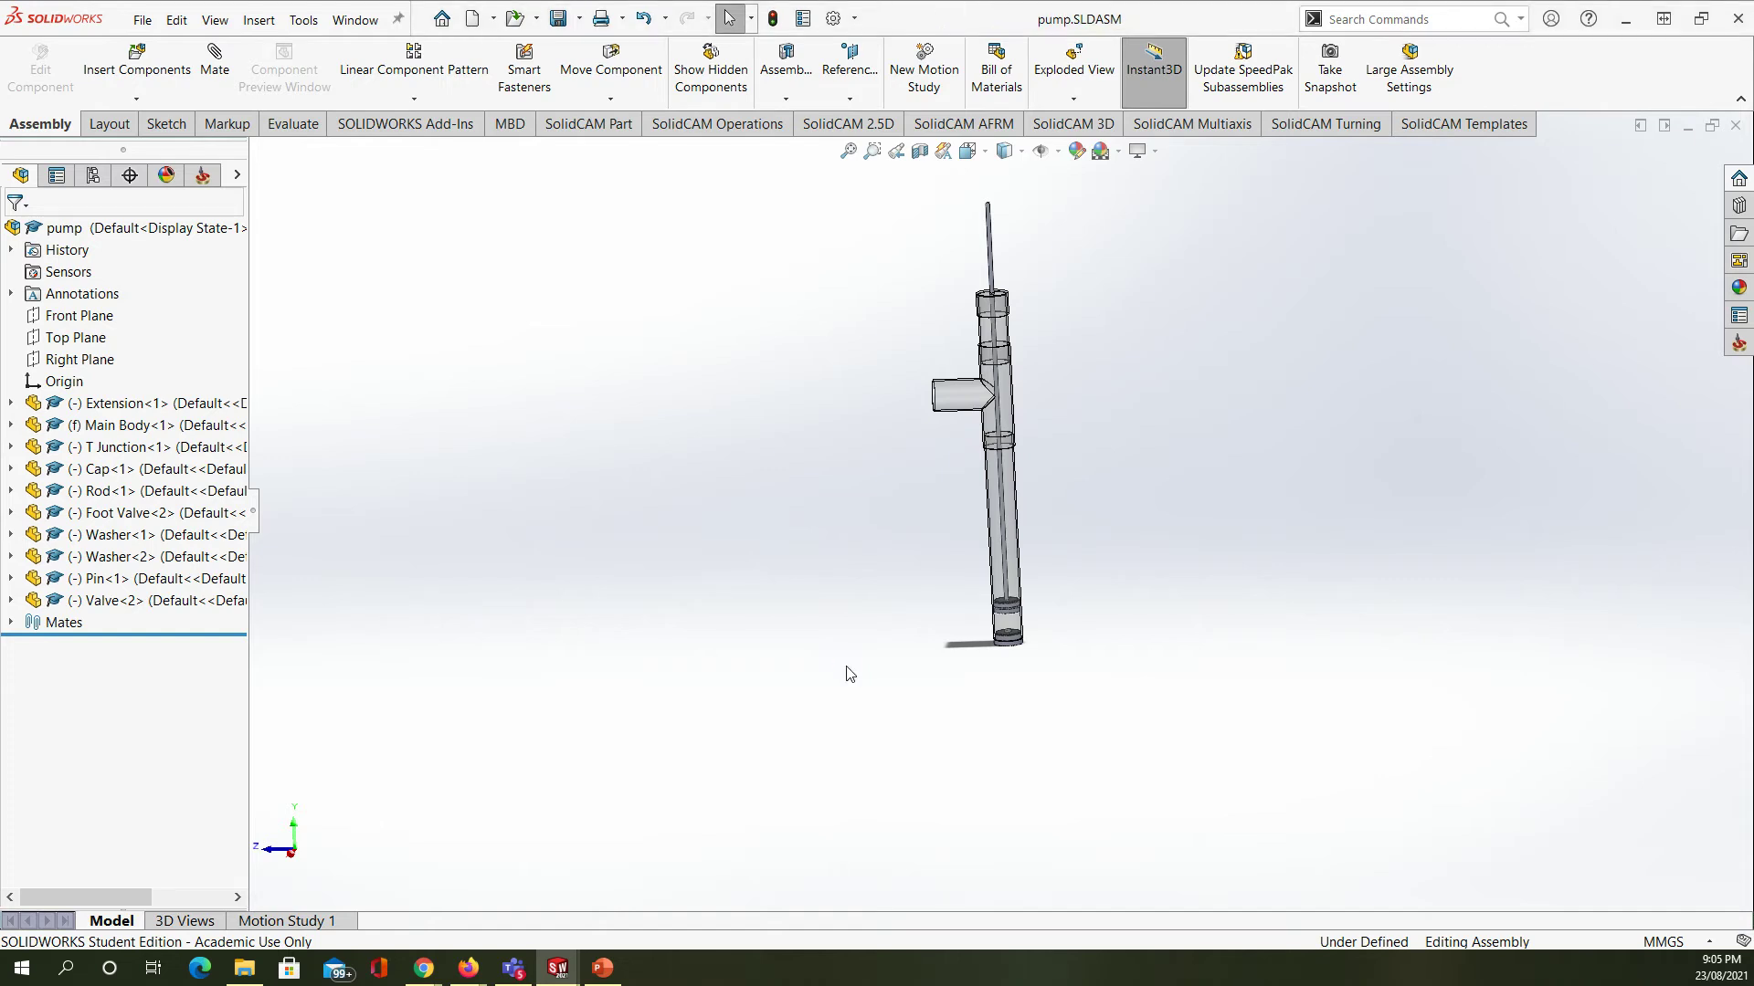
- Examine the whole pump assembly from the side, including the valve, foot valve, main body and T junction
scroll(1047, 591, down, 2)
scroll(1023, 589, up, 3)
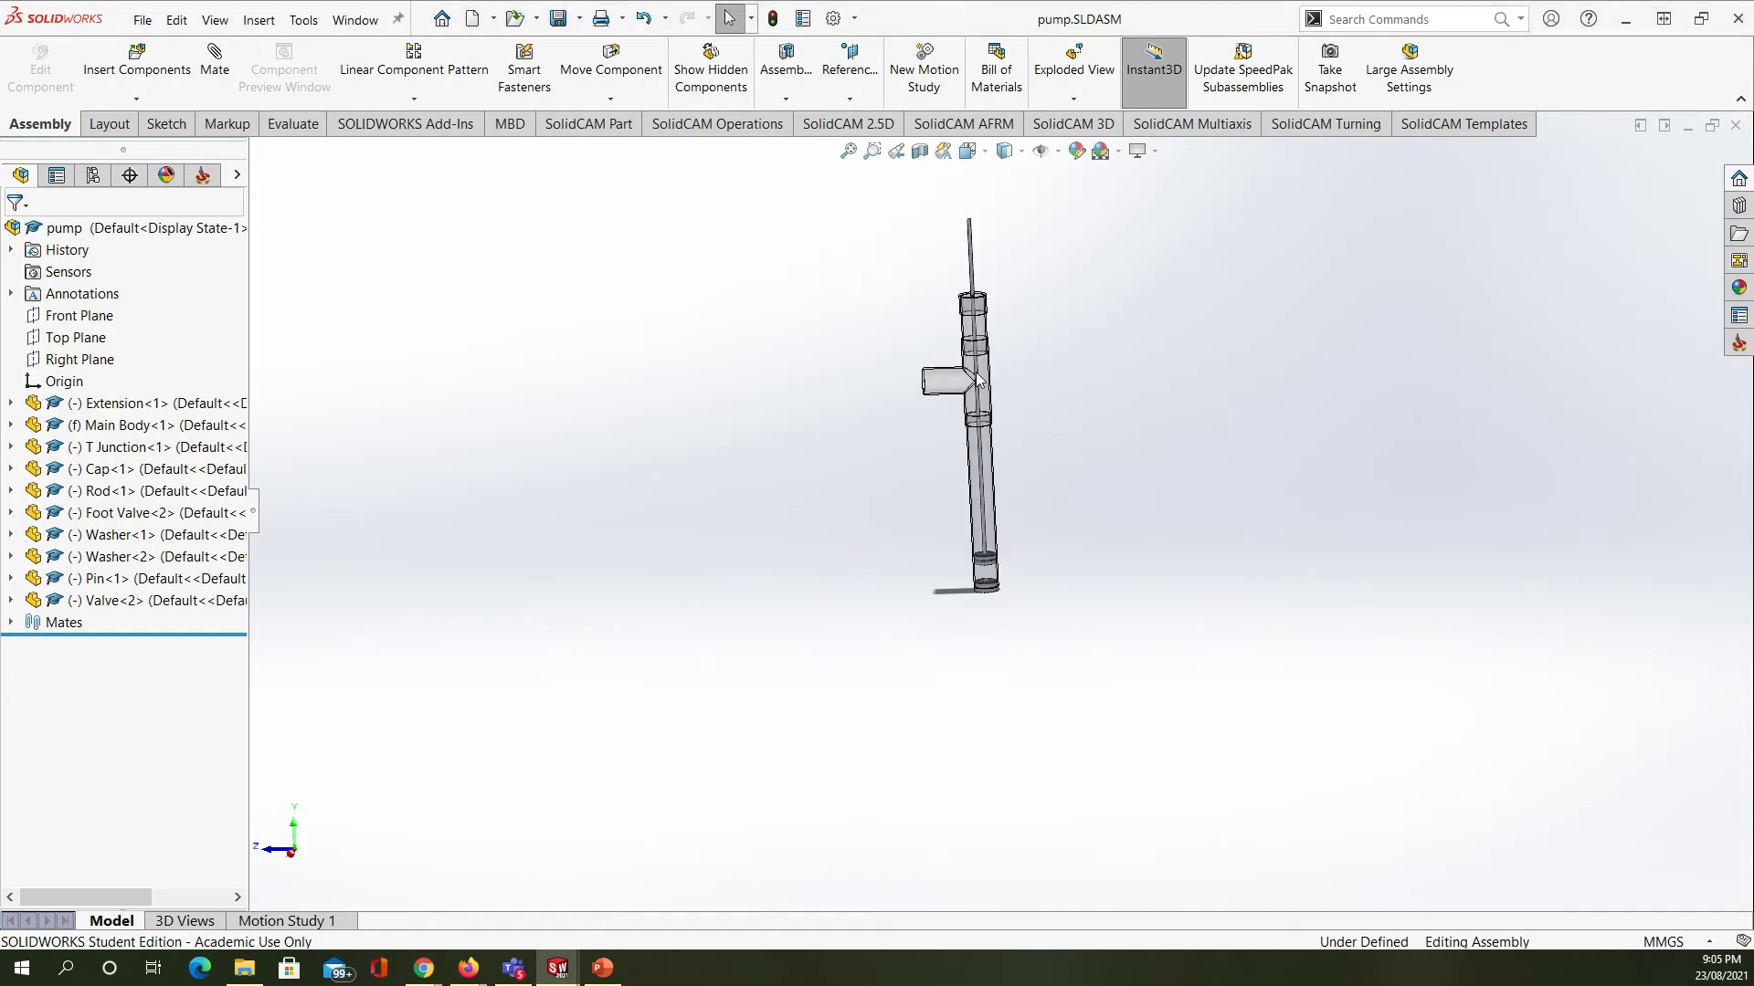
scroll(1041, 548, down, 3)
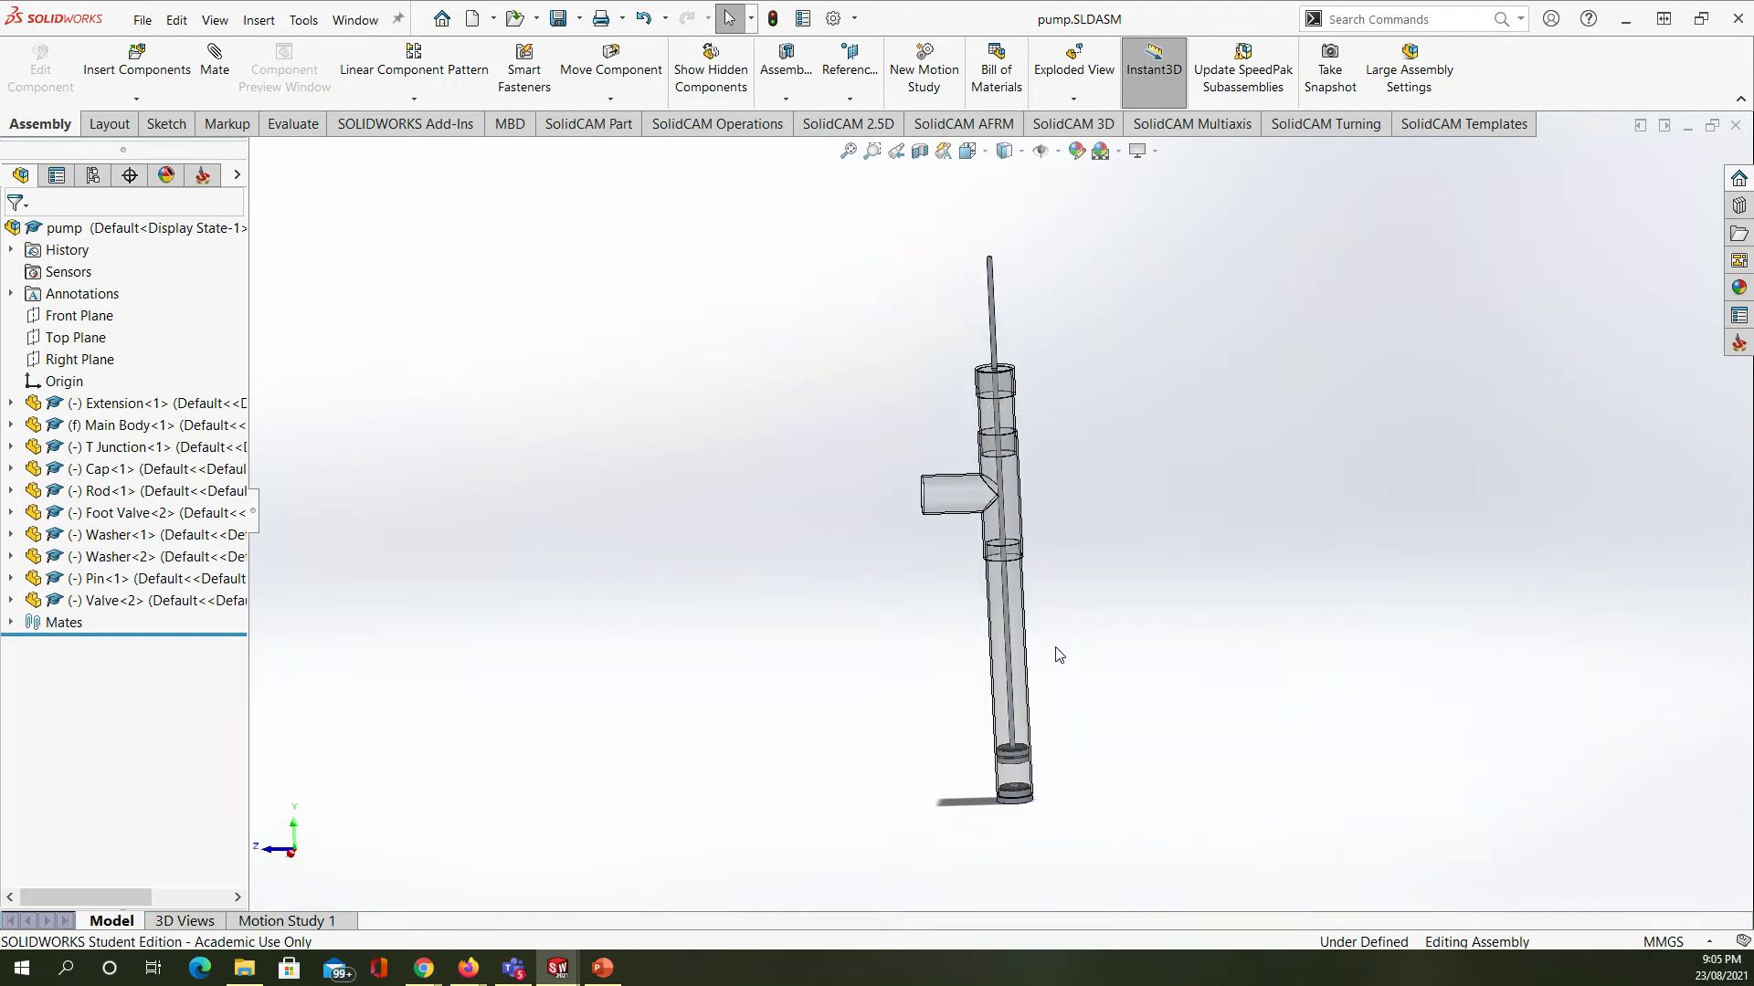
mouse_move(1153, 774)
middle_down()
mouse_move(1104, 630)
mouse_move(1187, 701)
mouse_move(1151, 728)
mouse_move(1137, 667)
mouse_move(1084, 721)
mouse_move(1163, 748)
middle_up()
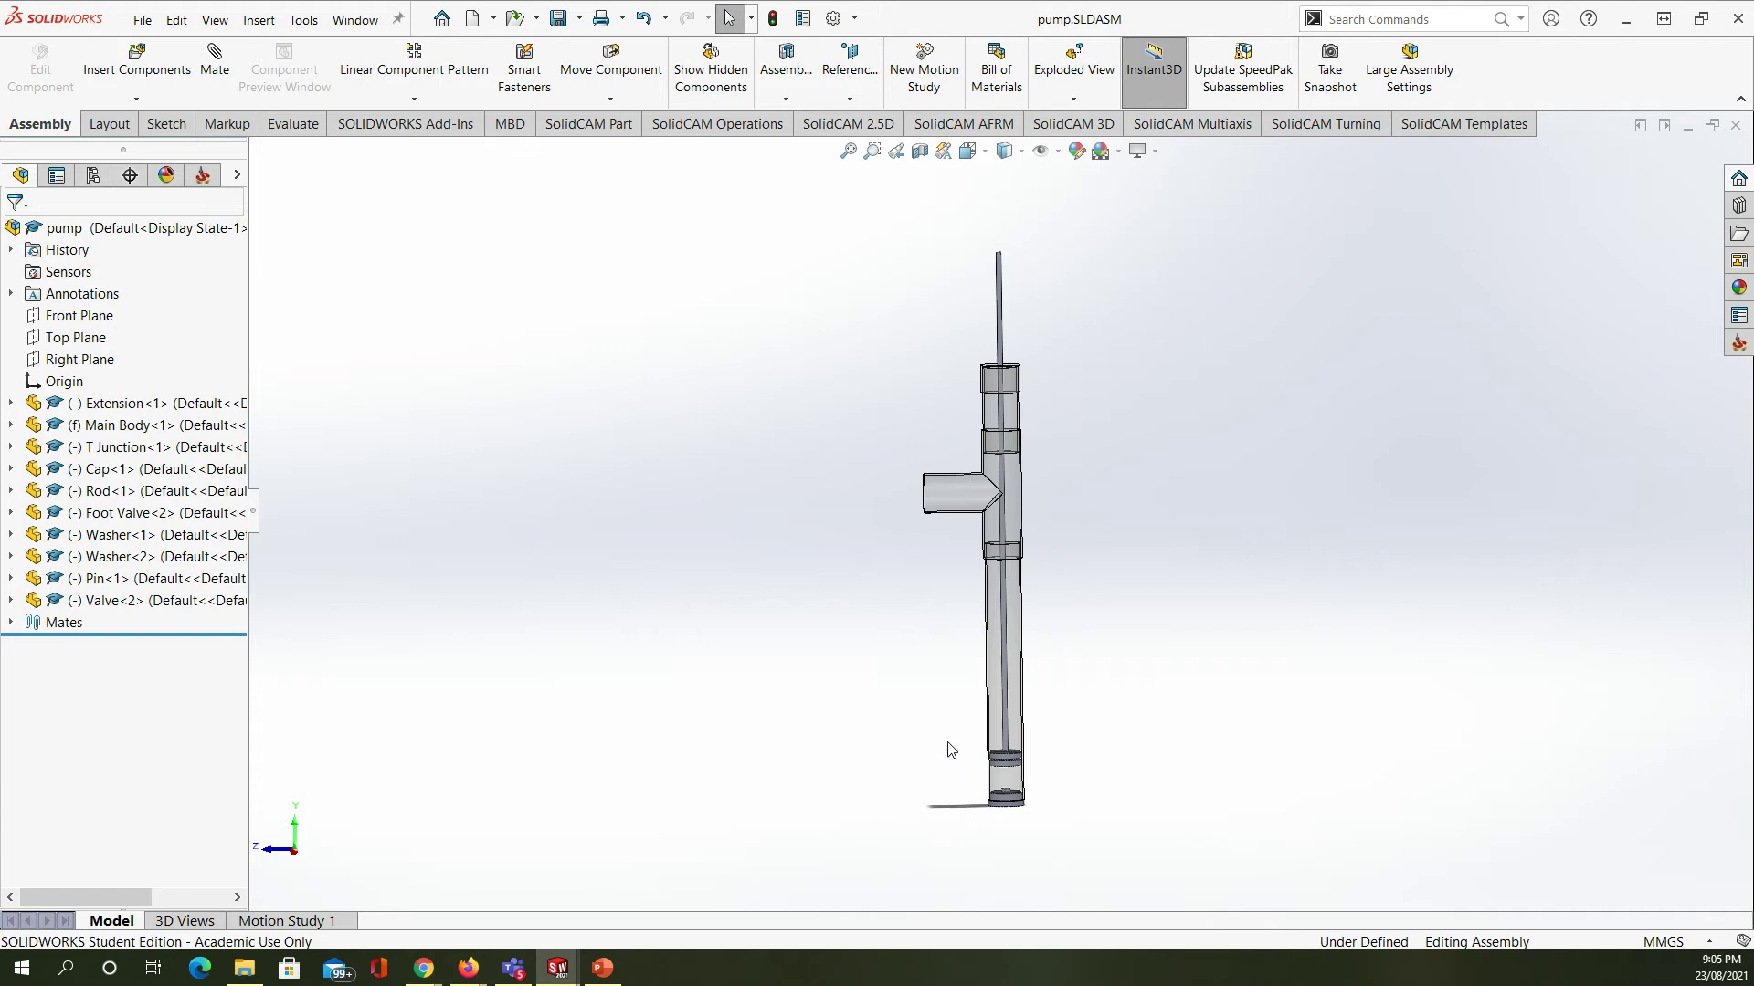
scroll(1009, 785, down, 8)
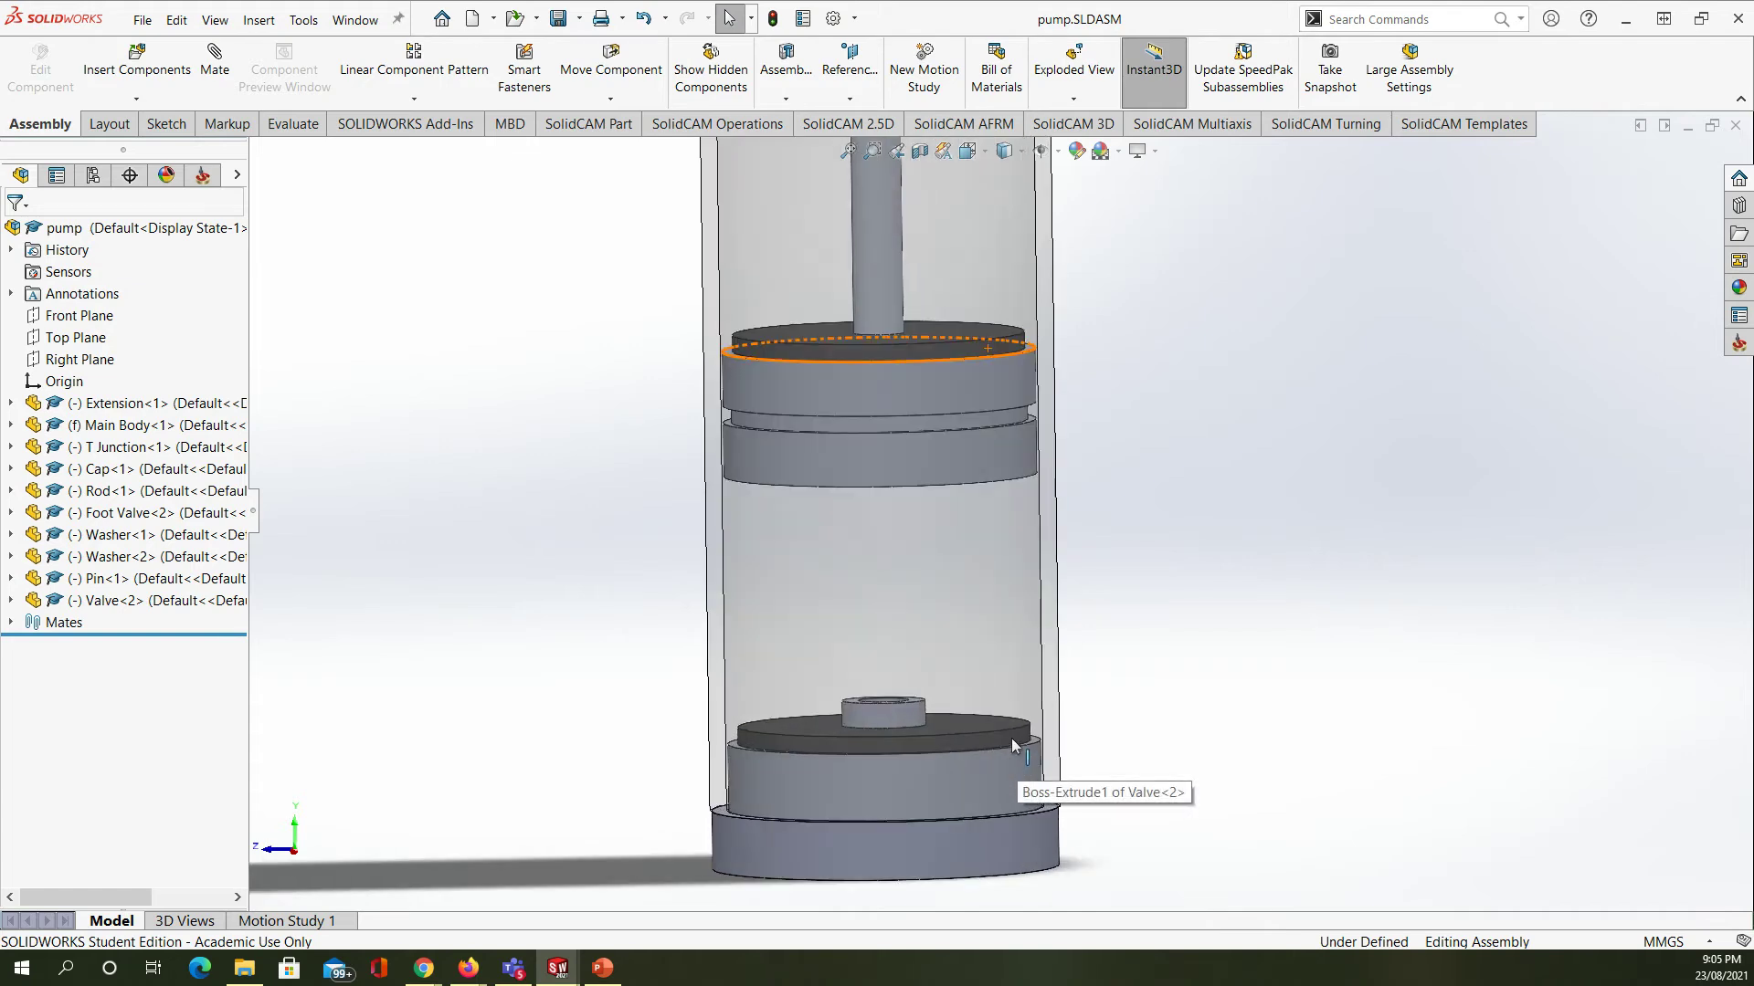
scroll(927, 438, up, 8)
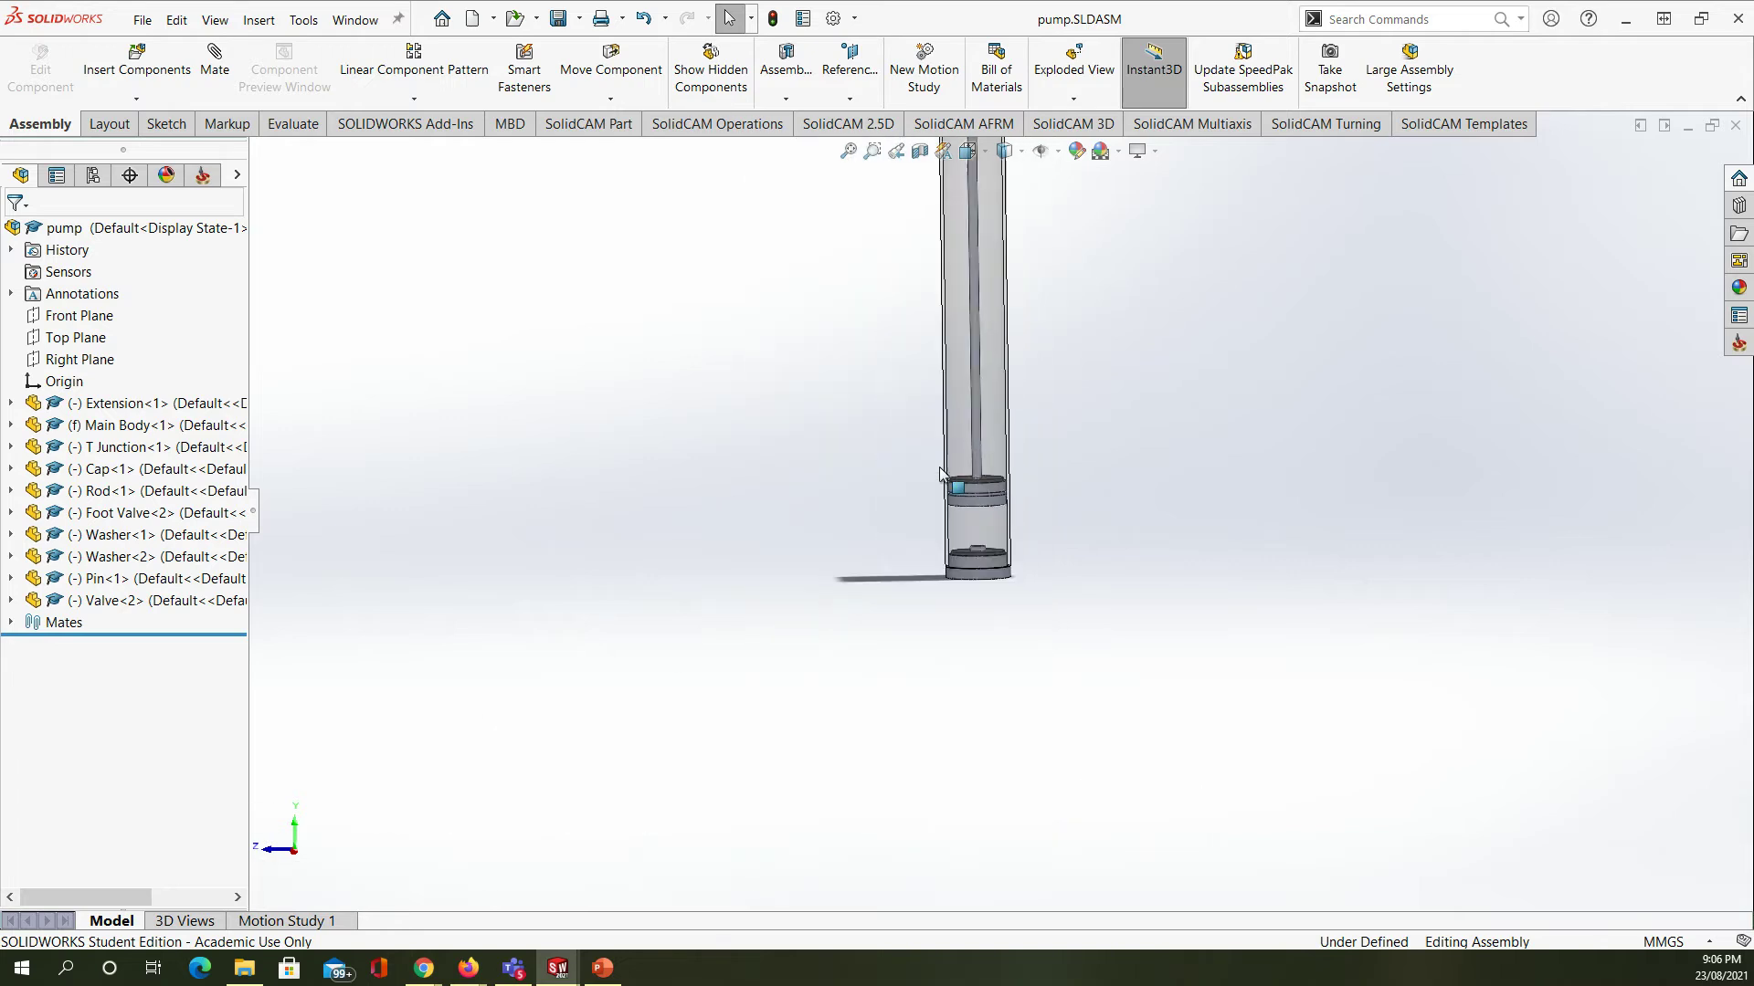
scroll(984, 416, down, 5)
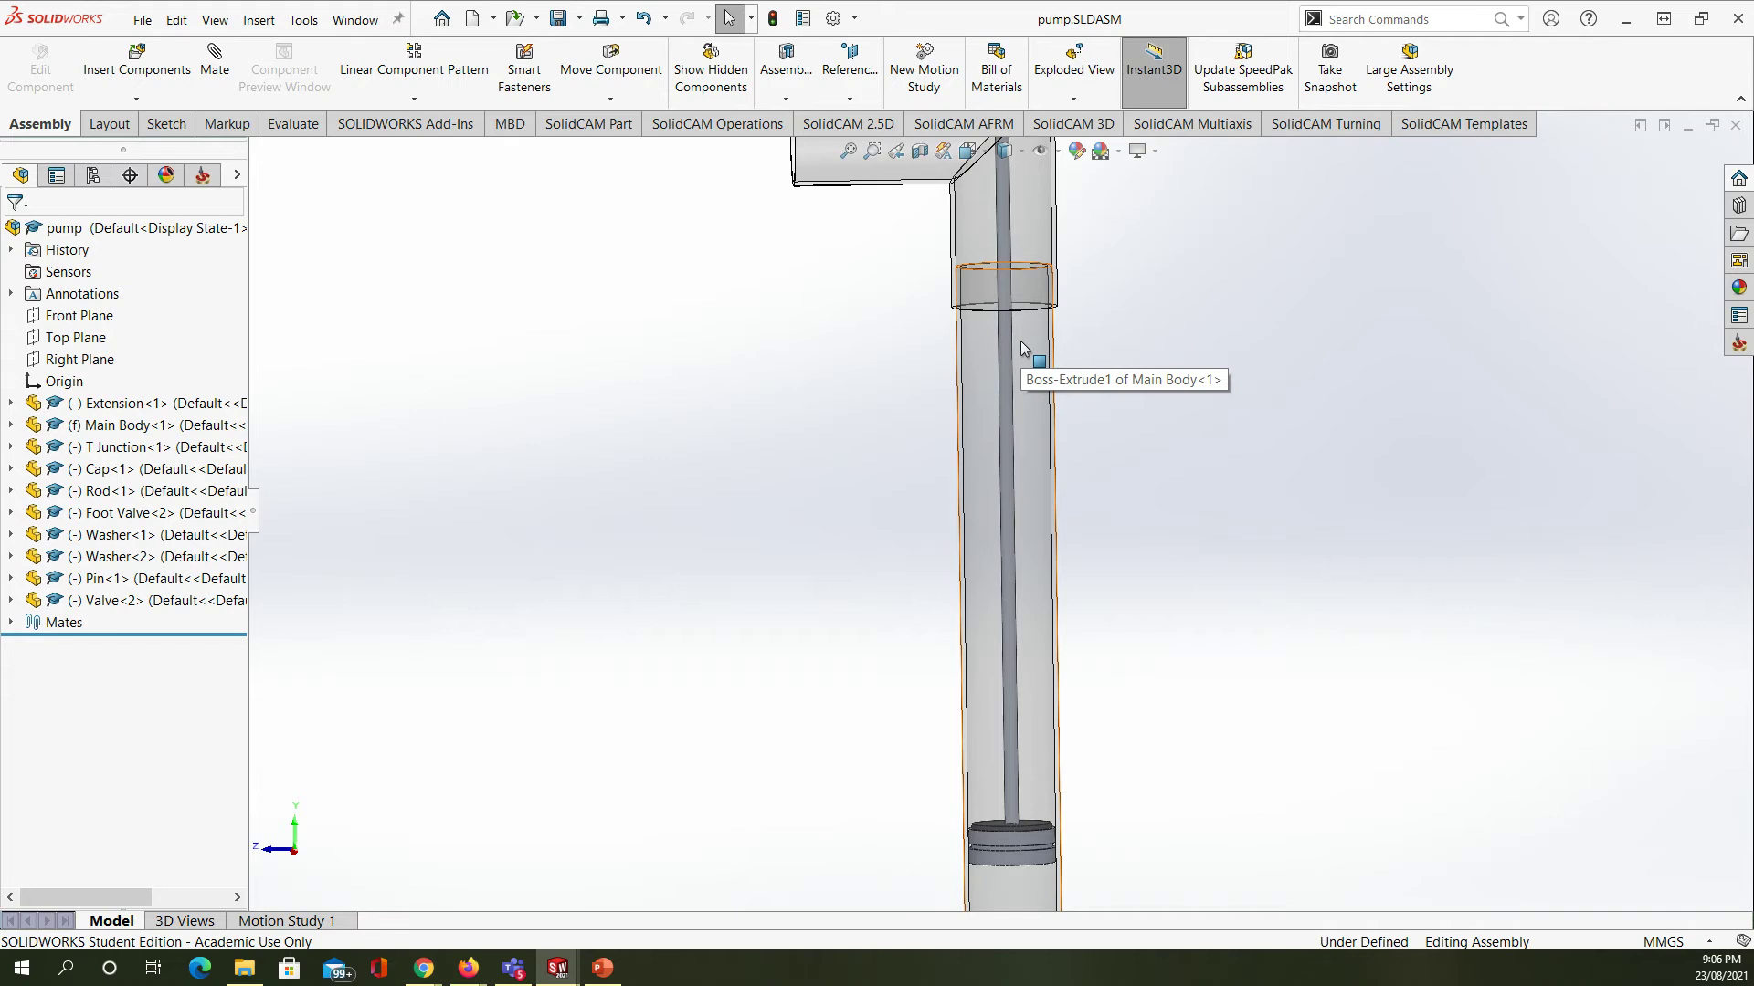
scroll(1012, 645, up, 3)
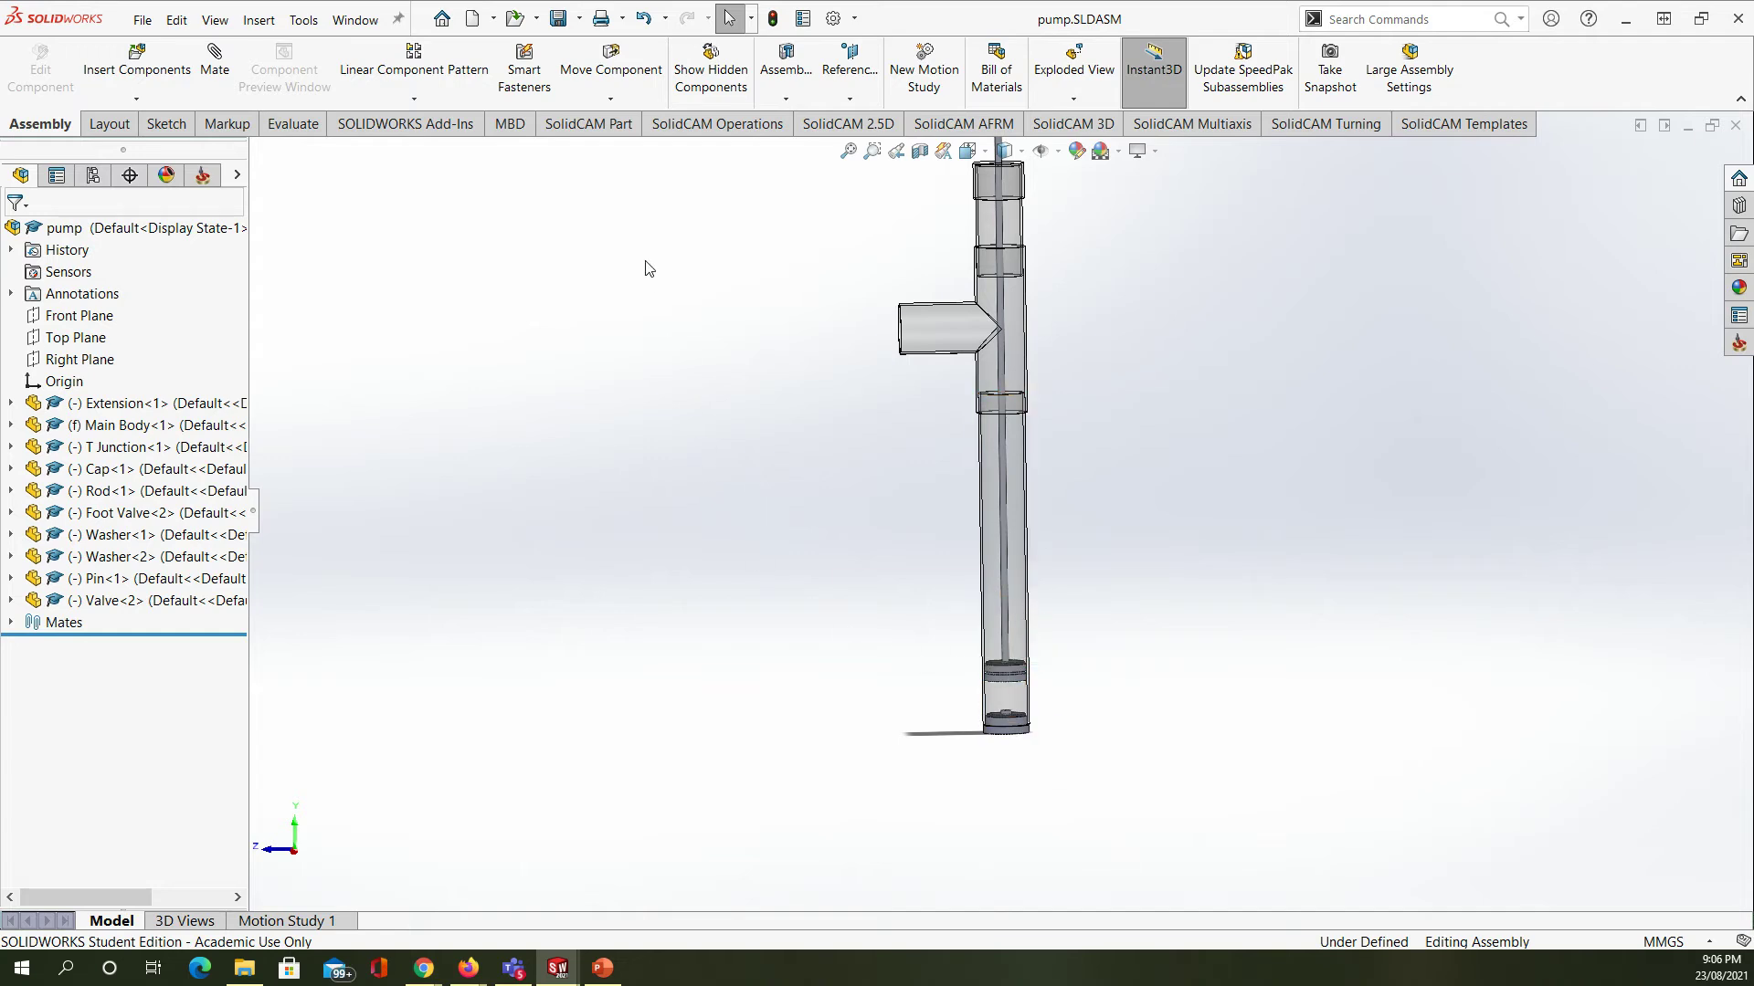
- Create a new part document
click(470, 29)
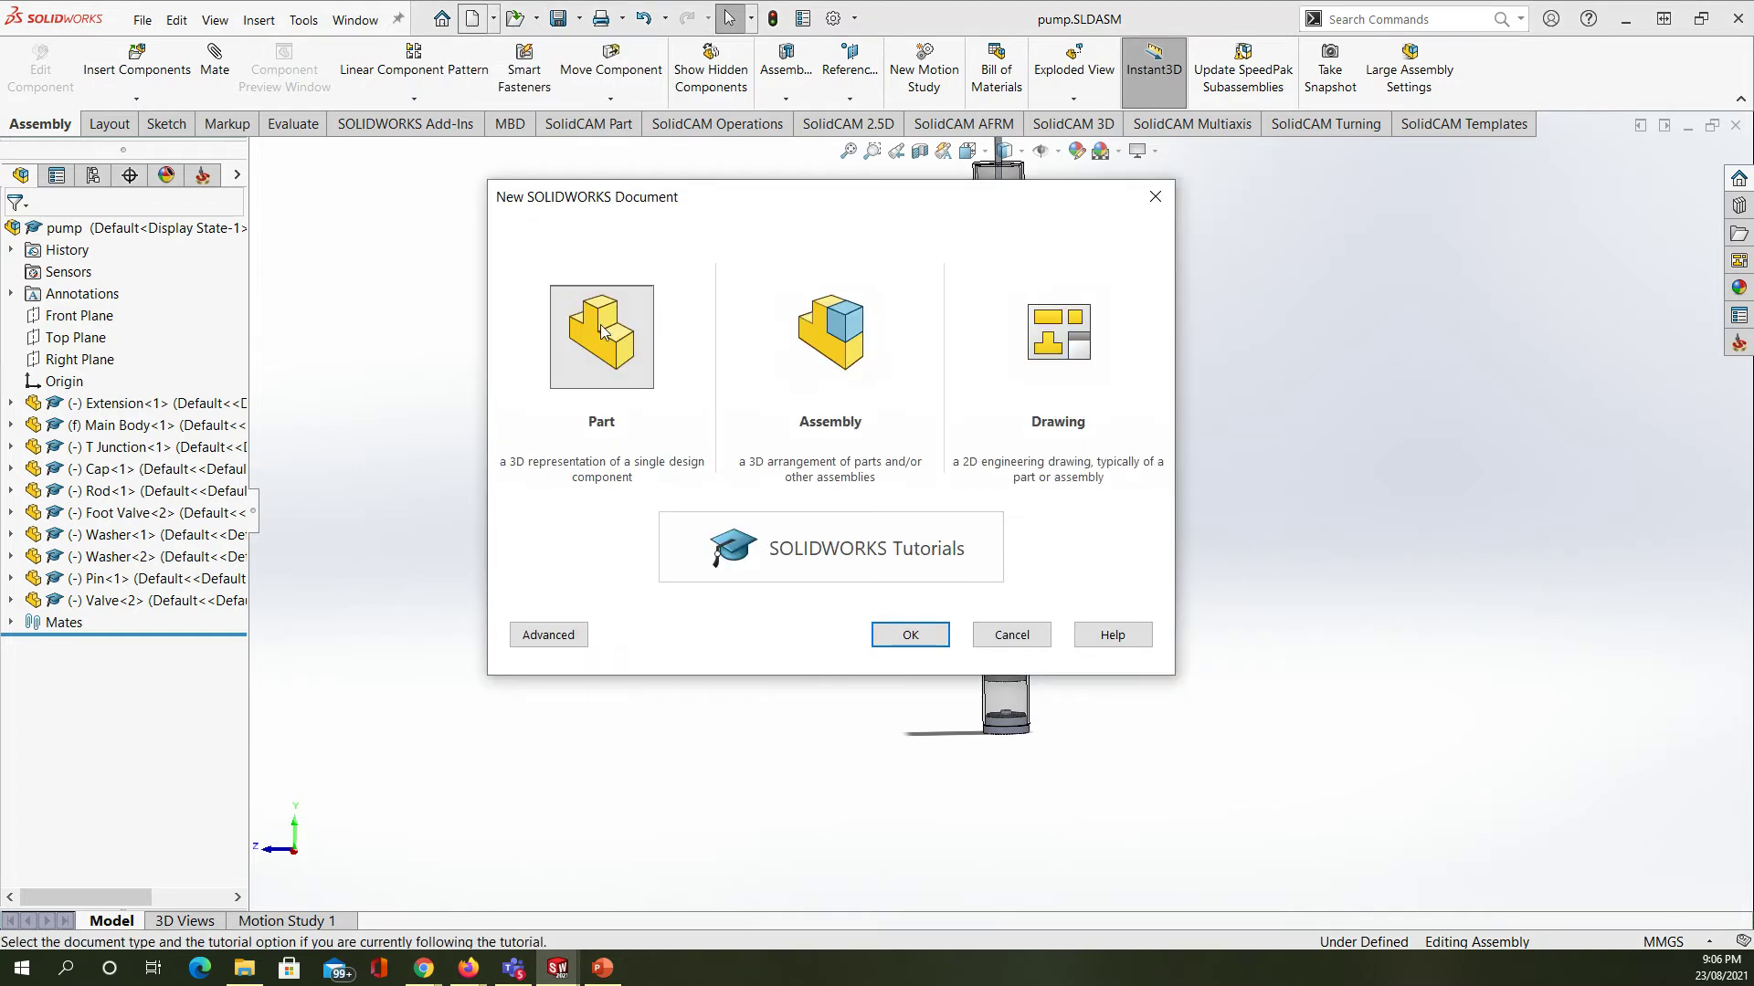
click(911, 638)
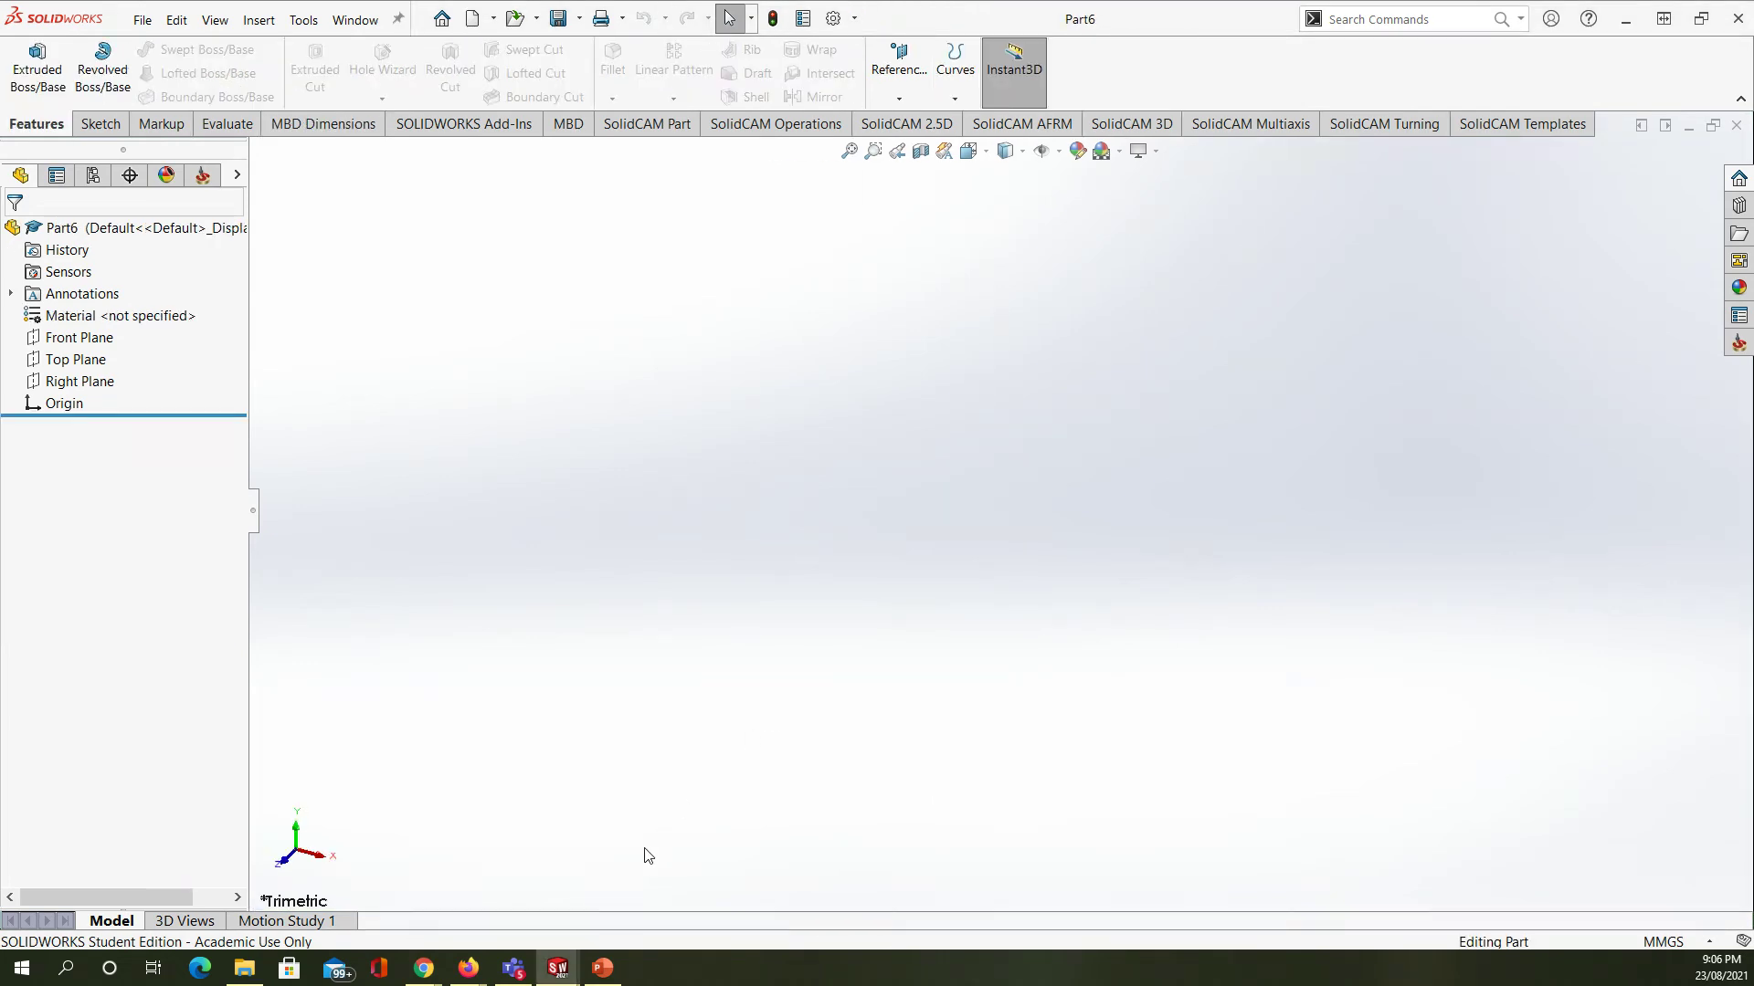
- Close the Cap, T Junction, Rod, Foot Valve, Main Body, Extension, Washer and Pin part files, keeping the pump assembly open
mouse_move(564, 975)
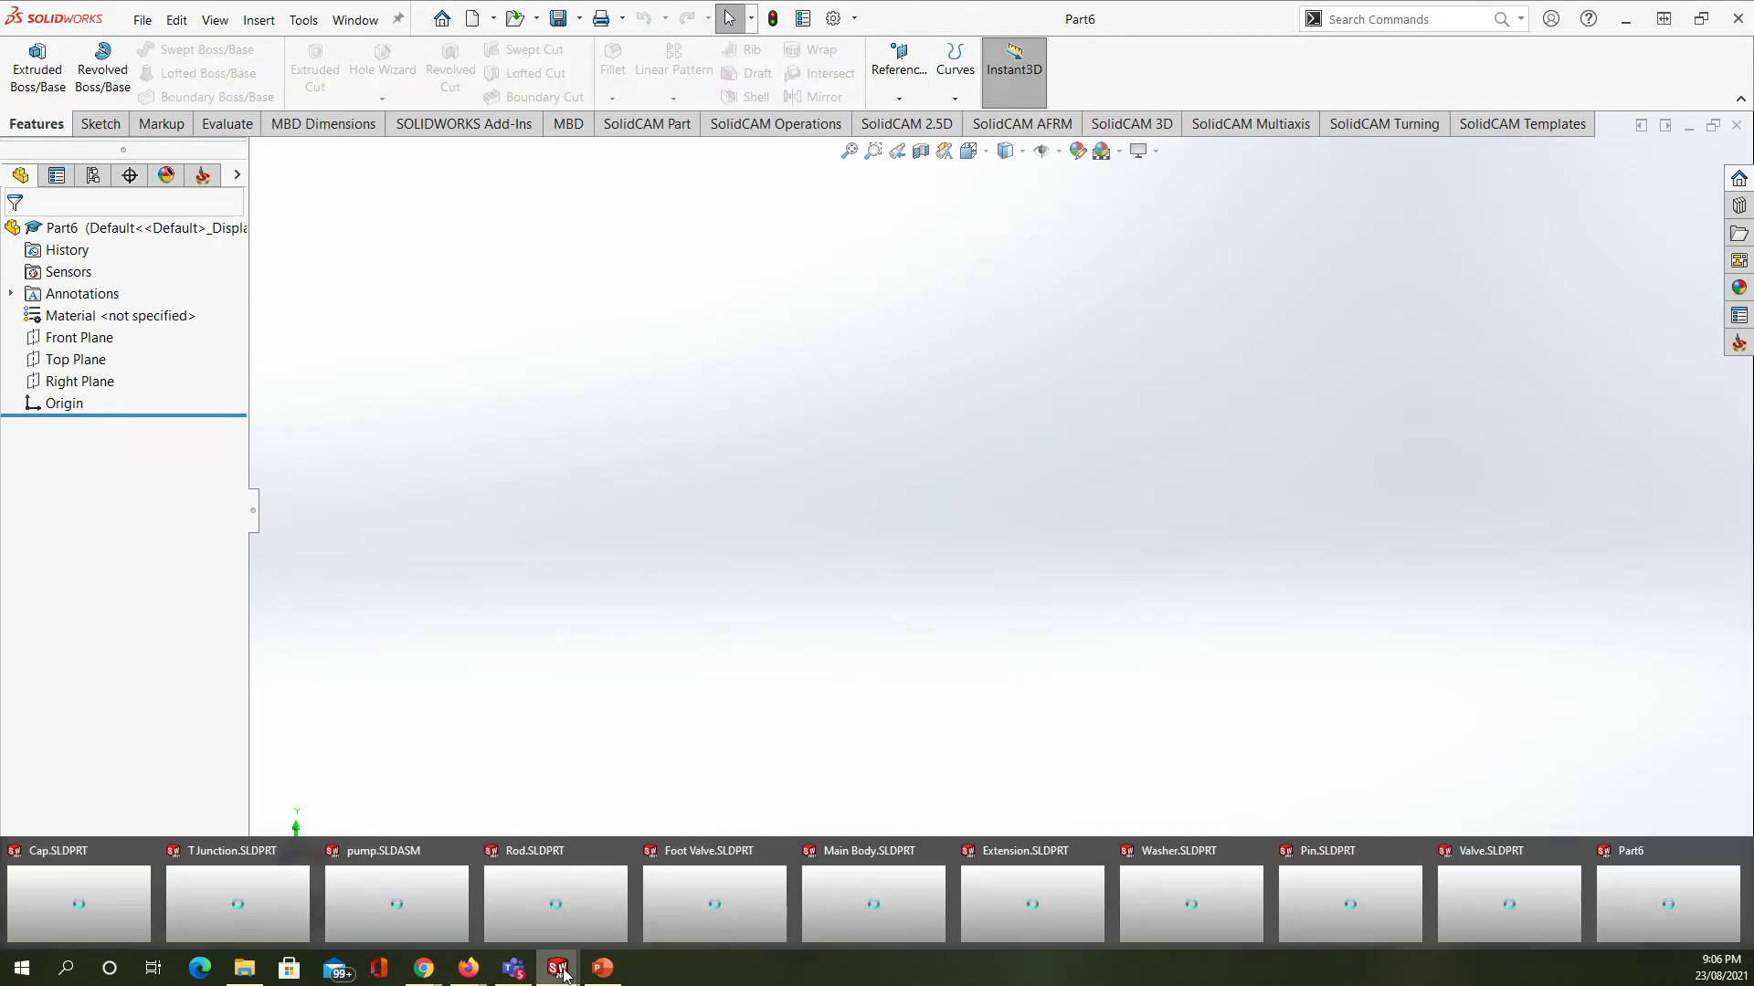
mouse_move(142, 856)
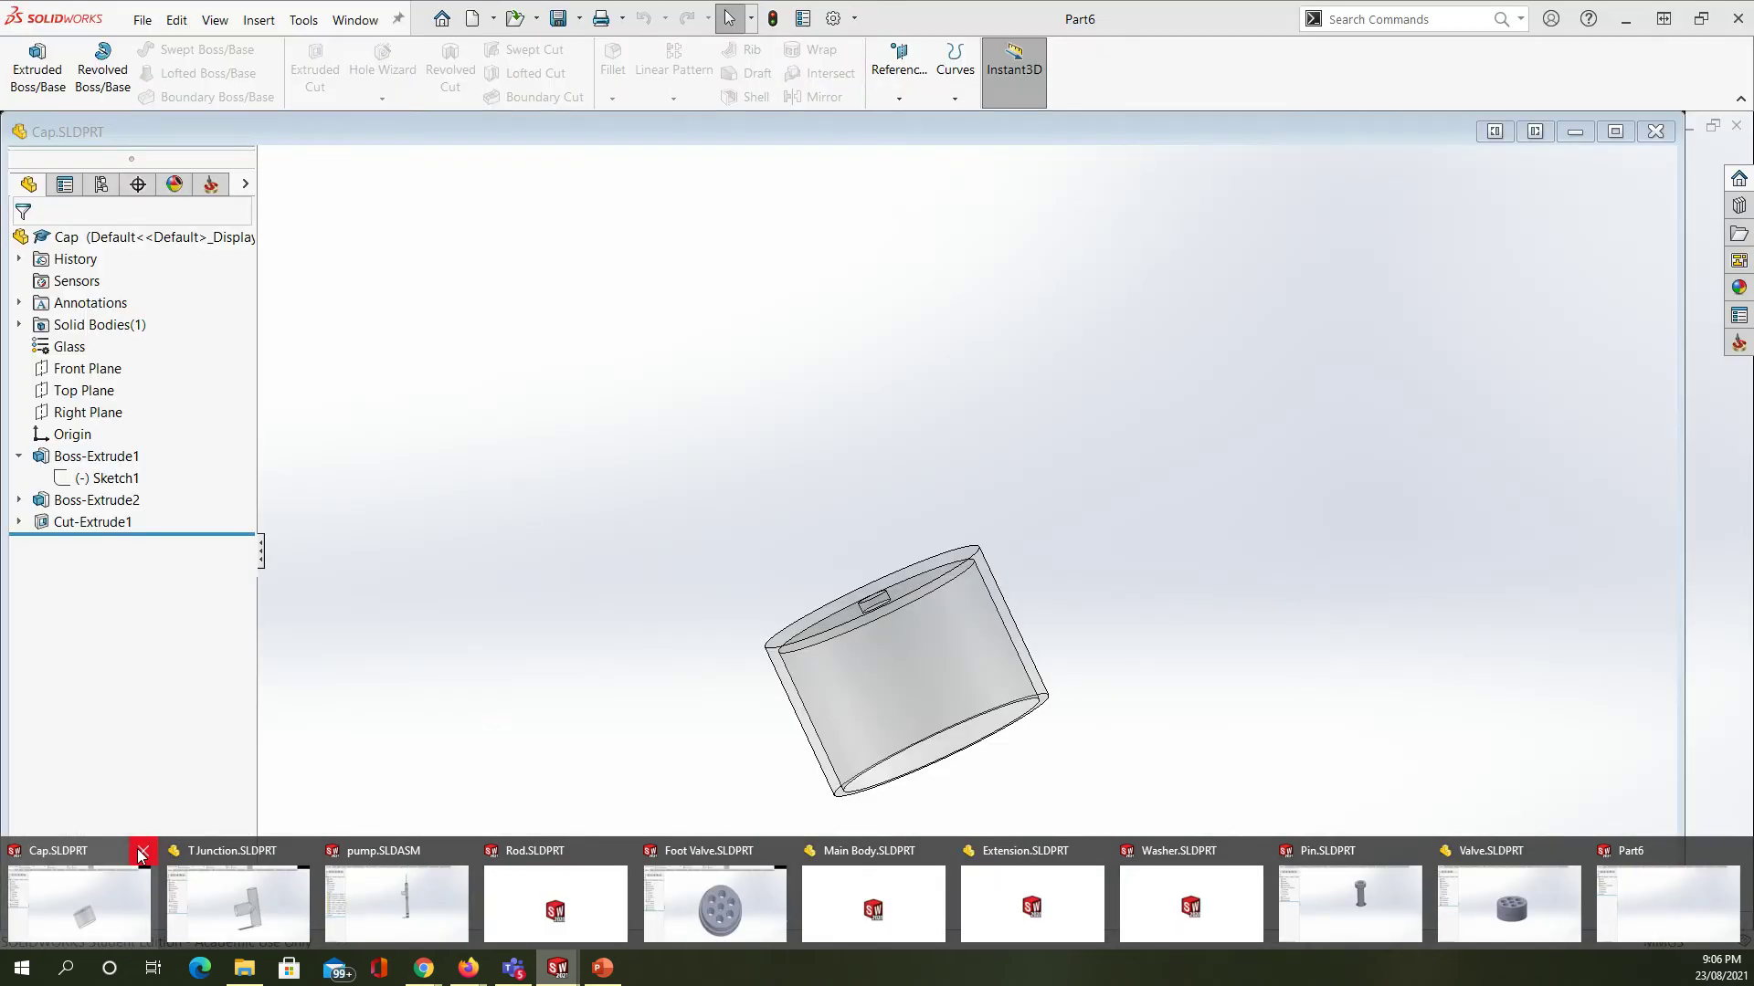
click(142, 855)
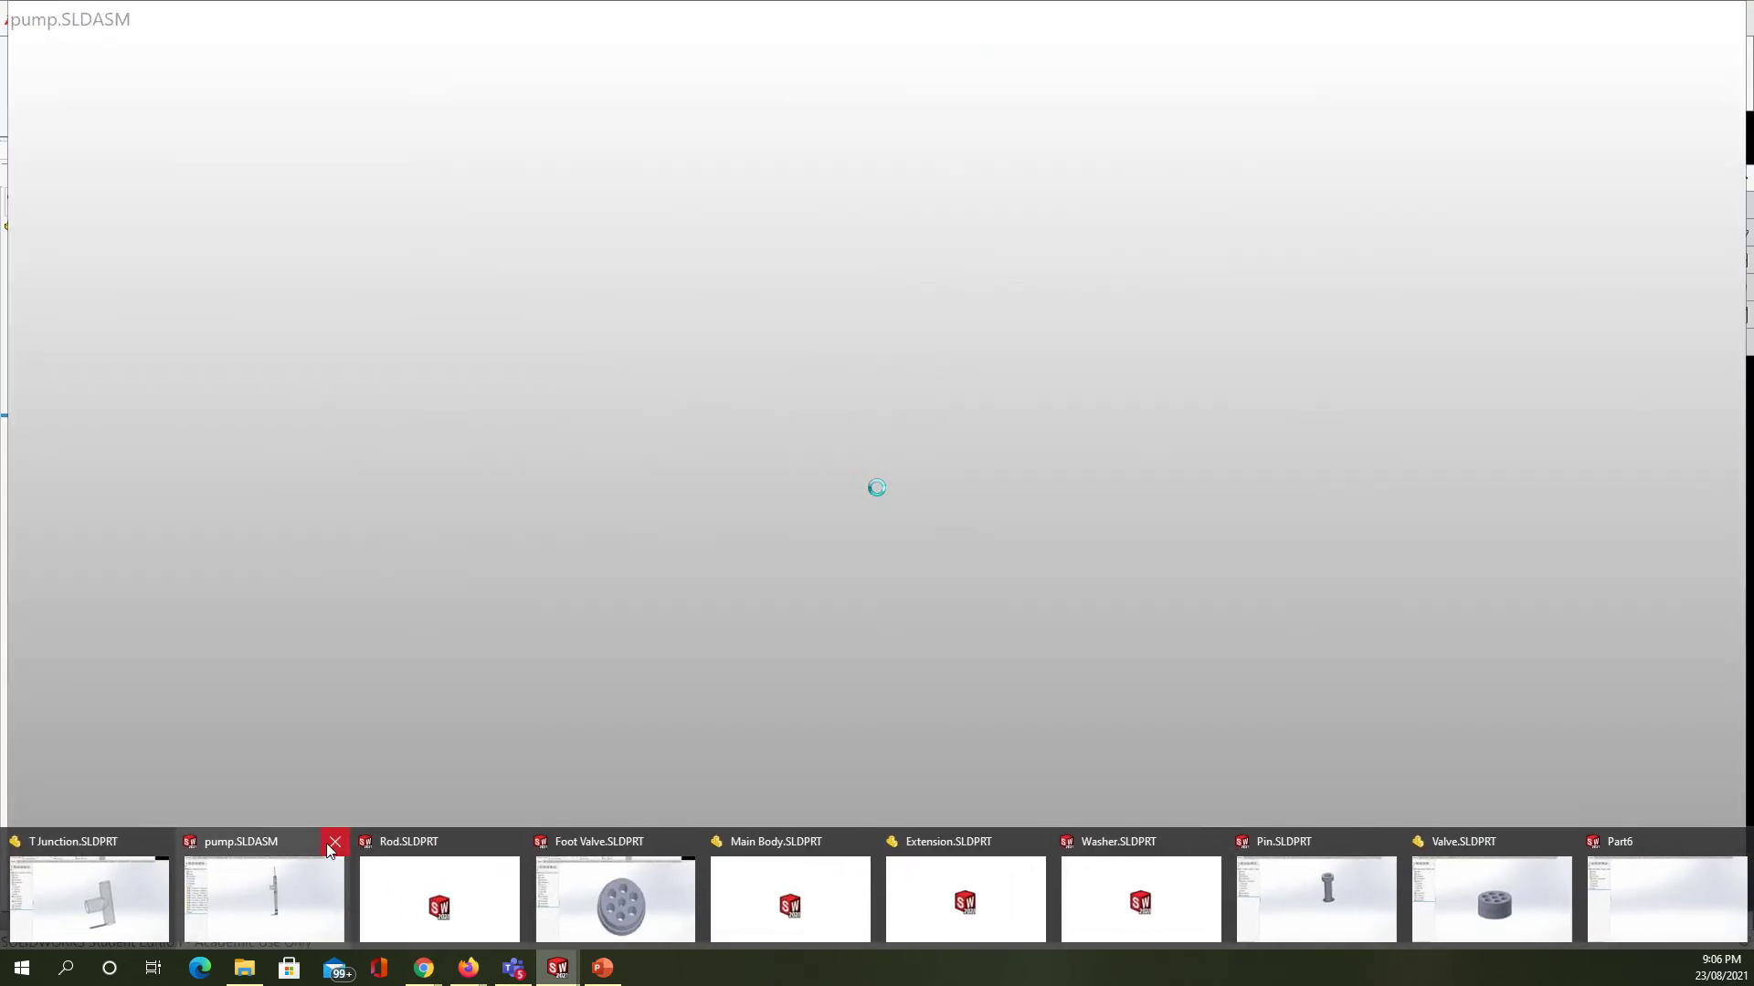
click(153, 850)
mouse_move(373, 833)
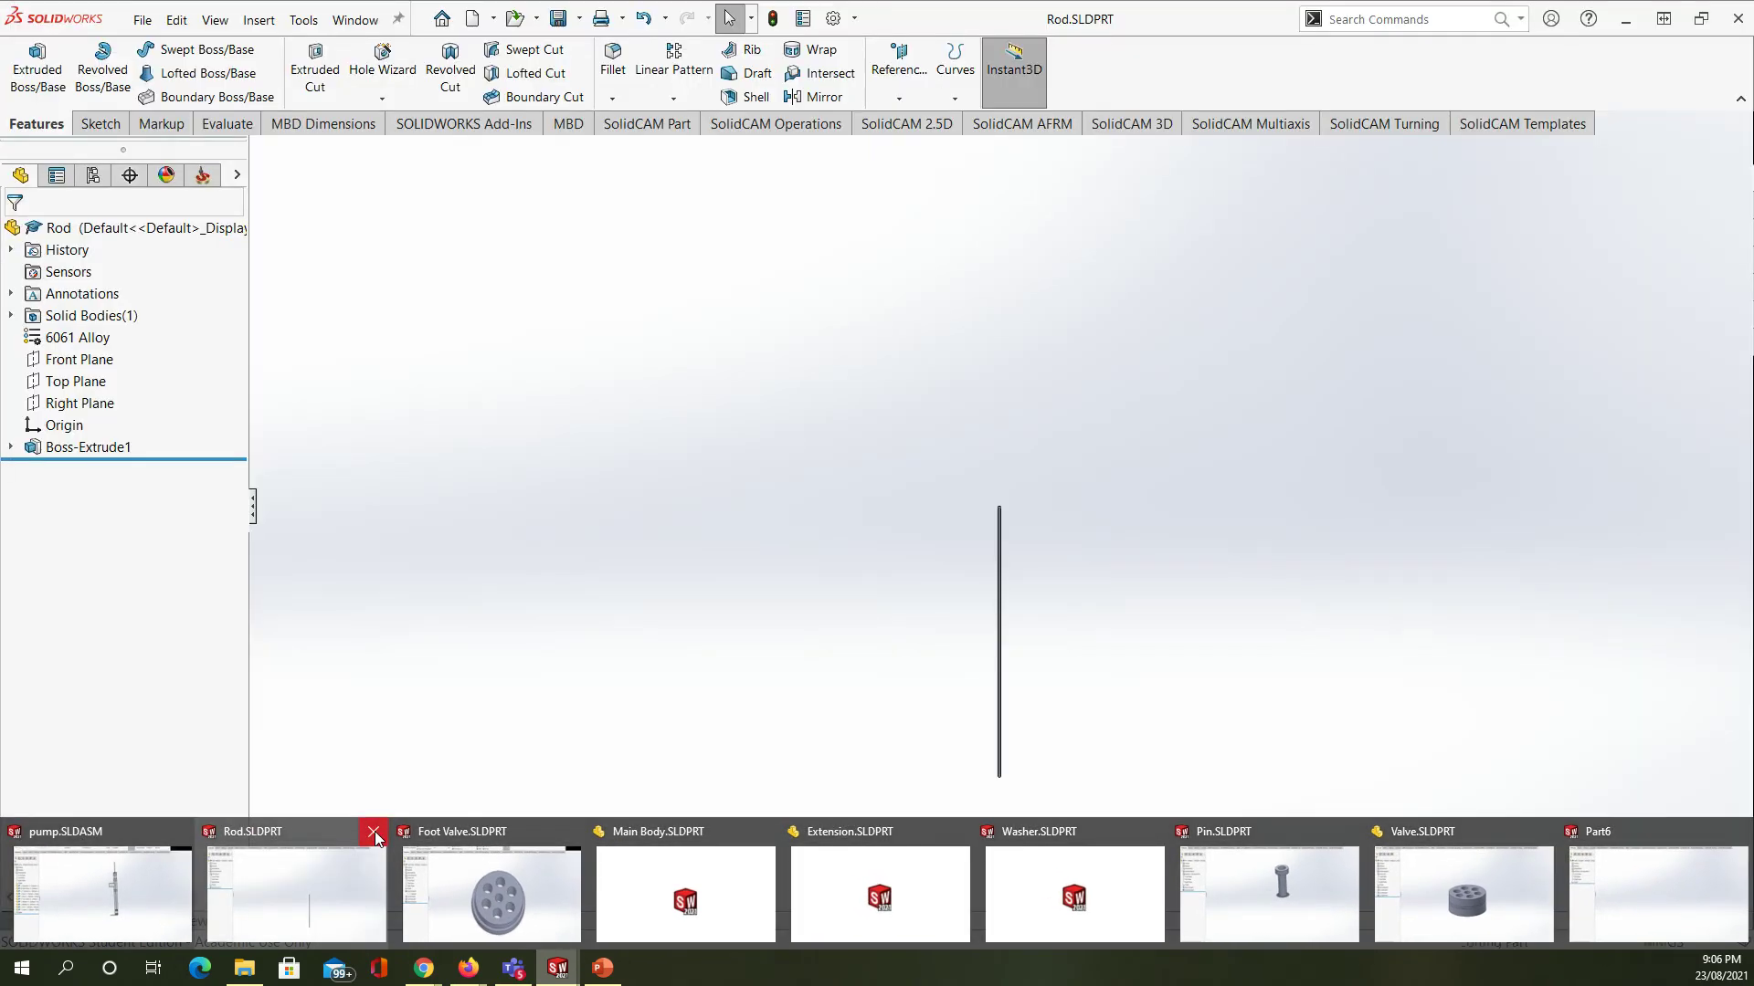
click(374, 833)
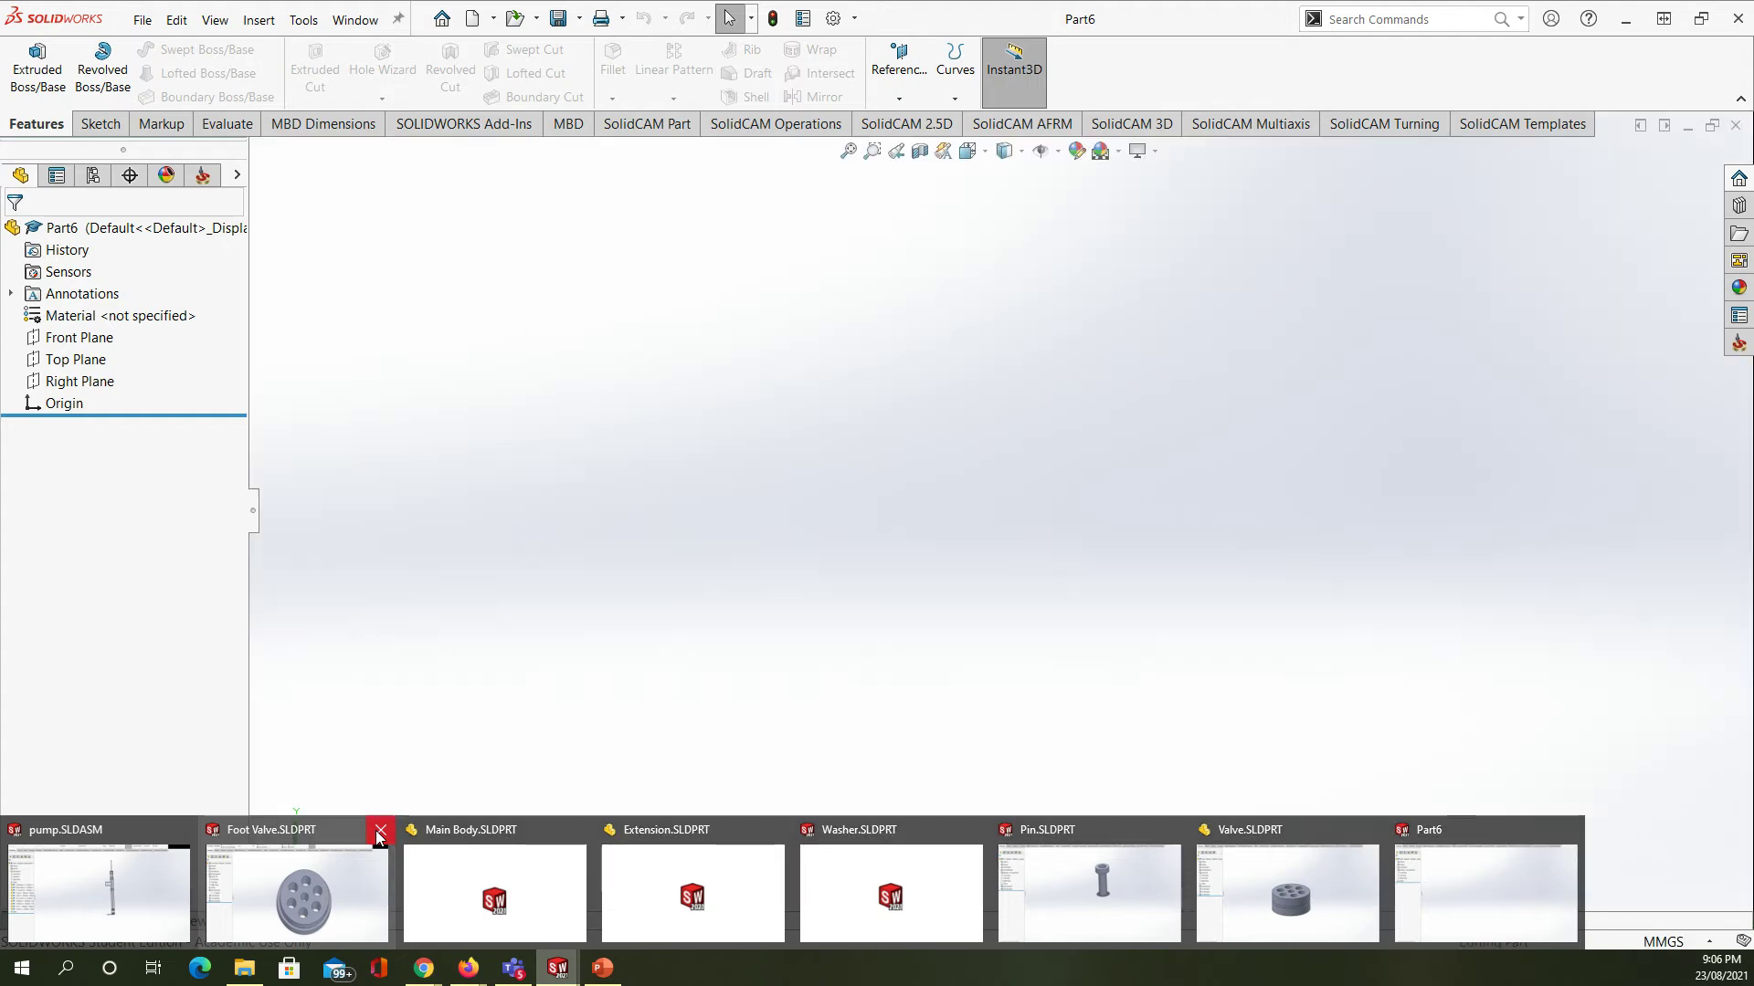
click(380, 833)
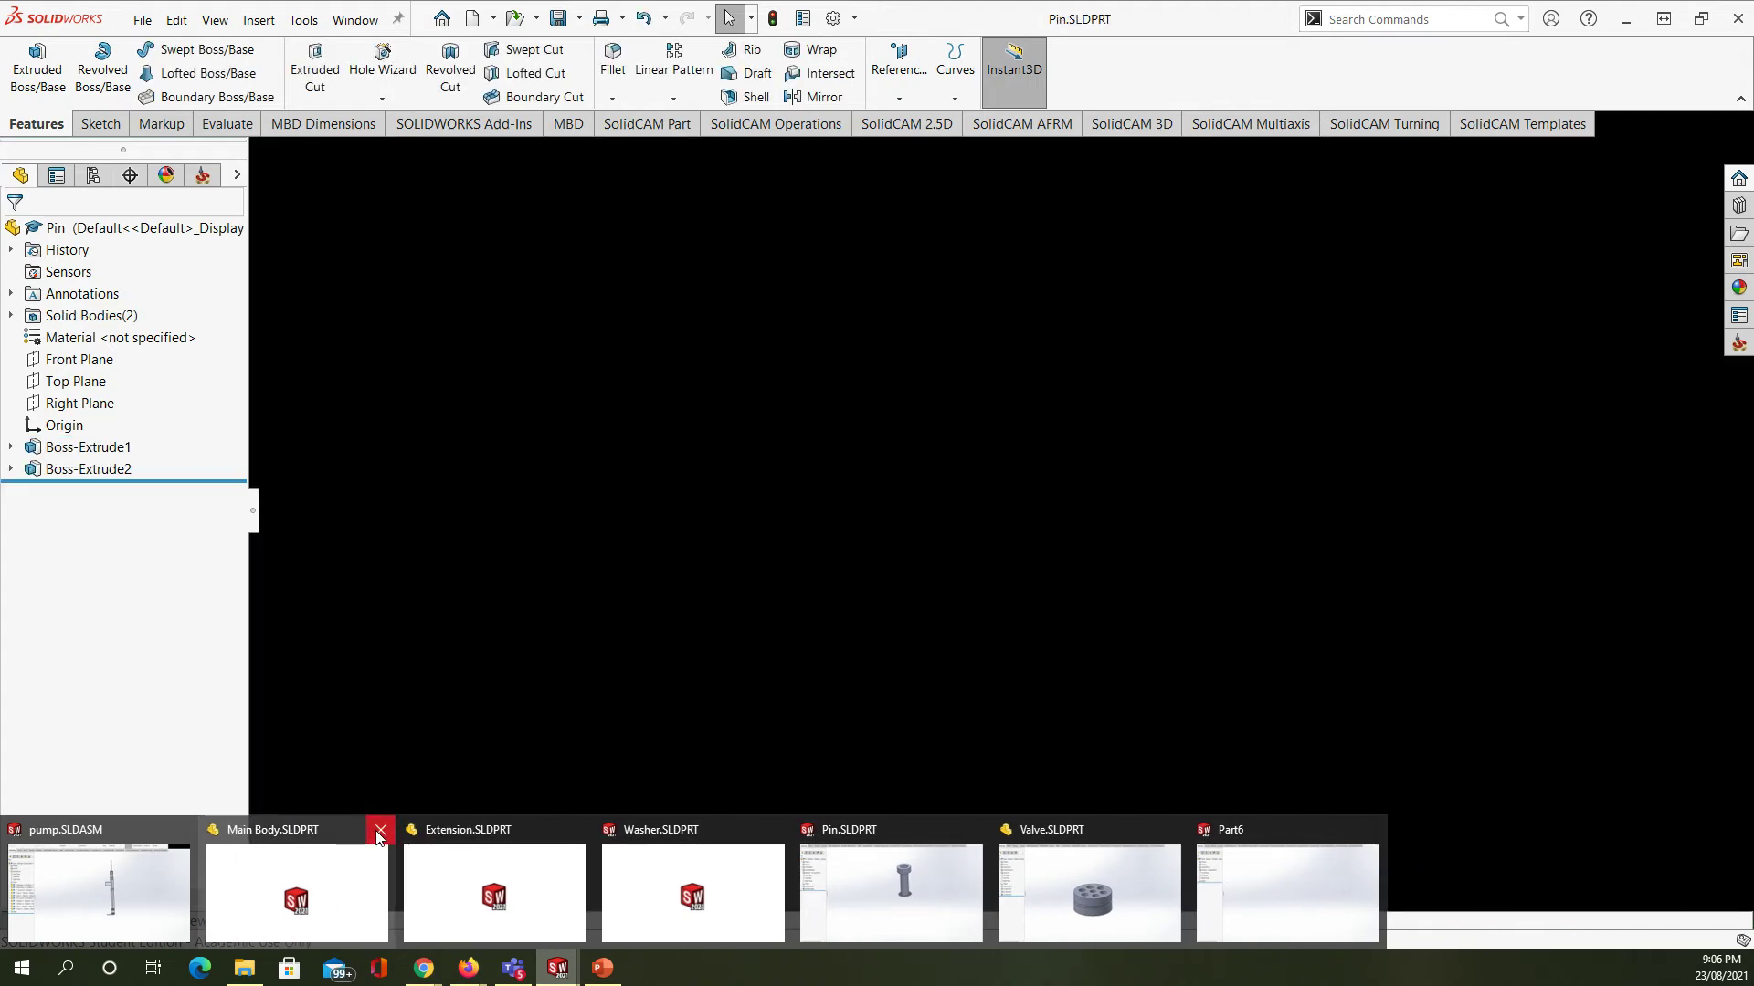
click(380, 833)
click(380, 833)
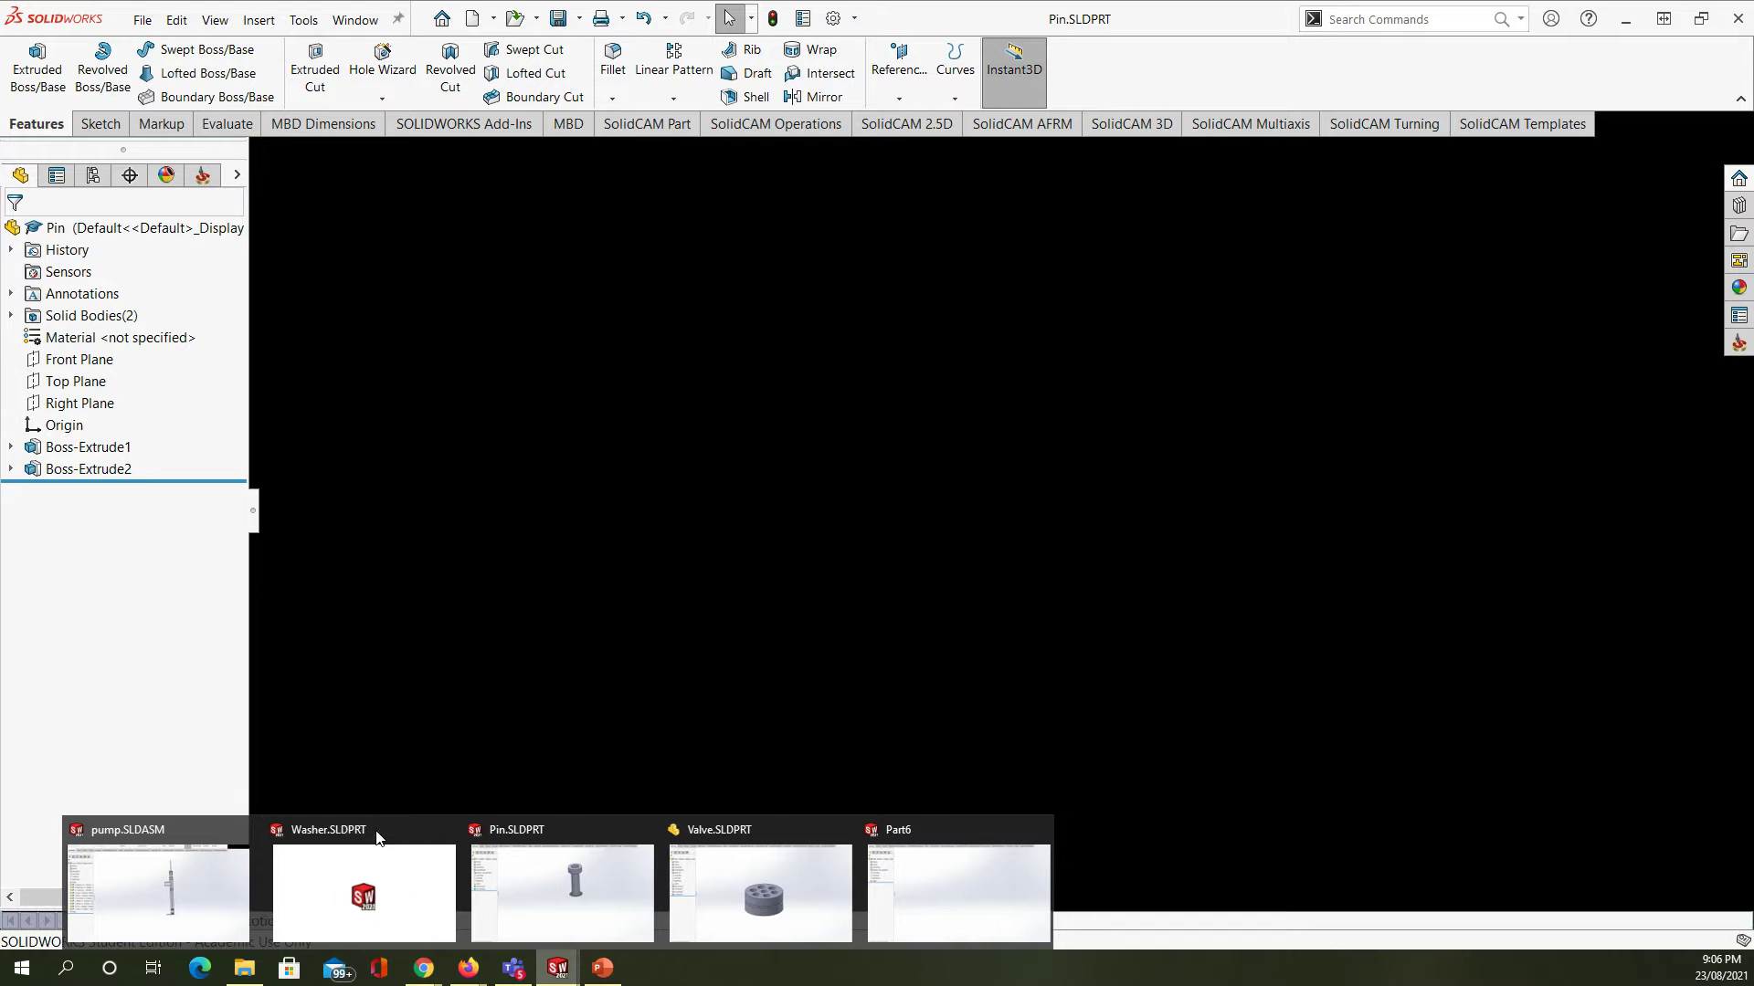
click(442, 835)
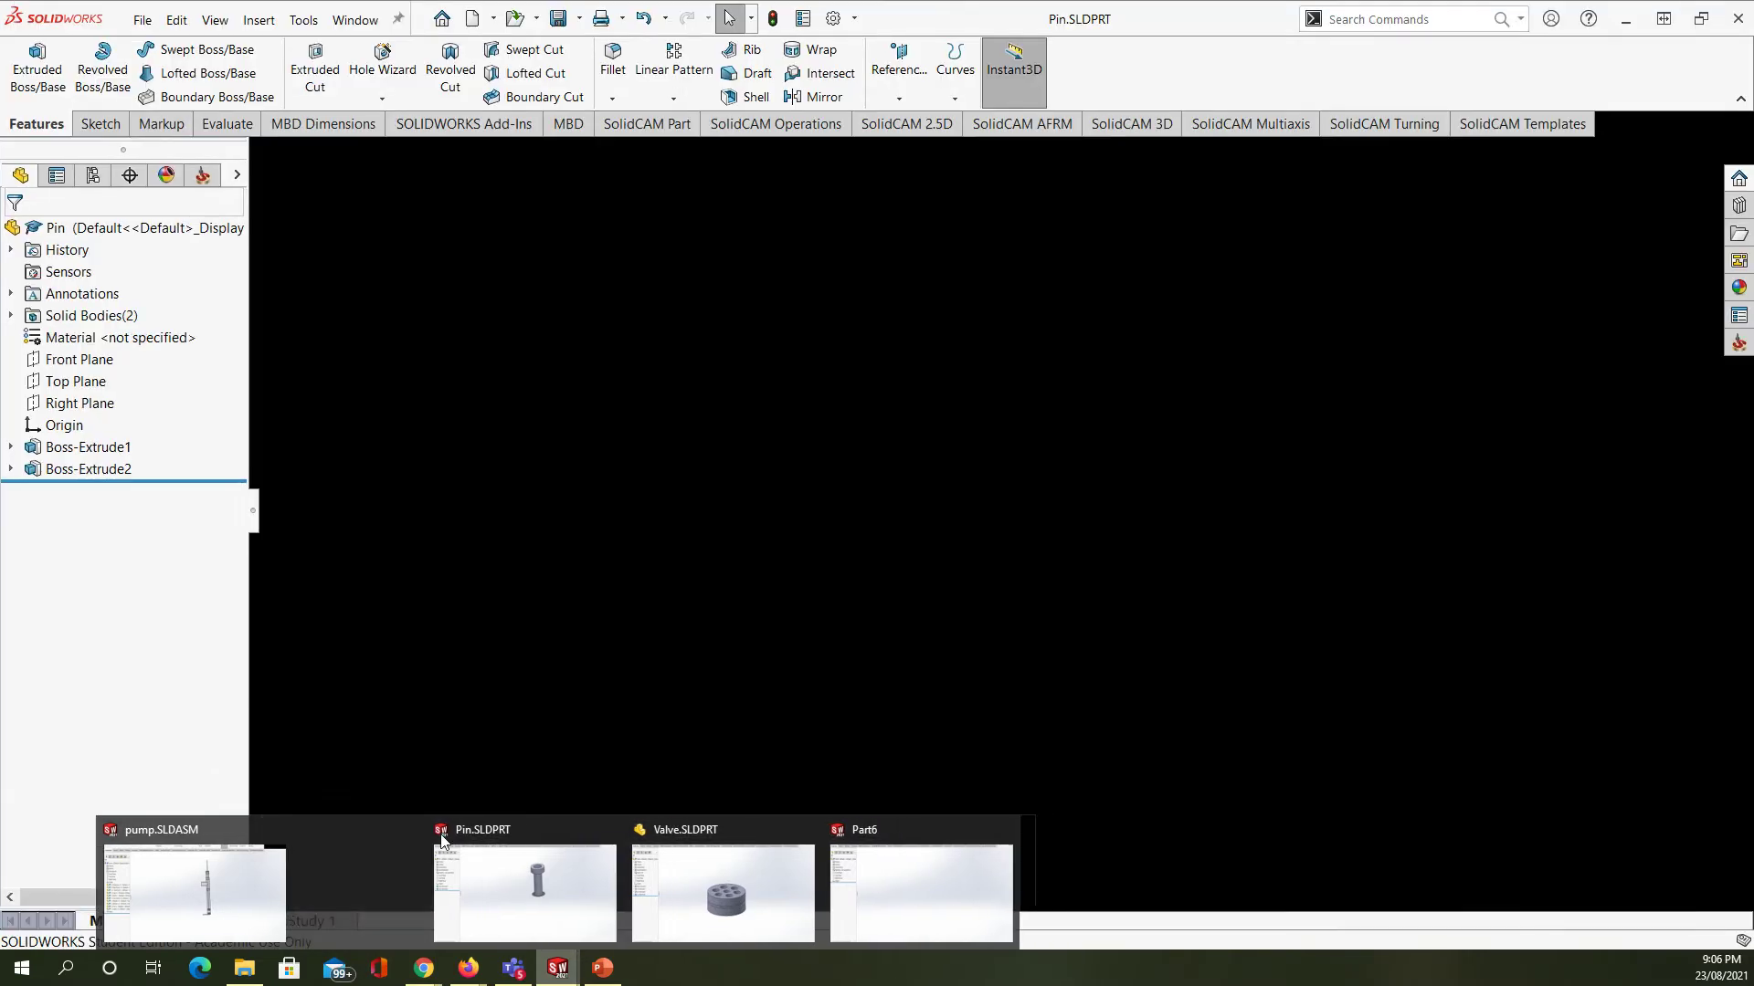
click(539, 833)
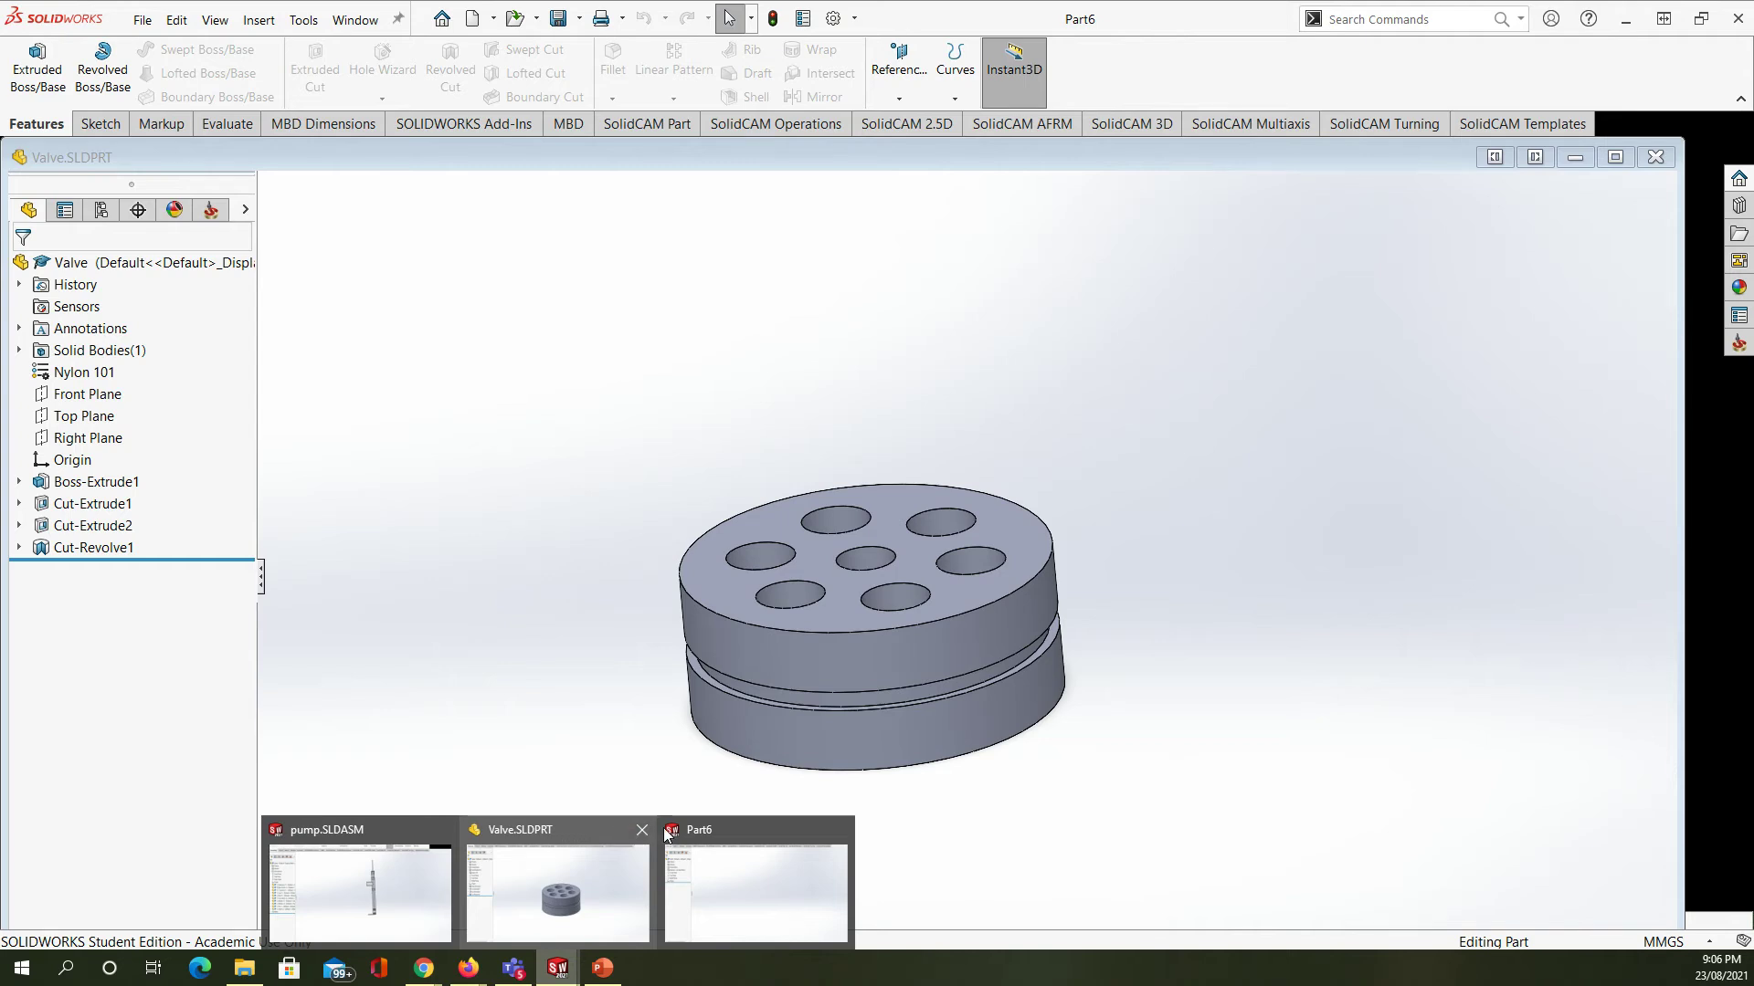
- Switch to the blank new part and restore the program window, returning it to full-screen size
click(772, 833)
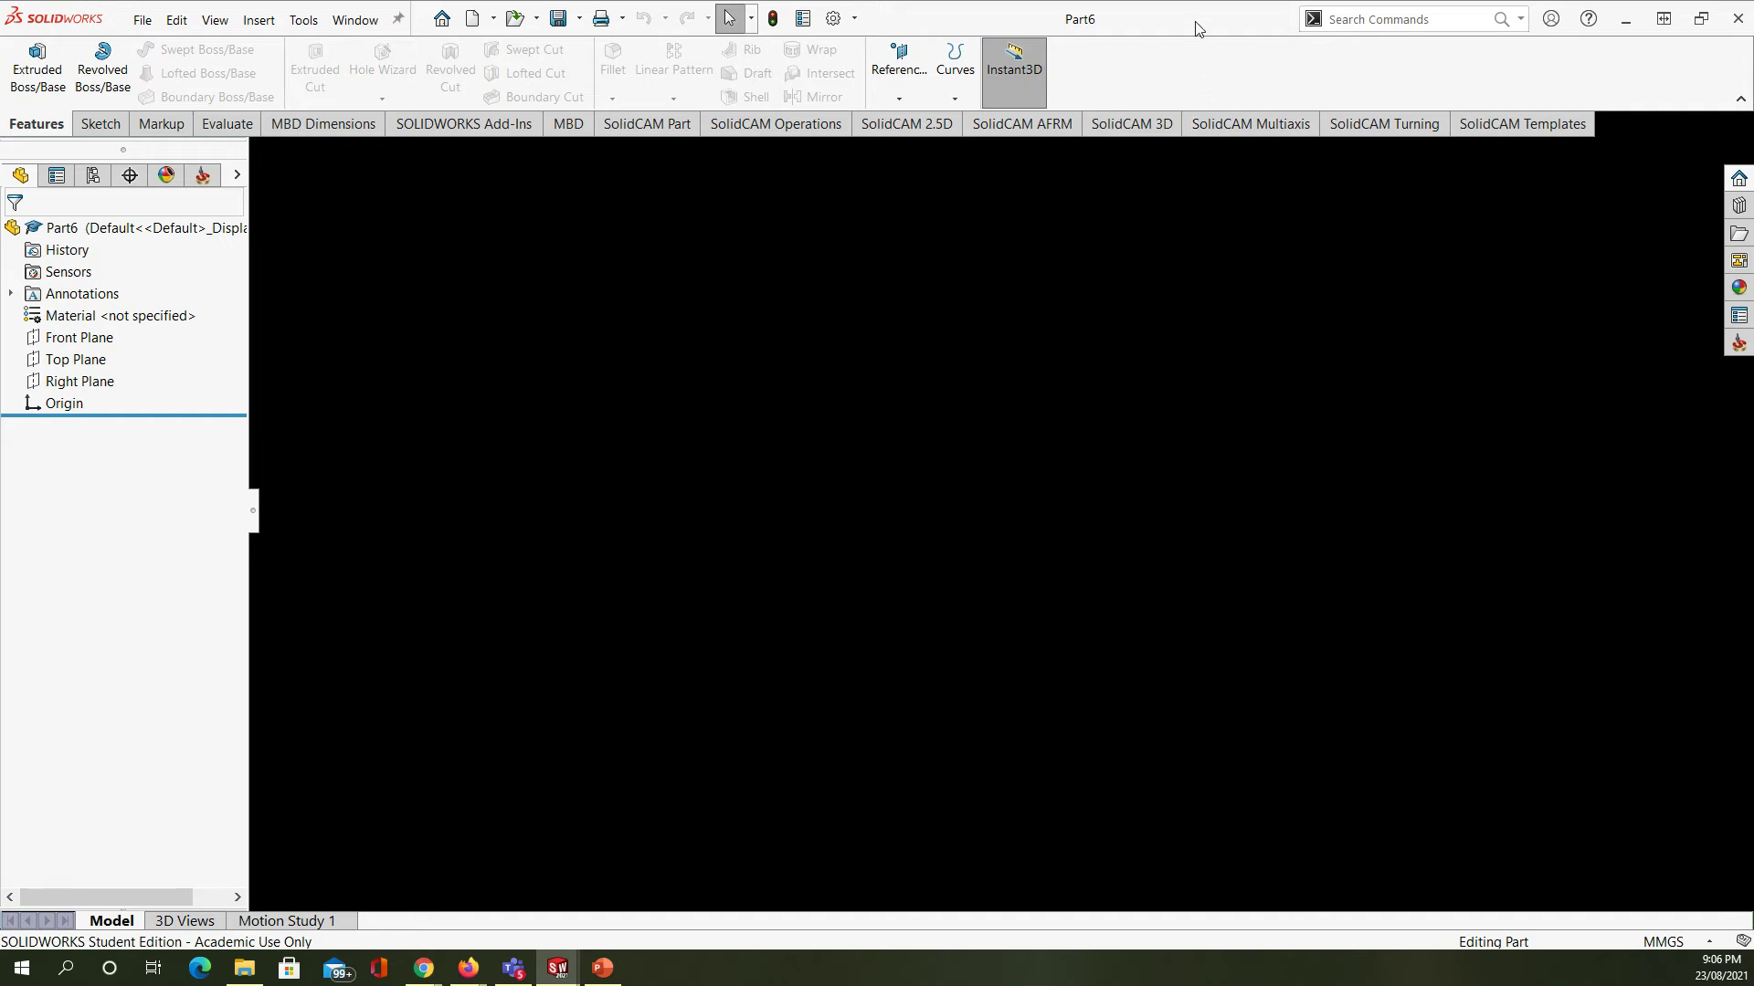
drag(1191, 20, 1155, 89)
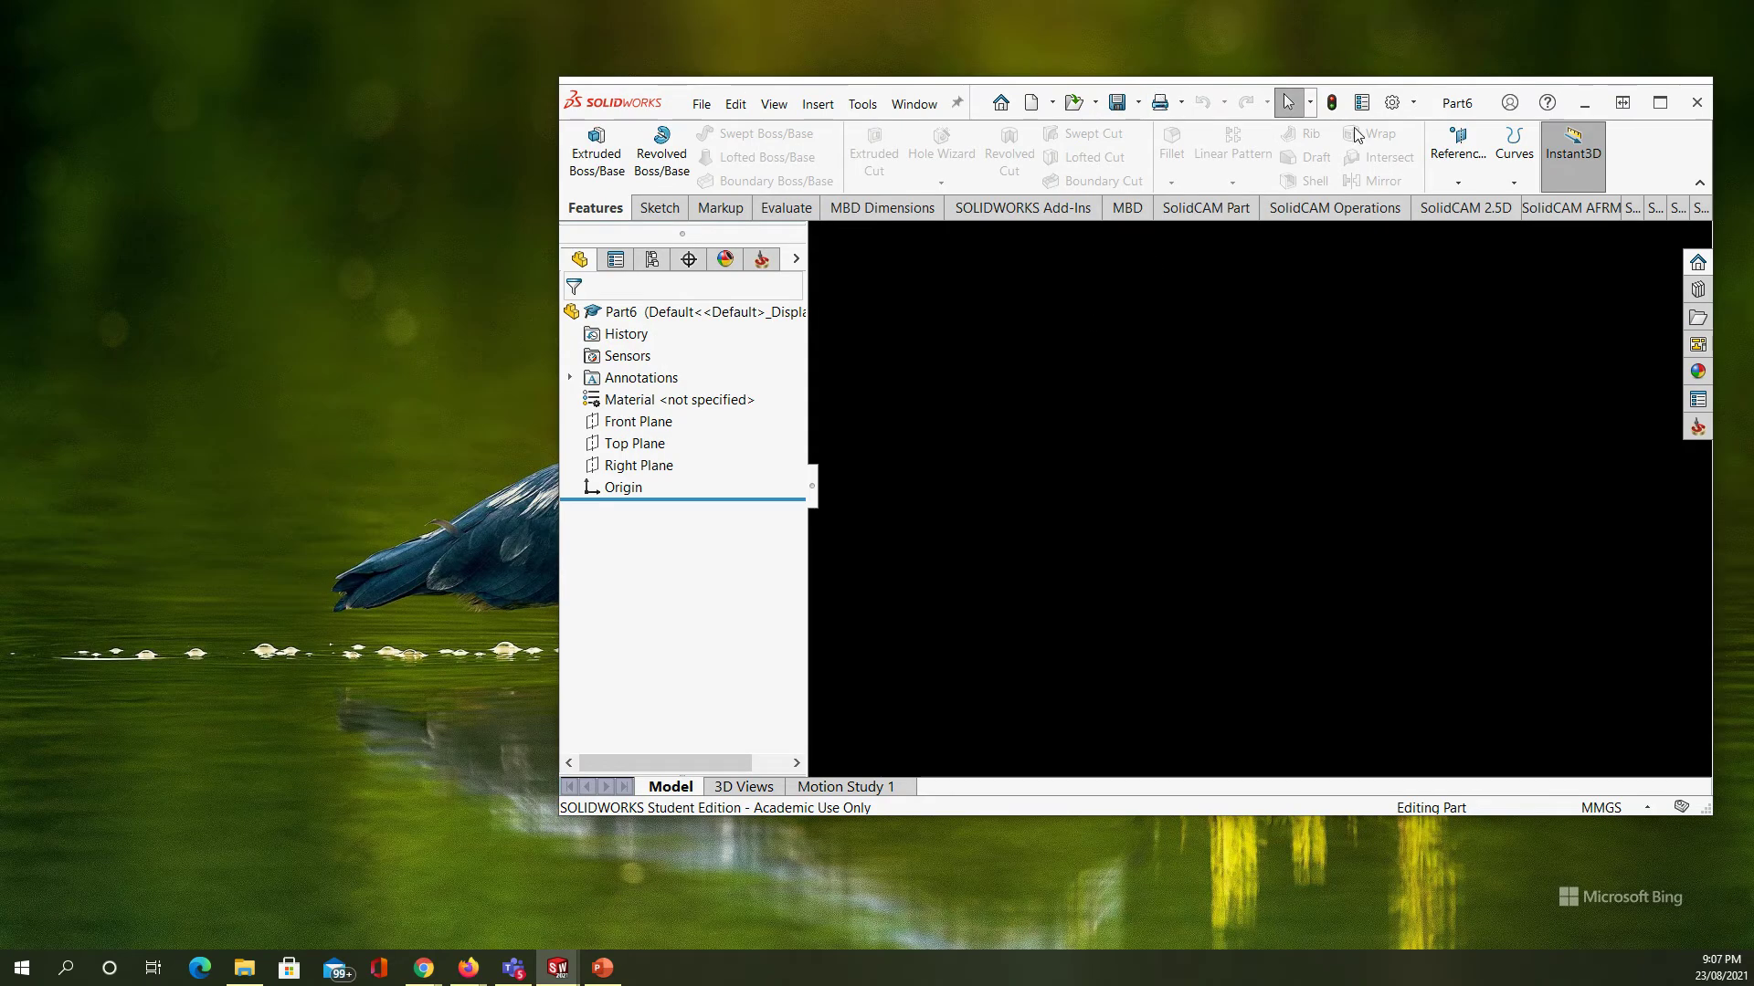
click(1622, 104)
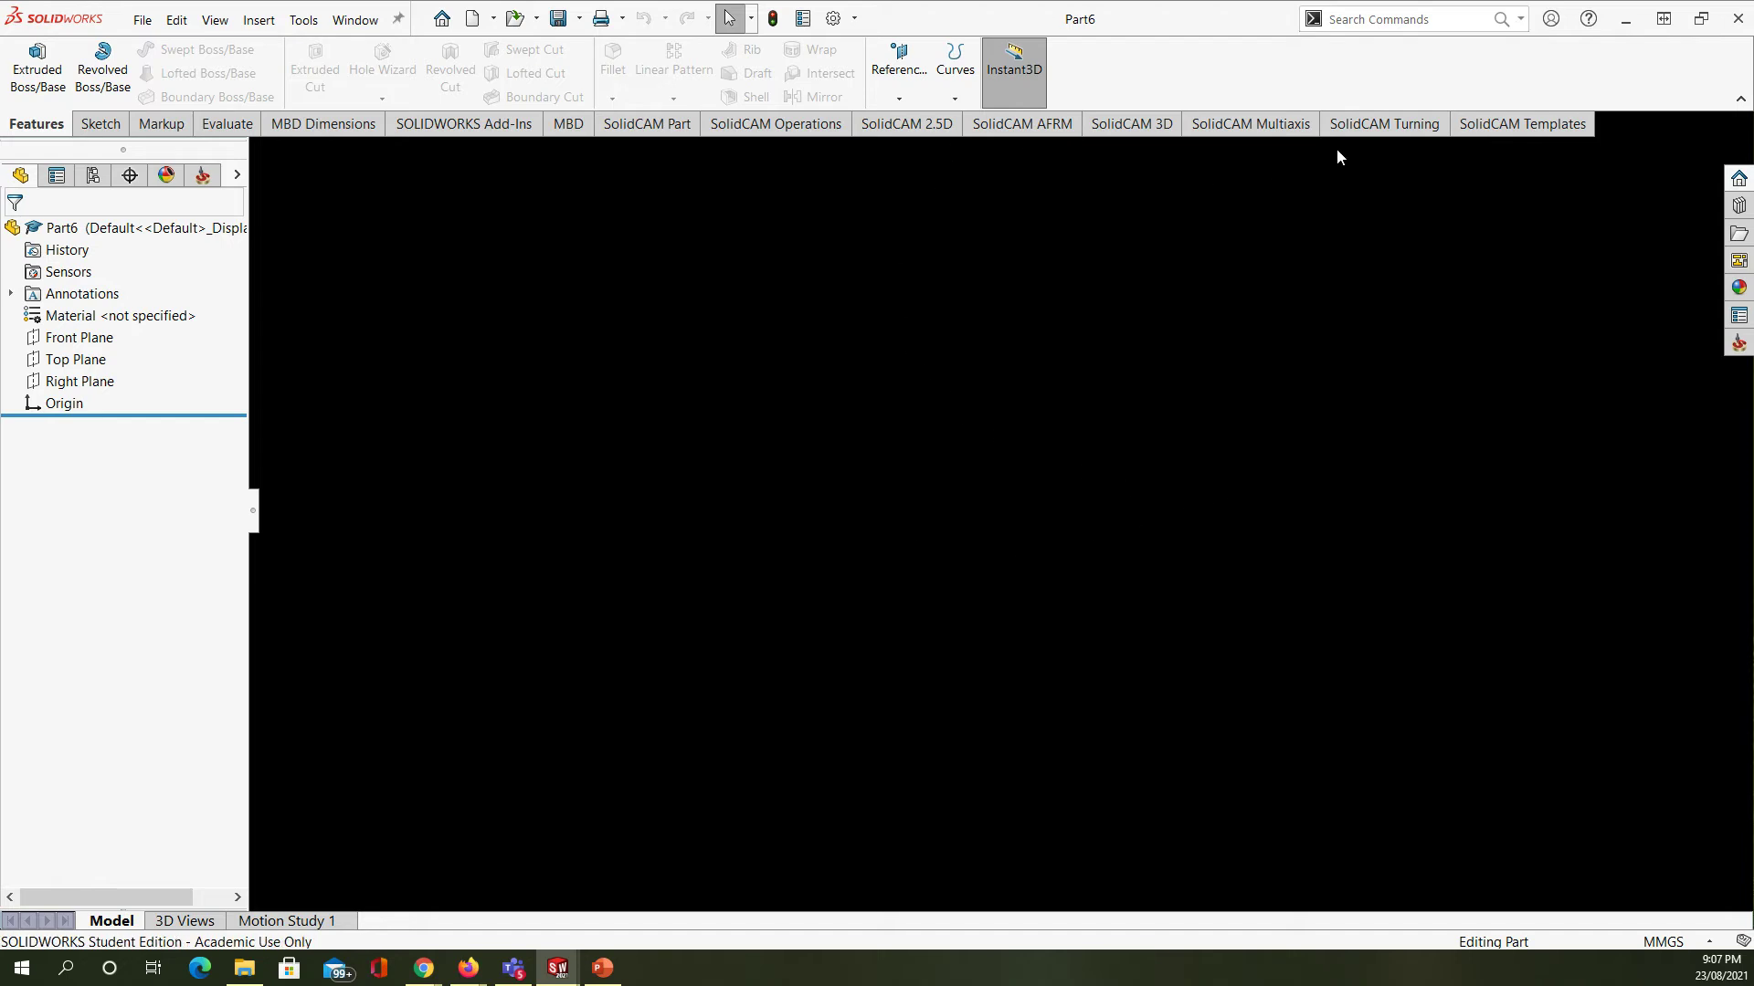
mouse_move(558, 968)
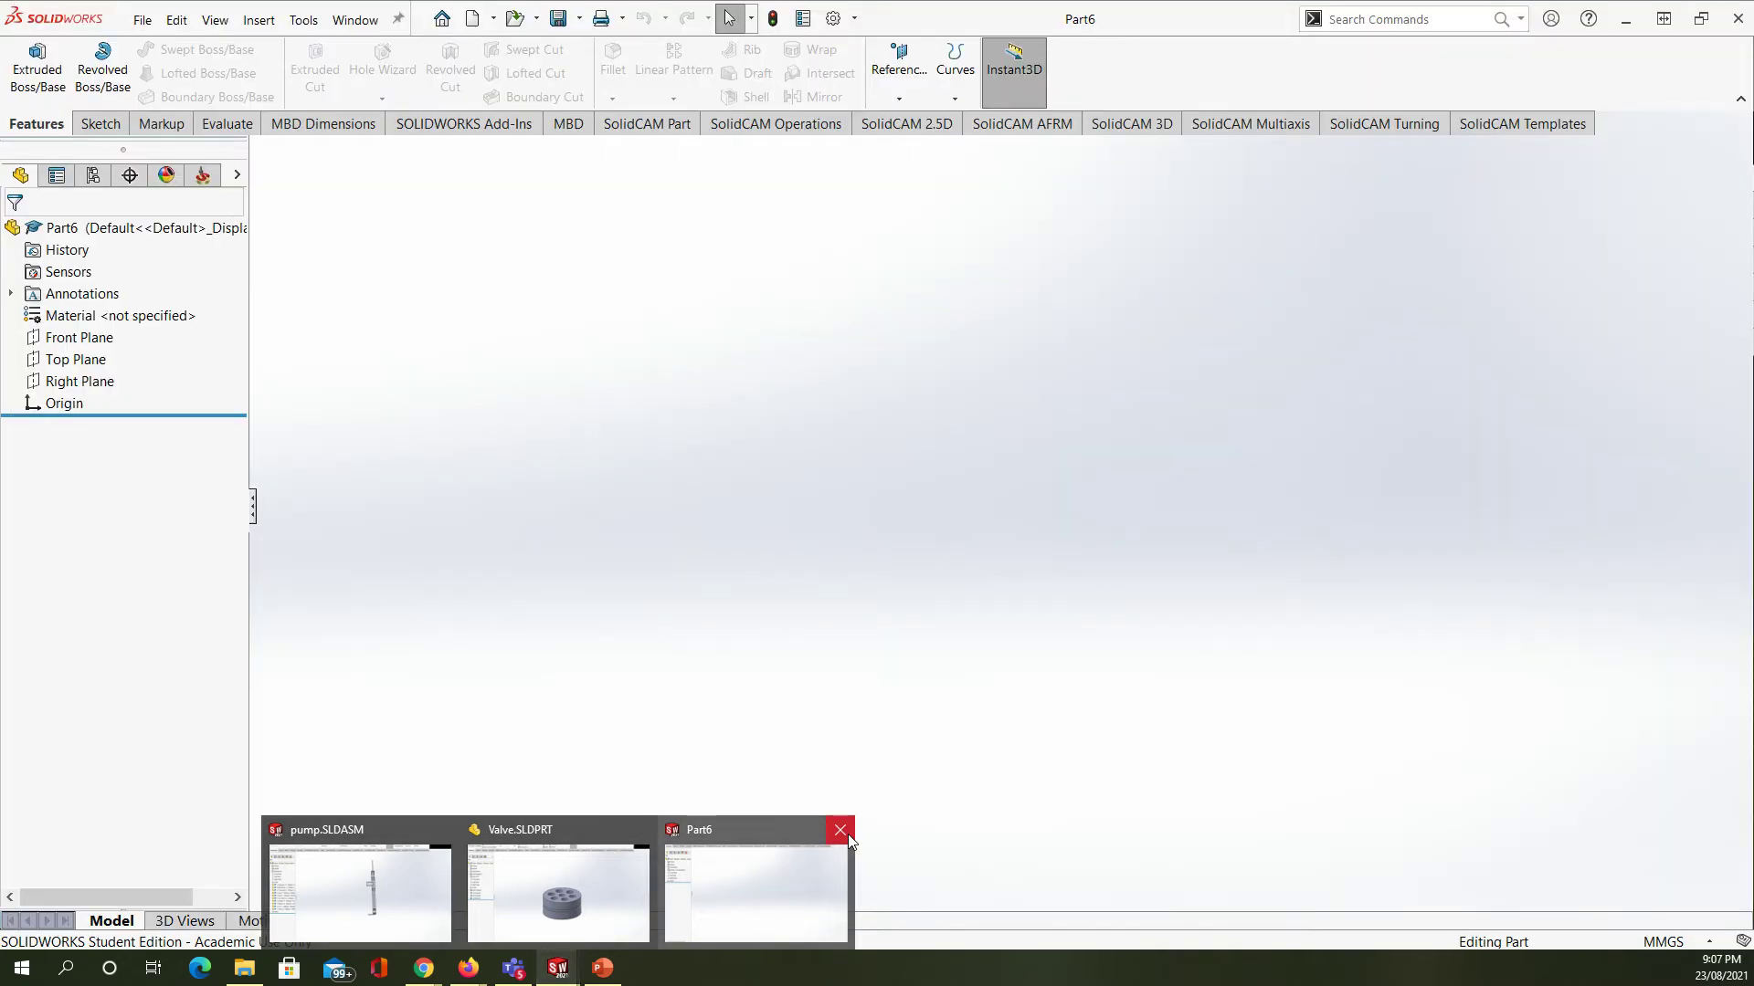
- Close the blank Part6 document and create a new part document
click(848, 835)
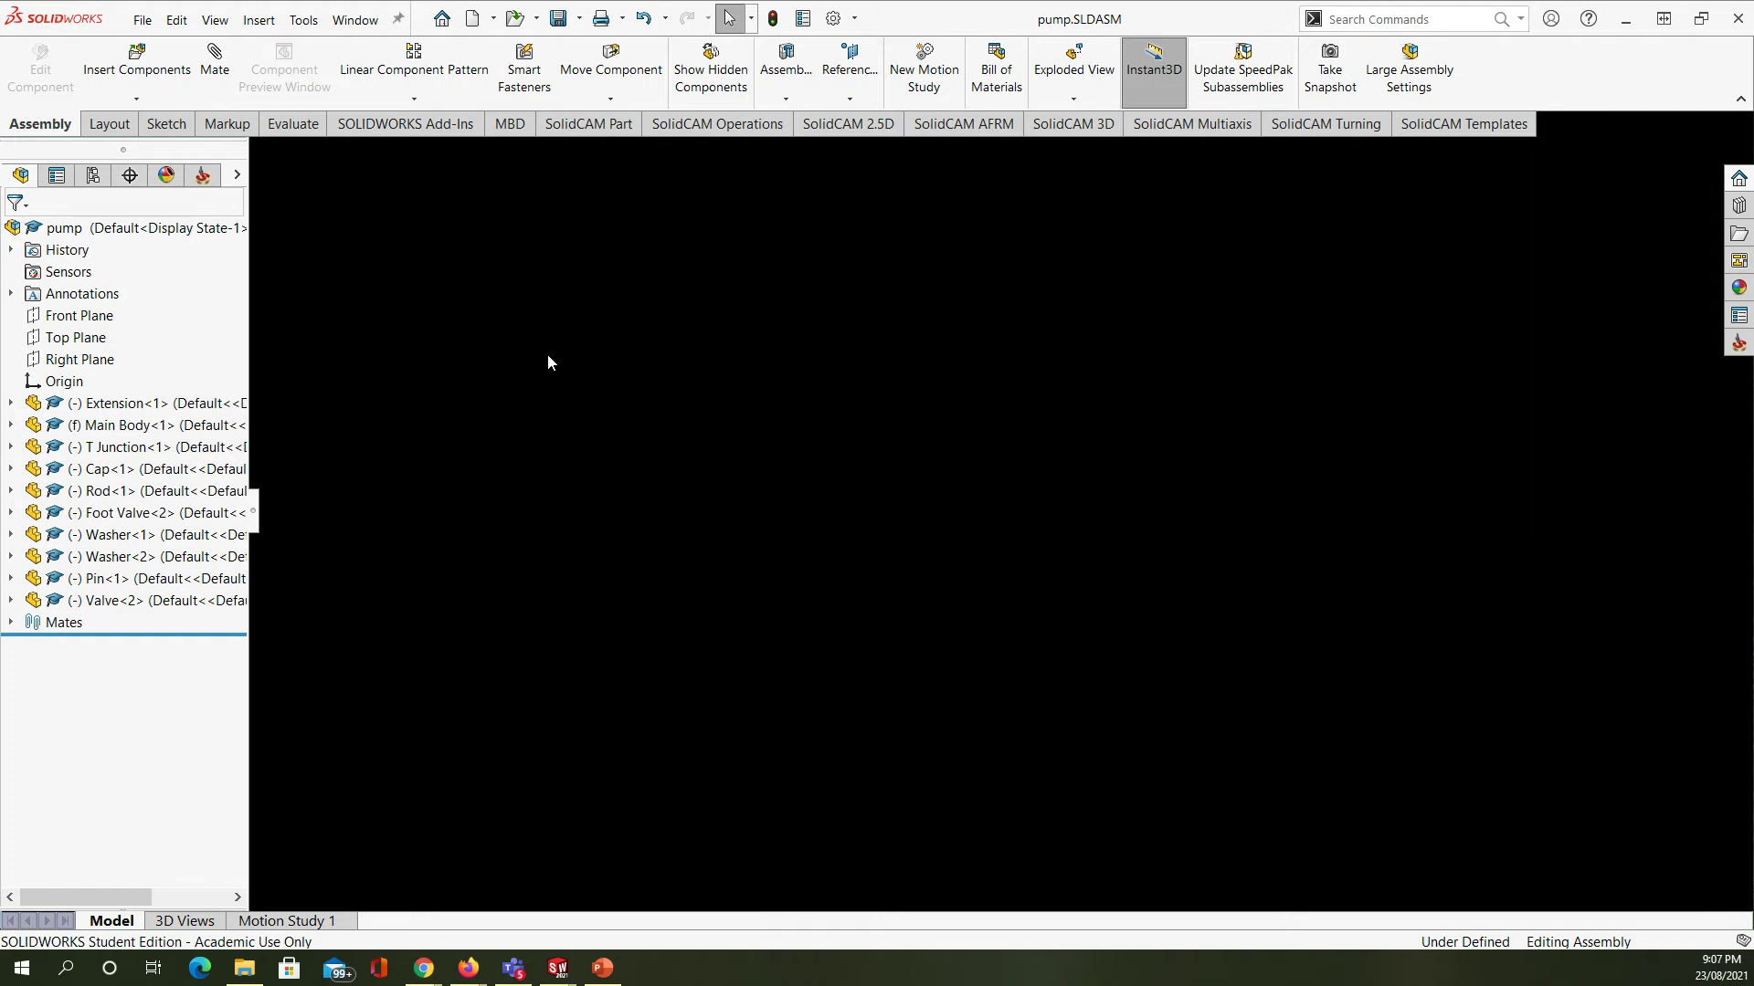
click(473, 19)
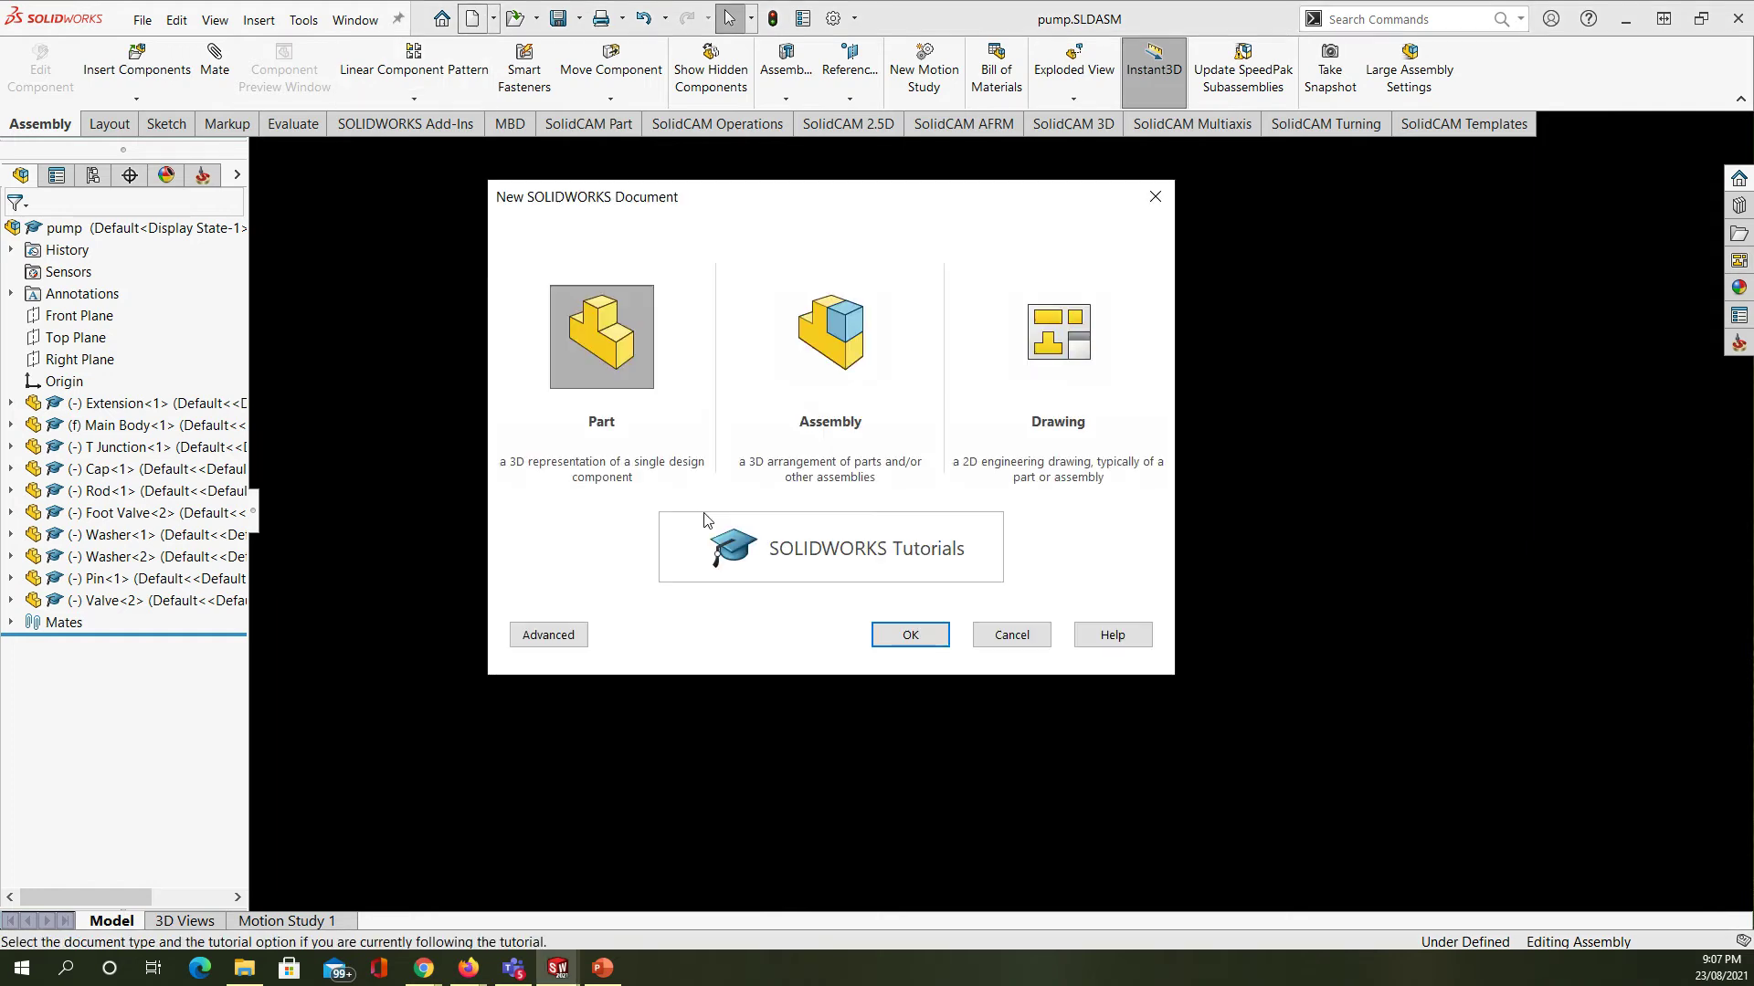
click(897, 639)
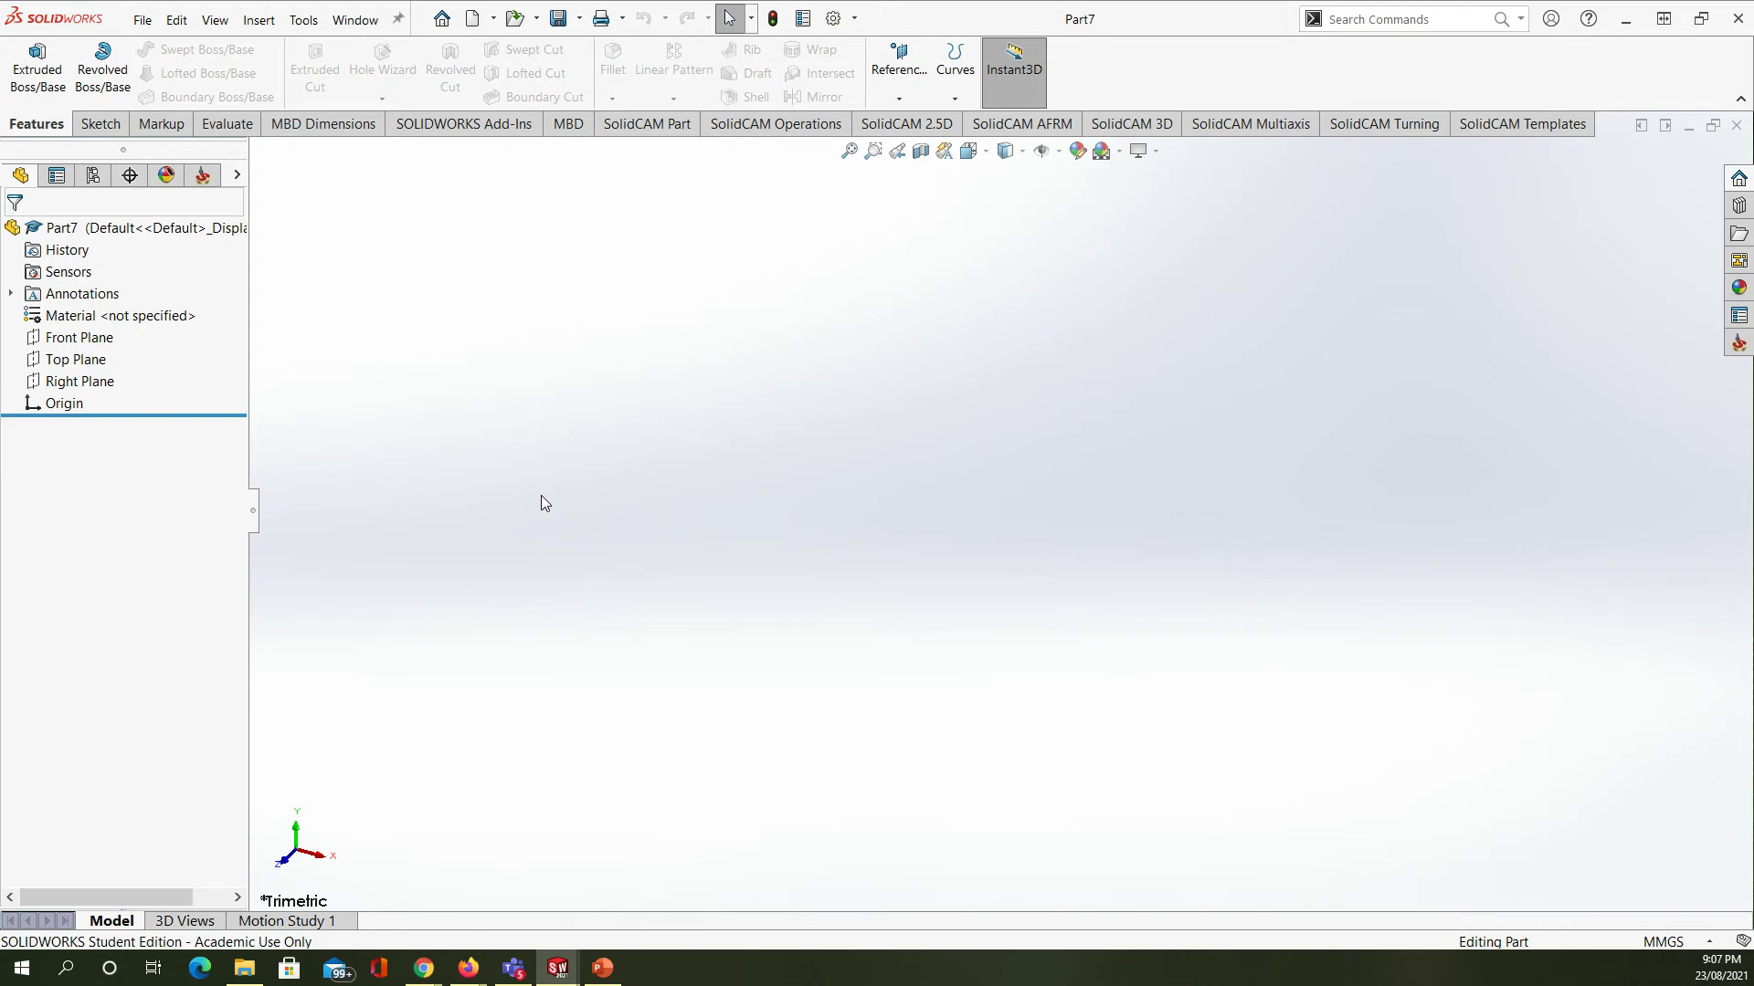
- Start a sketch on the Front Plane and draw a corner rectangle from the origin, about 67 mm wide and 17 mm high
click(67, 344)
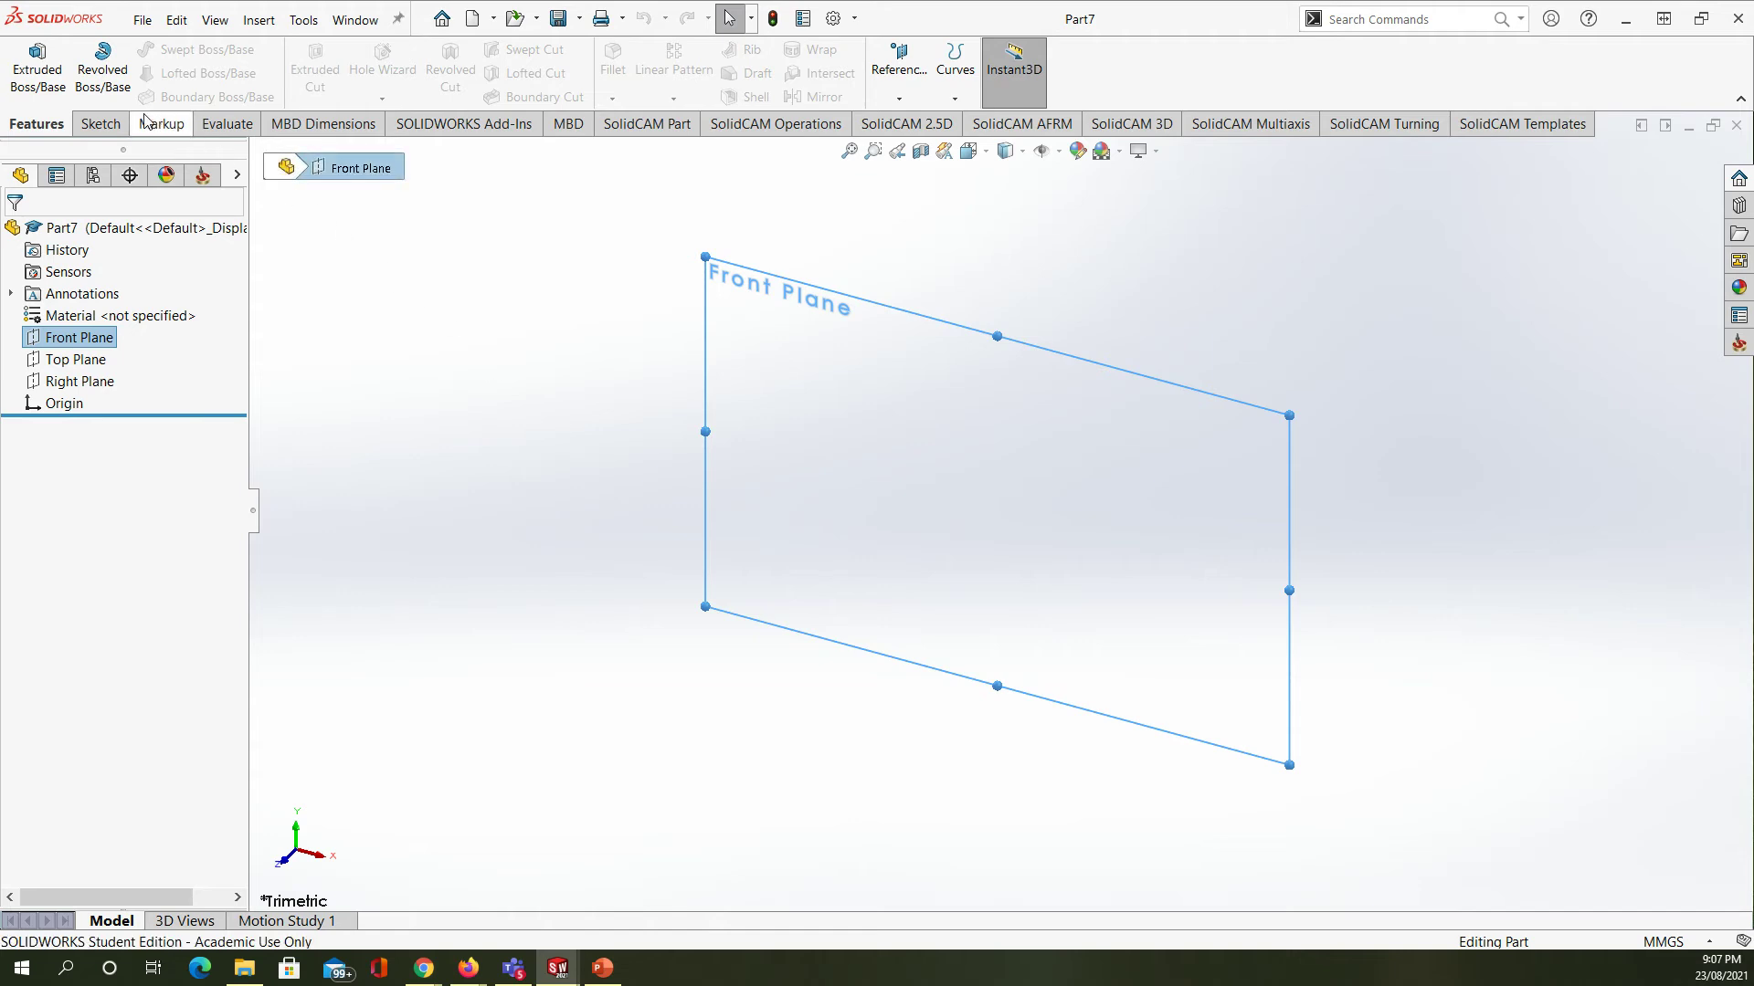
click(103, 128)
click(25, 70)
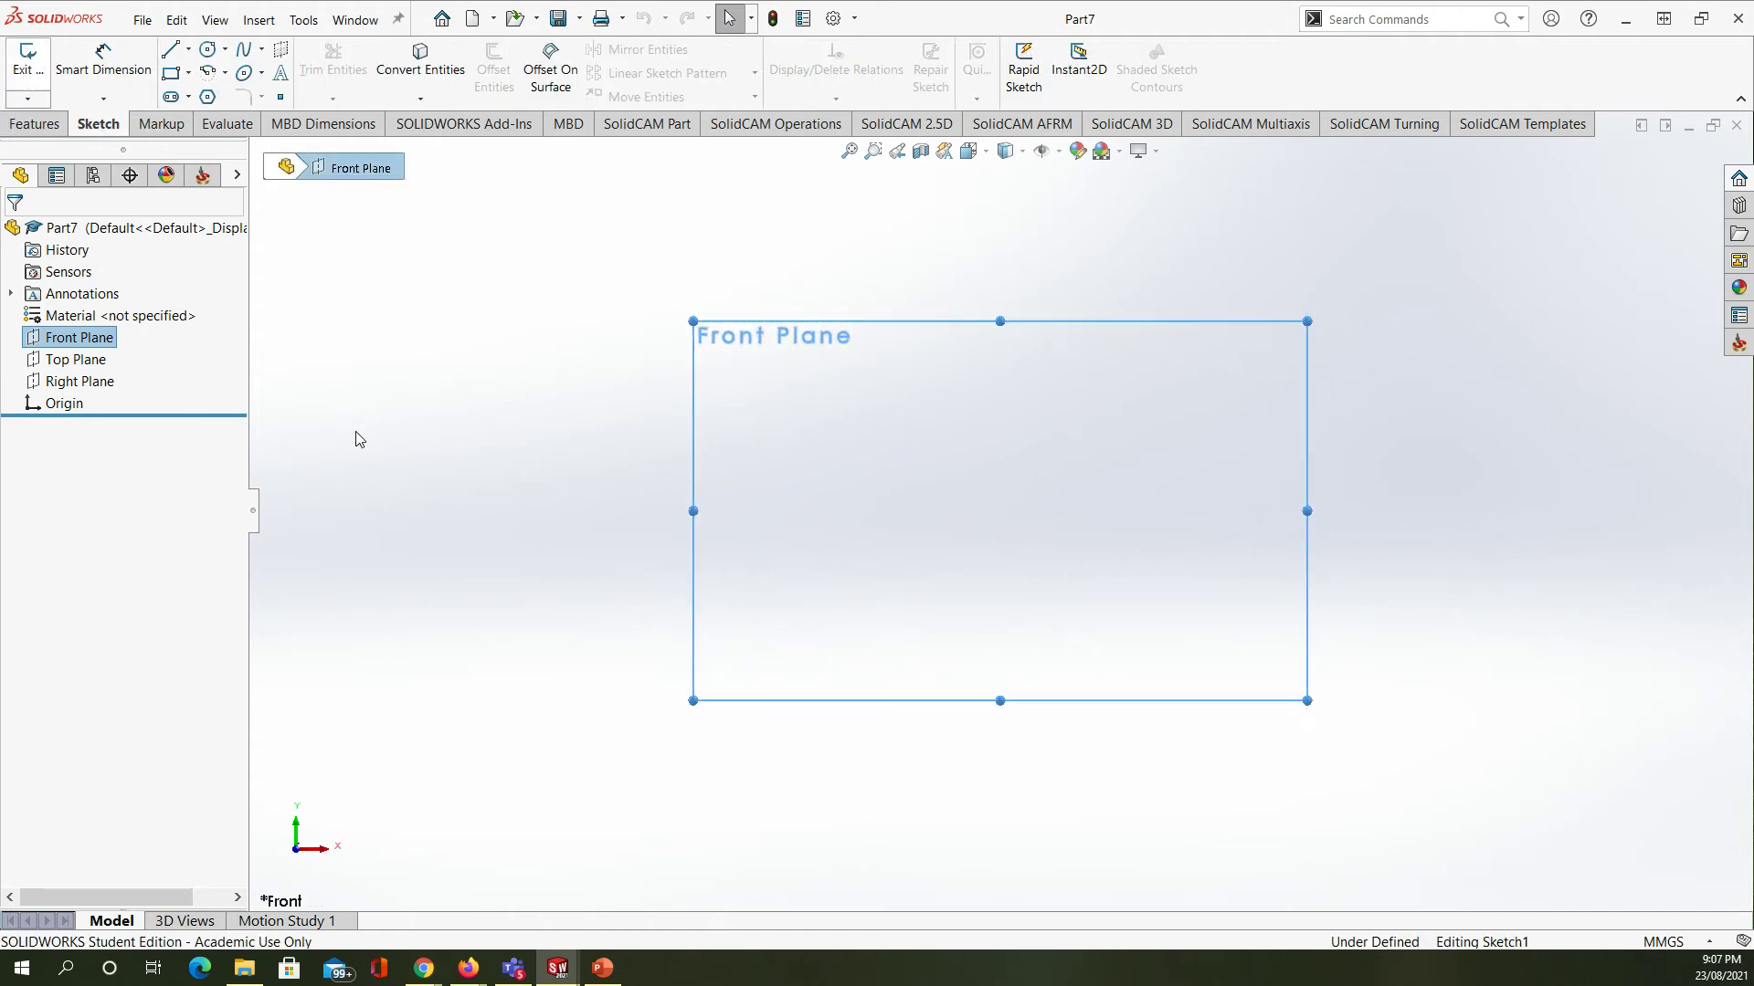
click(169, 78)
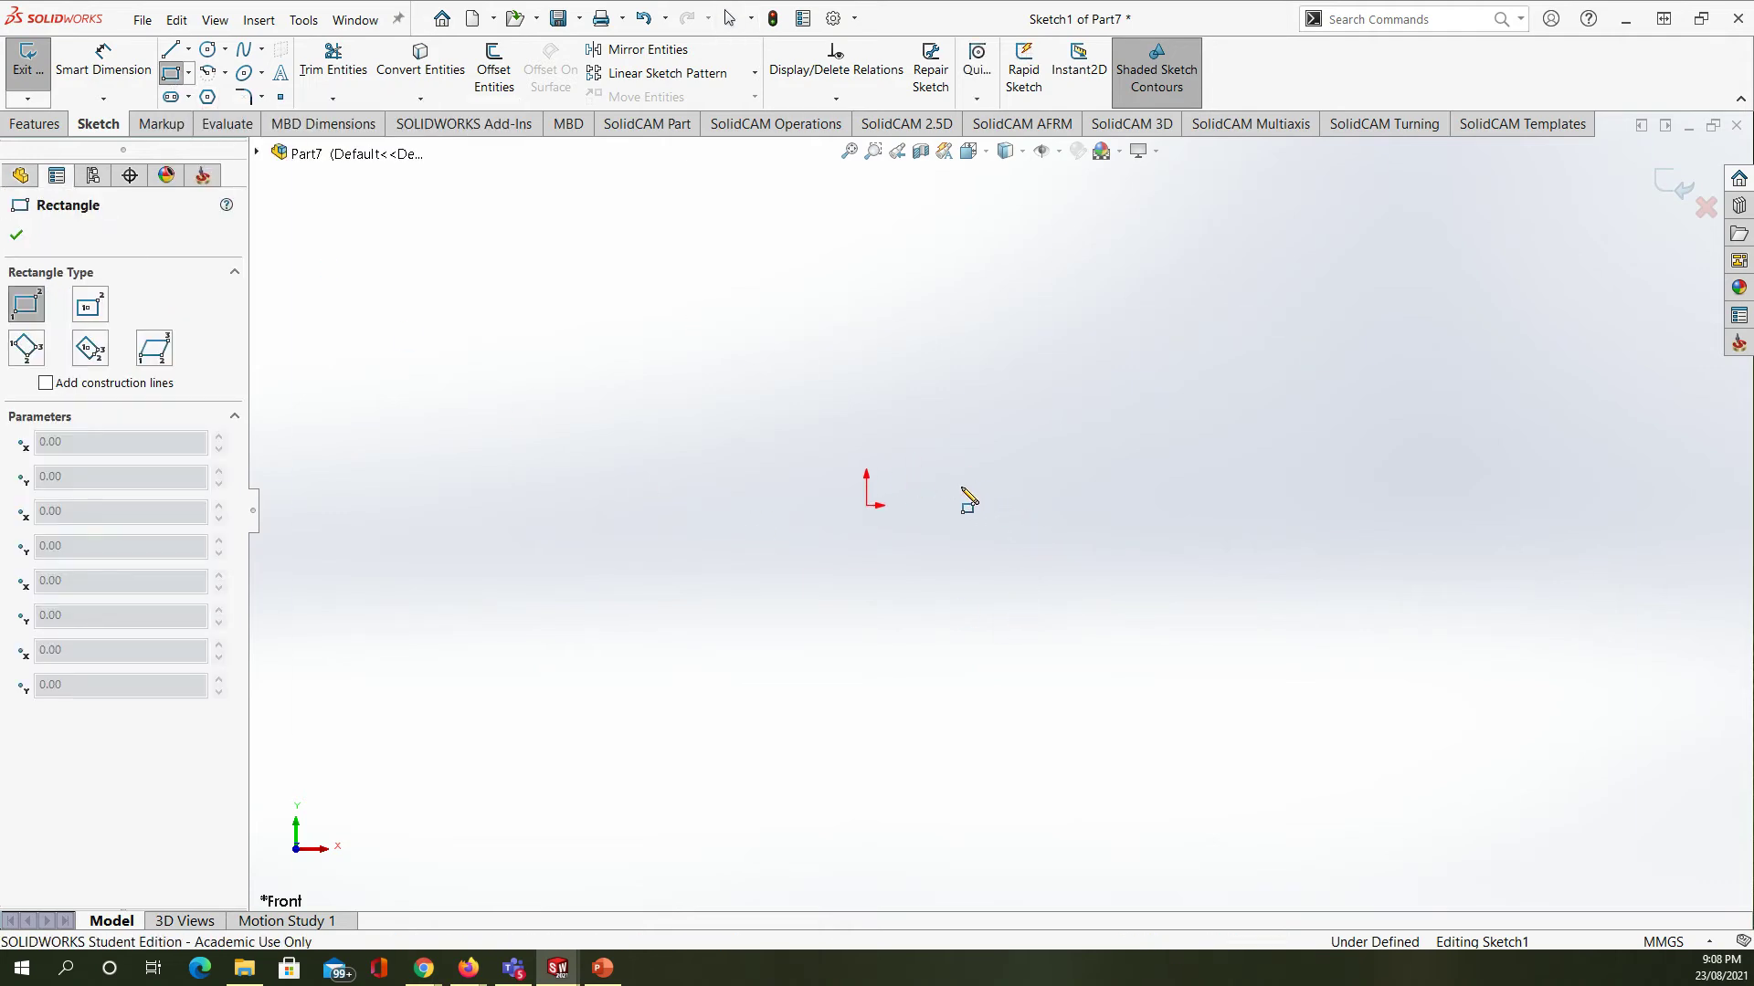
click(867, 505)
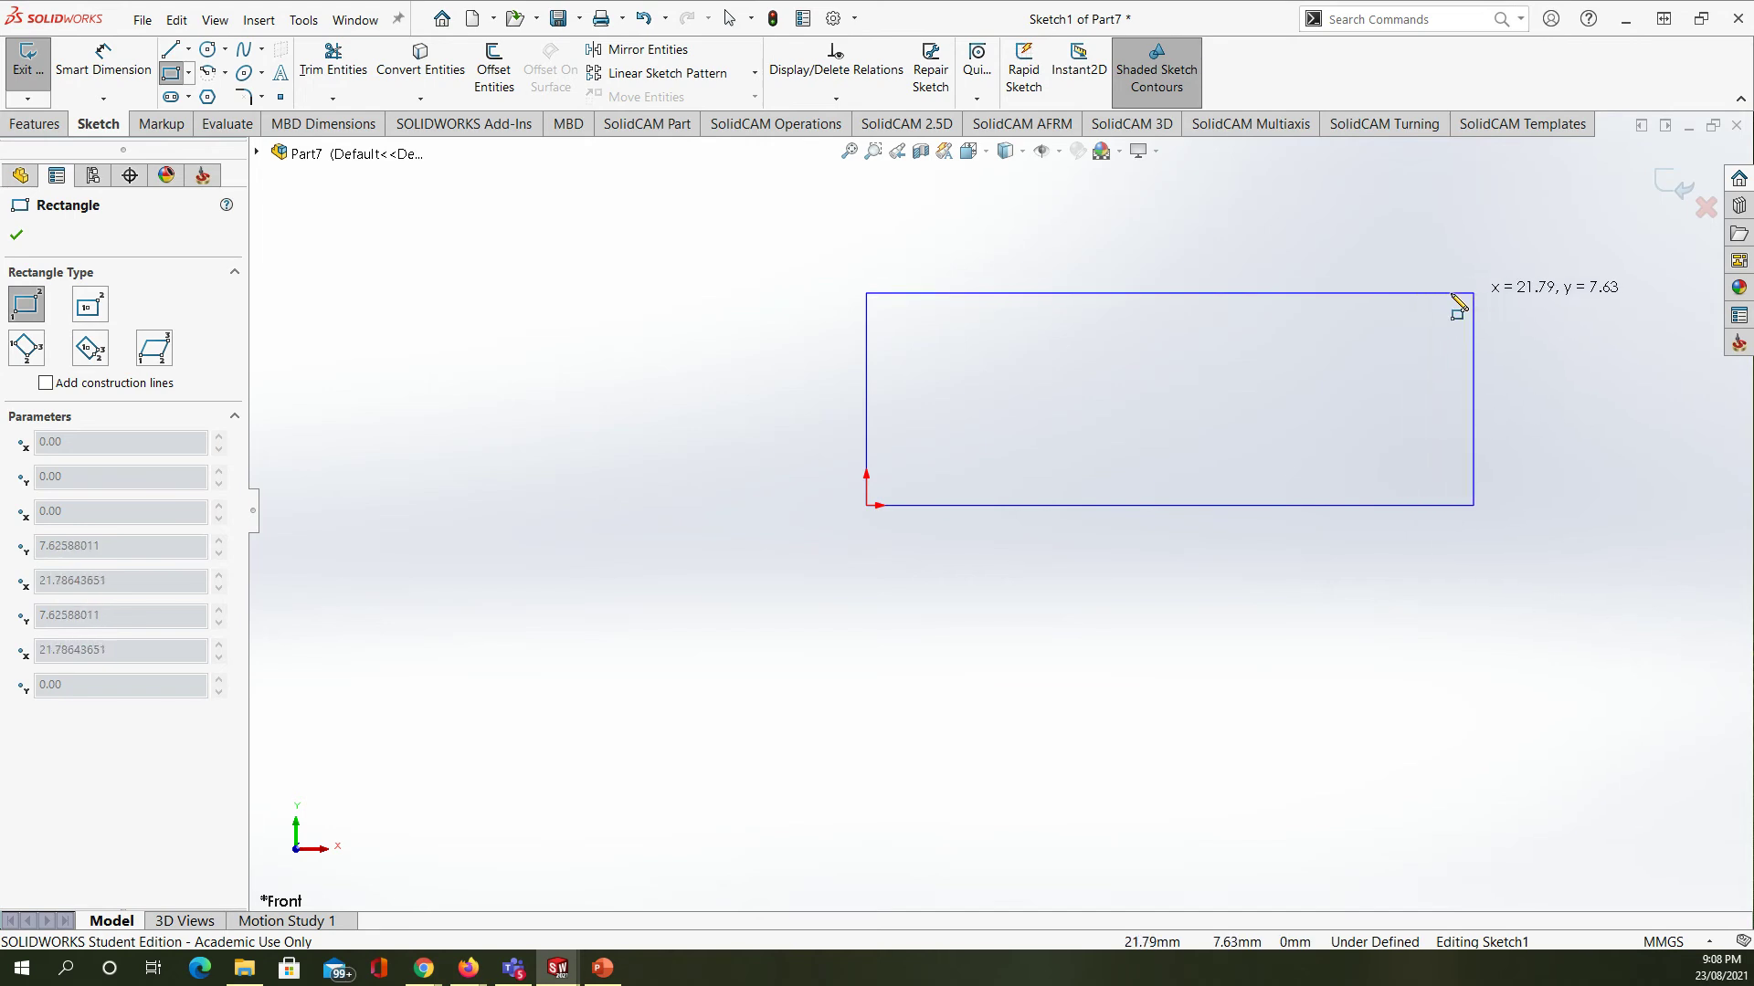
scroll(1489, 306, up, 5)
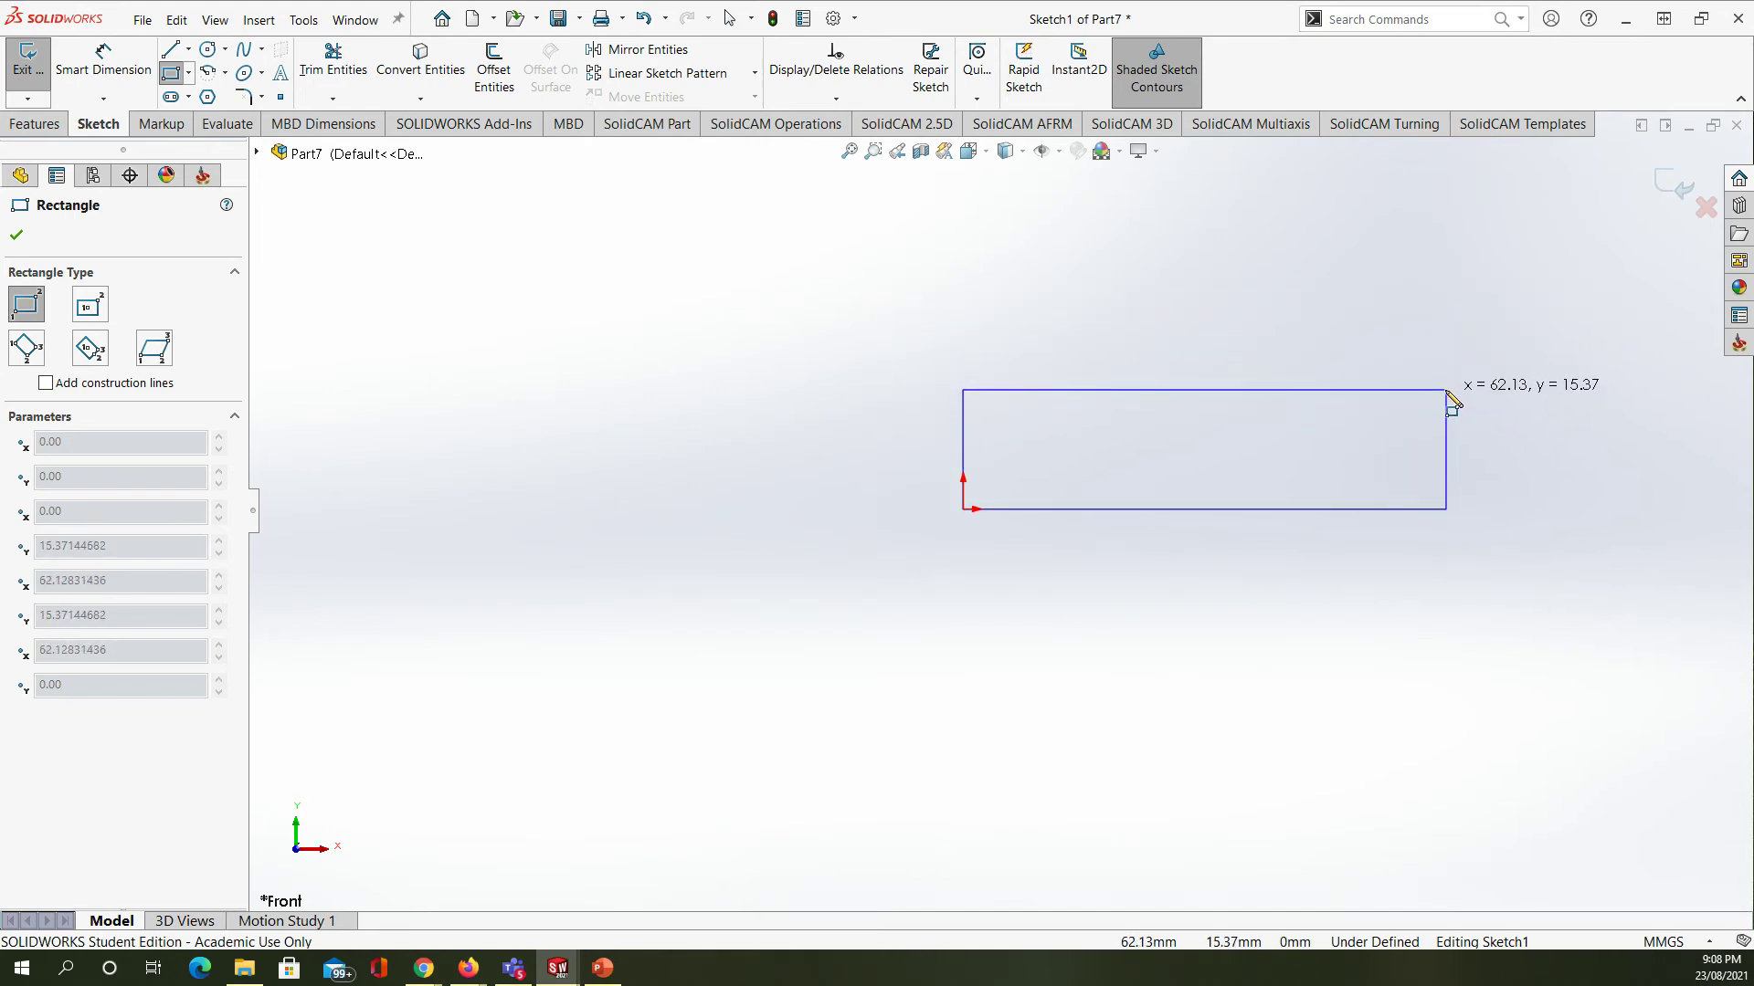
click(1485, 379)
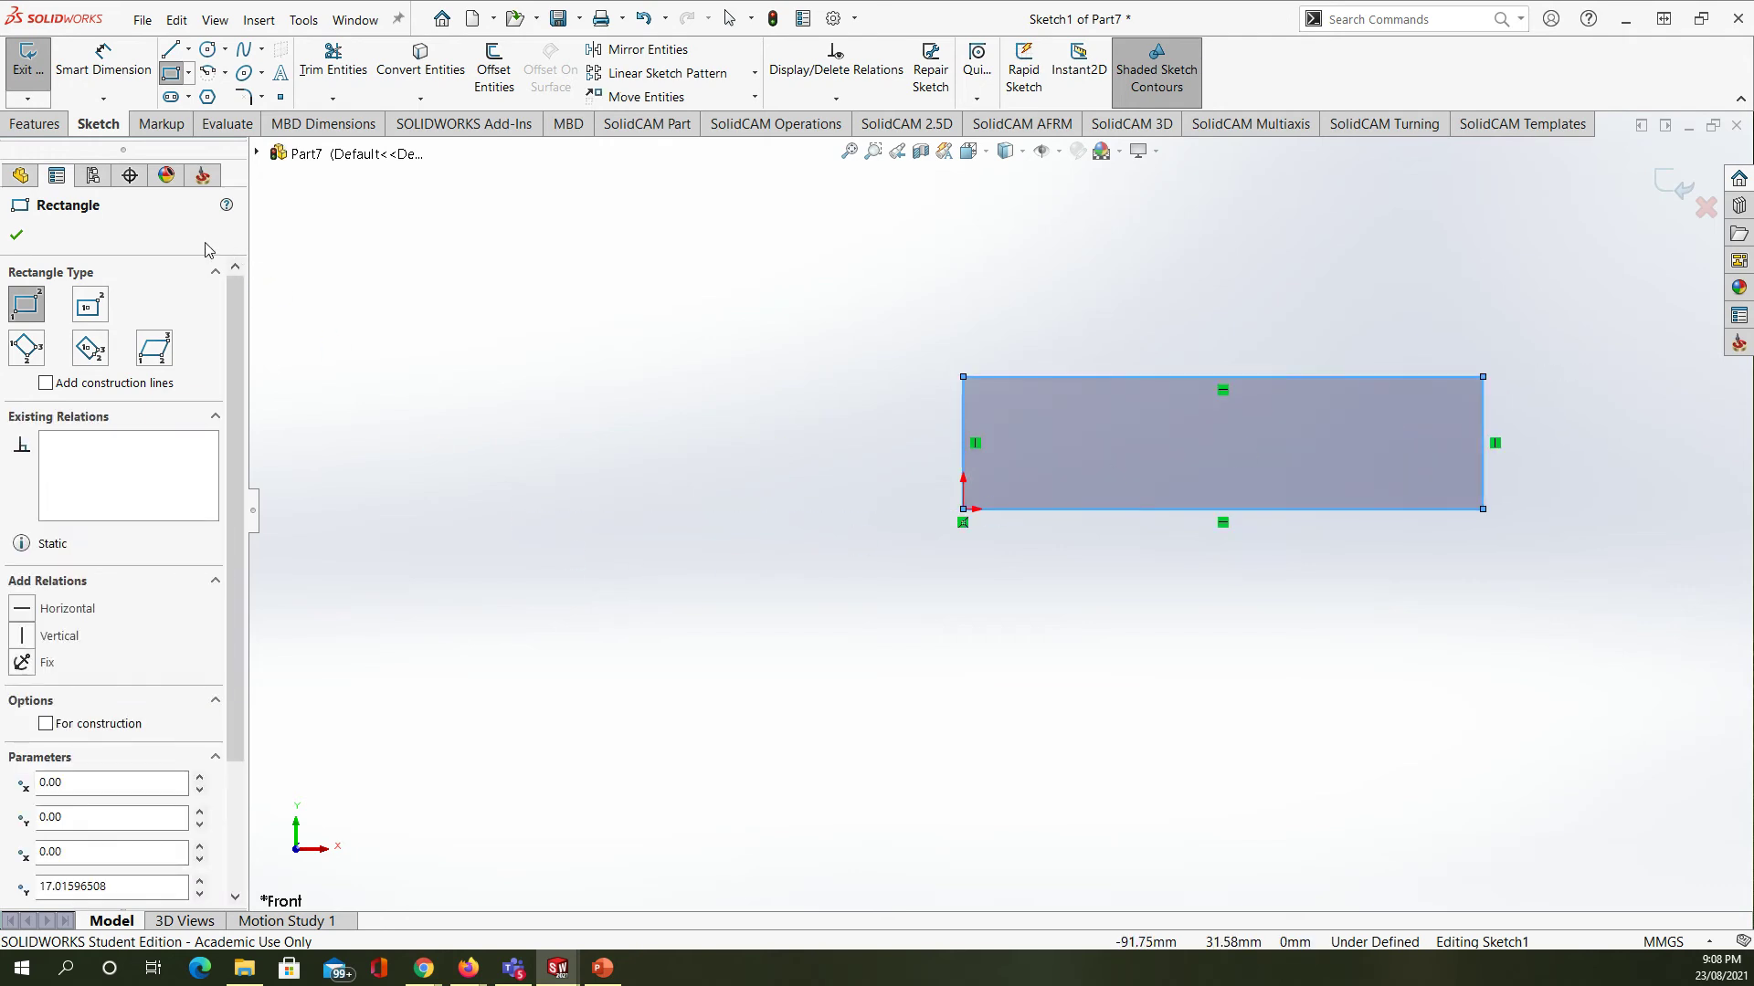
click(18, 236)
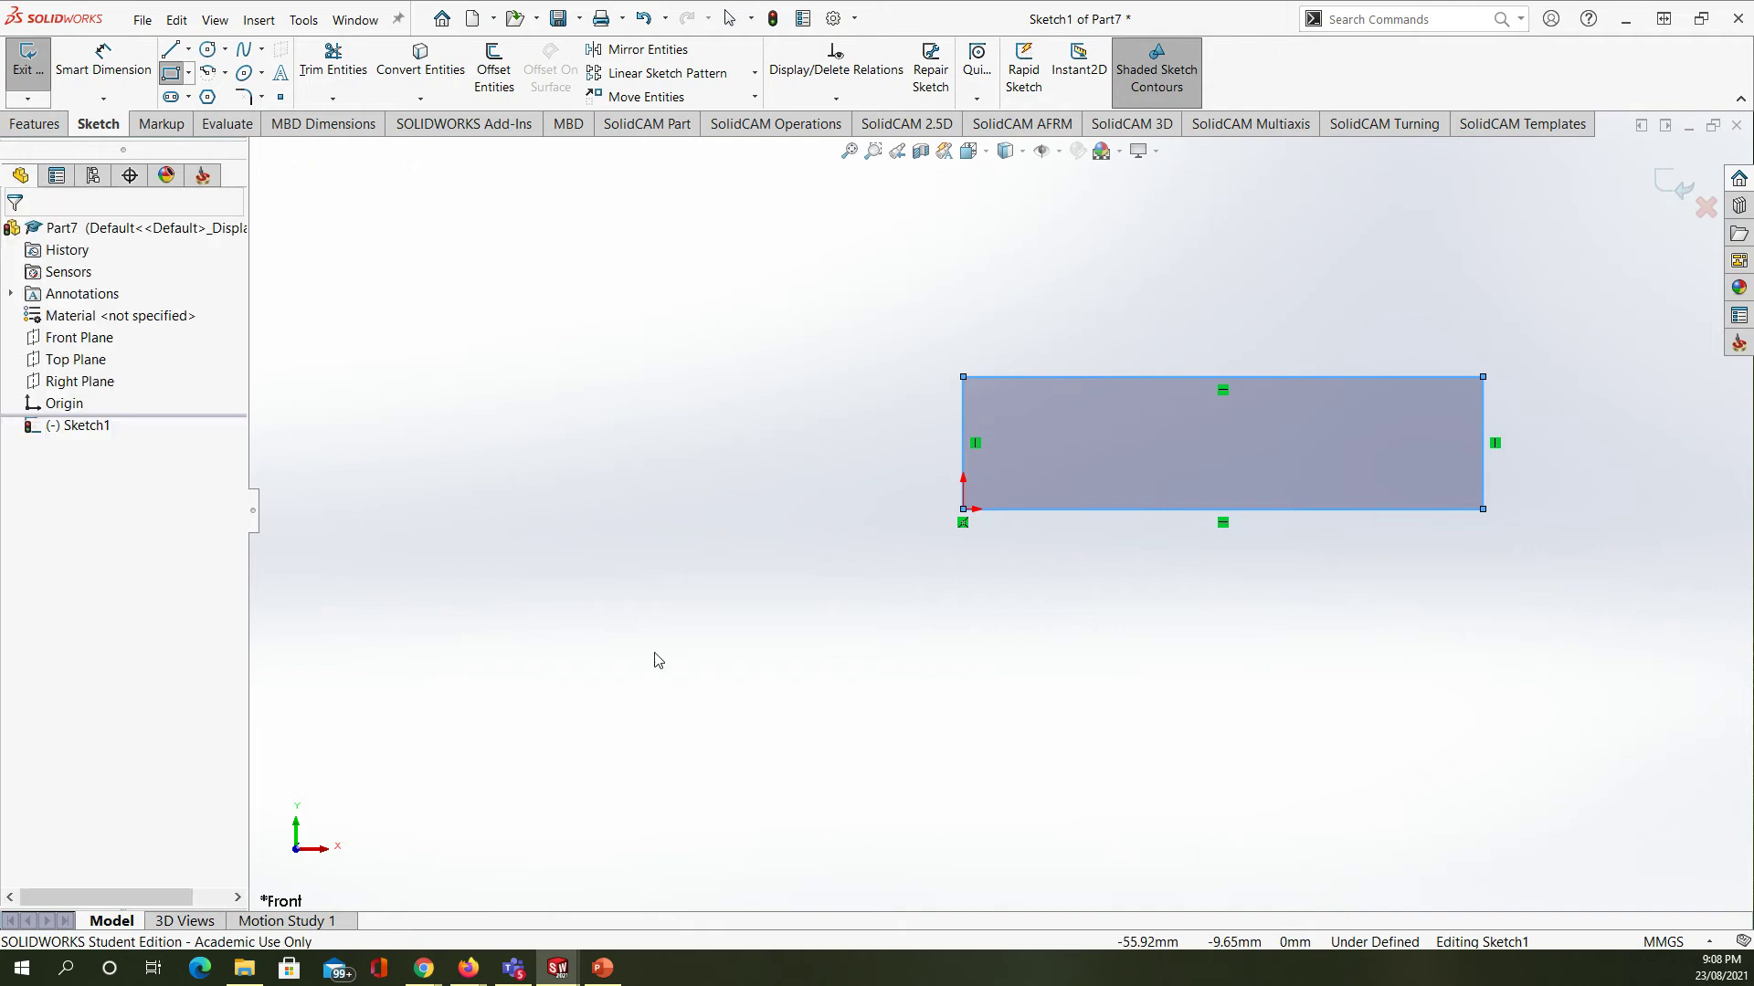
- Set the length of the rectangle's bottom edge to 19 mm
click(1115, 519)
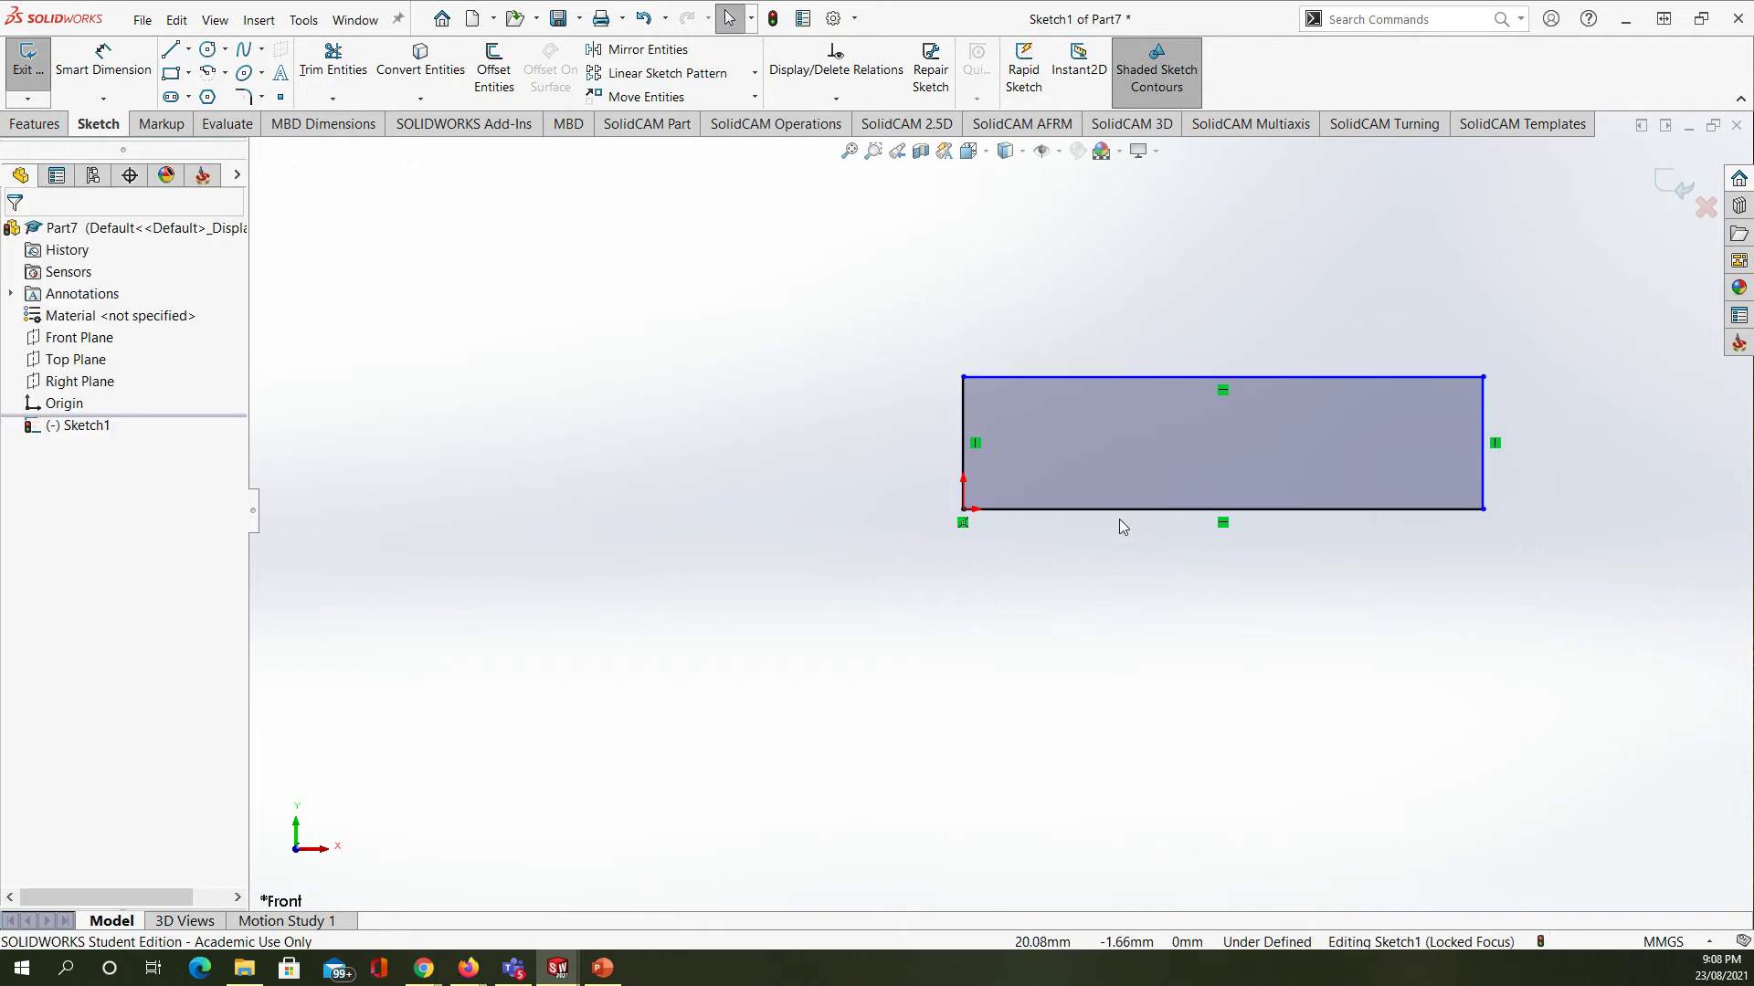
click(1126, 540)
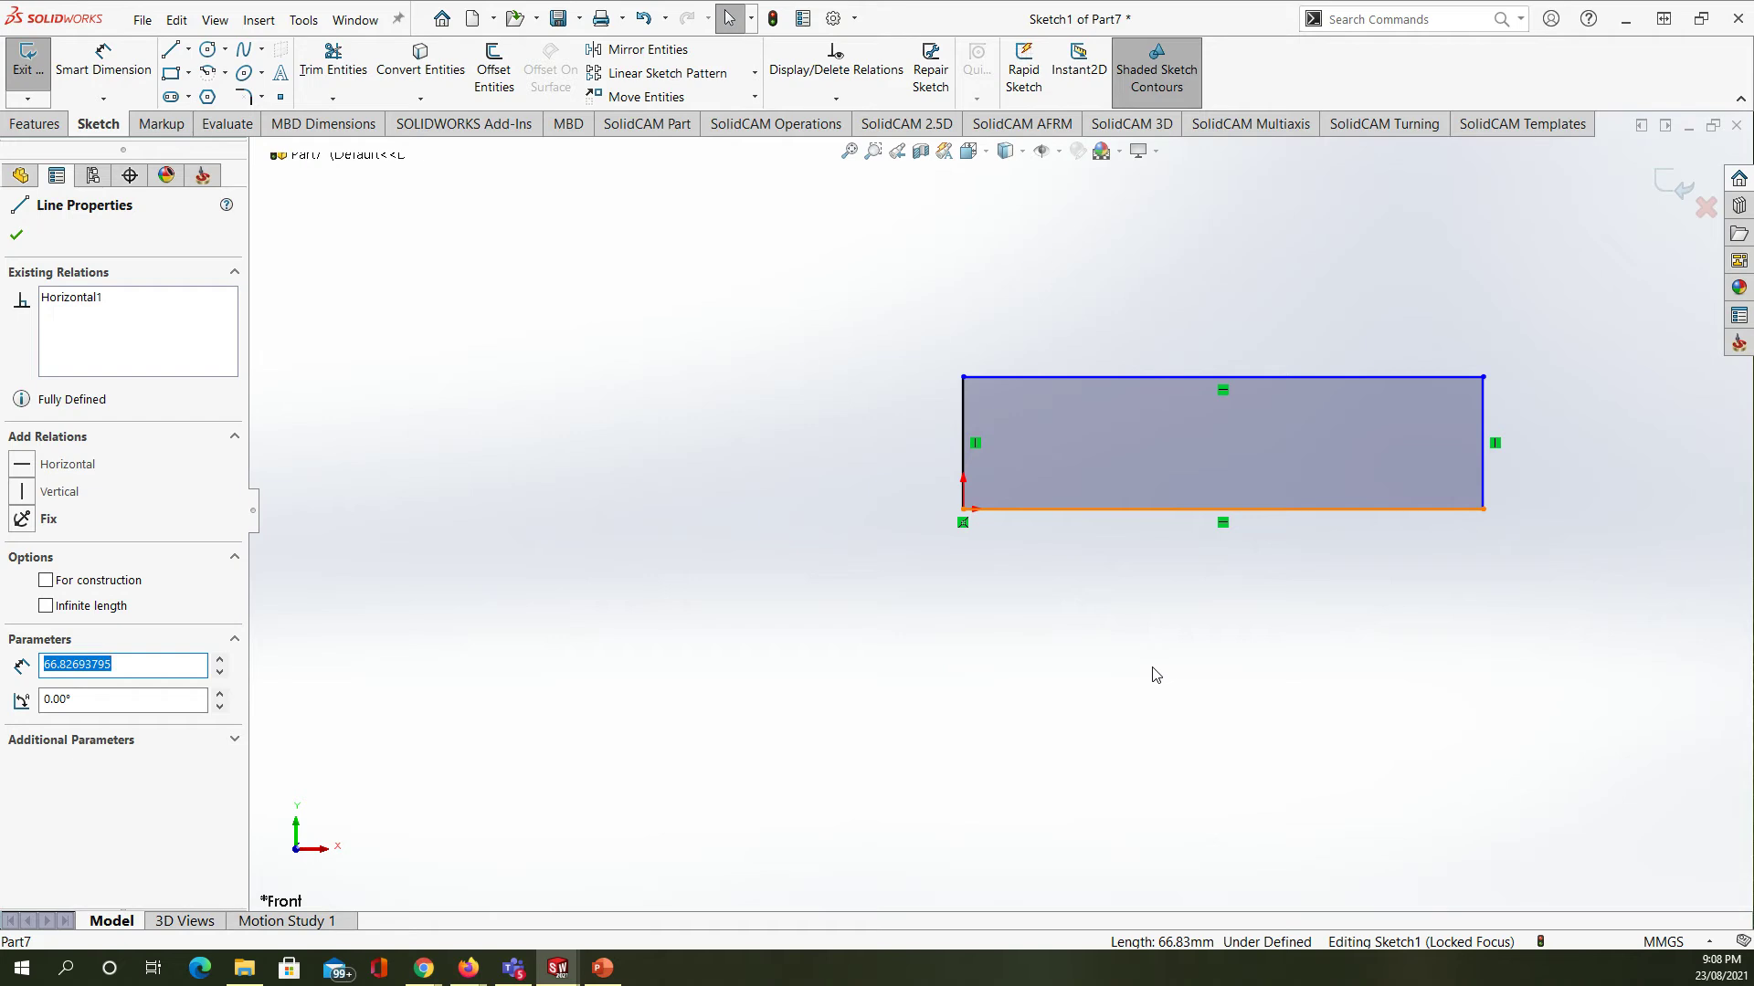
text(19)
key(Return)
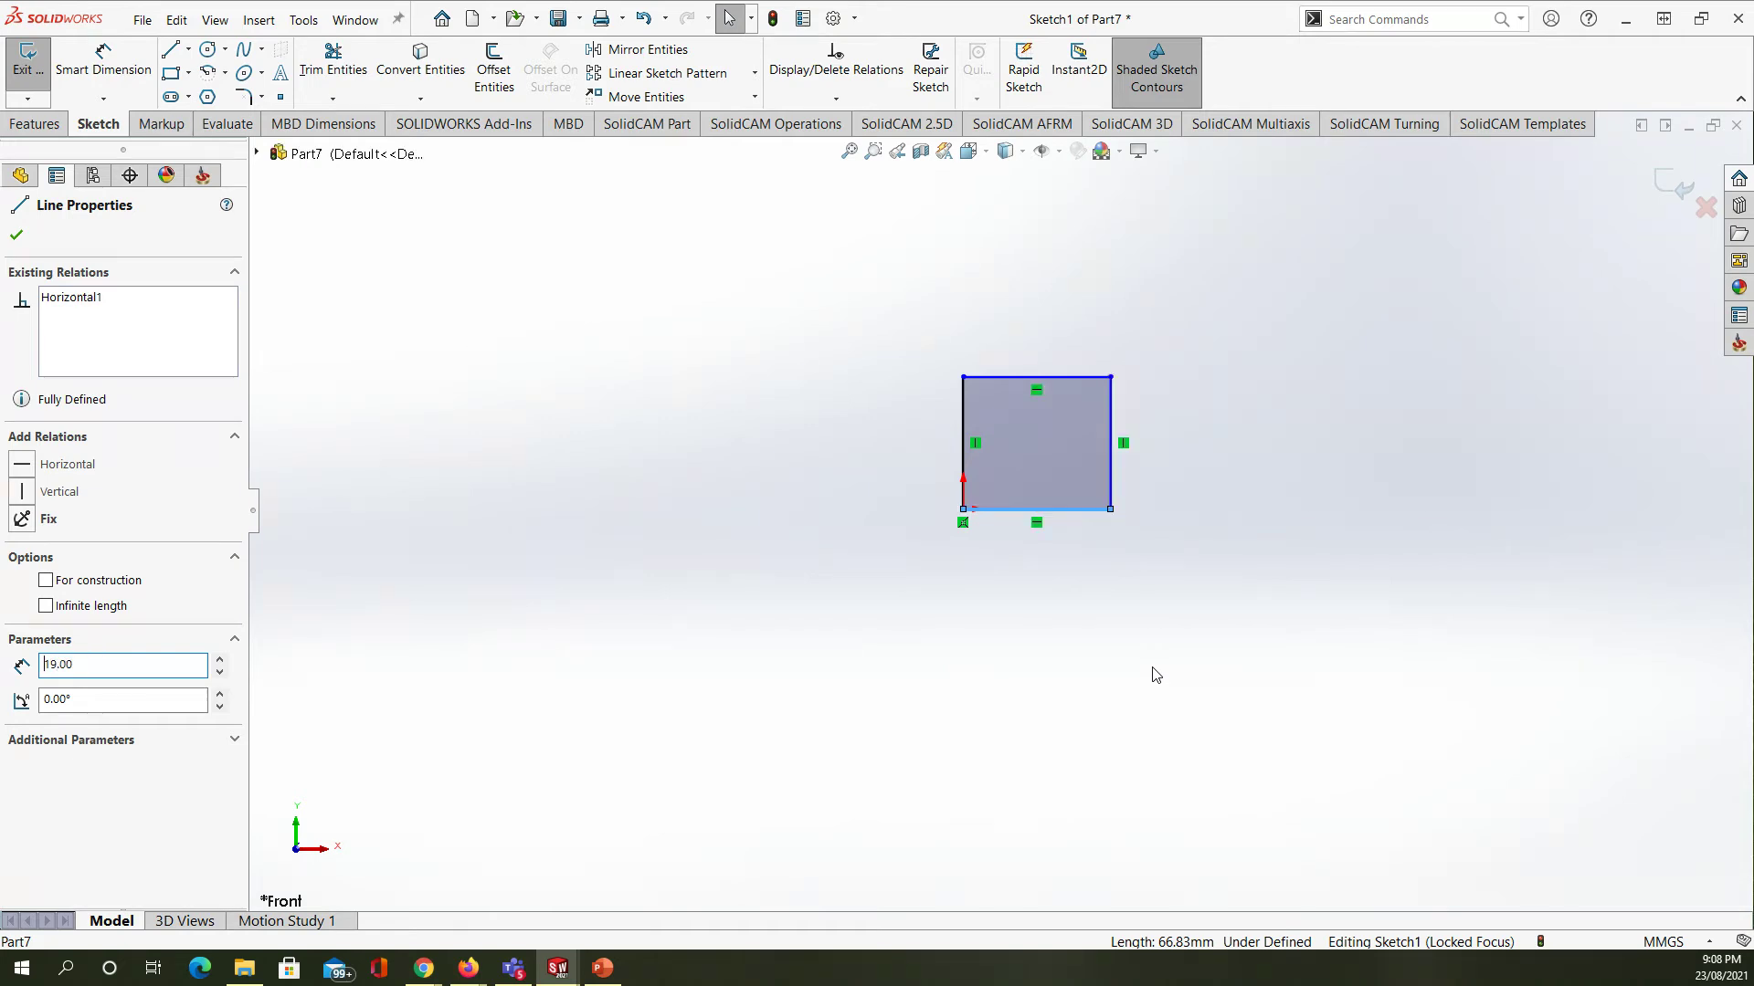
- Set the length of the rectangle's left vertical edge to 5 mm and deselect it
scroll(1030, 464, down, 3)
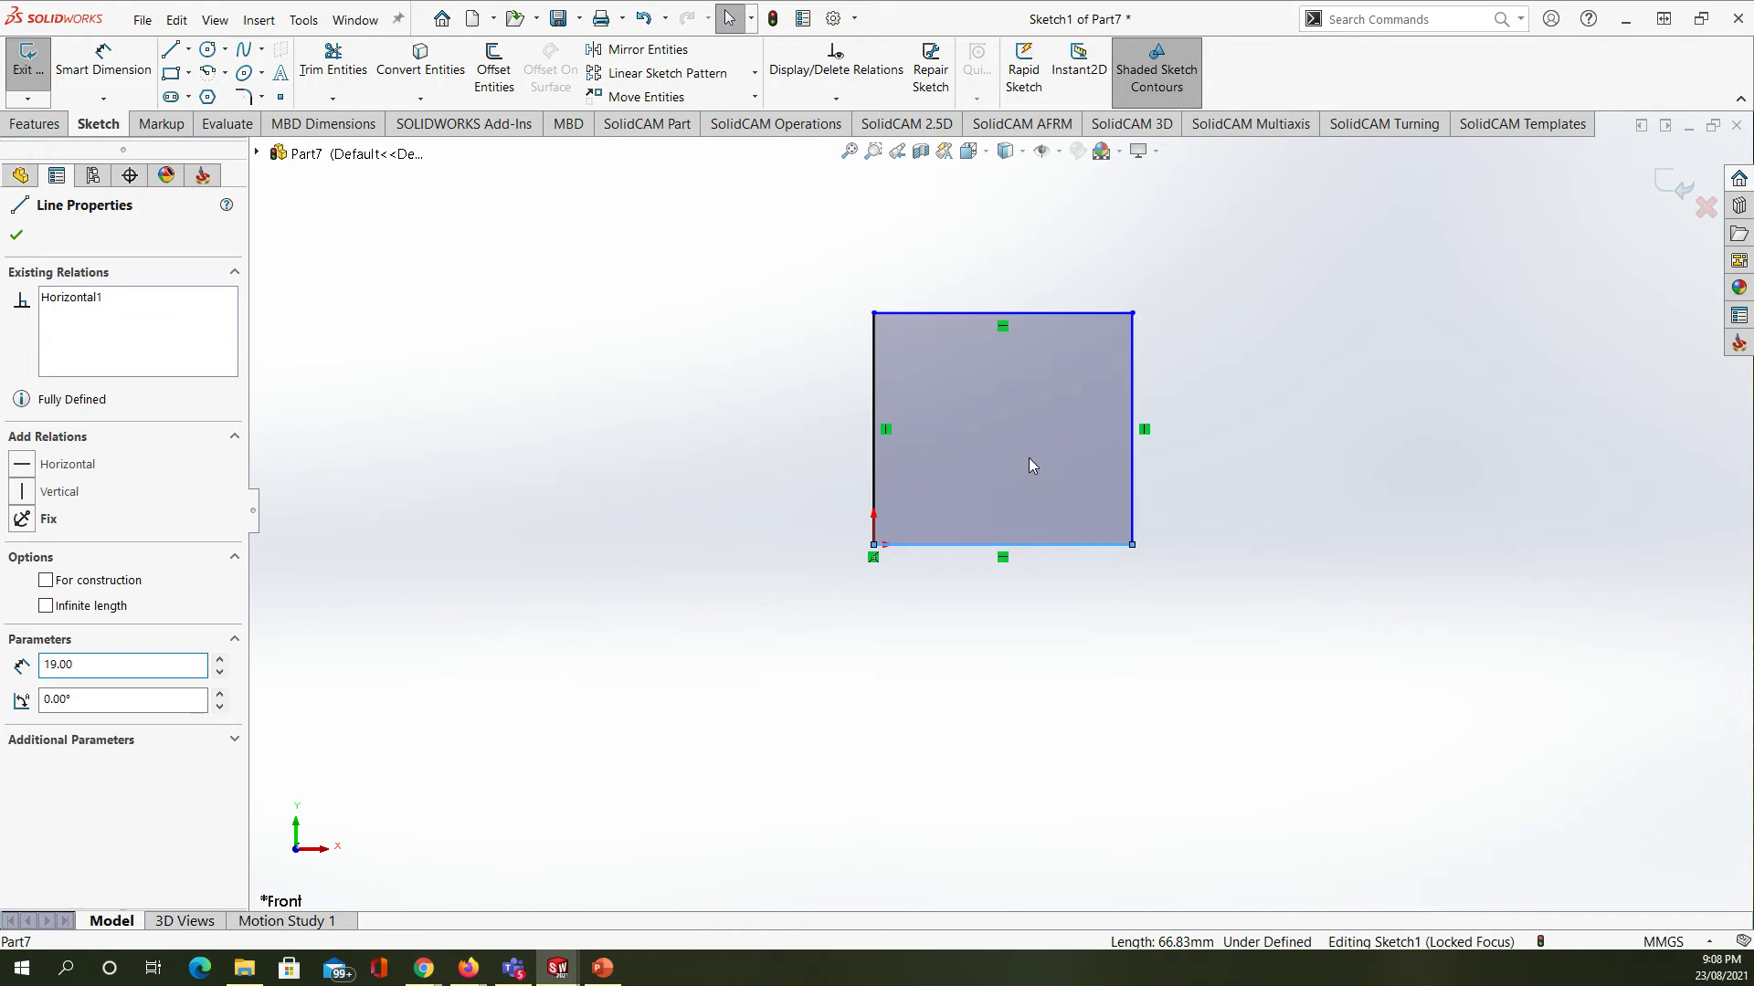
click(872, 393)
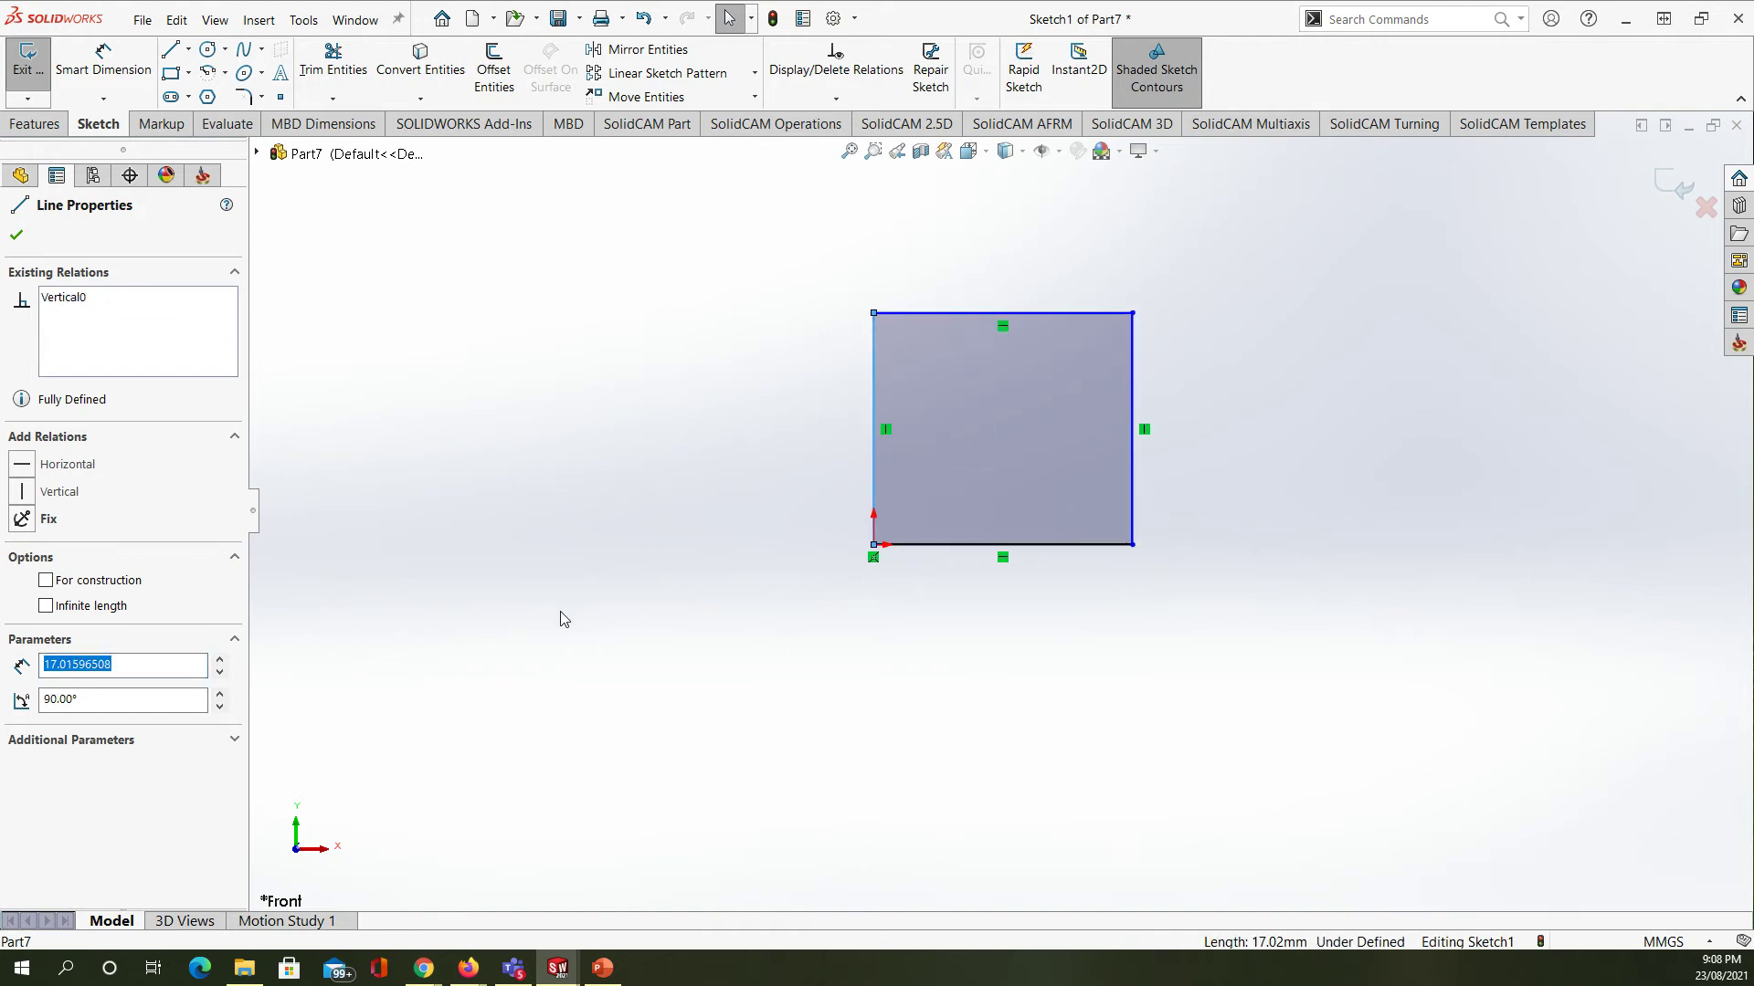
text(5)
key(Return)
click(1076, 645)
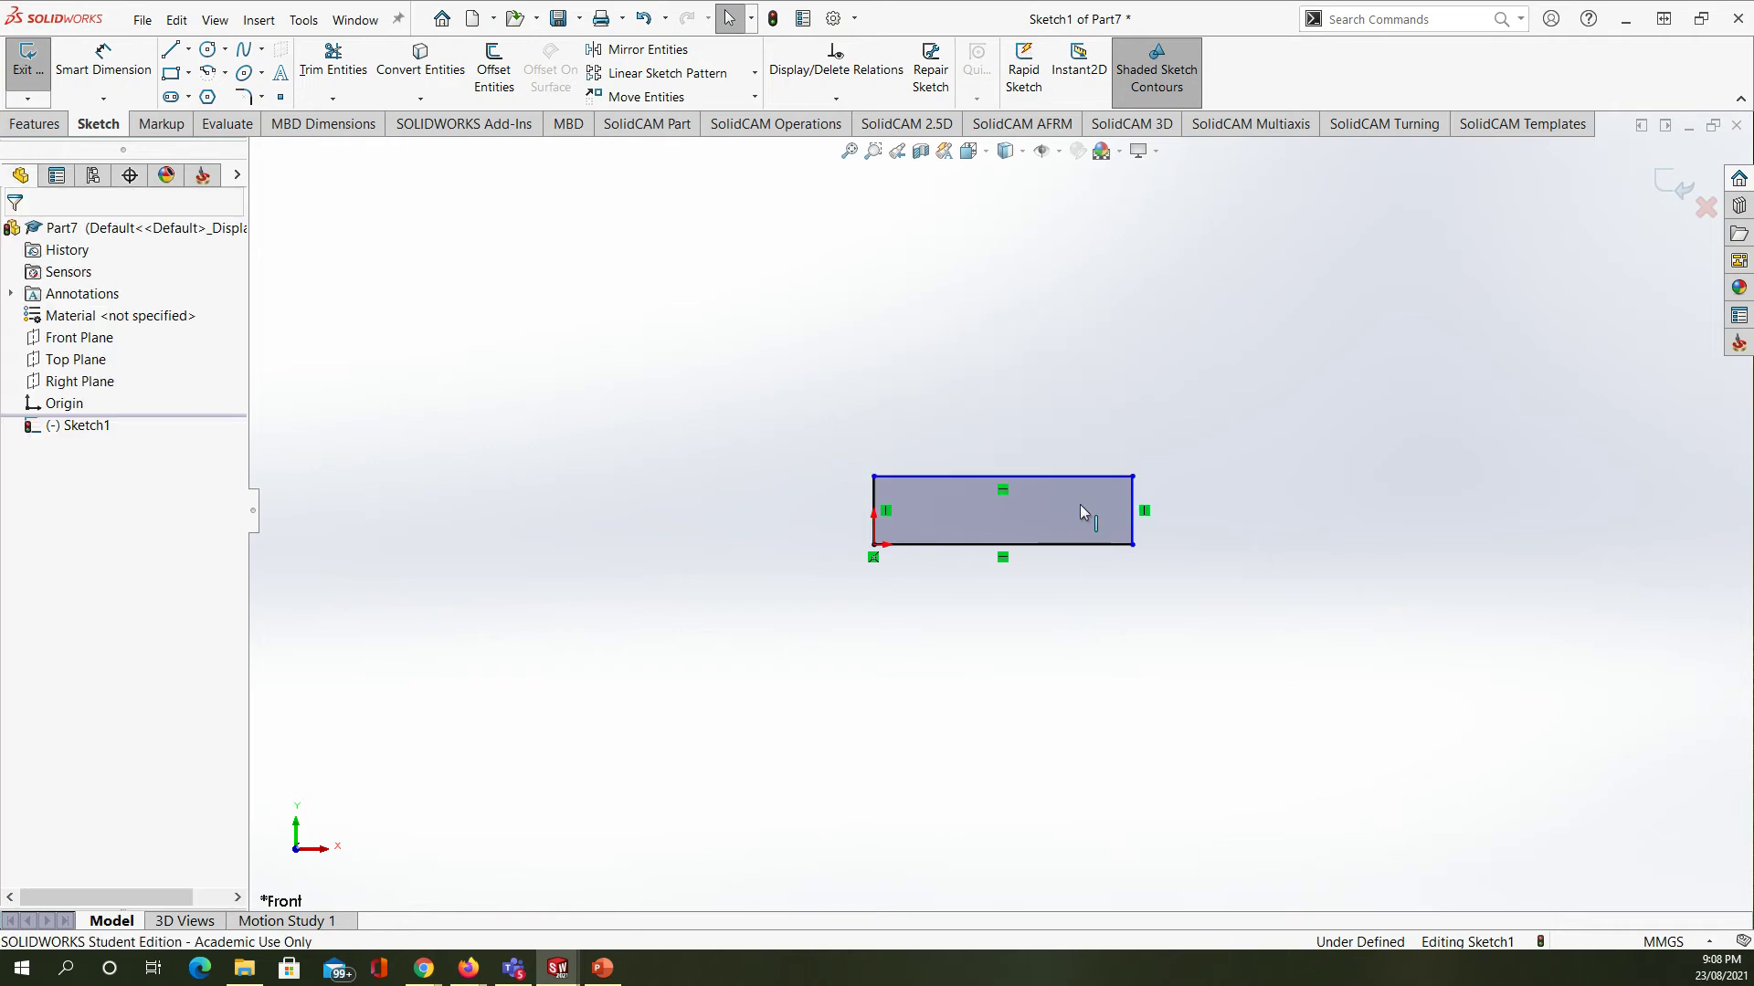
scroll(1032, 392, down, 3)
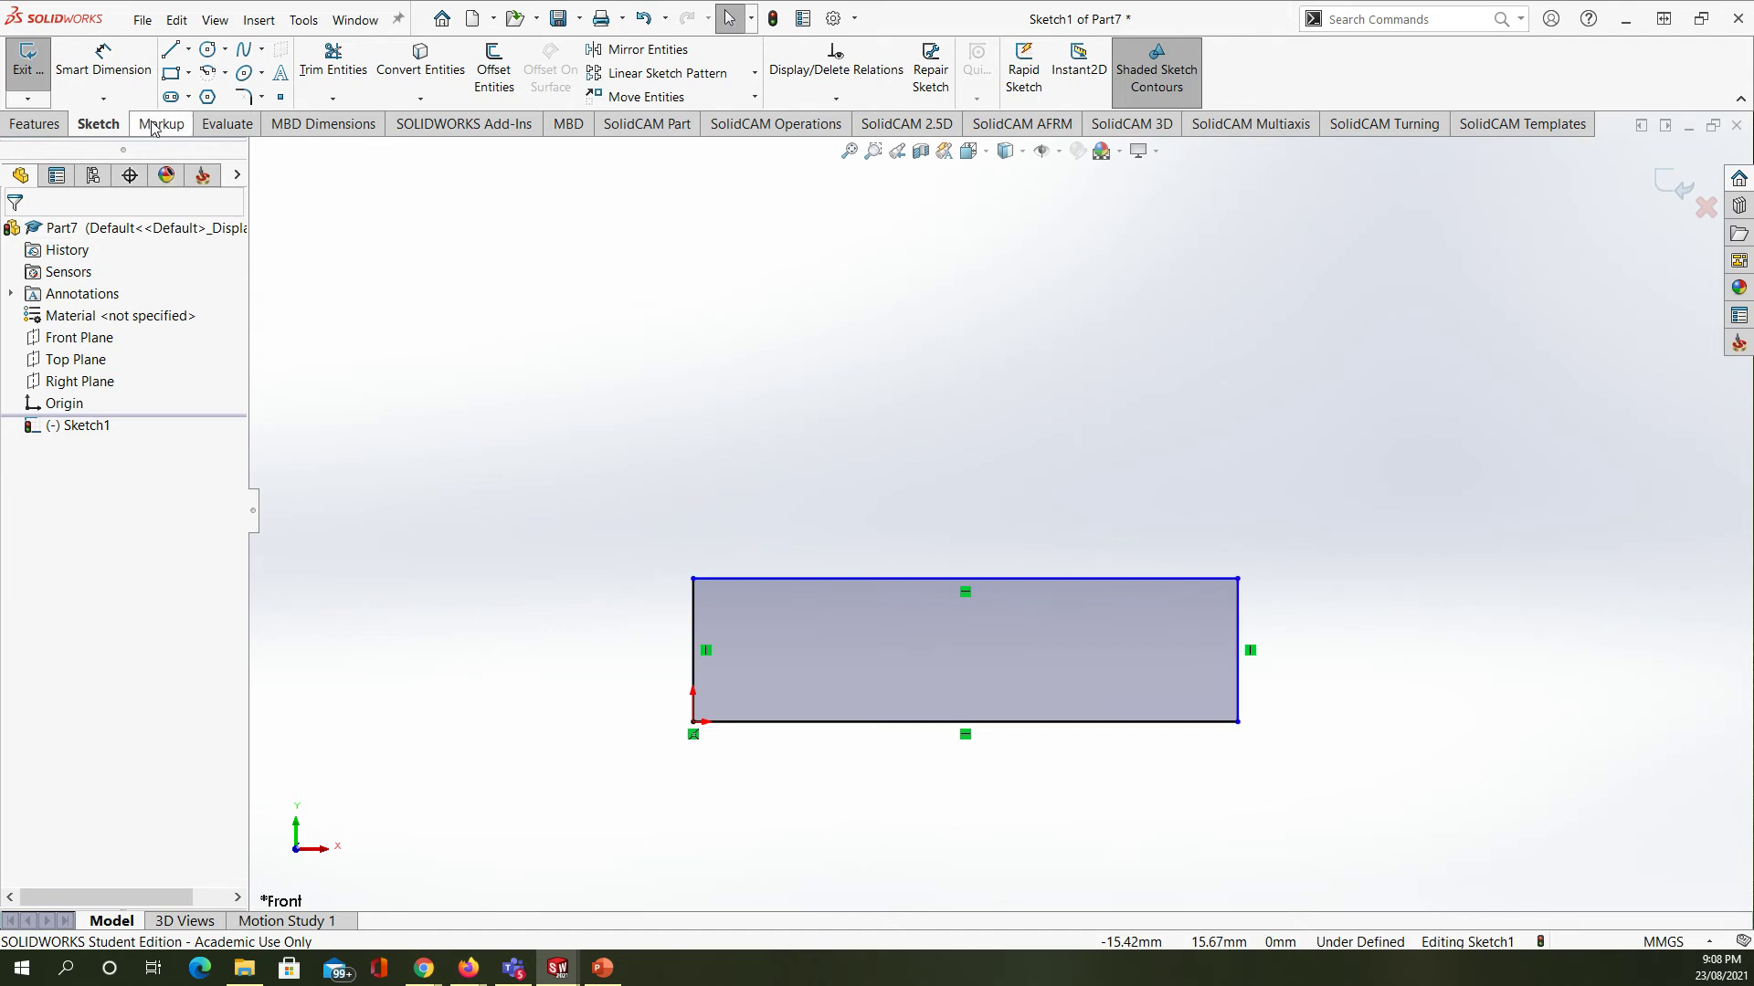
click(169, 53)
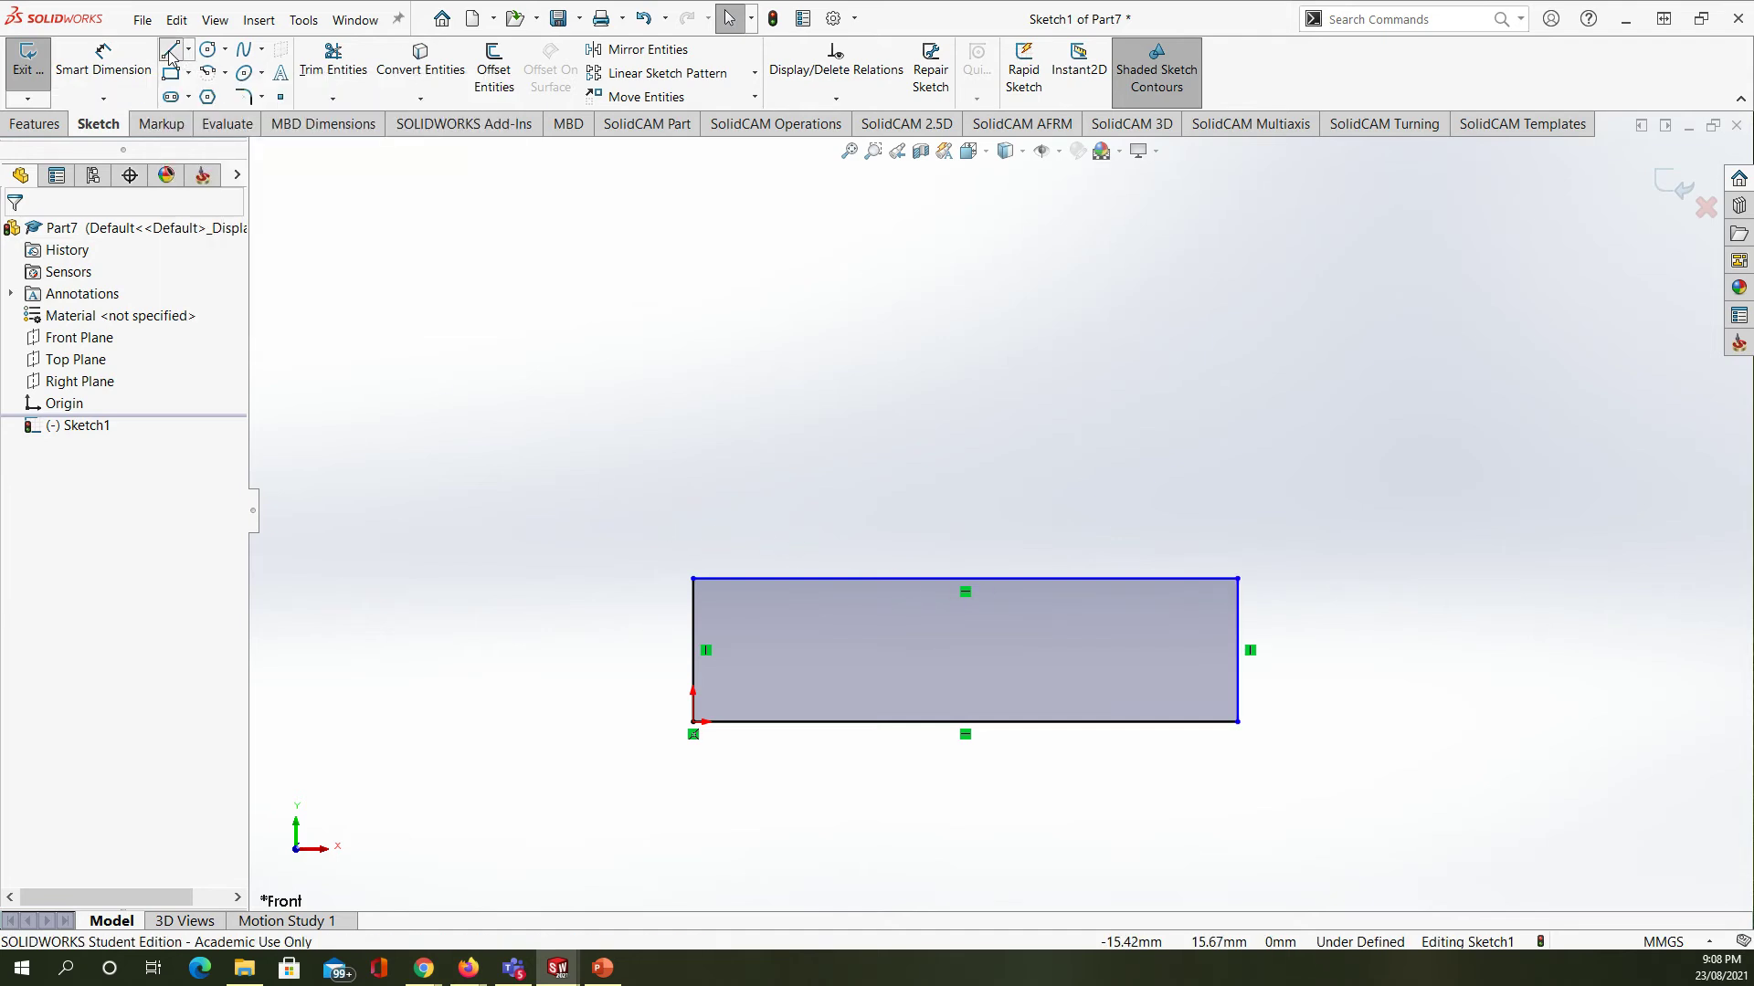
click(1238, 579)
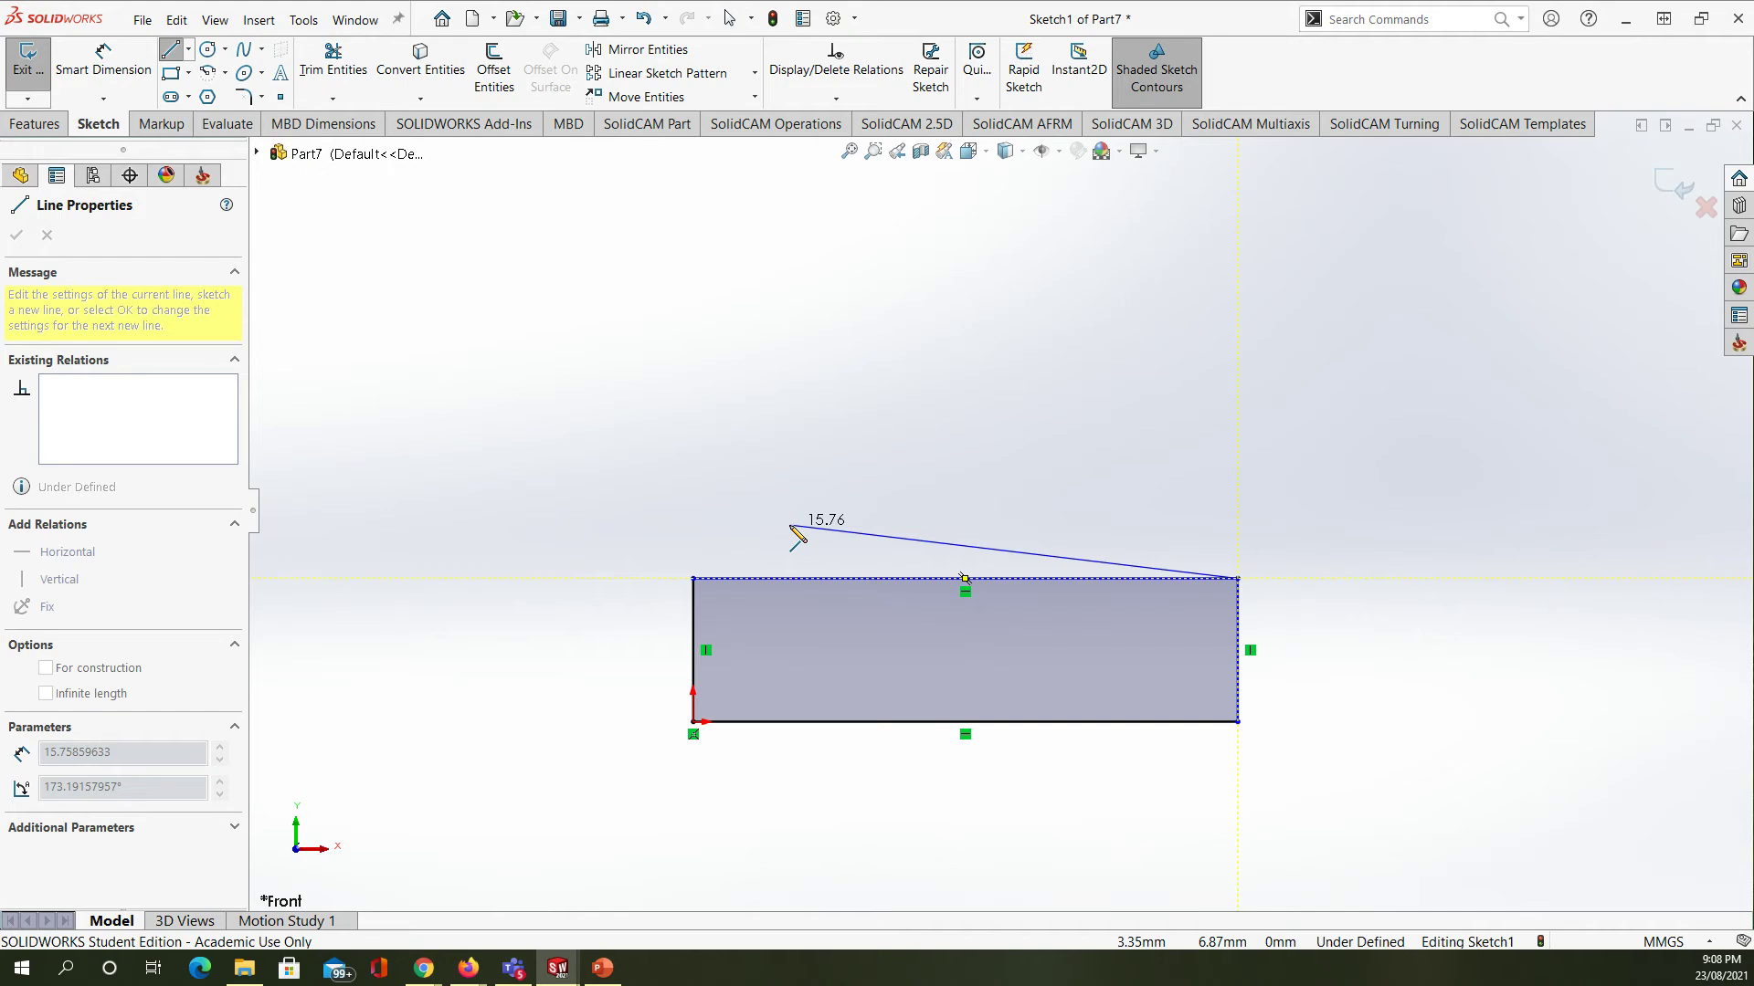
key(Escape)
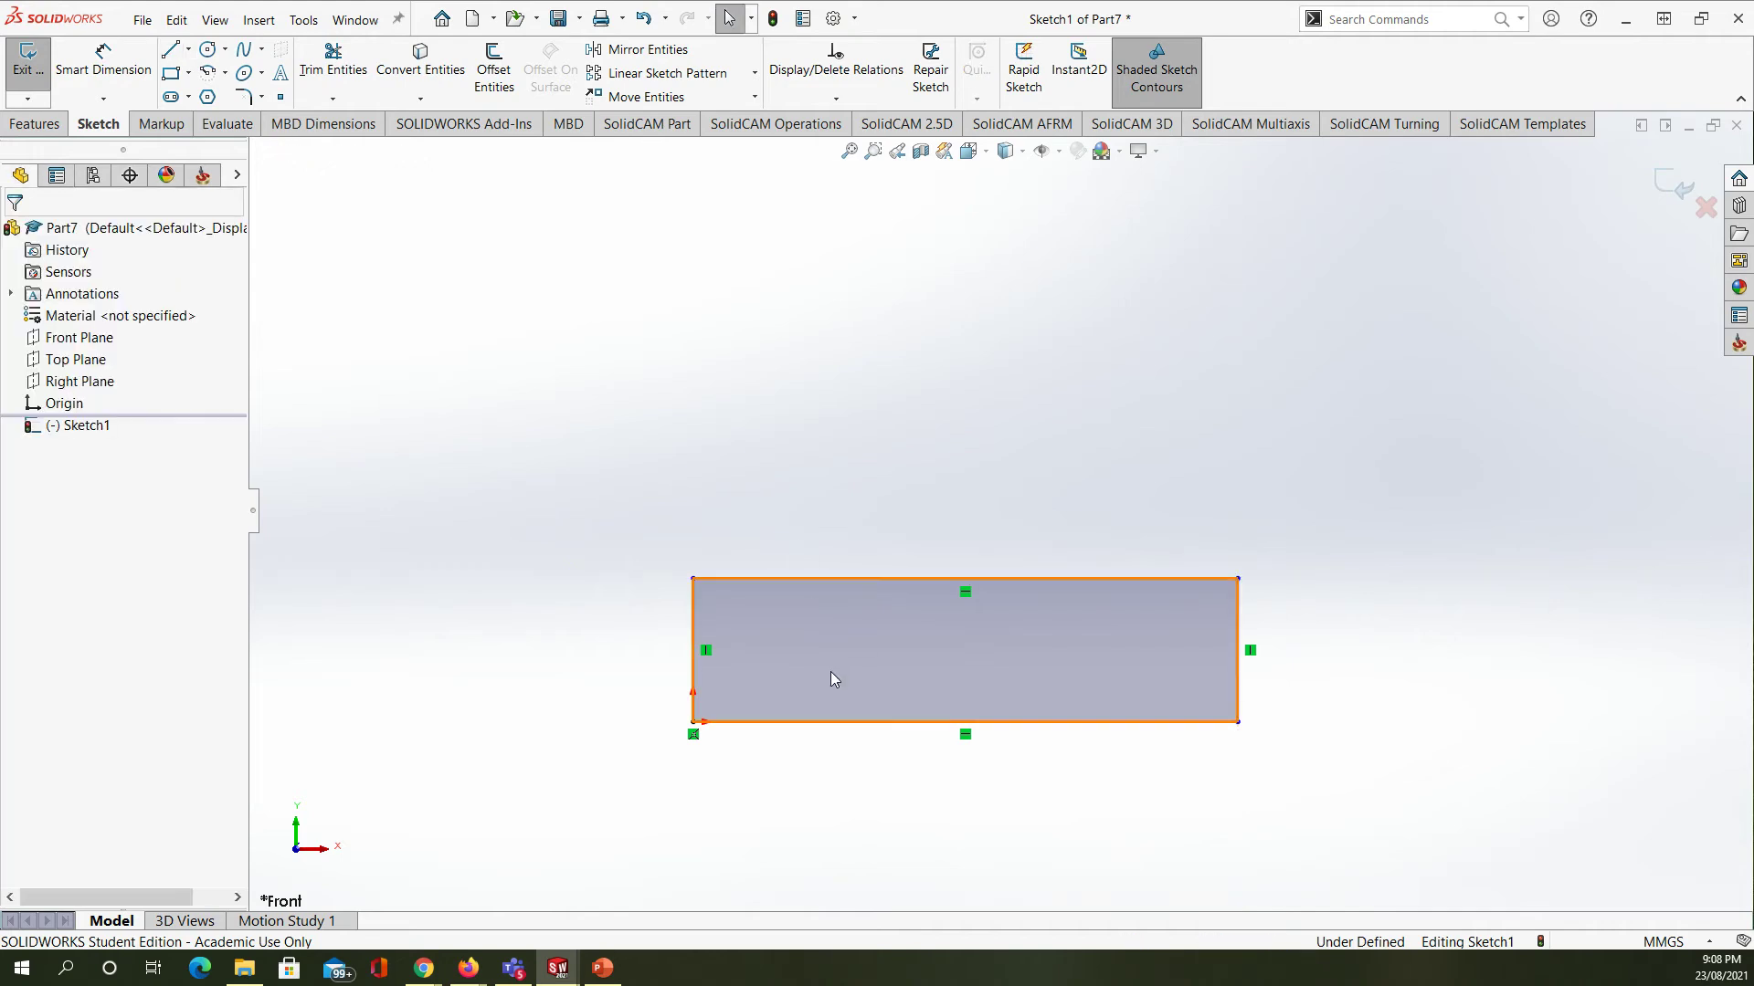
- Set the length of the rectangle's bottom edge to 21 mm and deselect it
click(828, 725)
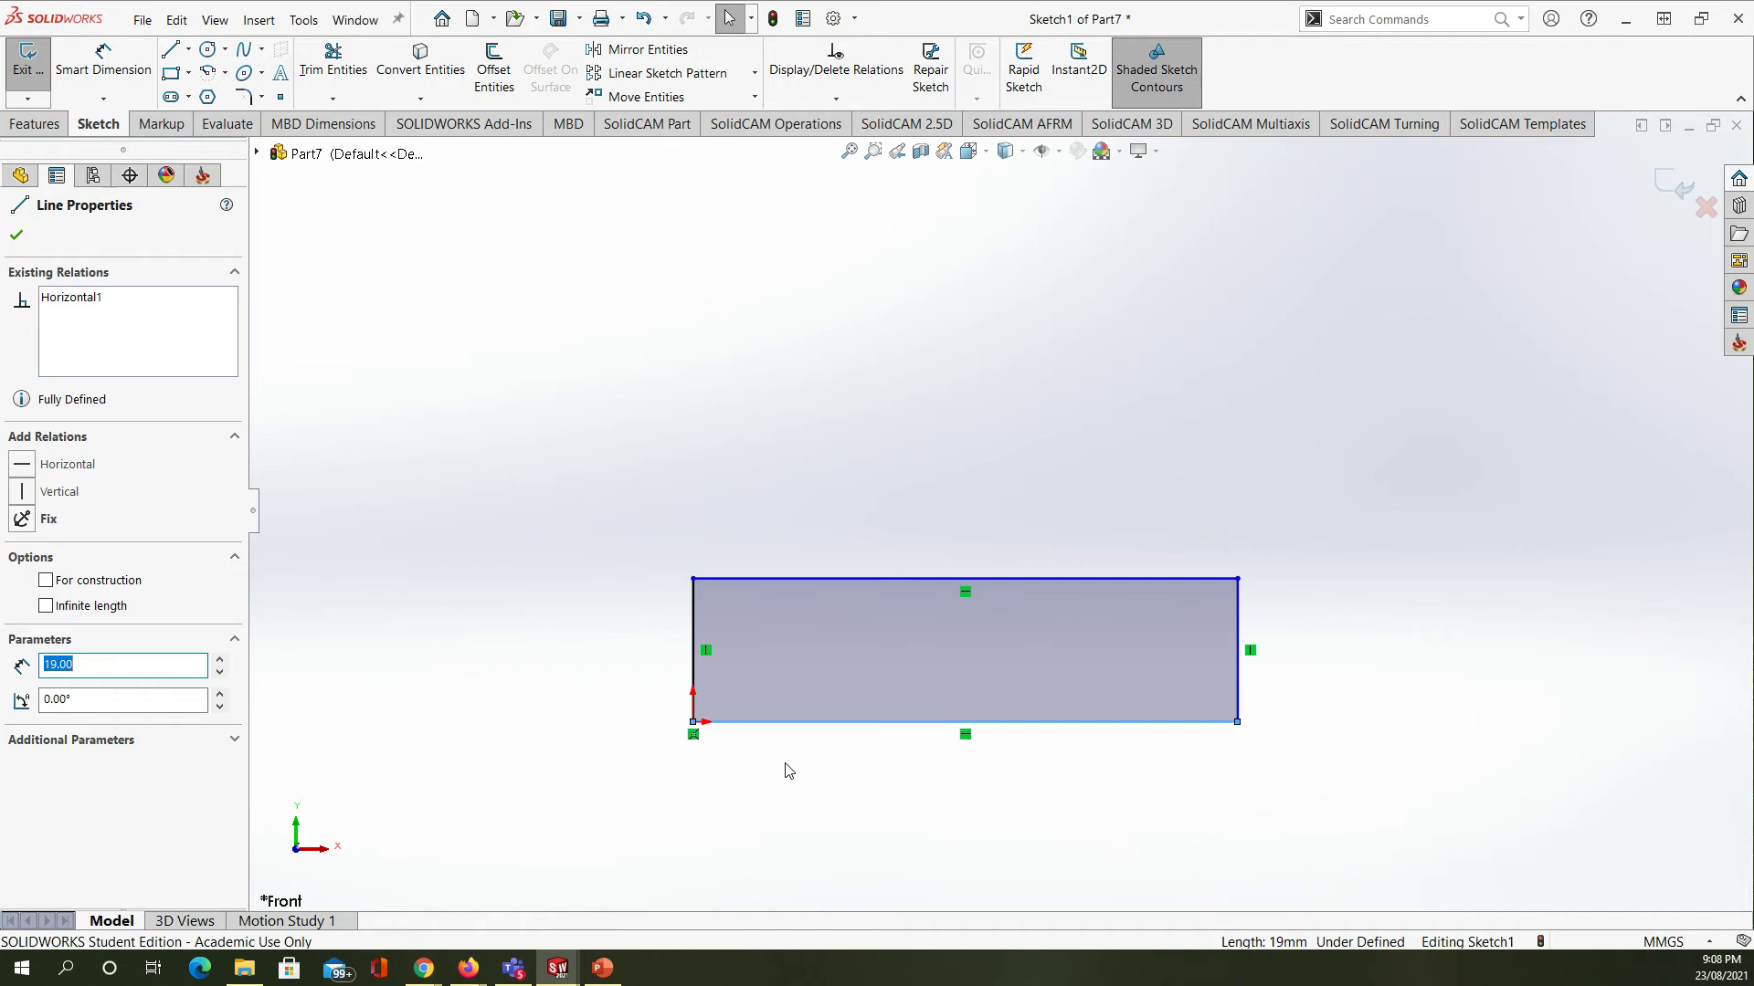
text(21)
key(Return)
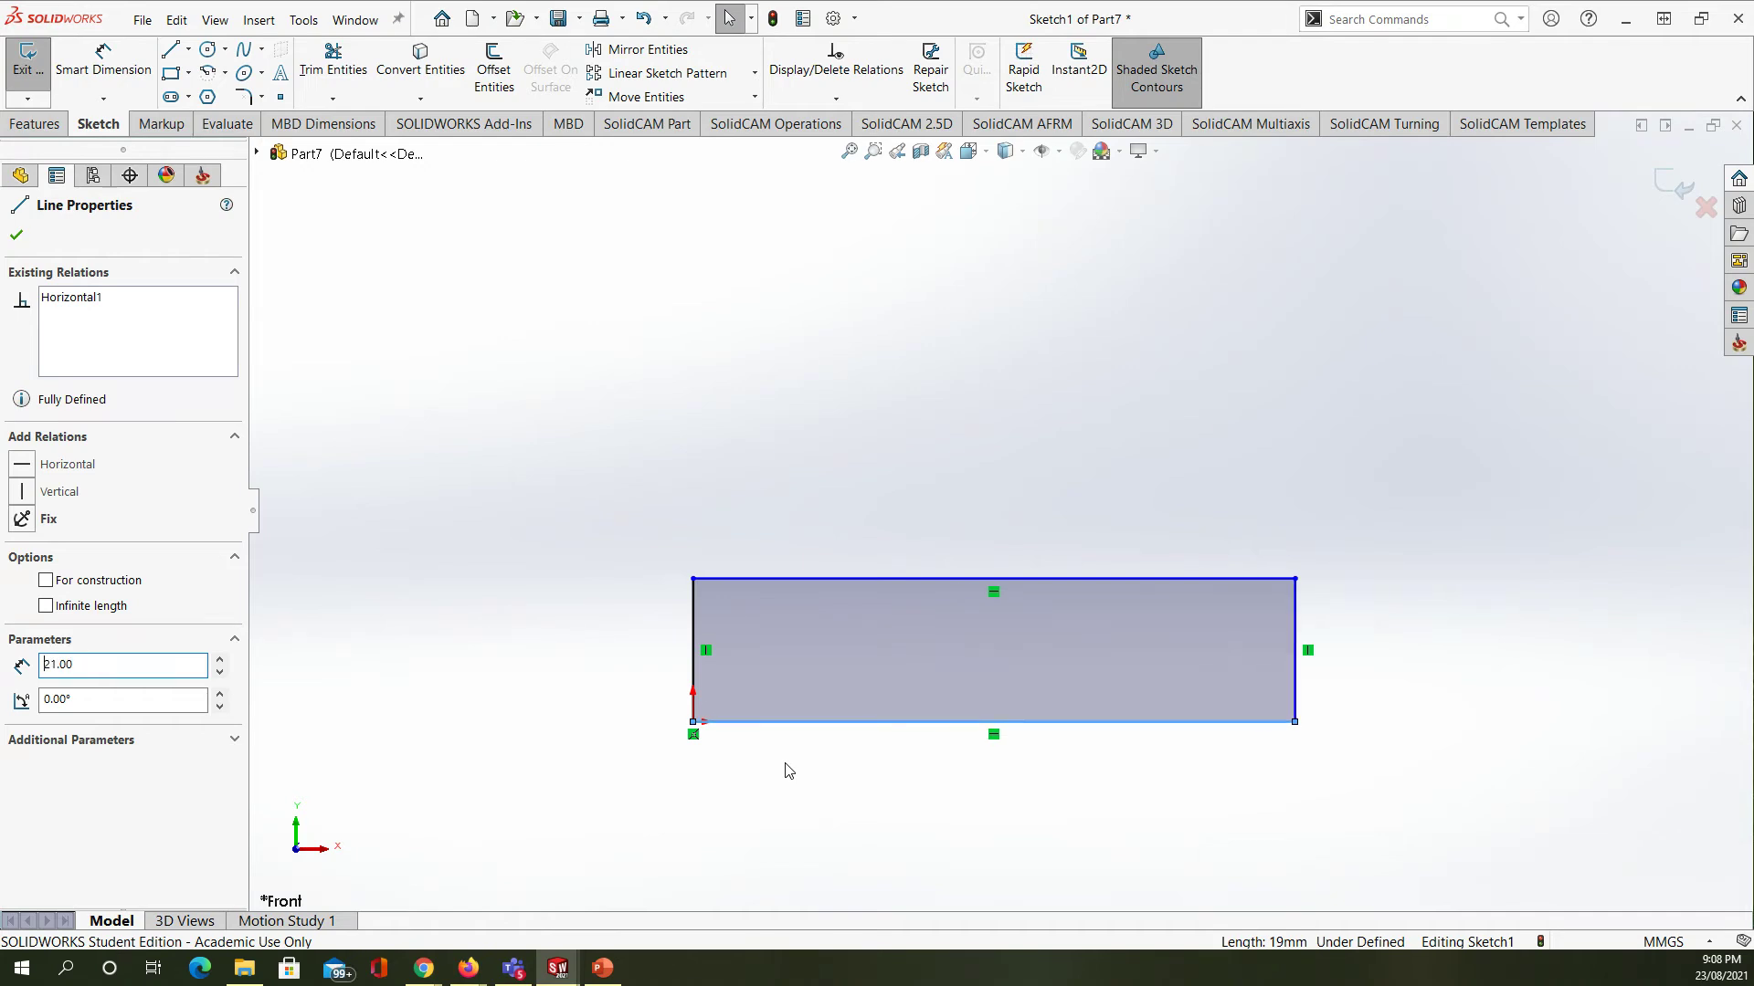
click(822, 507)
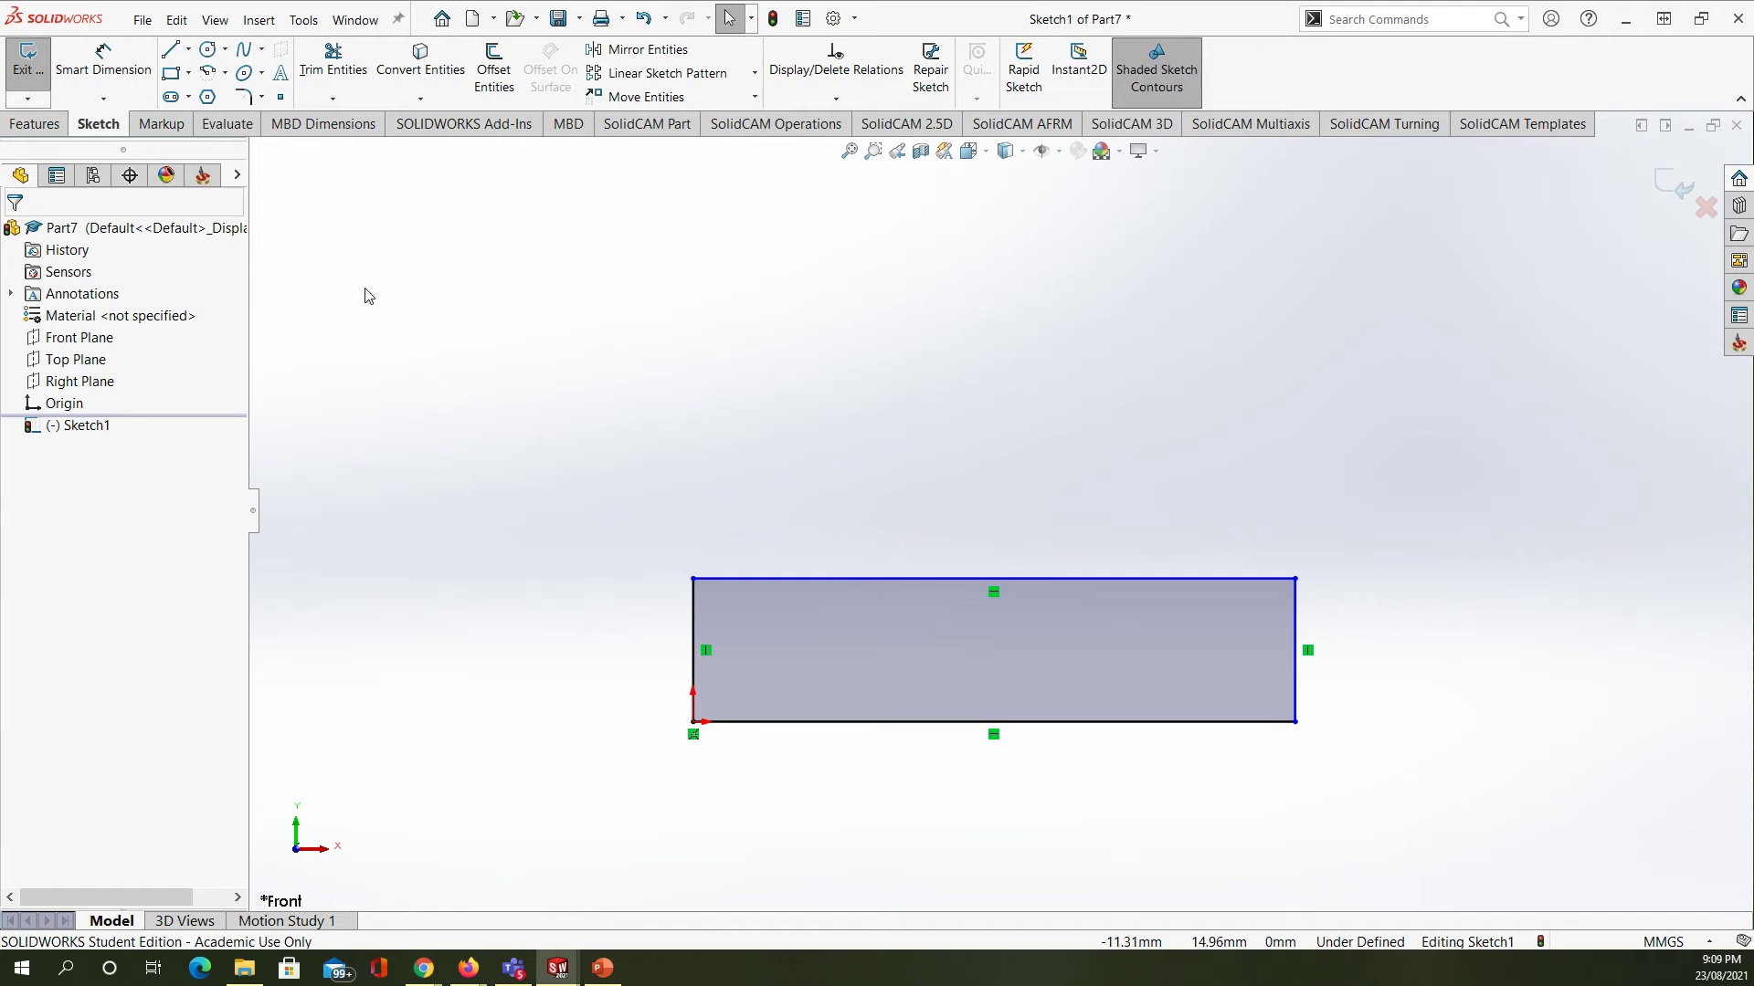
- Sketch a line about 2 mm along the top edge from the rectangle's upper-left corner, continuing into a 10 mm vertical line upward
click(169, 55)
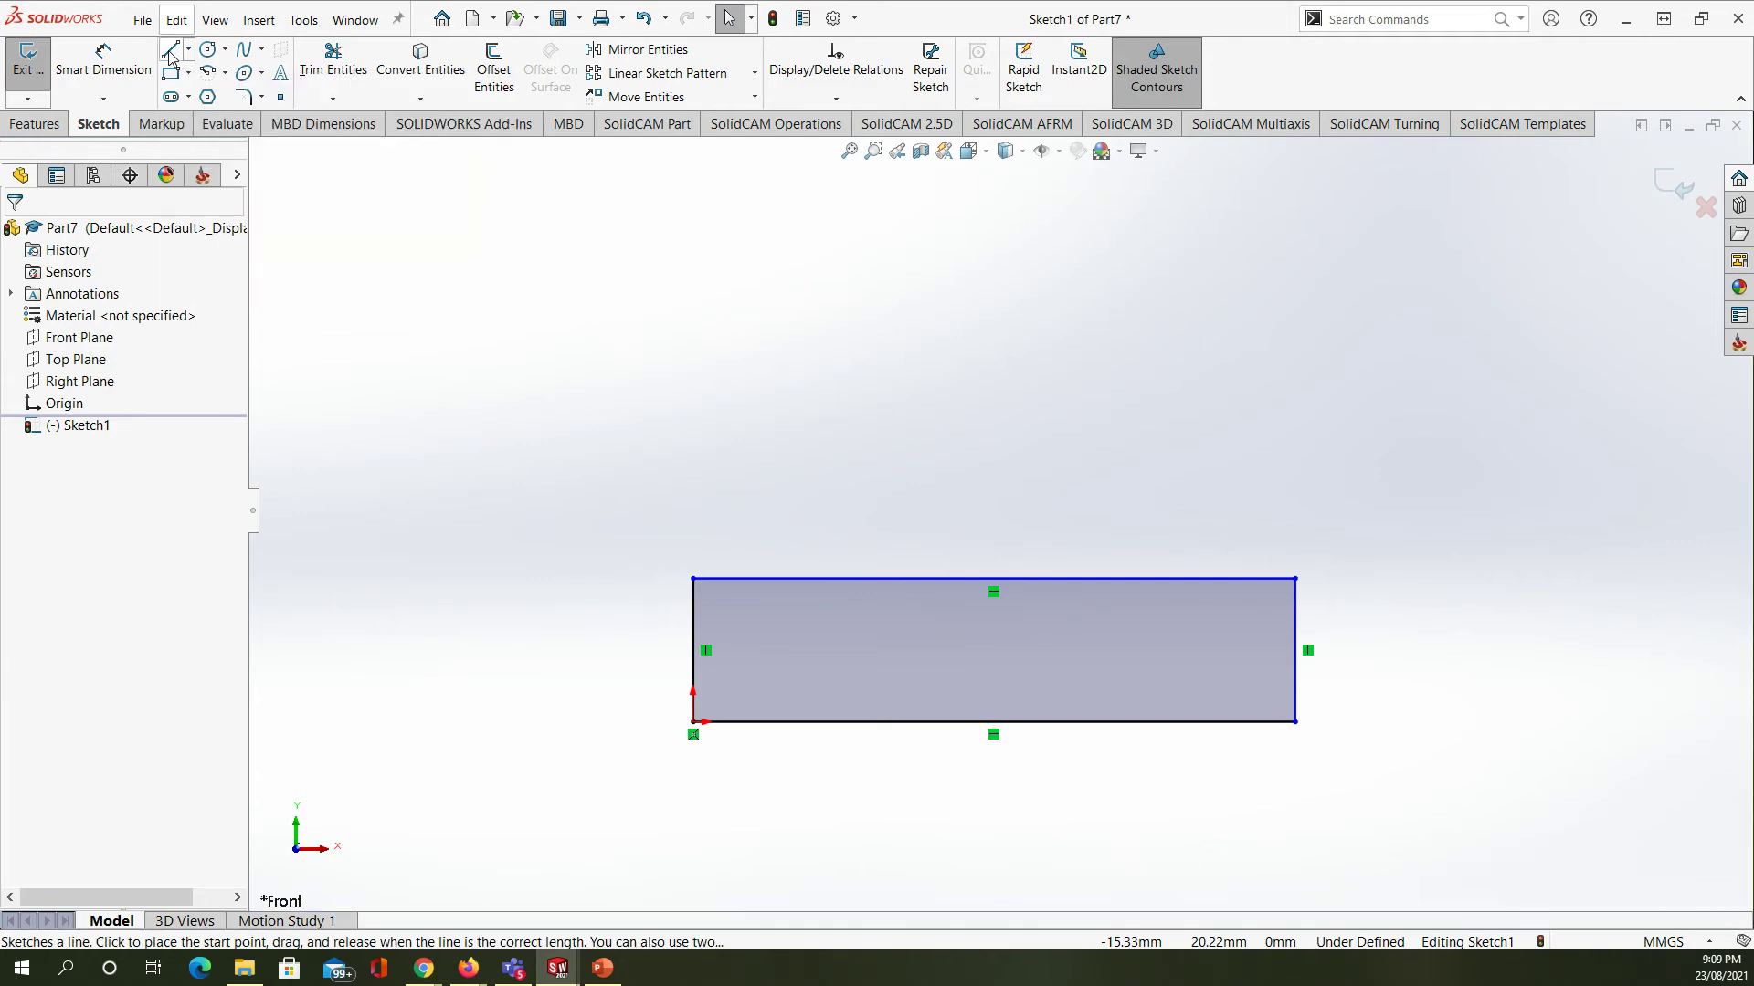
click(693, 578)
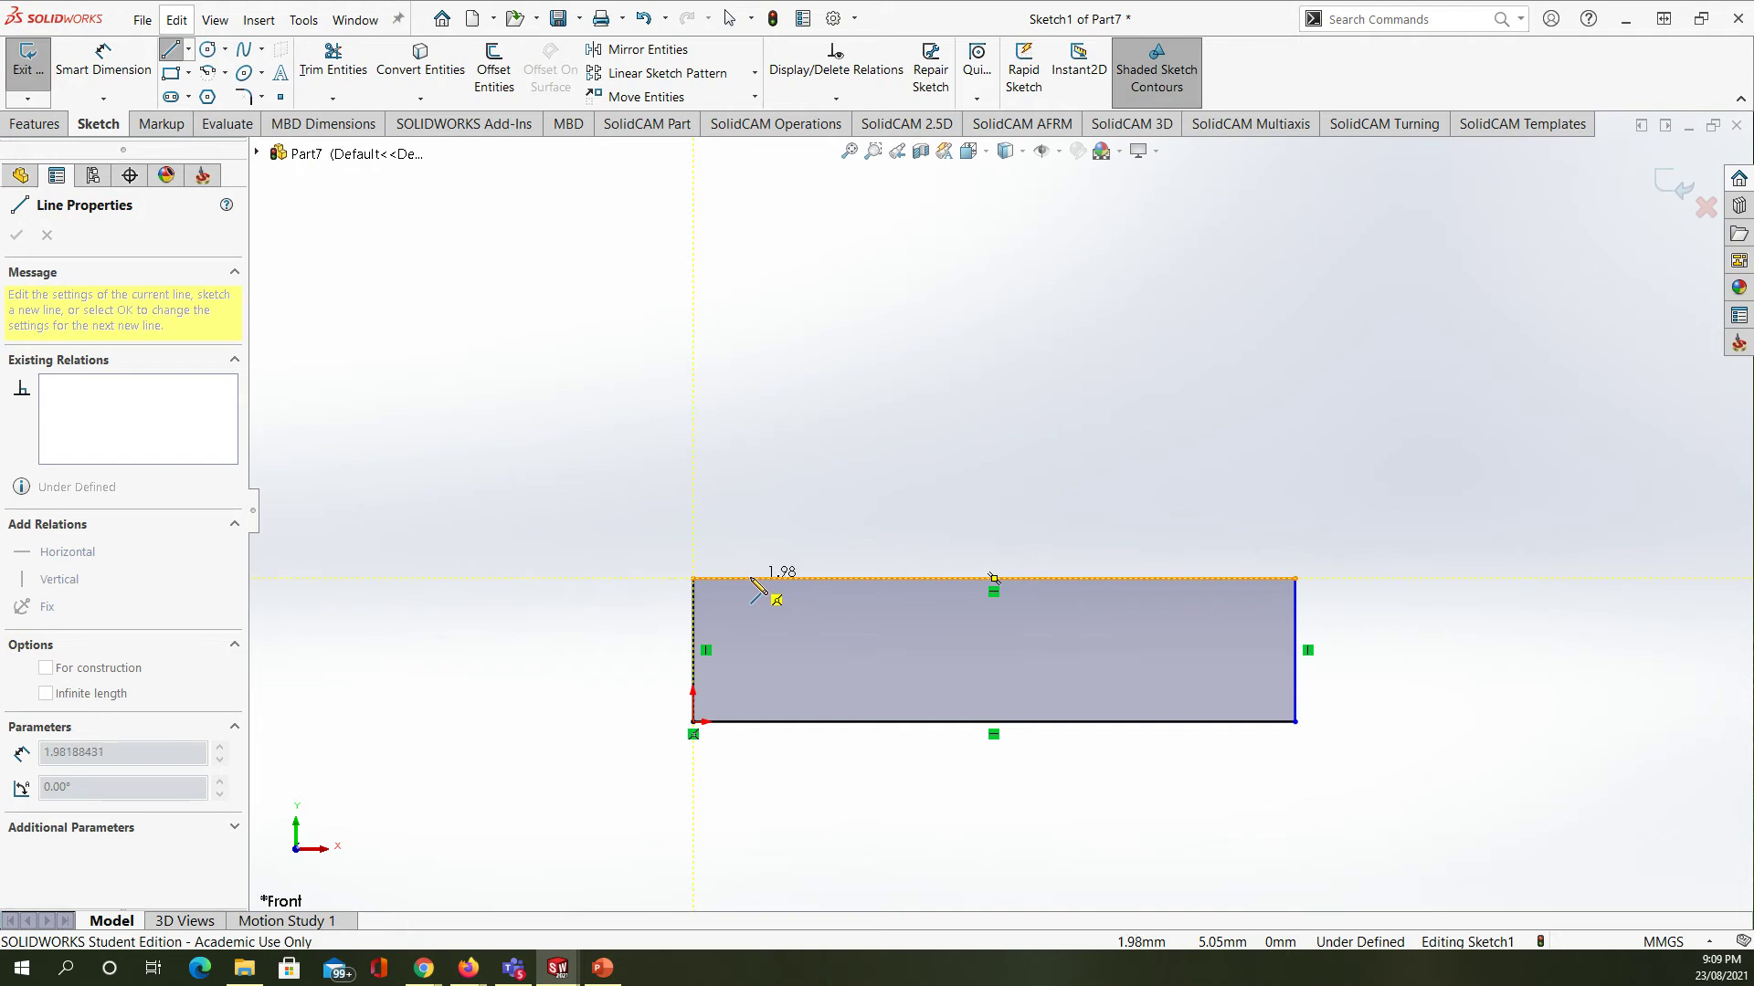
click(751, 578)
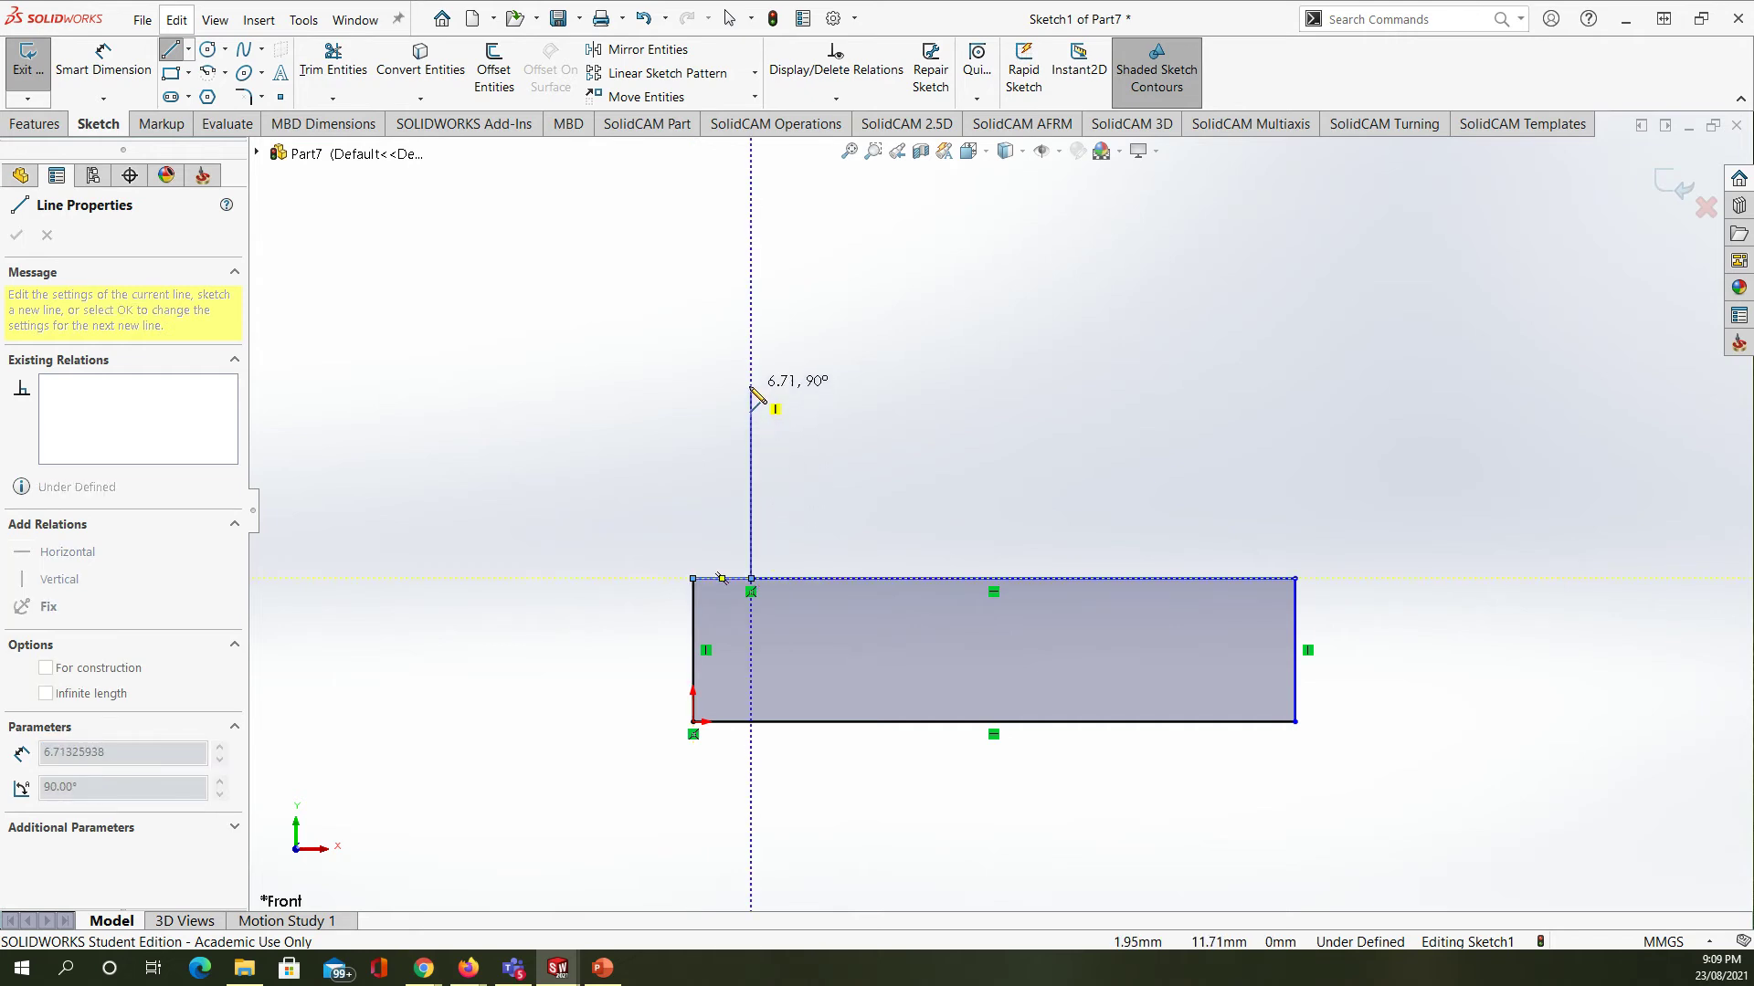
click(751, 329)
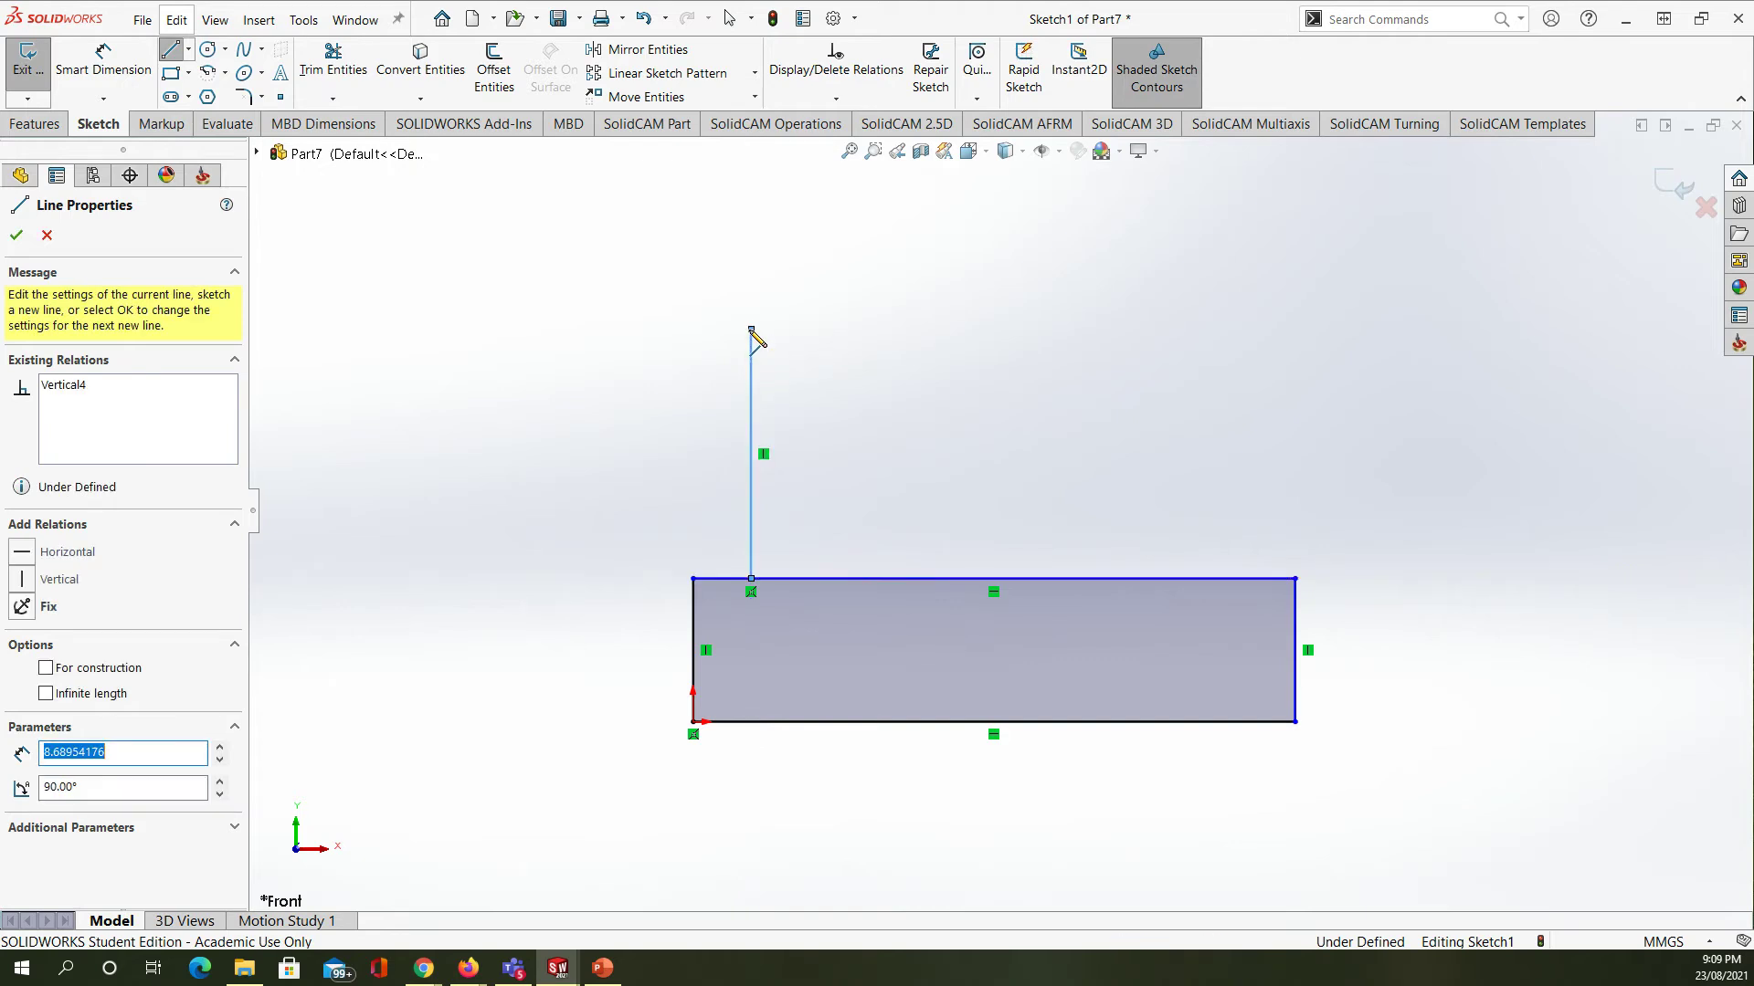
text(1.45873518)
key(Return)
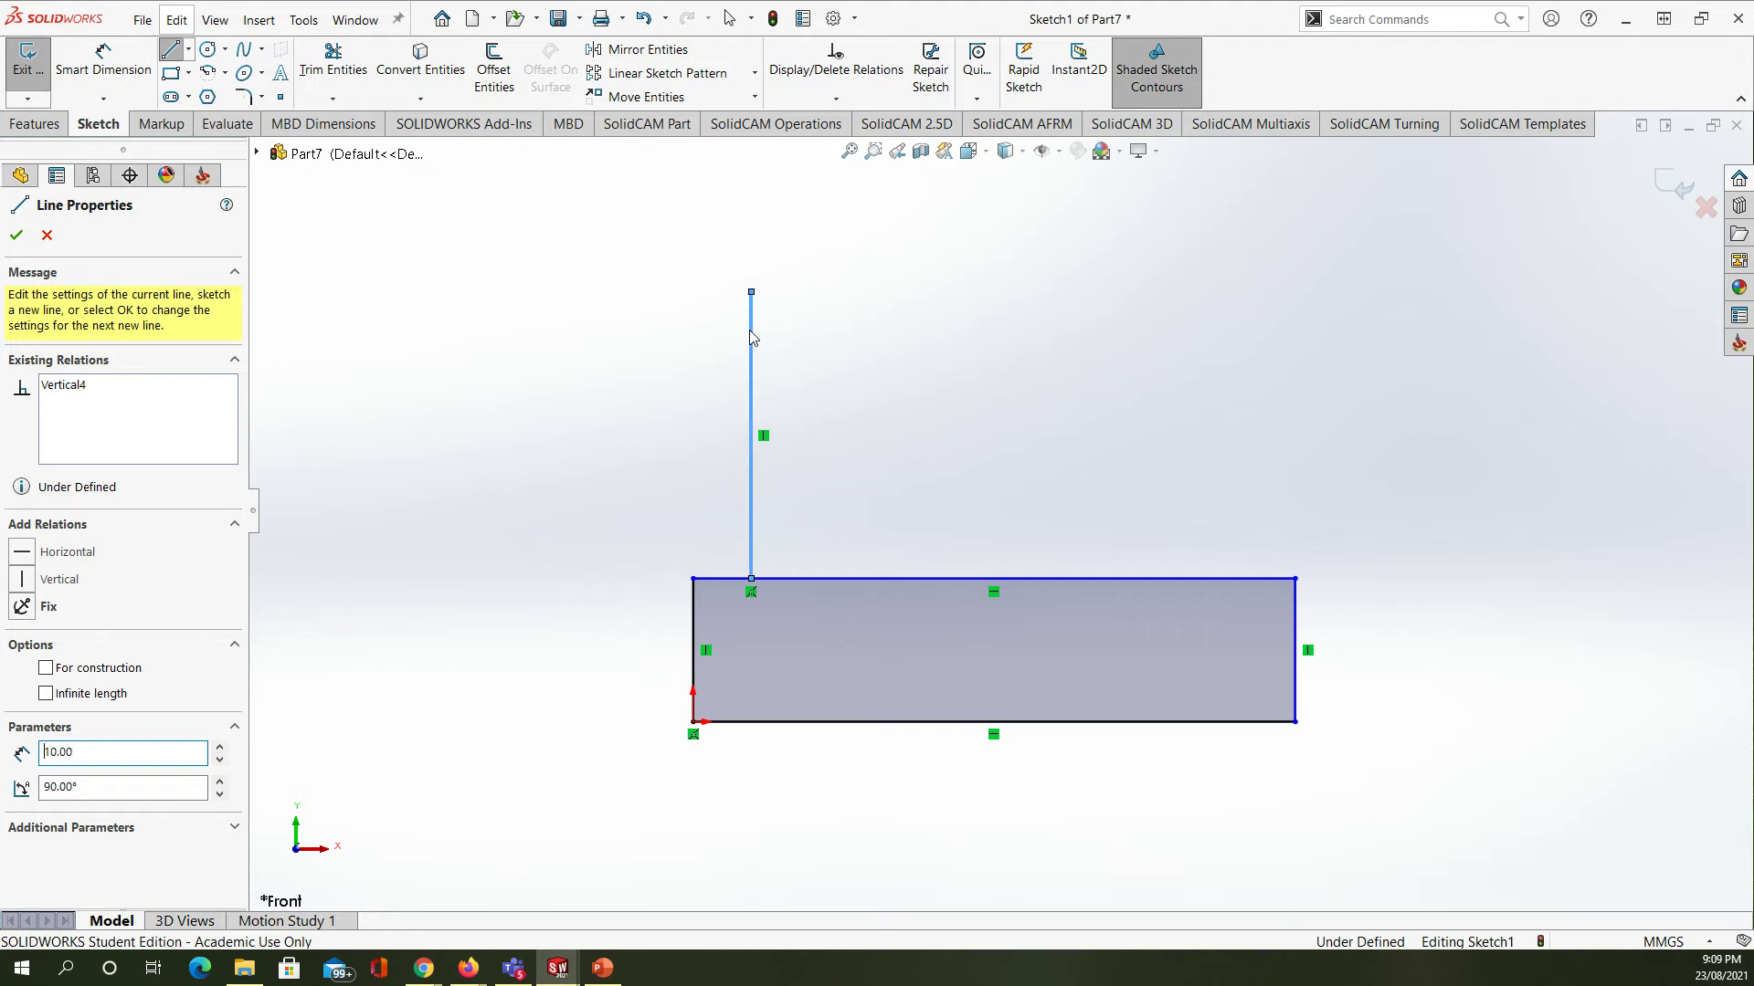
- Connect the top of the vertical line to the rectangle's upper-right corner with a sloping line and end the Line command
click(1295, 579)
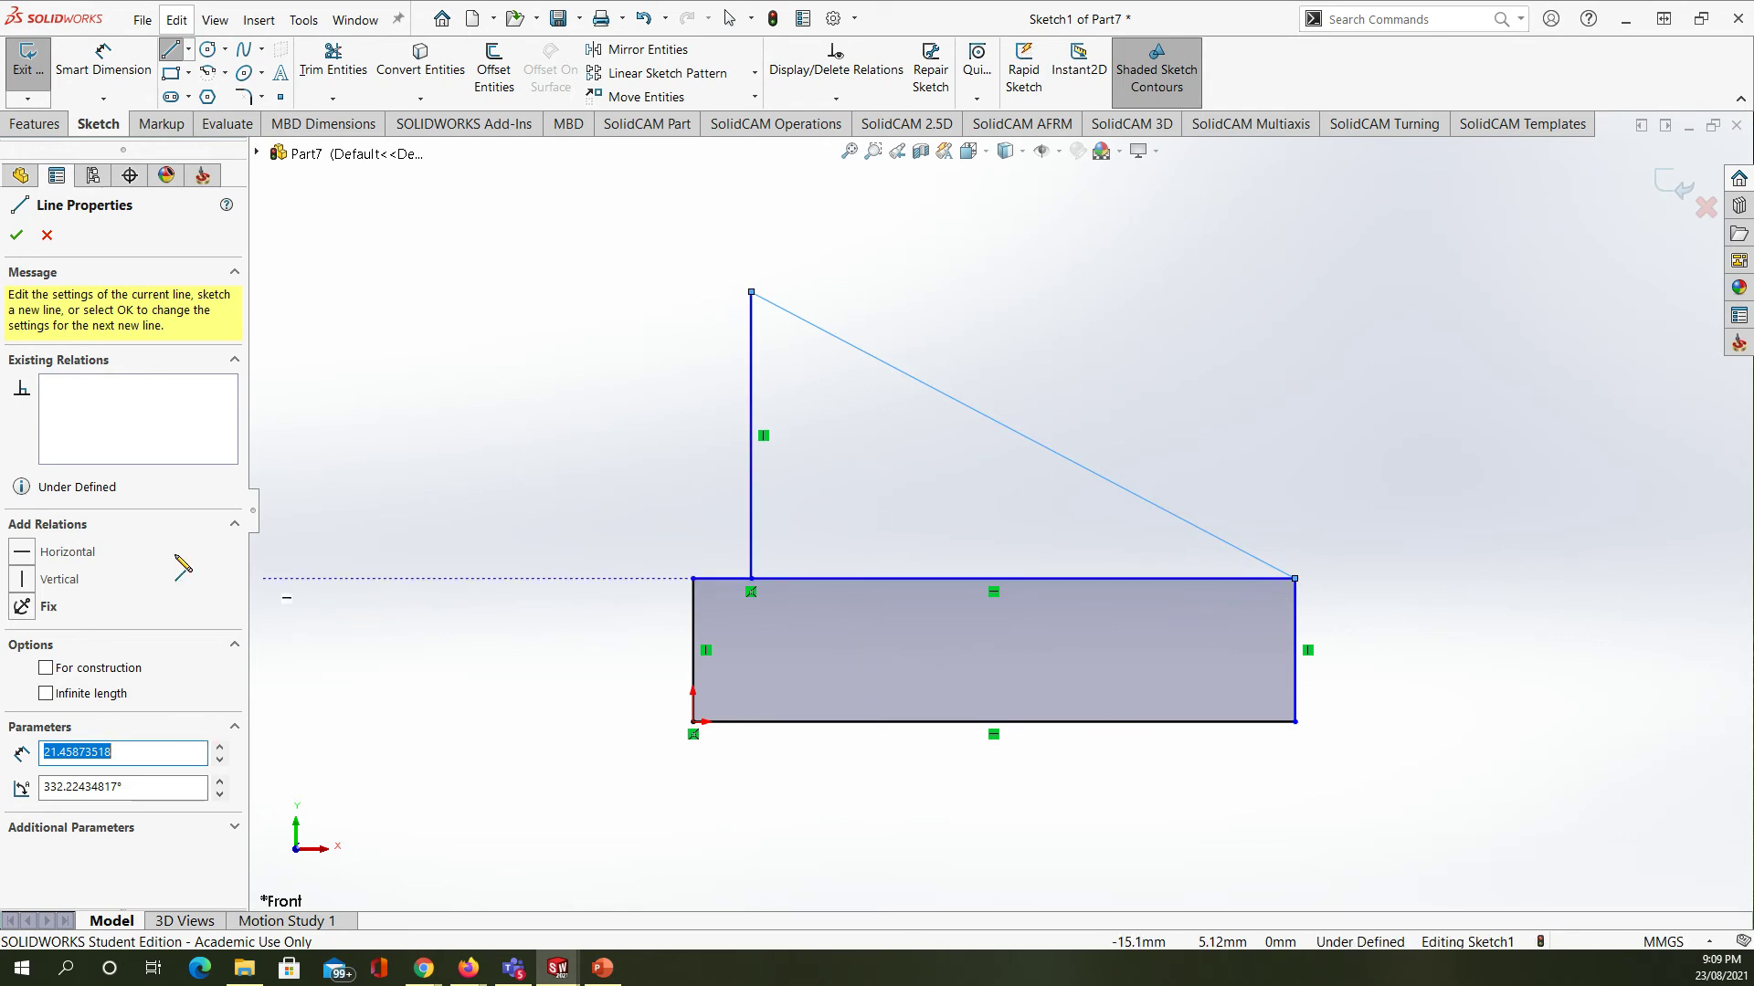
click(15, 237)
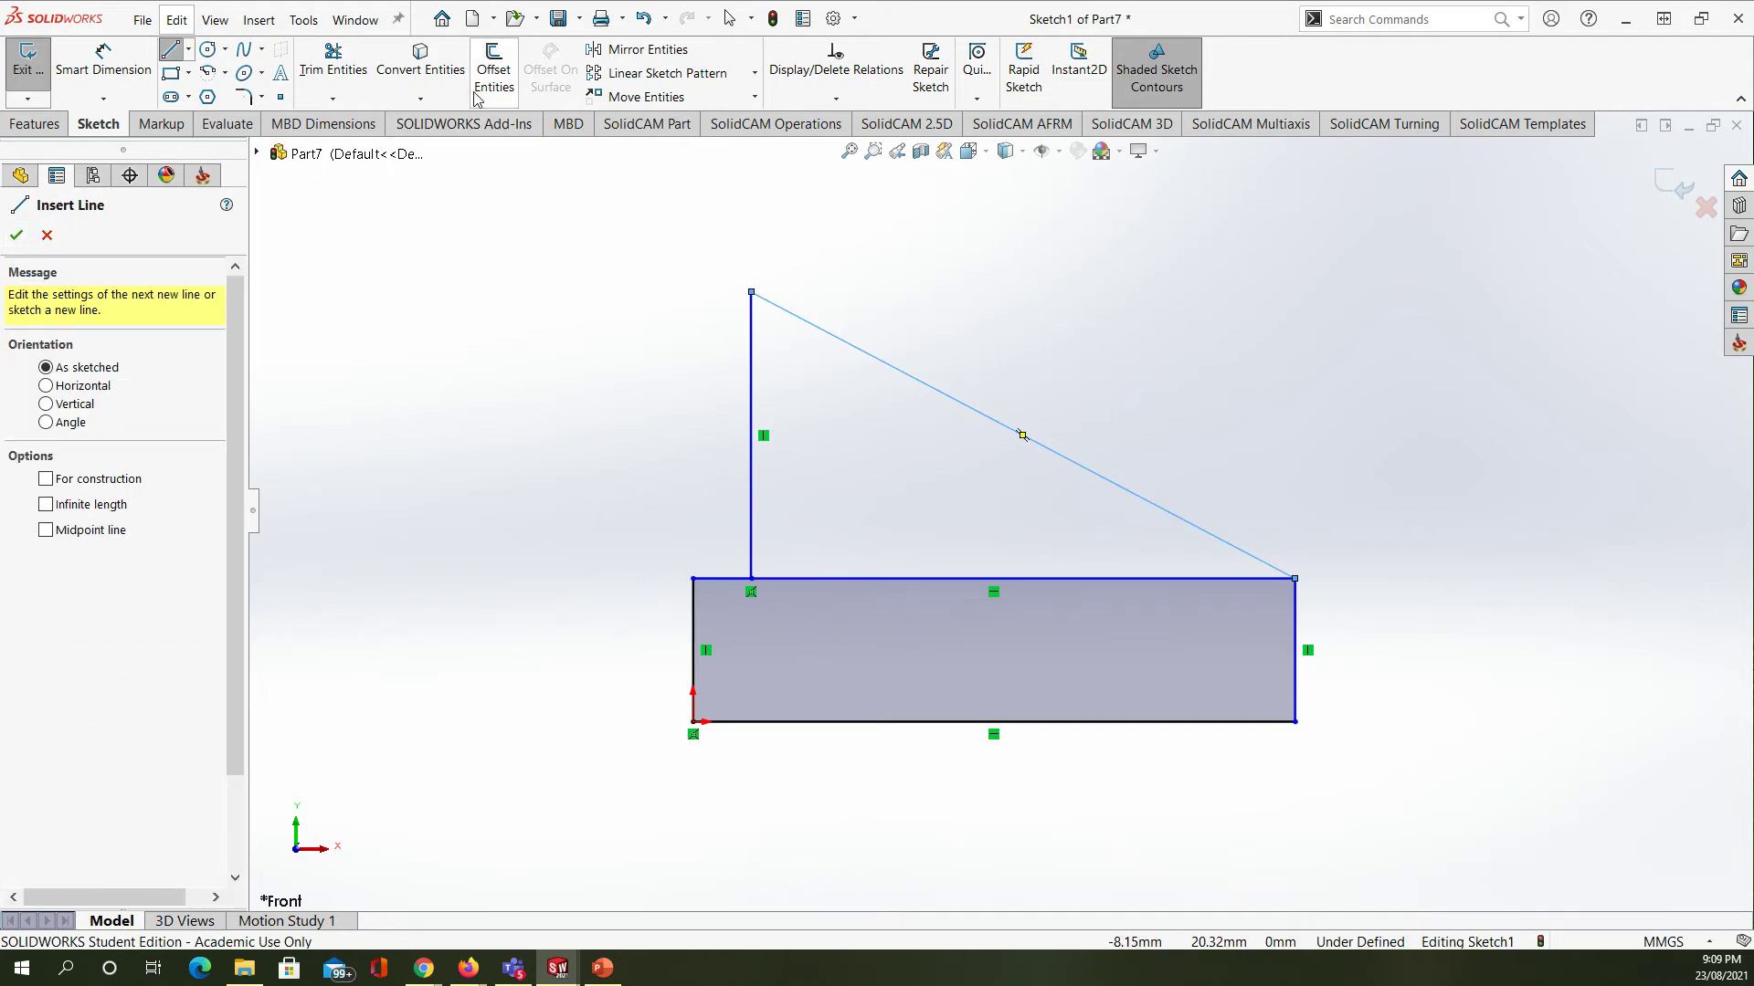
click(15, 235)
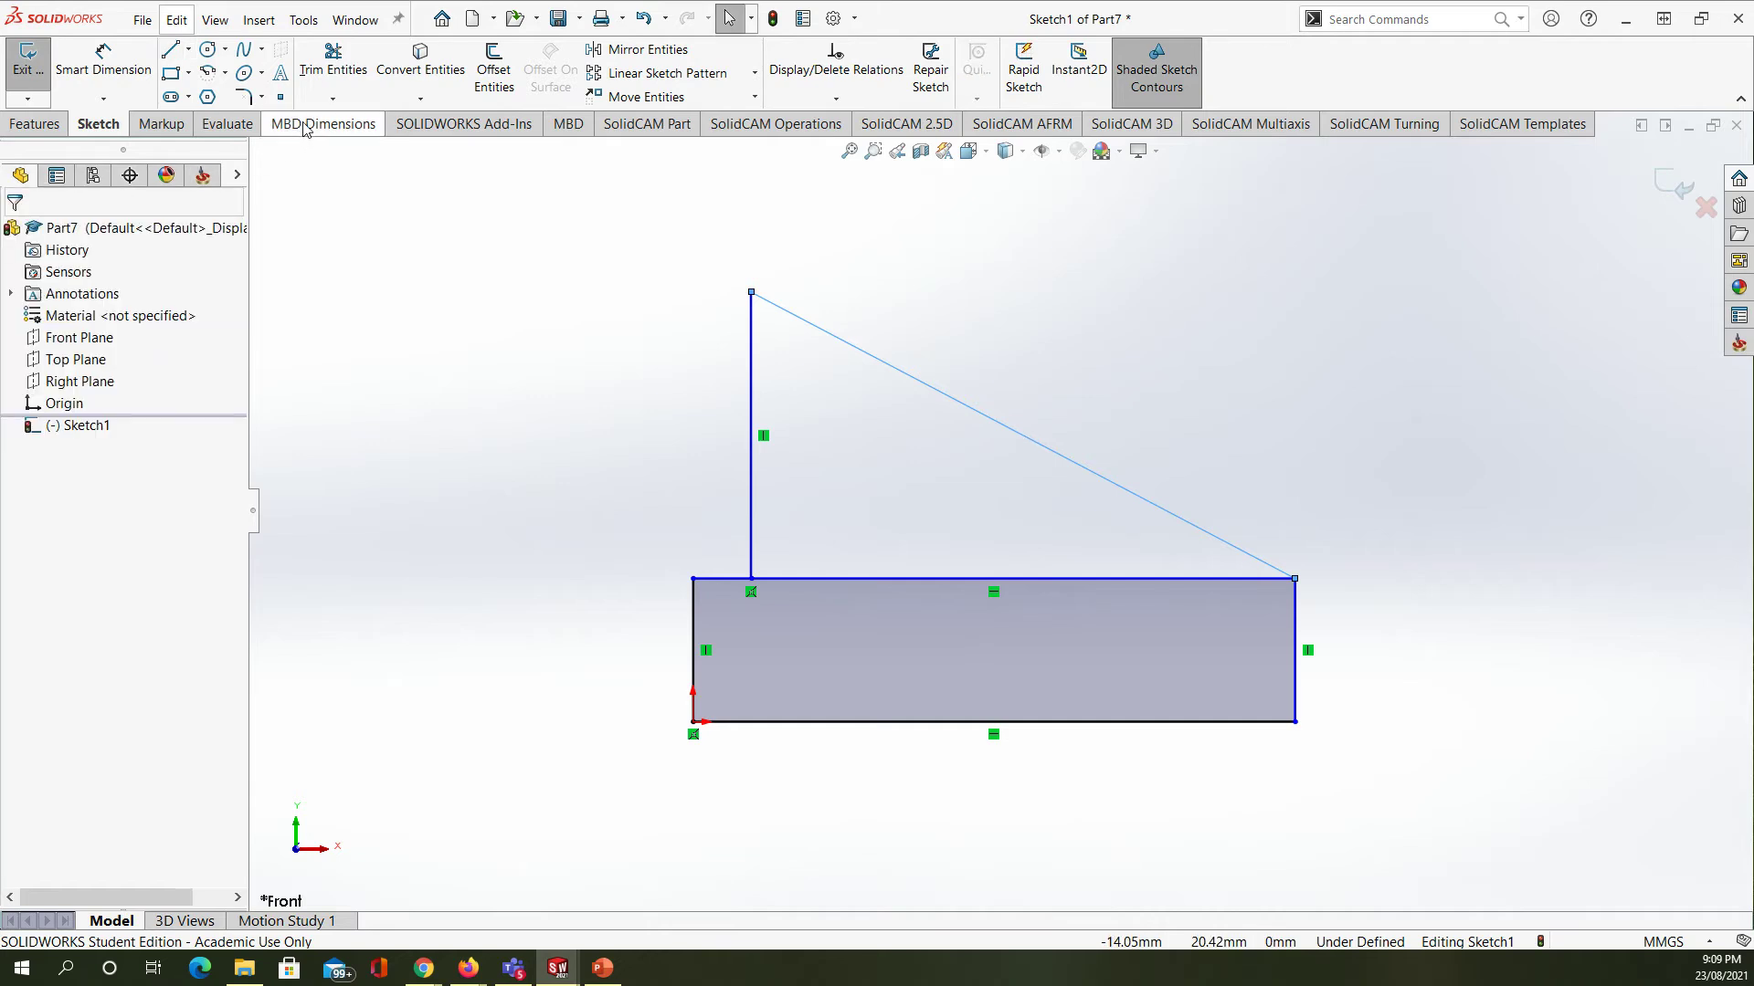
- Power trim the rectangle's top edge between the vertical line and the upper-right corner, leaving one closed outline
click(333, 59)
drag(877, 506, 943, 618)
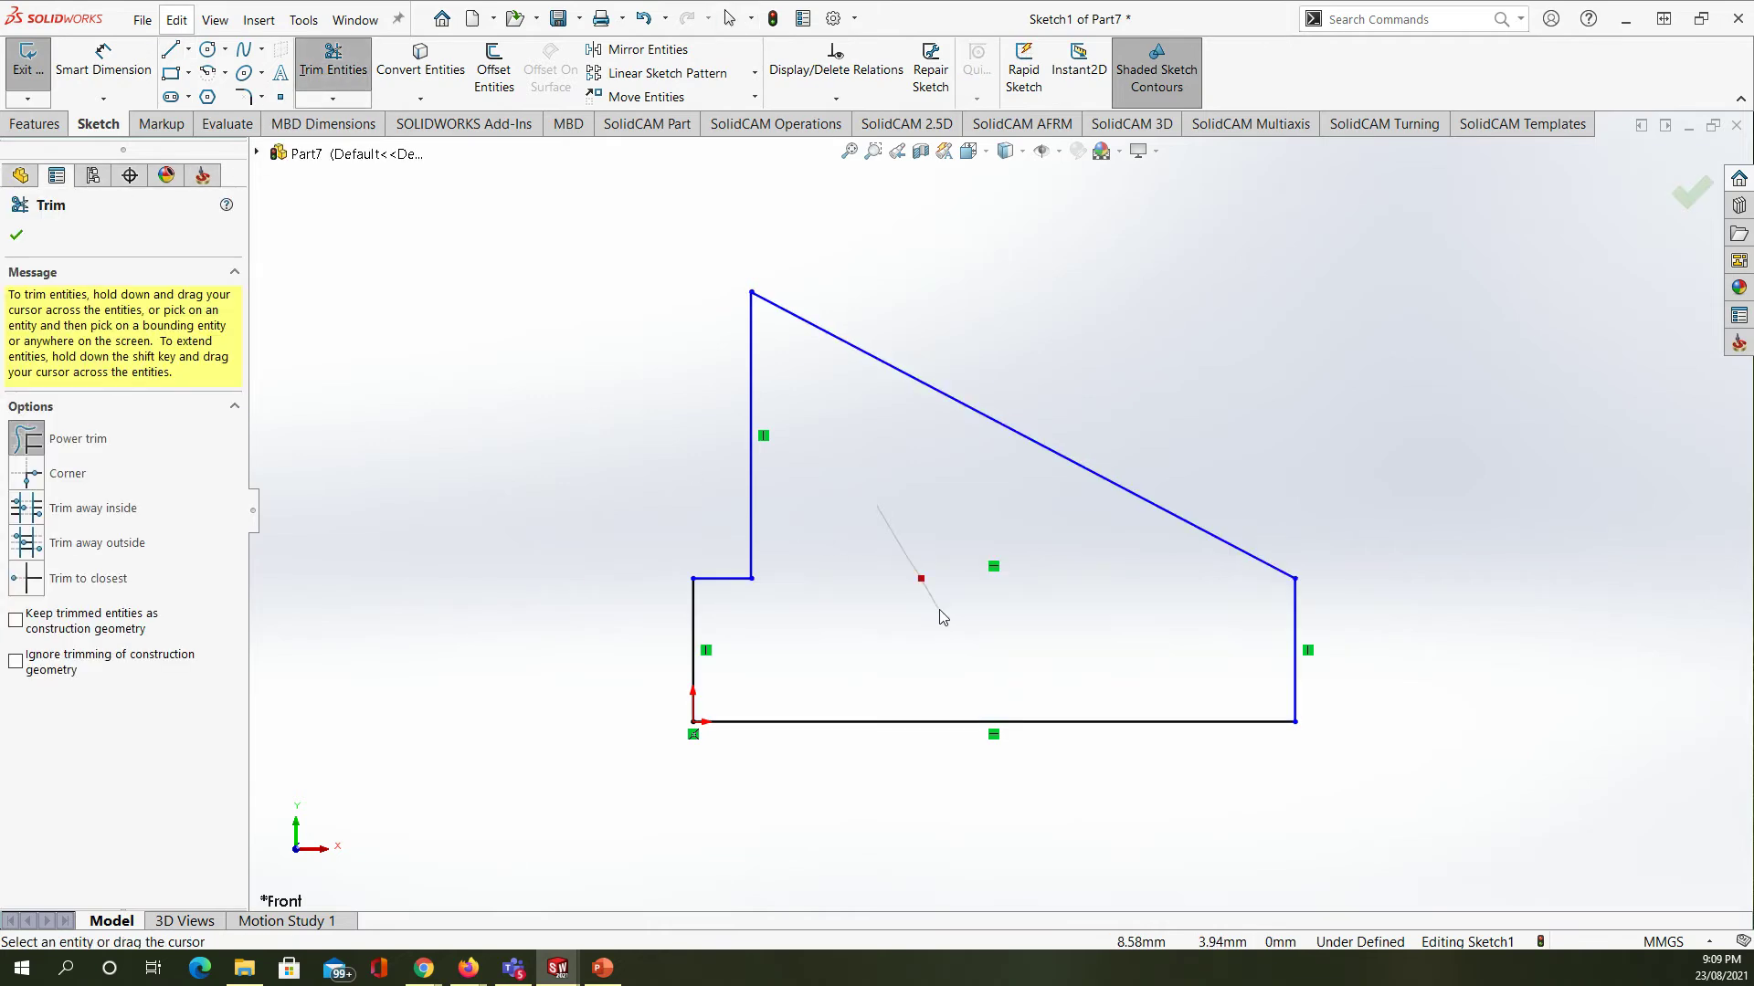
scroll(1001, 511, up, 3)
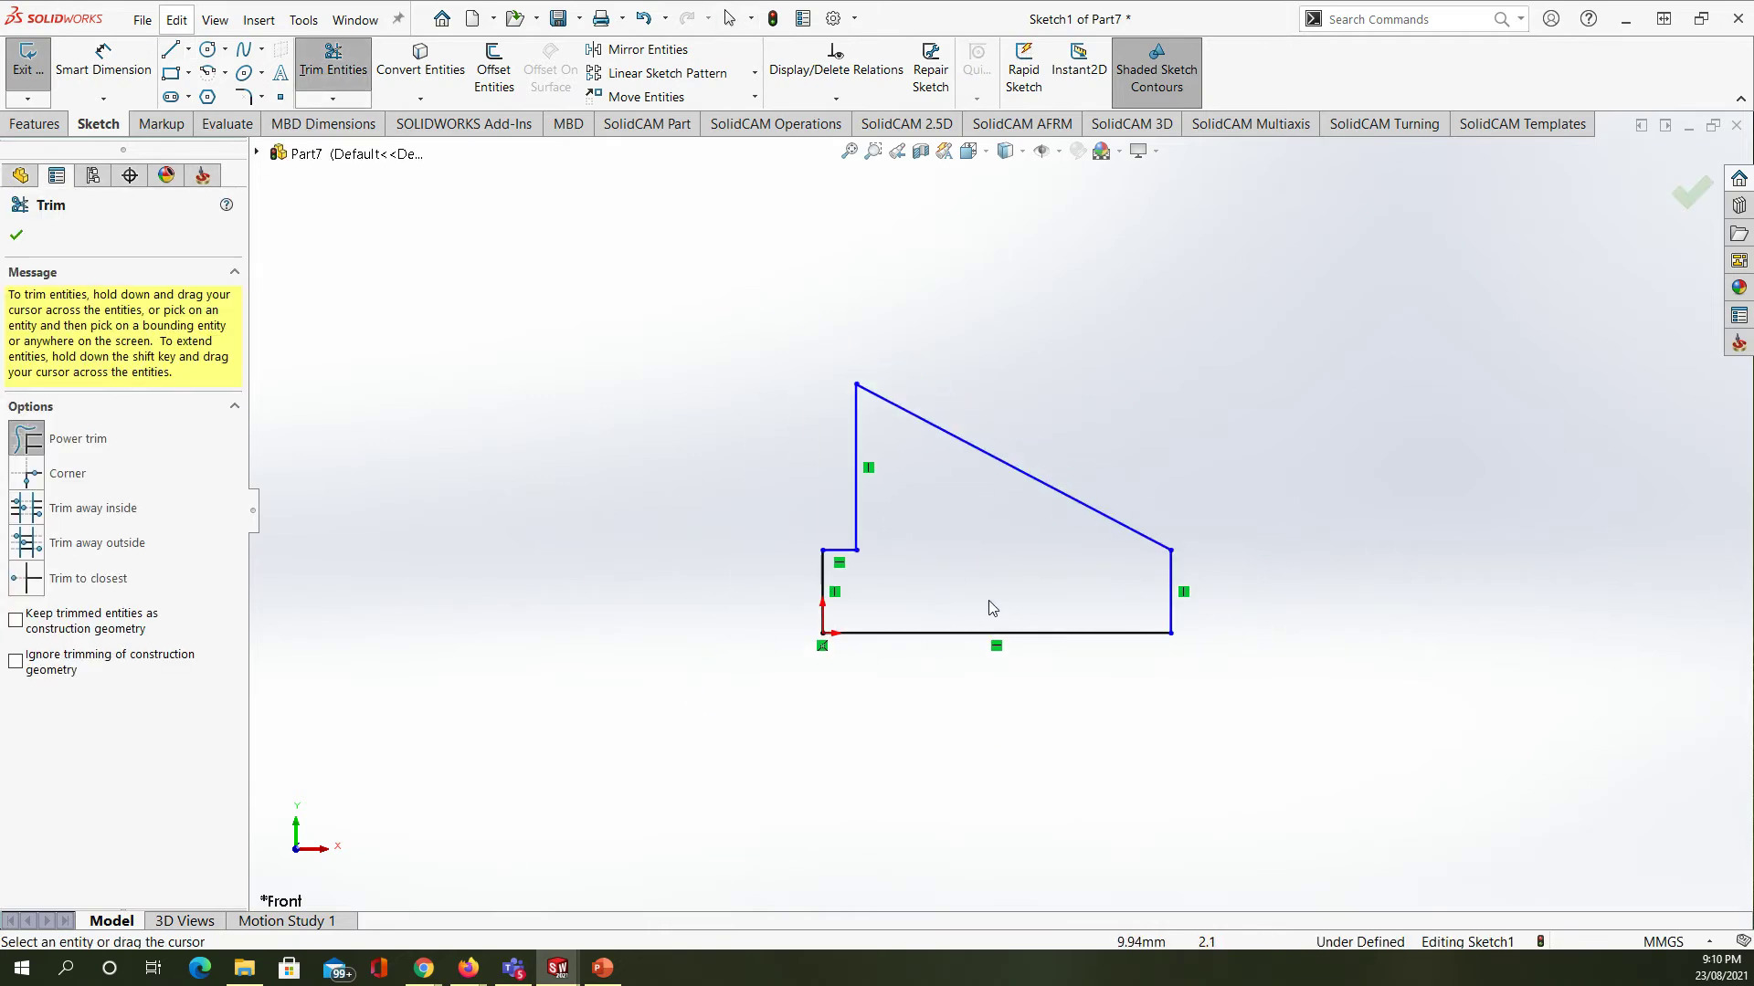
scroll(1147, 572, up, 2)
scroll(1078, 525, down, 5)
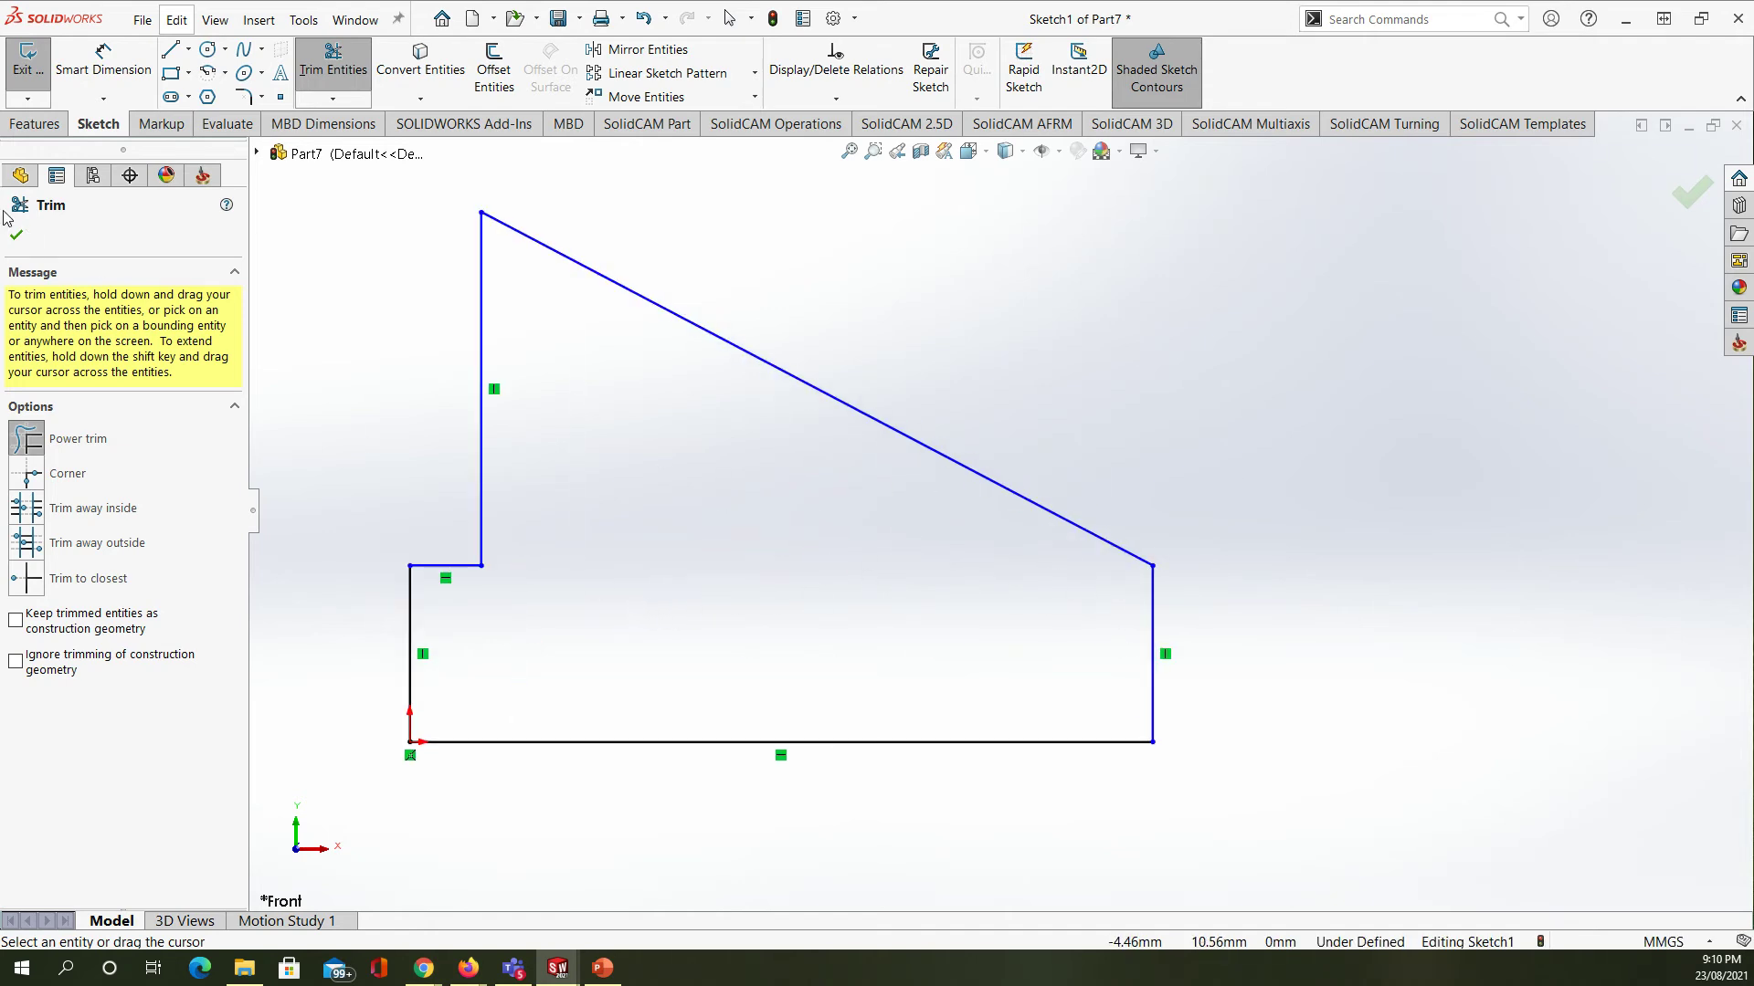
click(16, 235)
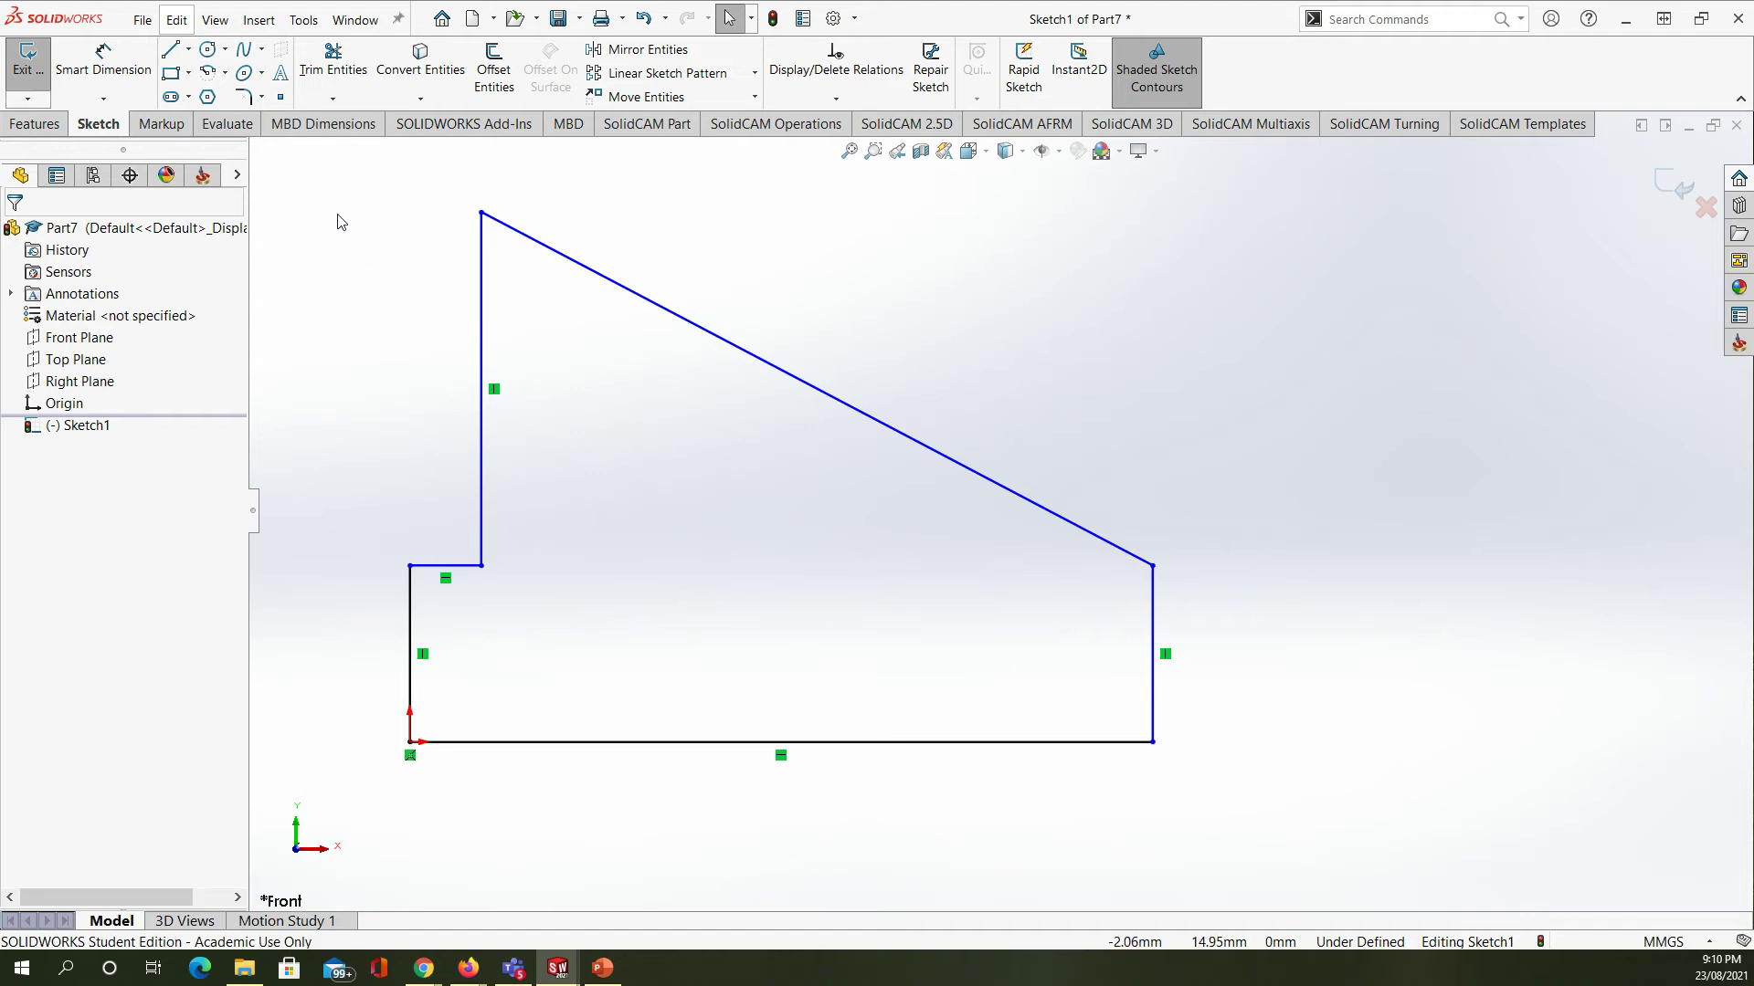
- Revolve the closed profile region 360 degrees about its short vertical edge on the side away from the origin
click(56, 126)
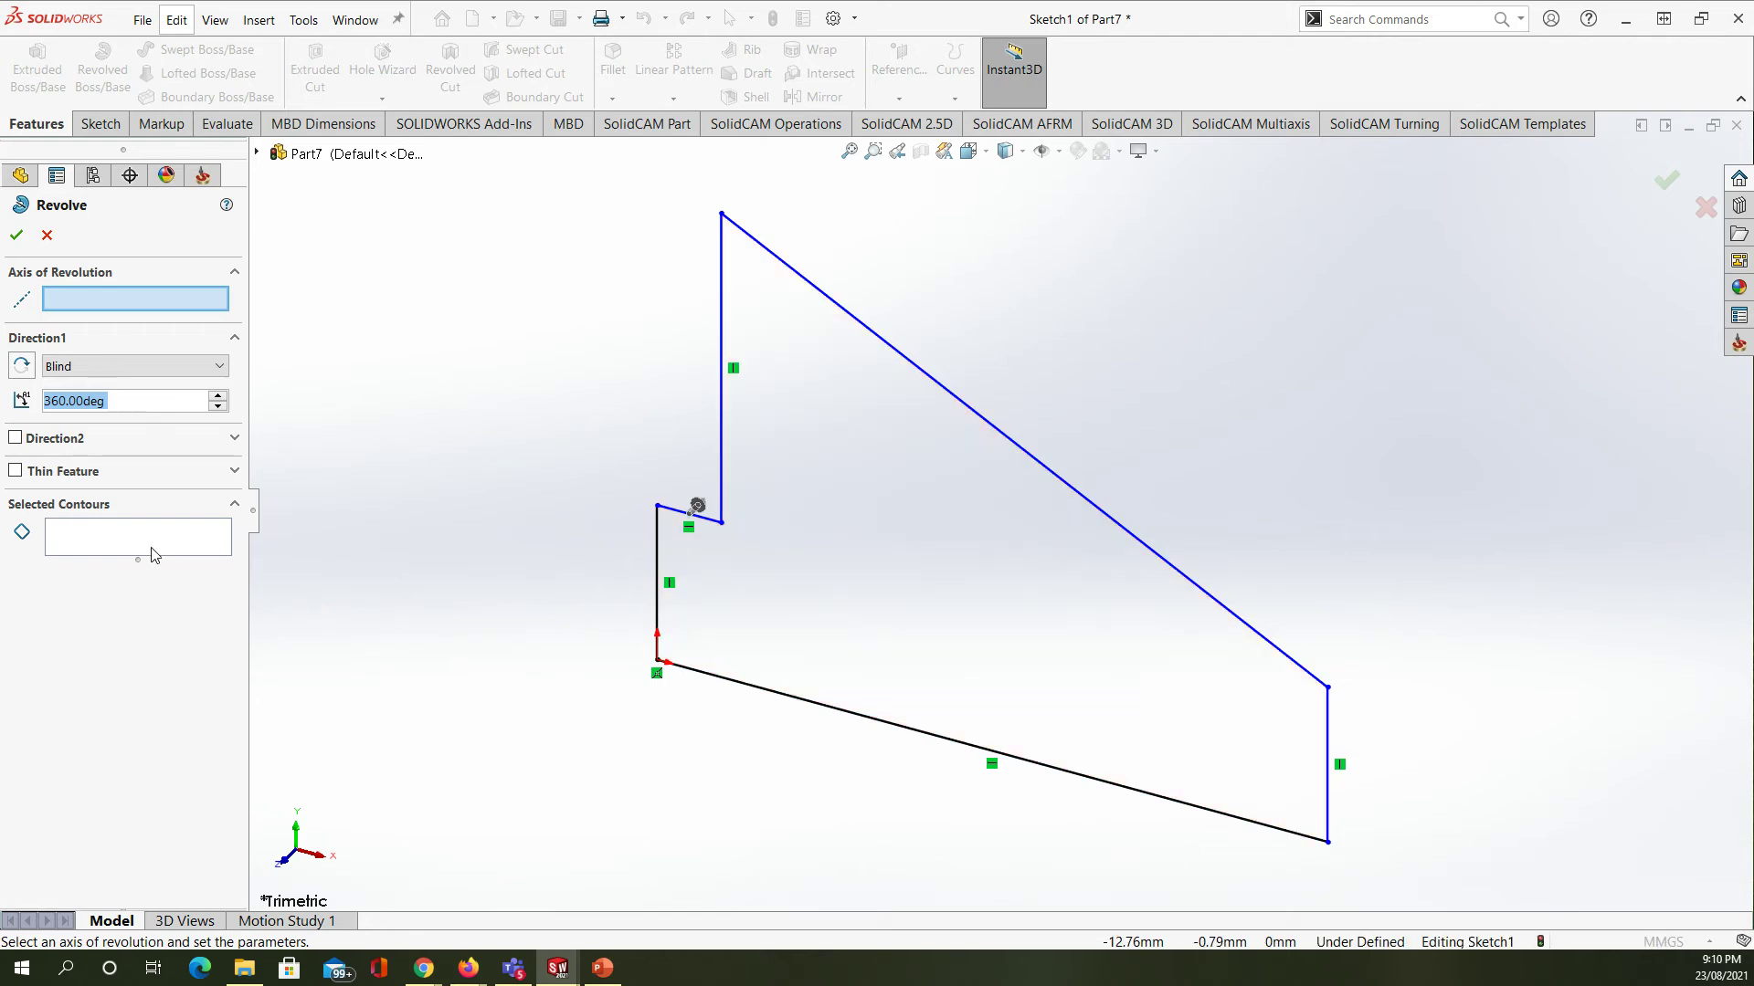
click(150, 546)
click(844, 596)
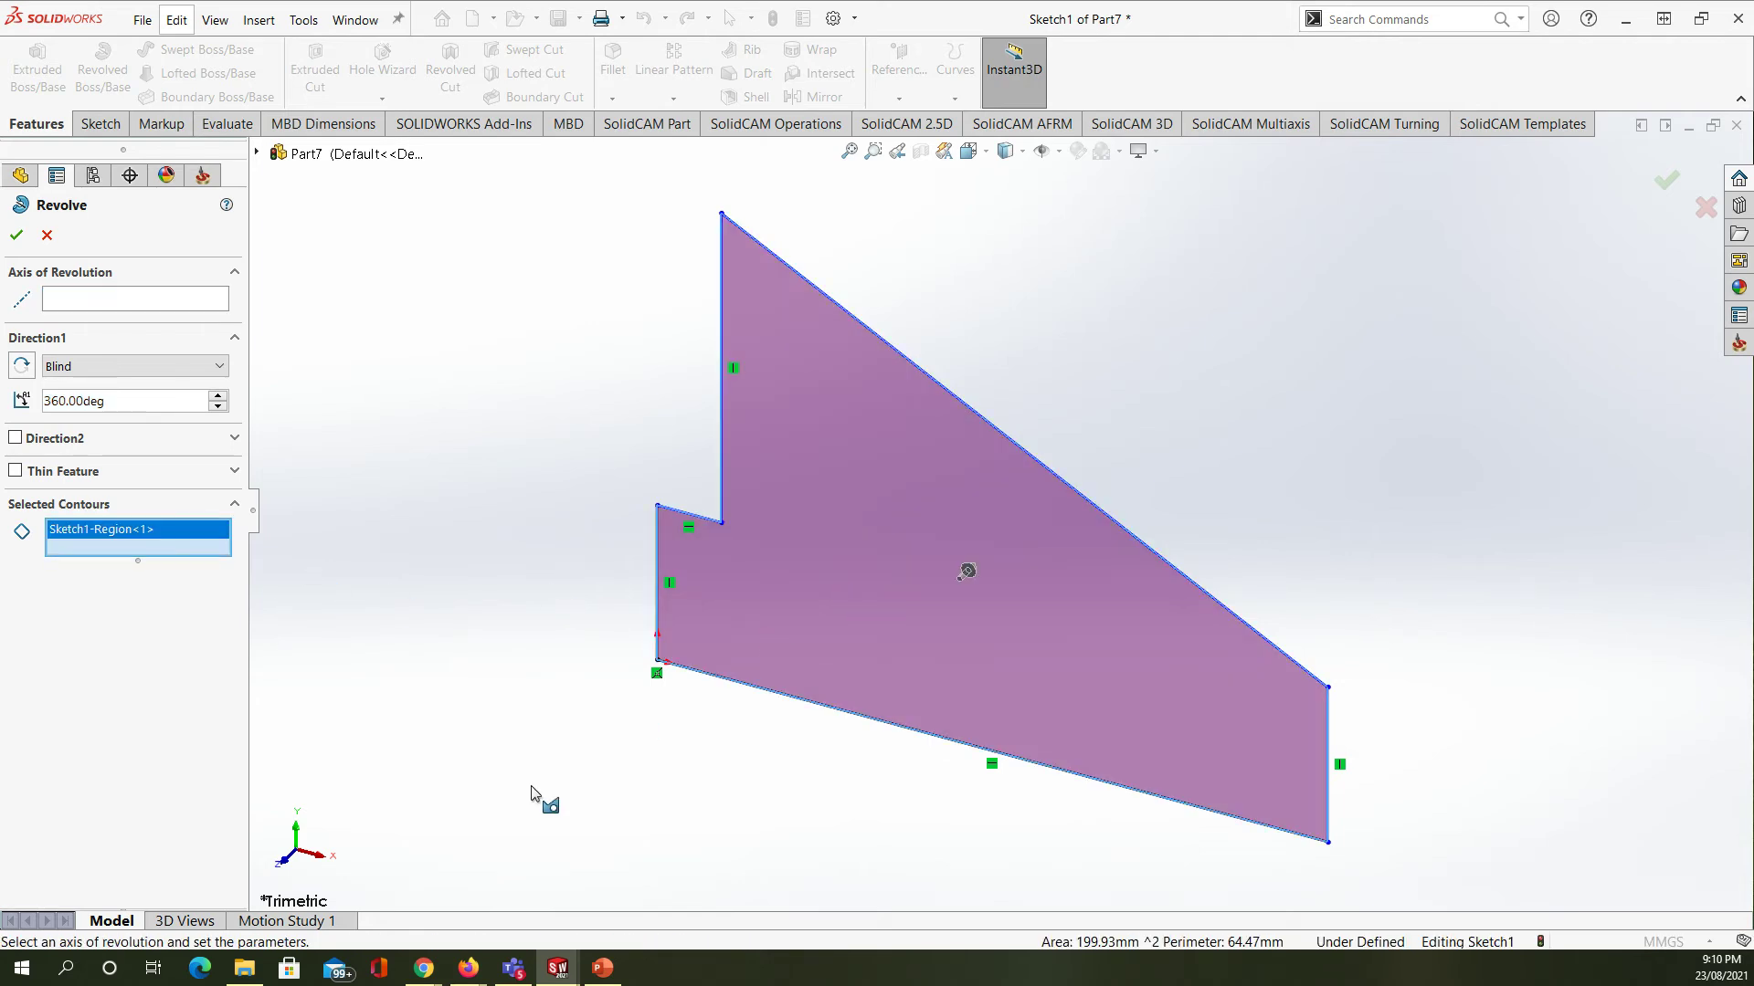
click(111, 305)
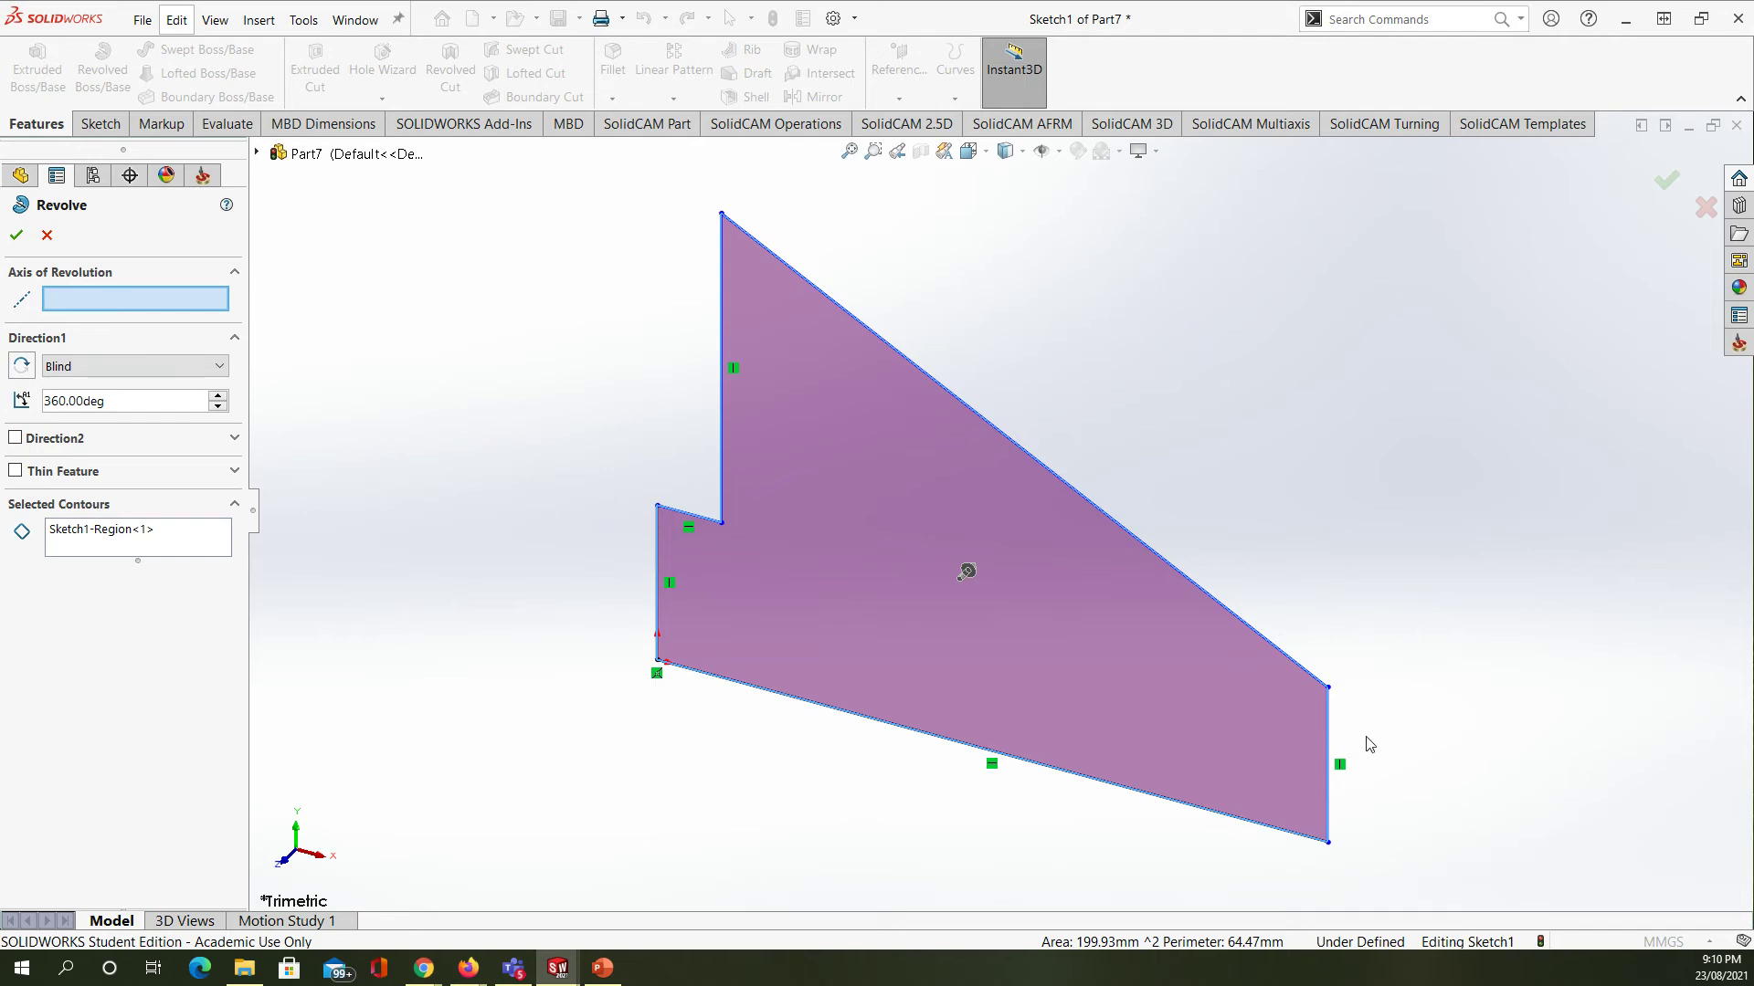
click(1331, 718)
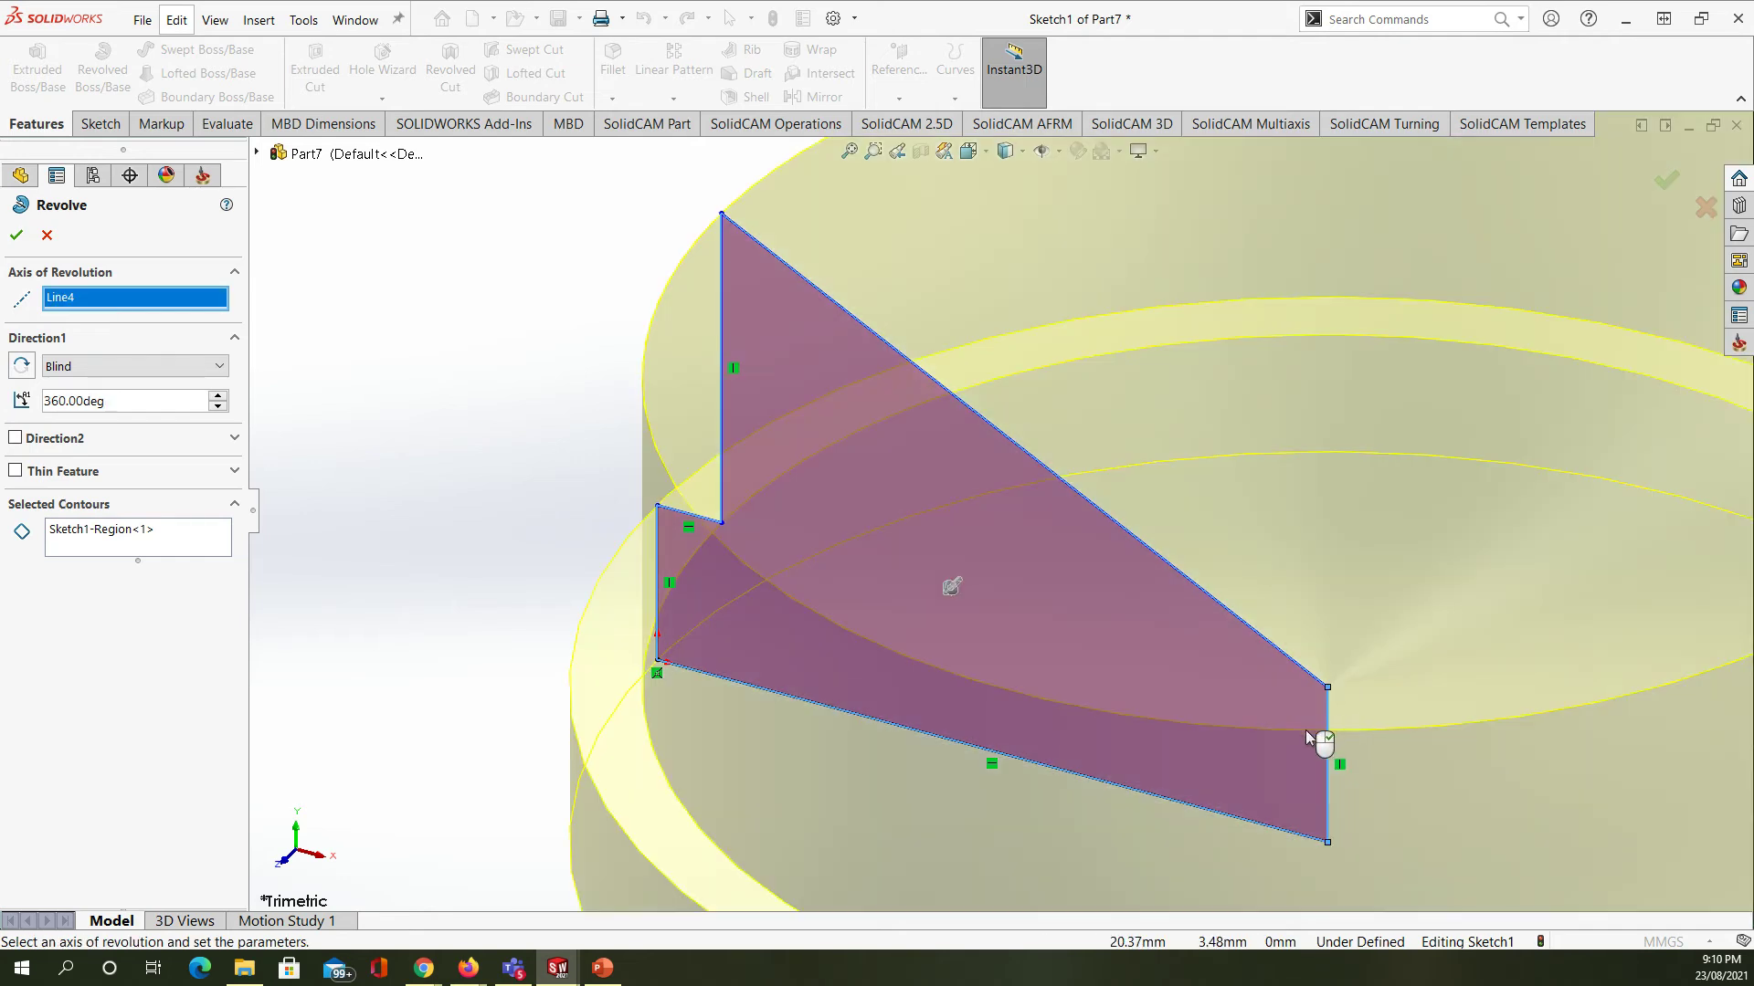
scroll(1279, 725, up, 4)
scroll(1001, 508, up, 1)
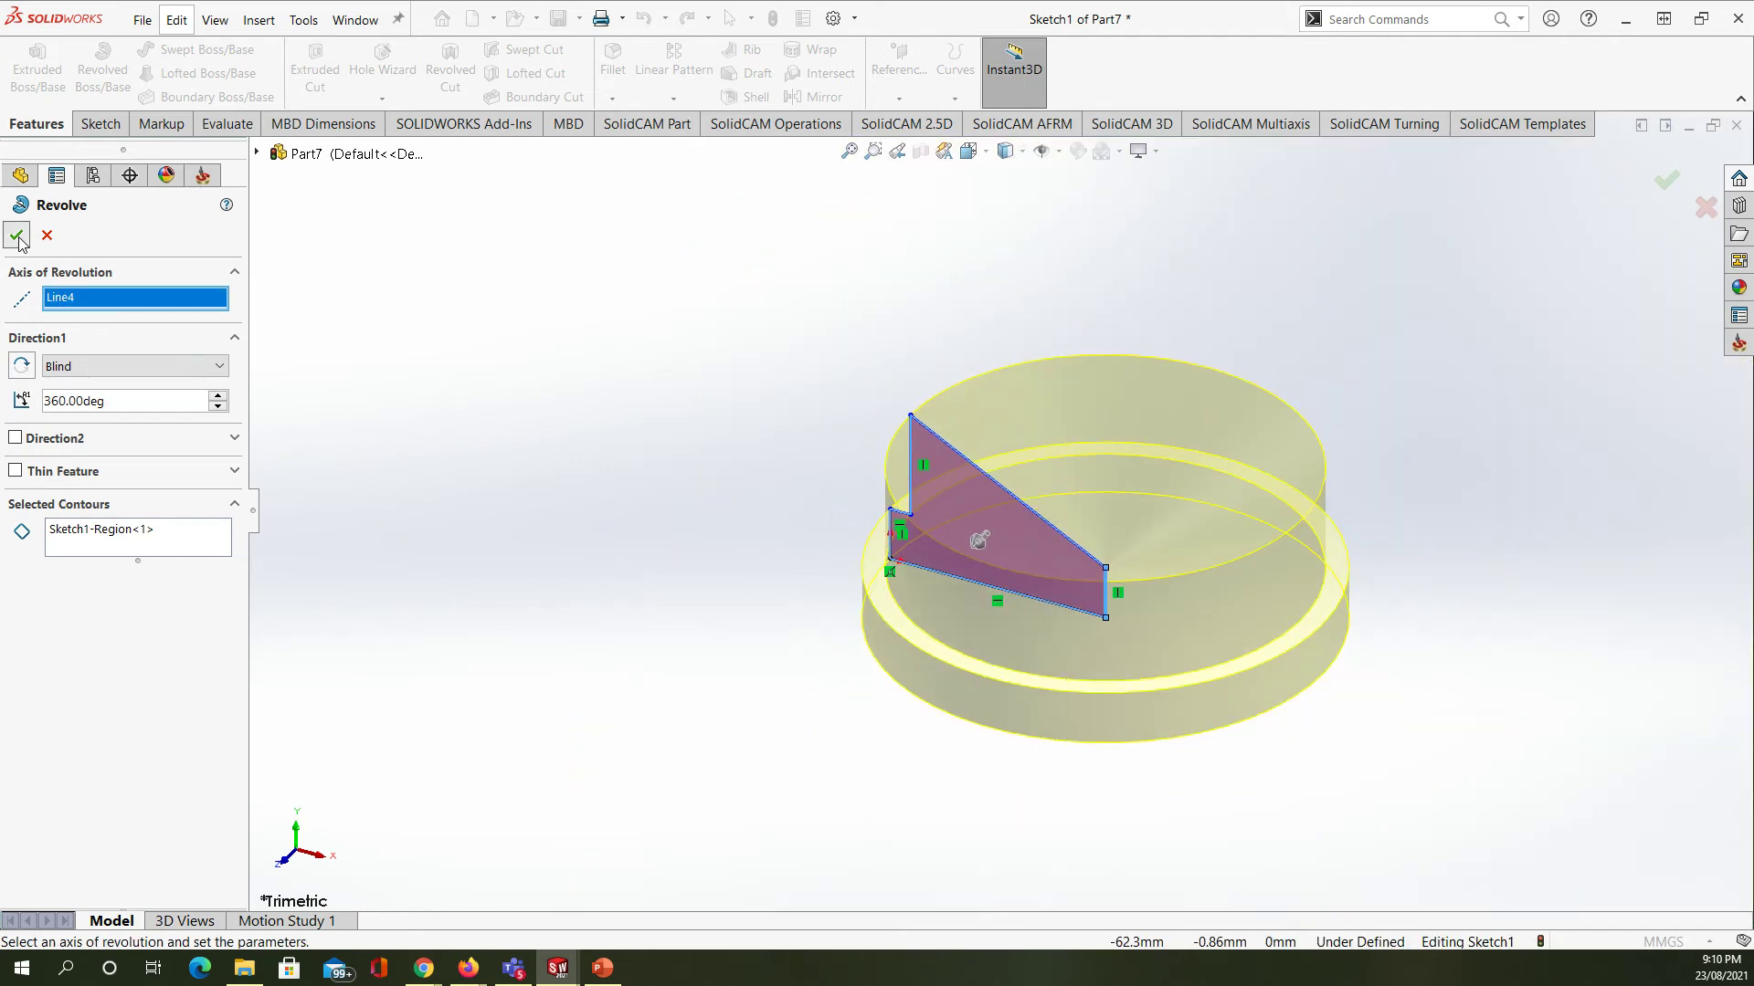
key(Return)
- Examine the revolved body's conical top recess, rim and stepped flange from several angles
middle_drag(749, 588, 1230, 801)
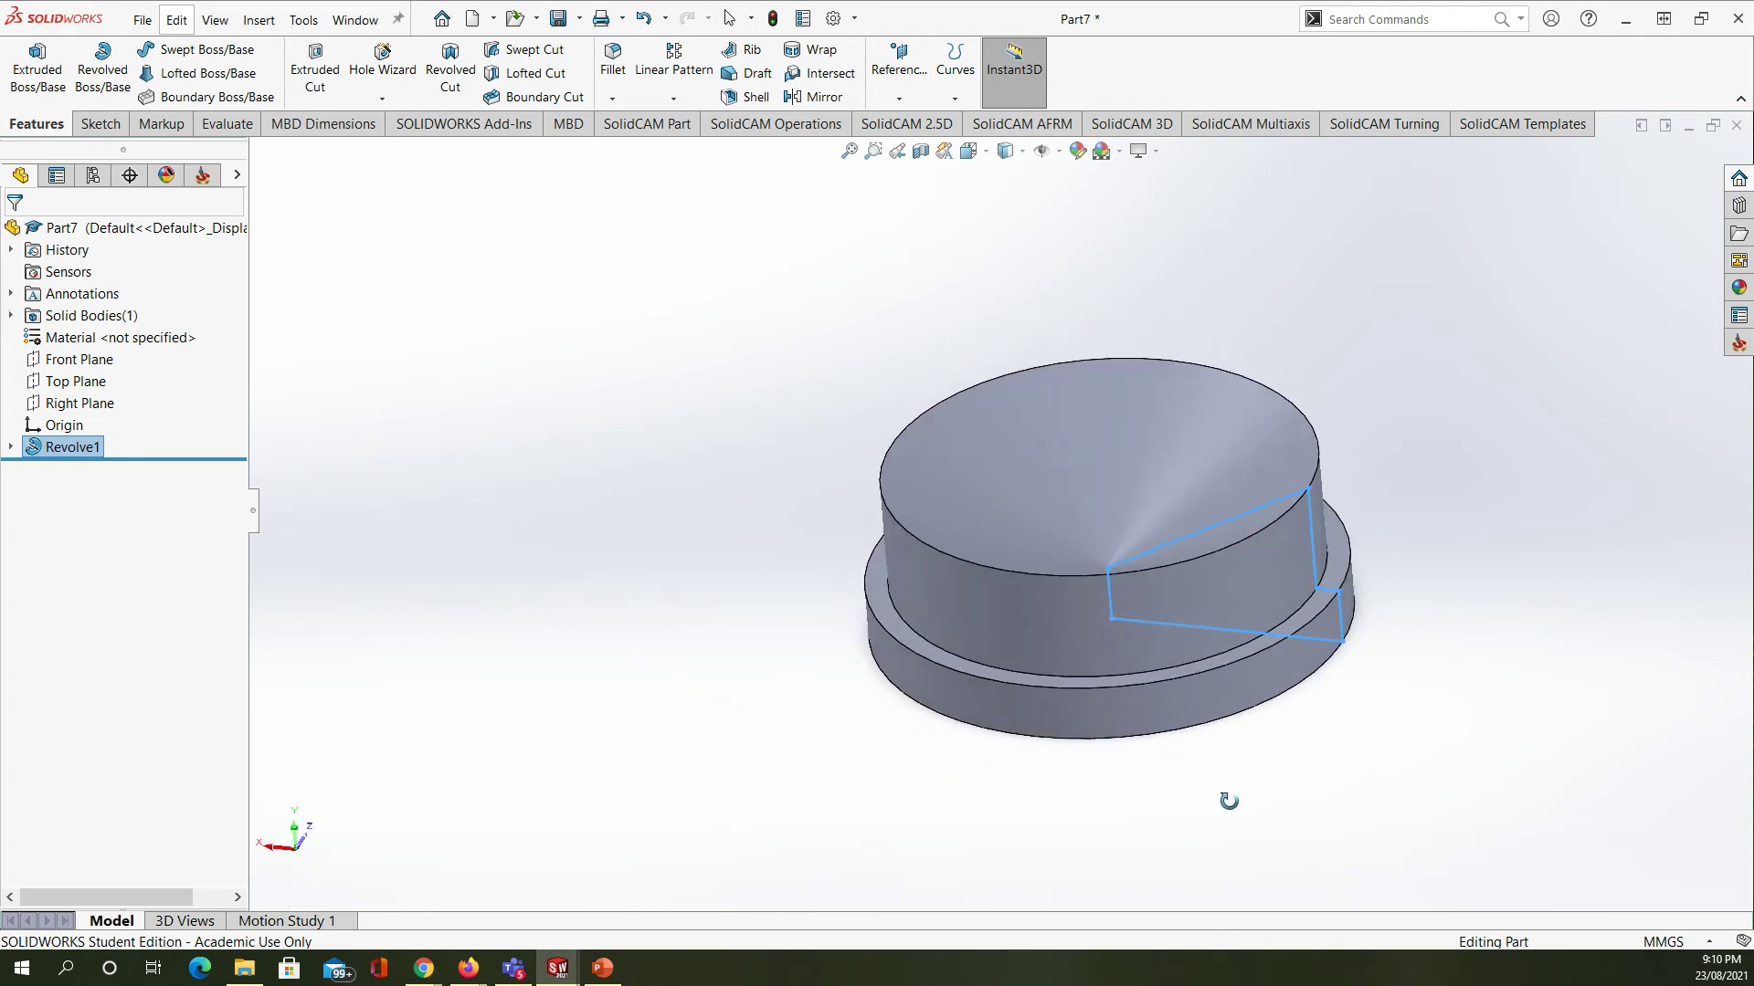
click(774, 713)
scroll(797, 714, up, 3)
middle_drag(1142, 632, 1139, 576)
scroll(1137, 563, down, 5)
middle_drag(982, 507, 932, 479)
scroll(884, 599, up, 4)
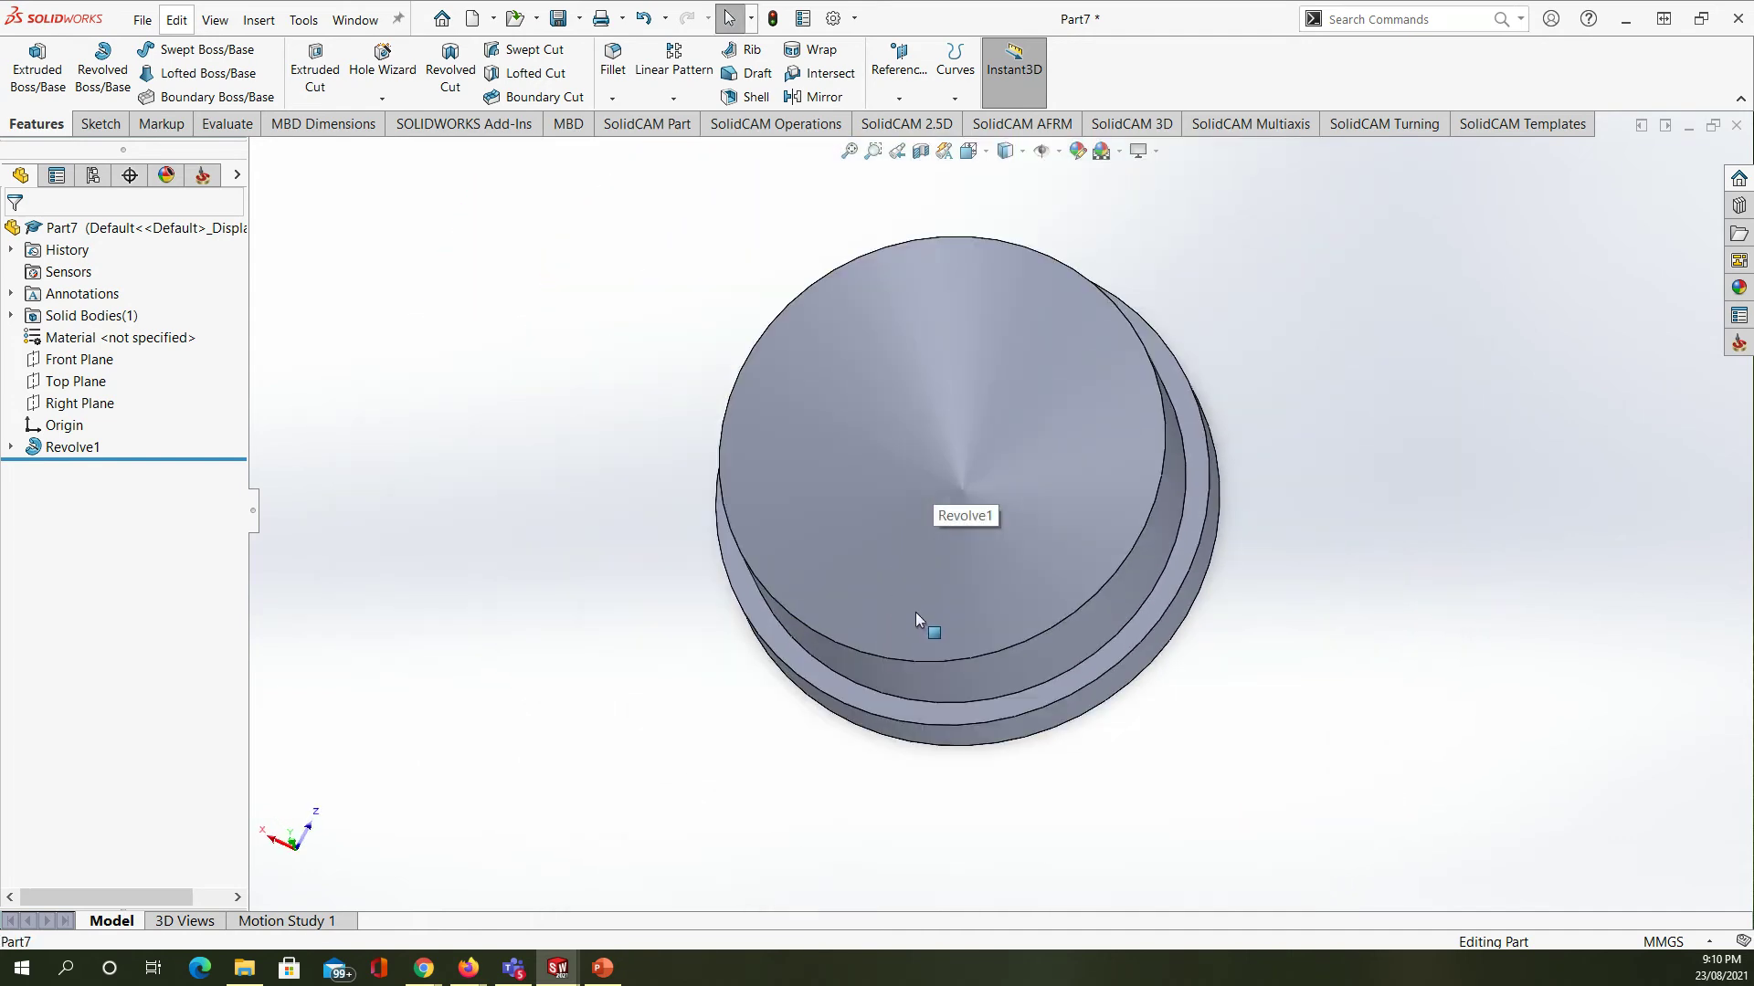
middle_drag(895, 709, 803, 387)
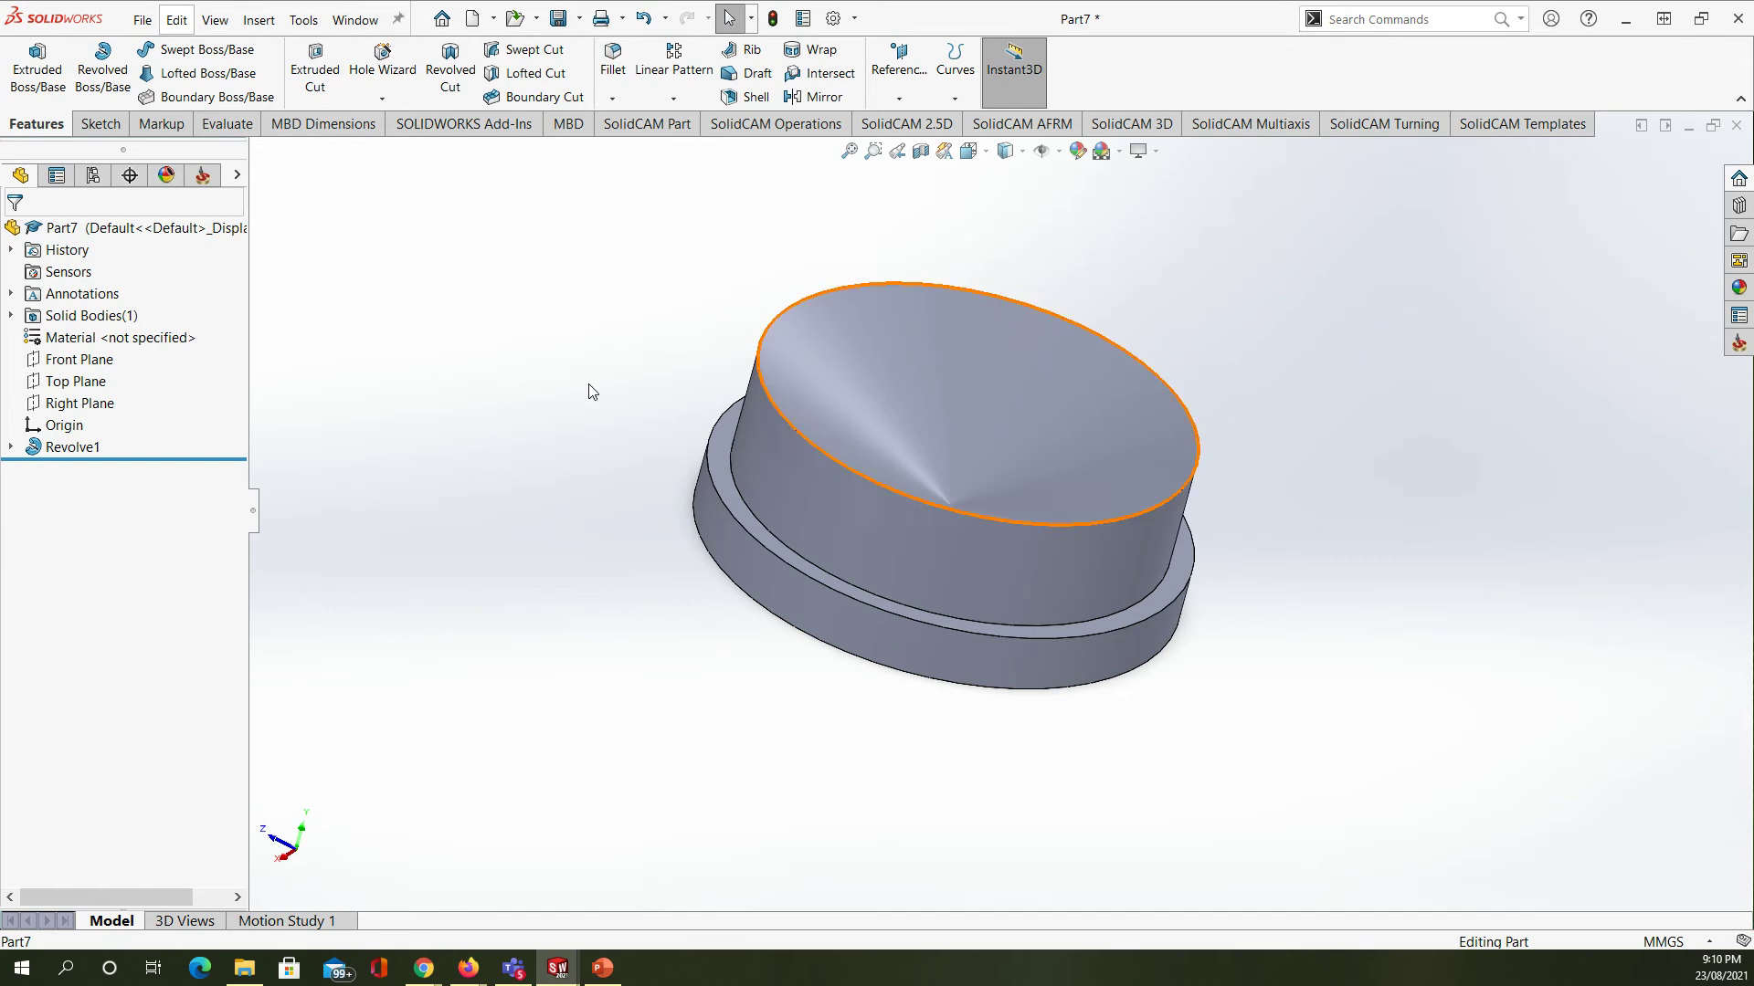
- Delete the revolve feature, keeping its profile sketch
click(59, 450)
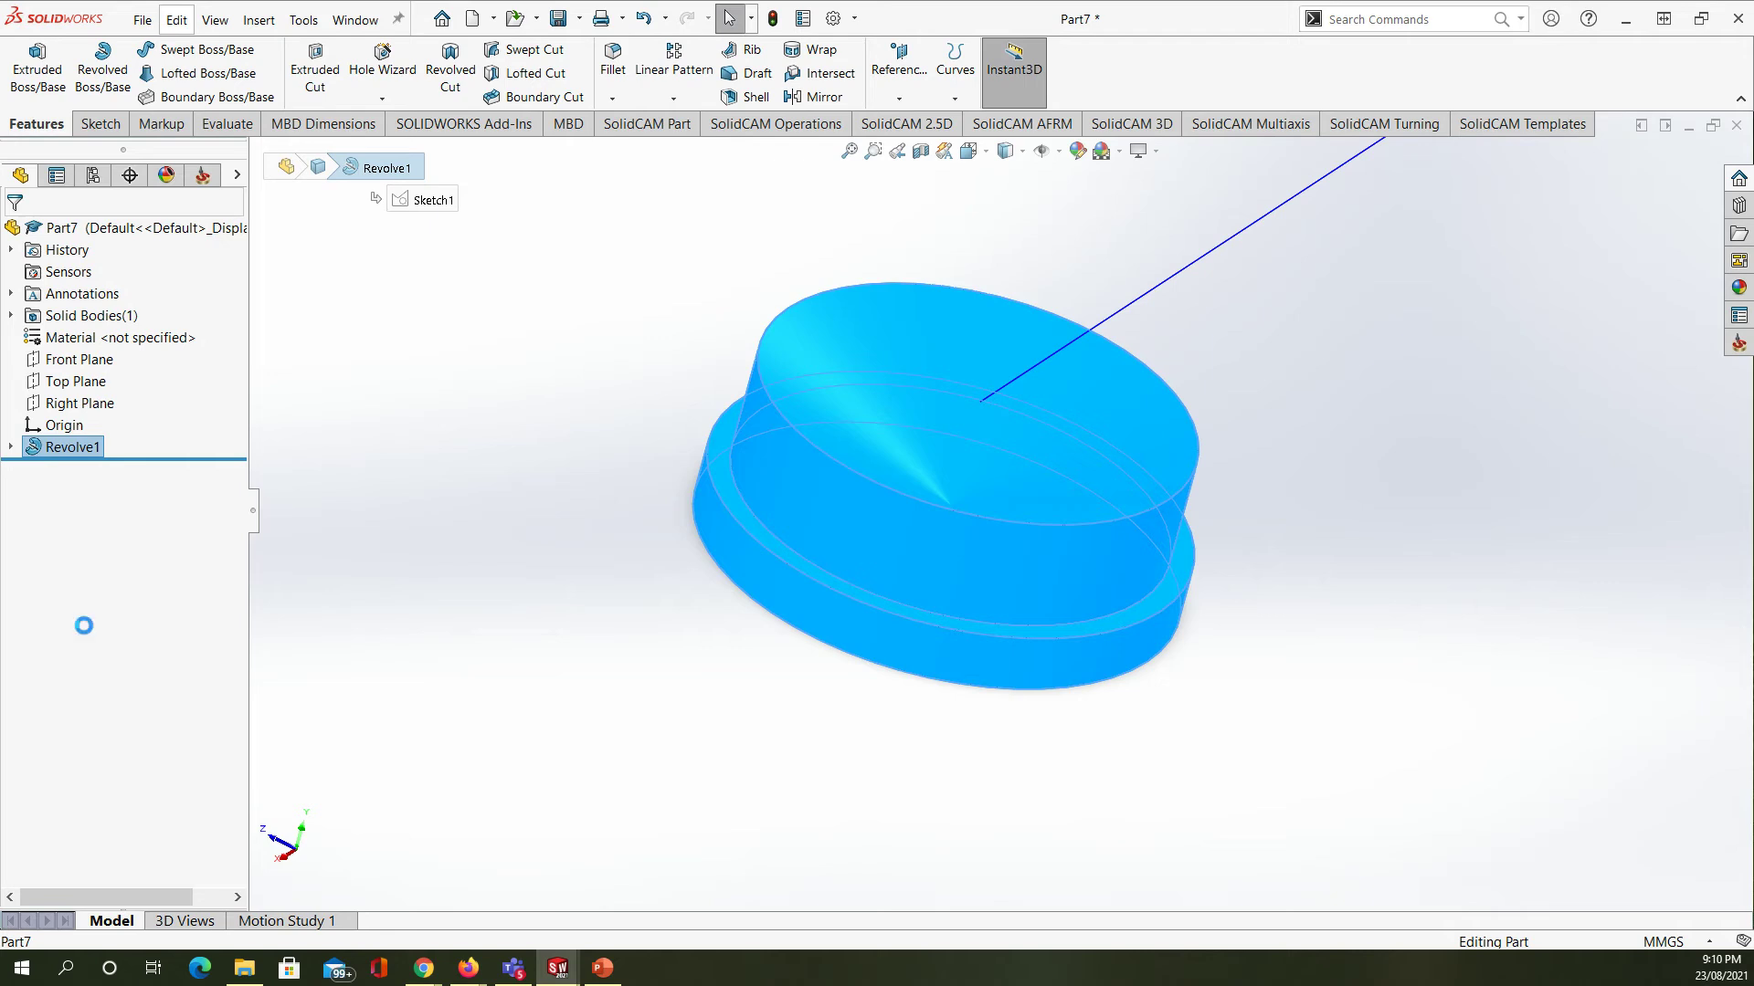
click(1009, 368)
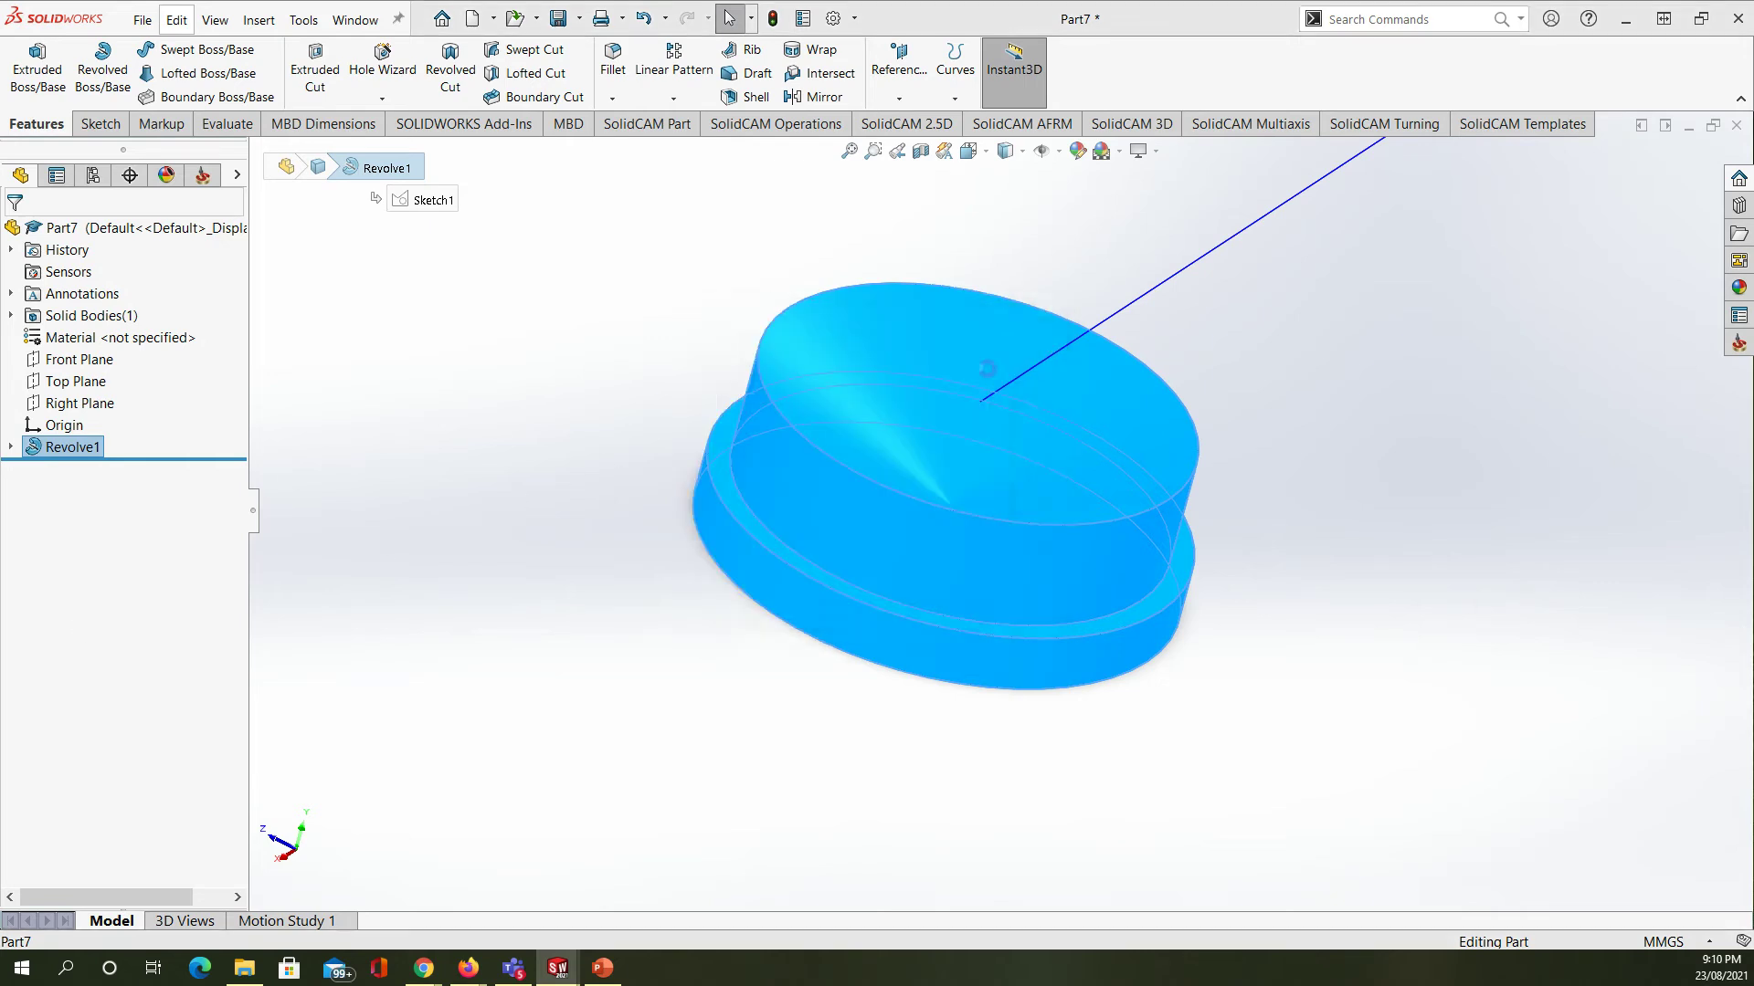
mouse_move(801, 562)
middle_down()
mouse_move(1053, 529)
mouse_move(1049, 643)
mouse_move(1022, 655)
mouse_move(1081, 620)
middle_up()
scroll(1069, 484, down, 5)
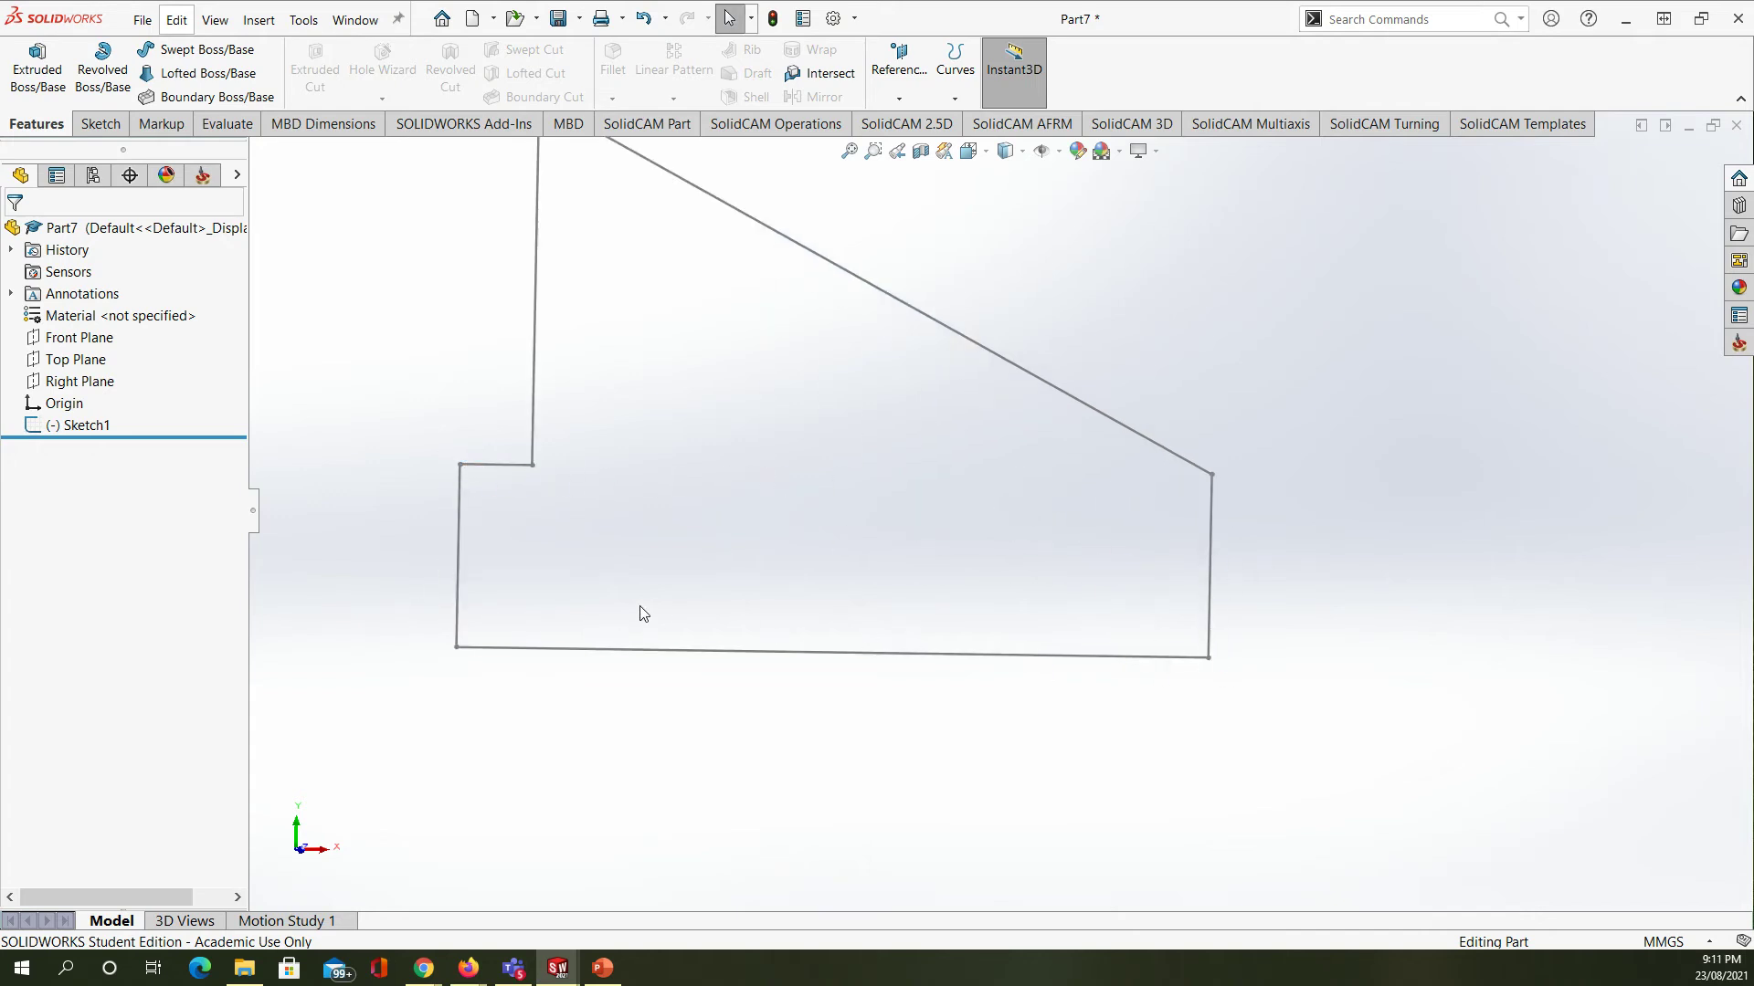
- Check the lengths of the profile's bottom edge, short vertical edge at the origin and upper vertical line
click(627, 651)
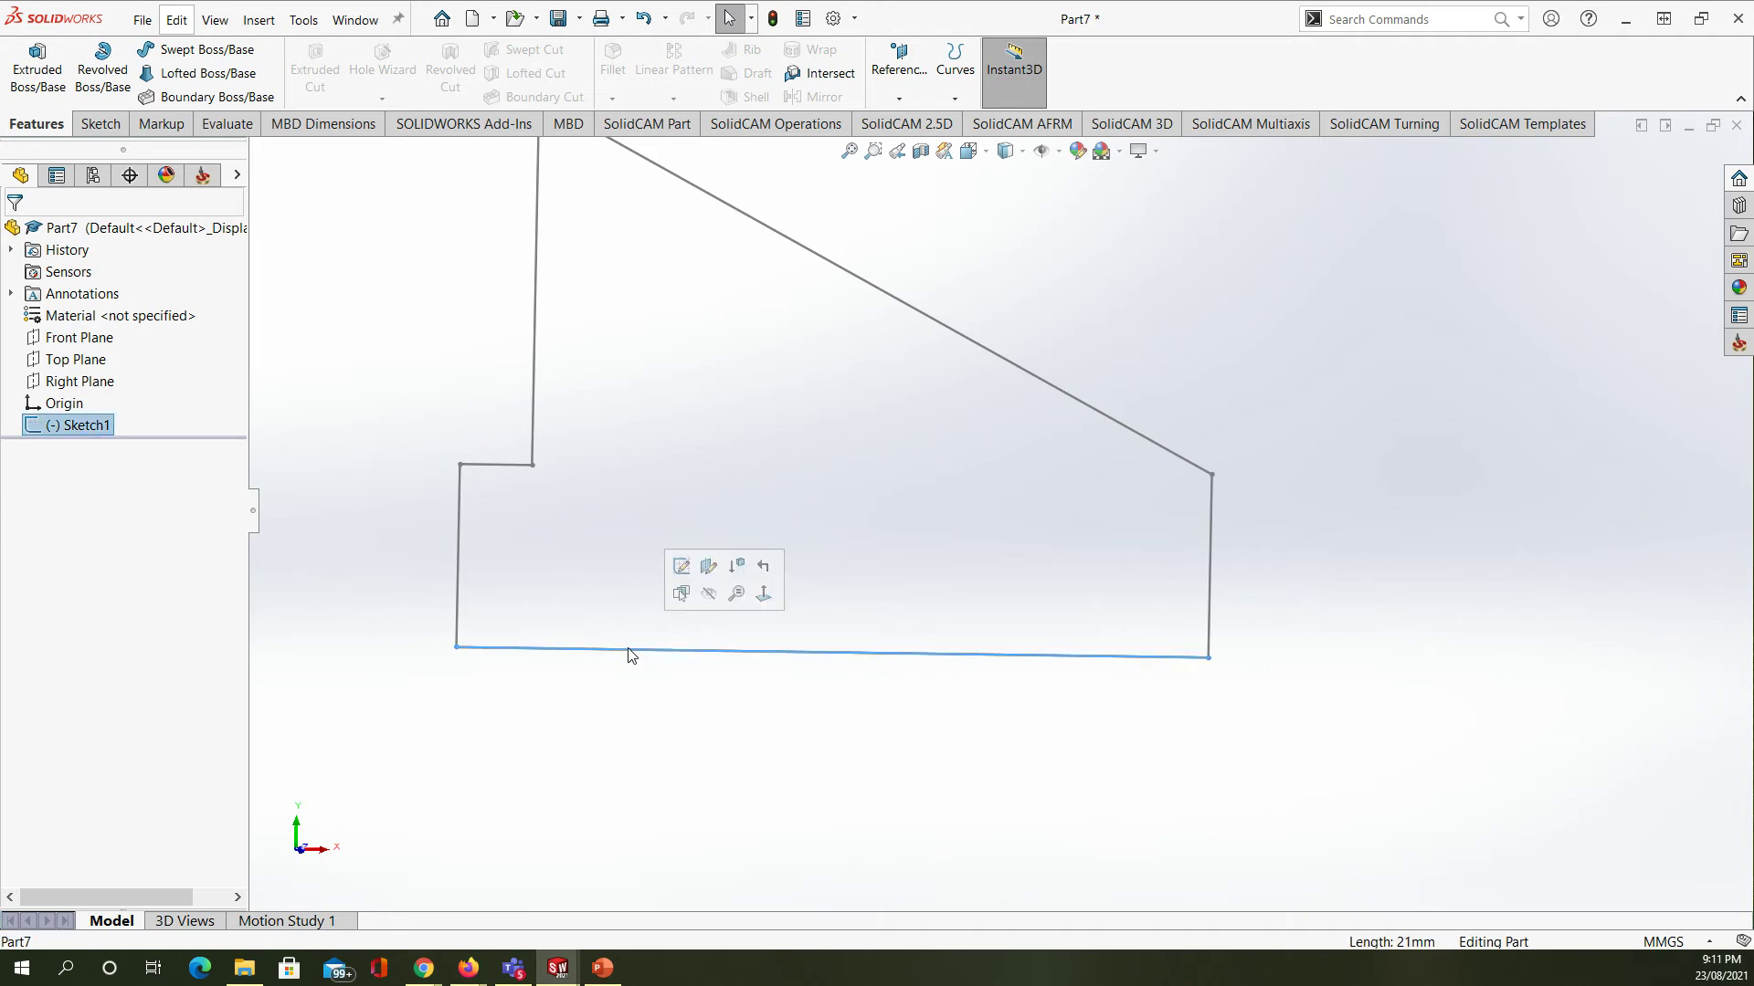
scroll(552, 463, up, 3)
scroll(550, 464, down, 3)
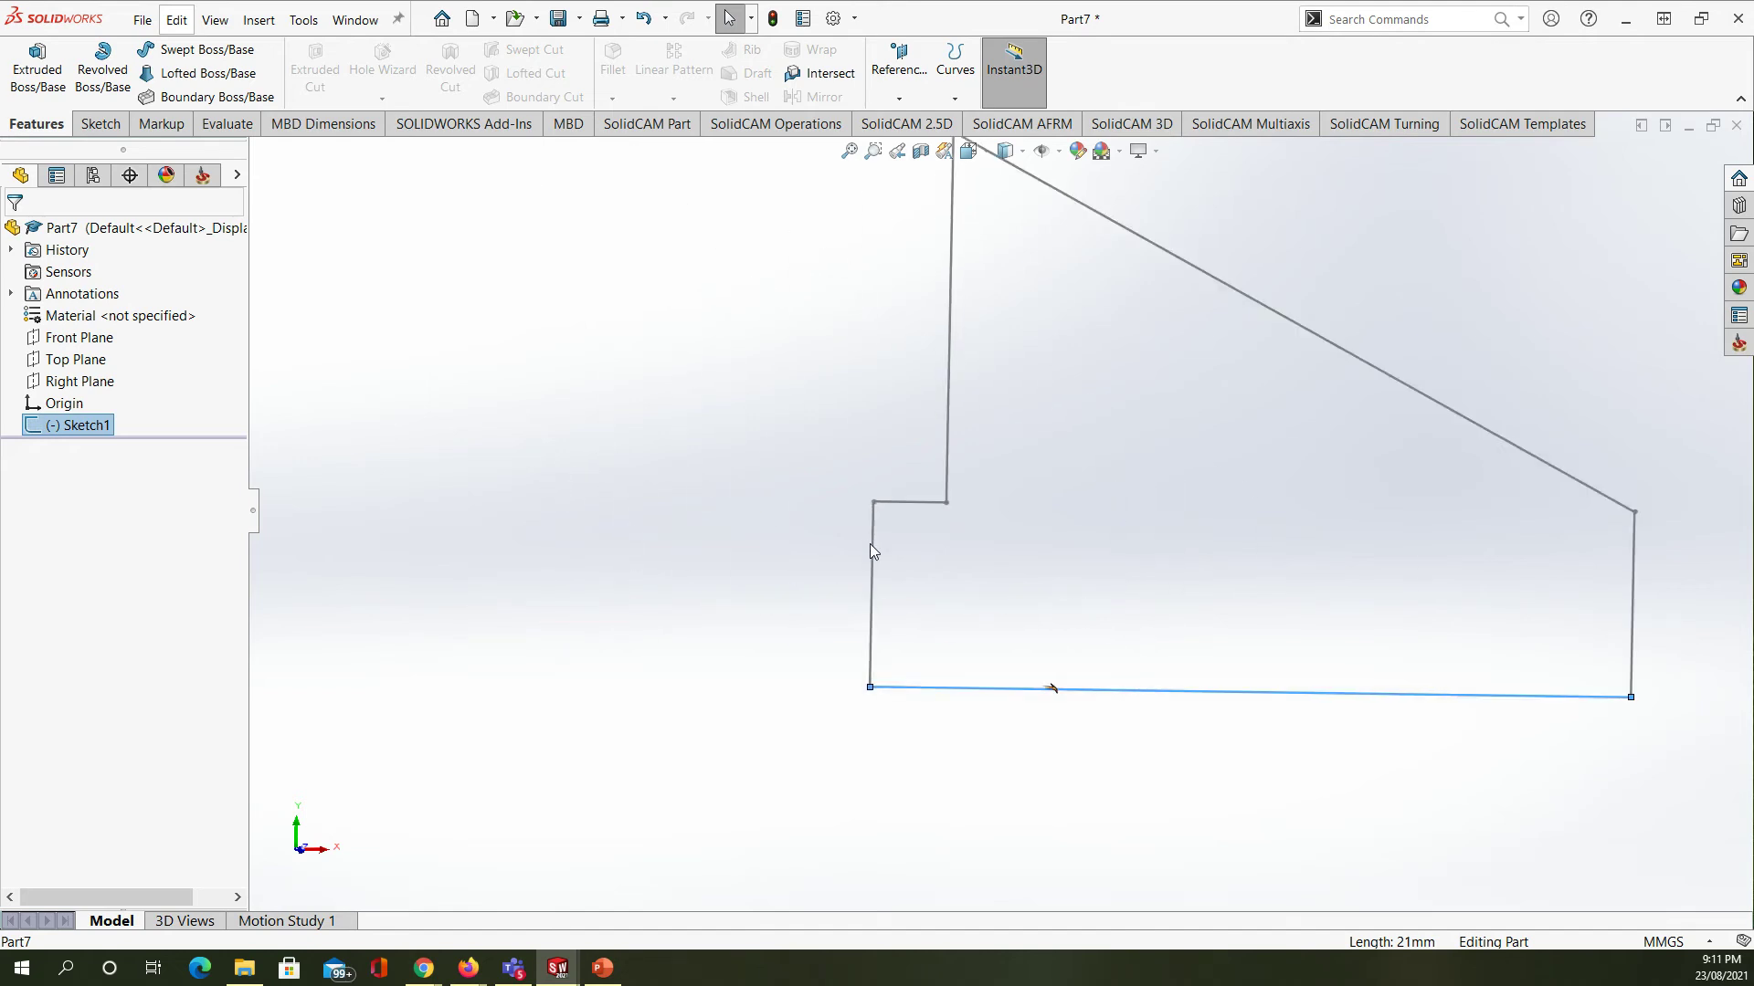
click(875, 550)
scroll(913, 557, up, 2)
scroll(1034, 498, down, 2)
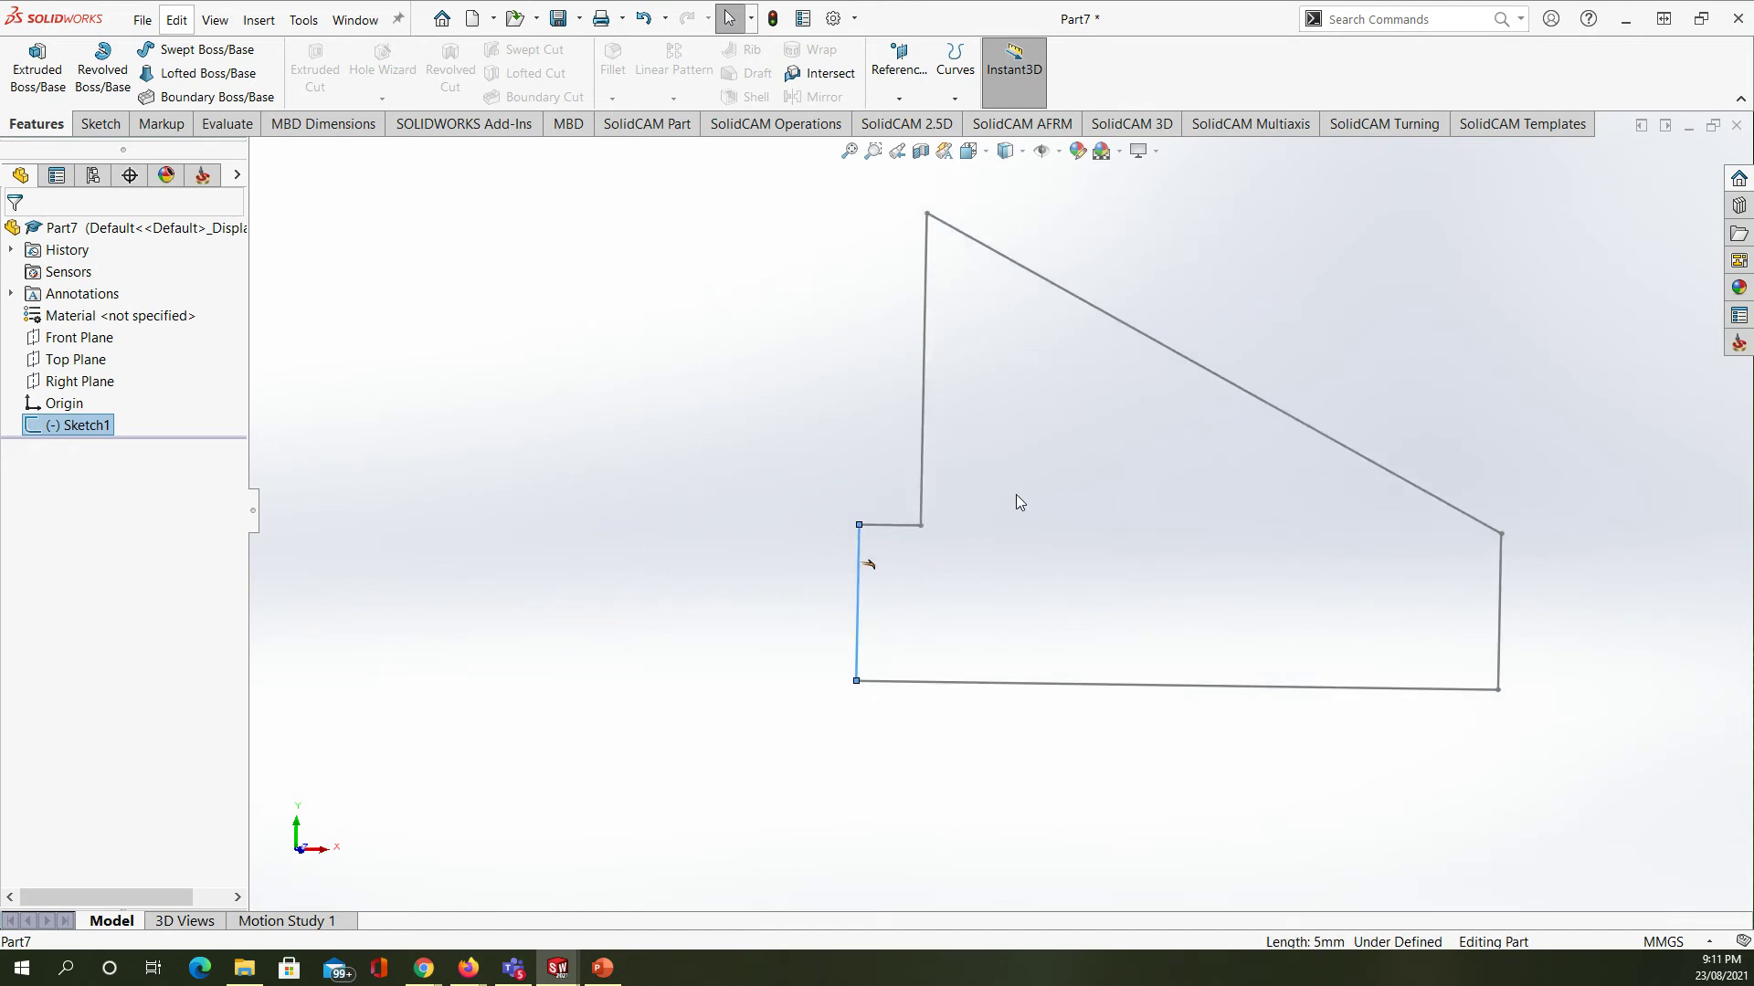
scroll(985, 517, up, 2)
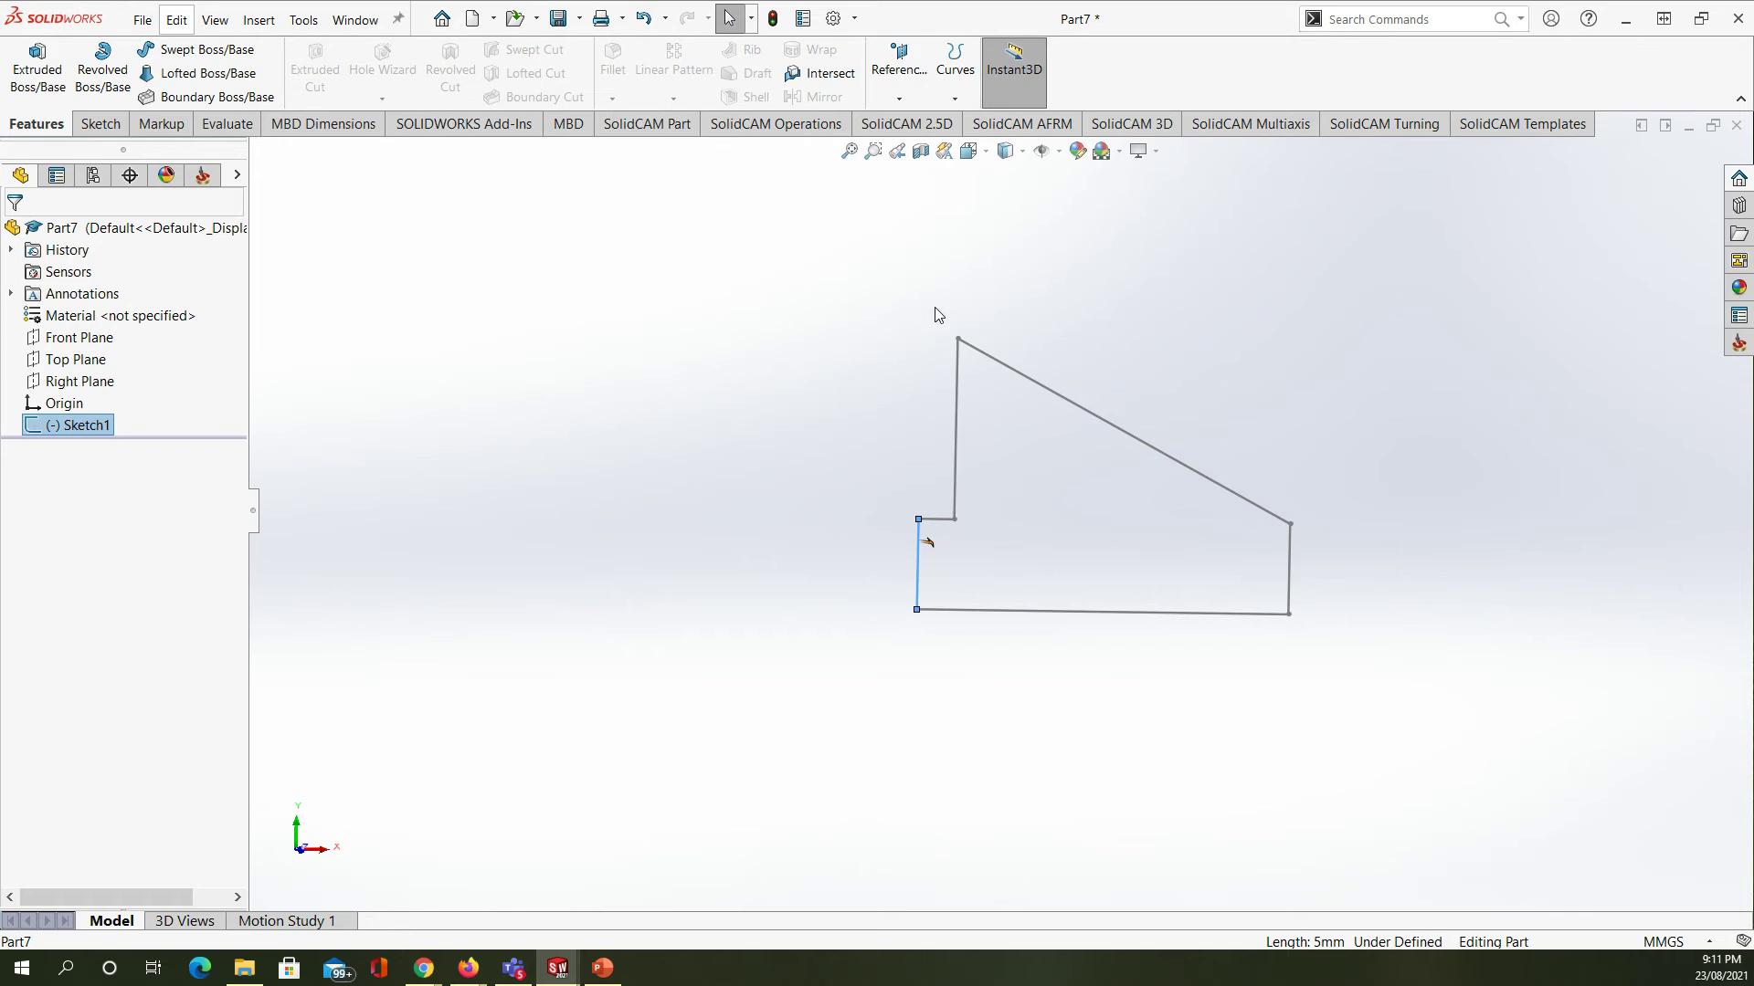
scroll(1001, 557, up, 2)
scroll(1014, 475, down, 5)
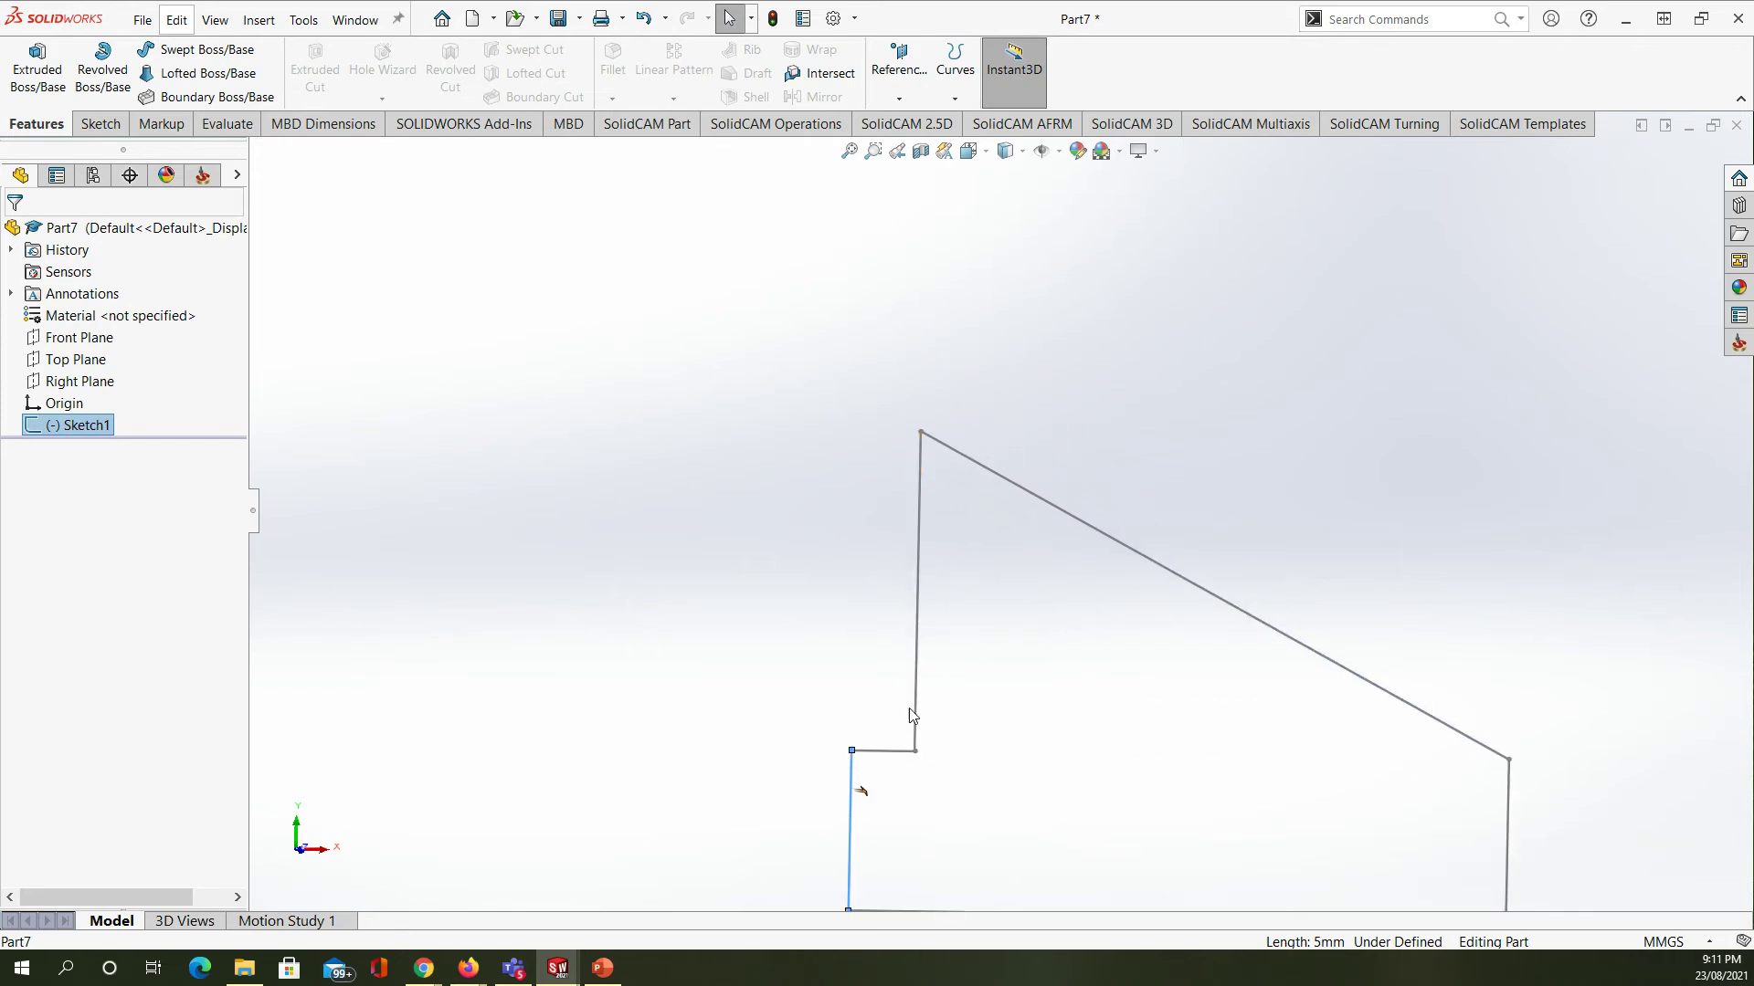
click(923, 465)
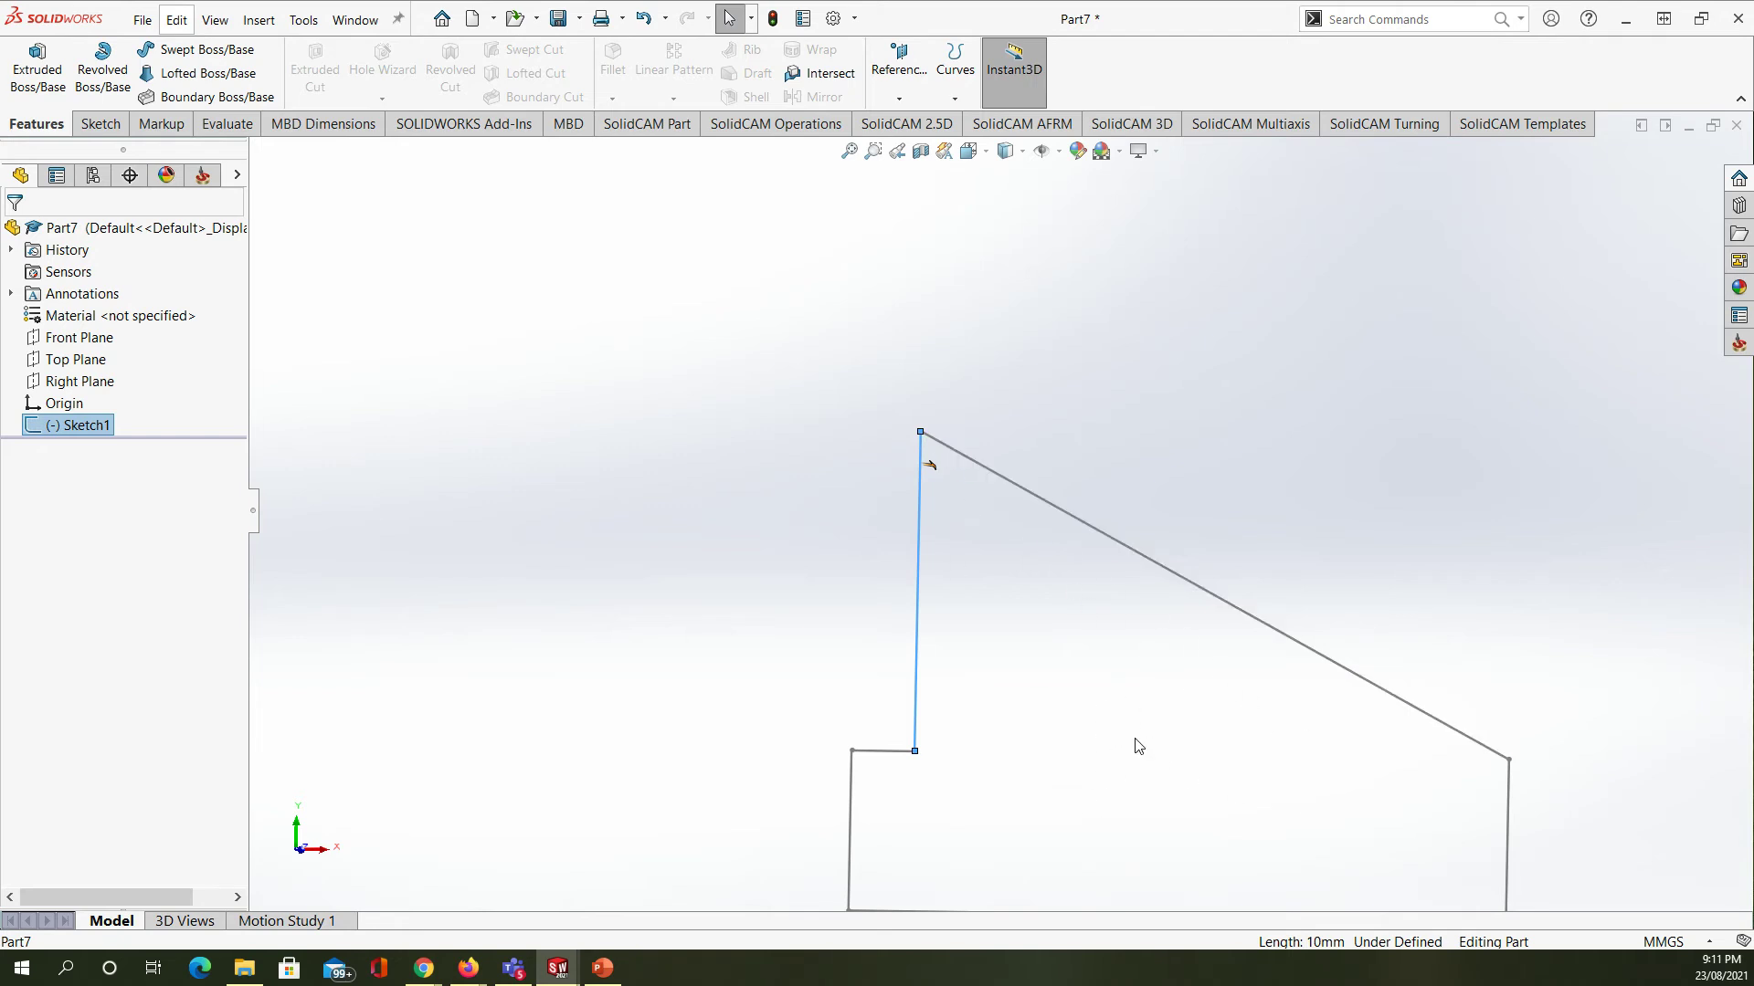
scroll(1168, 785, up, 1)
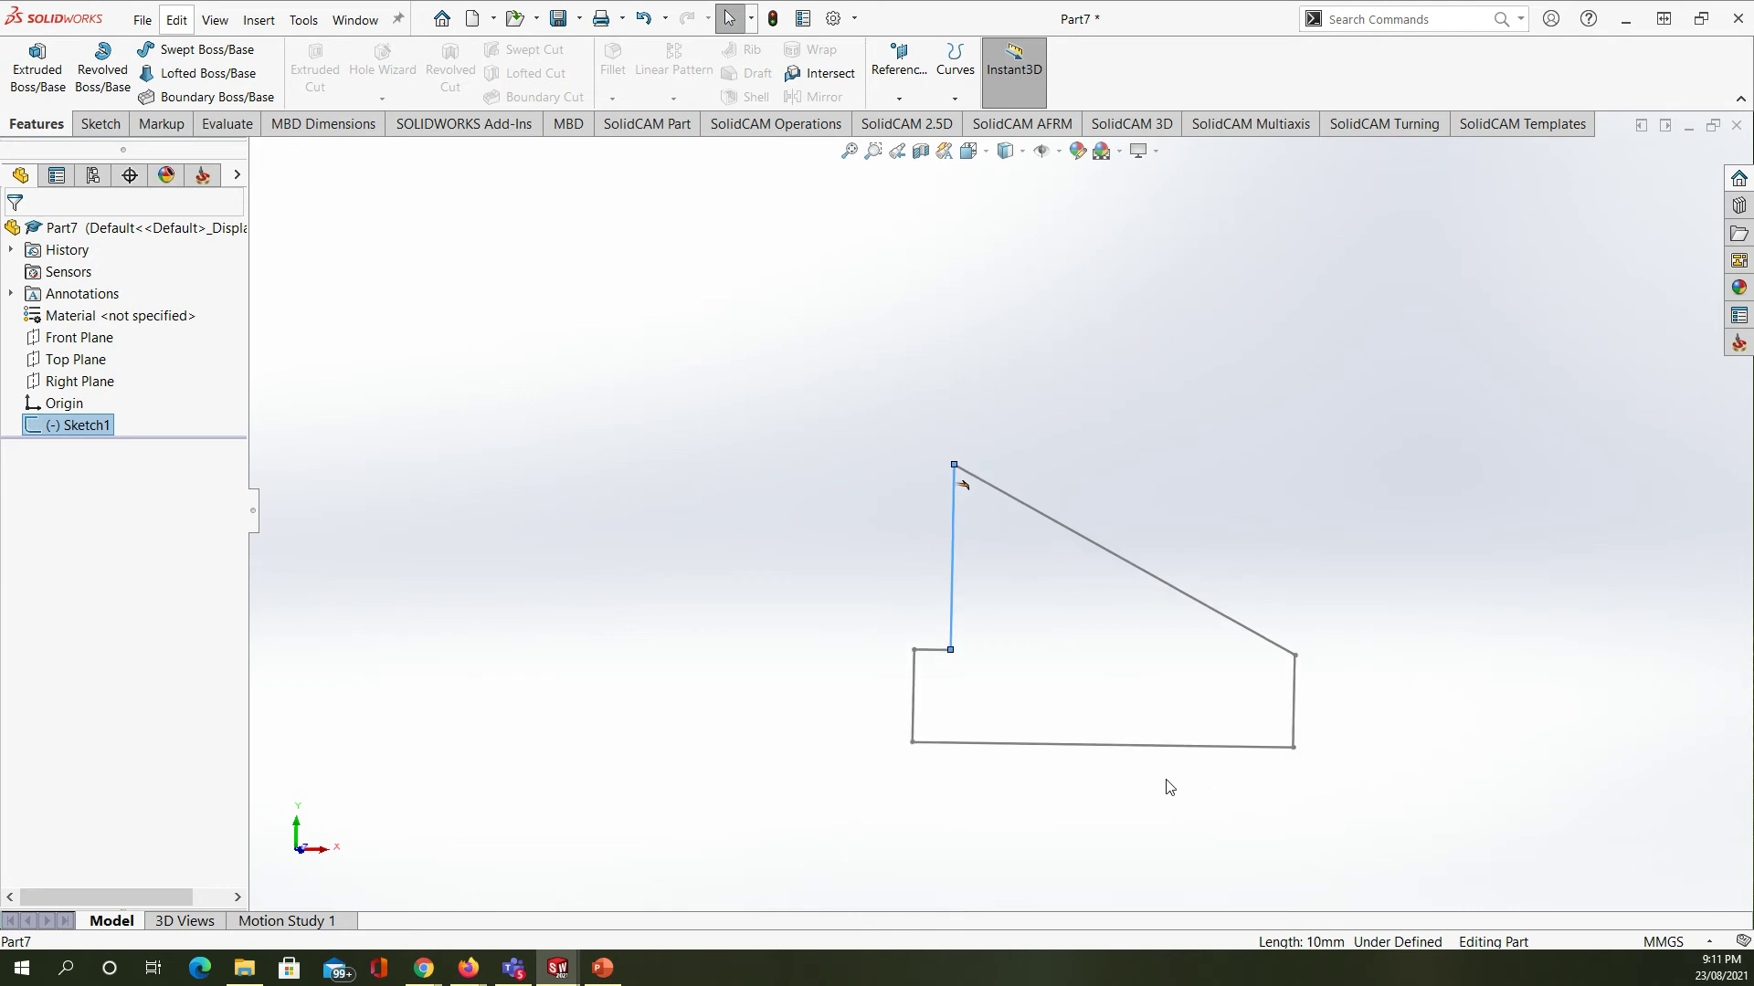
- Revolve the profile region 360 degrees, using the short vertical edge at the foot of the sloping line as axis instead of the upper vertical line
scroll(1308, 665, up, 2)
scroll(1265, 639, down, 1)
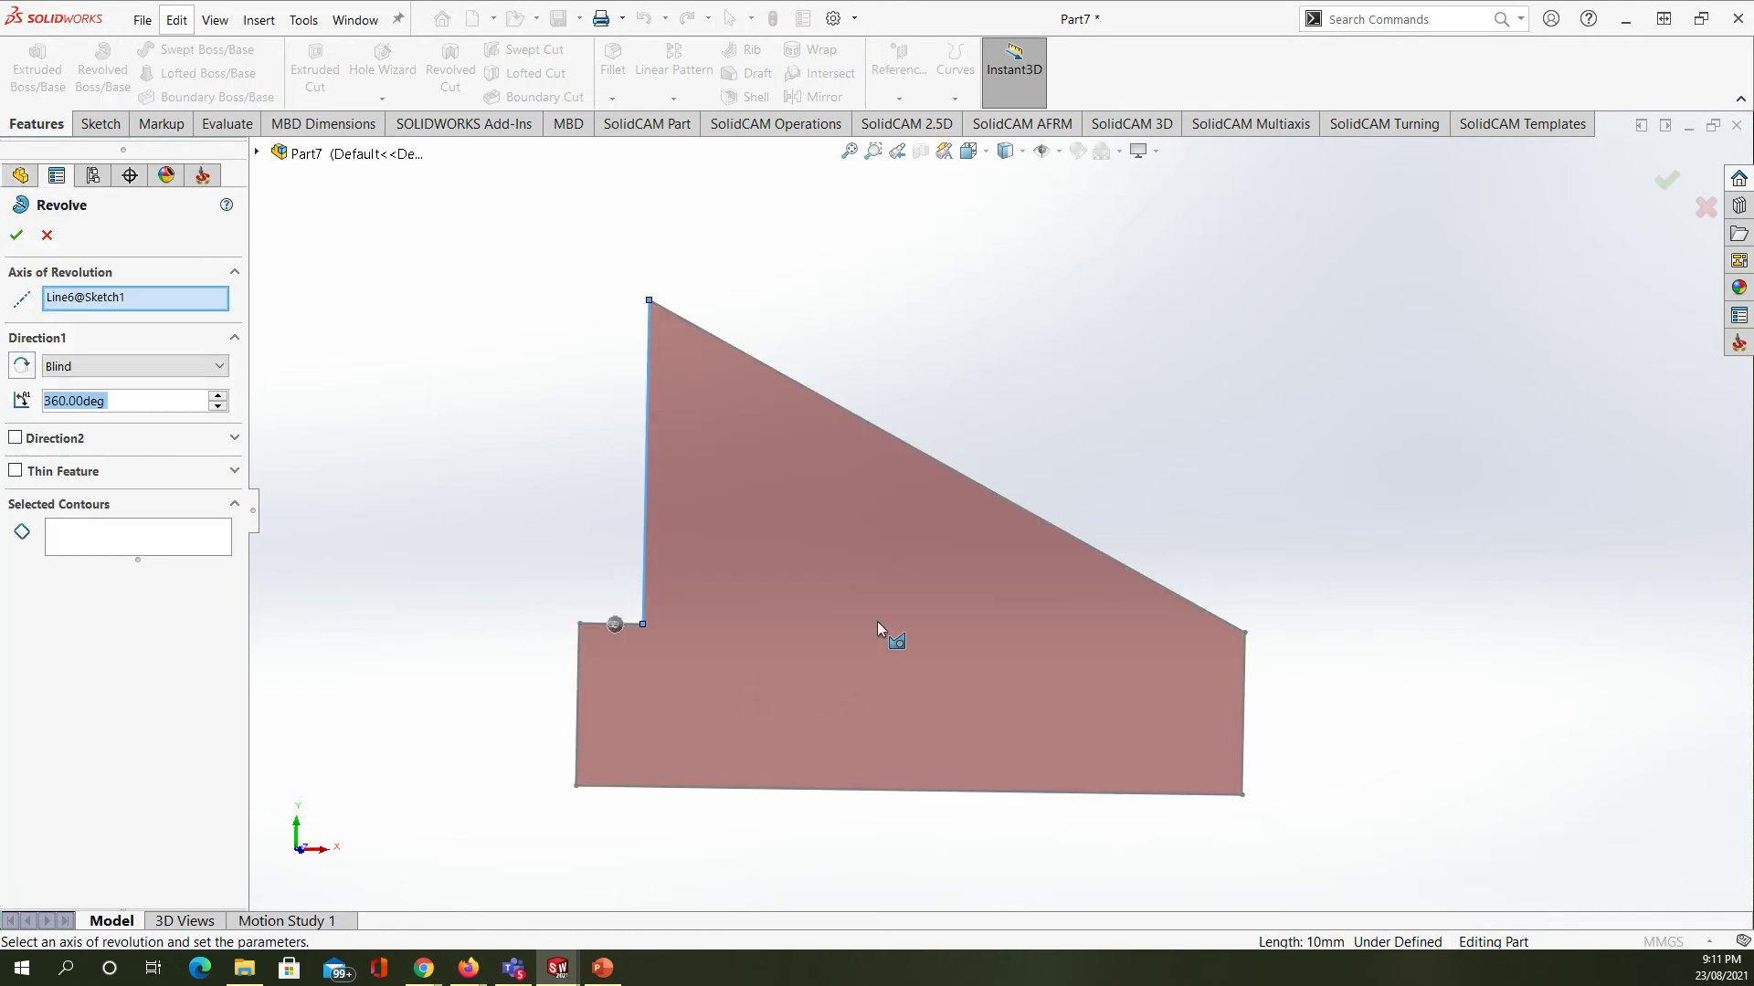
click(888, 738)
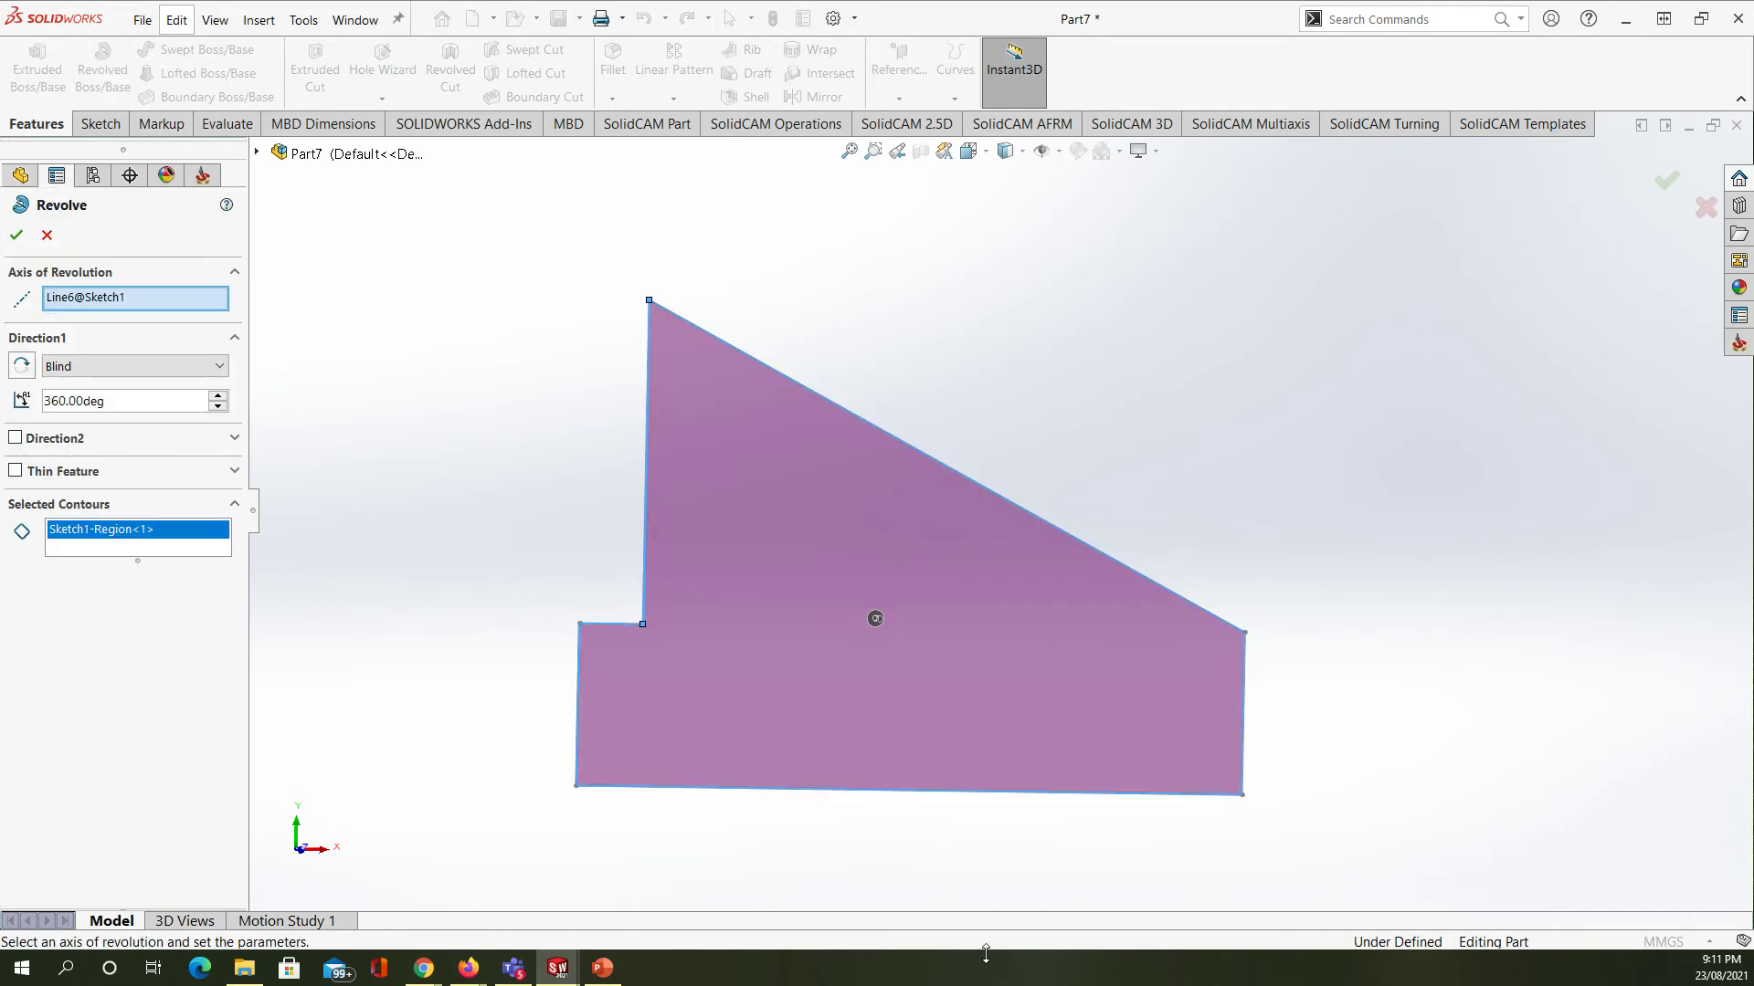
click(161, 305)
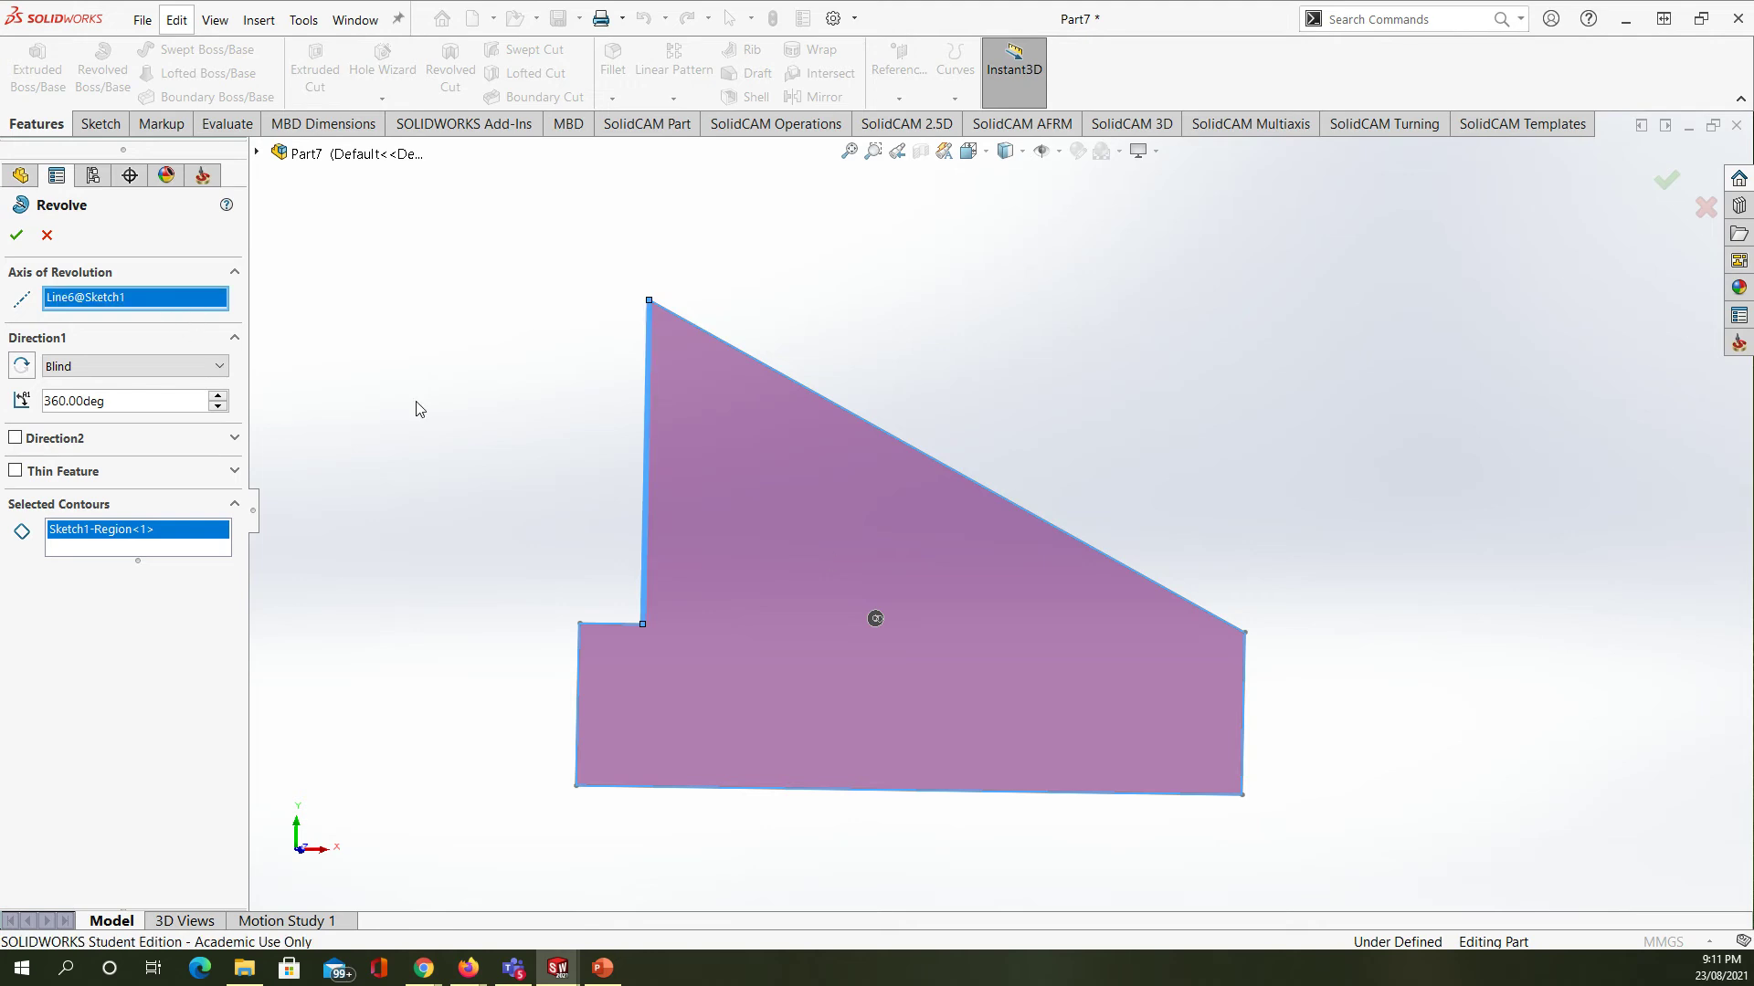
click(1244, 660)
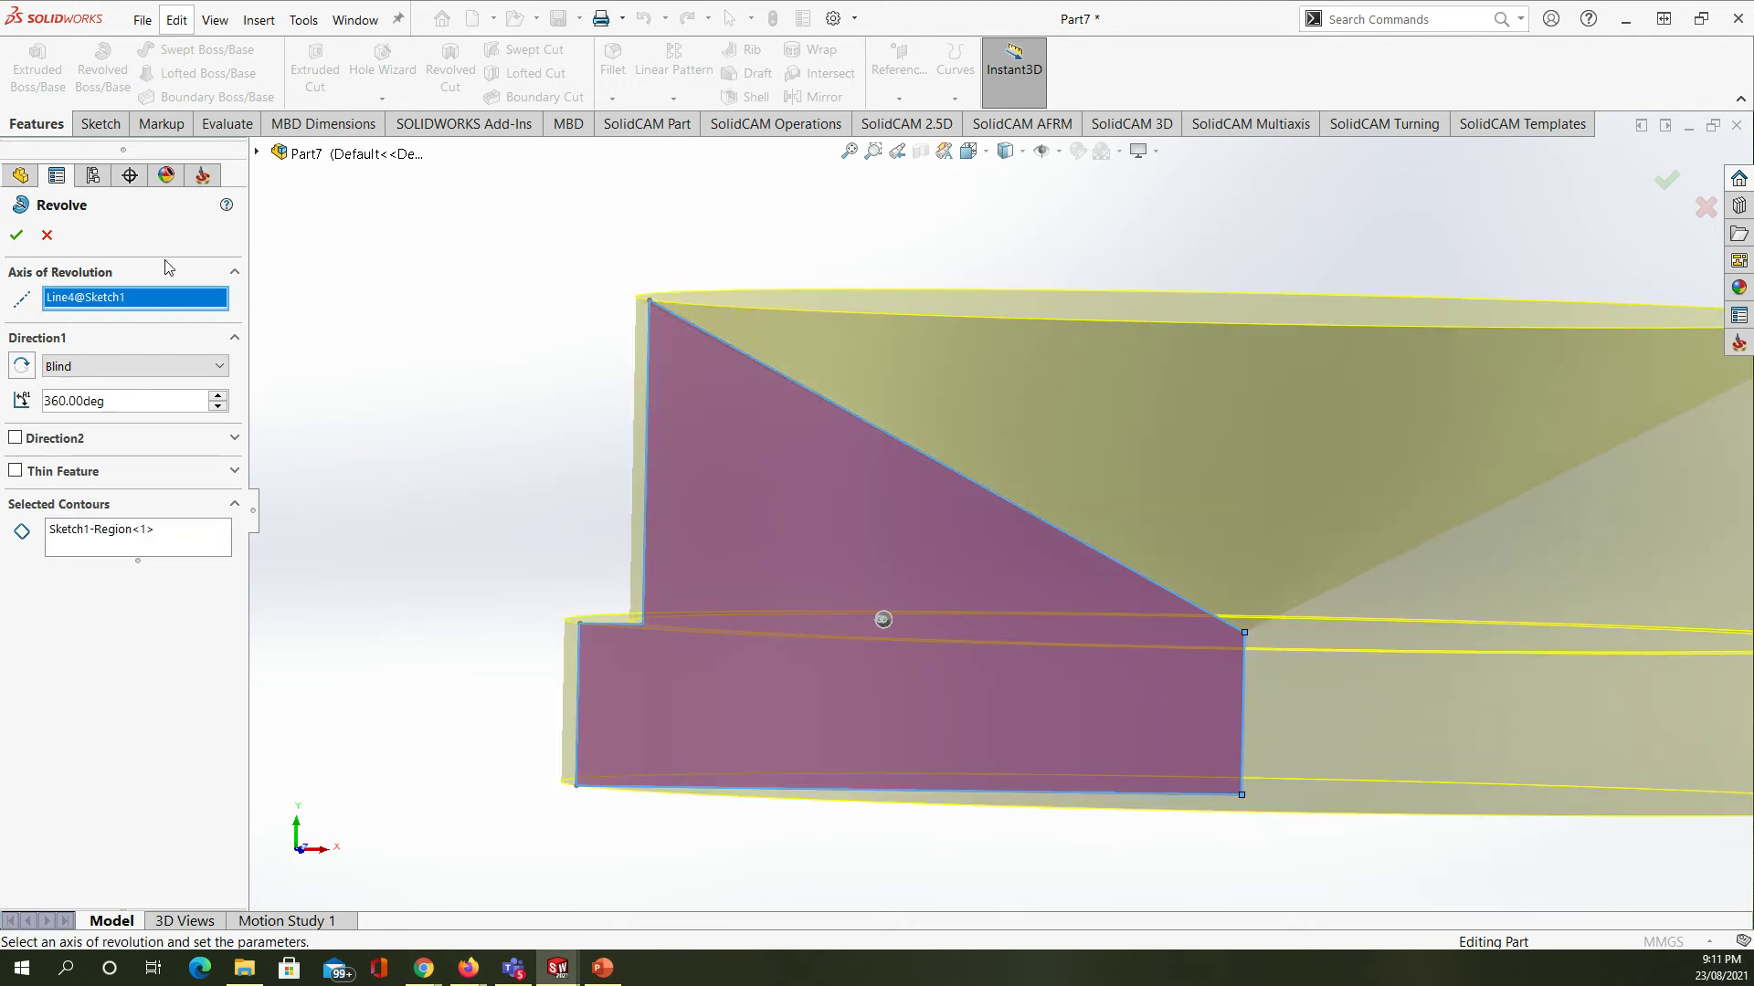
click(16, 235)
key(f)
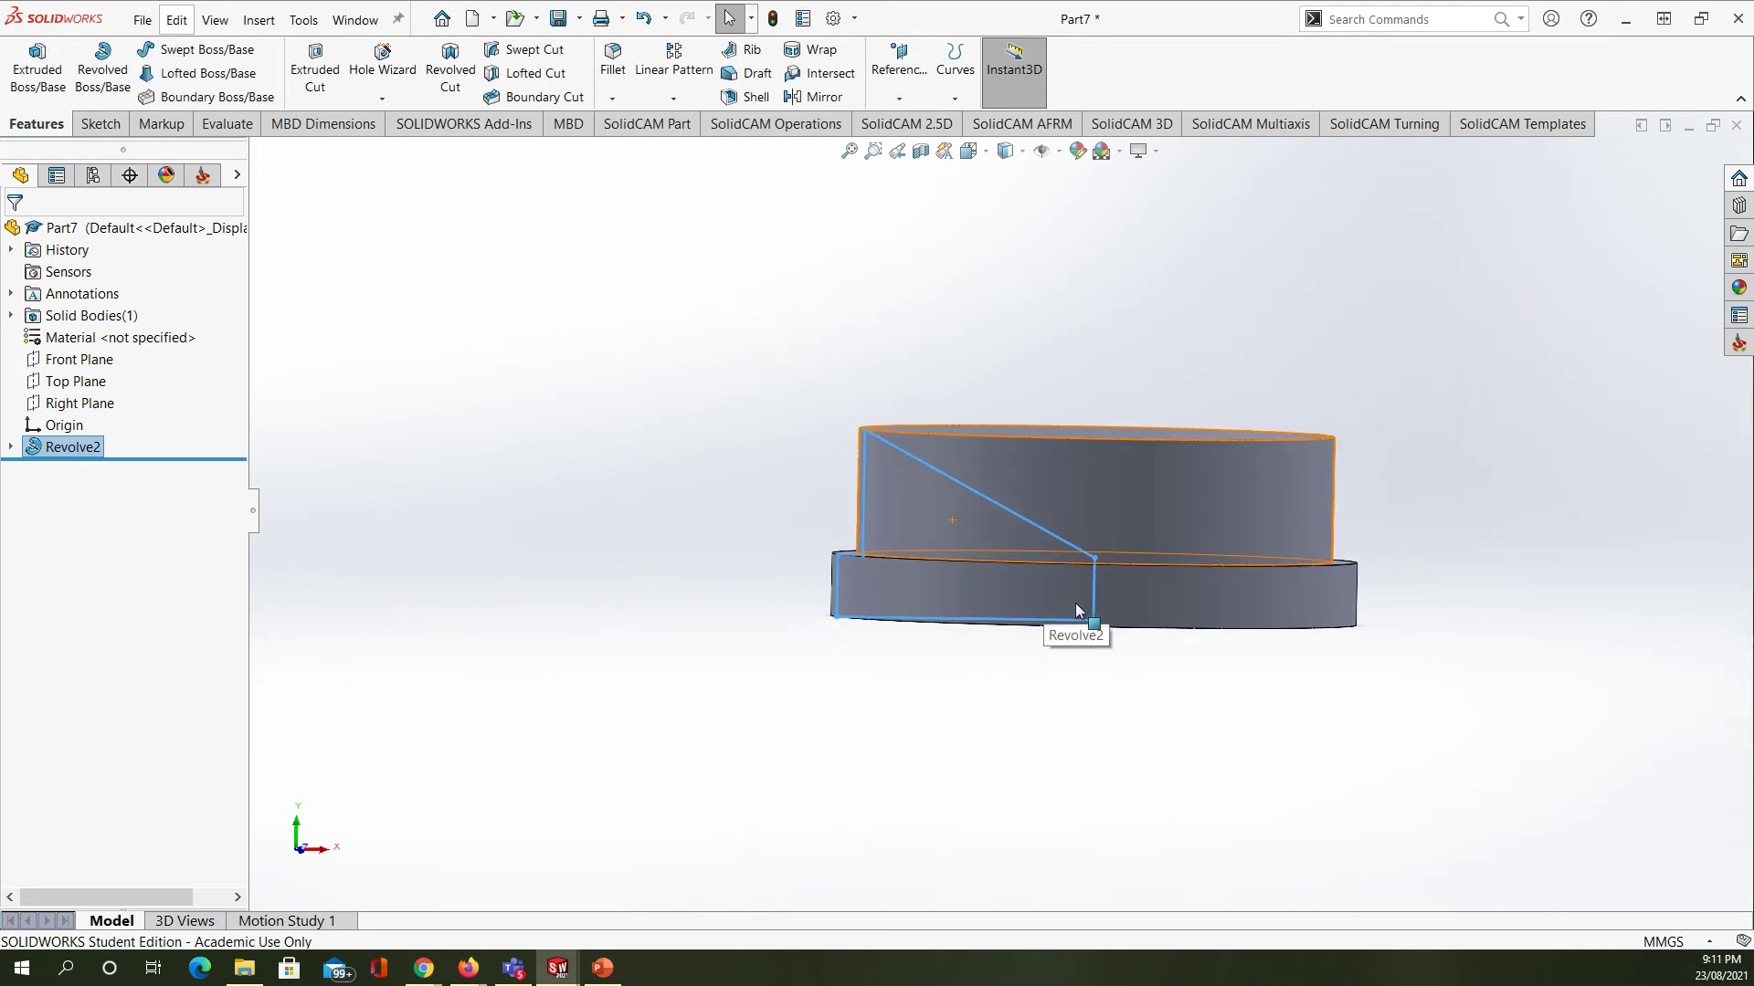
- Start a sketch on the flat circular underside of the revolved body
click(1215, 694)
mouse_move(1215, 694)
middle_down()
mouse_move(902, 795)
mouse_move(1038, 908)
mouse_move(1101, 512)
middle_up()
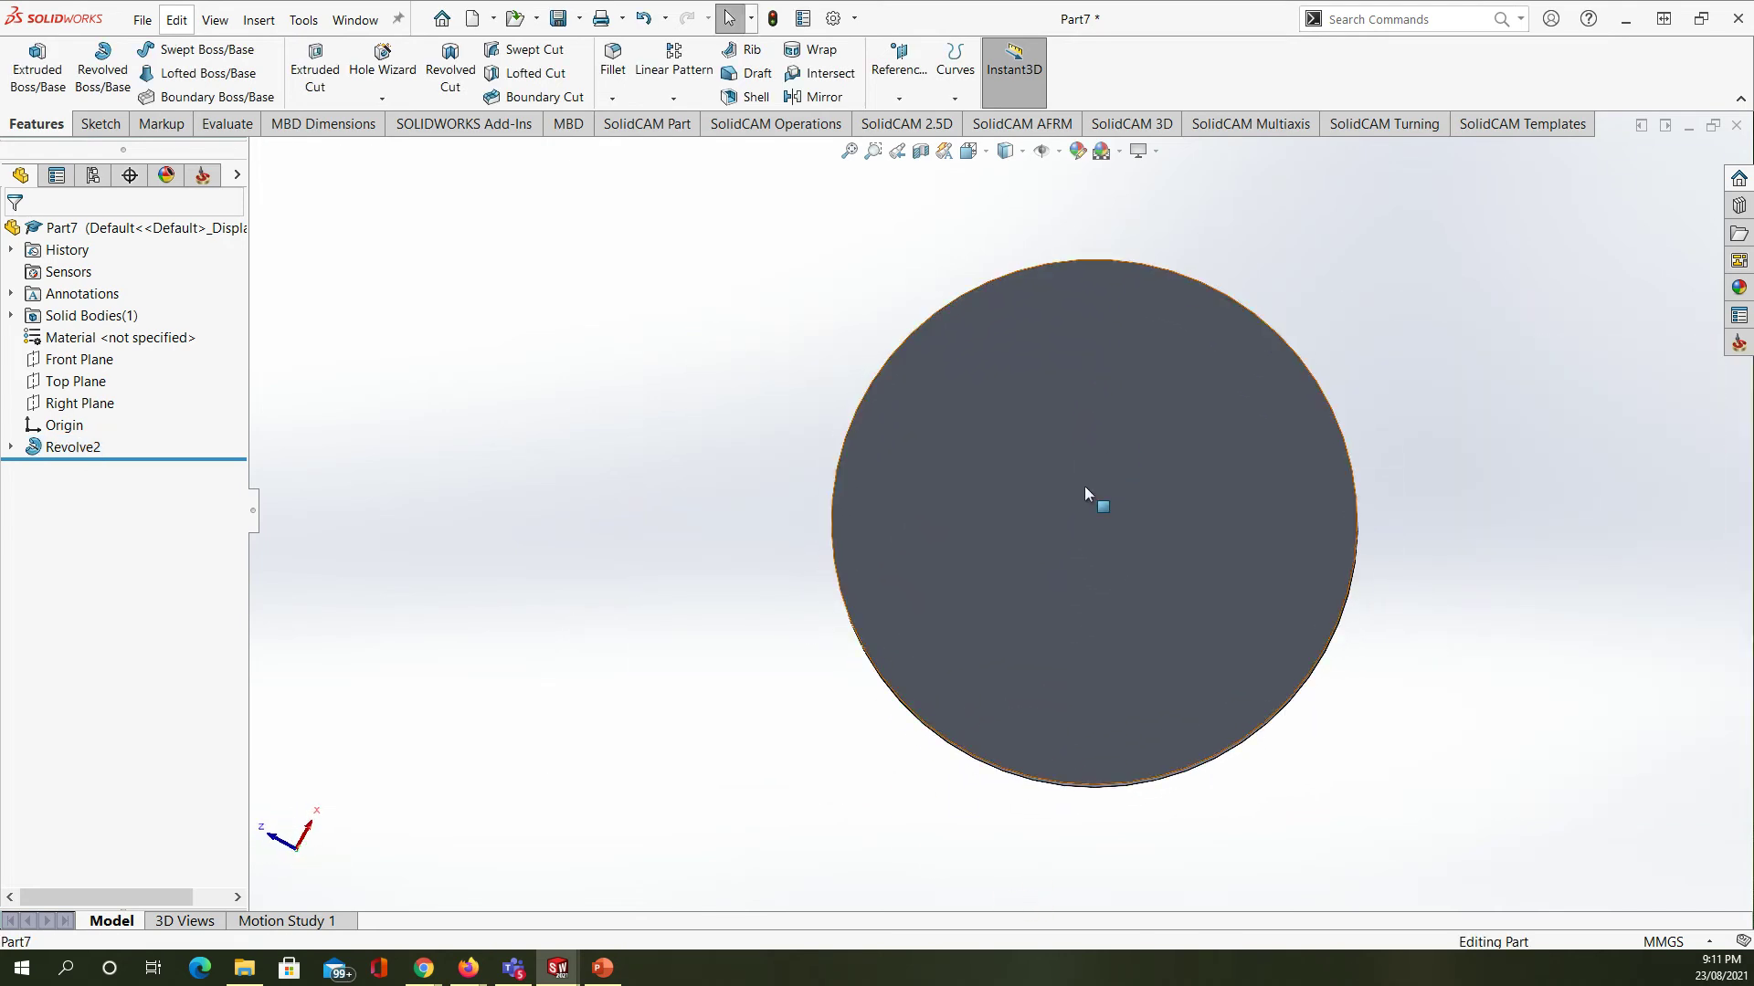
click(1083, 486)
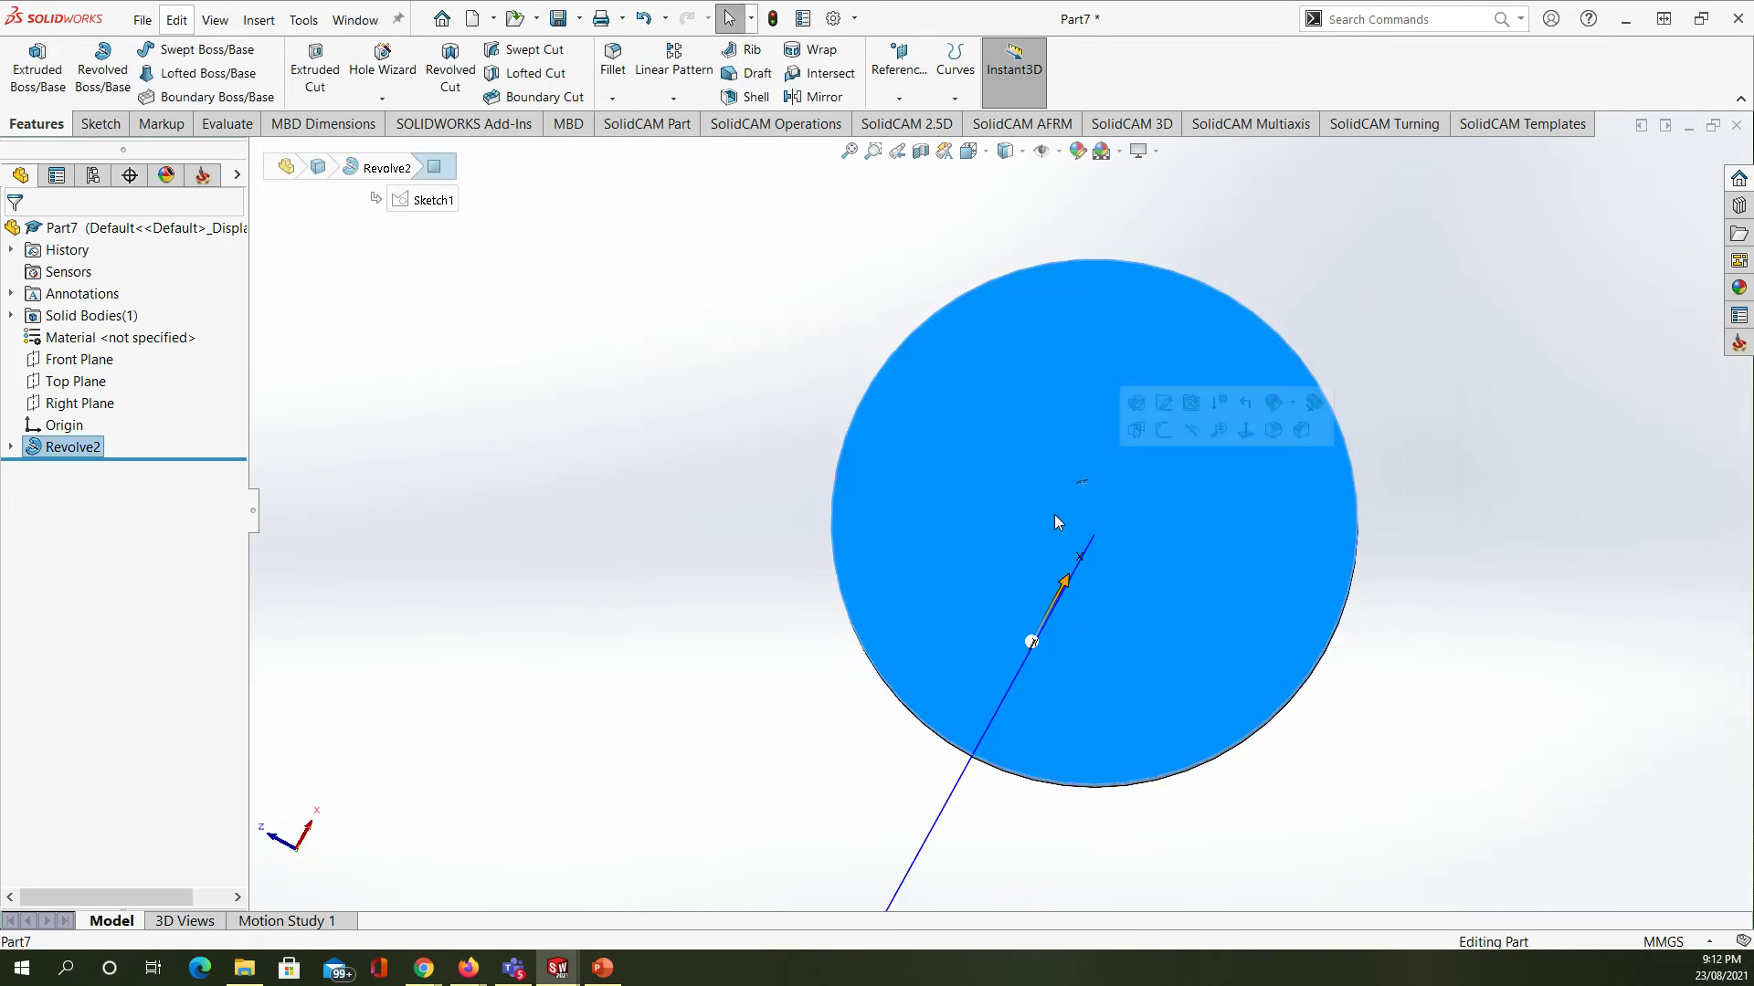
click(98, 124)
click(27, 60)
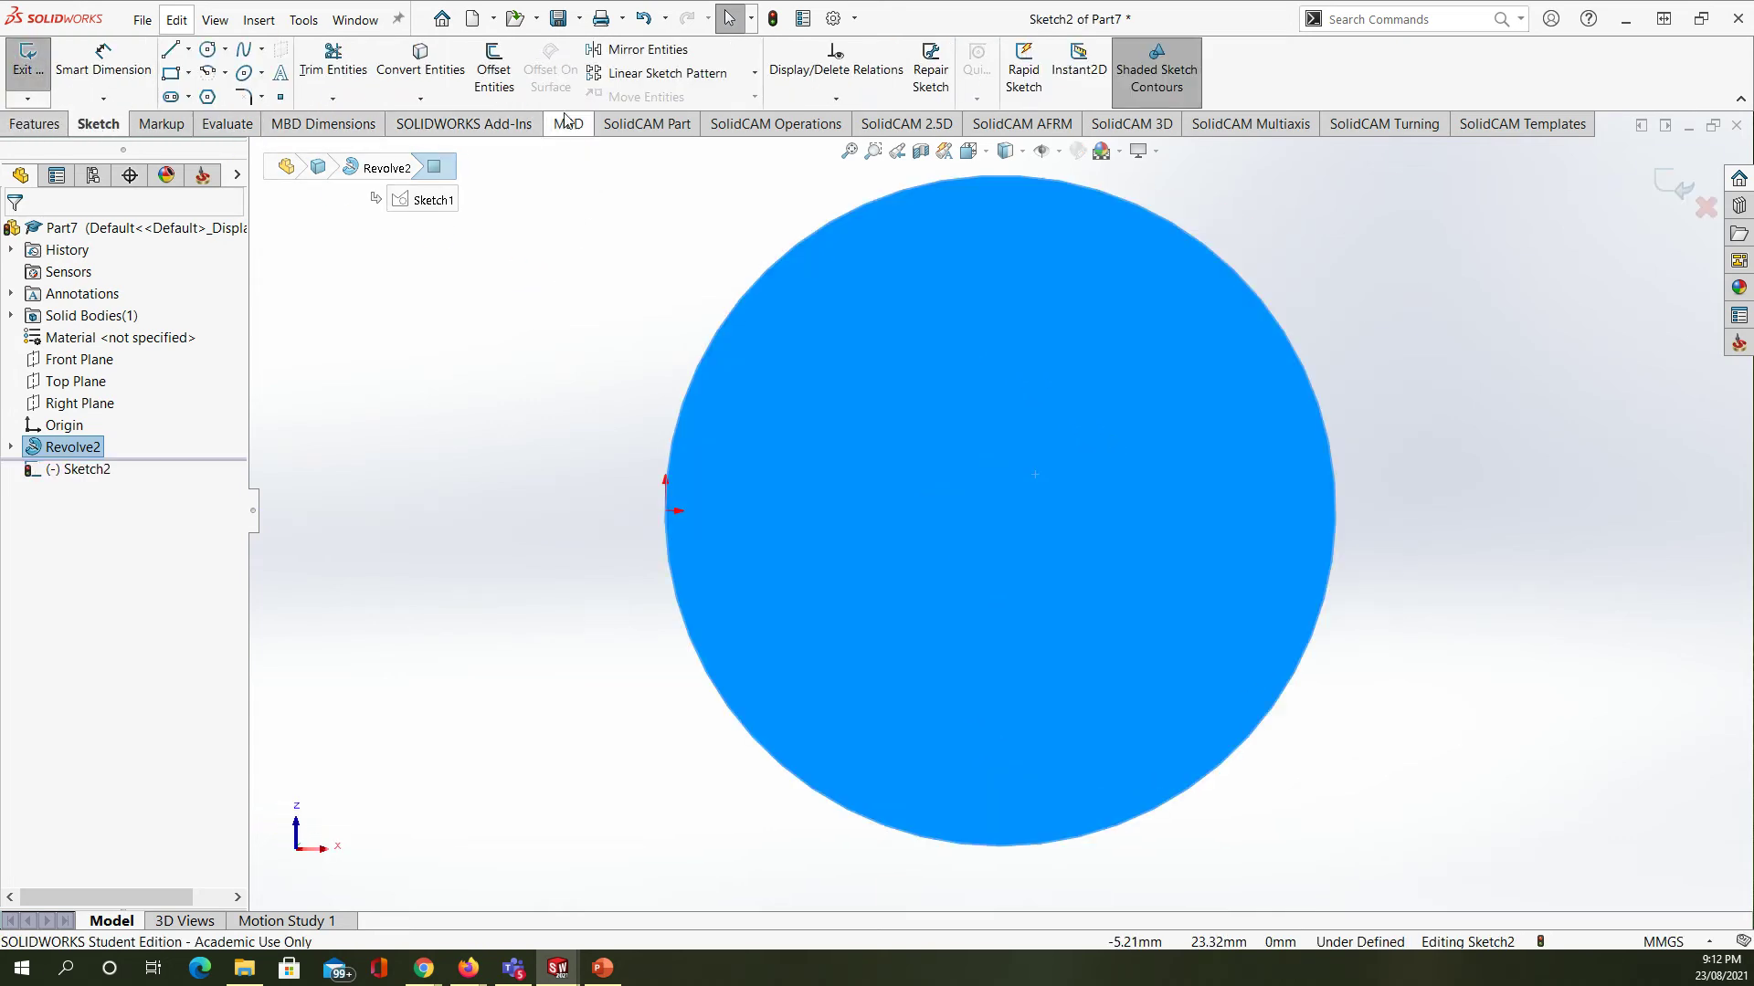
- Sketch a horizontal line 42 mm long across the circular face from the origin to the opposite edge
click(208, 53)
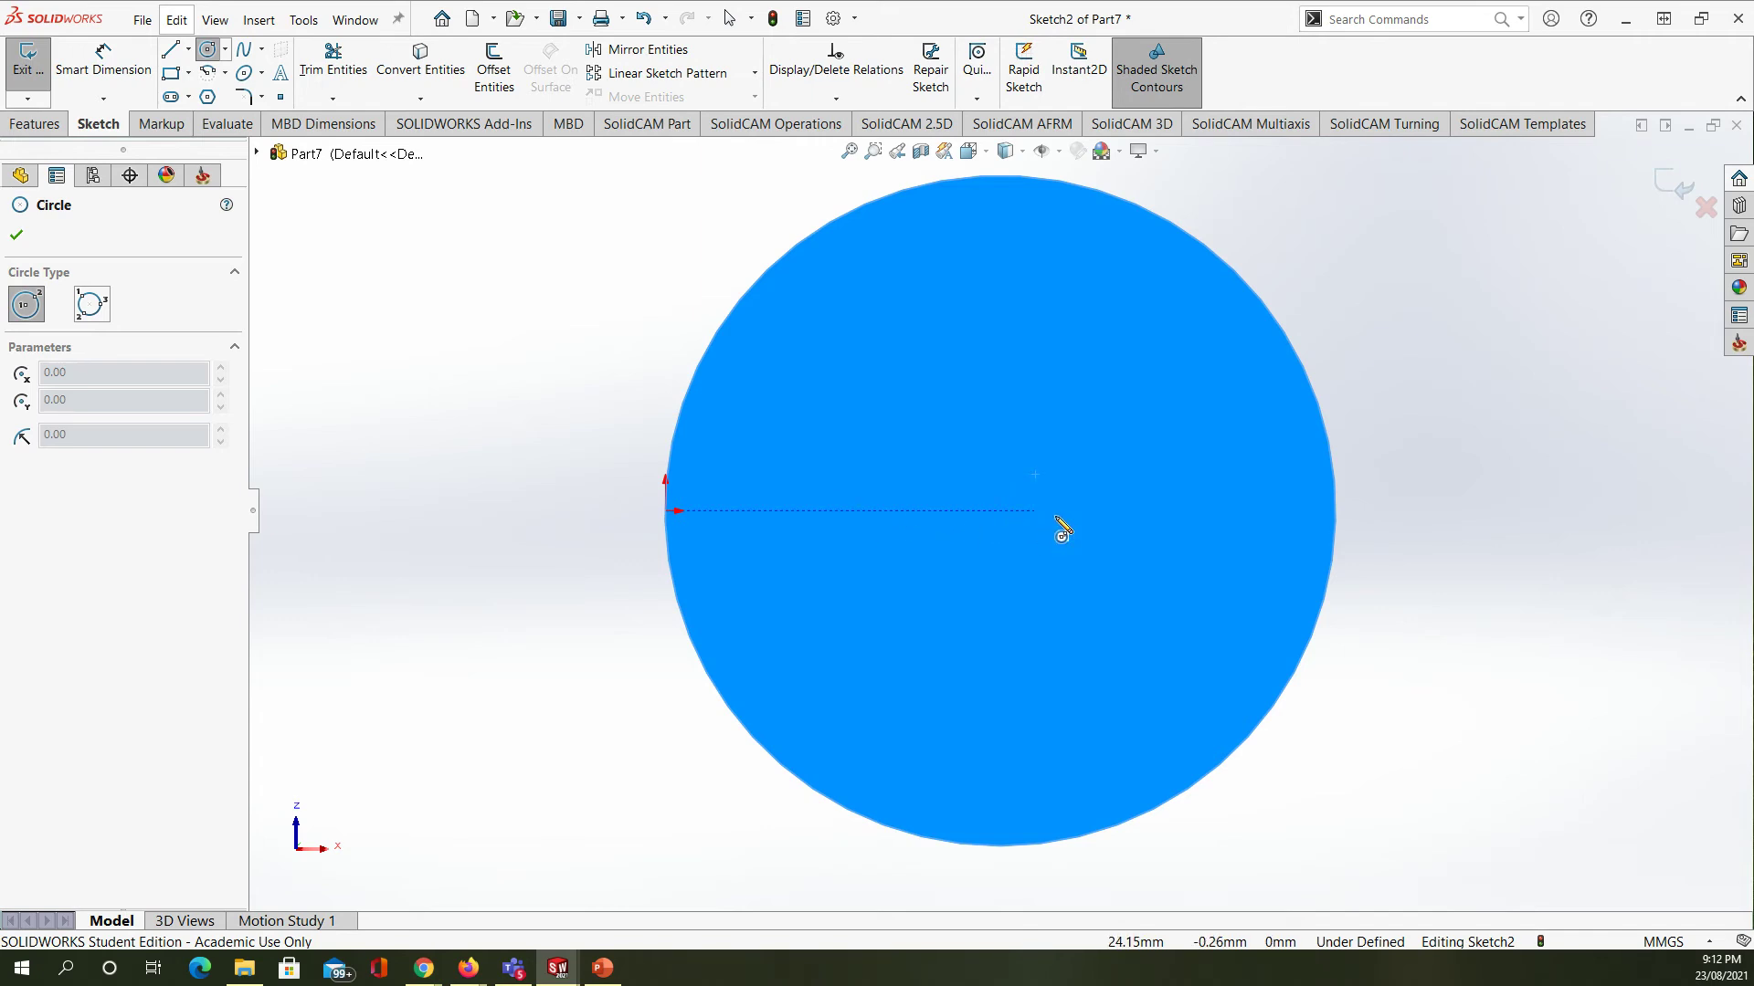
click(17, 235)
click(170, 48)
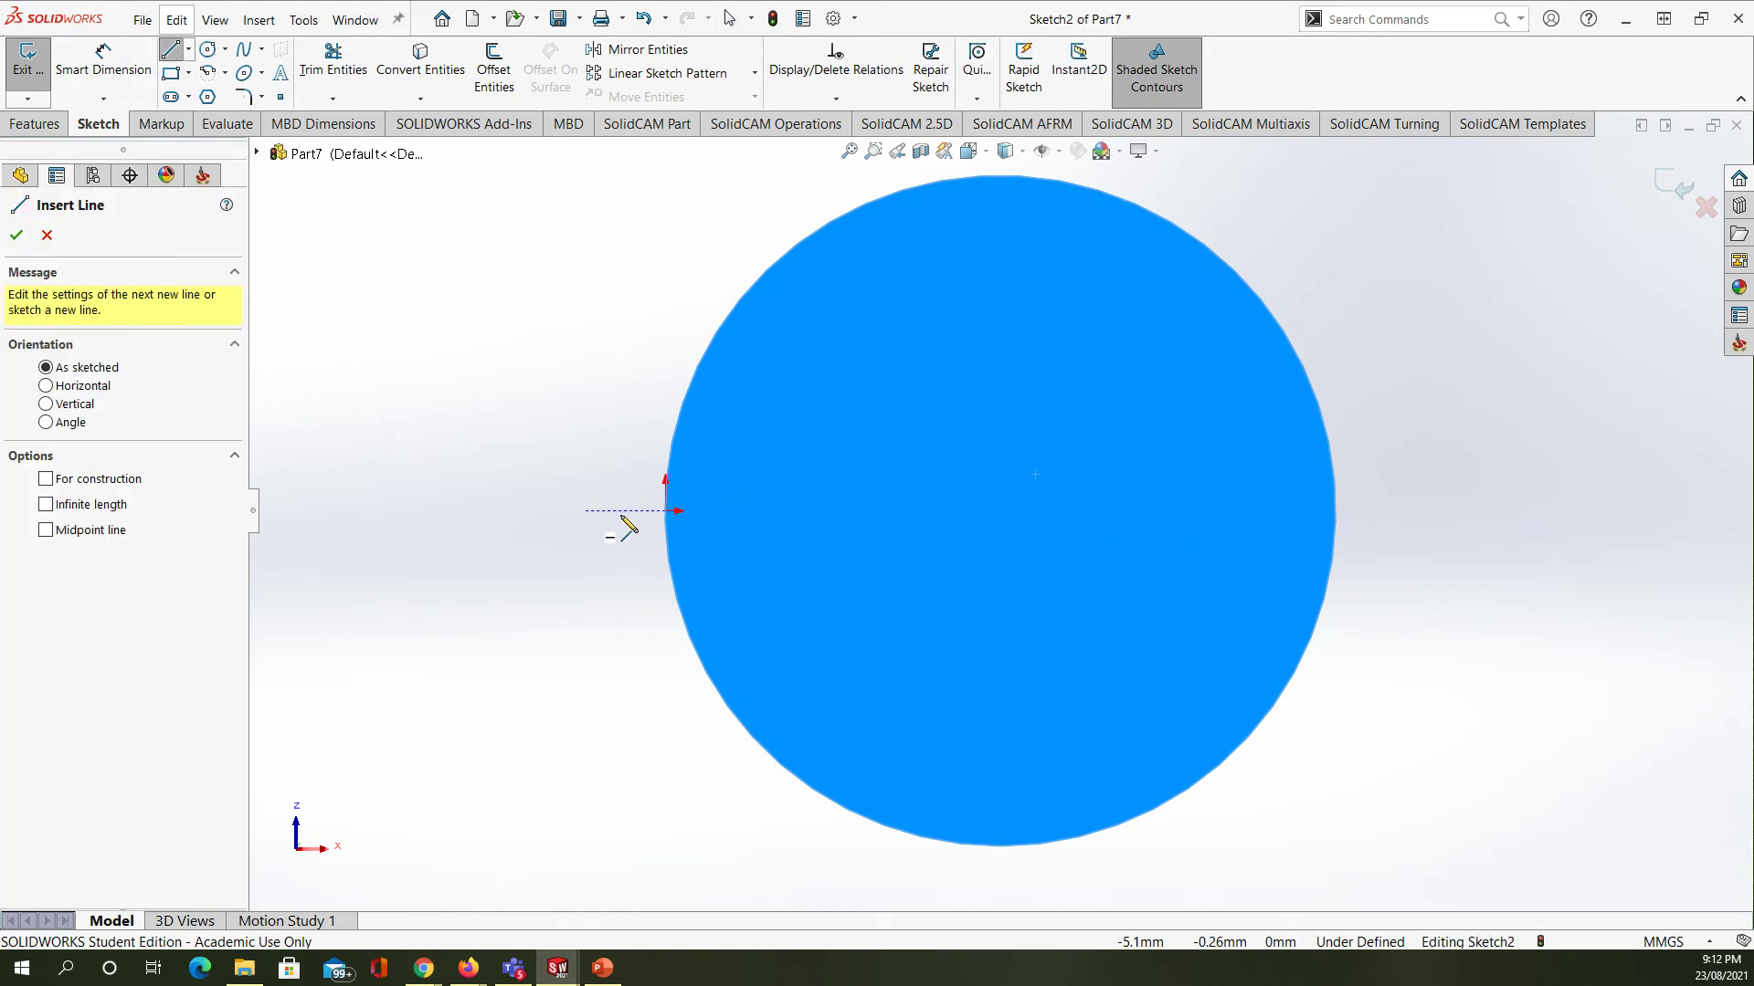
click(665, 511)
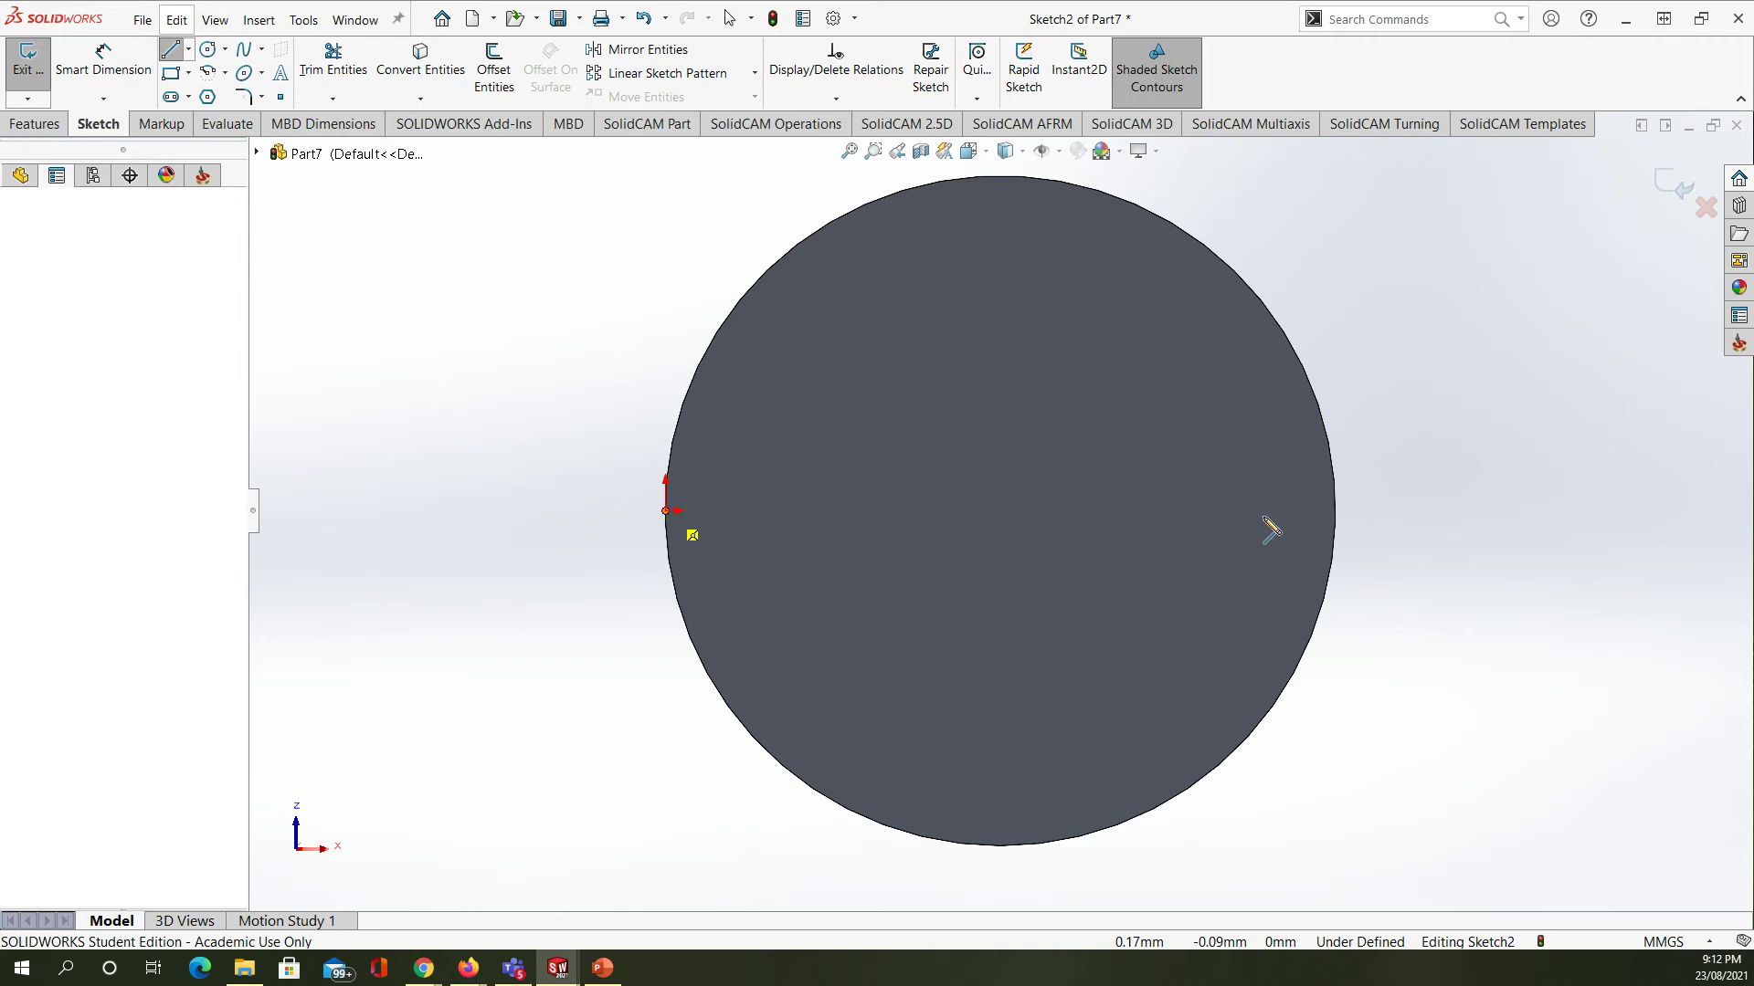
click(1336, 510)
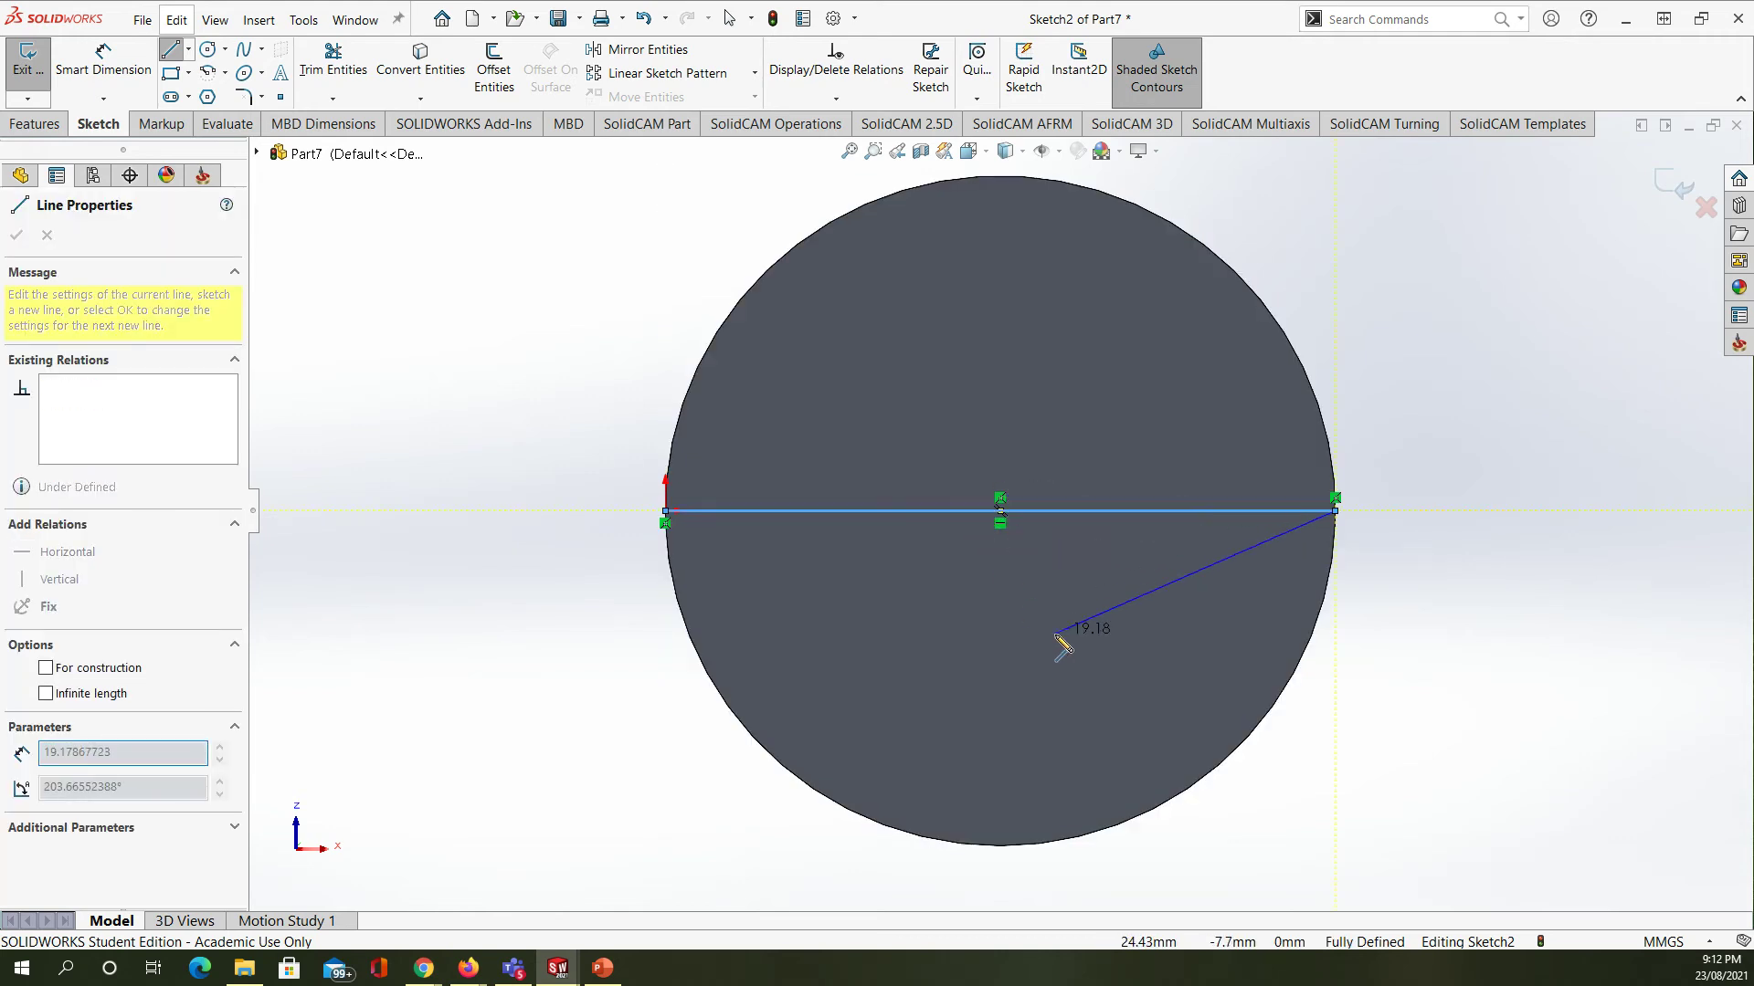
key(Escape)
key(Escape)
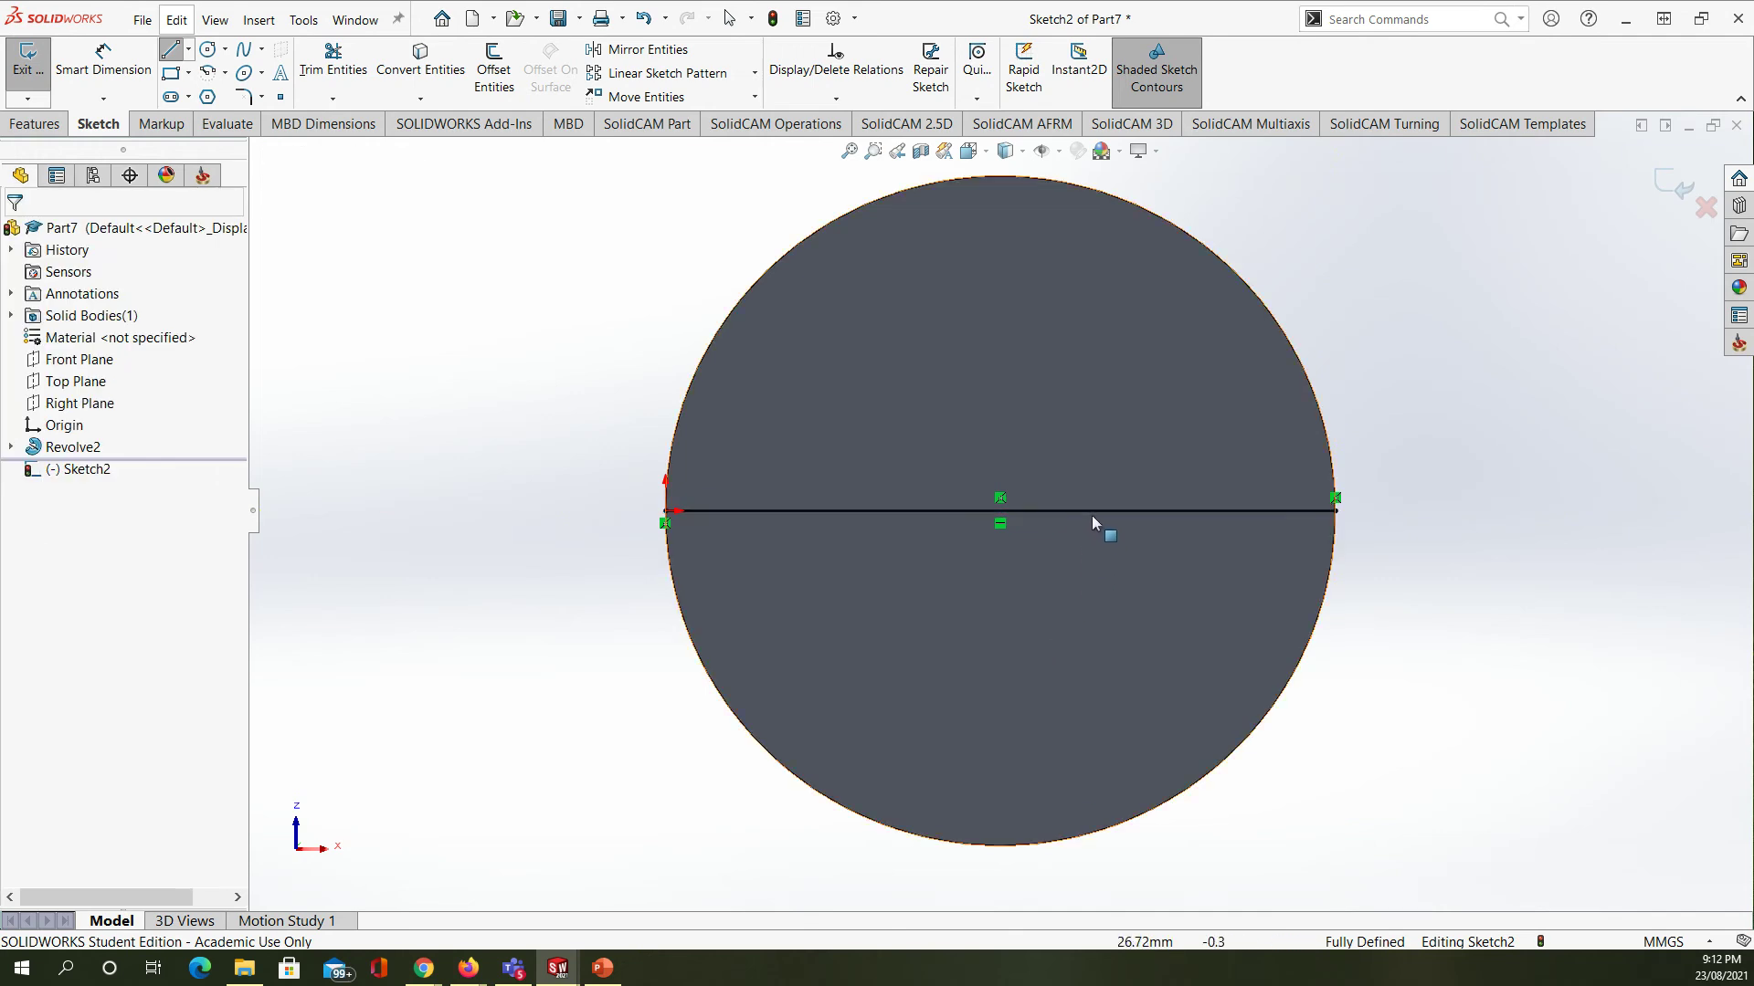
- Convert the horizontal line across the circular face to construction geometry
click(1092, 511)
click(46, 580)
click(16, 235)
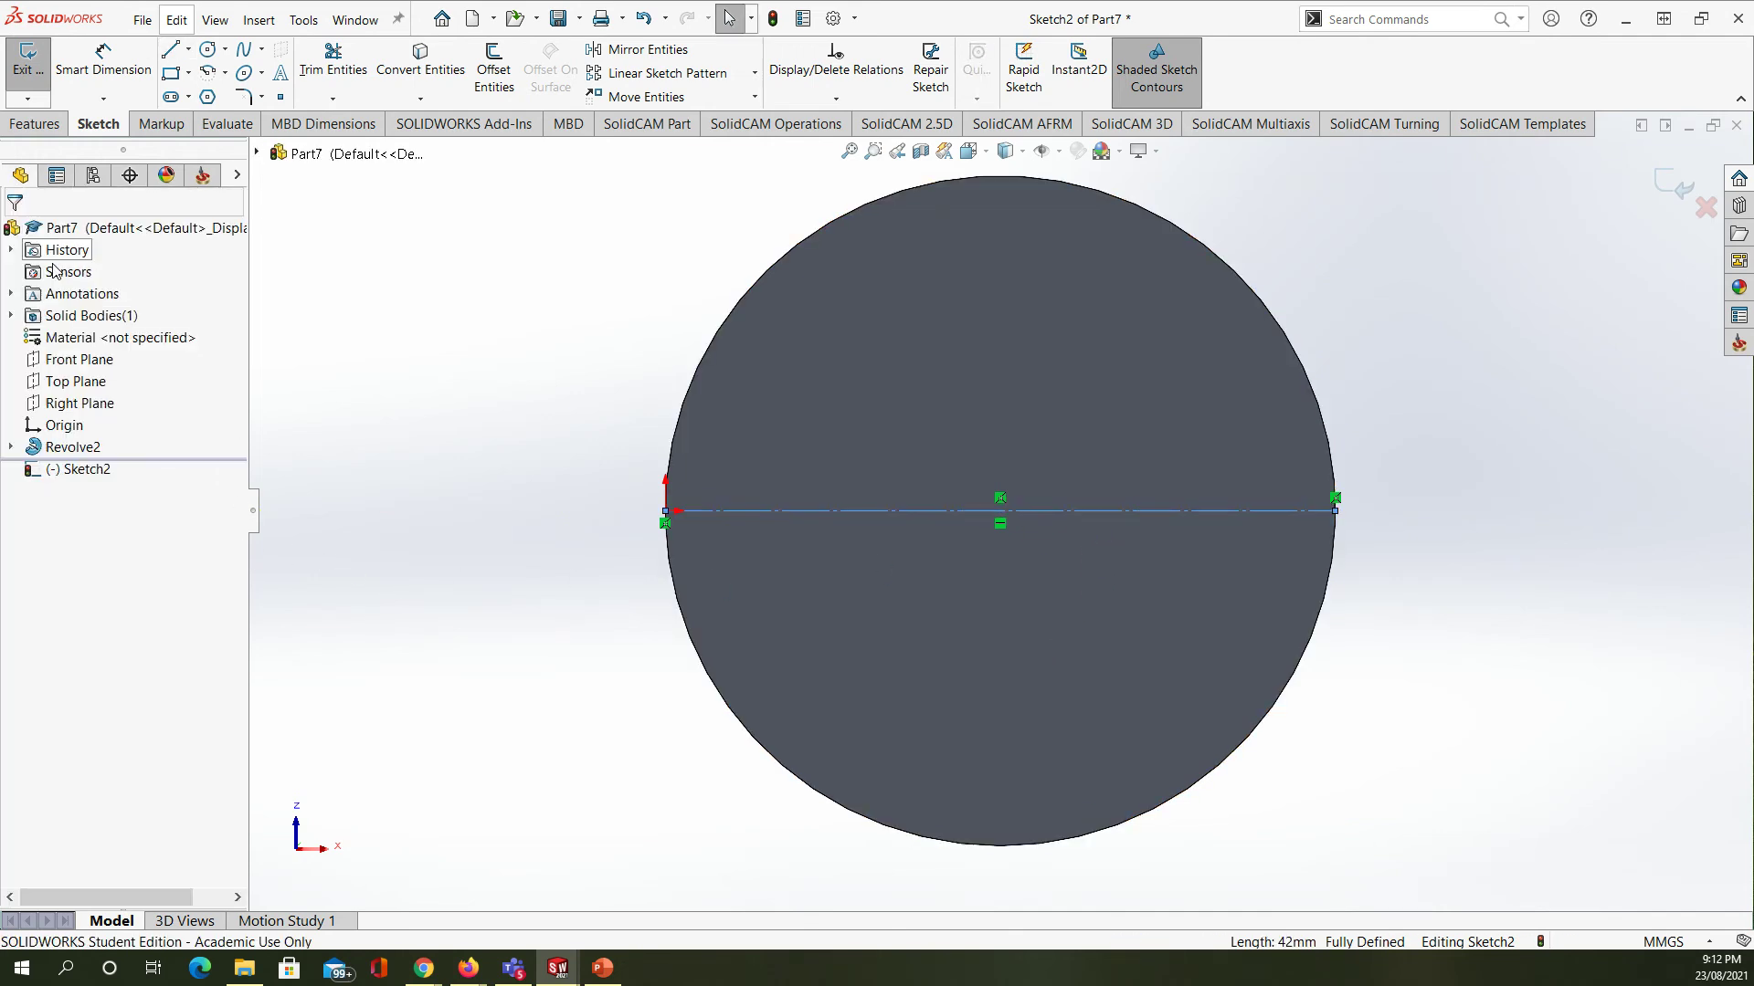
- Sketch a circle with a radius of about 8.38 mm centred on the construction line's midpoint
click(208, 48)
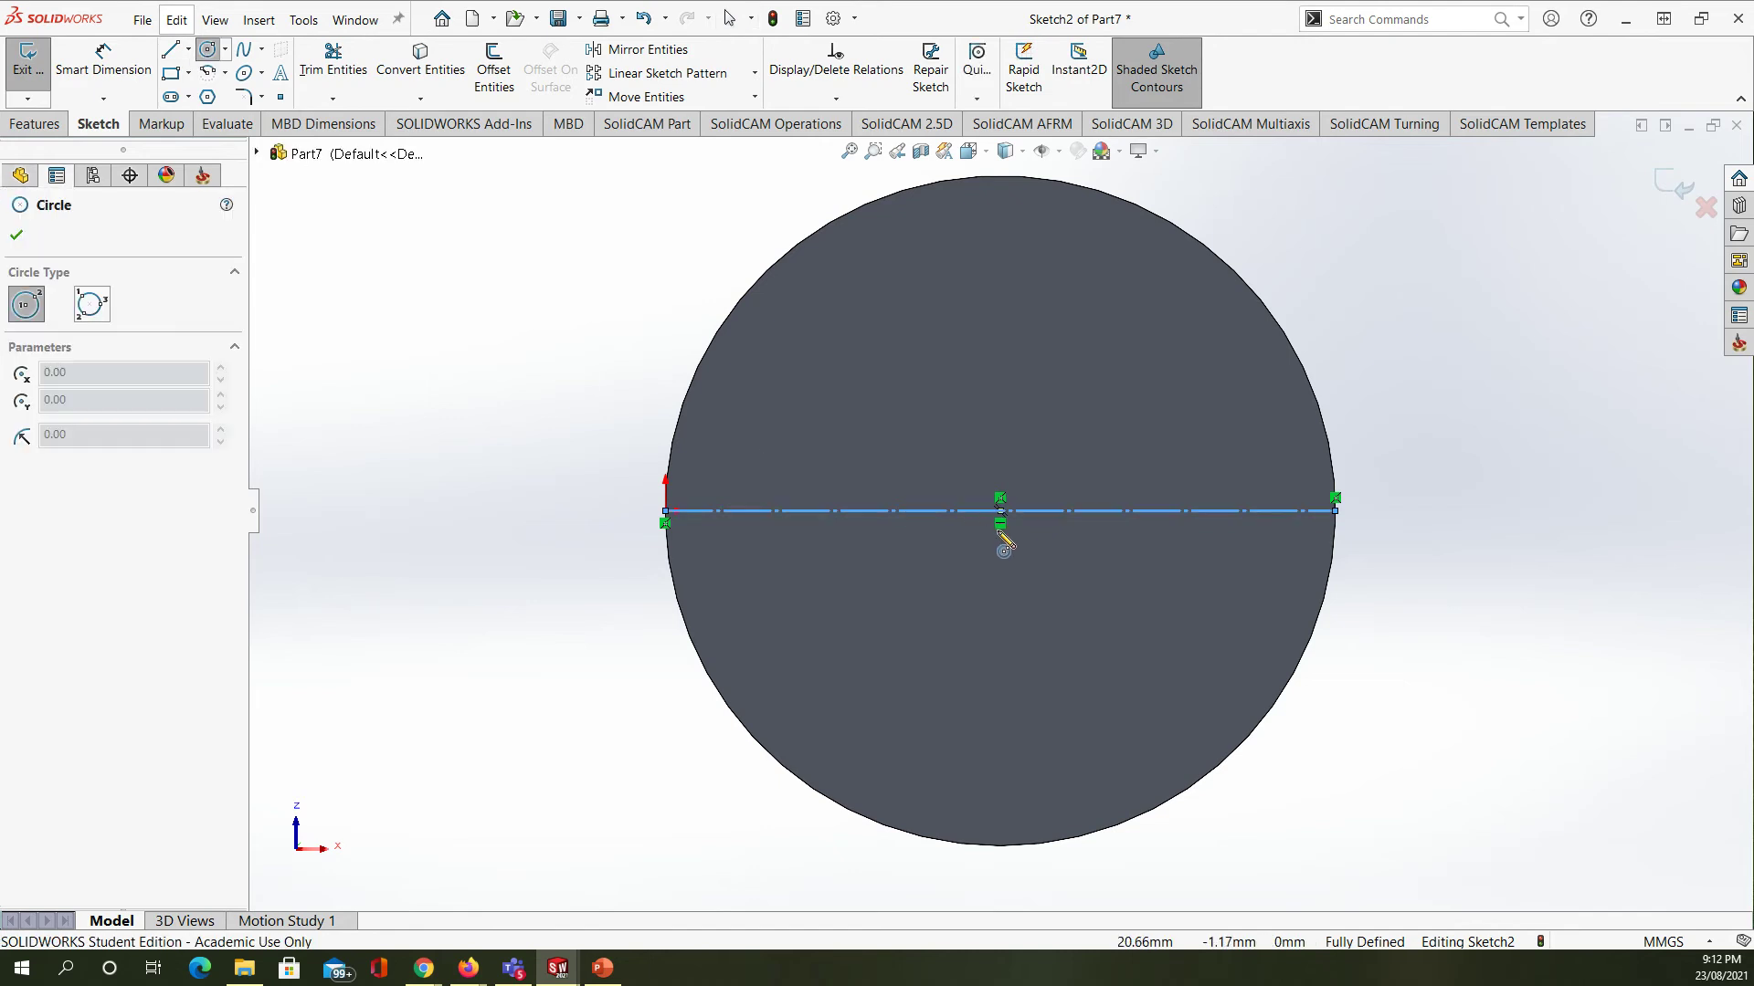
click(1002, 513)
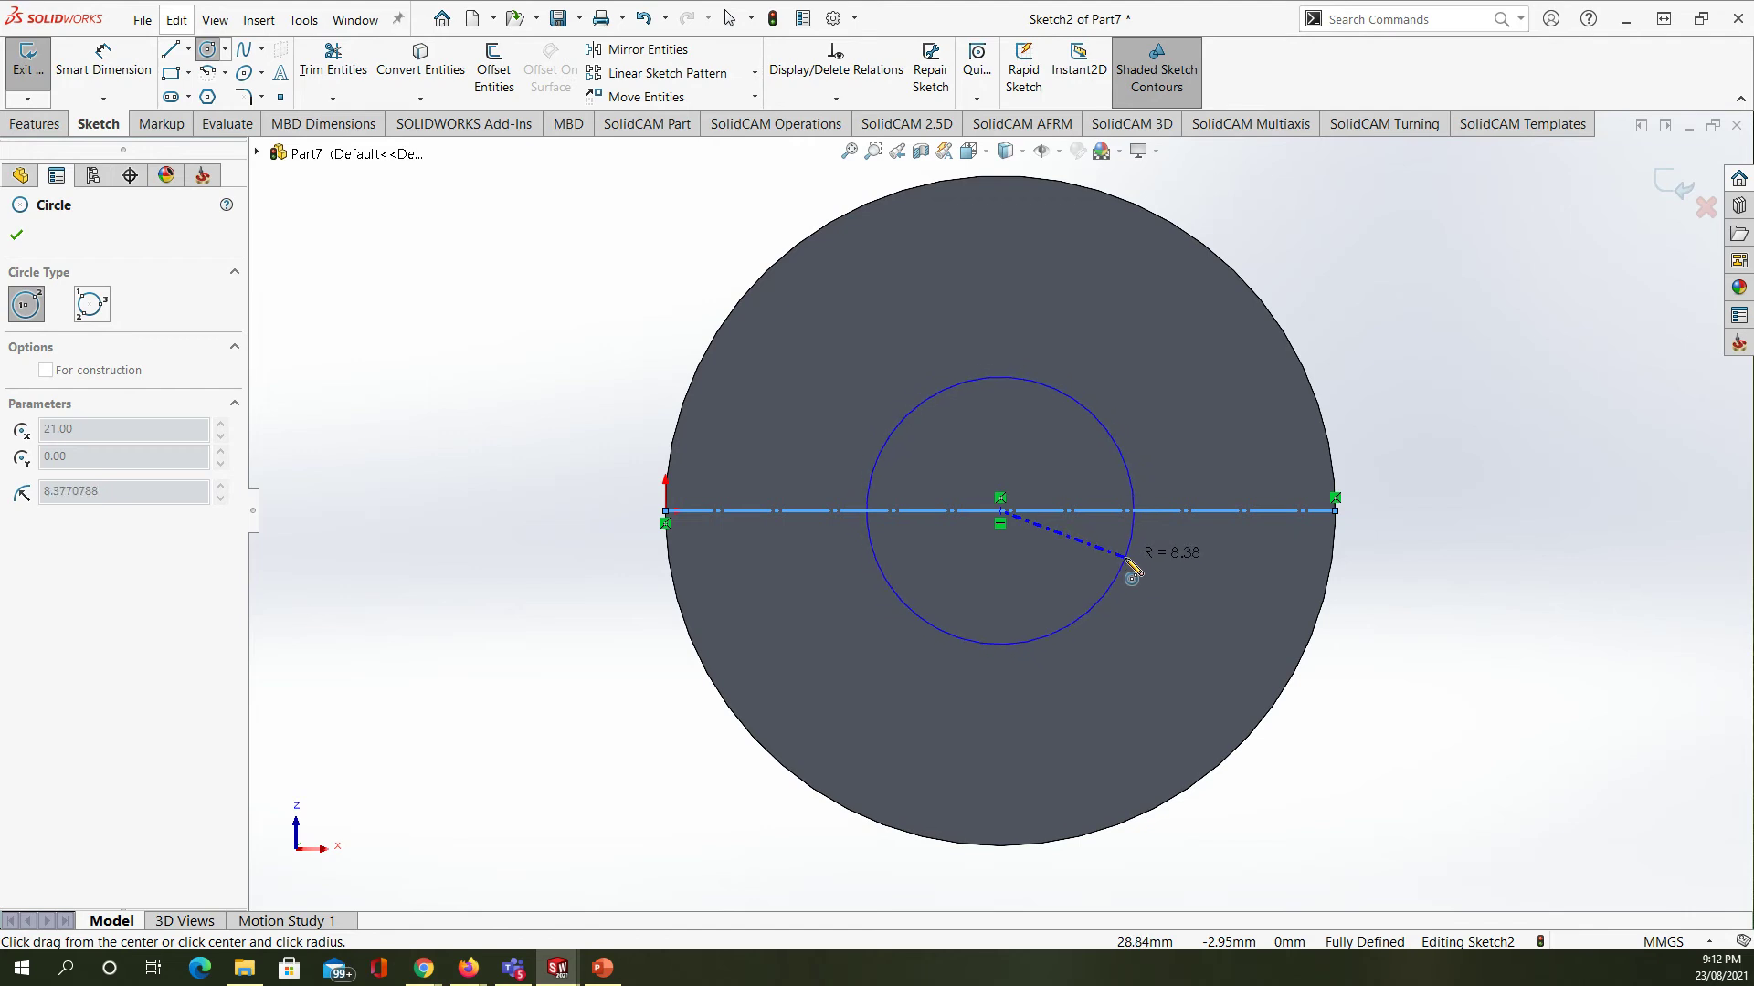
click(1133, 573)
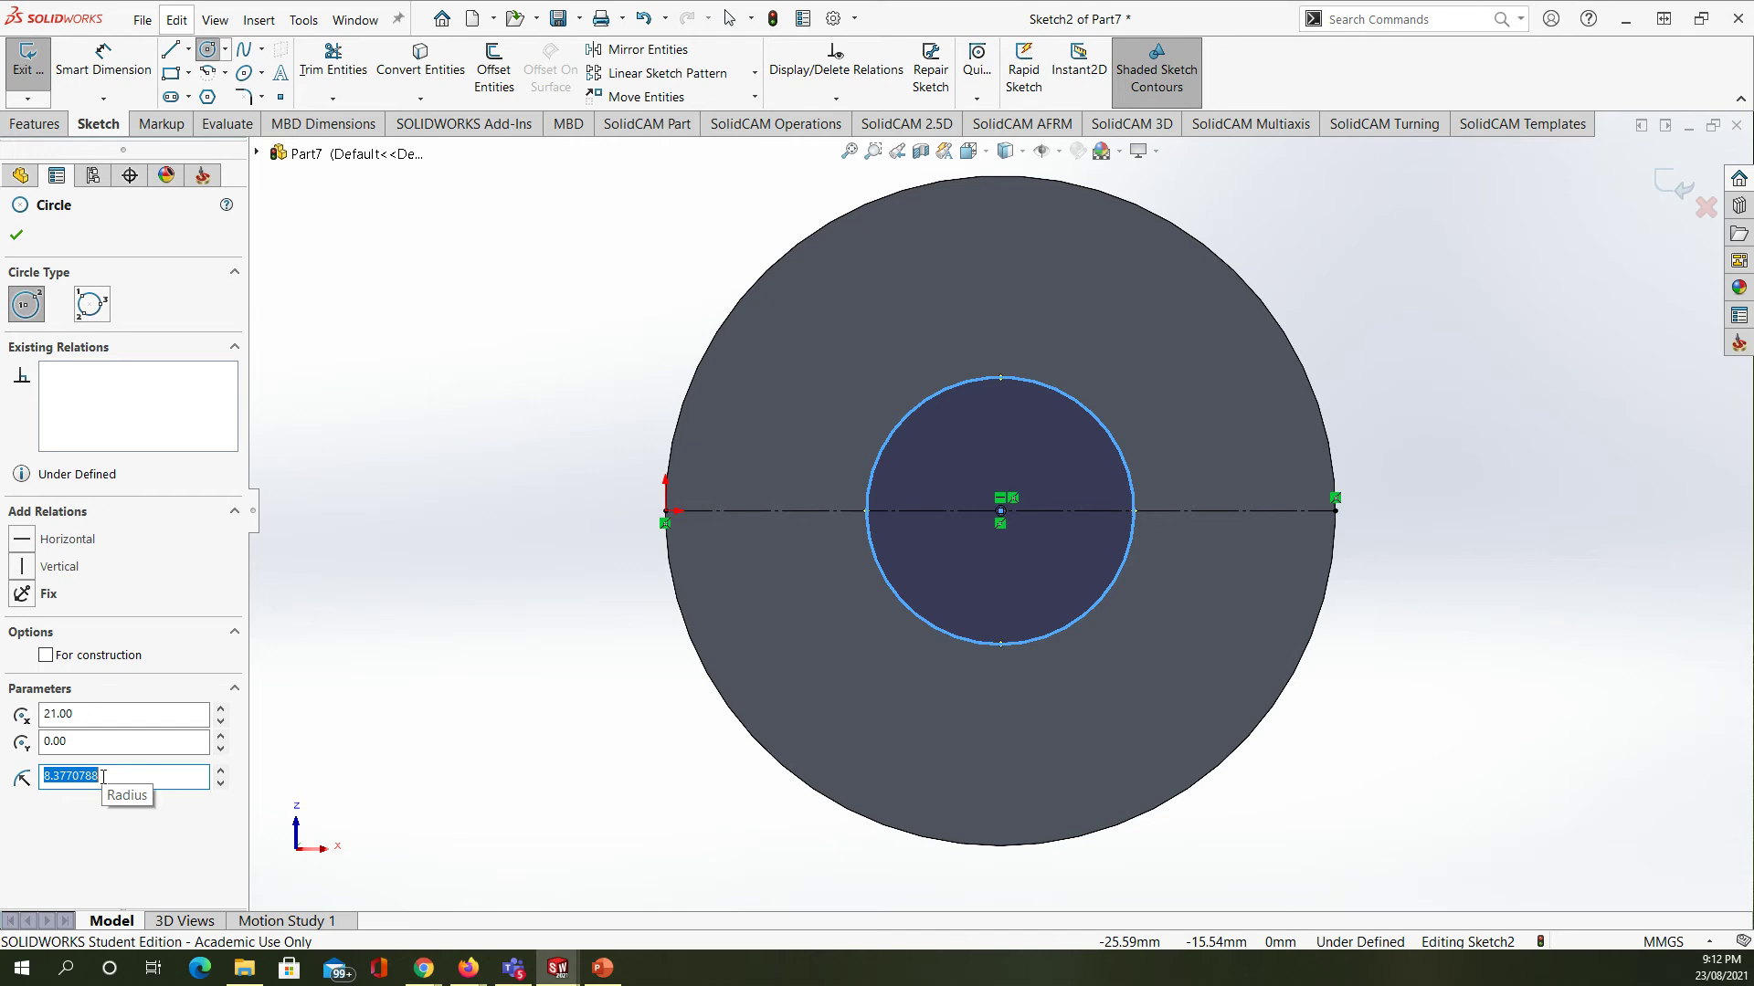
- Set the radius of the circle centred on the construction line to 7.5 mm
text(5)
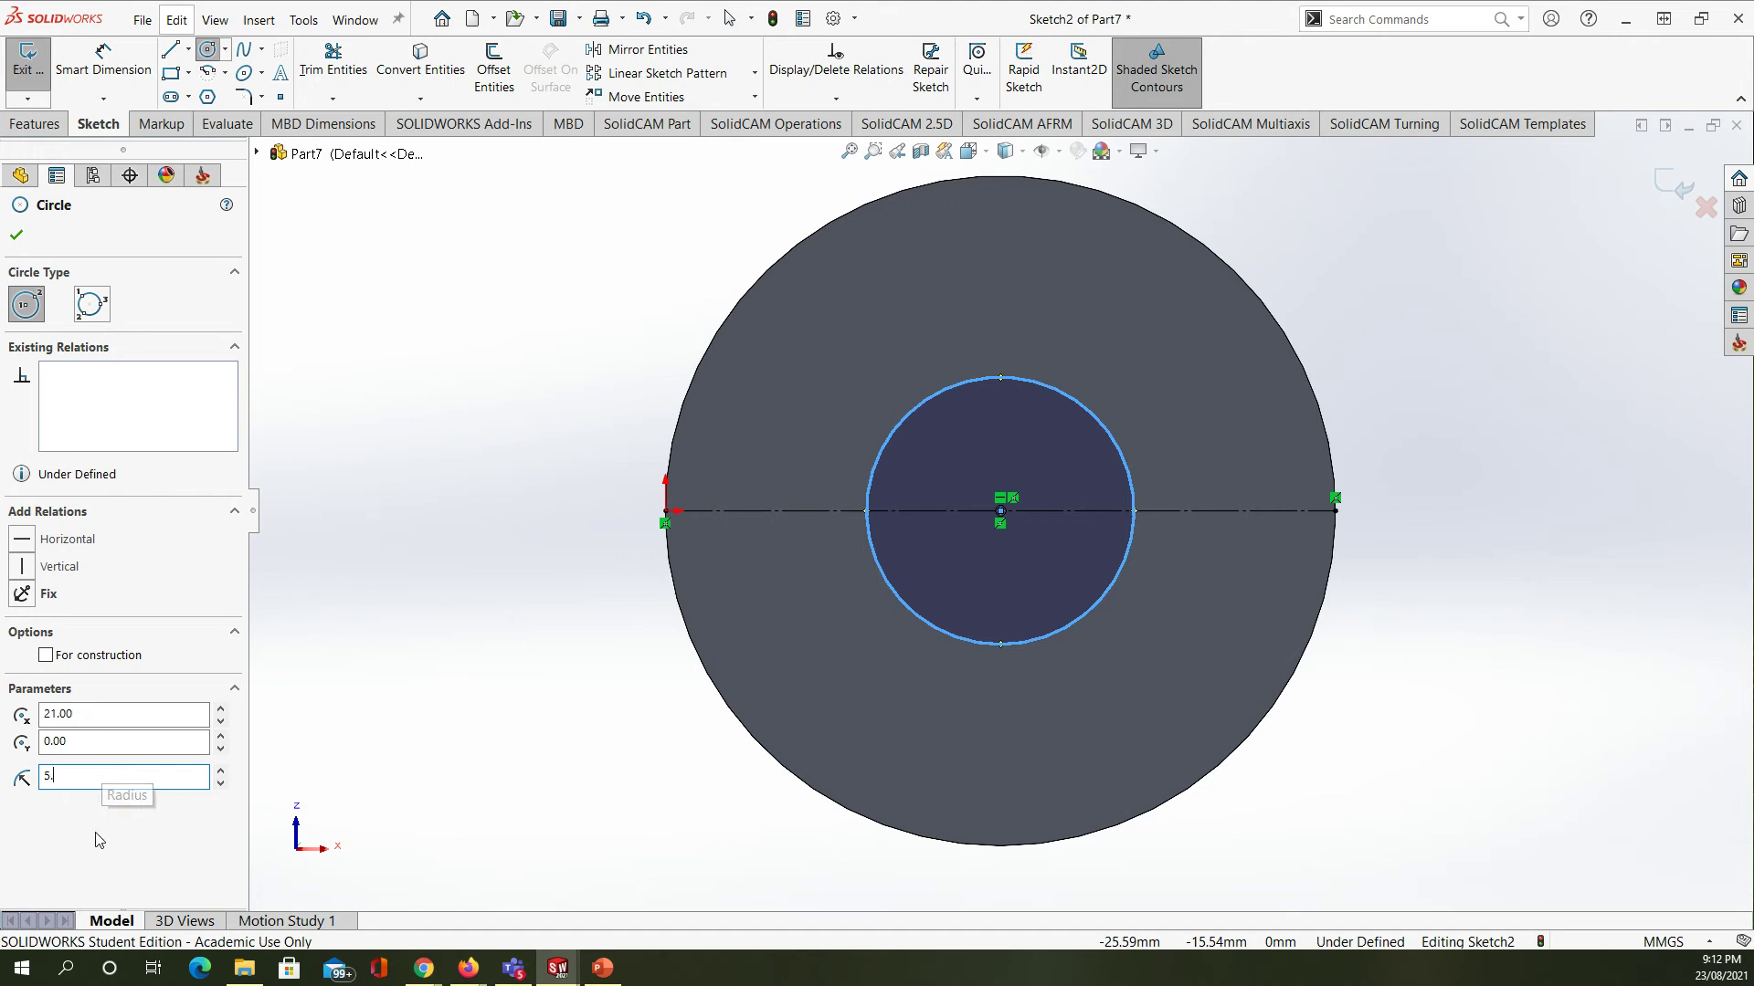
key(Return)
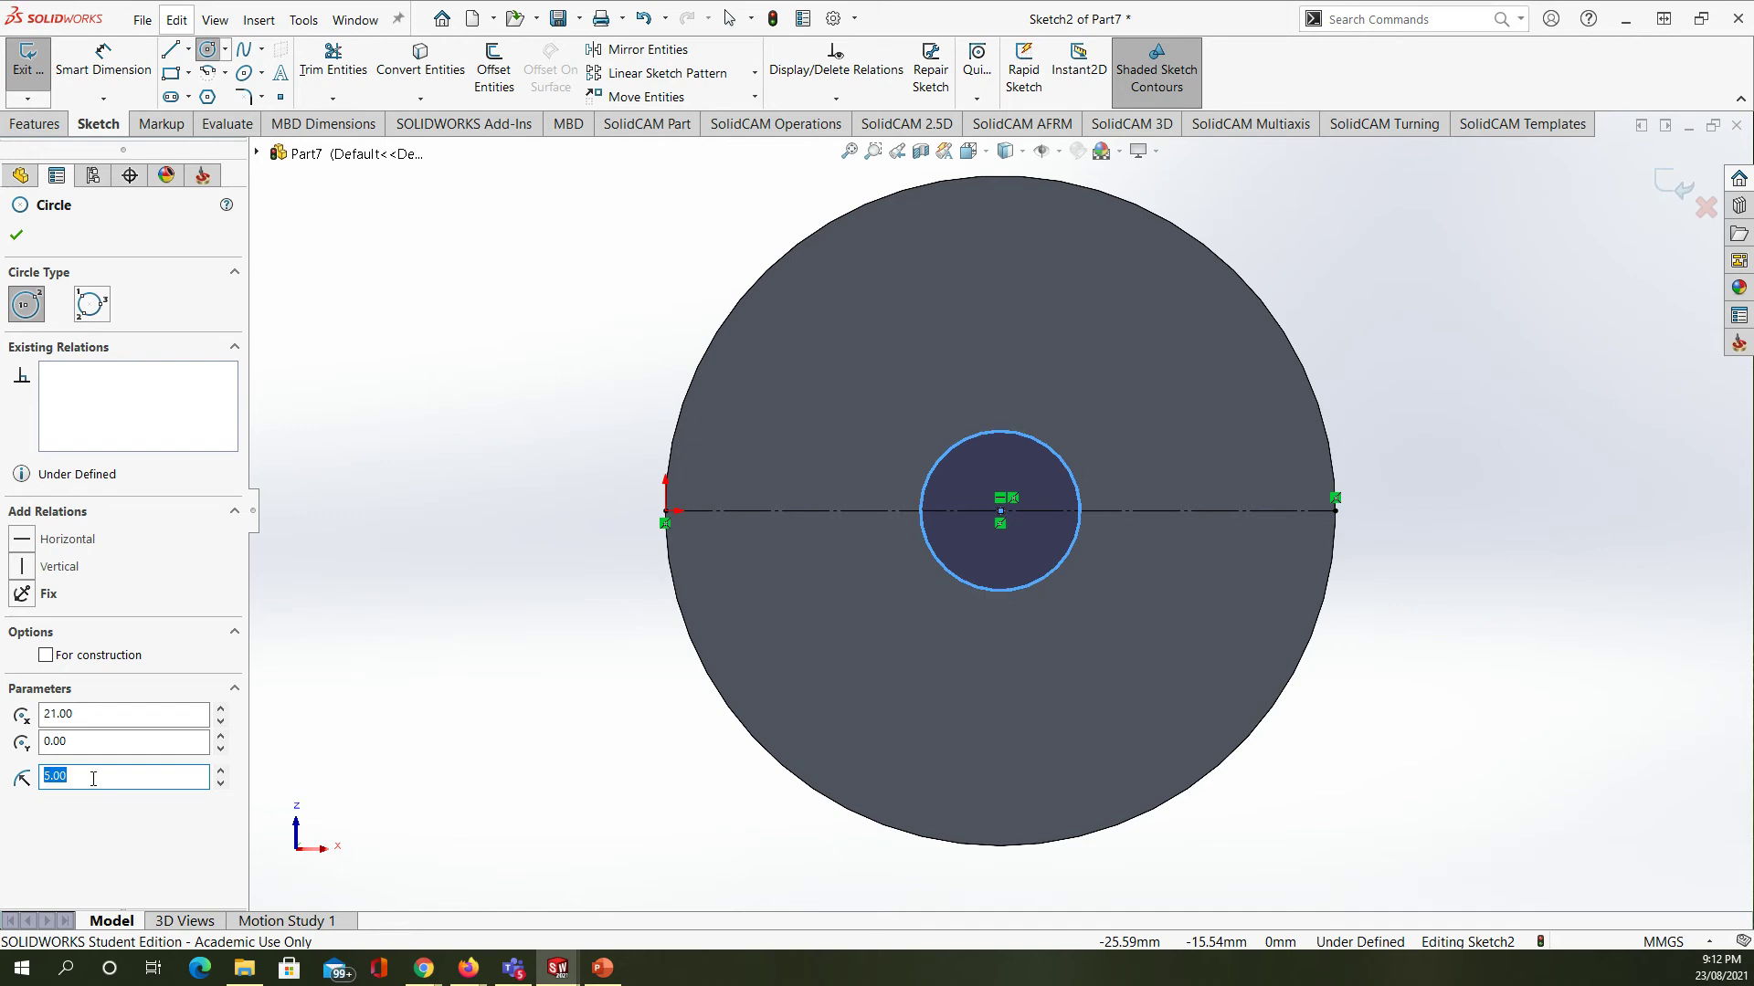
text(7.5)
key(Return)
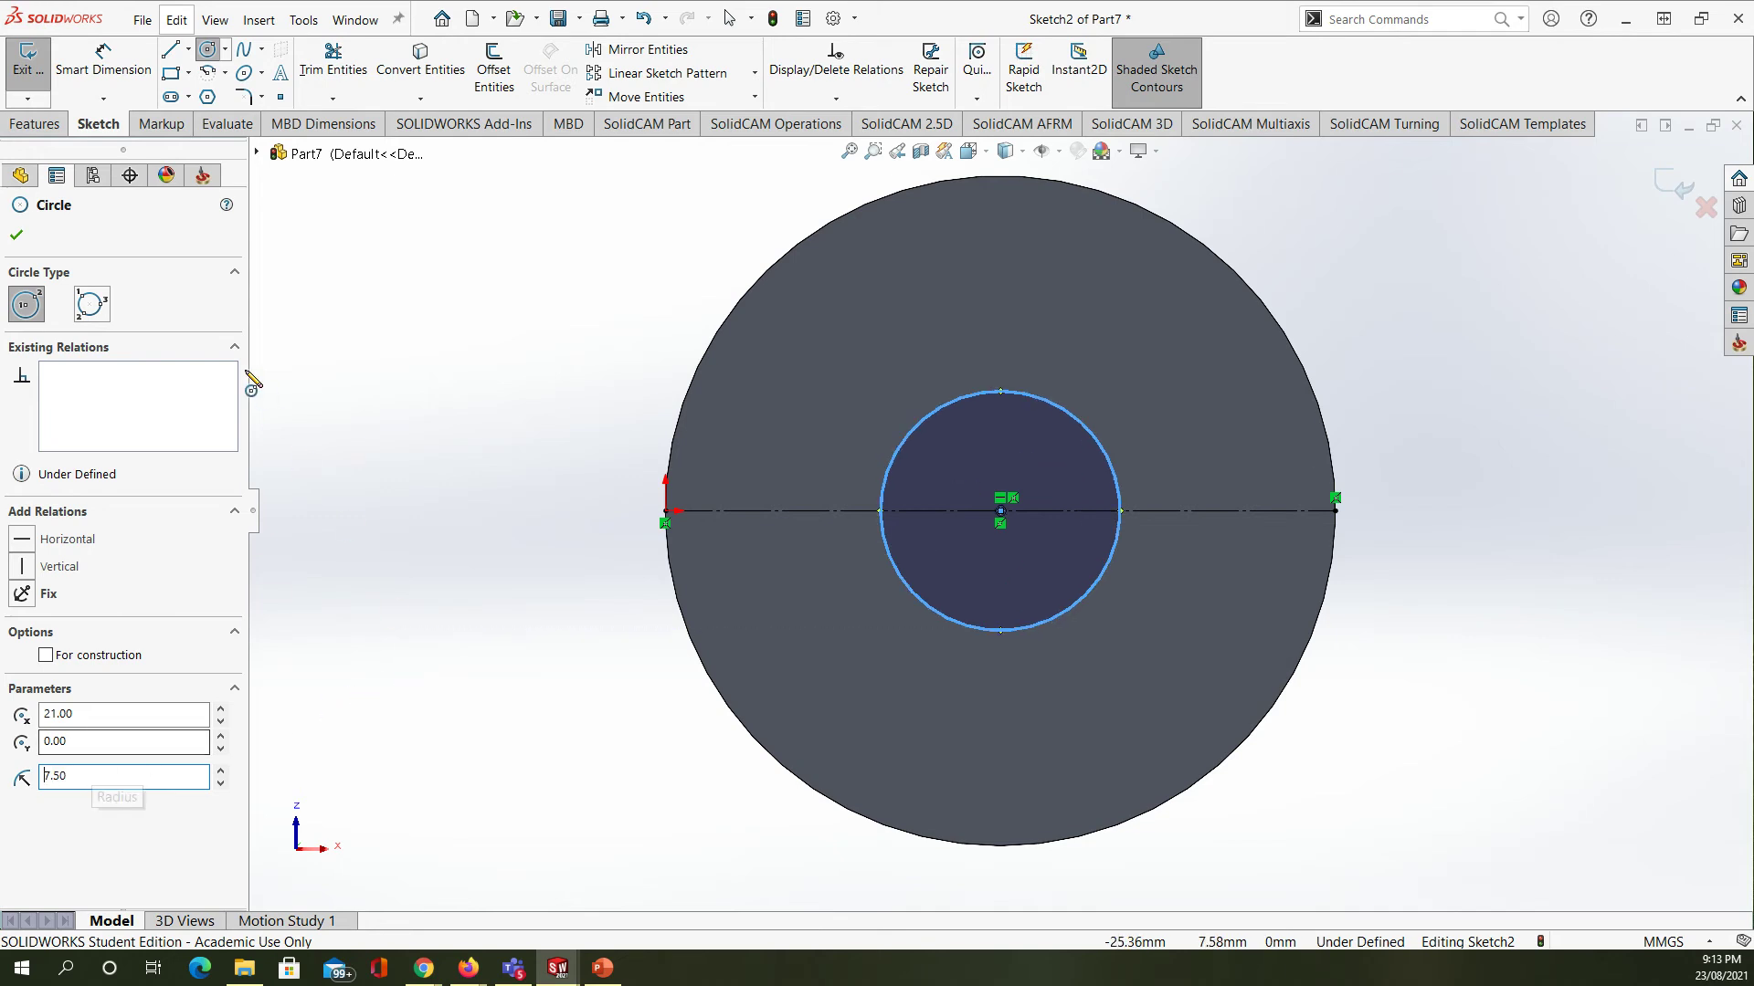
click(16, 235)
- Cut-extrude the circle 26 mm blind from the underside through the revolved body
click(36, 124)
click(315, 73)
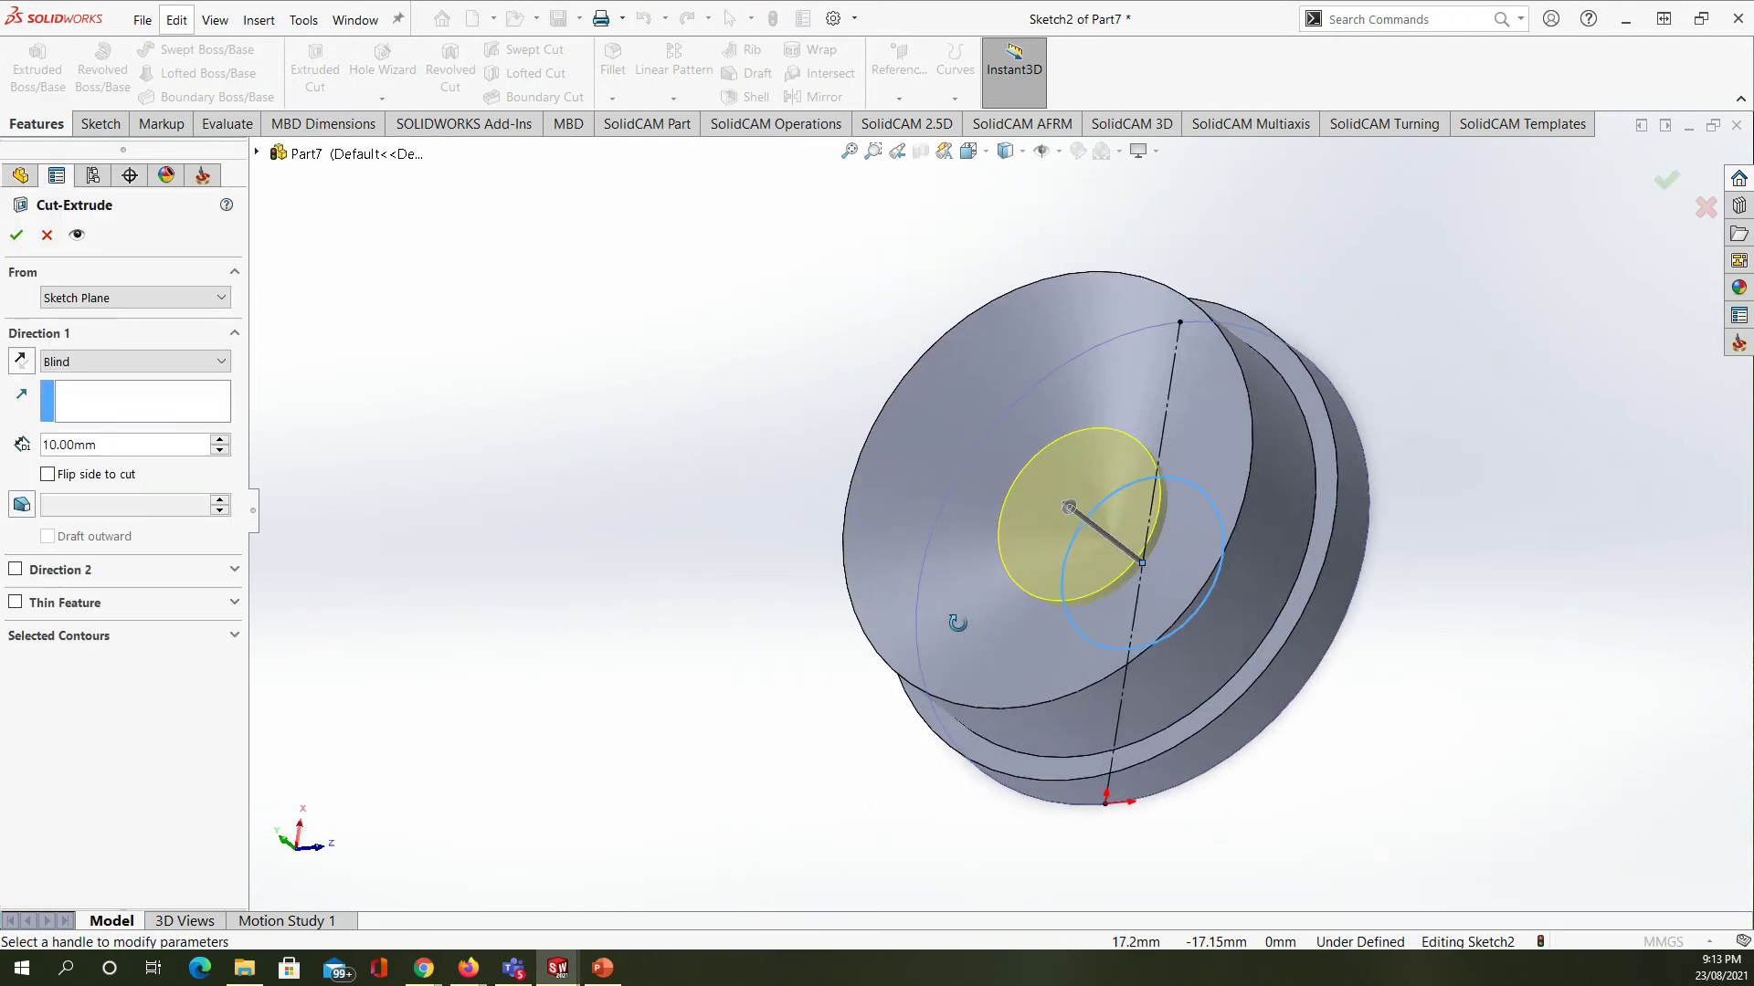
drag(1070, 506, 968, 429)
click(17, 235)
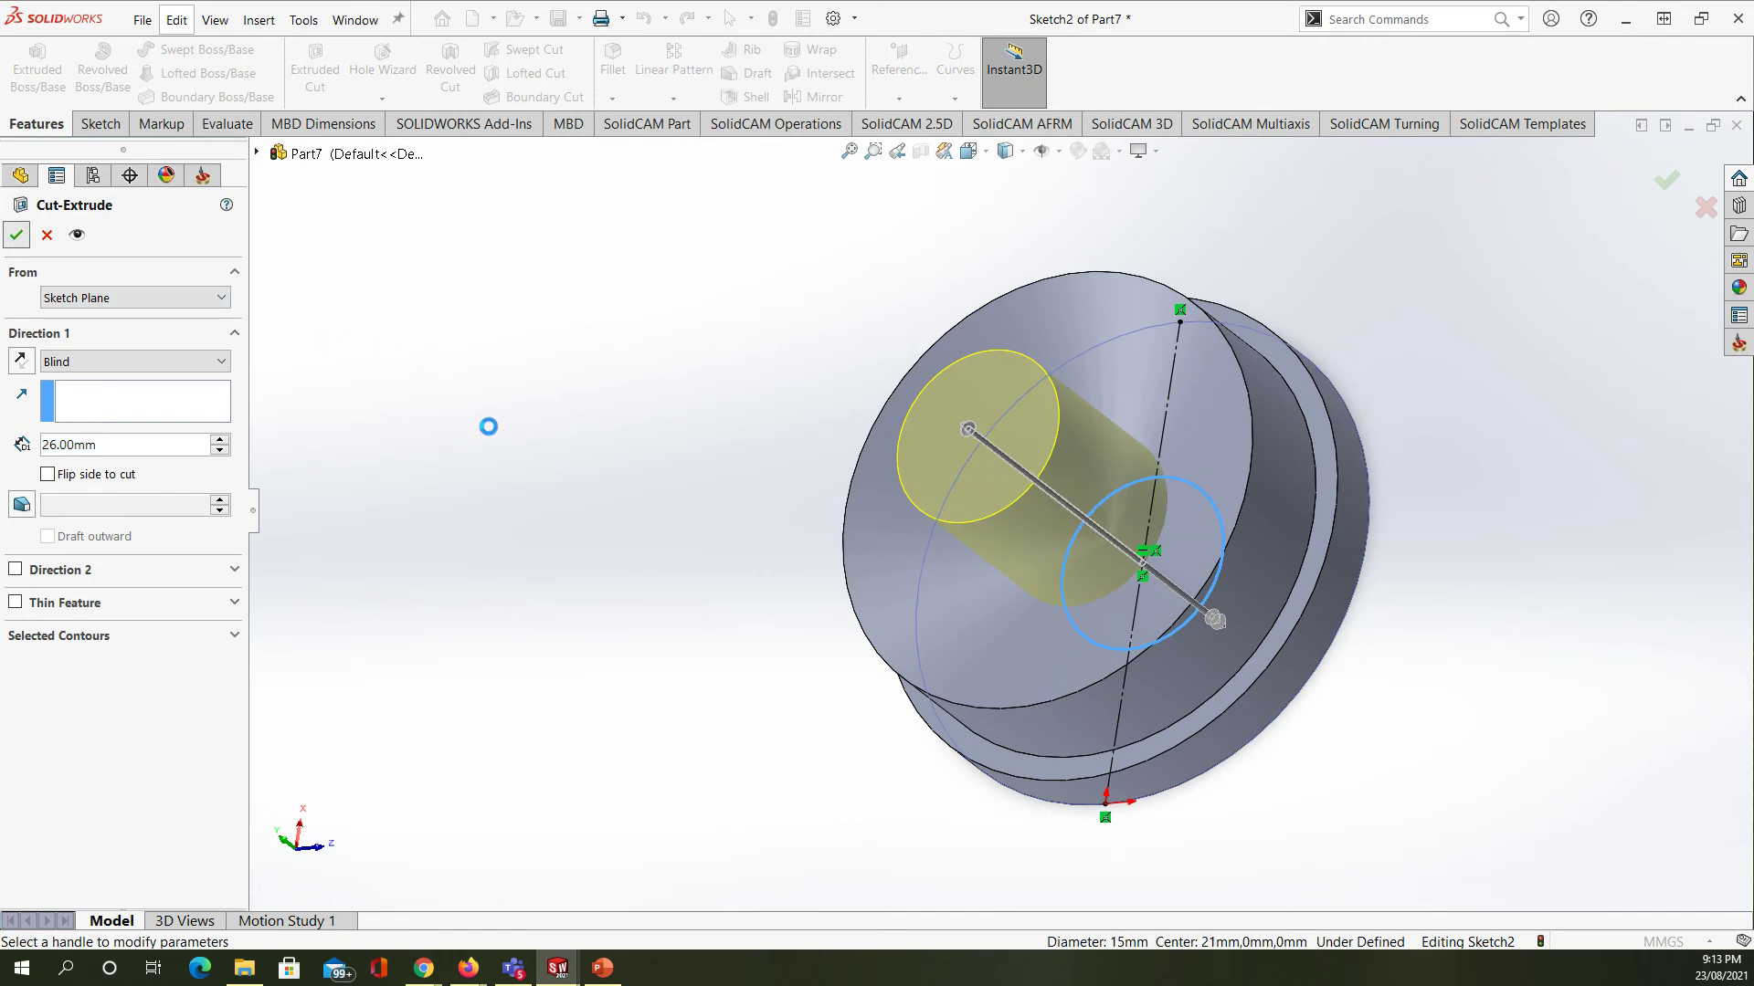
- Examine the central hole and the conical recess of the revolved body from above
middle_drag(611, 481, 694, 497)
middle_drag(756, 575, 517, 482)
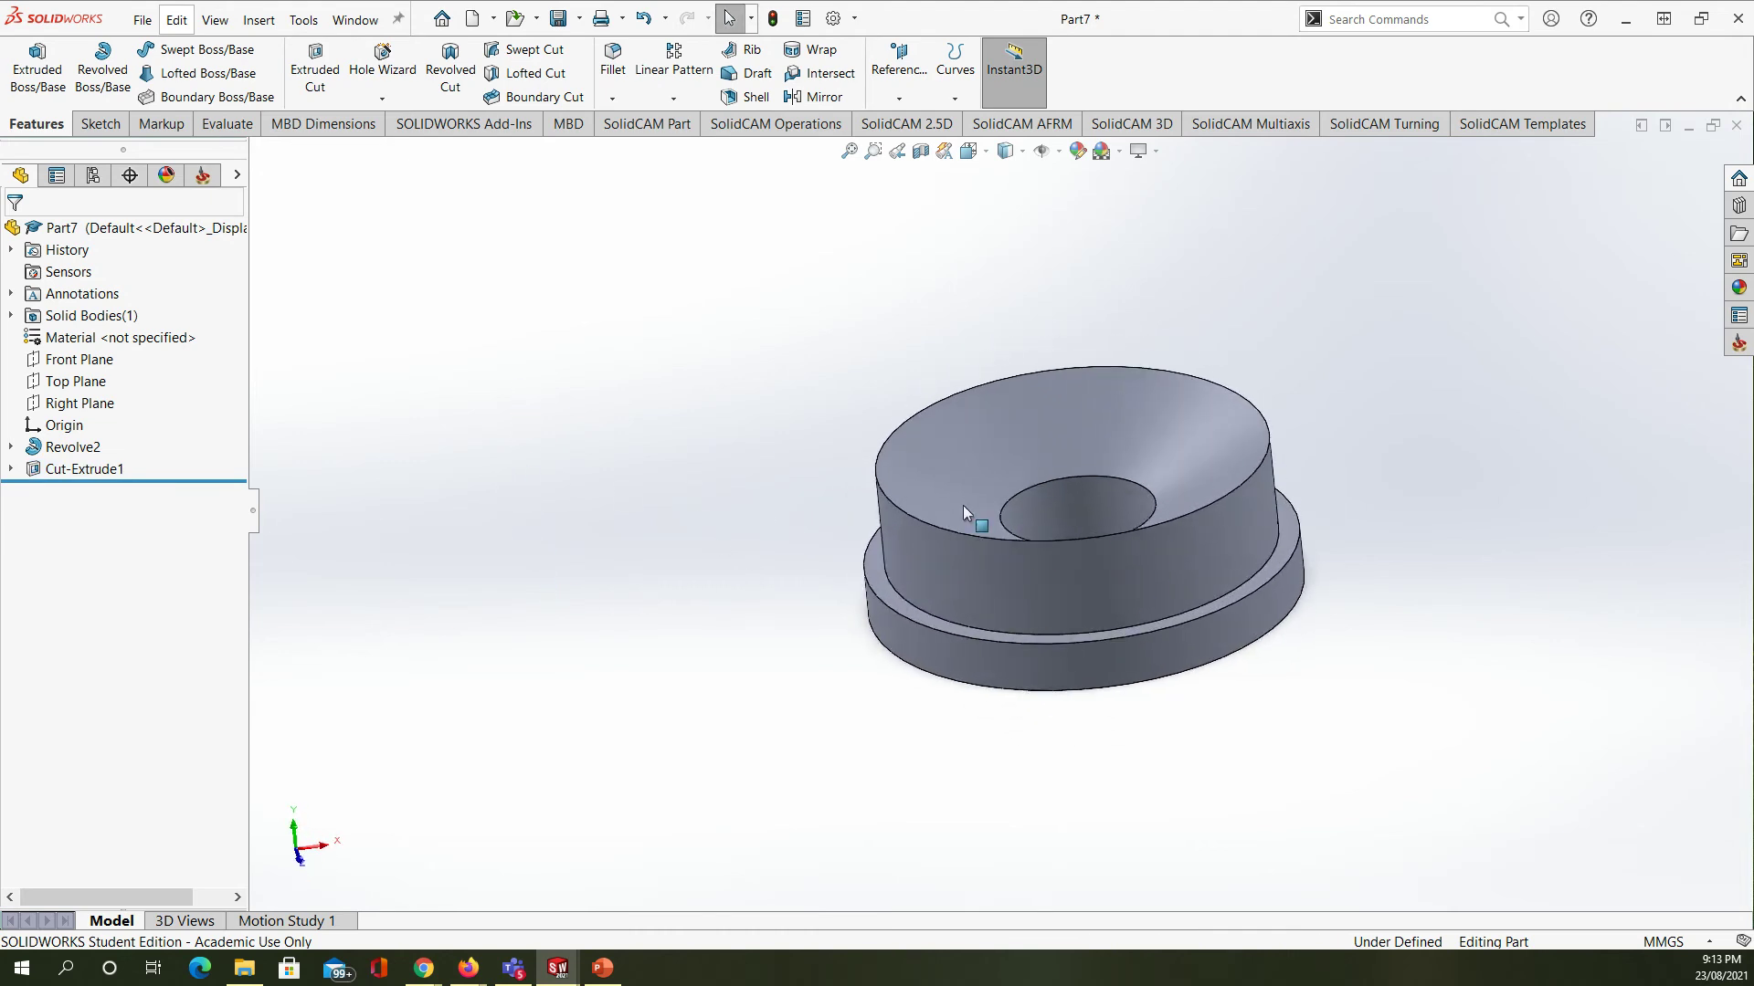
scroll(1146, 501, down, 3)
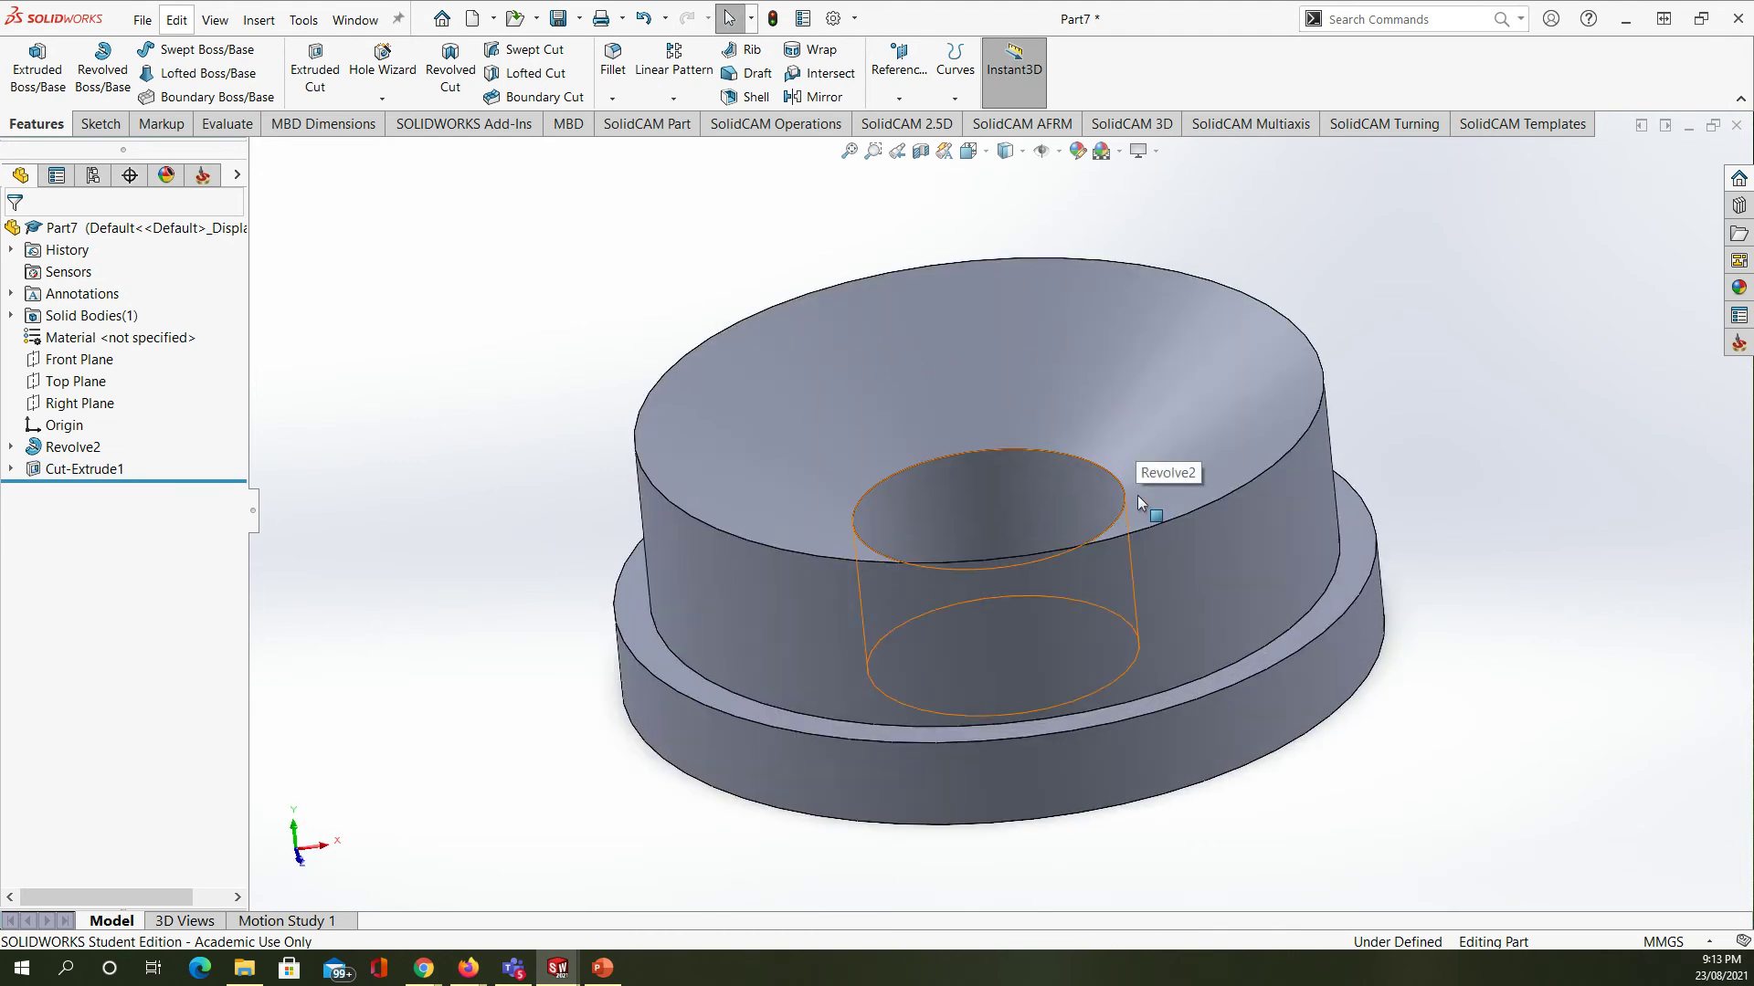
scroll(979, 393, down, 3)
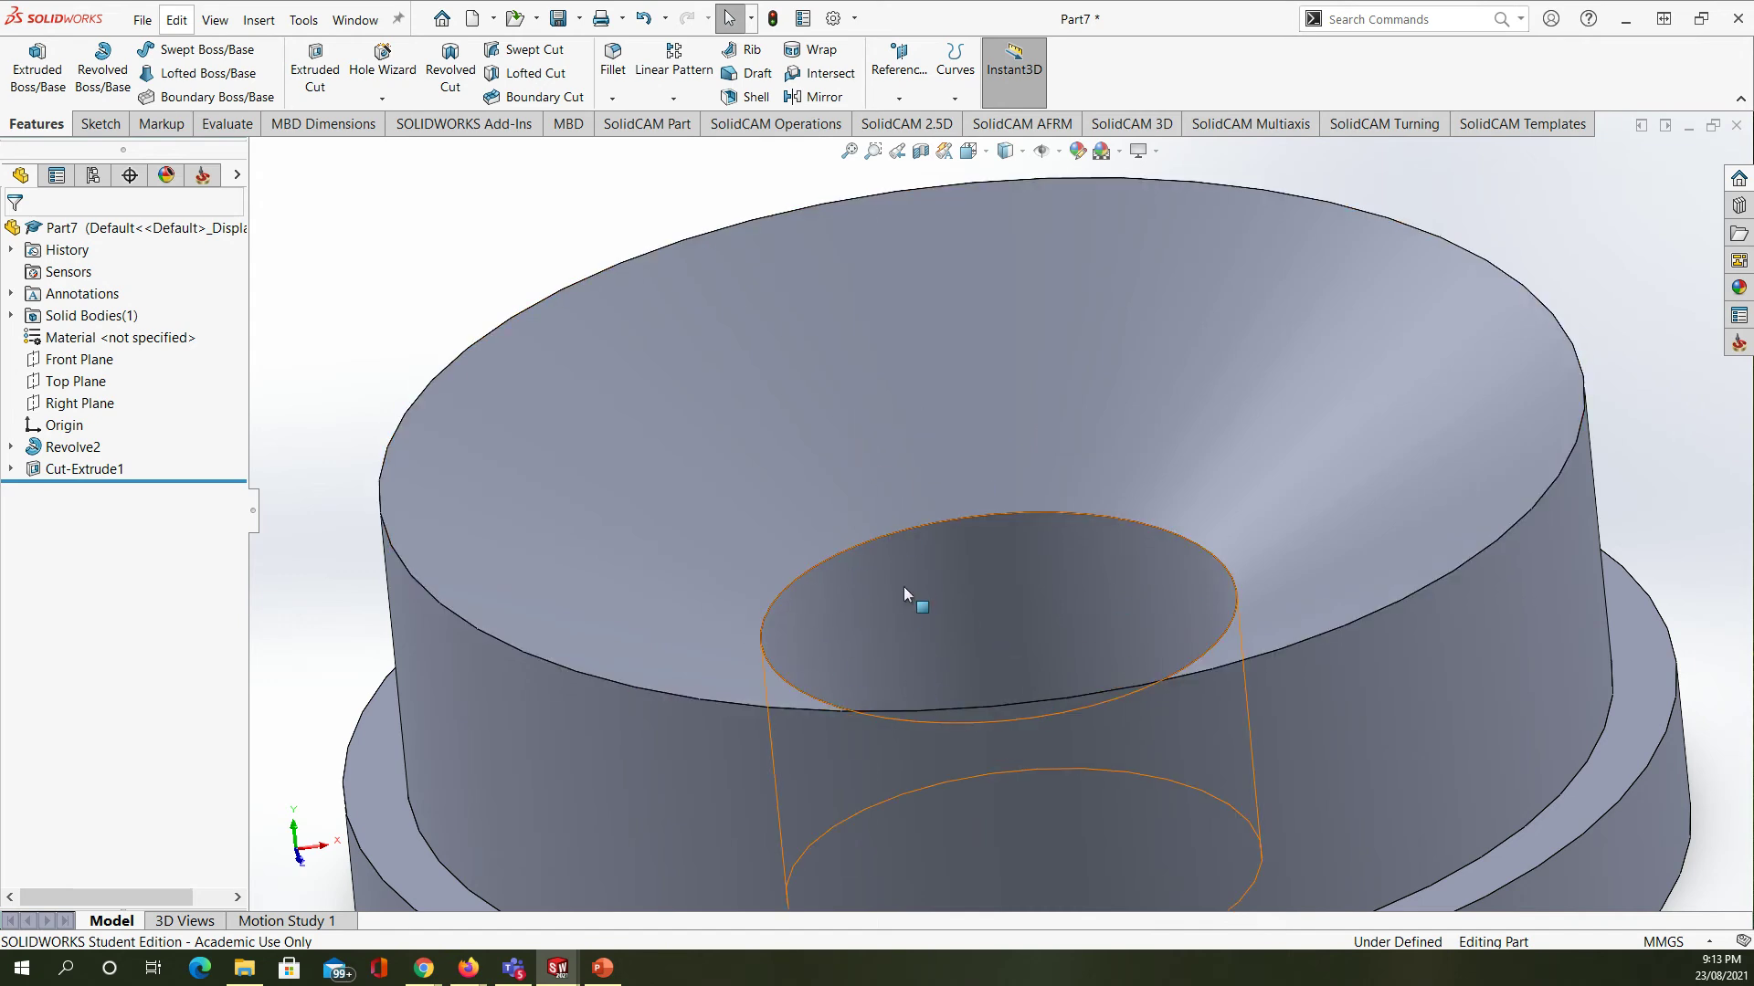
scroll(903, 589, up, 3)
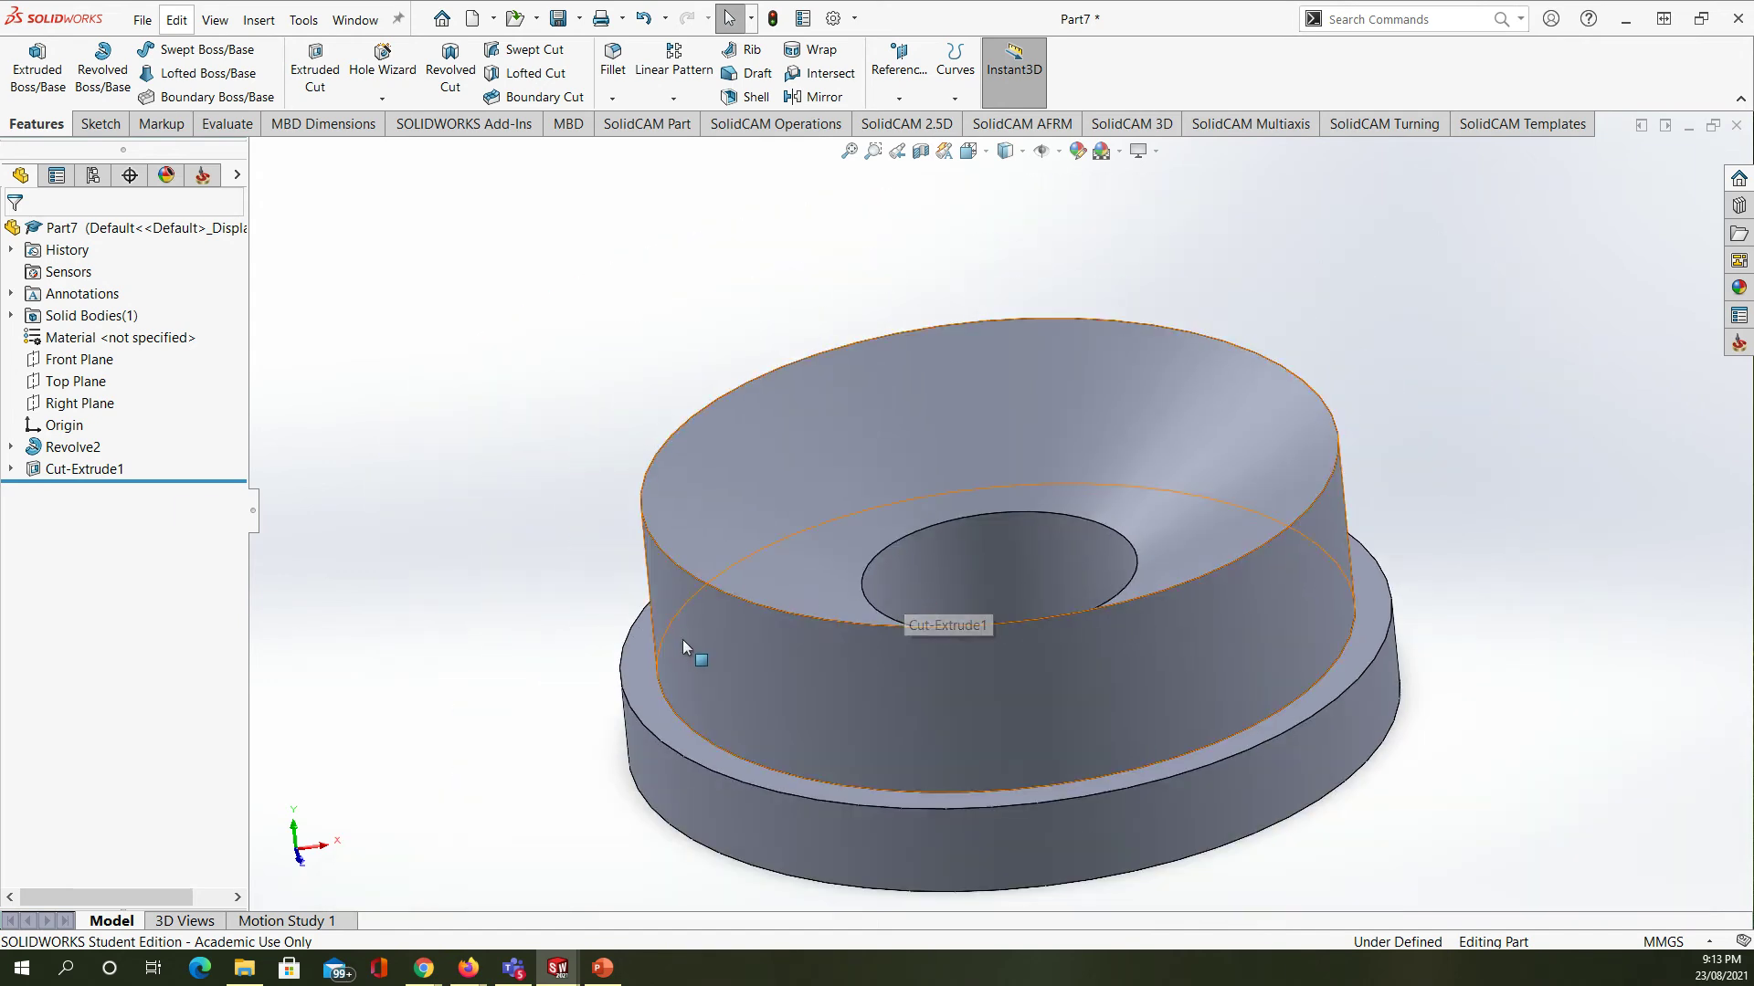
scroll(703, 653, up, 3)
mouse_move(727, 660)
middle_down()
mouse_move(689, 645)
mouse_move(648, 721)
mouse_move(685, 579)
mouse_move(732, 599)
mouse_move(736, 631)
middle_up()
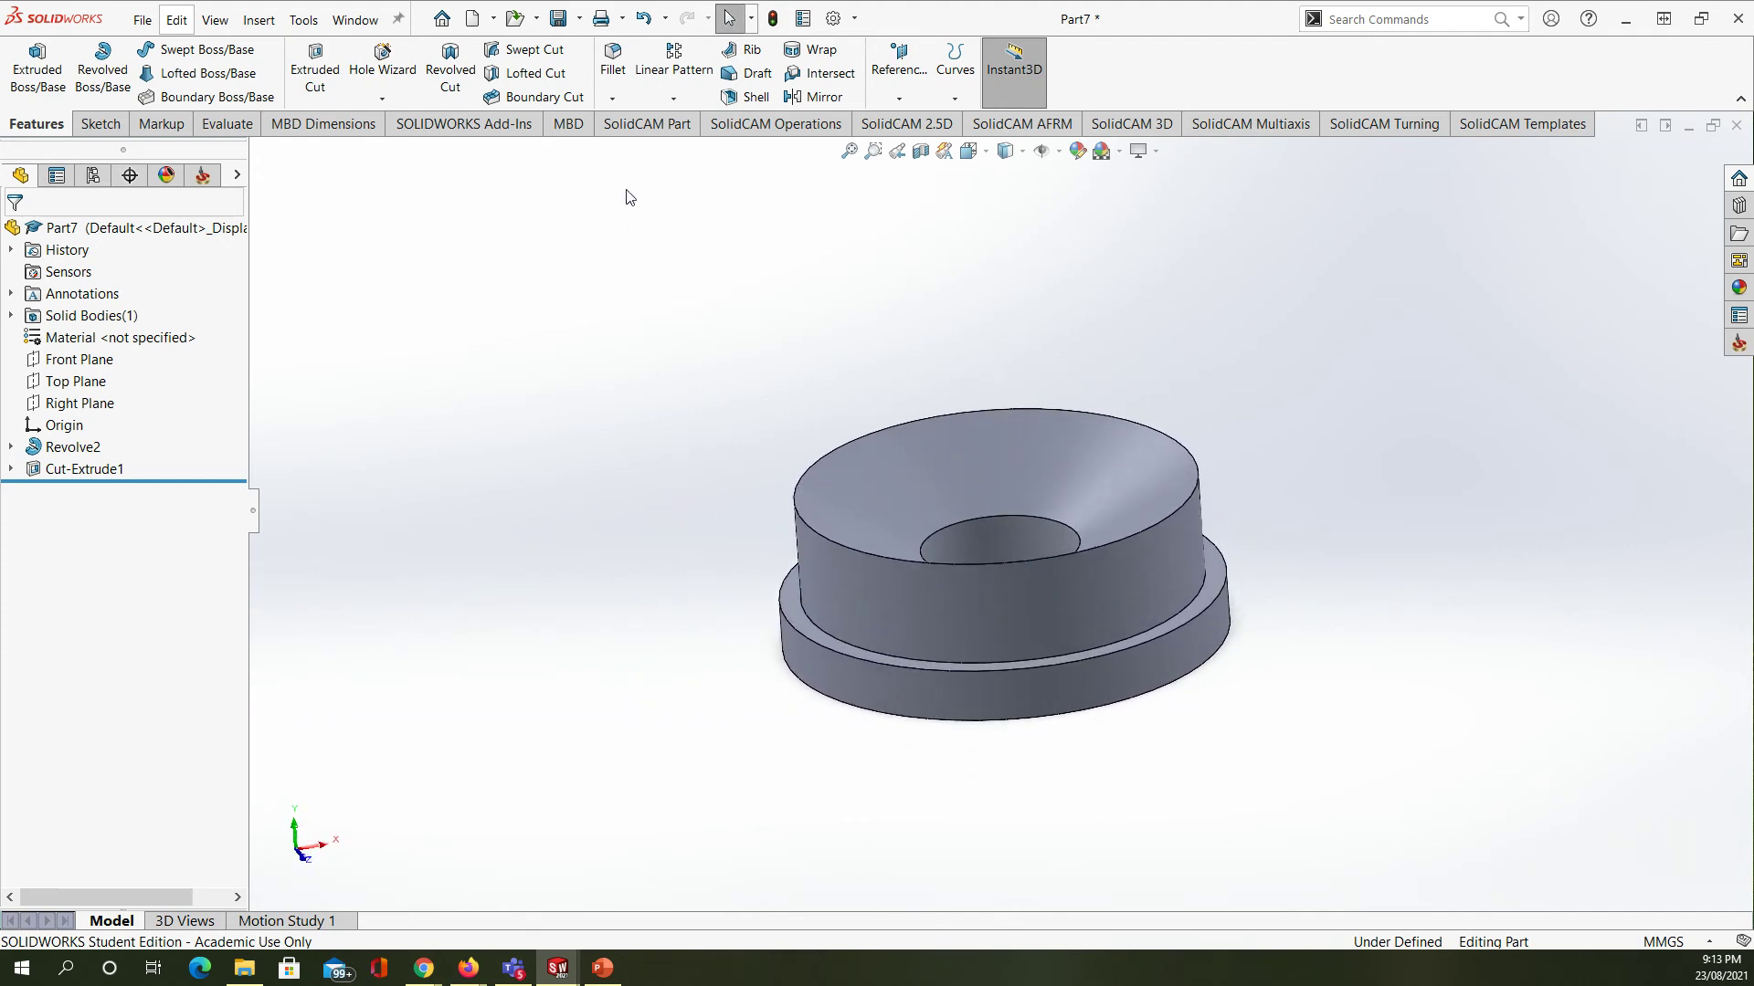
- Save the part as Foot Valve 2 in the Pump folder
click(559, 19)
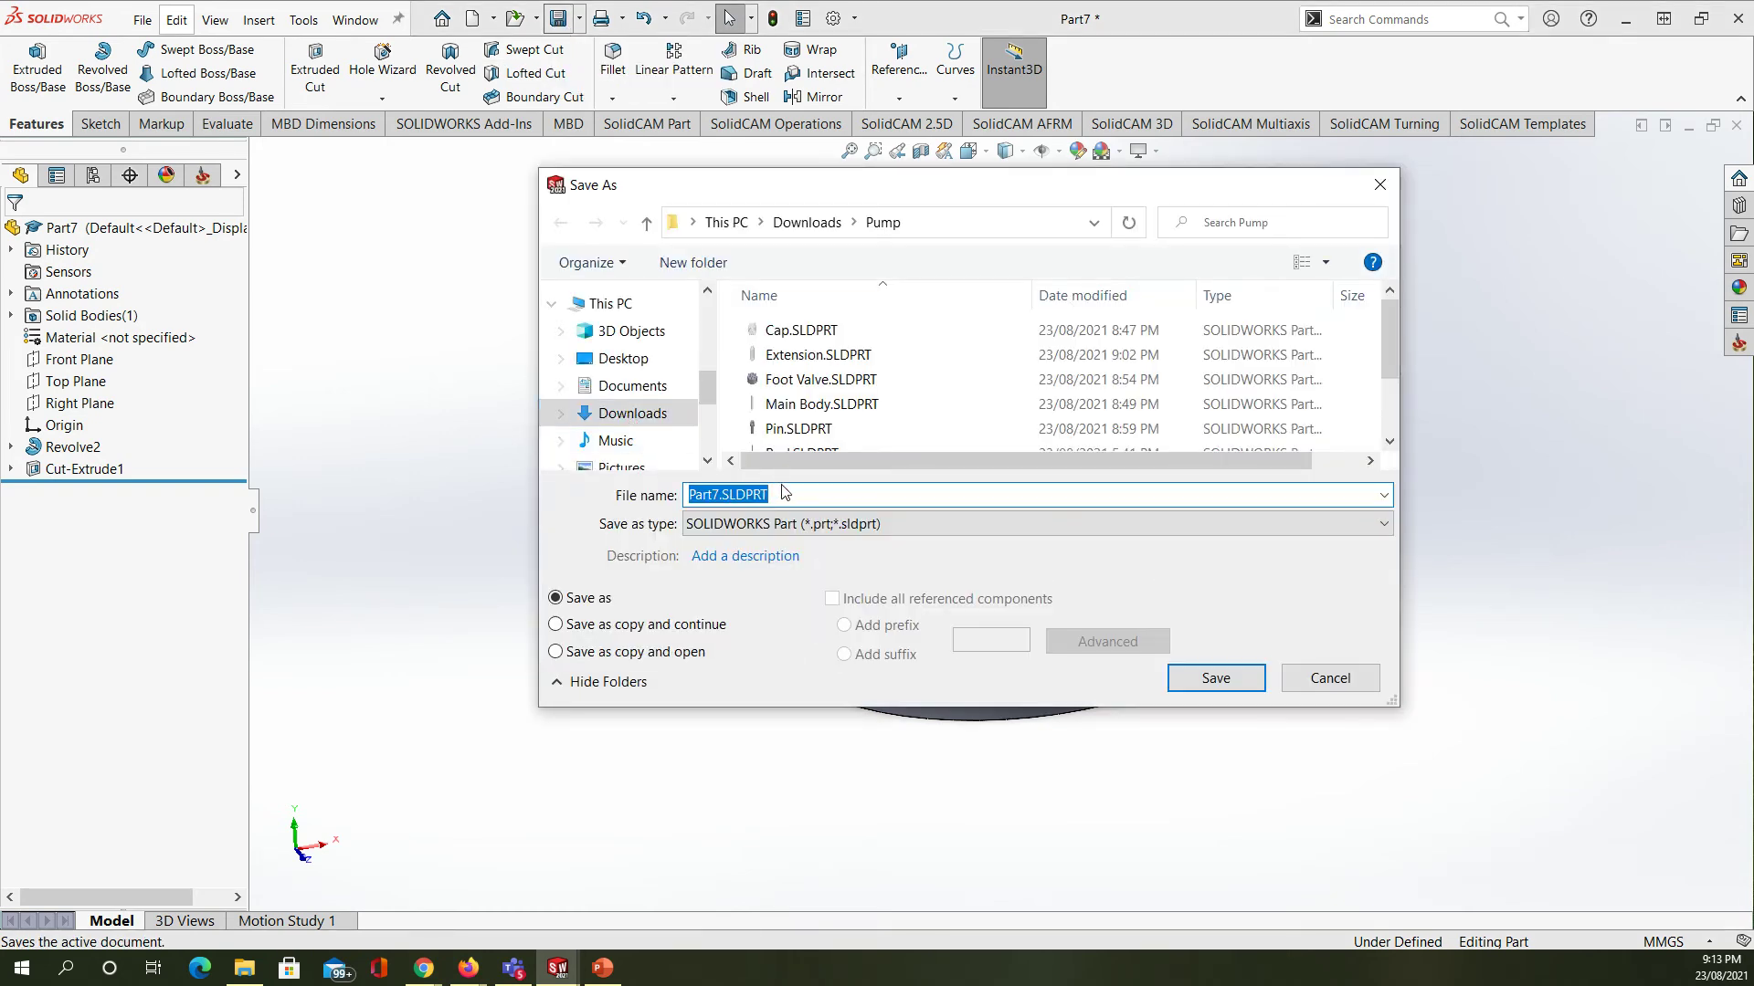
text(Foot Va)
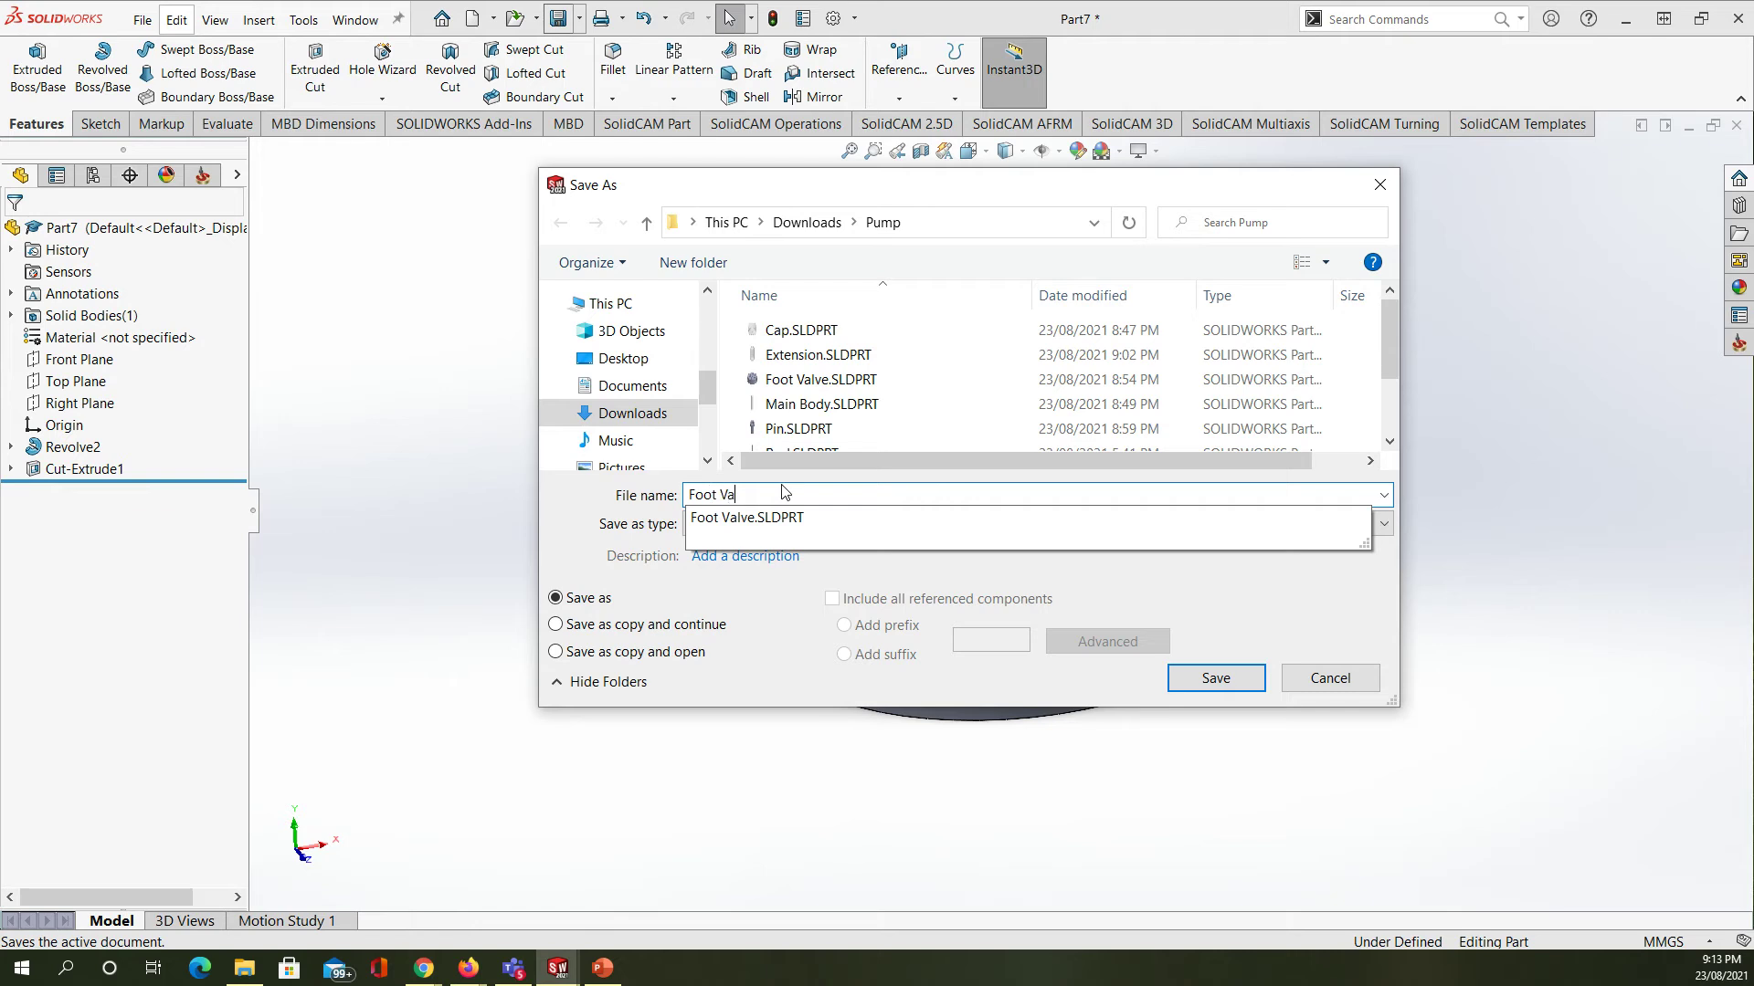
text(lve 2)
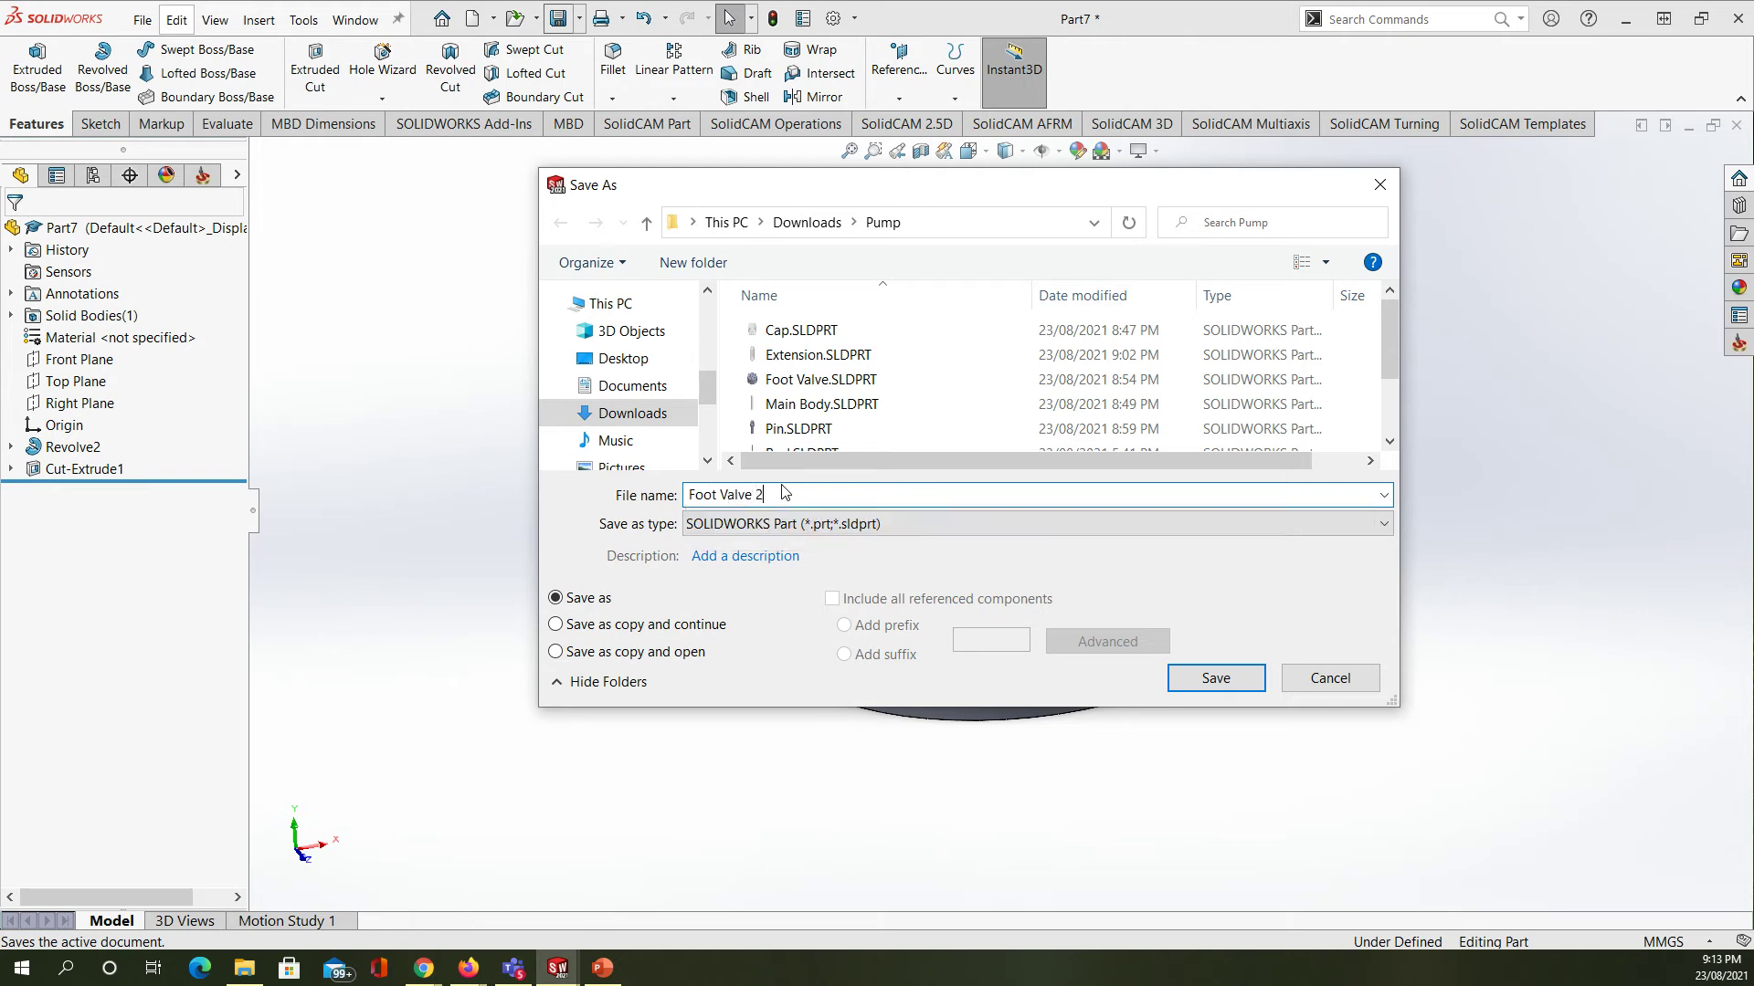
click(1213, 676)
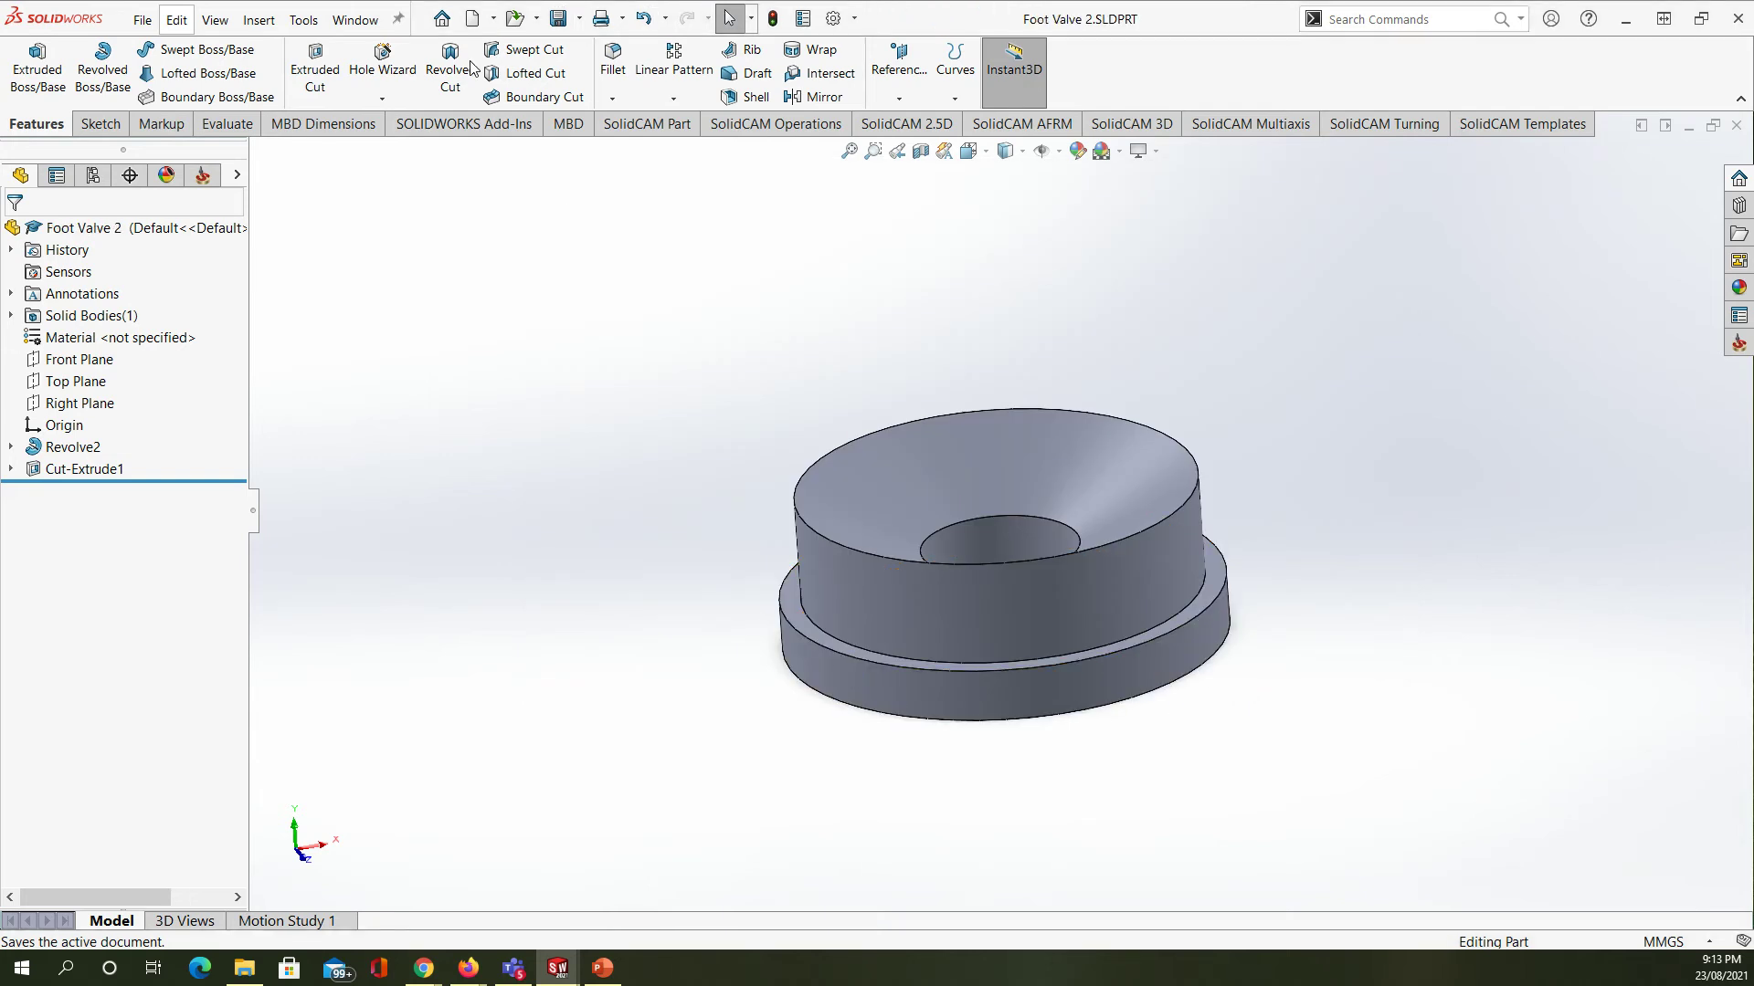
- Create a new part document and start a sketch on its Front Plane
click(471, 20)
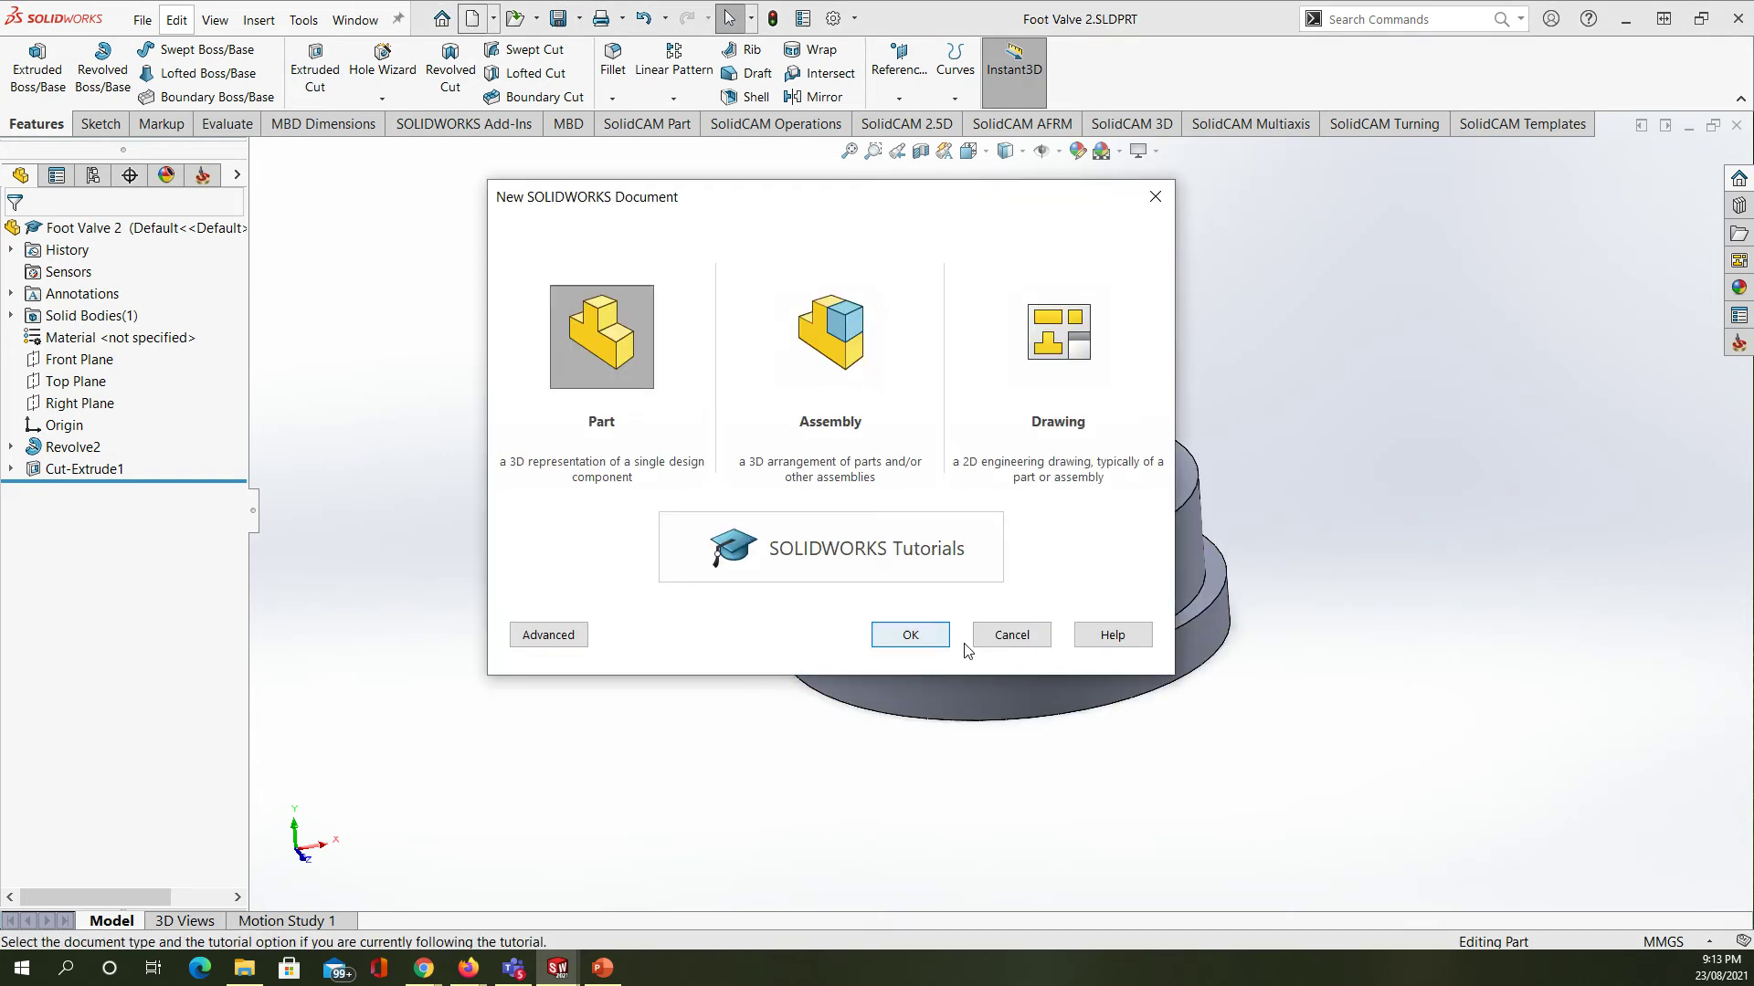
click(914, 635)
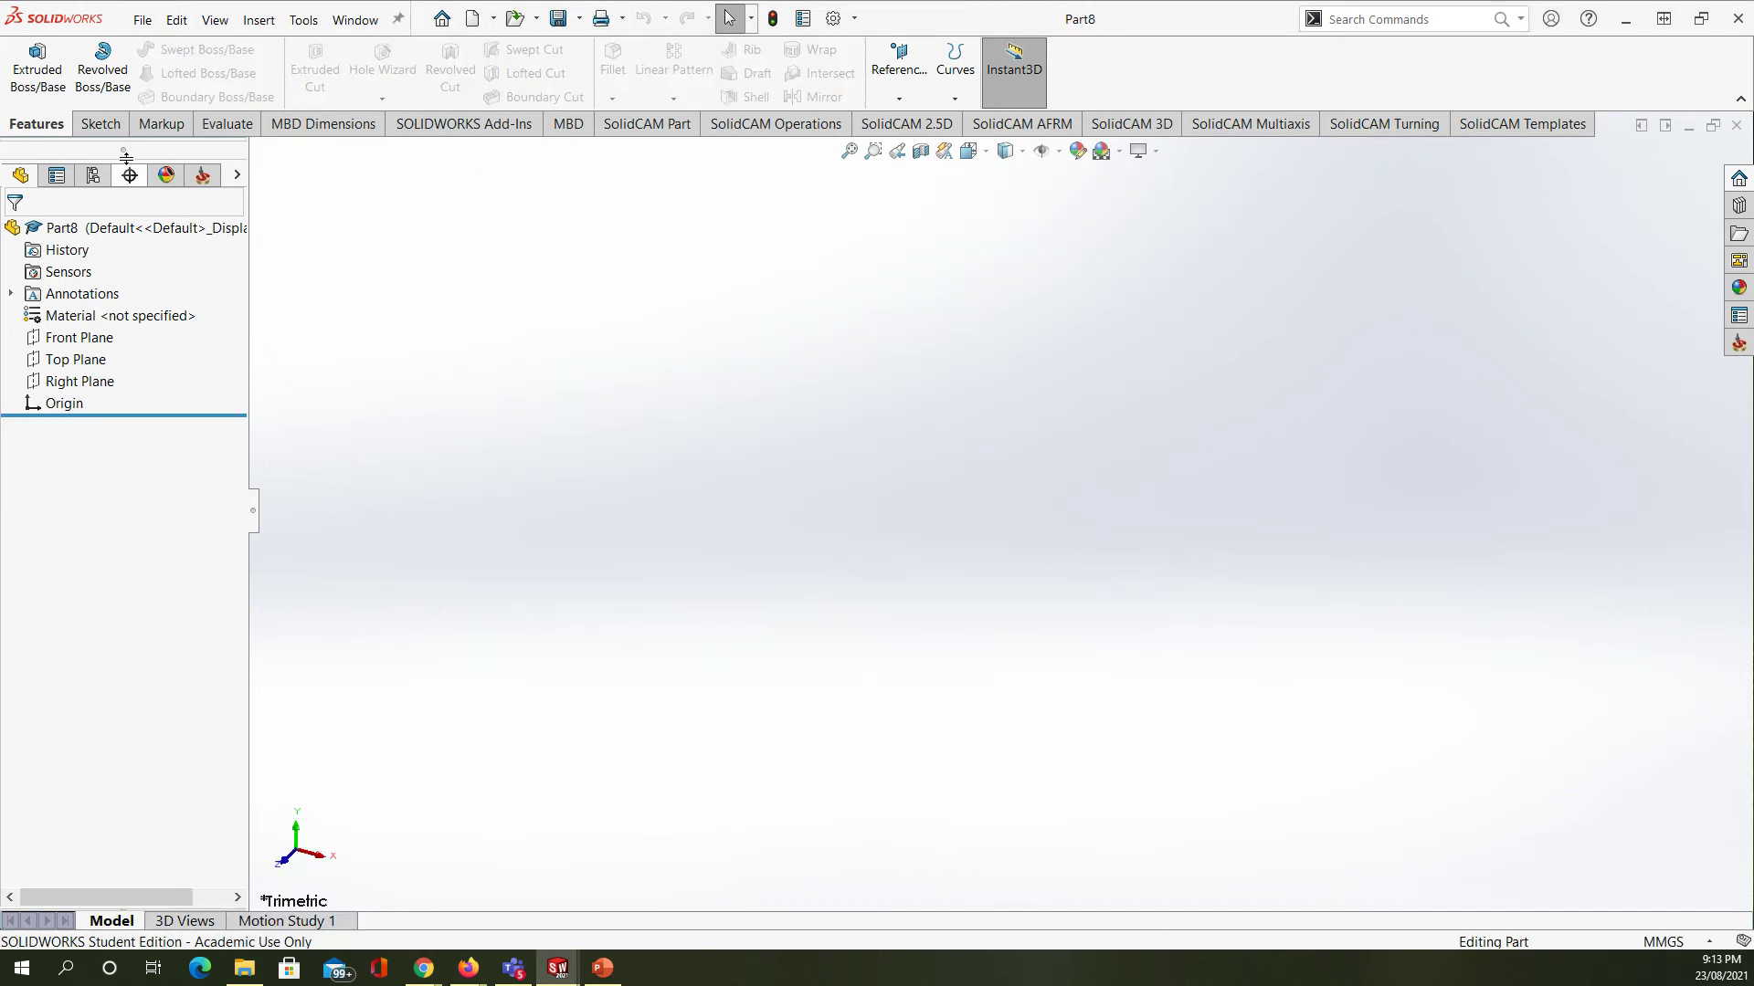
click(101, 124)
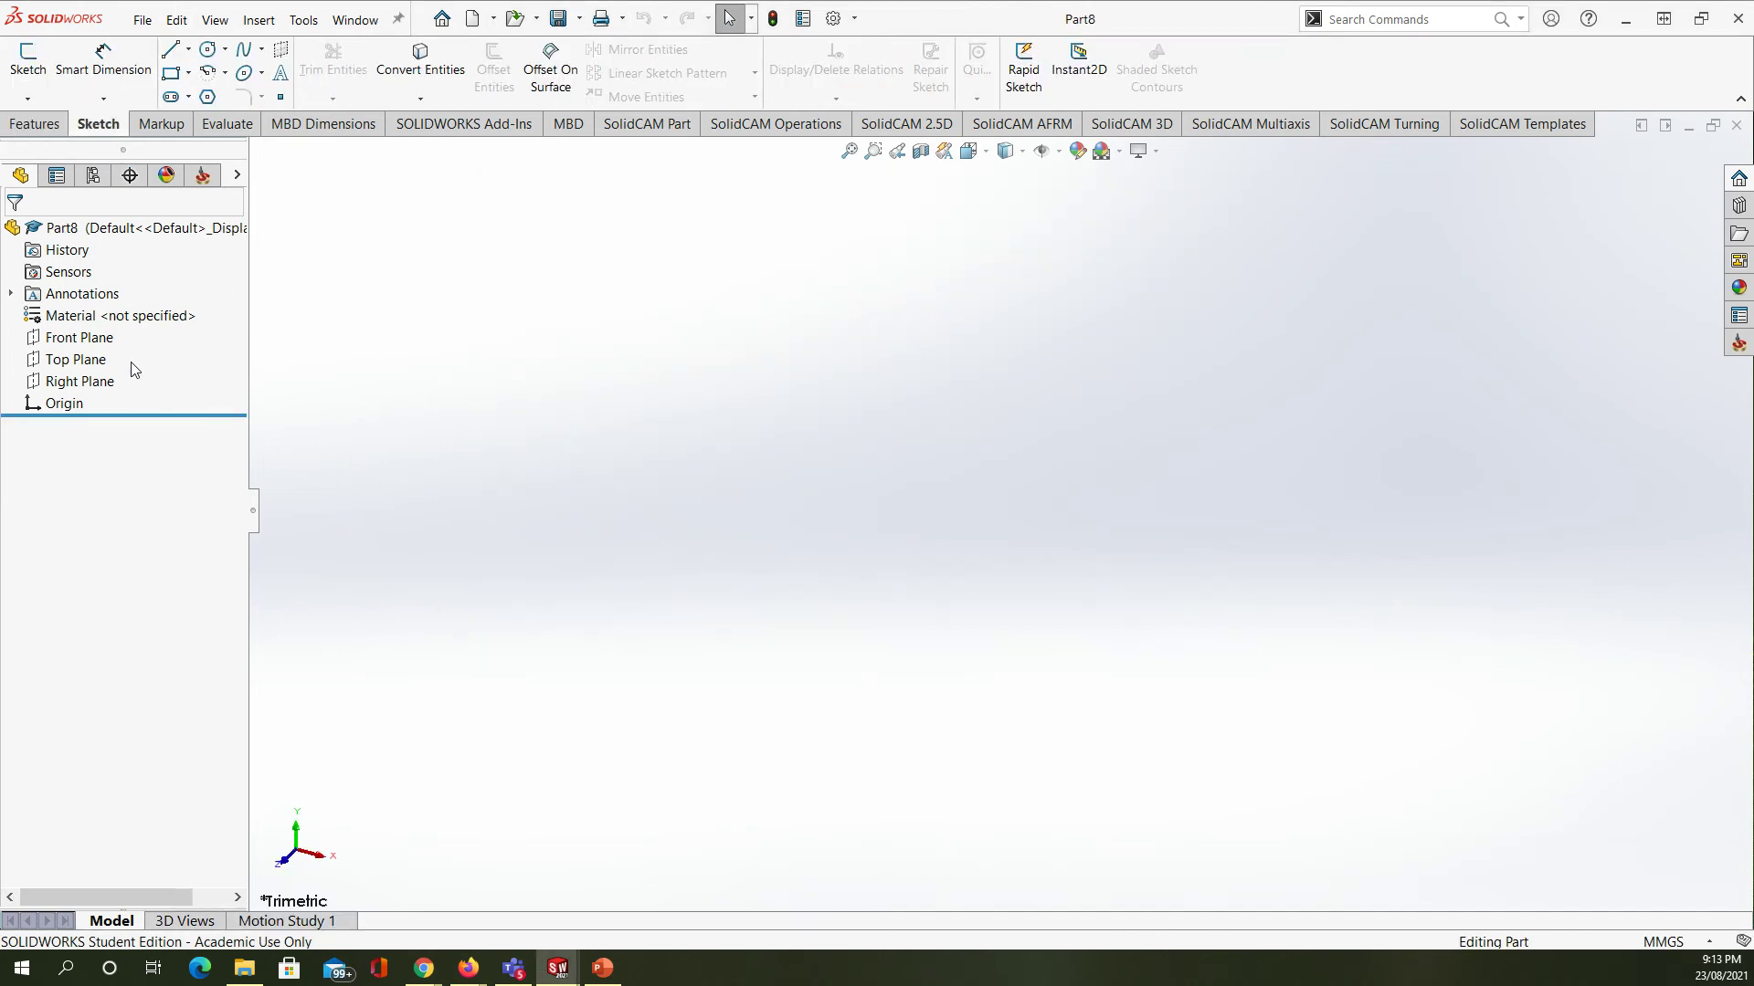
click(80, 337)
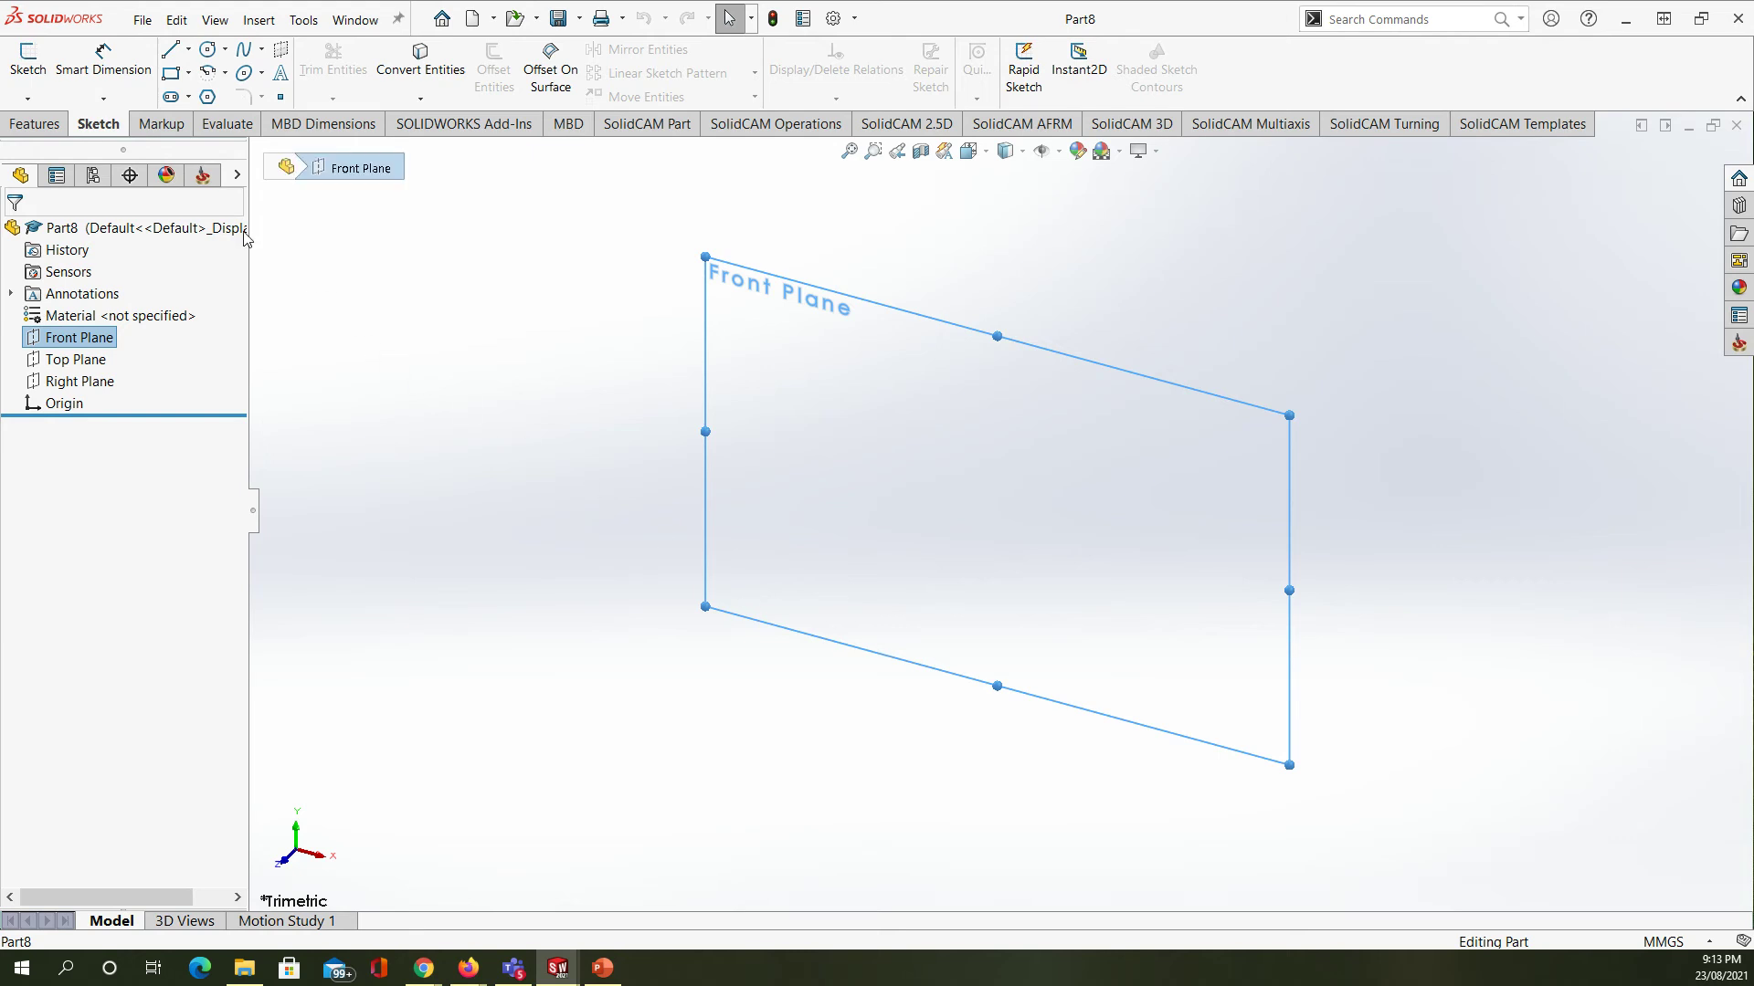
click(28, 56)
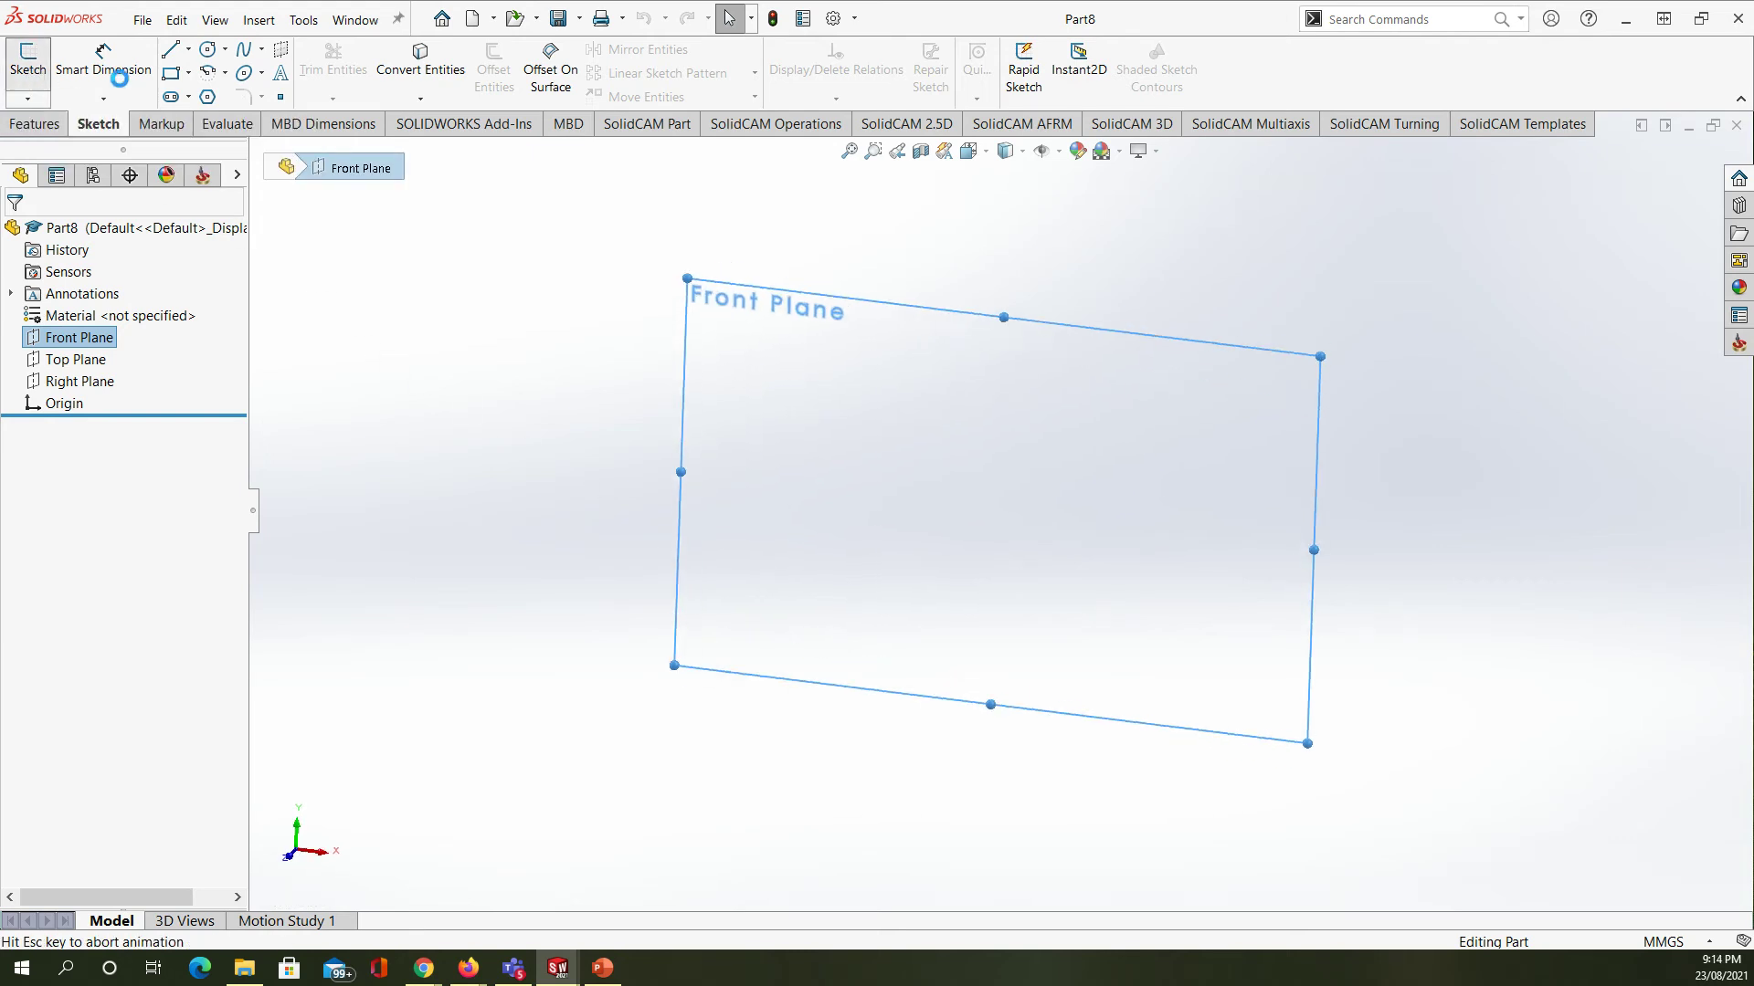
- Sketch a circle centred on the origin and set its radius to 12 mm
click(208, 52)
mouse_move(1001, 512)
mouse_down()
mouse_move(1114, 581)
mouse_move(1185, 542)
mouse_move(1200, 508)
mouse_move(1078, 513)
mouse_move(1107, 516)
mouse_up()
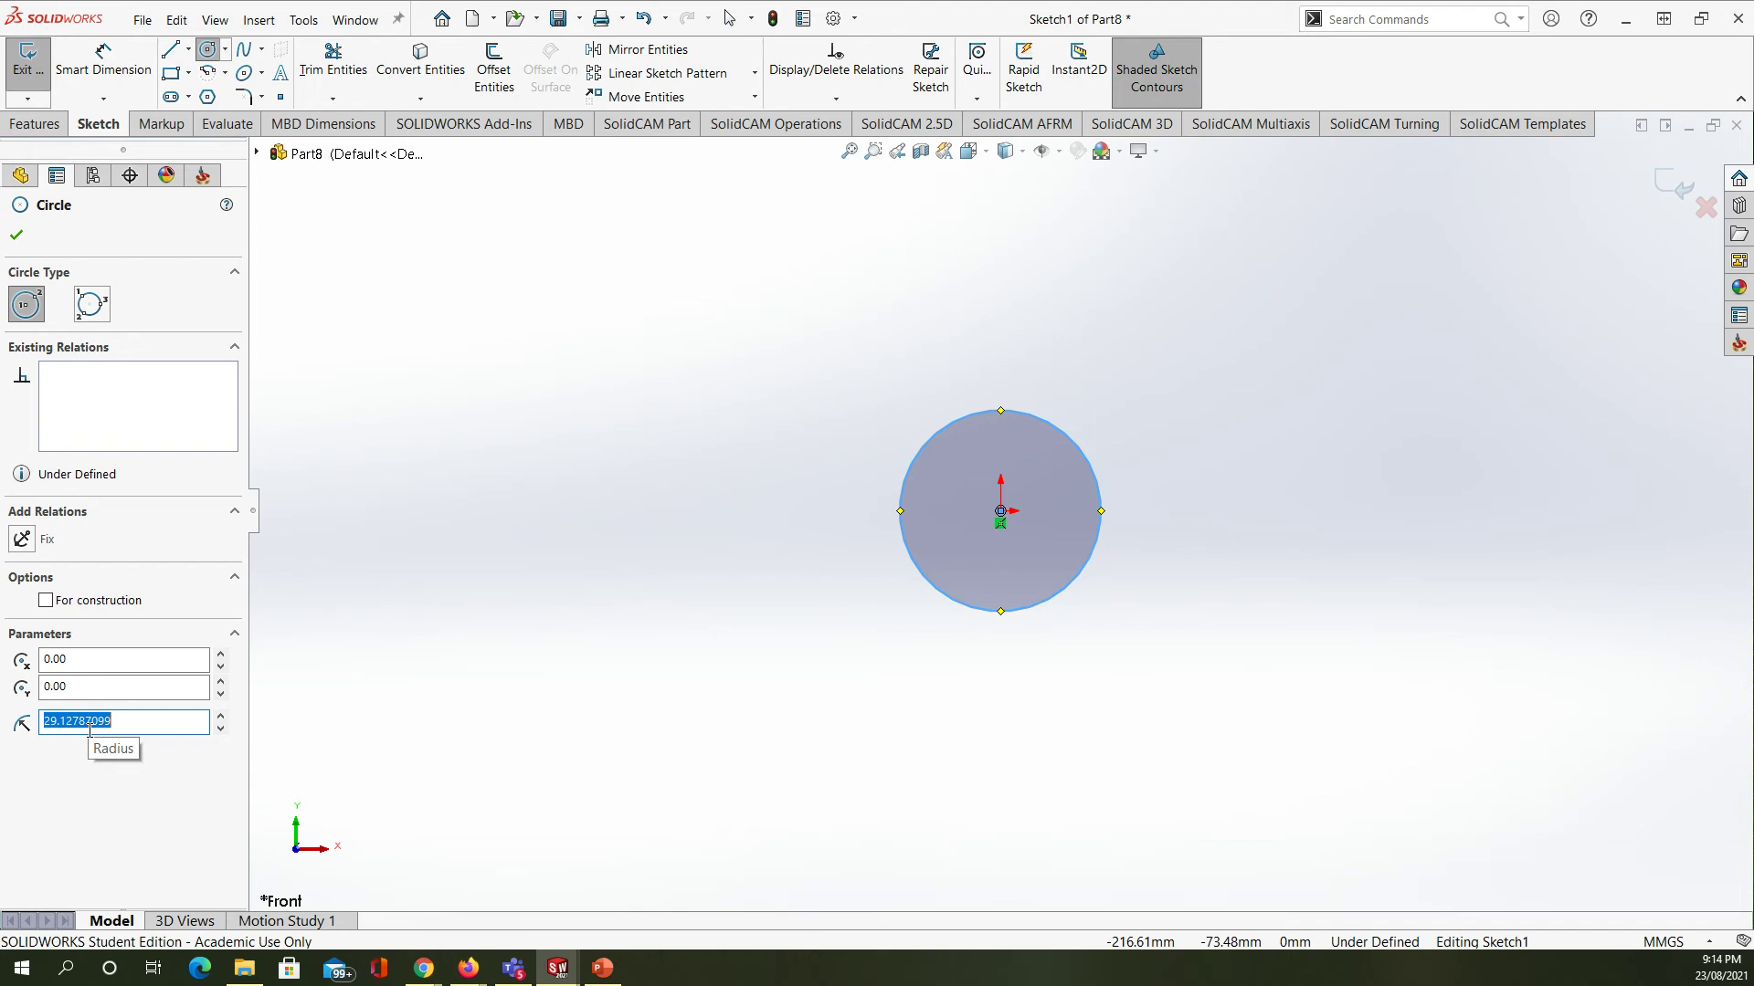
text(12)
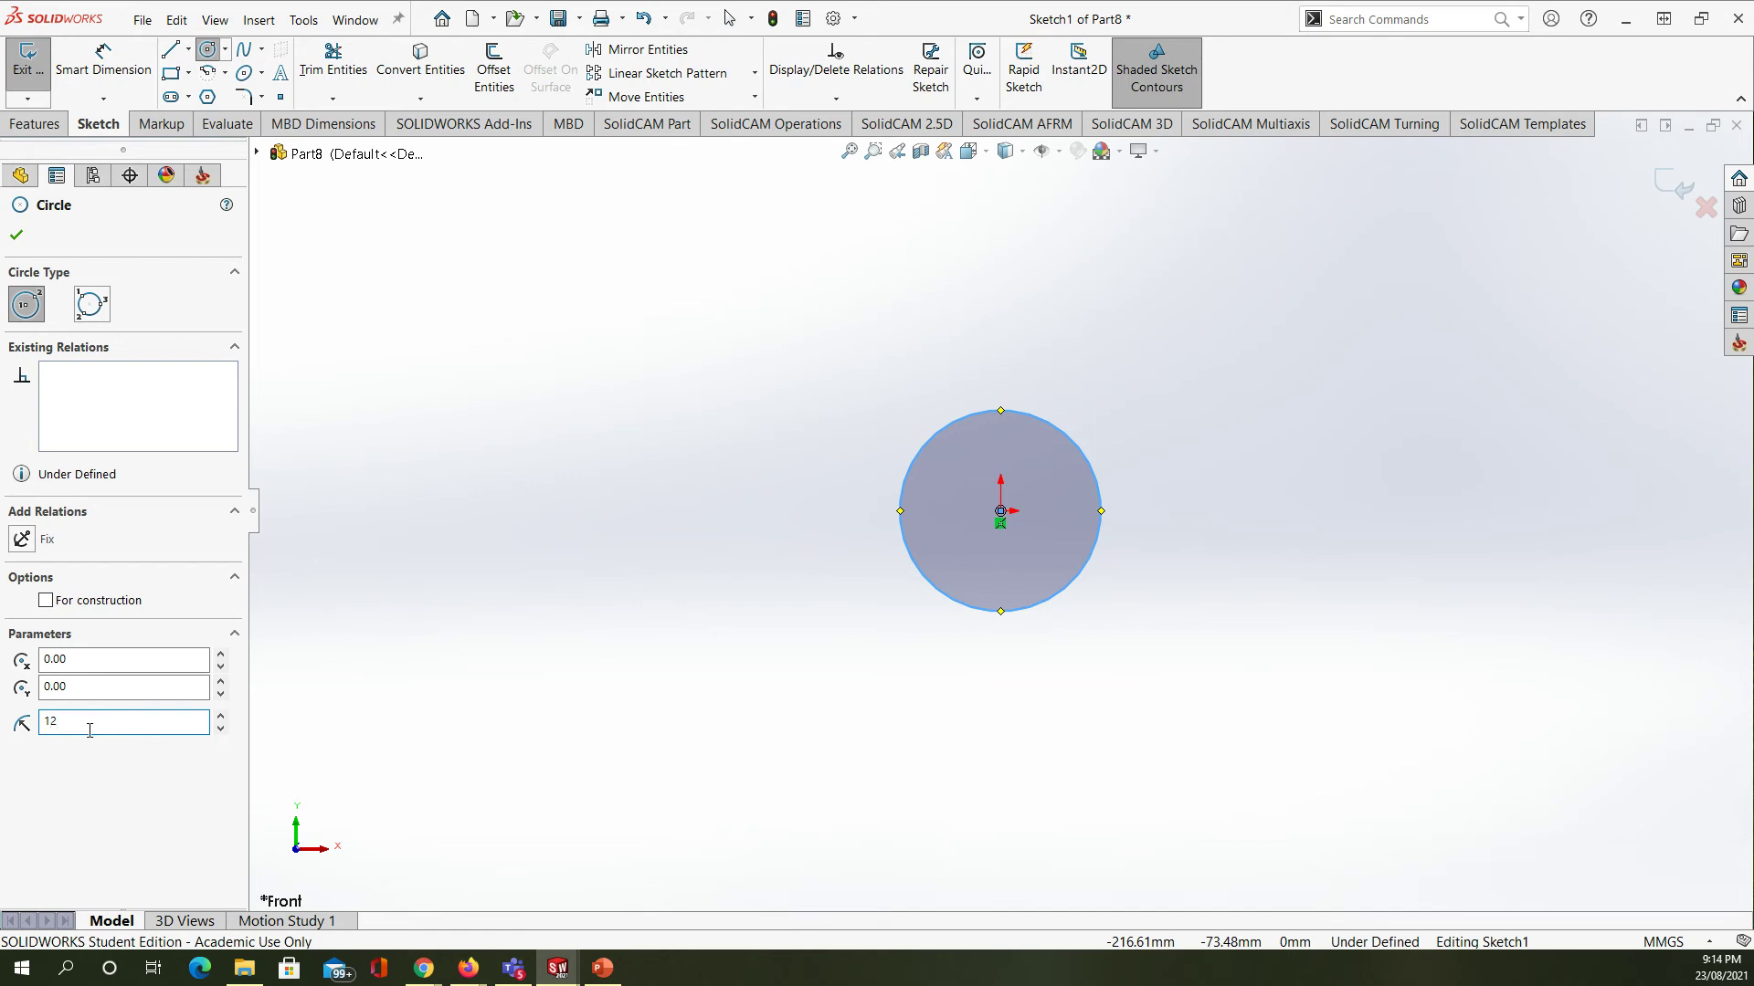
key(Return)
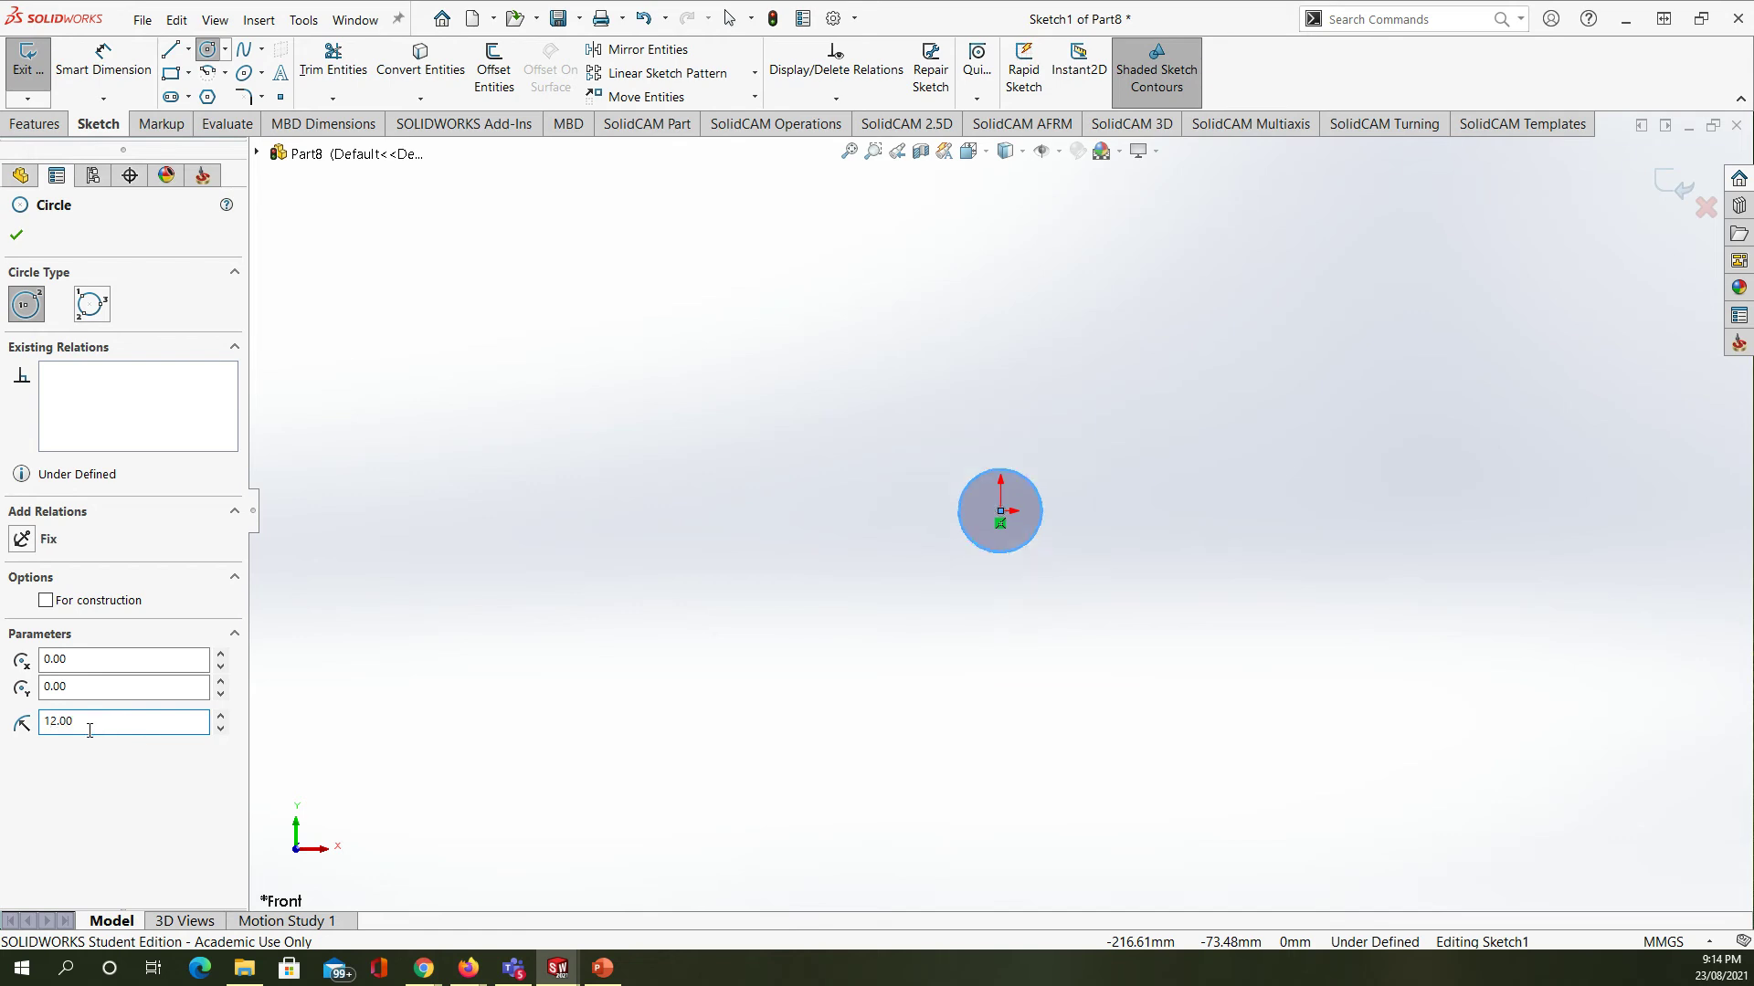
scroll(1015, 480, down, 5)
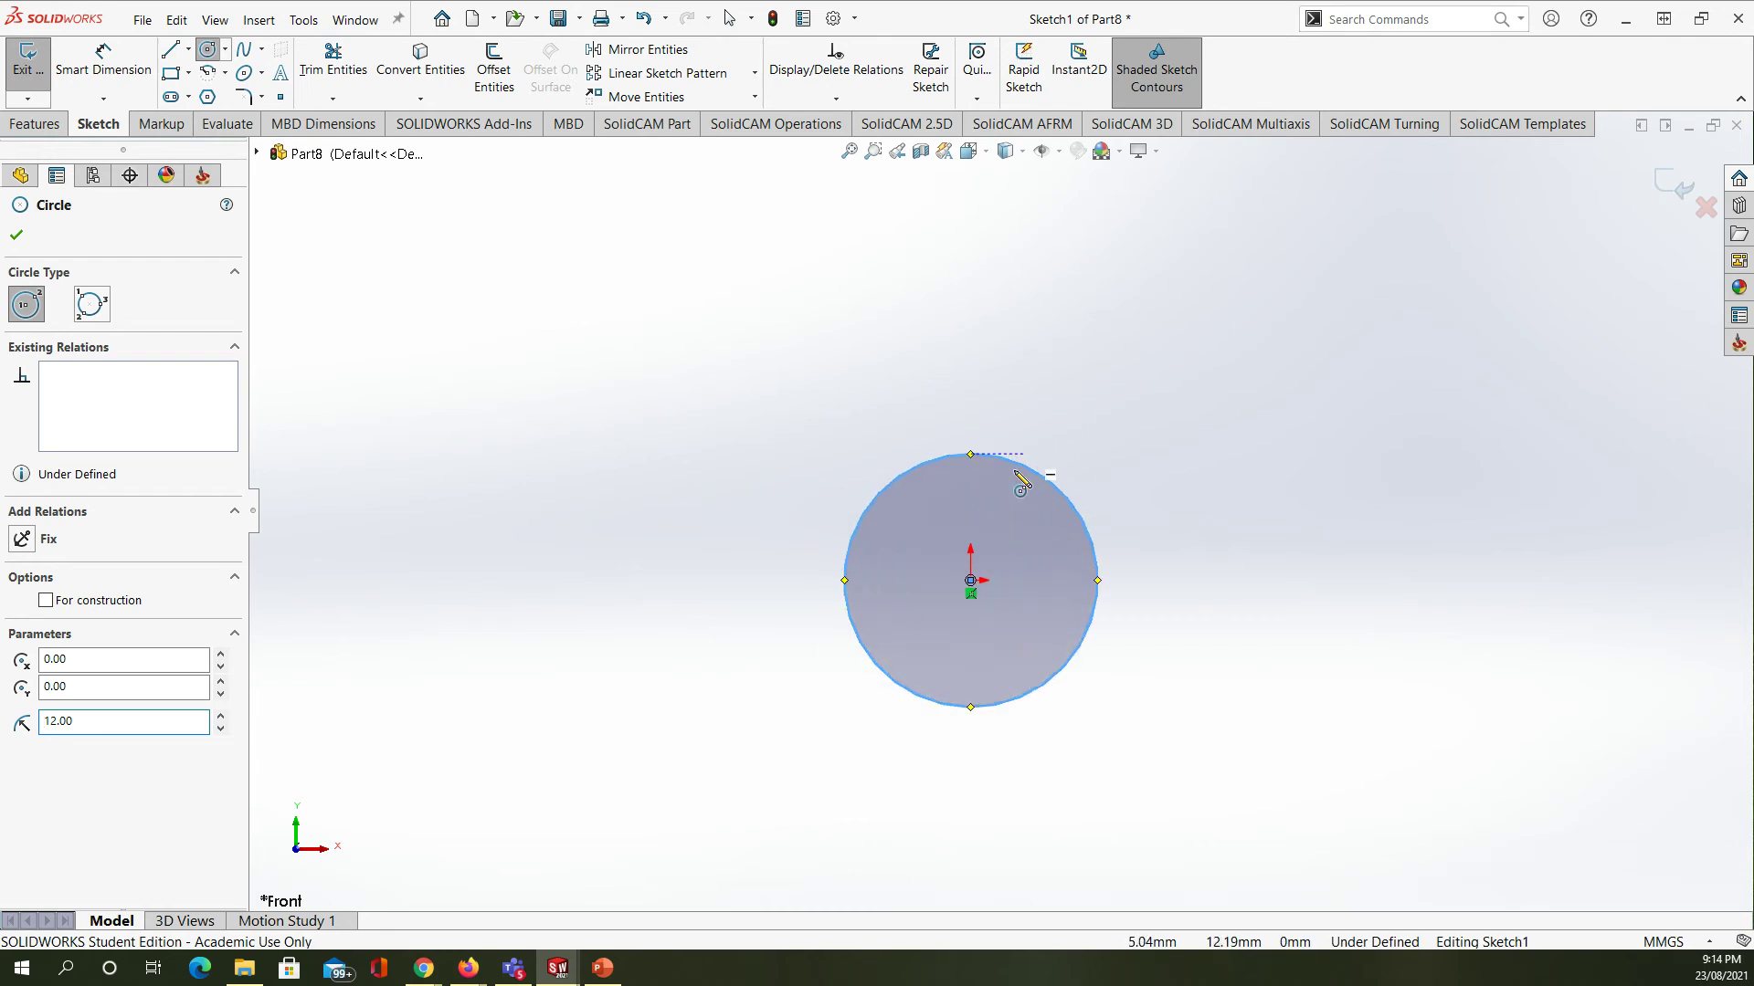
click(16, 235)
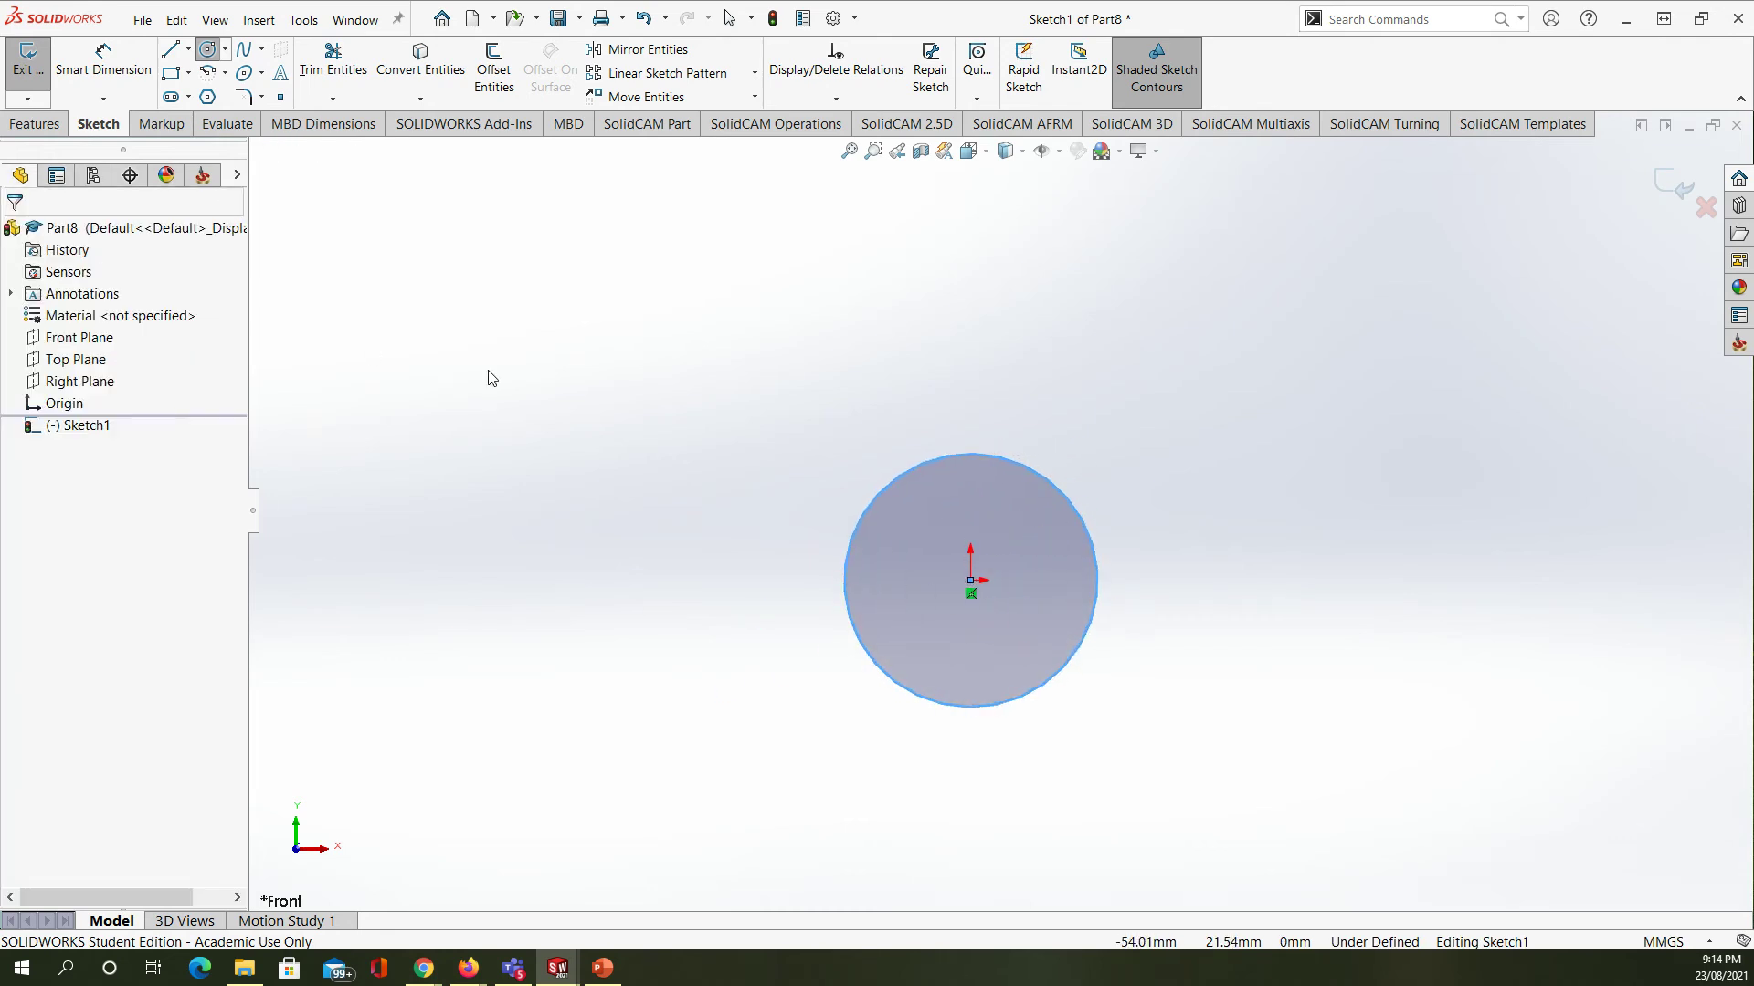
- Sketch a vertical 24 mm line across the circle from its top quadrant point to its bottom quadrant point
click(170, 51)
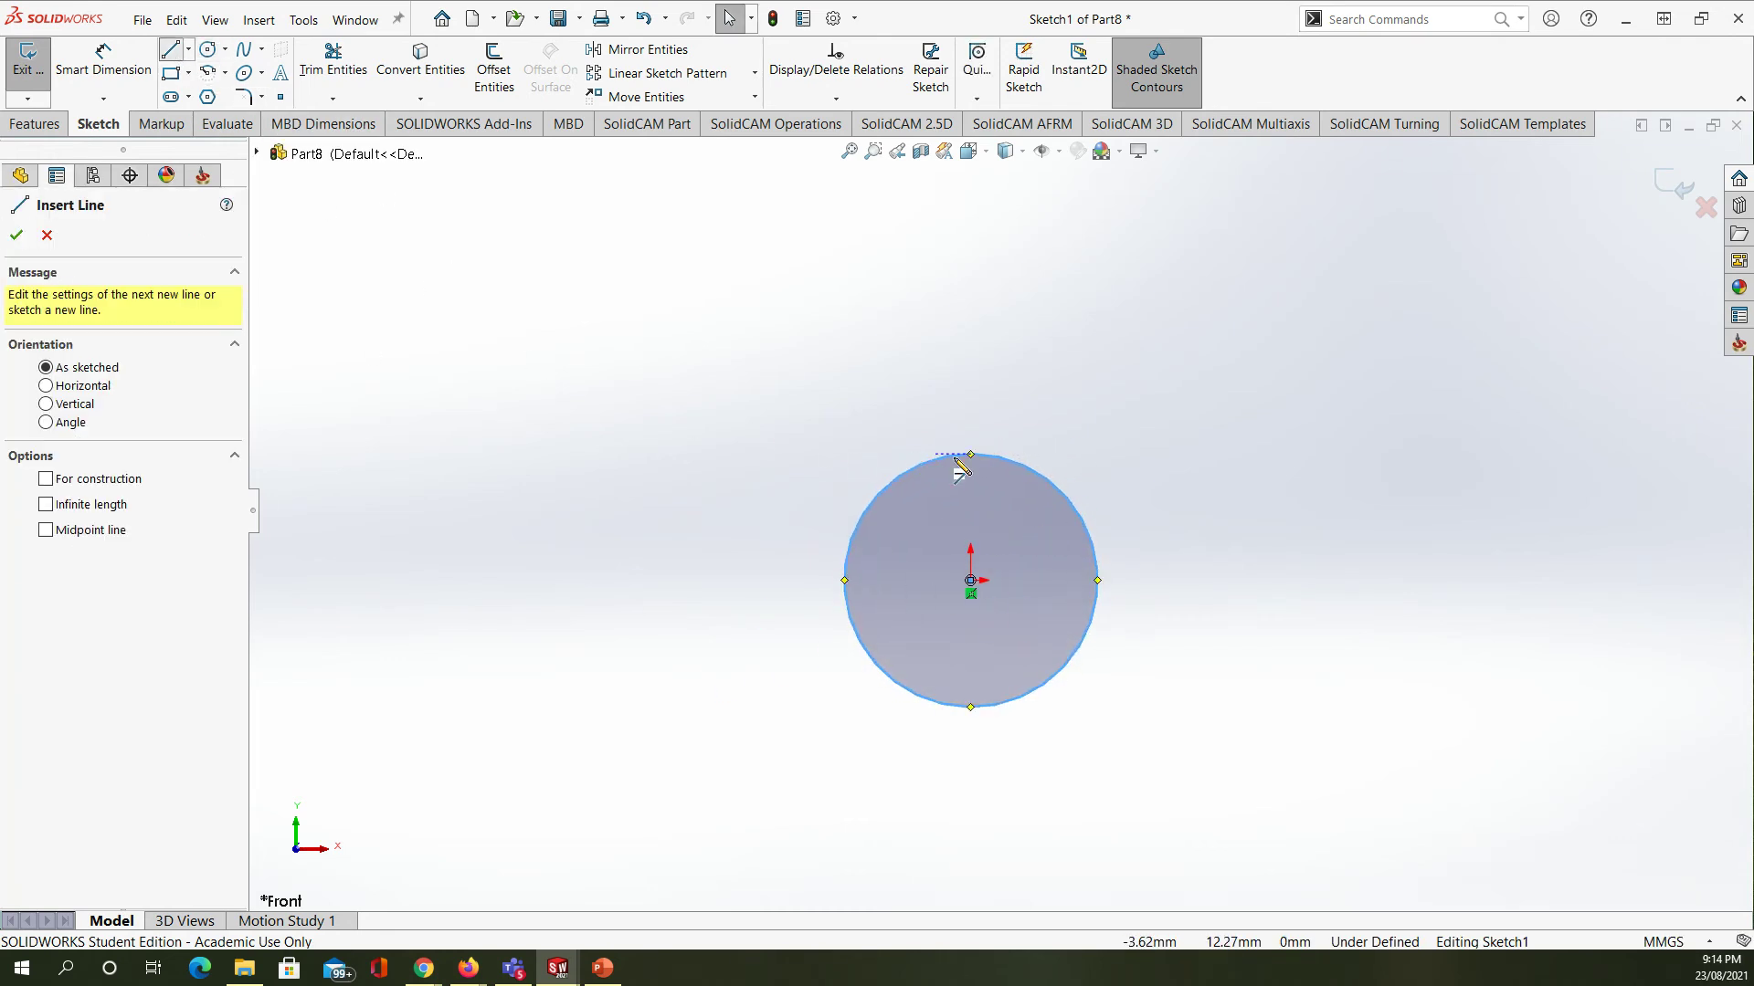
click(971, 457)
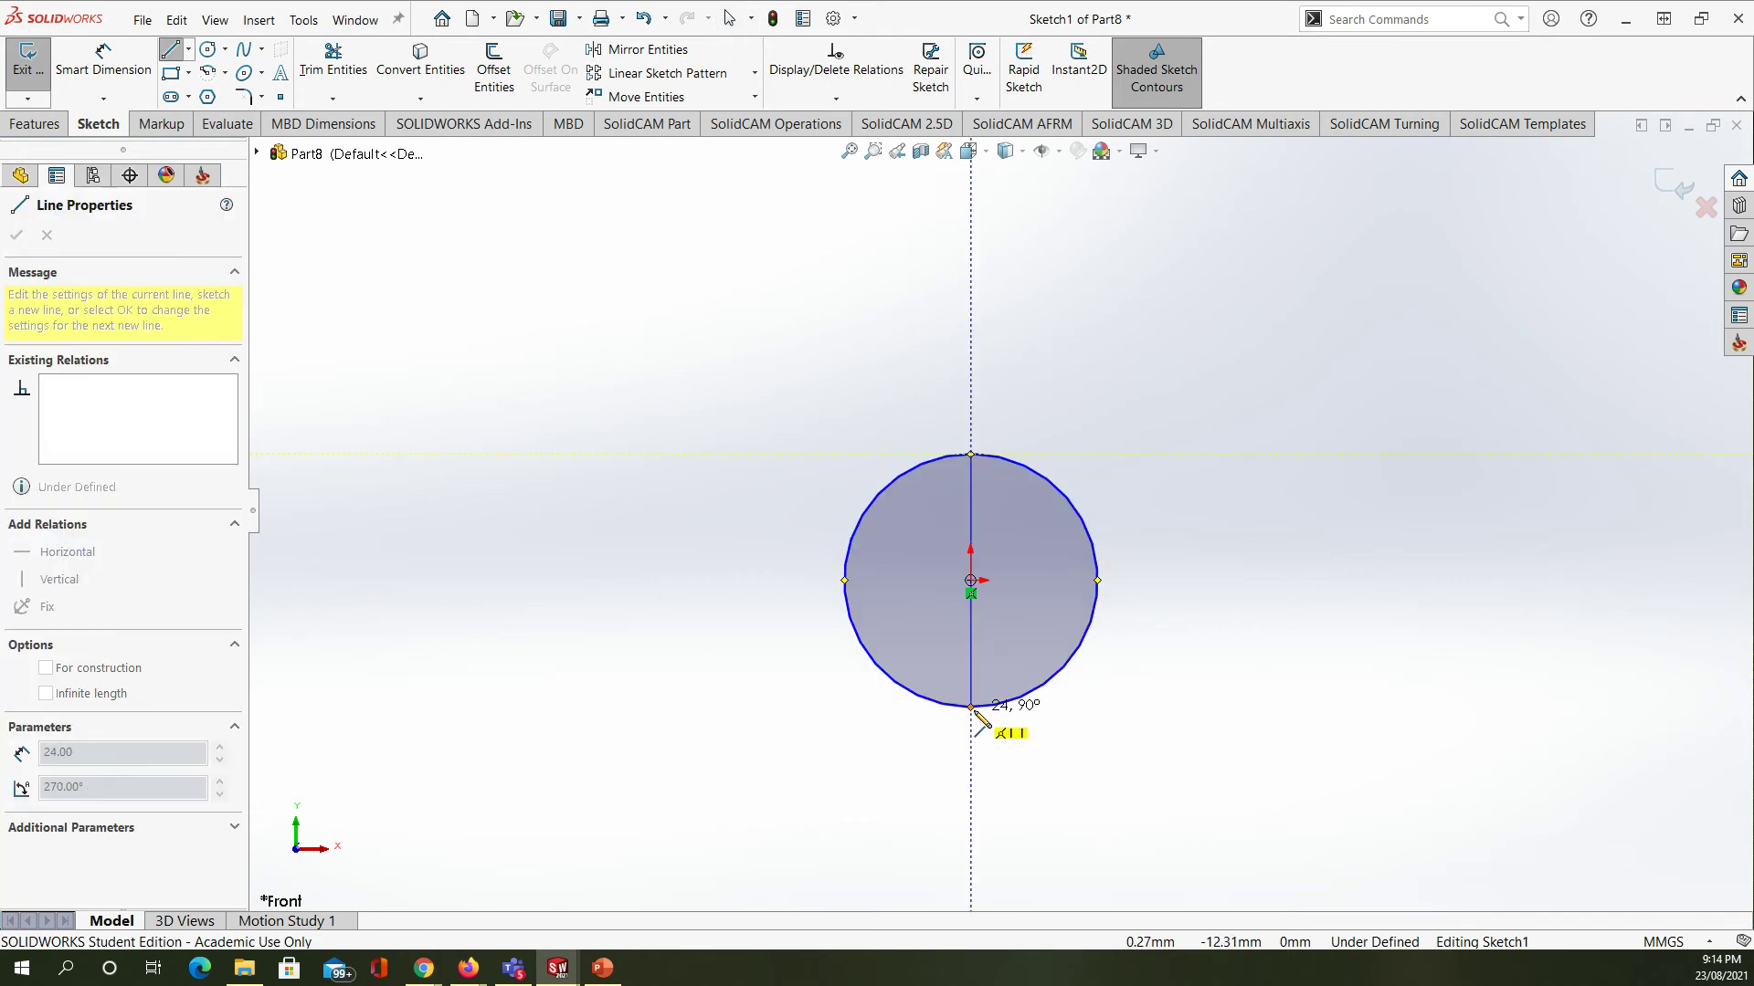
click(971, 707)
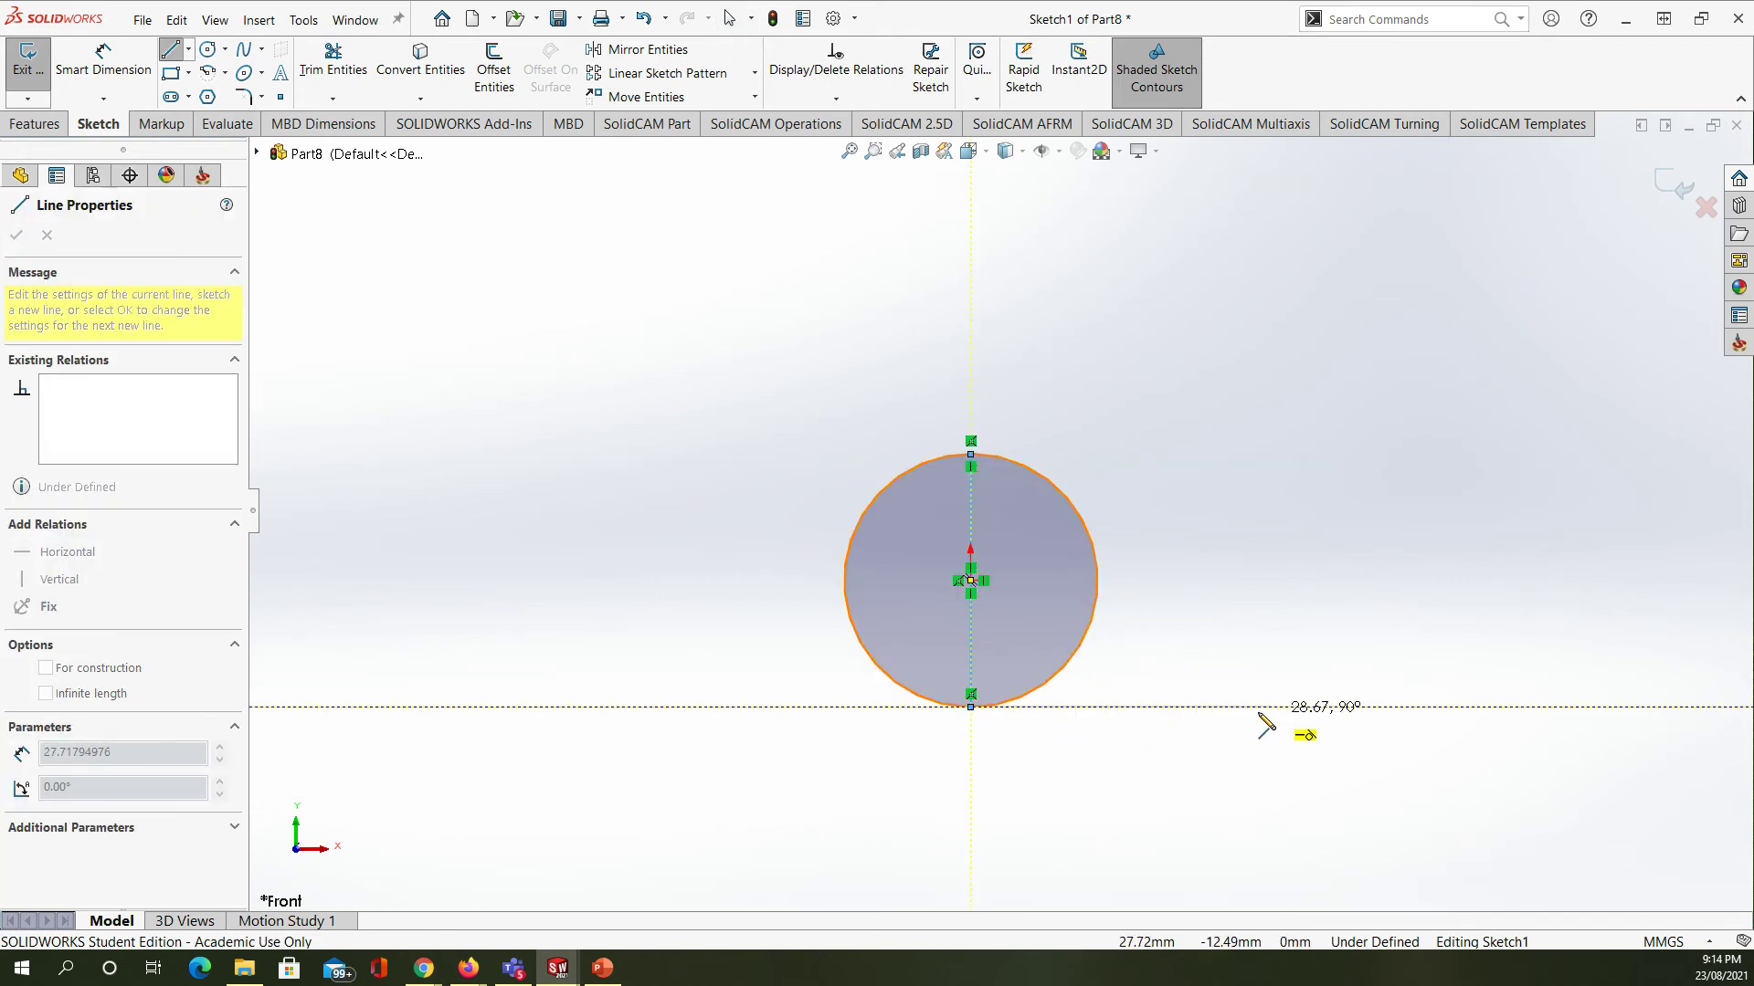
key(Escape)
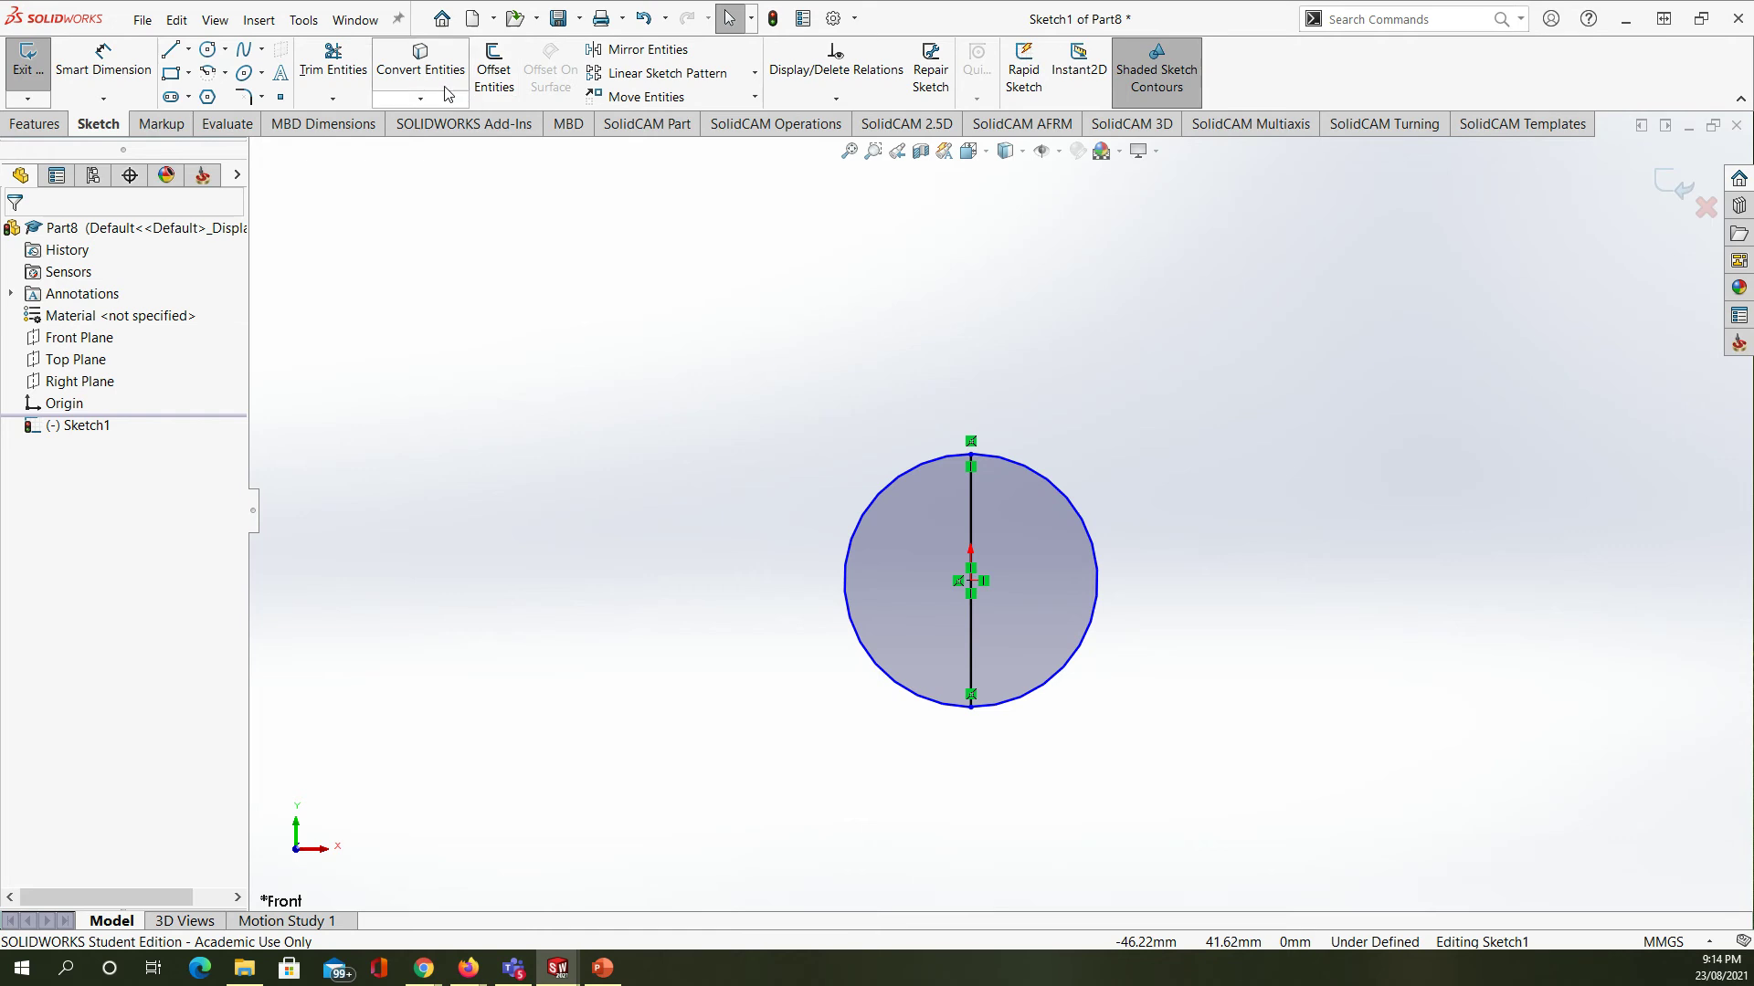
- Trim away the right half of the circle, leaving a semicircle closed by the vertical line
click(340, 73)
drag(1052, 480, 1066, 764)
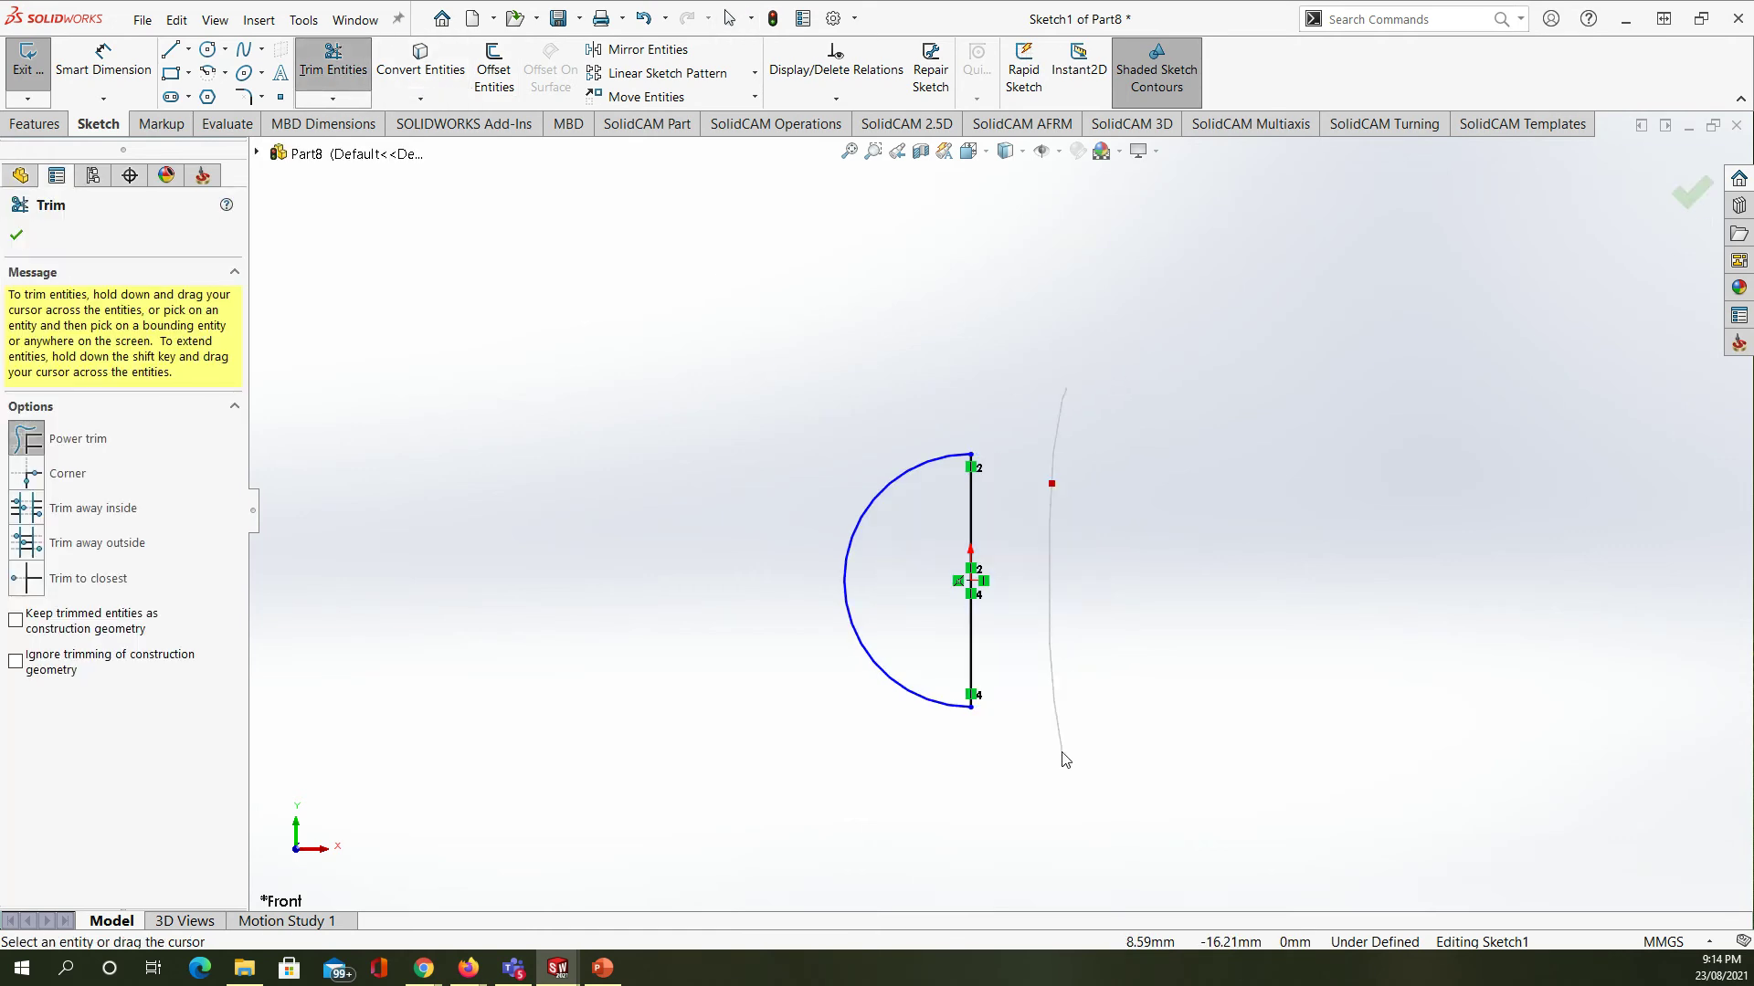
click(16, 235)
- Revolve the semicircle 360 degrees about its vertical line to form a solid sphere
click(34, 124)
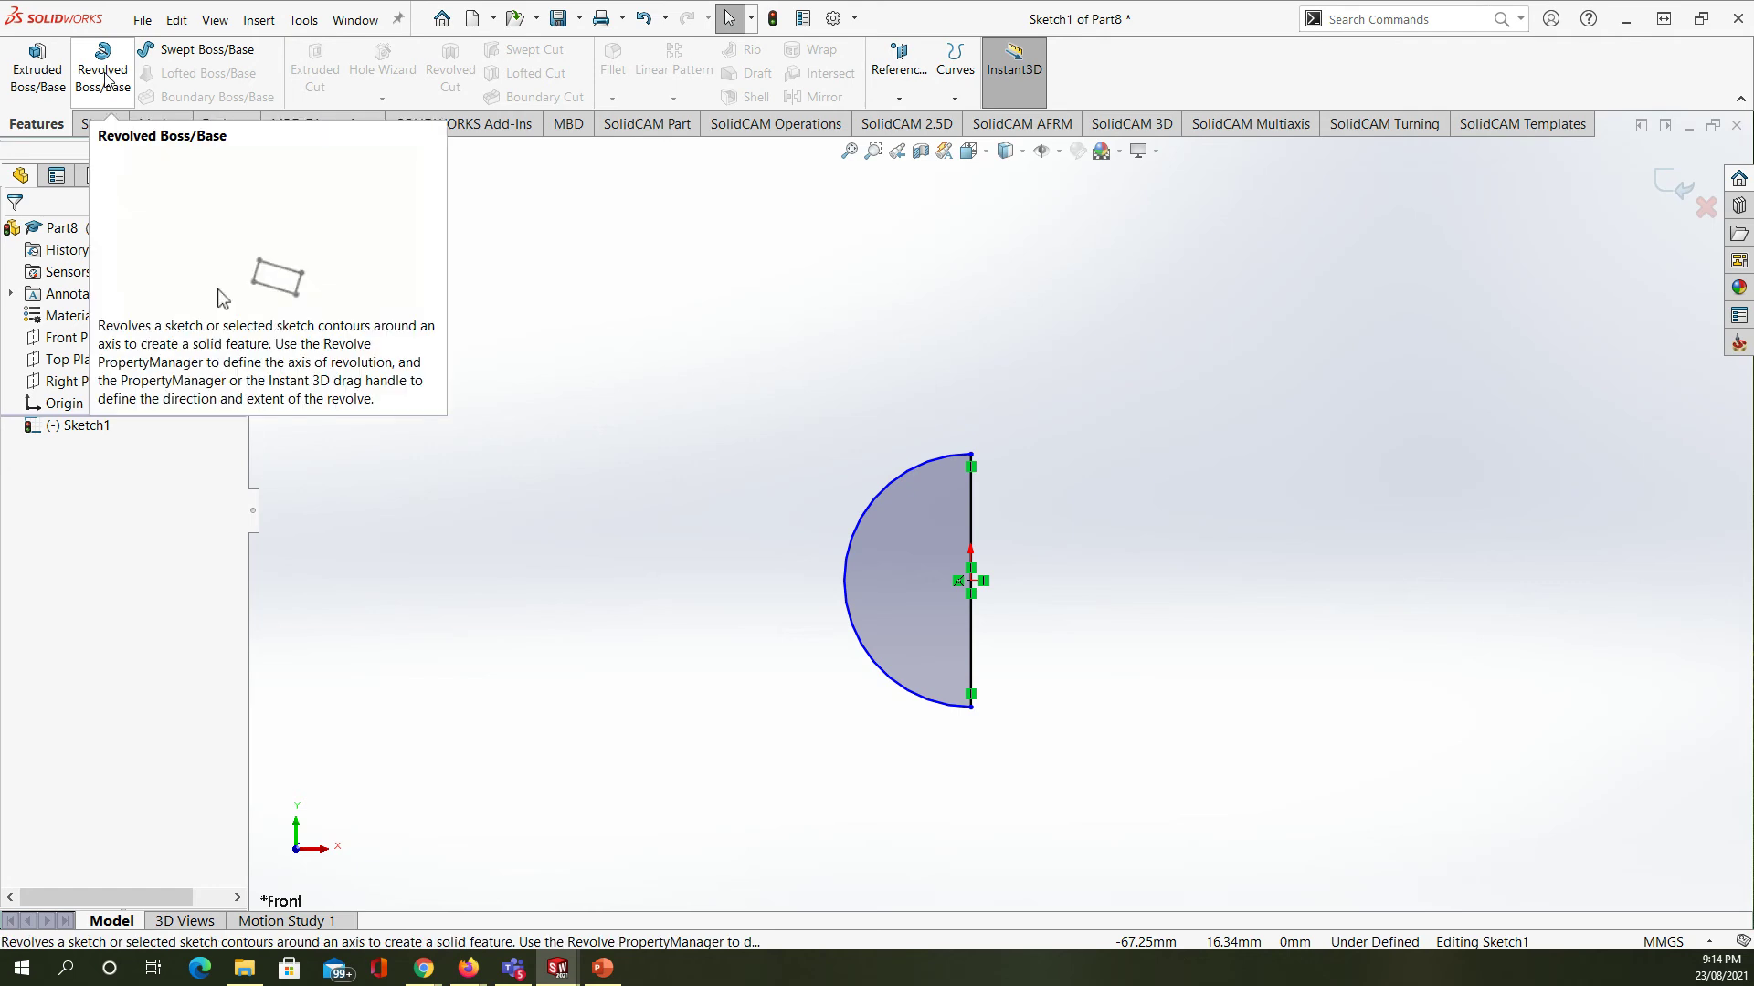
click(103, 72)
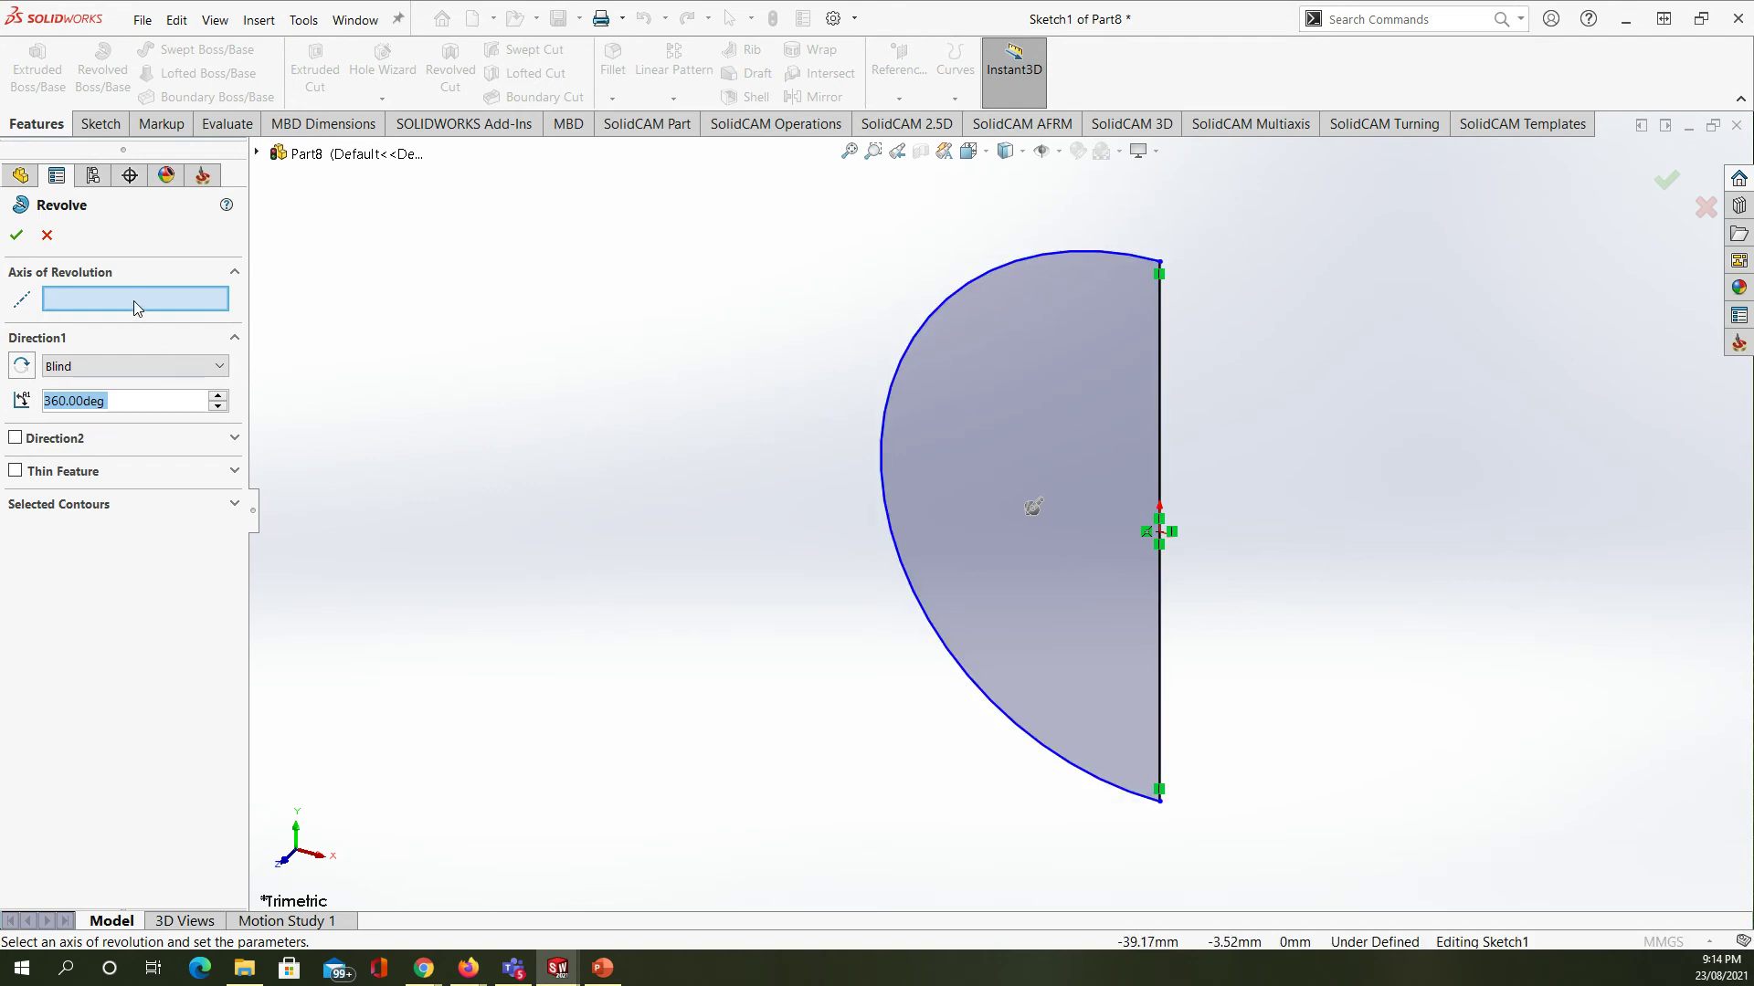
click(1158, 414)
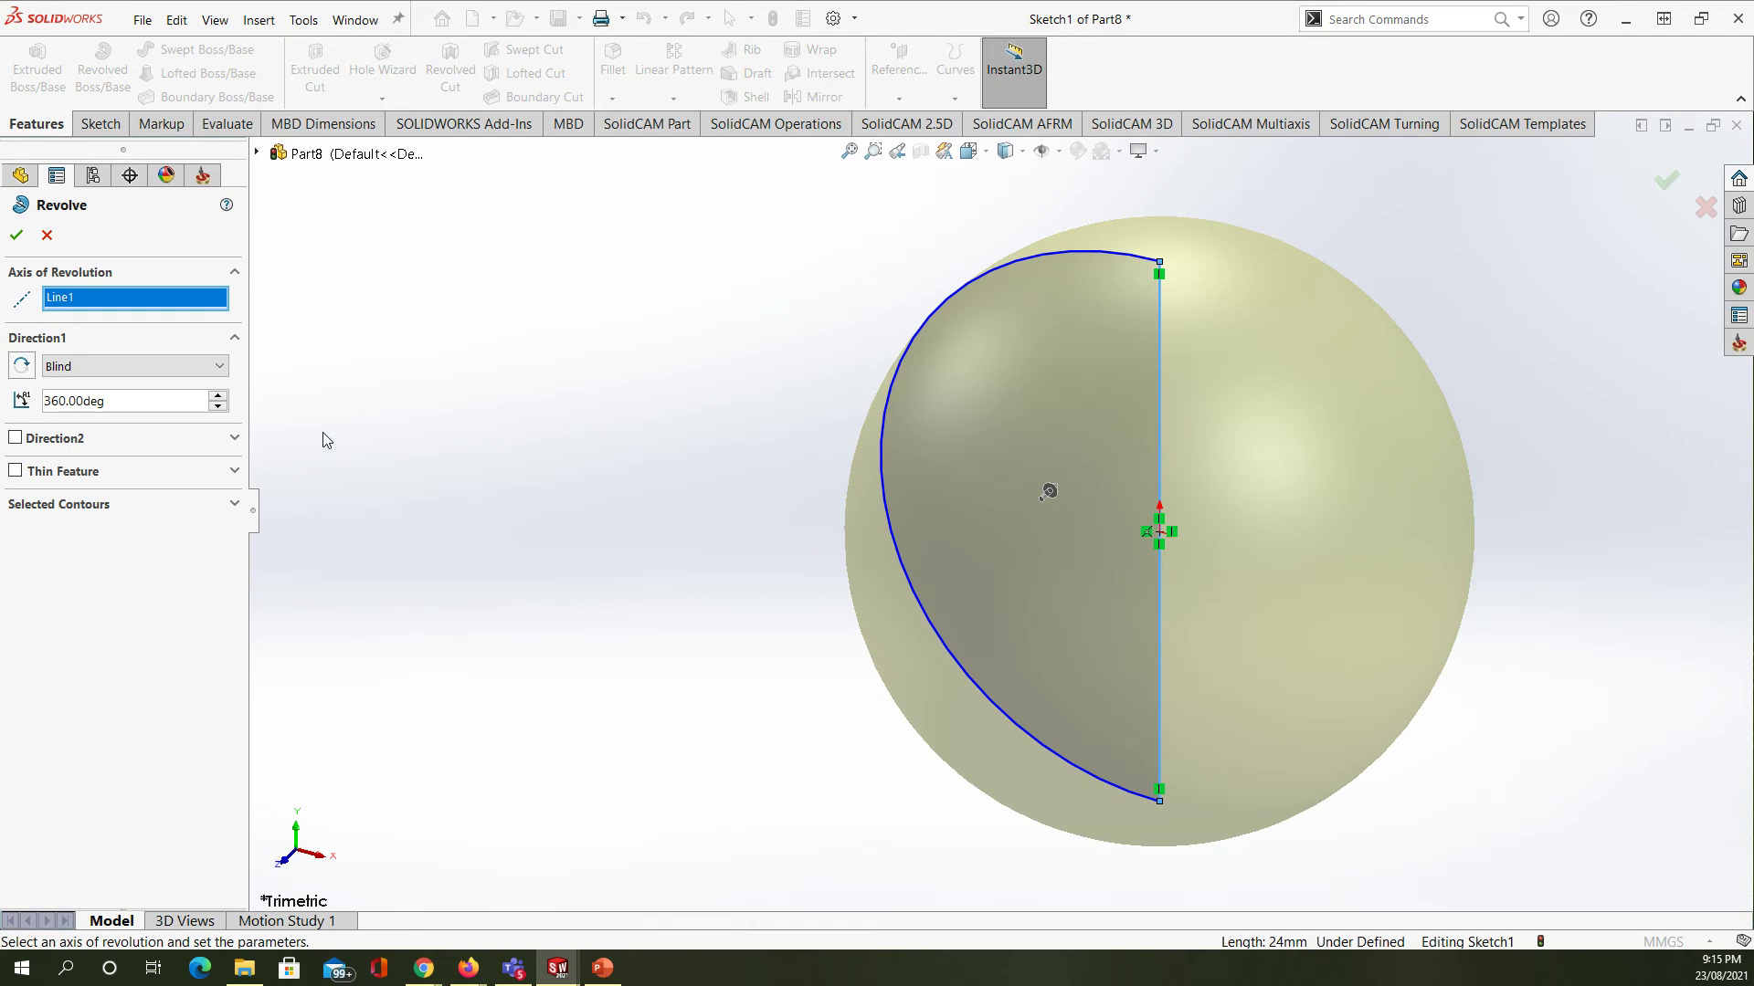
click(17, 235)
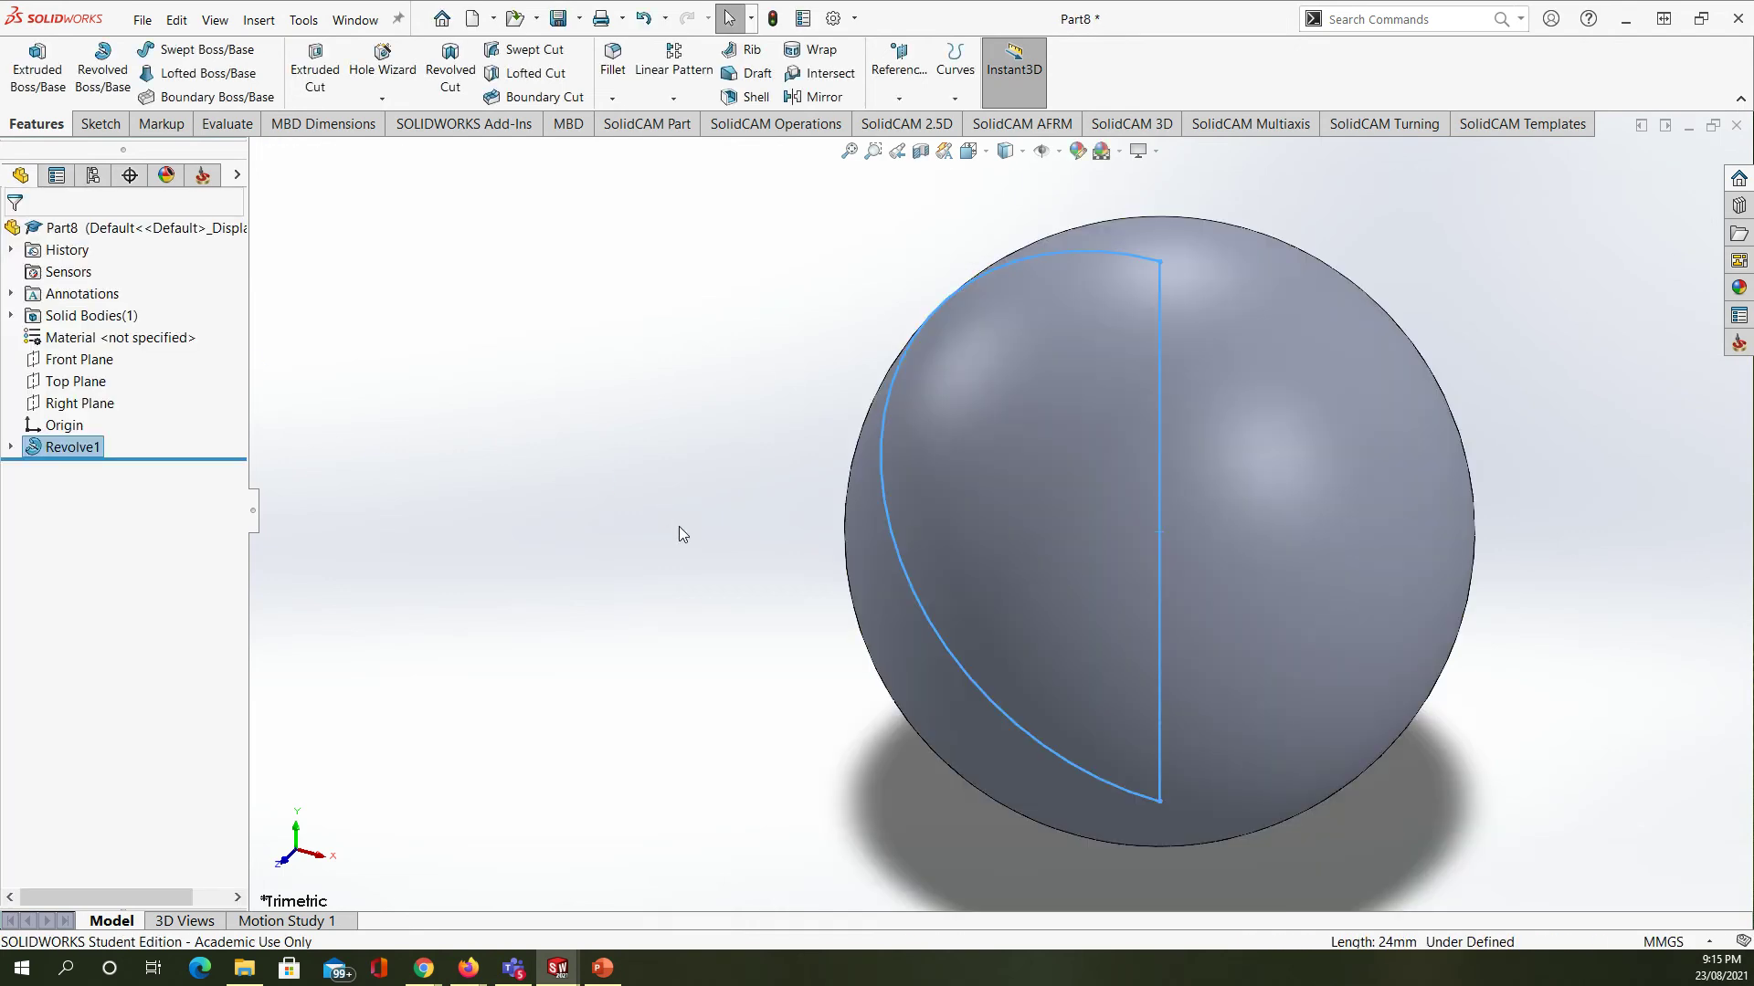
click(758, 559)
middle_drag(803, 607, 925, 694)
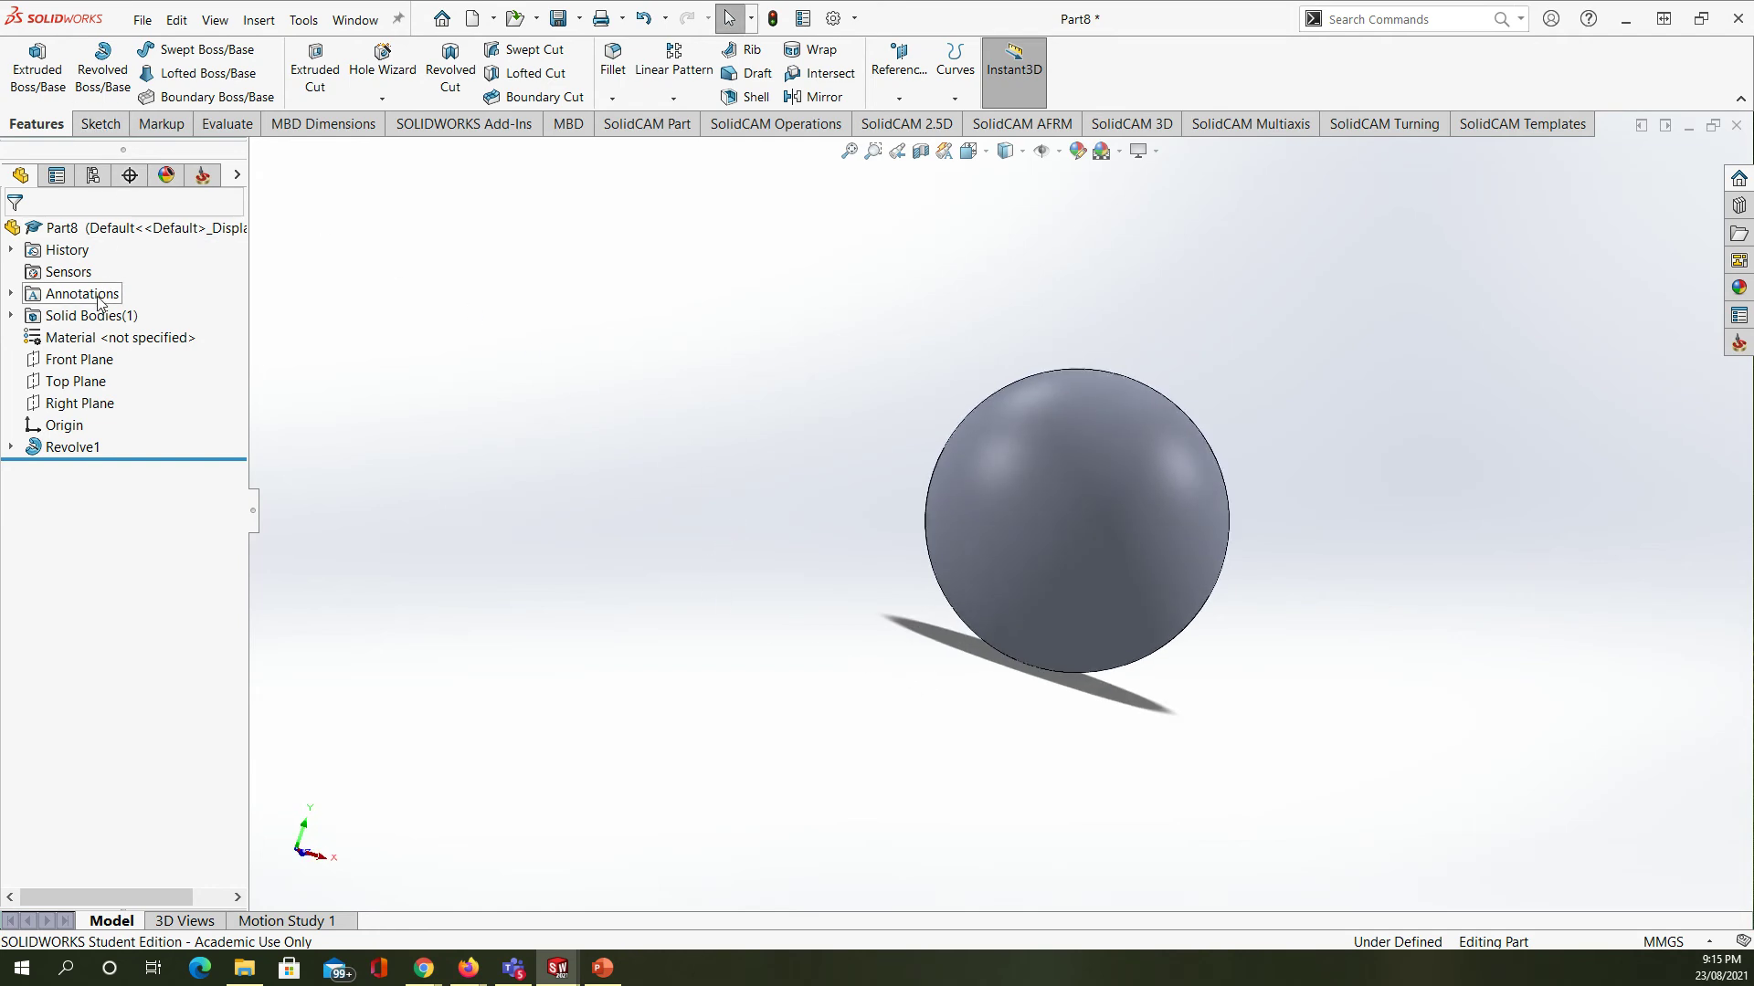
- Open the ball's material library and look through its categories, including Other Metals and Generic Glass Fibers, for a suitable material
right_click(94, 338)
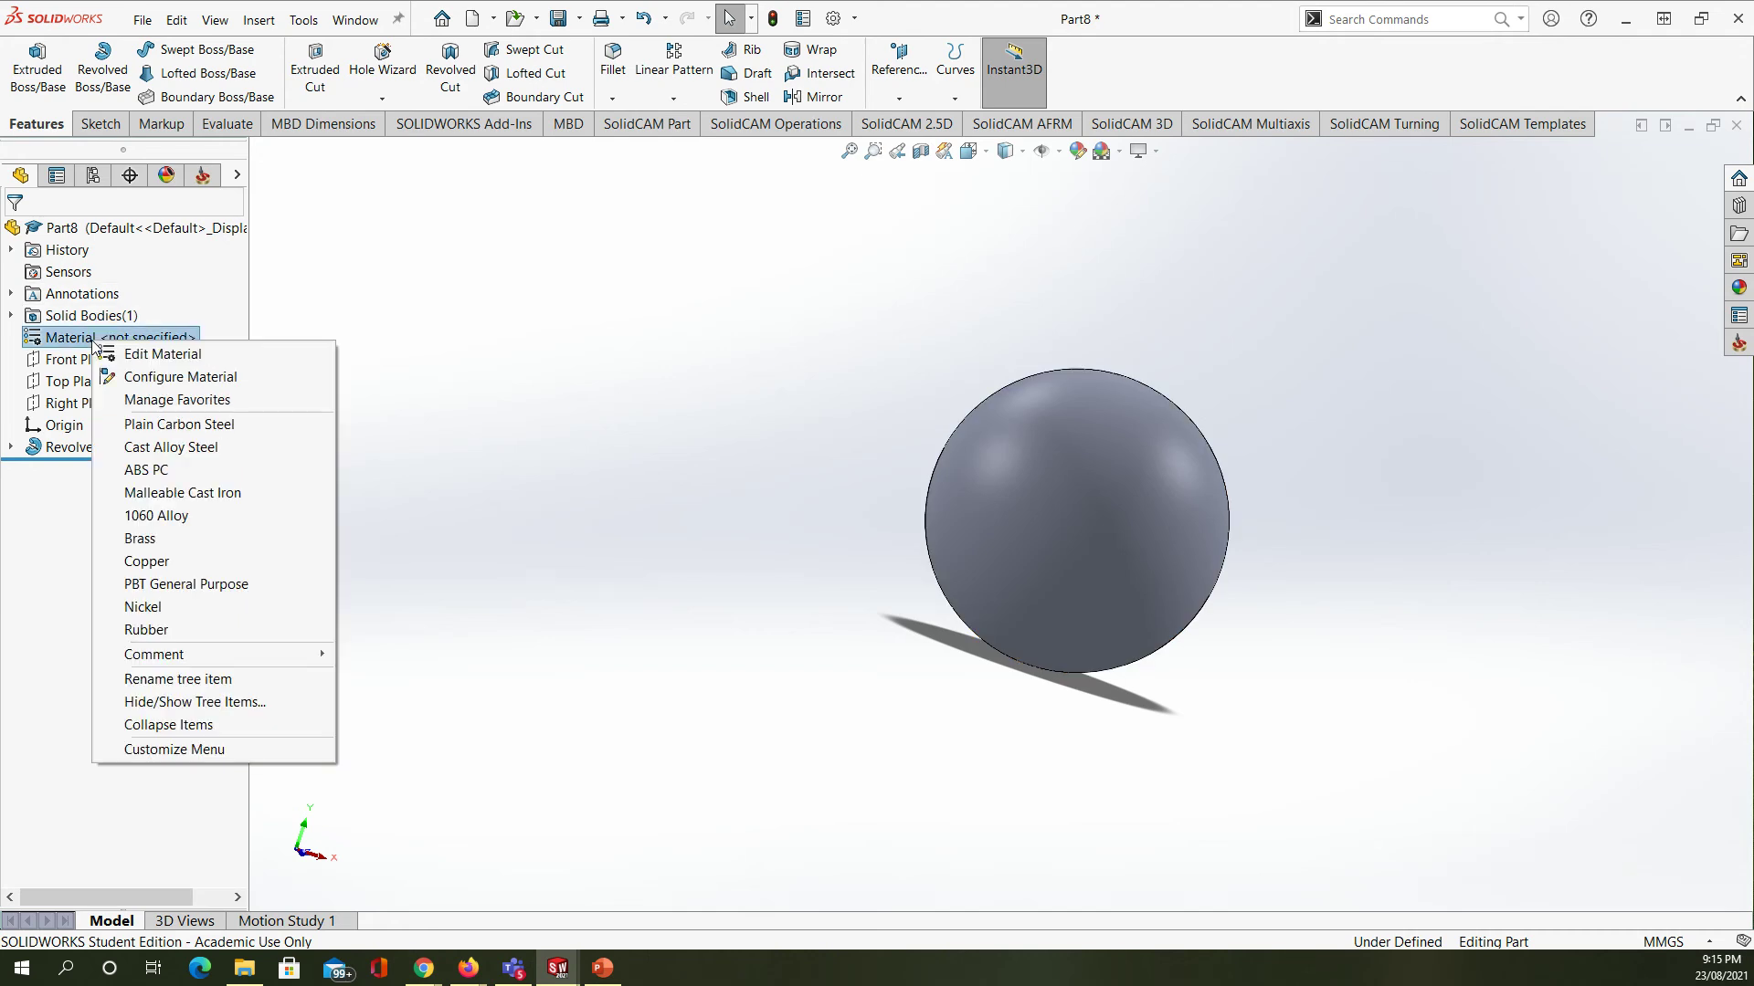
click(146, 354)
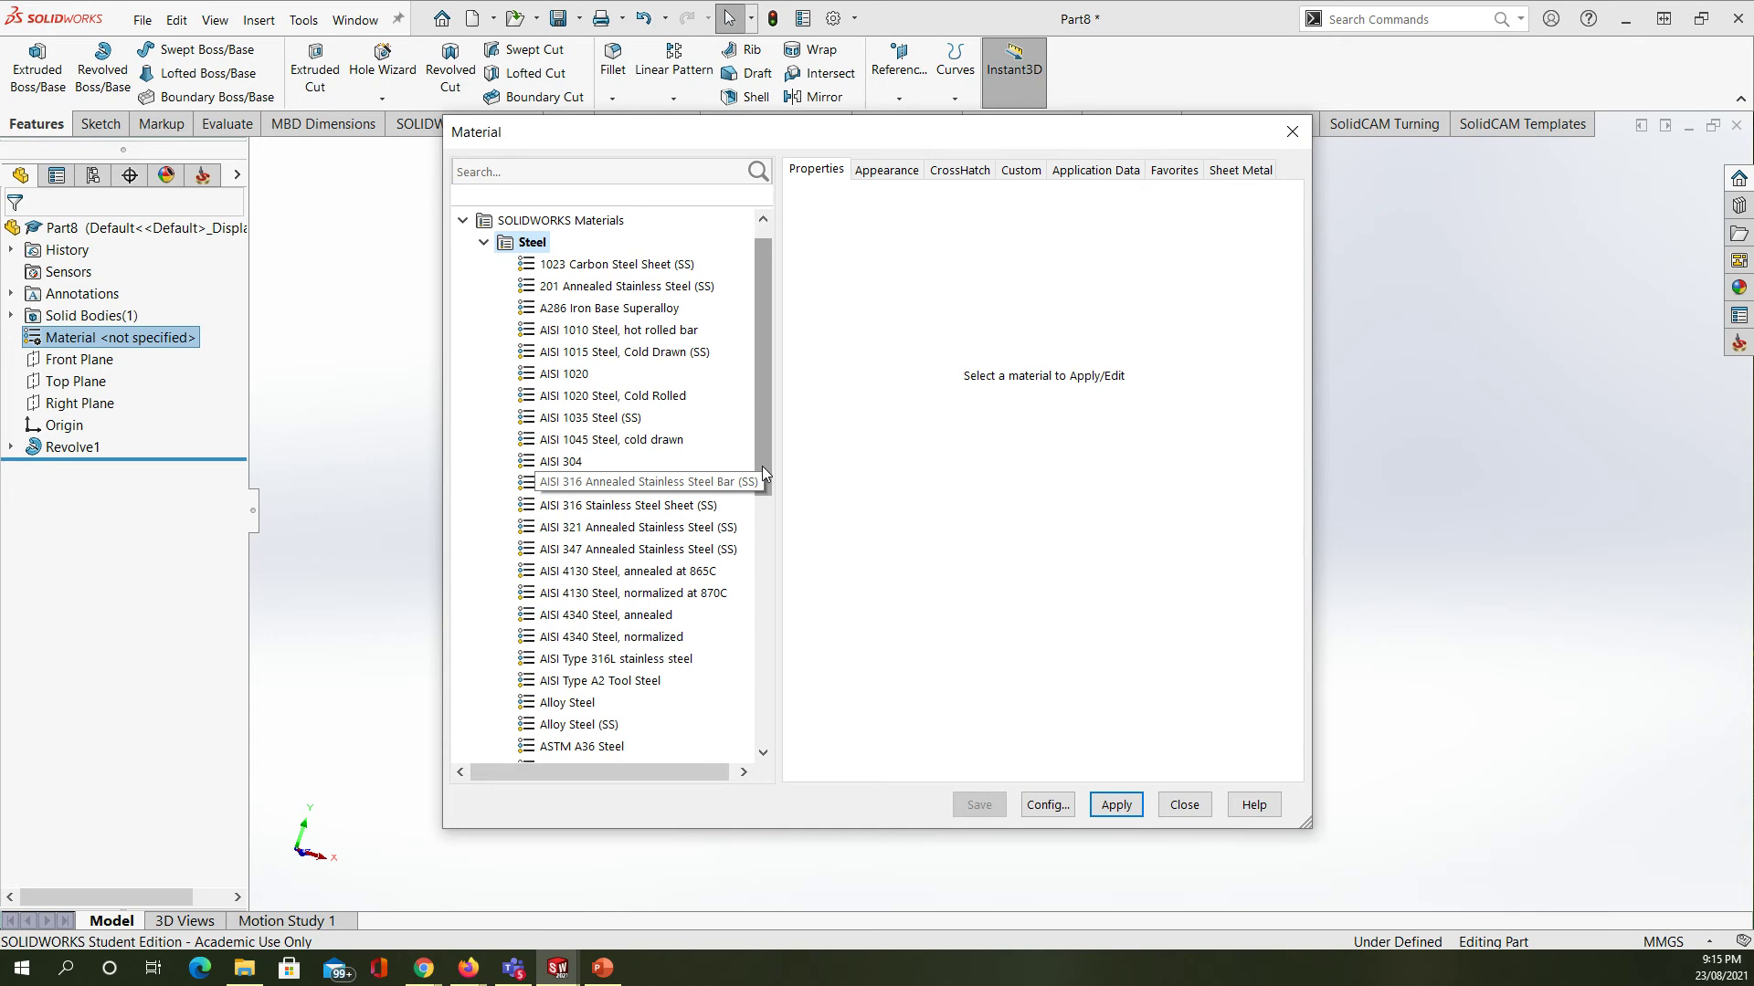
drag(764, 462, 764, 517)
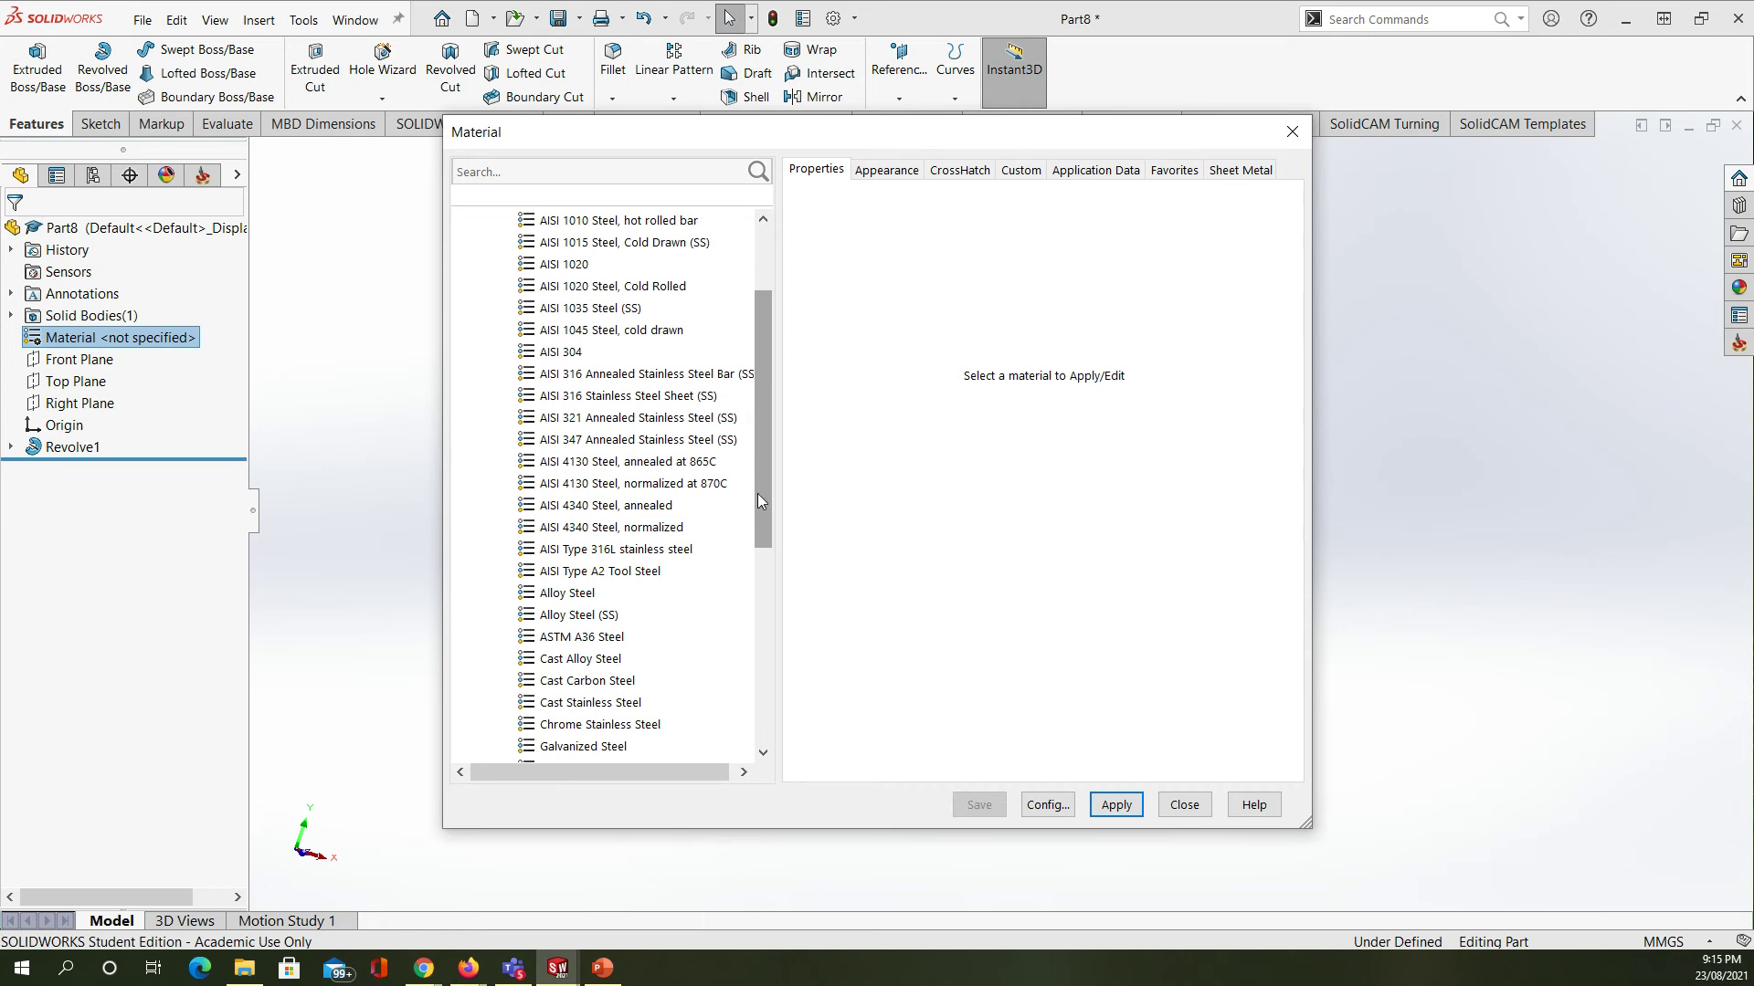
drag(765, 495, 754, 674)
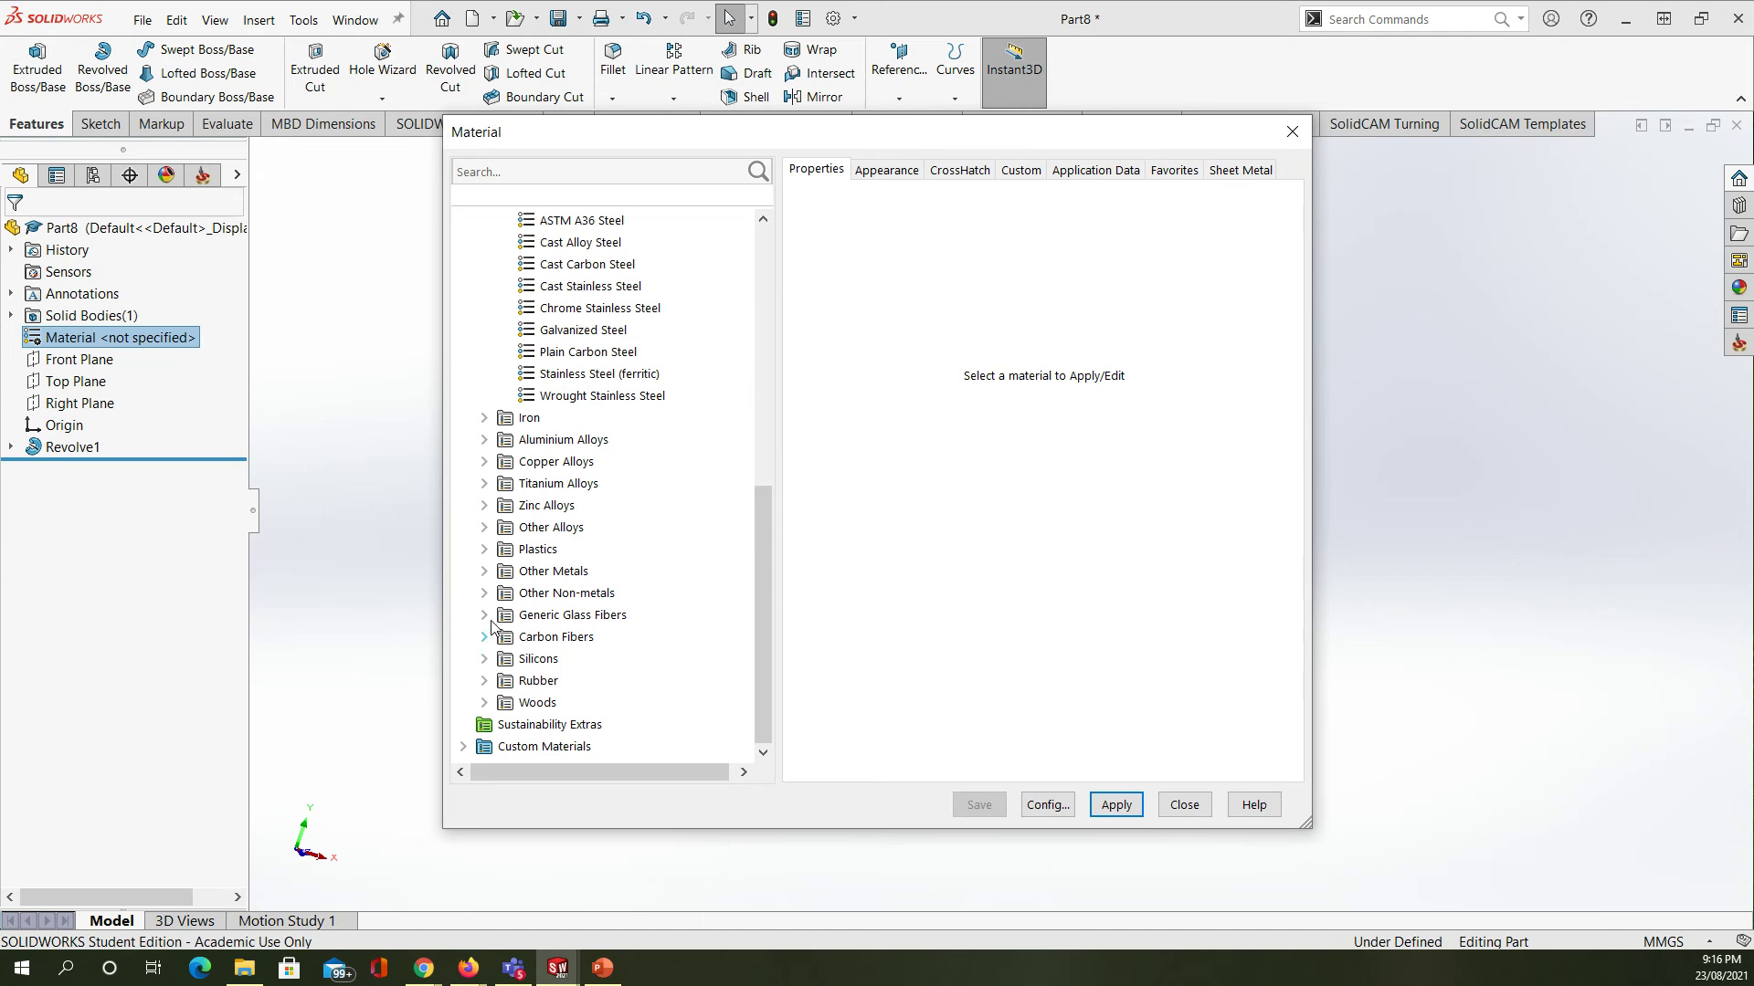
click(484, 572)
scroll(646, 595, down, 2)
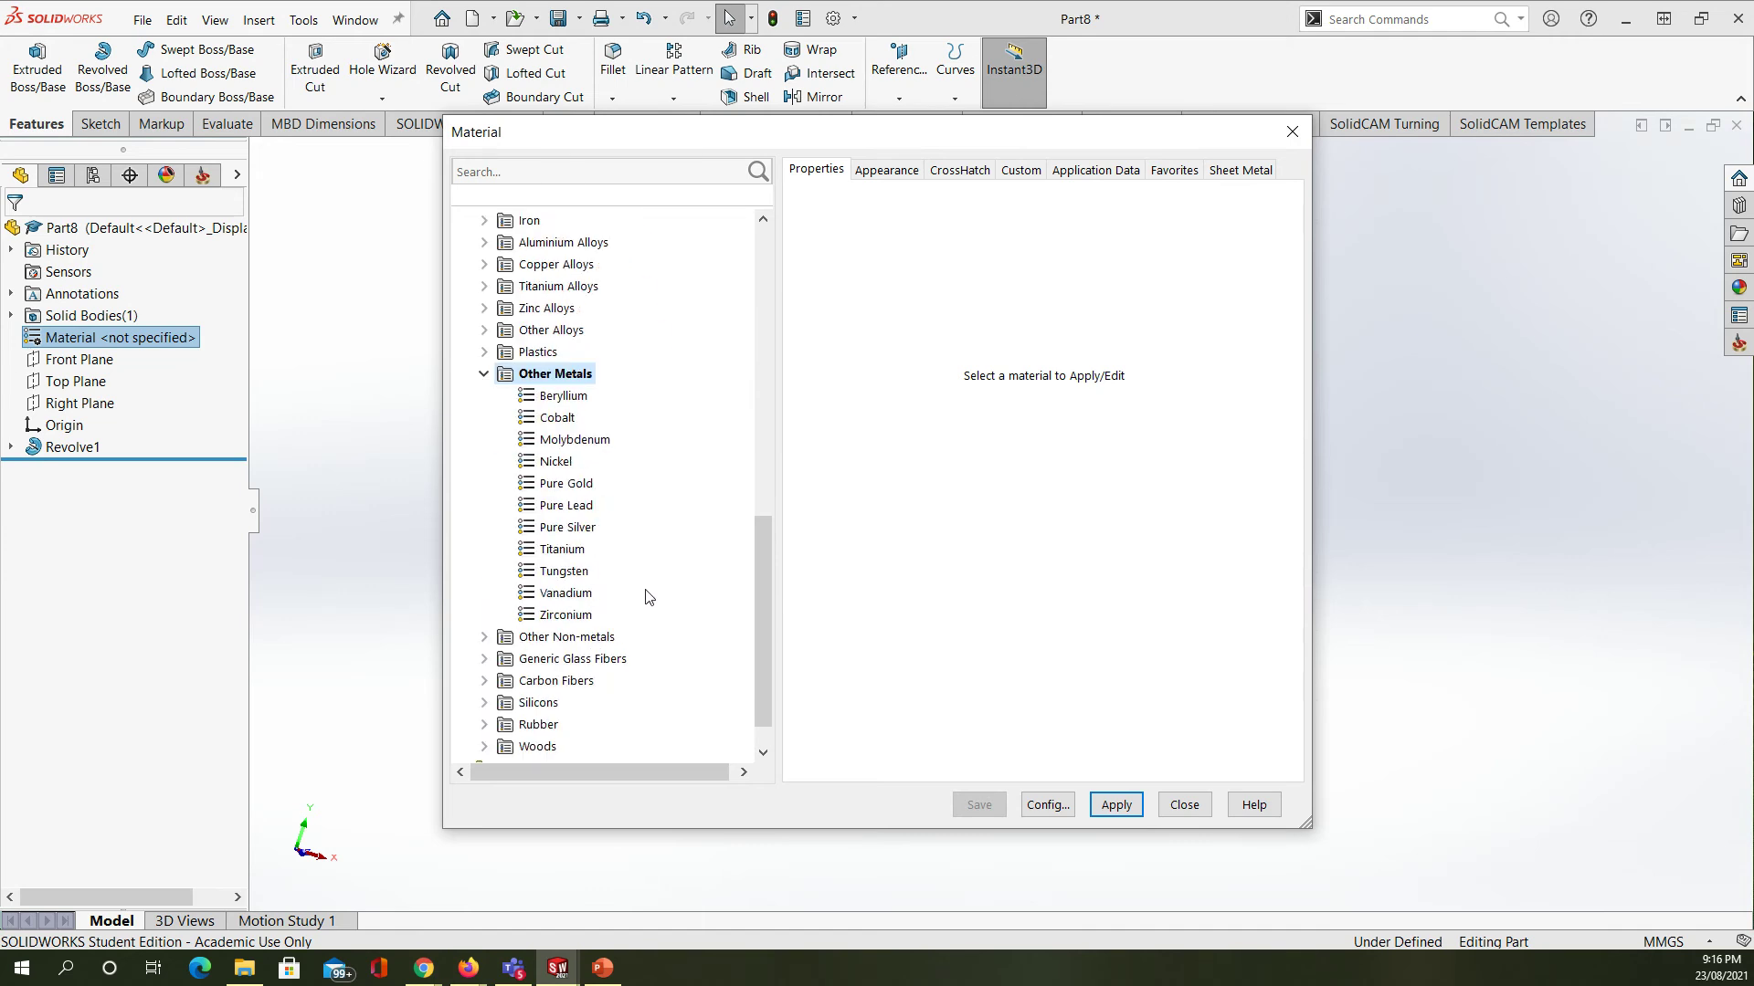
click(484, 374)
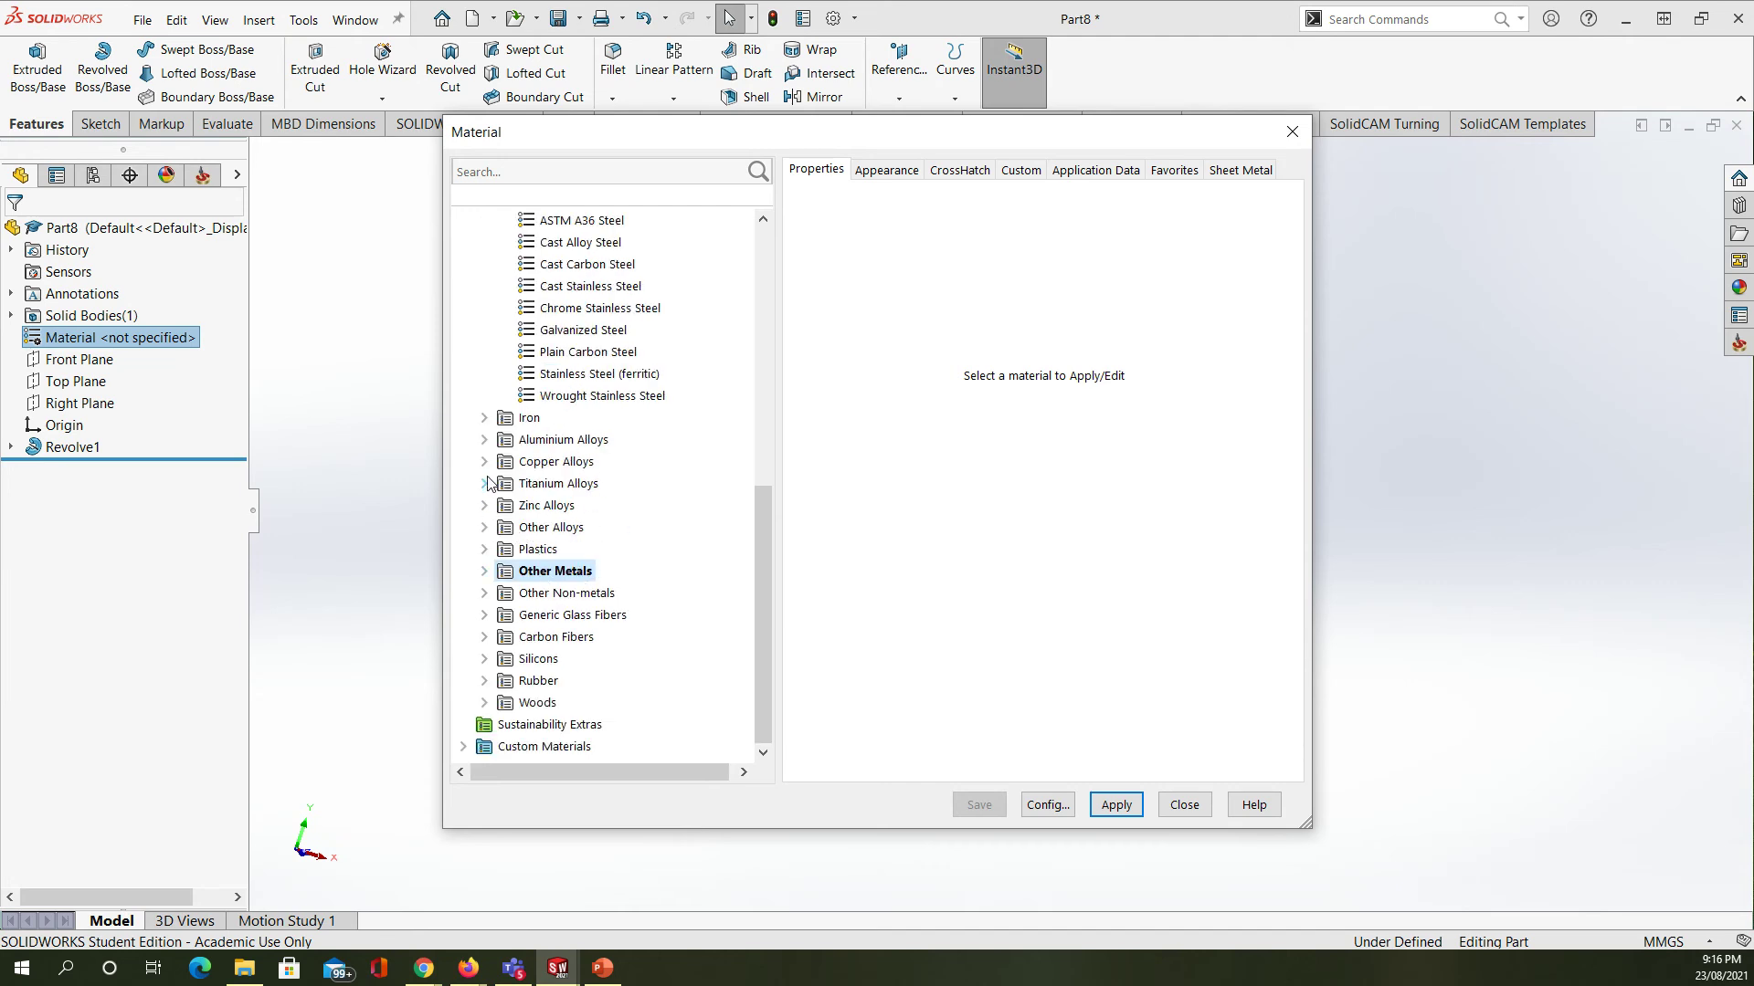
click(485, 616)
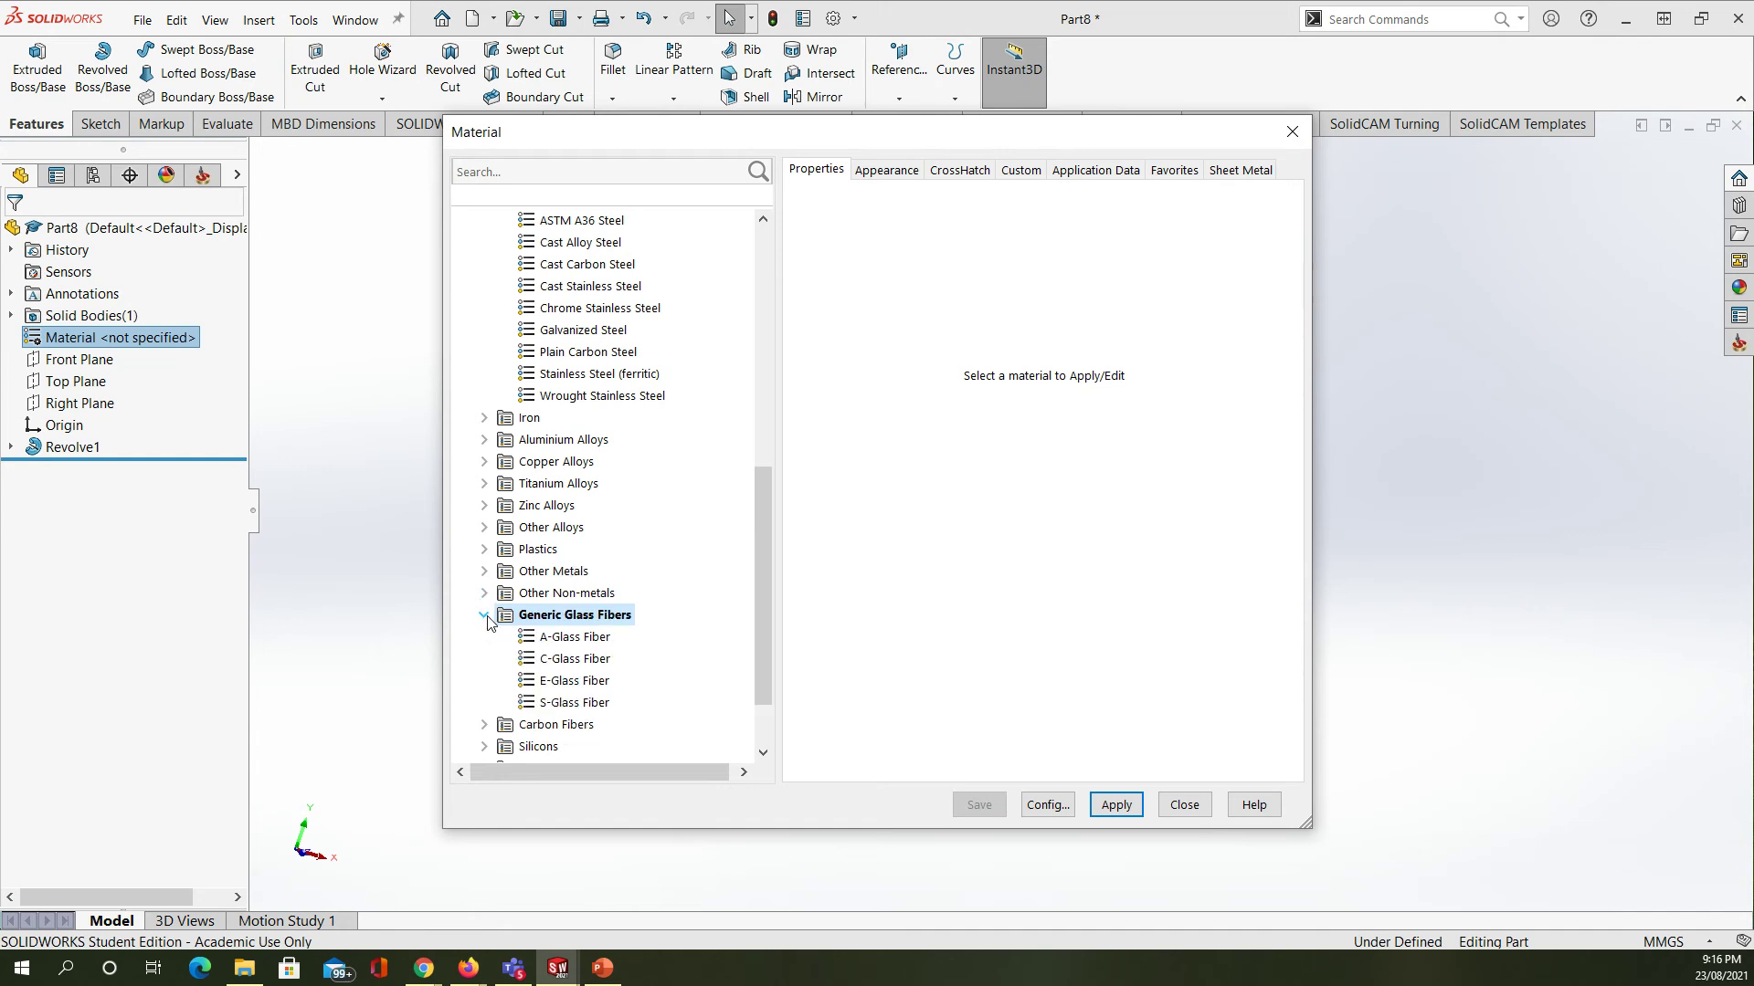
click(485, 616)
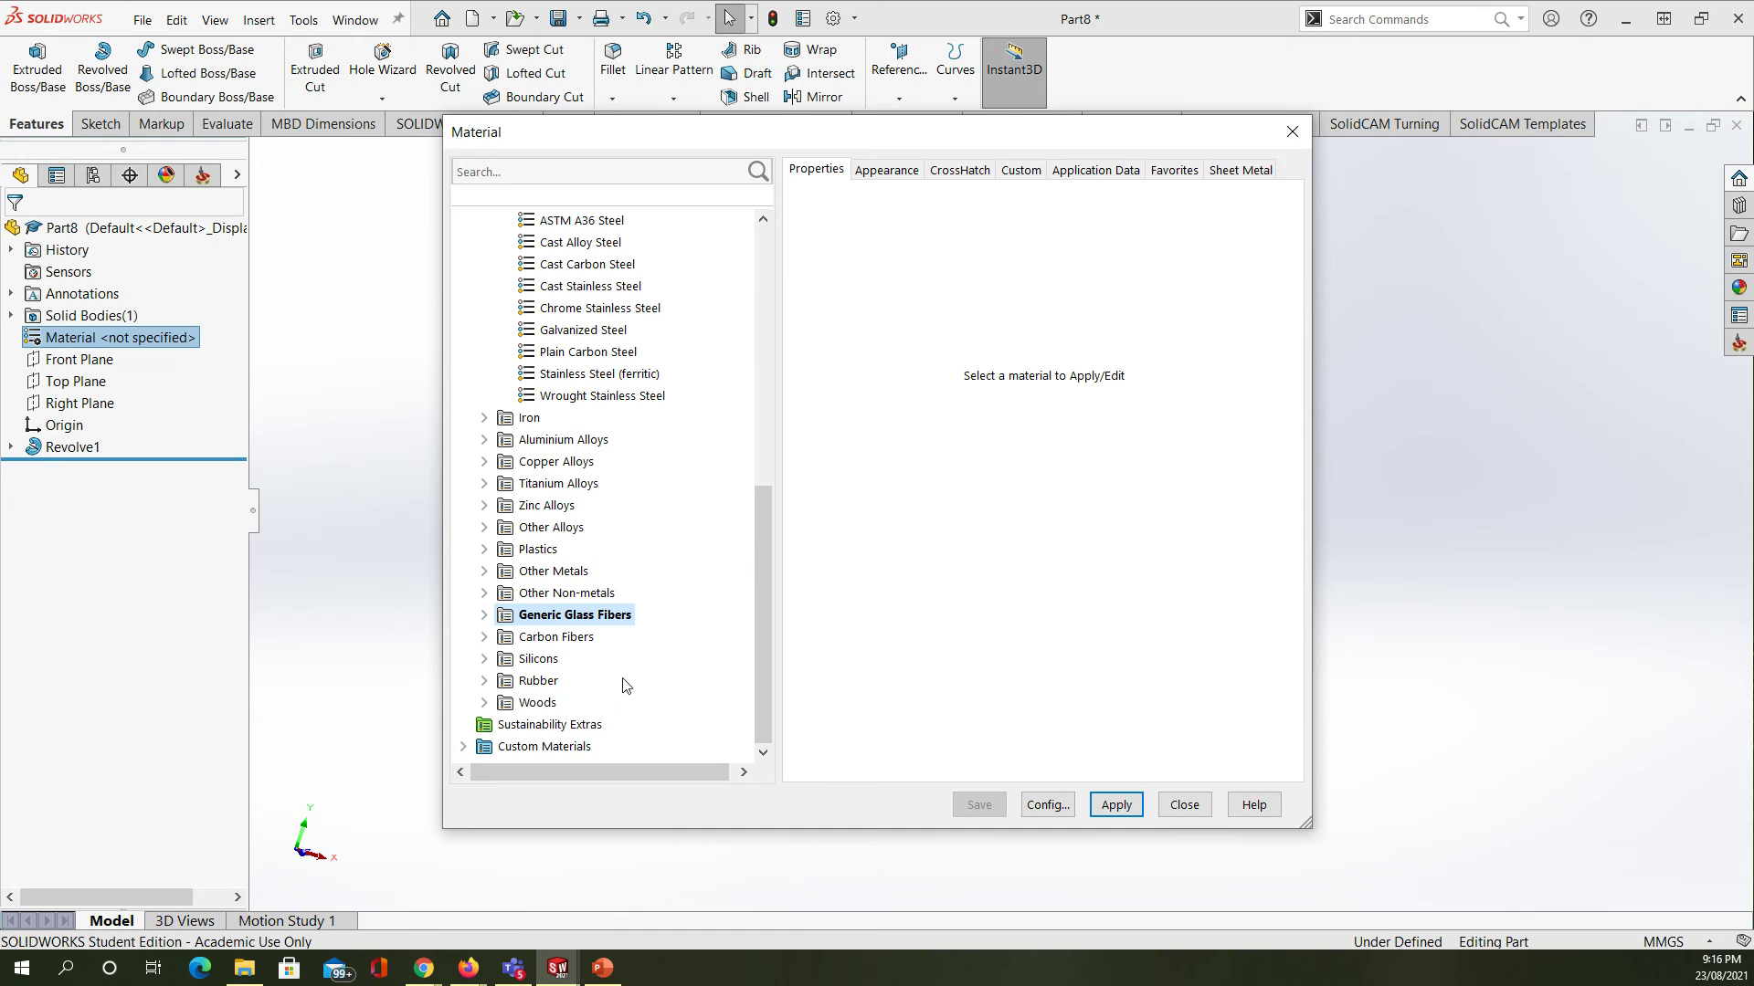
scroll(658, 588, up, 3)
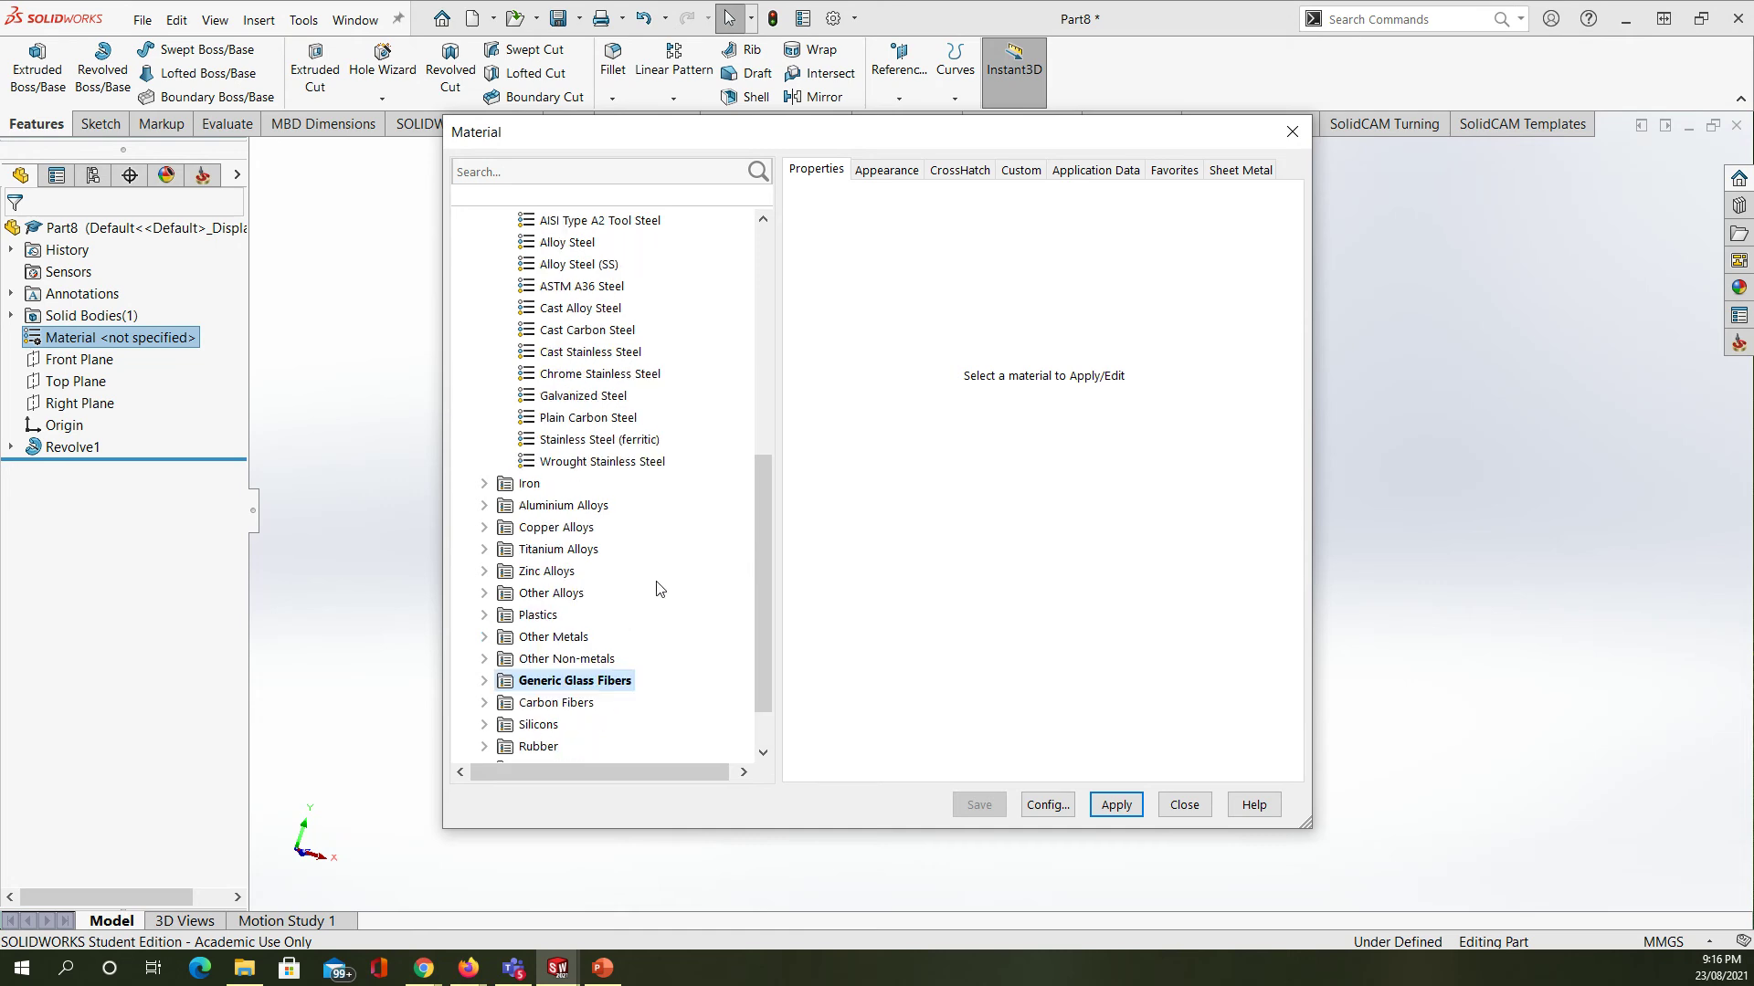
click(491, 637)
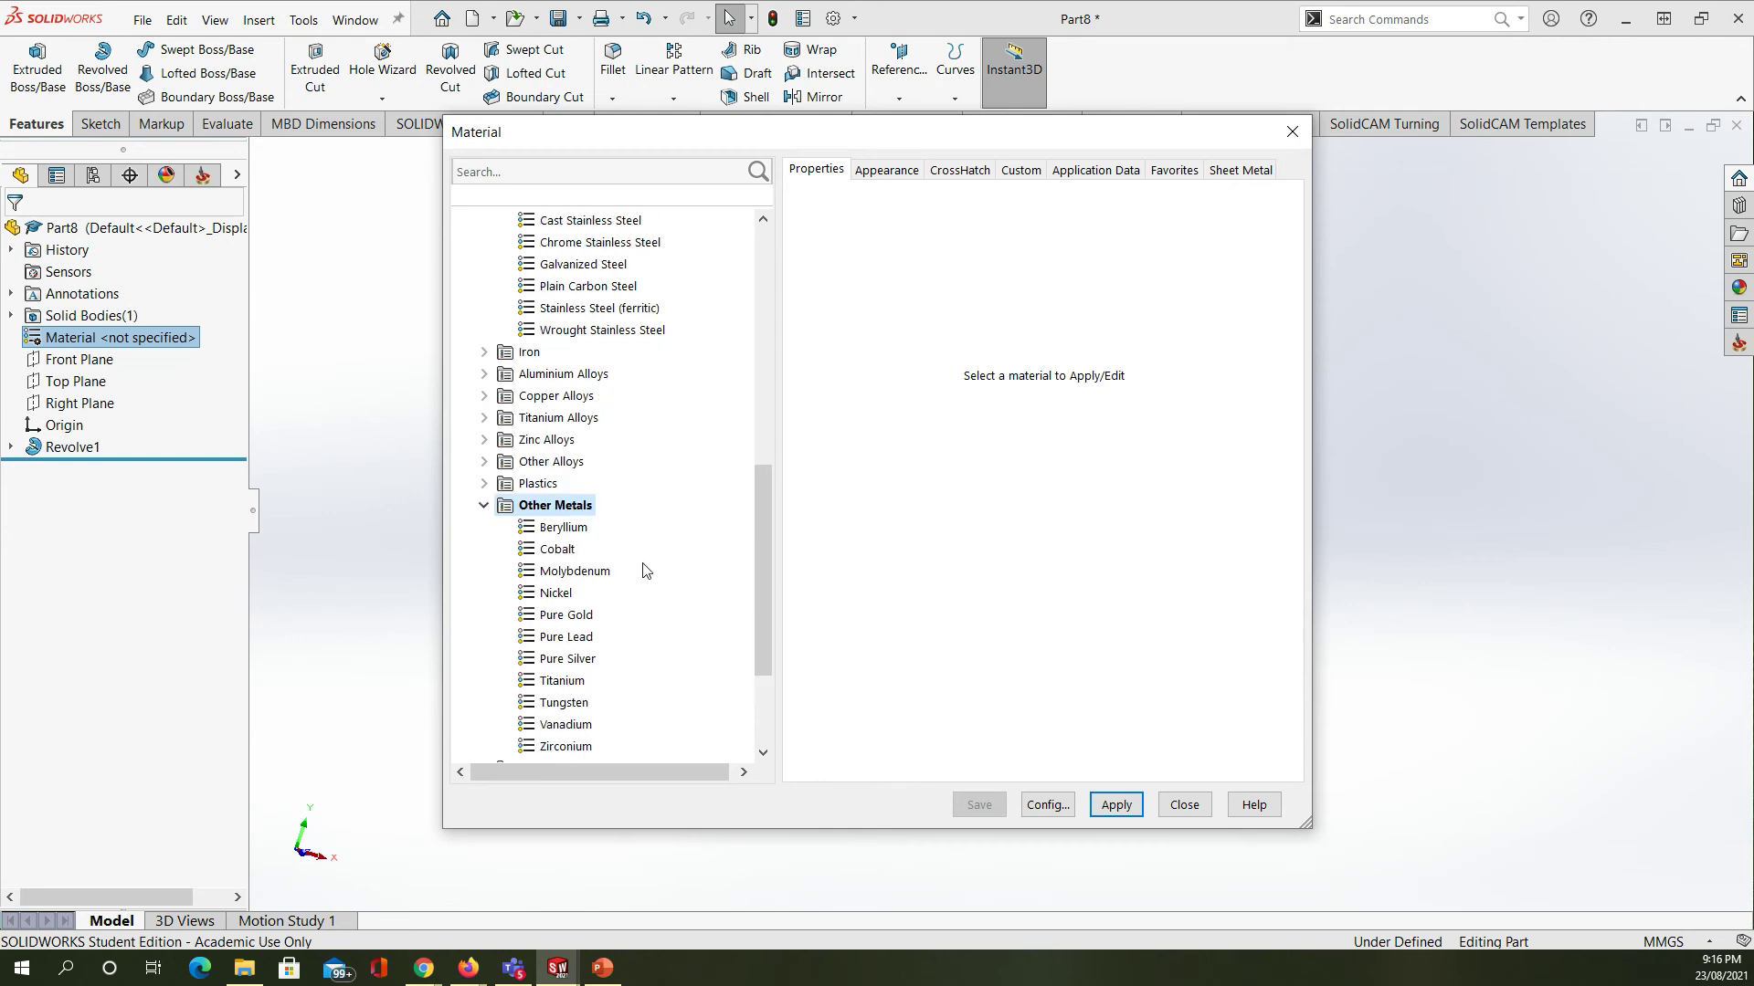
scroll(645, 571, down, 2)
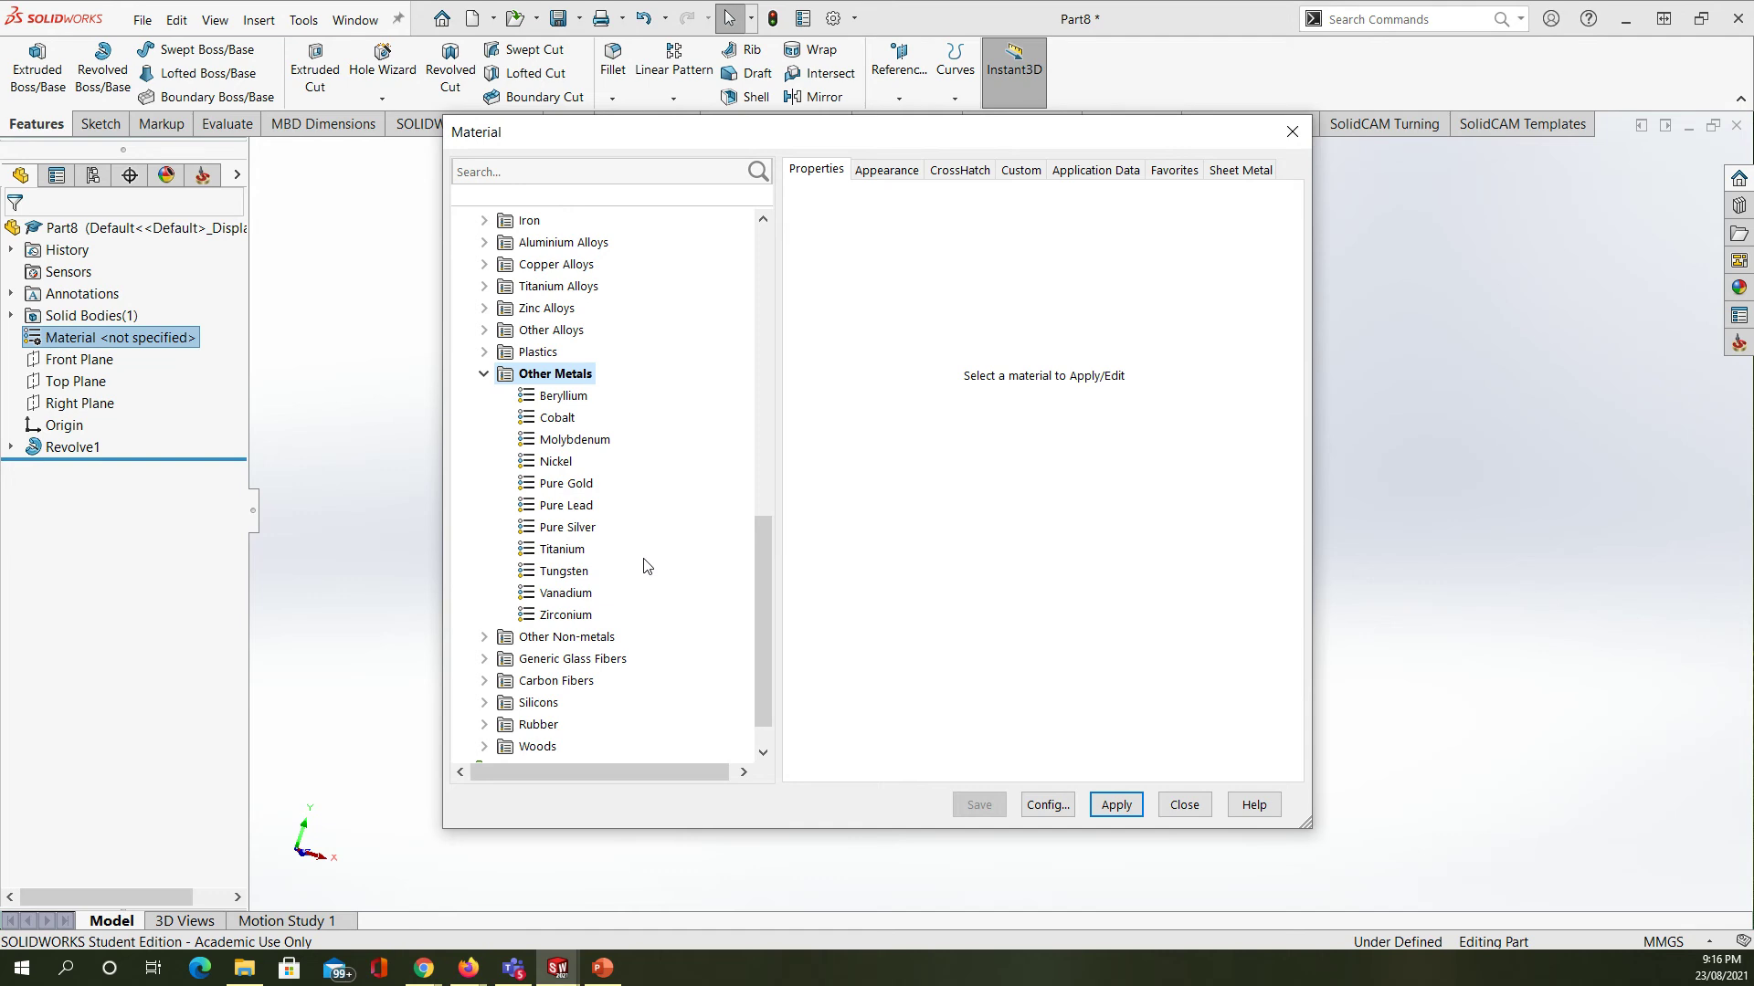
click(483, 373)
scroll(554, 521, up, 1)
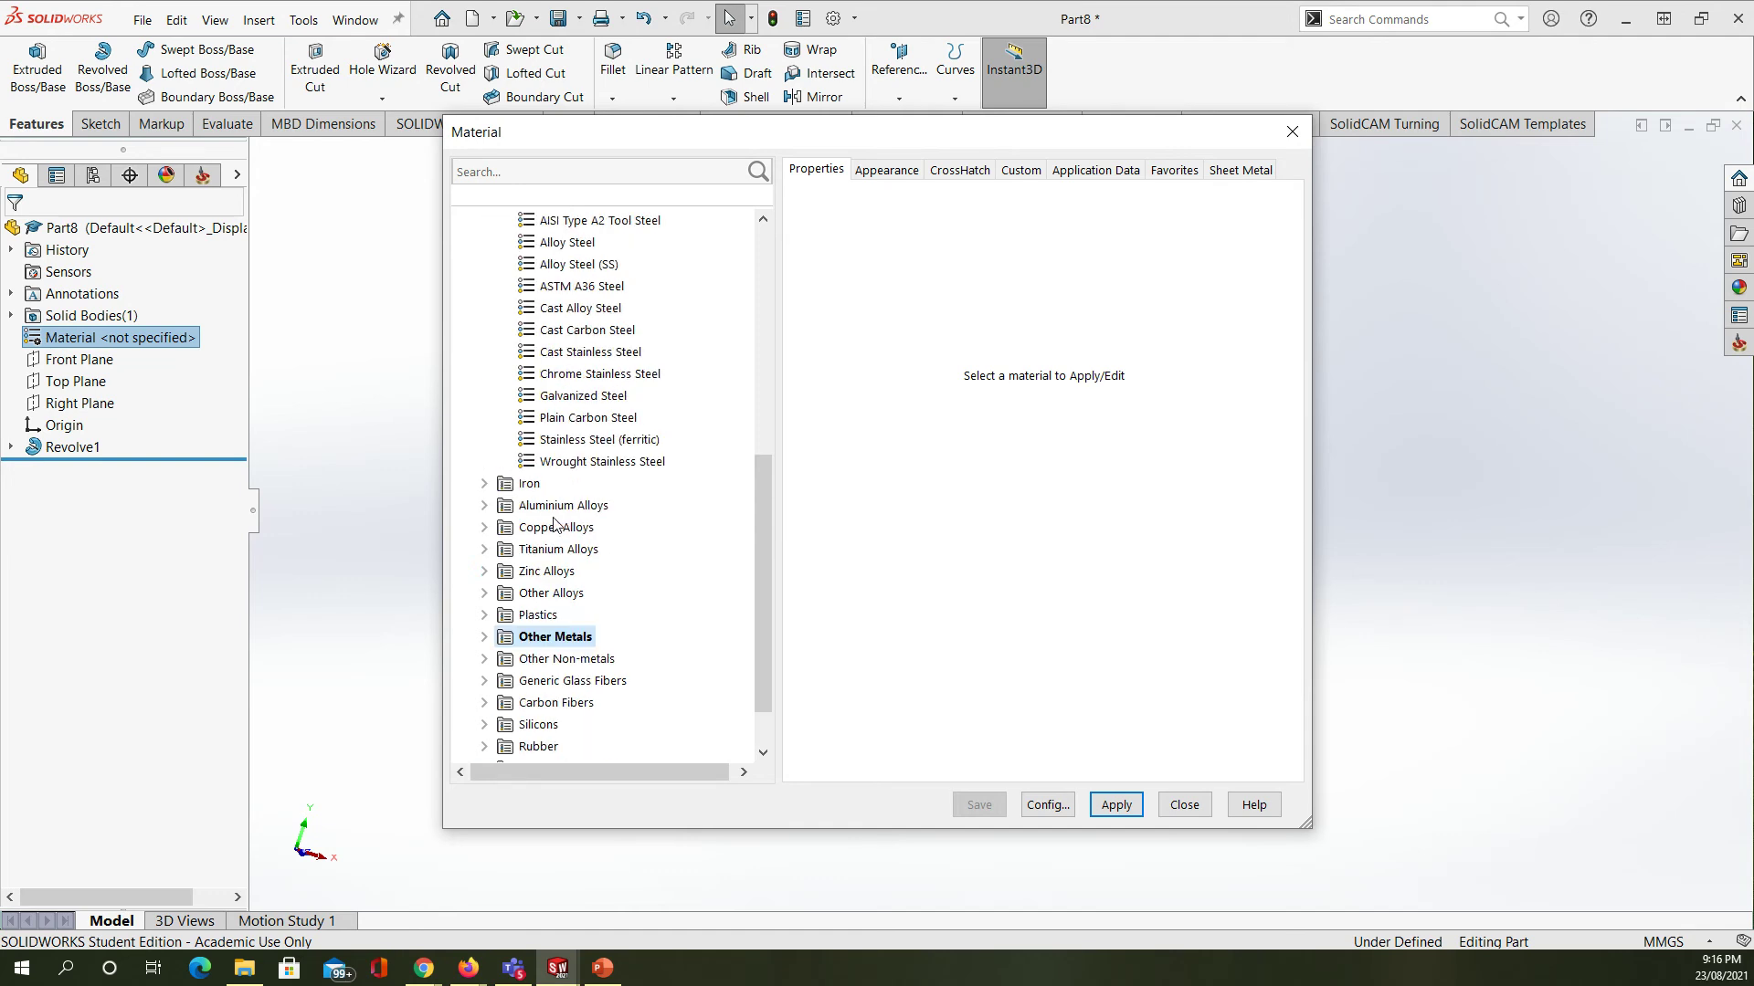
- Apply Gray Cast Iron from the Iron category to the ball and close the material library
click(486, 484)
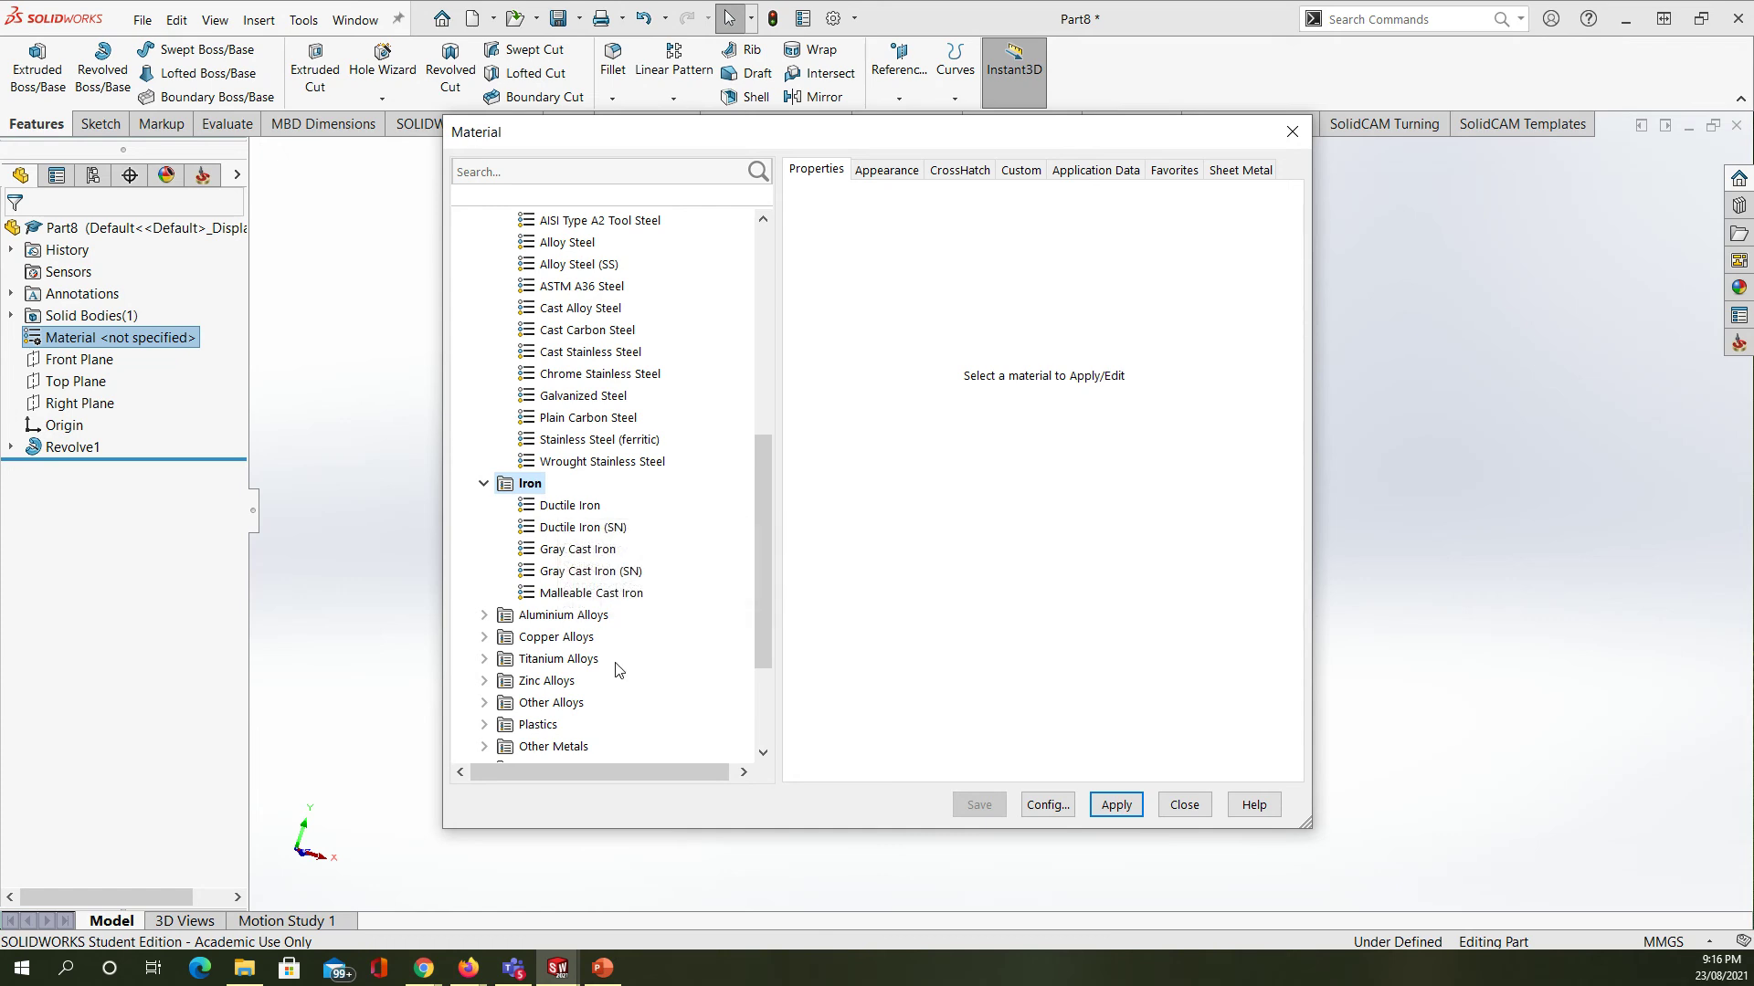
click(619, 555)
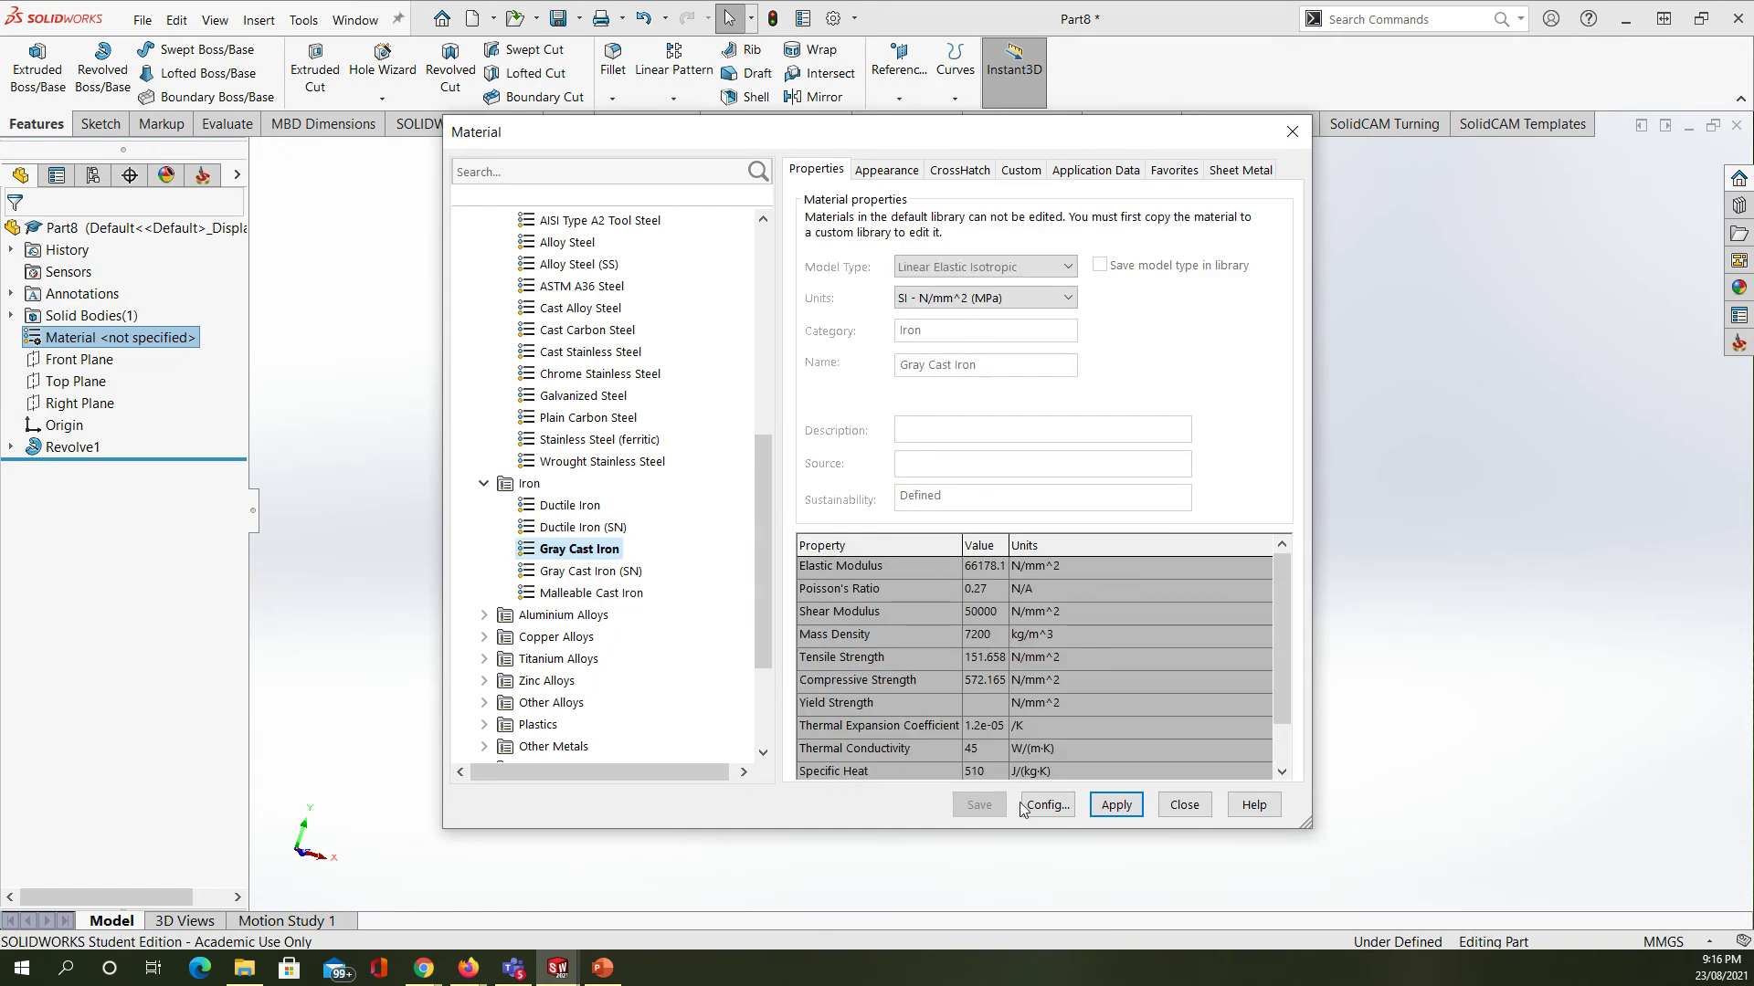
click(1108, 813)
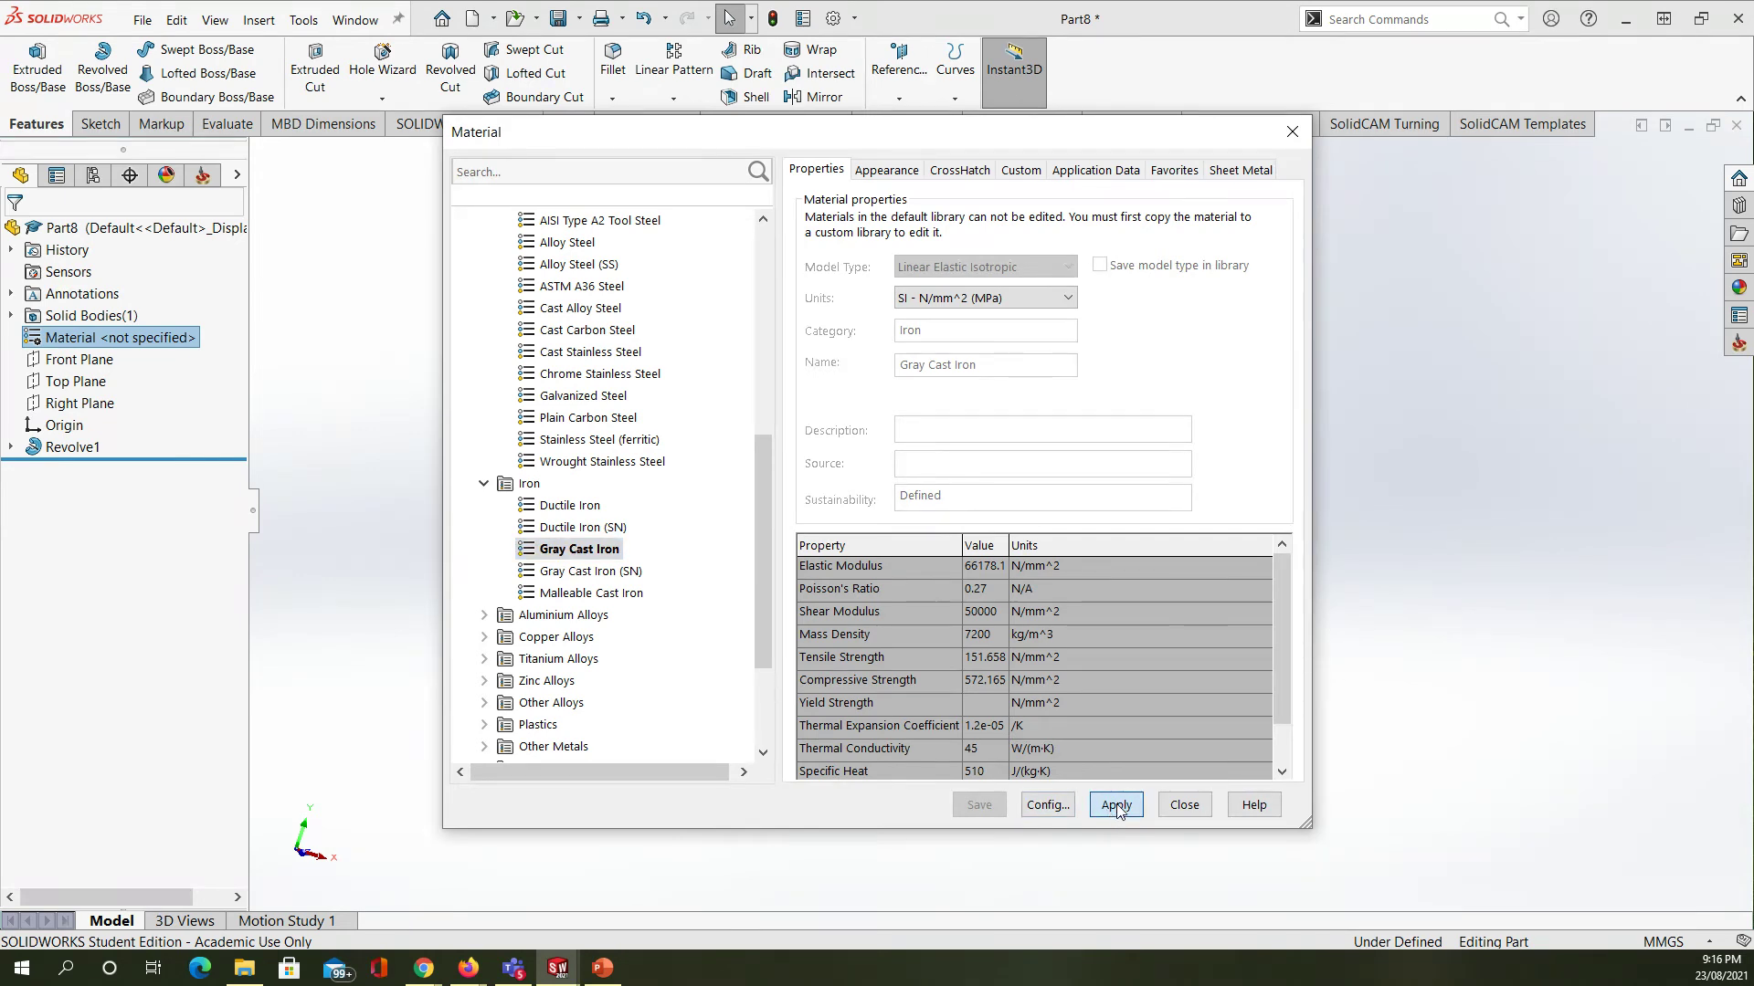
click(1116, 808)
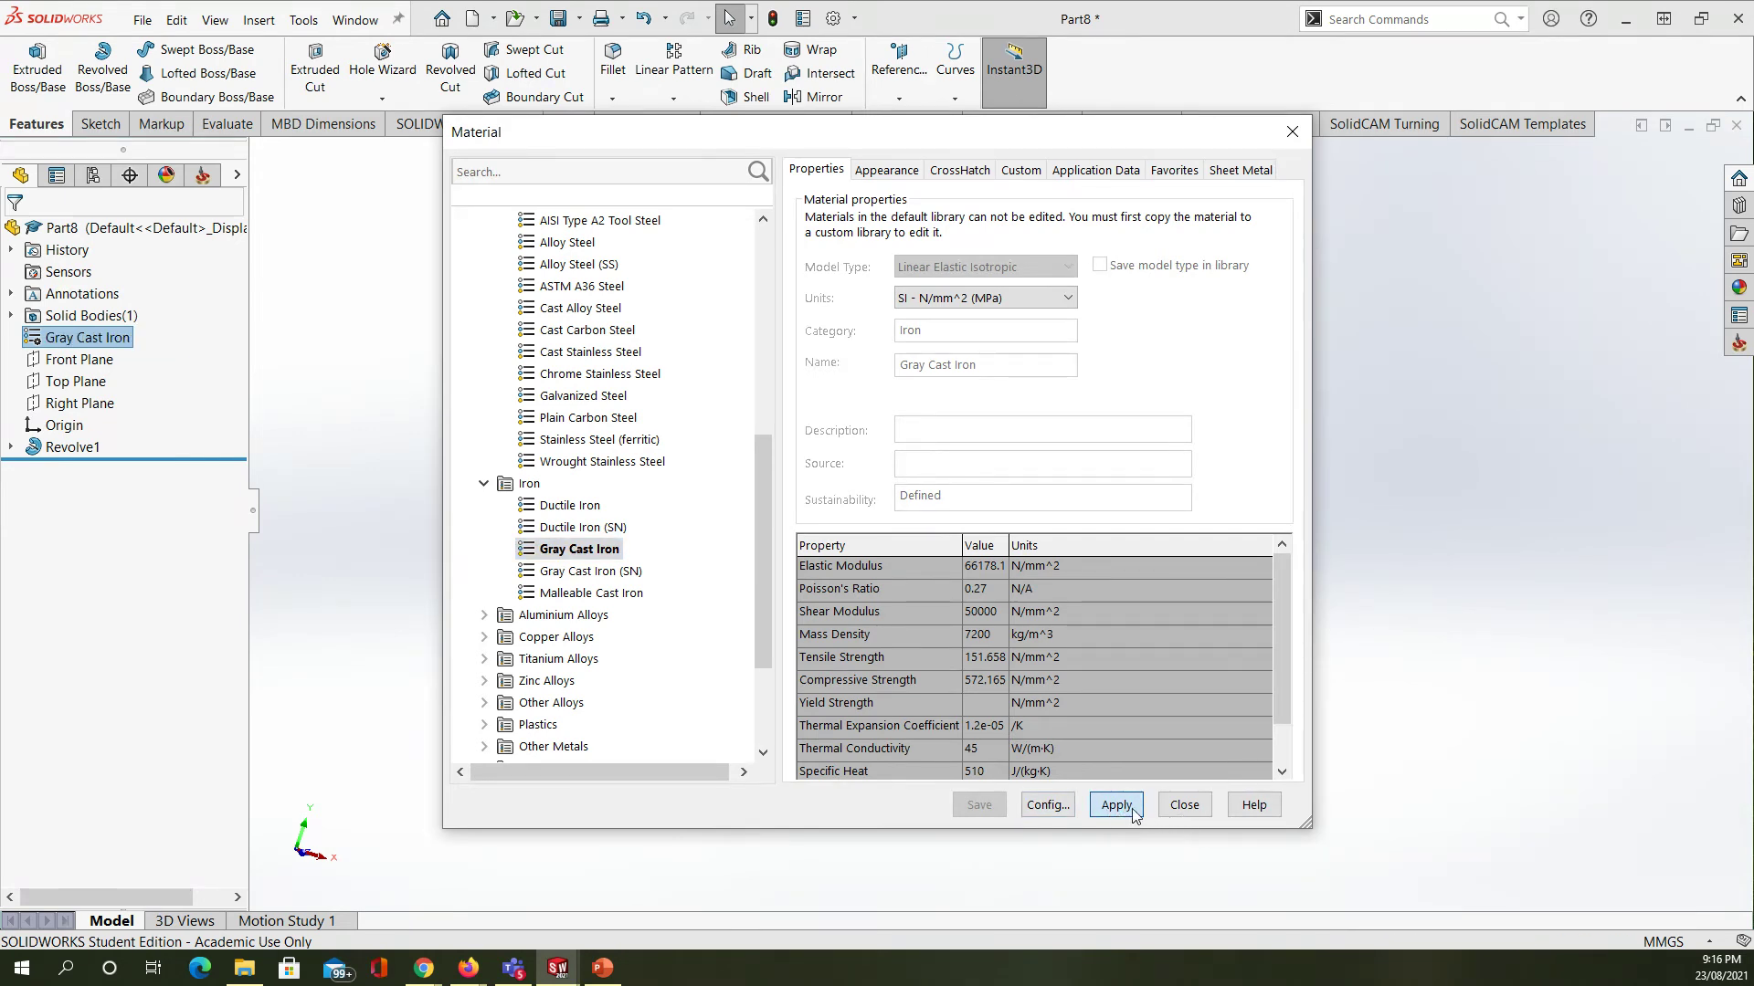
click(1185, 806)
middle_drag(1032, 617, 1032, 541)
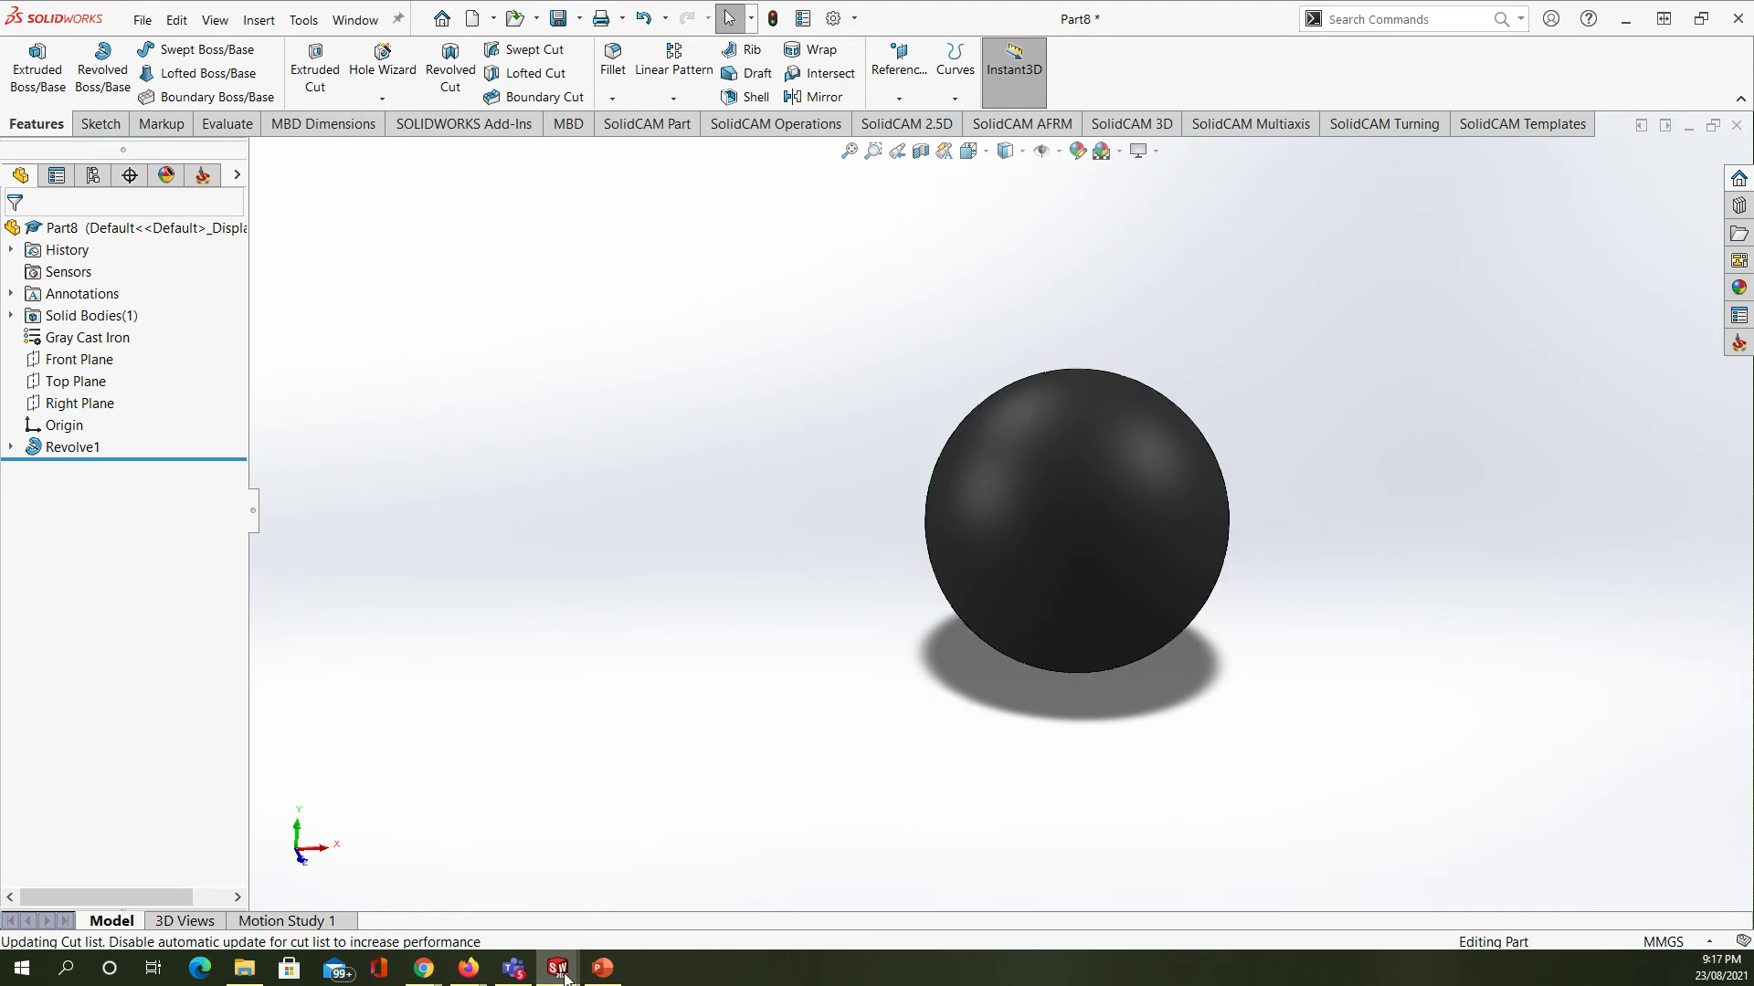
- Switch to the Foot Valve 2 part, apply Nylon 101 from the Plastics category as its material, and save the part
mouse_move(568, 970)
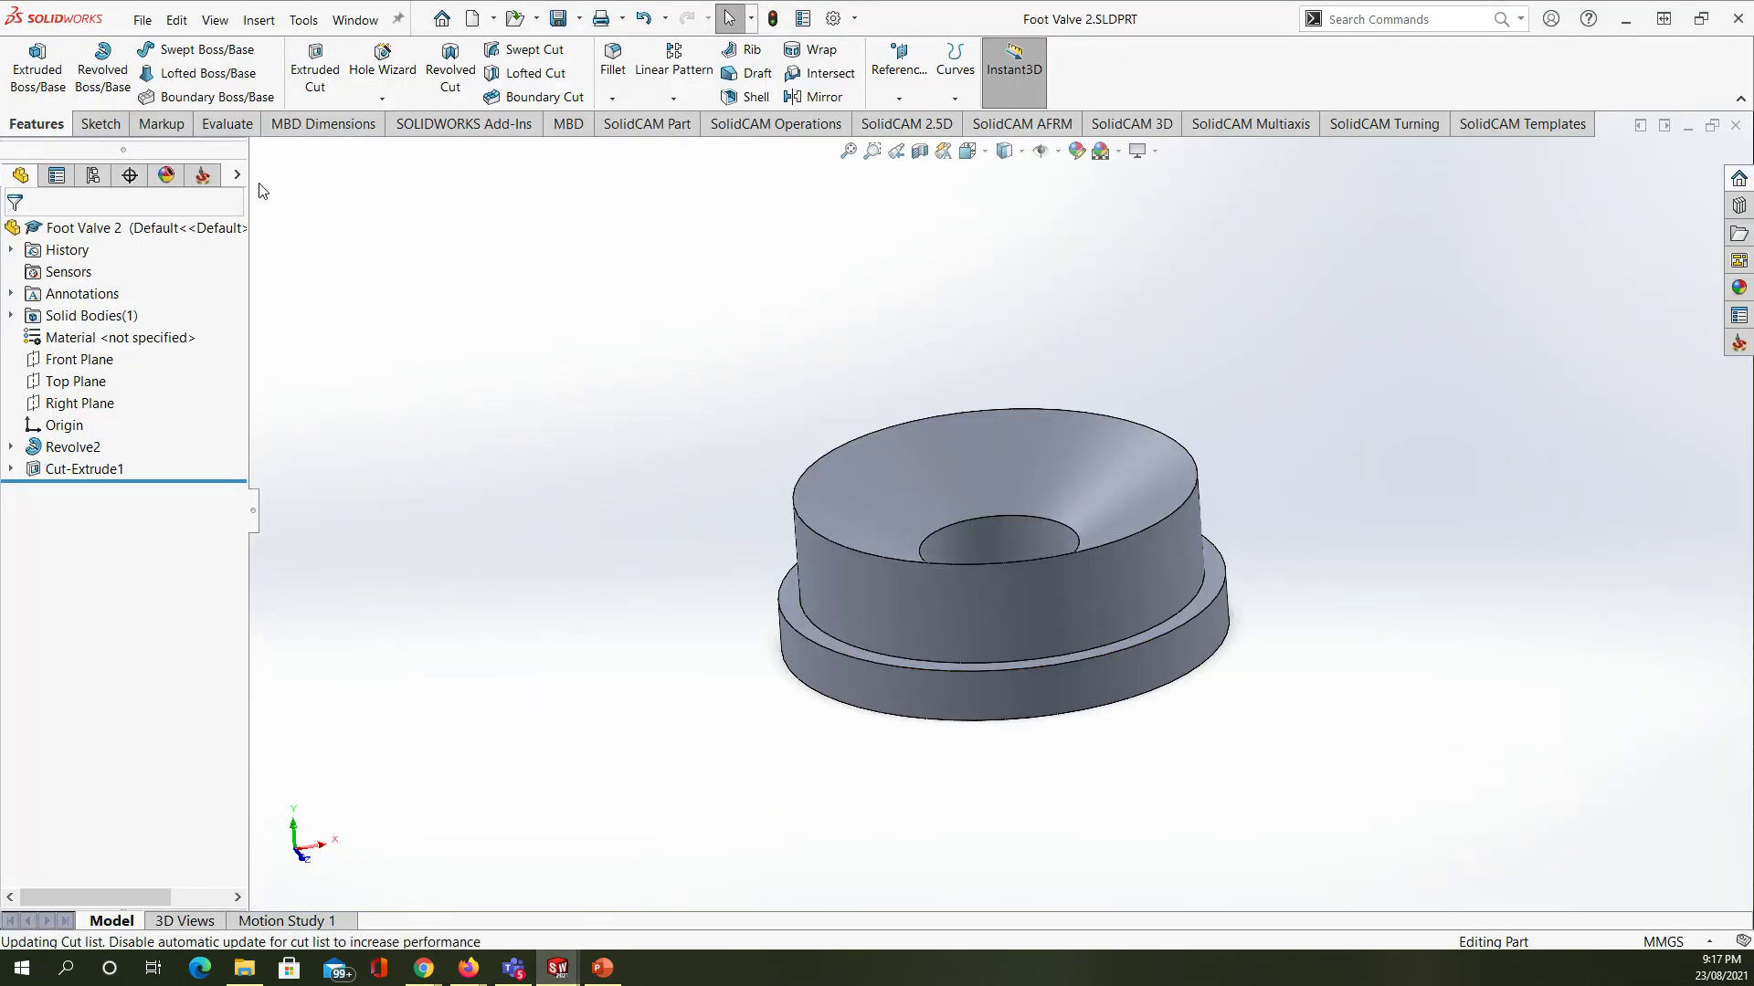
right_click(86, 337)
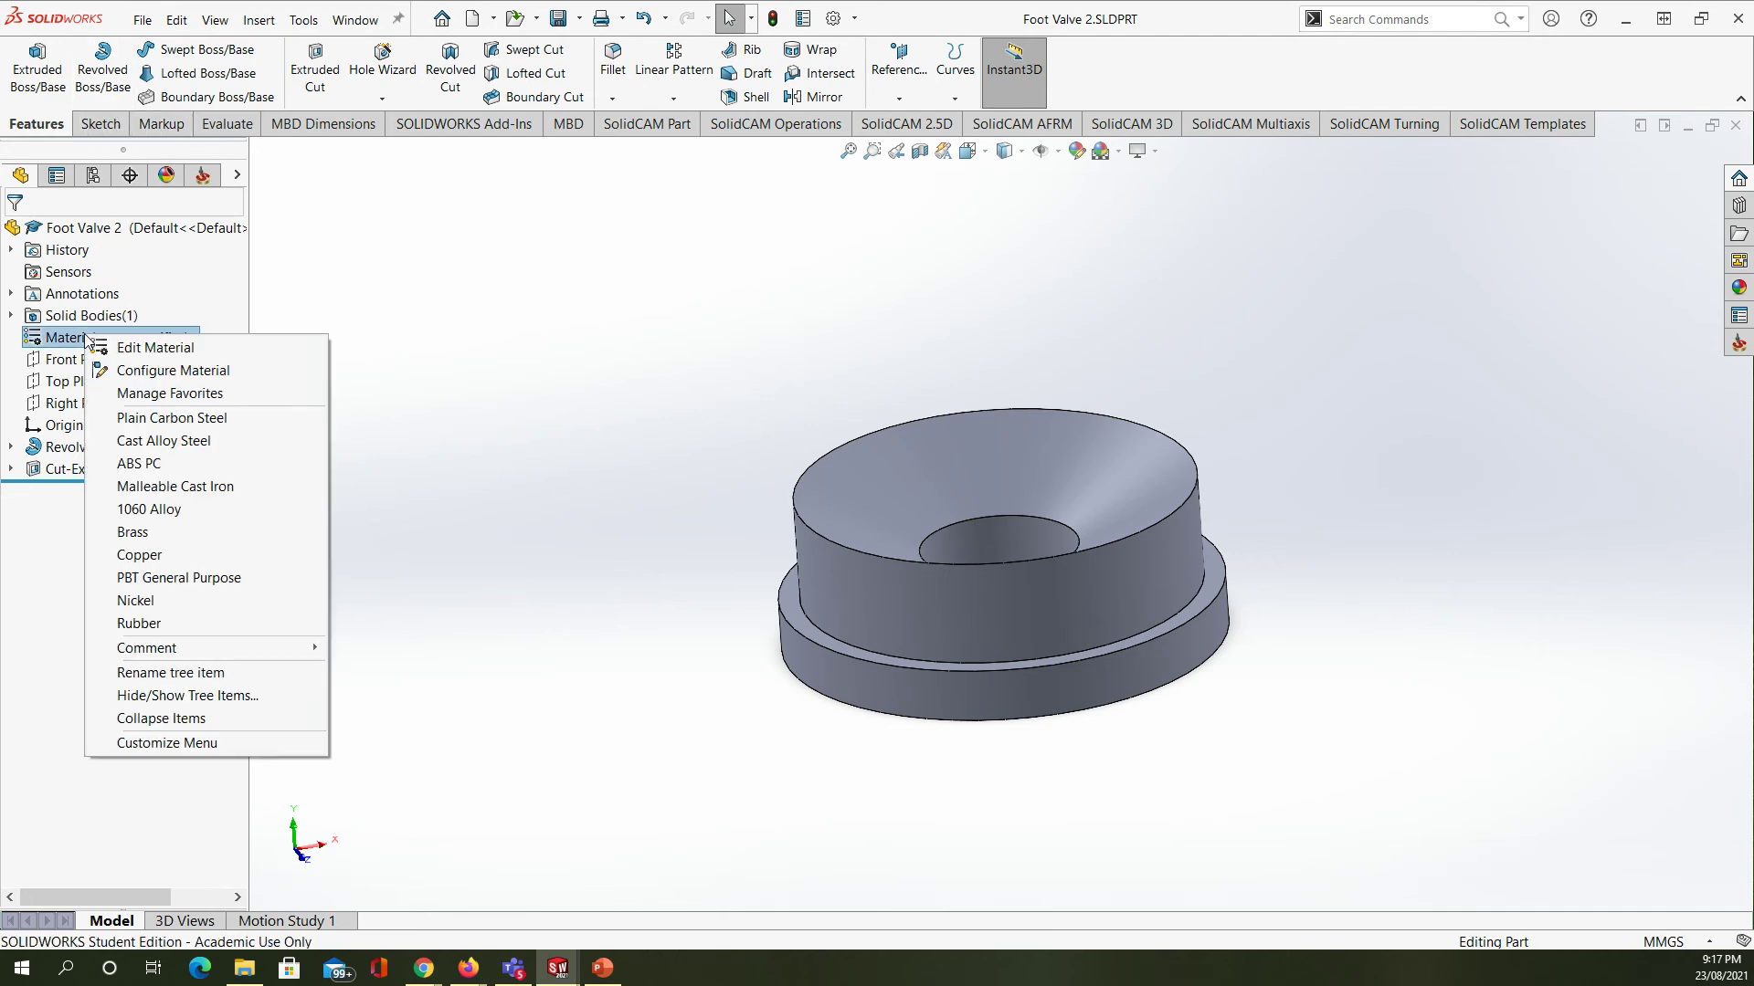
click(157, 348)
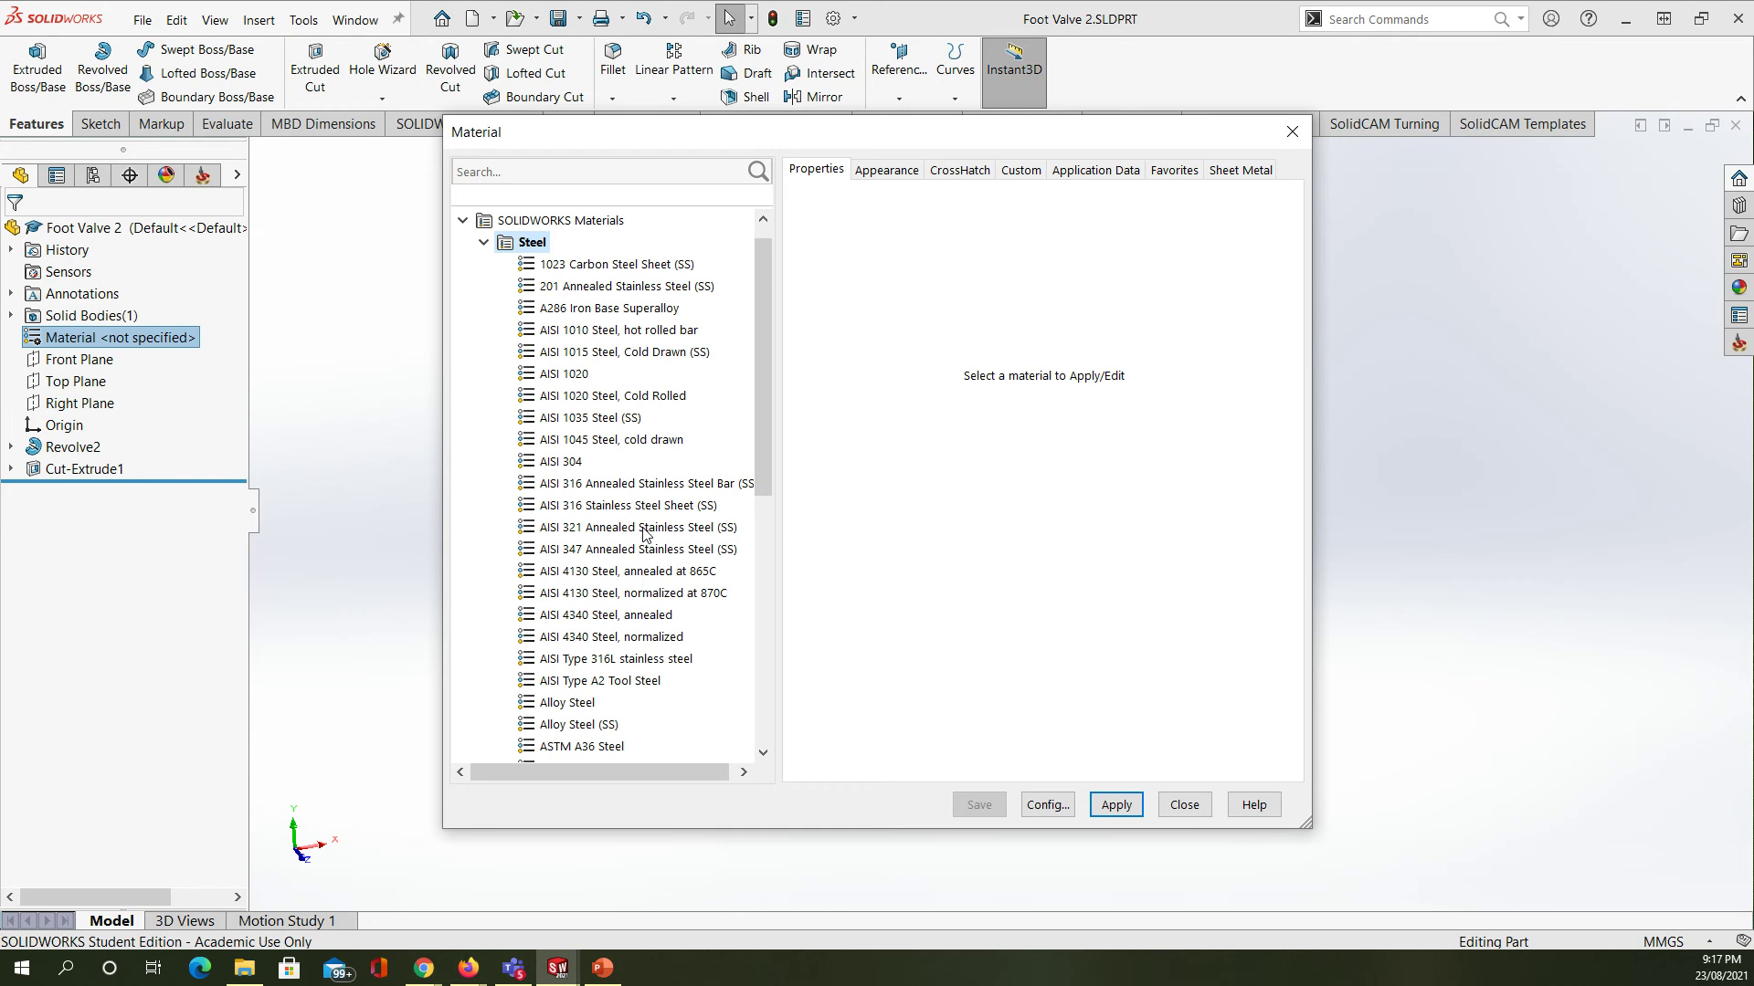
drag(755, 440, 740, 710)
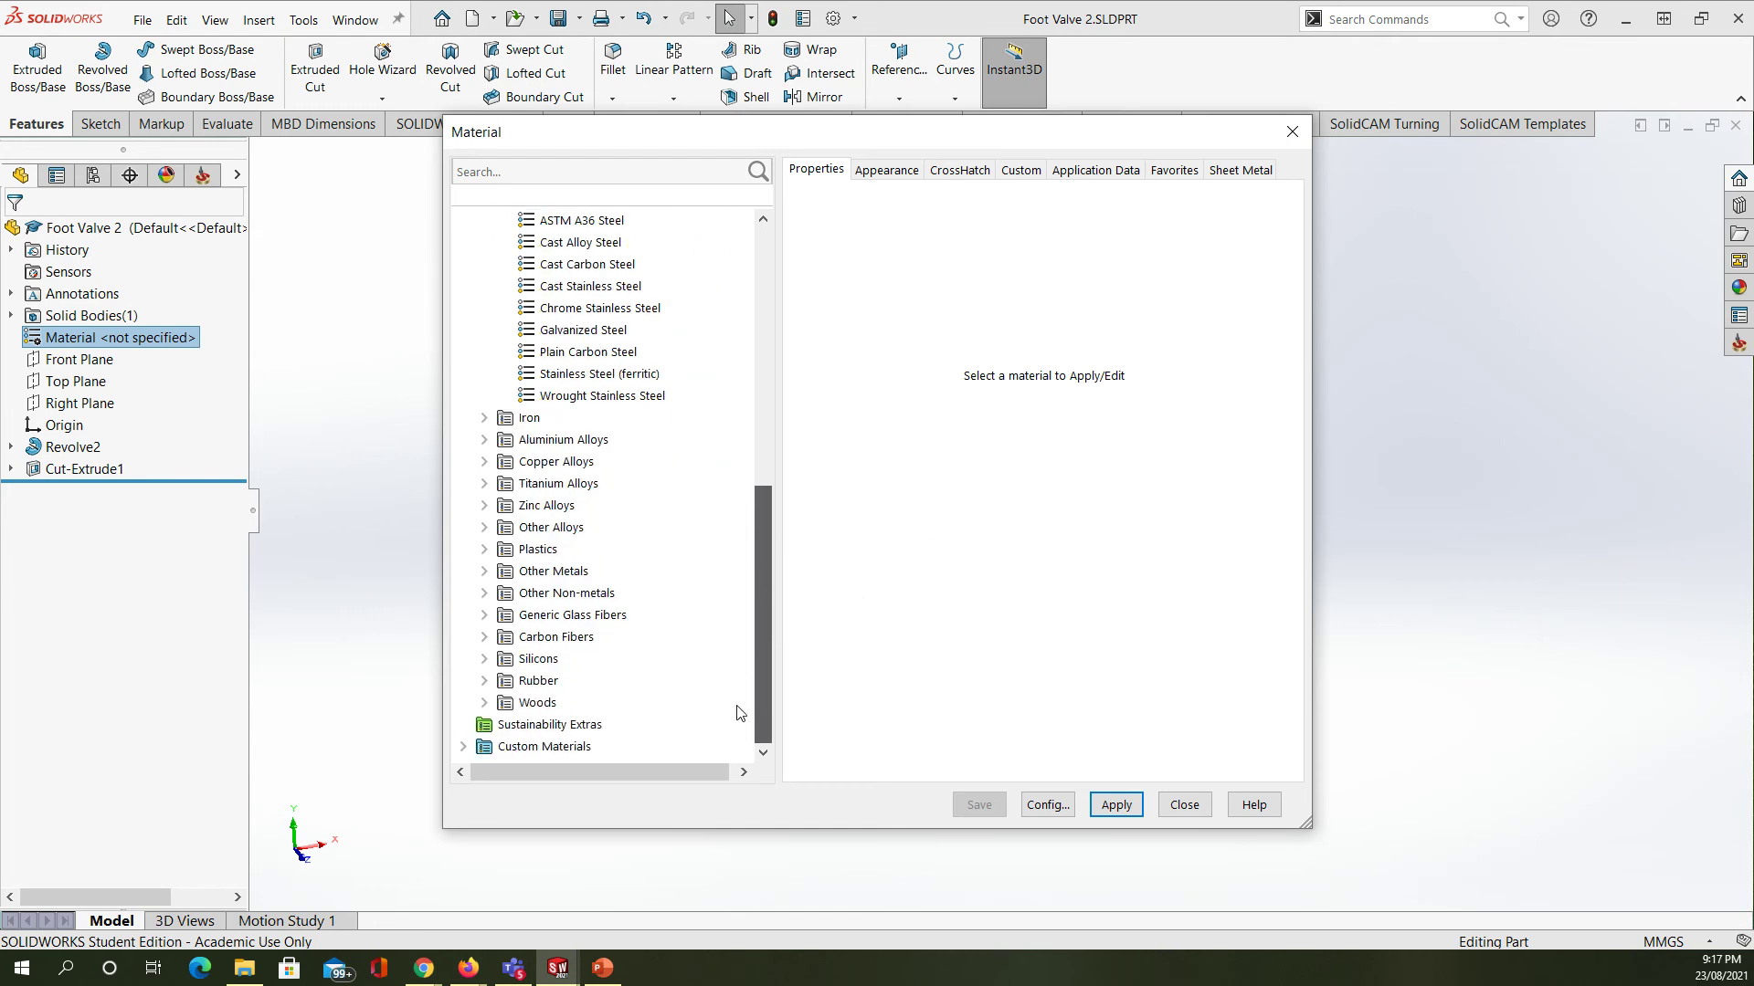
click(539, 553)
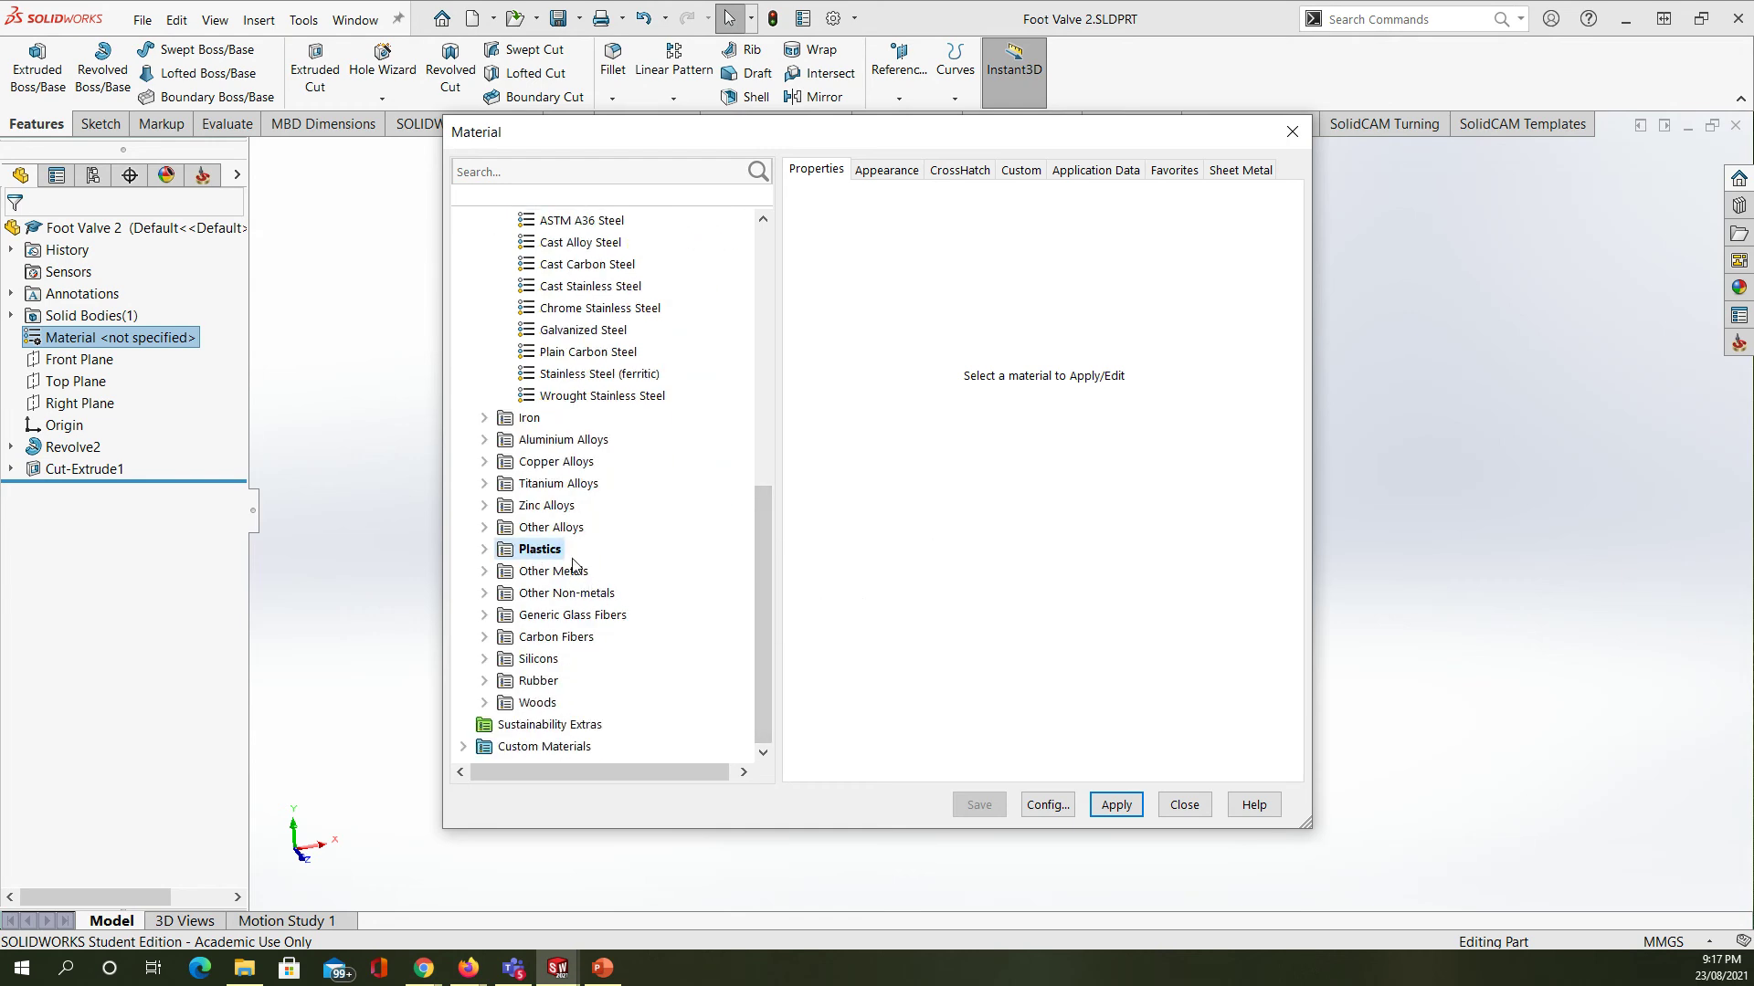
click(485, 550)
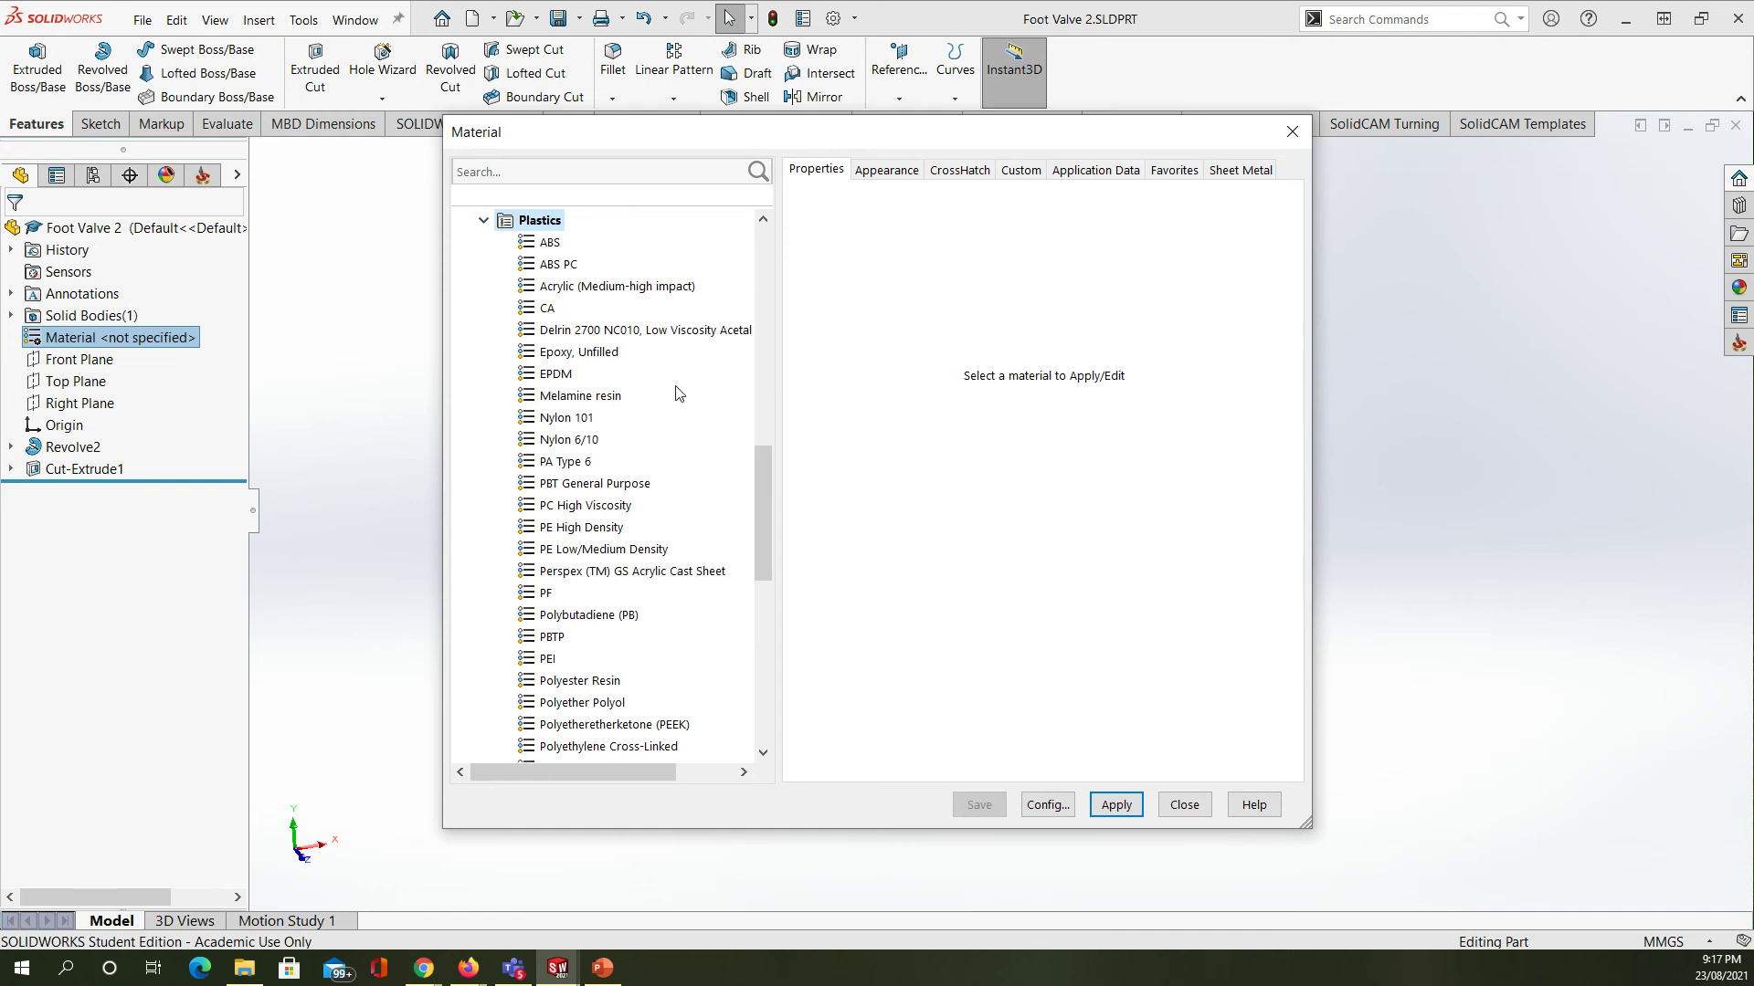
click(556, 418)
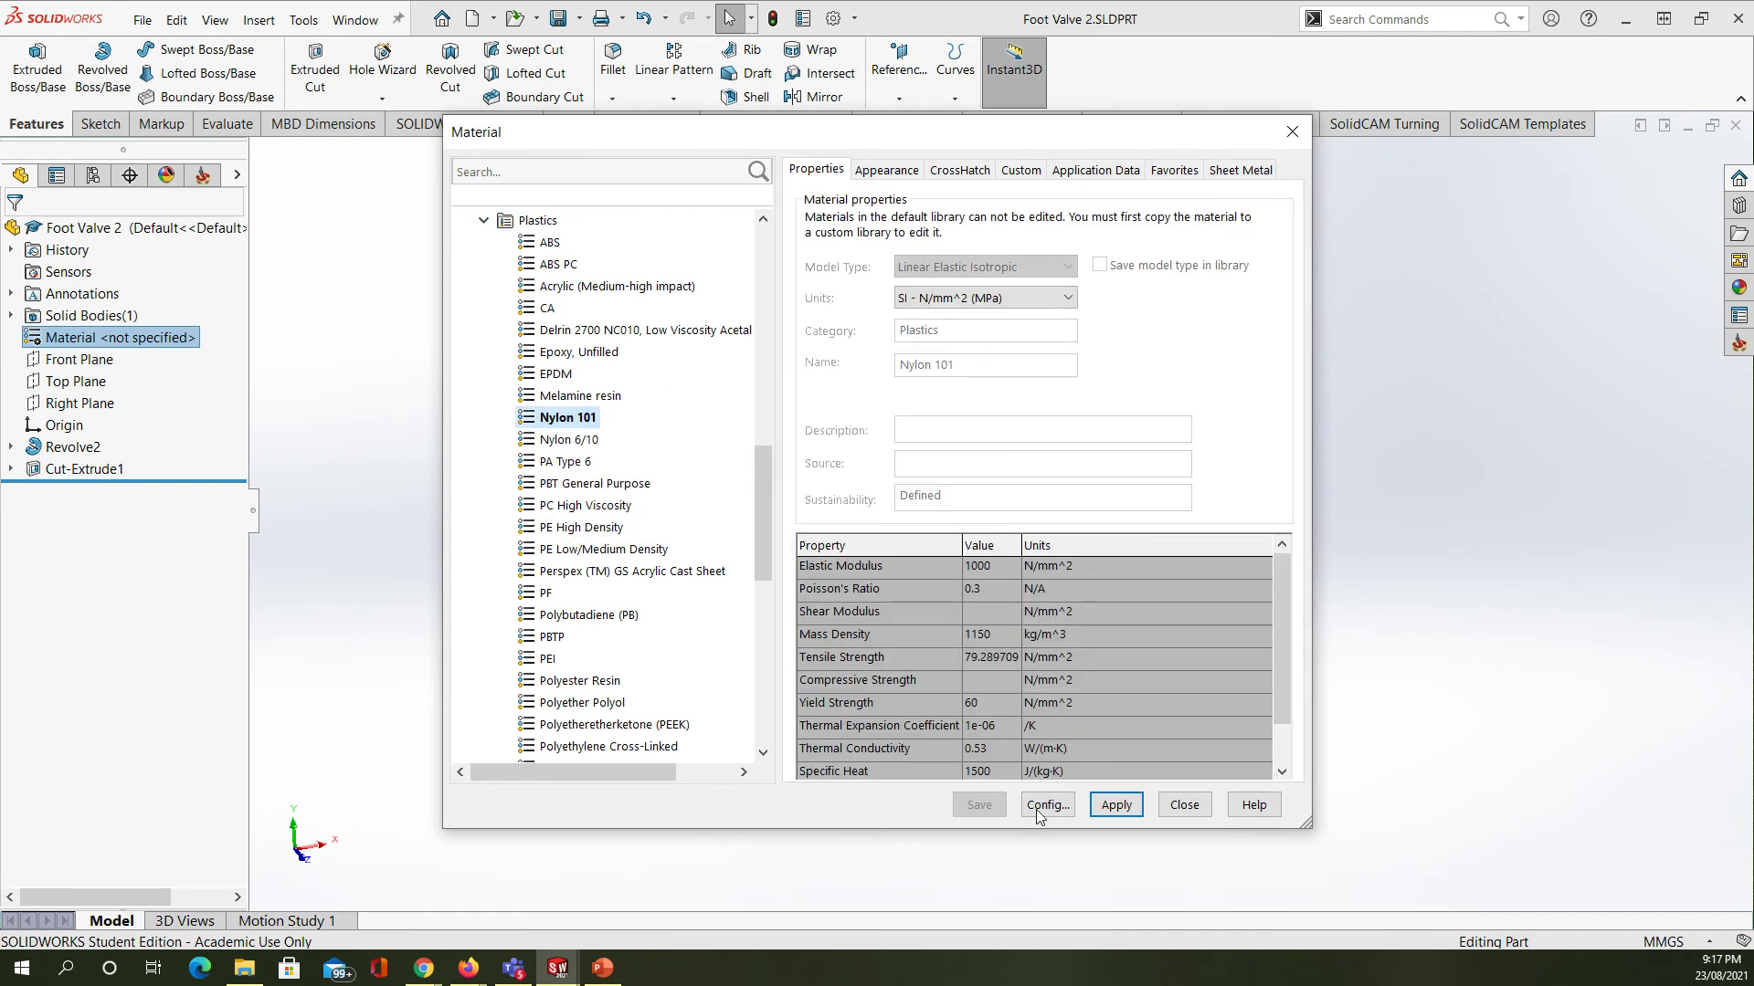
click(1107, 805)
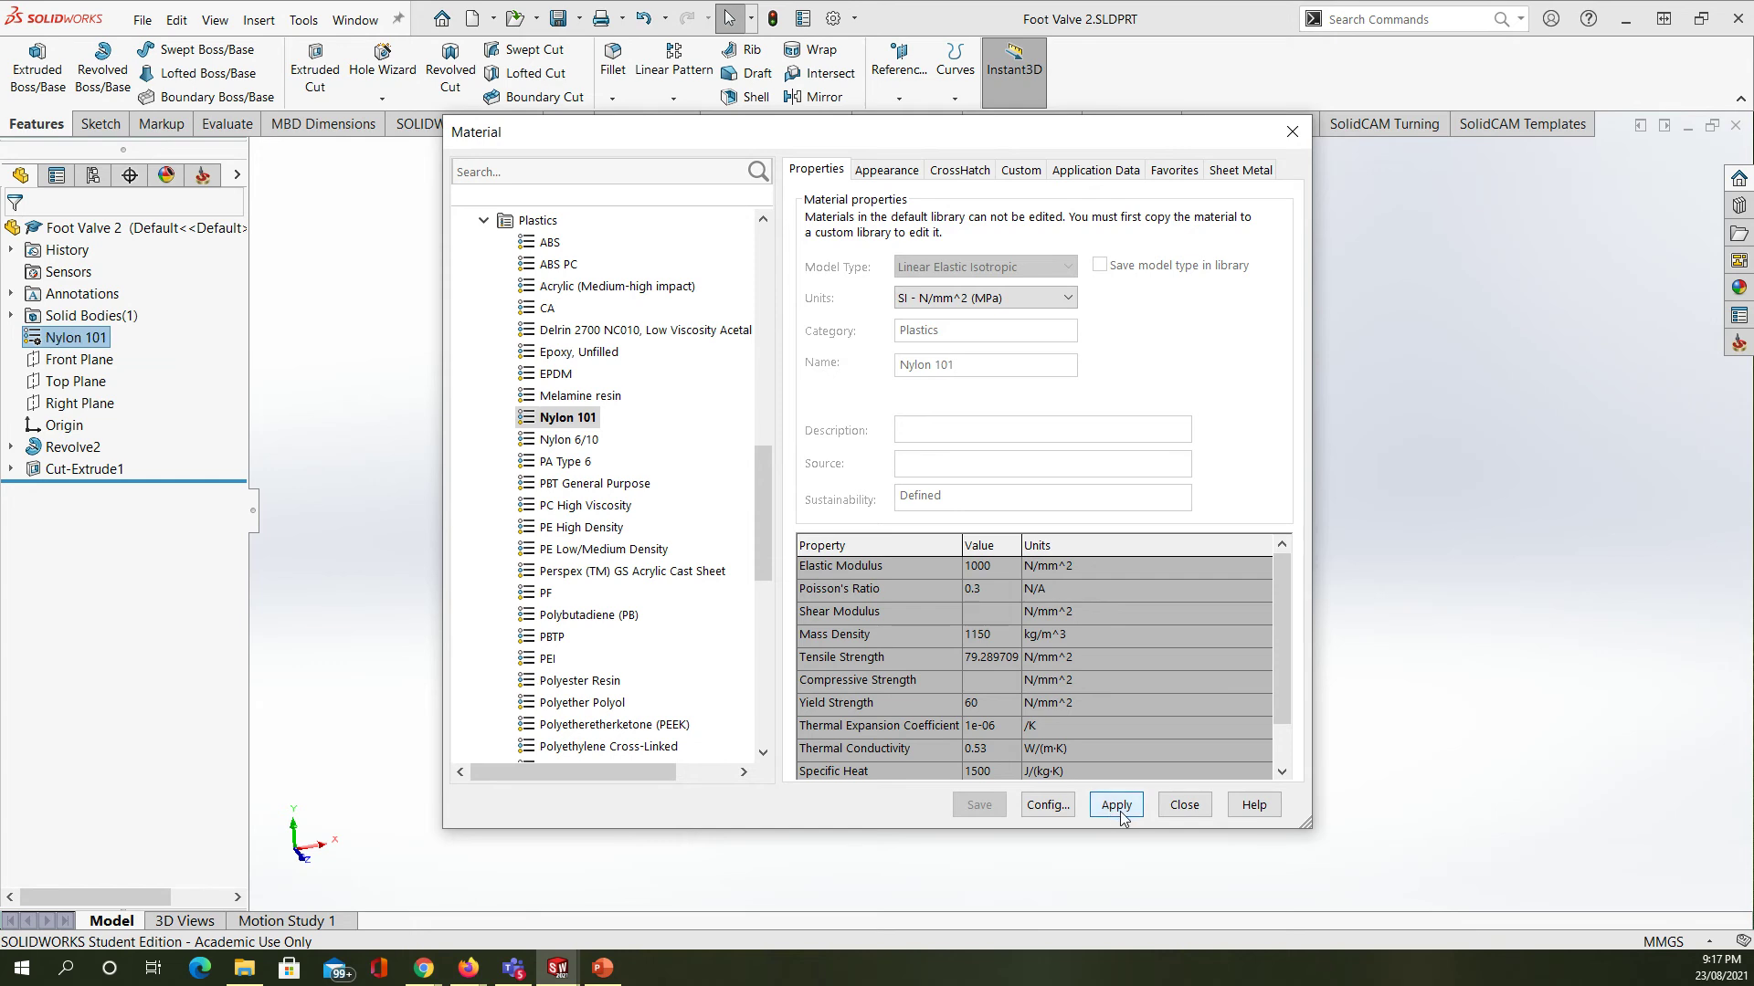
click(1184, 806)
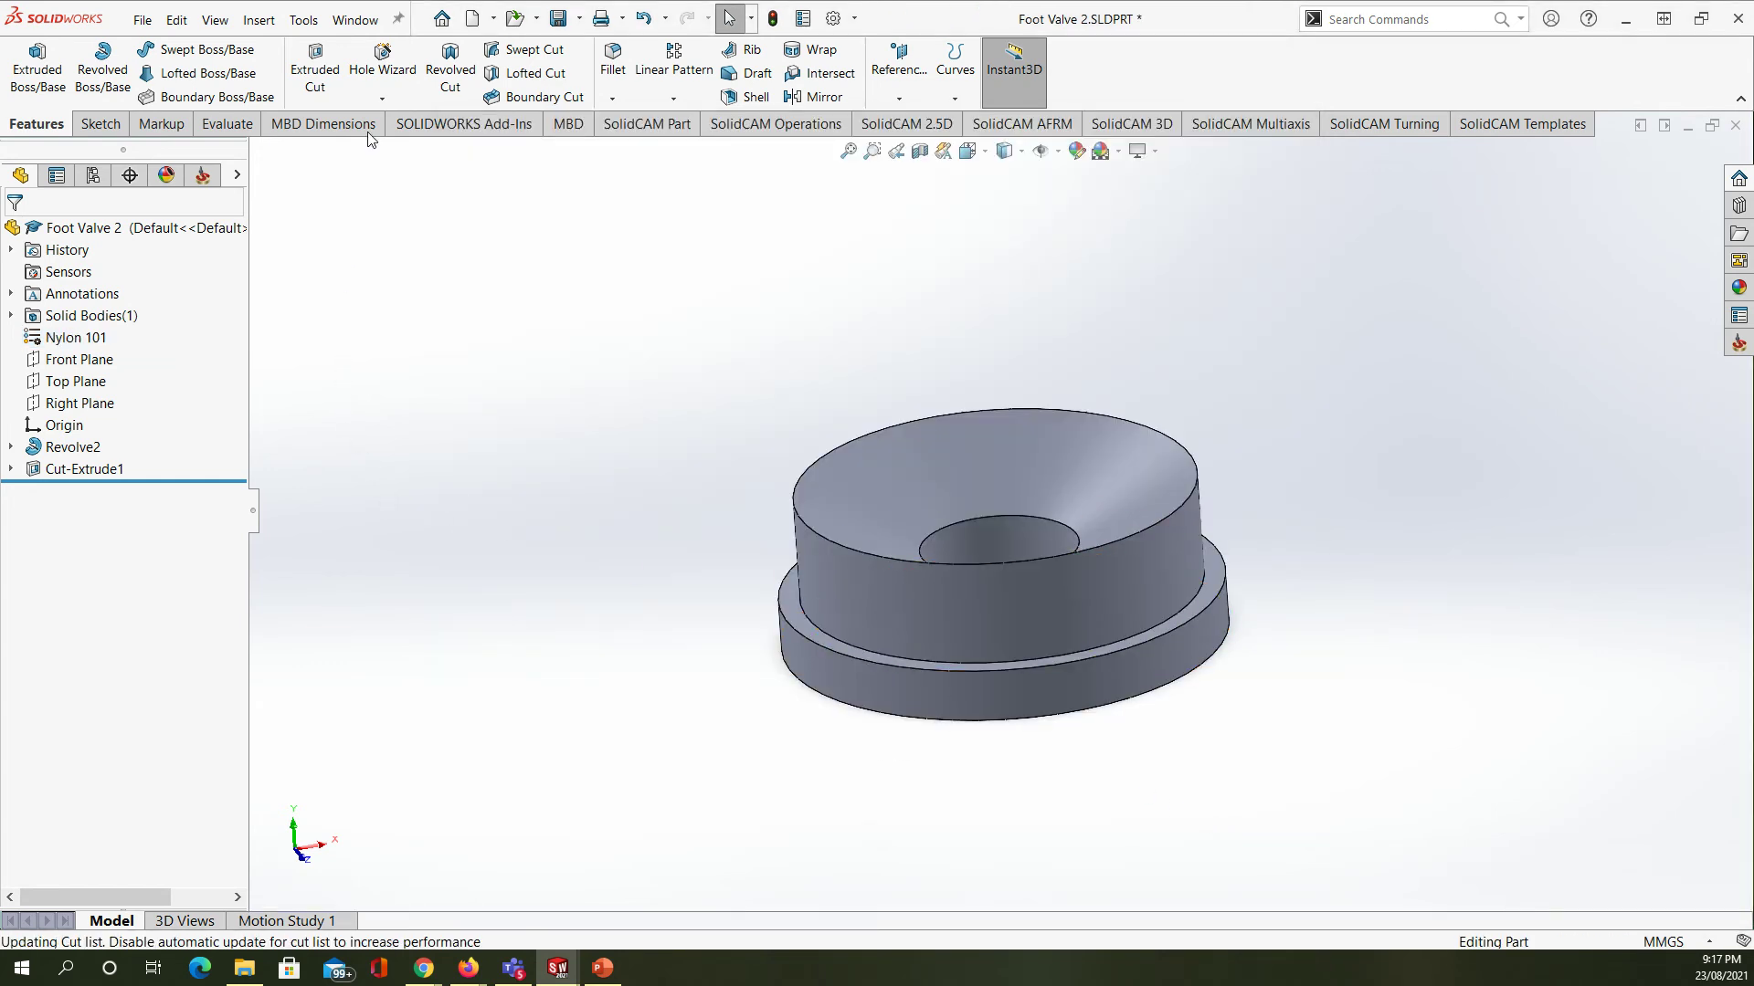
click(557, 18)
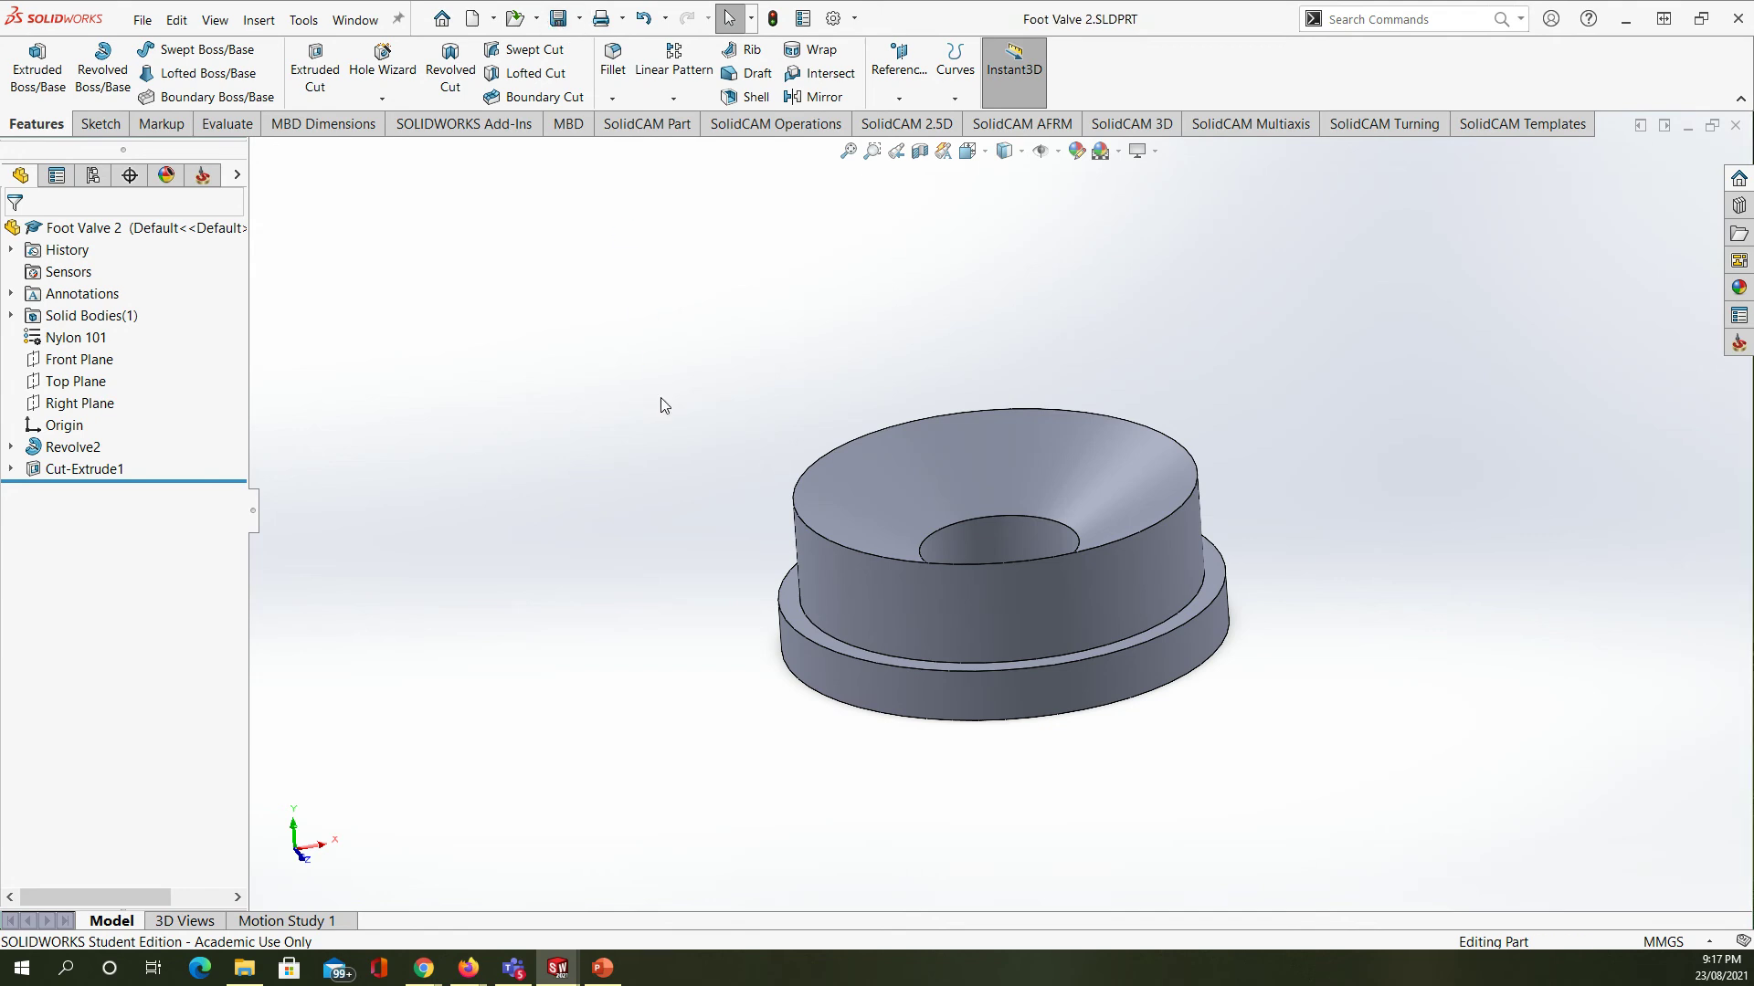
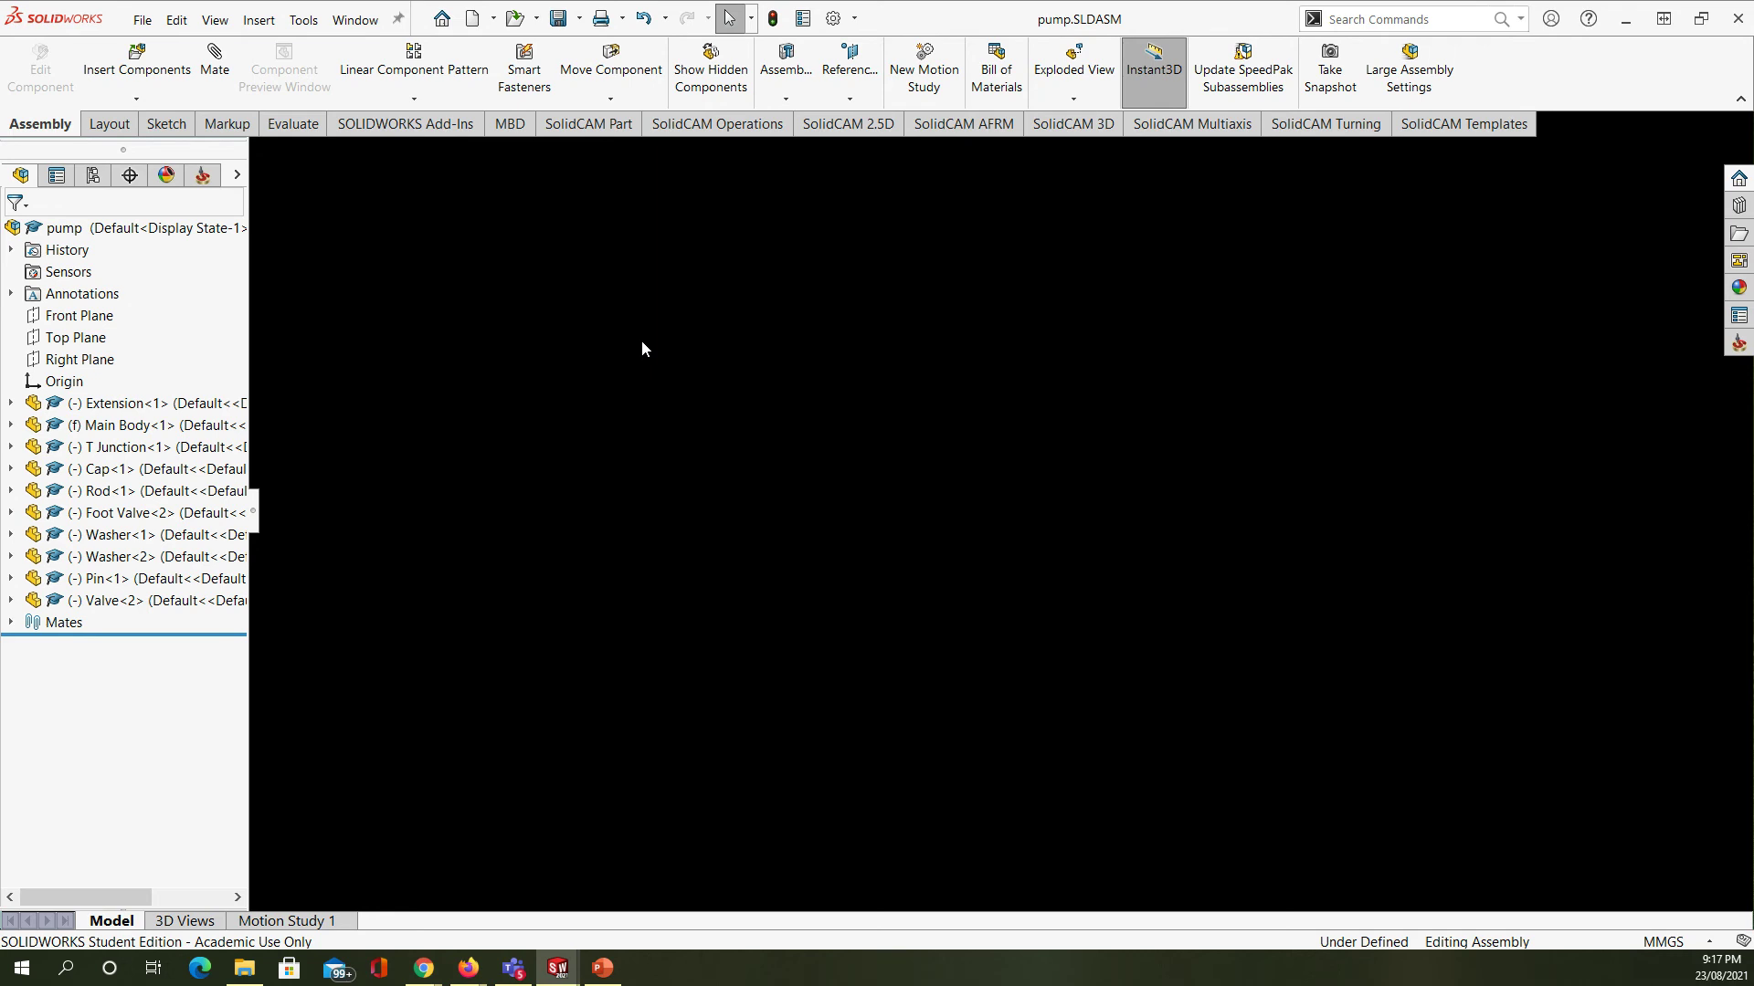
- Save the pump assembly and close its document
click(558, 21)
mouse_move(562, 973)
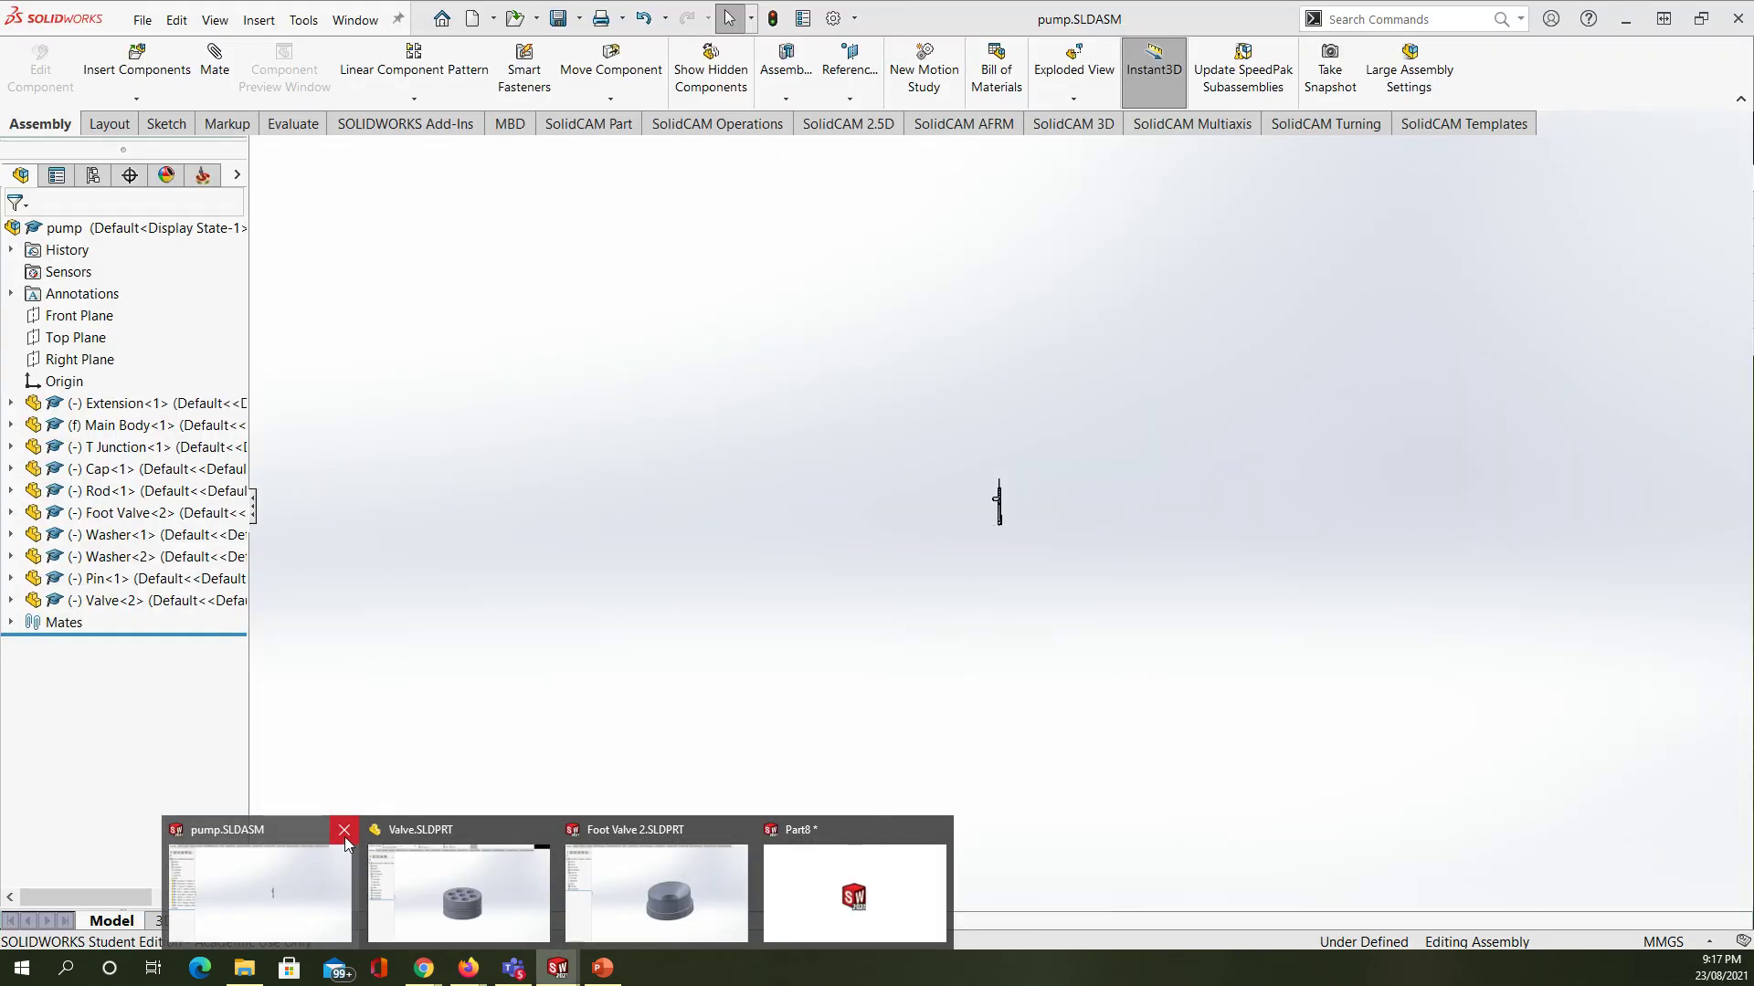
click(288, 832)
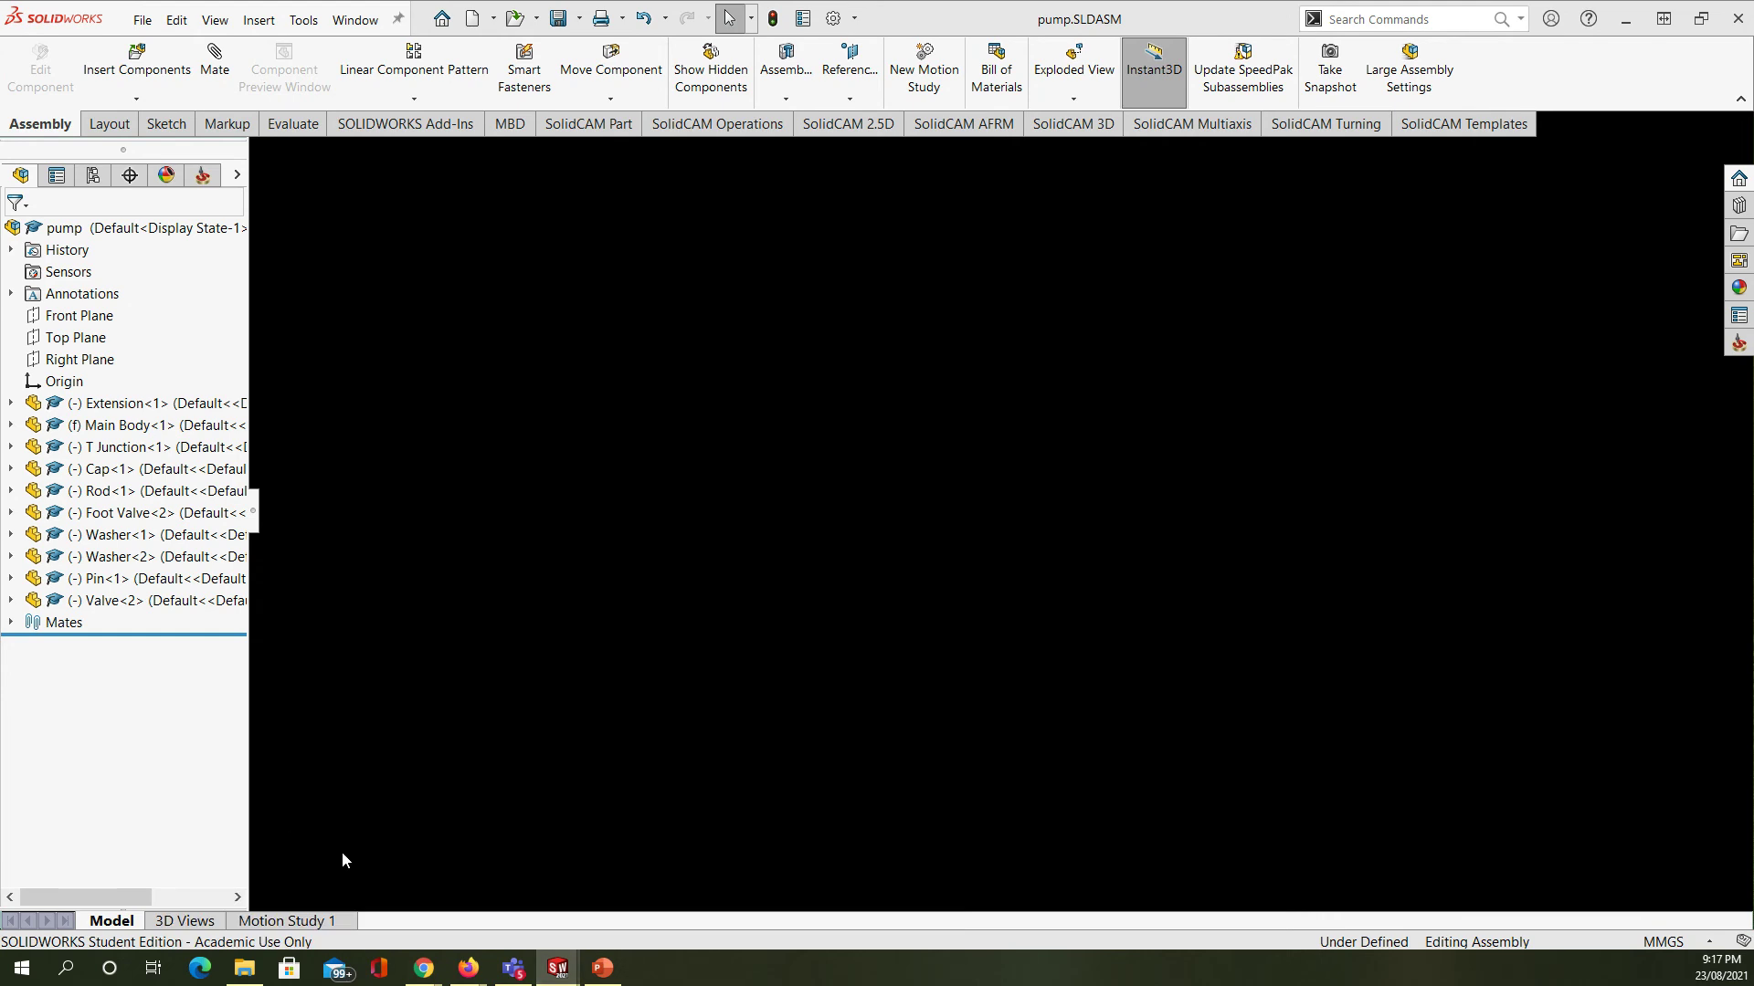
- Return to the unsaved ball part and save it as Ball in the Pump folder
mouse_move(287, 862)
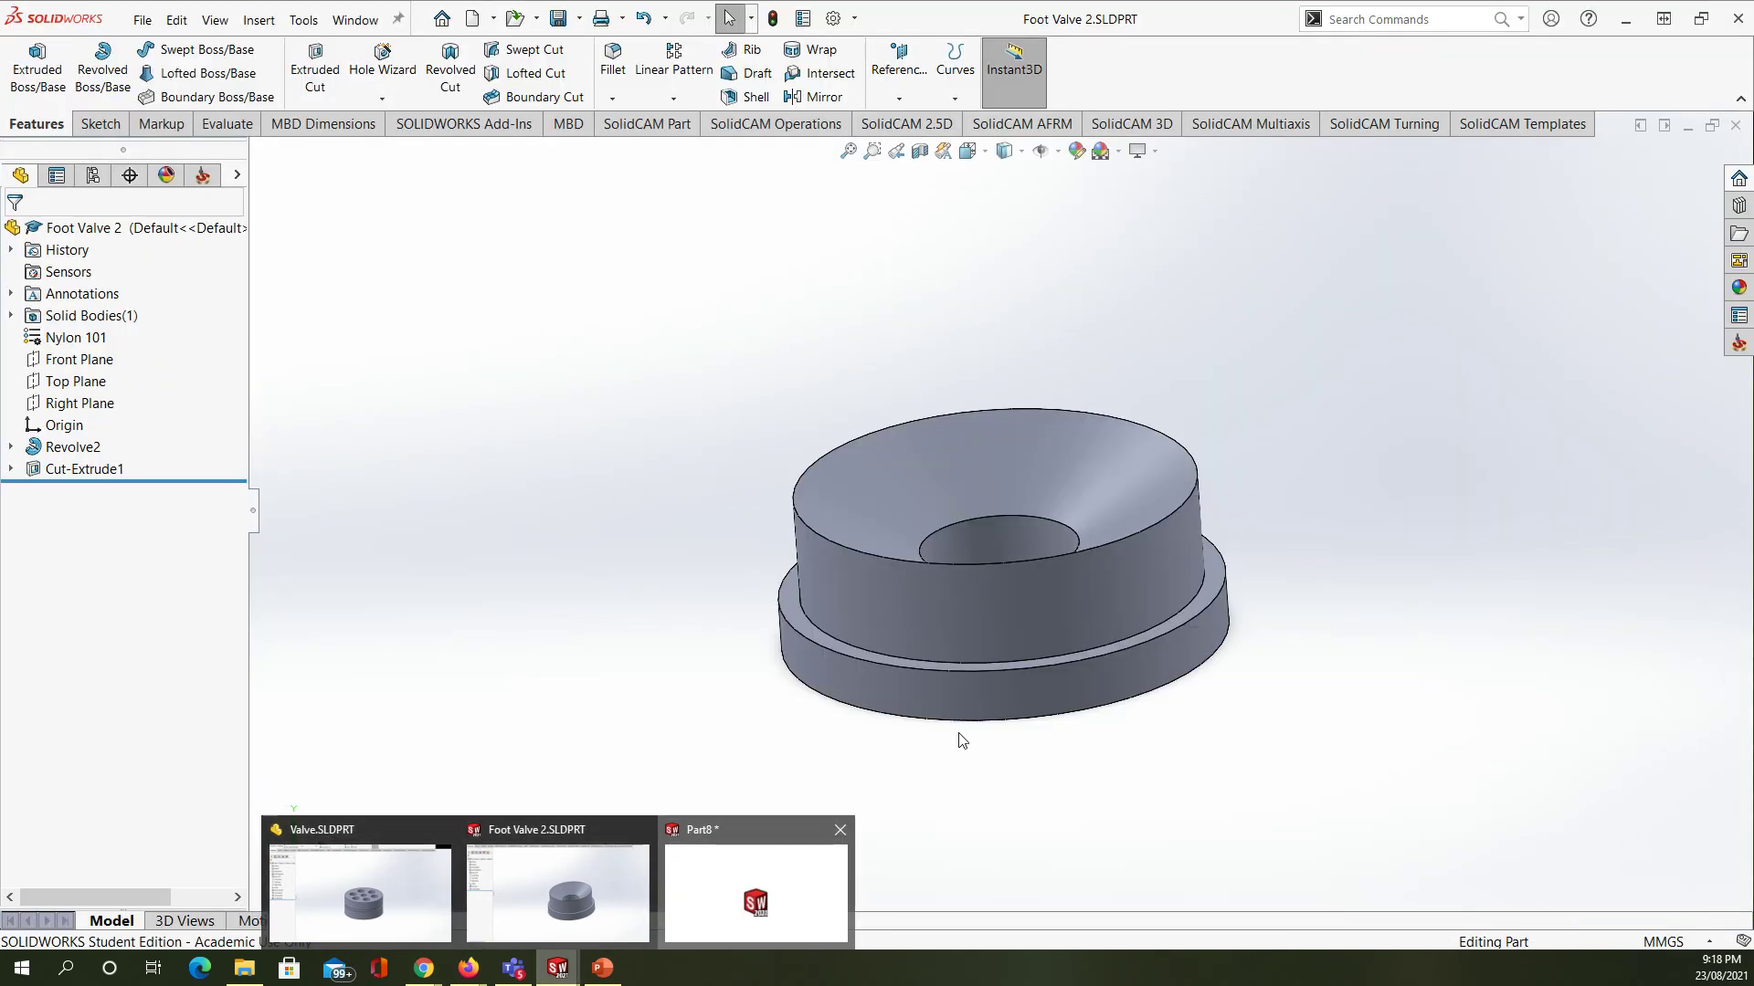
click(784, 832)
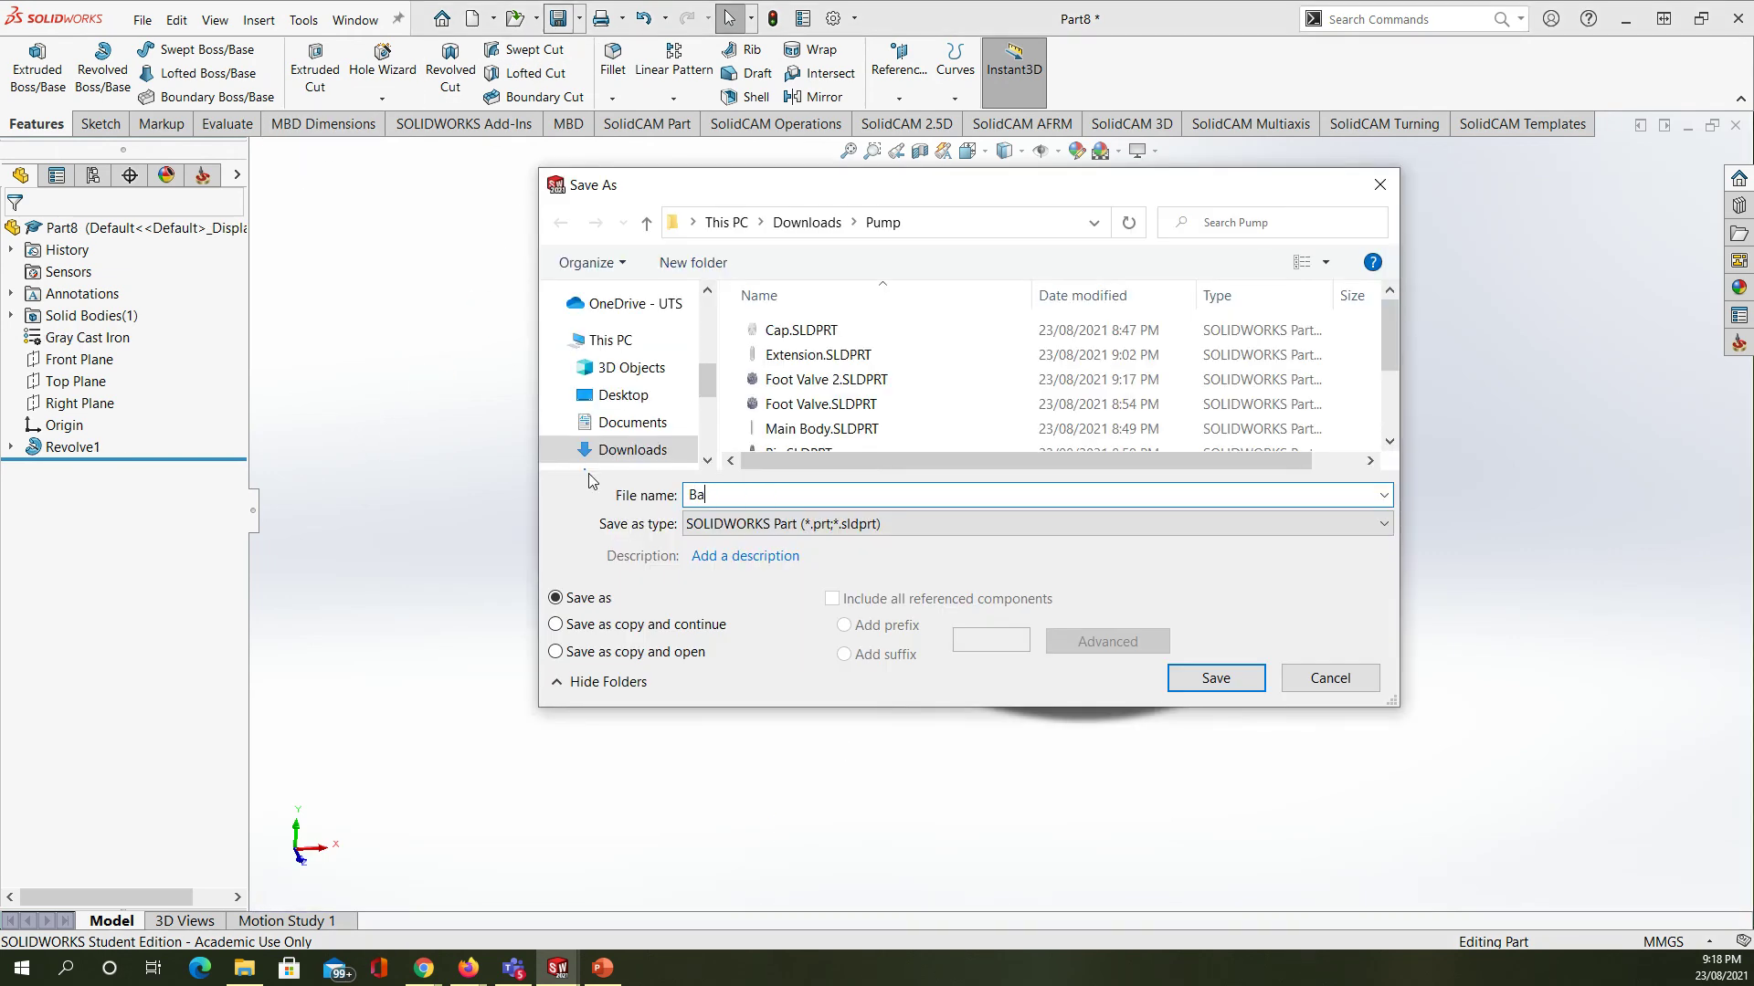
key(Return)
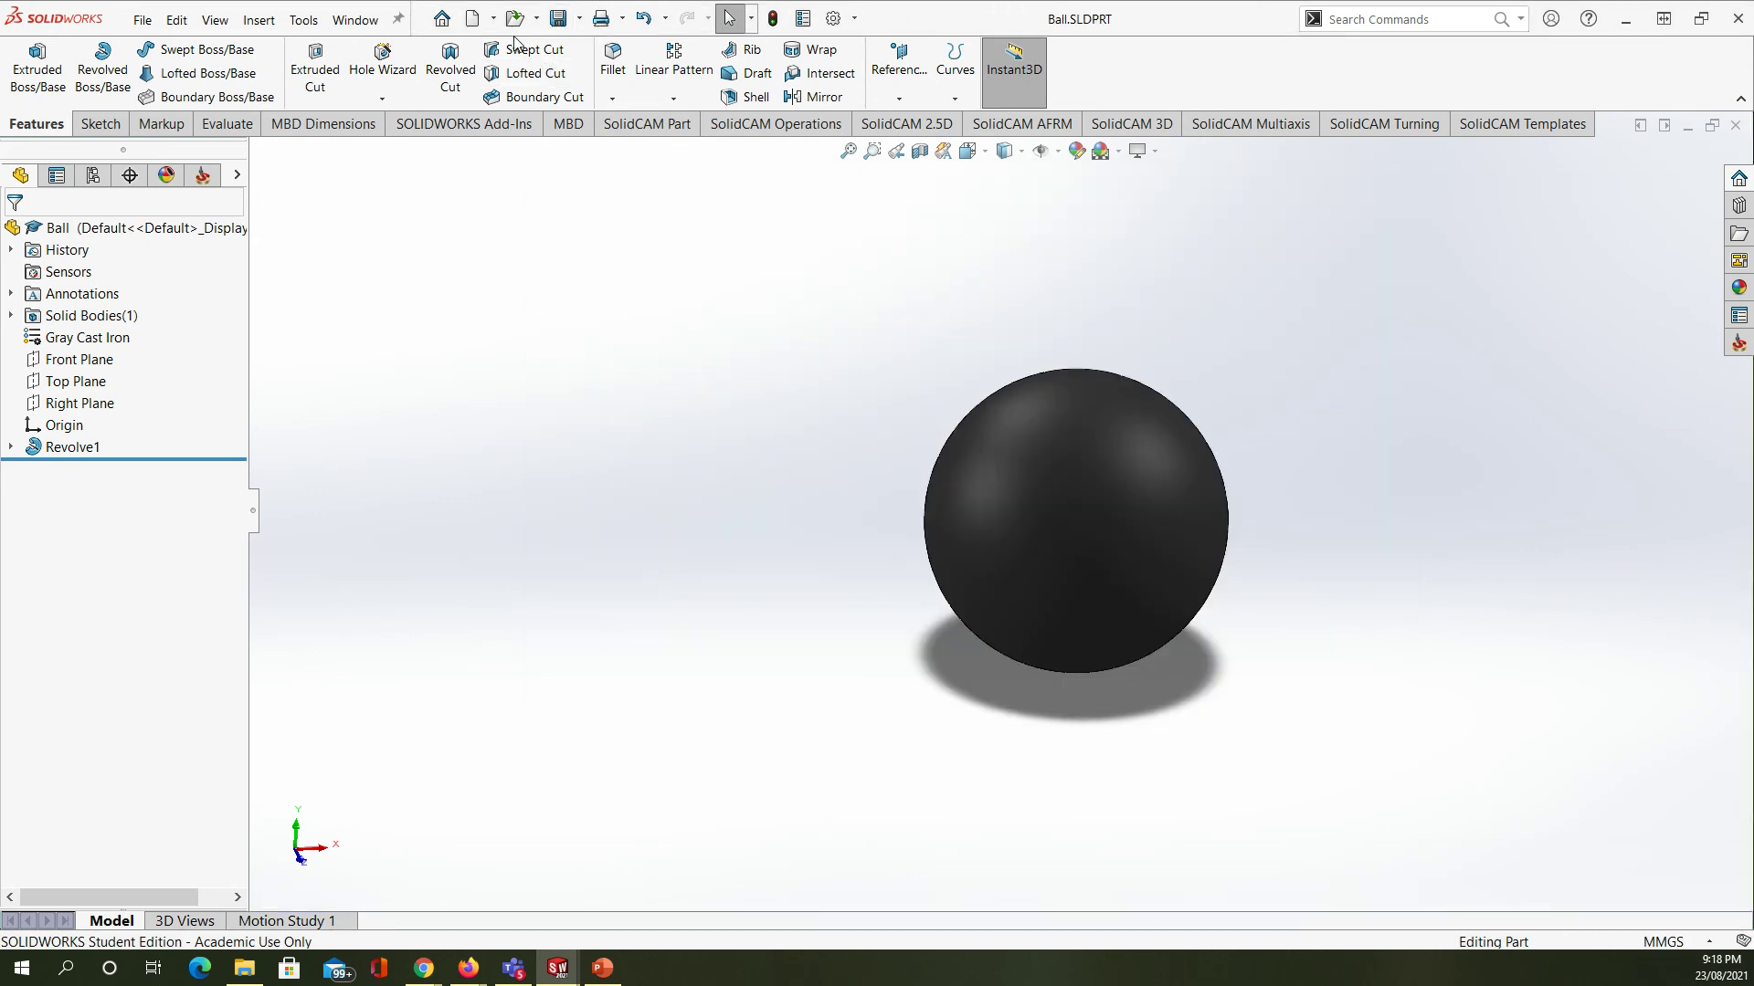
- Open the pump.SLDASM assembly from the Pump folder
key(ctrl+o)
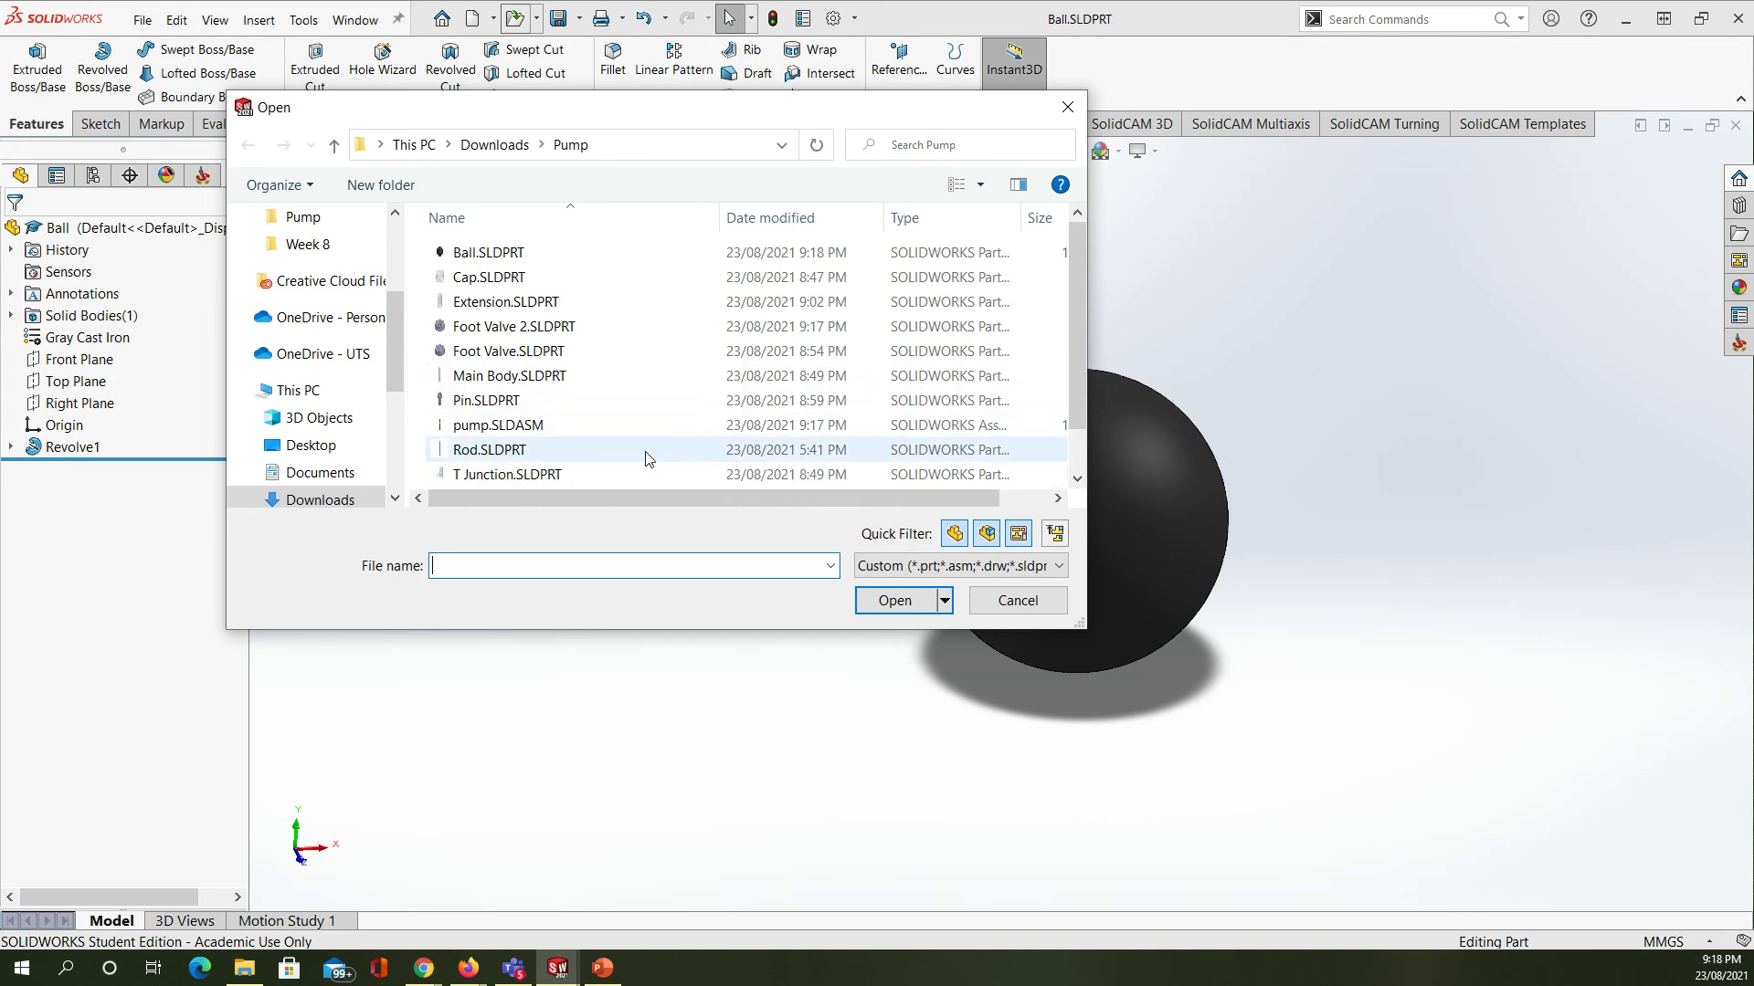
scroll(629, 457, down, 1)
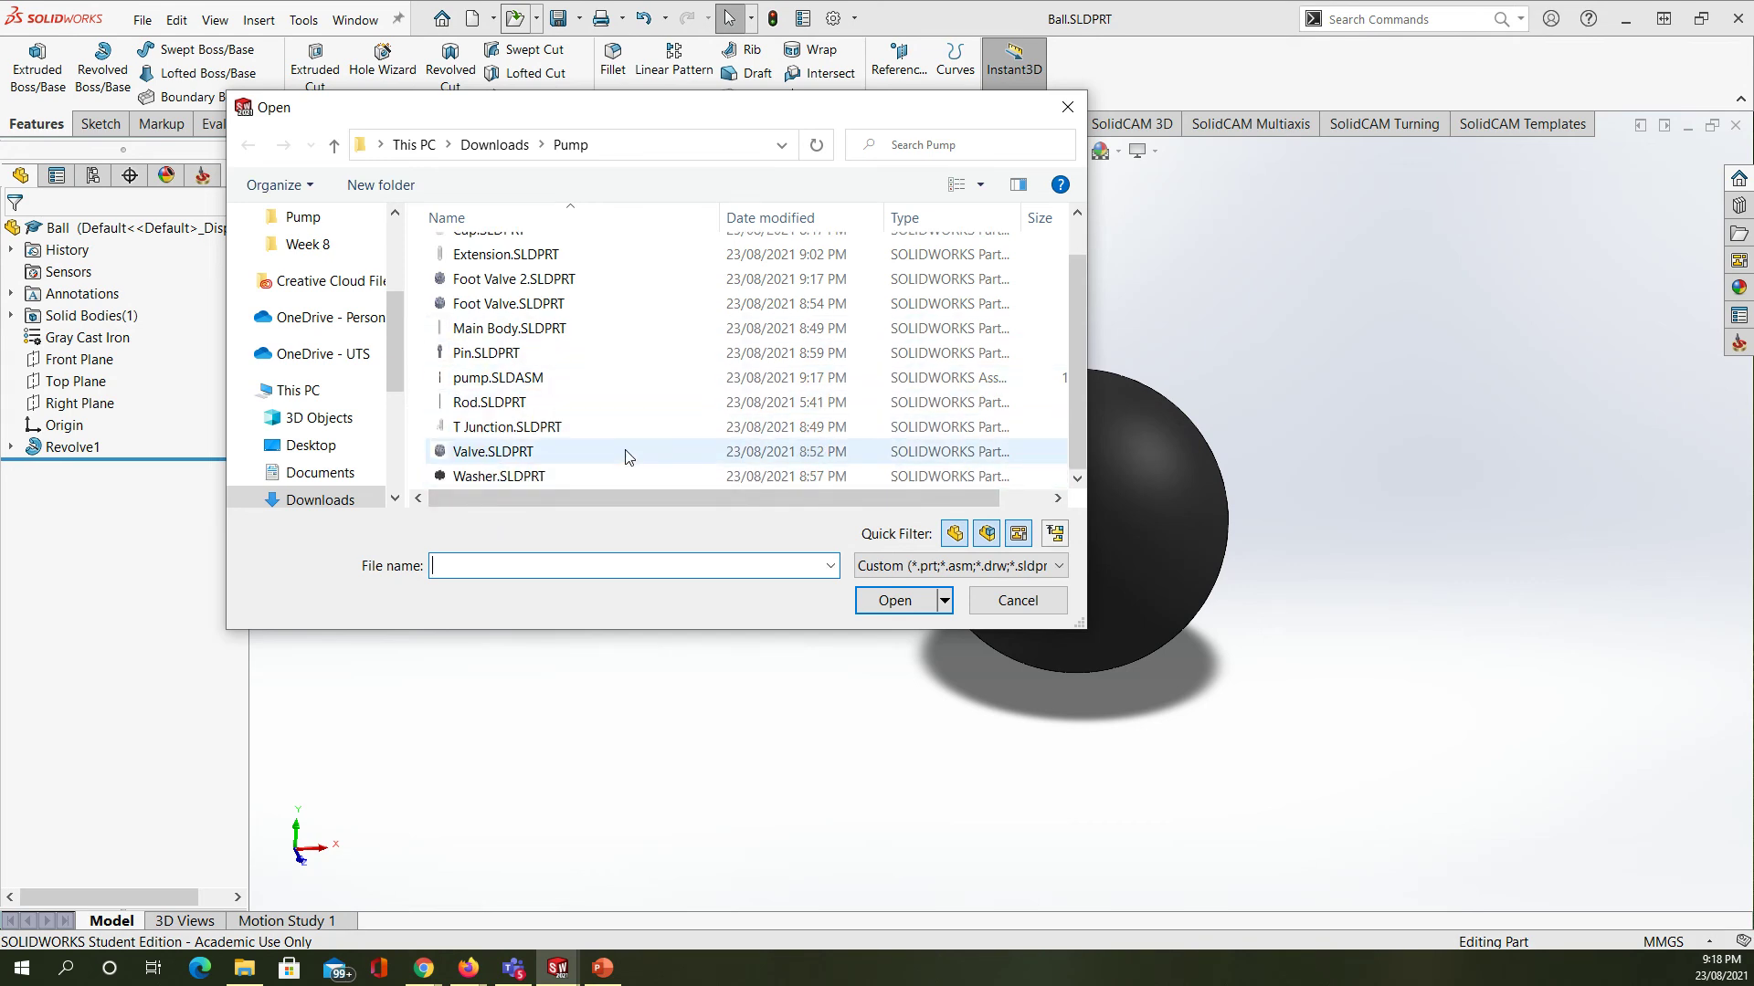
click(511, 378)
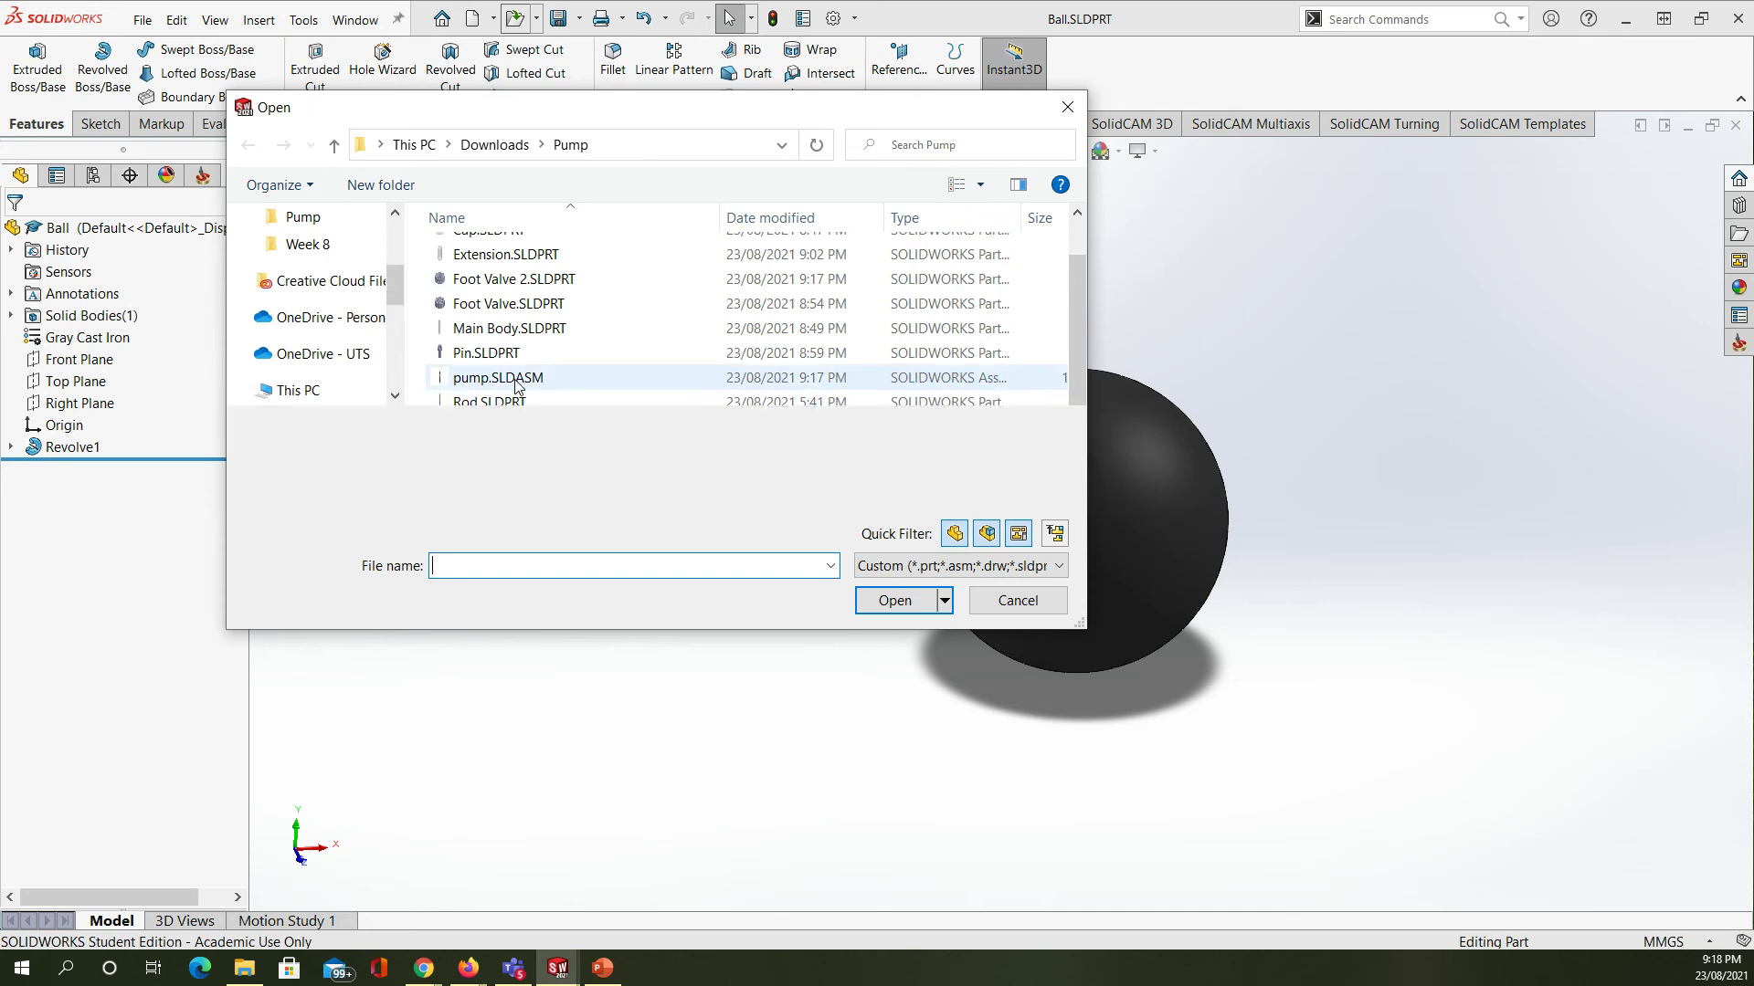
click(895, 602)
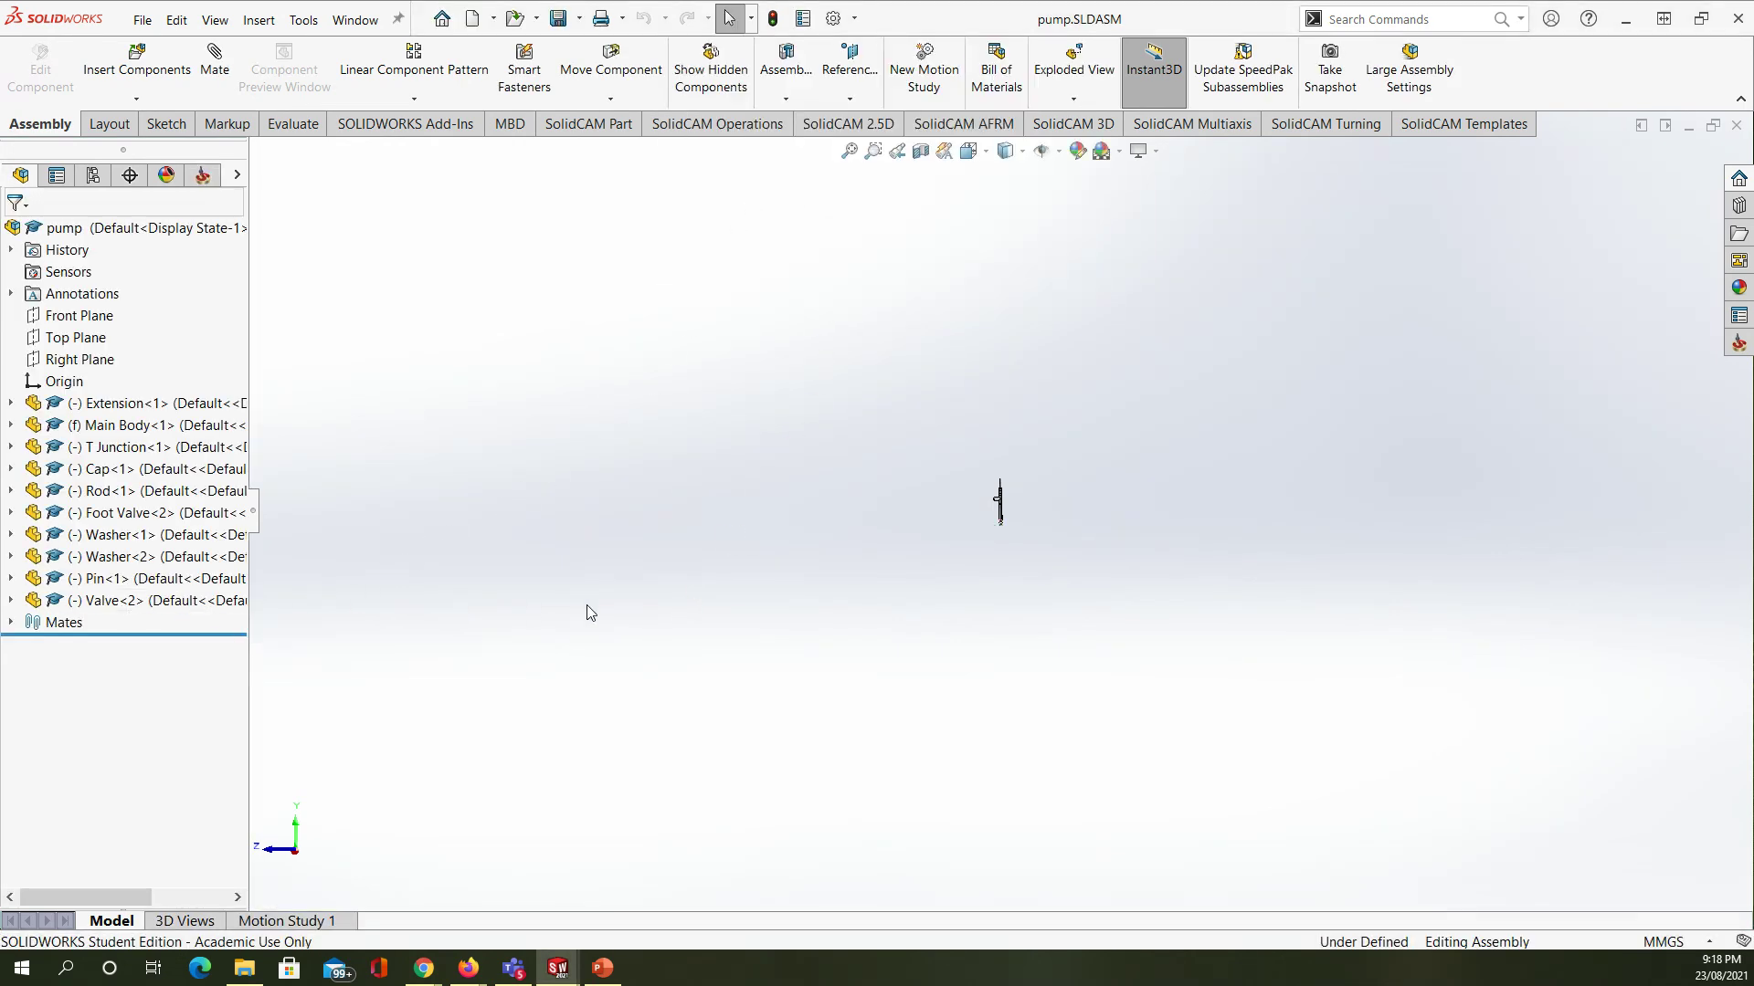
- Delete the second washer, the pin and the original foot valve from the base of the pump assembly
scroll(1081, 608, up, 10)
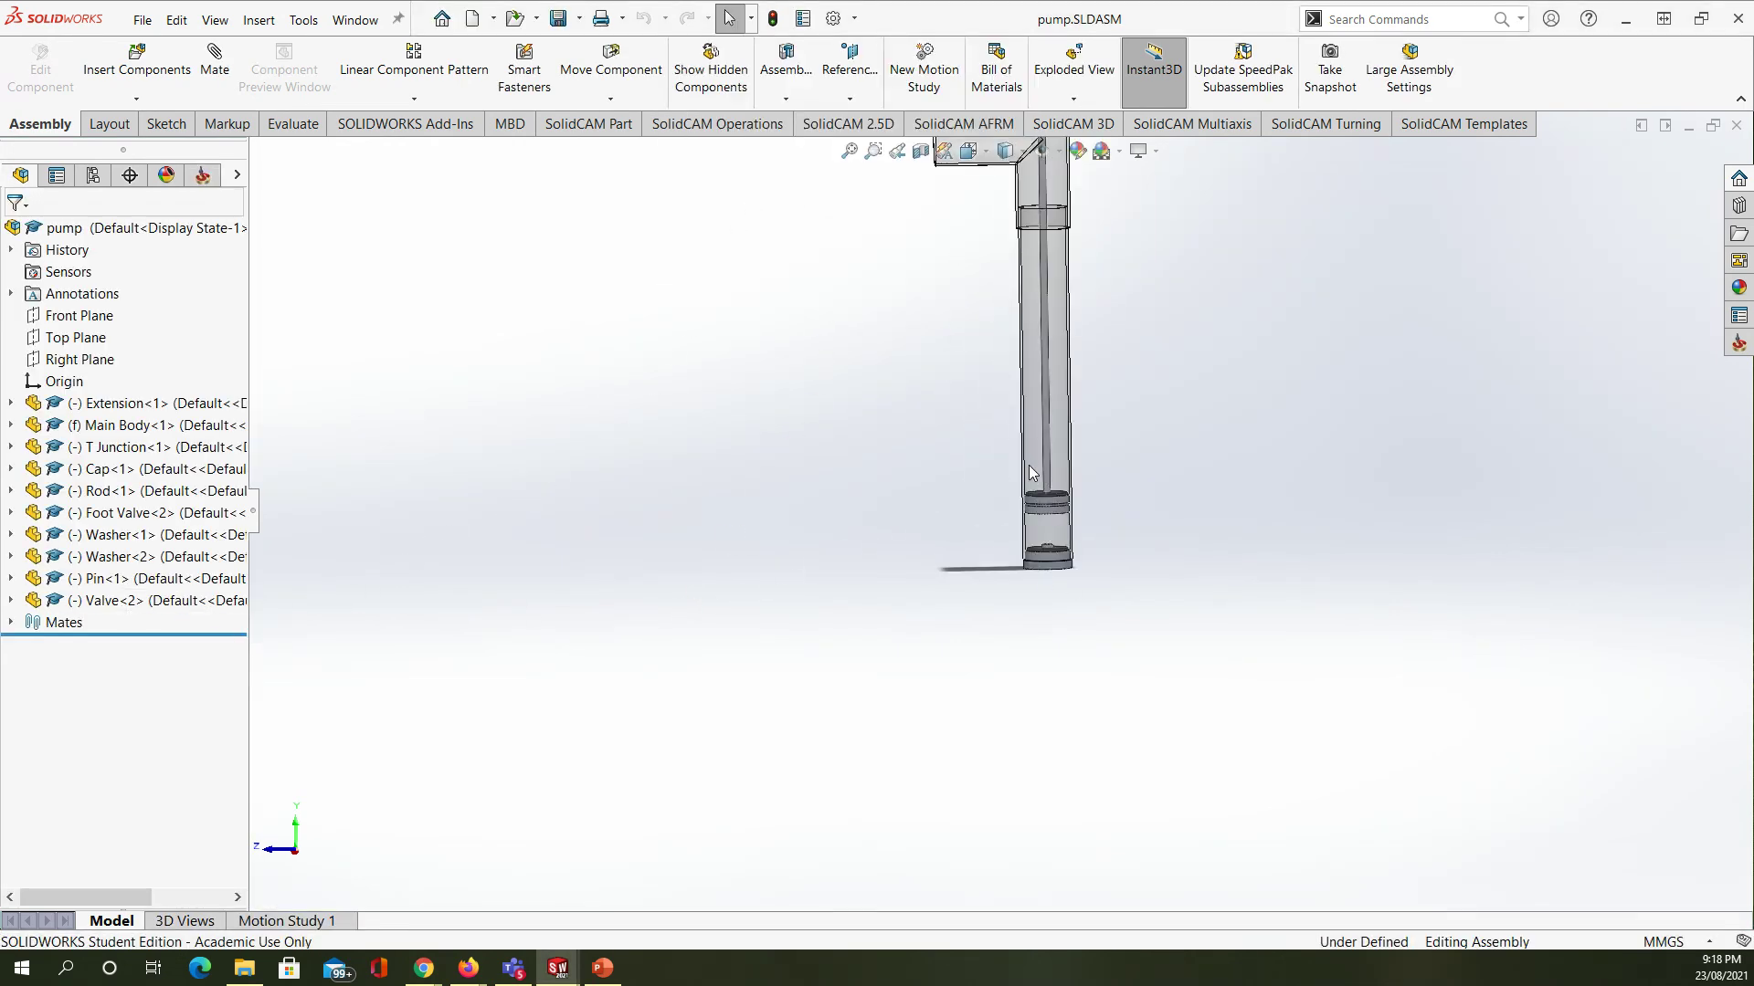
scroll(1055, 638, up, 6)
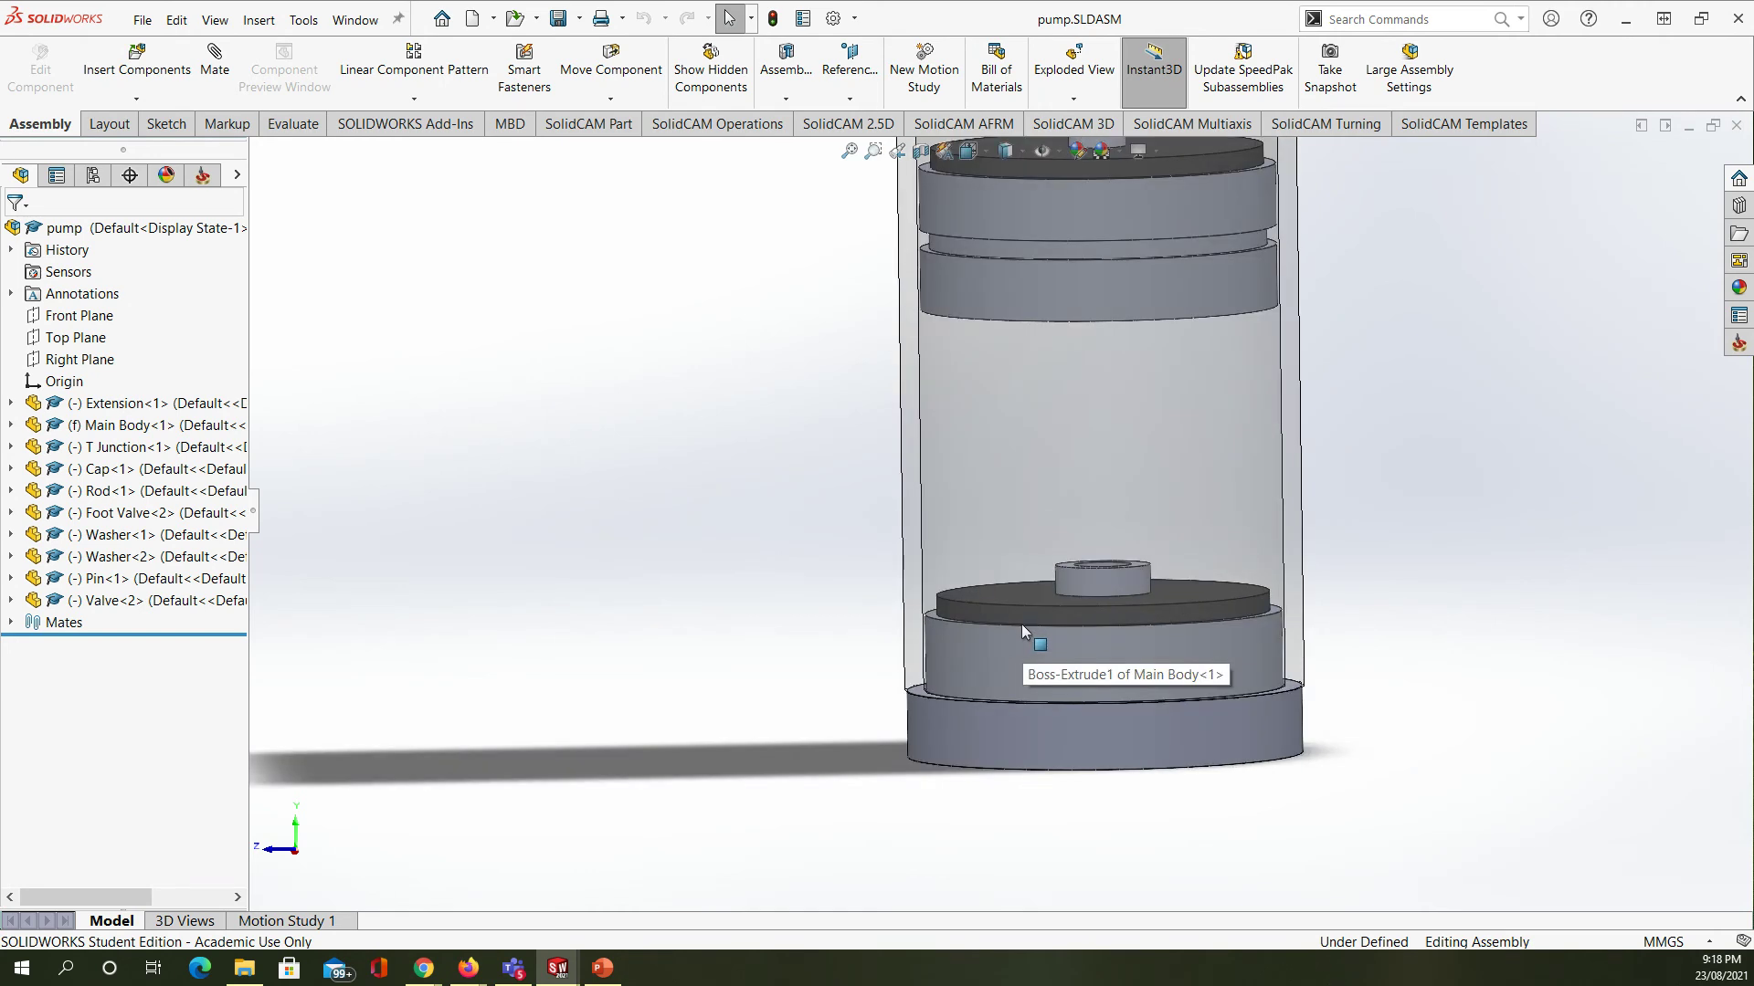
click(117, 605)
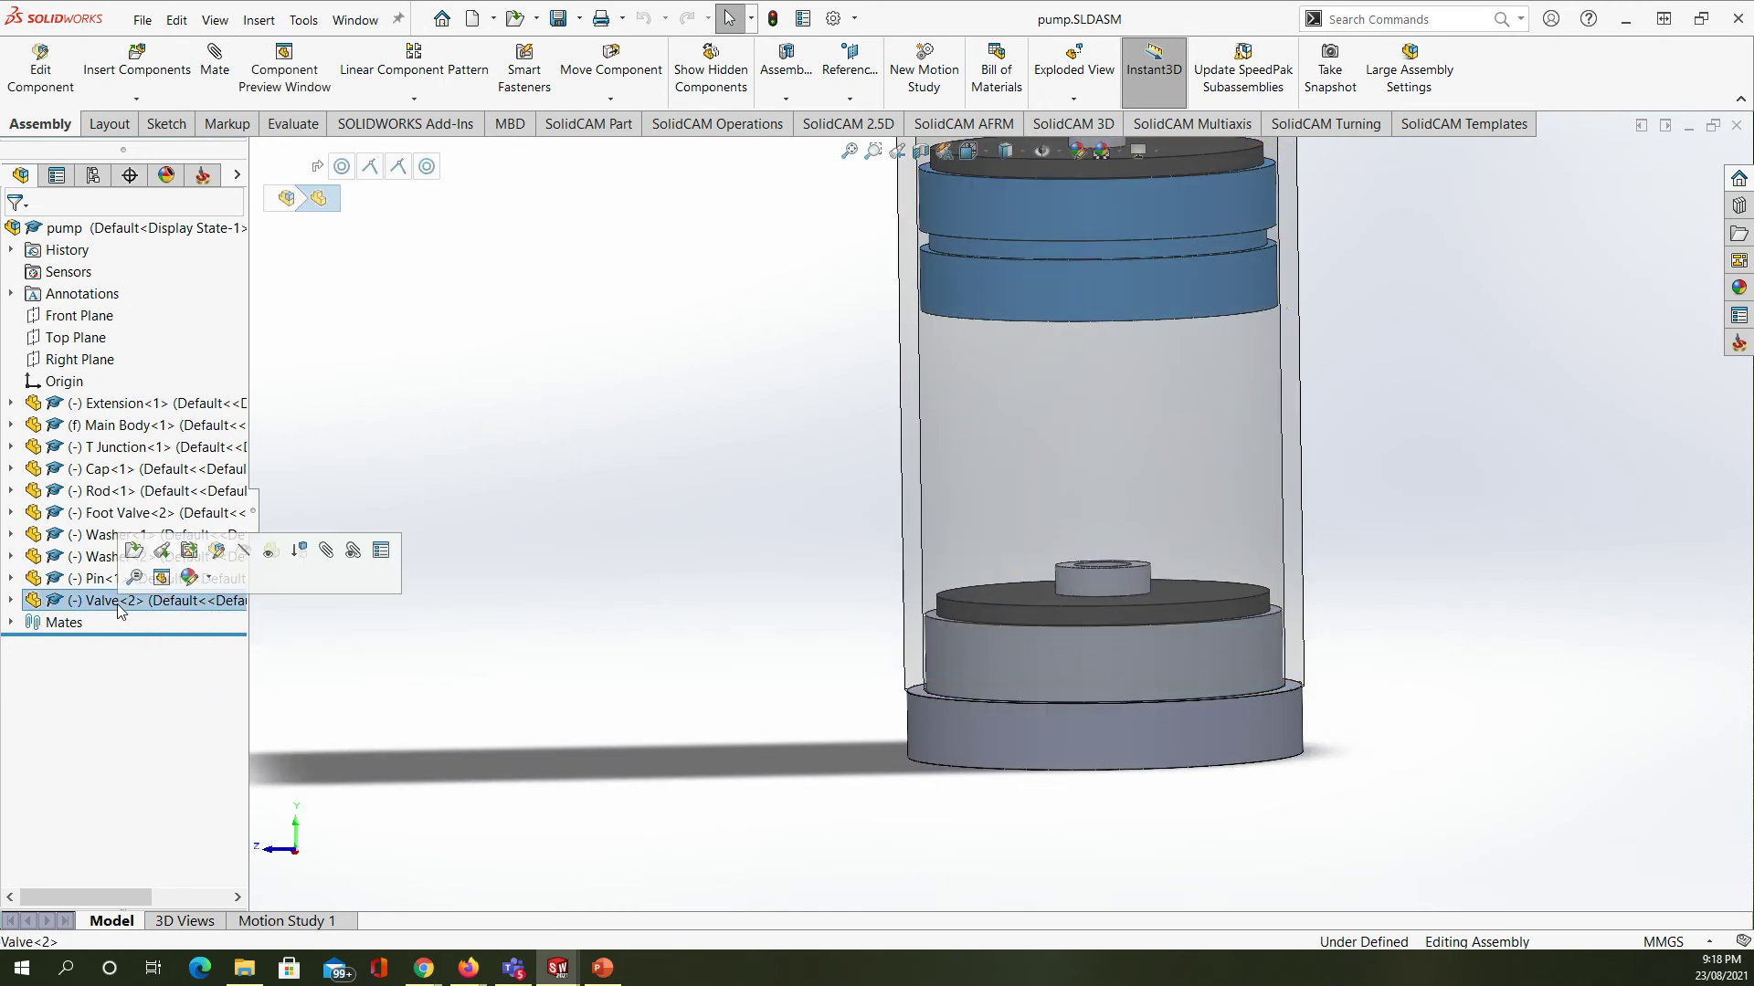
click(99, 580)
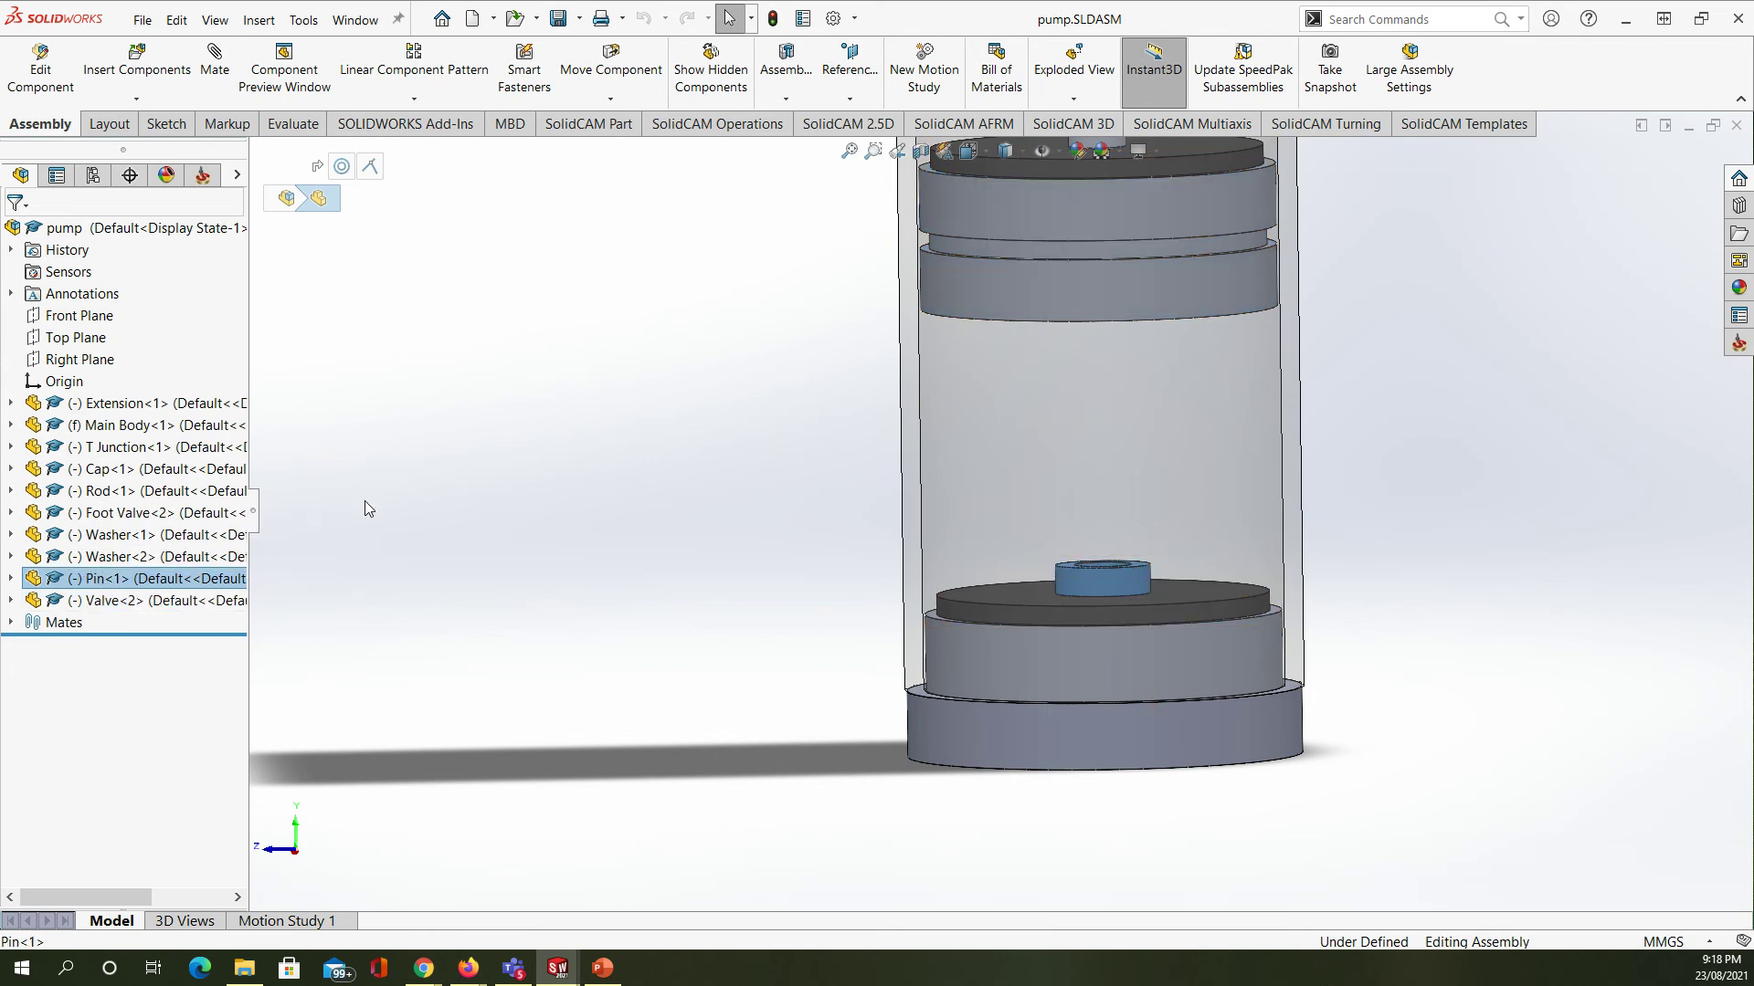
click(140, 557)
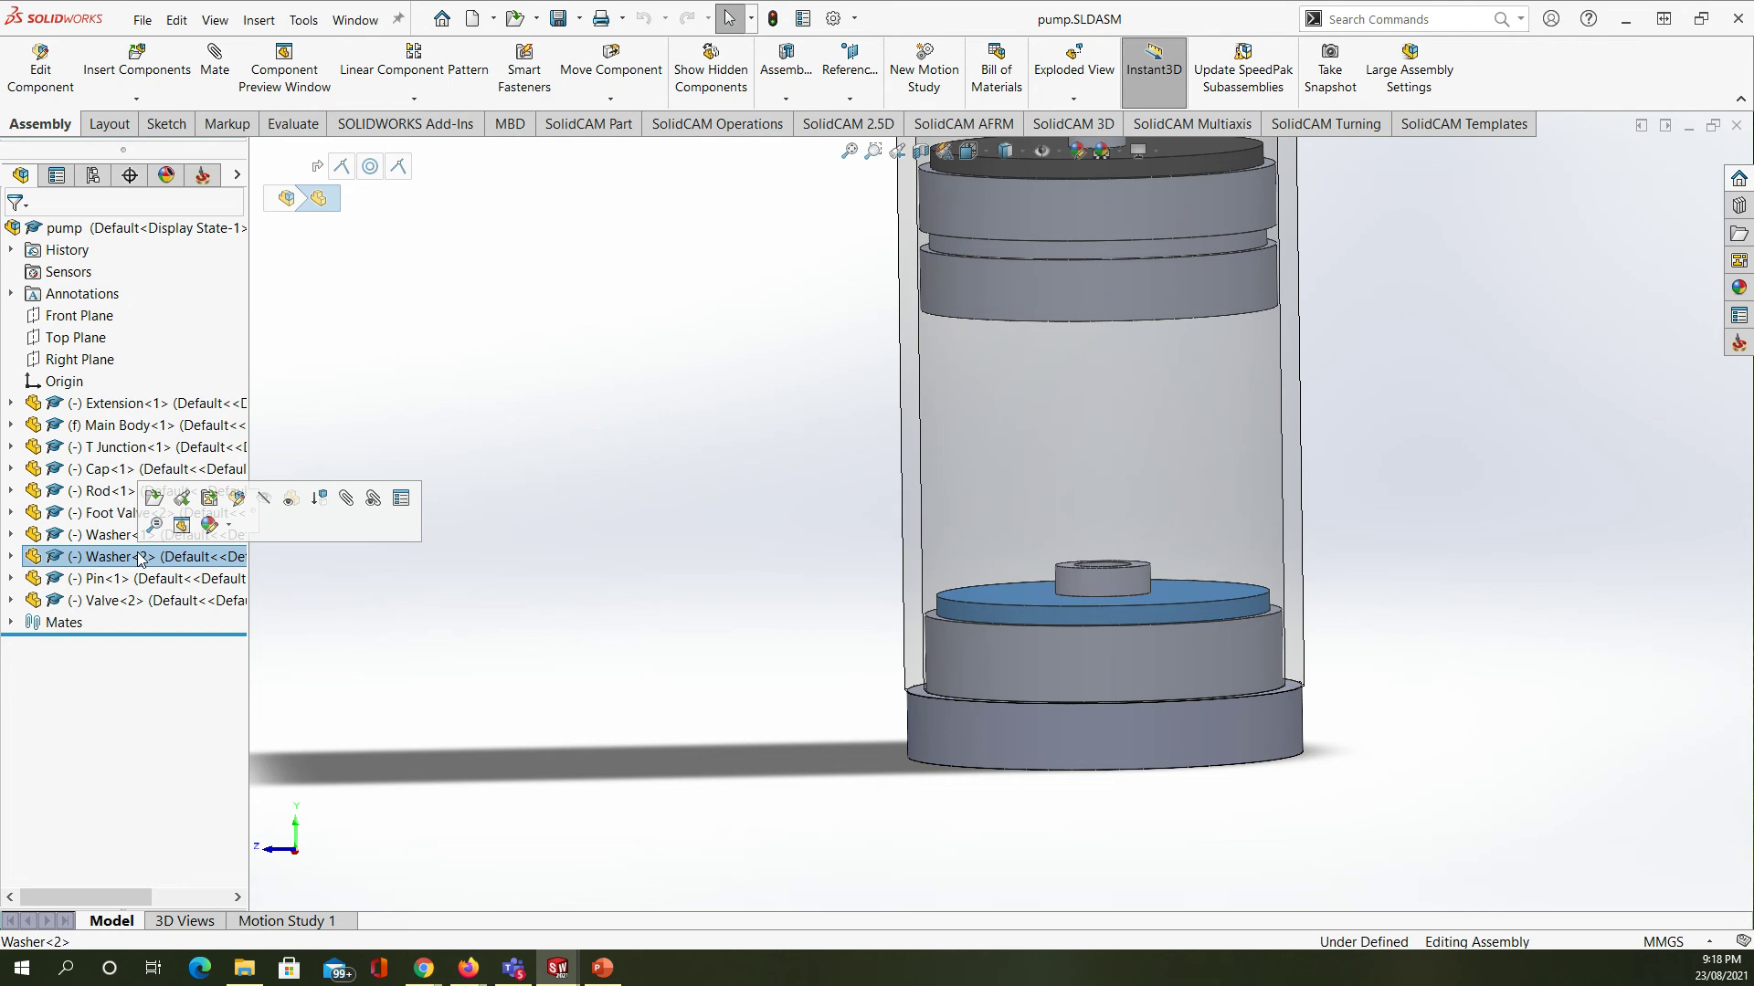
ctrl+click(94, 583)
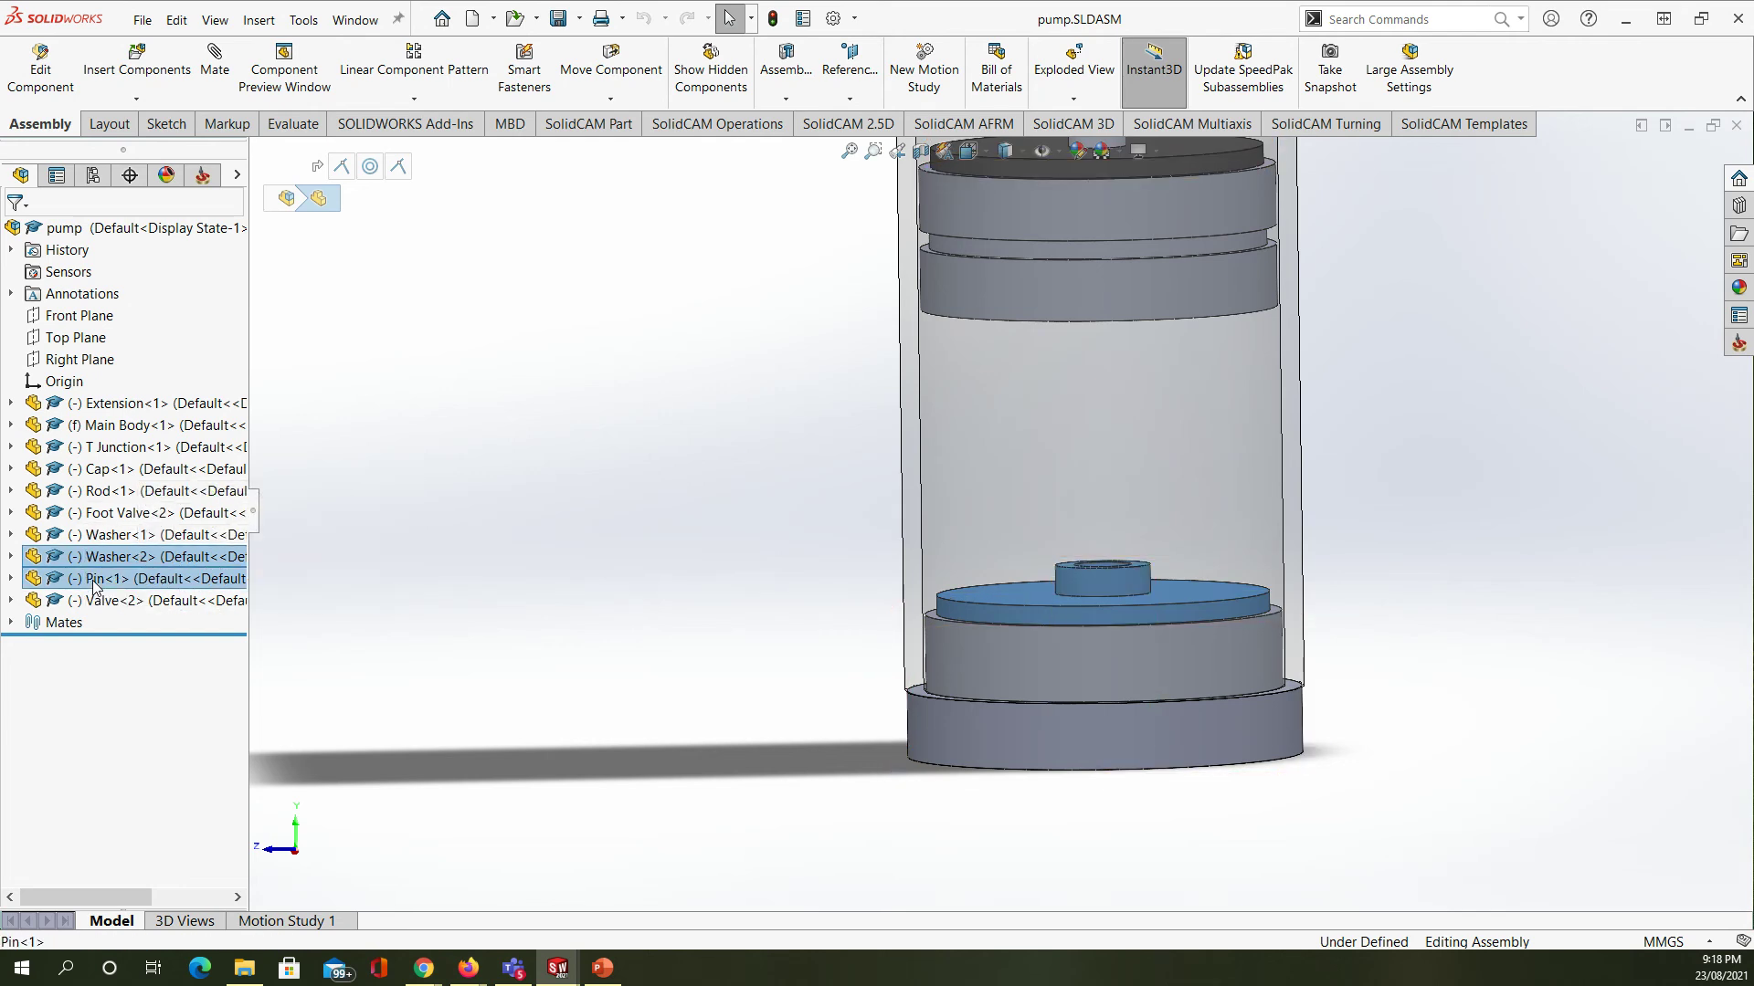
ctrl+click(133, 515)
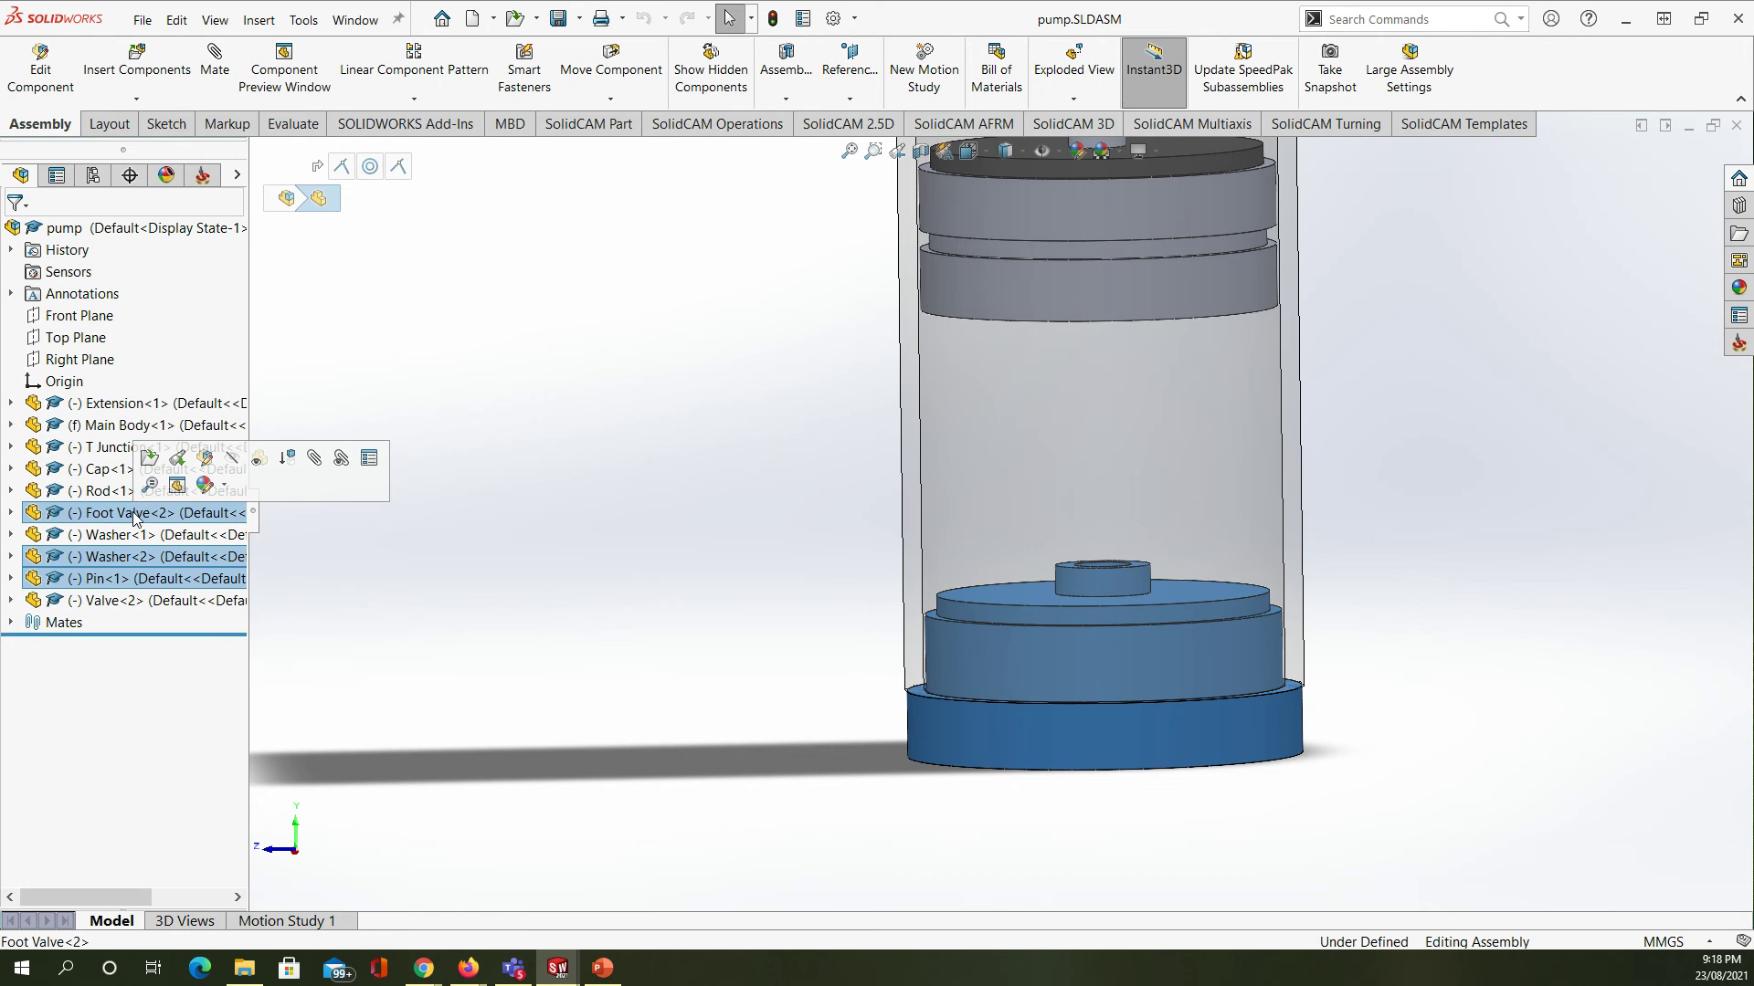
key(Delete)
click(1009, 369)
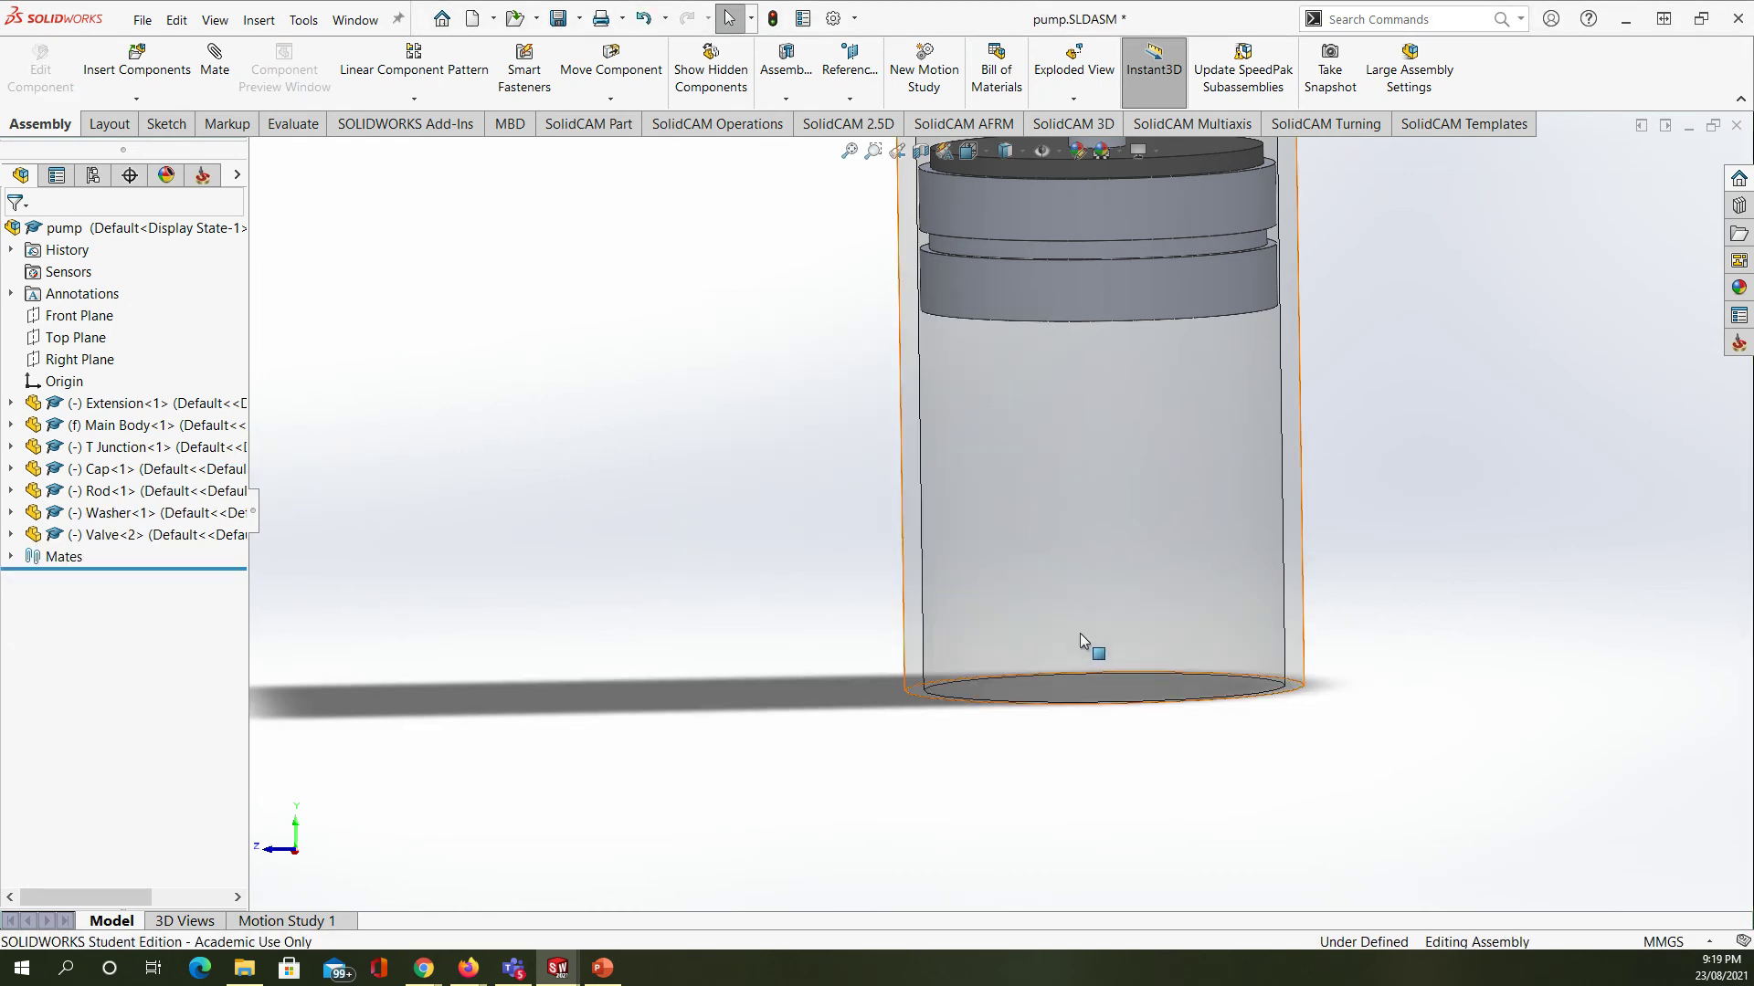
- Insert Foot Valve 2 beside the lower end of the main body and the Ball part above it
click(157, 81)
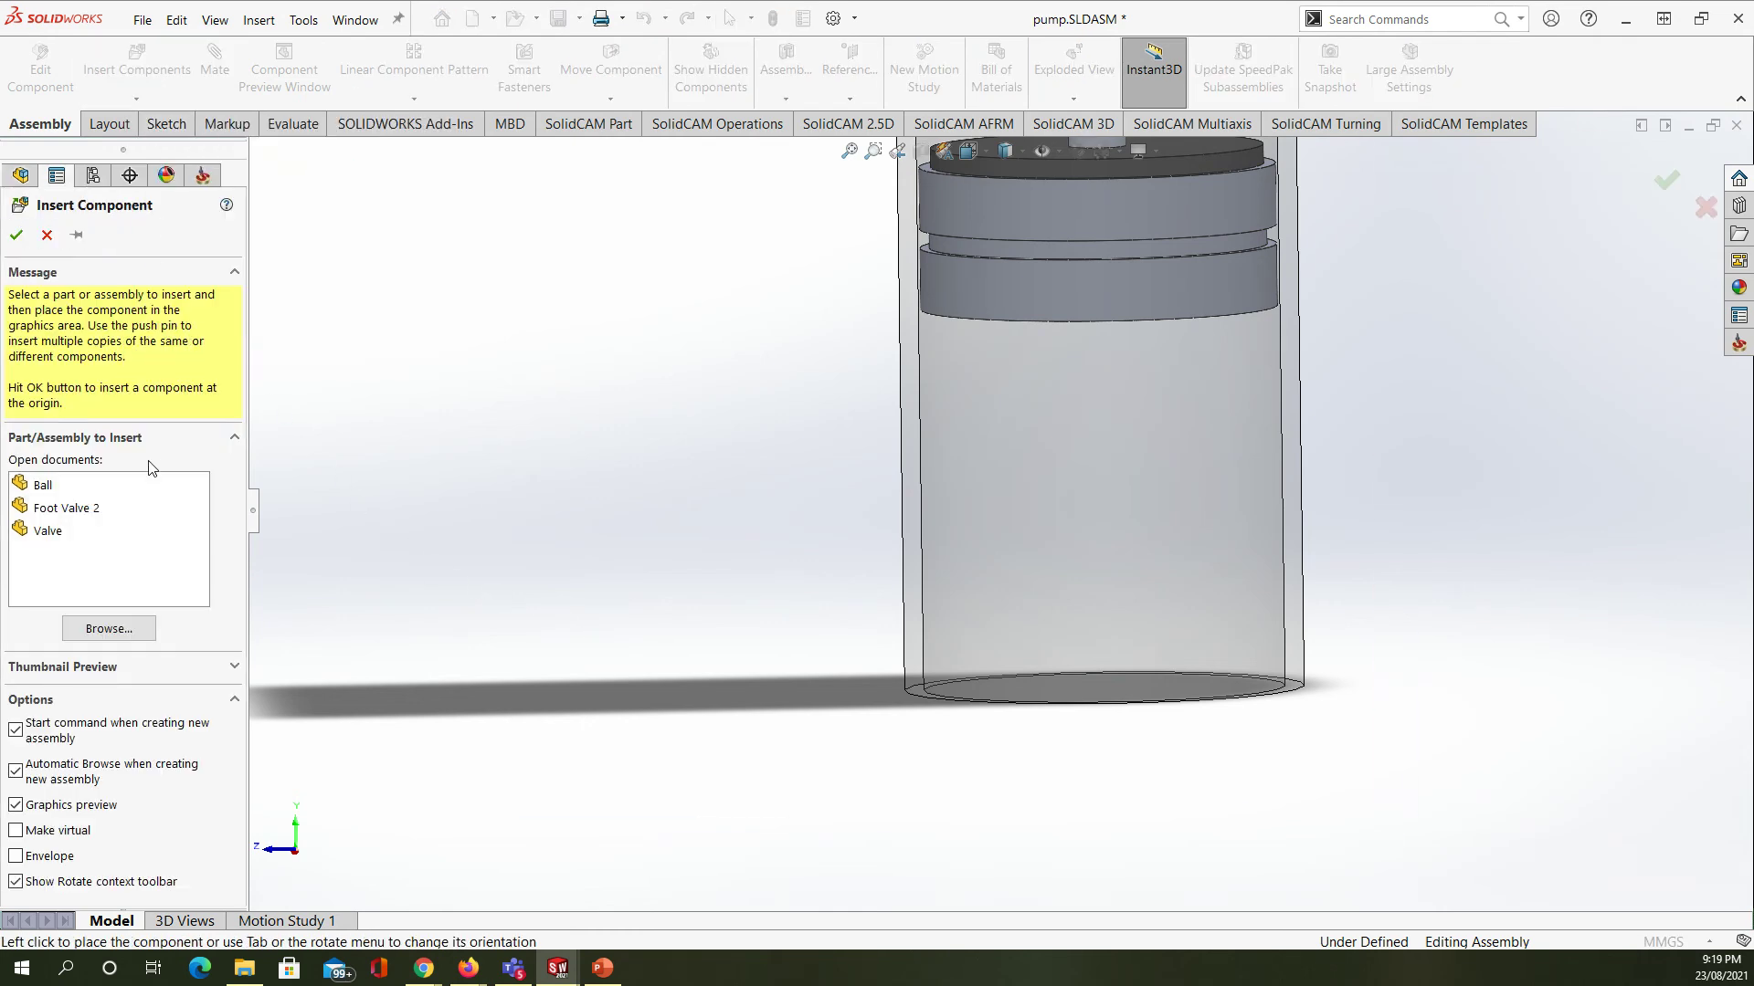
click(41, 514)
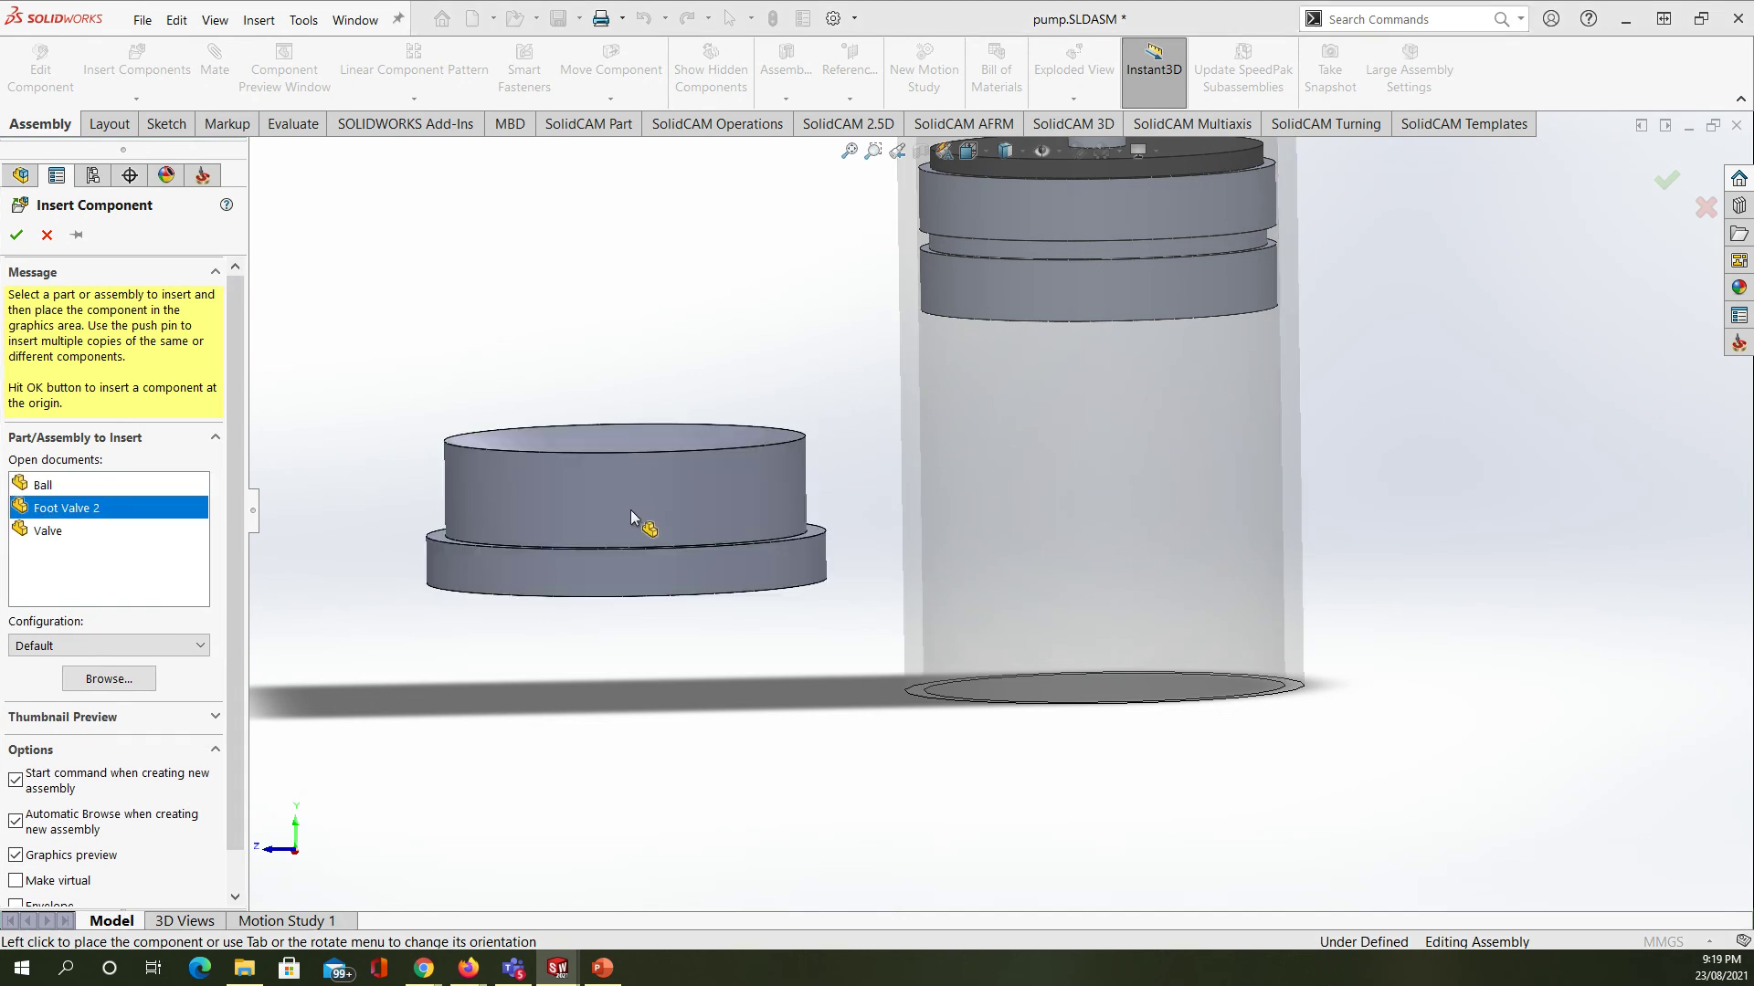
click(646, 709)
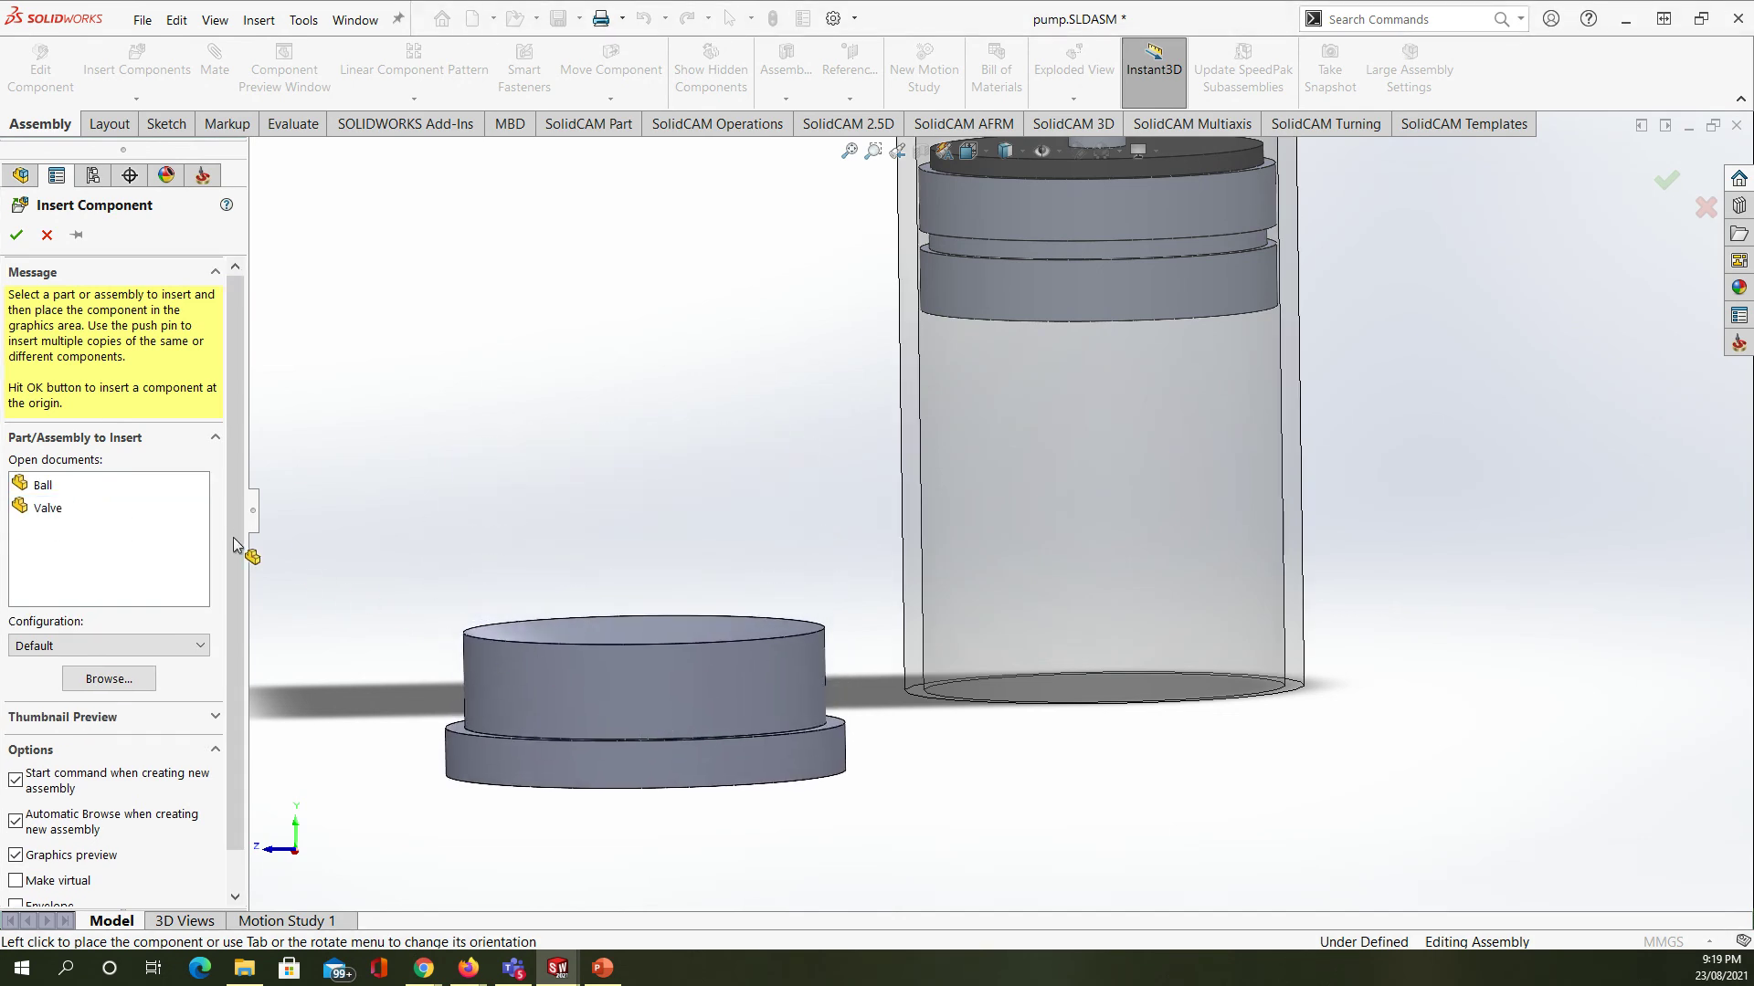
click(149, 75)
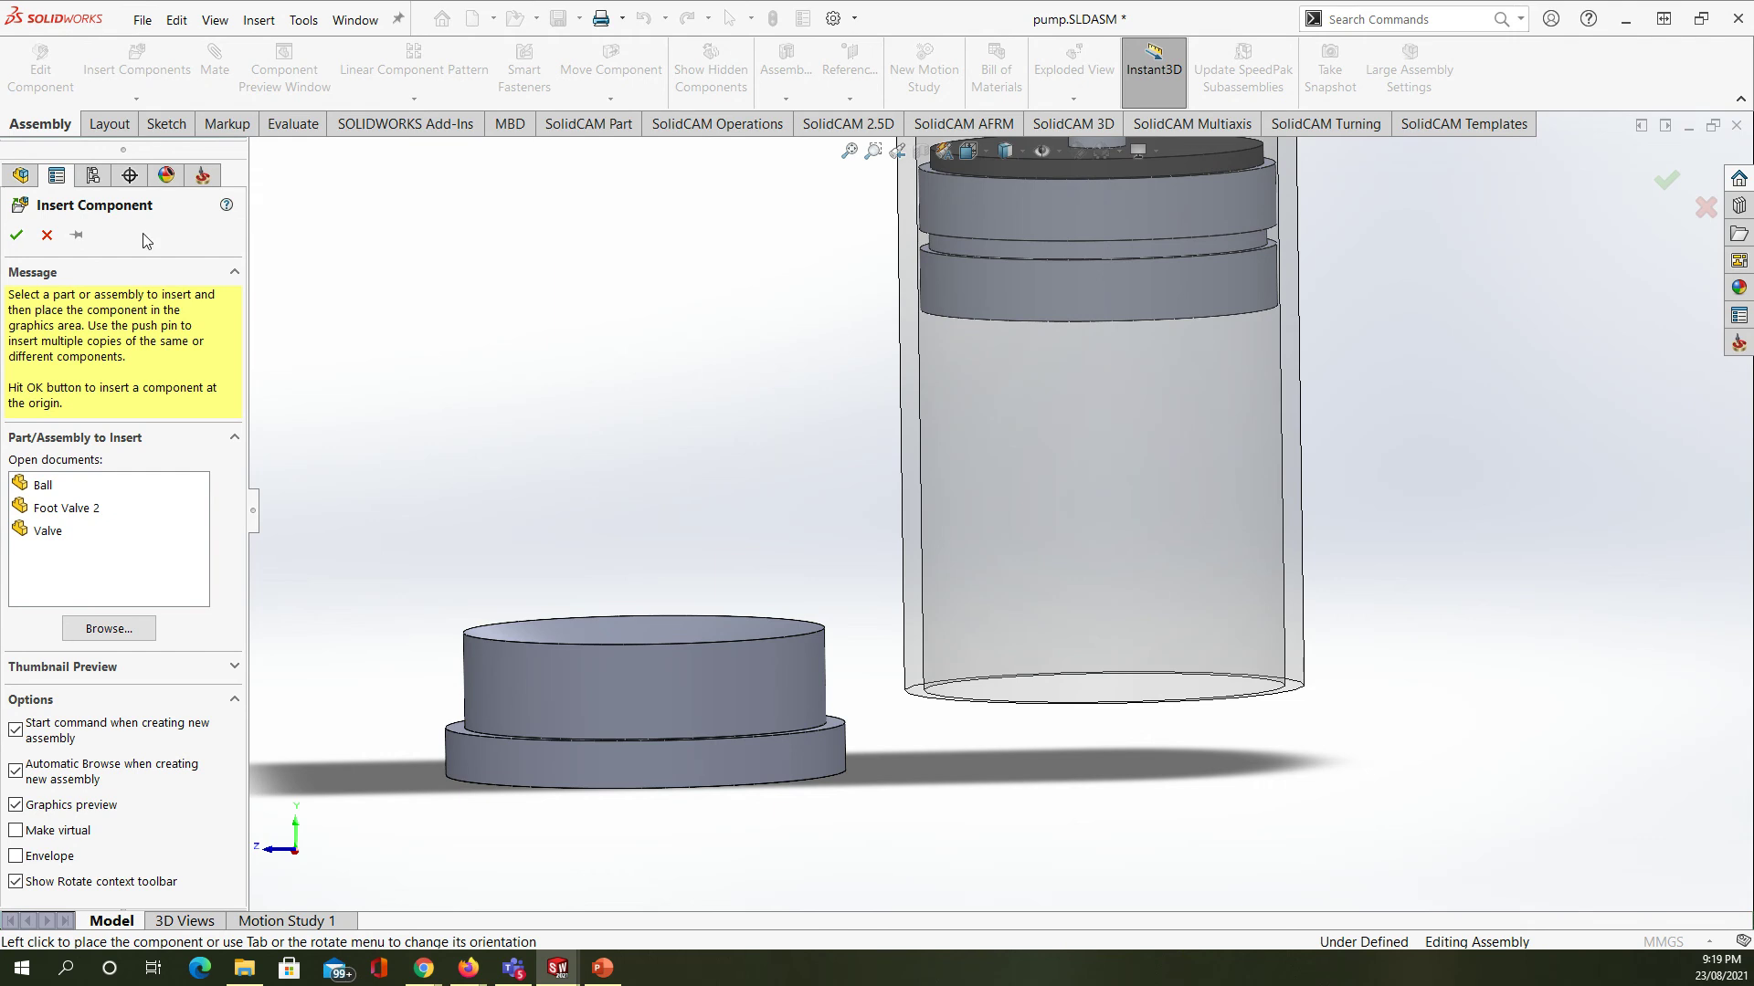
click(45, 488)
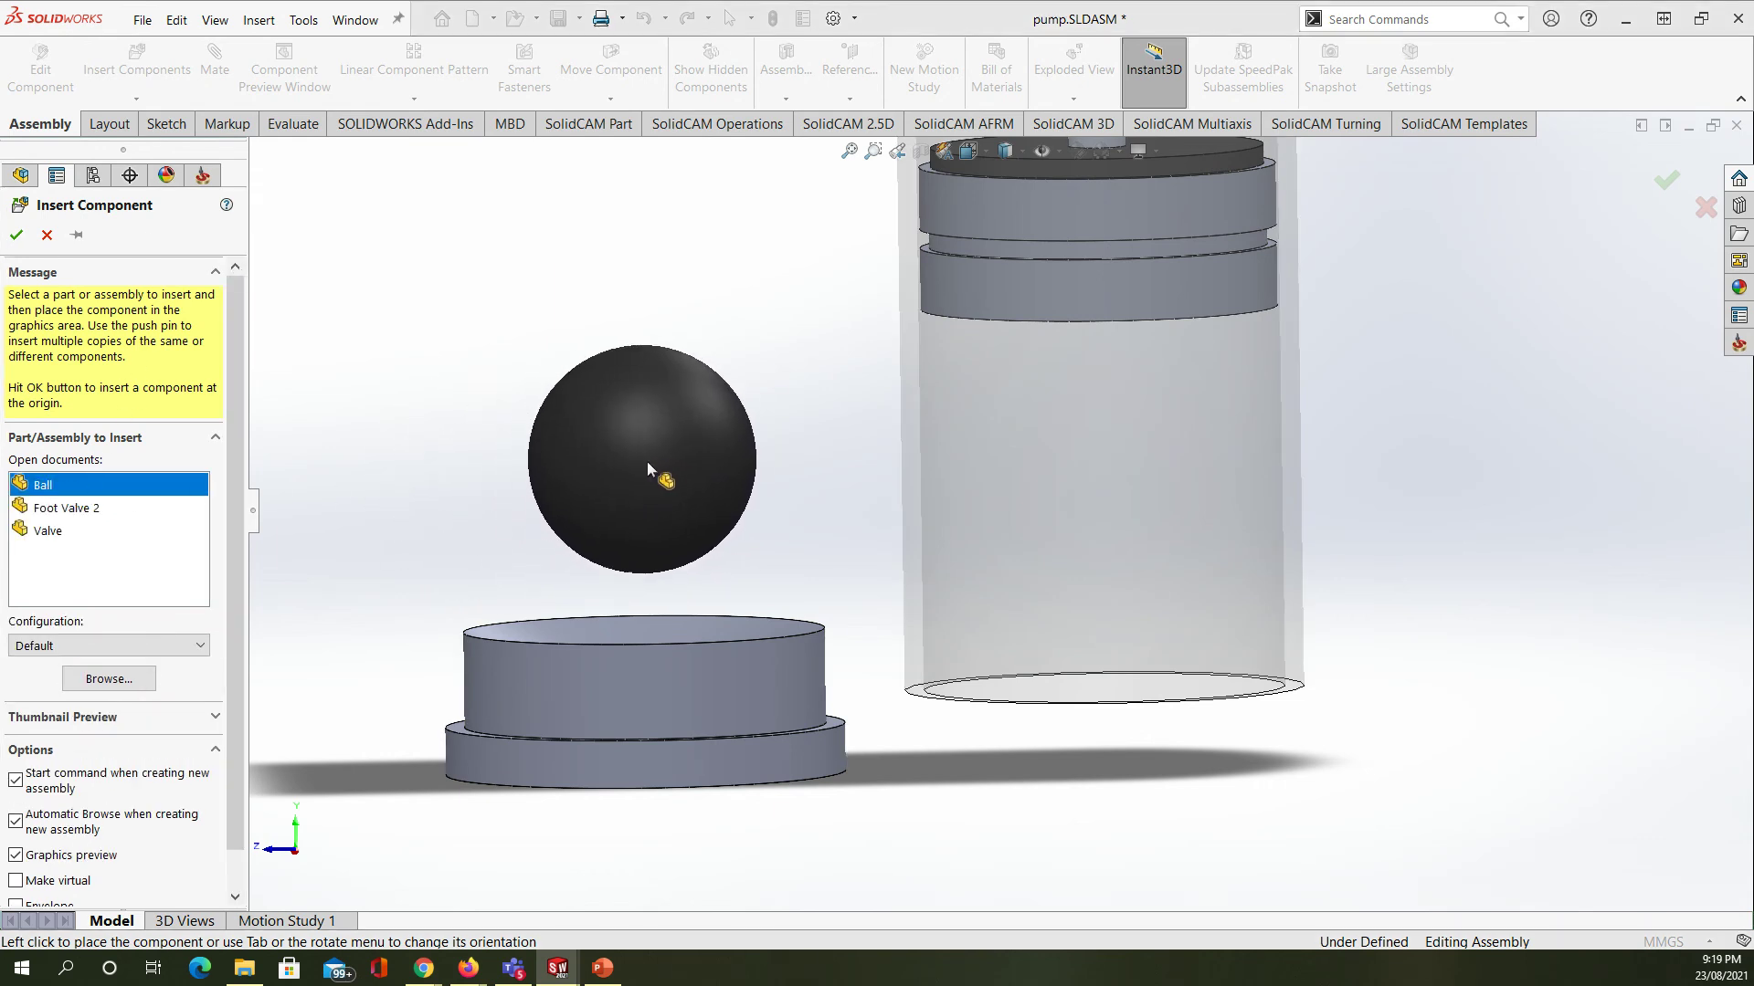
click(647, 462)
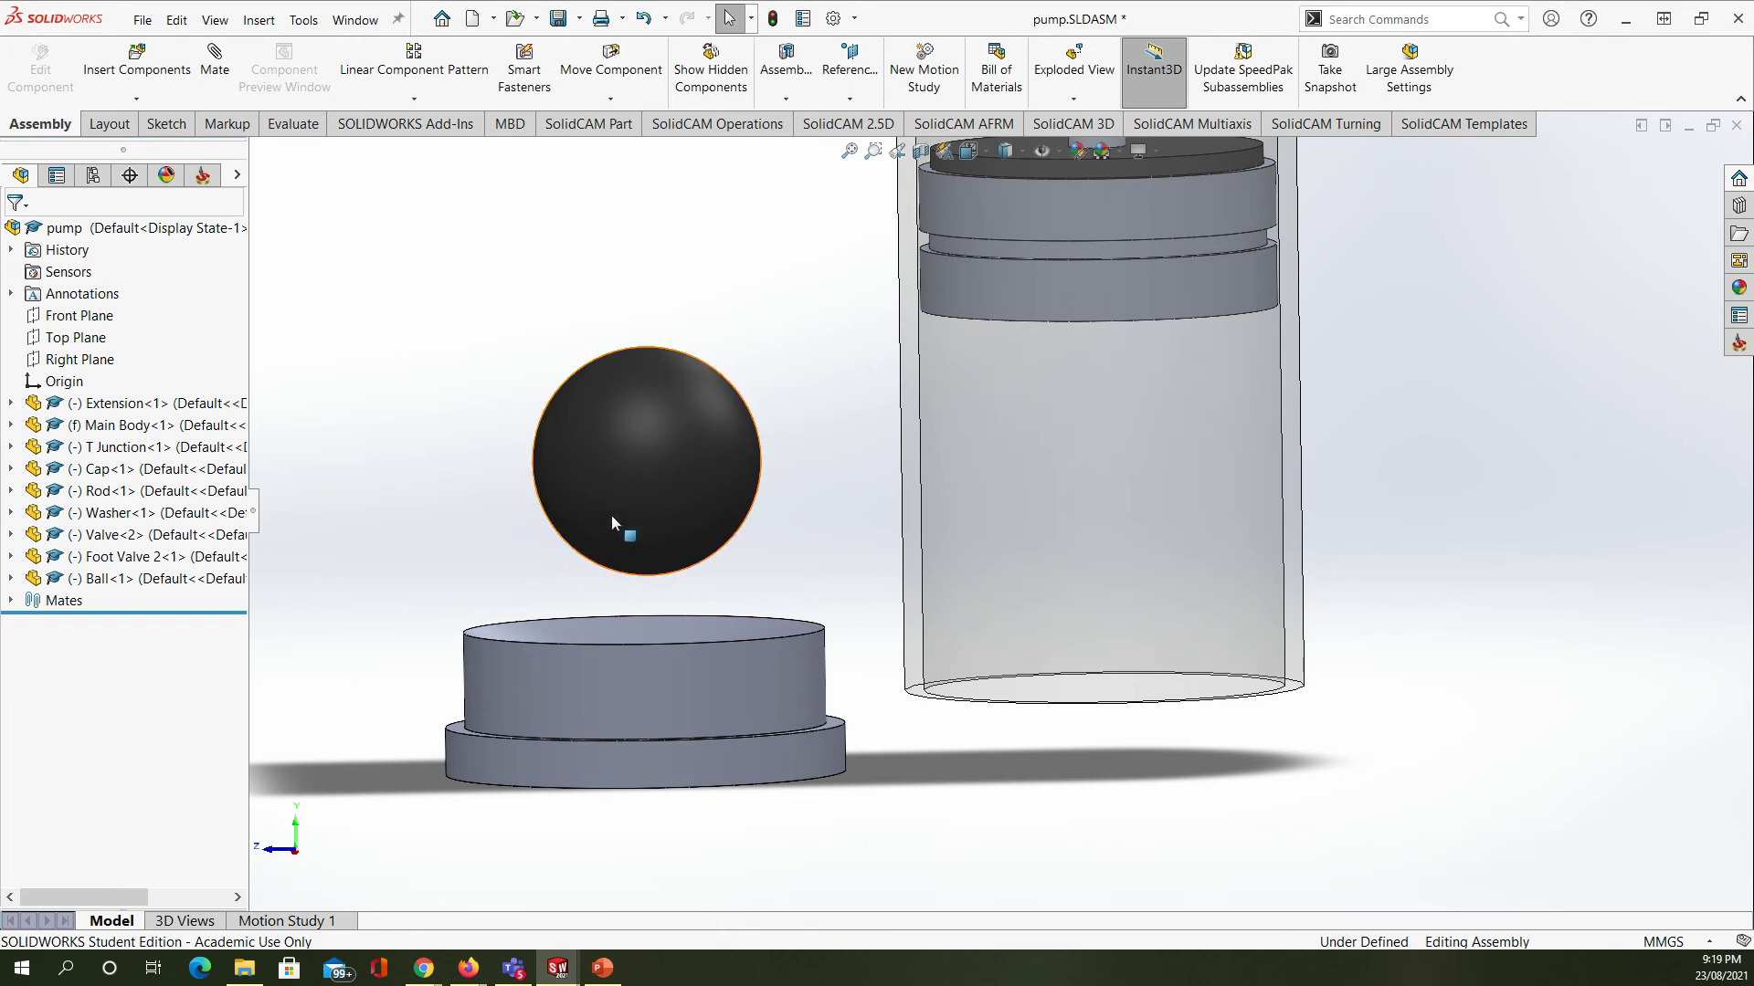
- Add a tangent mate between the ball's surface and the conical inner face of Foot Valve 2, and close the Mate command
scroll(593, 532, up, 3)
middle_drag(596, 533, 667, 599)
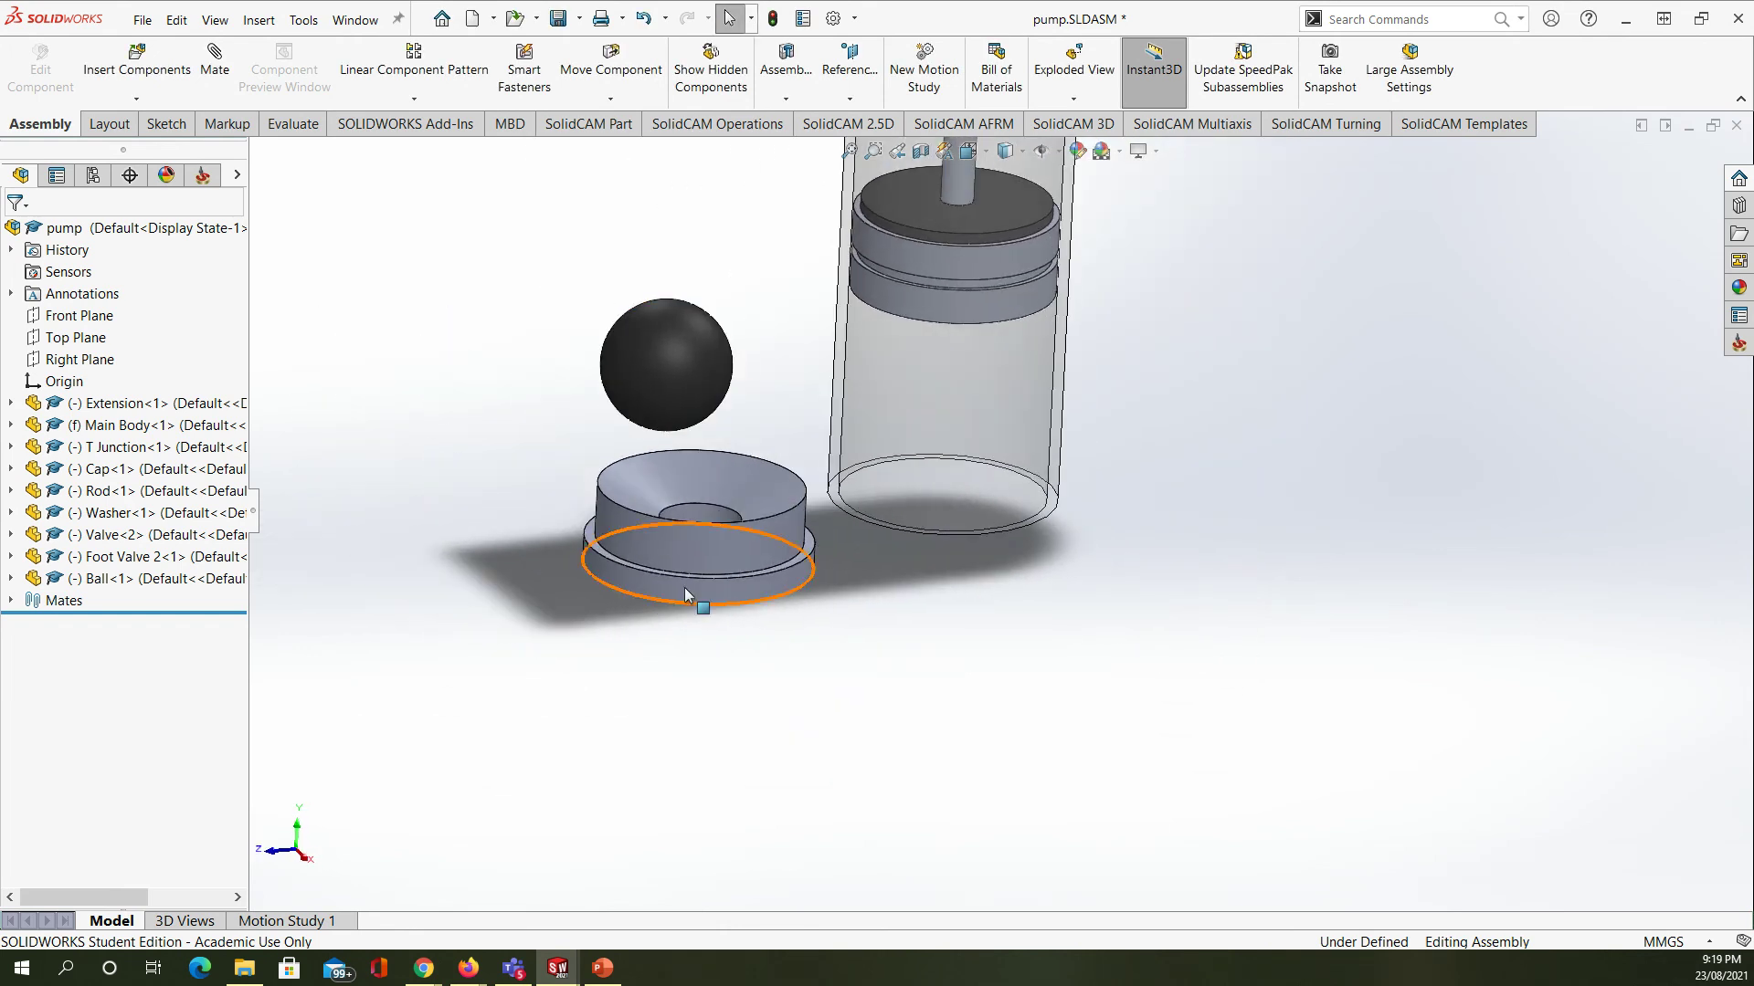
scroll(752, 458, down, 3)
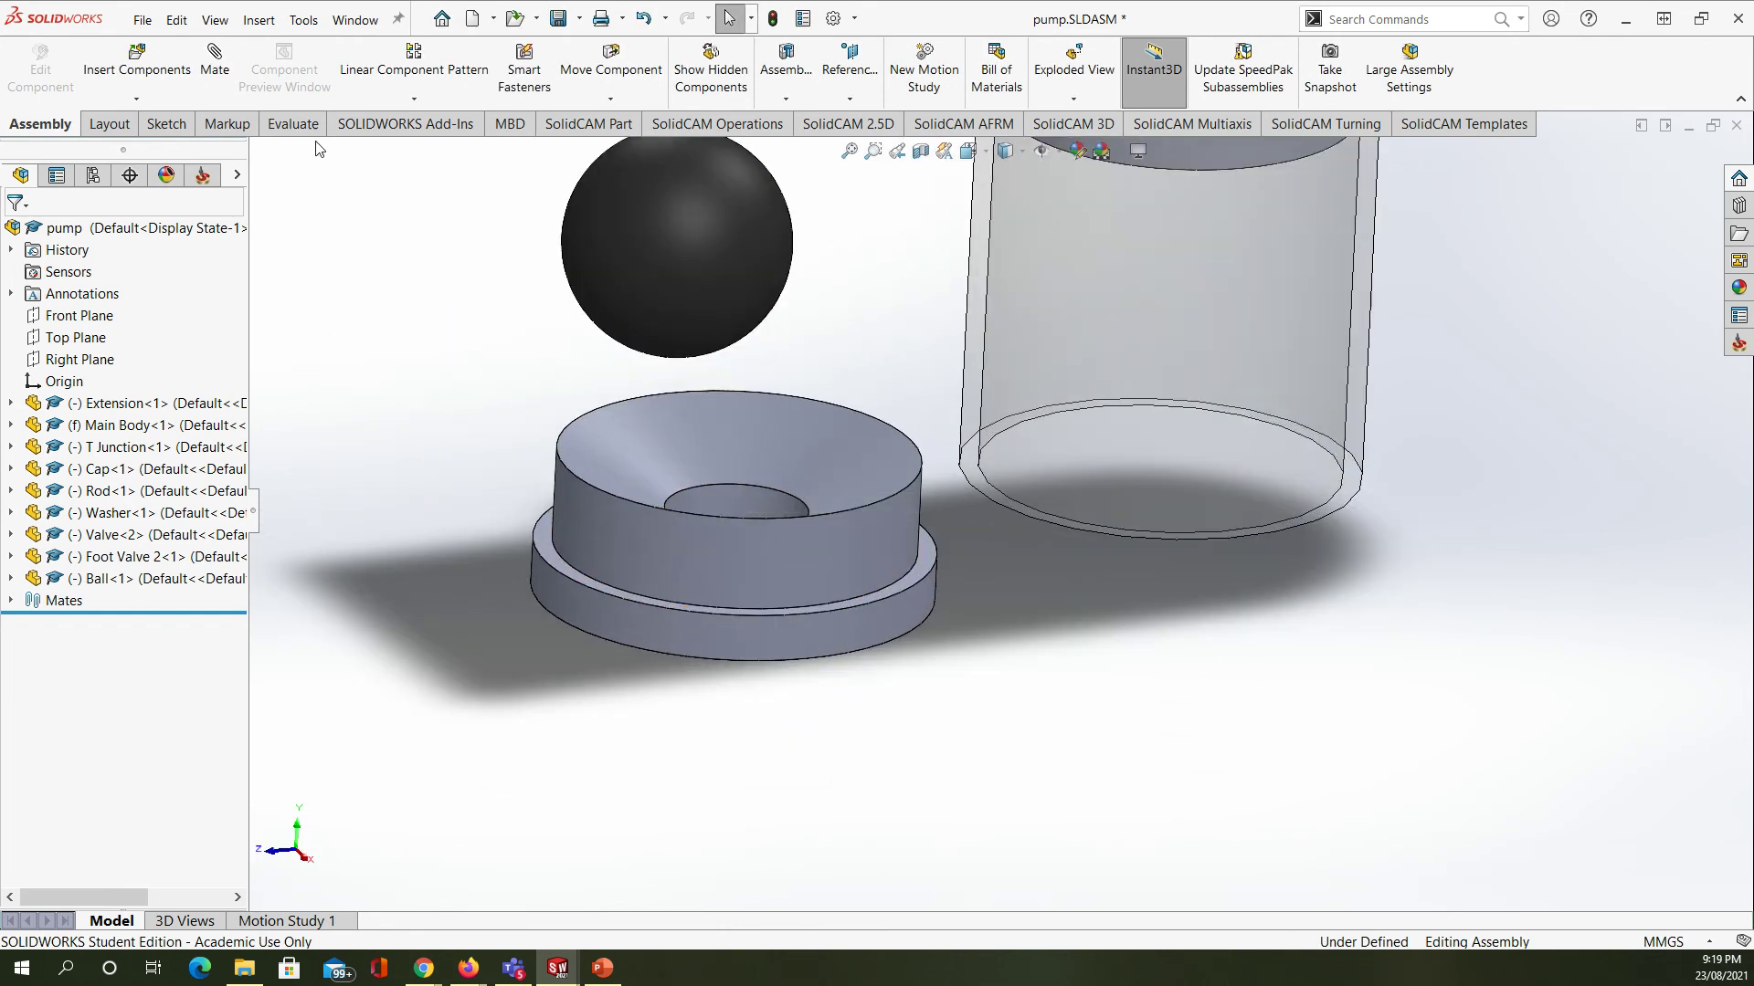
click(217, 78)
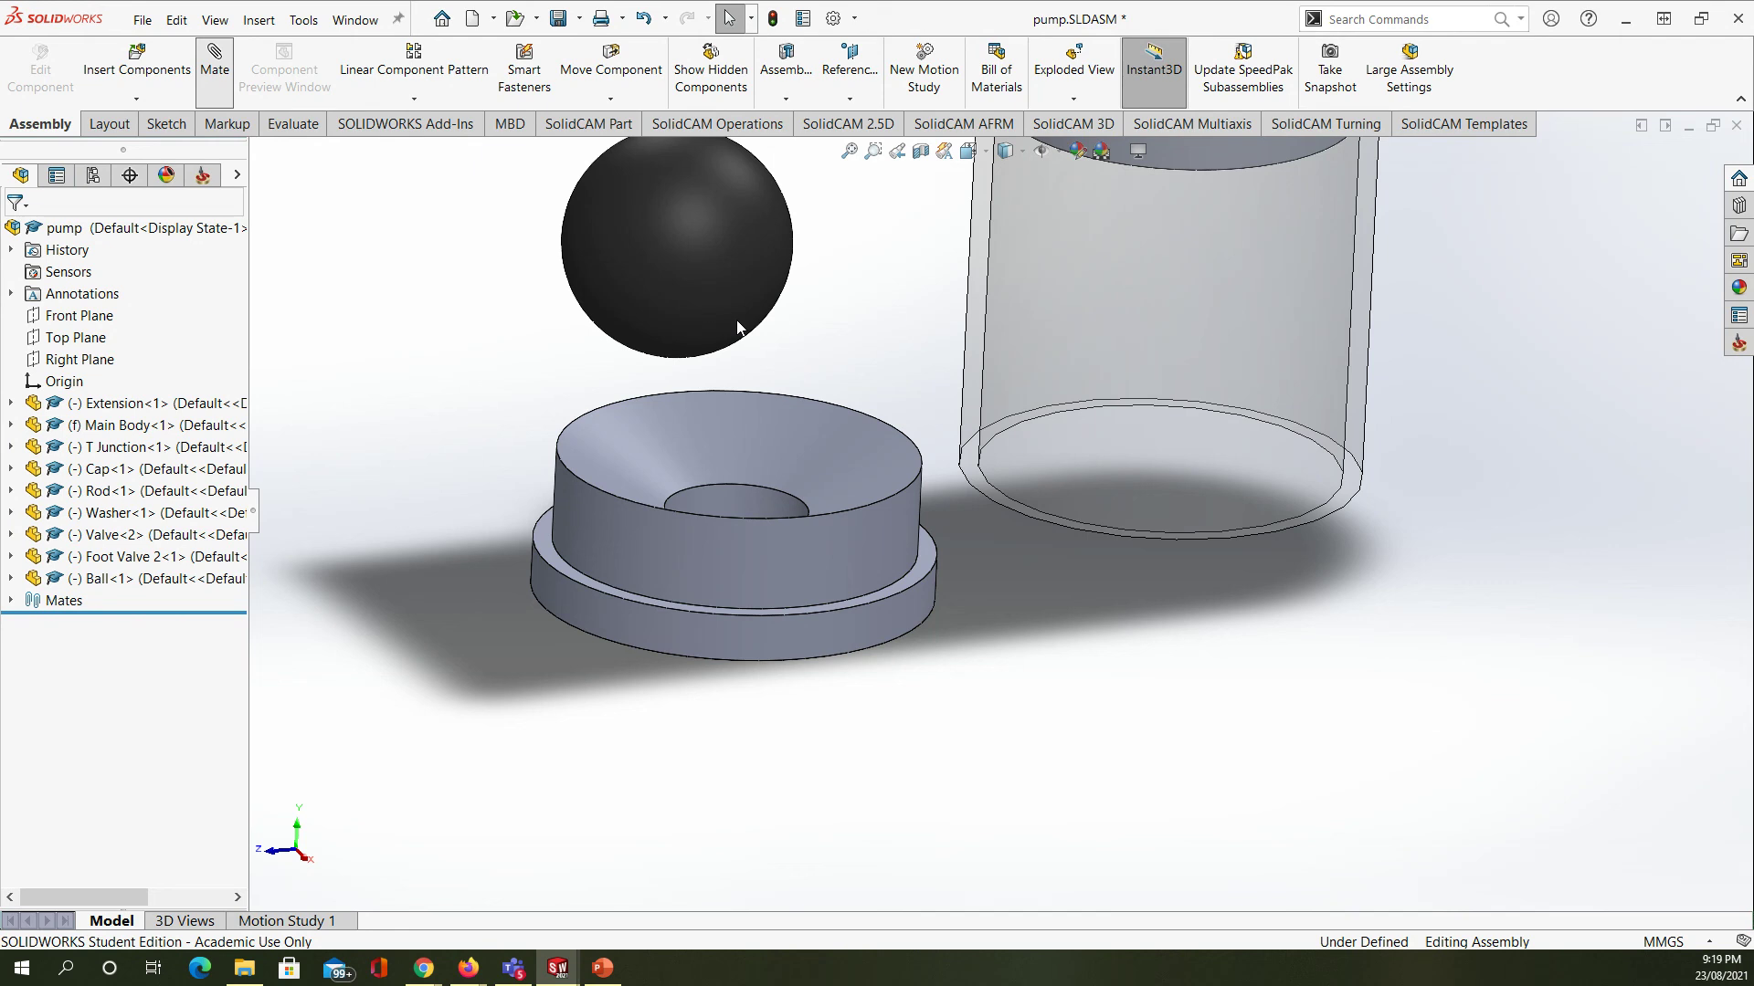
middle_drag(708, 368, 685, 281)
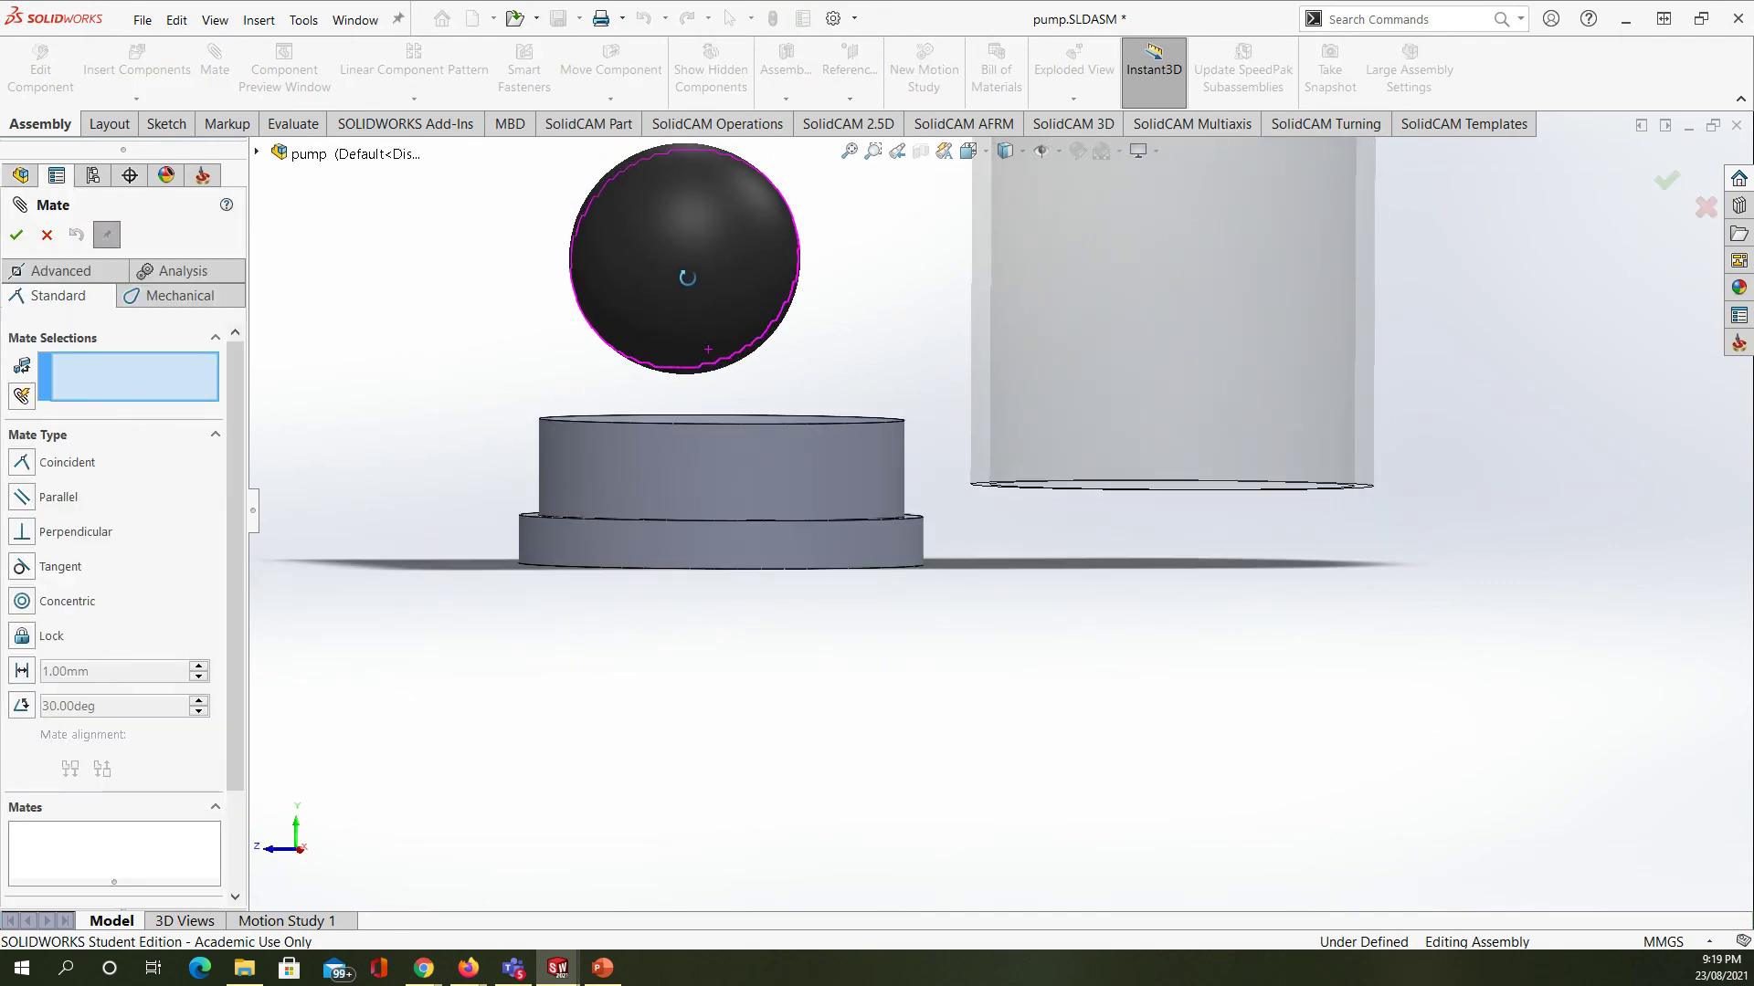
scroll(749, 296, down, 3)
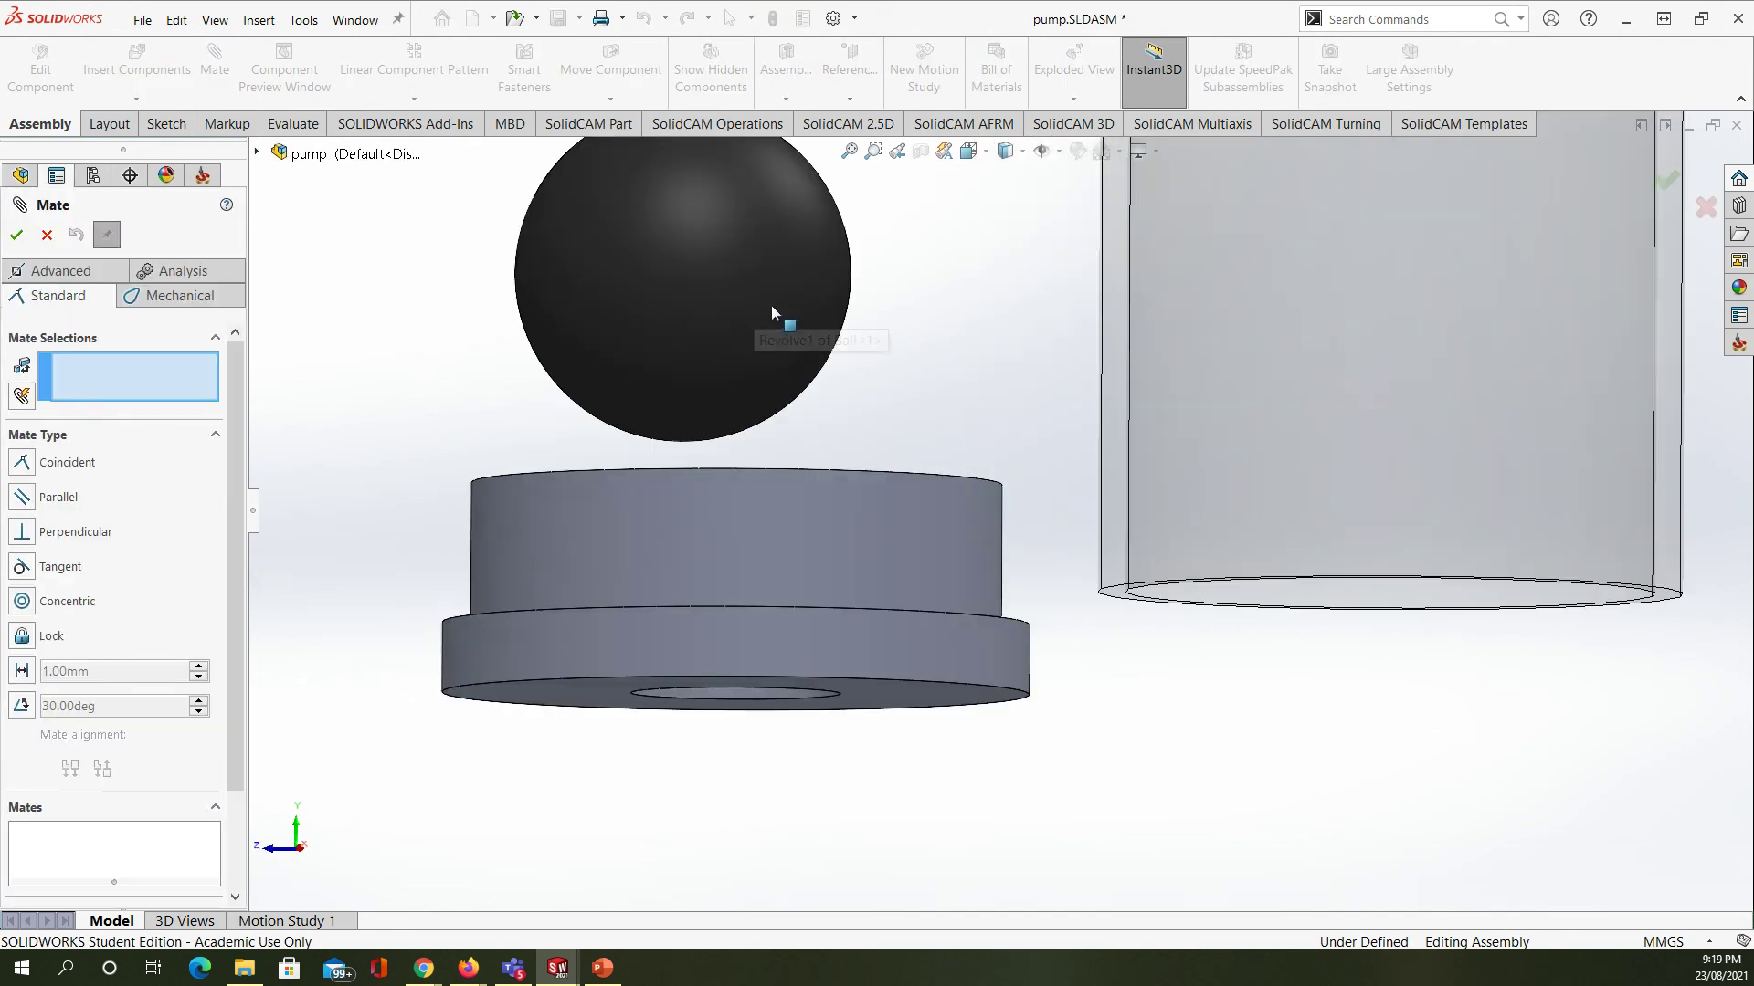
click(668, 369)
middle_drag(665, 383, 658, 587)
scroll(658, 587, down, 1)
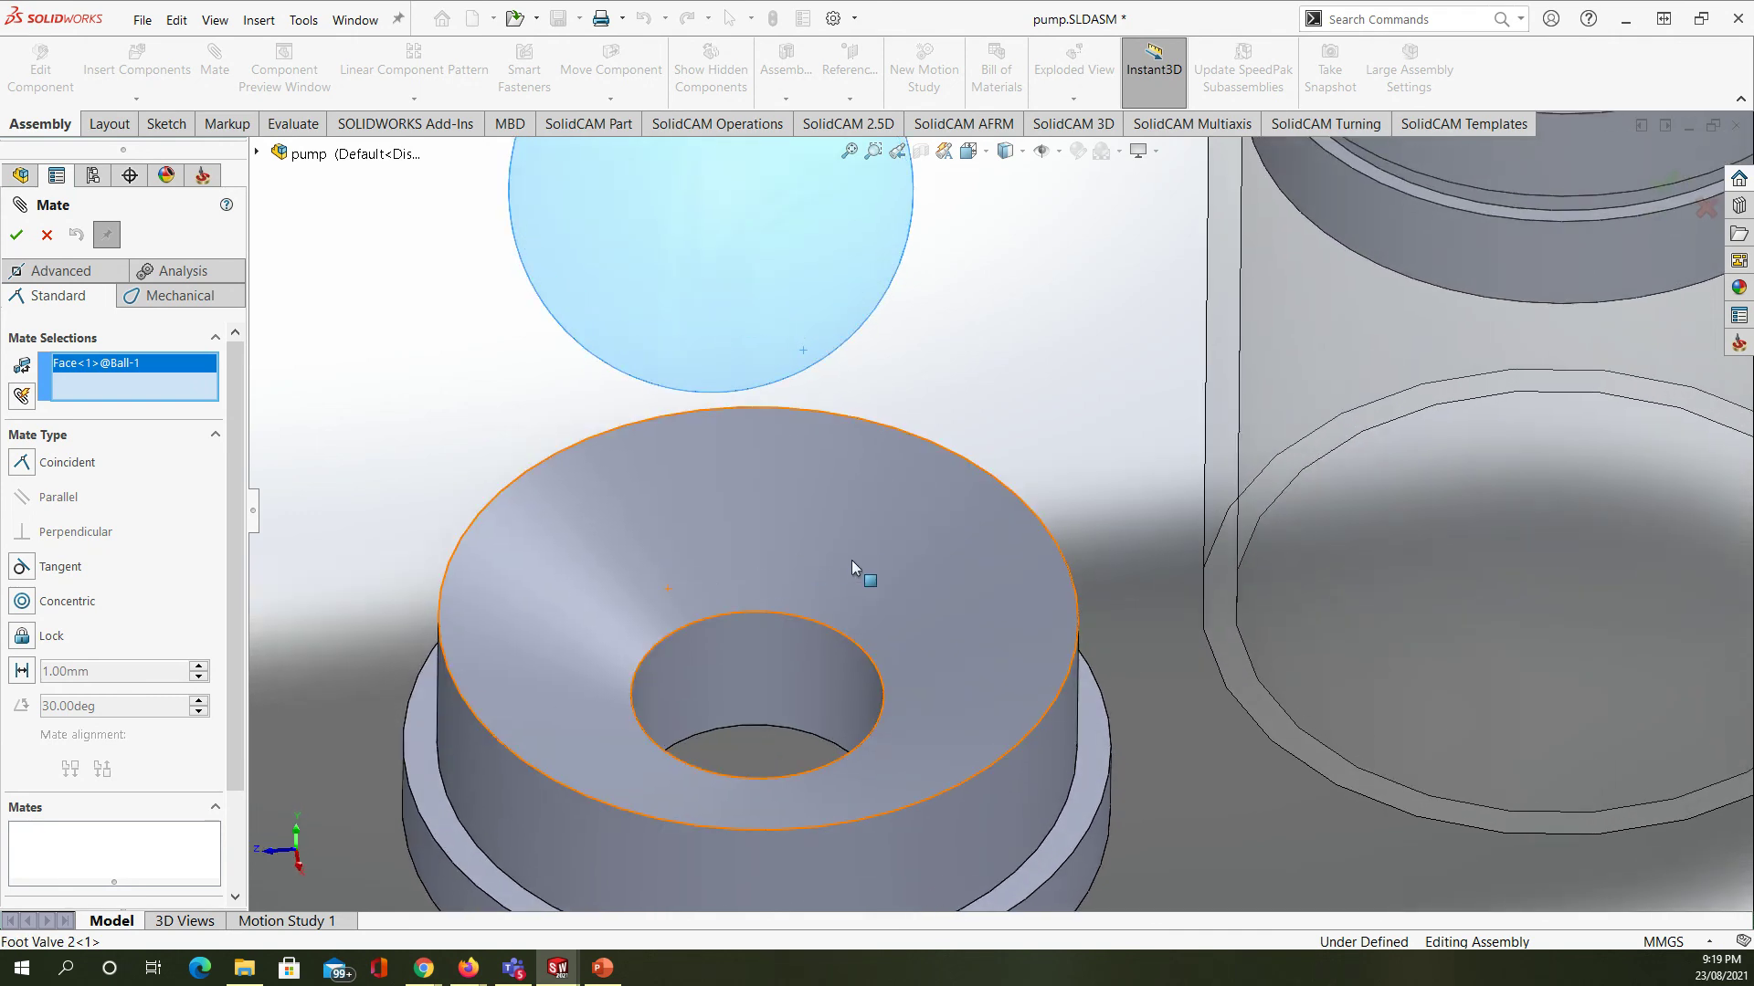
click(851, 561)
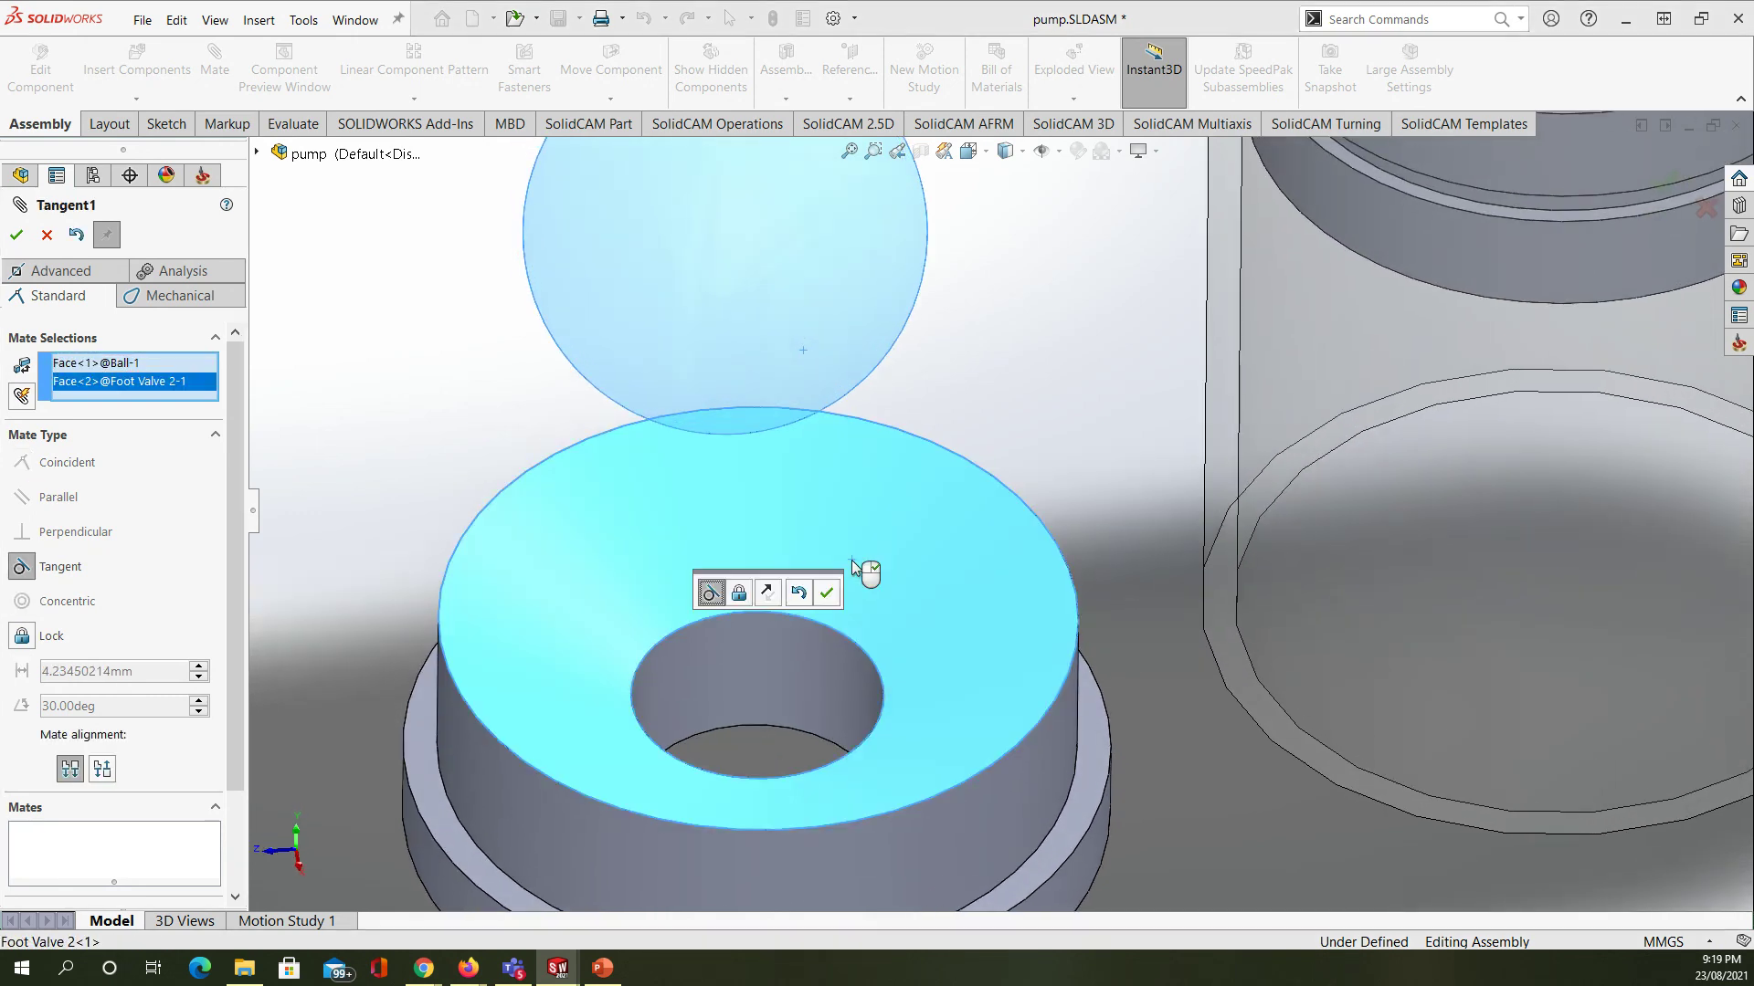
right_click(851, 561)
scroll(677, 562, up, 3)
middle_drag(677, 565, 694, 457)
middle_drag(598, 565, 455, 523)
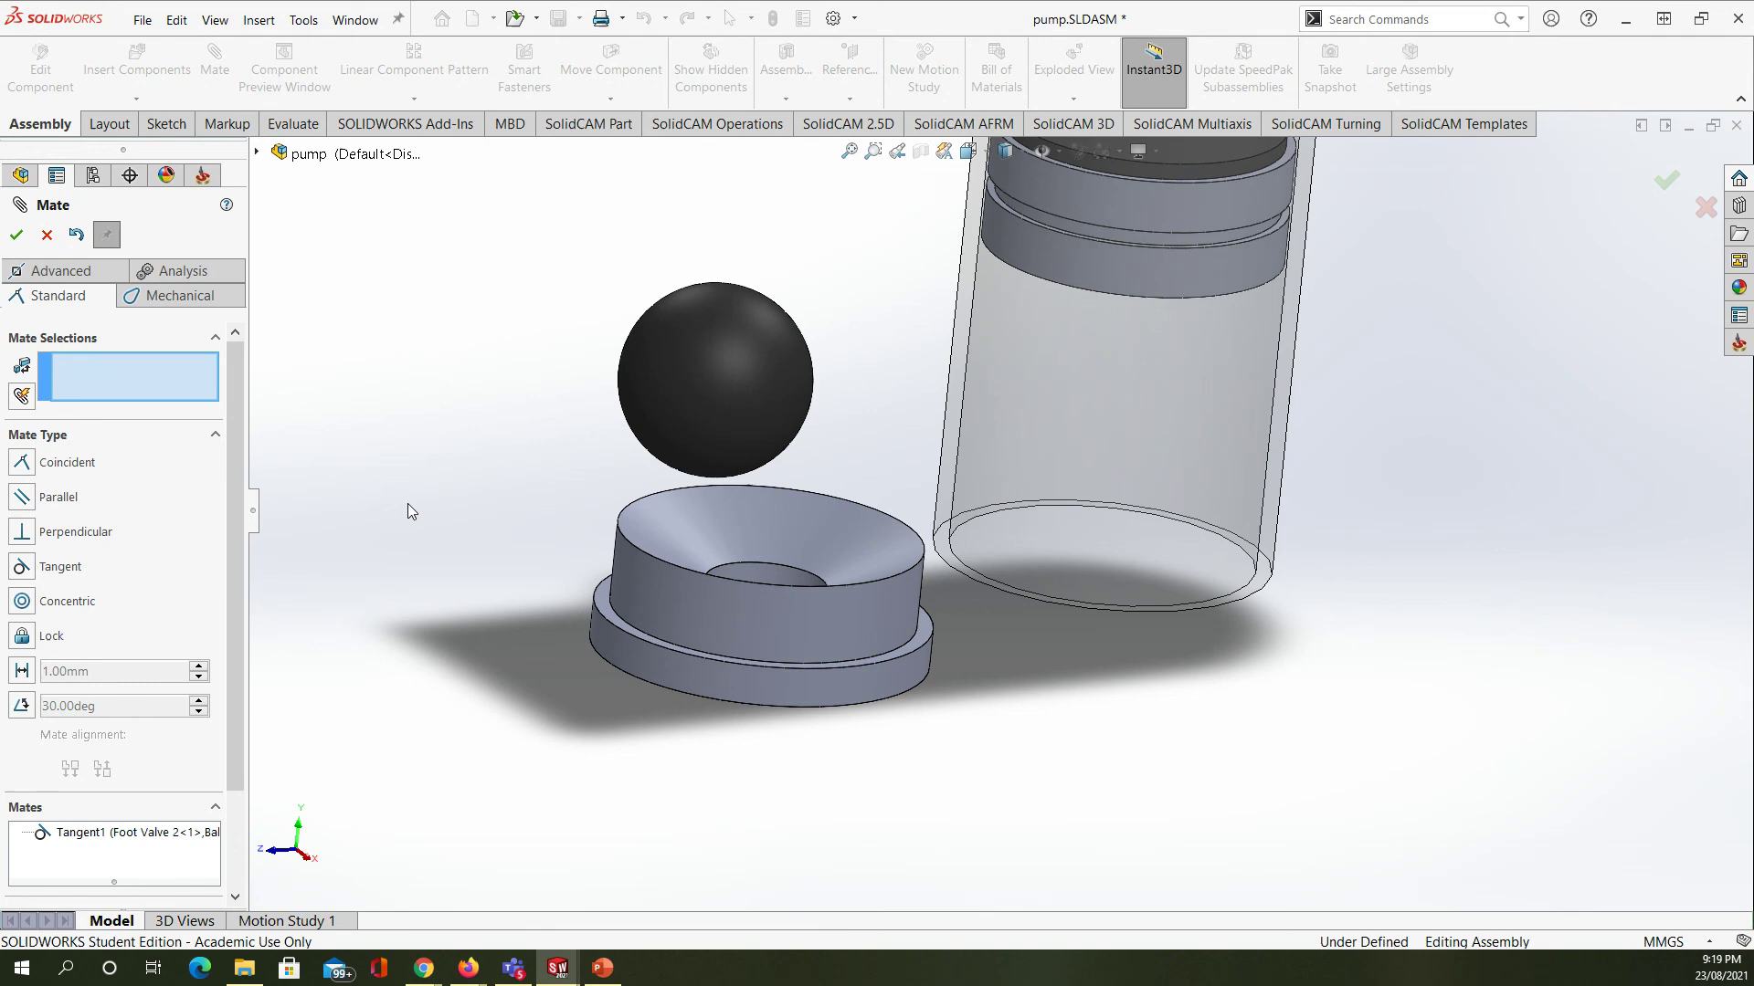
click(47, 242)
- Test the tangent mate by moving the ball into the conical seat of Foot Valve 2, inspecting the contact and pulling the ball upward
drag(659, 365, 742, 628)
middle_drag(599, 678, 540, 787)
click(544, 667)
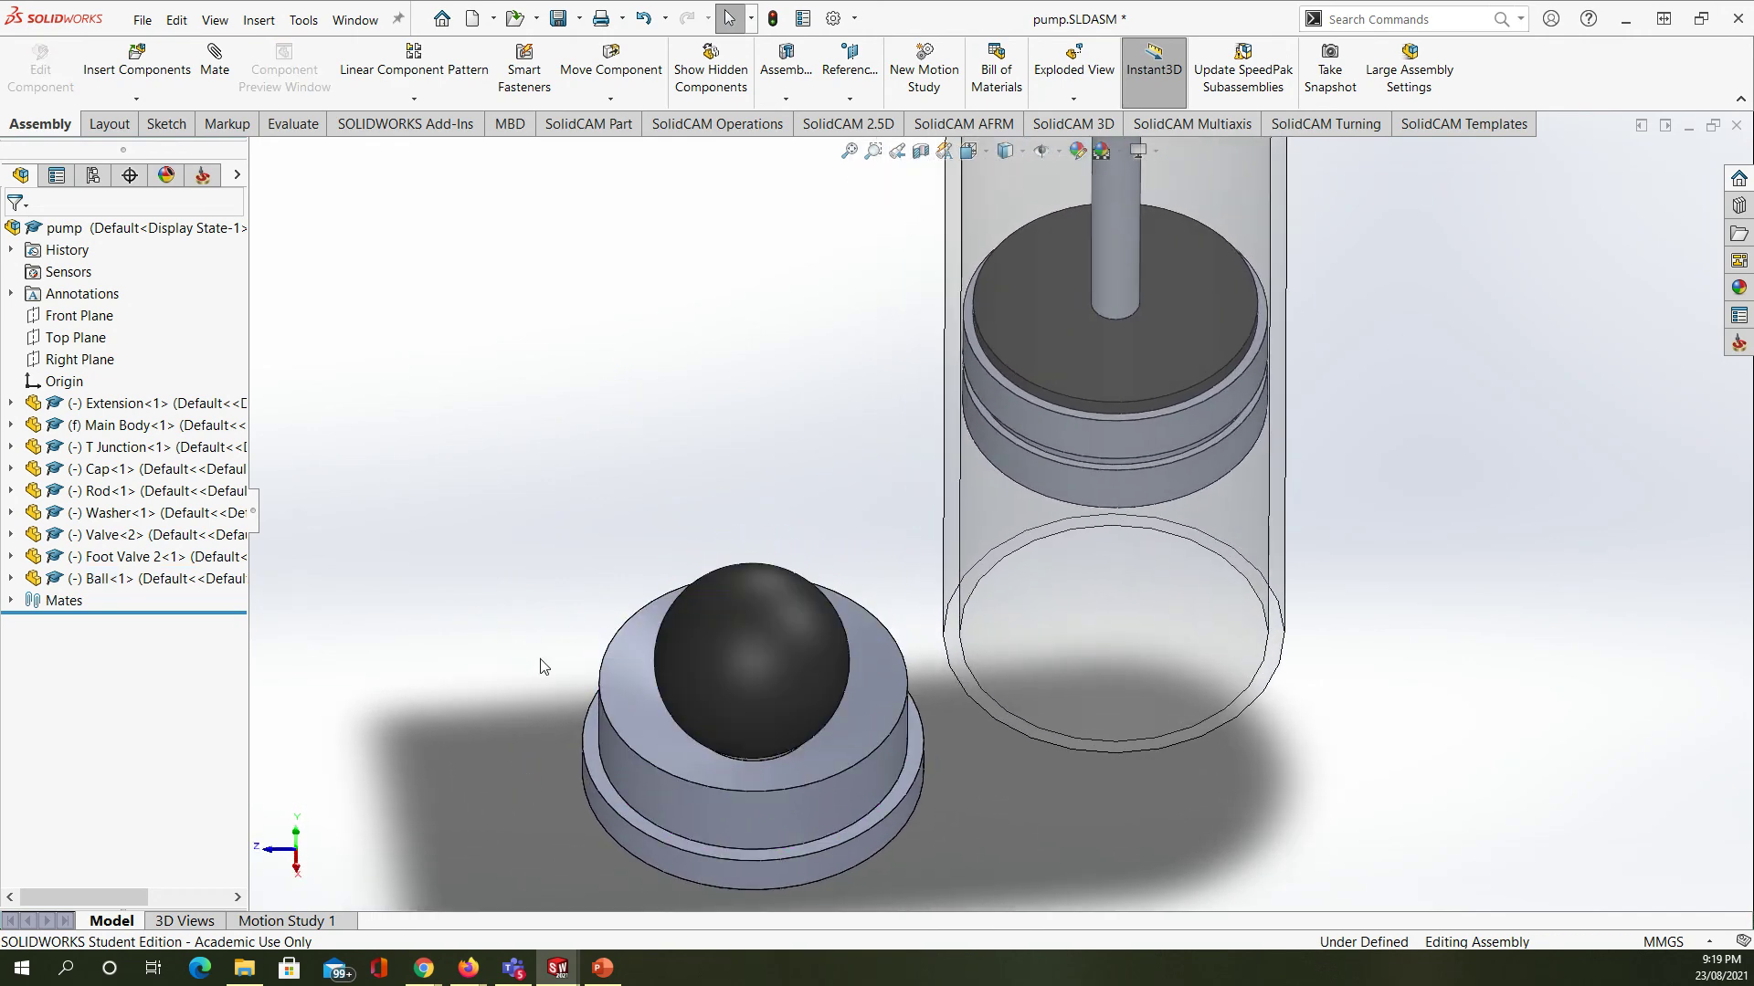
middle_drag(557, 648, 559, 720)
scroll(566, 730, down, 3)
middle_drag(912, 677, 932, 438)
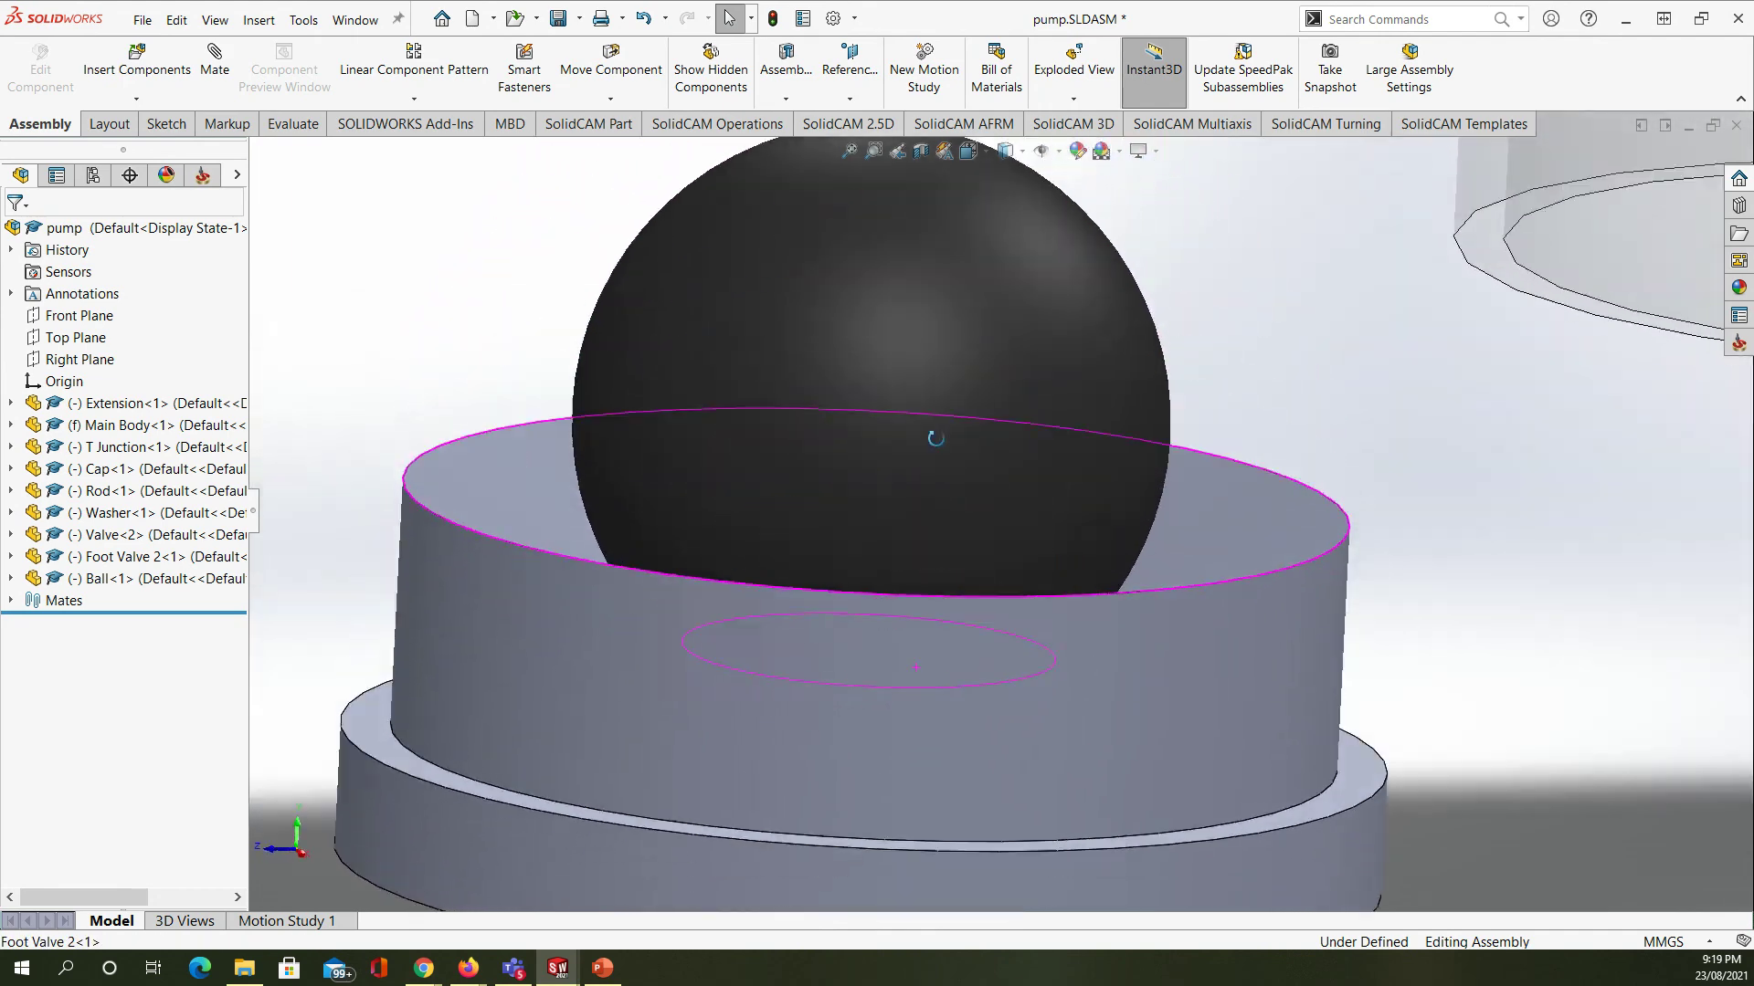
scroll(824, 670, down, 3)
scroll(824, 670, up, 3)
middle_drag(810, 753, 1065, 331)
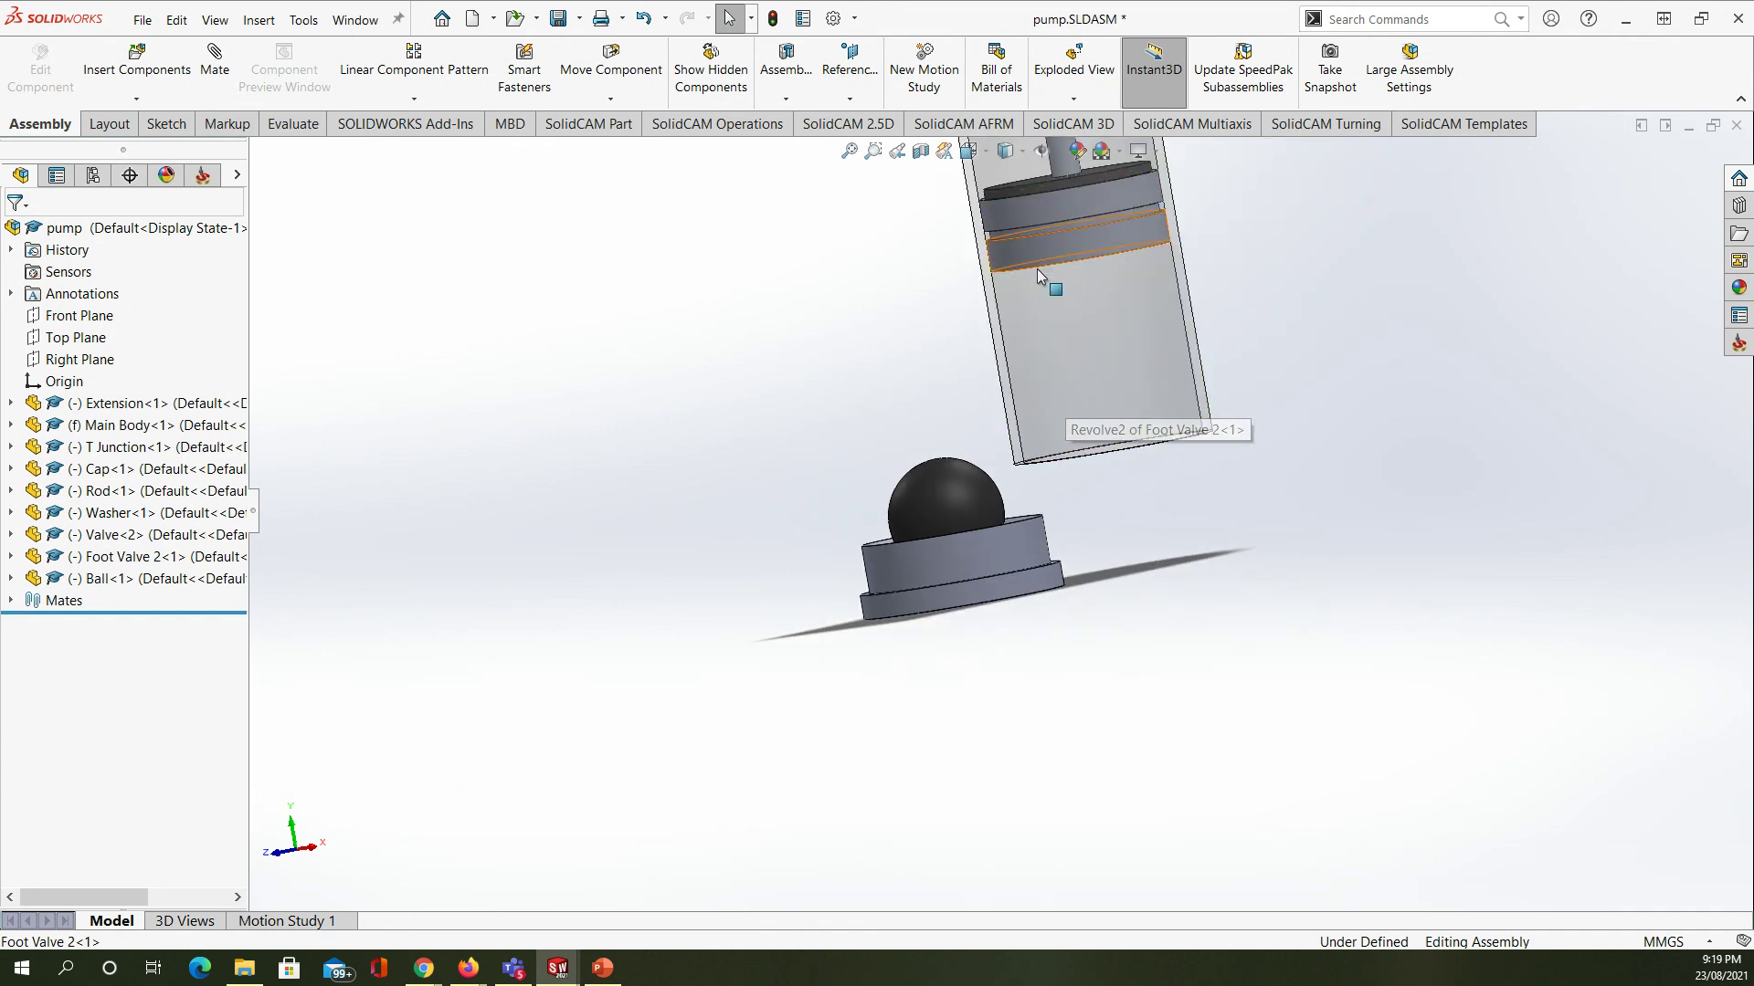
click(951, 492)
drag(950, 493, 956, 412)
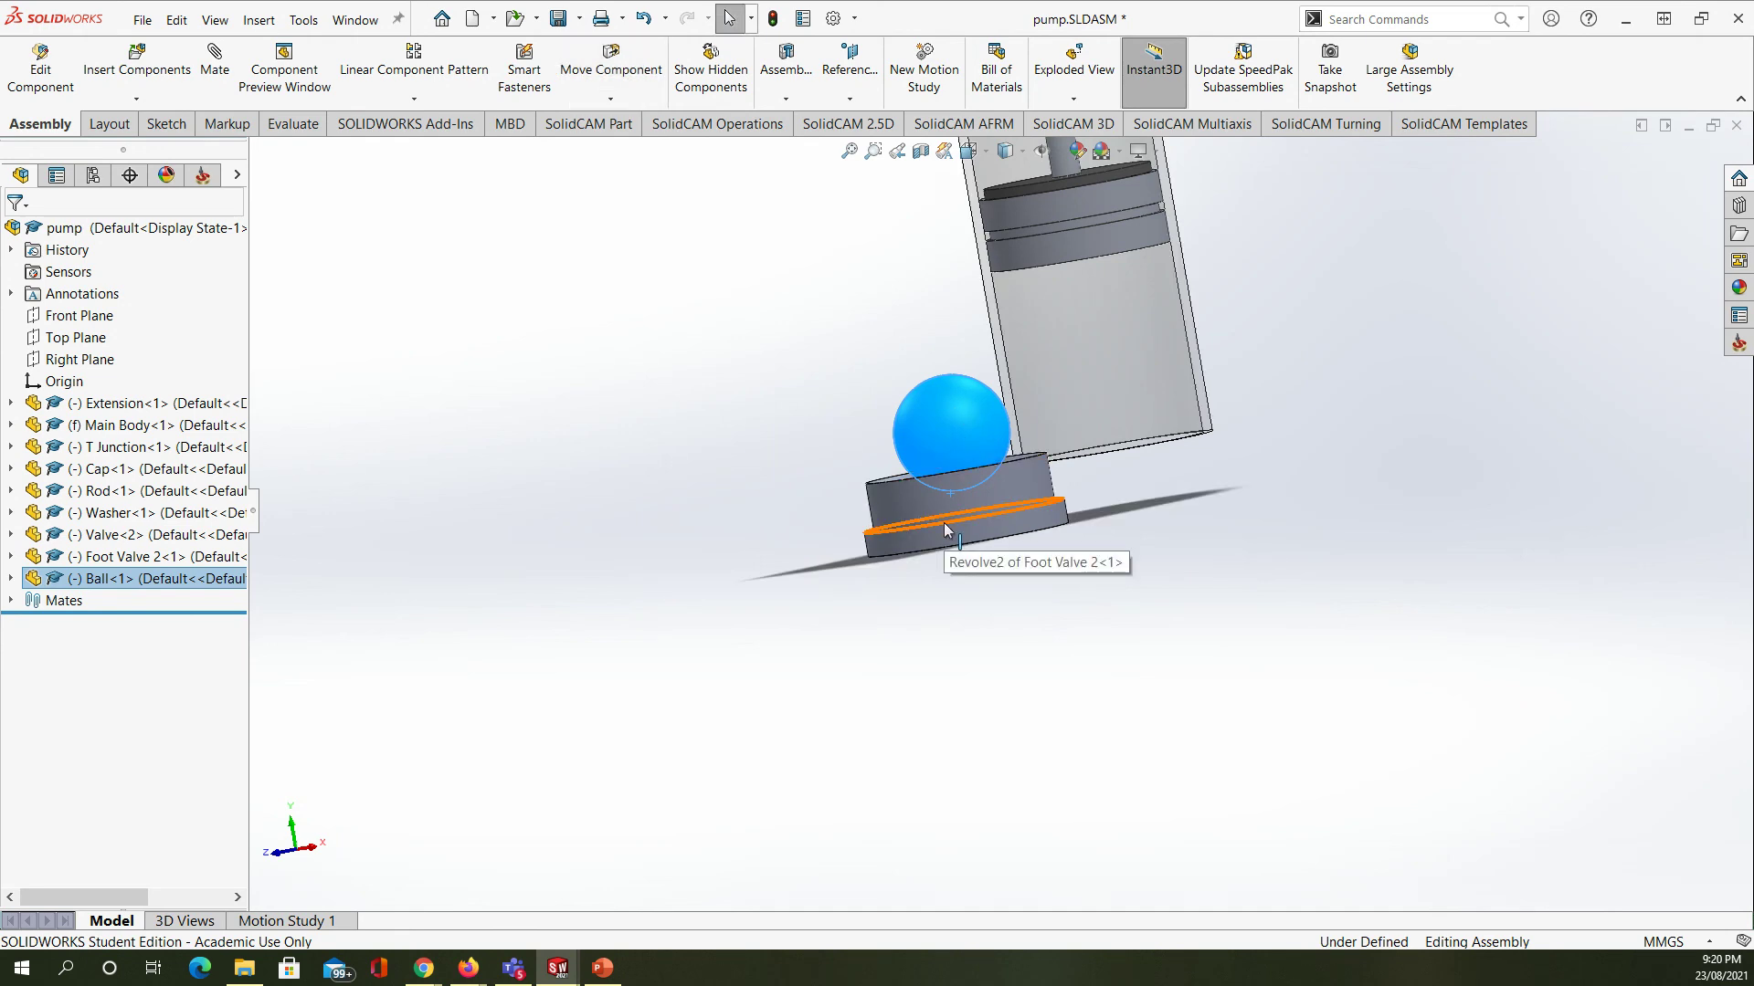
- Delete the tangent mate between Foot Valve 2 and the ball
click(11, 601)
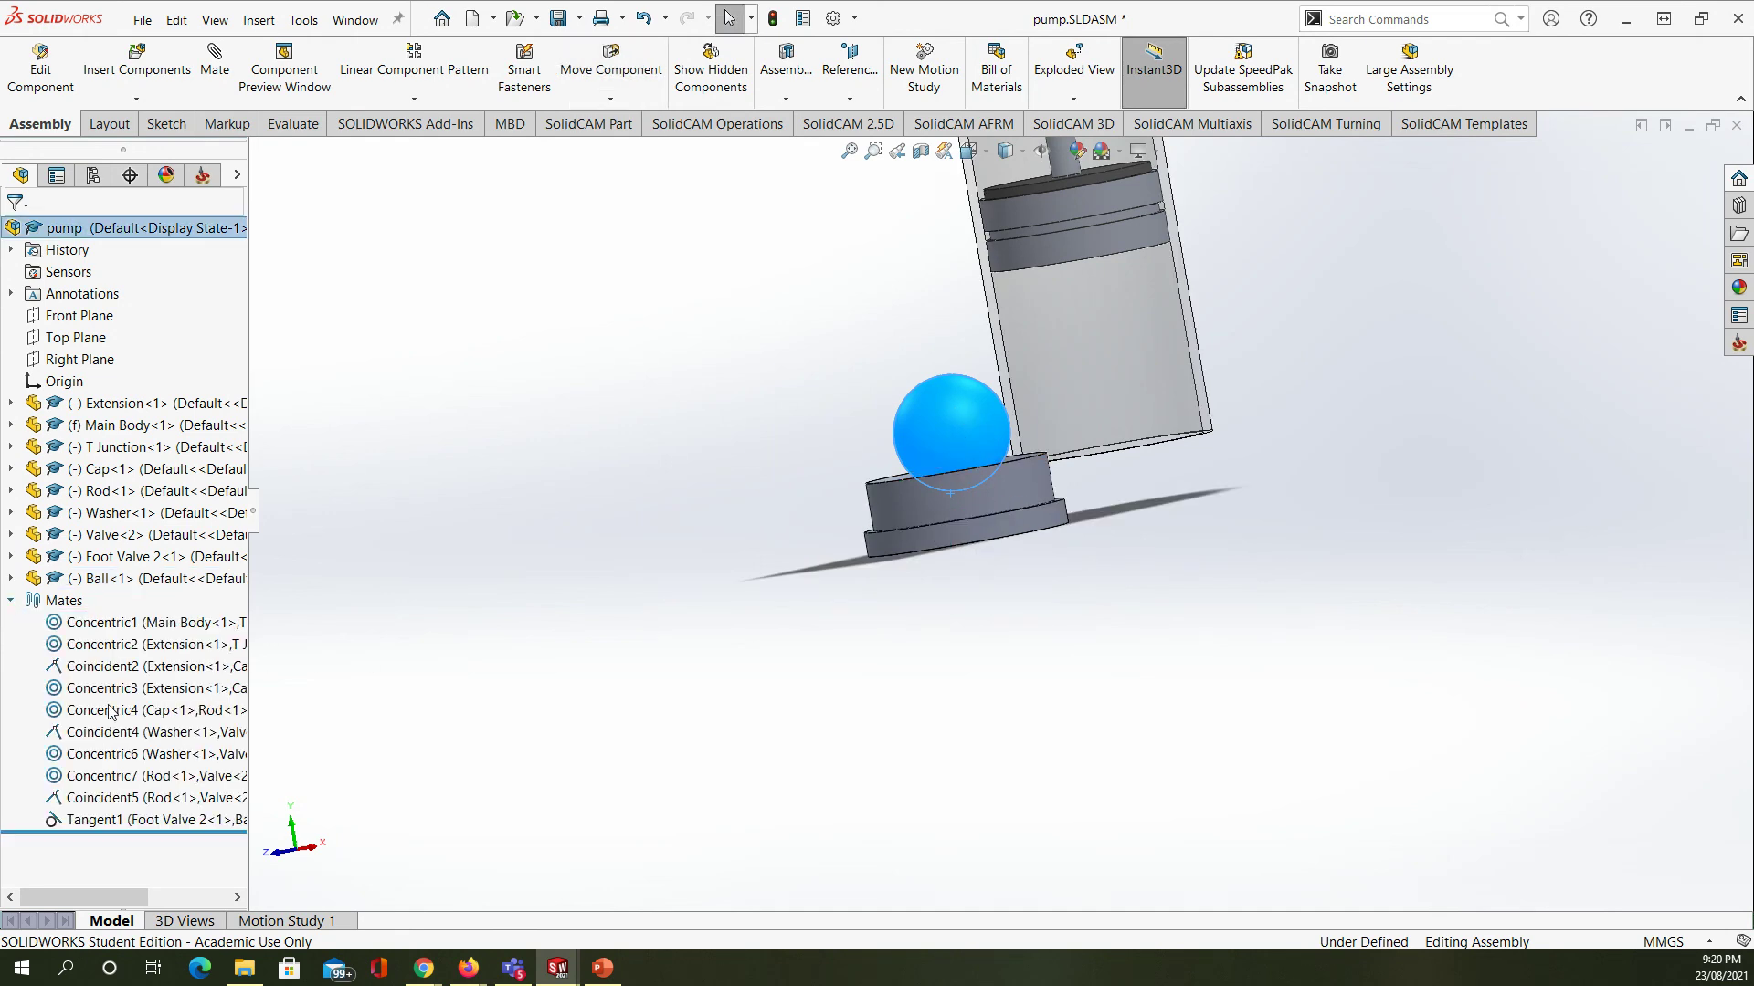
click(108, 820)
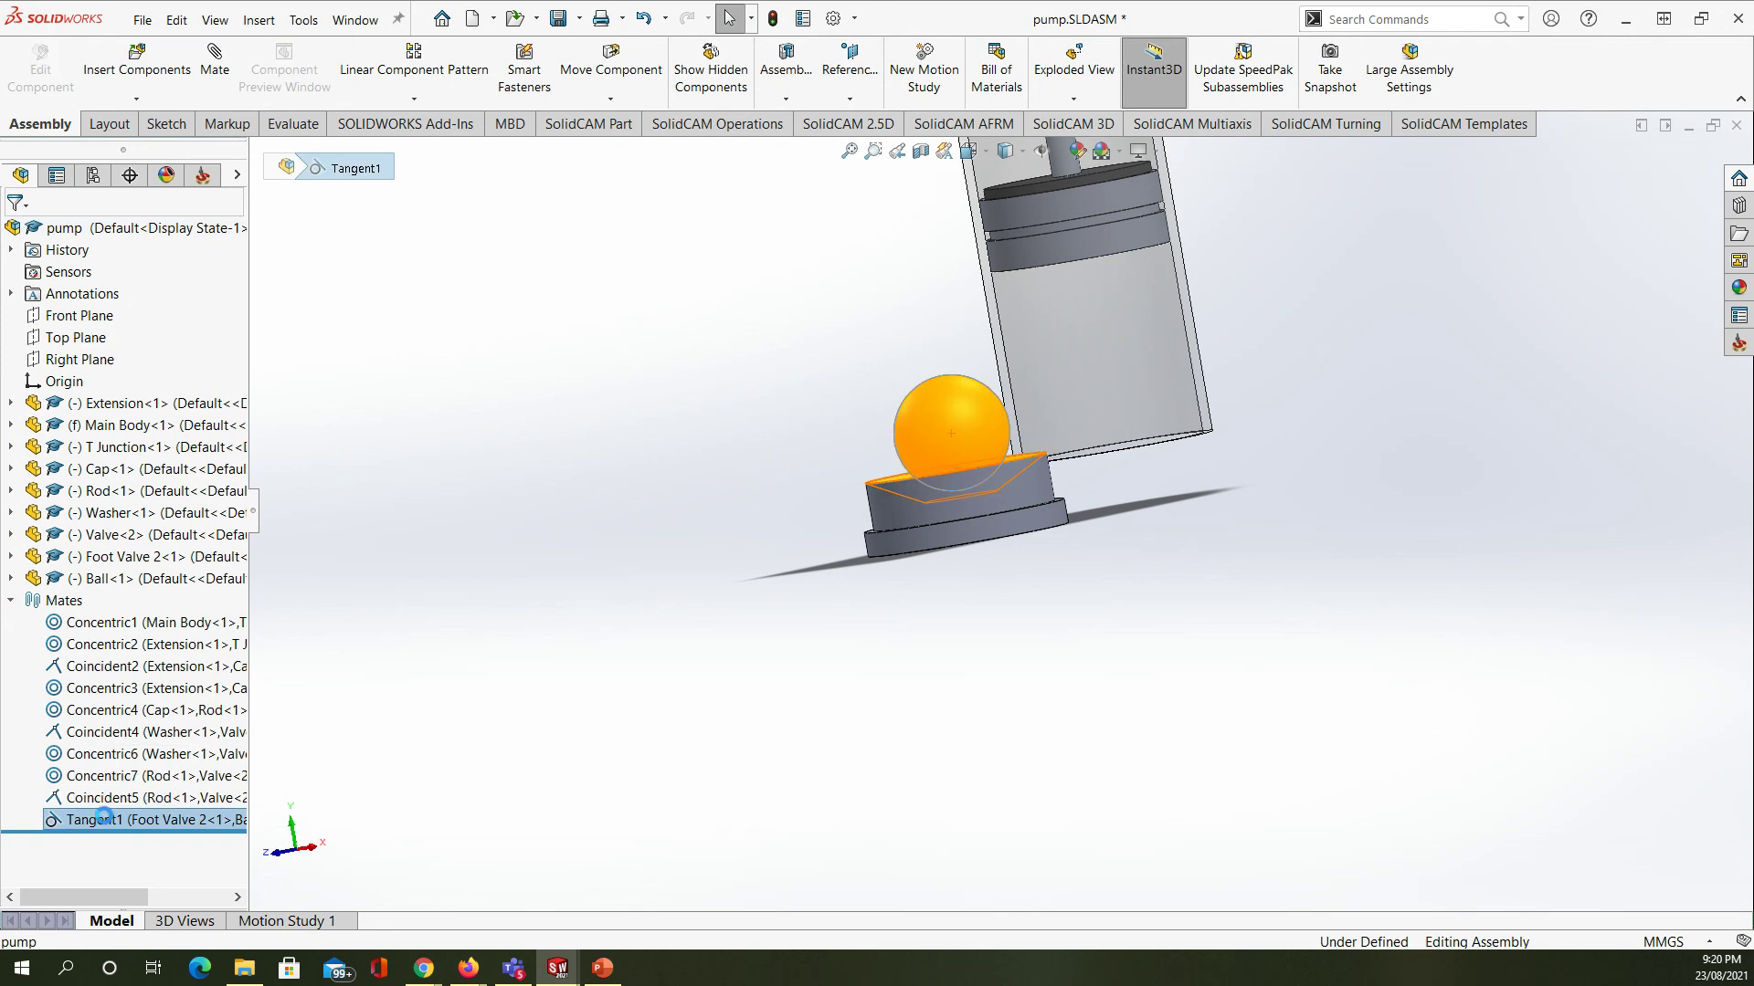
key(Delete)
click(1008, 367)
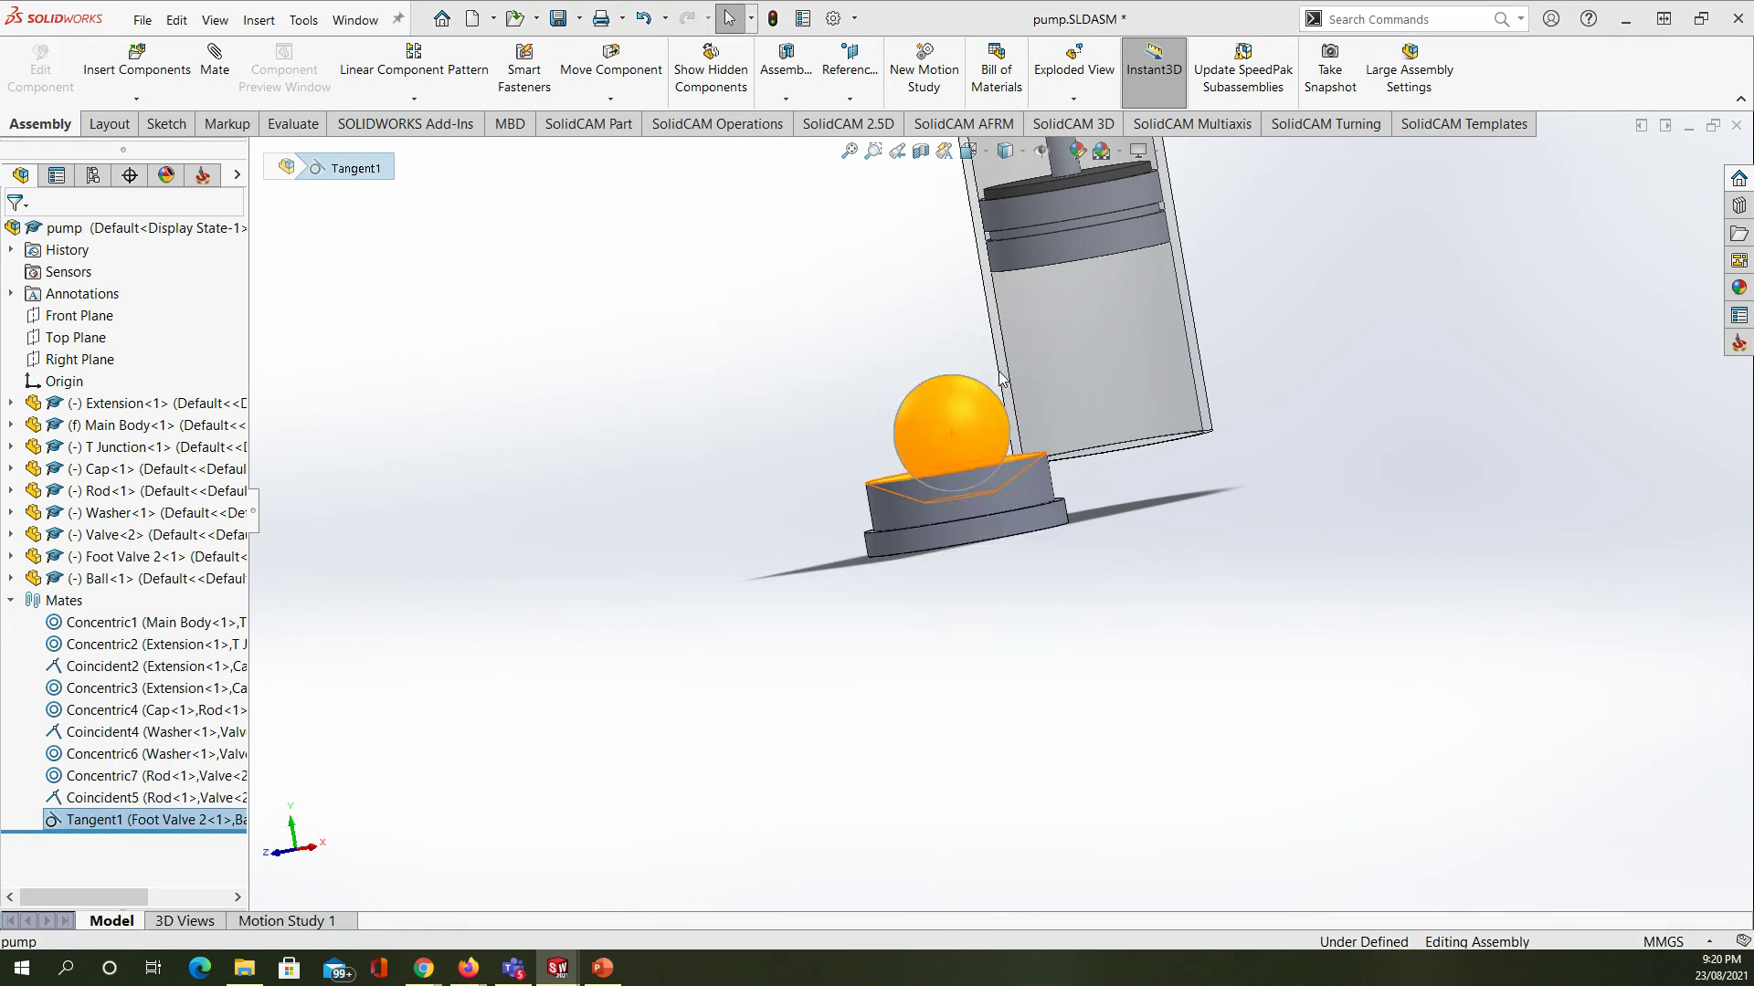
- Lift the free ball off Foot Valve 2 and set it back into the conical seat
scroll(909, 419, down, 3)
drag(1034, 453, 1007, 288)
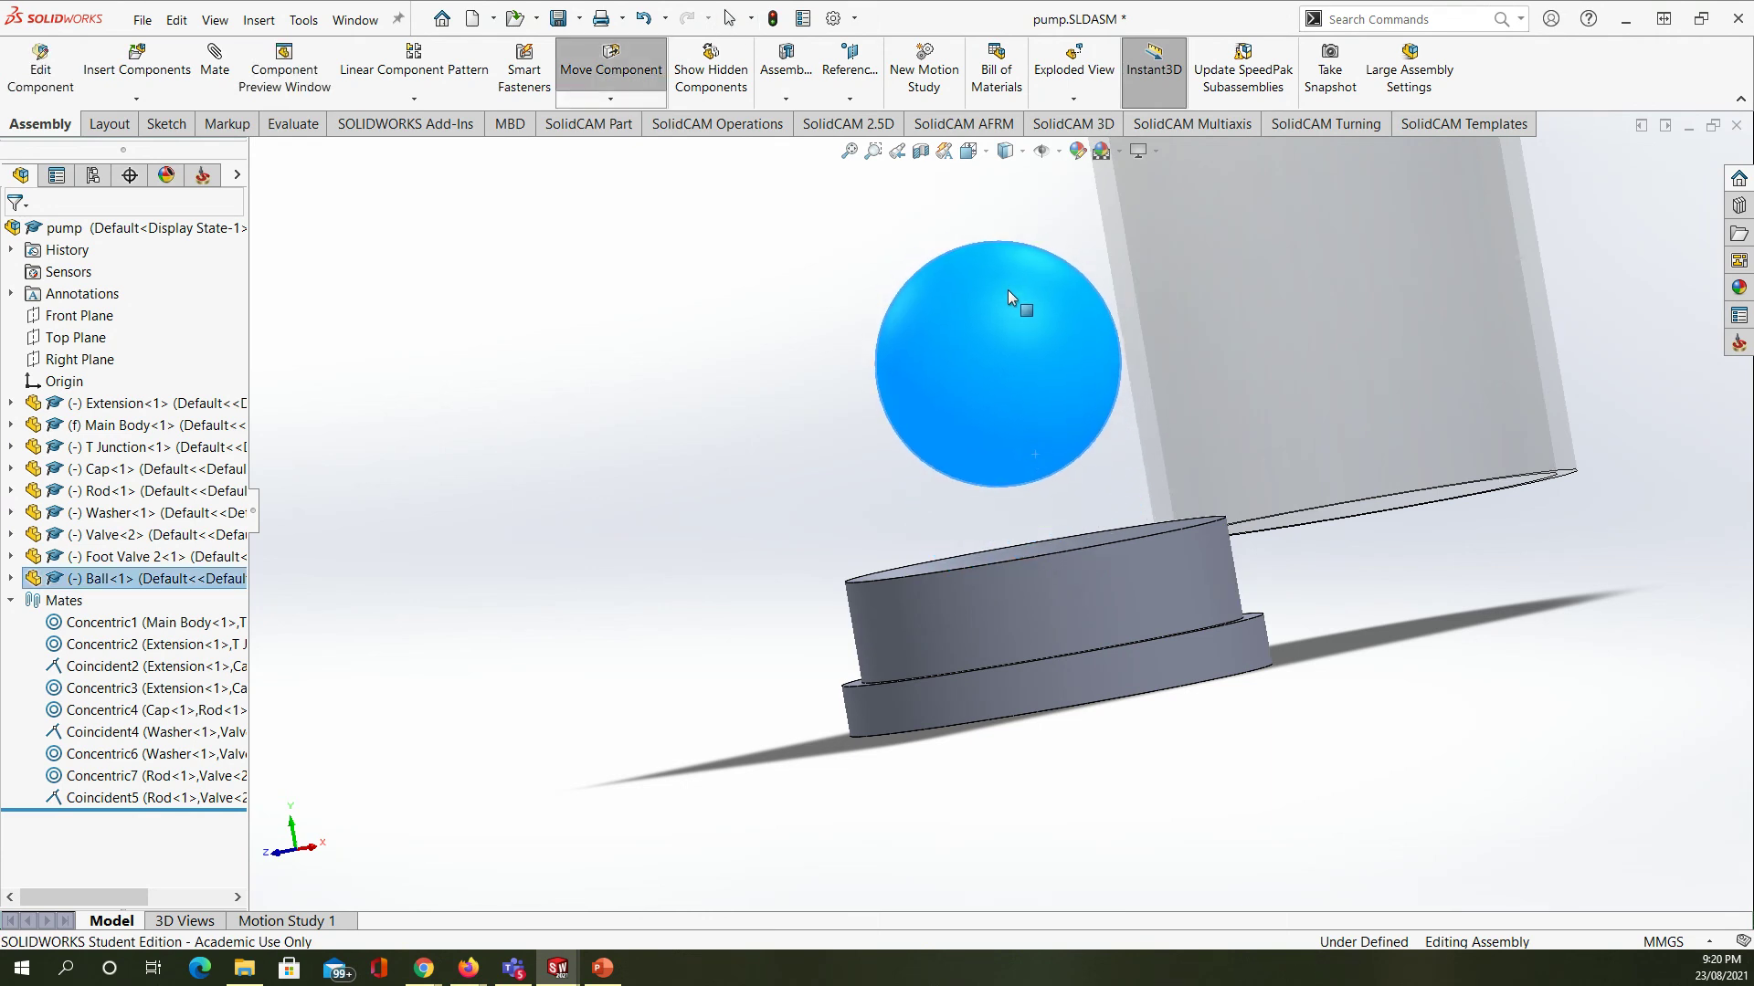
drag(1006, 288, 1037, 433)
click(829, 460)
middle_drag(830, 460, 821, 542)
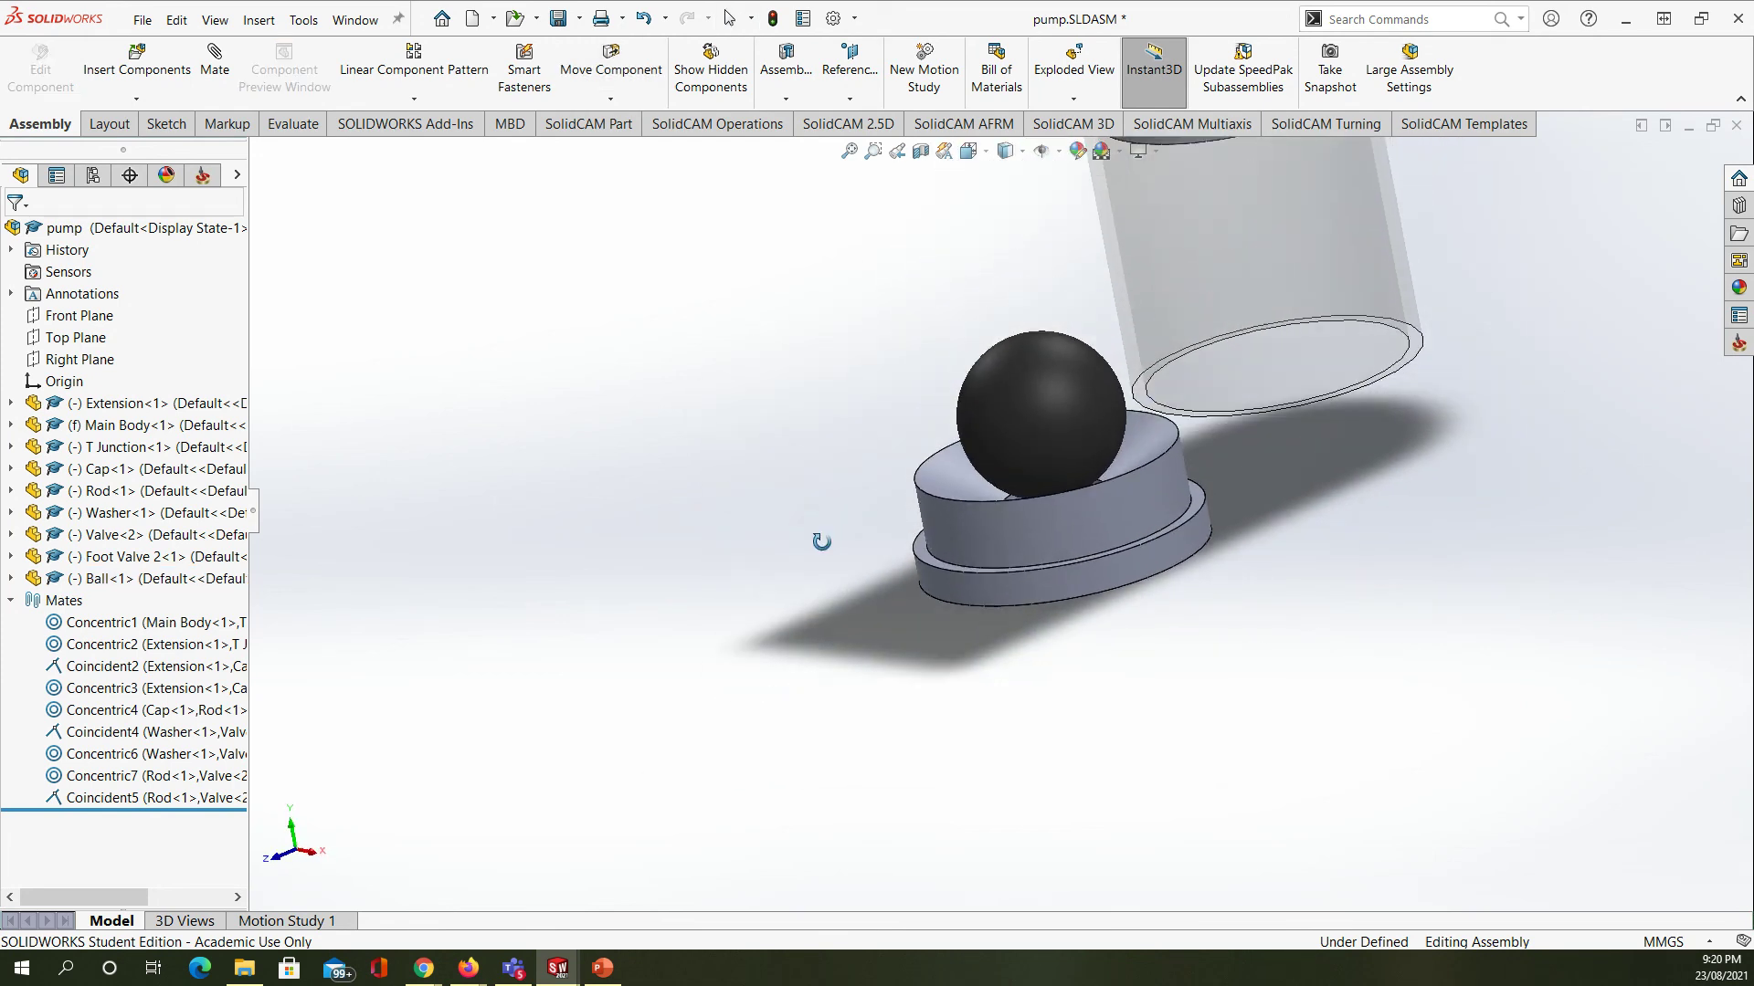
- Add a tangent mate between the ball's surface and the conical inner face of Foot Valve 2
scroll(1106, 376, down, 5)
scroll(1094, 397, up, 3)
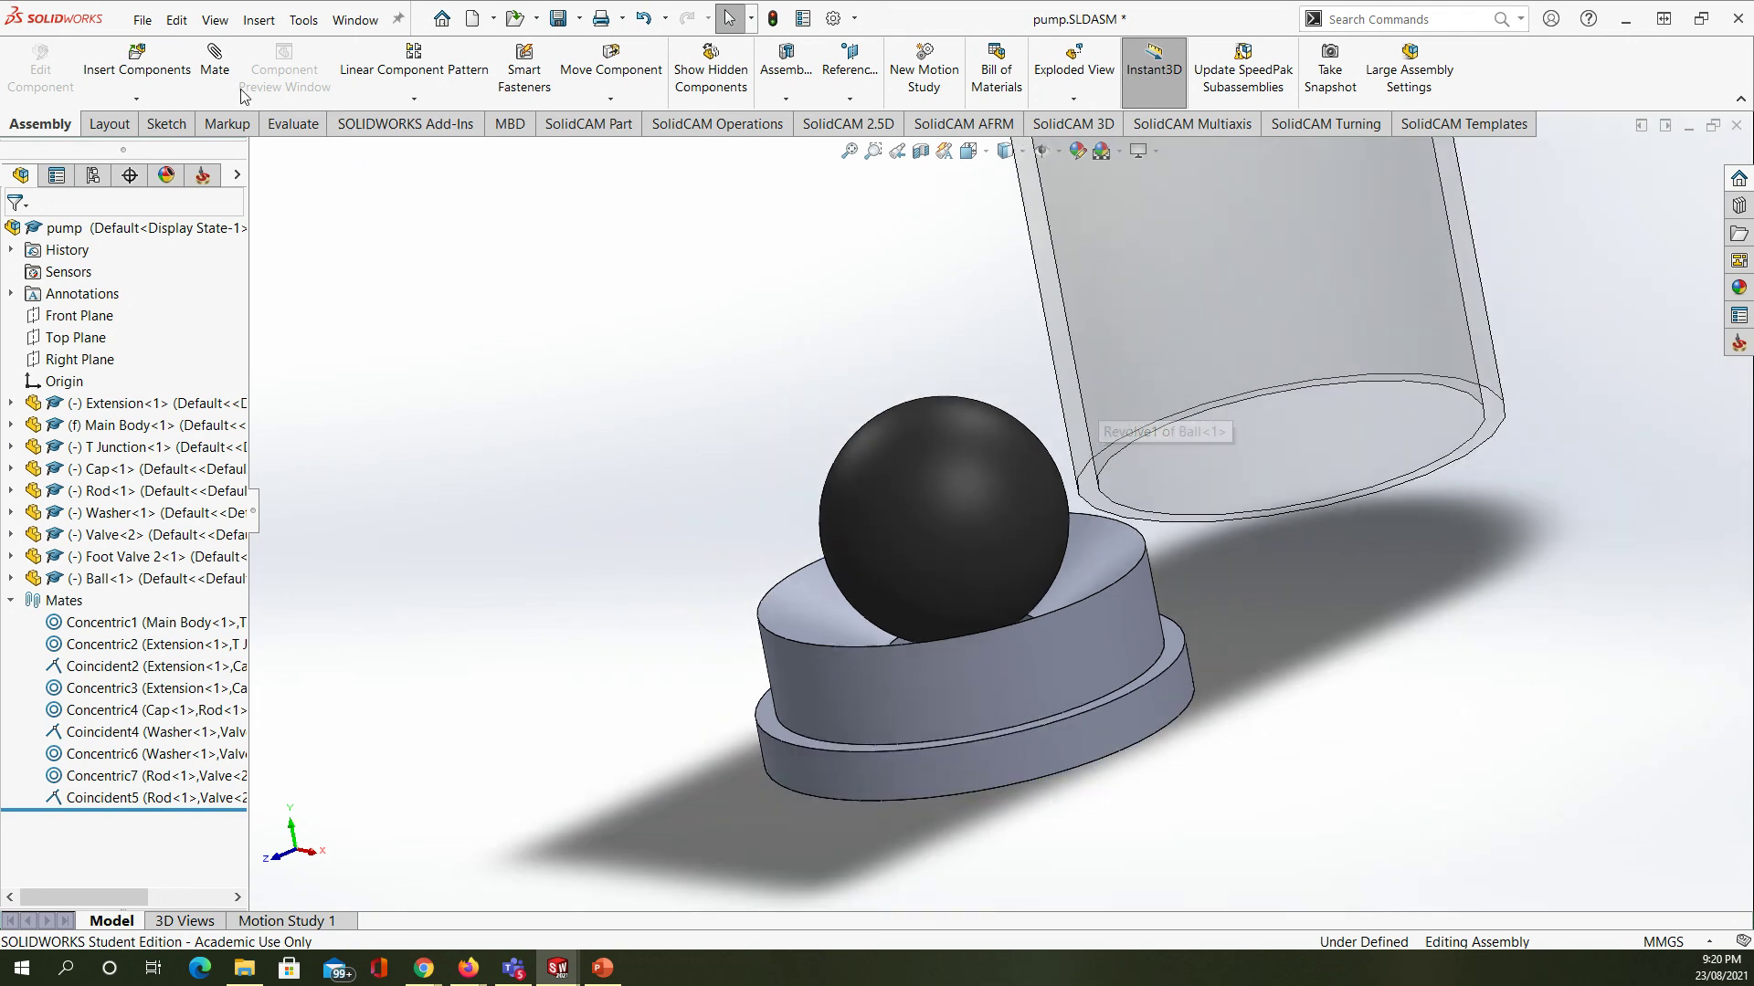
click(215, 65)
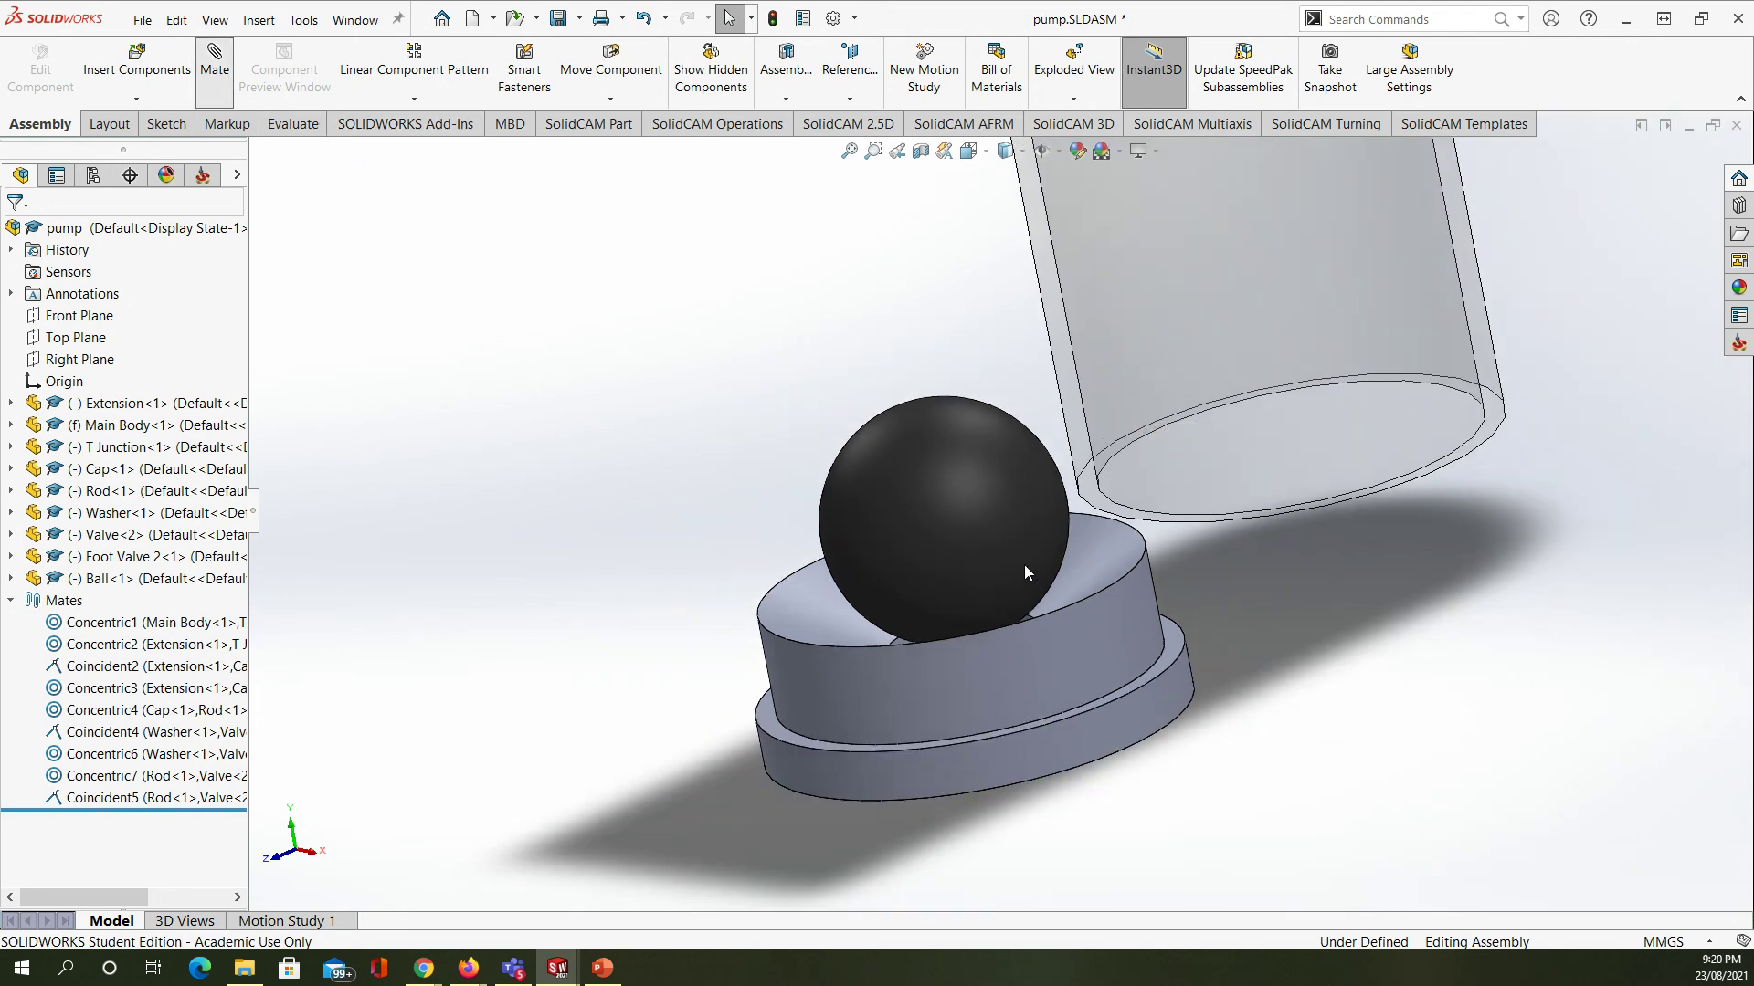
scroll(1023, 565, down, 3)
scroll(1023, 565, up, 2)
scroll(1029, 557, down, 4)
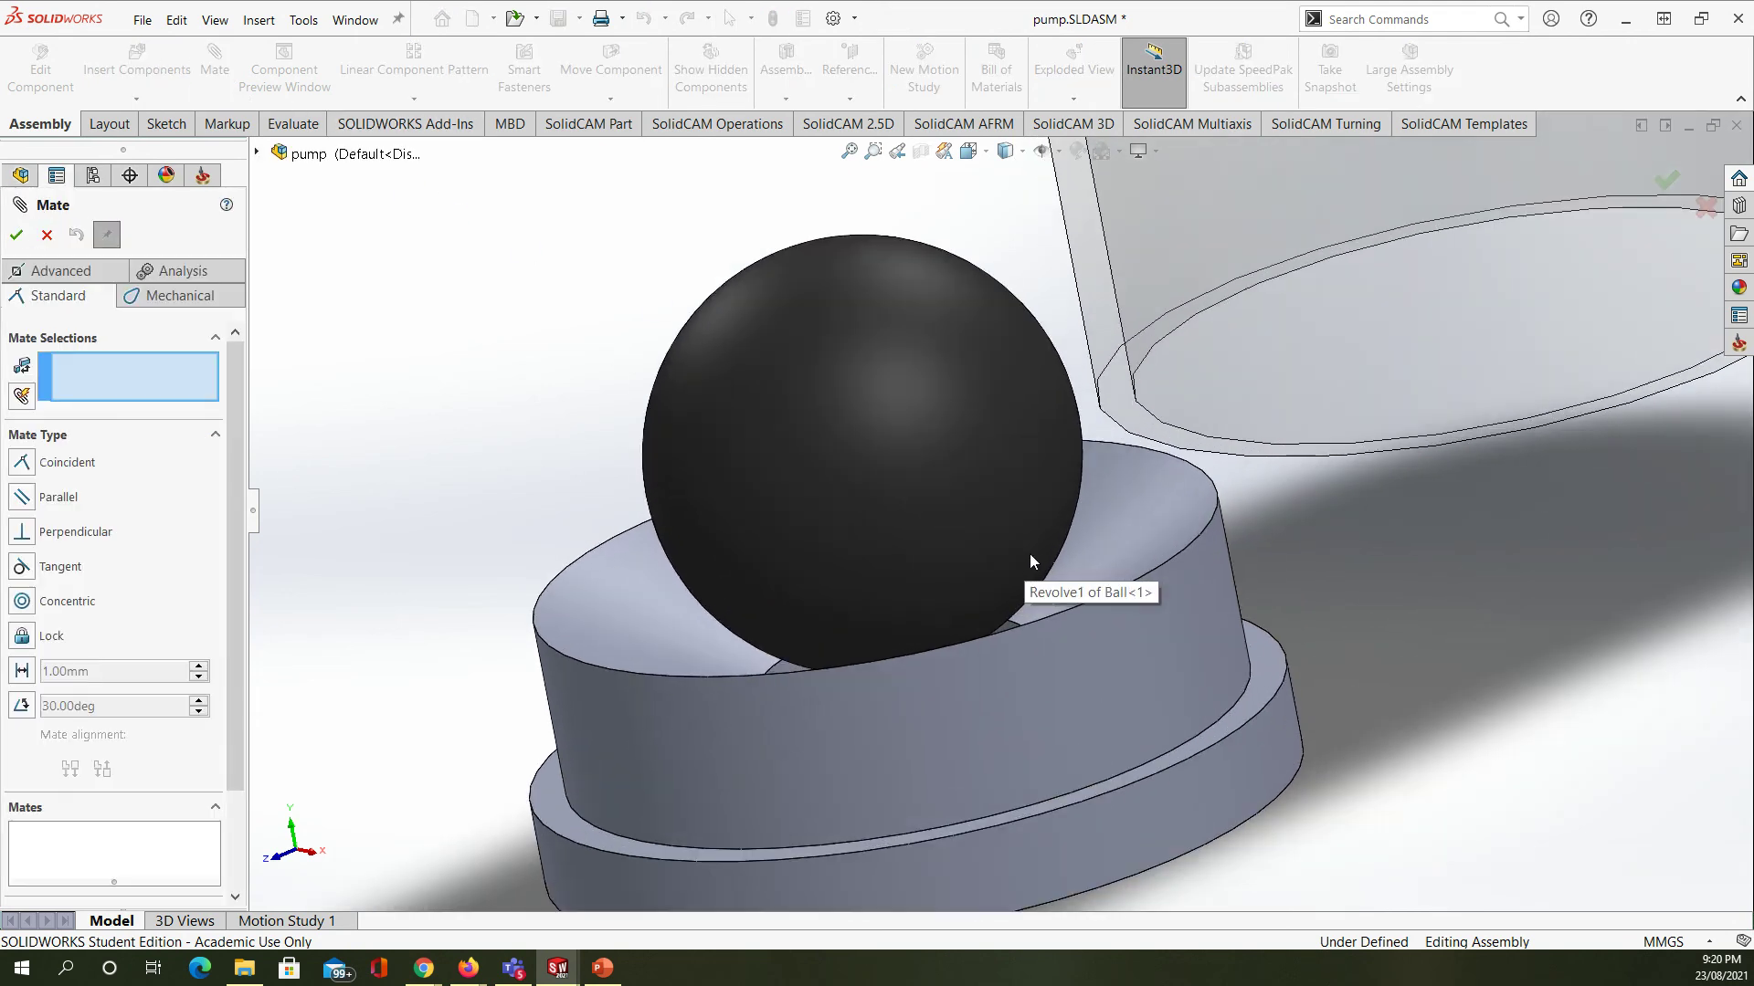
click(1018, 530)
click(1067, 557)
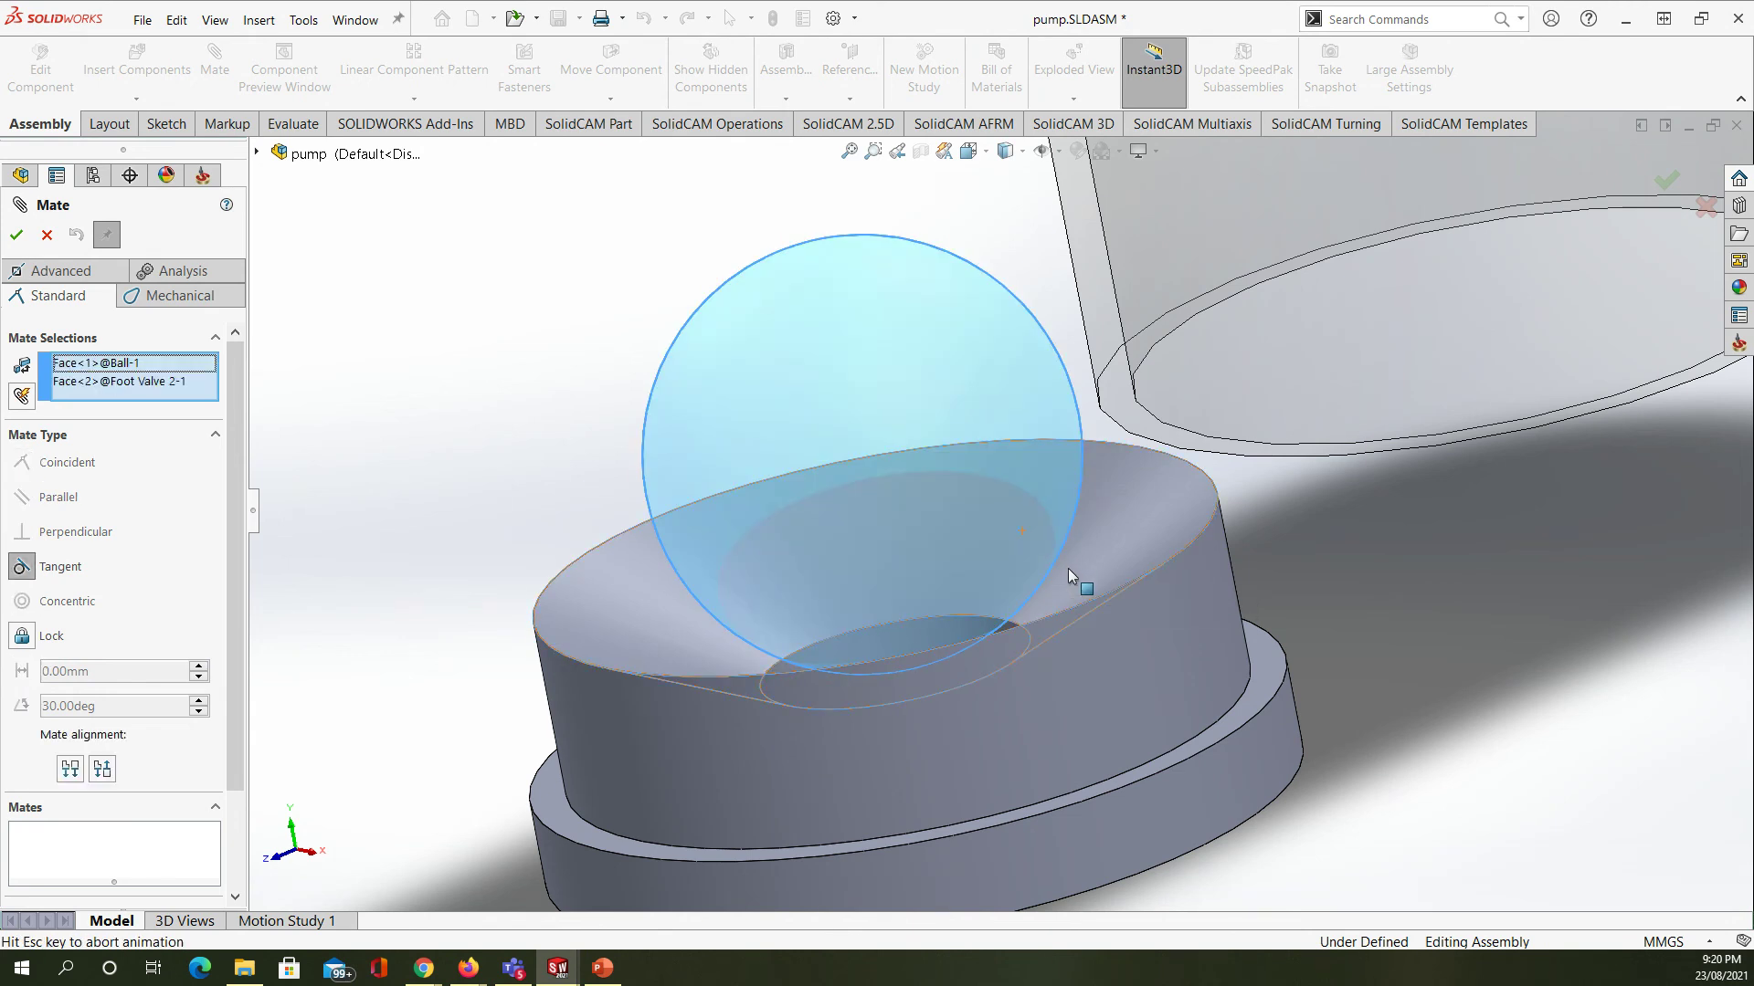
click(17, 236)
- Close the Mate command and slide the ball to the centre of Foot Valve 2's conical seat
middle_drag(524, 485, 515, 464)
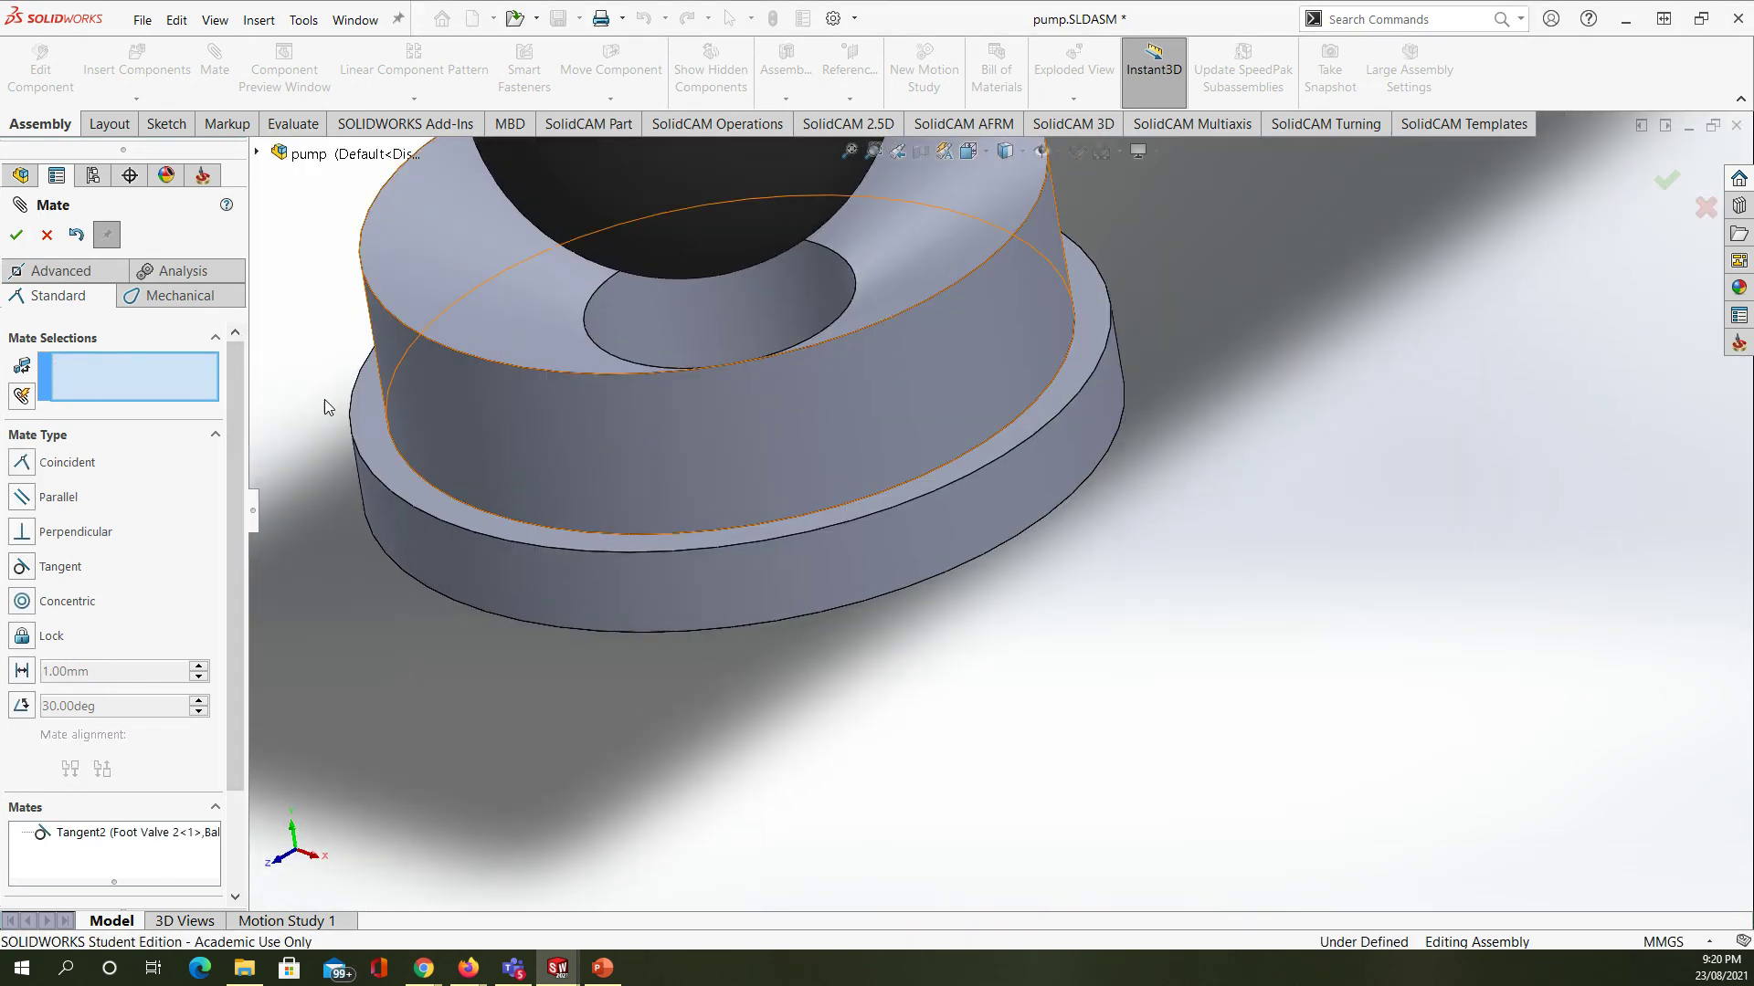
scroll(423, 317, up, 2)
scroll(423, 317, up, 2)
middle_drag(589, 321, 607, 363)
scroll(636, 337, up, 1)
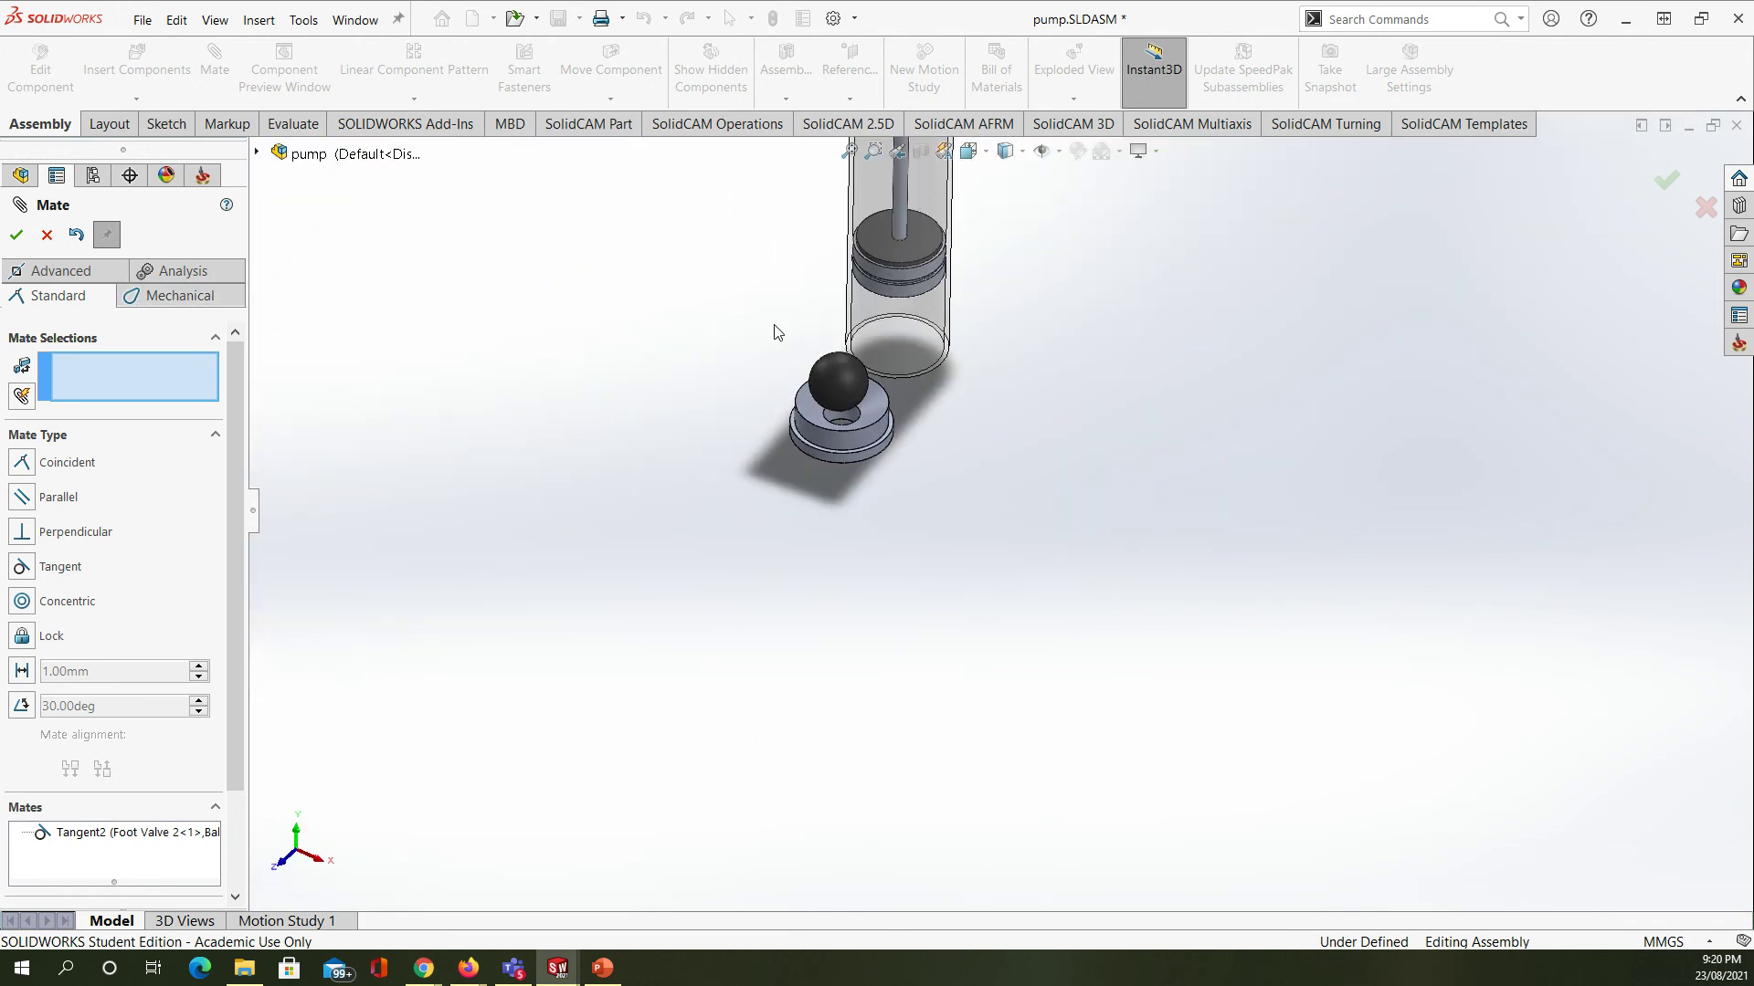
scroll(888, 371, down, 5)
middle_drag(810, 562, 835, 722)
click(55, 239)
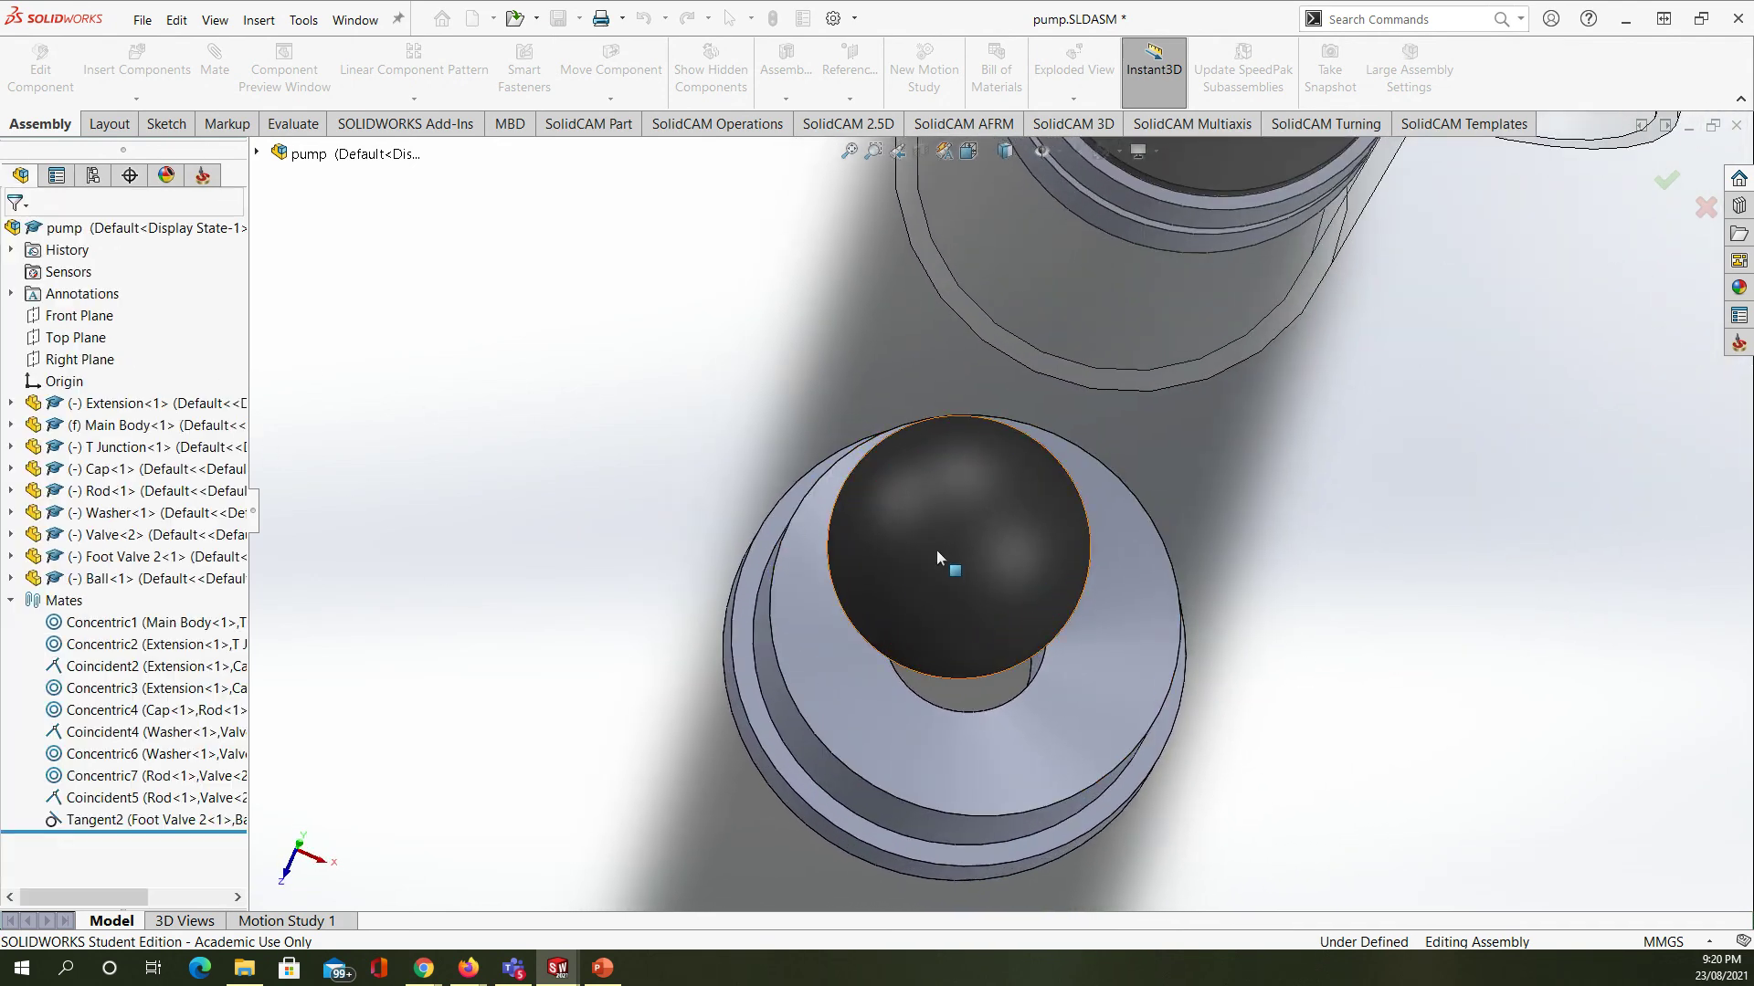
drag(928, 507, 955, 578)
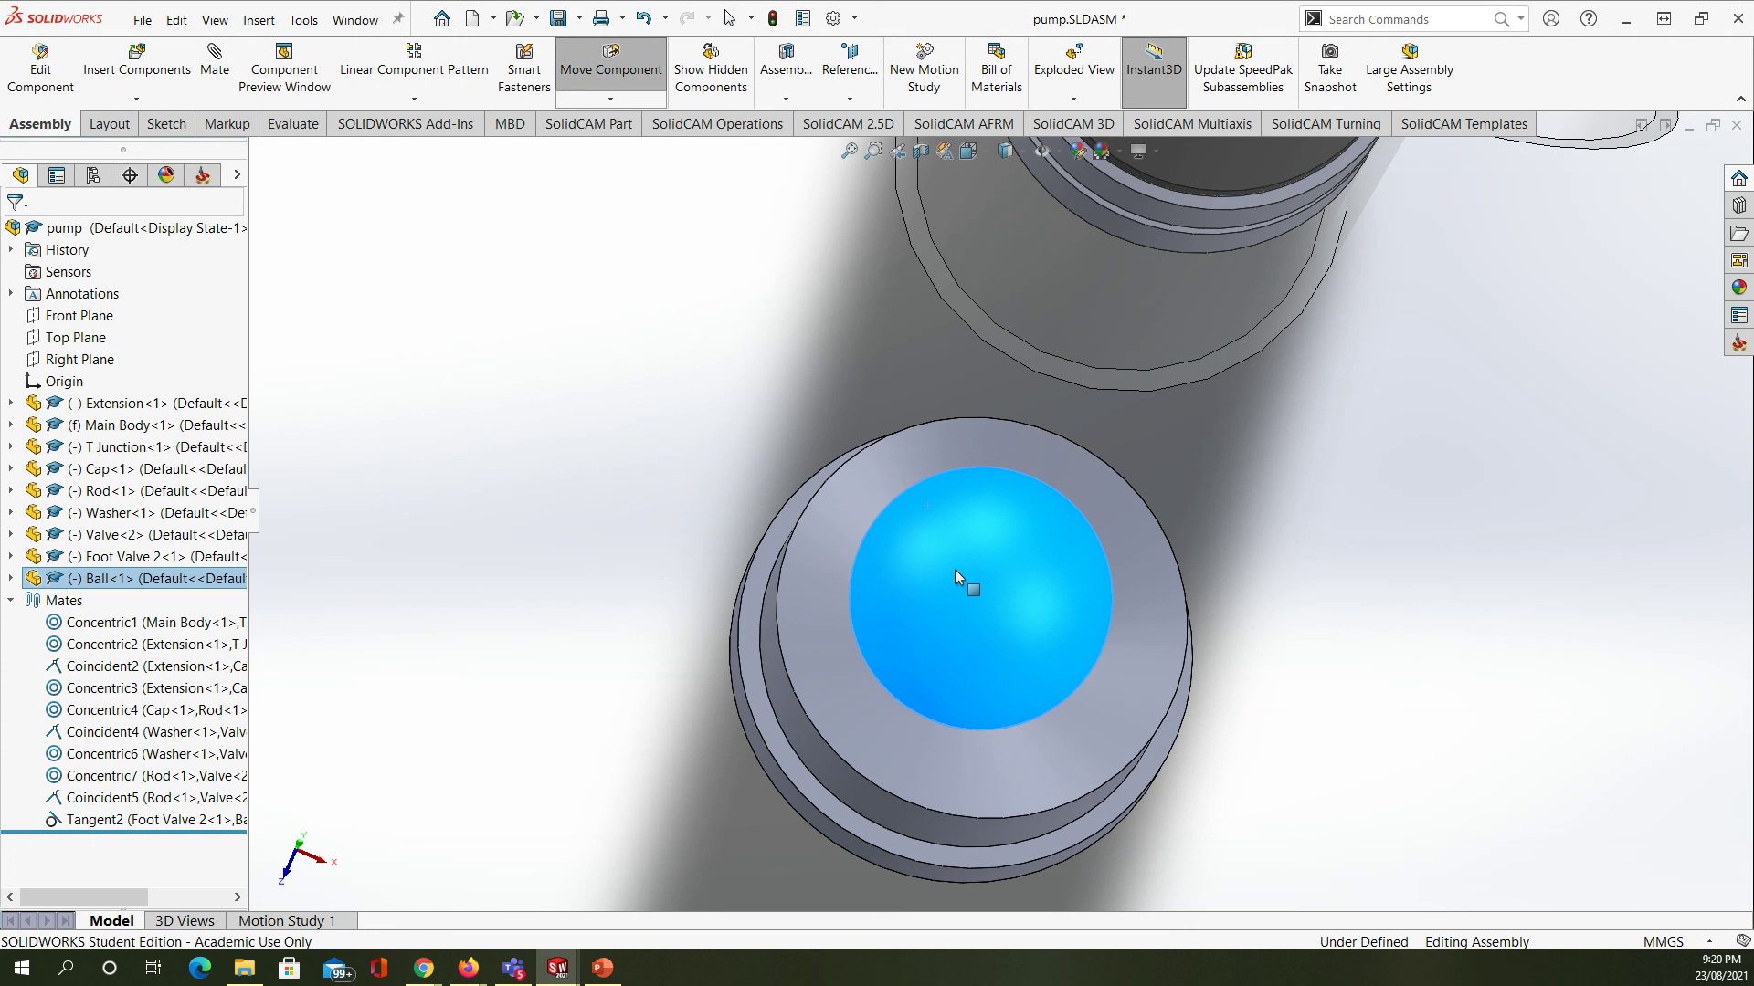
click(426, 330)
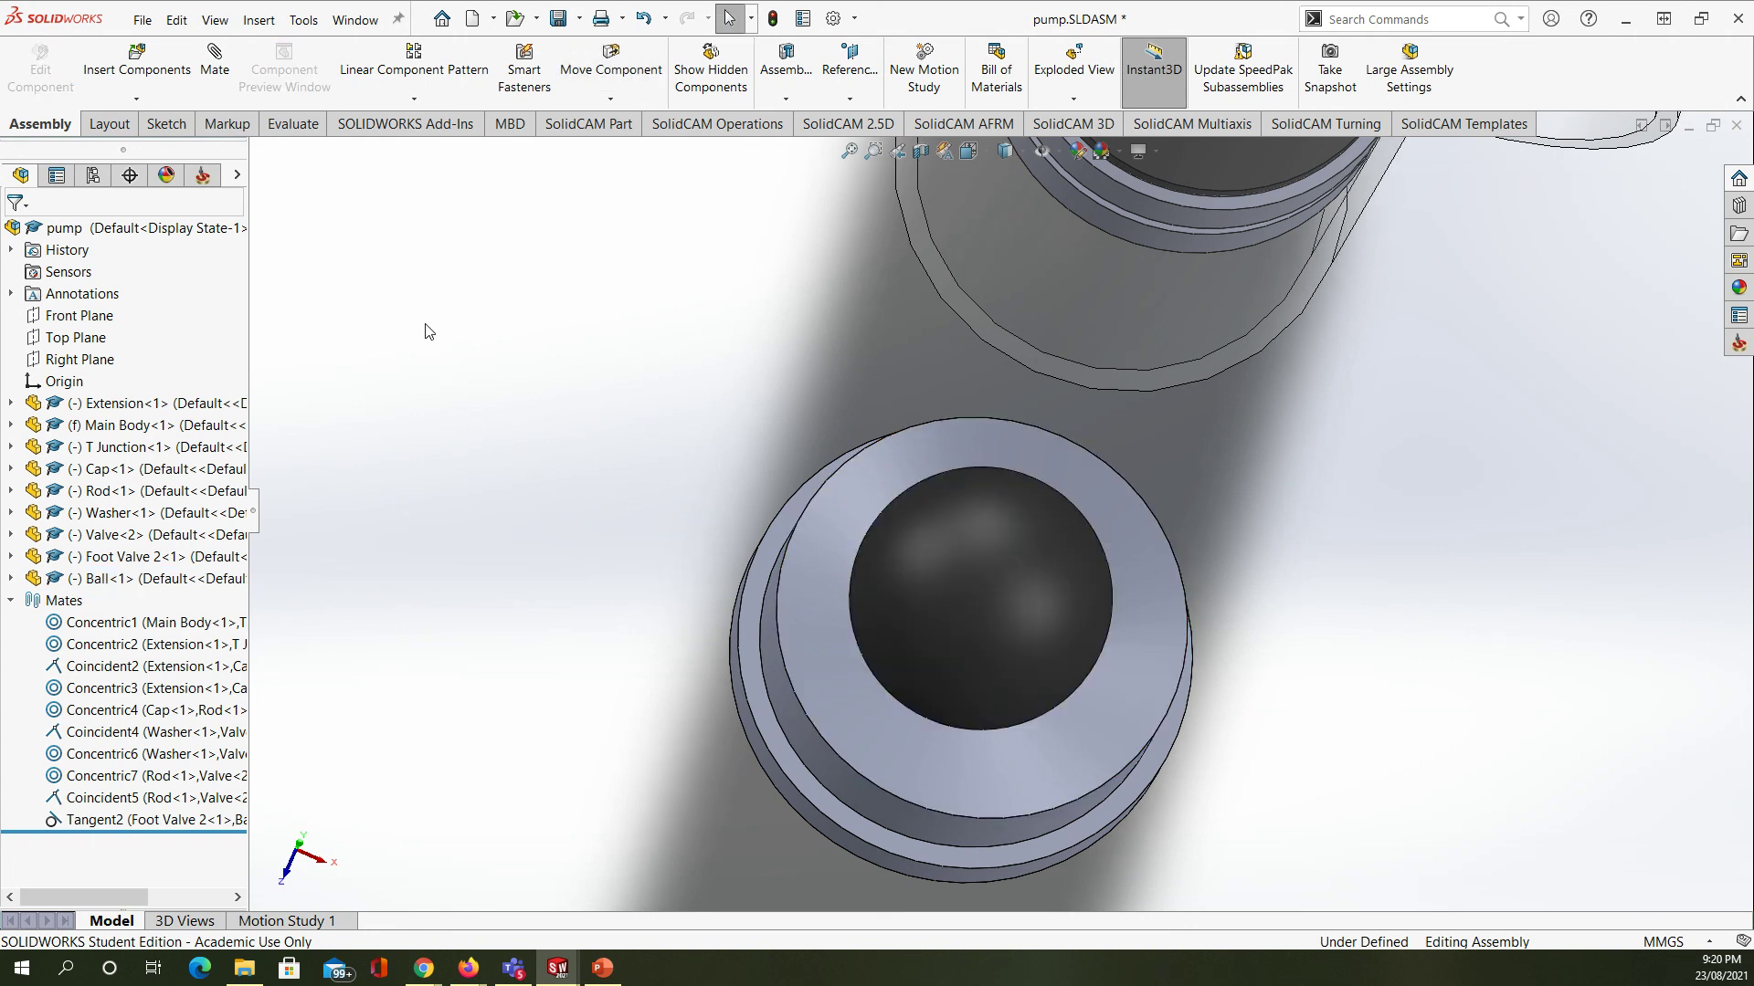
- Try to mate the upper flange face of Foot Valve 2 with the cylindrical face of the Main Body, and undo the attempt
click(215, 80)
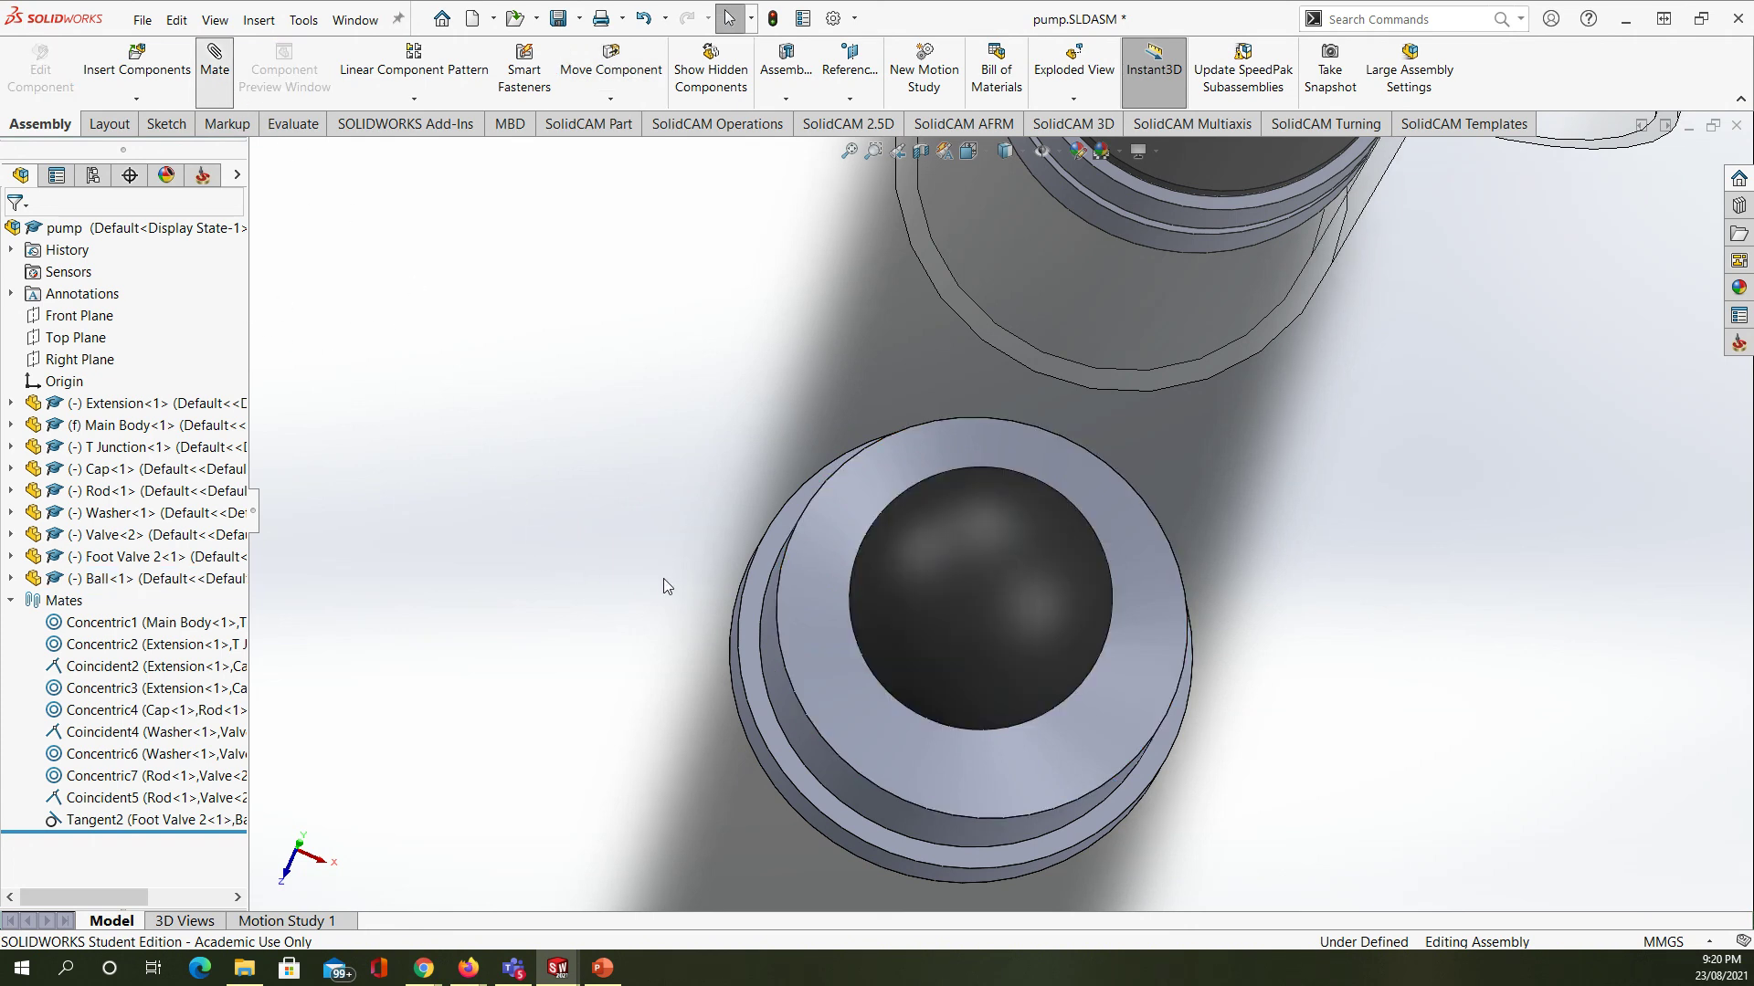
scroll(989, 710, up, 4)
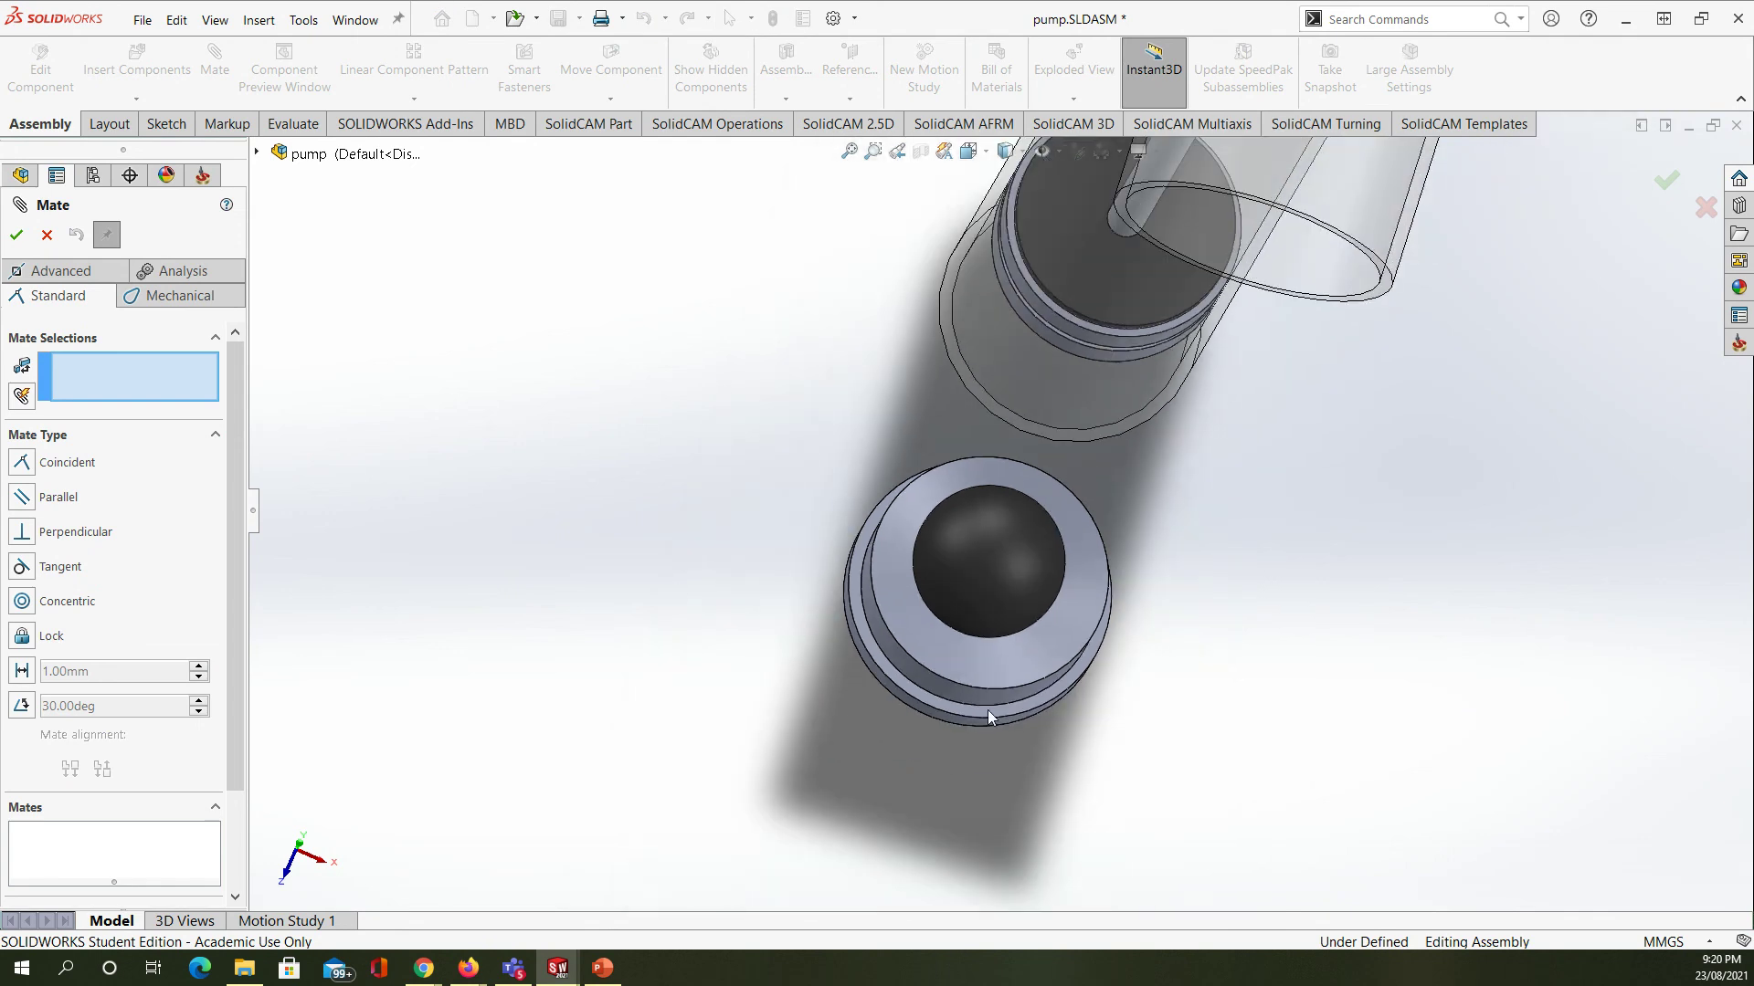
middle_drag(989, 691, 971, 396)
scroll(1116, 607, down, 5)
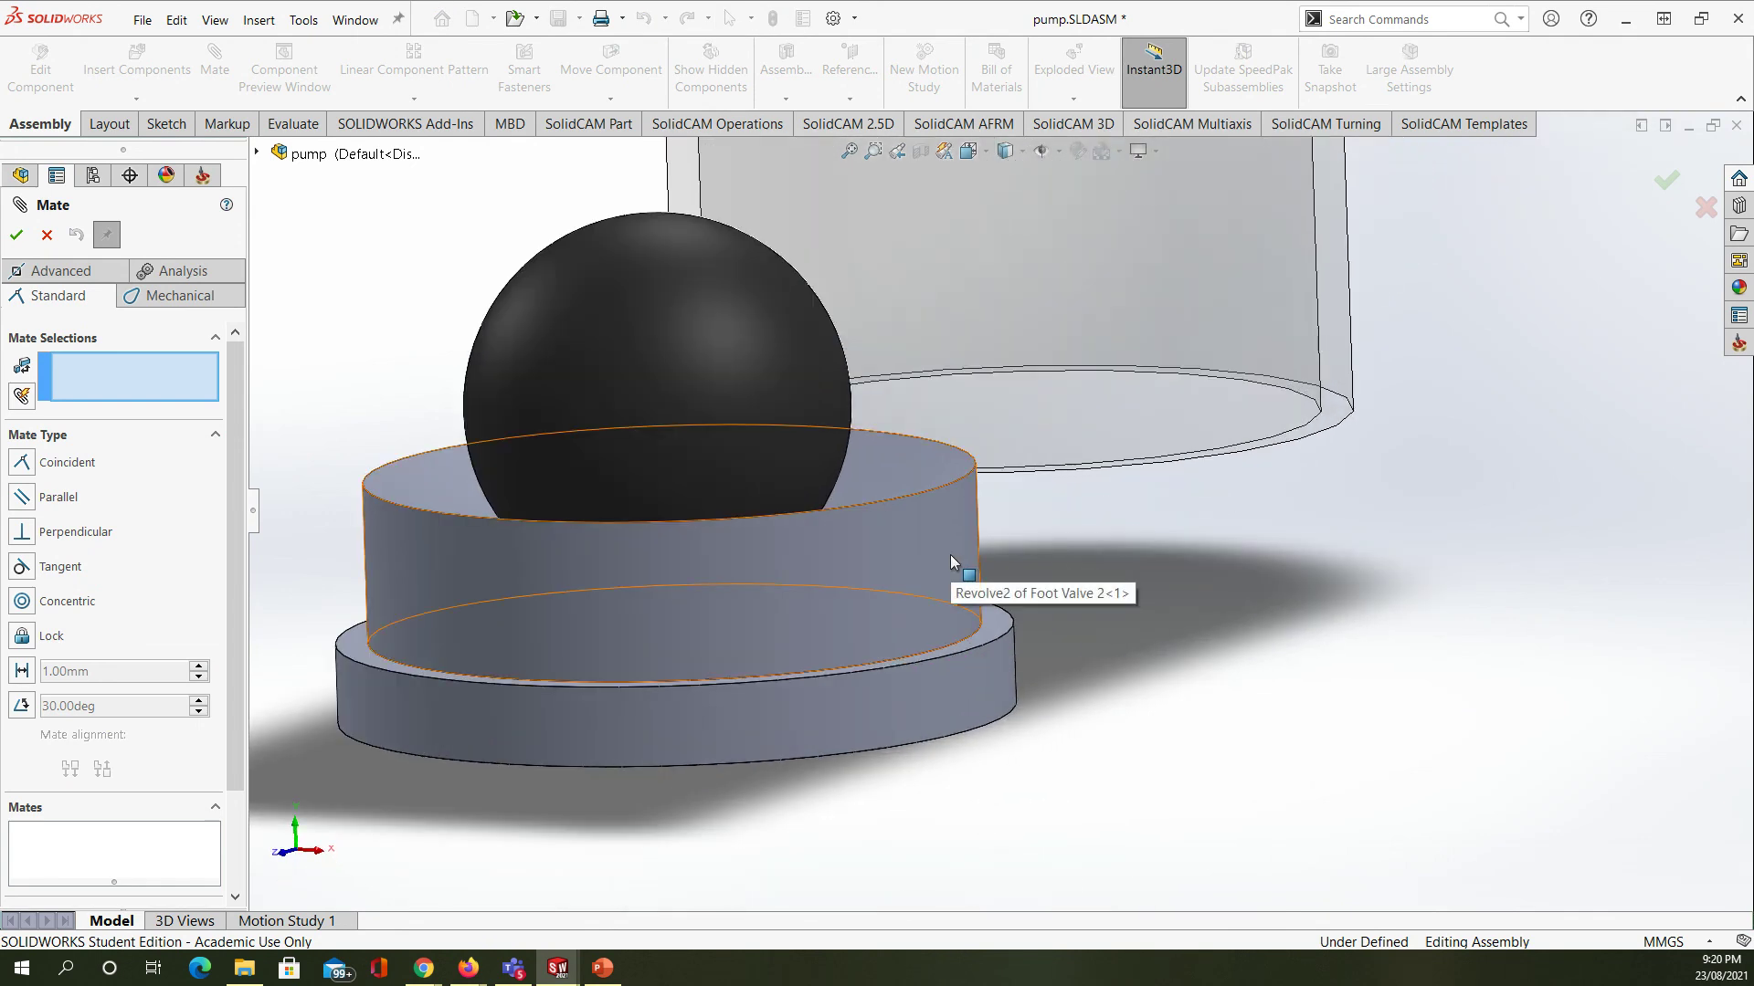
click(997, 629)
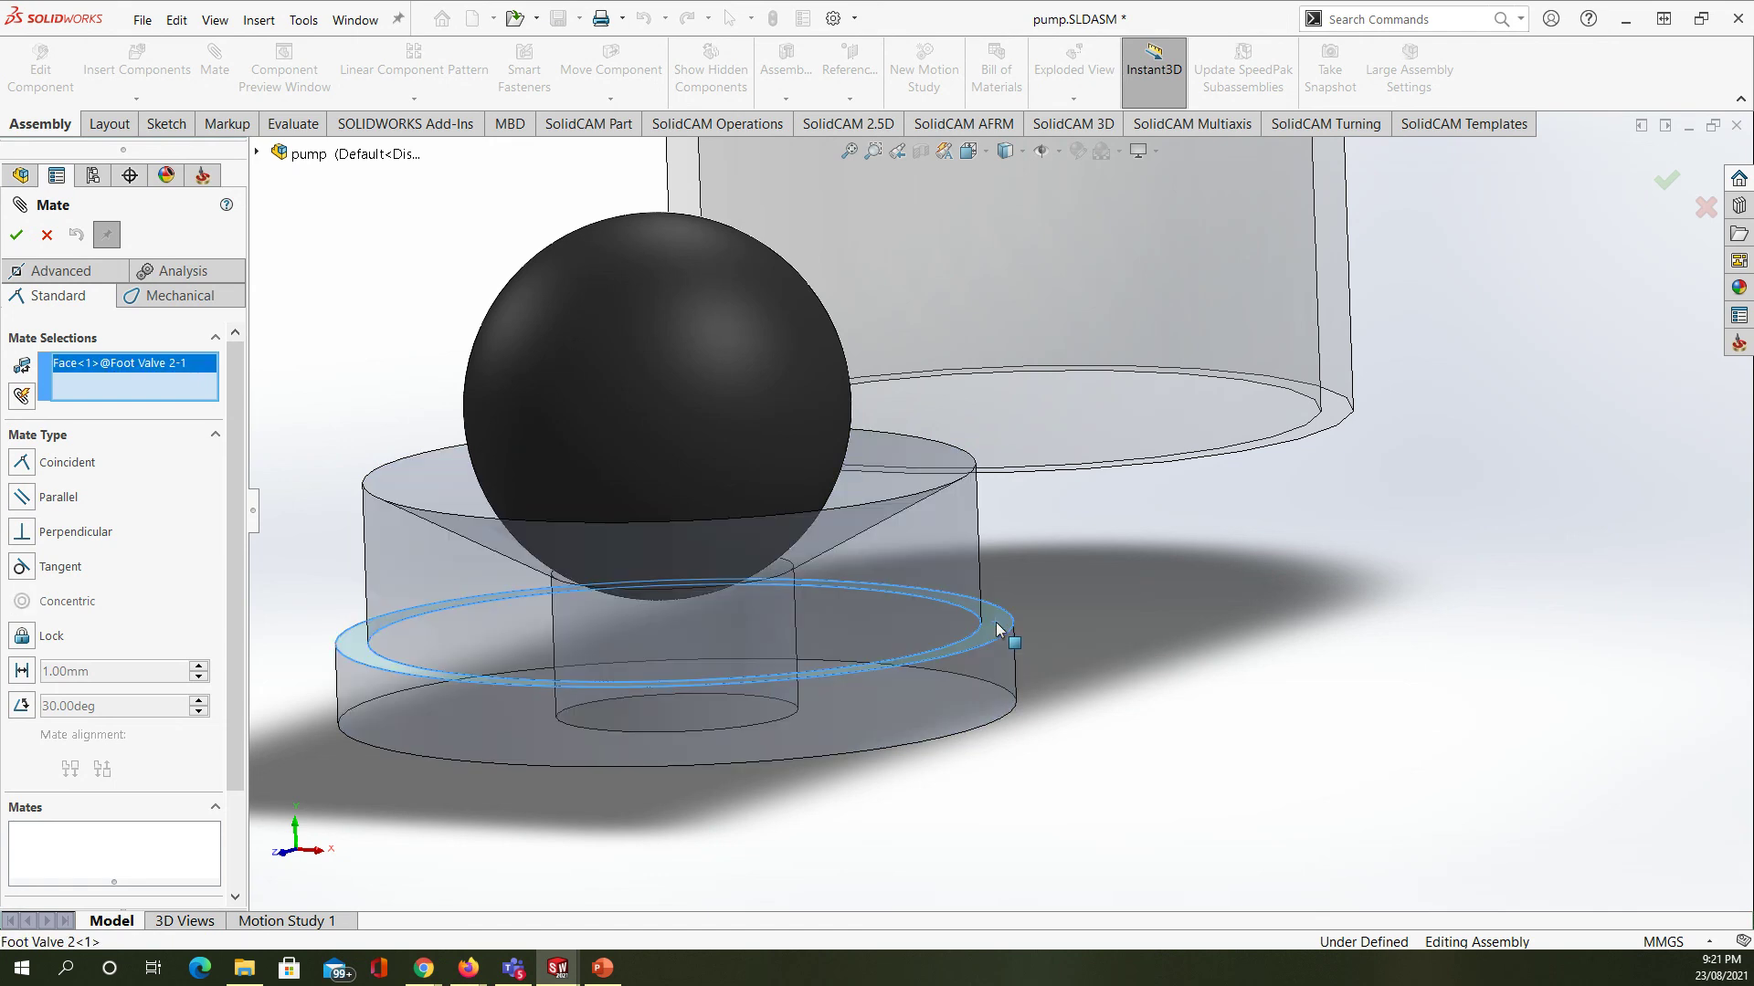
scroll(1178, 413, down, 5)
click(1052, 359)
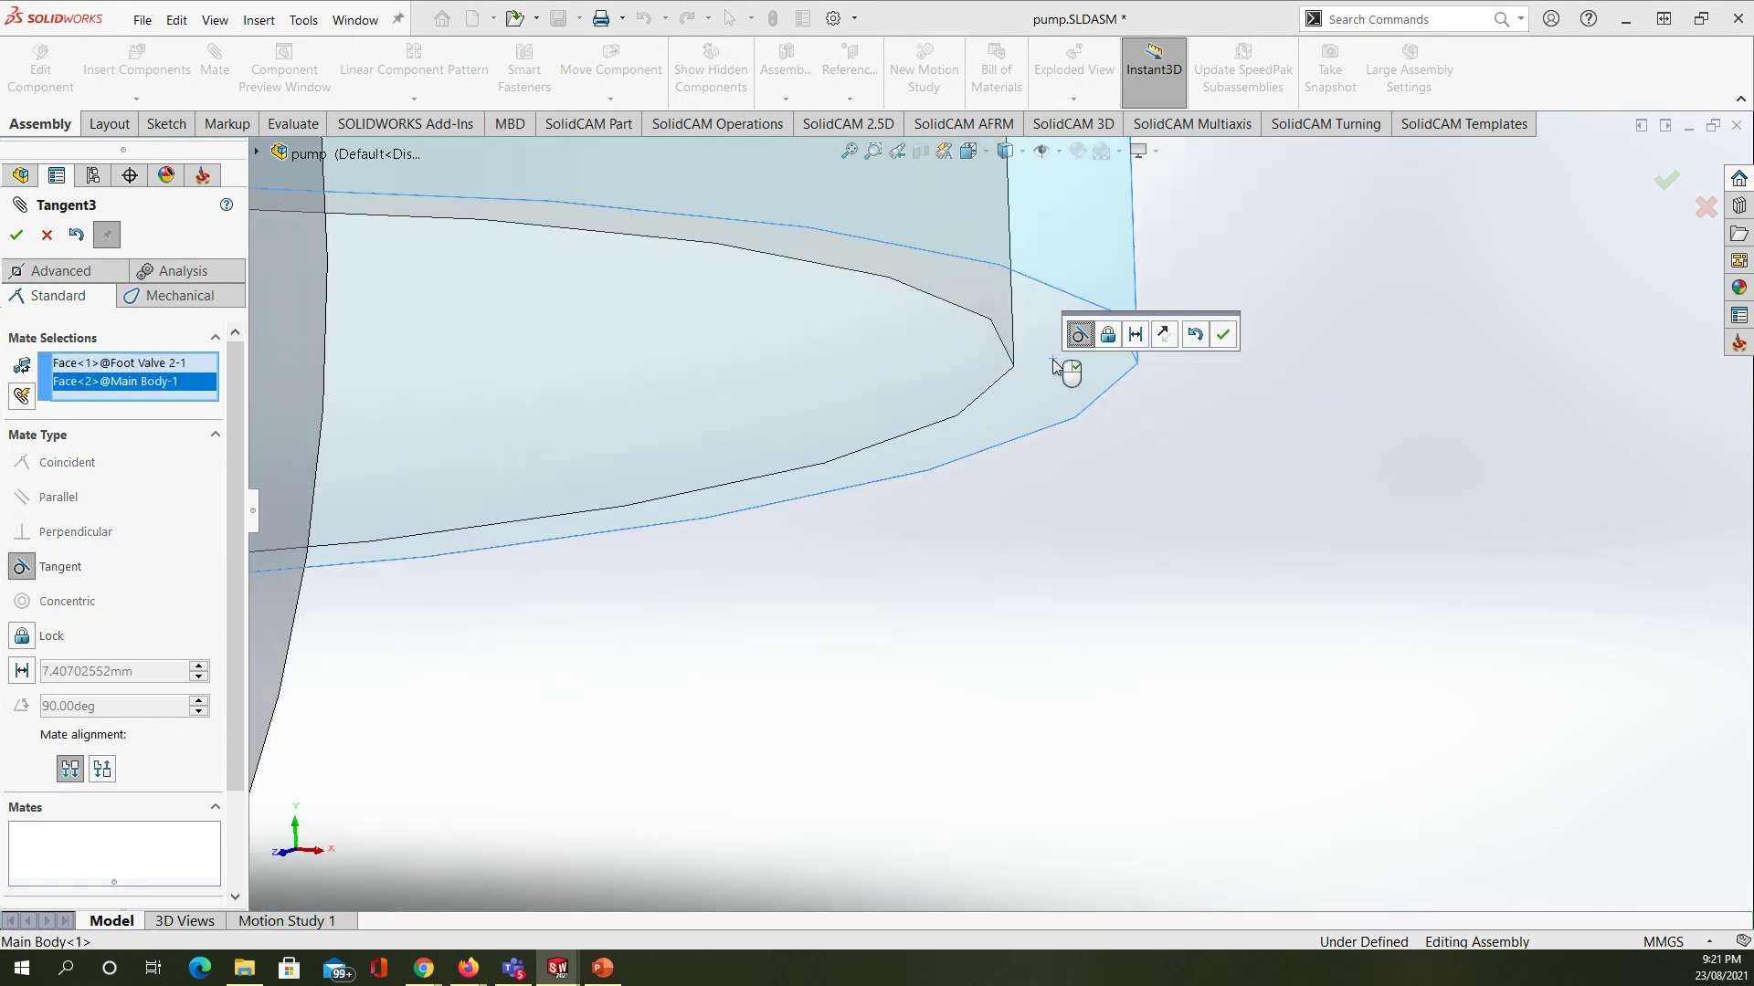
scroll(1059, 374, up, 5)
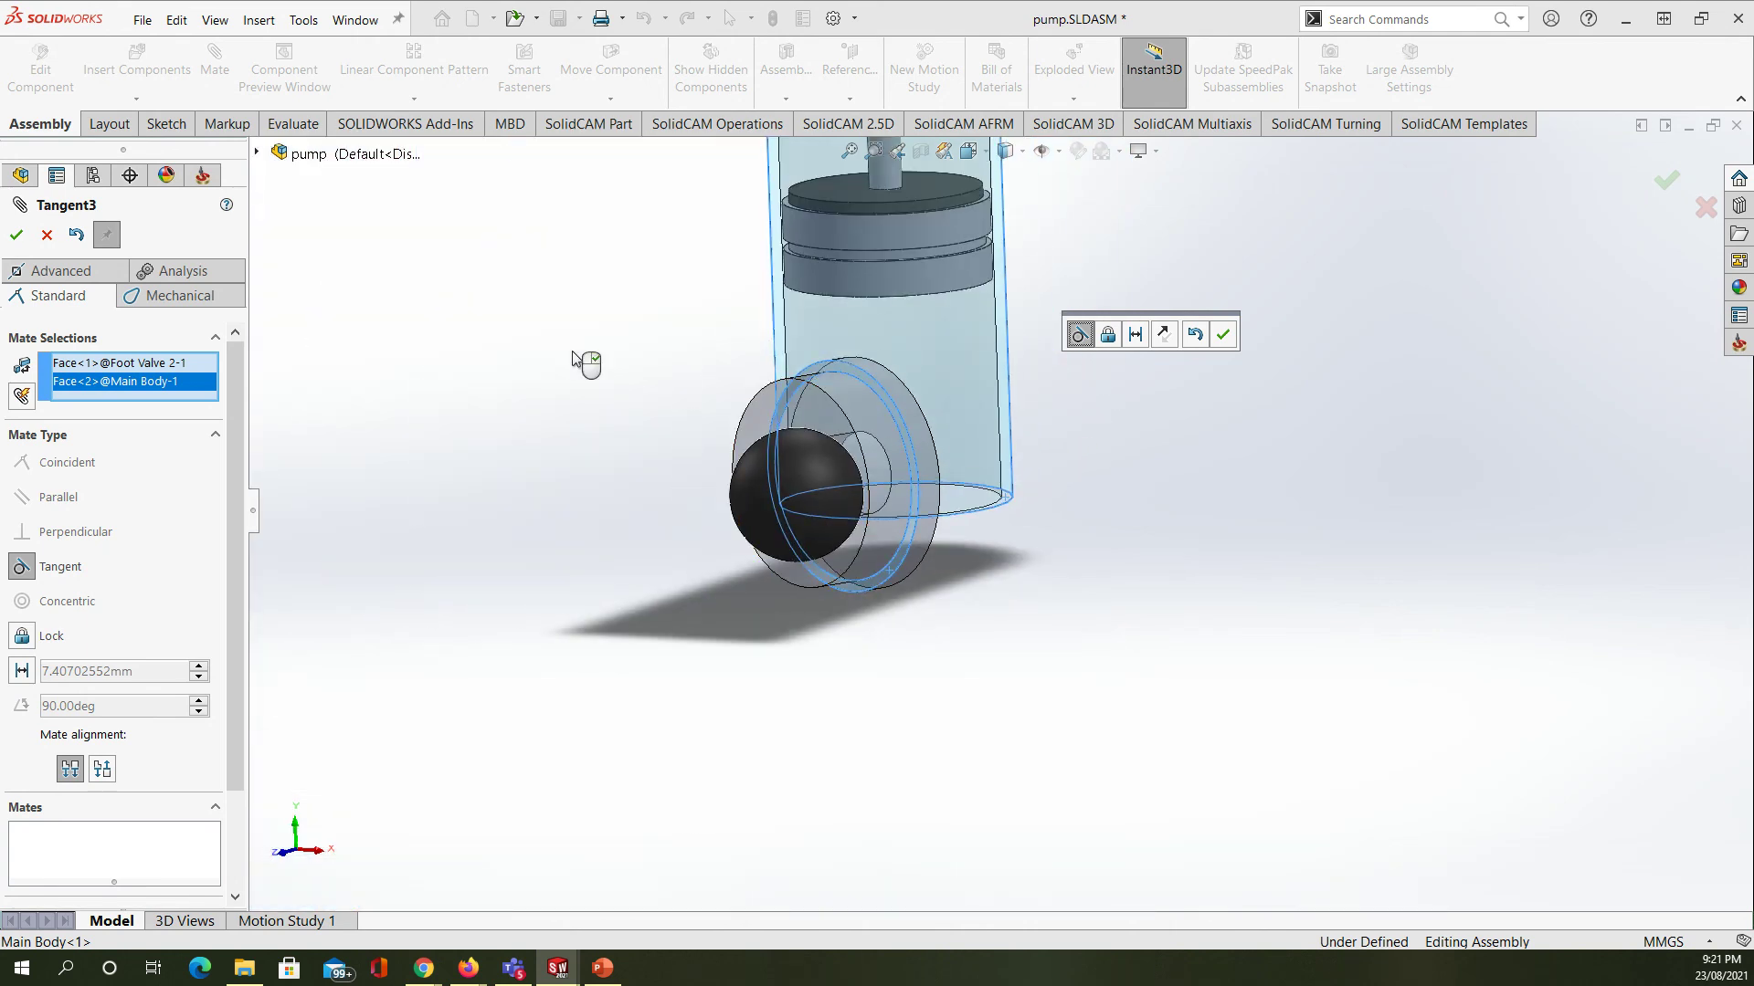
click(76, 235)
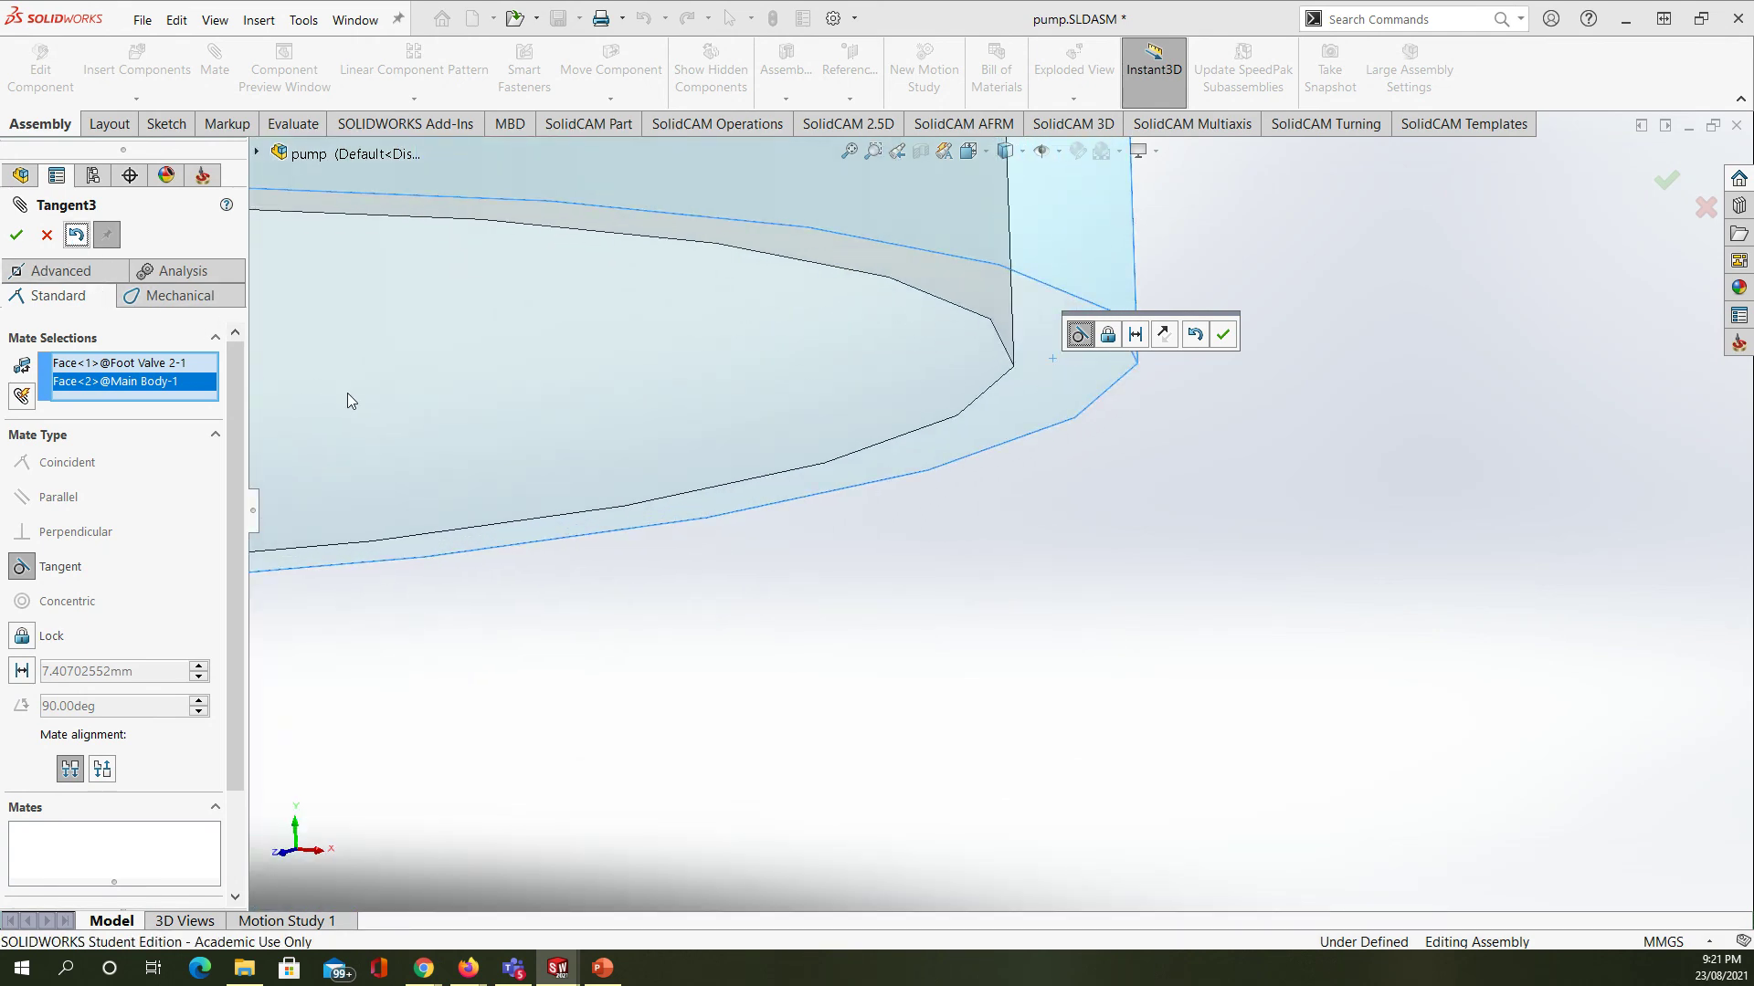
- Add a coincident mate between the upper flange face of Foot Valve 2 and the bottom end face of the Main Body
scroll(636, 510, down, 3)
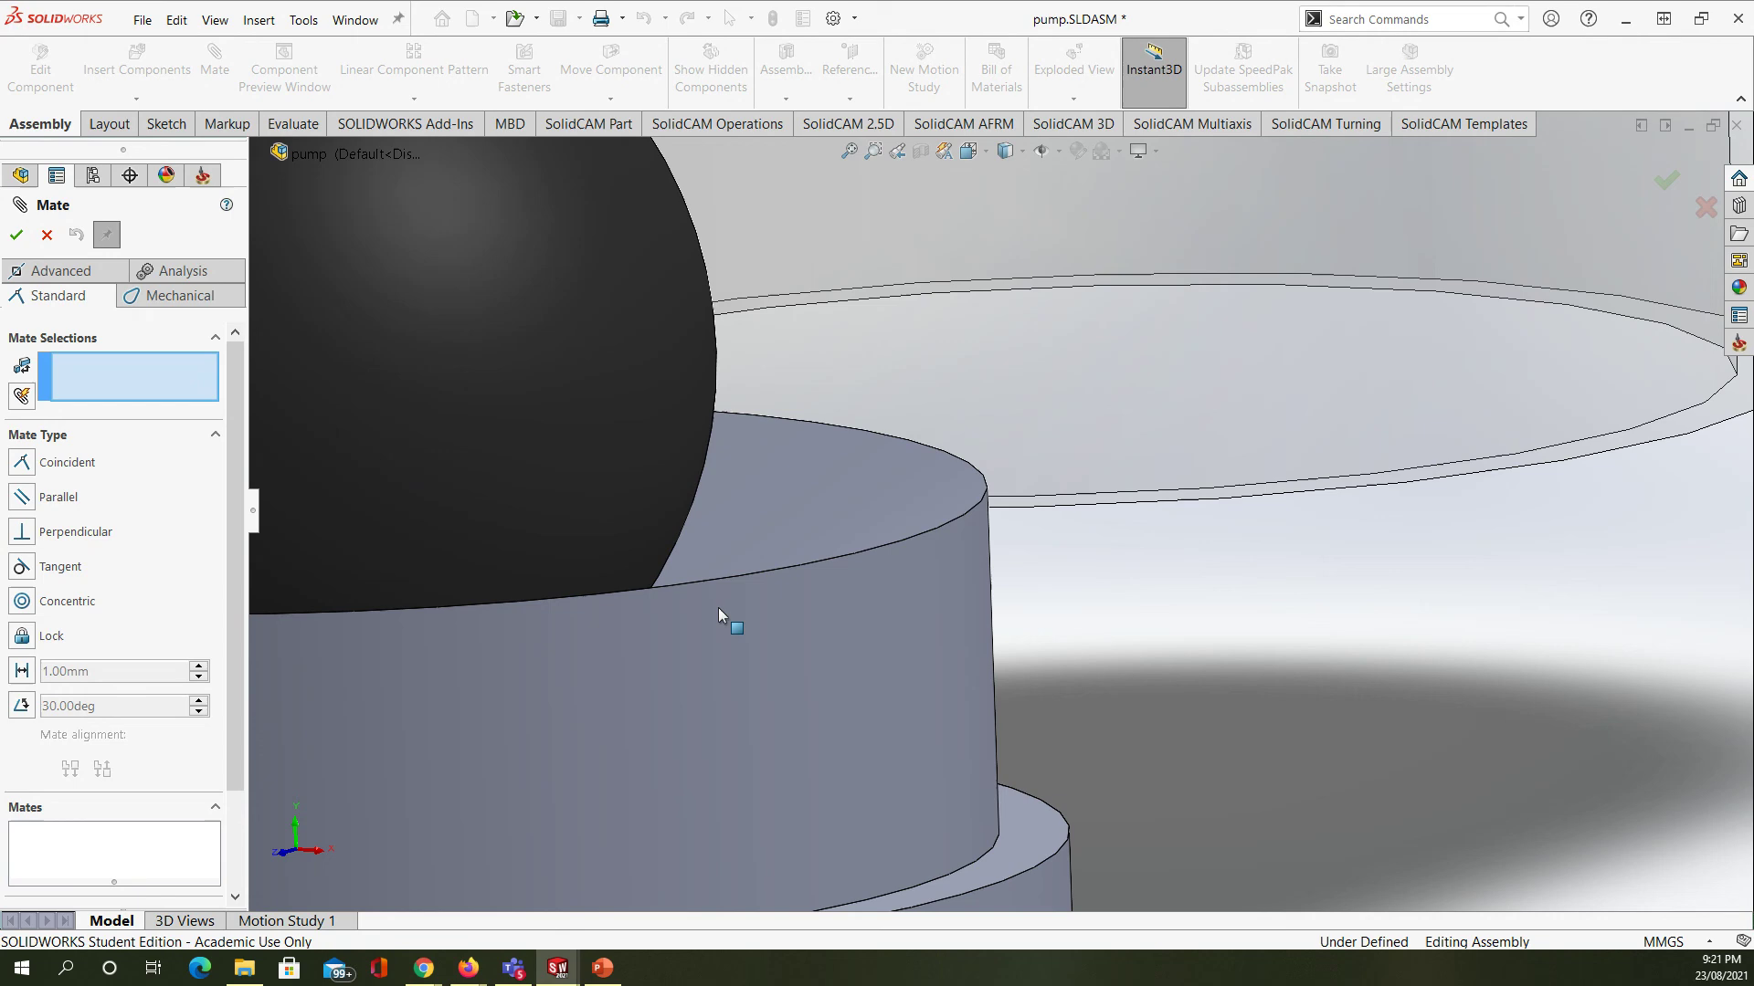
click(1032, 831)
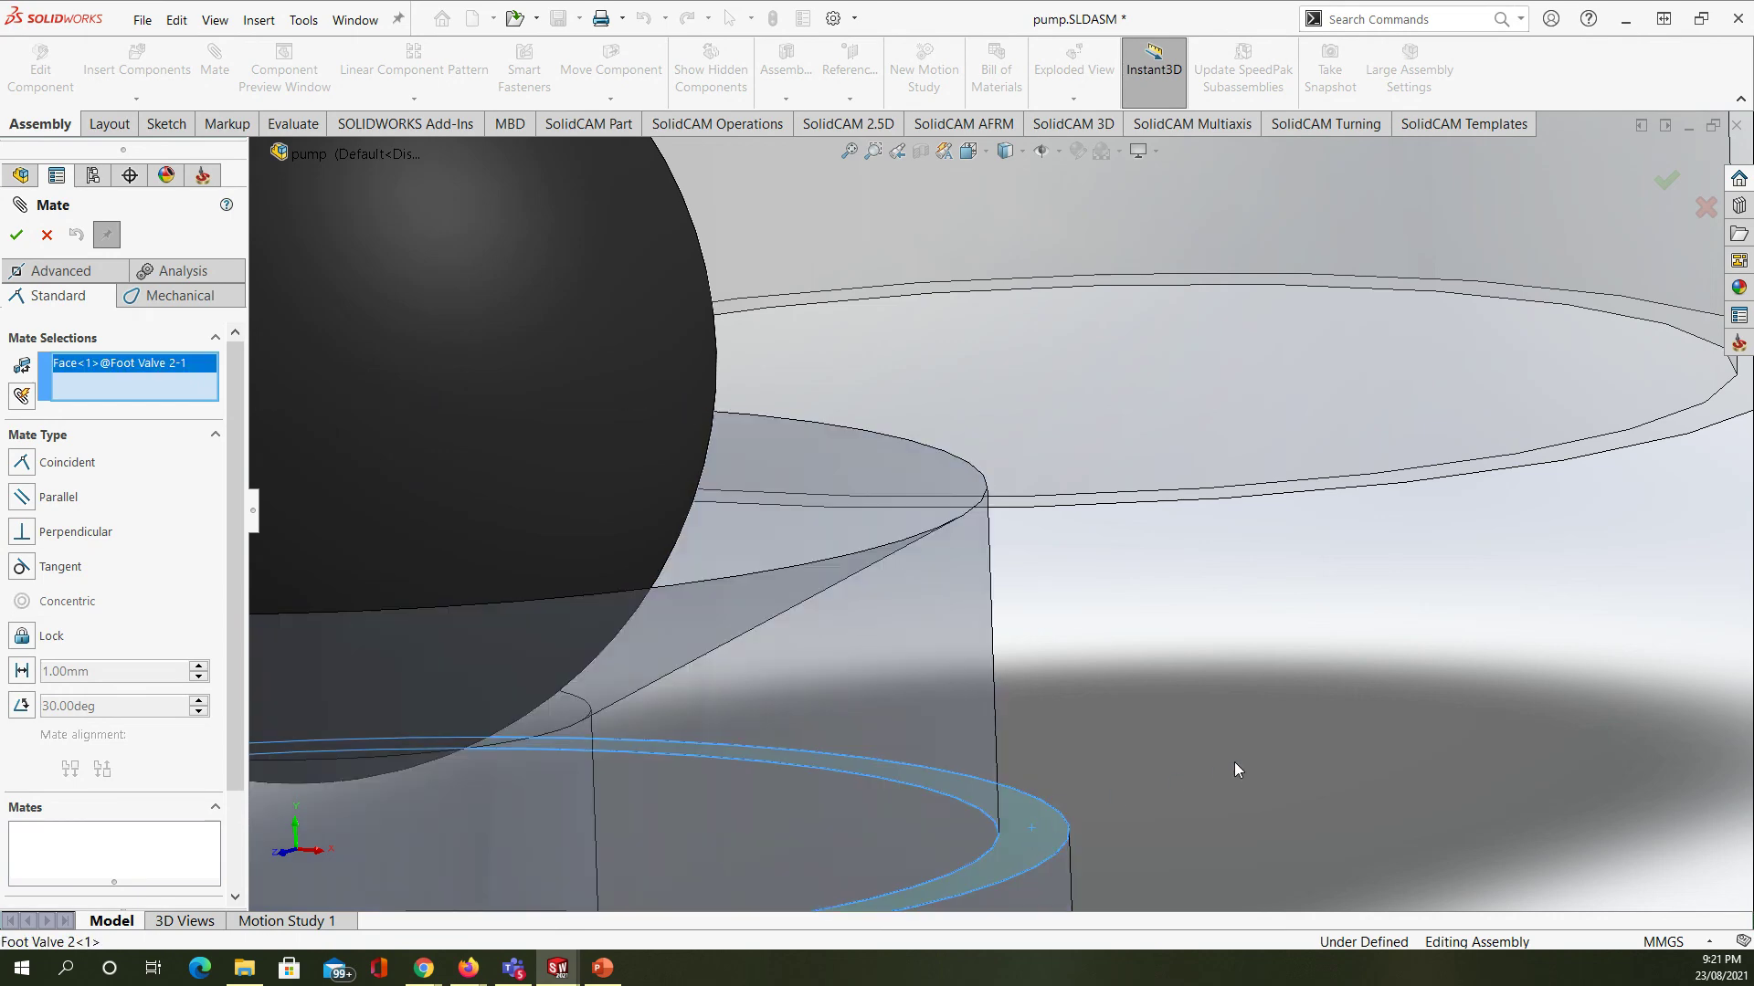
scroll(1304, 636, up, 3)
middle_drag(1304, 636, 1334, 383)
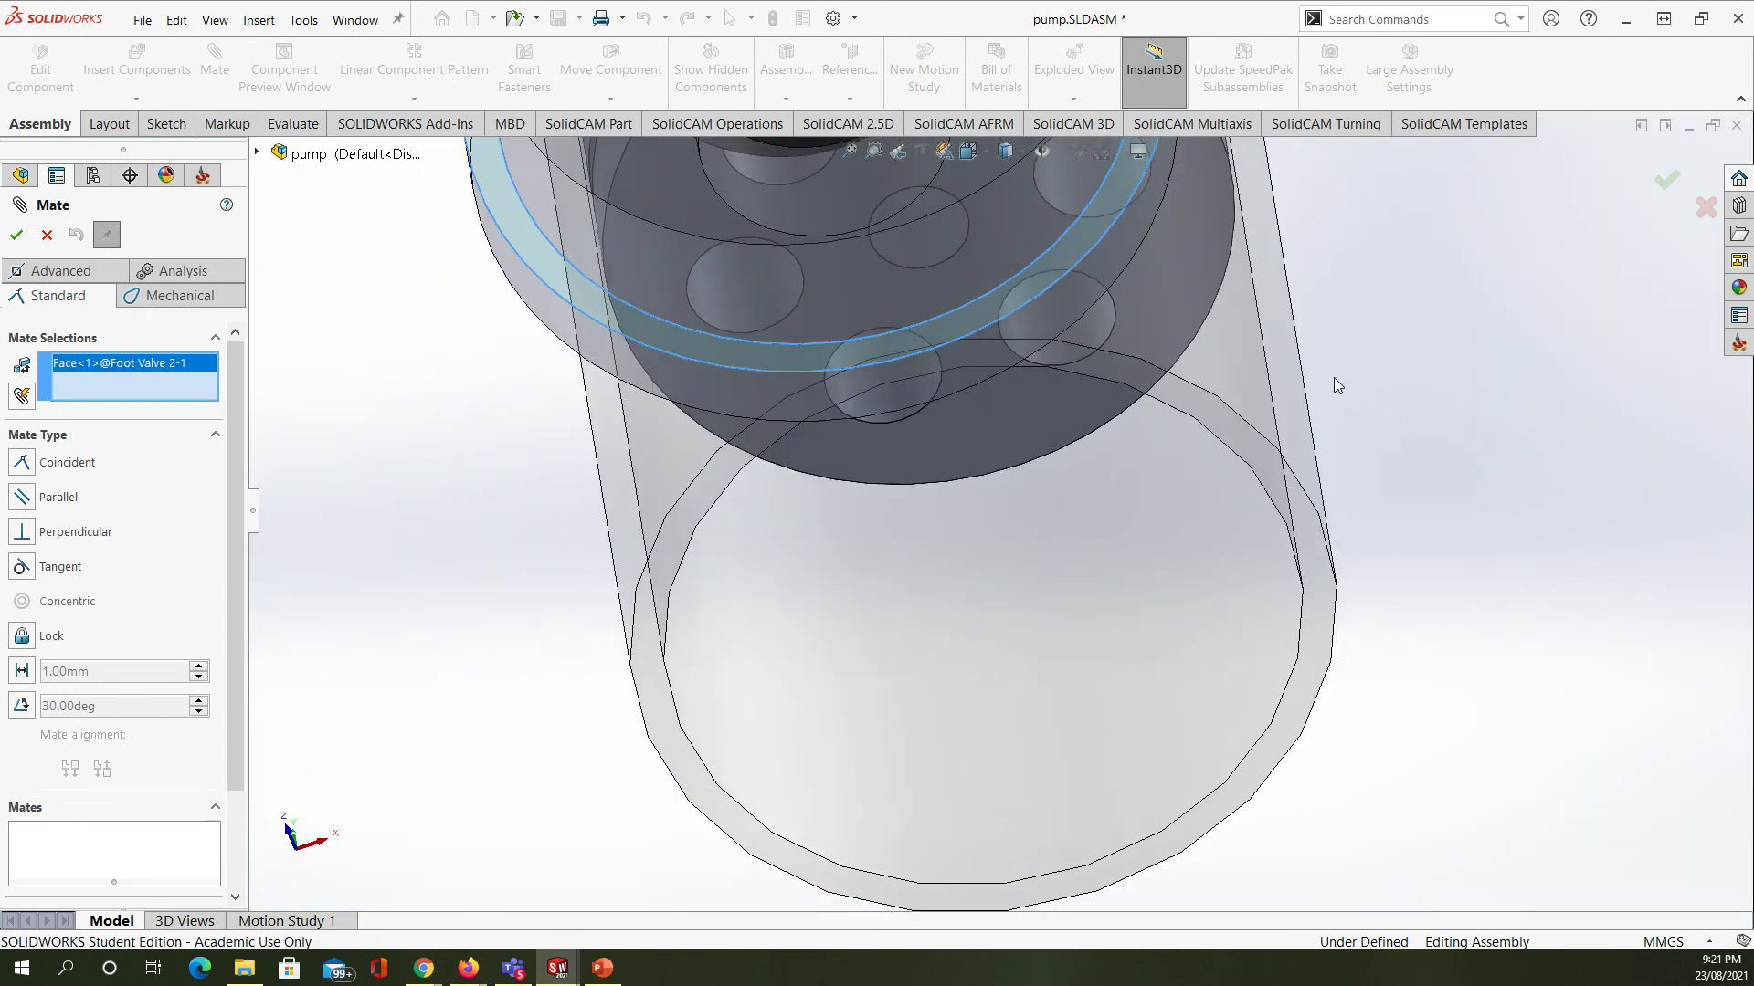
click(1290, 503)
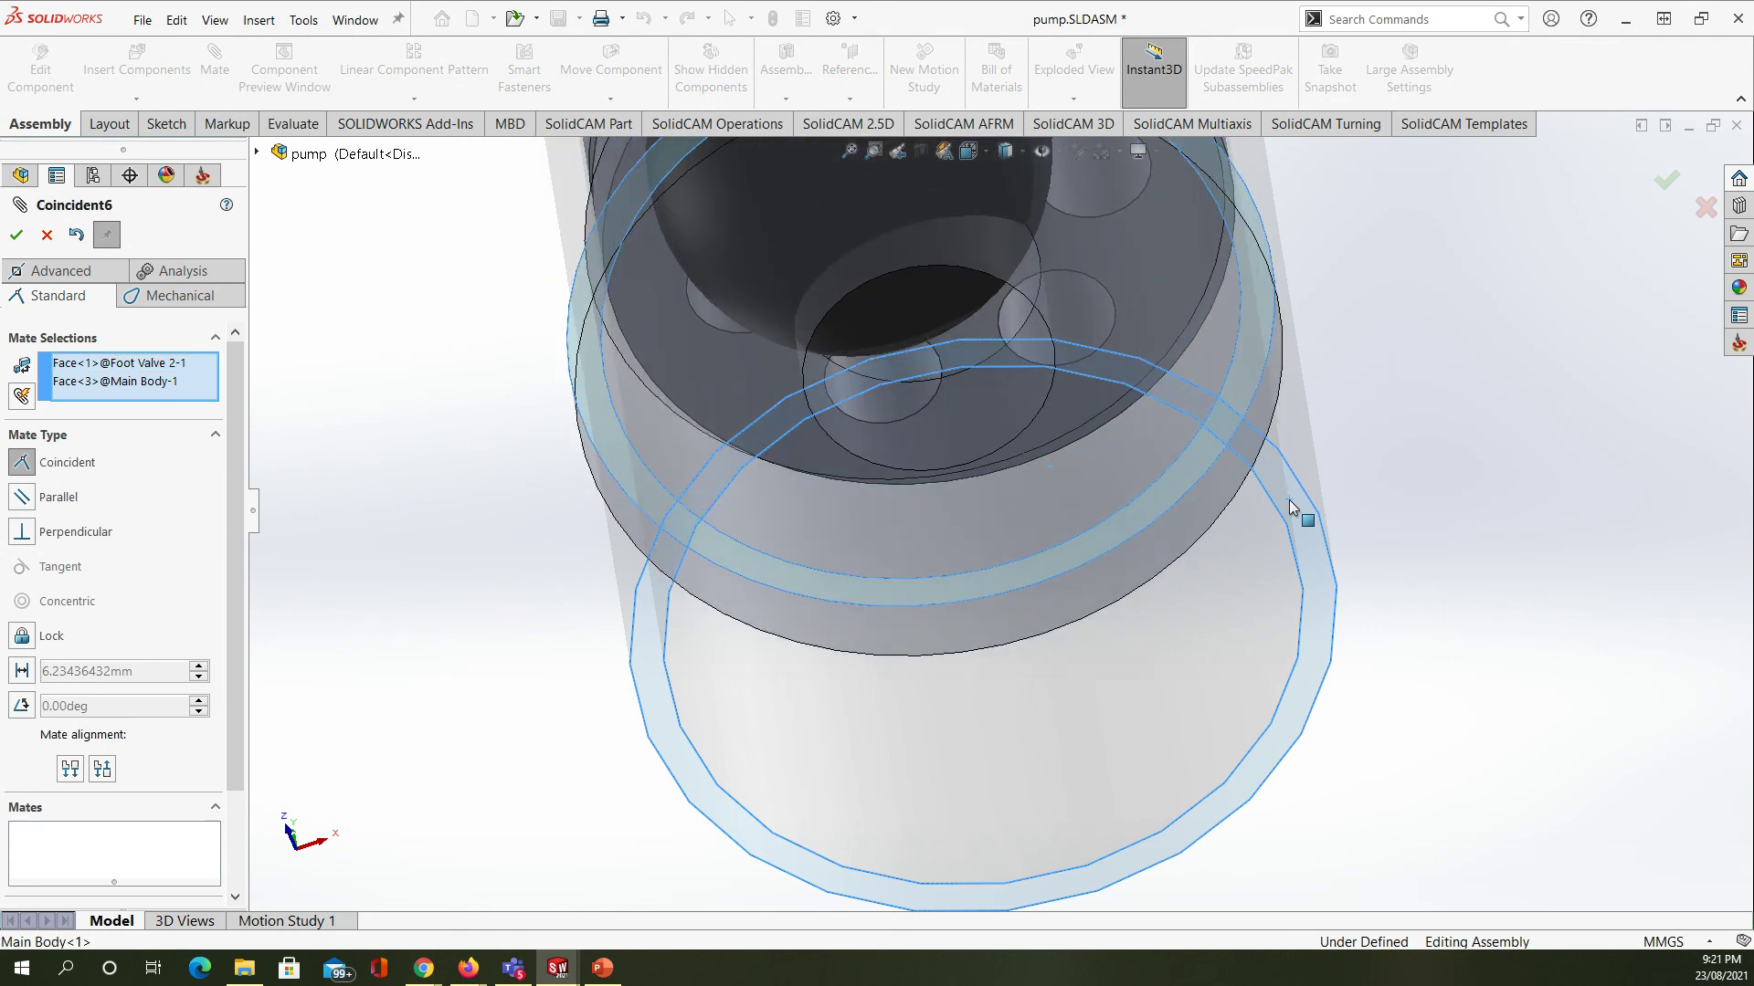
right_click(1292, 503)
- Add a concentric mate between the outer flange face of Foot Valve 2 and the Main Body's cylindrical face, and close the Mate command
middle_drag(1152, 403, 1118, 446)
scroll(1118, 445, down, 5)
click(1050, 450)
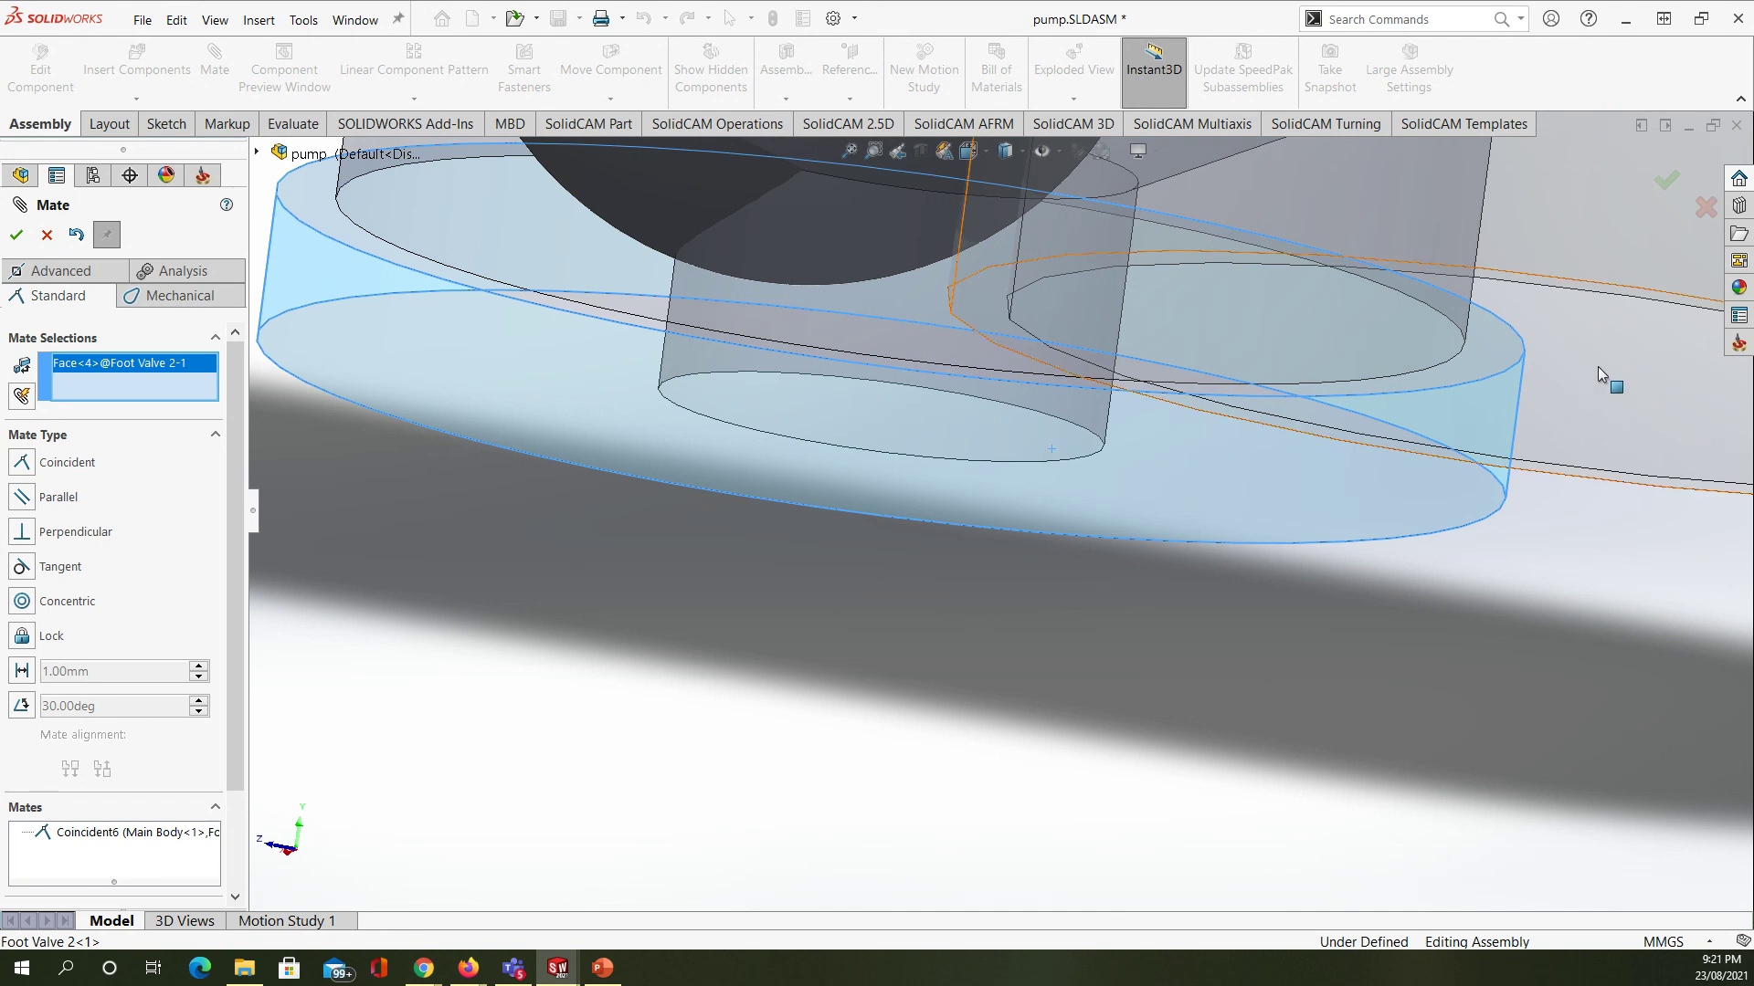
scroll(1457, 484, up, 4)
scroll(1445, 509, up, 3)
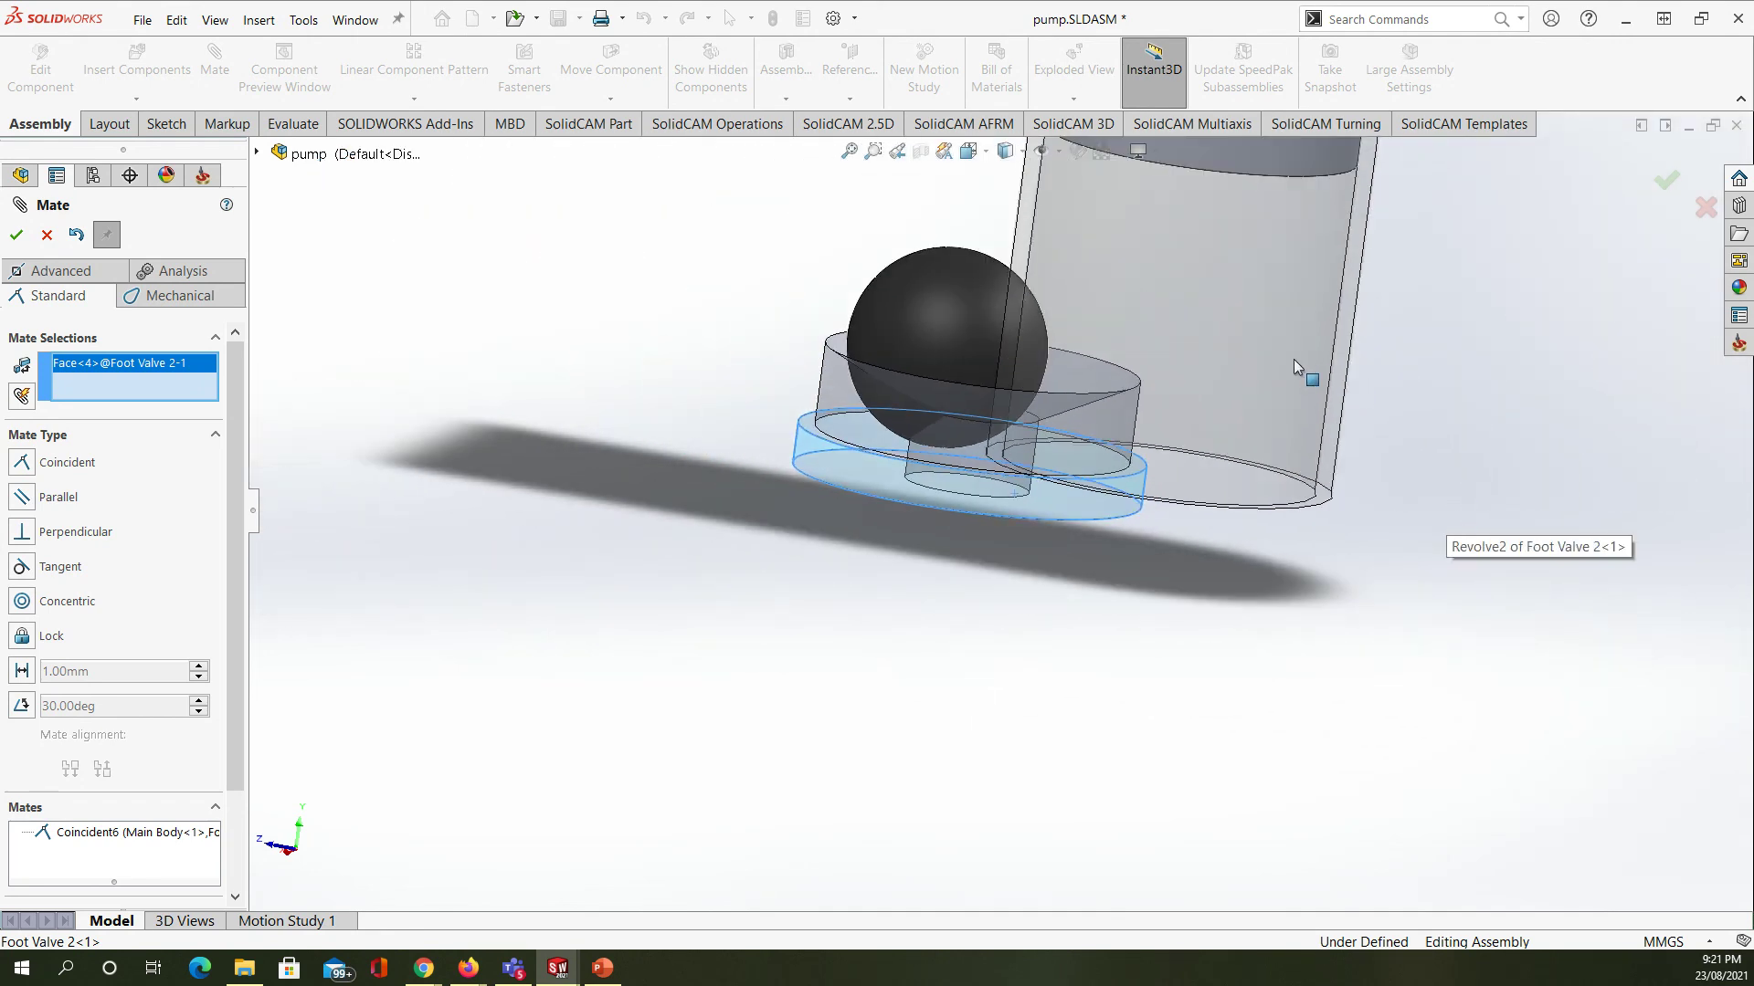
click(1268, 353)
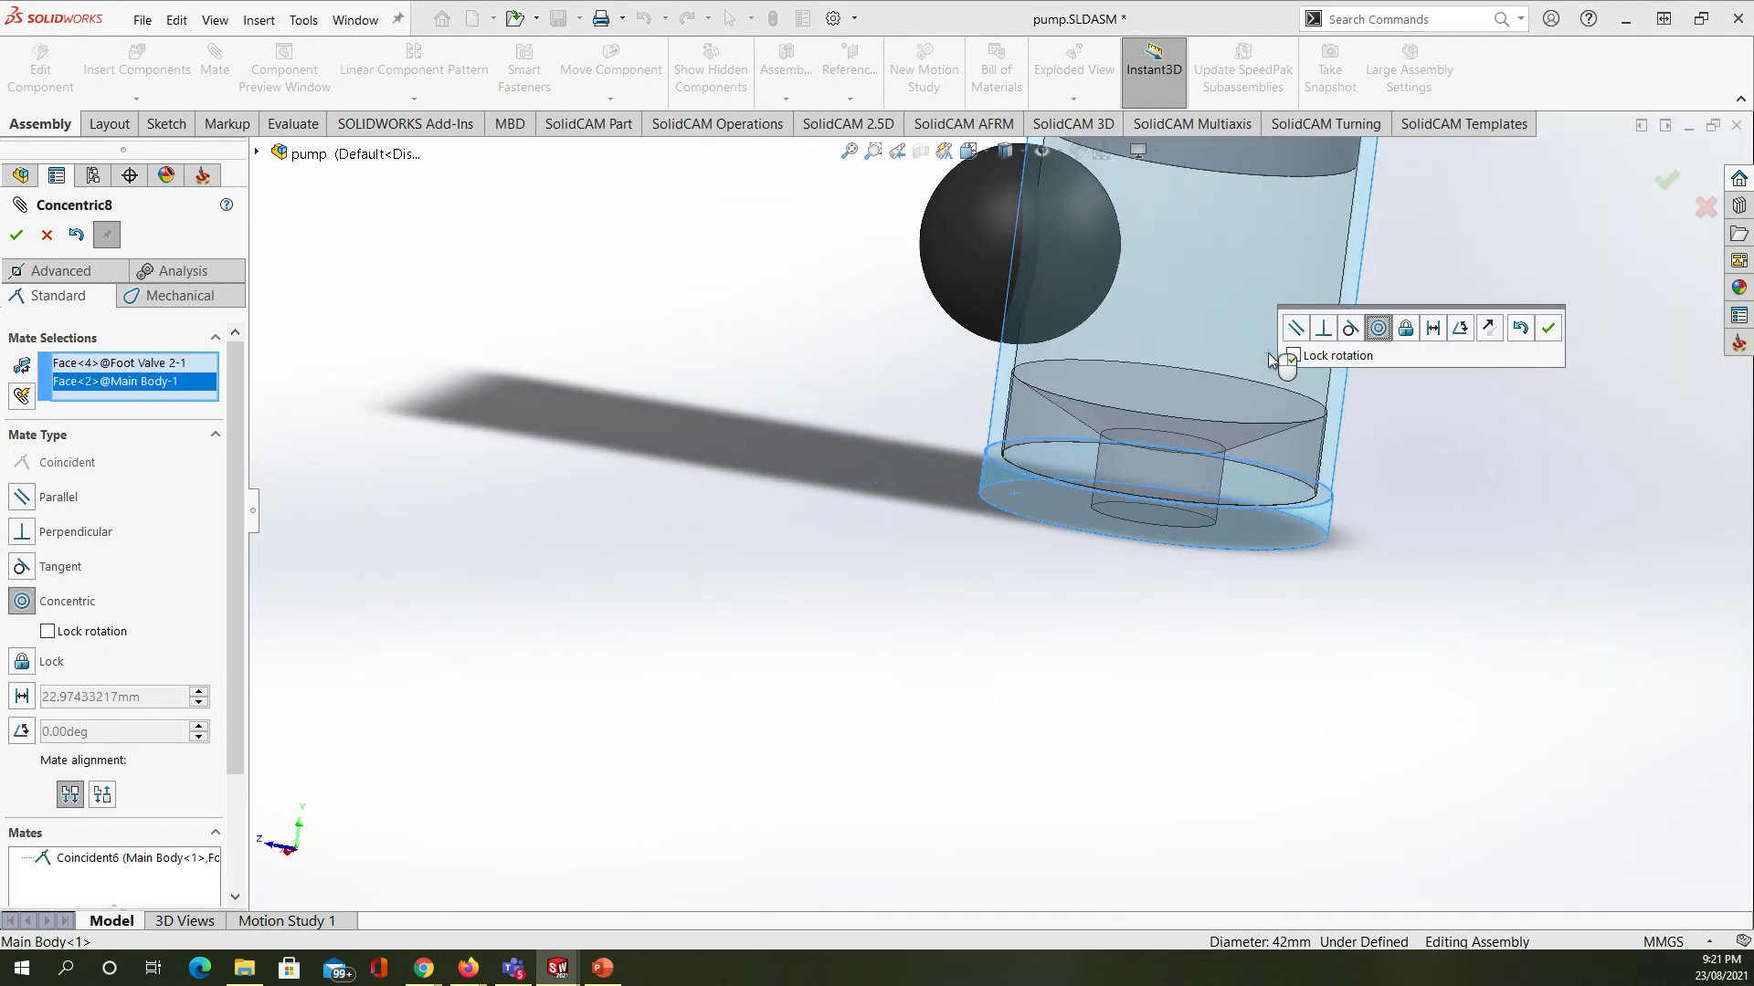
key(Return)
middle_drag(829, 458, 882, 508)
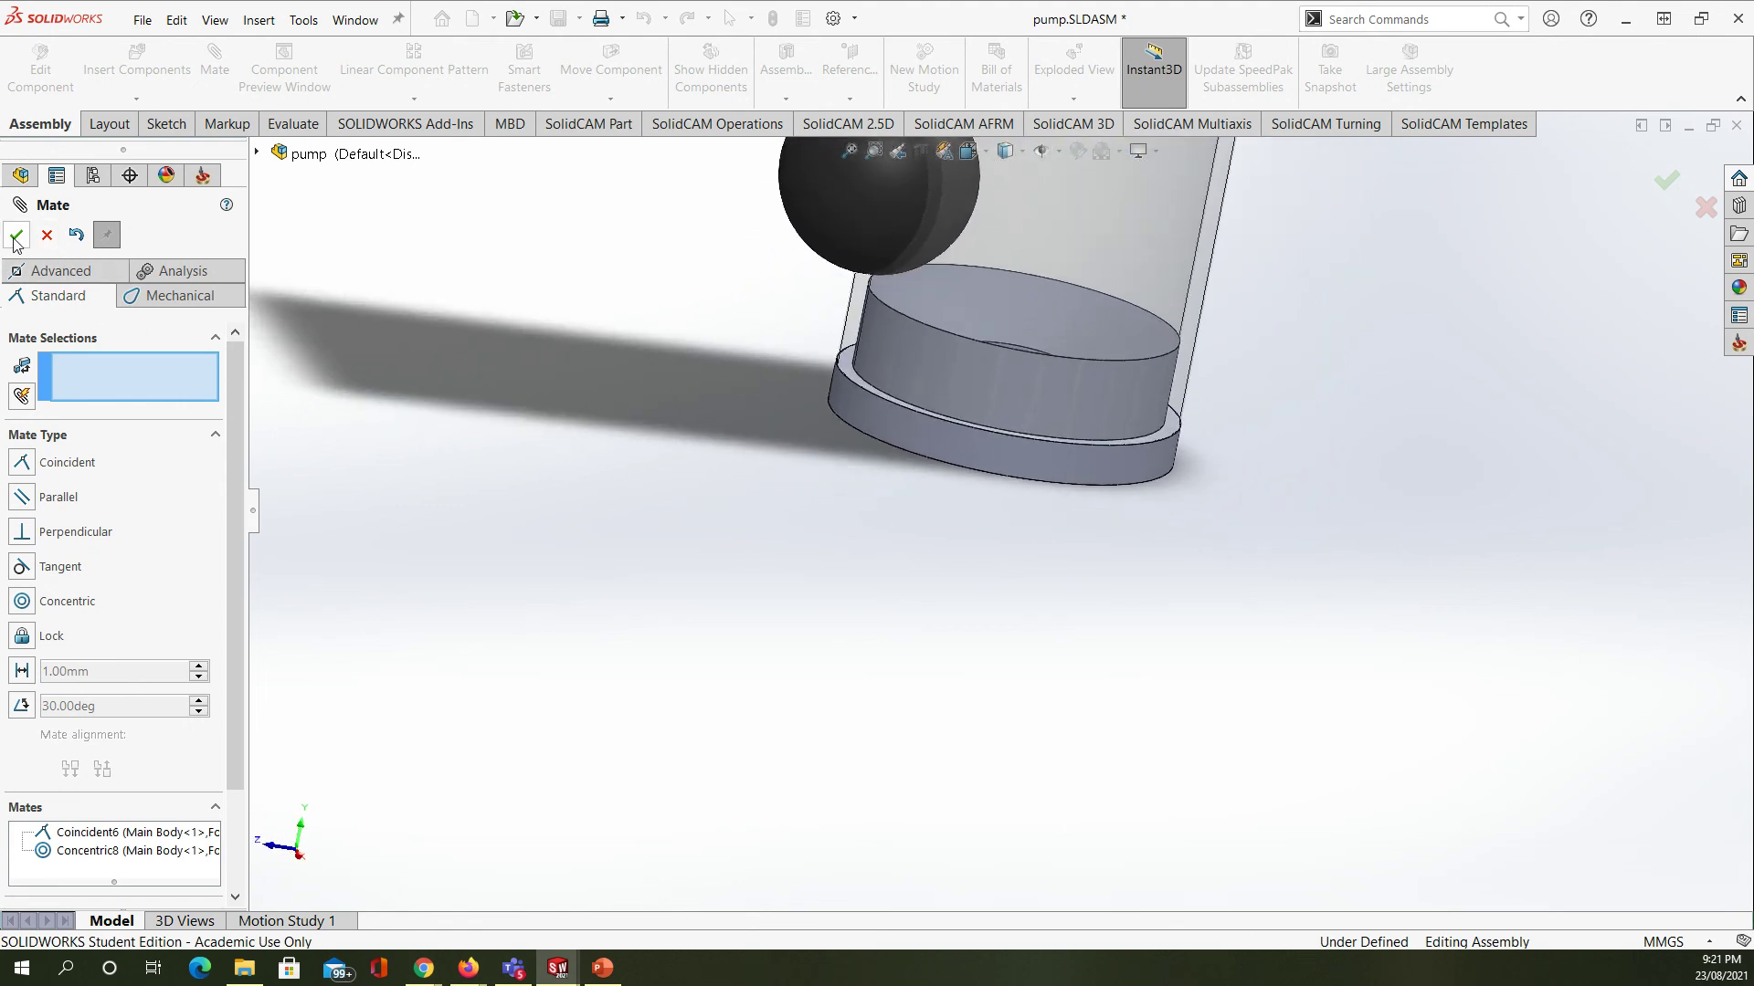
click(46, 236)
- Move the ball inside the Main Body onto the seat of Foot Valve 2
scroll(639, 395, up, 3)
scroll(879, 401, down, 2)
scroll(987, 365, down, 3)
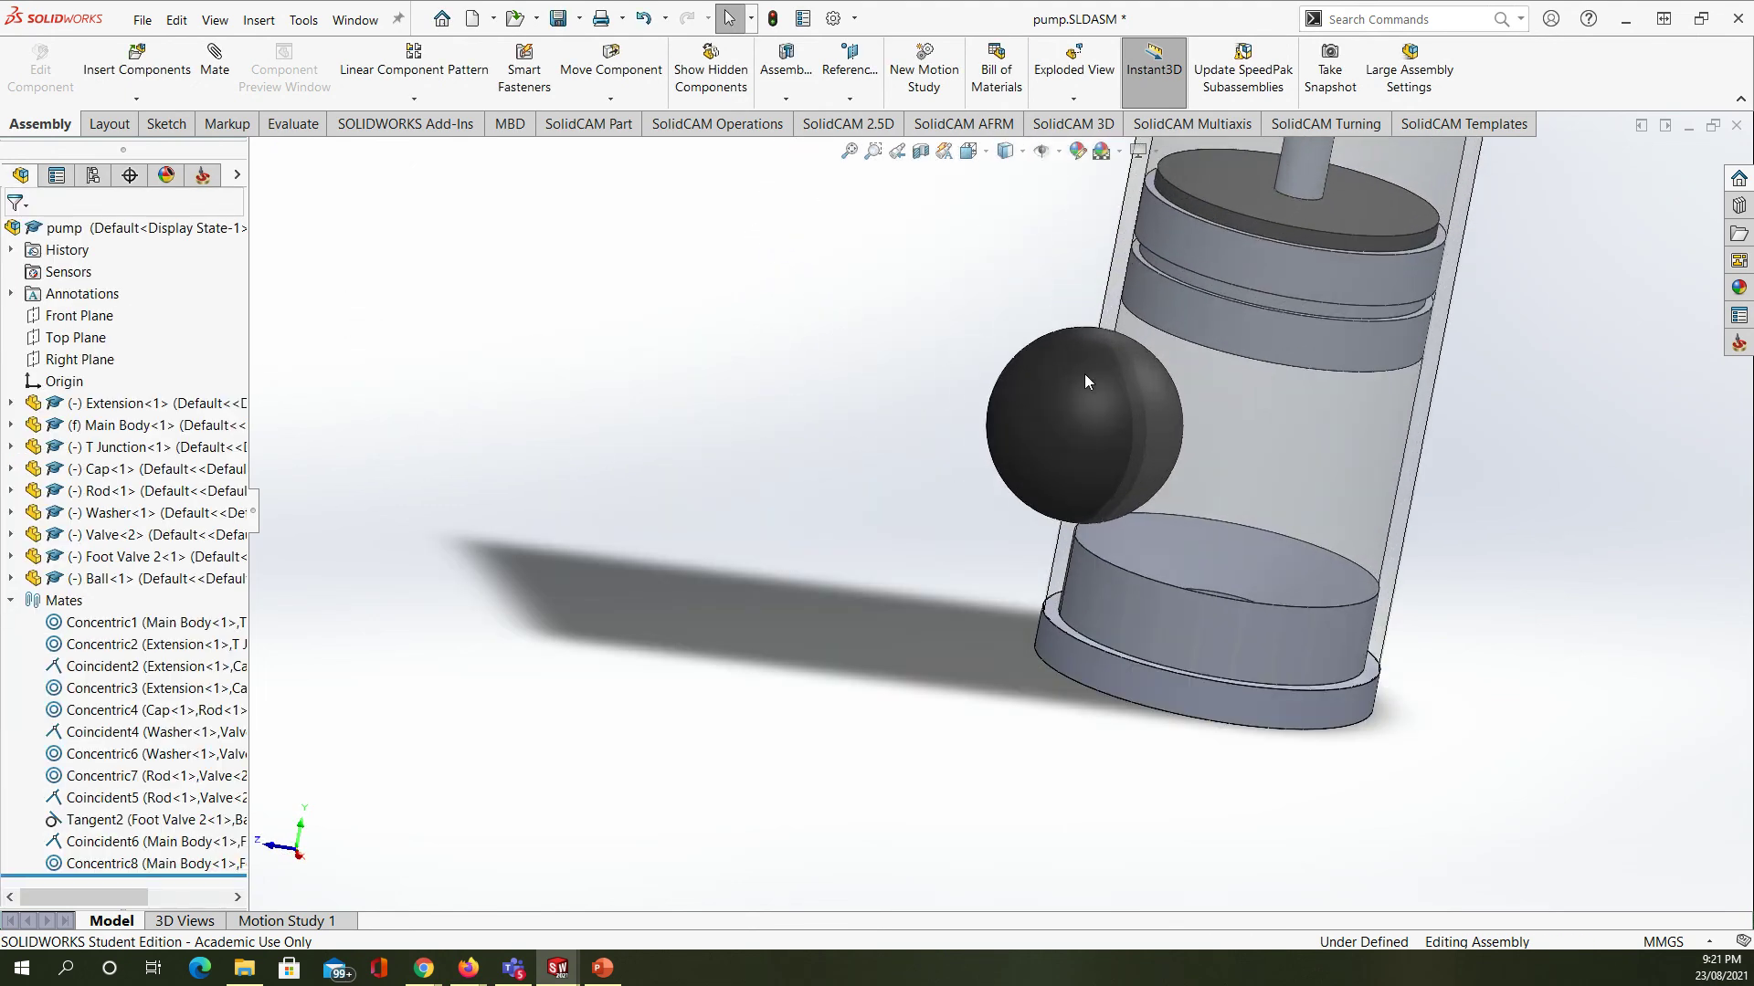
drag(1055, 401, 1235, 502)
click(853, 545)
- Adjust the ball's position from two side views so that it sits centrally in Foot Valve 2
scroll(947, 638, up, 3)
middle_drag(1093, 684, 1135, 537)
scroll(1134, 534, down, 3)
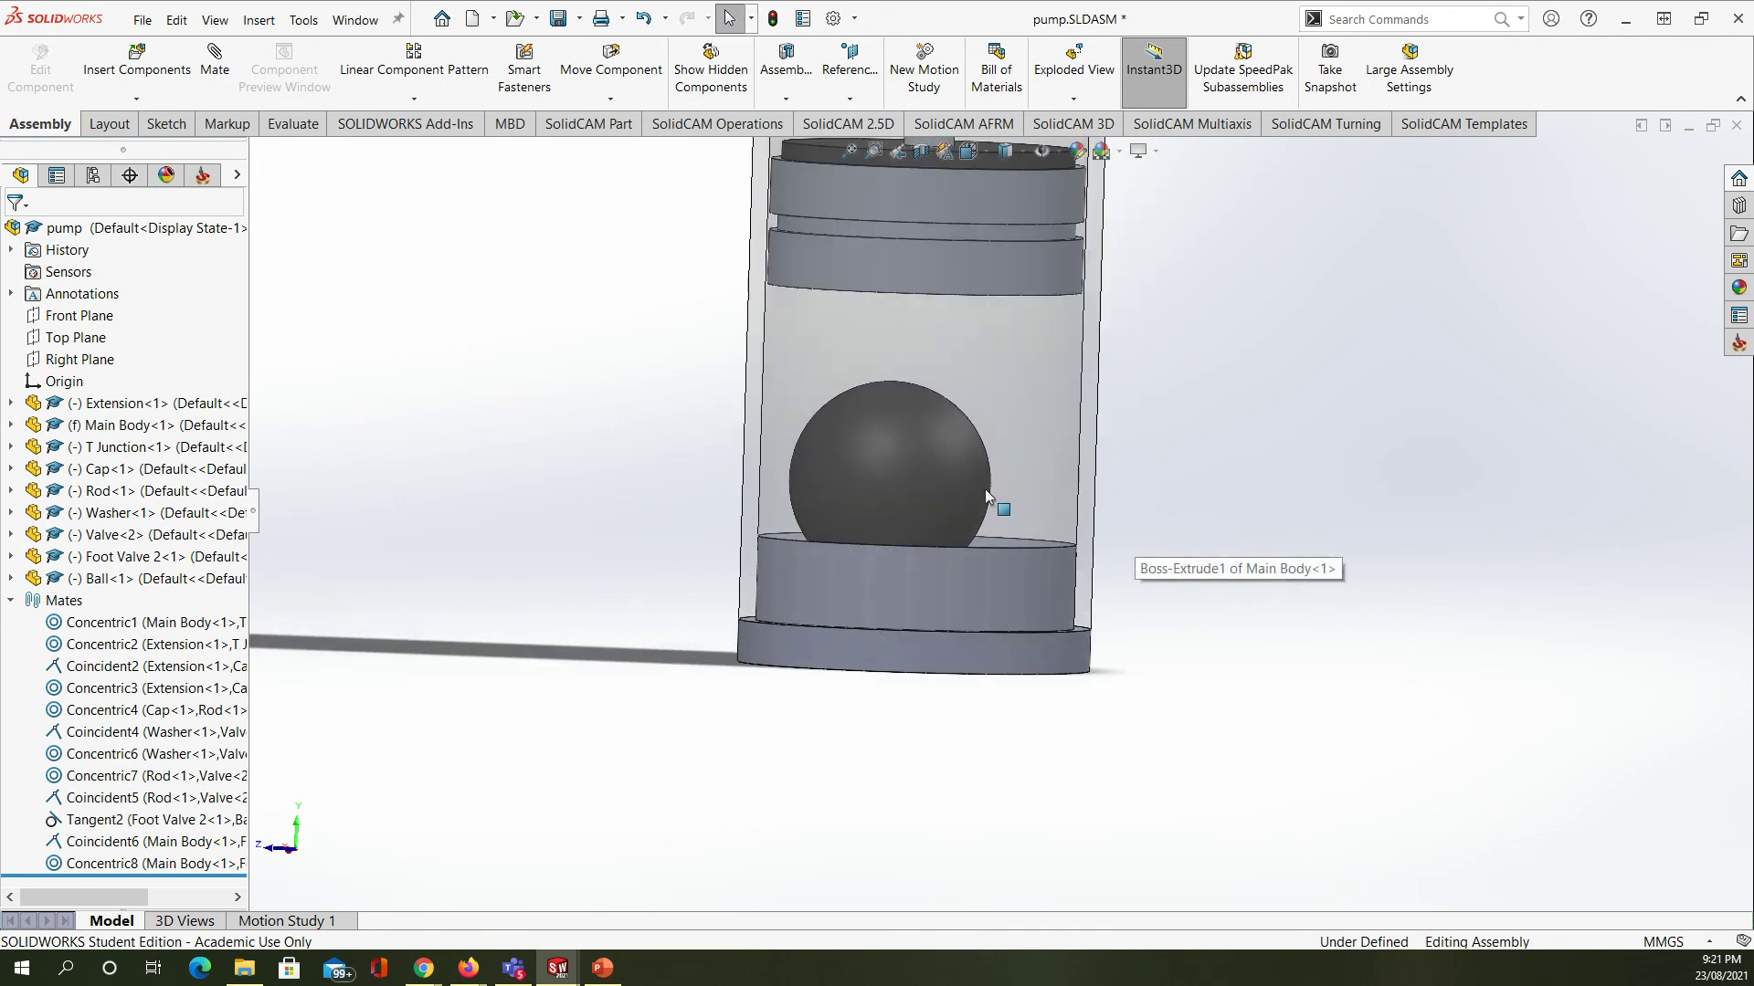
drag(909, 468, 947, 507)
click(1206, 678)
scroll(1142, 676, up, 5)
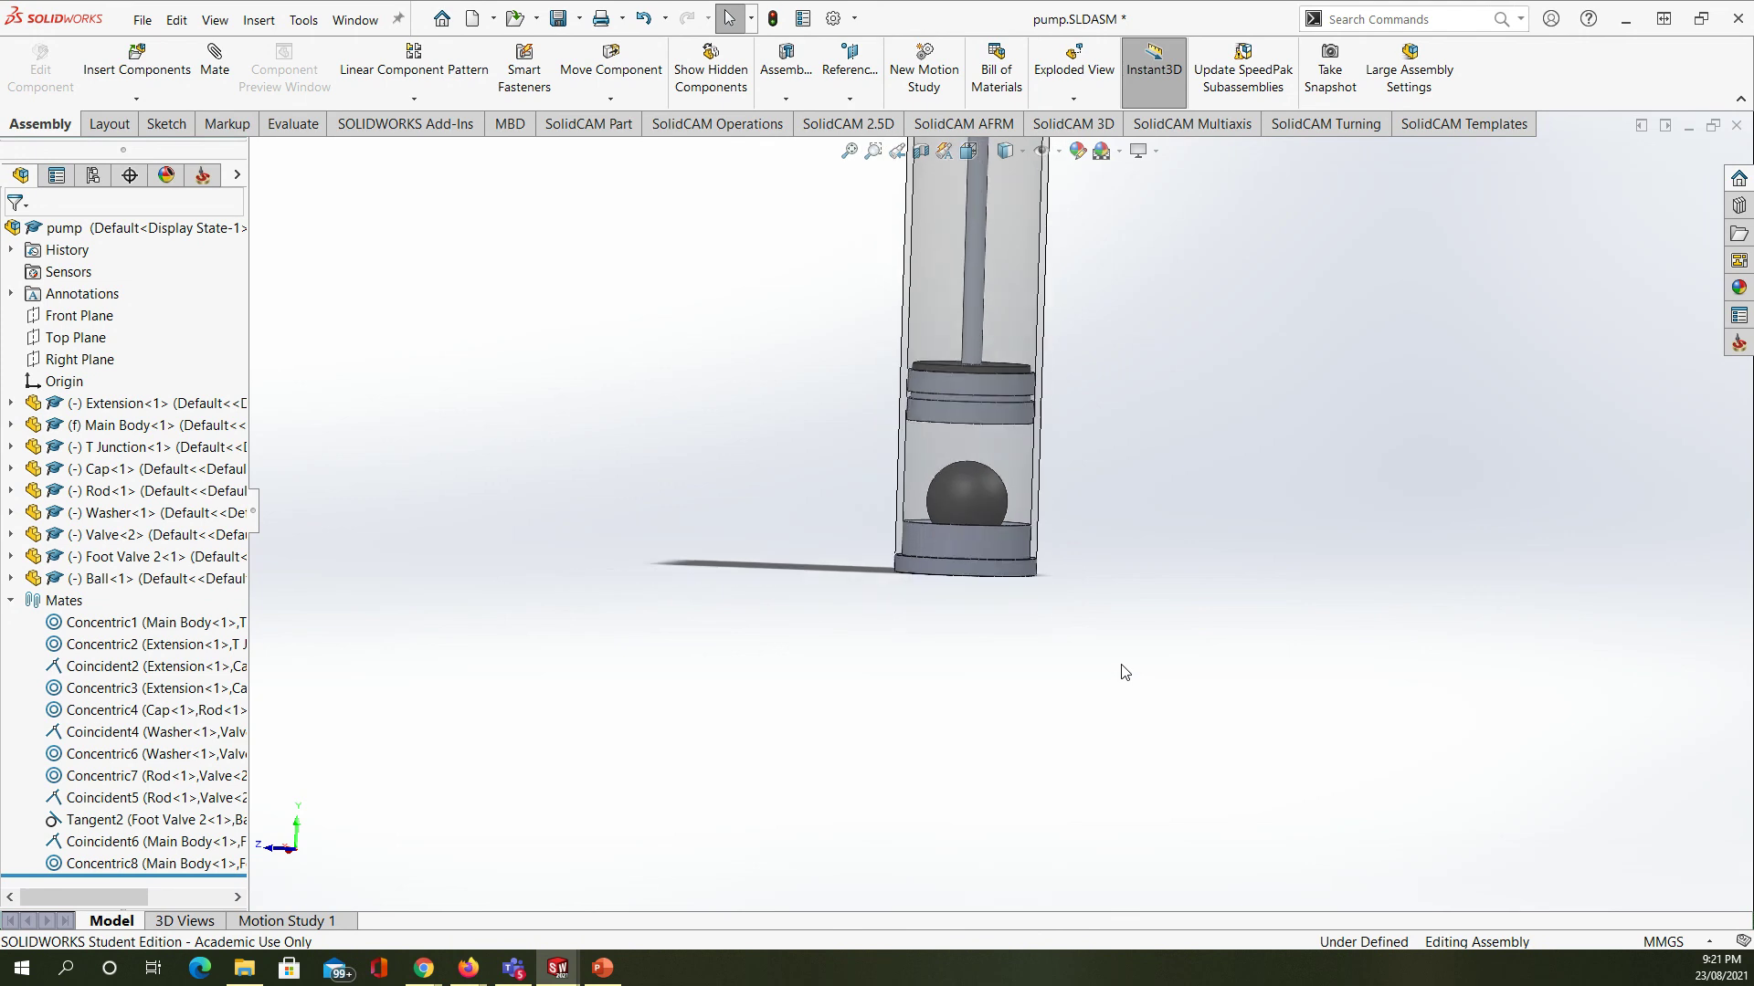
middle_drag(1108, 670, 986, 704)
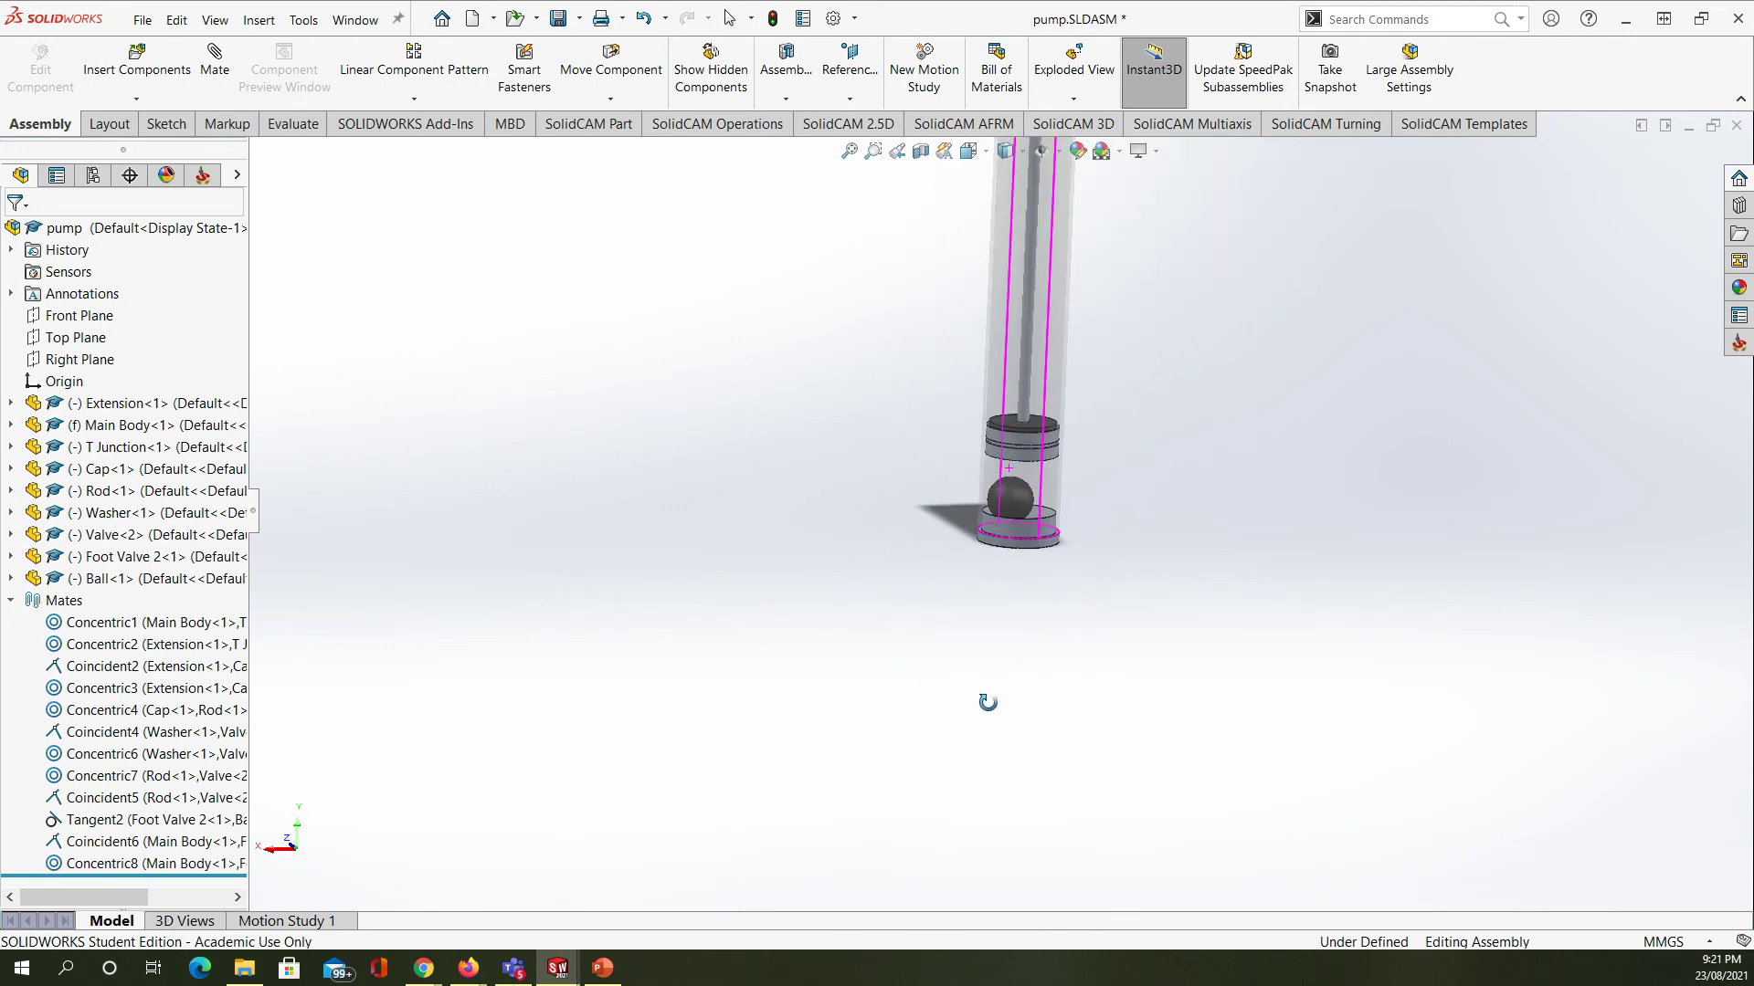
scroll(998, 489, down, 6)
drag(1015, 557, 1062, 569)
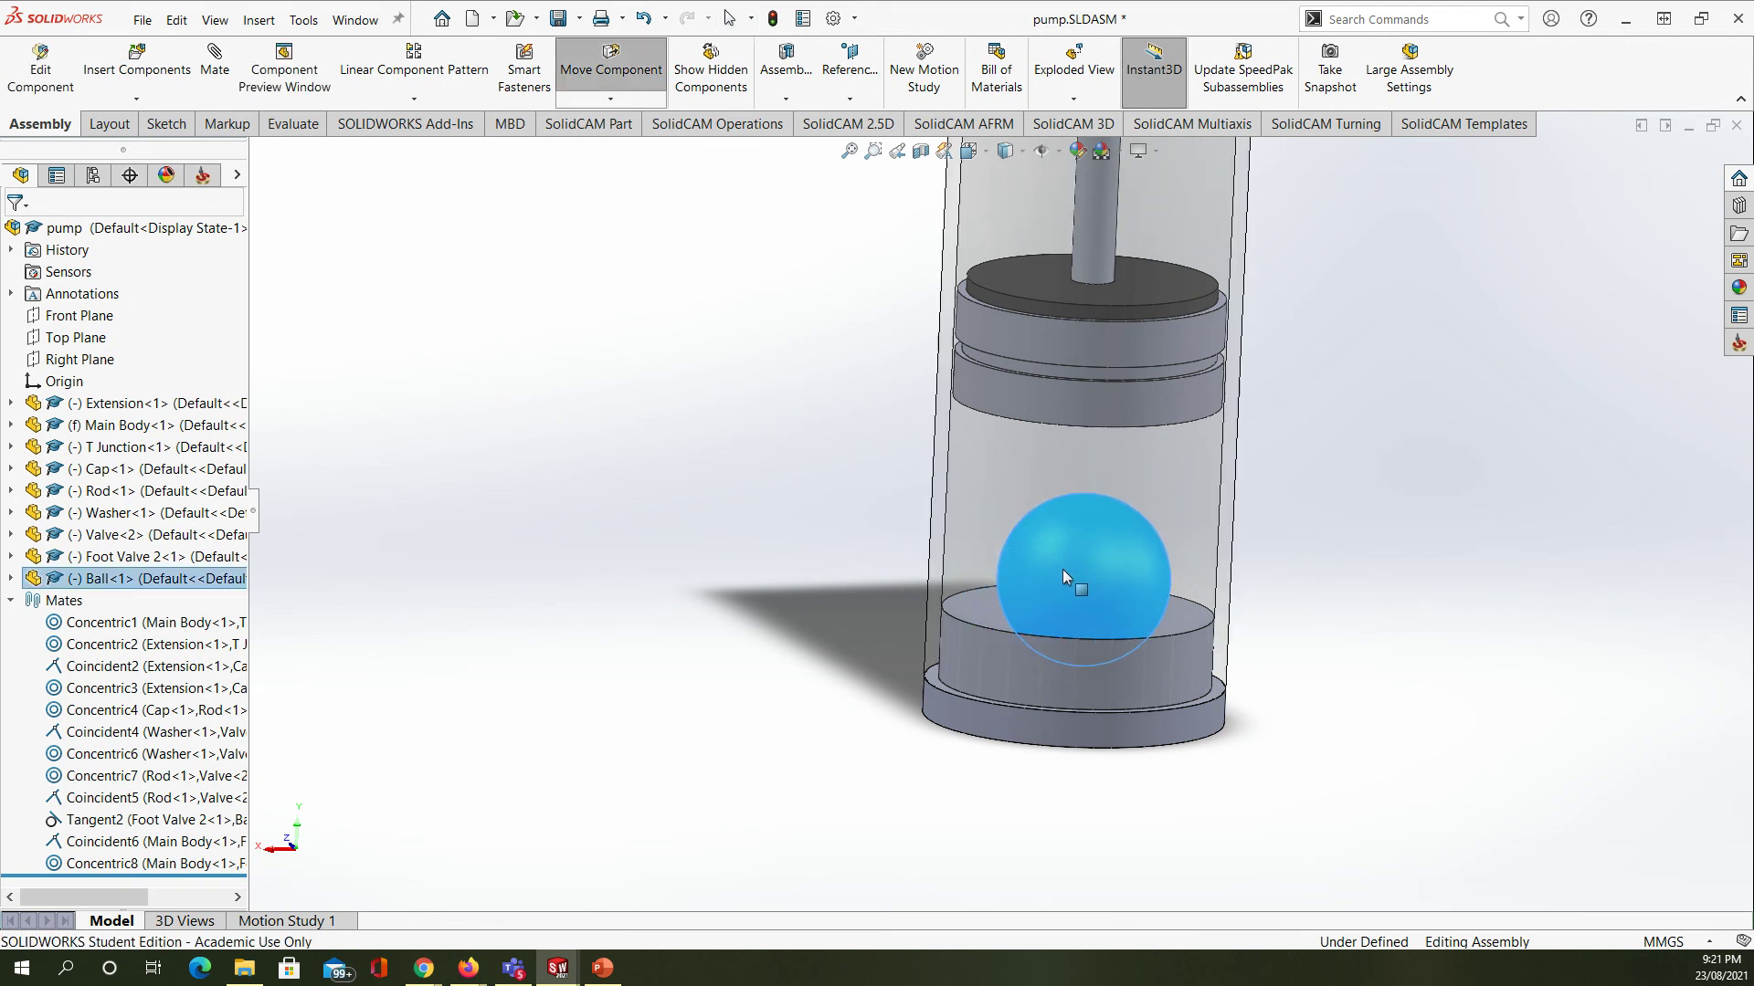
click(1412, 708)
- Examine the whole pump assembly and the ball's fit in Foot Valve 2 at the lower end of the Main Body
middle_drag(1352, 802, 1218, 695)
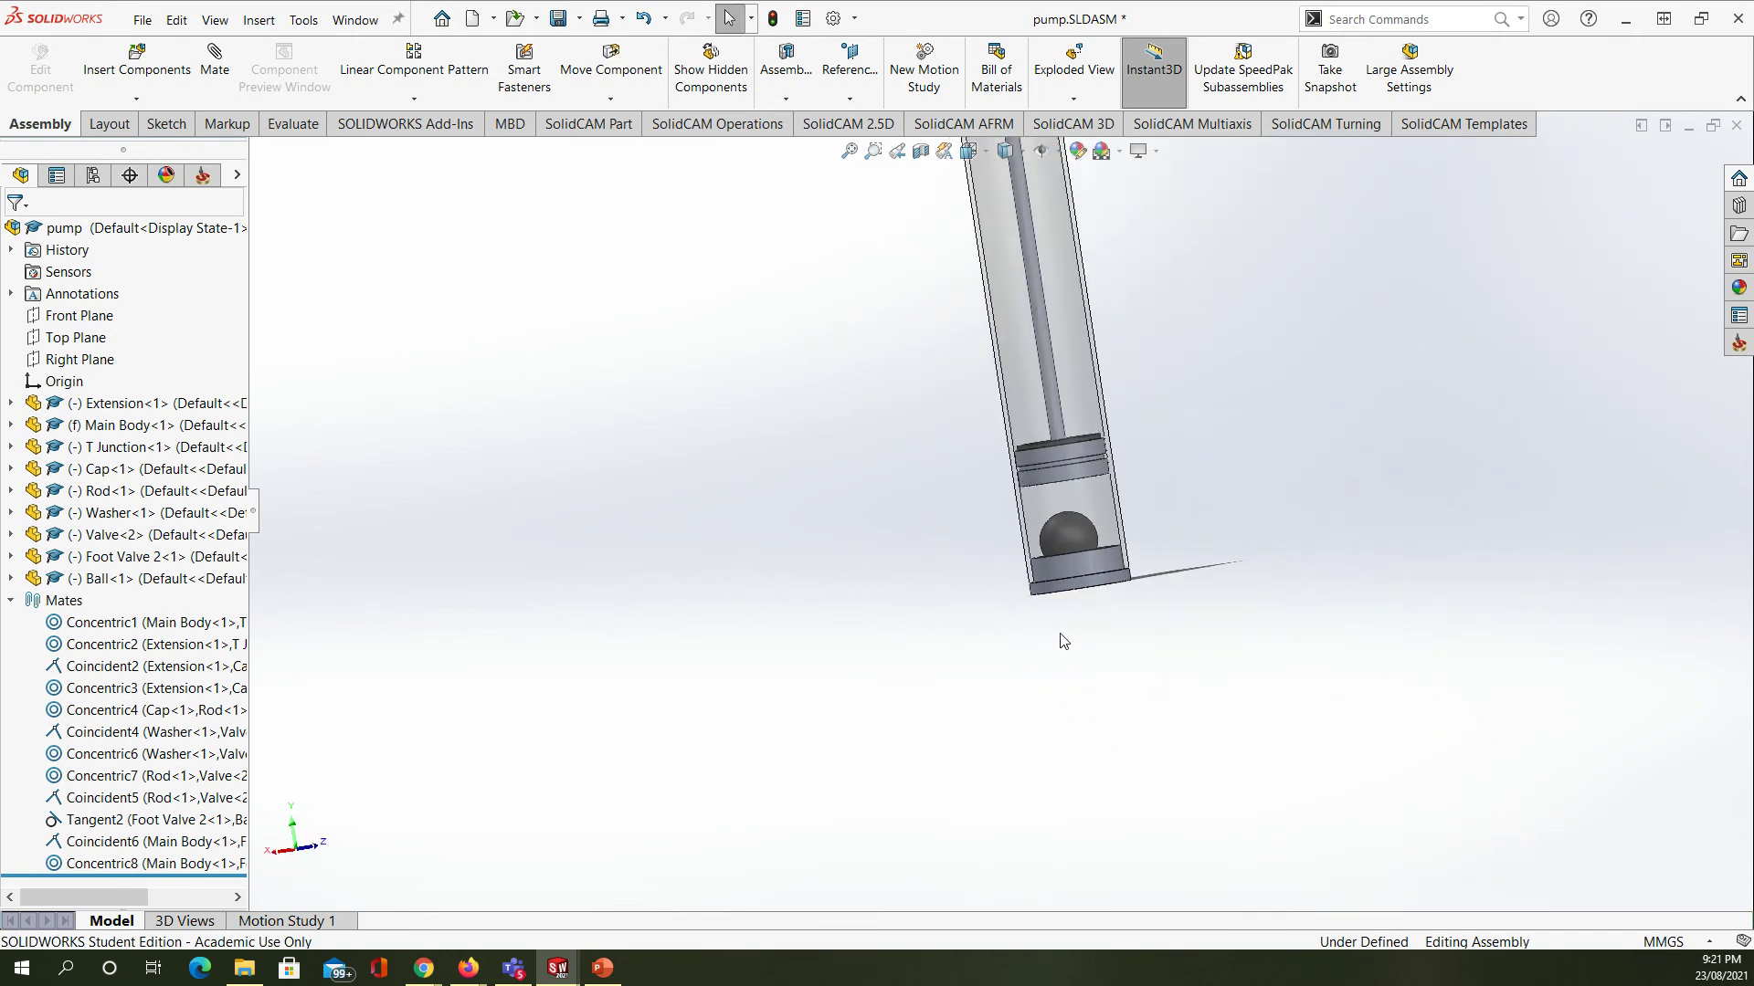
scroll(1059, 634, up, 3)
scroll(1067, 349, down, 3)
scroll(1028, 354, up, 3)
scroll(1024, 354, up, 3)
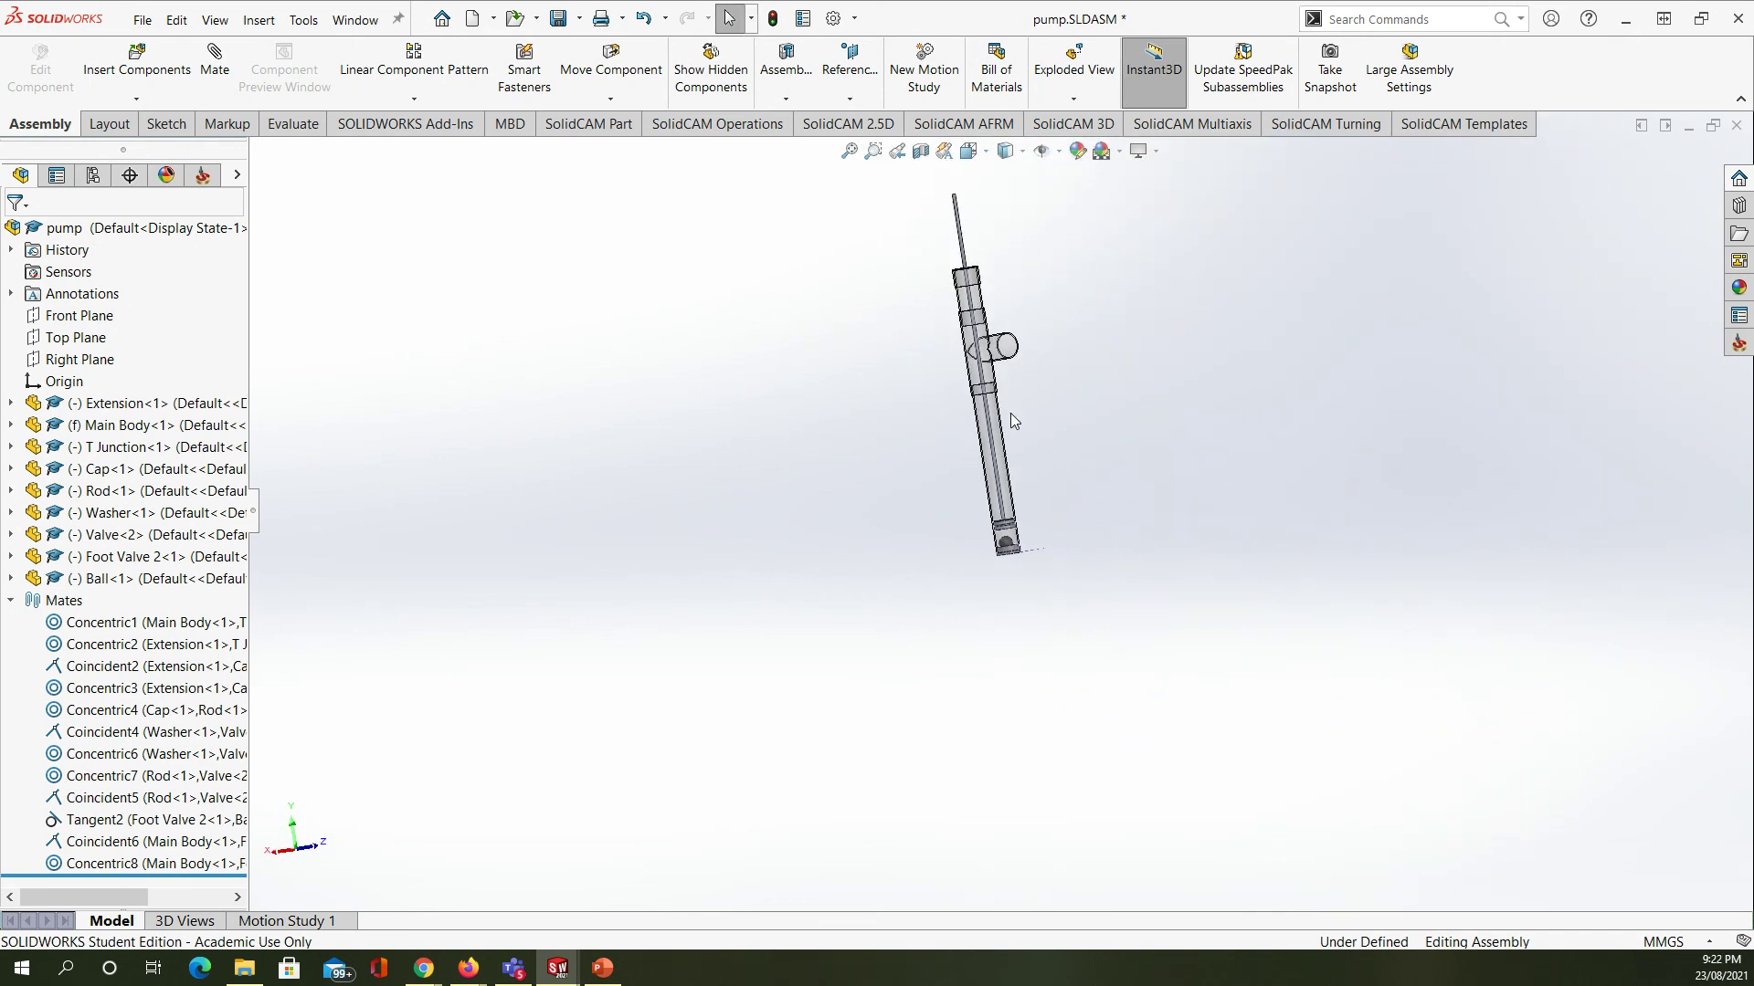
scroll(1004, 416, down, 5)
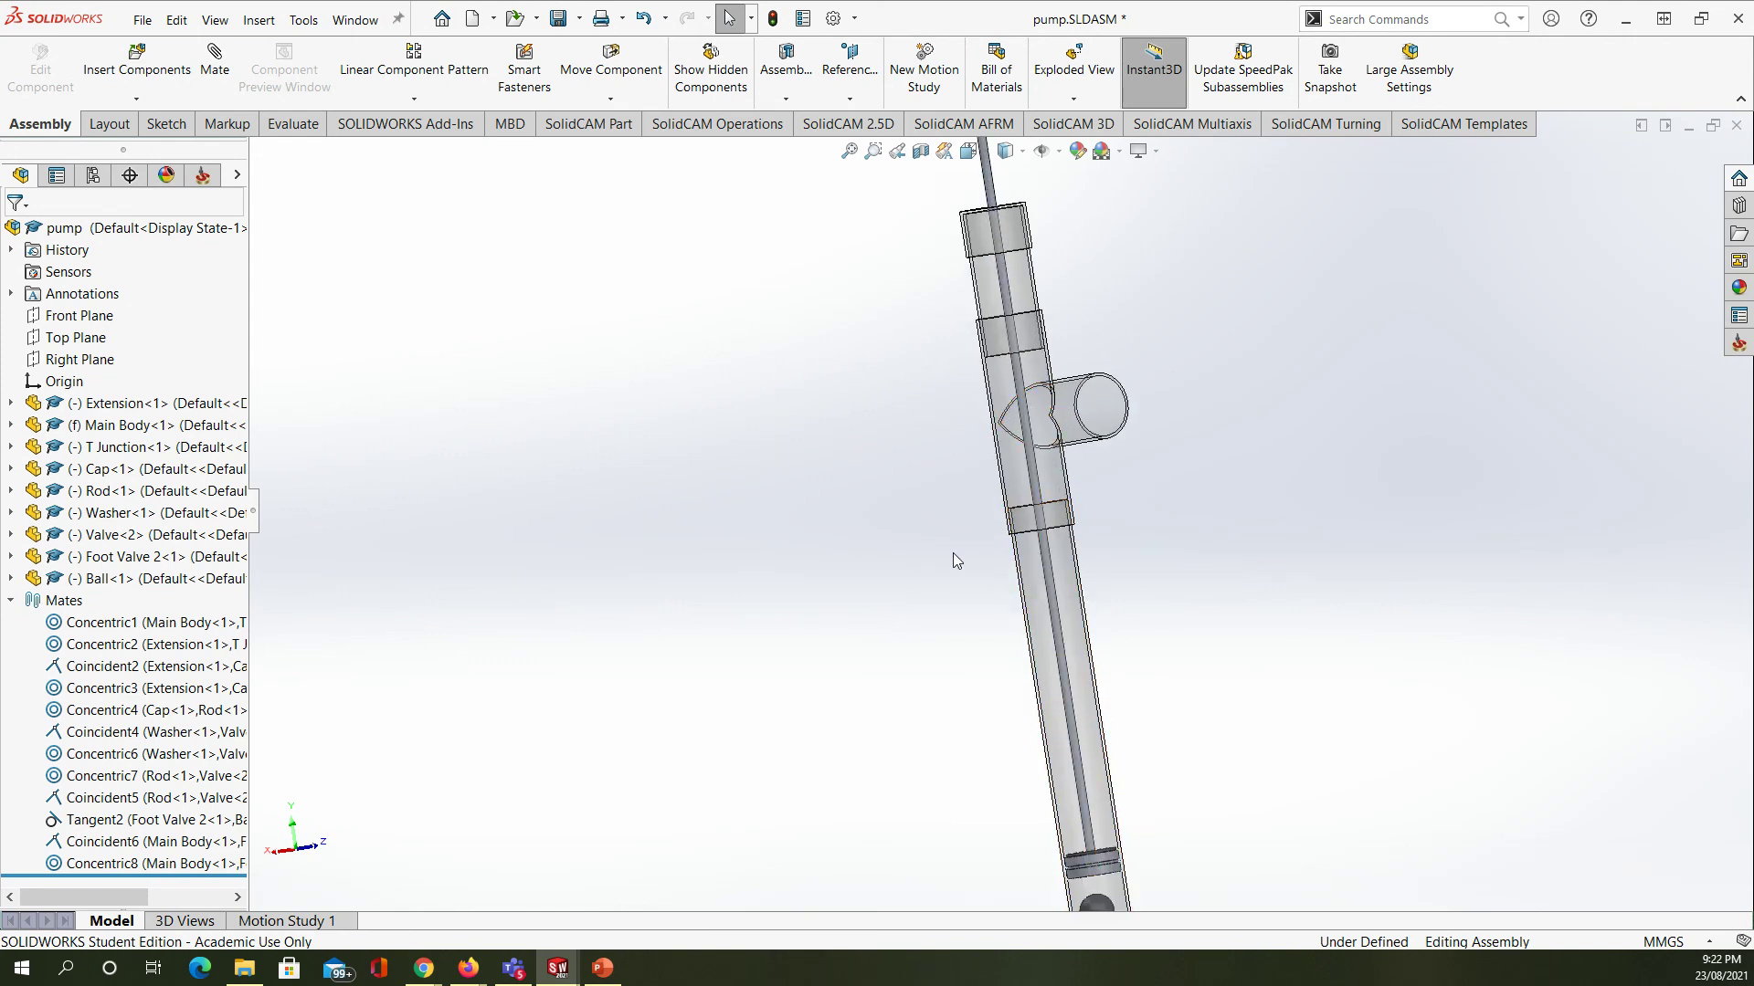
scroll(875, 528, up, 3)
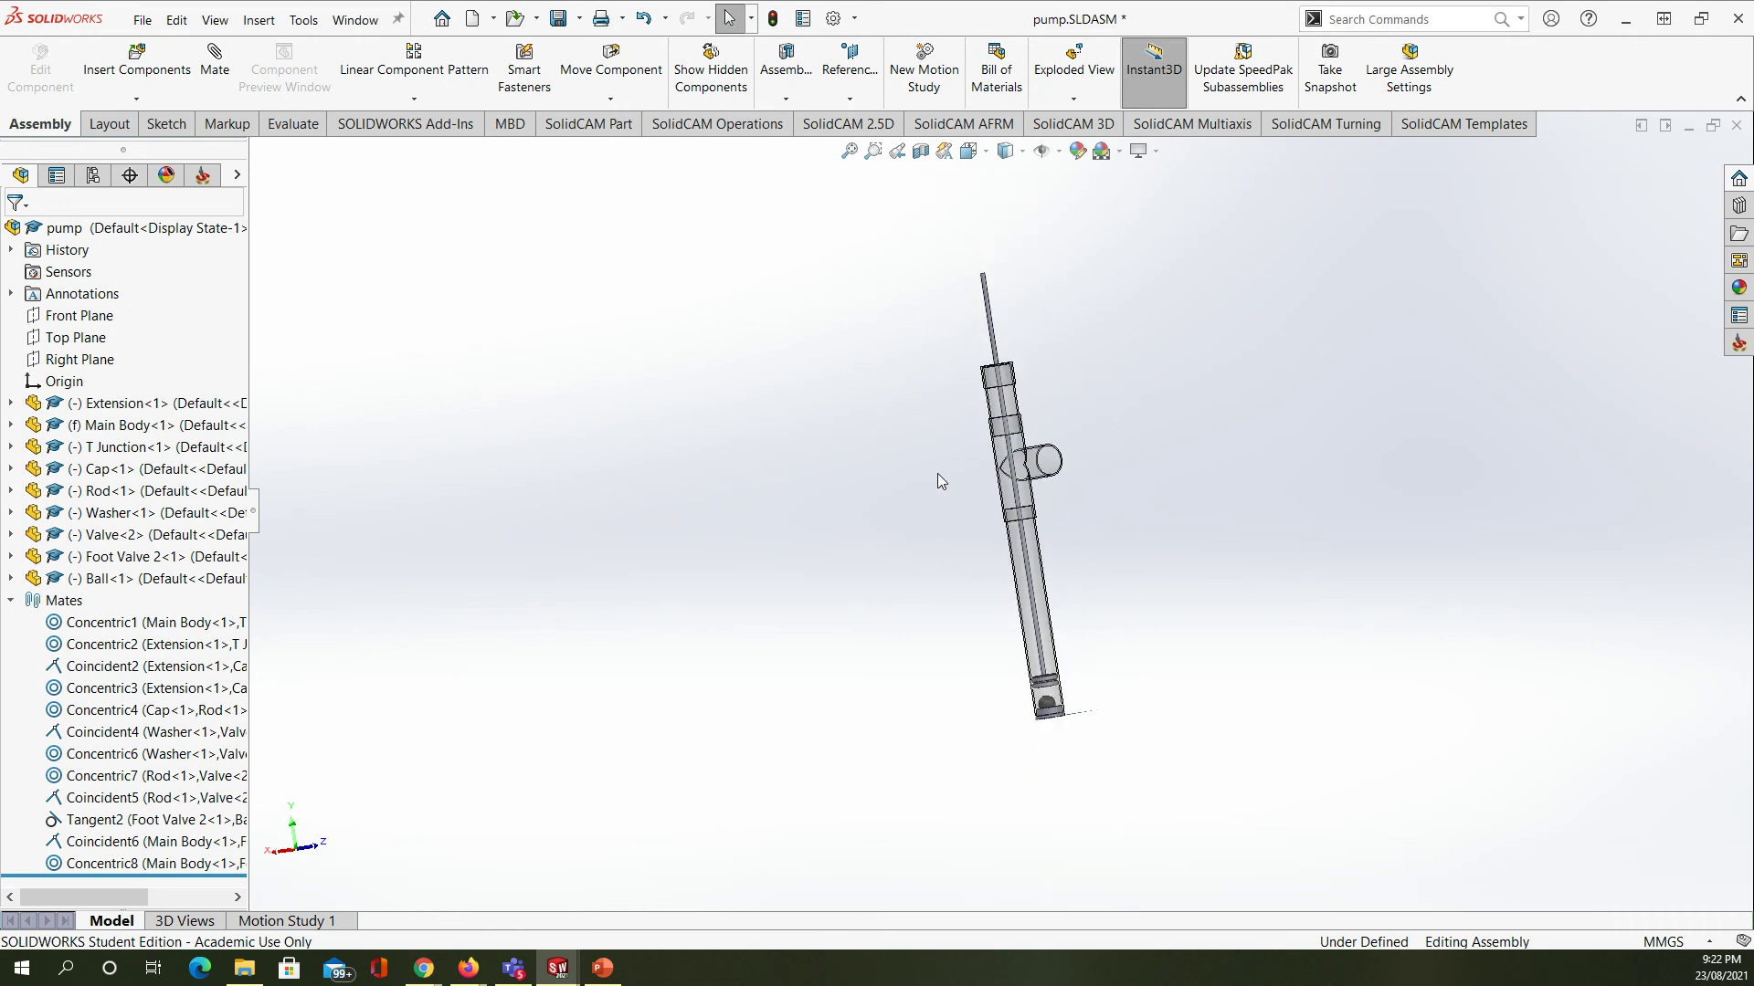
scroll(937, 473, down, 3)
scroll(1139, 698, up, 3)
scroll(1132, 712, down, 3)
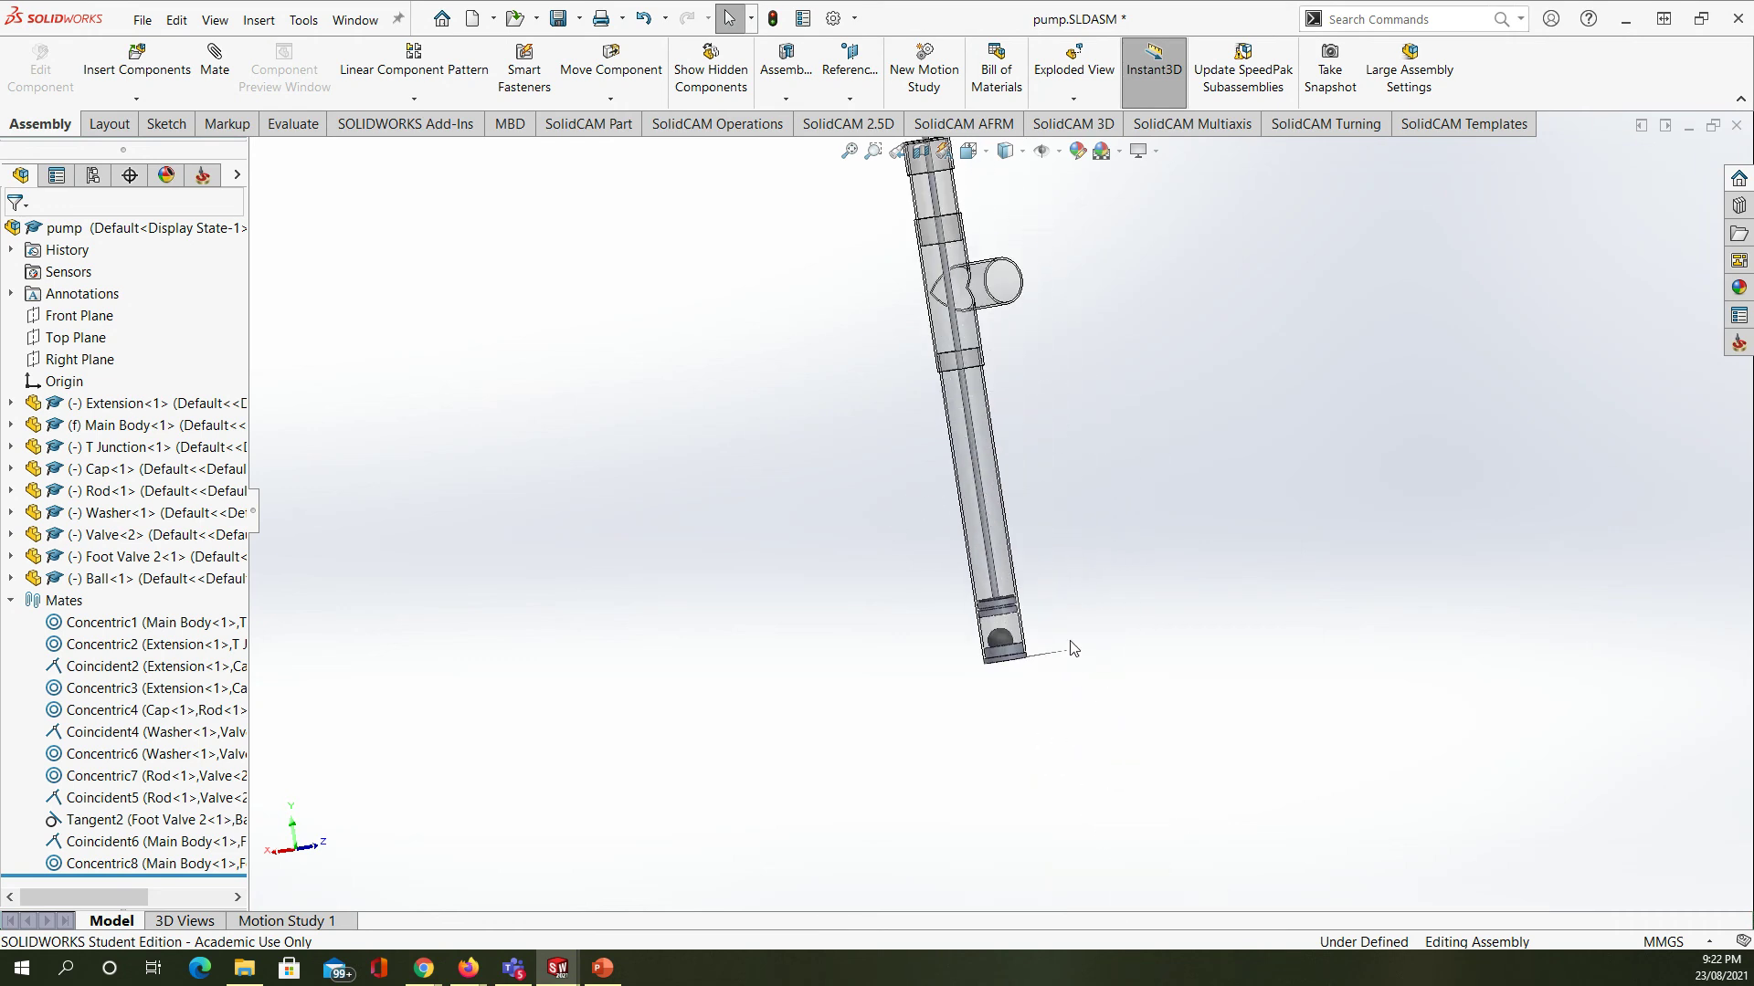
scroll(1073, 649, down, 2)
scroll(822, 634, down, 2)
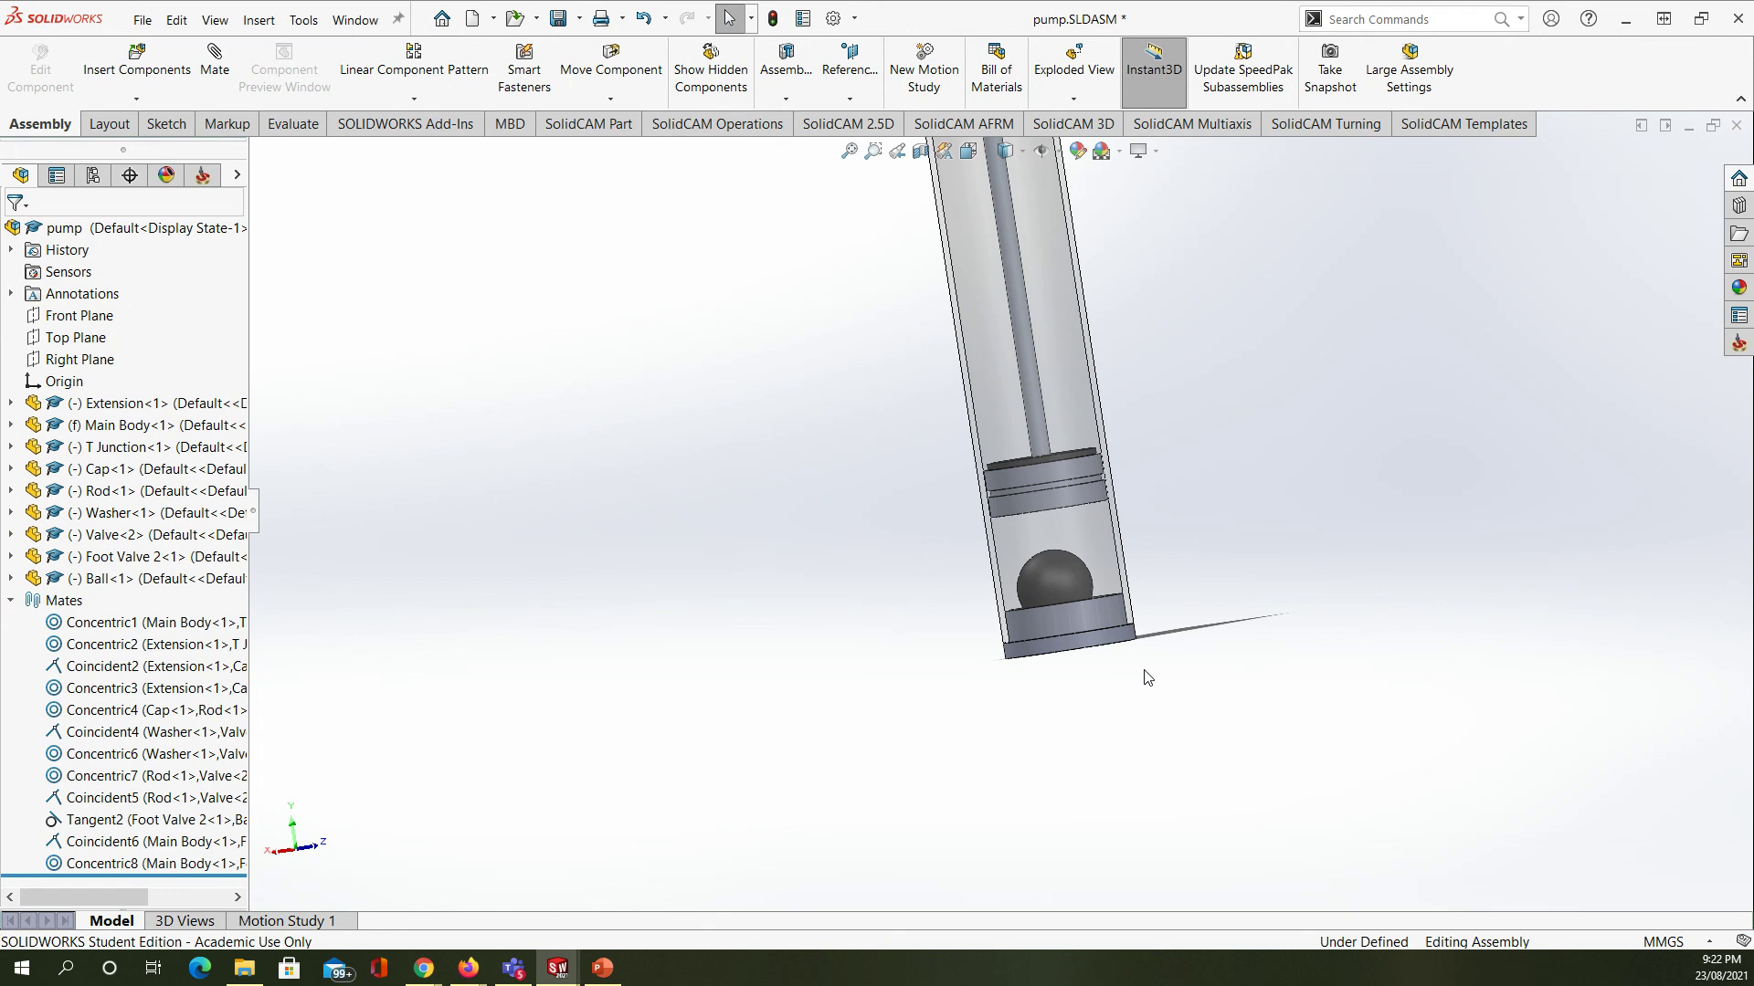
scroll(1092, 534, down, 5)
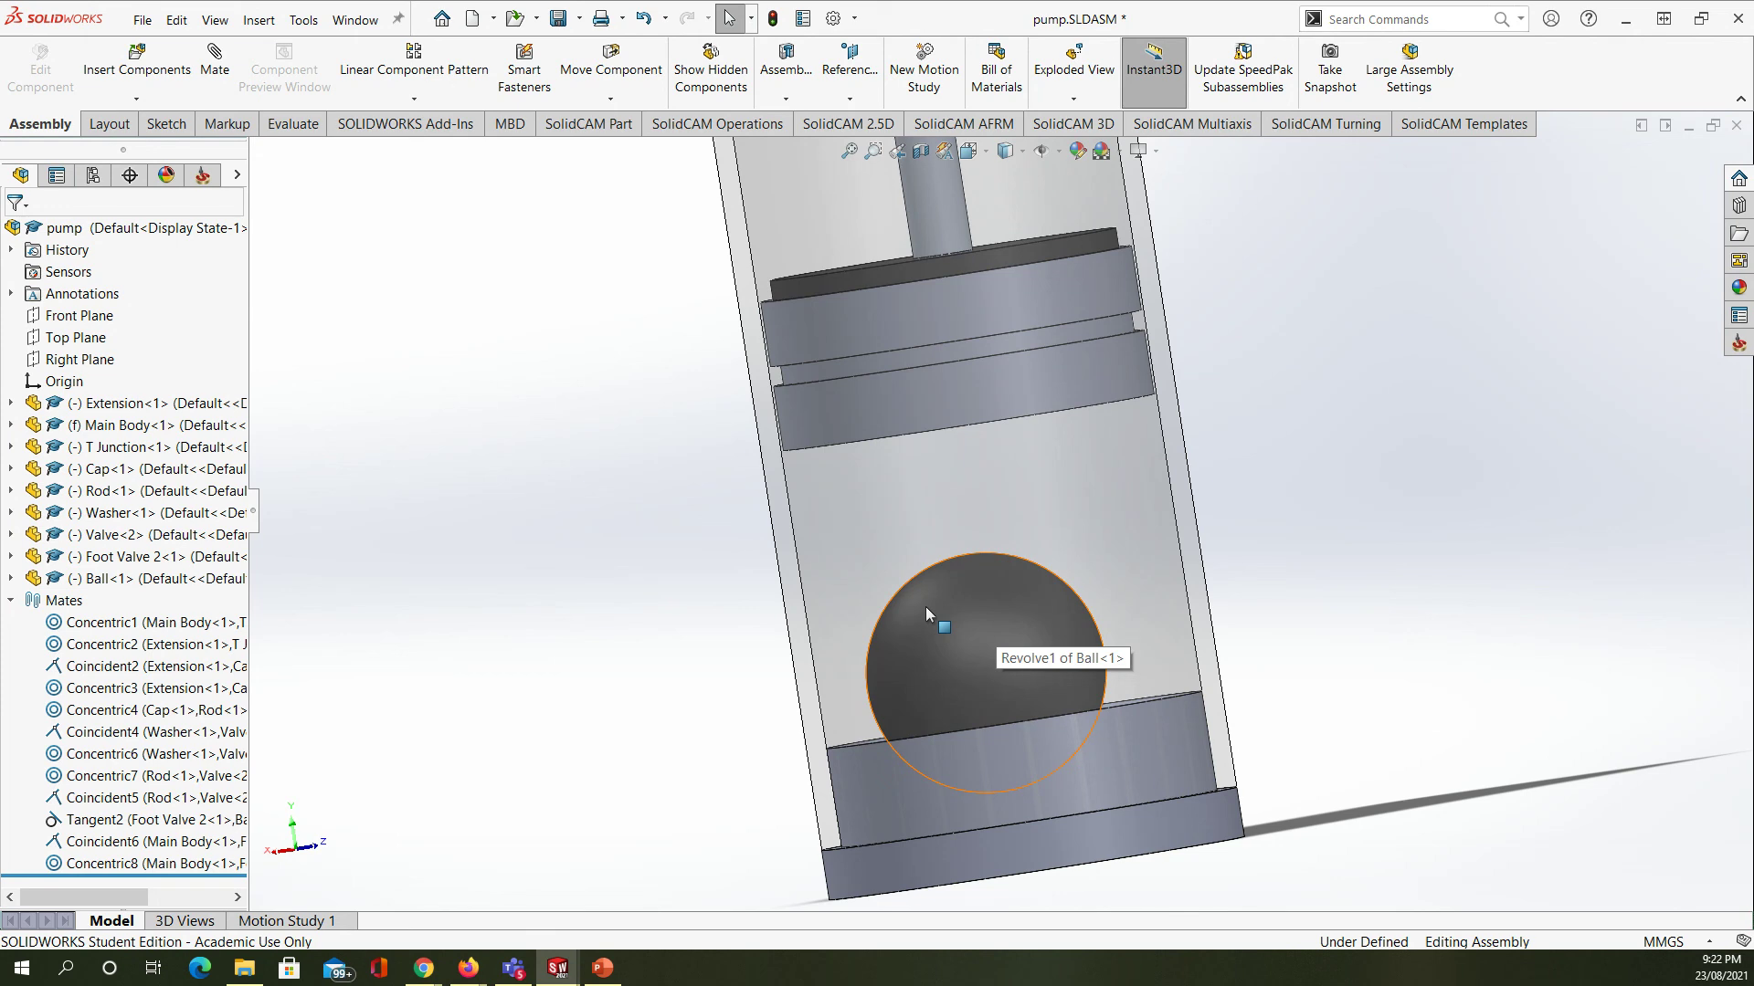
scroll(840, 671, up, 2)
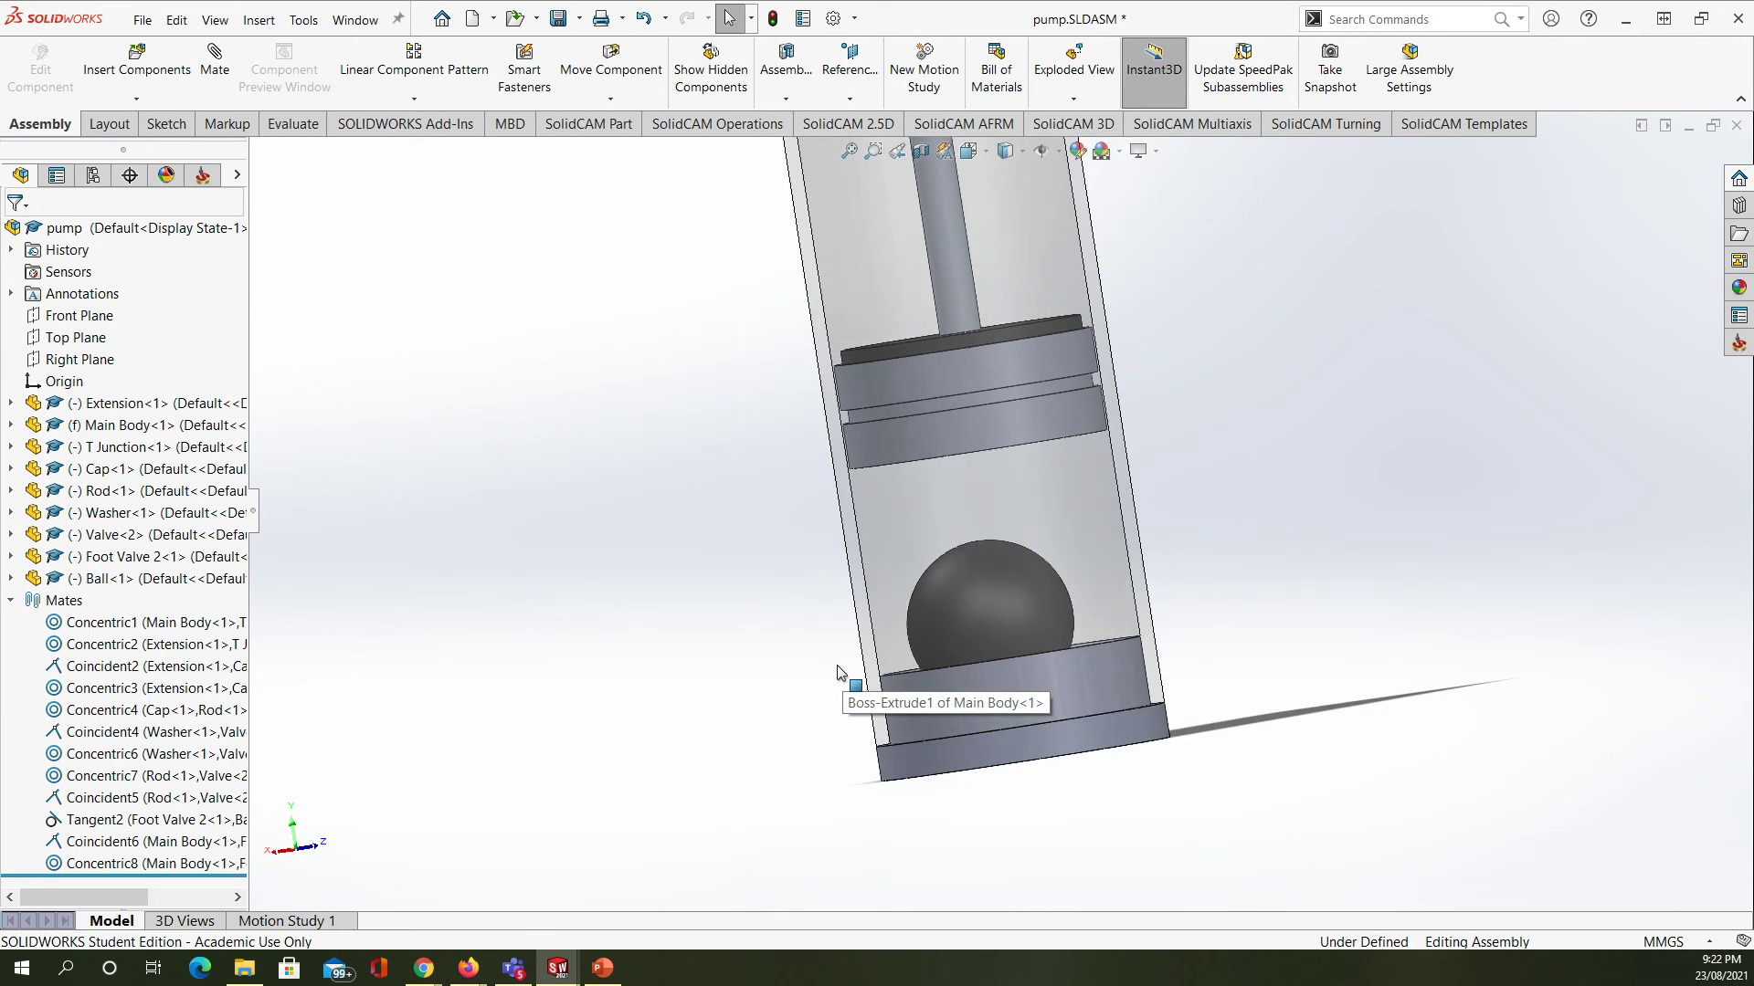